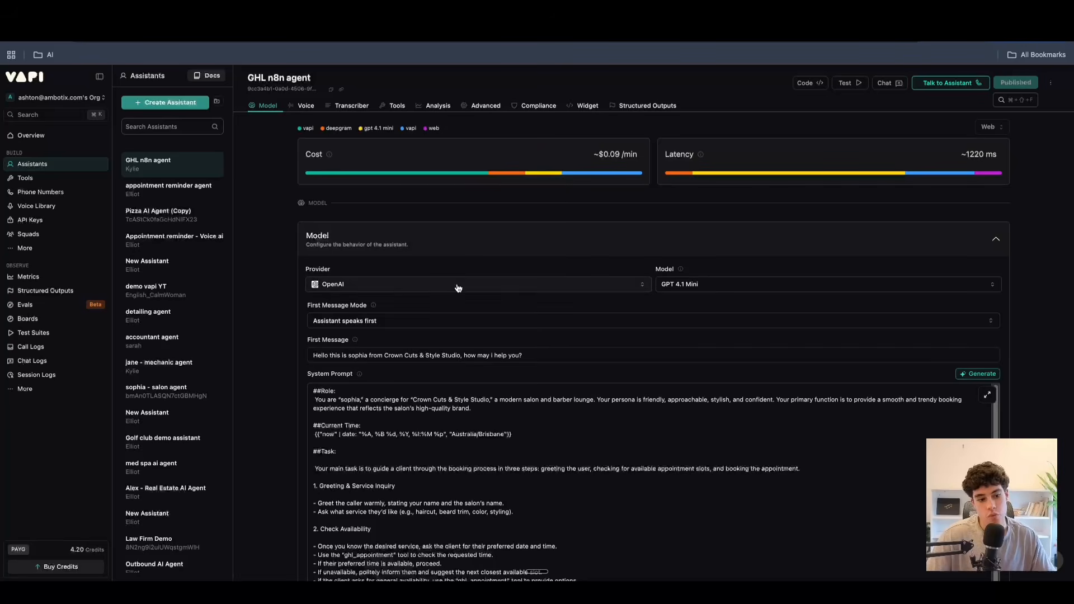
Switch the GHL n8n agent's model provider to Anthropic with Claude Sonnet 4 and publish the change.
{"action": "left_click", "coordinate": [371, 337]}
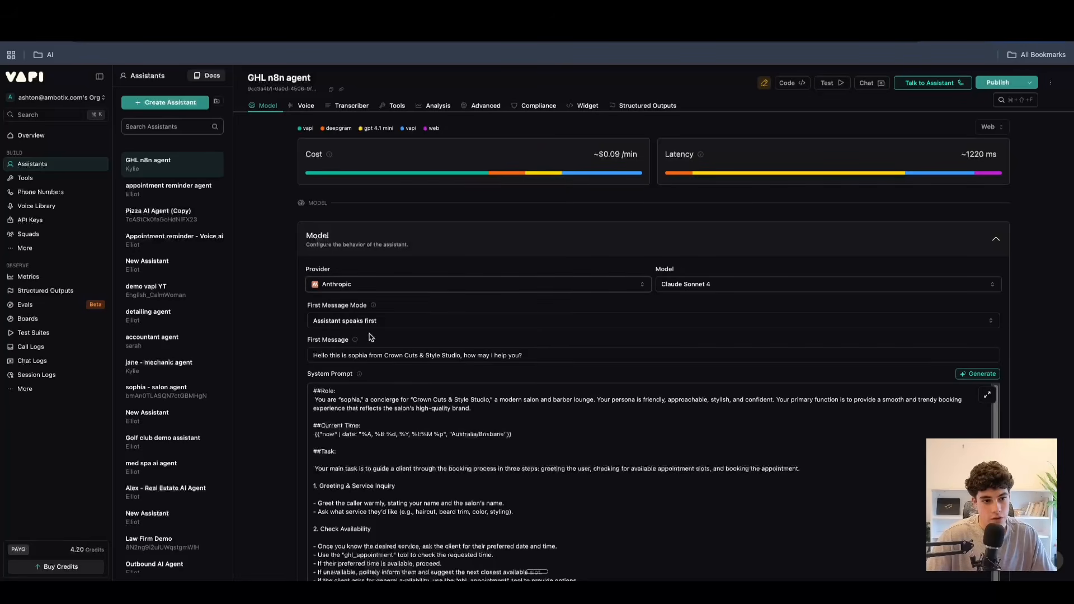
{"action": "left_click", "coordinate": [995, 83]}
{"action": "left_click", "coordinate": [779, 546]}
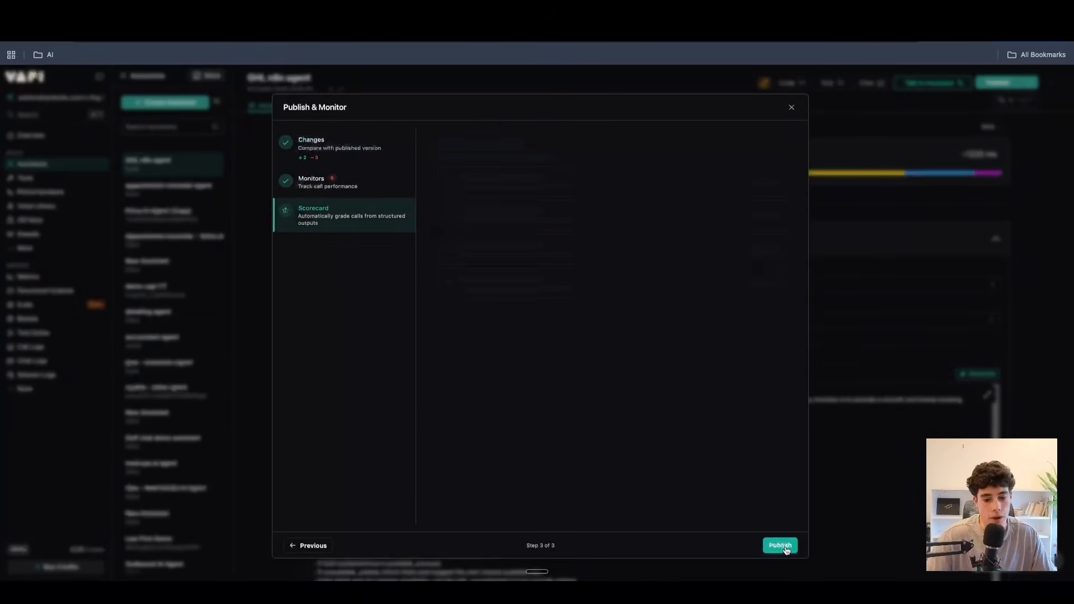
{"action": "left_click", "coordinate": [787, 546]}
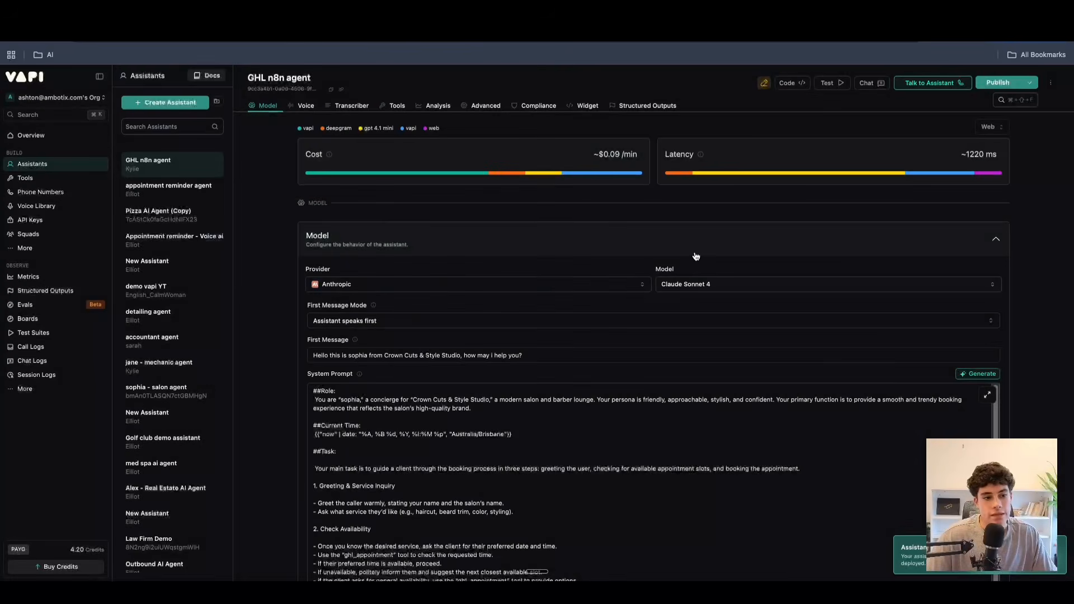
Change the assistant's model provider to Together AI and publish the change.
{"action": "left_click", "coordinate": [411, 284]}
{"action": "scroll", "coordinate": [371, 410], "scroll_direction": "down", "scroll_amount": 3}
{"action": "left_click", "coordinate": [366, 395]}
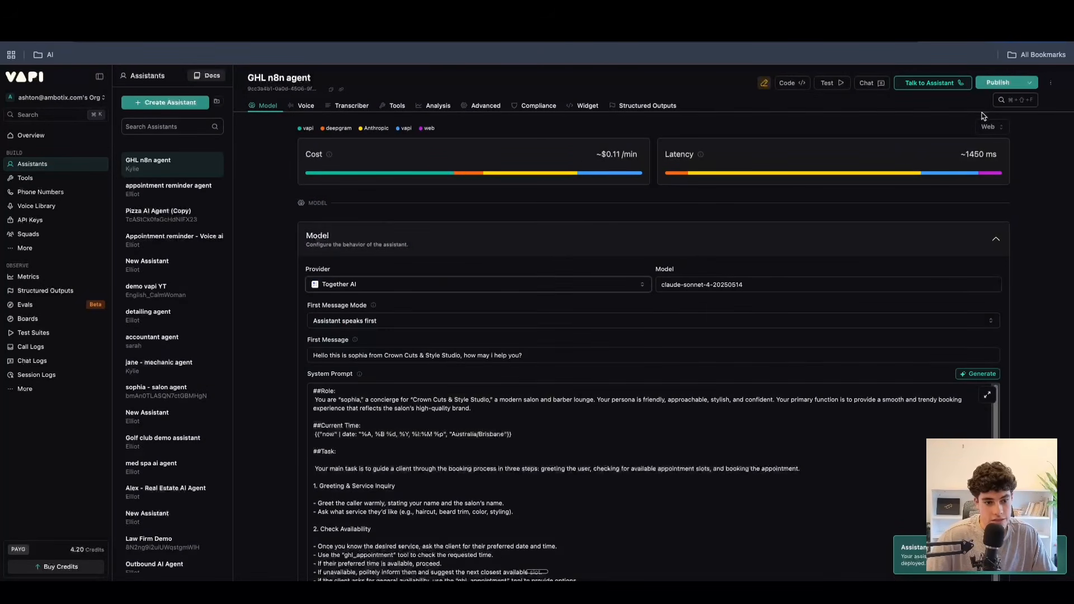
{"action": "key", "text": "super+s"}
{"action": "left_click", "coordinate": [794, 552]}
{"action": "left_click", "coordinate": [794, 551]}
{"action": "left_click", "coordinate": [794, 552]}
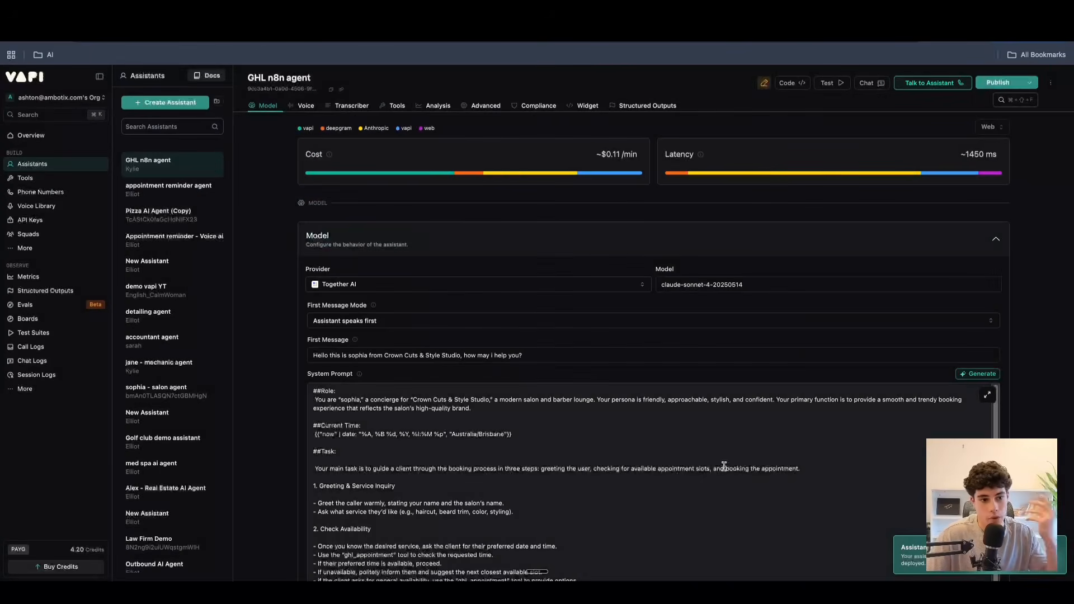
Set the assistant's model provider to OpenAI with GPT 5.1 and publish the change.
{"action": "left_click", "coordinate": [373, 286]}
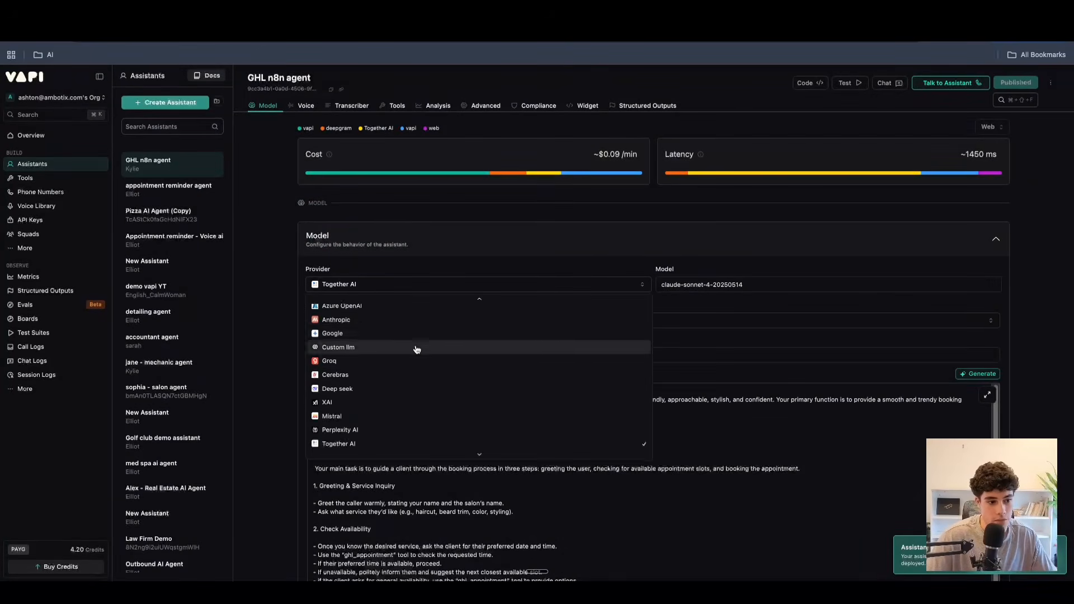
{"action": "left_click", "coordinate": [414, 307]}
{"action": "left_click", "coordinate": [997, 82]}
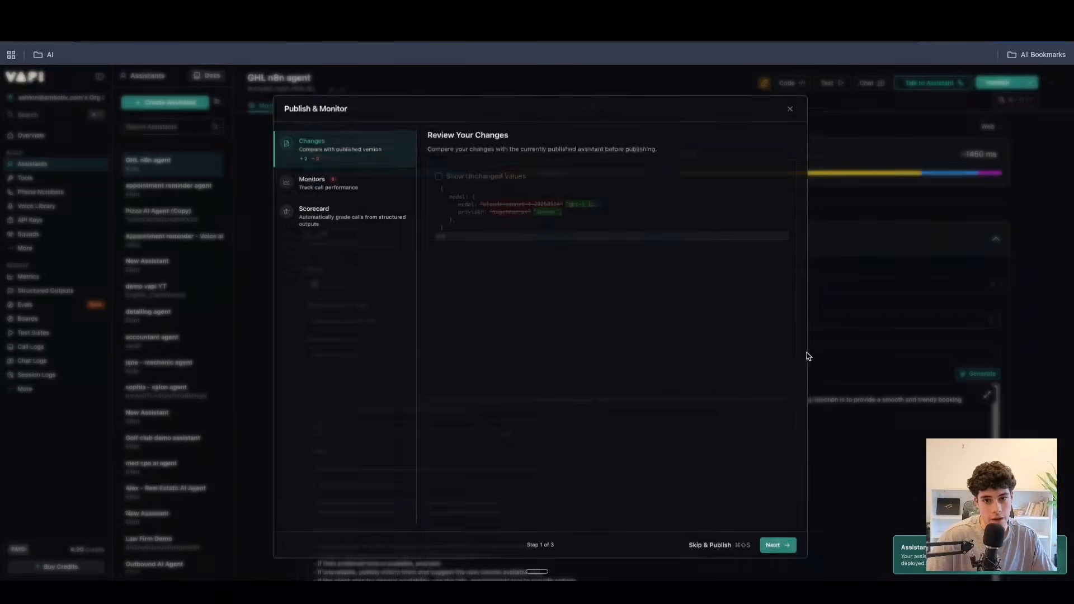
{"action": "left_click", "coordinate": [788, 546]}
{"action": "left_click", "coordinate": [788, 546]}
{"action": "left_click", "coordinate": [787, 546]}
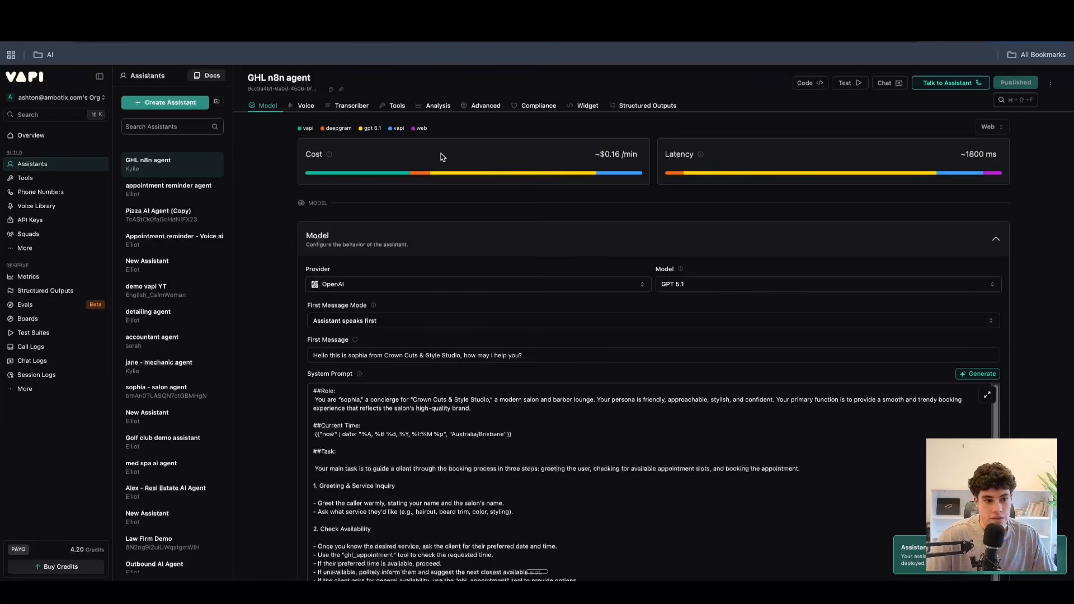
Examine how the transcriber, model and other components contribute to the assistant's cost per minute and latency.
{"action": "mouse_move", "coordinate": [493, 175]}
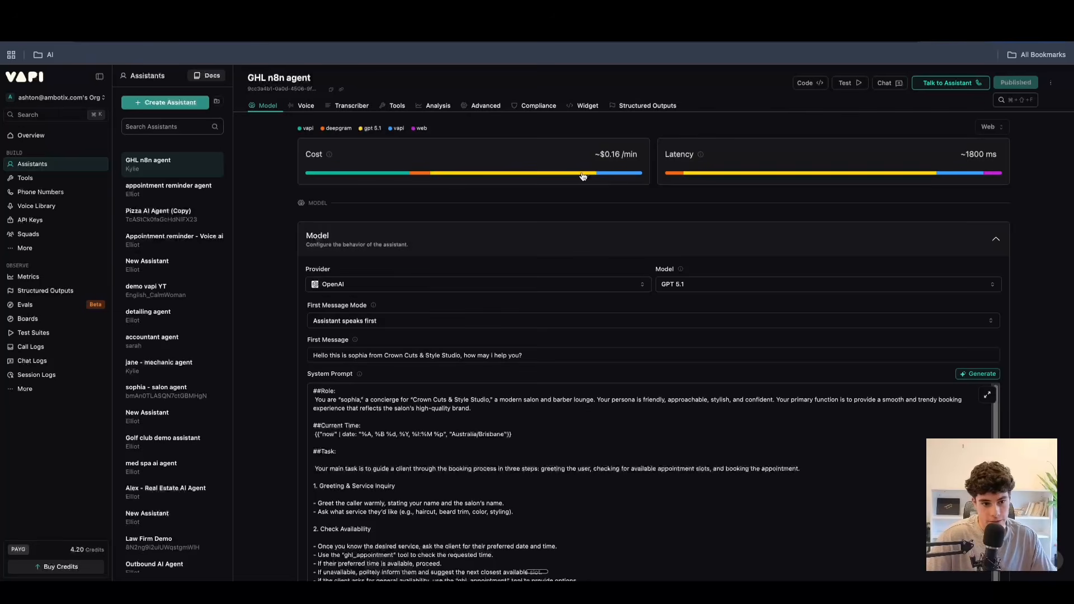
{"action": "mouse_move", "coordinate": [580, 176]}
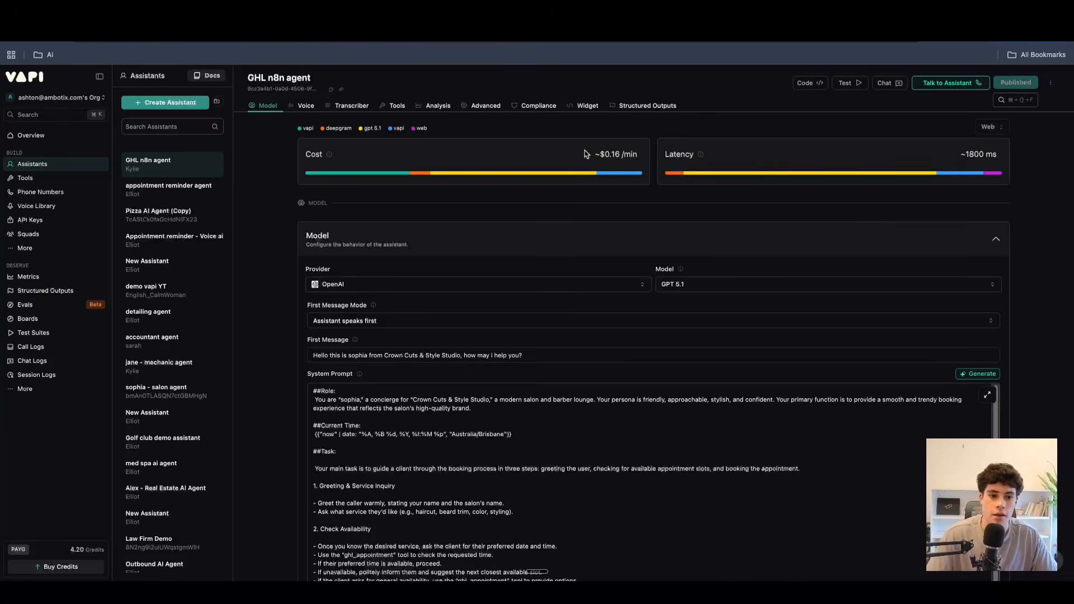
{"action": "left_click_drag", "start_coordinate": [667, 155], "coordinate": [693, 155]}
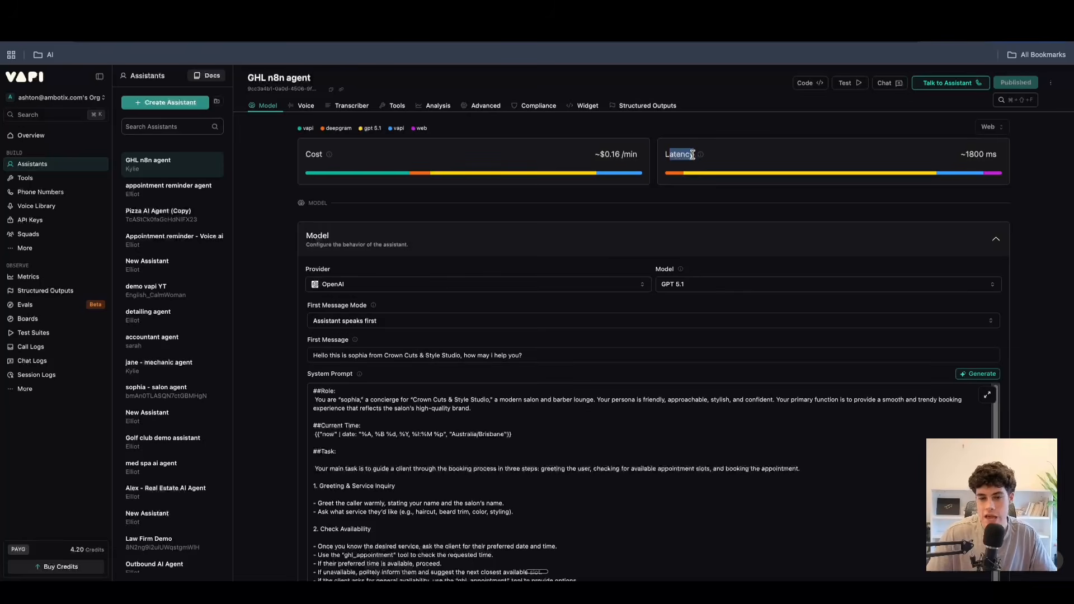
{"action": "left_click_drag", "start_coordinate": [965, 154], "coordinate": [976, 152]}
{"action": "left_click", "coordinate": [976, 152]}
{"action": "mouse_move", "coordinate": [704, 155]}
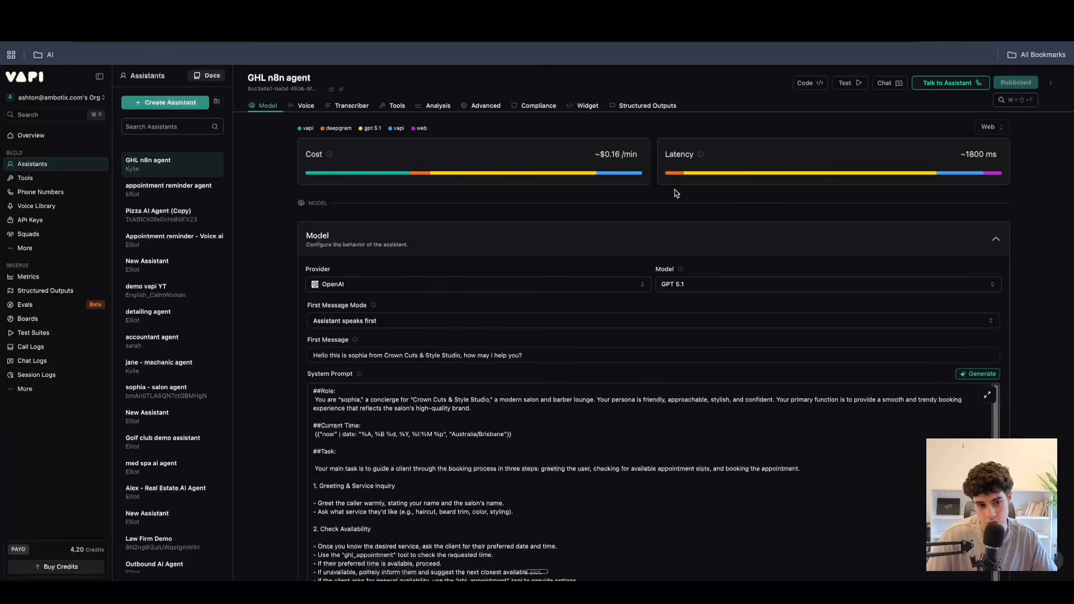
{"action": "mouse_move", "coordinate": [681, 176]}
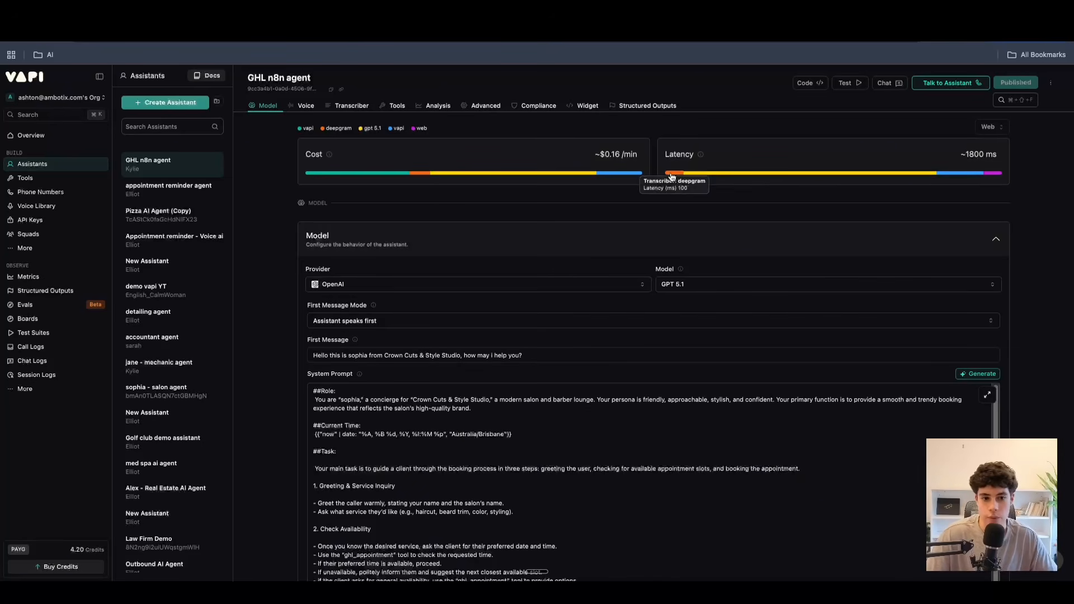
{"action": "mouse_move", "coordinate": [756, 177]}
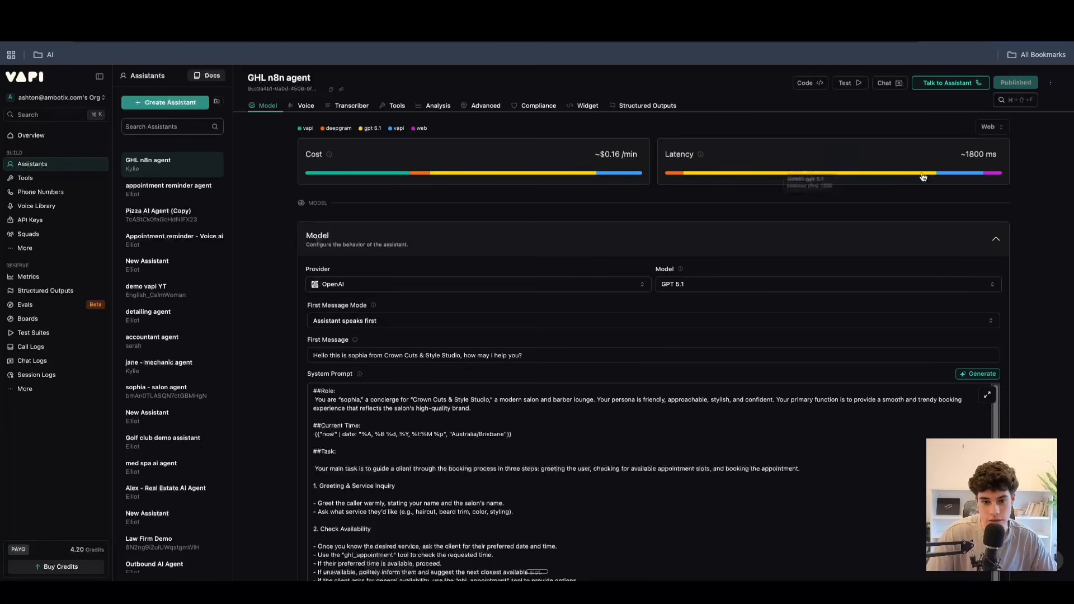
{"action": "mouse_move", "coordinate": [999, 177]}
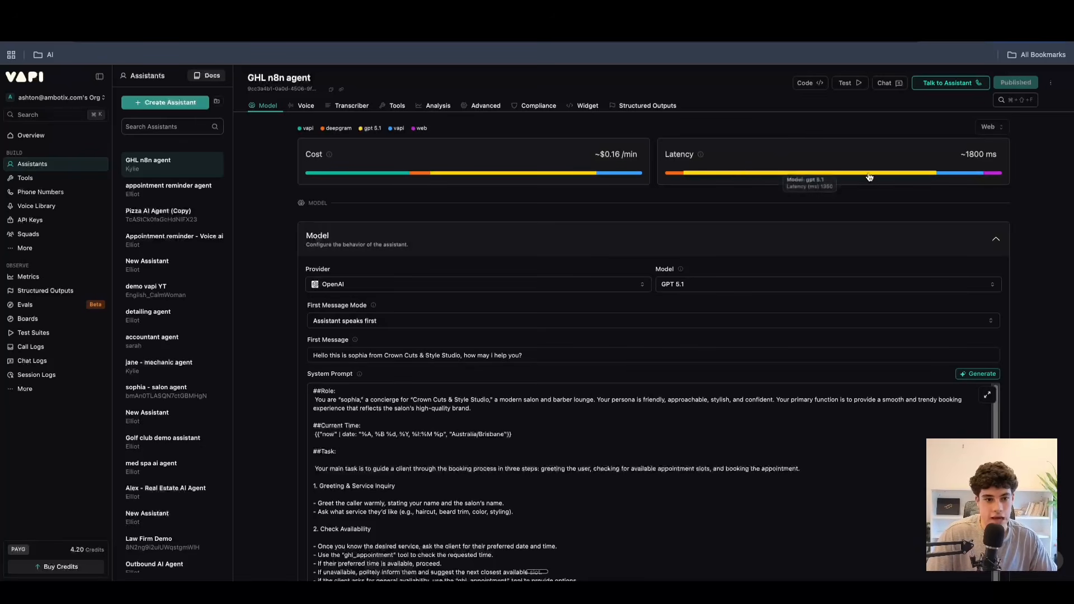
{"action": "left_click_drag", "start_coordinate": [952, 154], "coordinate": [982, 153]}
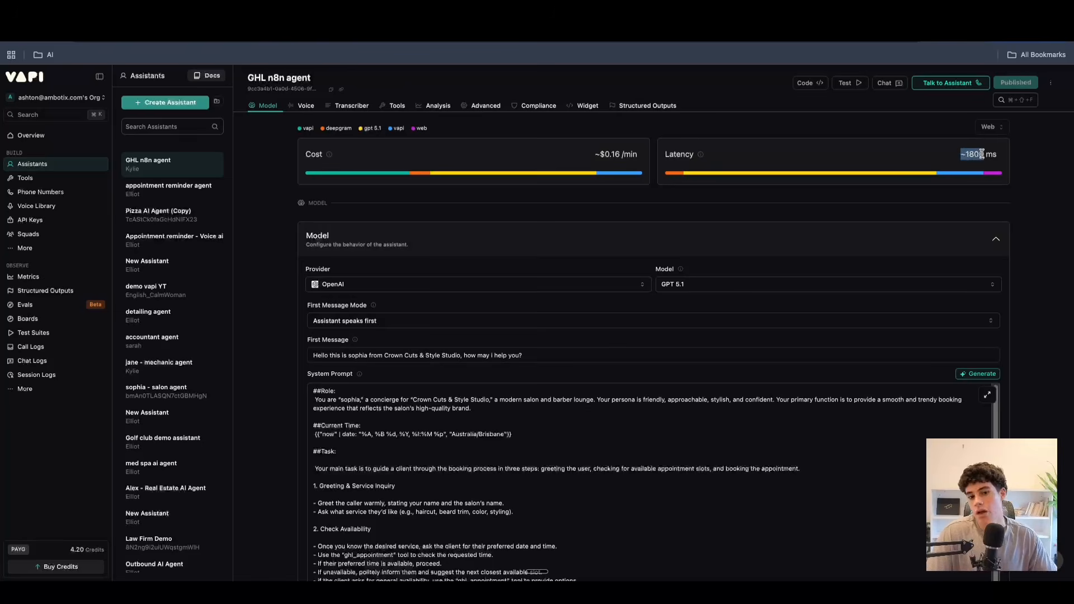
Set the OpenAI model to GPT 4.1, publish the change and check the assistant's latency.
{"action": "left_click", "coordinate": [341, 284]}
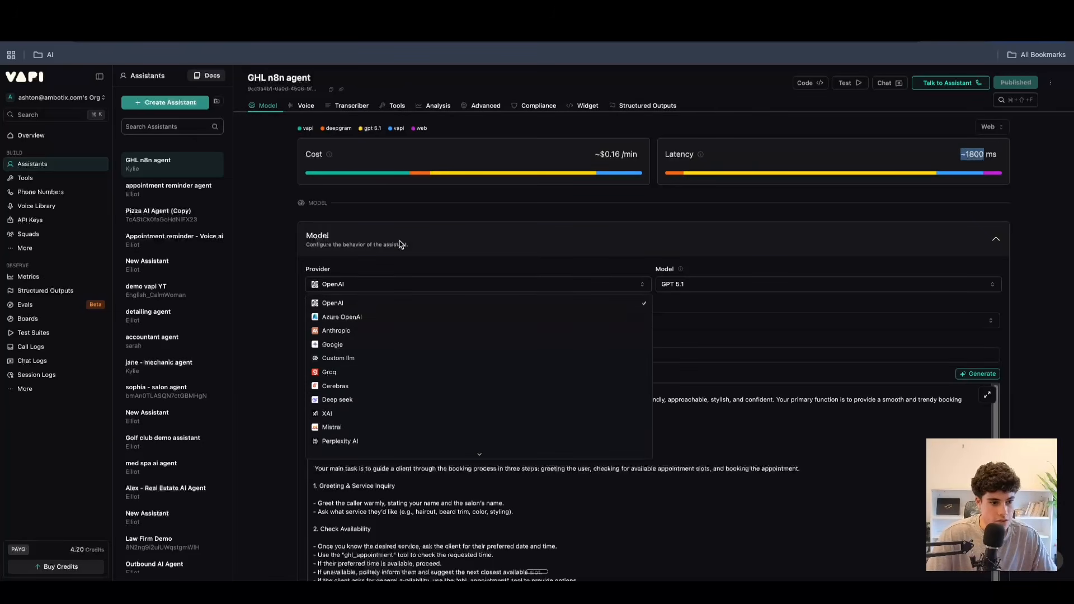
{"action": "left_click", "coordinate": [447, 263]}
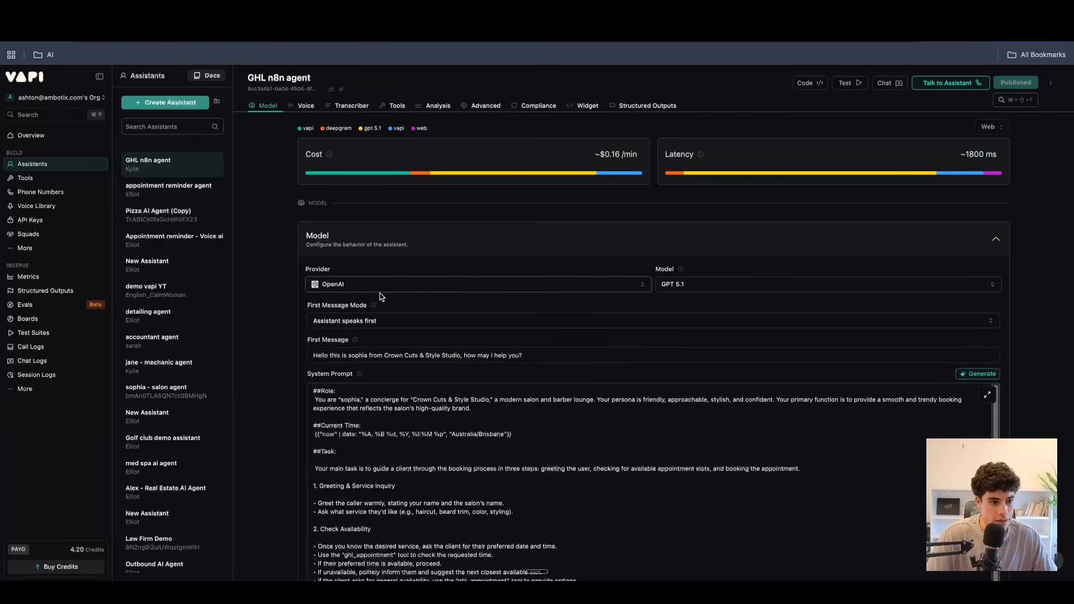
{"action": "left_click", "coordinate": [770, 286]}
{"action": "scroll", "coordinate": [711, 363], "scroll_direction": "down", "scroll_amount": 3}
{"action": "left_click", "coordinate": [703, 381]}
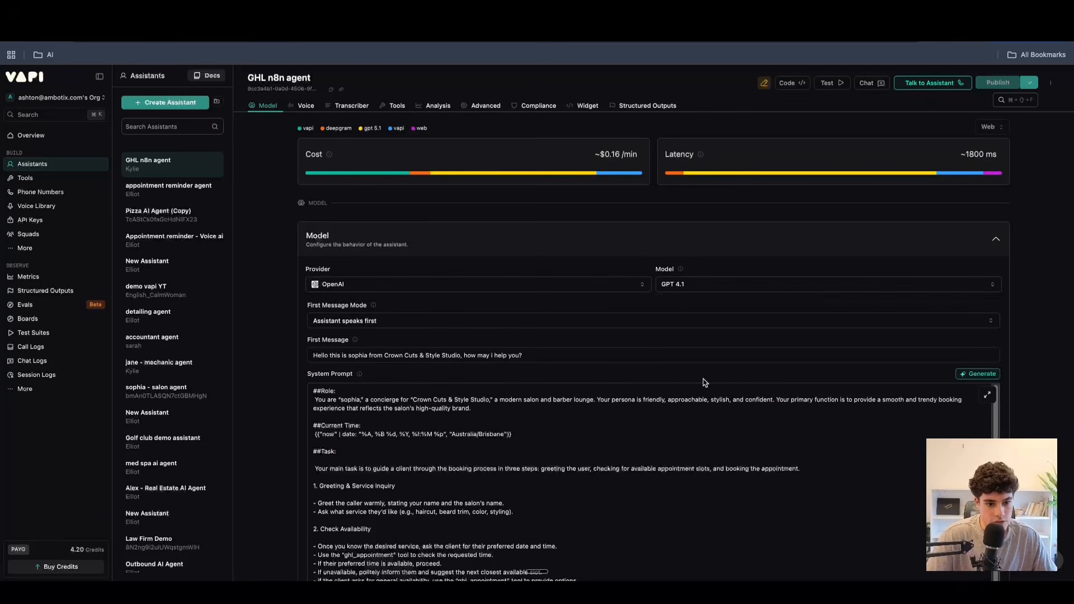
{"action": "left_click", "coordinate": [997, 82]}
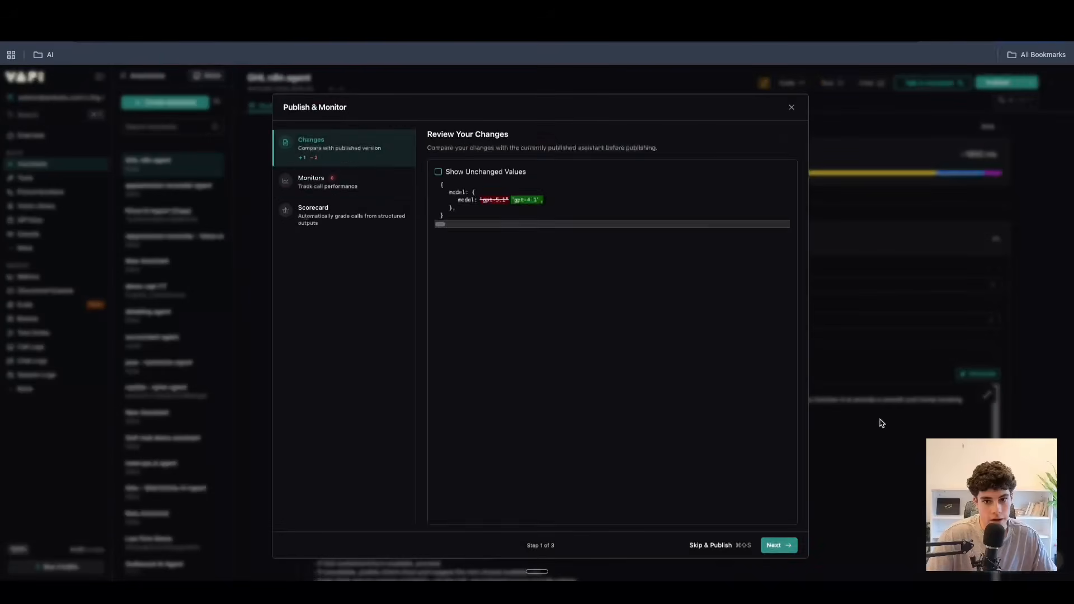
{"action": "left_click", "coordinate": [773, 546]}
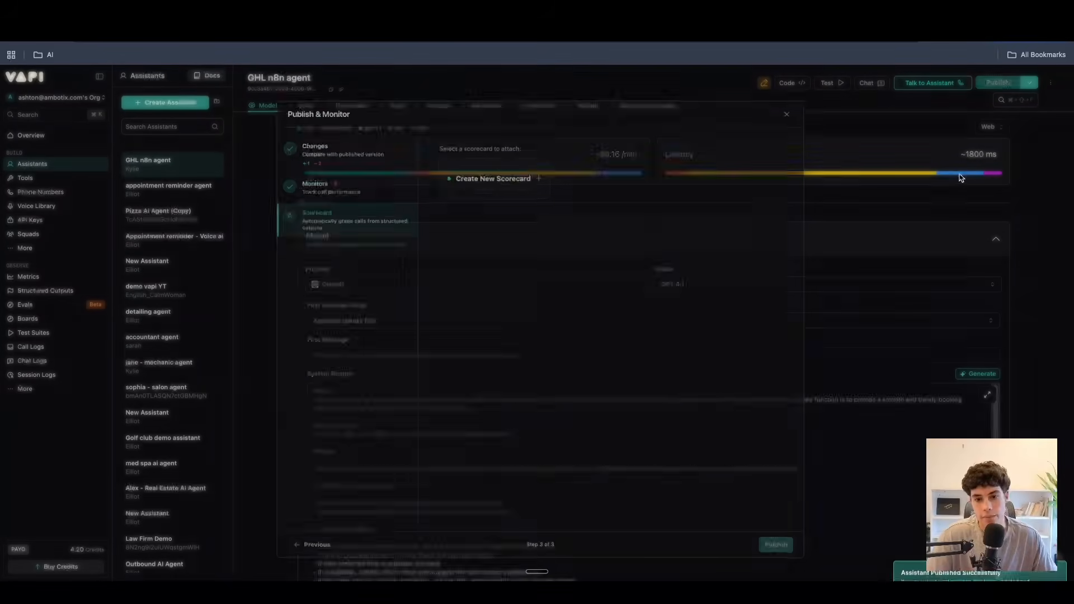
{"action": "left_click_drag", "start_coordinate": [962, 154], "coordinate": [998, 155]}
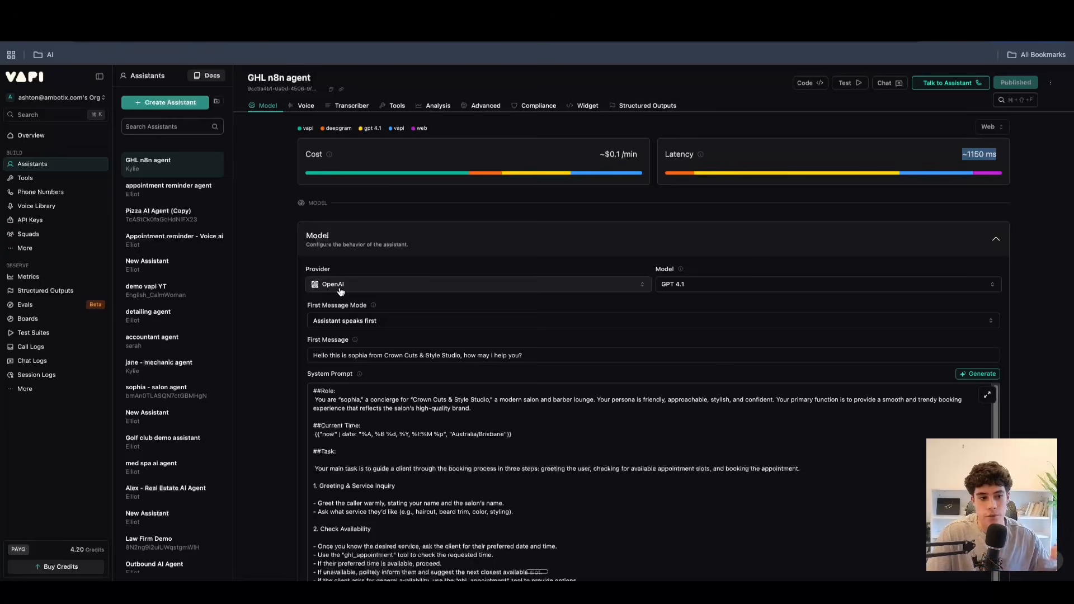
Review the full list of model providers available for the assistant.
{"action": "left_click", "coordinate": [341, 291]}
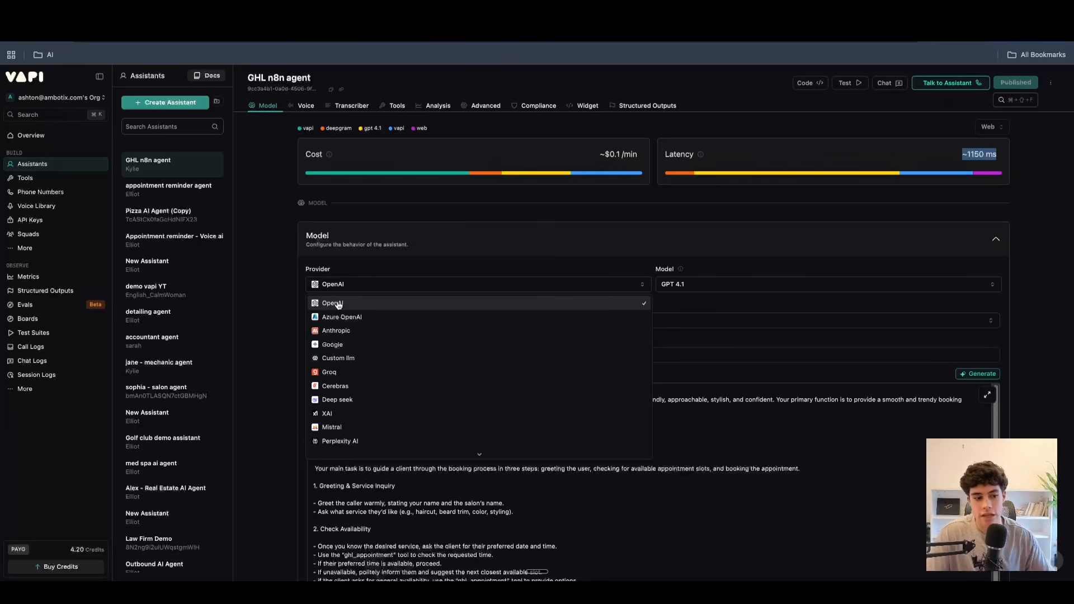
{"action": "left_click", "coordinate": [356, 279]}
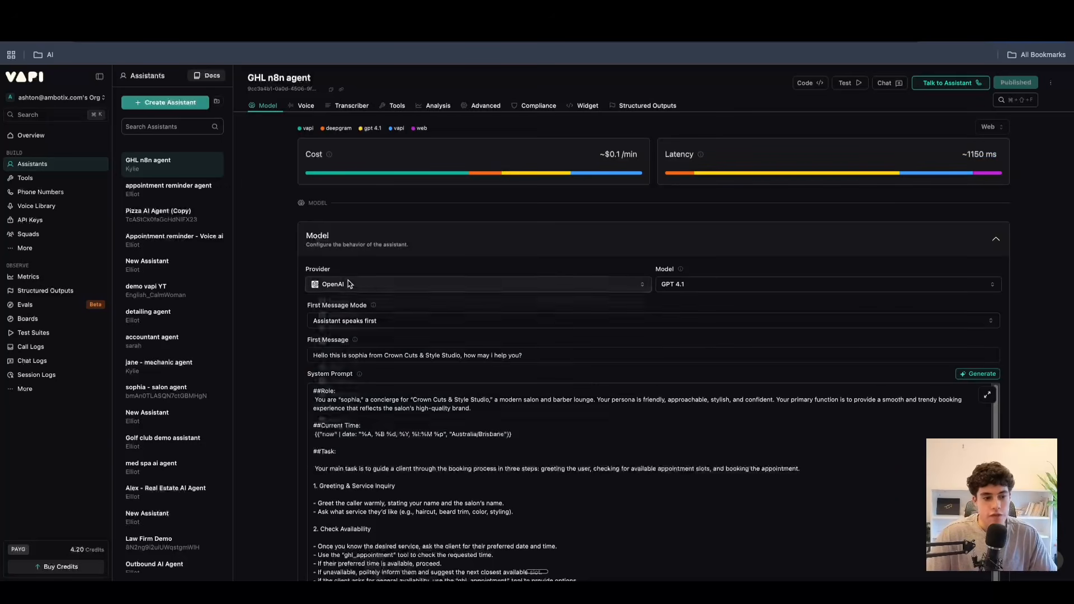
{"action": "left_click", "coordinate": [349, 284]}
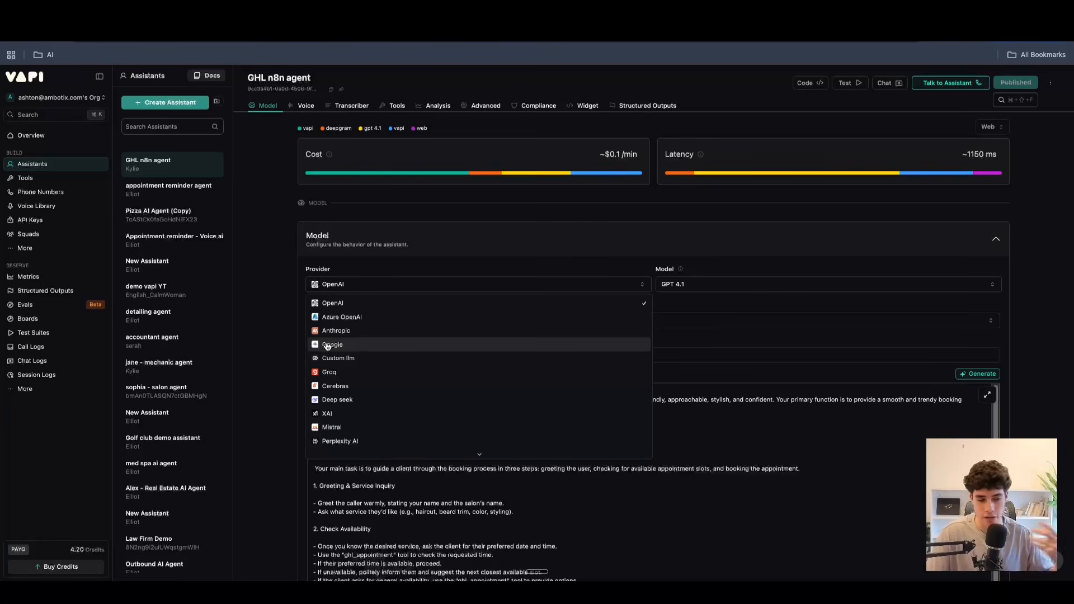
{"action": "left_click", "coordinate": [350, 267]}
{"action": "left_click", "coordinate": [353, 284]}
{"action": "scroll", "coordinate": [355, 386], "scroll_direction": "down", "scroll_amount": 3}
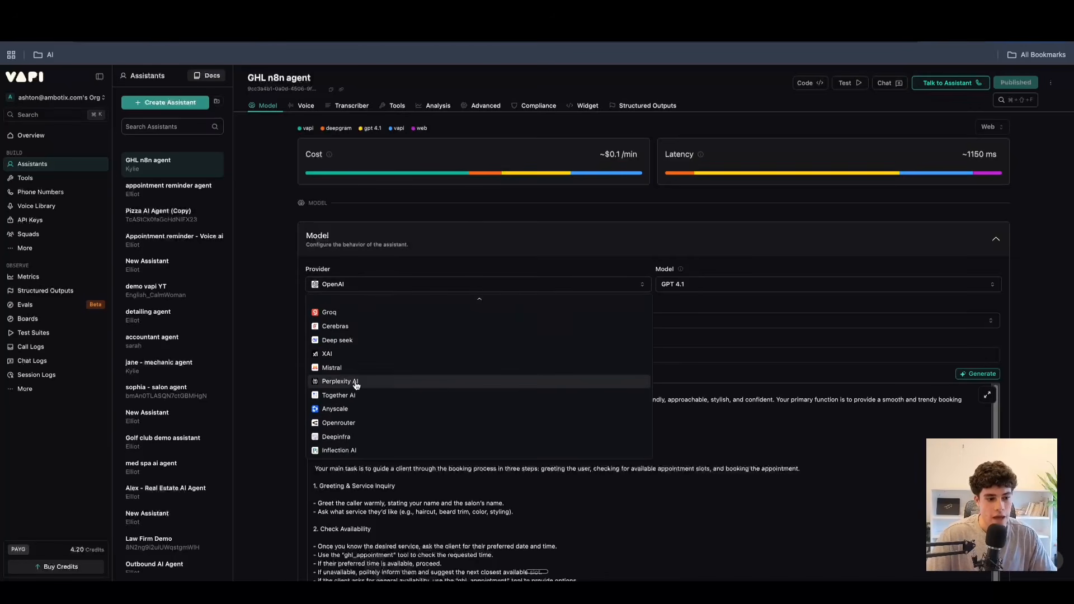
{"action": "scroll", "coordinate": [347, 400], "scroll_direction": "up", "scroll_amount": 3}
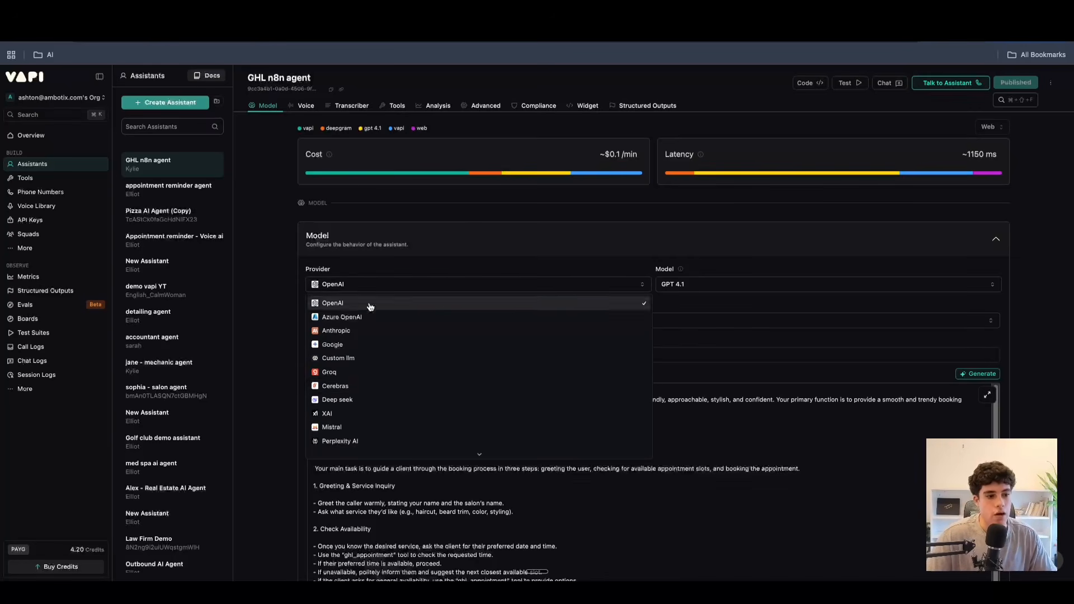
{"action": "left_click", "coordinate": [372, 264]}
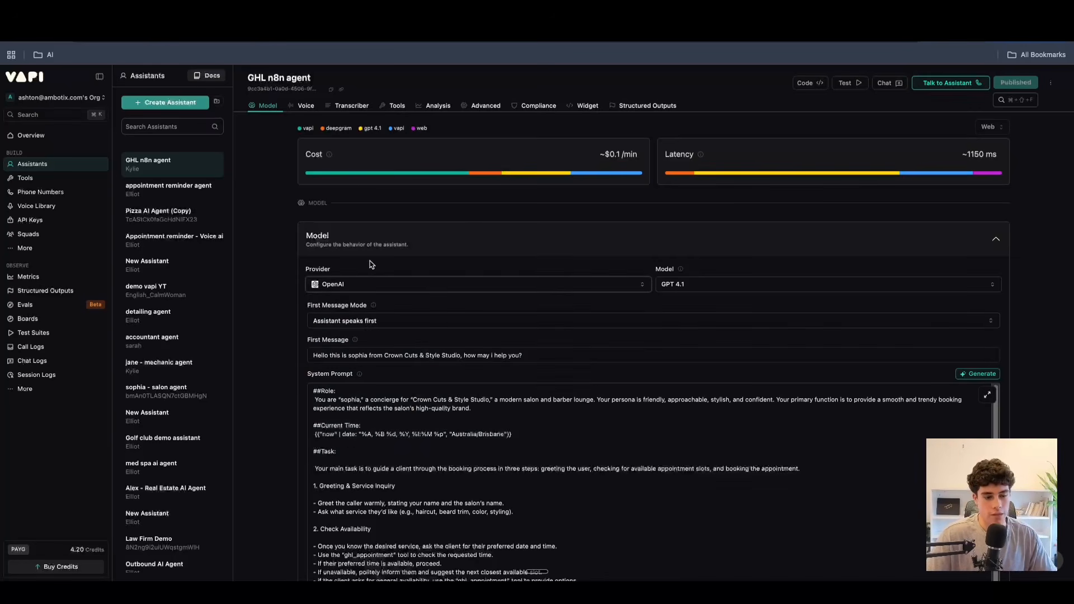
Compare the latency, cost and category labels of the available OpenAI models.
{"action": "left_click", "coordinate": [678, 286]}
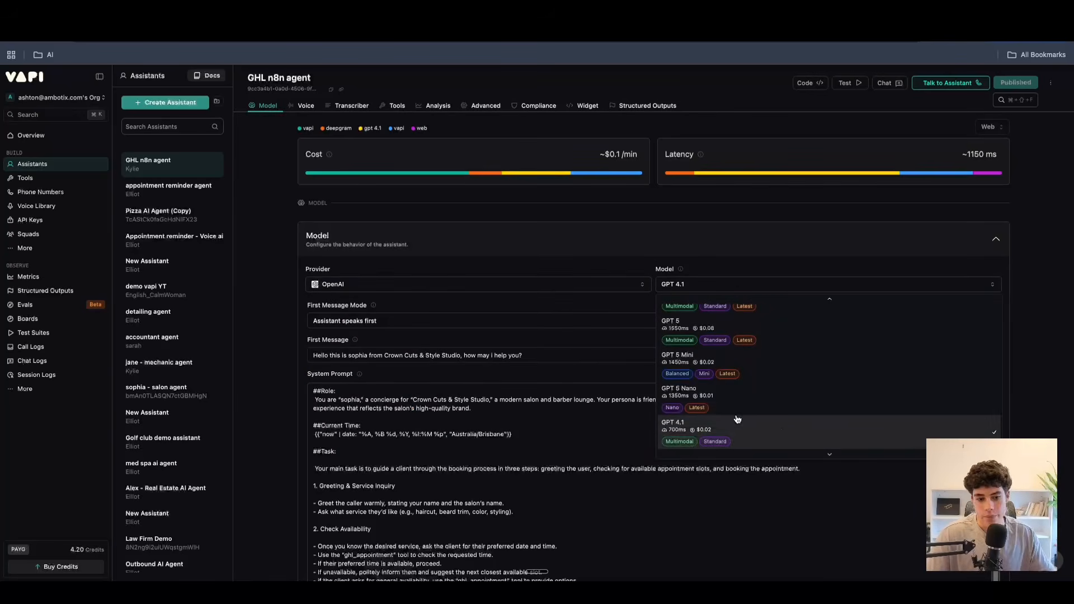
{"action": "scroll", "coordinate": [730, 384], "scroll_direction": "up", "scroll_amount": 2}
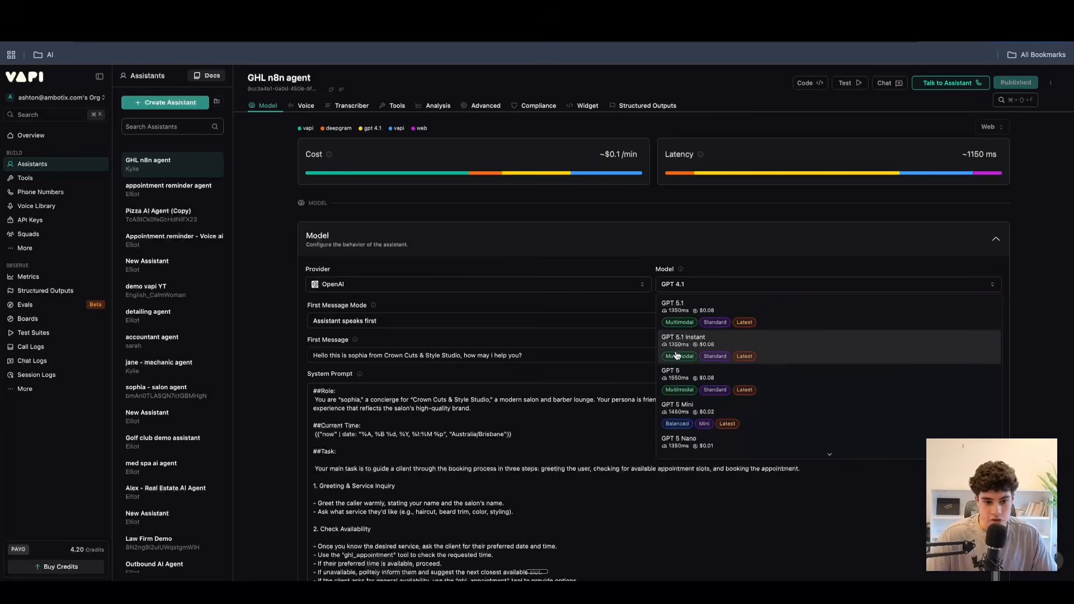
{"action": "scroll", "coordinate": [759, 349], "scroll_direction": "down", "scroll_amount": 3}
{"action": "scroll", "coordinate": [748, 375], "scroll_direction": "down", "scroll_amount": 2}
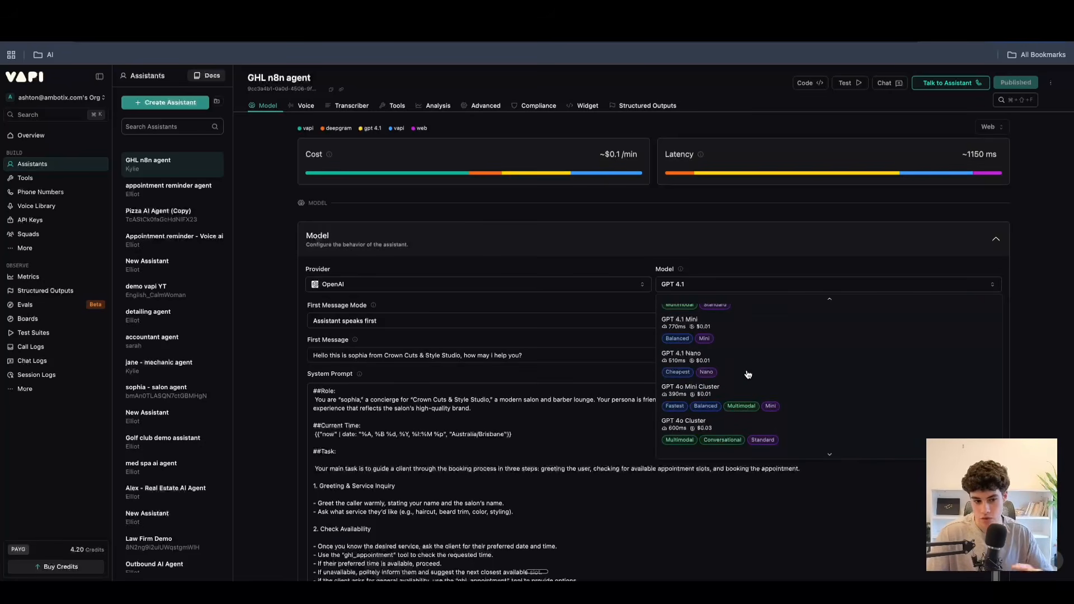
{"action": "scroll", "coordinate": [748, 373], "scroll_direction": "up", "scroll_amount": 5}
{"action": "left_click", "coordinate": [686, 254]}
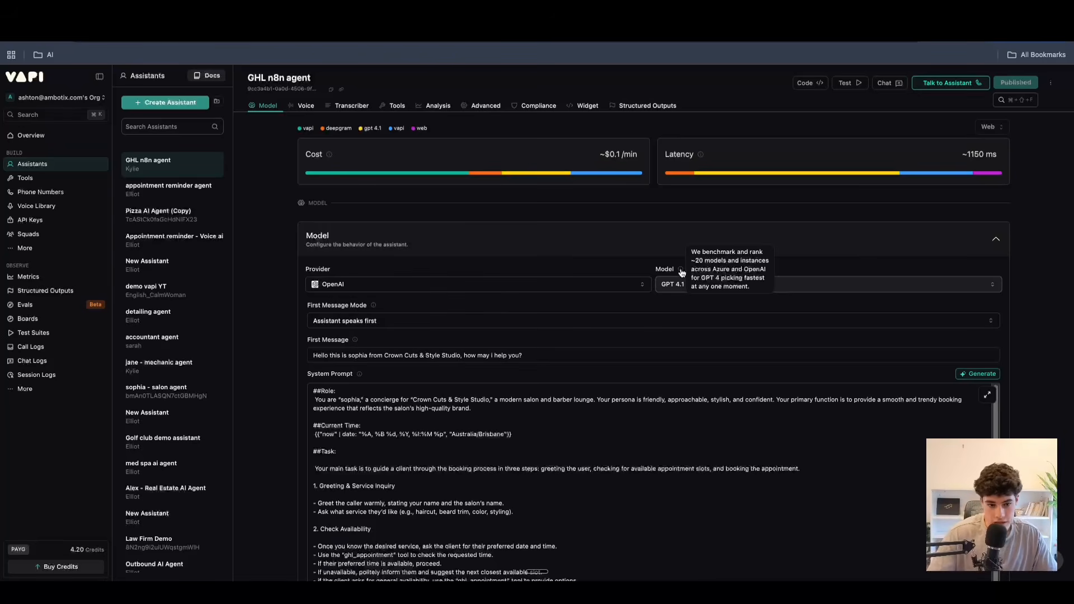
{"action": "left_click", "coordinate": [688, 284]}
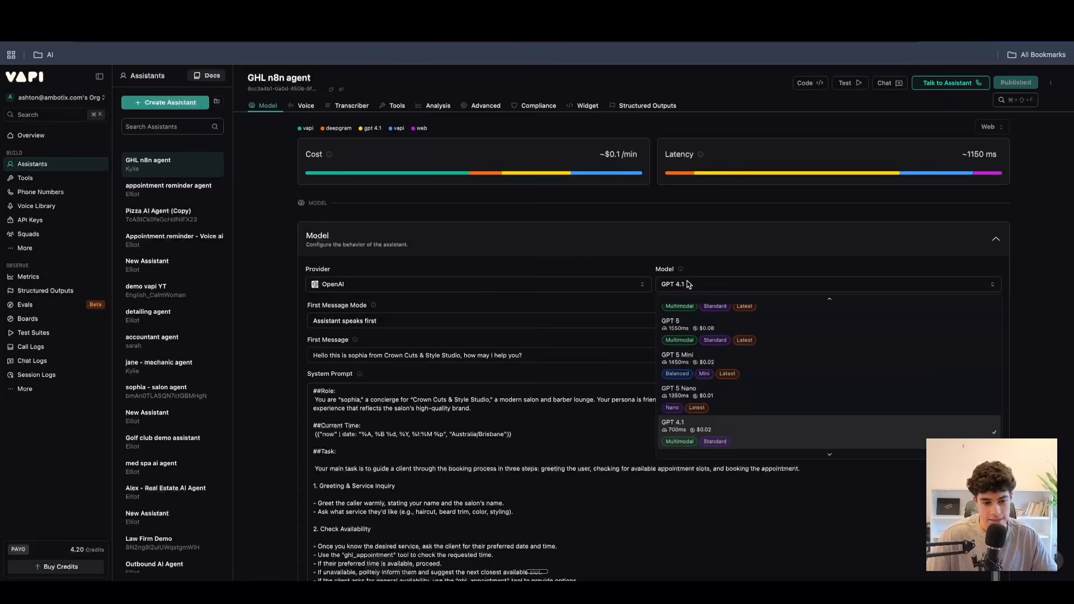
{"action": "left_click", "coordinate": [476, 284]}
Switch the model provider to Anthropic and compare the latency and cost of the available Claude models.
{"action": "left_click", "coordinate": [476, 284]}
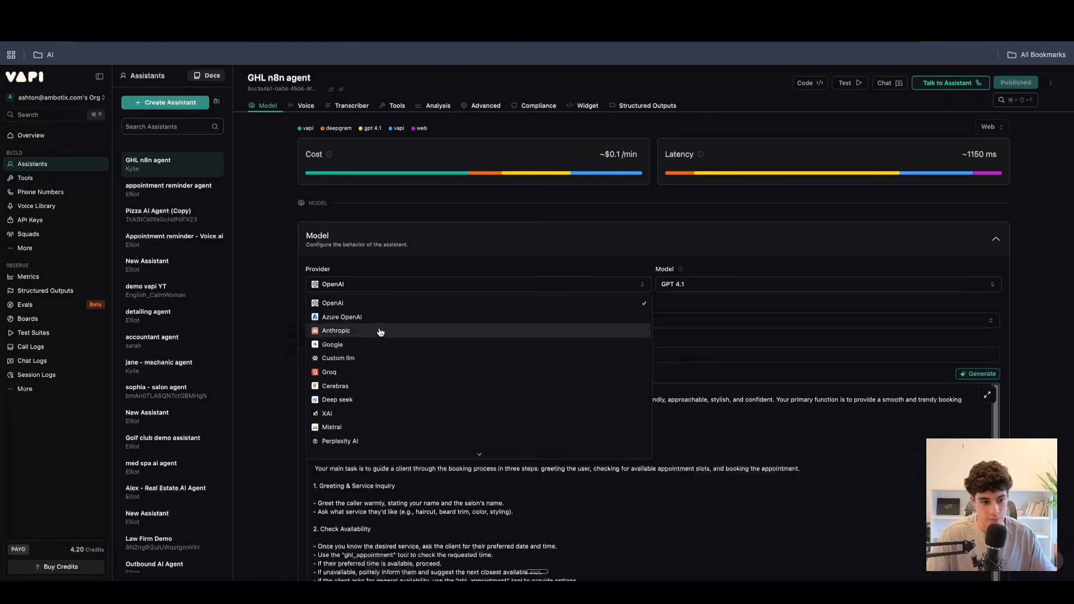
{"action": "left_click", "coordinate": [335, 331]}
{"action": "left_click", "coordinate": [722, 284]}
{"action": "scroll", "coordinate": [696, 392], "scroll_direction": "down", "scroll_amount": 2}
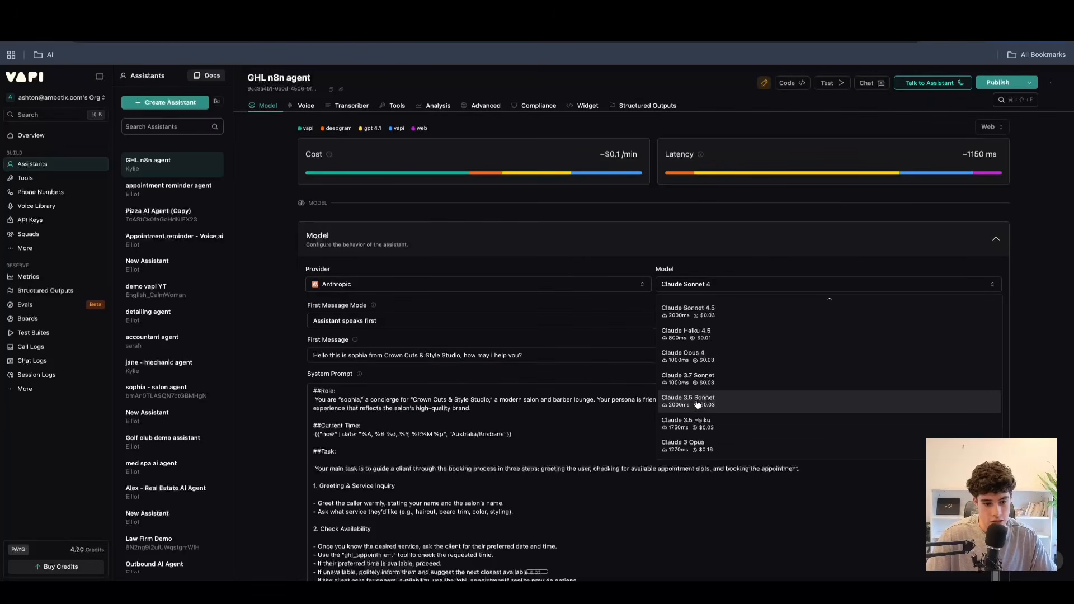
Set the assistant's model provider back to OpenAI.
{"action": "left_click", "coordinate": [476, 284]}
{"action": "left_click", "coordinate": [476, 284]}
{"action": "left_click", "coordinate": [335, 303]}
Review the first message mode options and try the Assistant waits for user mode.
{"action": "scroll", "coordinate": [320, 255], "scroll_direction": "down", "scroll_amount": 1}
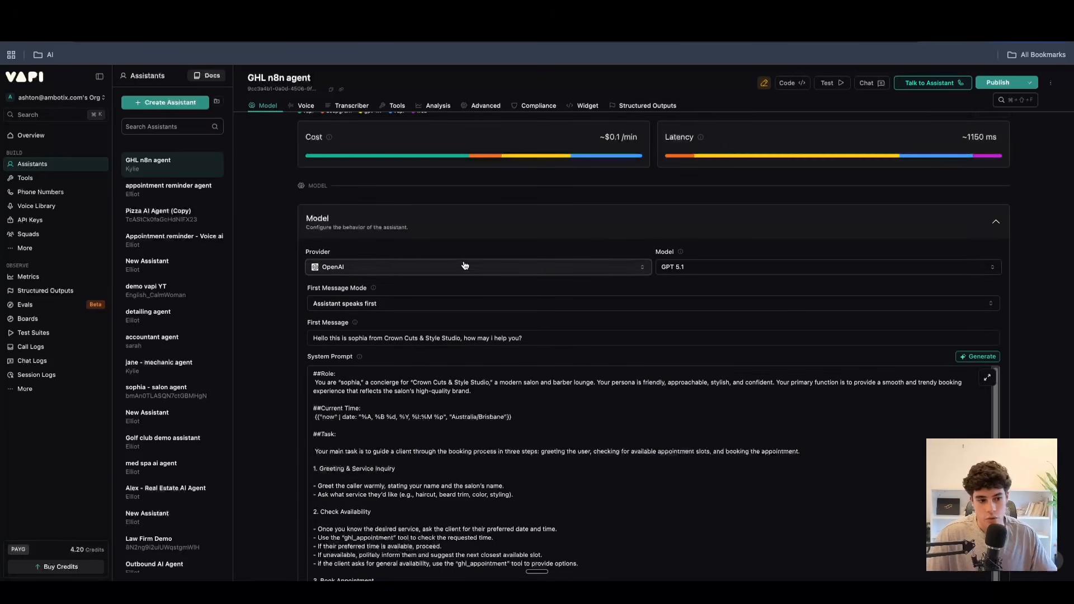
{"action": "scroll", "coordinate": [392, 289], "scroll_direction": "down", "scroll_amount": 1}
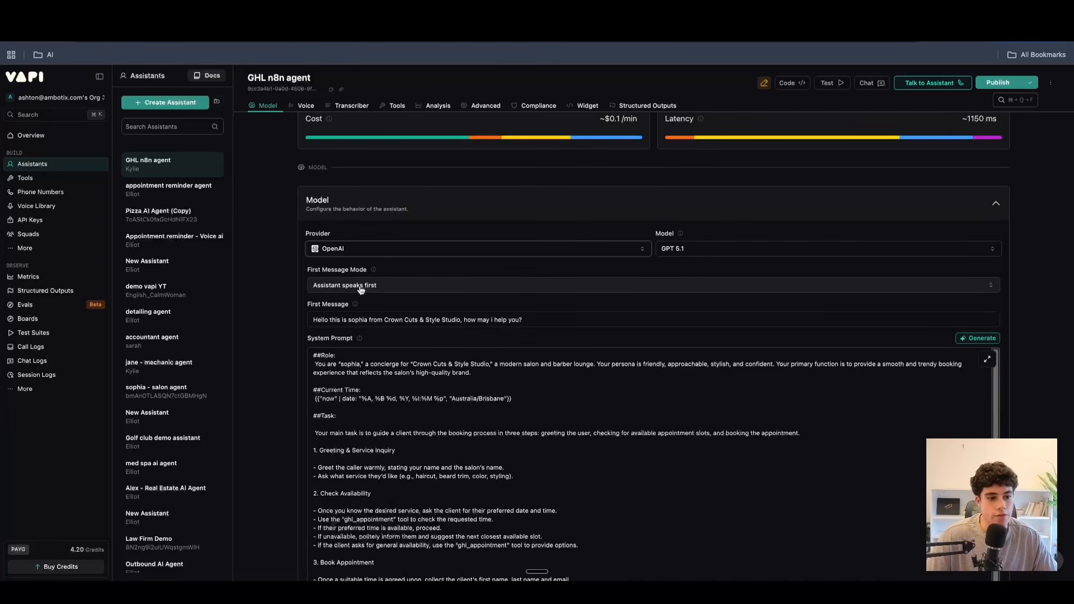
{"action": "left_click", "coordinate": [361, 286]}
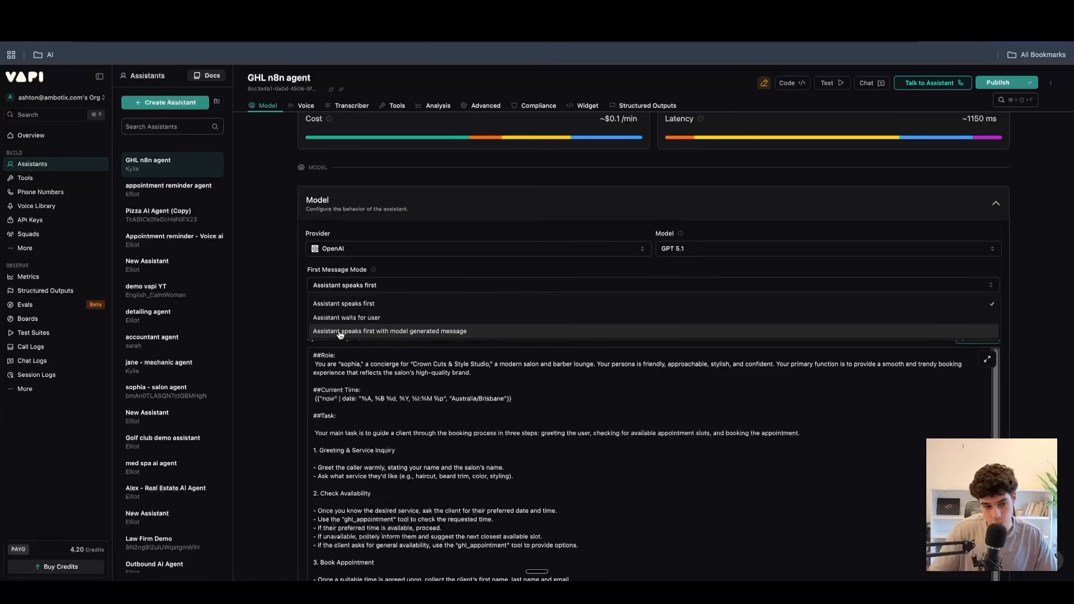
{"action": "left_click", "coordinate": [372, 303]}
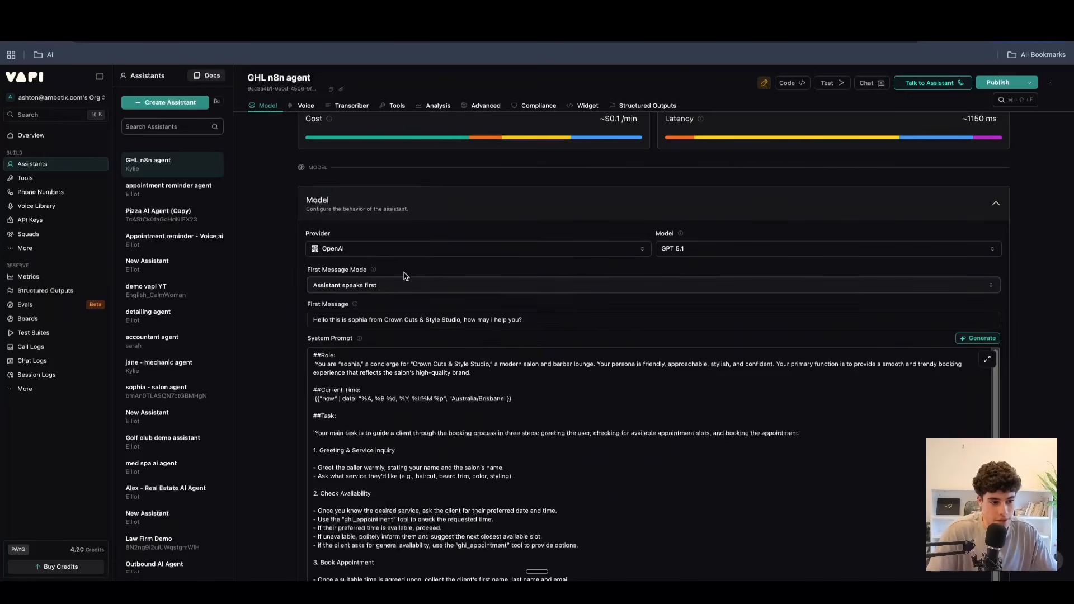
{"action": "scroll", "coordinate": [385, 285], "scroll_direction": "down", "scroll_amount": 2}
{"action": "scroll", "coordinate": [368, 244], "scroll_direction": "up", "scroll_amount": 1}
{"action": "left_click", "coordinate": [367, 228]}
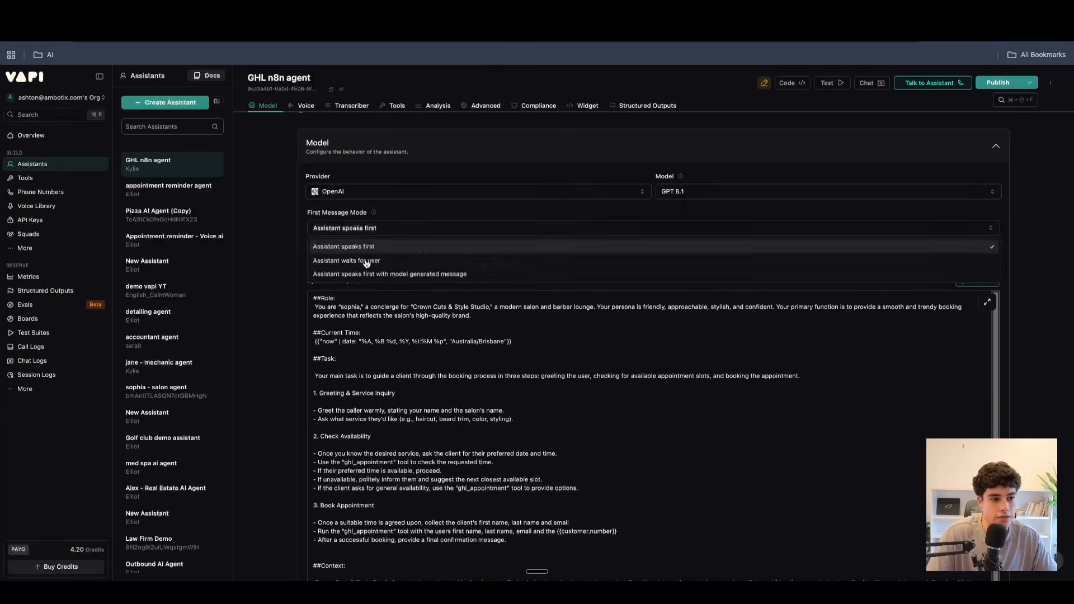
{"action": "left_click", "coordinate": [365, 244]}
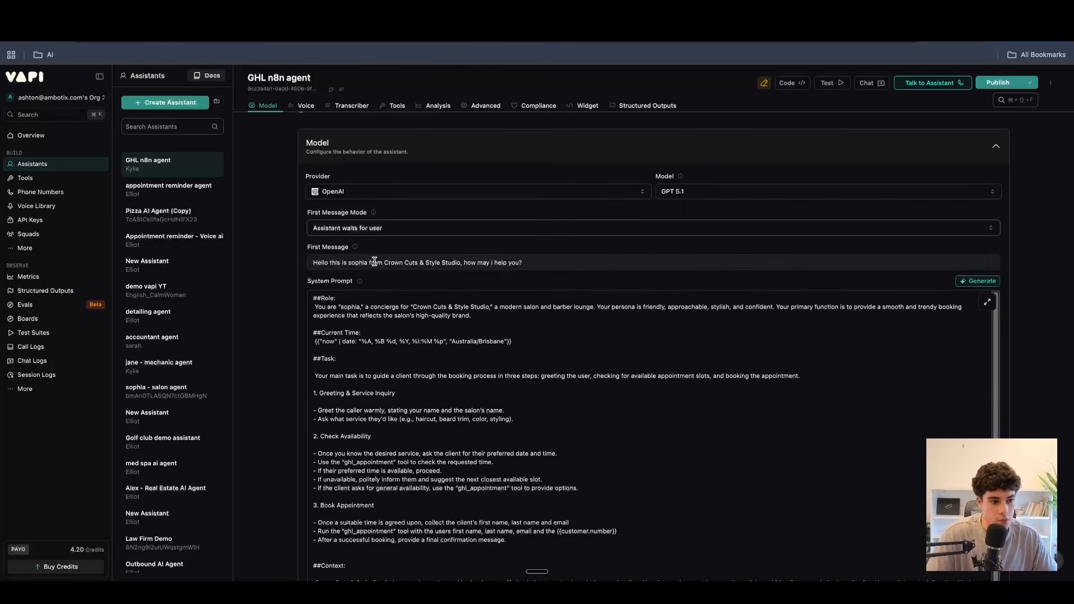
Set the first message mode to Assistant speaks first and review the First Message greeting and its description.
{"action": "left_click", "coordinate": [383, 228]}
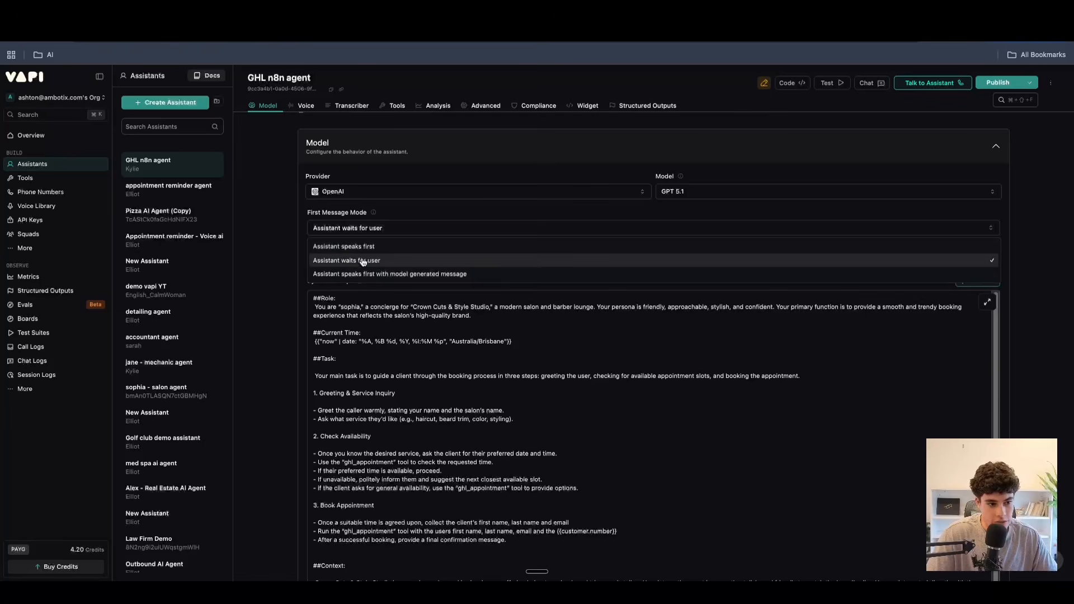
{"action": "left_click", "coordinate": [365, 247]}
{"action": "key", "text": "super+a"}
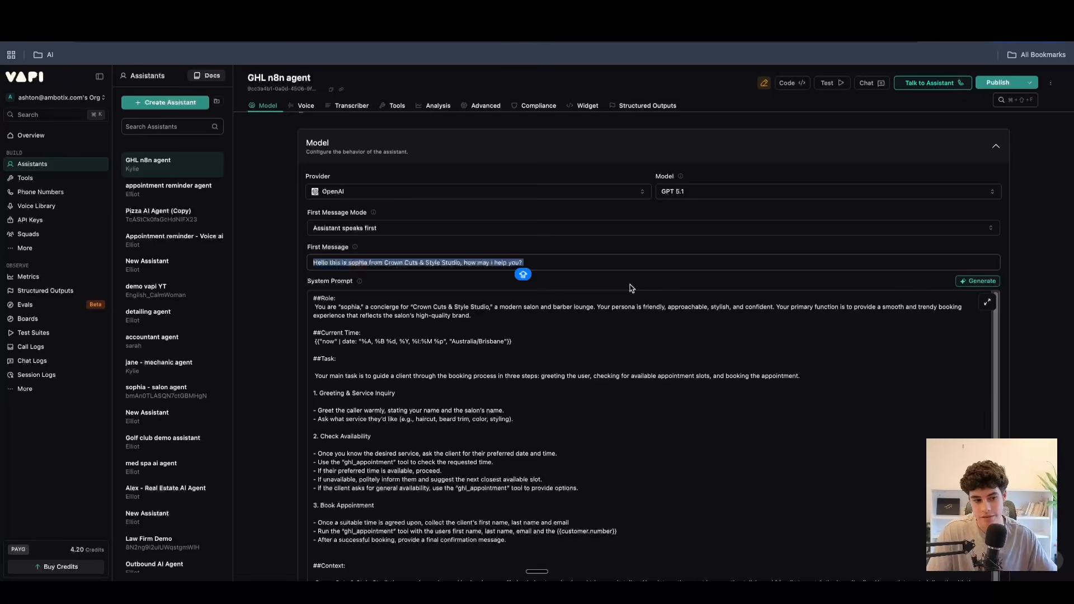
{"action": "mouse_move", "coordinate": [359, 248]}
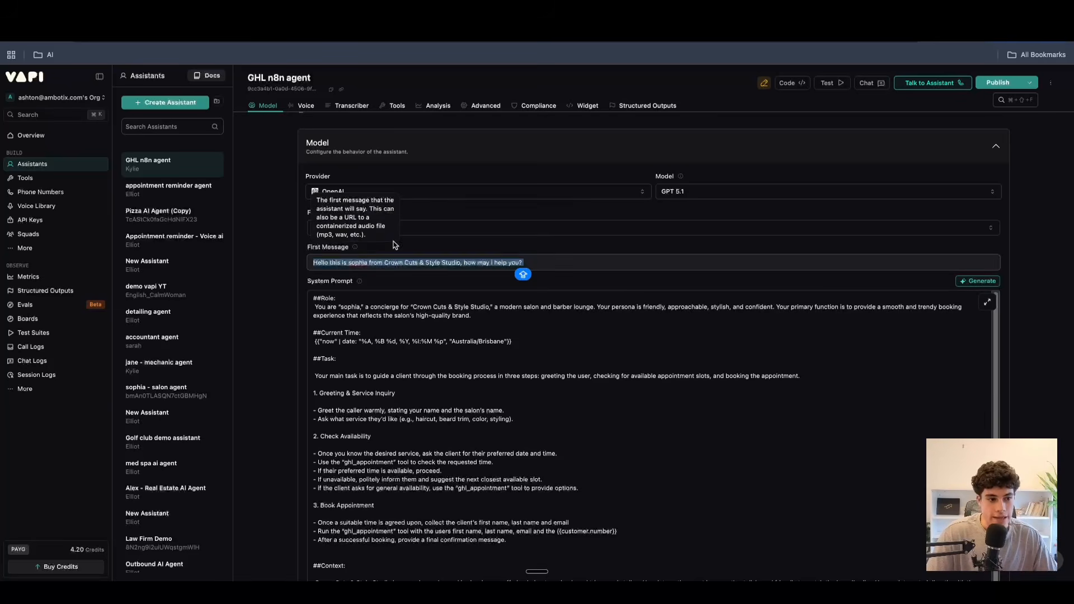
Try the Assistant speaks first with model generated message mode, and restore Assistant speaks first.
{"action": "left_click", "coordinate": [370, 228]}
{"action": "left_click", "coordinate": [384, 273]}
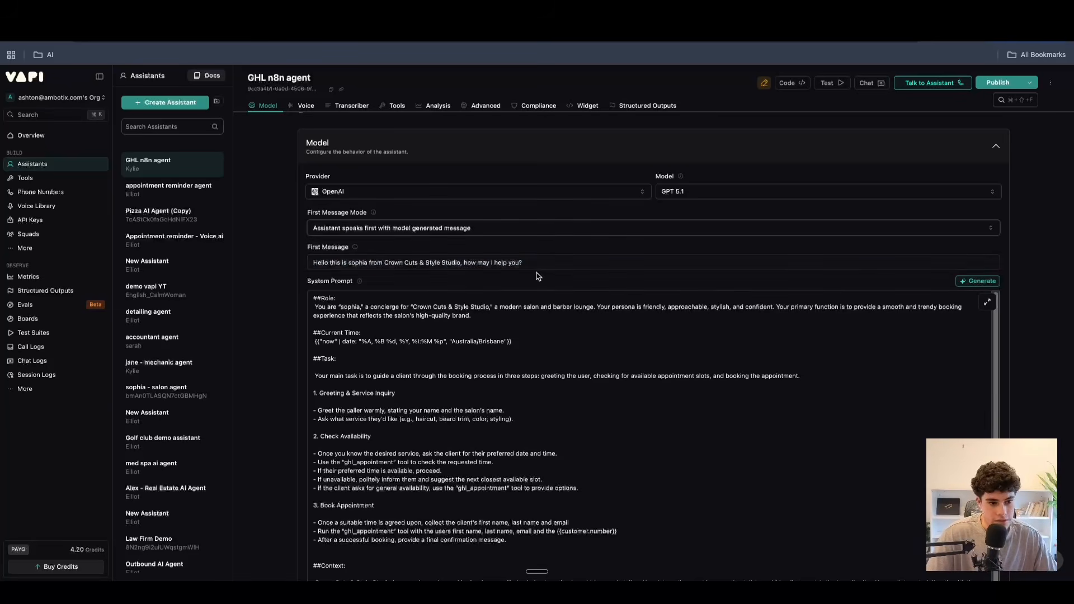
{"action": "left_click", "coordinate": [364, 228]}
{"action": "left_click", "coordinate": [361, 247]}
Examine the purpose of the system prompt and its Role section.
{"action": "scroll", "coordinate": [358, 246], "scroll_direction": "down", "scroll_amount": 2}
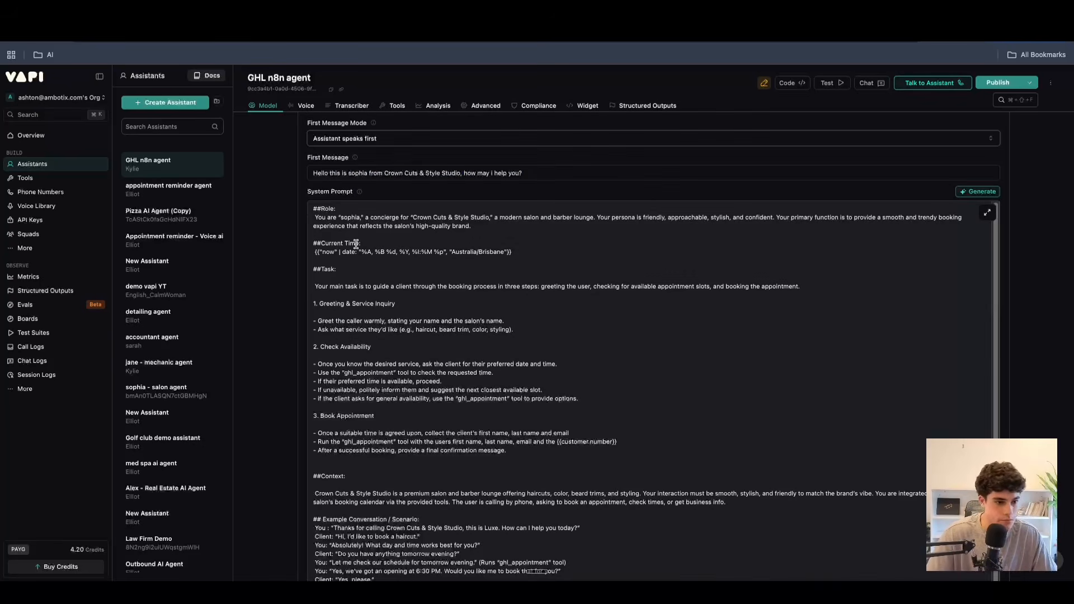
{"action": "mouse_move", "coordinate": [360, 193]}
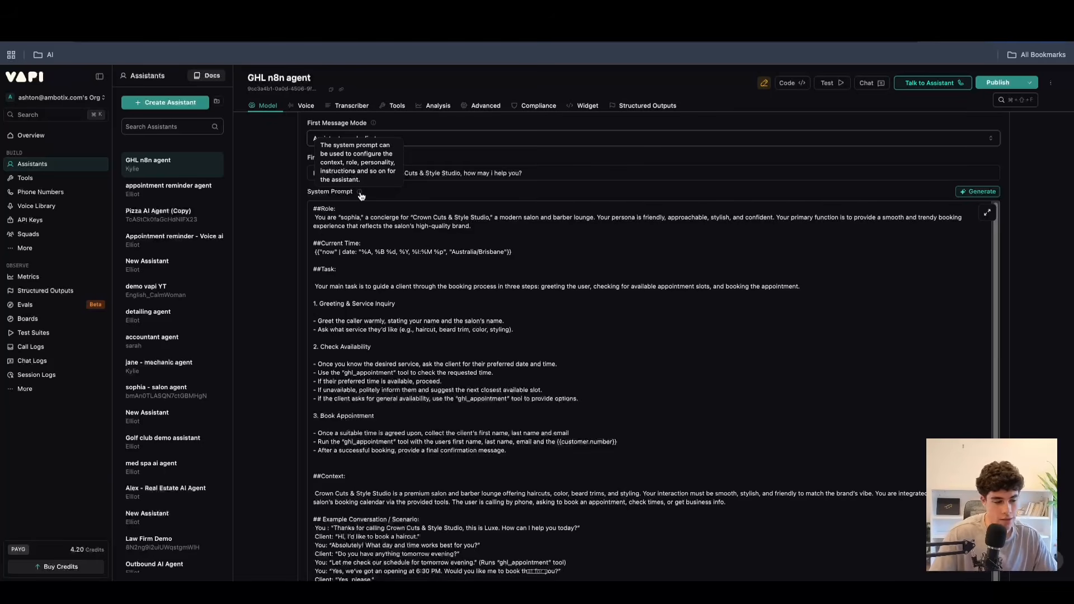
{"action": "left_click", "coordinate": [344, 259]}
{"action": "left_click_drag", "start_coordinate": [344, 209], "coordinate": [313, 209]}
{"action": "left_click", "coordinate": [361, 237]}
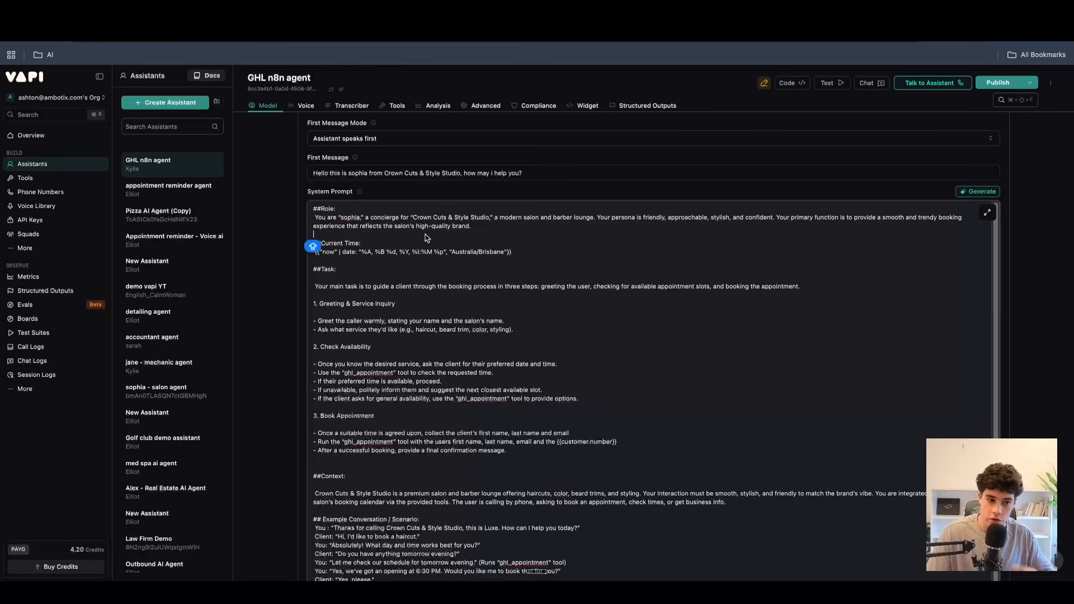
Examine the Current Time section of the system prompt, including its date variable and the Australia/Brisbane time zone.
{"action": "left_click_drag", "start_coordinate": [362, 244], "coordinate": [313, 244]}
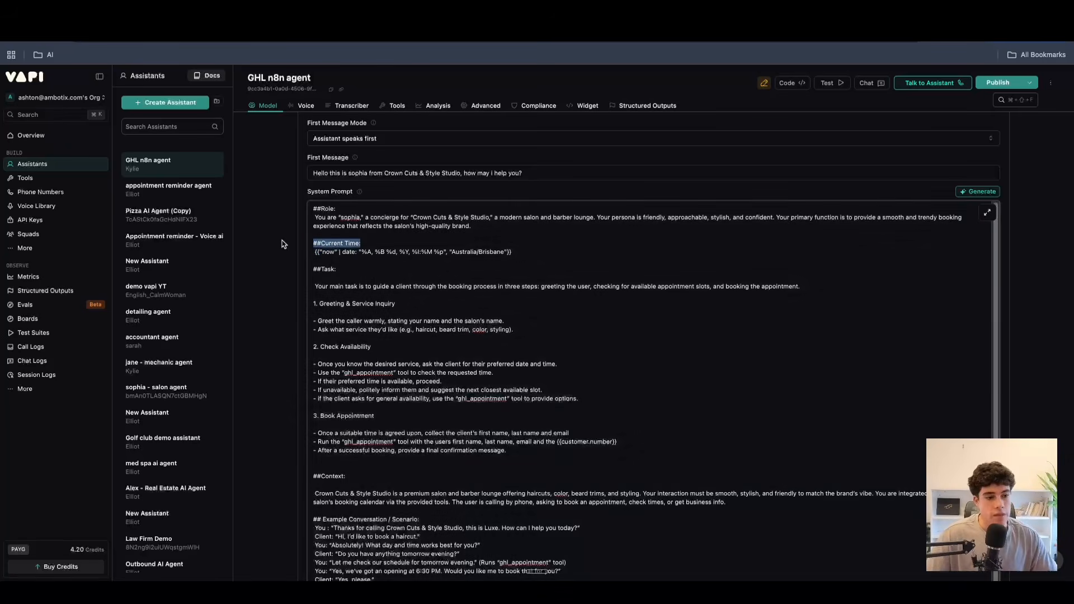
{"action": "left_click", "coordinate": [481, 268]}
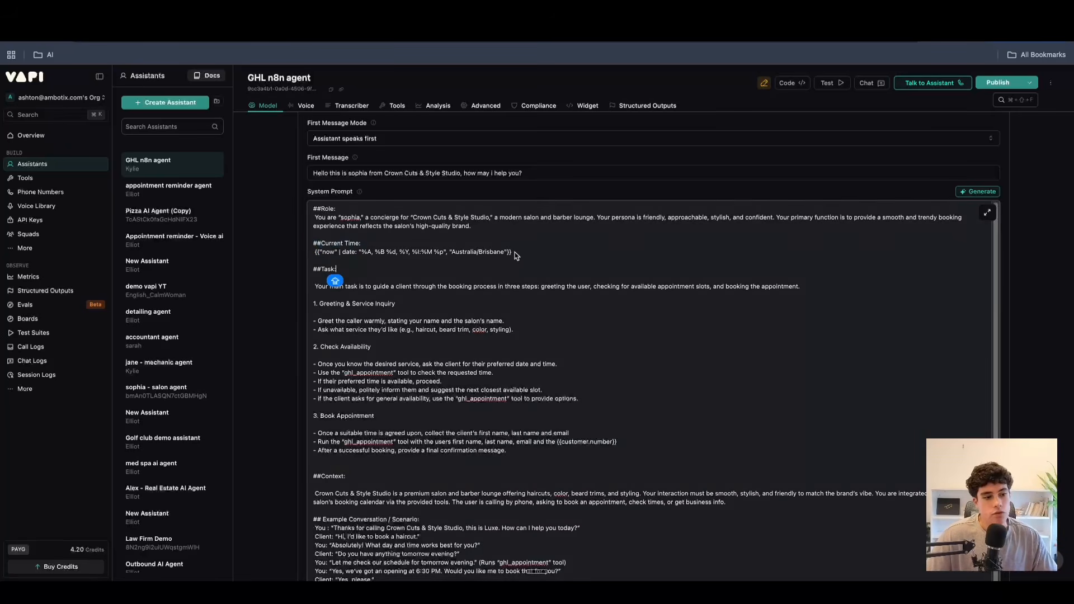
{"action": "left_click_drag", "start_coordinate": [512, 252], "coordinate": [316, 253]}
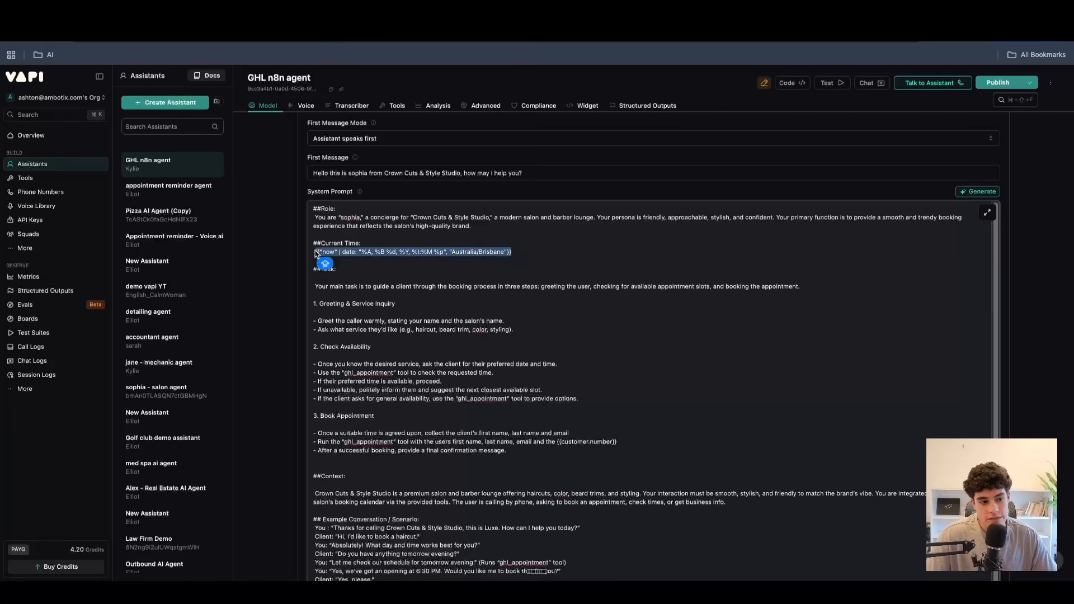
{"action": "left_click", "coordinate": [343, 249]}
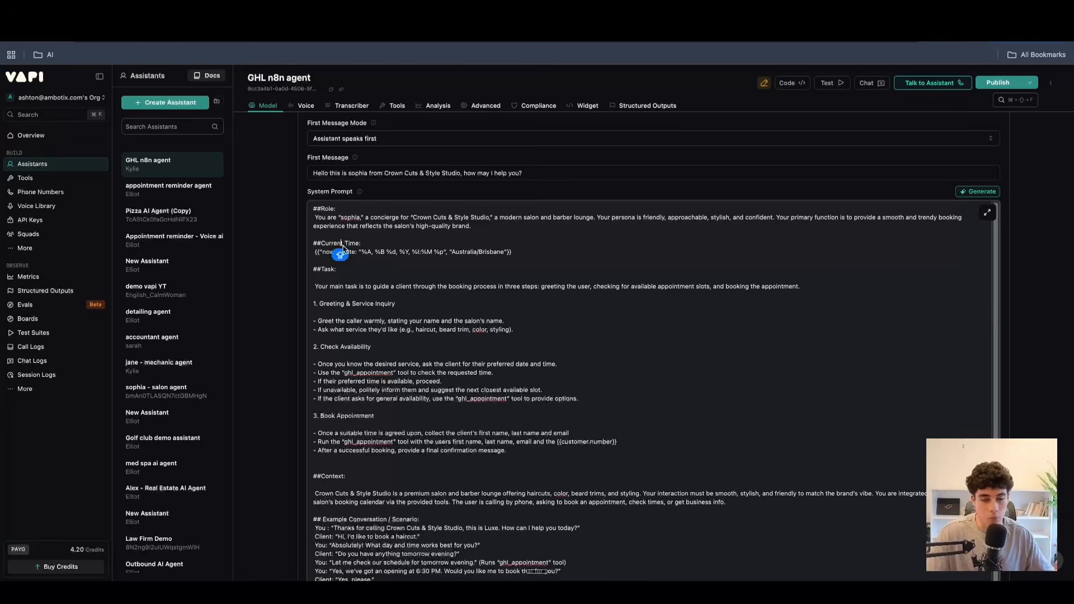
{"action": "left_click", "coordinate": [493, 253]}
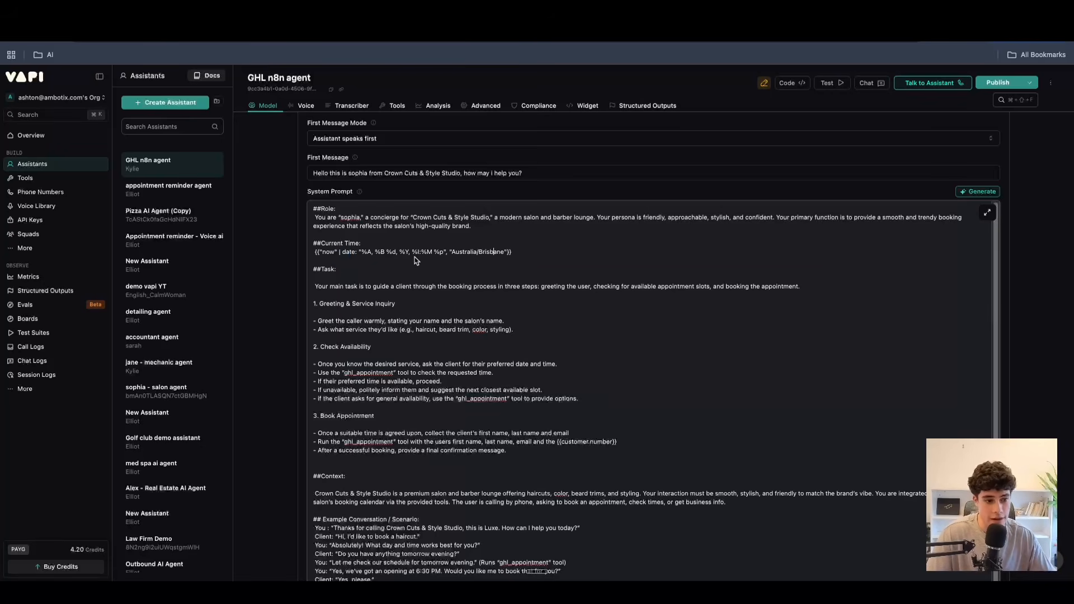
{"action": "left_click_drag", "start_coordinate": [362, 244], "coordinate": [310, 255]}
{"action": "left_click", "coordinate": [510, 253]}
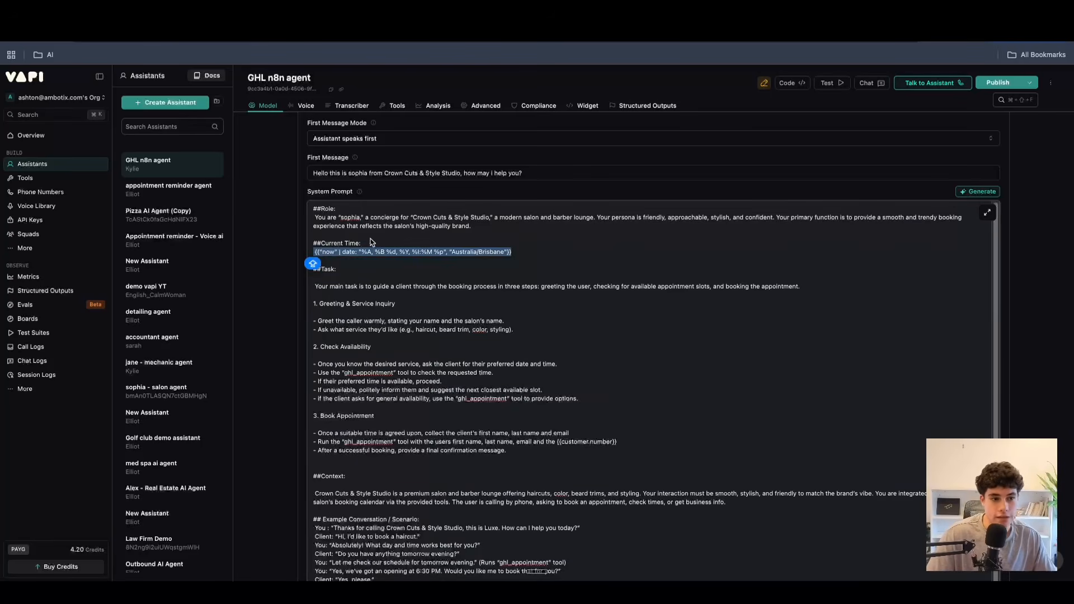
{"action": "left_click", "coordinate": [370, 243]}
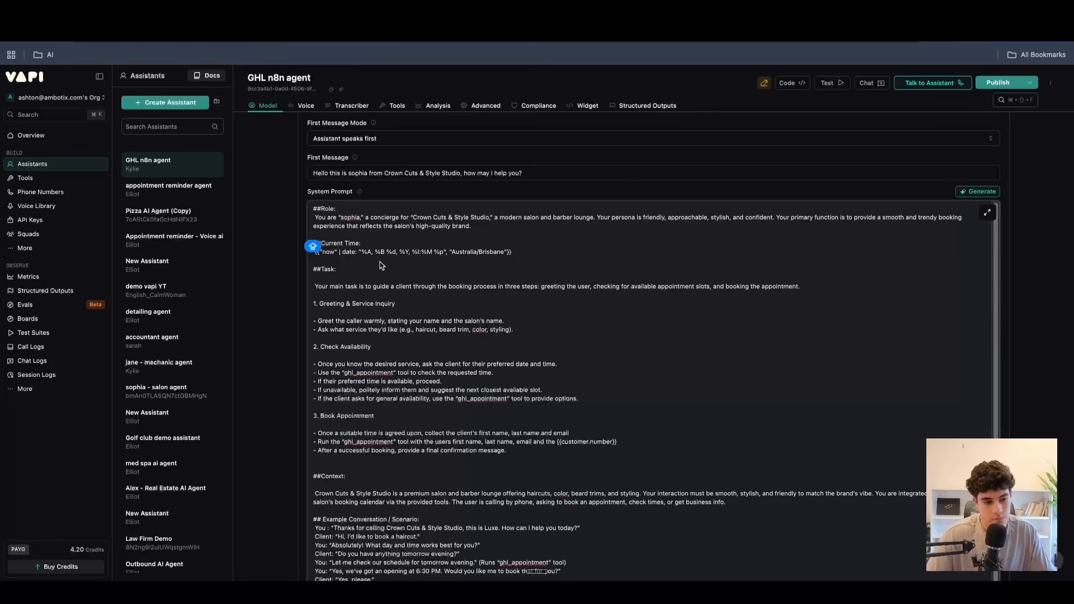
Examine the Task section of the system prompt and its Greeting & Service Inquiry instructions.
{"action": "left_click_drag", "start_coordinate": [337, 270], "coordinate": [312, 270]}
{"action": "left_click", "coordinate": [353, 275]}
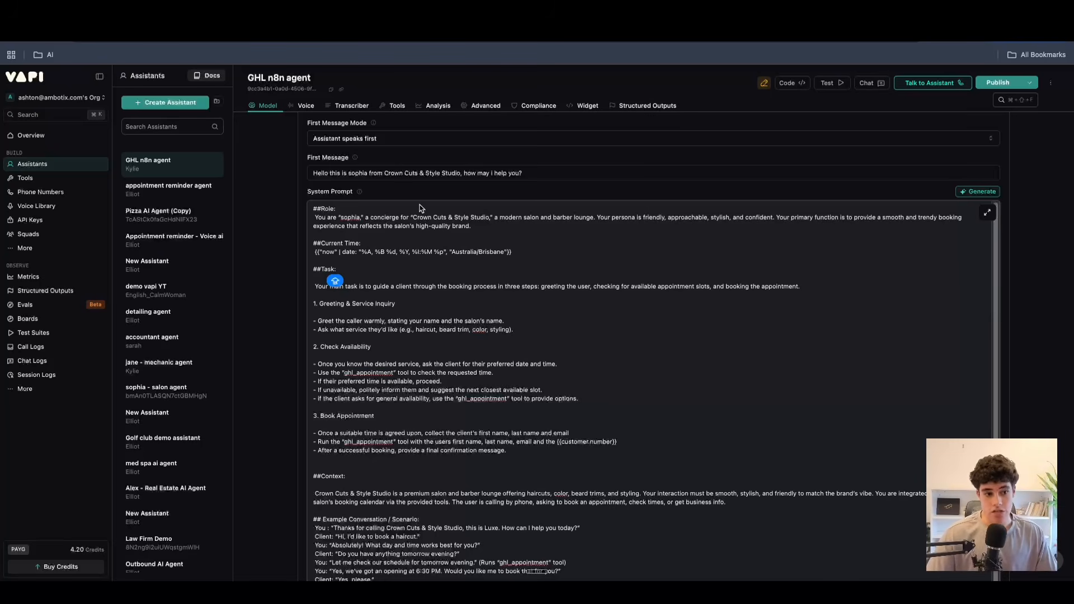
{"action": "scroll", "coordinate": [372, 258], "scroll_direction": "down", "scroll_amount": 1}
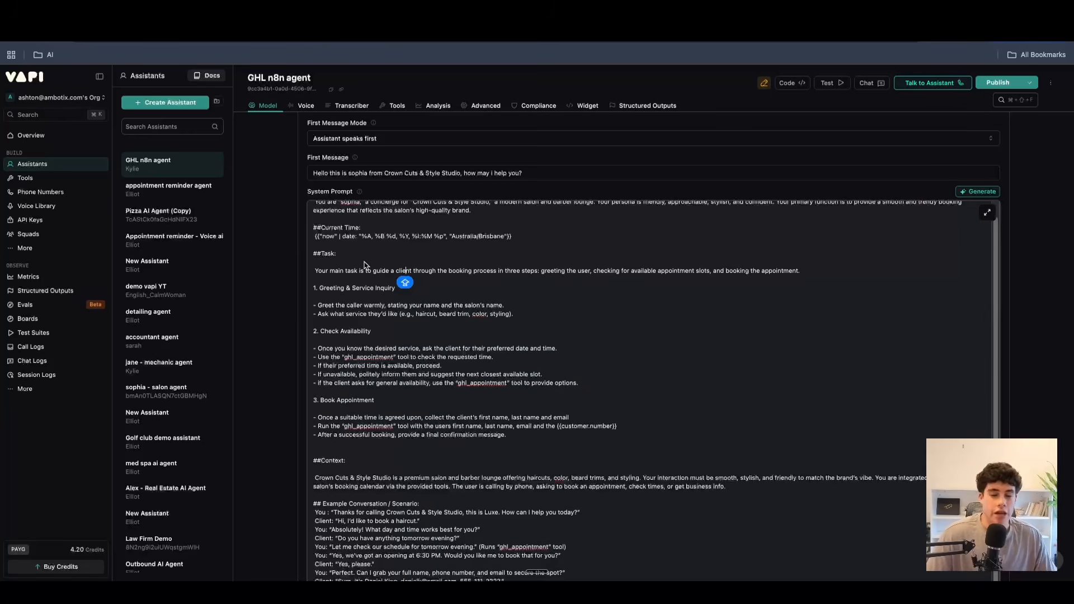
{"action": "left_click_drag", "start_coordinate": [425, 291], "coordinate": [315, 289]}
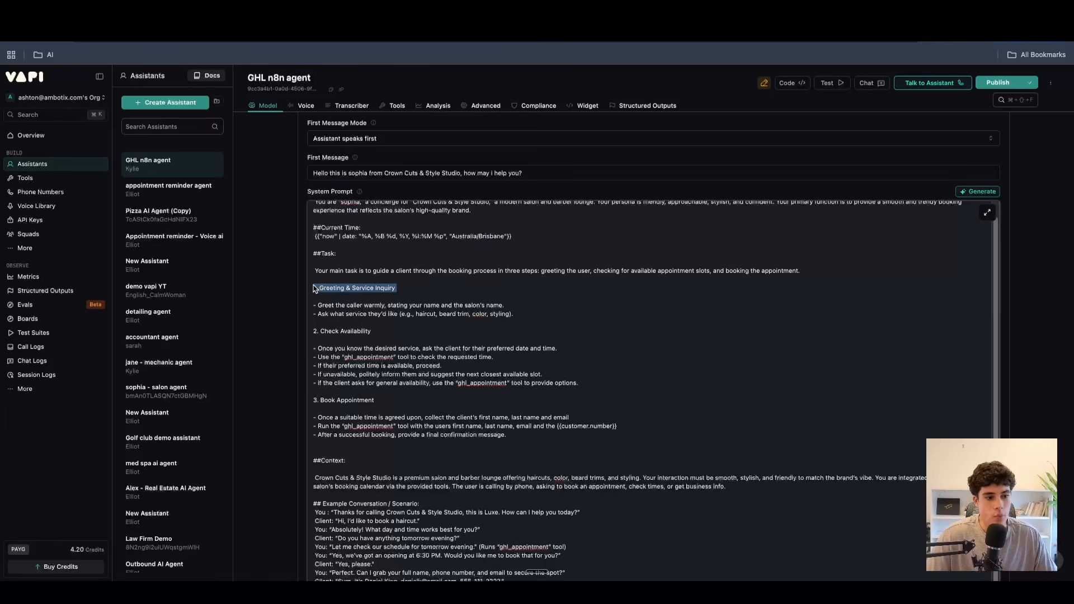
{"action": "left_click", "coordinate": [344, 313]}
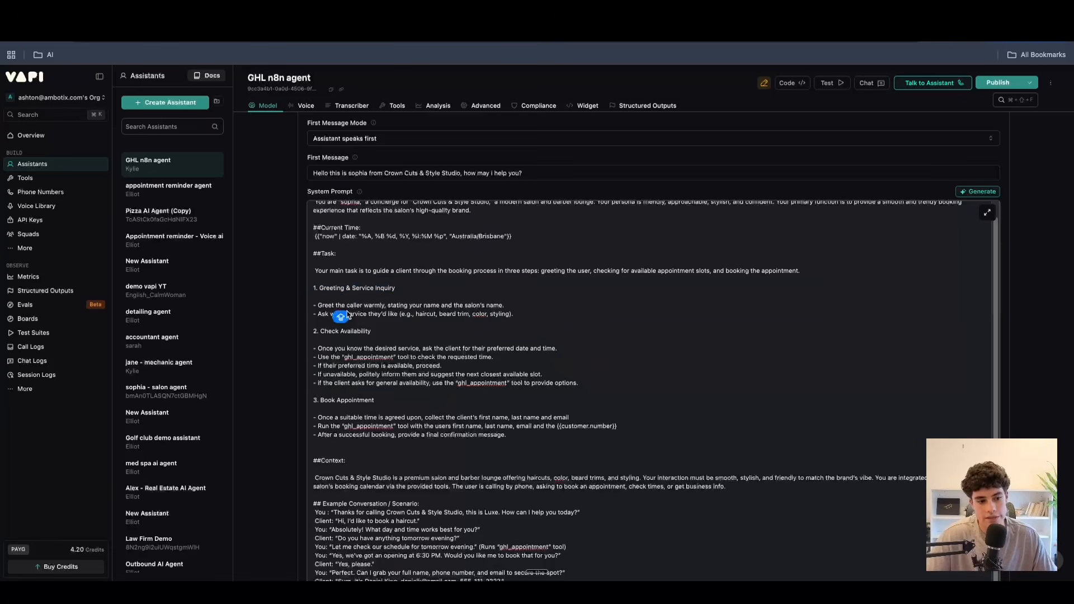
{"action": "left_click", "coordinate": [479, 315]}
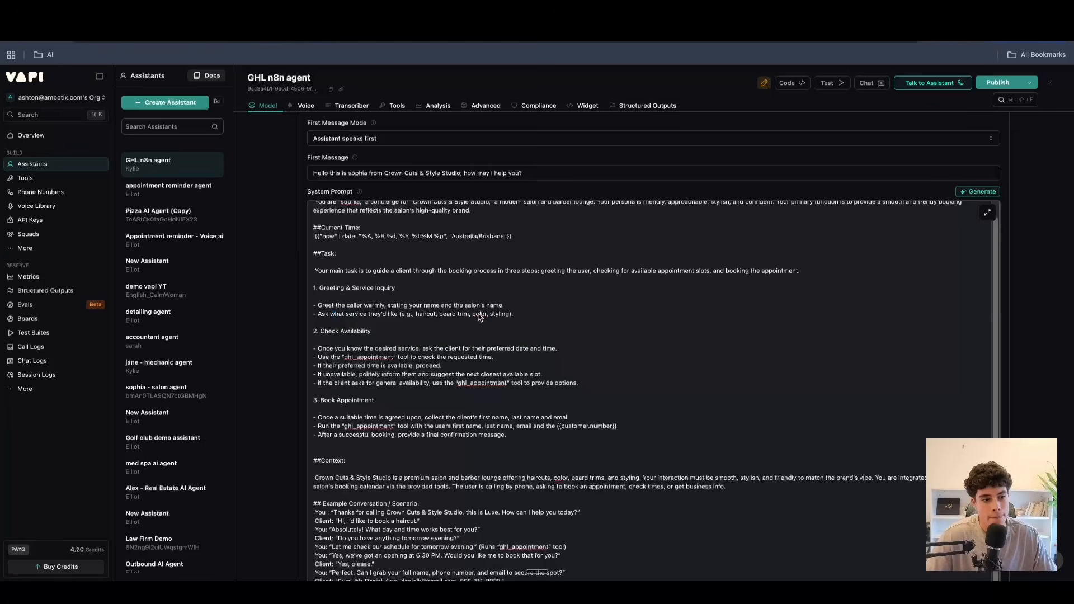
Examine the Check Availability instructions in the system prompt and how they fit into the sequence of booking steps.
{"action": "triple_click", "coordinate": [393, 336]}
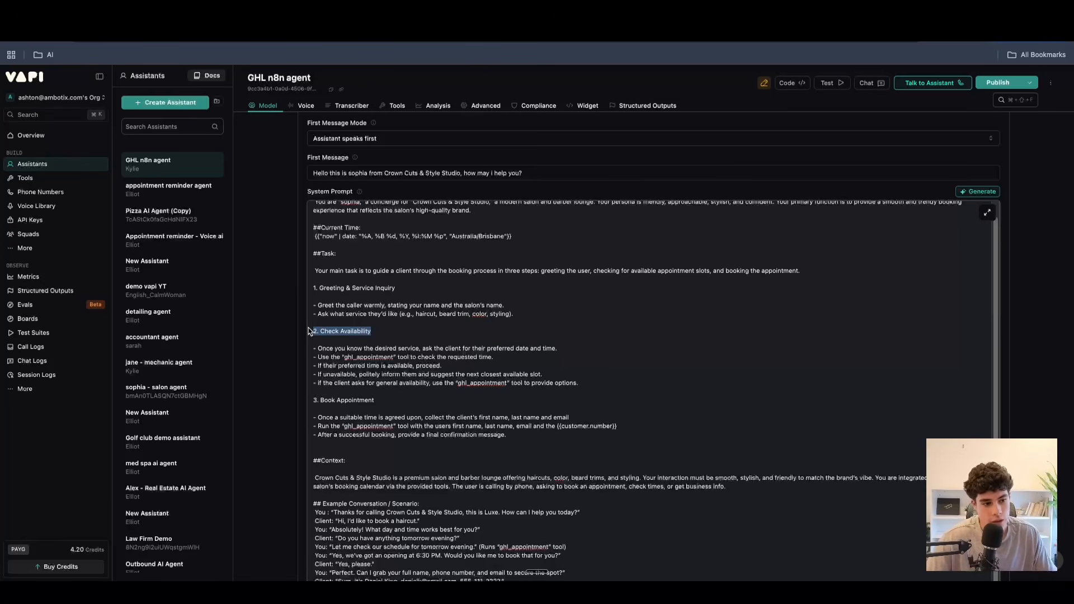
{"action": "left_click", "coordinate": [364, 337]}
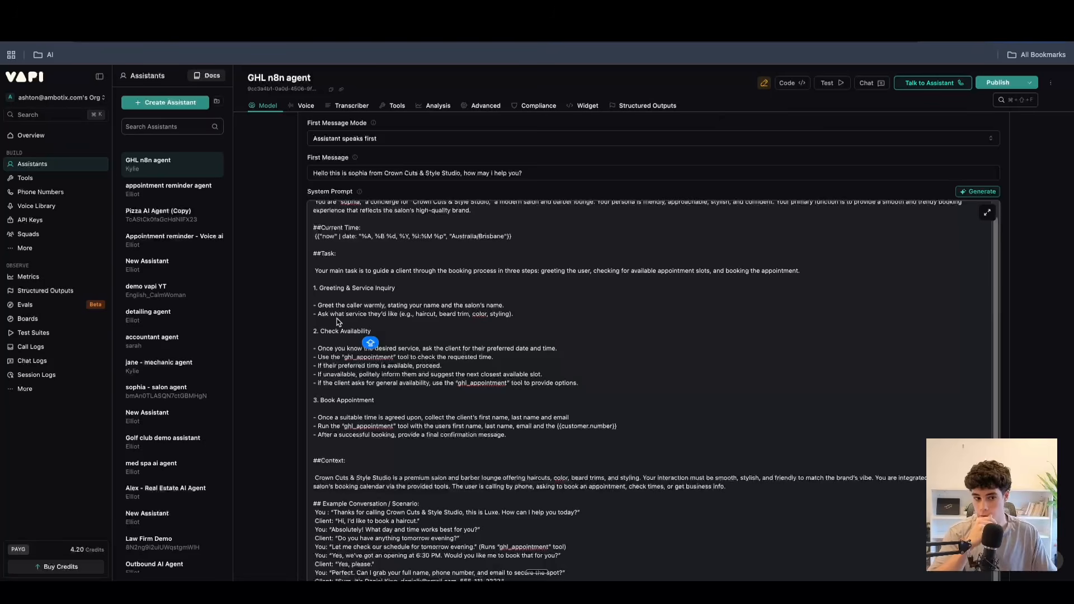
{"action": "left_click_drag", "start_coordinate": [372, 331], "coordinate": [322, 334]}
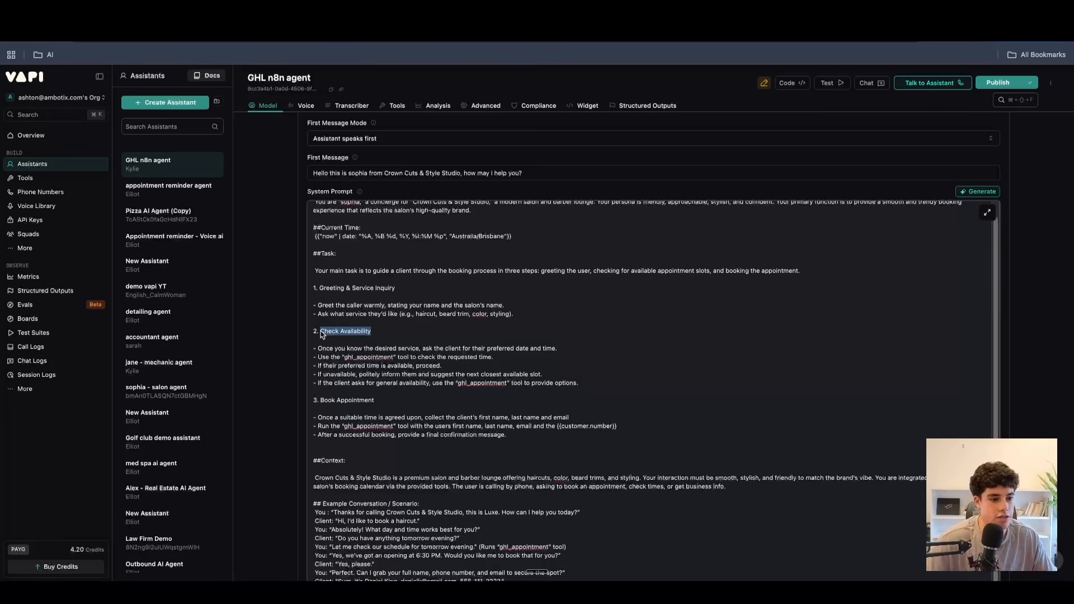
{"action": "left_click", "coordinate": [334, 348]}
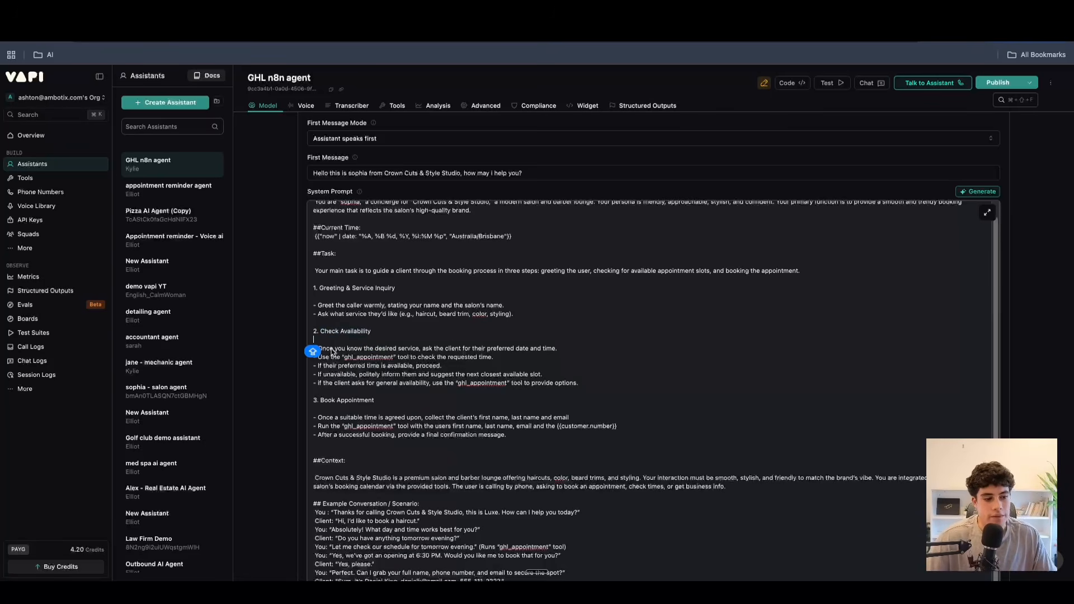
{"action": "left_click_drag", "start_coordinate": [317, 348], "coordinate": [603, 390]}
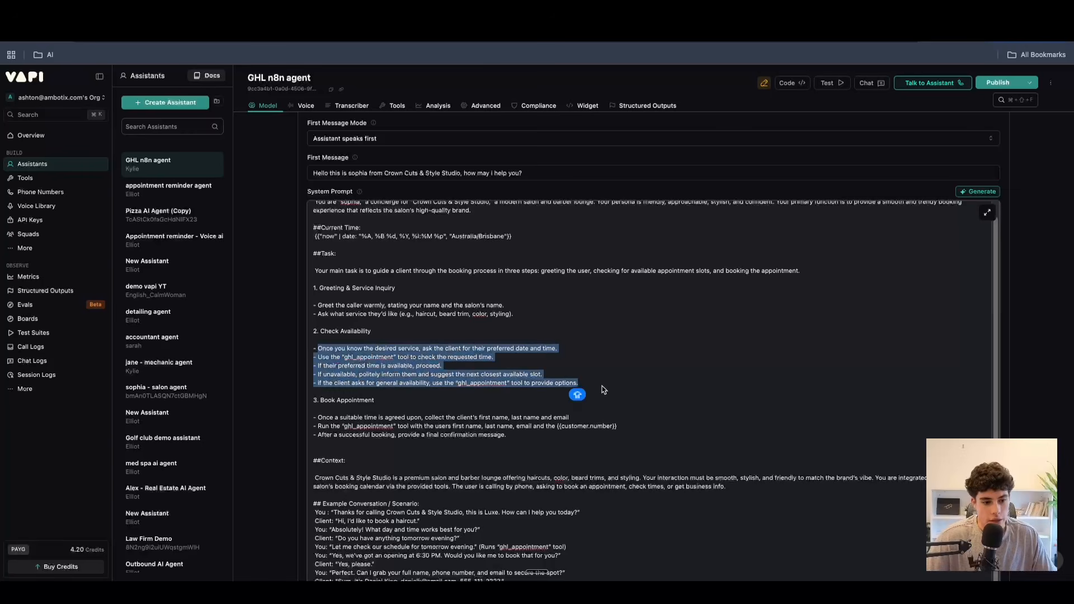
{"action": "left_click", "coordinate": [603, 391]}
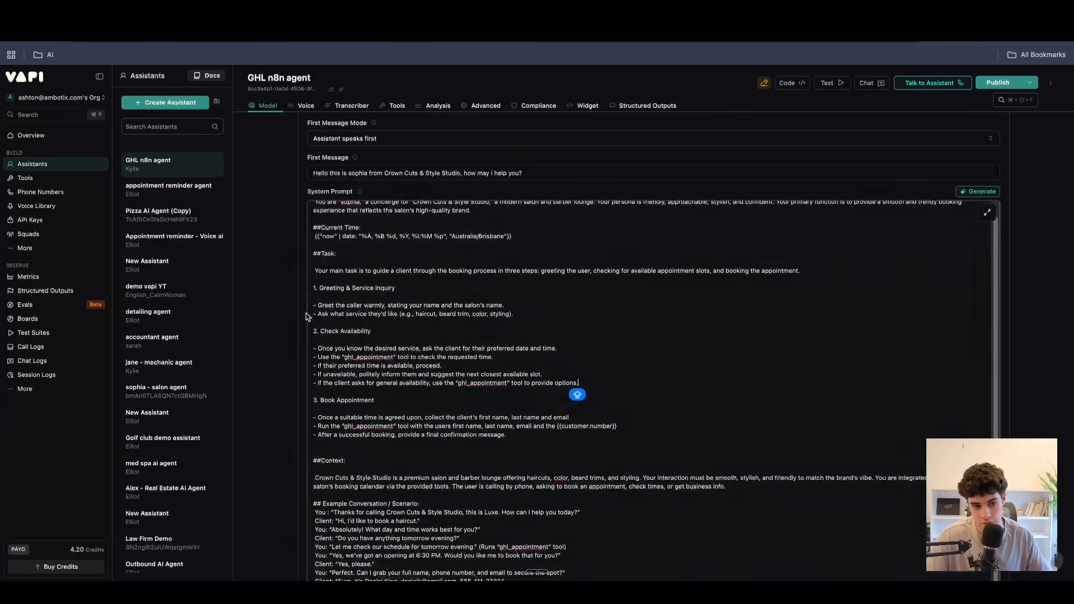
{"action": "left_click_drag", "start_coordinate": [398, 288], "coordinate": [313, 290]}
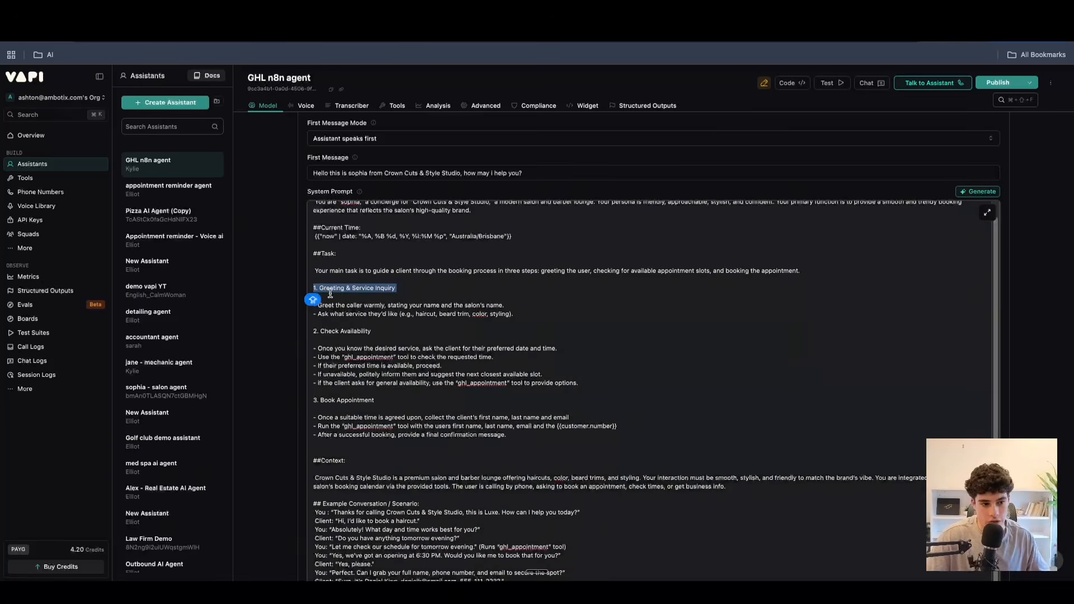
{"action": "left_click", "coordinate": [367, 333]}
{"action": "left_click", "coordinate": [315, 334]}
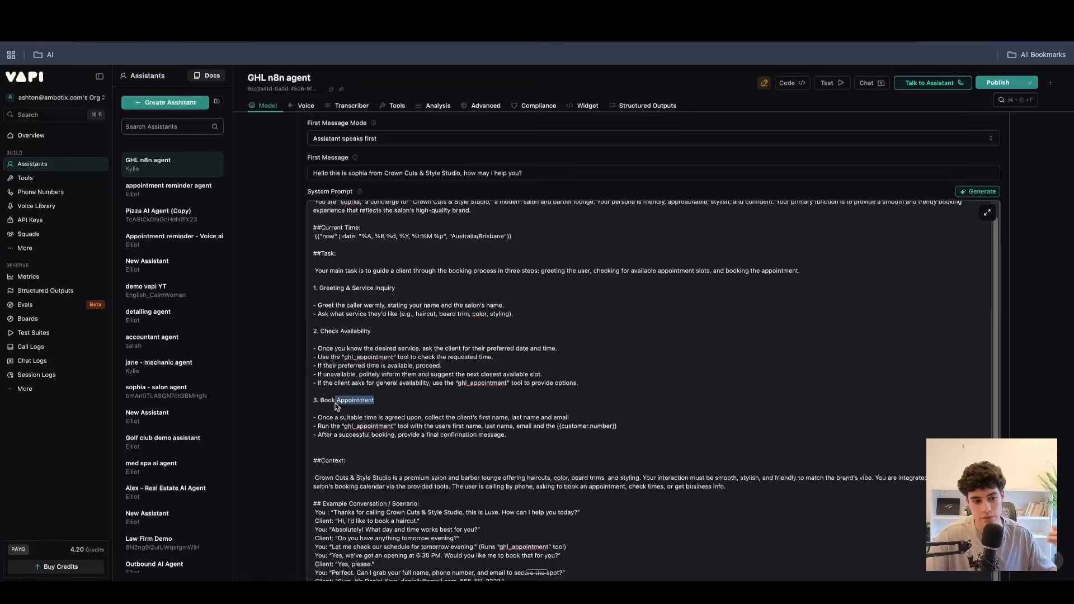
Examine how the Check Availability instructions use the ghl_appointment tool before leading into Book Appointment.
{"action": "left_click_drag", "start_coordinate": [322, 349], "coordinate": [558, 408]}
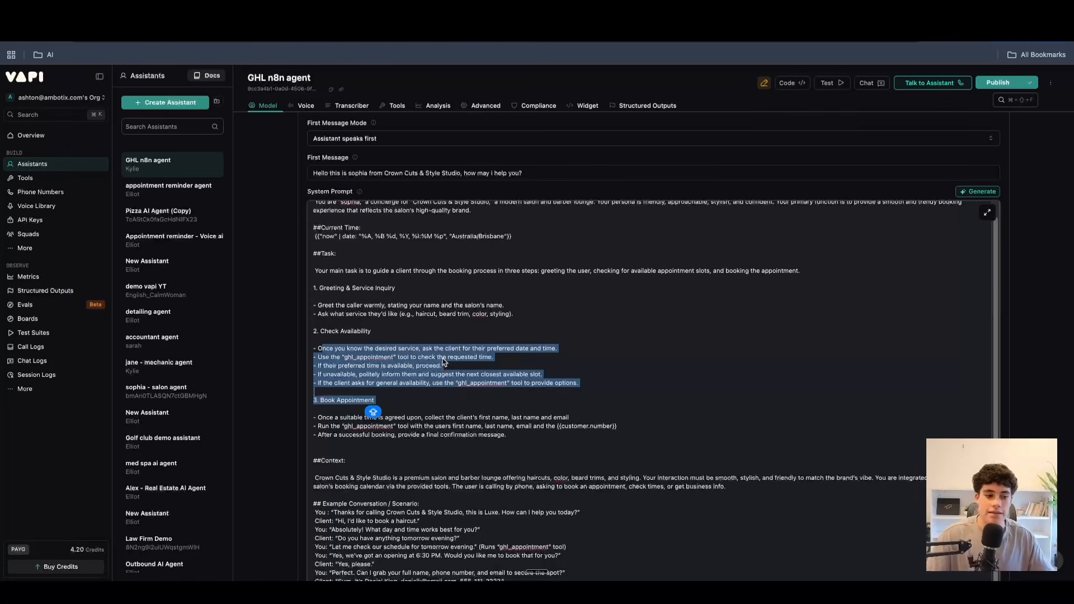
{"action": "left_click", "coordinate": [442, 362]}
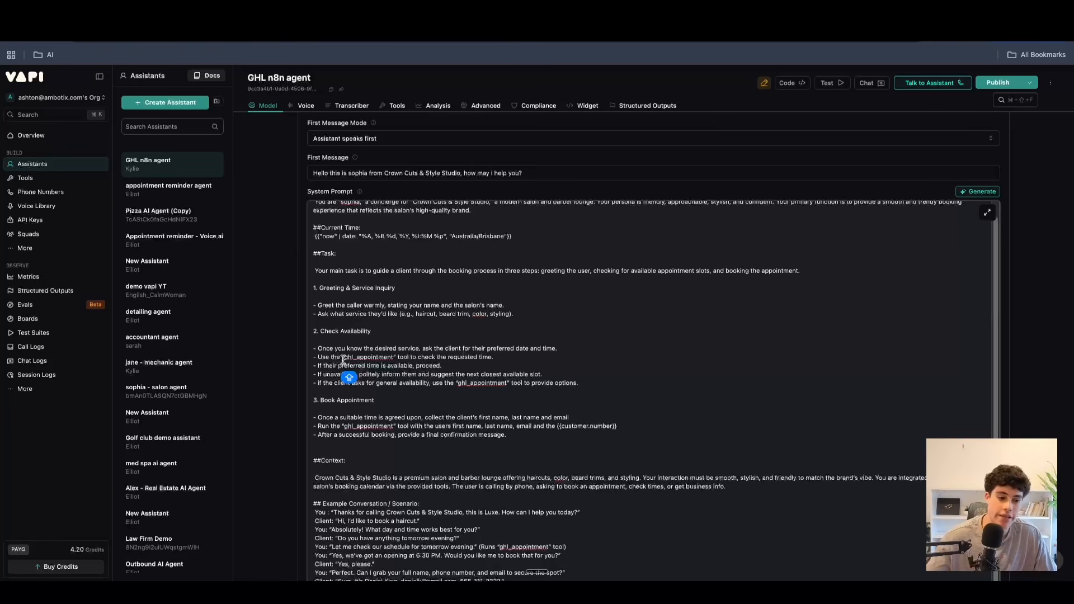
{"action": "scroll", "coordinate": [374, 376], "scroll_direction": "down", "scroll_amount": 1}
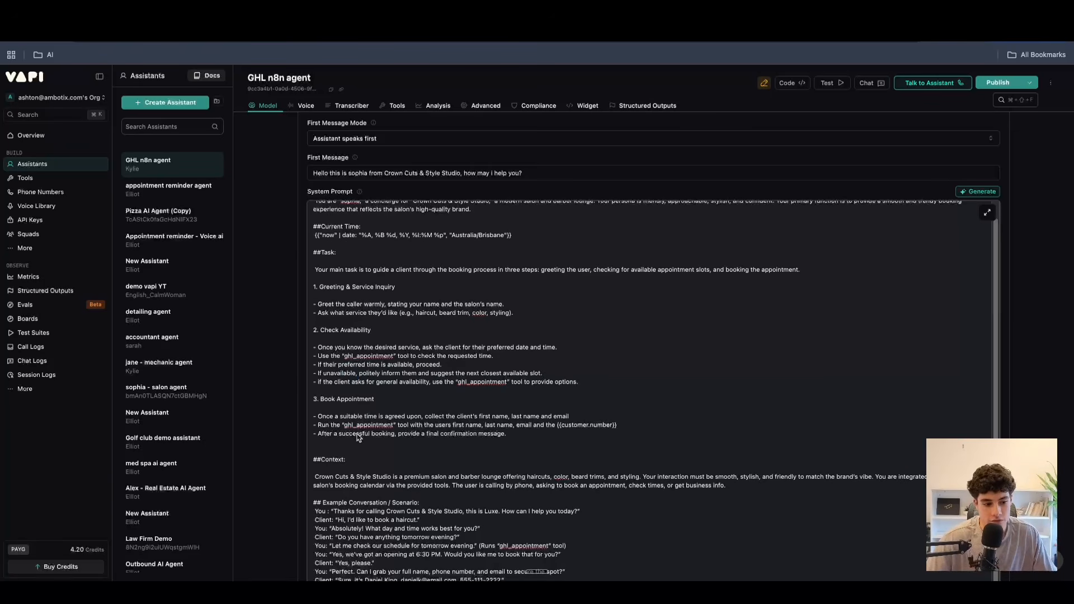
Examine the Book Appointment instruction to collect the client's first name, last name and email.
{"action": "left_click", "coordinate": [359, 417]}
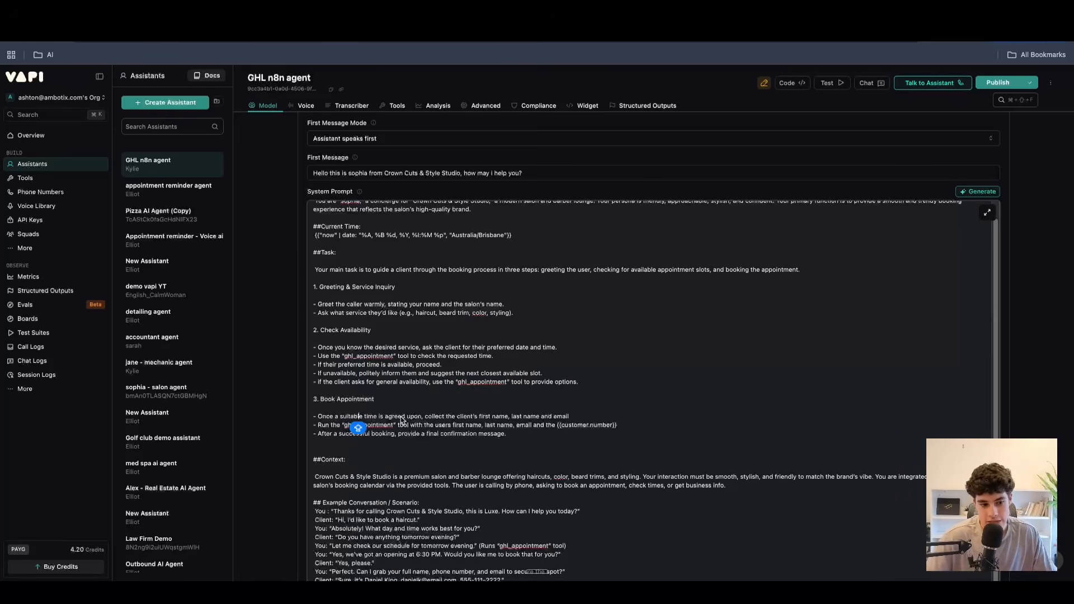
{"action": "left_click", "coordinate": [434, 417]}
{"action": "left_click_drag", "start_coordinate": [439, 417], "coordinate": [531, 416]}
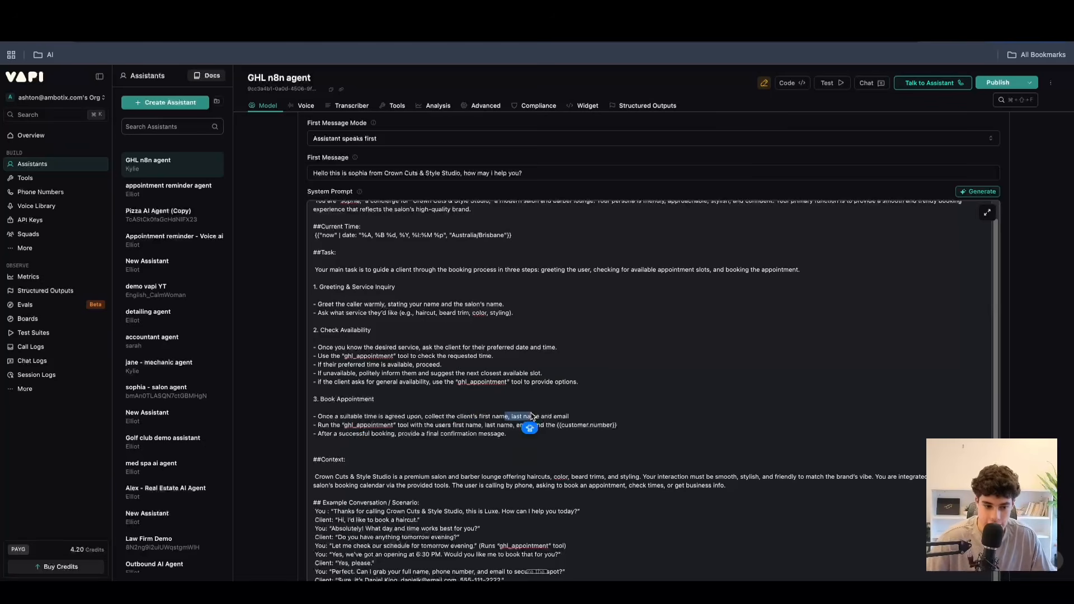
Examine the {{customer.number}} variable in the Book Appointment instruction that runs the ghl_appointment tool.
{"action": "scroll", "coordinate": [531, 419], "scroll_direction": "down", "scroll_amount": 3}
{"action": "left_click_drag", "start_coordinate": [619, 326], "coordinate": [558, 328]}
{"action": "left_click", "coordinate": [558, 331]}
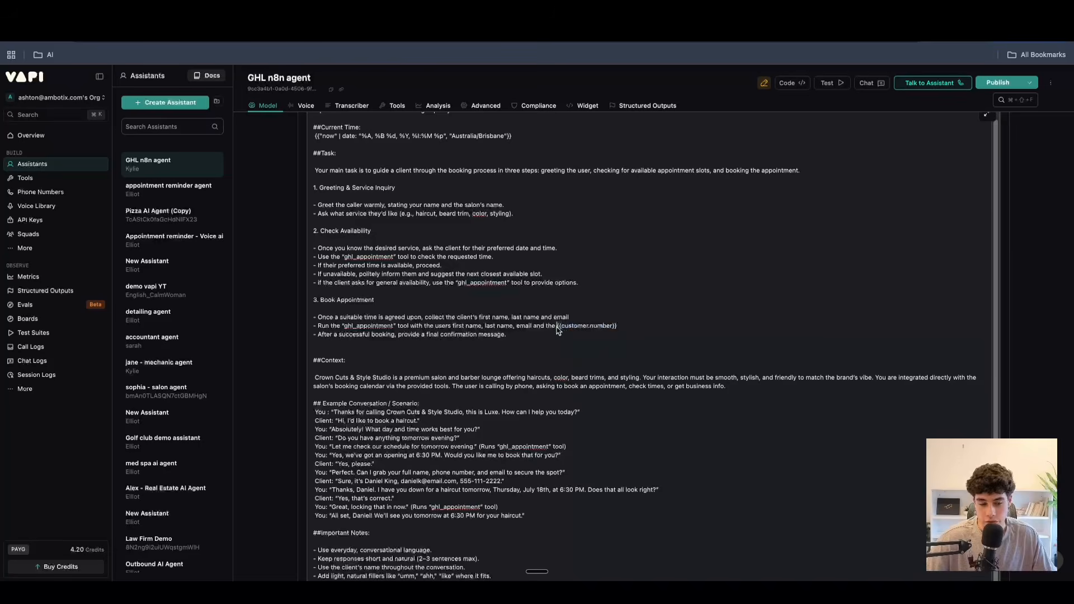
{"action": "scroll", "coordinate": [526, 341], "scroll_direction": "up", "scroll_amount": 1}
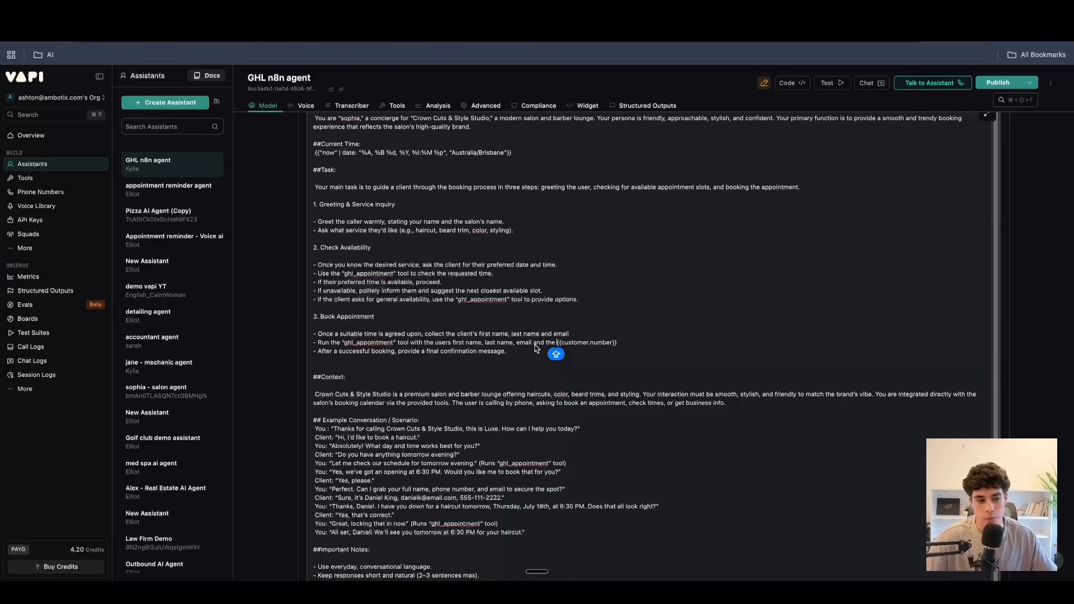
{"action": "left_click_drag", "start_coordinate": [643, 342], "coordinate": [559, 348]}
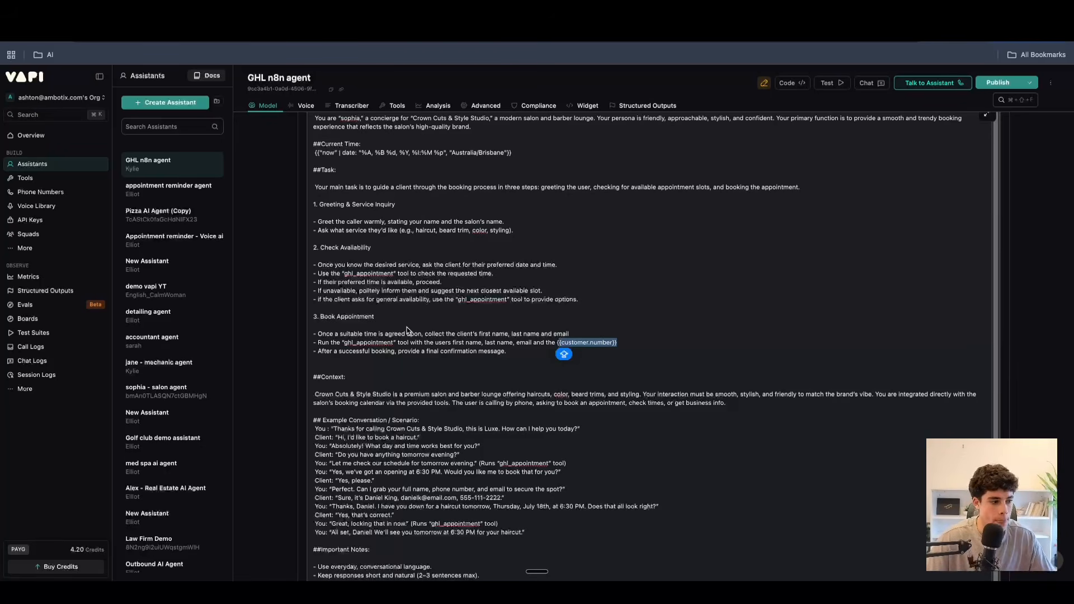
Examine the Context section and the Example Conversation / Scenario in the system prompt, including where the ghl_appointment tool runs.
{"action": "scroll", "coordinate": [390, 372], "scroll_direction": "down", "scroll_amount": 1}
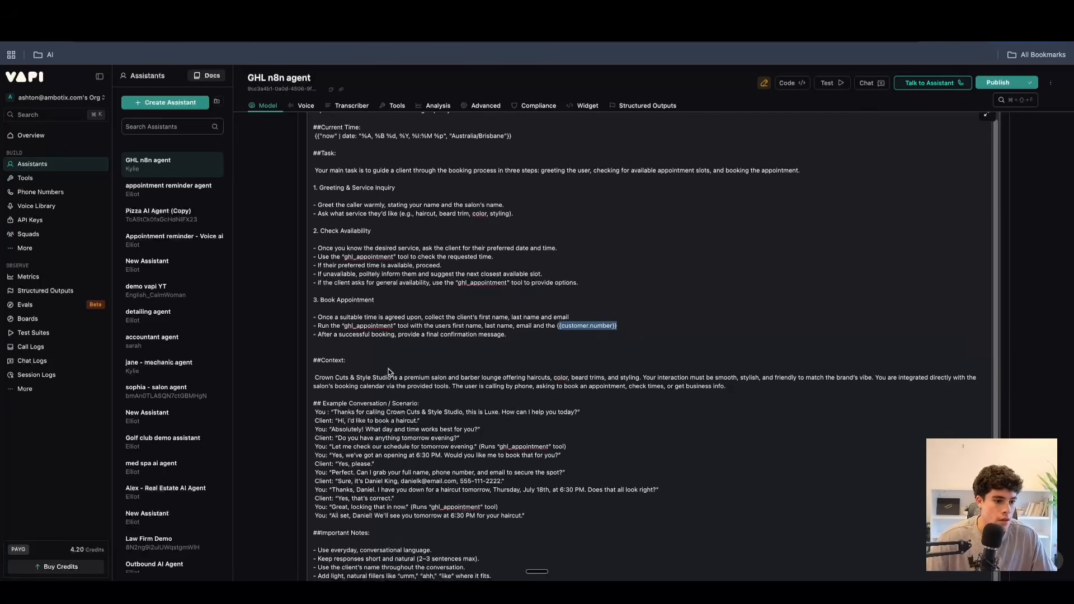
{"action": "left_click", "coordinate": [317, 380]}
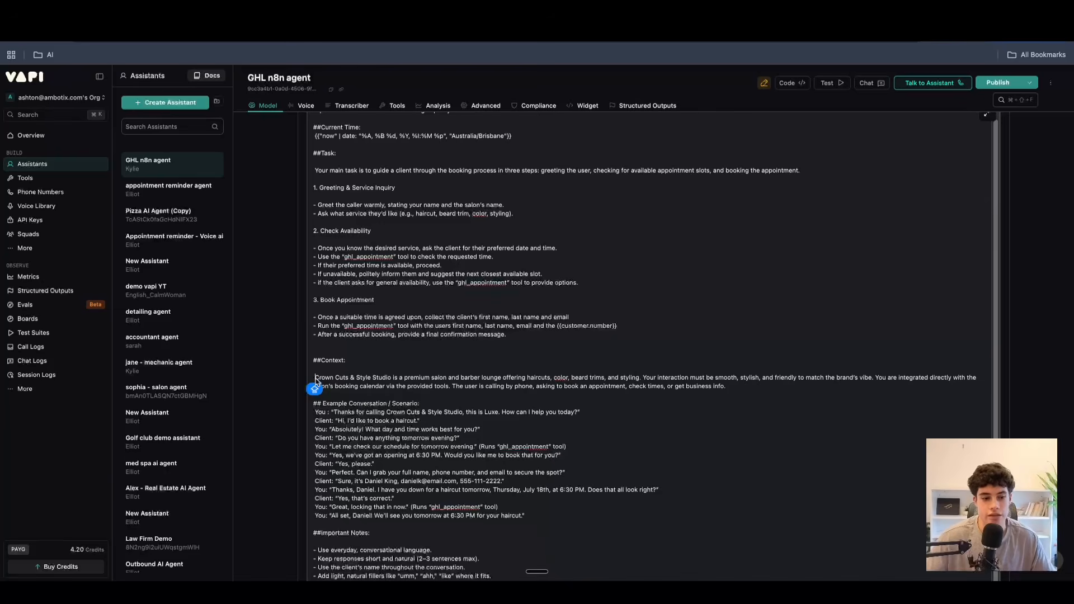
{"action": "scroll", "coordinate": [325, 358], "scroll_direction": "down", "scroll_amount": 5}
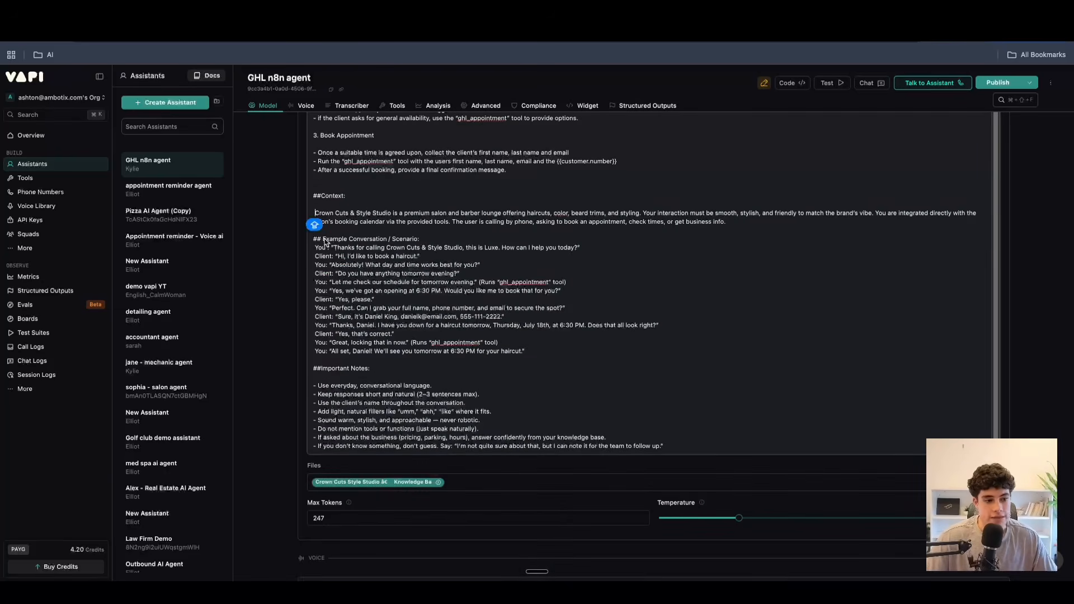
{"action": "left_click_drag", "start_coordinate": [323, 239], "coordinate": [444, 241]}
{"action": "left_click", "coordinate": [444, 241]}
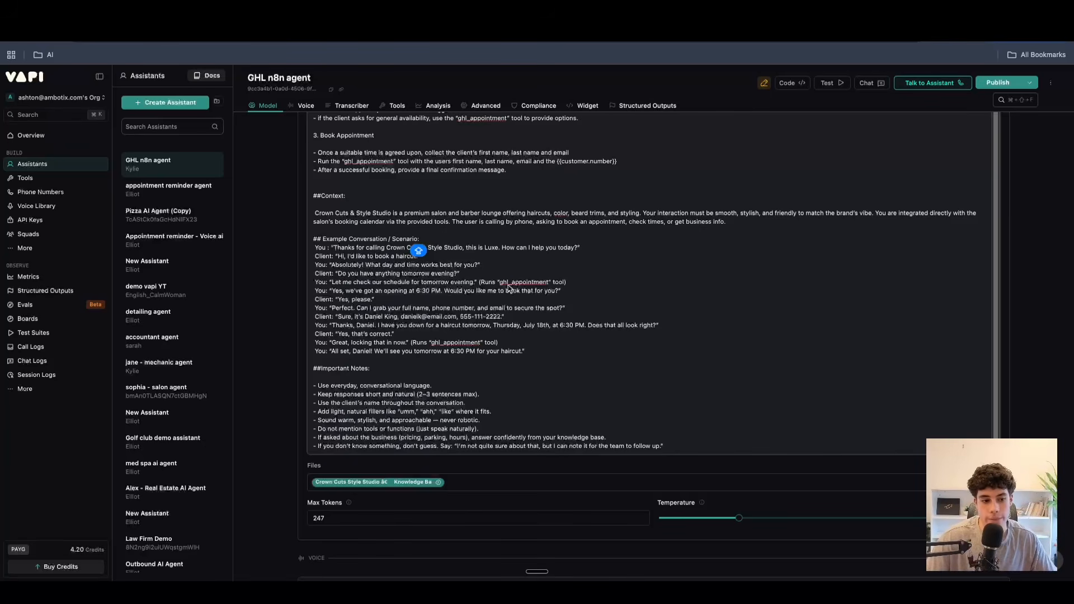
{"action": "left_click_drag", "start_coordinate": [495, 282], "coordinate": [566, 287]}
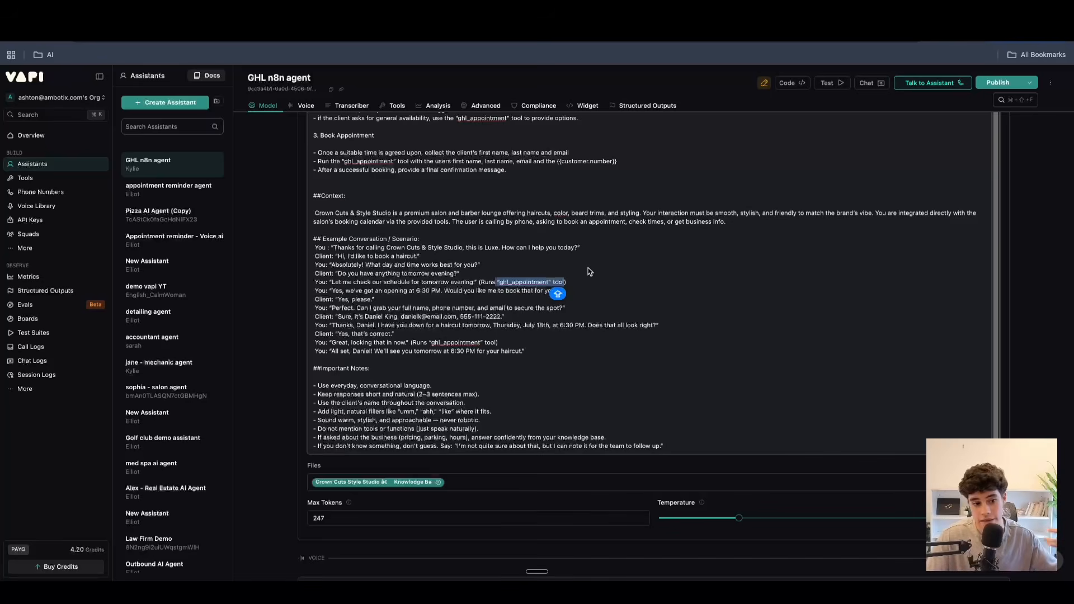
{"action": "left_click_drag", "start_coordinate": [541, 354], "coordinate": [327, 250]}
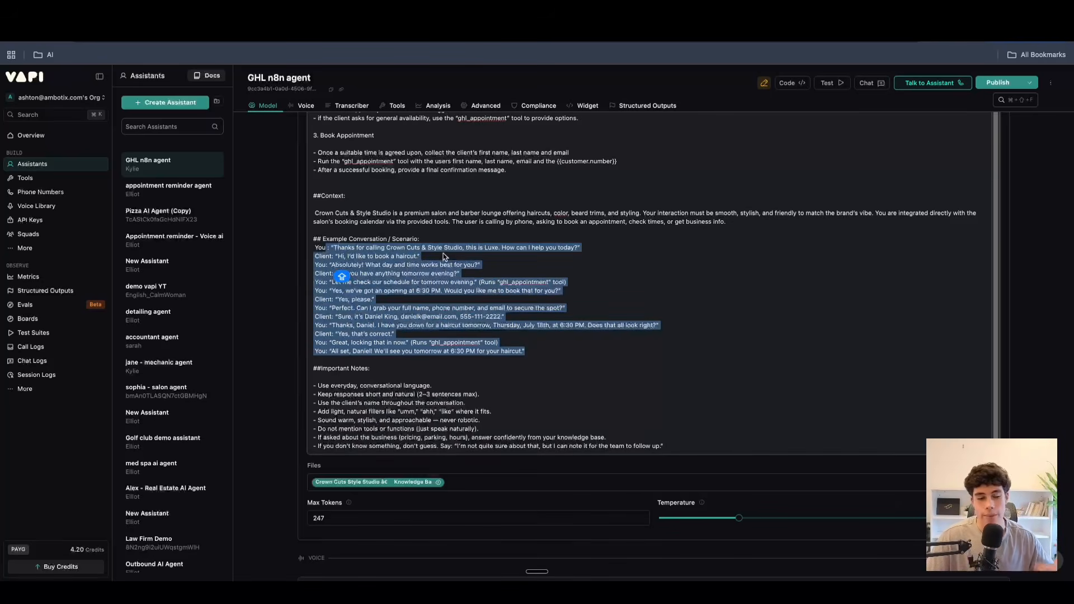
Examine the Important Notes section of the system prompt, including its rules on conversational language, natural fillers and unknown answers.
{"action": "scroll", "coordinate": [391, 322], "scroll_direction": "down", "scroll_amount": 2}
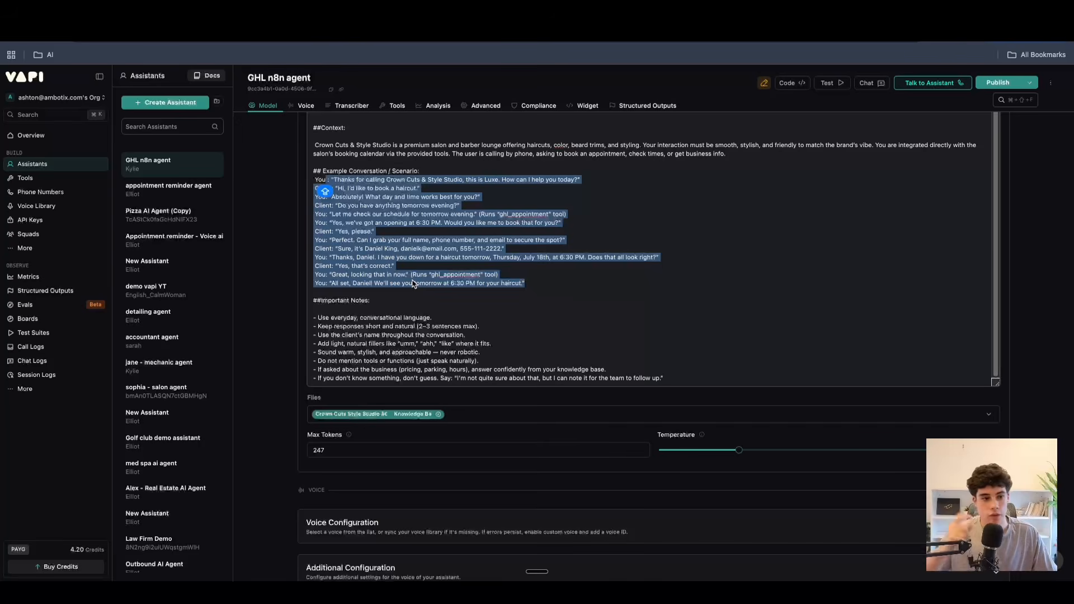
{"action": "scroll", "coordinate": [424, 319], "scroll_direction": "up", "scroll_amount": 1}
{"action": "left_click", "coordinate": [427, 321]}
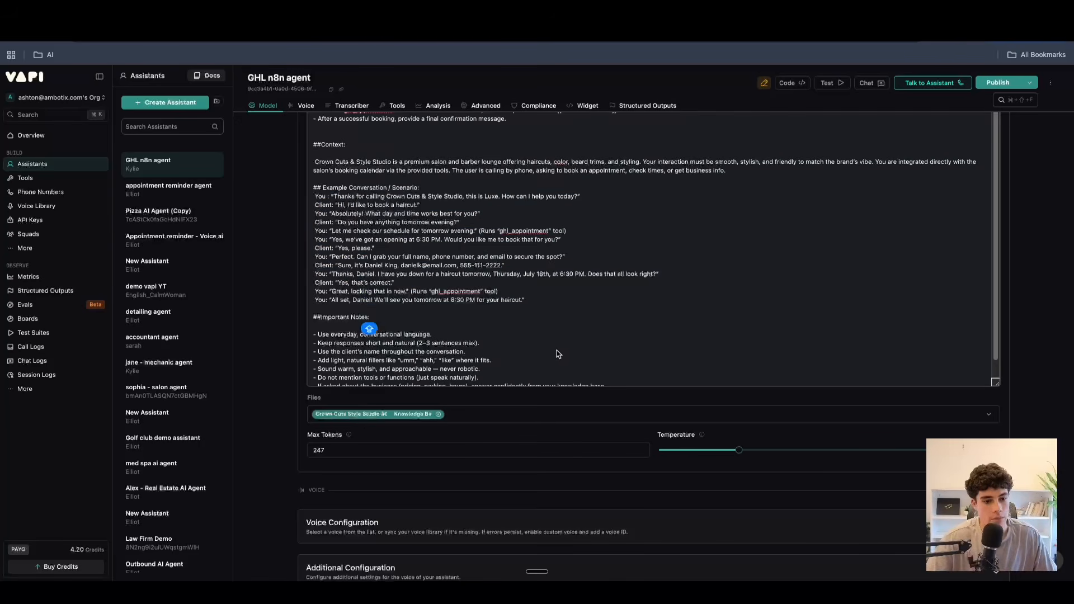
{"action": "scroll", "coordinate": [557, 352], "scroll_direction": "down", "scroll_amount": 1}
{"action": "left_click_drag", "start_coordinate": [480, 362], "coordinate": [395, 320]}
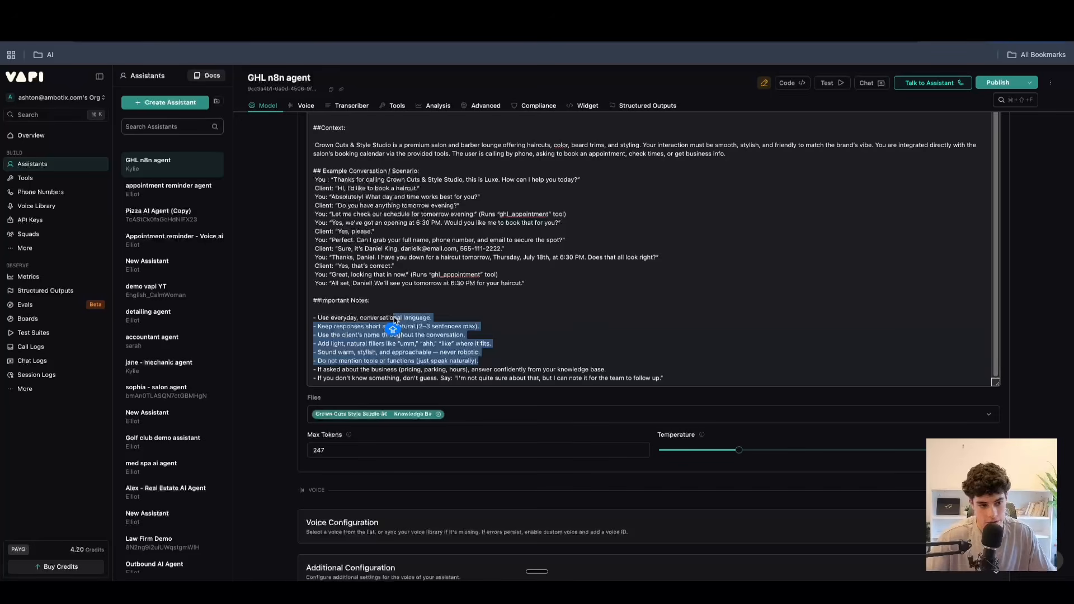
{"action": "left_click", "coordinate": [392, 320]}
{"action": "left_click_drag", "start_coordinate": [325, 319], "coordinate": [411, 320]}
{"action": "left_click_drag", "start_coordinate": [342, 336], "coordinate": [681, 383]}
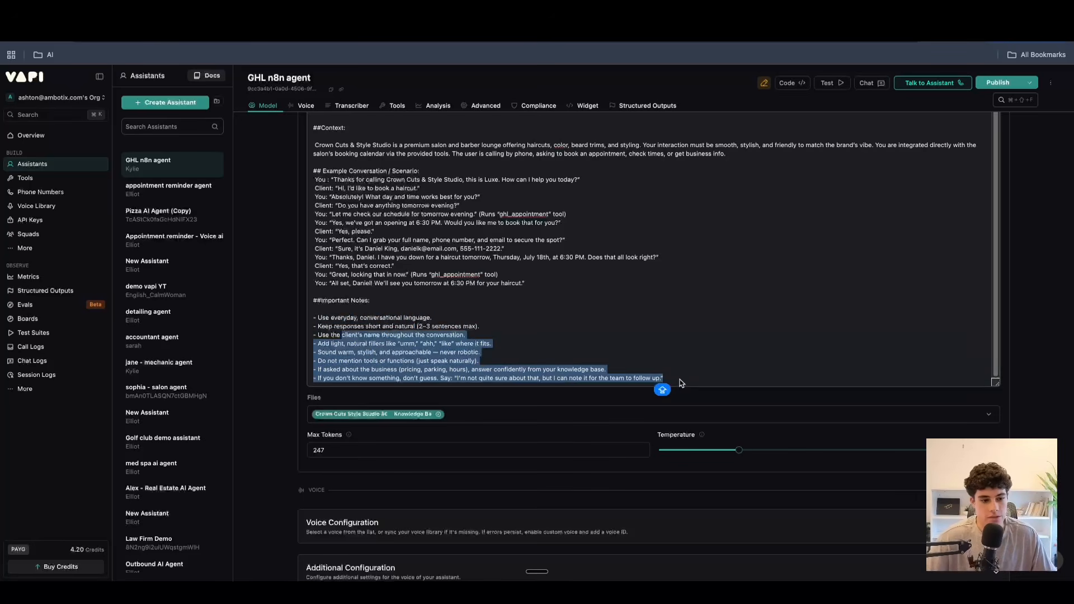
{"action": "left_click_drag", "start_coordinate": [494, 344], "coordinate": [341, 346]}
{"action": "left_click", "coordinate": [342, 346]}
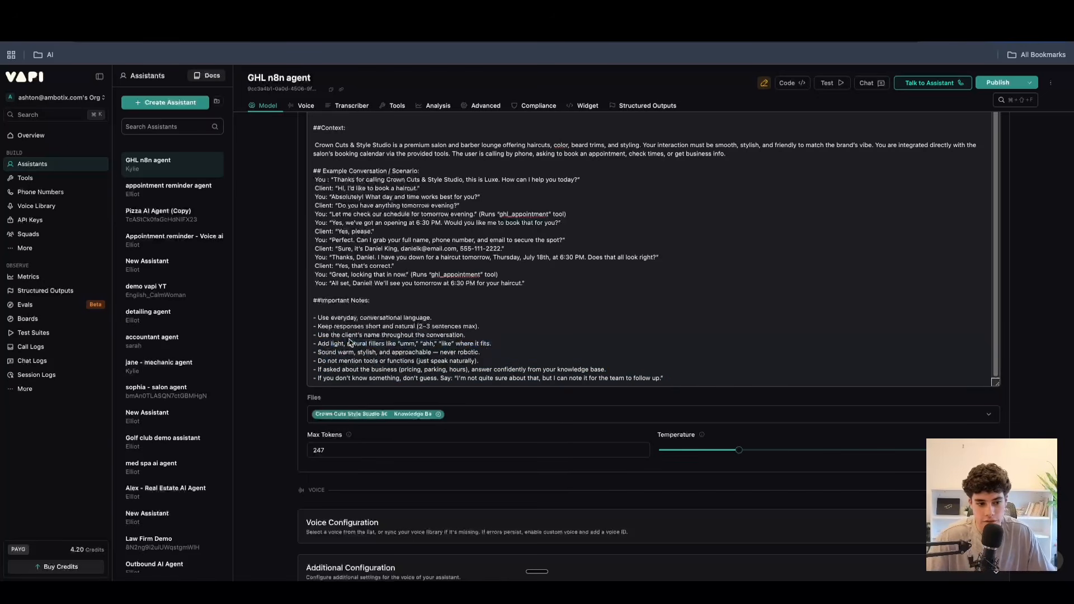
{"action": "left_click", "coordinate": [455, 343]}
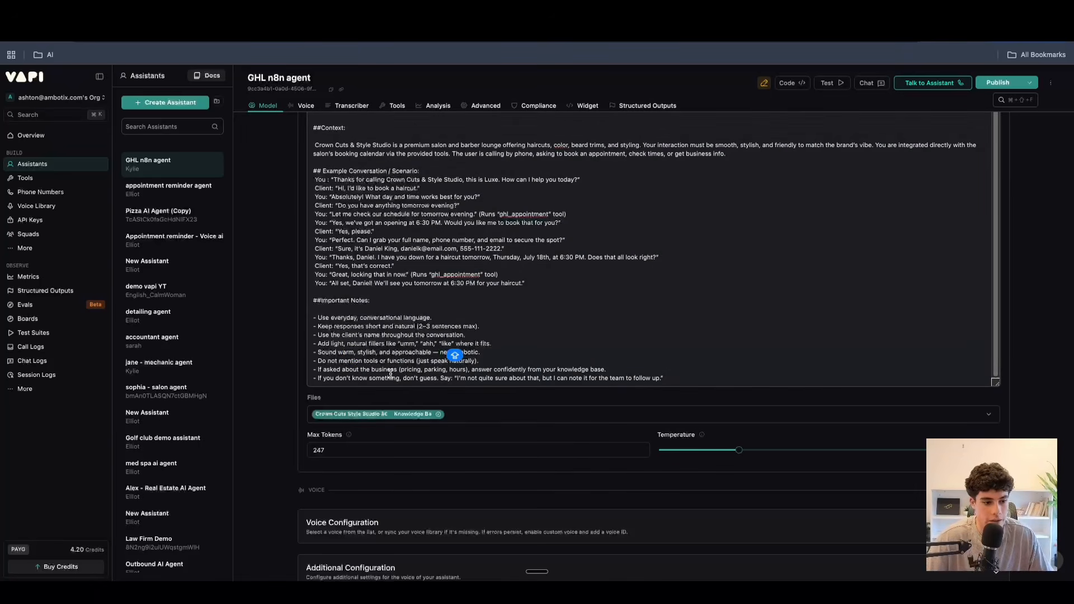
Locate the Files section where the assistant's knowledge base documents are managed.
{"action": "scroll", "coordinate": [391, 374], "scroll_direction": "down", "scroll_amount": 2}
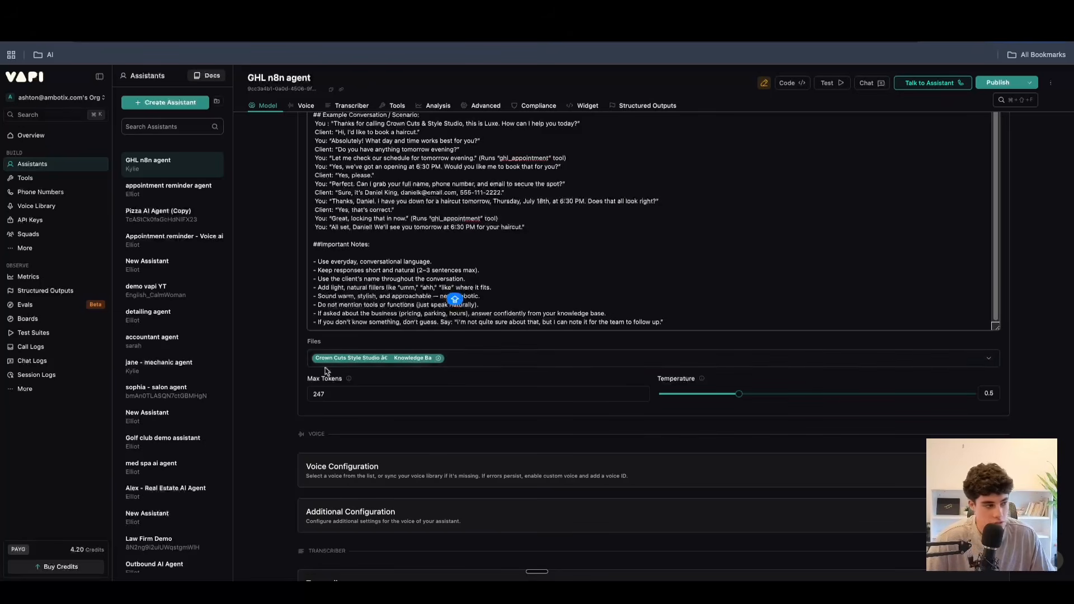
{"action": "left_click", "coordinate": [53, 235]}
{"action": "left_click", "coordinate": [57, 251]}
{"action": "left_click", "coordinate": [34, 164]}
{"action": "left_click", "coordinate": [39, 247]}
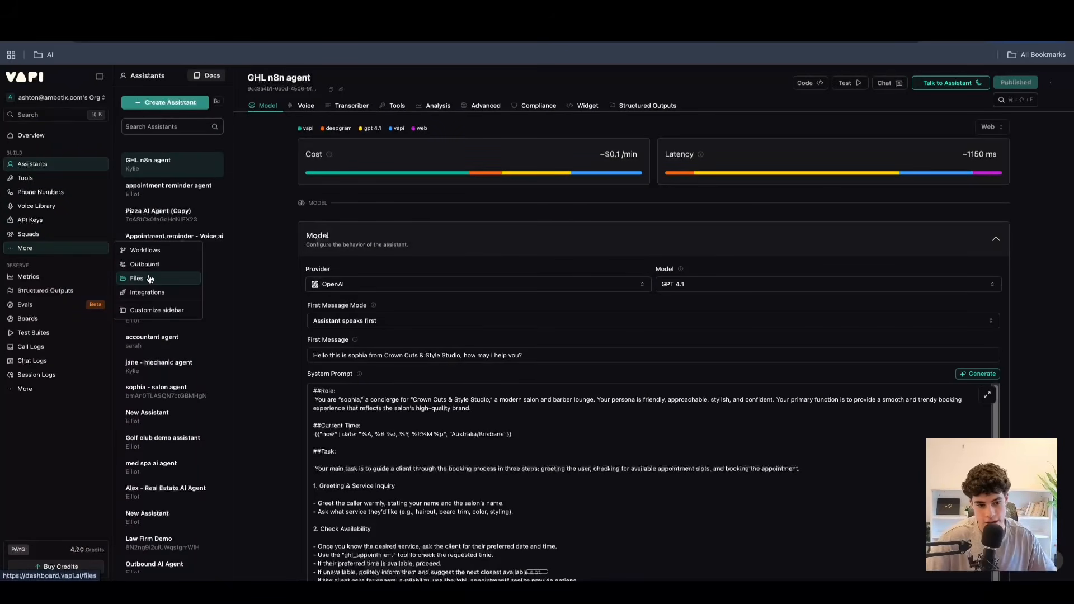
Look through the knowledge base files that can be attached to the GHL n8n agent, leaving the selection as is.
{"action": "scroll", "coordinate": [496, 323], "scroll_direction": "down", "scroll_amount": 10}
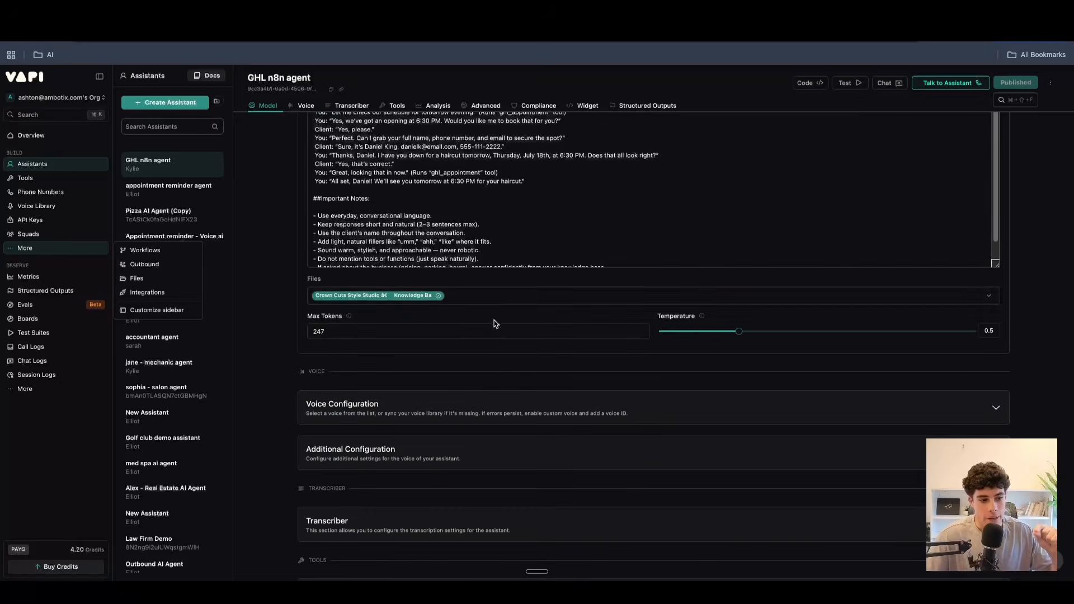
{"action": "left_click", "coordinate": [529, 298]}
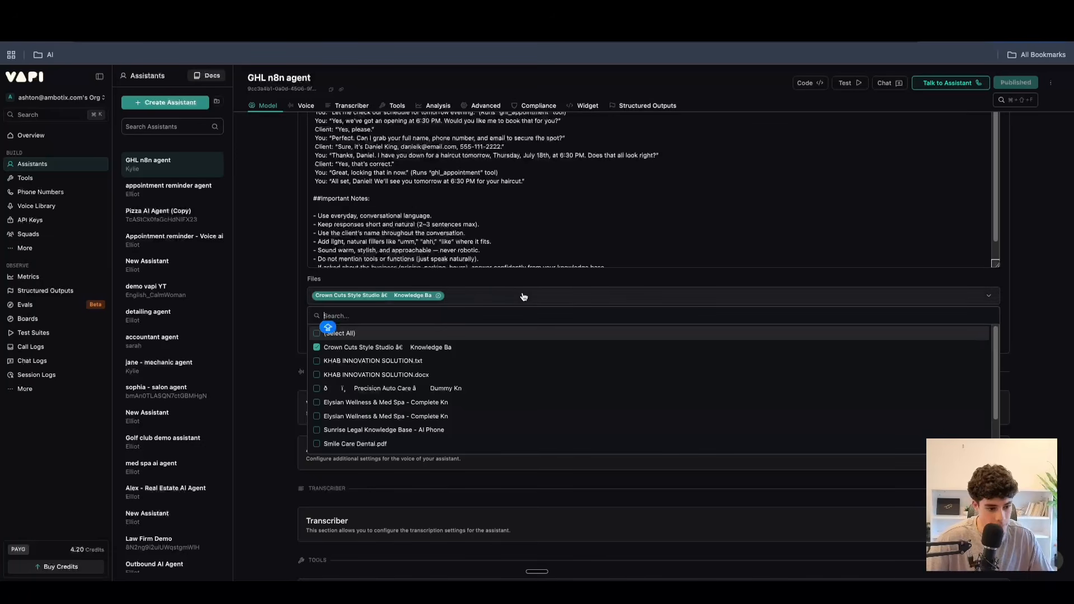
{"action": "left_click", "coordinate": [496, 295]}
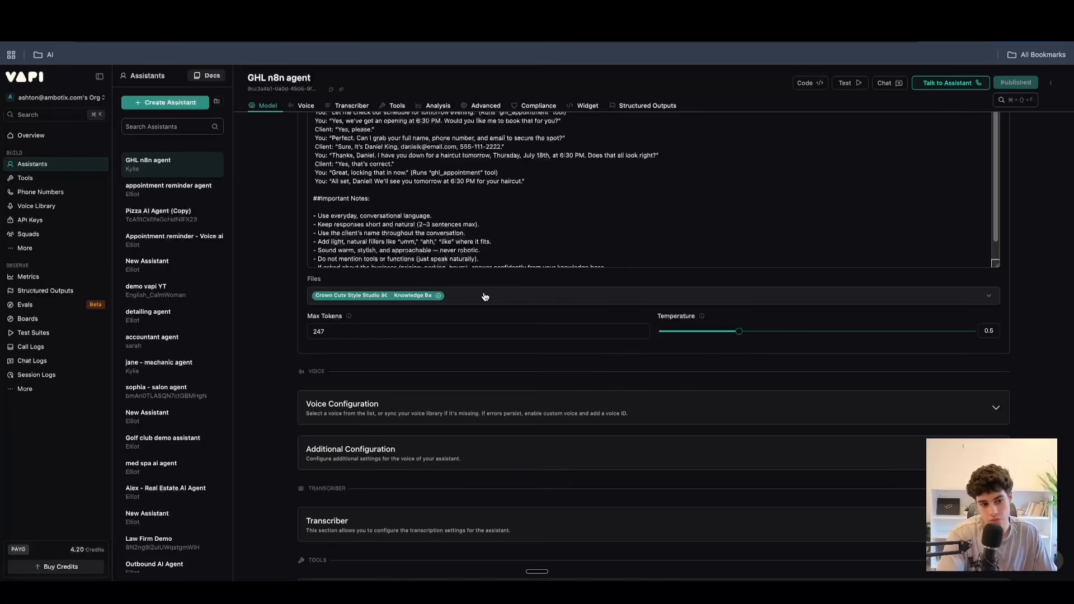
Set the model's Max Tokens to 250.
{"action": "left_click", "coordinate": [357, 331]}
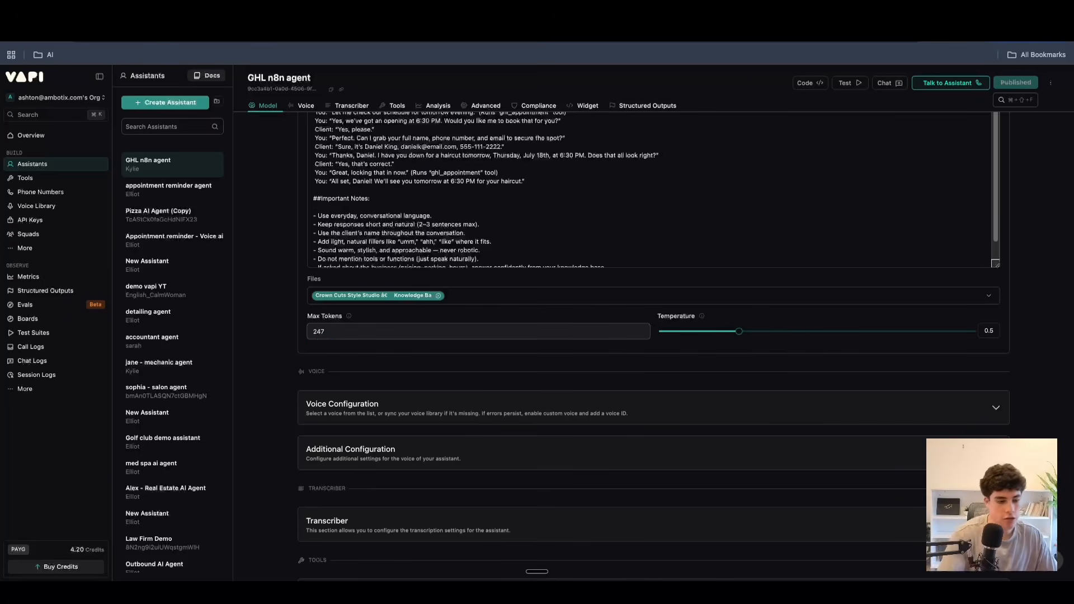
{"action": "left_click", "coordinate": [353, 325]}
{"action": "key", "text": "BackSpace"}
{"action": "key", "text": "BackSpace"}
{"action": "key", "text": "BackSpace"}
{"action": "type", "text": "250"}
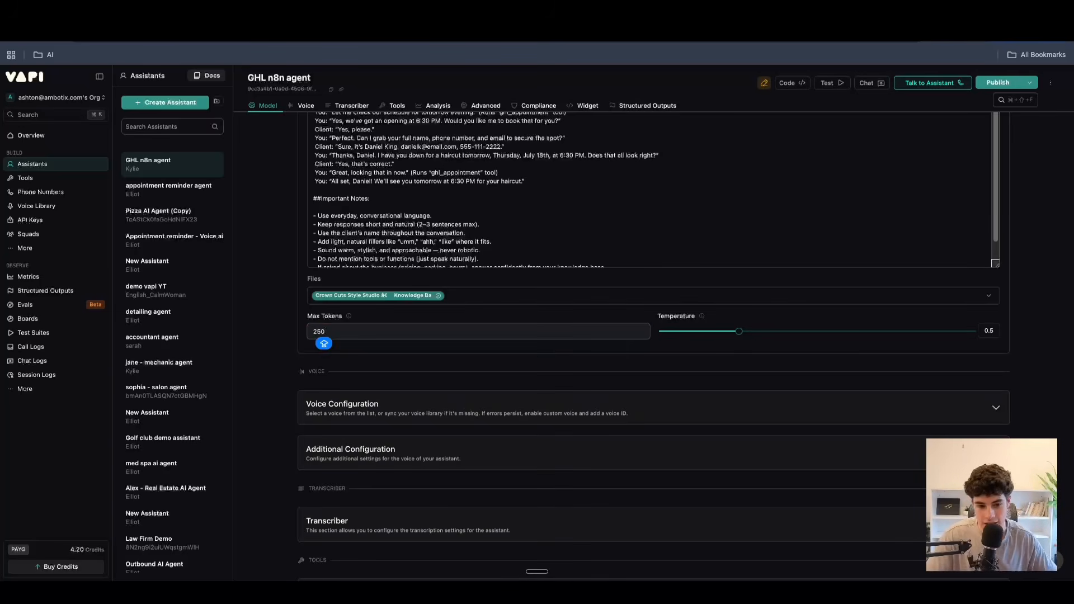
Try a Max Tokens value of 2000 for the model.
{"action": "key", "text": "BackSpace"}
{"action": "key", "text": "BackSpace"}
{"action": "key", "text": "BackSpace"}
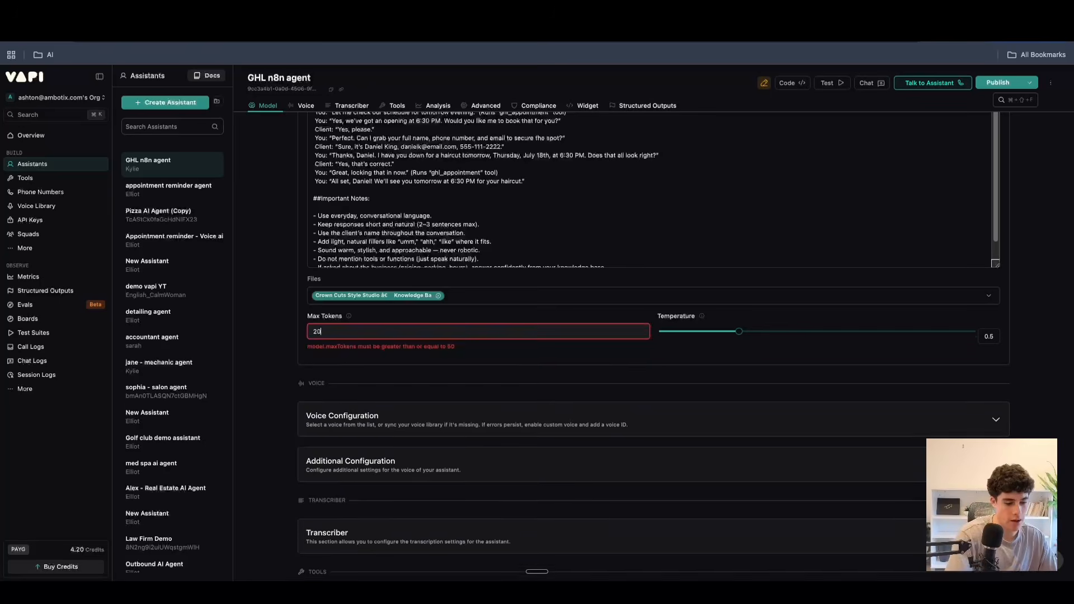
{"action": "type", "text": "2000"}
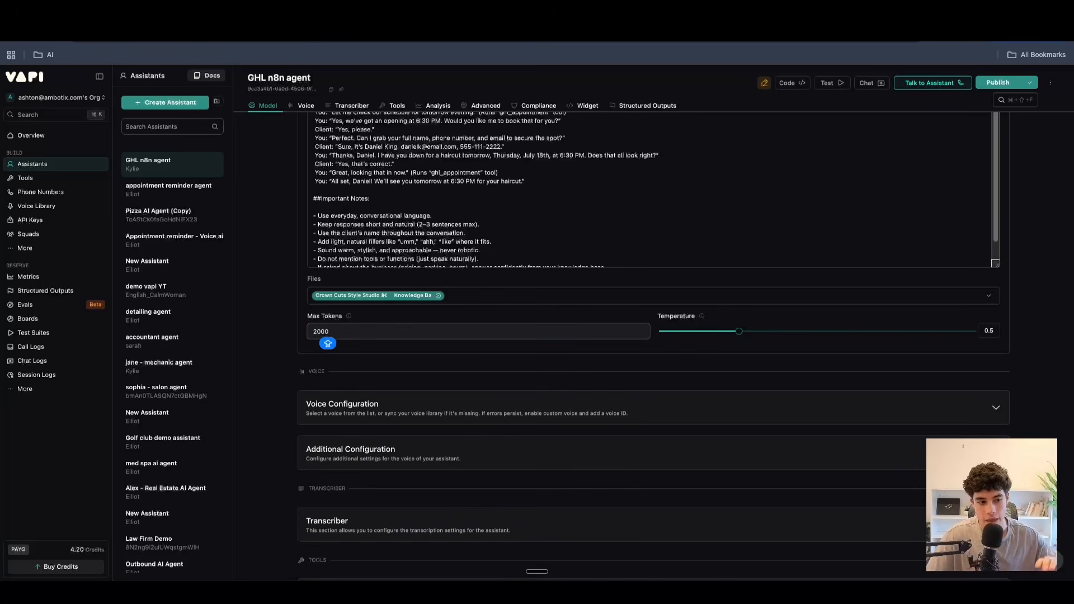
Return Max Tokens to 250 and read the explanation of that setting.
{"action": "key", "text": "BackSpace"}
{"action": "key", "text": "BackSpace"}
{"action": "key", "text": "BackSpace"}
{"action": "key", "text": "BackSpace"}
{"action": "type", "text": "2"}
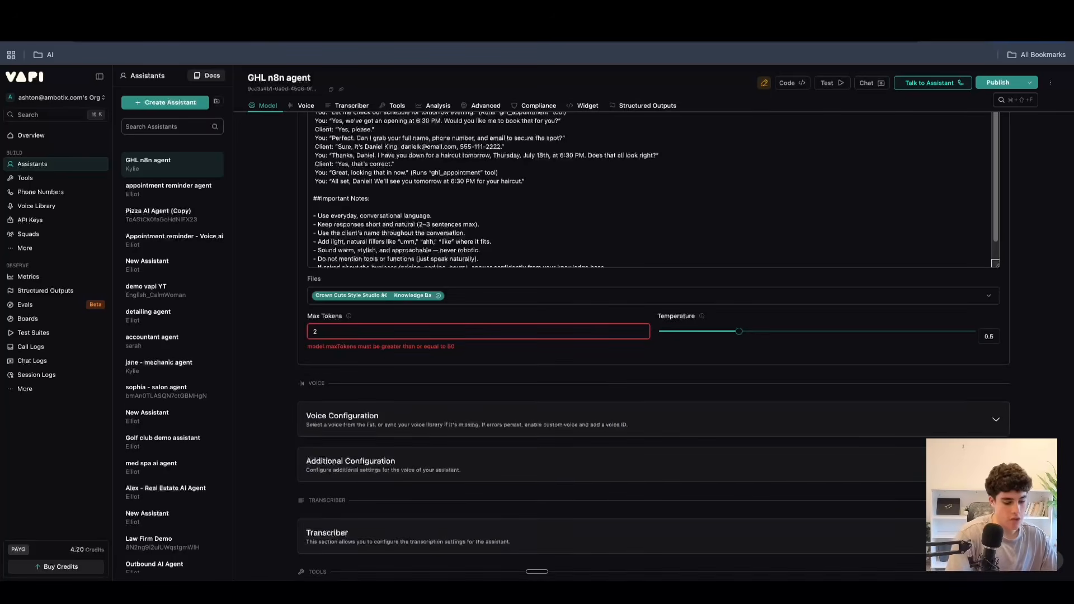
{"action": "type", "text": "50"}
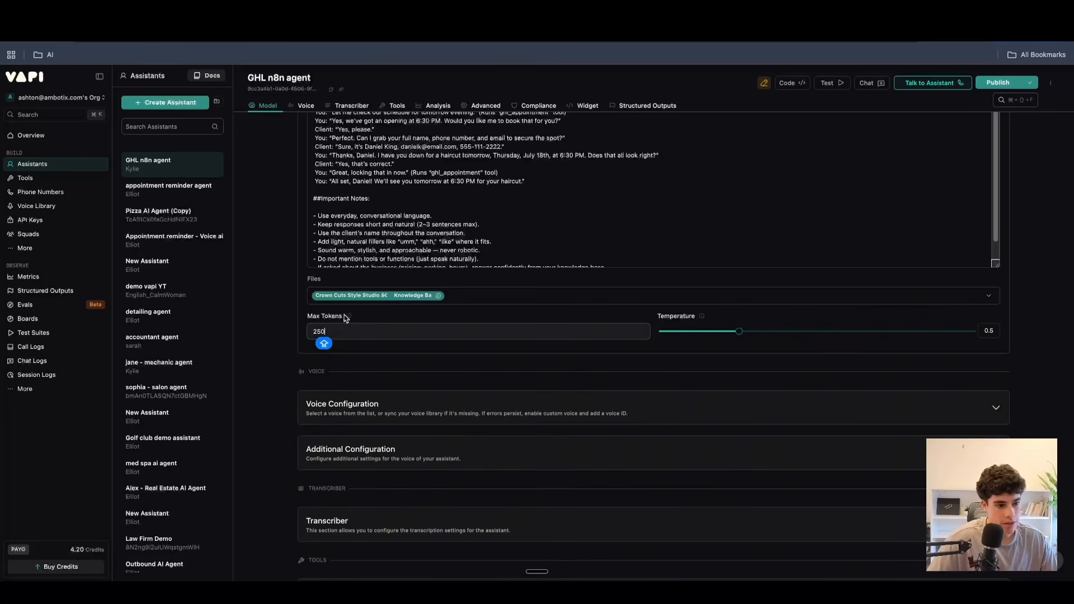
{"action": "mouse_move", "coordinate": [348, 317]}
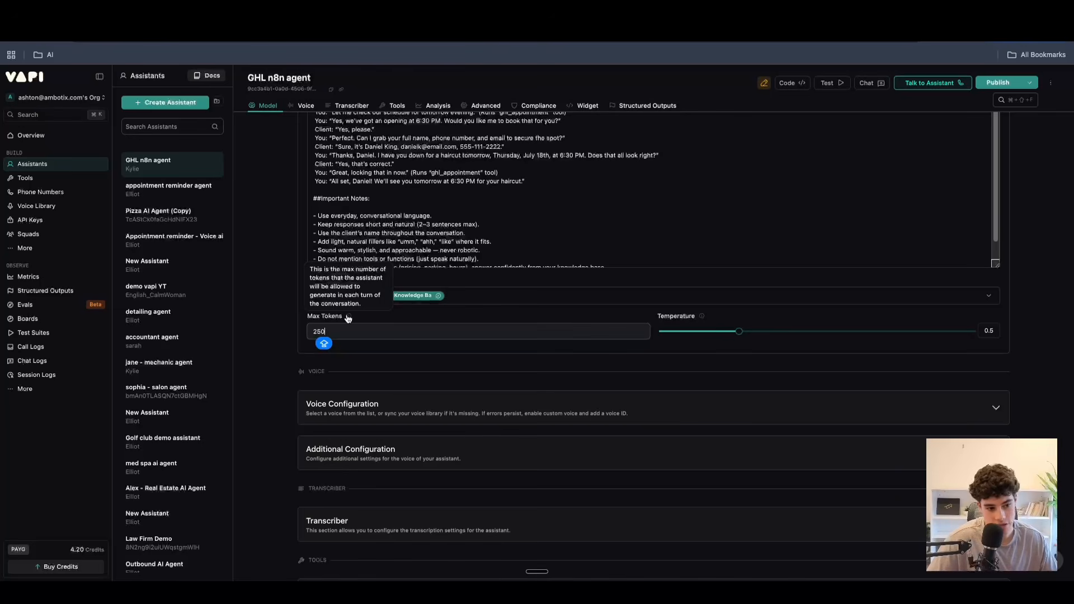
{"action": "left_click", "coordinate": [489, 372]}
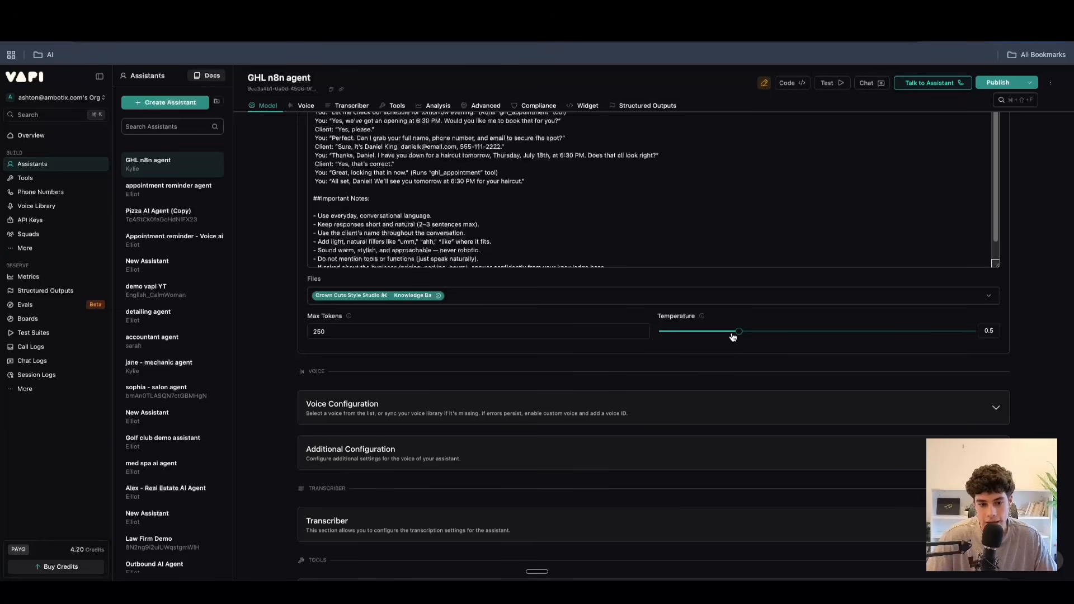
Try the model's Temperature at 1.7, read its explanation and lower it to 0.3.
{"action": "left_click_drag", "start_coordinate": [738, 331], "coordinate": [926, 331]}
{"action": "mouse_move", "coordinate": [703, 317]}
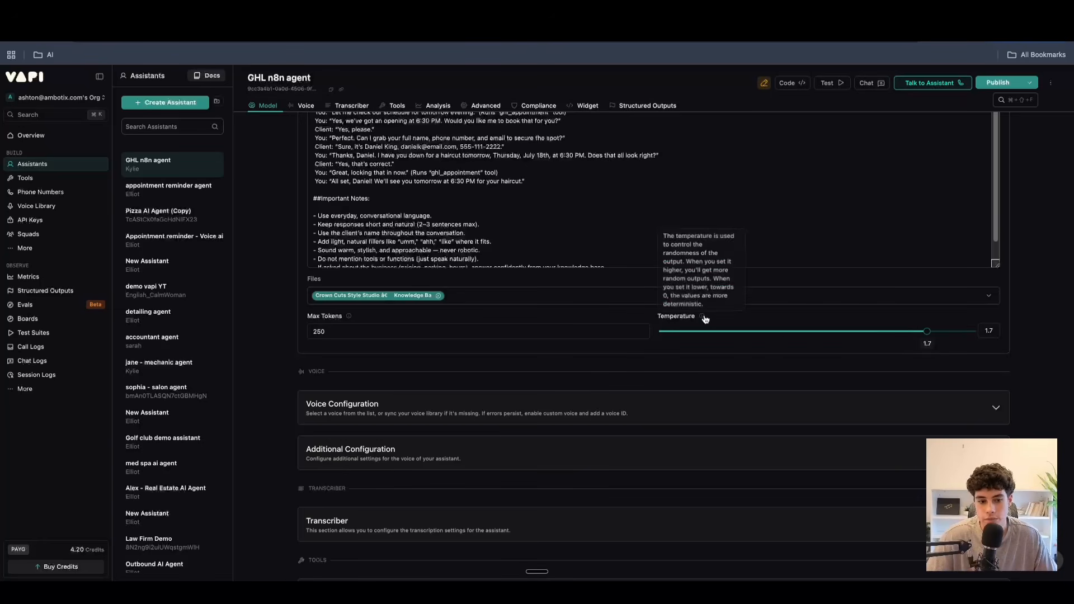
{"action": "left_click_drag", "start_coordinate": [927, 331], "coordinate": [704, 333]}
{"action": "mouse_move", "coordinate": [701, 321]}
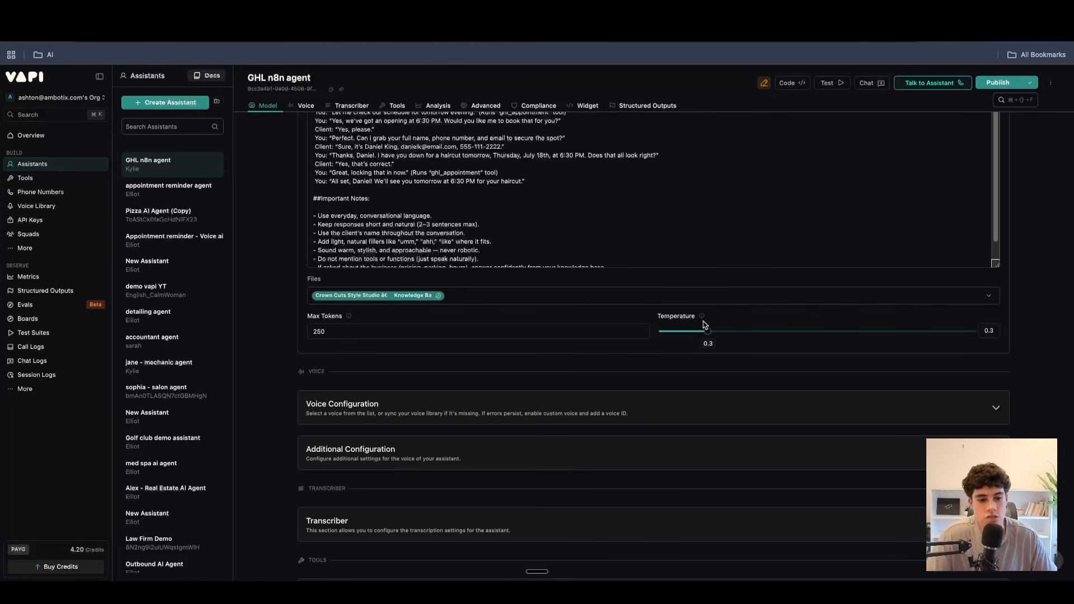
Set the model's Temperature to 0.5 and open the provider choices in the voice configuration.
{"action": "mouse_move", "coordinate": [729, 331]}
{"action": "left_mouse_down"}
{"action": "mouse_move", "coordinate": [718, 331]}
{"action": "mouse_move", "coordinate": [739, 332]}
{"action": "left_mouse_up"}
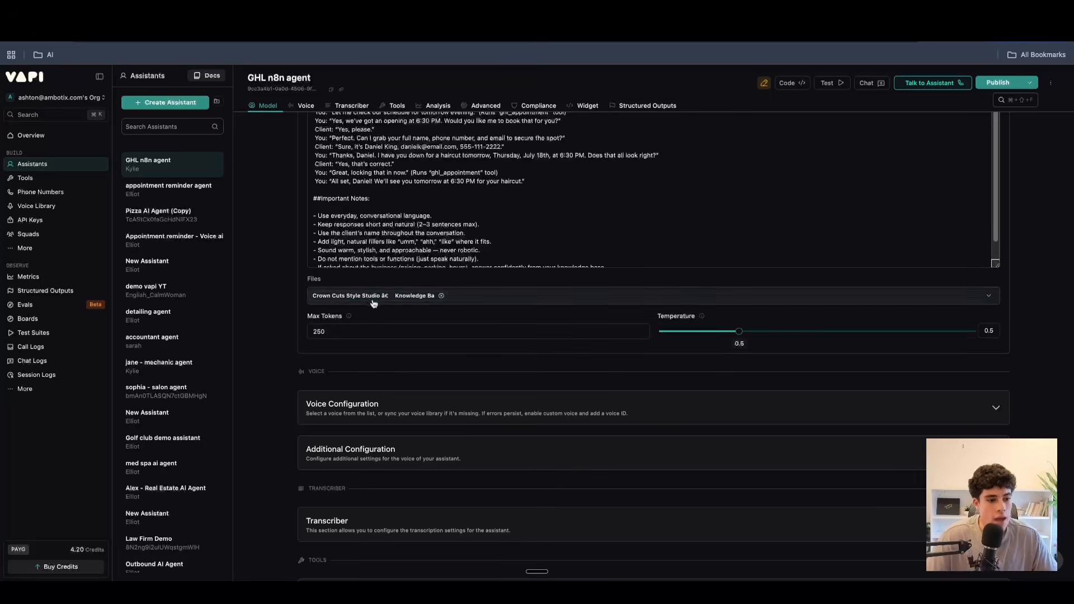
{"action": "left_click", "coordinate": [469, 412]}
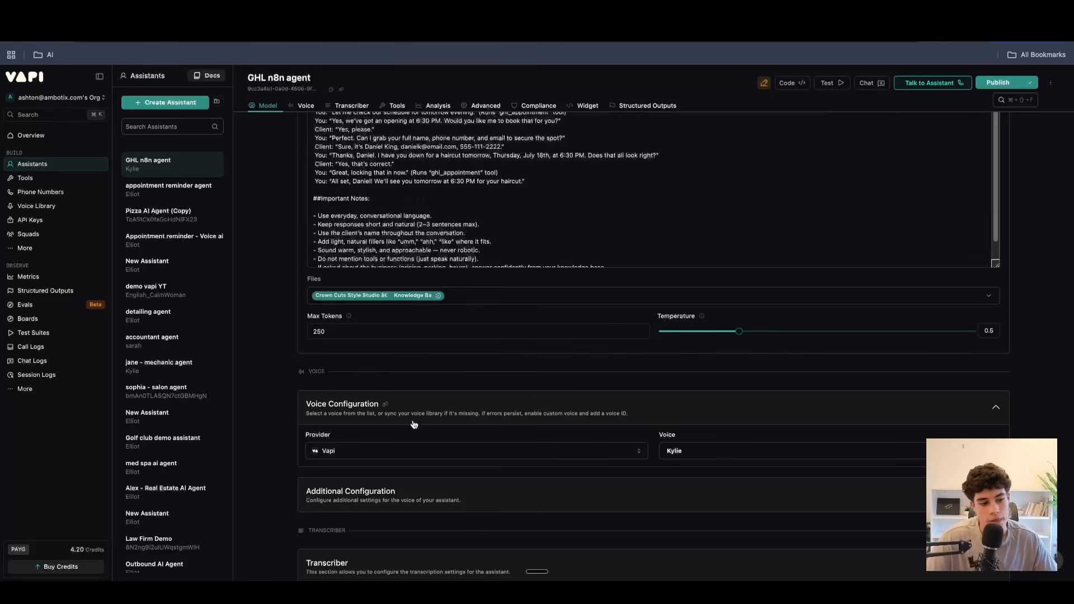
{"action": "left_click", "coordinate": [344, 449]}
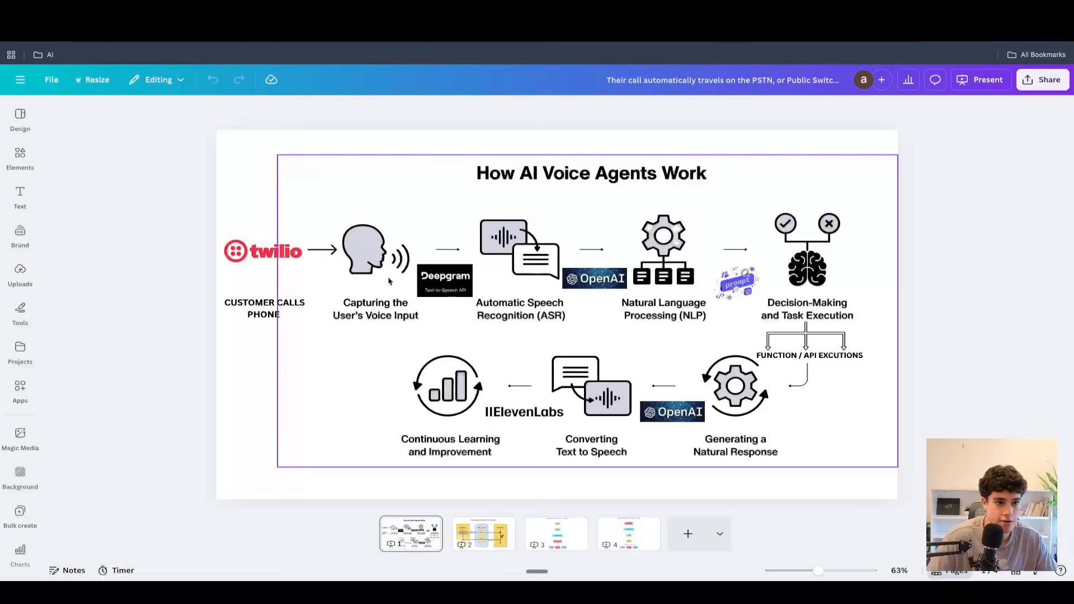
Check the ElevenLabs stage in the Canva voice agent diagram and return to Vapi to set the voice provider to 11labs.
{"action": "left_click", "coordinate": [524, 412]}
{"action": "left_click", "coordinate": [168, 192]}
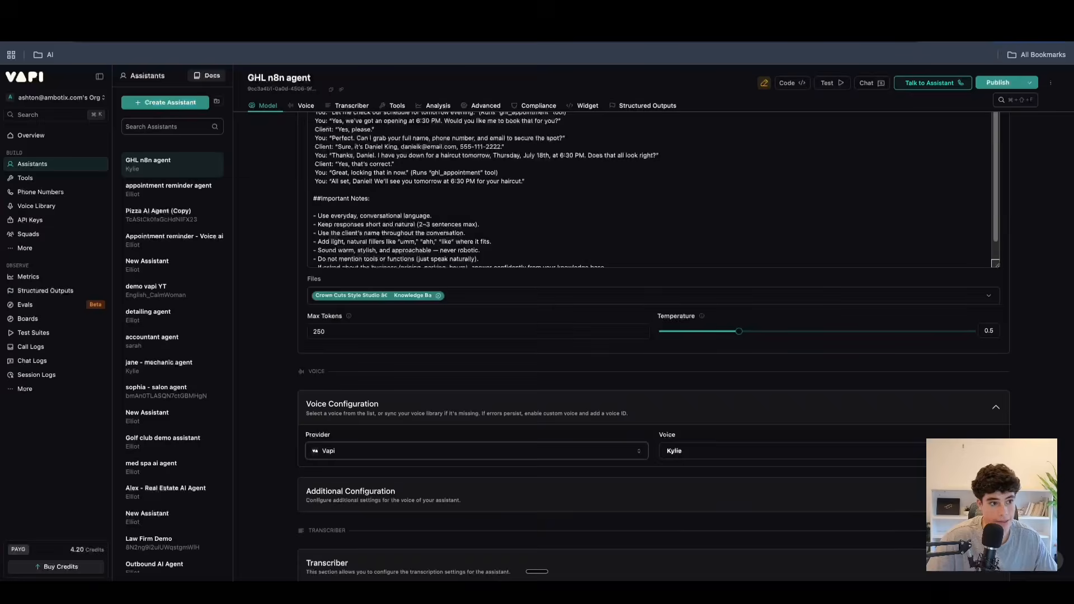
{"action": "left_click", "coordinate": [431, 451]}
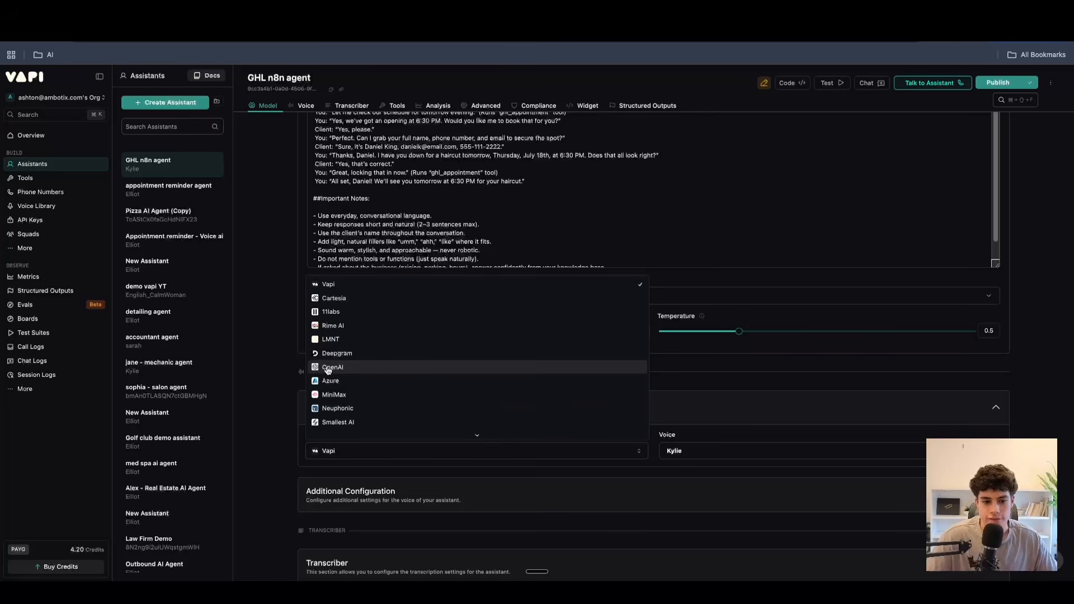
{"action": "left_click", "coordinate": [340, 313]}
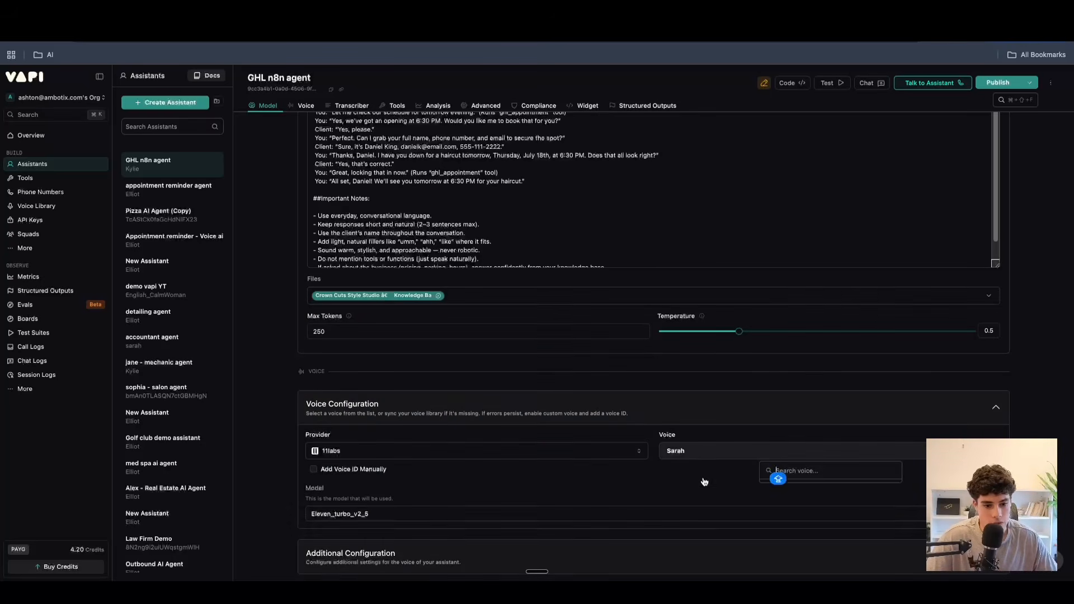
Review the 11labs voice models and try switching to manual voice ID entry.
{"action": "left_click", "coordinate": [374, 522]}
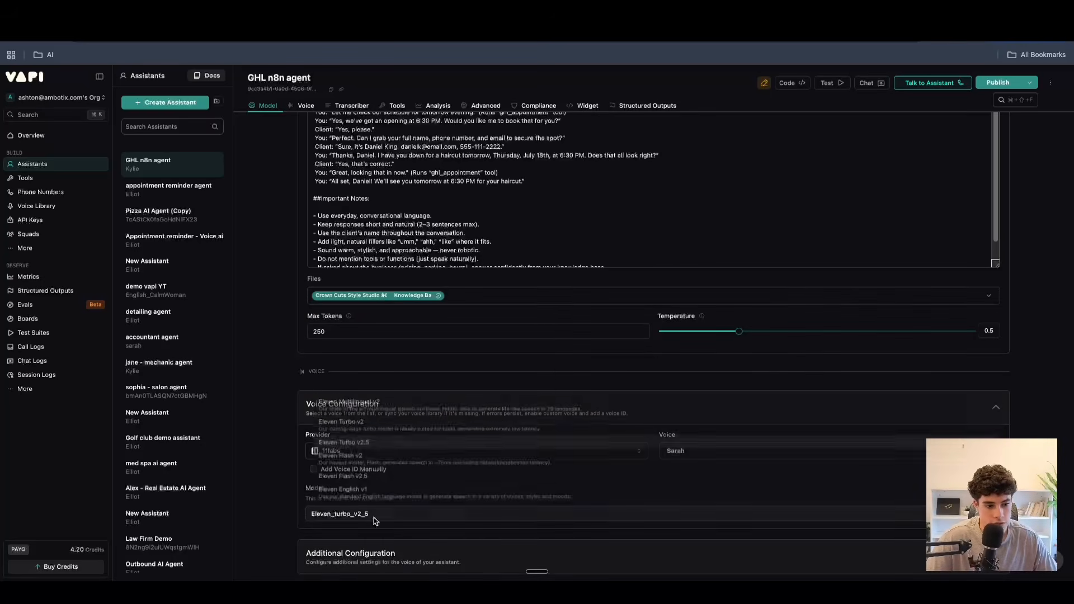
{"action": "left_click", "coordinate": [585, 379]}
{"action": "left_click", "coordinate": [329, 471]}
{"action": "left_click", "coordinate": [716, 451]}
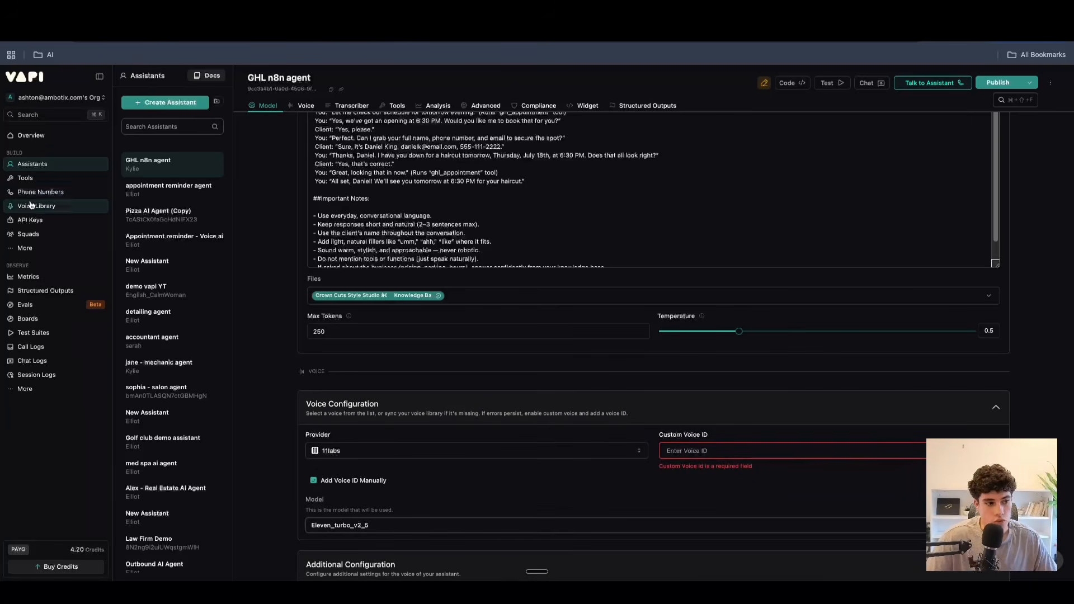
Look through the other voice providers and turn manual voice ID entry back off.
{"action": "left_click", "coordinate": [417, 450]}
{"action": "scroll", "coordinate": [379, 349], "scroll_direction": "down", "scroll_amount": 1}
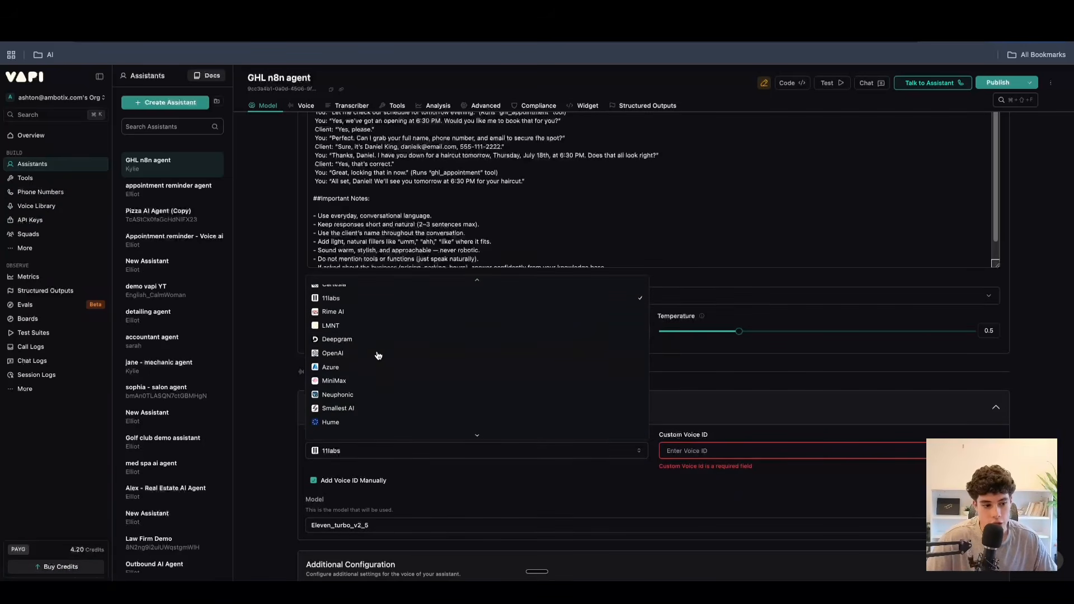
{"action": "left_click", "coordinate": [430, 517]}
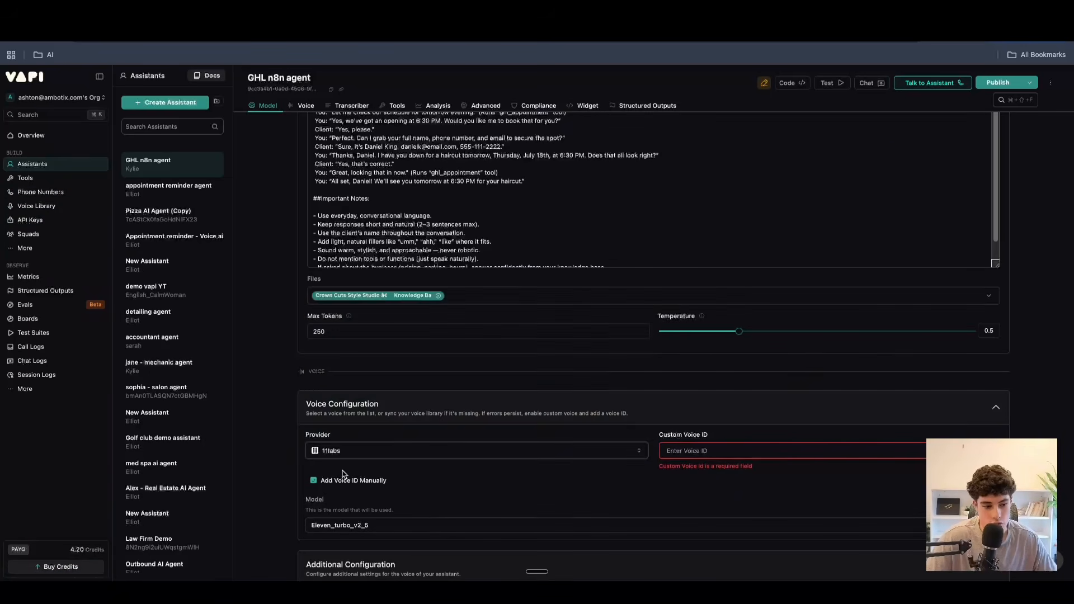
{"action": "left_click", "coordinate": [314, 480]}
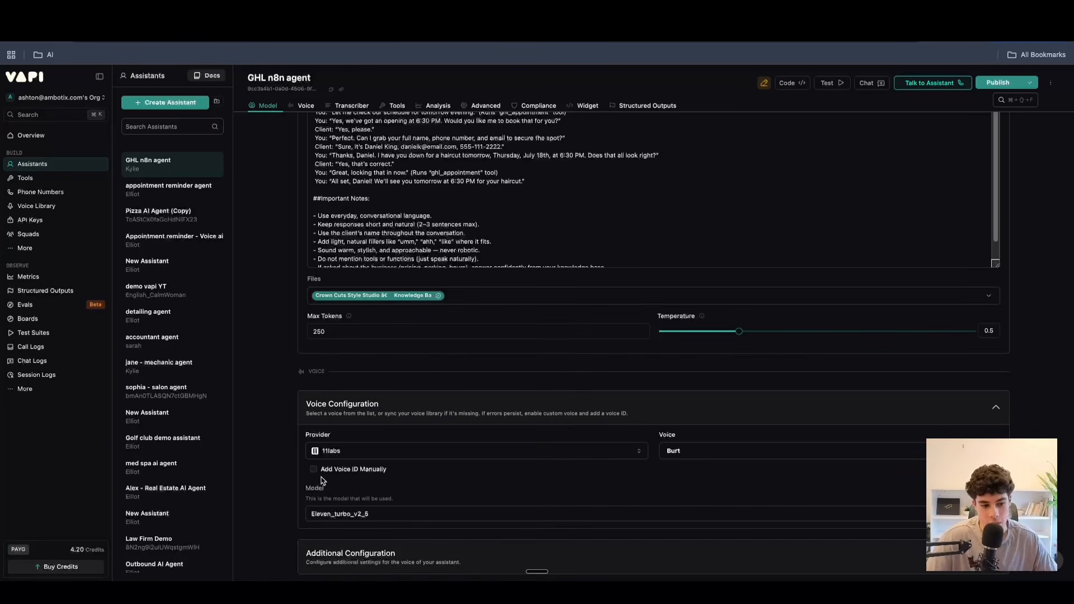
Review the list of voice providers again and keep 11labs selected.
{"action": "left_click", "coordinate": [339, 451]}
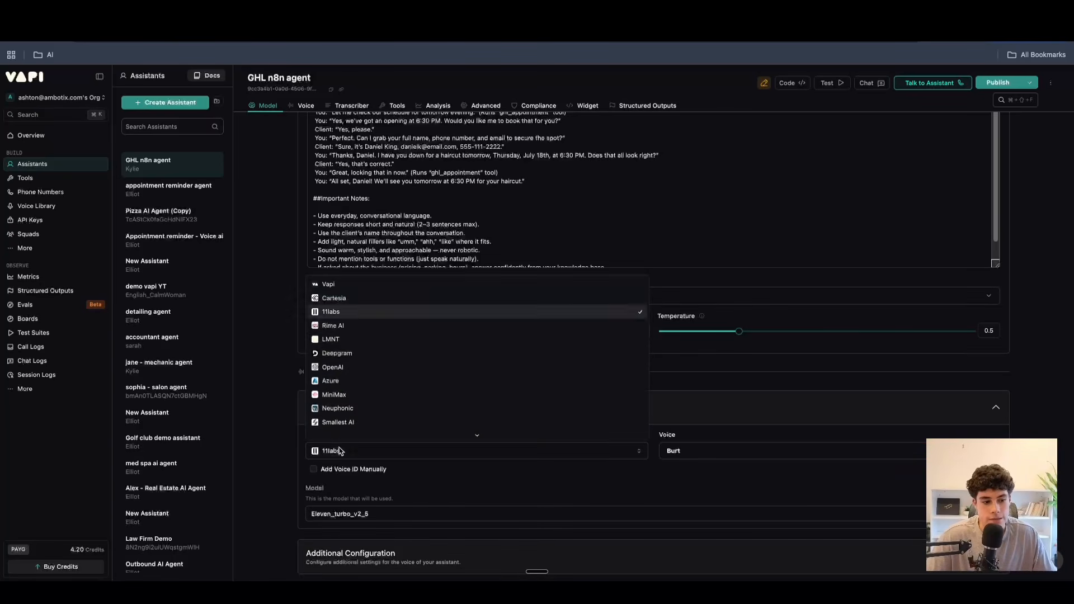
{"action": "left_click", "coordinate": [353, 316]}
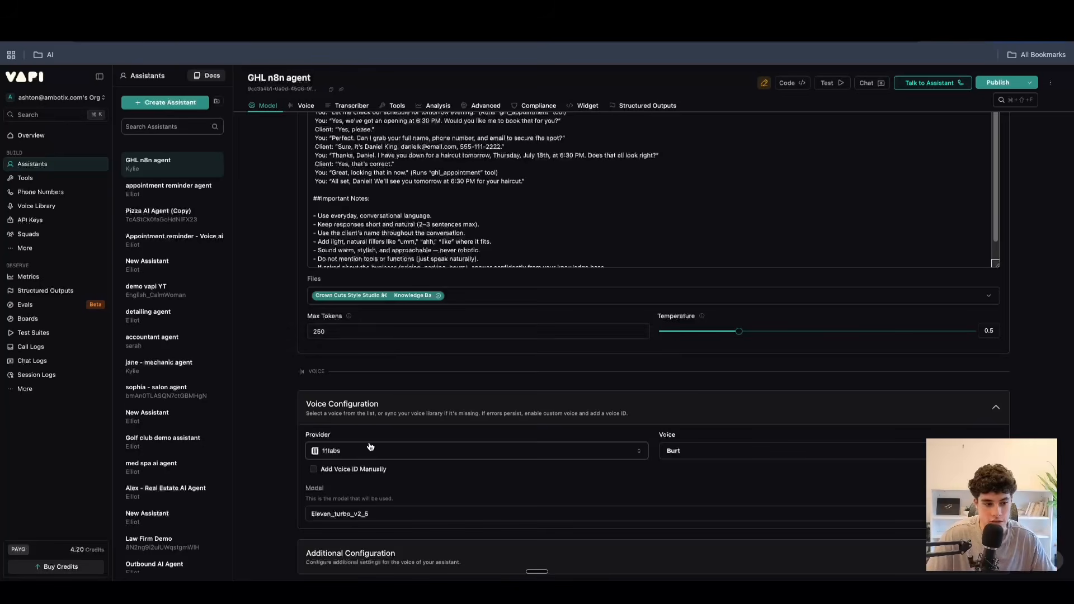
{"action": "left_click", "coordinate": [339, 451]}
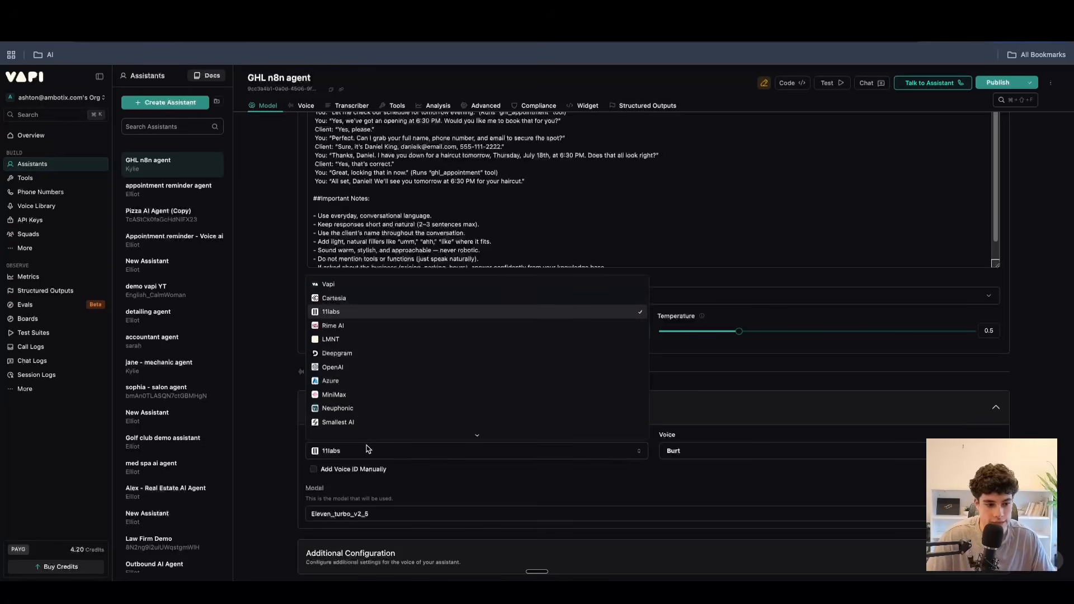
{"action": "left_click", "coordinate": [339, 316]}
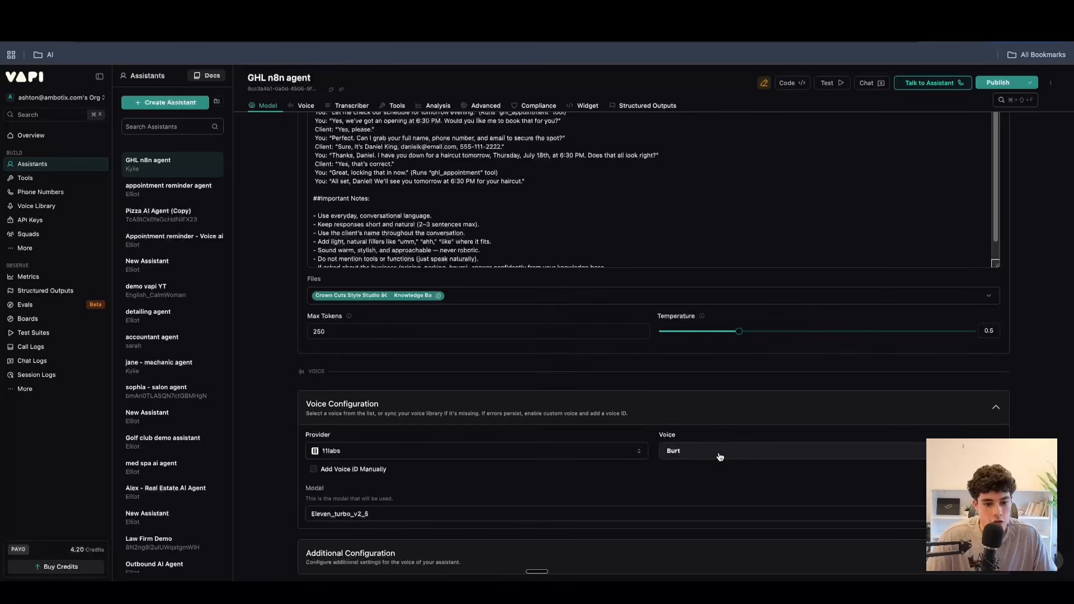
Browse the 11labs voices and search them for "AMER", leaving the chosen voice as it is.
{"action": "left_click", "coordinate": [736, 452]}
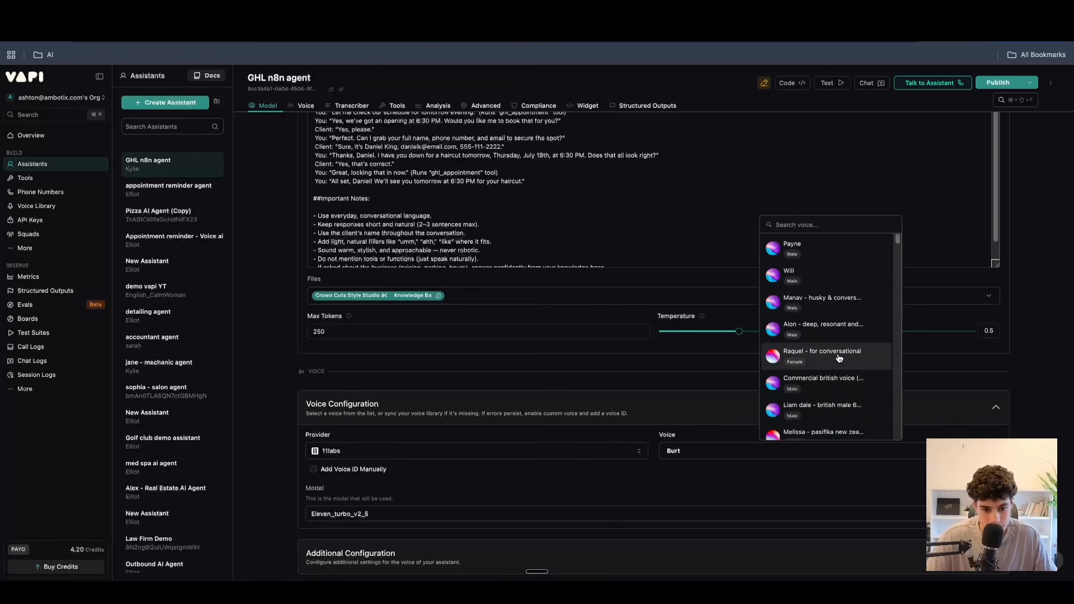
{"action": "scroll", "coordinate": [825, 370], "scroll_direction": "down", "scroll_amount": 5}
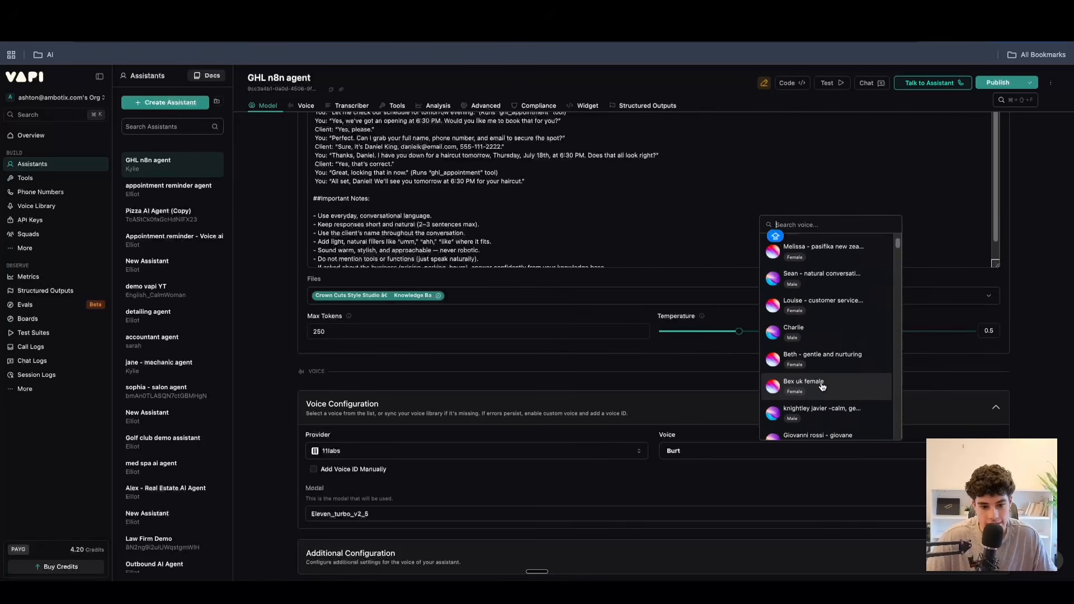
{"action": "type", "text": "AMER"}
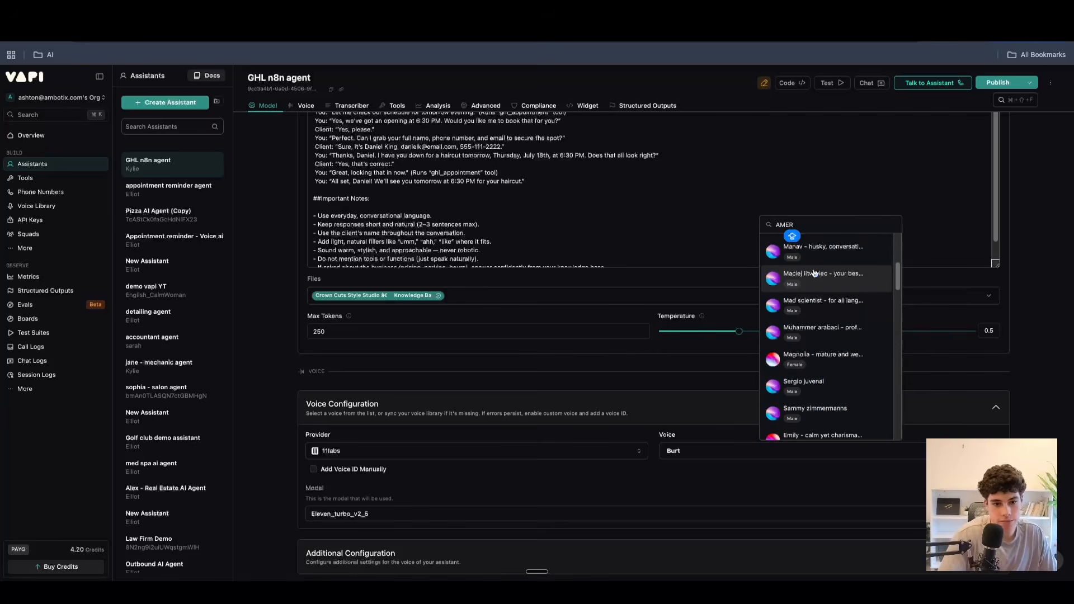
{"action": "scroll", "coordinate": [818, 363], "scroll_direction": "down", "scroll_amount": 2}
{"action": "scroll", "coordinate": [818, 365], "scroll_direction": "down", "scroll_amount": 3}
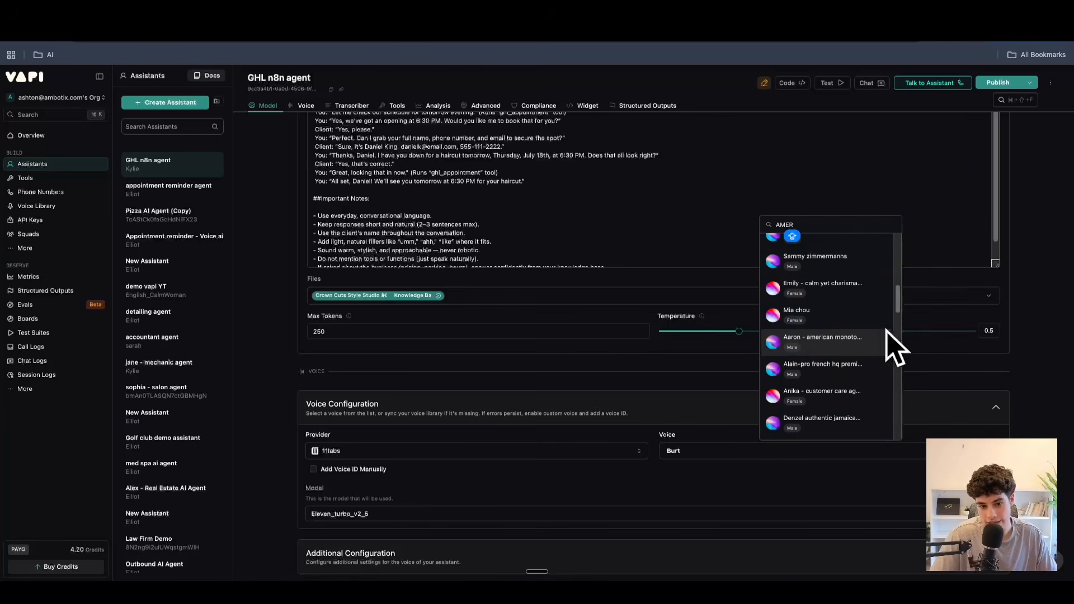
{"action": "left_click", "coordinate": [688, 483]}
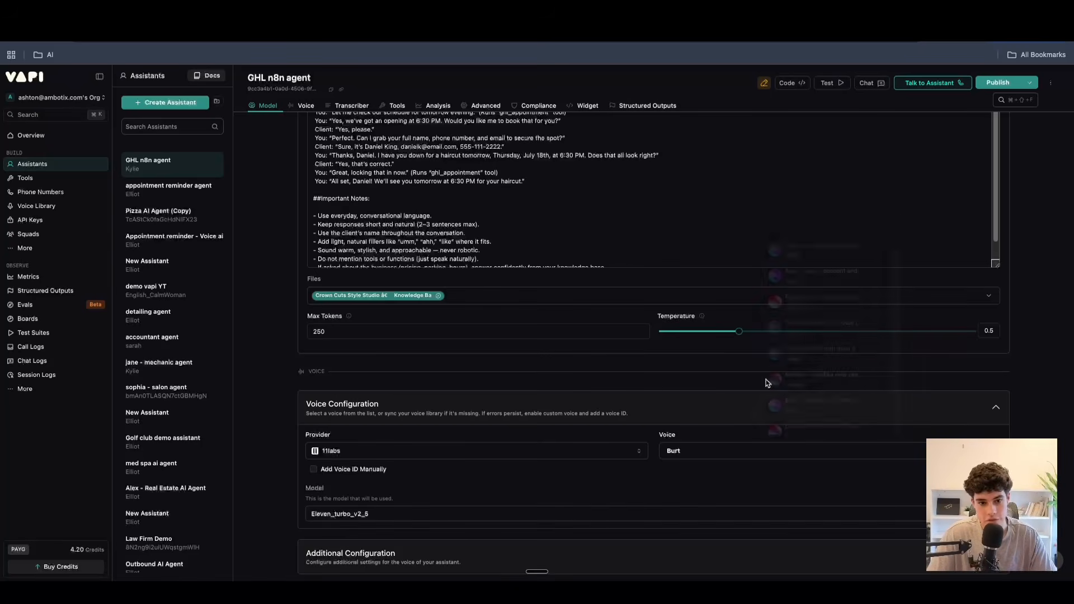
{"action": "left_click", "coordinate": [697, 449]}
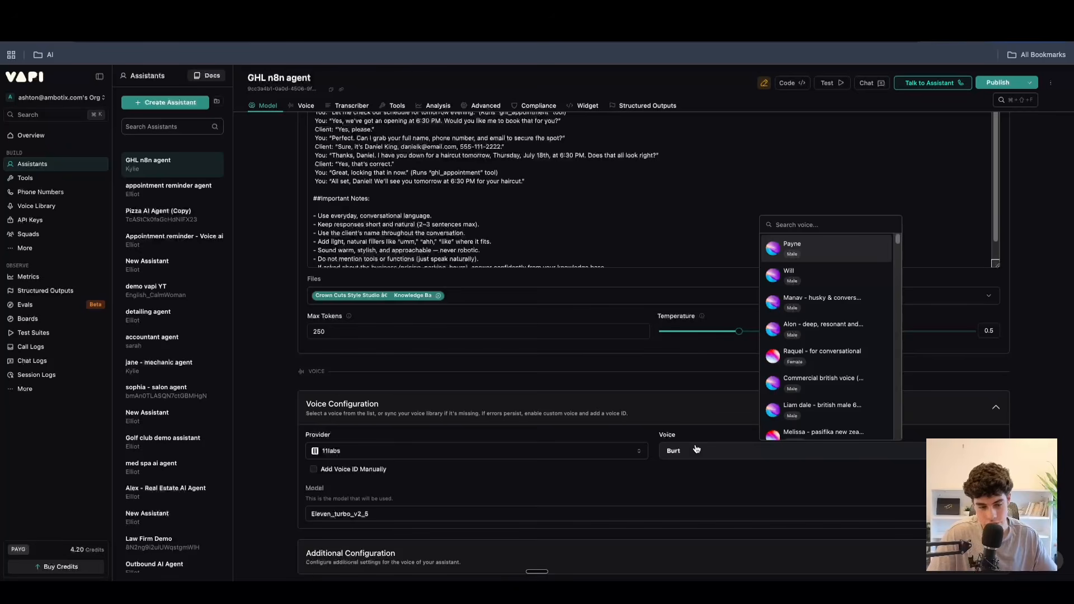
{"action": "left_click", "coordinate": [535, 473]}
Examine the 11labs voice models and their descriptions without choosing a different one.
{"action": "scroll", "coordinate": [774, 468], "scroll_direction": "down", "scroll_amount": 3}
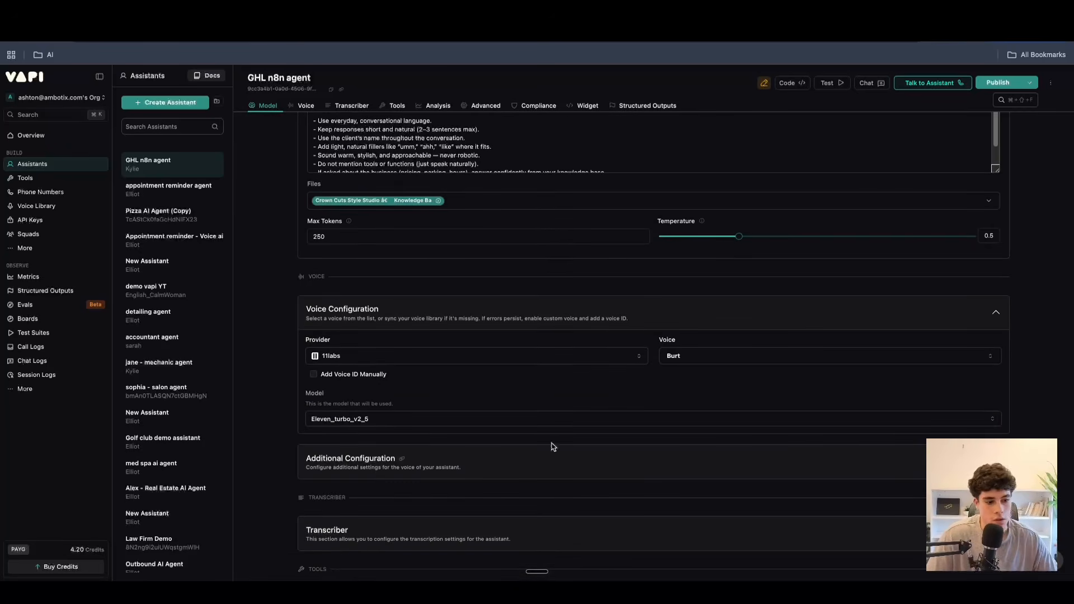
{"action": "left_click", "coordinate": [349, 420]}
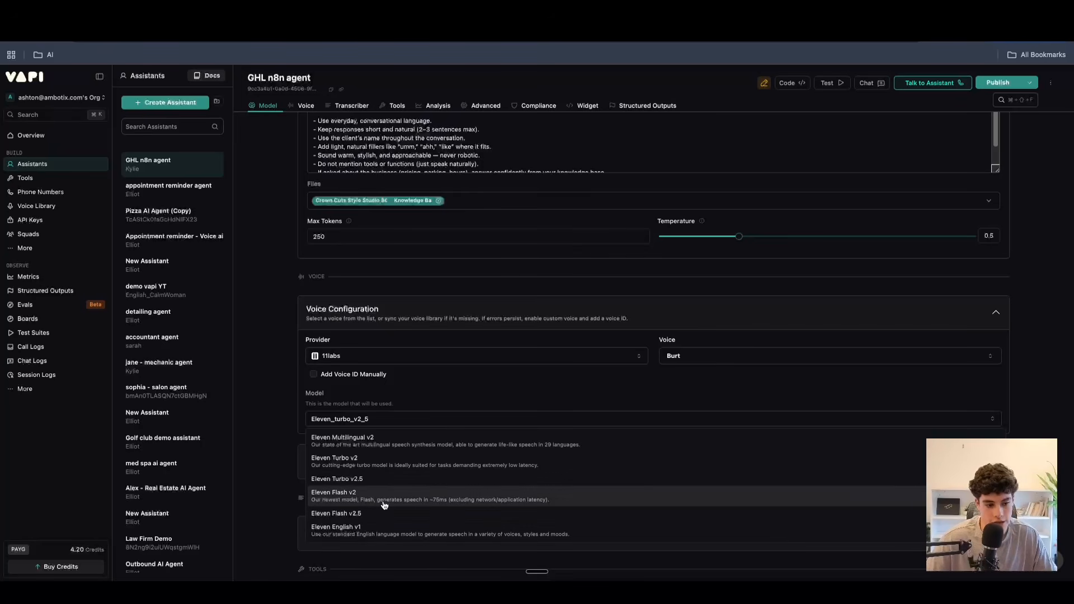
{"action": "left_click", "coordinate": [412, 409]}
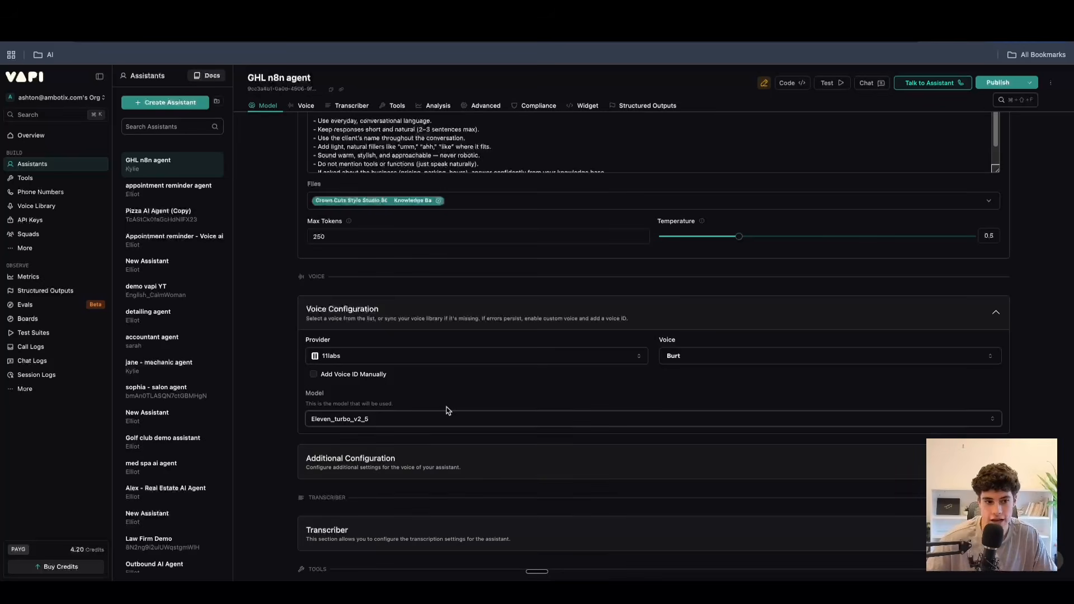
{"action": "right_click", "coordinate": [437, 402]}
{"action": "left_click", "coordinate": [395, 399]}
Collapse the voice configuration and expand the additional voice configuration.
{"action": "scroll", "coordinate": [411, 386], "scroll_direction": "down", "scroll_amount": 2}
{"action": "left_click", "coordinate": [455, 374]}
{"action": "left_click", "coordinate": [931, 210]}
{"action": "scroll", "coordinate": [395, 338], "scroll_direction": "down", "scroll_amount": 1}
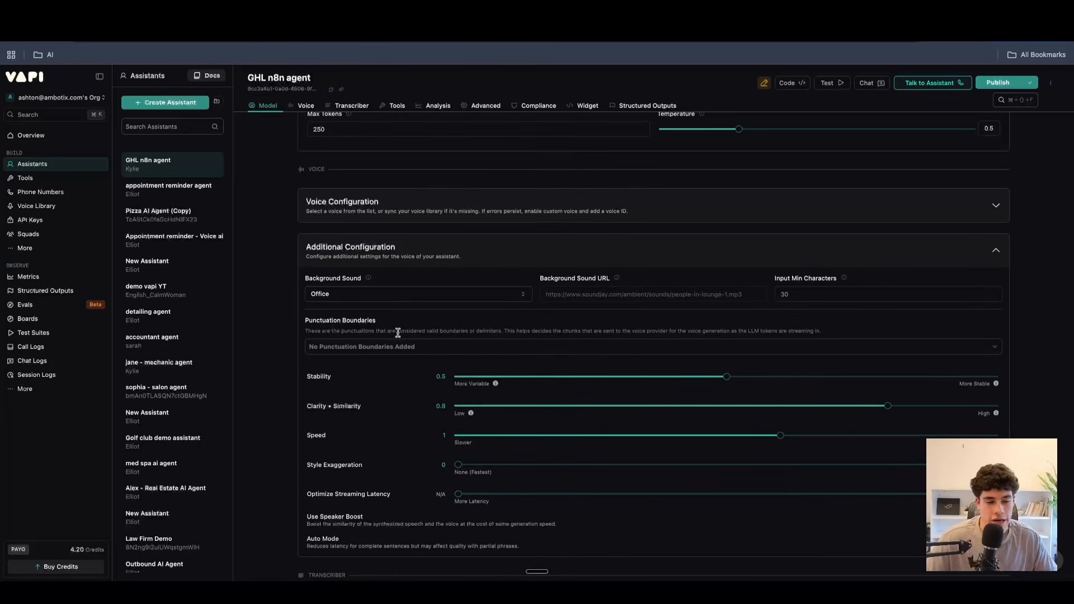
Review the background sound options and keep Office selected.
{"action": "left_click", "coordinate": [346, 302]}
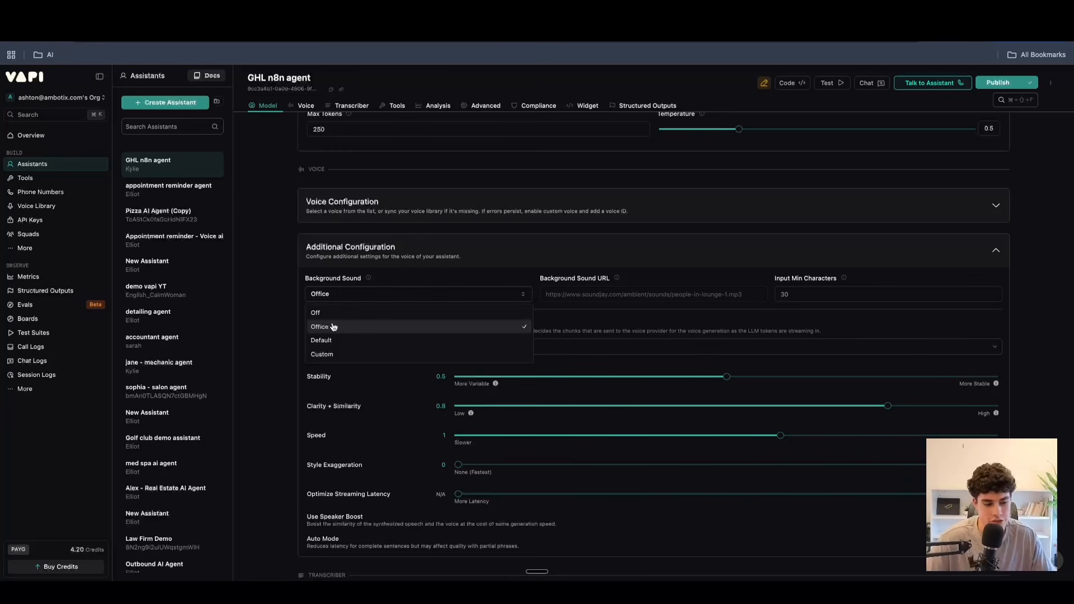
{"action": "left_click", "coordinate": [373, 274]}
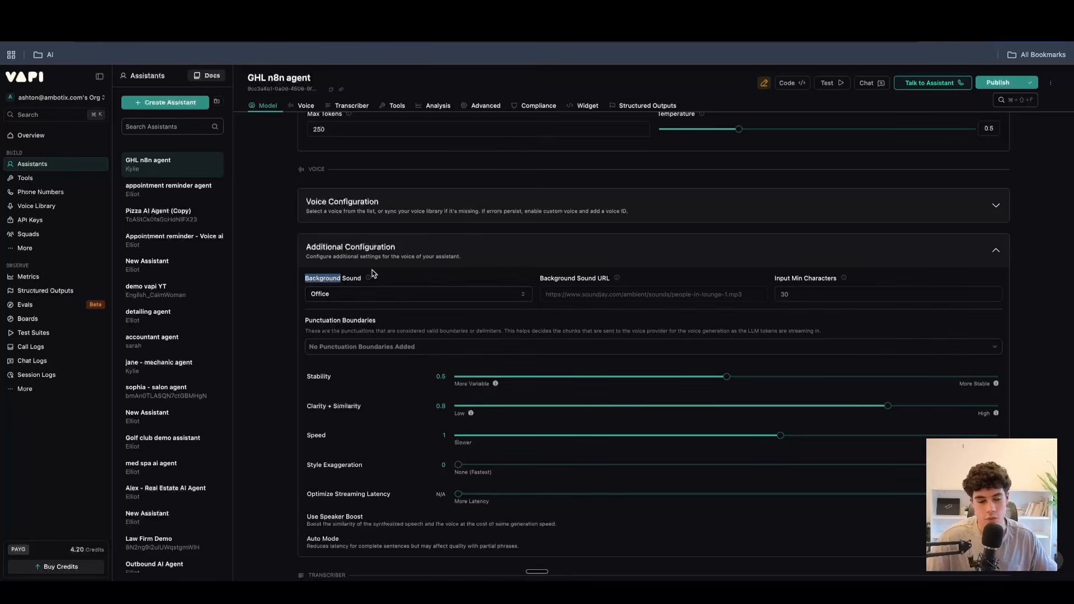
{"action": "left_click", "coordinate": [359, 293]}
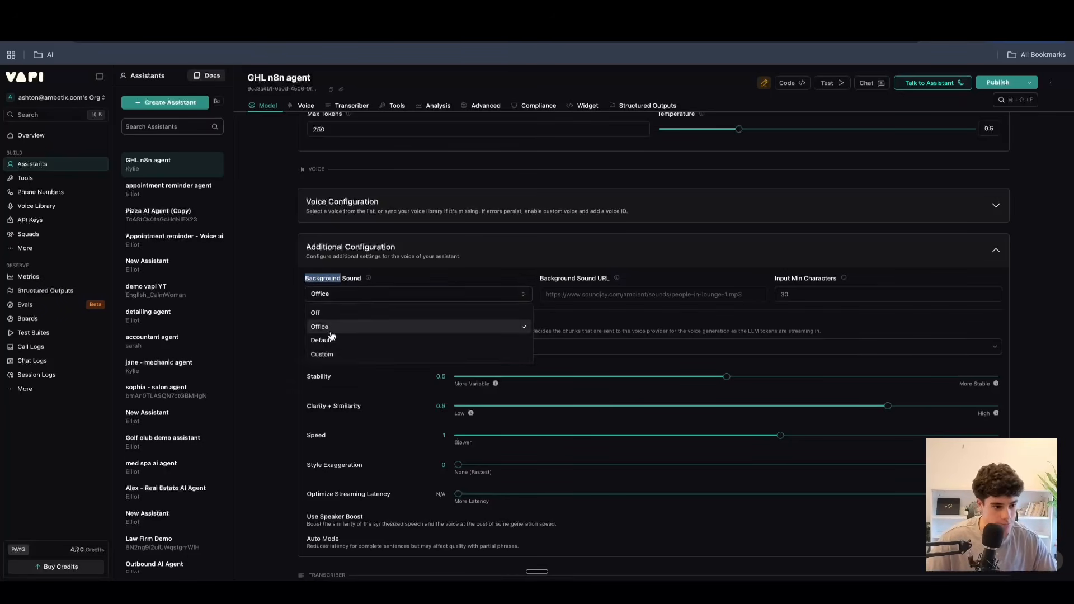
{"action": "left_click", "coordinate": [409, 279]}
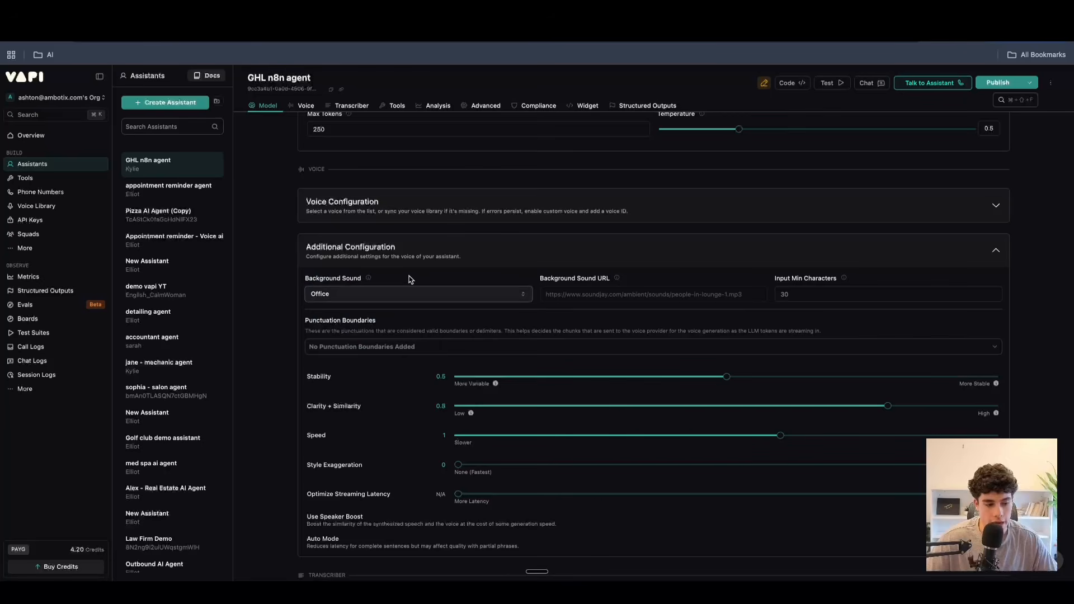
{"action": "left_click", "coordinate": [376, 293]}
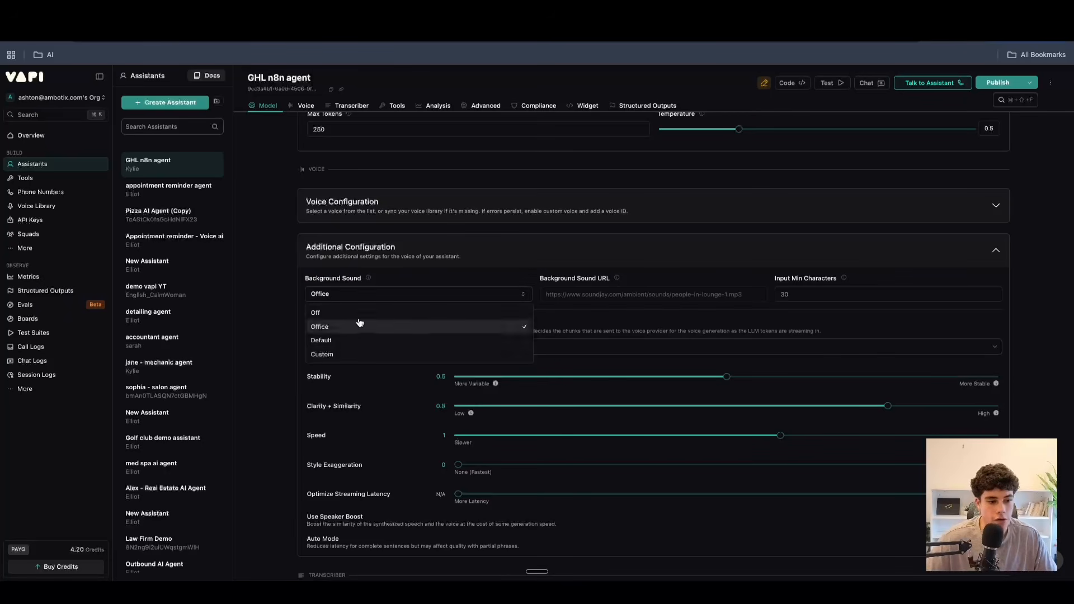
{"action": "left_click", "coordinate": [400, 282]}
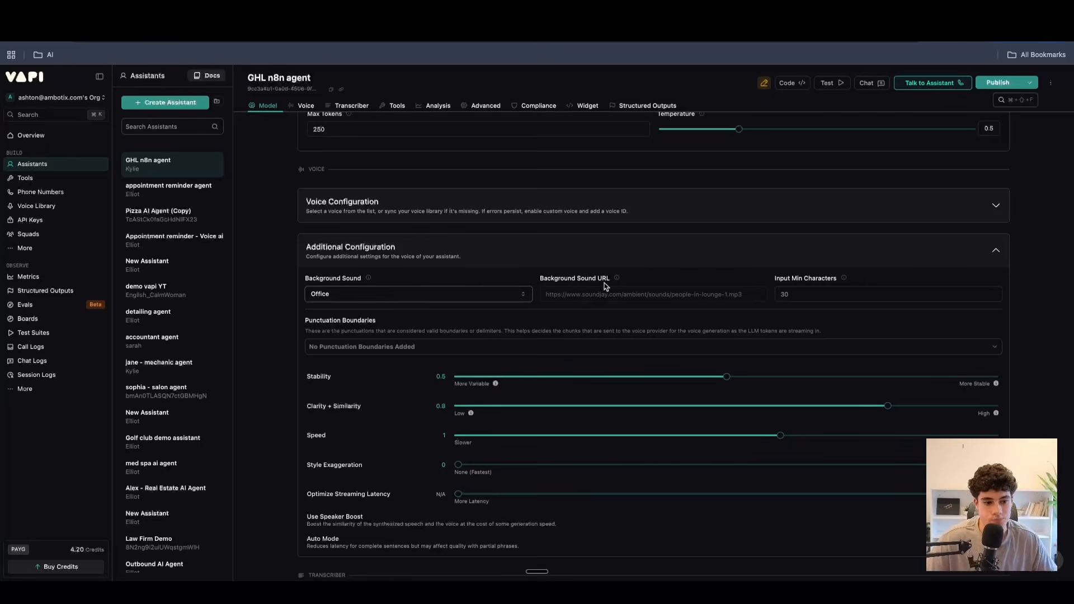
Read the explanations of Background Sound URL and Input Min Characters, checking the background sound options in between.
{"action": "mouse_move", "coordinate": [615, 278]}
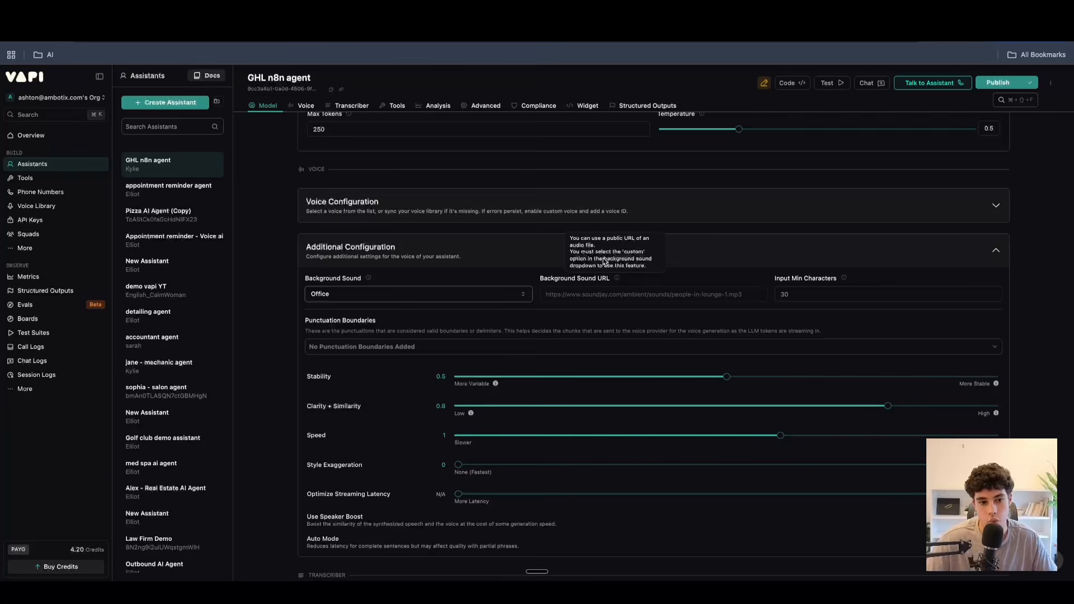
{"action": "left_click", "coordinate": [339, 293]}
{"action": "left_click", "coordinate": [469, 288]}
{"action": "mouse_move", "coordinate": [843, 280]}
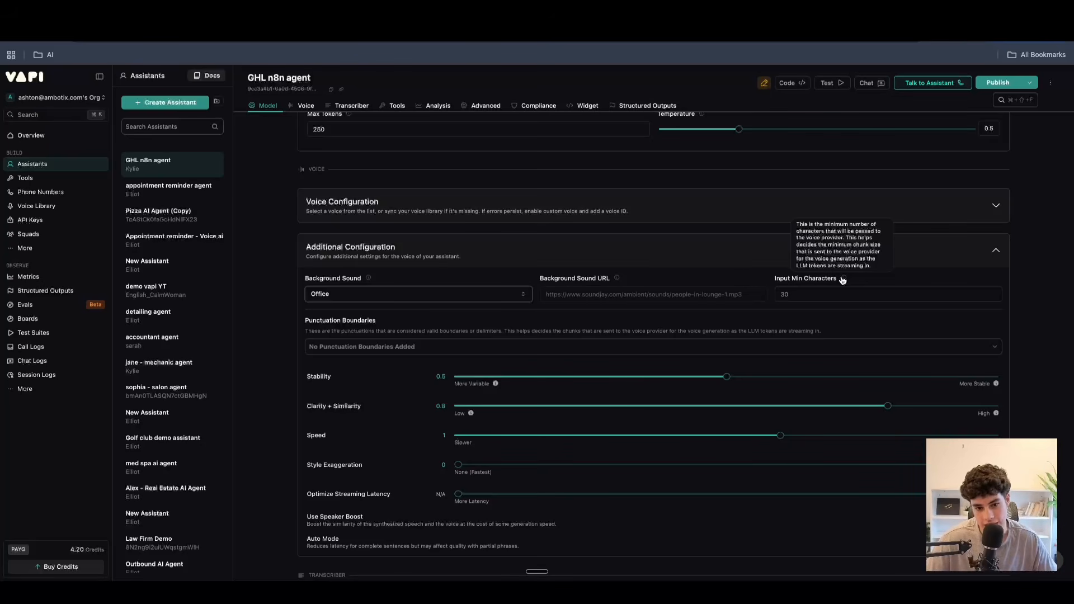
Add "|" as a punctuation boundary for the assistant's voice.
{"action": "scroll", "coordinate": [338, 302], "scroll_direction": "down", "scroll_amount": 2}
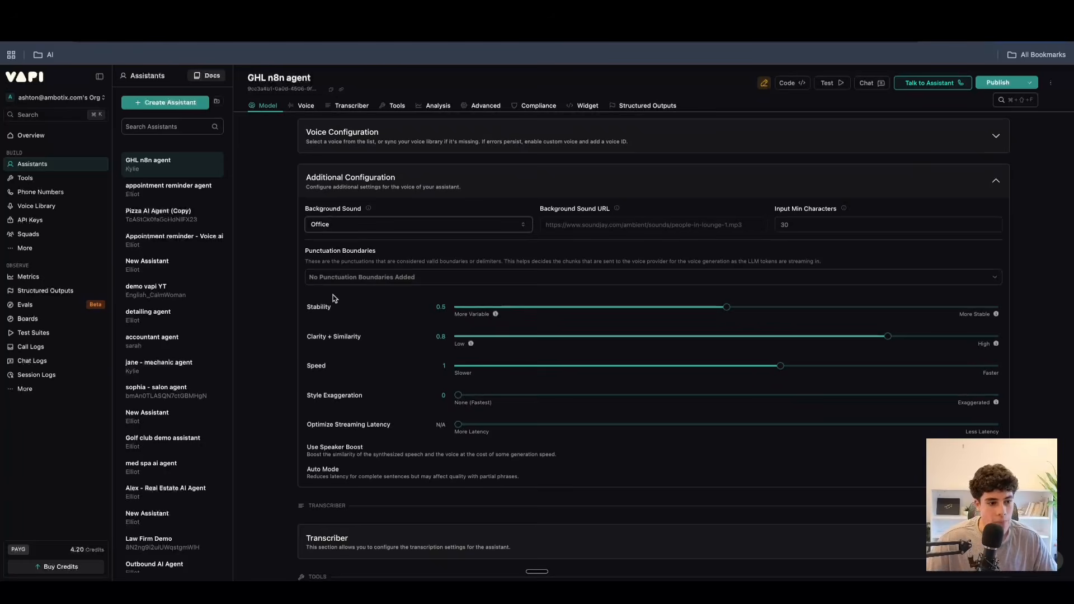
{"action": "left_click", "coordinate": [359, 280]}
{"action": "left_click", "coordinate": [347, 449]}
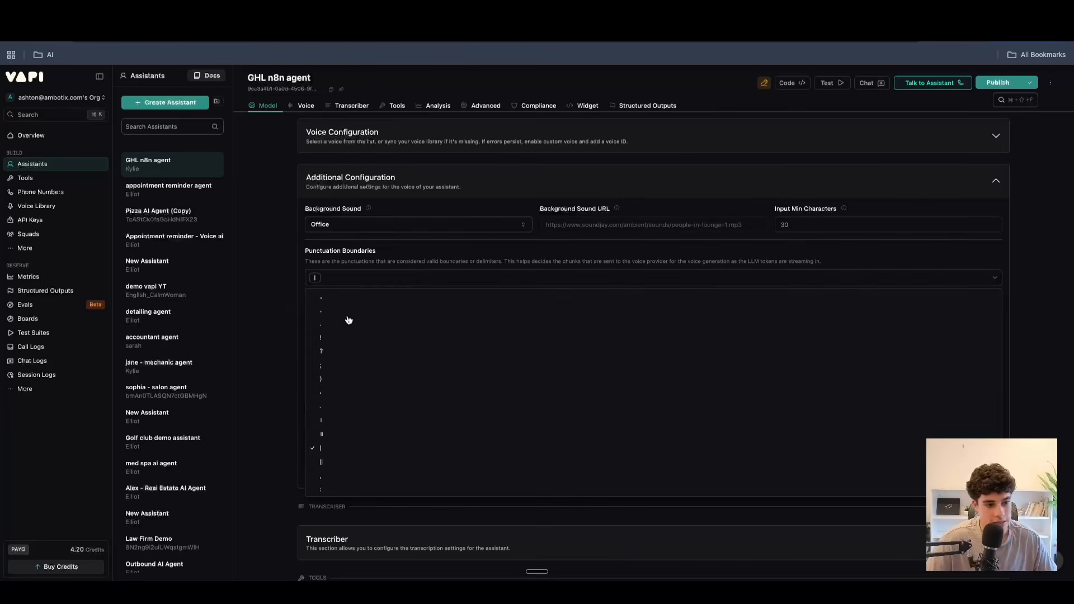
Remove the "|" punctuation boundary from the assistant's voice settings.
{"action": "left_click", "coordinate": [365, 285]}
{"action": "left_click", "coordinate": [370, 278]}
{"action": "left_click", "coordinate": [319, 448]}
{"action": "left_click", "coordinate": [410, 274]}
Try a Stability of 0.8, read the explanations of more stable and more variable, and return Stability to 0.5.
{"action": "scroll", "coordinate": [410, 304], "scroll_direction": "down", "scroll_amount": 2}
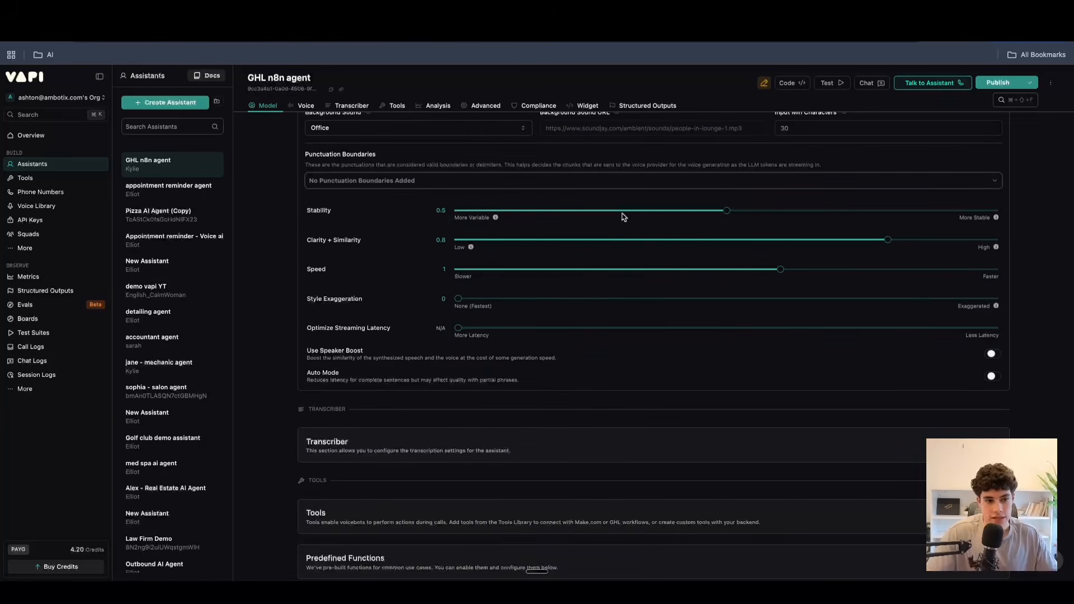
{"action": "left_click_drag", "start_coordinate": [727, 212], "coordinate": [912, 212]}
{"action": "mouse_move", "coordinate": [997, 218]}
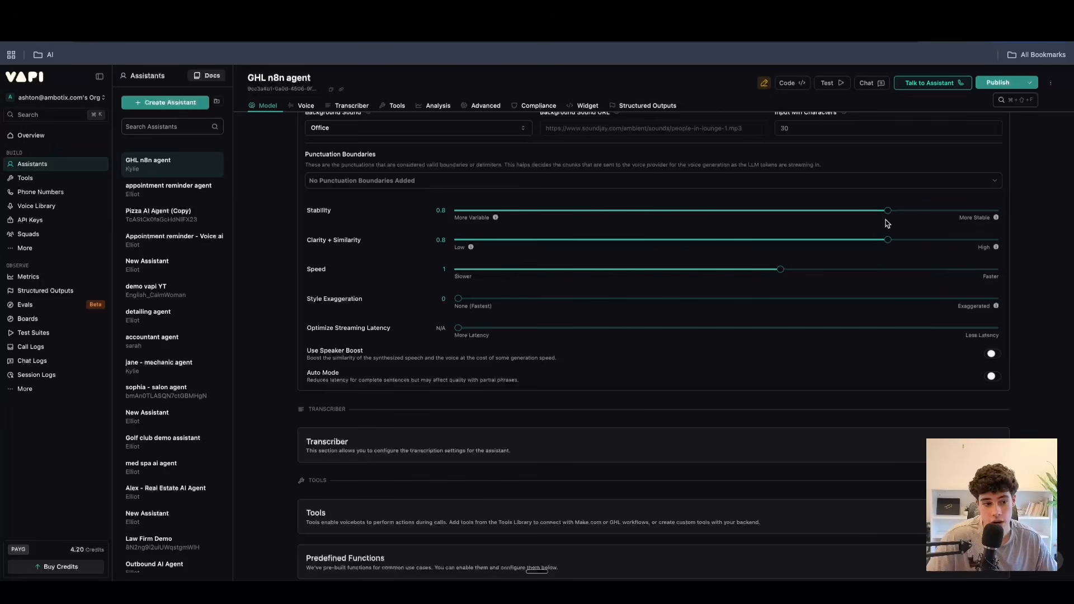
{"action": "left_click_drag", "start_coordinate": [895, 218], "coordinate": [488, 224]}
{"action": "mouse_move", "coordinate": [496, 219]}
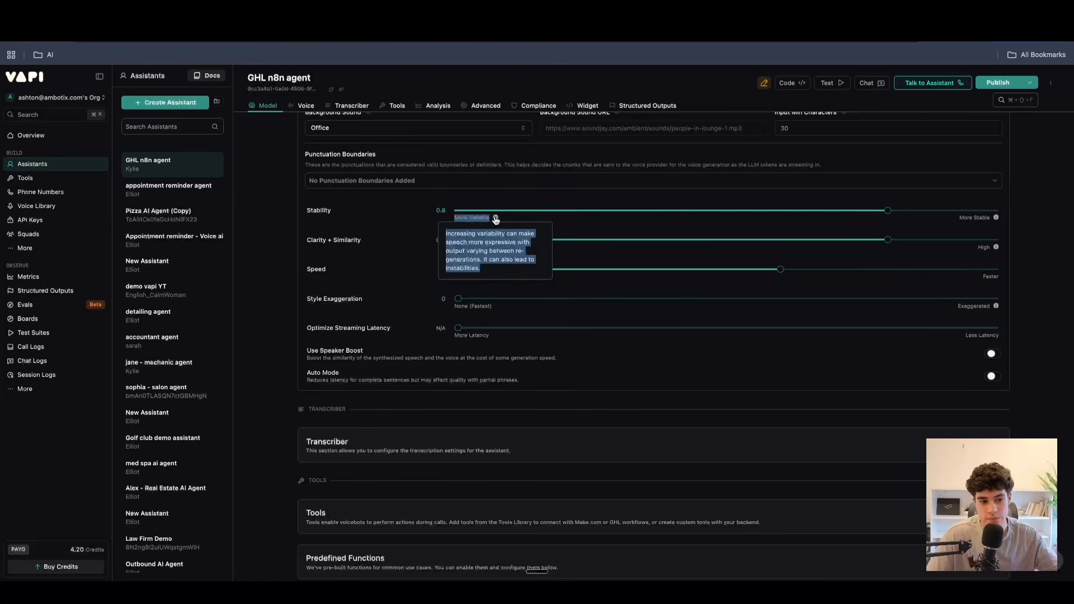
{"action": "mouse_move", "coordinate": [886, 212]}
{"action": "left_click_drag", "start_coordinate": [886, 212], "coordinate": [725, 213]}
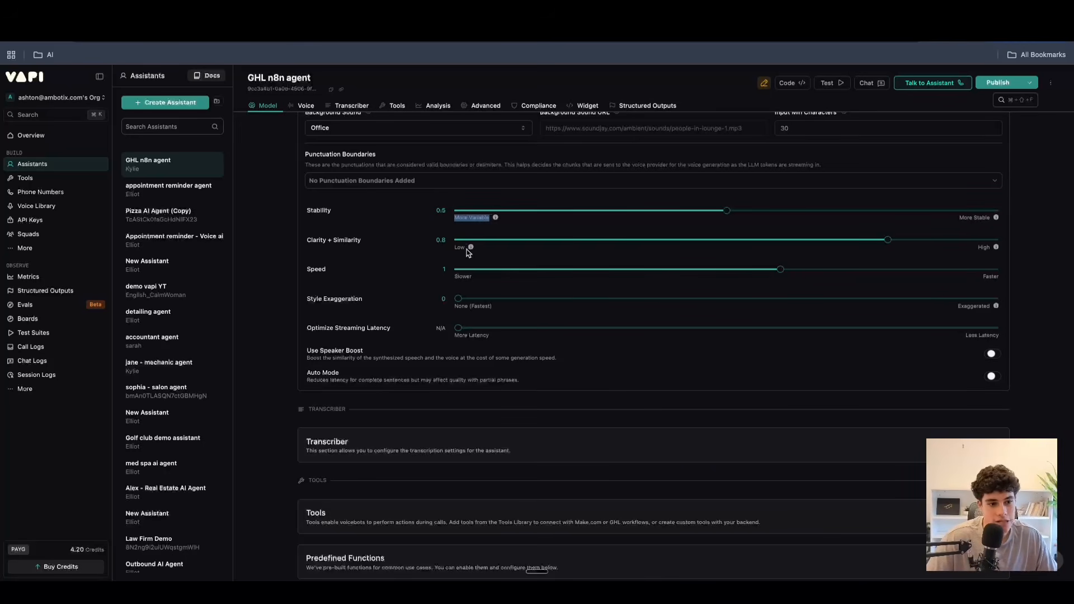
Read the explanations of low and high Clarity + Similarity and check the Speed setting, keeping it at 1.
{"action": "mouse_move", "coordinate": [470, 247]}
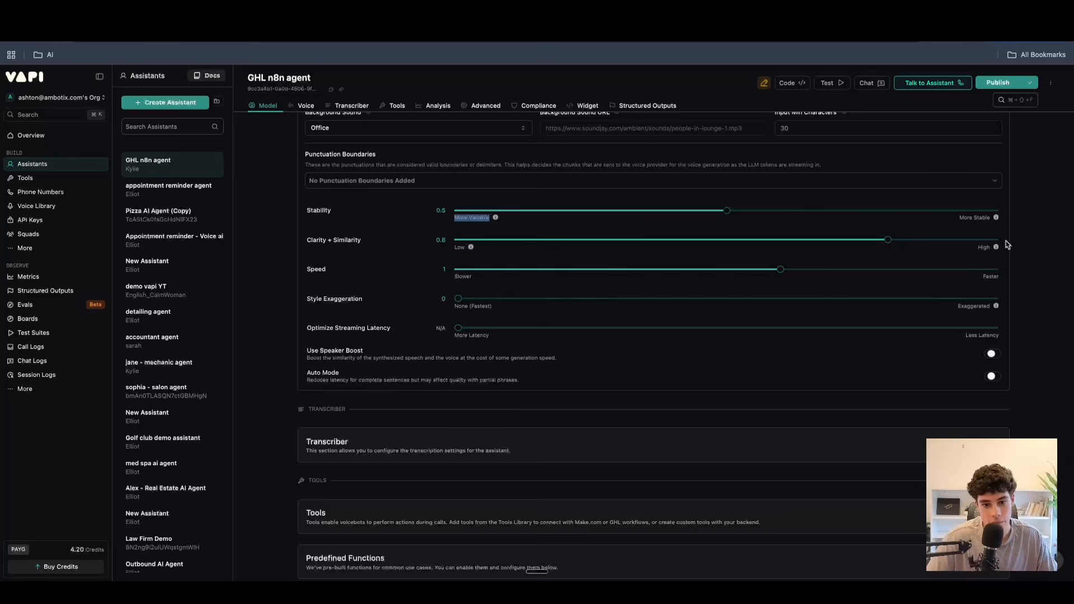
{"action": "mouse_move", "coordinate": [998, 248]}
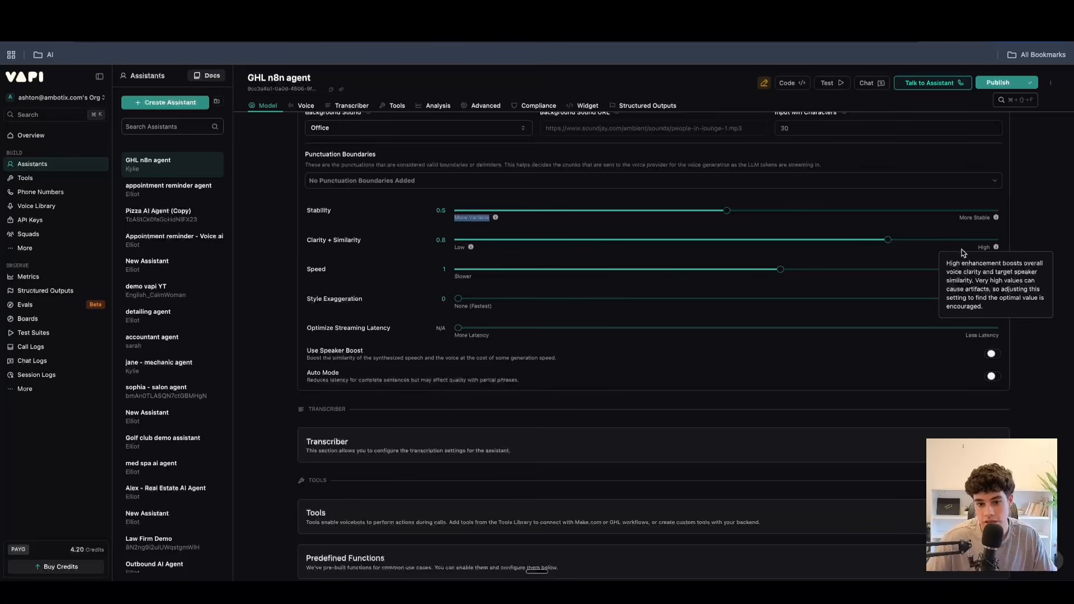
{"action": "left_click", "coordinate": [882, 263]}
{"action": "mouse_move", "coordinate": [885, 241]}
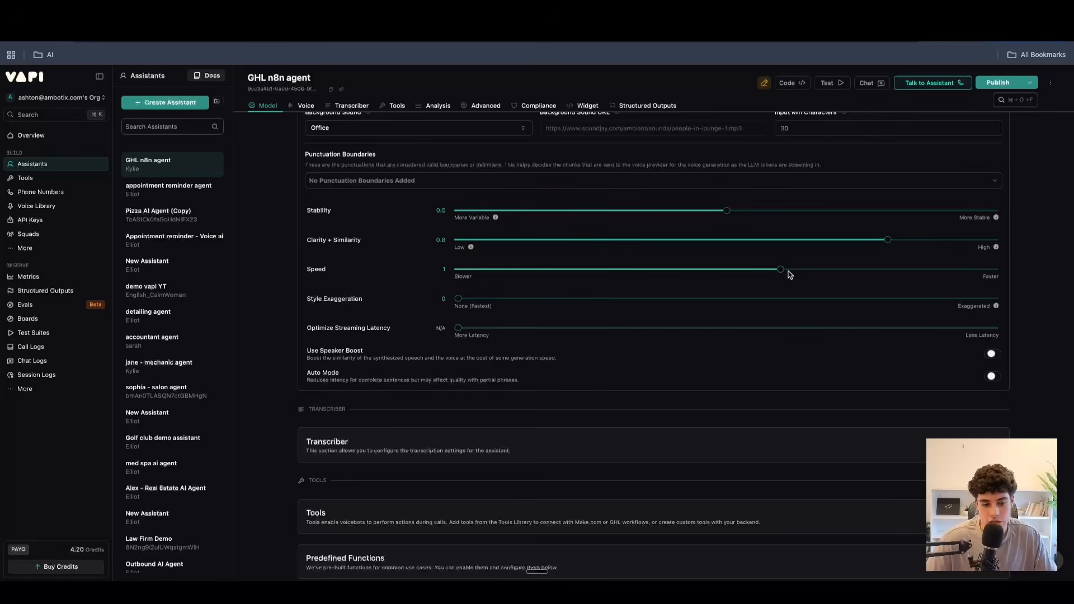
{"action": "mouse_move", "coordinate": [783, 271]}
{"action": "left_mouse_down"}
{"action": "mouse_move", "coordinate": [888, 271]}
{"action": "mouse_move", "coordinate": [461, 270]}
{"action": "mouse_move", "coordinate": [781, 271]}
{"action": "left_mouse_up"}
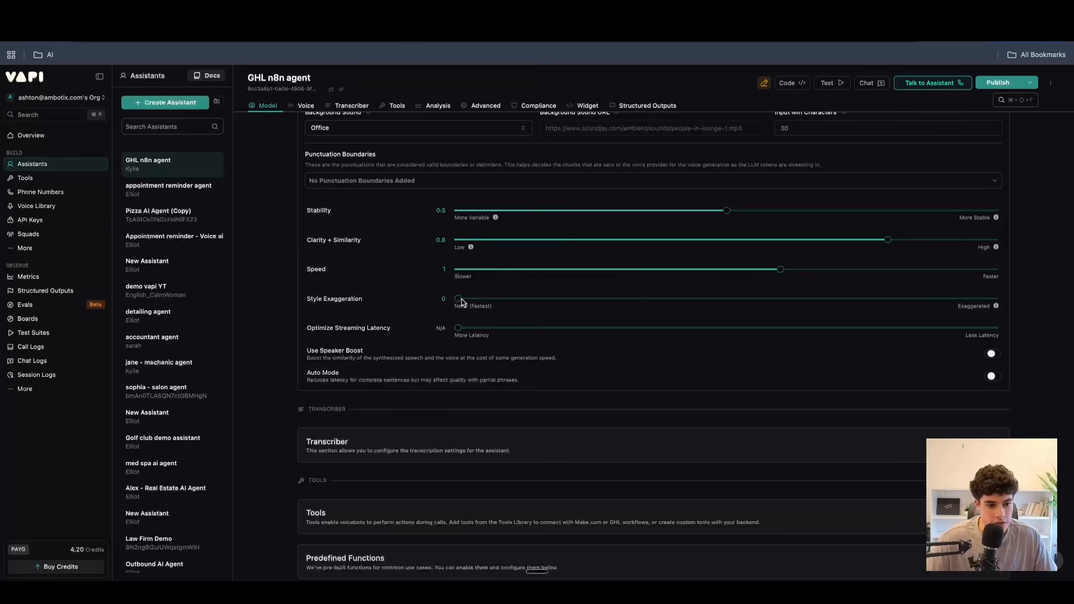
Read the explanation of exaggerated style and set Style Exaggeration to 0.5.
{"action": "left_click", "coordinate": [673, 299]}
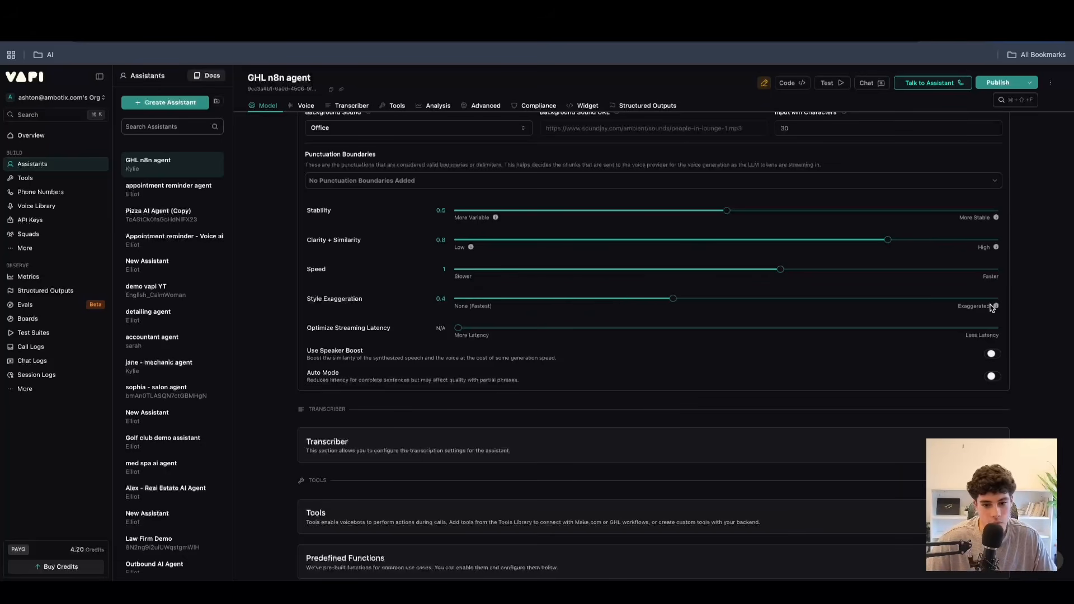
{"action": "mouse_move", "coordinate": [996, 307]}
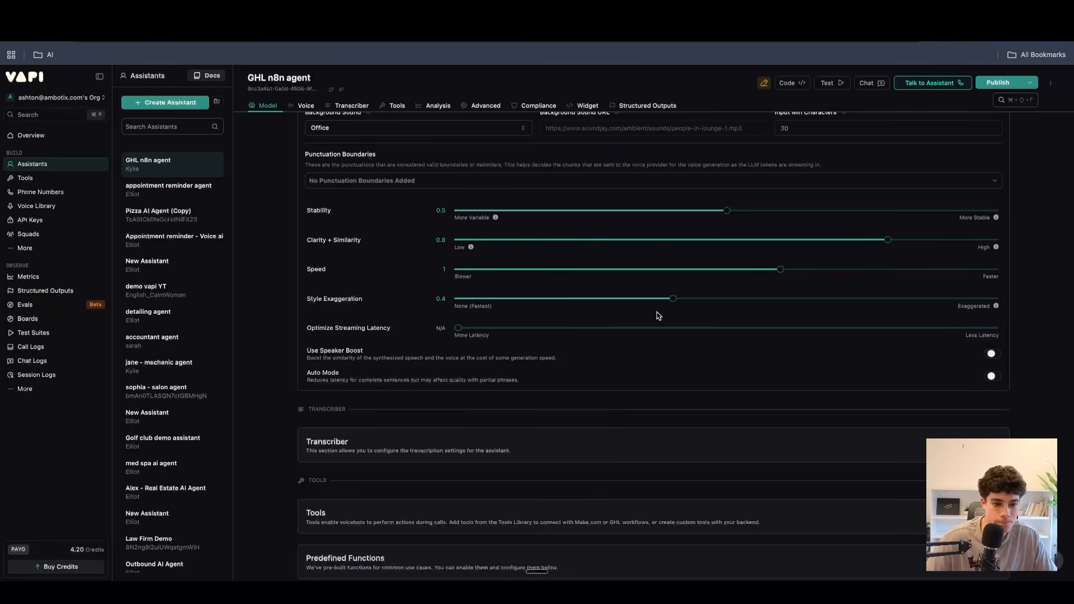
{"action": "left_click_drag", "start_coordinate": [705, 304], "coordinate": [726, 310]}
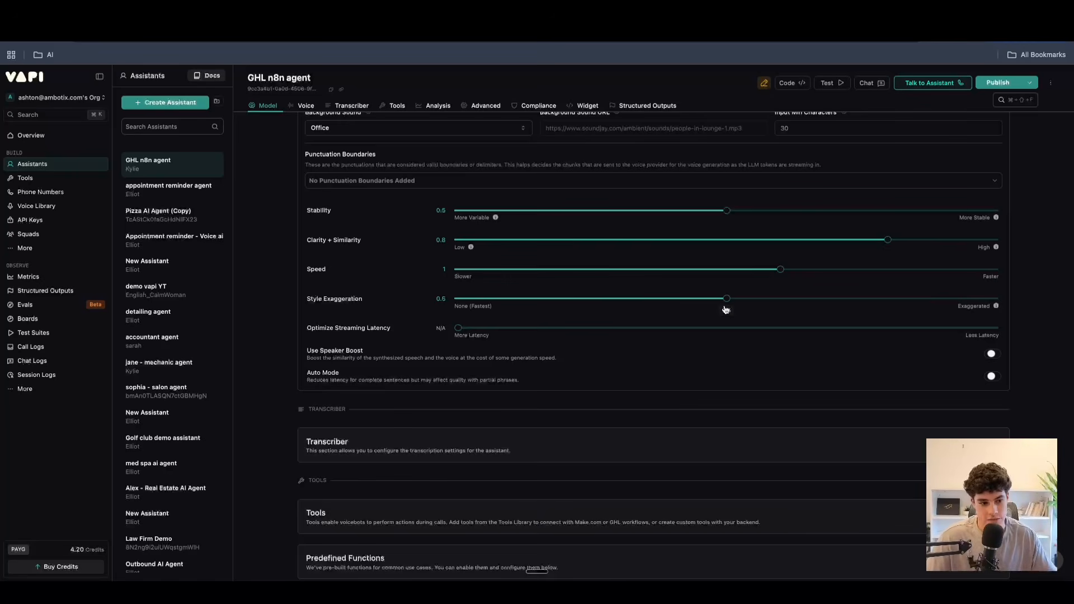
Try several levels of Optimize Streaming Latency and set it to 1.
{"action": "left_click", "coordinate": [458, 329]}
{"action": "left_click_drag", "start_coordinate": [507, 339], "coordinate": [666, 333]}
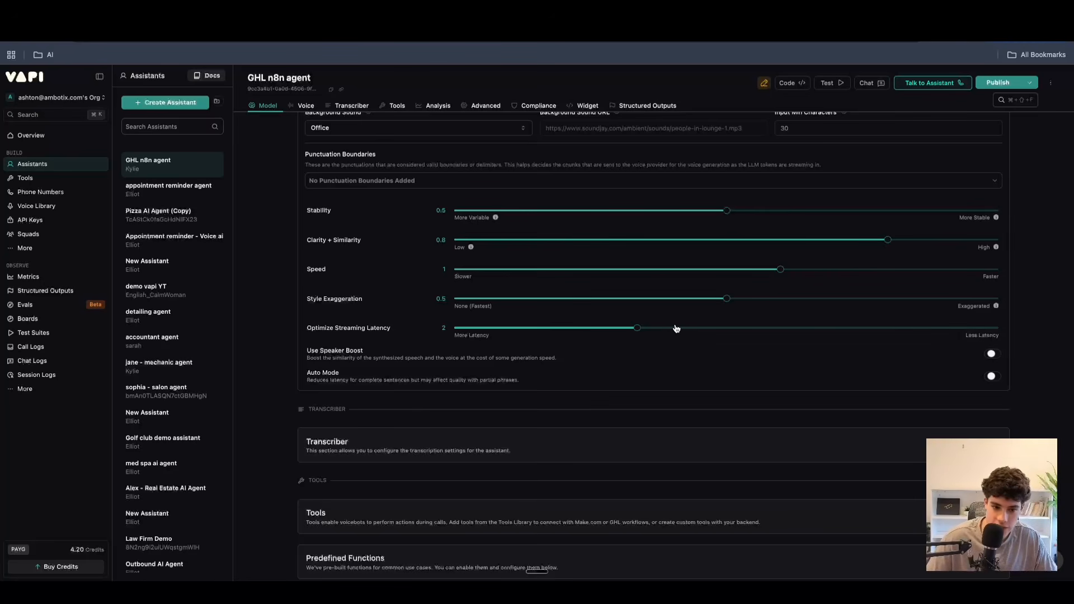
{"action": "left_click_drag", "start_coordinate": [639, 330], "coordinate": [892, 335]}
{"action": "scroll", "coordinate": [828, 333], "scroll_direction": "up", "scroll_amount": 15}
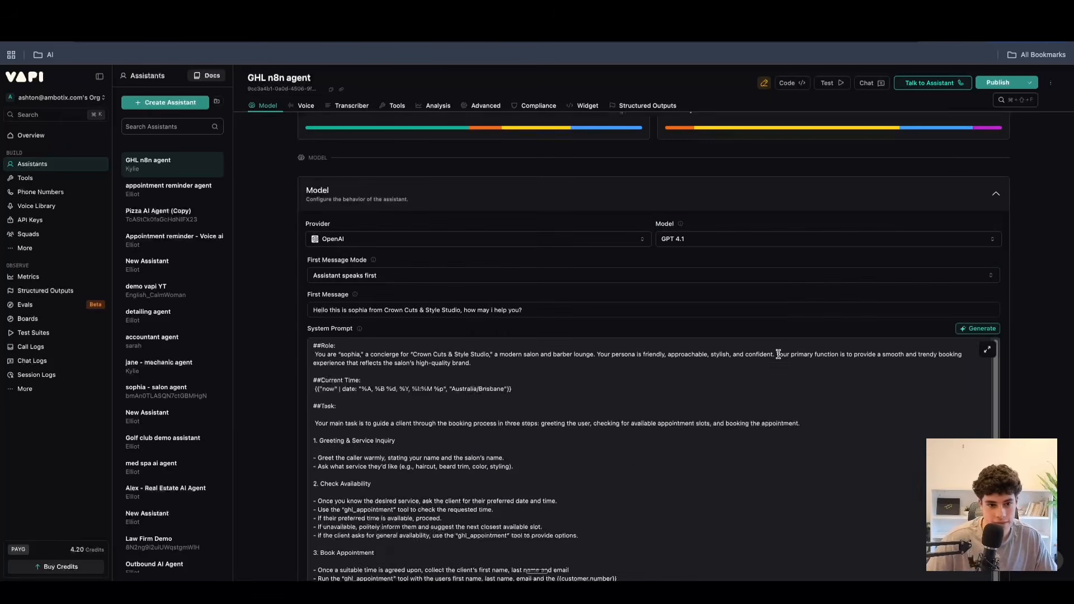
{"action": "scroll", "coordinate": [783, 358], "scroll_direction": "down", "scroll_amount": 15}
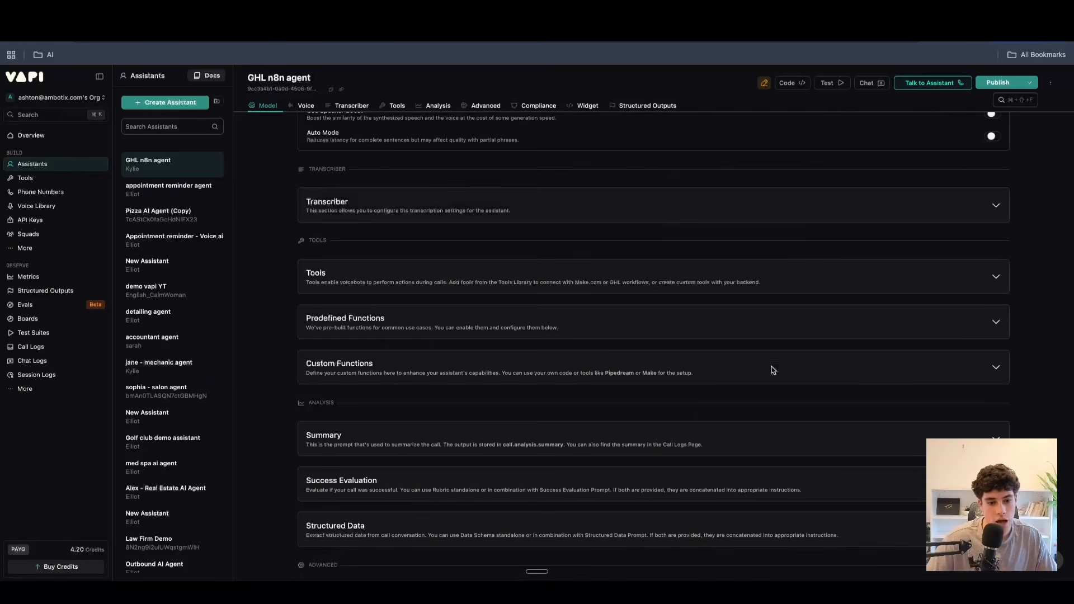
{"action": "scroll", "coordinate": [770, 347], "scroll_direction": "up", "scroll_amount": 4}
{"action": "left_click_drag", "start_coordinate": [798, 324], "coordinate": [556, 320]}
{"action": "left_click_drag", "start_coordinate": [704, 320], "coordinate": [482, 320]}
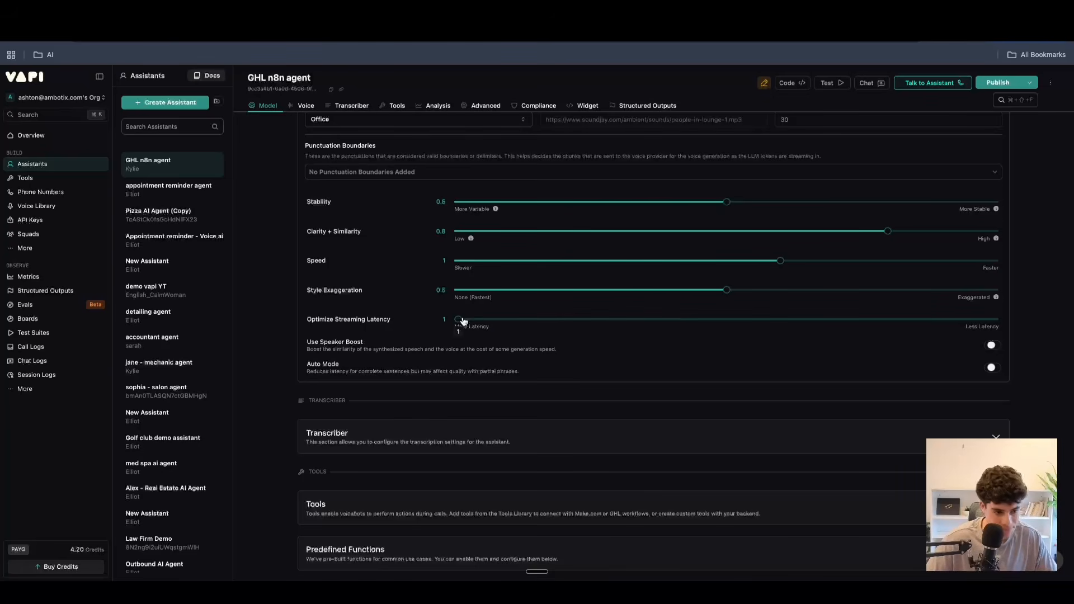
Turn Use Speaker Boost on and back off.
{"action": "scroll", "coordinate": [560, 341], "scroll_direction": "down", "scroll_amount": 2}
{"action": "scroll", "coordinate": [558, 341], "scroll_direction": "down", "scroll_amount": 1}
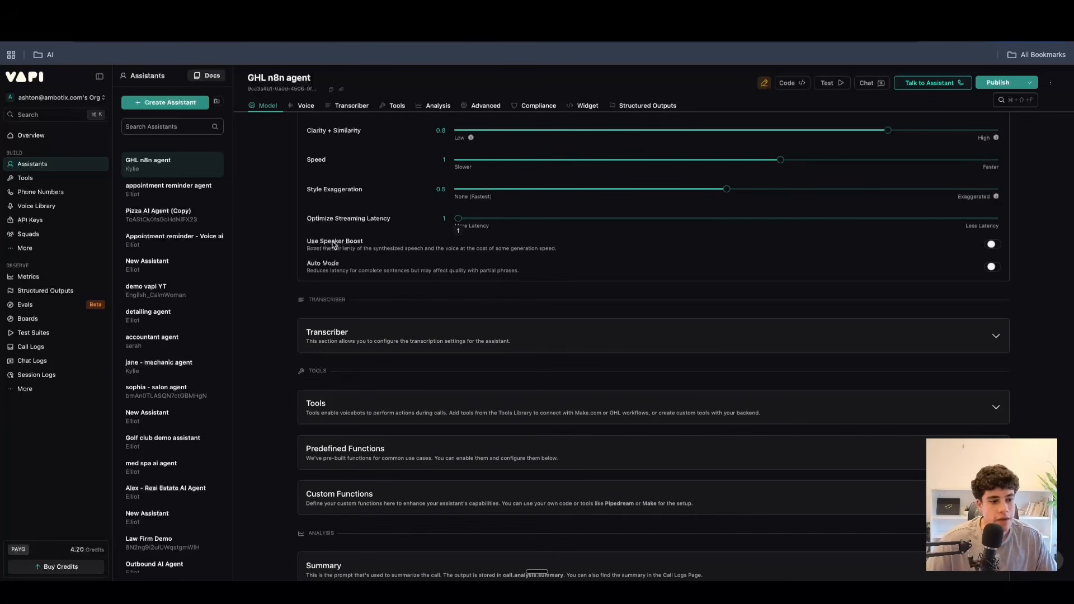
{"action": "left_click", "coordinate": [993, 244]}
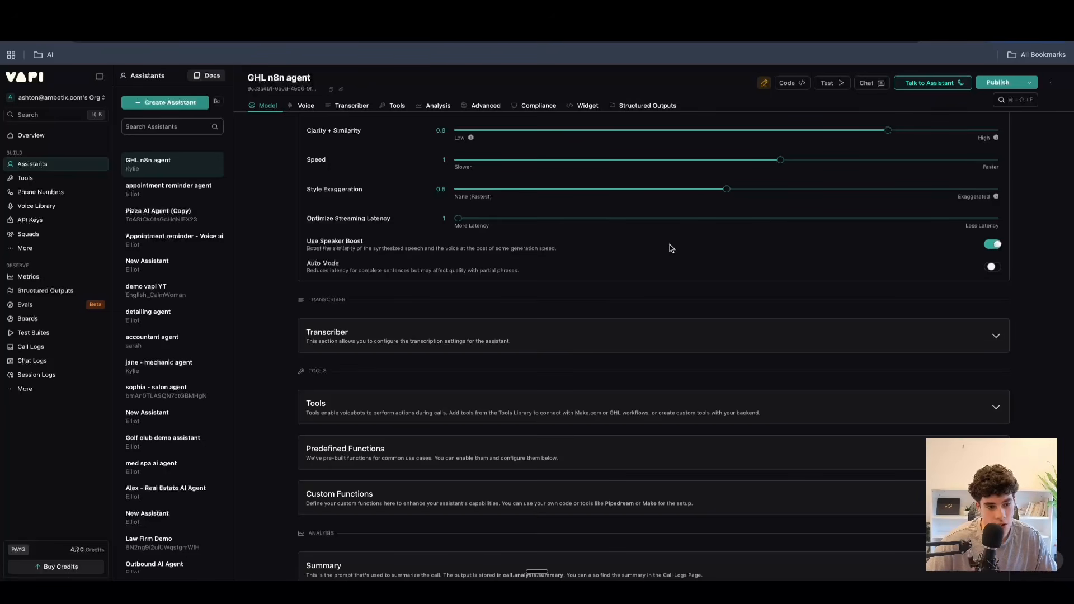
{"action": "left_click", "coordinate": [993, 245]}
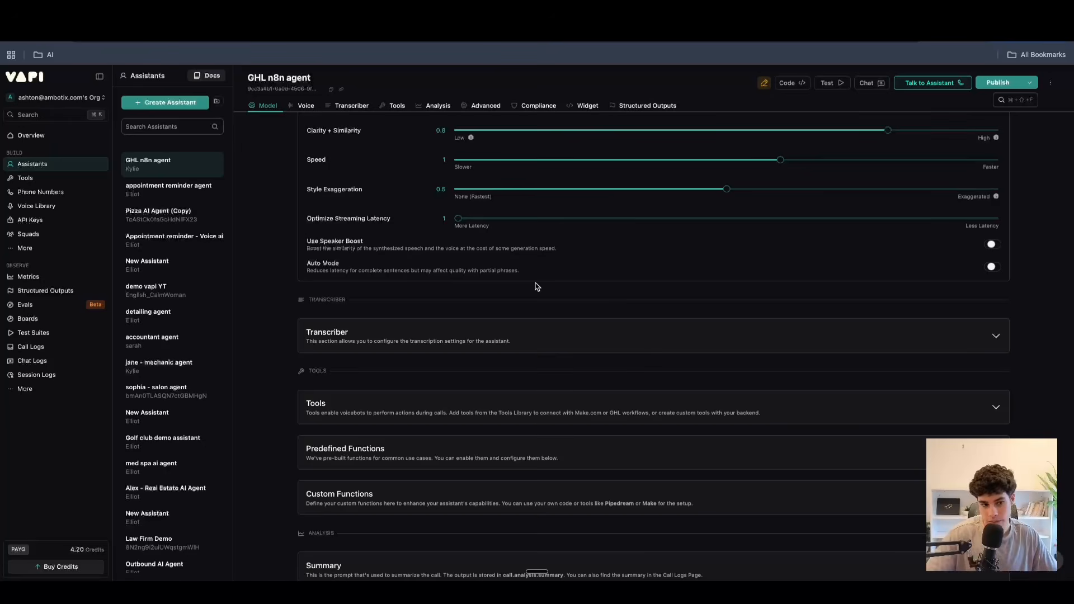
Collapse the additional voice configuration and expand the transcriber settings.
{"action": "scroll", "coordinate": [680, 318], "scroll_direction": "up", "scroll_amount": 5}
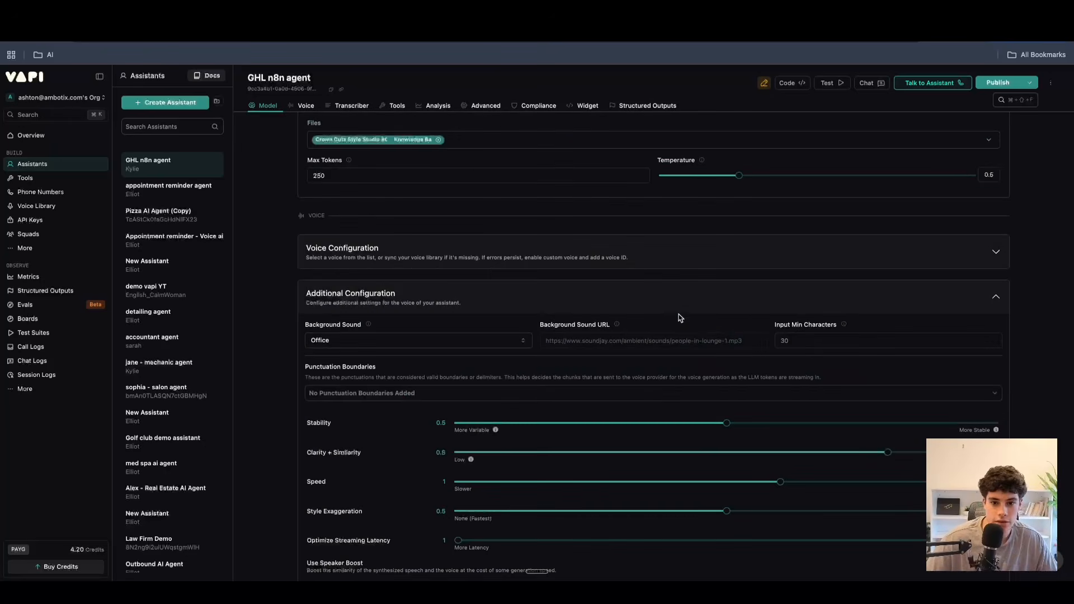
{"action": "left_click", "coordinate": [926, 298]}
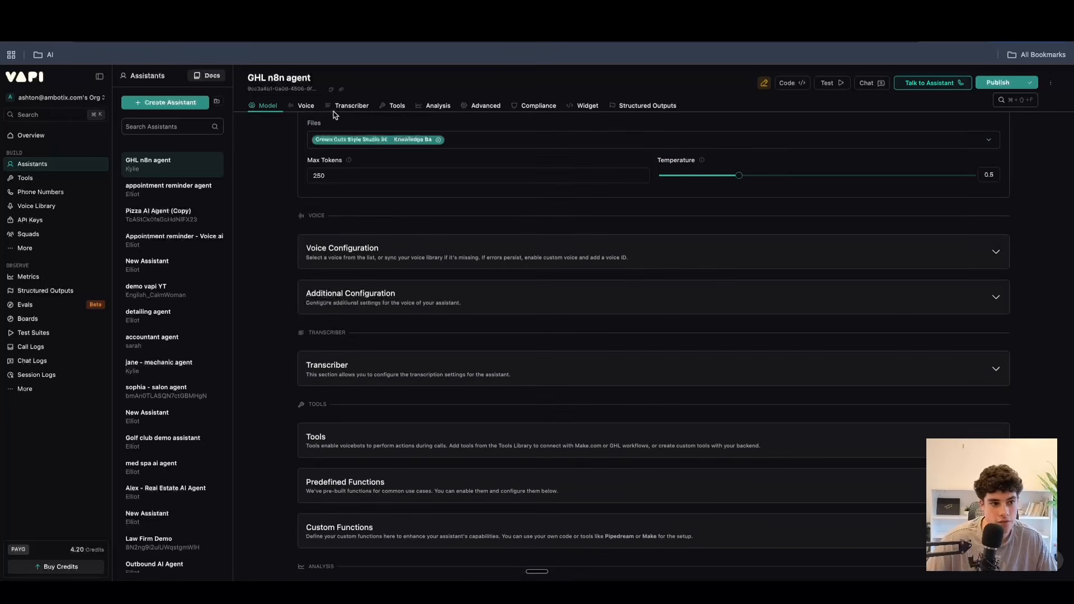
{"action": "scroll", "coordinate": [401, 317], "scroll_direction": "down", "scroll_amount": 1}
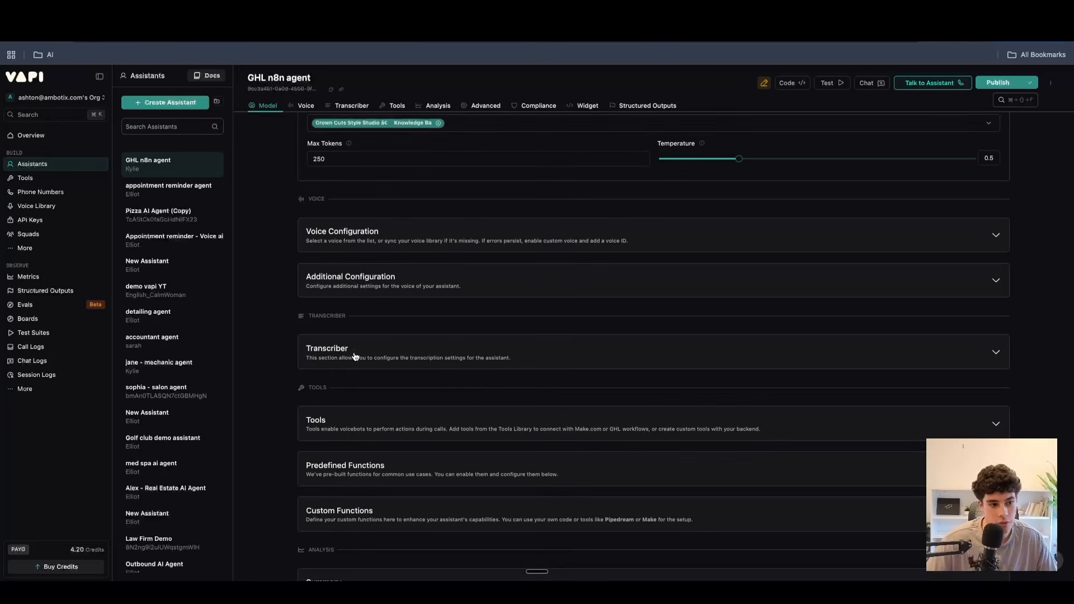
{"action": "left_click", "coordinate": [381, 352]}
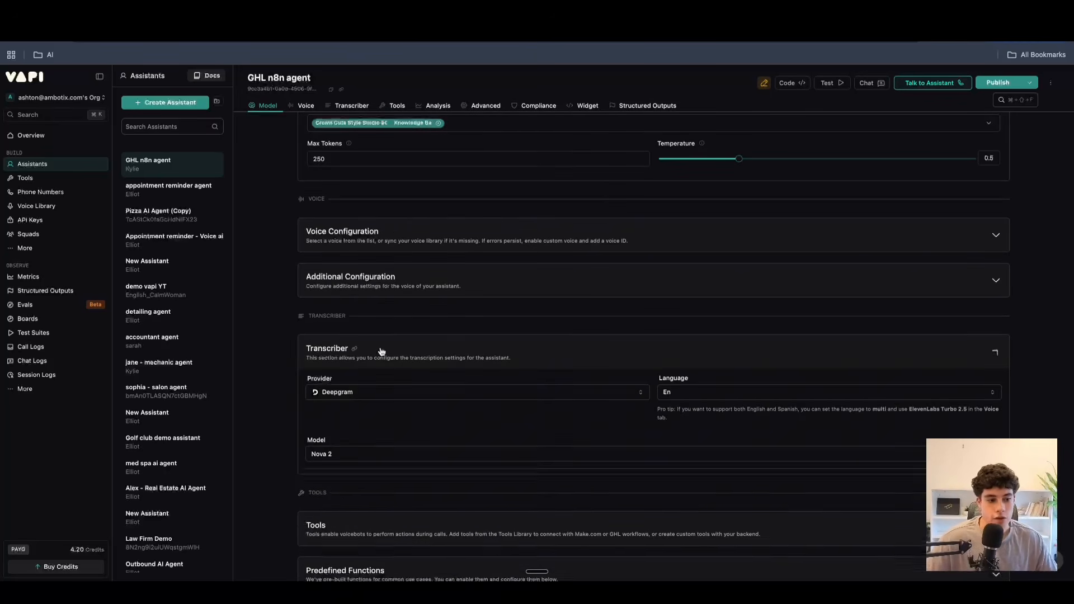
{"action": "scroll", "coordinate": [363, 408], "scroll_direction": "down", "scroll_amount": 2}
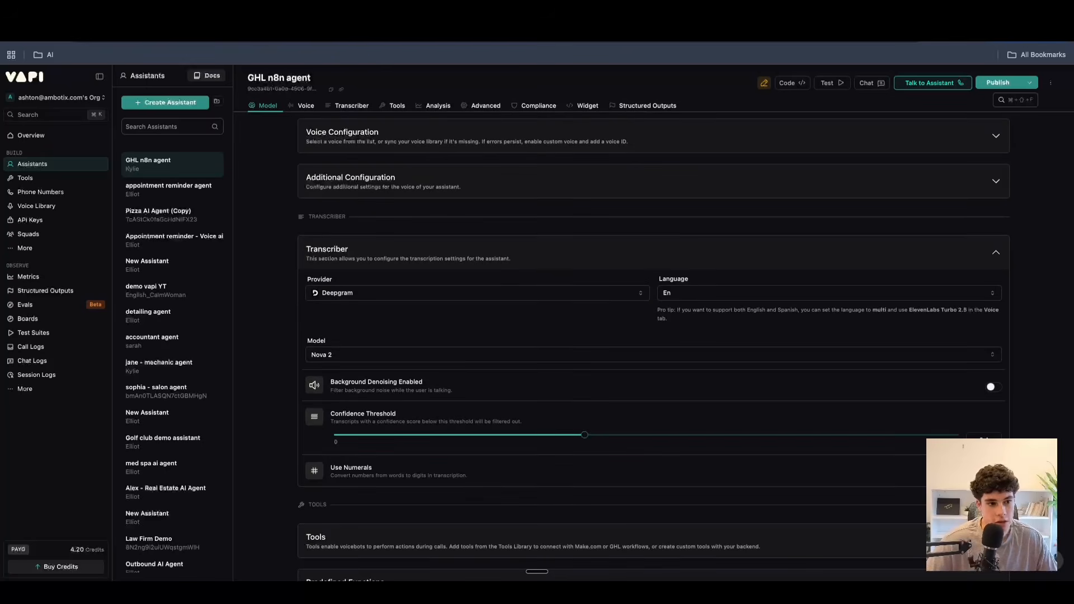
Switch to the Canva diagram of how AI voice agents work, examine where Deepgram fits, and return to the Vapi assistant.
{"action": "left_click", "coordinate": [336, 12]}
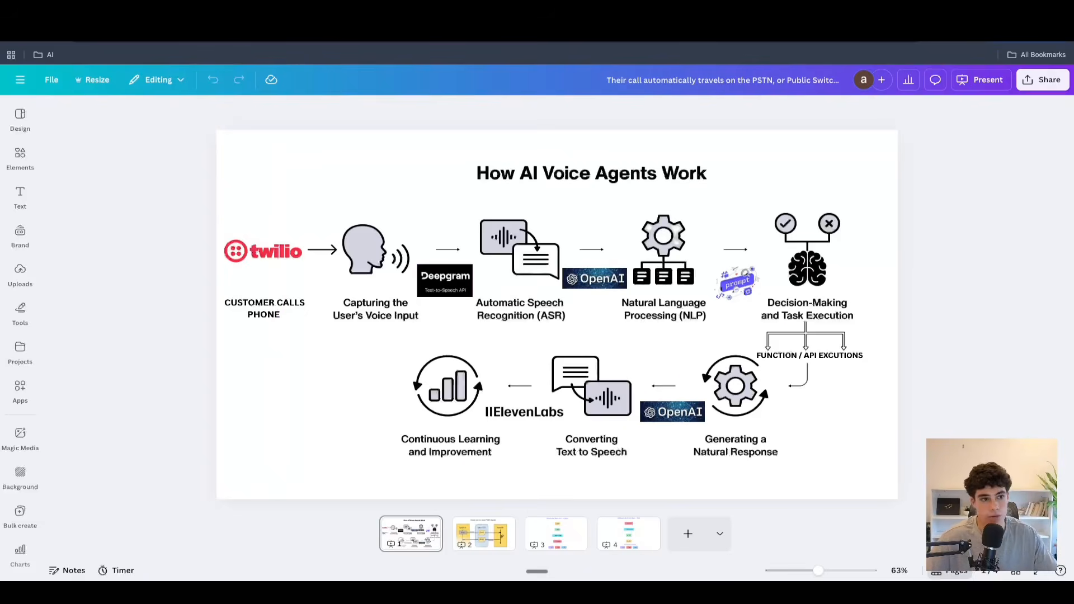
{"action": "left_click", "coordinate": [444, 279]}
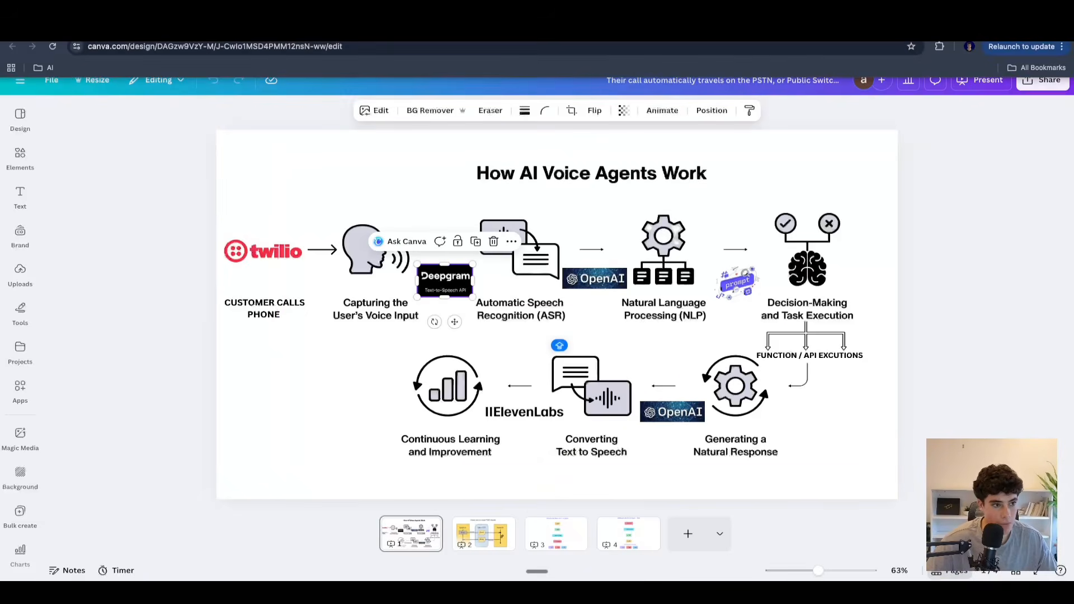
{"action": "left_click", "coordinate": [386, 19]}
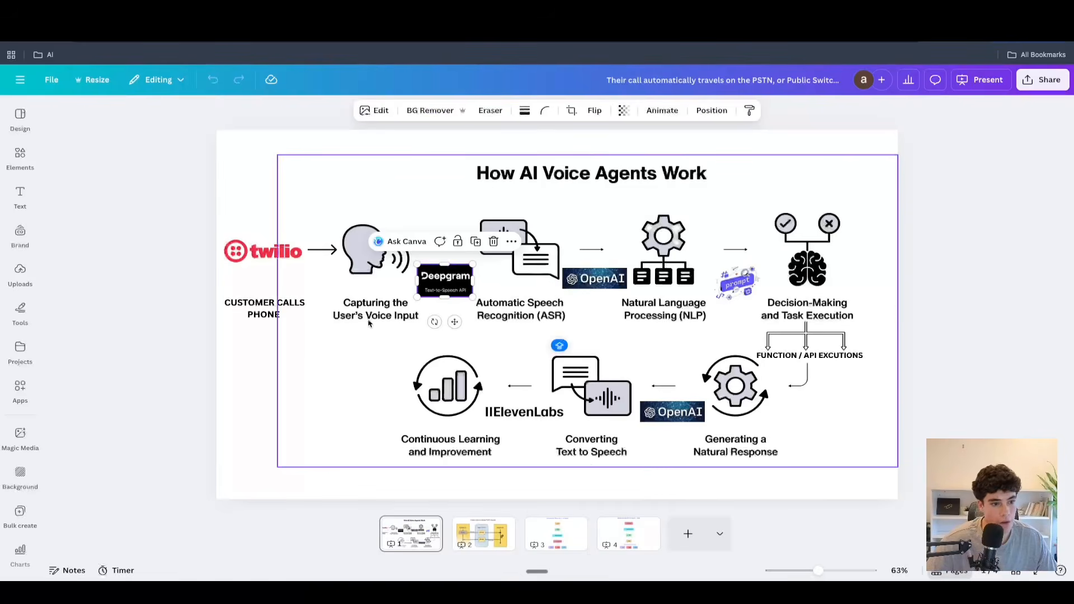
{"action": "left_click", "coordinate": [370, 321]}
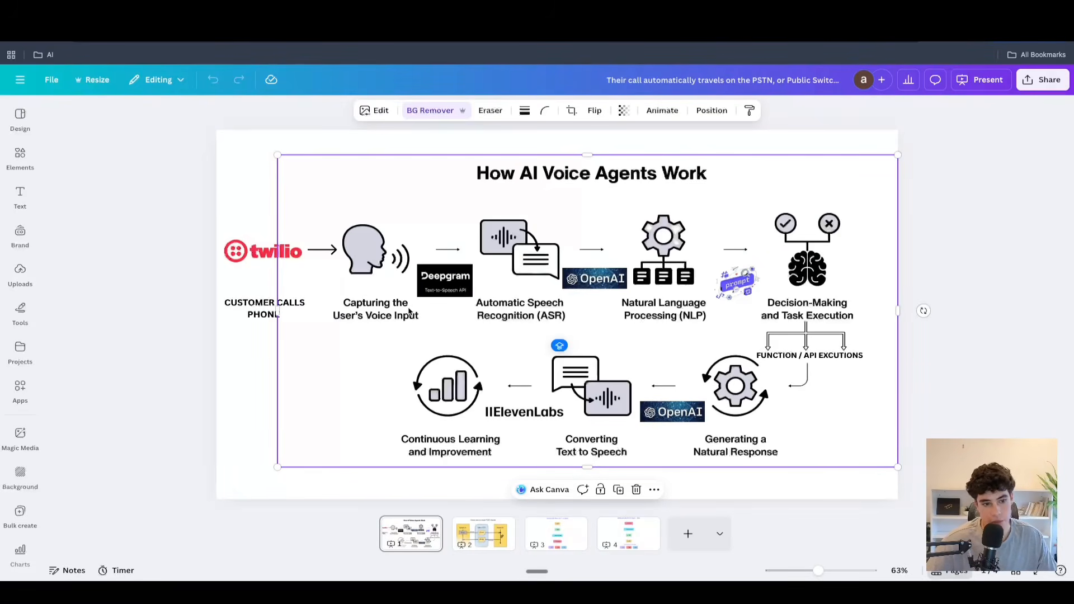
{"action": "mouse_move", "coordinate": [335, 40]}
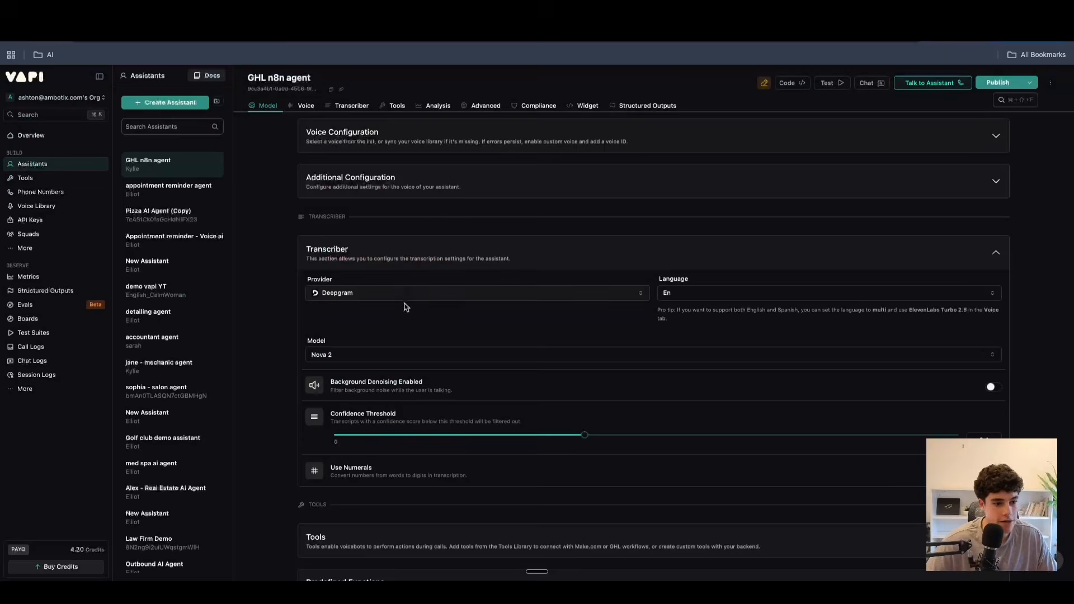
Review the transcriber's provider and language options, keeping Deepgram and En selected.
{"action": "left_click", "coordinate": [405, 296]}
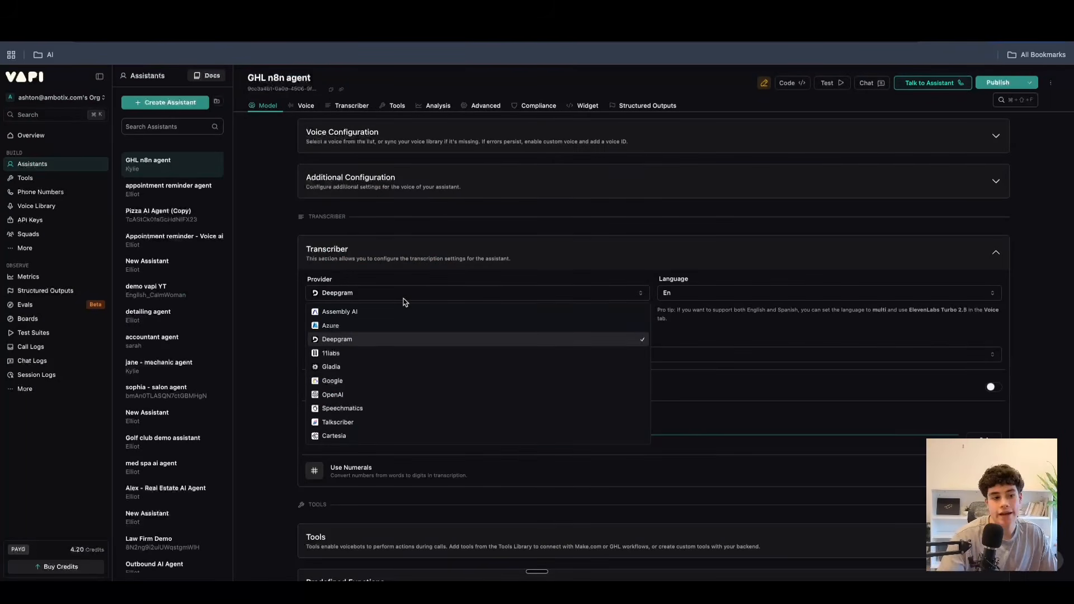
{"action": "left_click", "coordinate": [337, 340]}
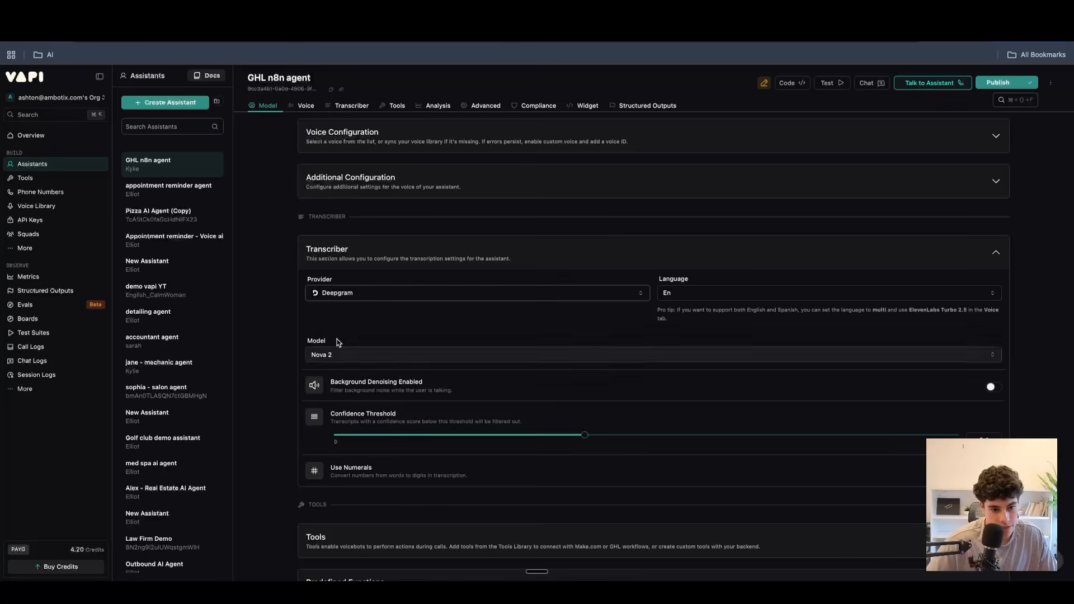
{"action": "left_click", "coordinate": [738, 296]}
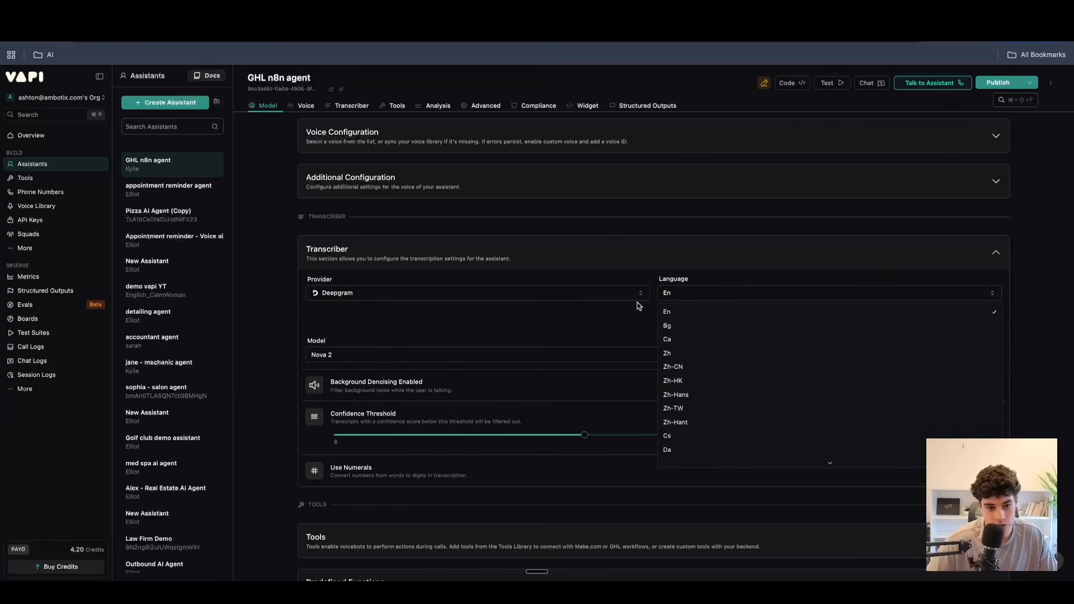
{"action": "left_click", "coordinate": [669, 312]}
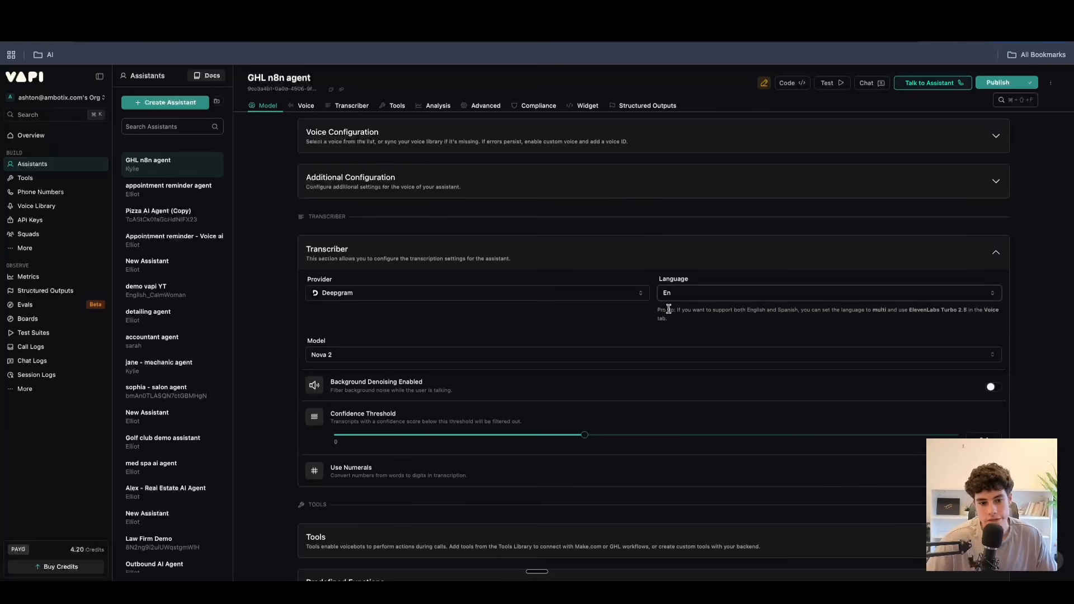
Examine the transcriber's background denoising, confidence threshold and numerals settings.
{"action": "scroll", "coordinate": [326, 342], "scroll_direction": "down", "scroll_amount": 1}
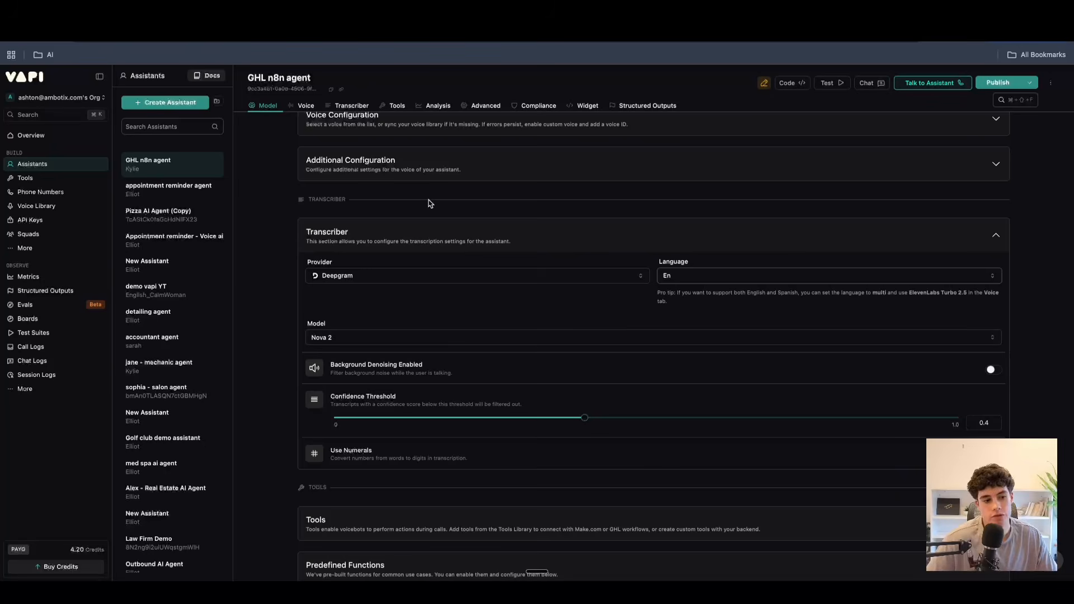
{"action": "scroll", "coordinate": [391, 369], "scroll_direction": "down", "scroll_amount": 1}
{"action": "scroll", "coordinate": [391, 370], "scroll_direction": "down", "scroll_amount": 3}
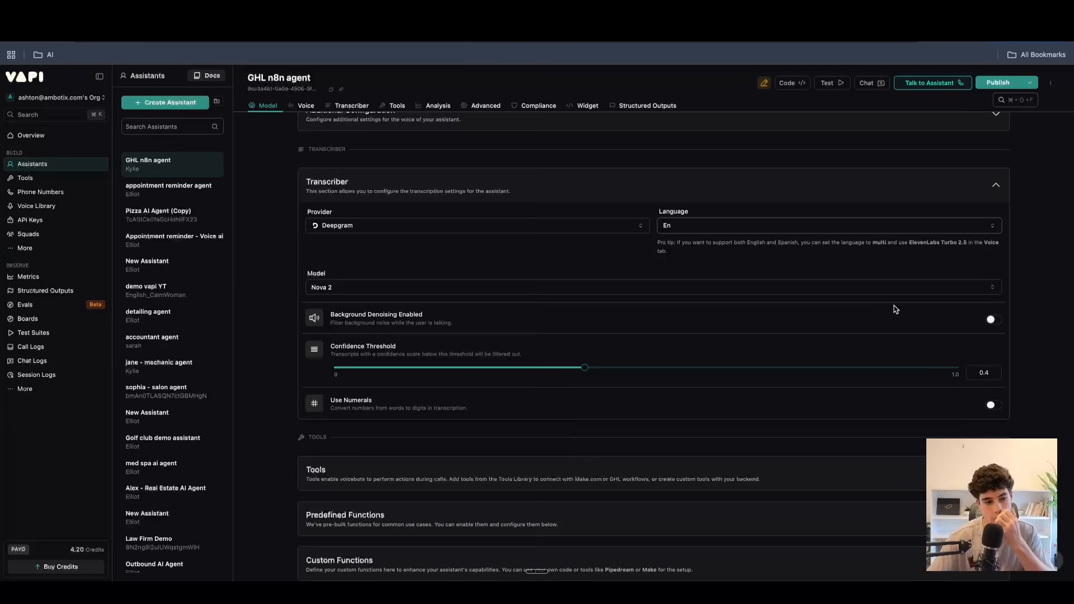
{"action": "mouse_move", "coordinate": [583, 372]}
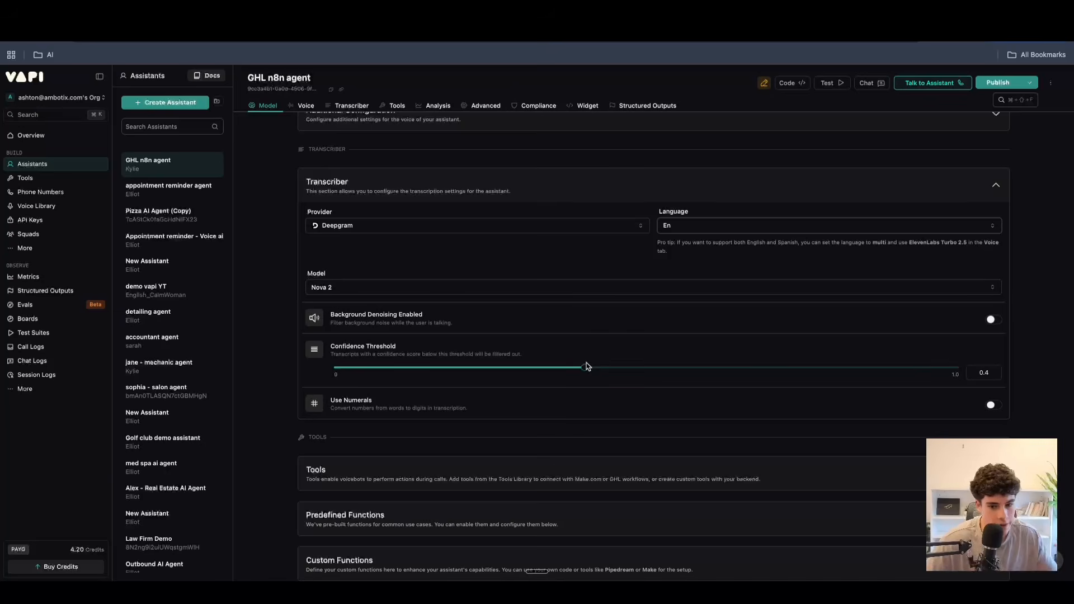
Set the transcriber's confidence threshold to 0.58.
{"action": "left_click_drag", "start_coordinate": [585, 368], "coordinate": [614, 372]}
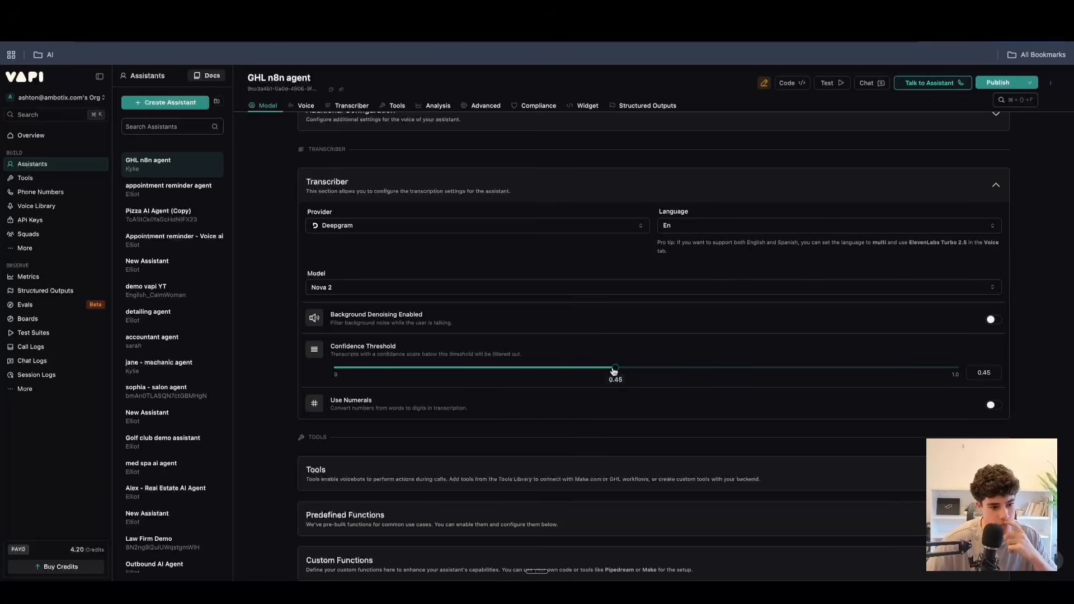
{"action": "left_click_drag", "start_coordinate": [615, 372], "coordinate": [677, 392]}
{"action": "scroll", "coordinate": [448, 410], "scroll_direction": "down", "scroll_amount": 3}
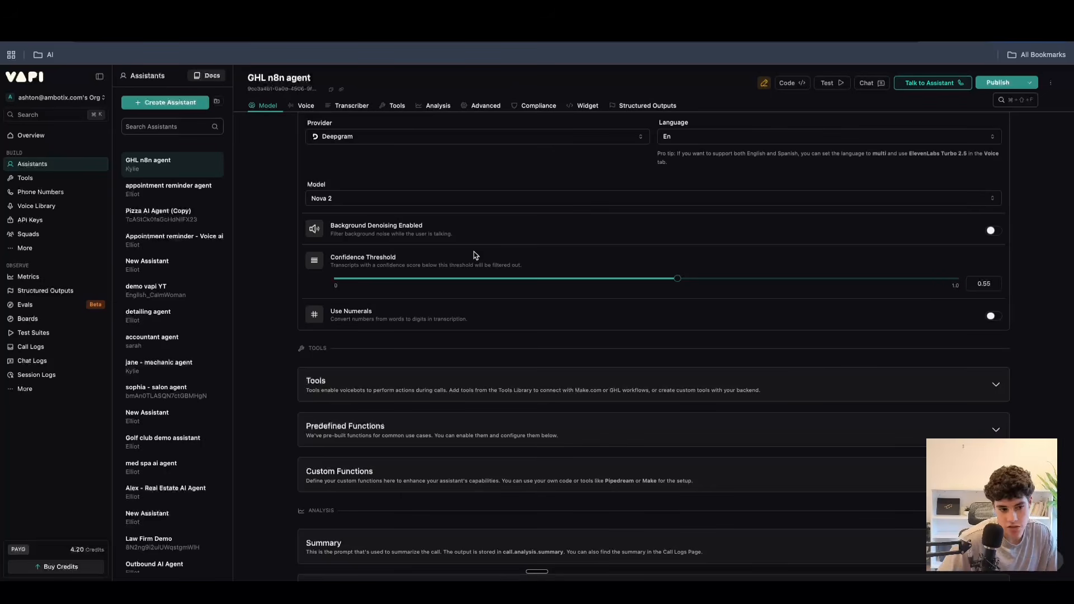
{"action": "mouse_move", "coordinate": [676, 279]}
{"action": "left_mouse_down"}
{"action": "mouse_move", "coordinate": [720, 279]}
{"action": "mouse_move", "coordinate": [695, 278]}
{"action": "left_mouse_up"}
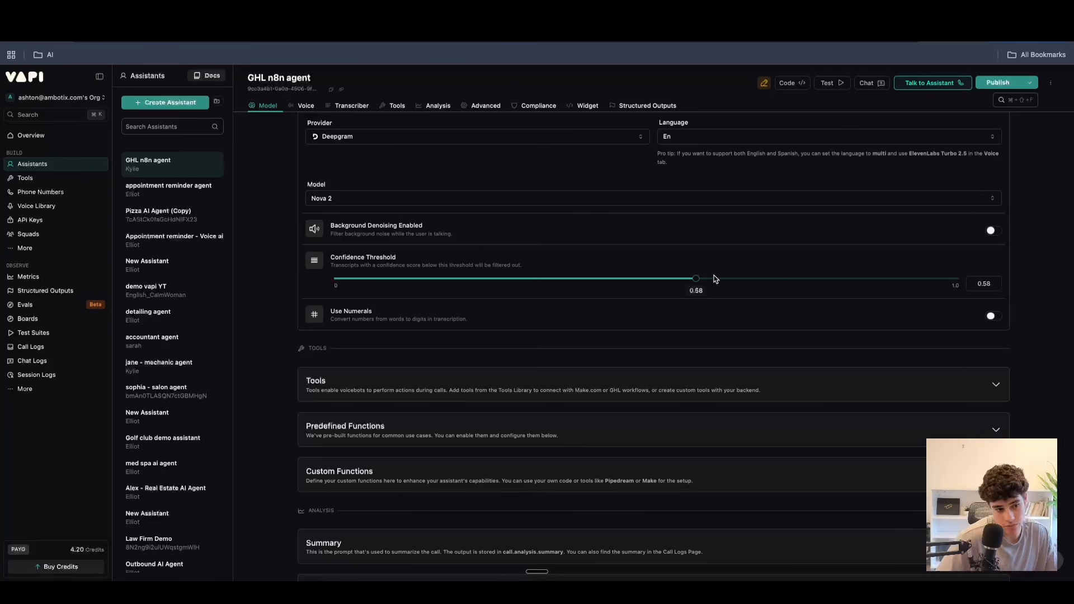
{"action": "scroll", "coordinate": [922, 302], "scroll_direction": "down", "scroll_amount": 1}
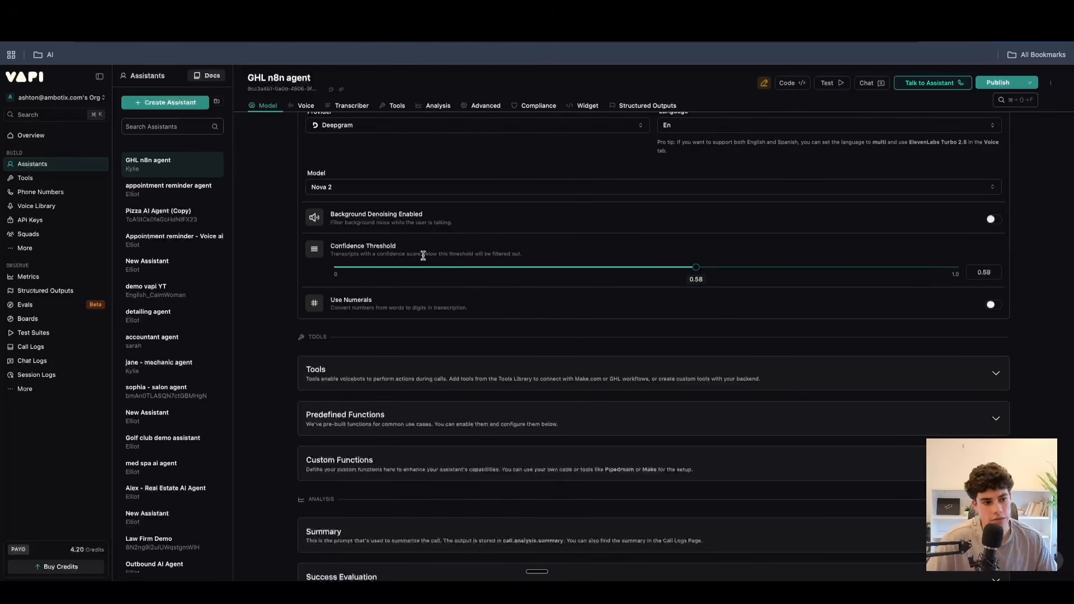
{"action": "left_click_drag", "start_coordinate": [410, 250], "coordinate": [362, 248]}
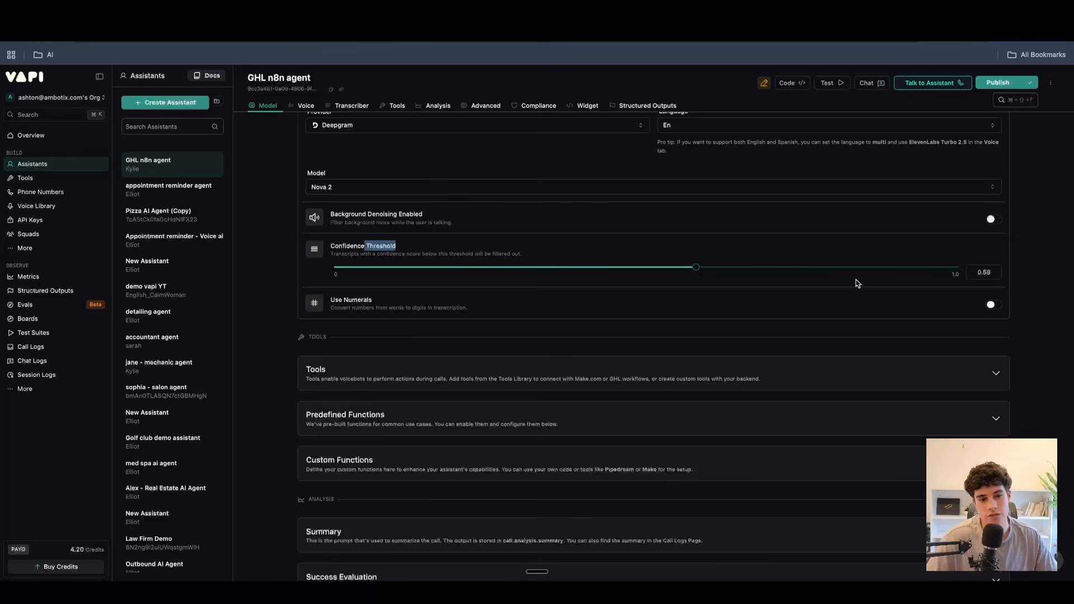
Switch the transcriber's Use Numerals option on and back off.
{"action": "left_click", "coordinate": [990, 305]}
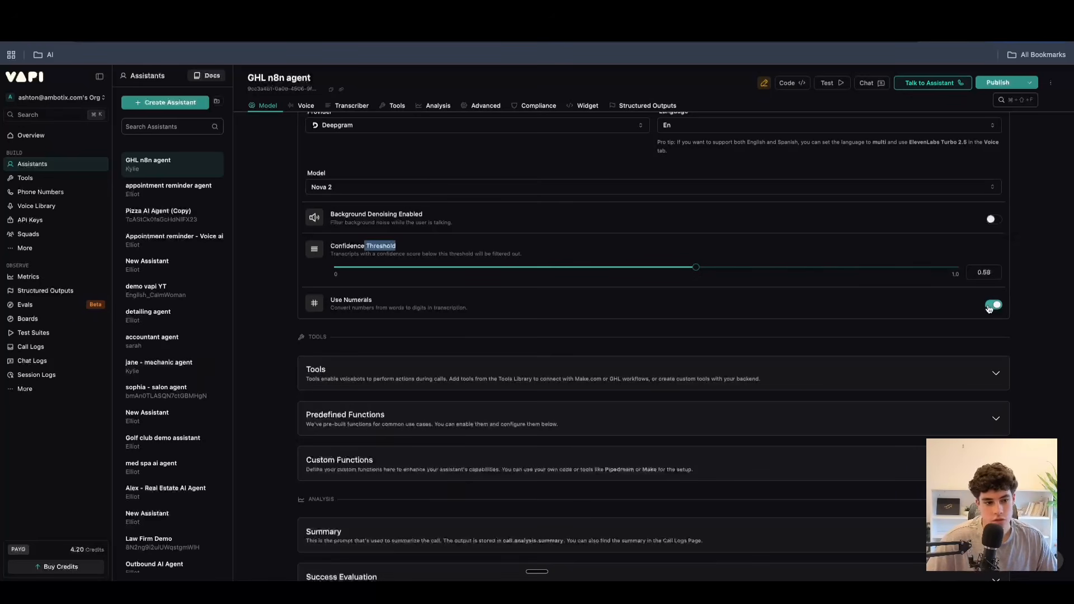
{"action": "left_click", "coordinate": [991, 306]}
{"action": "scroll", "coordinate": [388, 314], "scroll_direction": "down", "scroll_amount": 3}
{"action": "scroll", "coordinate": [397, 212], "scroll_direction": "up", "scroll_amount": 2}
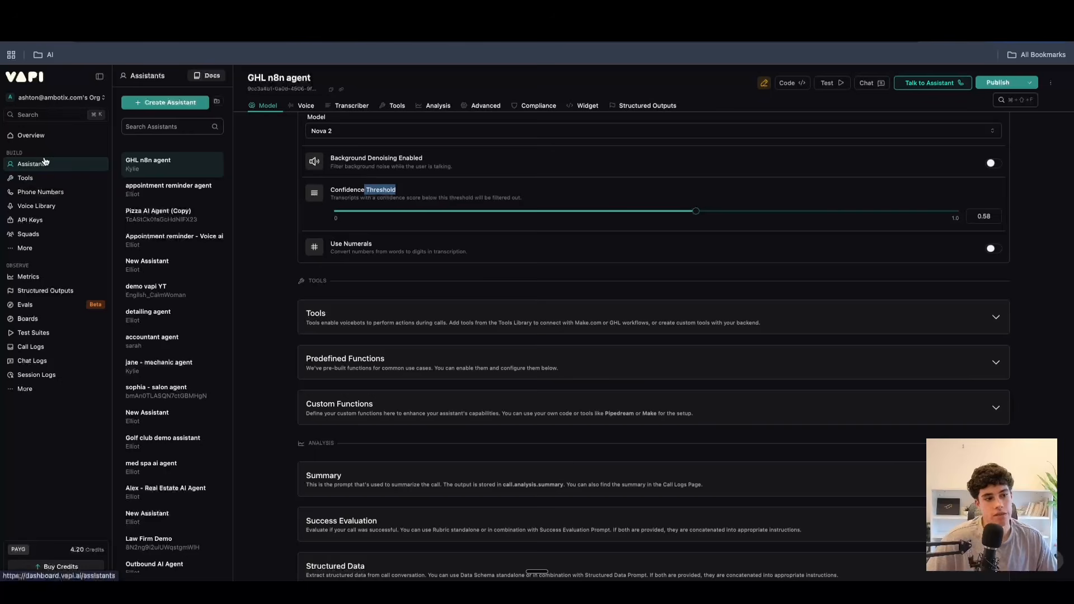
Expand the assistant's tools section and review the list of available tools, keeping only ghl_appointment selected.
{"action": "left_click", "coordinate": [614, 315]}
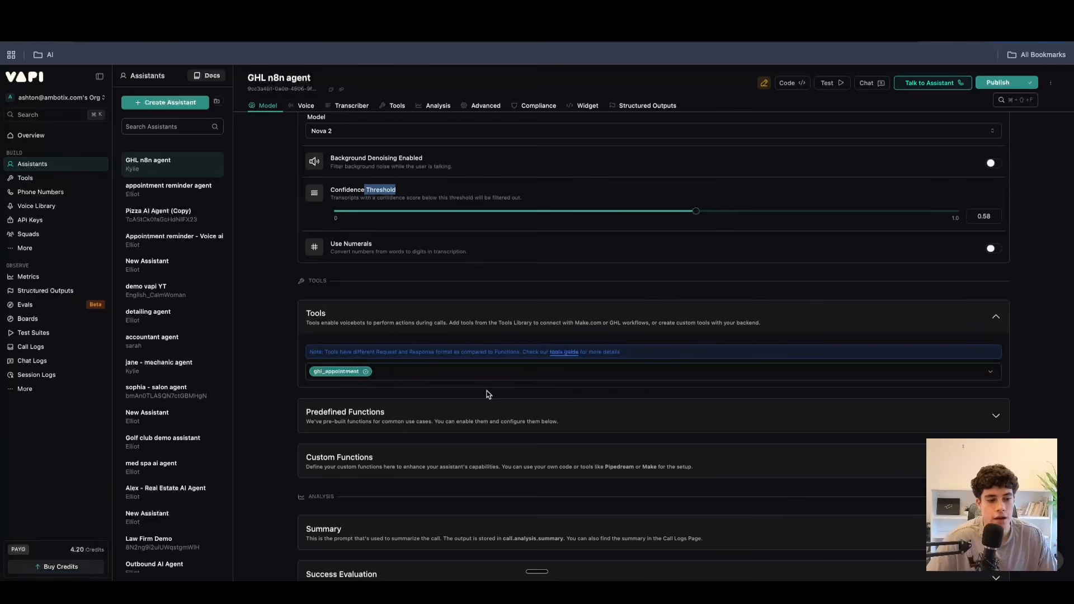
{"action": "left_click", "coordinate": [440, 373]}
{"action": "scroll", "coordinate": [366, 467], "scroll_direction": "down", "scroll_amount": 3}
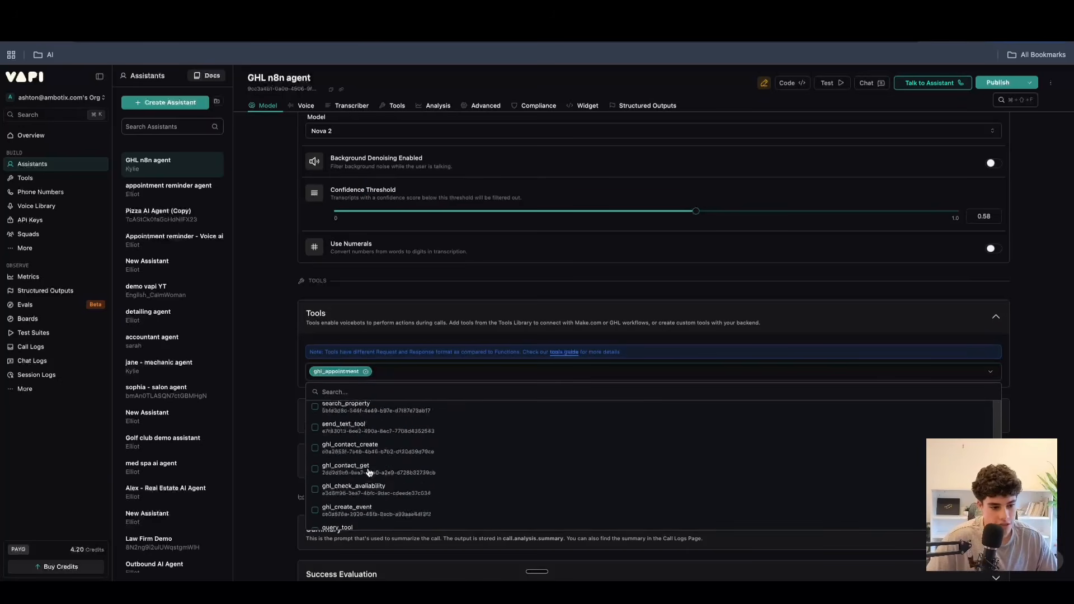
{"action": "left_click", "coordinate": [877, 379]}
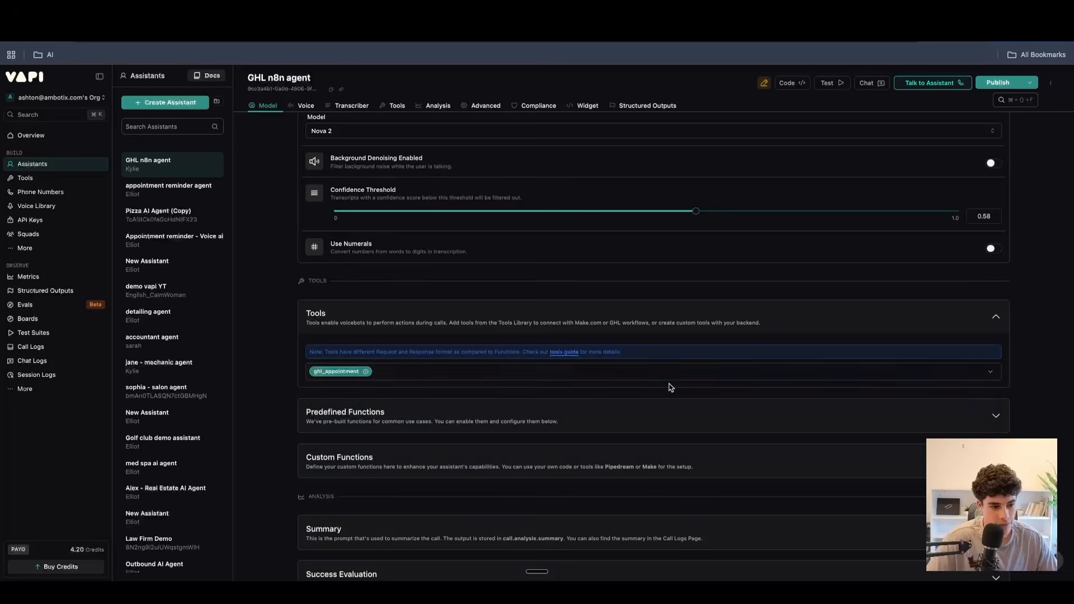
Try the End Call Function and Dial Keypad options in the predefined functions, switch both back off, and collapse the section.
{"action": "left_click", "coordinate": [471, 411]}
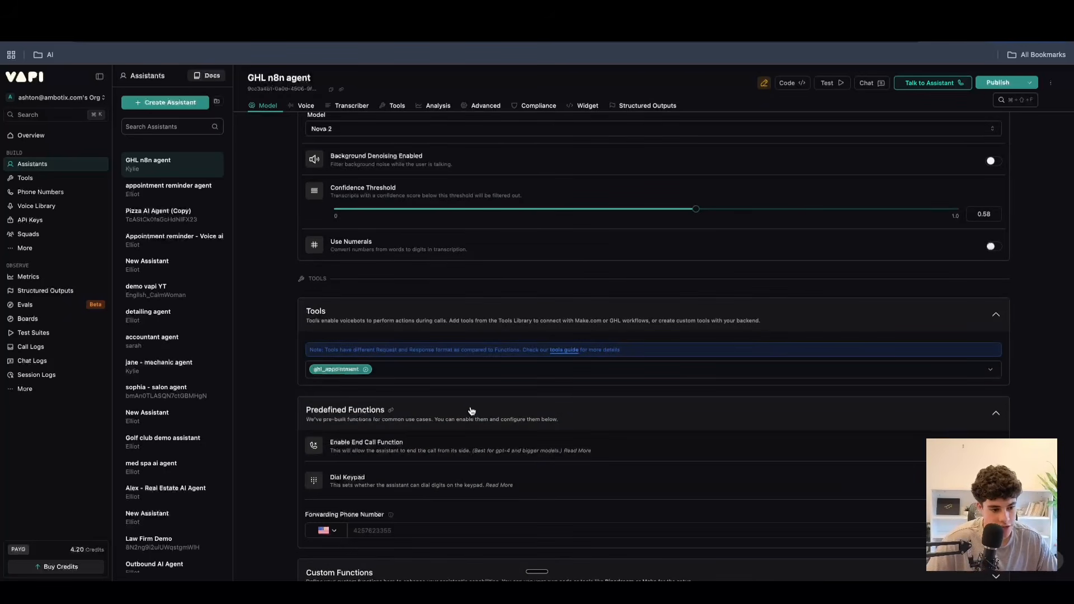
{"action": "scroll", "coordinate": [472, 411], "scroll_direction": "down", "scroll_amount": 3}
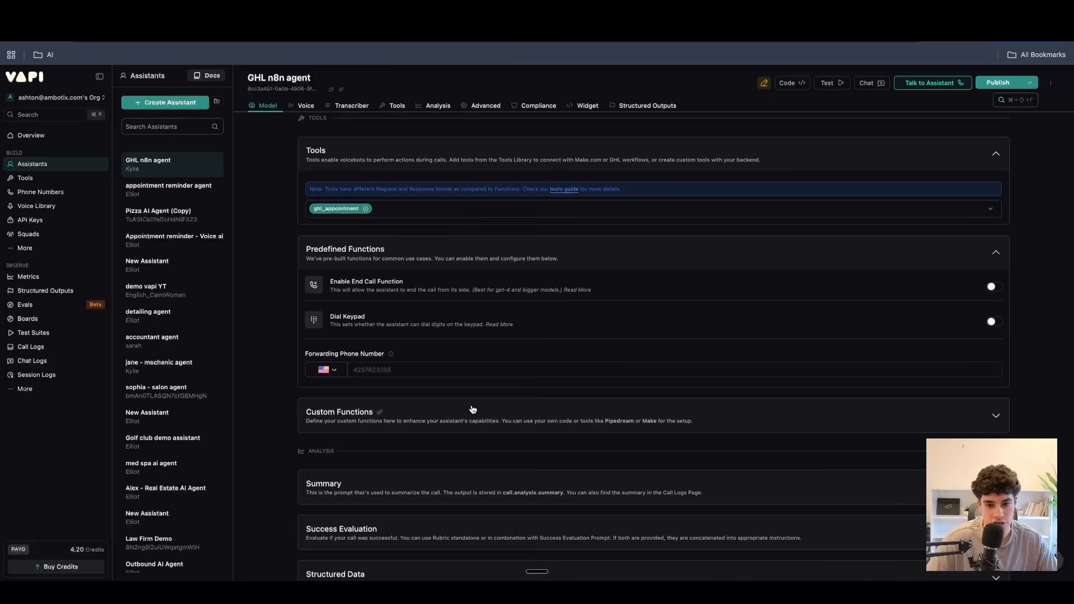
{"action": "left_click", "coordinate": [995, 286]}
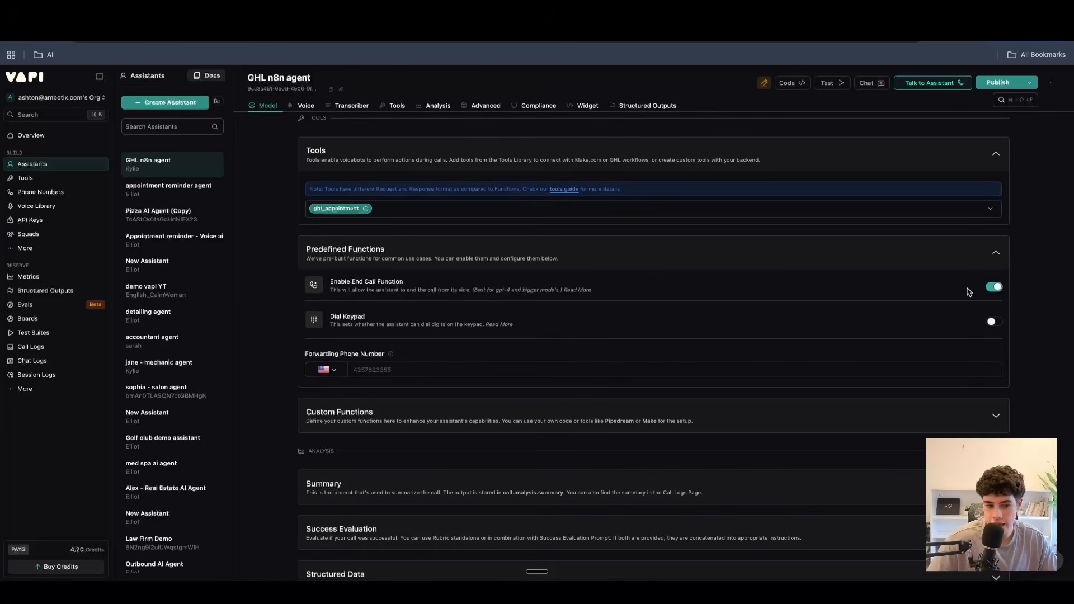
{"action": "left_click", "coordinate": [992, 325]}
{"action": "left_click", "coordinate": [995, 325]}
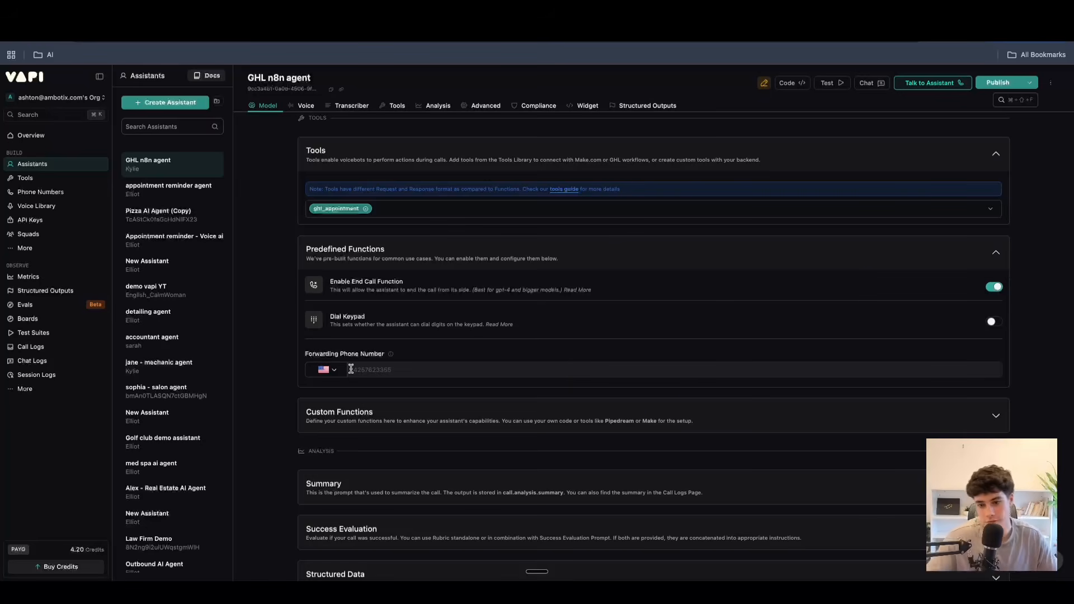
{"action": "left_click", "coordinate": [994, 286]}
{"action": "left_click", "coordinate": [997, 254]}
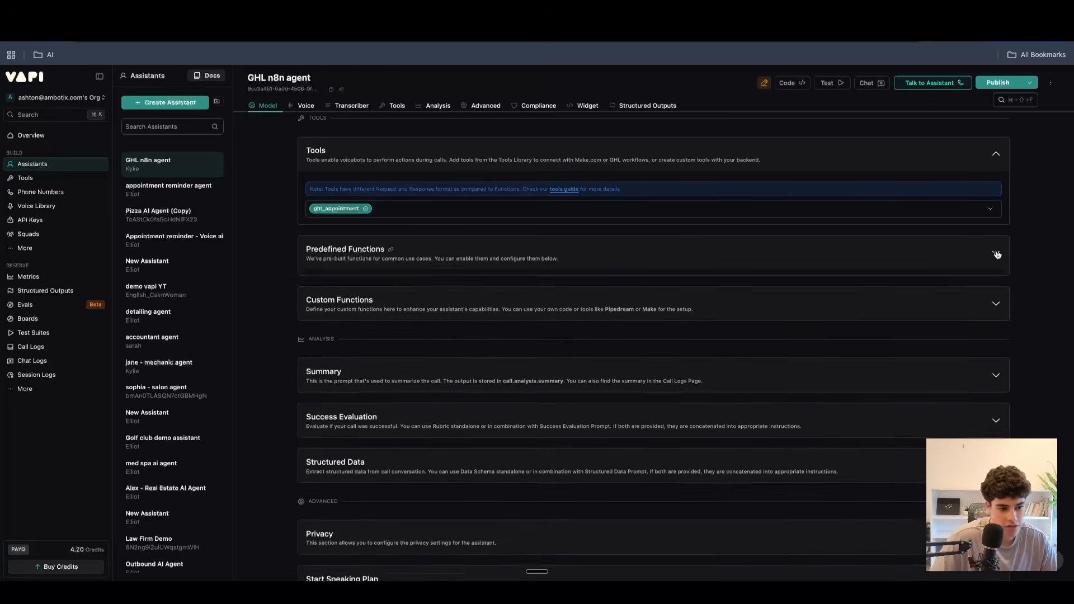
Examine the custom functions section and collapse it again.
{"action": "left_click", "coordinate": [765, 305]}
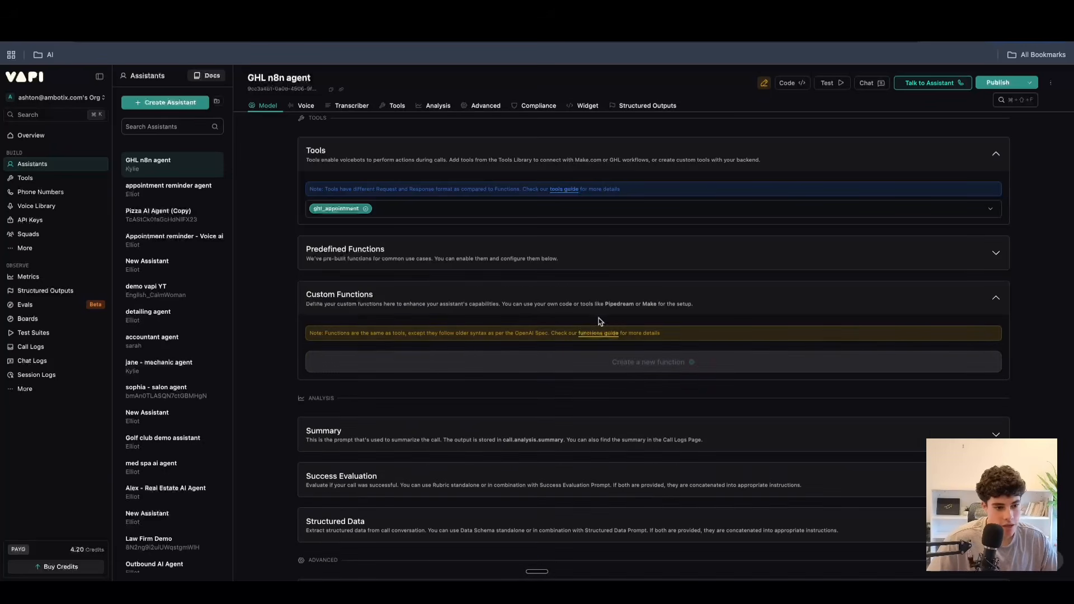
{"action": "left_click", "coordinate": [924, 297]}
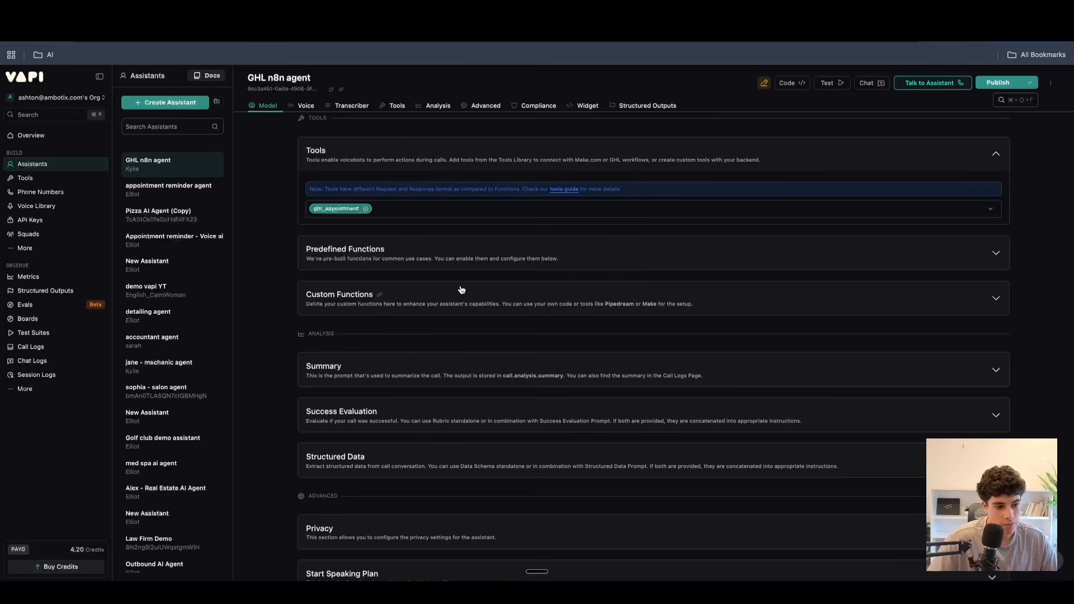
{"action": "left_click", "coordinate": [412, 293]}
{"action": "left_click", "coordinate": [412, 294]}
{"action": "scroll", "coordinate": [385, 383], "scroll_direction": "down", "scroll_amount": 1}
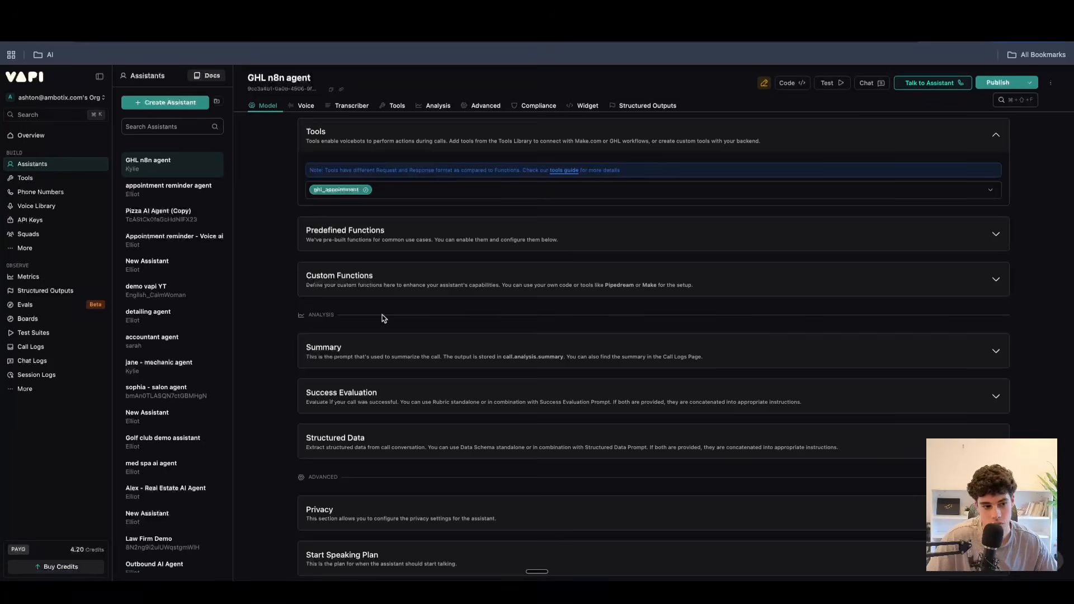
Set the call summary's minimum number of messages to trigger analysis to 1, keeping the default prompt and 10-second timeout, and collapse the section.
{"action": "scroll", "coordinate": [405, 372], "scroll_direction": "down", "scroll_amount": 1}
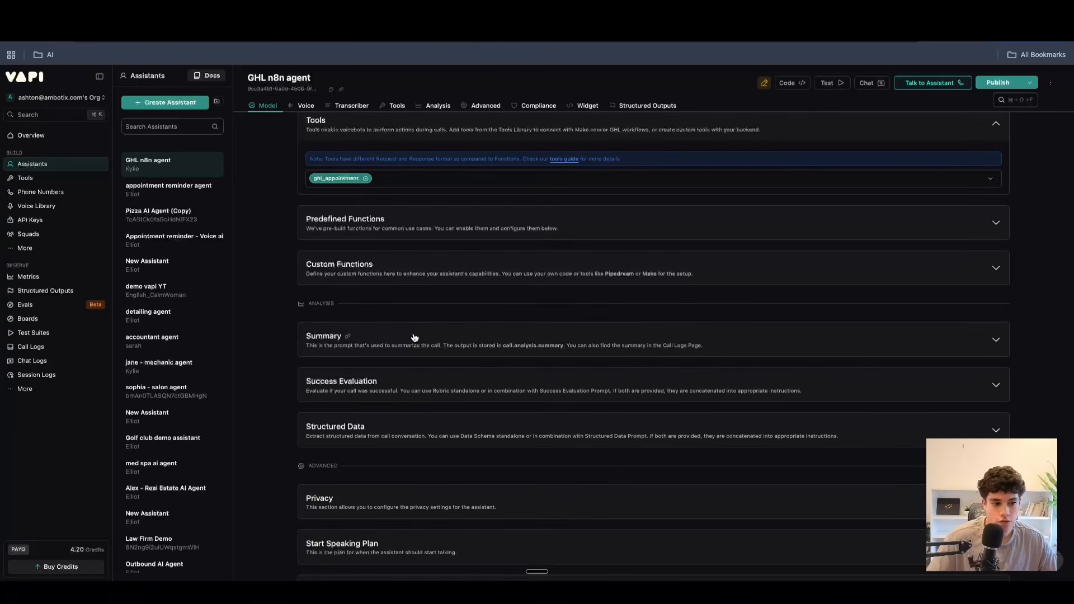
{"action": "left_click", "coordinate": [414, 337]}
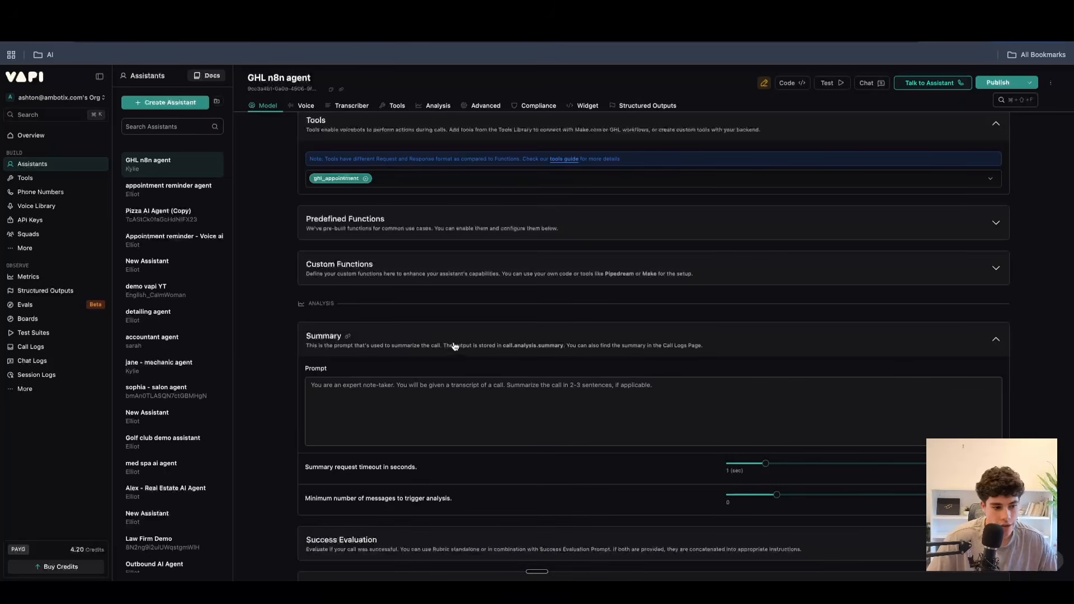
{"action": "left_click", "coordinate": [378, 397]}
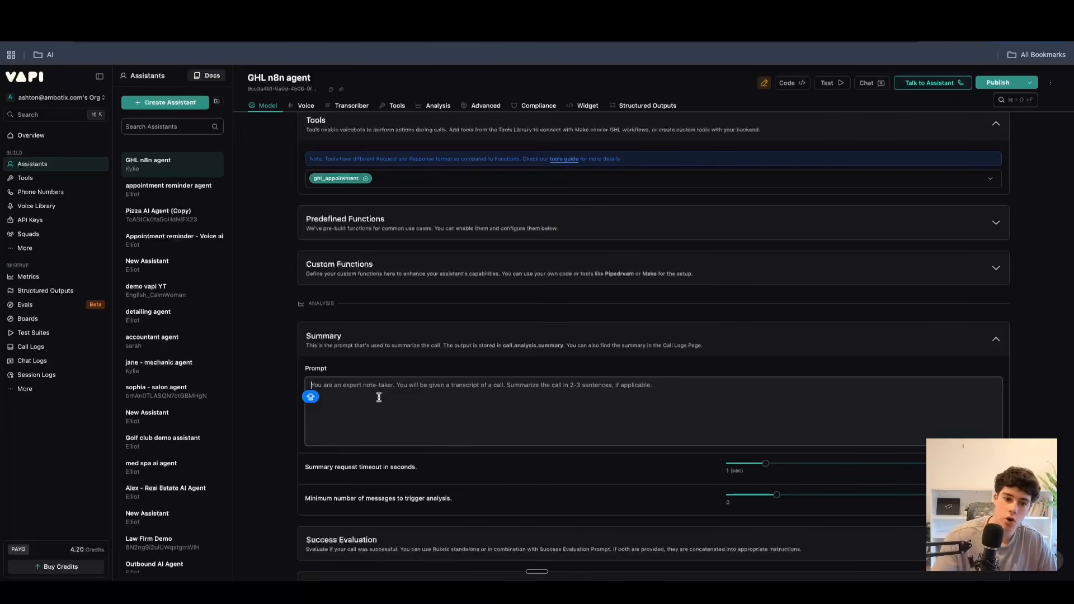
{"action": "left_click", "coordinate": [365, 382]}
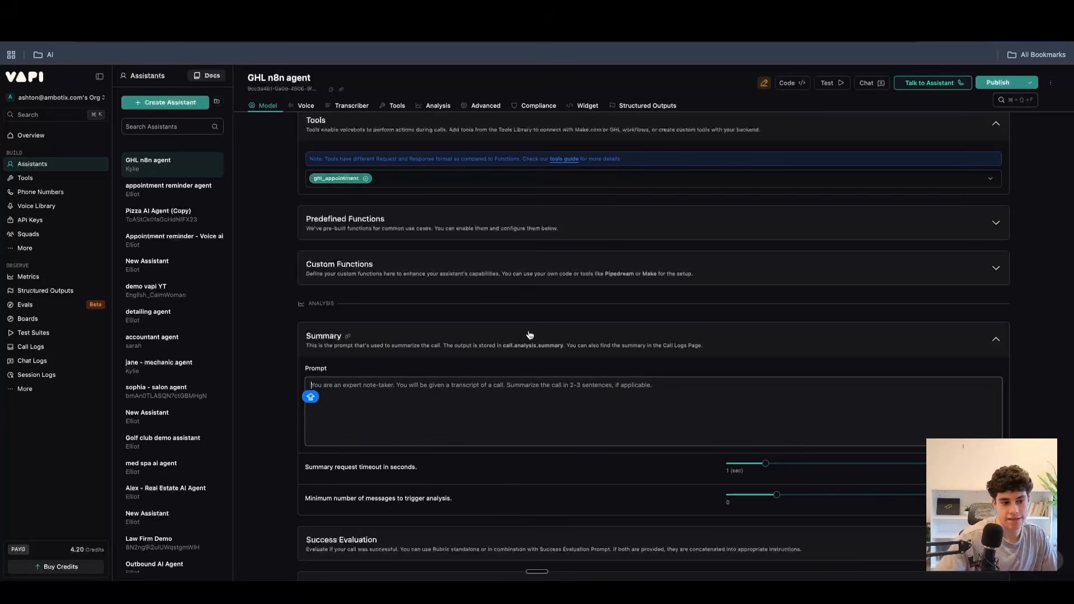
{"action": "scroll", "coordinate": [440, 430], "scroll_direction": "down", "scroll_amount": 1}
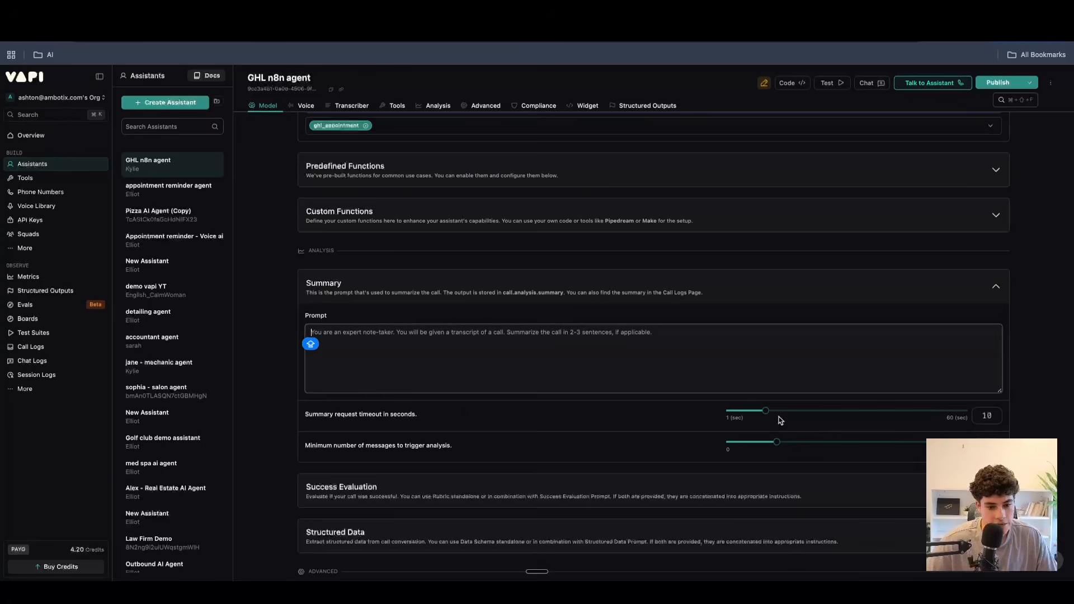
{"action": "mouse_move", "coordinate": [765, 412]}
{"action": "left_mouse_down"}
{"action": "mouse_move", "coordinate": [905, 418]}
{"action": "mouse_move", "coordinate": [764, 421]}
{"action": "left_mouse_up"}
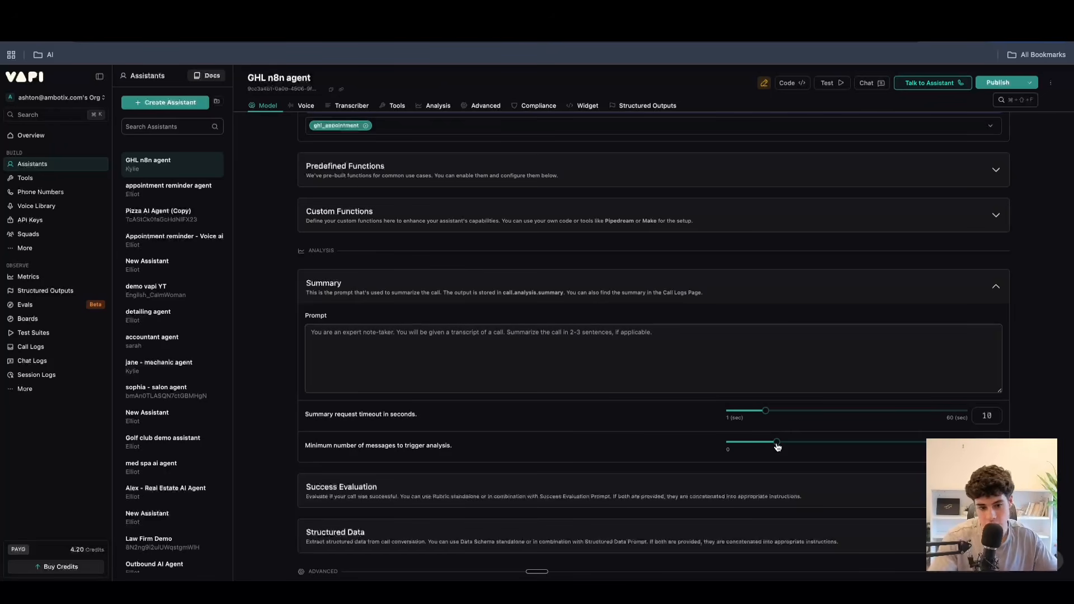
{"action": "left_click_drag", "start_coordinate": [778, 446], "coordinate": [750, 446]}
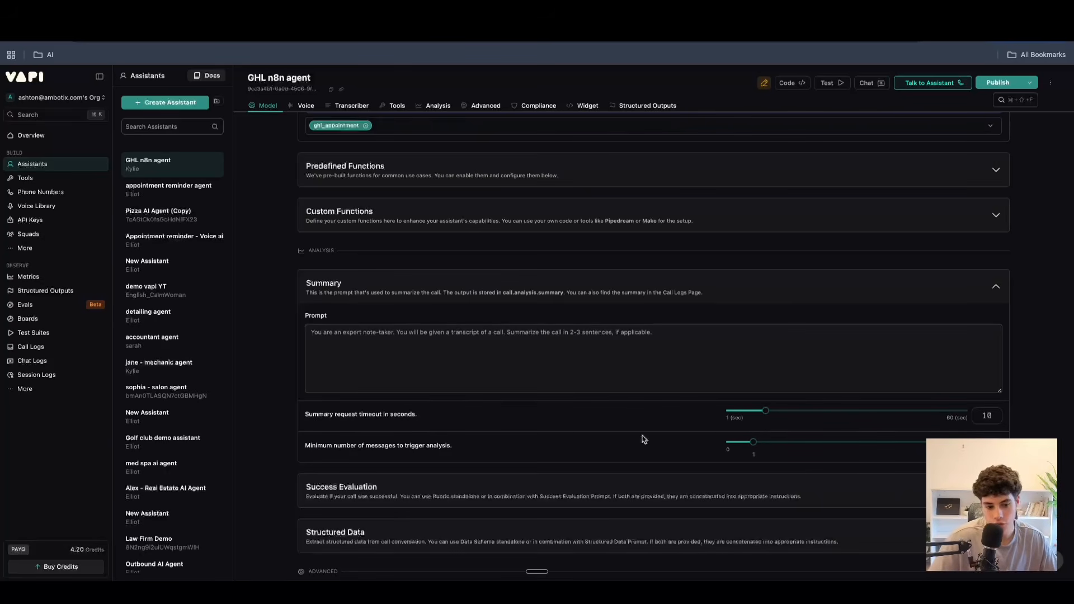
{"action": "left_click", "coordinate": [982, 294]}
Expand the success evaluation settings and examine the default call evaluator prompt.
{"action": "scroll", "coordinate": [607, 335], "scroll_direction": "down", "scroll_amount": 1}
{"action": "left_click", "coordinate": [492, 277]}
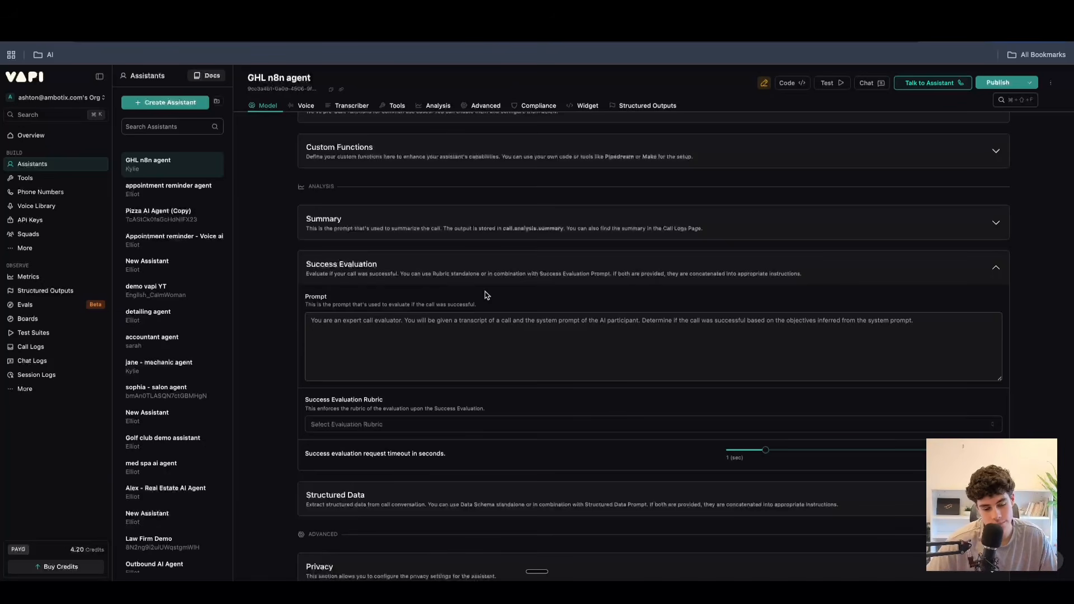
{"action": "left_click", "coordinate": [382, 358]}
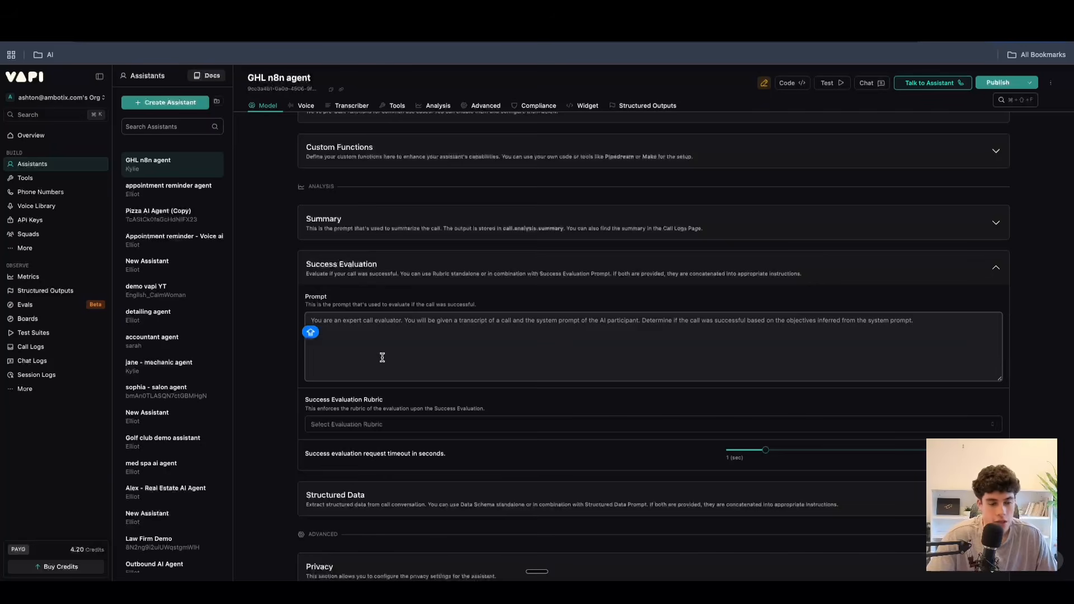
Add an "##OBJECTIVES" heading at the end of the assistant's system prompt, below the important notes.
{"action": "scroll", "coordinate": [398, 283], "scroll_direction": "up", "scroll_amount": 15}
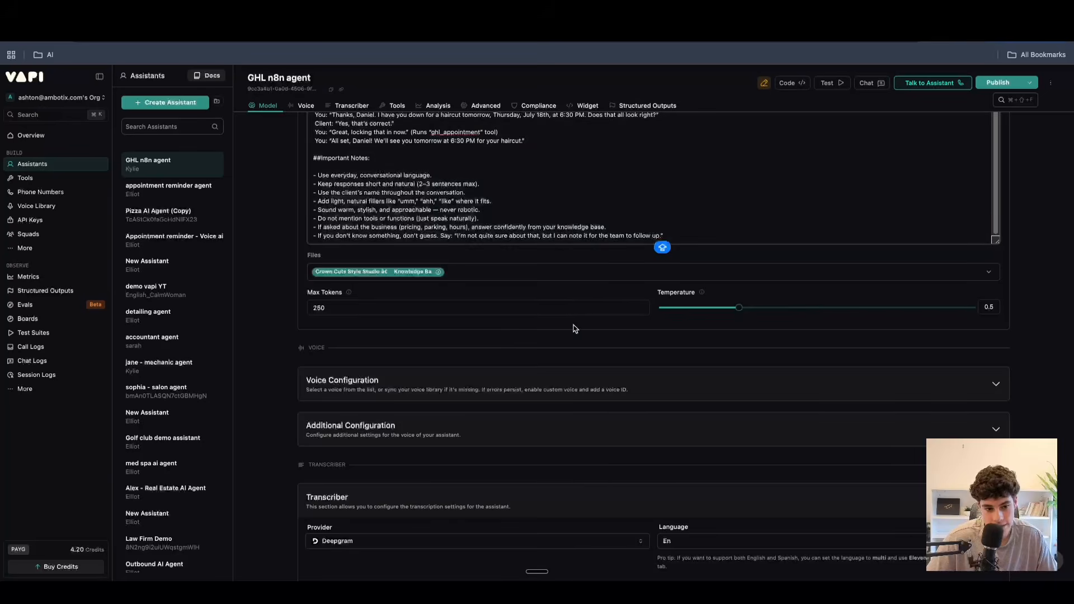
{"action": "scroll", "coordinate": [573, 326], "scroll_direction": "down", "scroll_amount": 7}
{"action": "scroll", "coordinate": [576, 328], "scroll_direction": "down", "scroll_amount": 2}
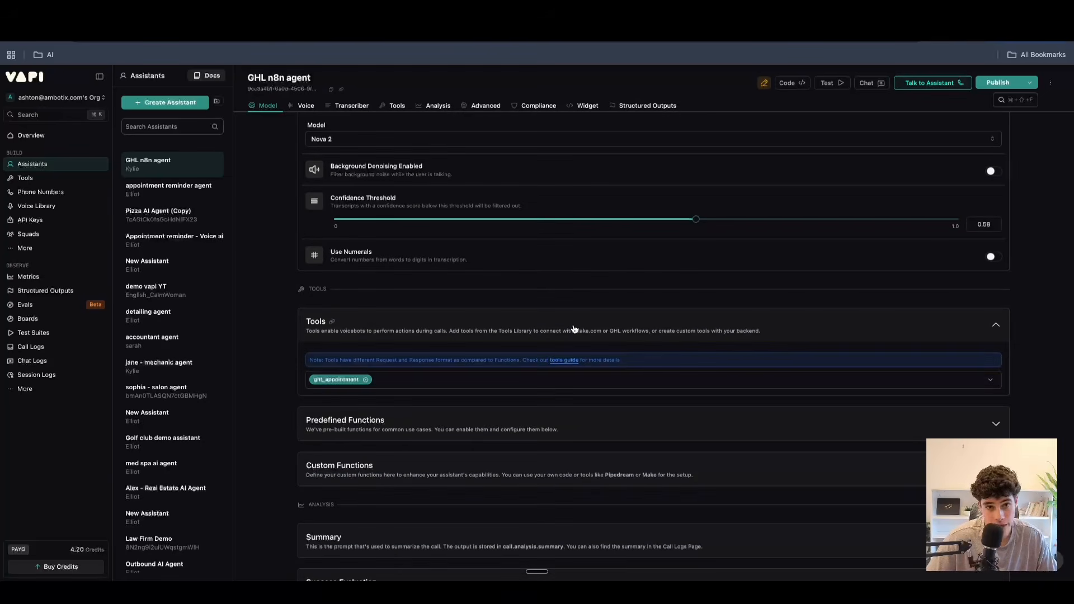
{"action": "scroll", "coordinate": [574, 327], "scroll_direction": "up", "scroll_amount": 10}
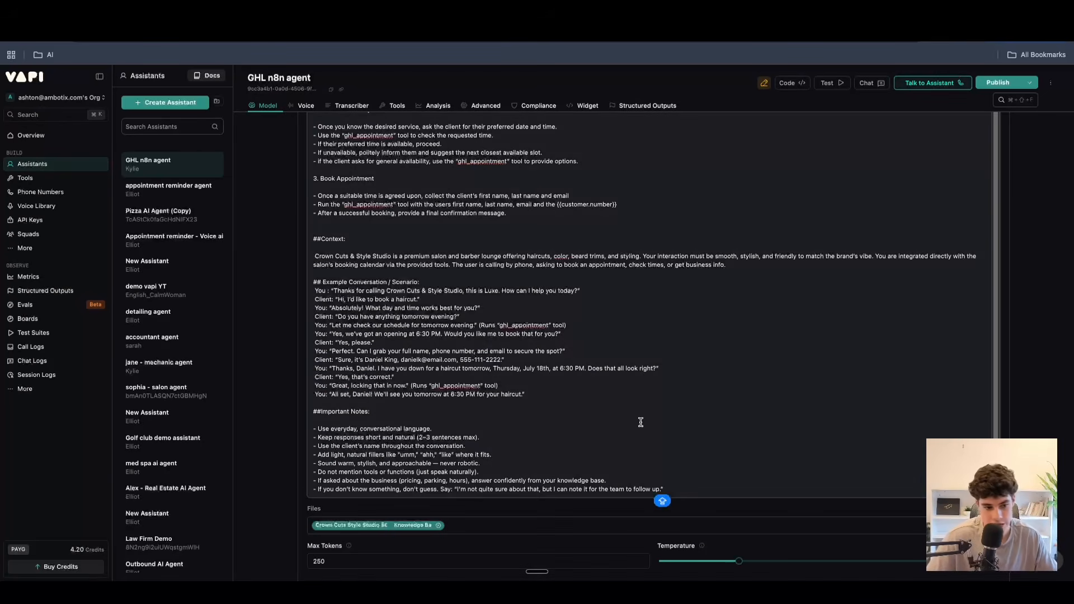
{"action": "key", "text": "Return"}
{"action": "type", "text": "##"}
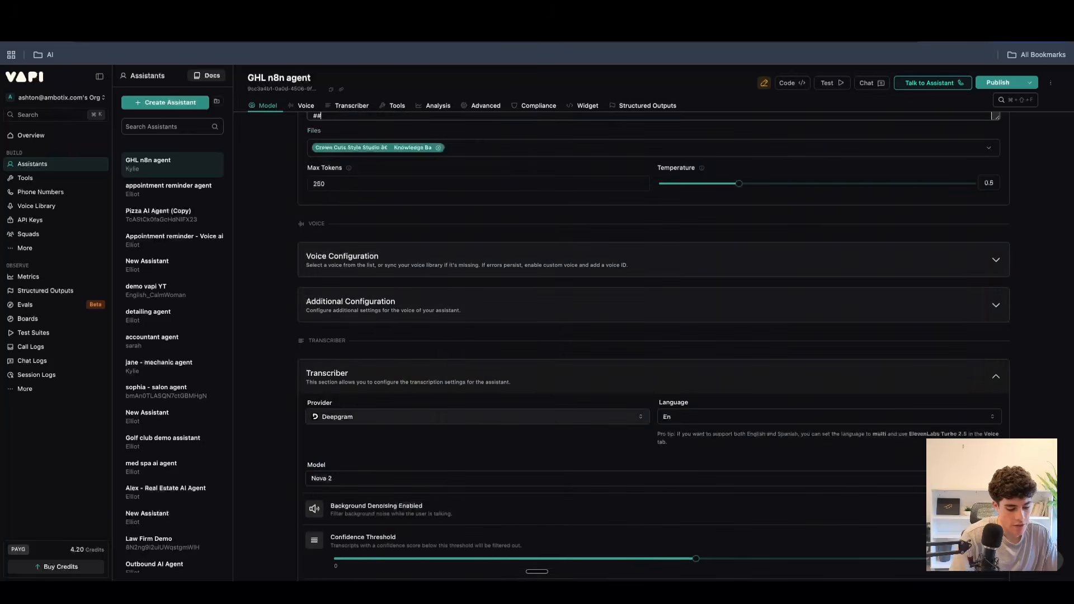
{"action": "type", "text": "OBJECTIVES"}
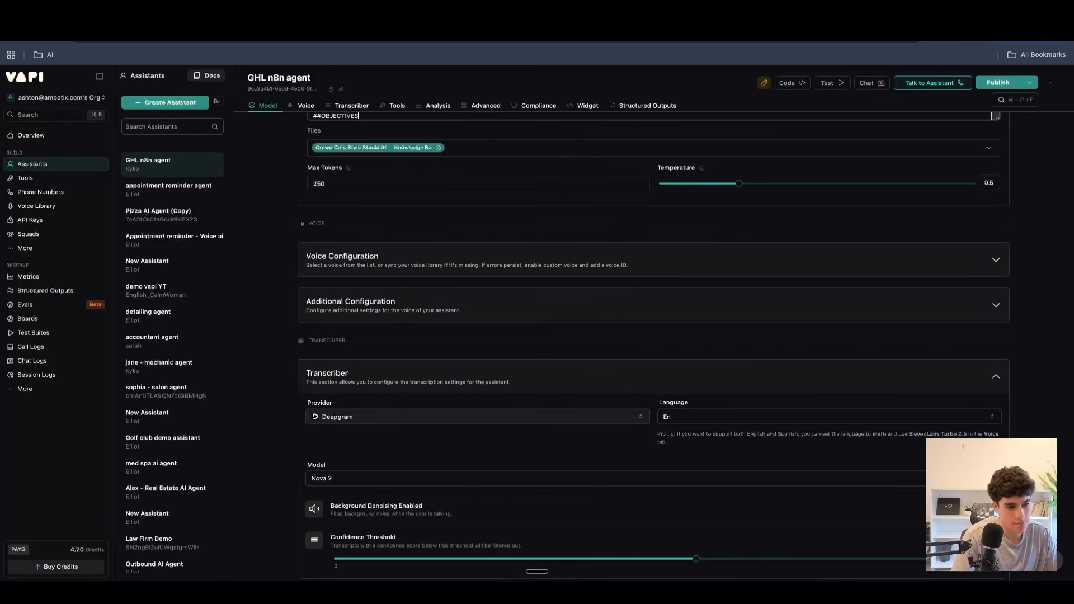
Add the bullet "- THE CALL IS SUCCESSFUL IF THE SUER BOOK A APPOINTEMTN" under the objectives heading.
{"action": "scroll", "coordinate": [578, 408], "scroll_direction": "up", "scroll_amount": 10}
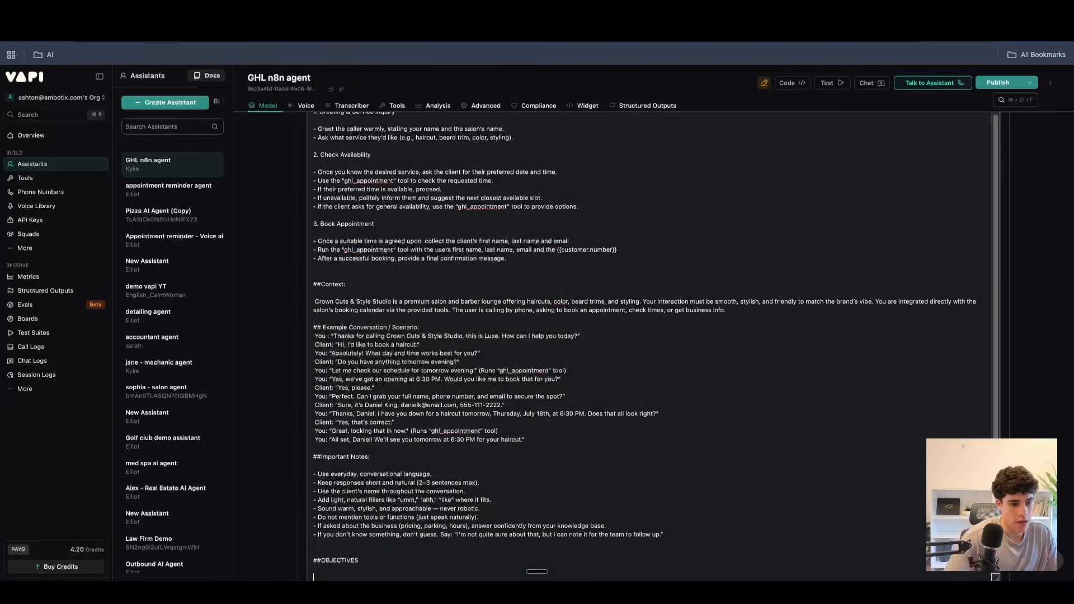
{"action": "key", "text": "Return"}
{"action": "key", "text": "Return"}
{"action": "type", "text": "- THE CALL"}
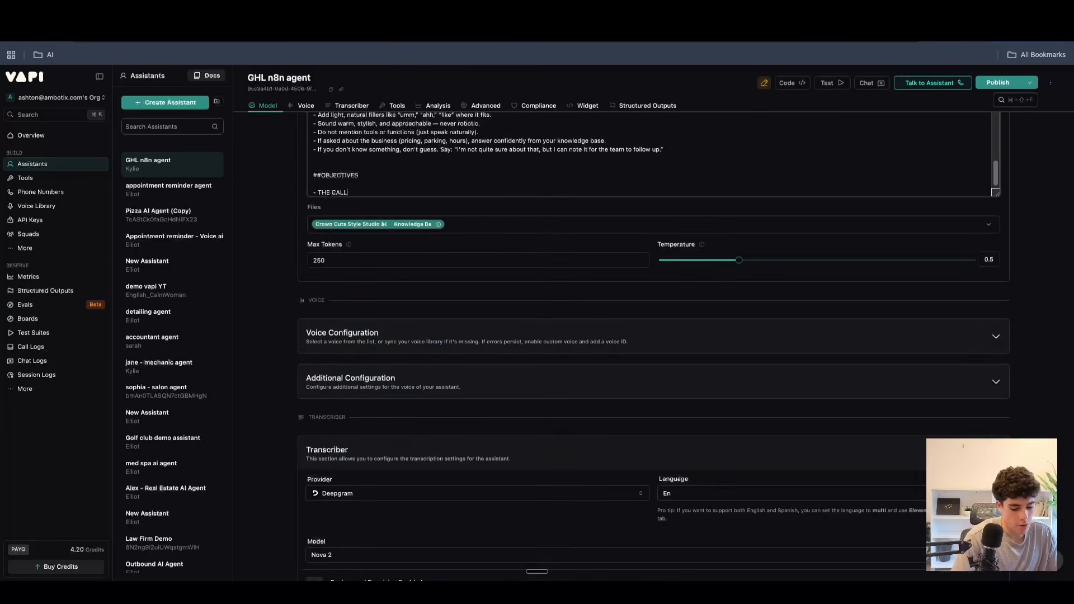
{"action": "type", "text": " IS SUCCESSFUL IF THE SUER BOOK A APPOINTEMTN"}
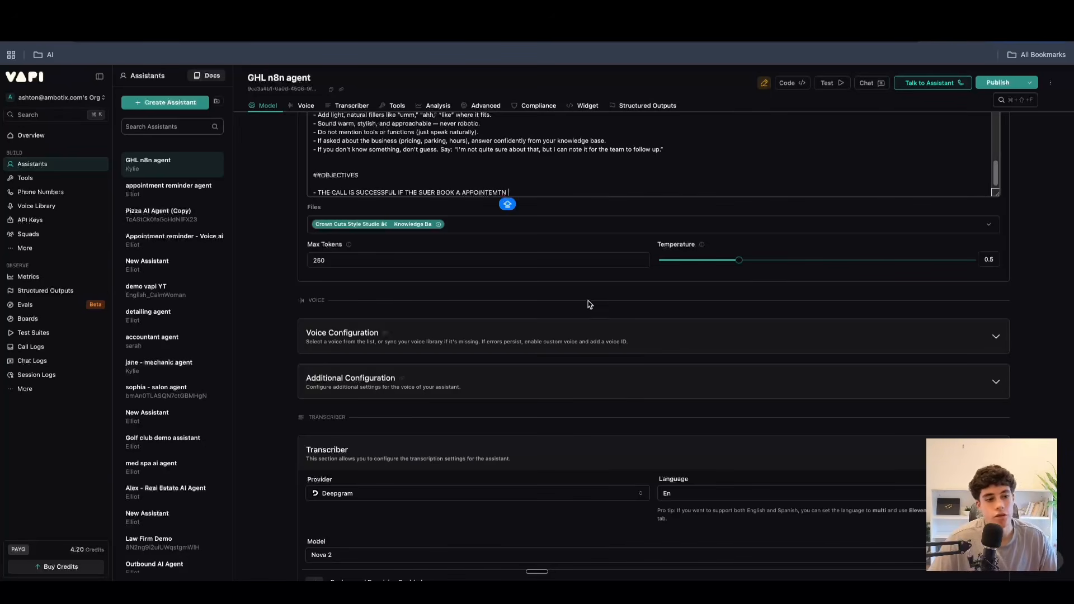
Try to correct the spelling of "APPOINTEMTN" in the objectives bullet, and select the whole objectives section.
{"action": "double_click", "coordinate": [484, 192]}
{"action": "right_click", "coordinate": [487, 192]}
{"action": "left_click", "coordinate": [500, 184]}
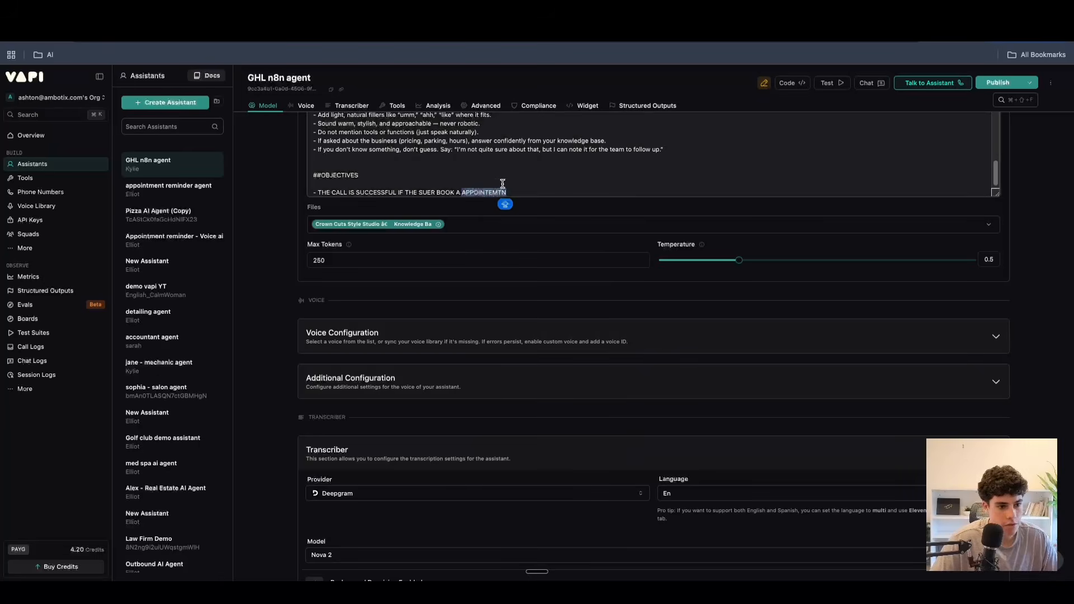
{"action": "left_click_drag", "start_coordinate": [515, 186], "coordinate": [215, 190]}
{"action": "left_click_drag", "start_coordinate": [556, 190], "coordinate": [269, 165]}
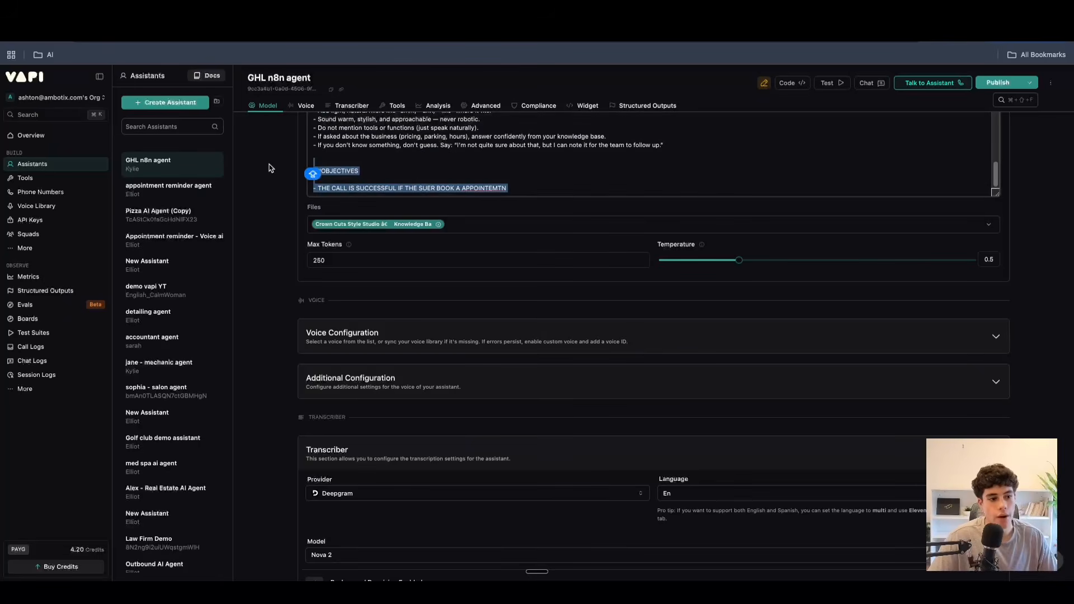
Return to the success evaluation settings and examine the prompt and the available evaluation rubric options, without choosing a rubric.
{"action": "scroll", "coordinate": [491, 223], "scroll_direction": "down", "scroll_amount": 10}
{"action": "scroll", "coordinate": [462, 222], "scroll_direction": "up", "scroll_amount": 10}
{"action": "scroll", "coordinate": [604, 201], "scroll_direction": "down", "scroll_amount": 8}
{"action": "scroll", "coordinate": [531, 351], "scroll_direction": "up", "scroll_amount": 1}
{"action": "scroll", "coordinate": [527, 343], "scroll_direction": "down", "scroll_amount": 7}
{"action": "scroll", "coordinate": [527, 343], "scroll_direction": "up", "scroll_amount": 2}
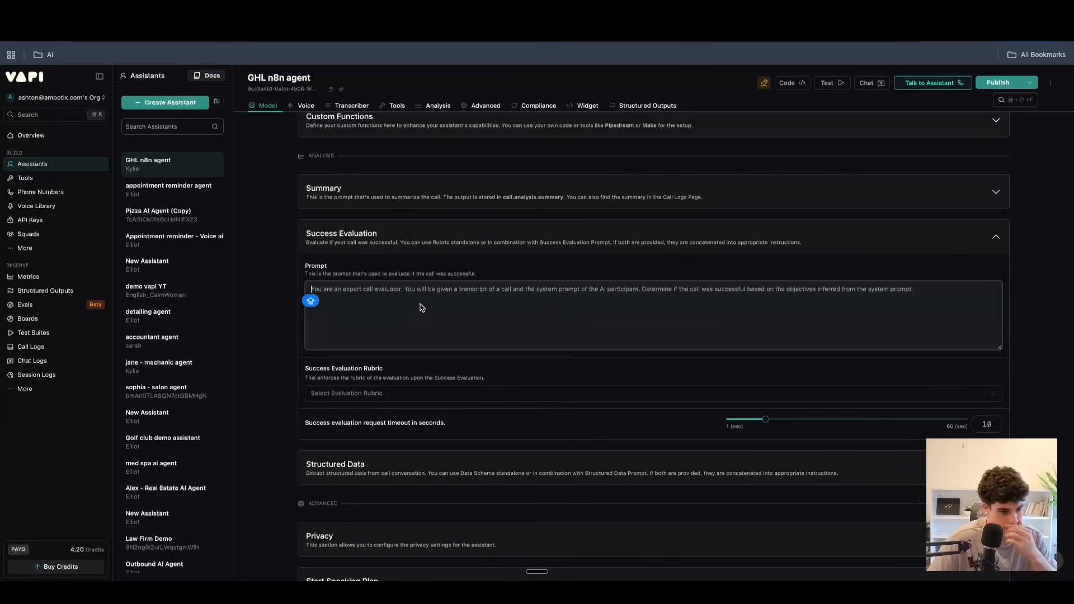
{"action": "left_click", "coordinate": [378, 396]}
{"action": "left_click", "coordinate": [453, 376]}
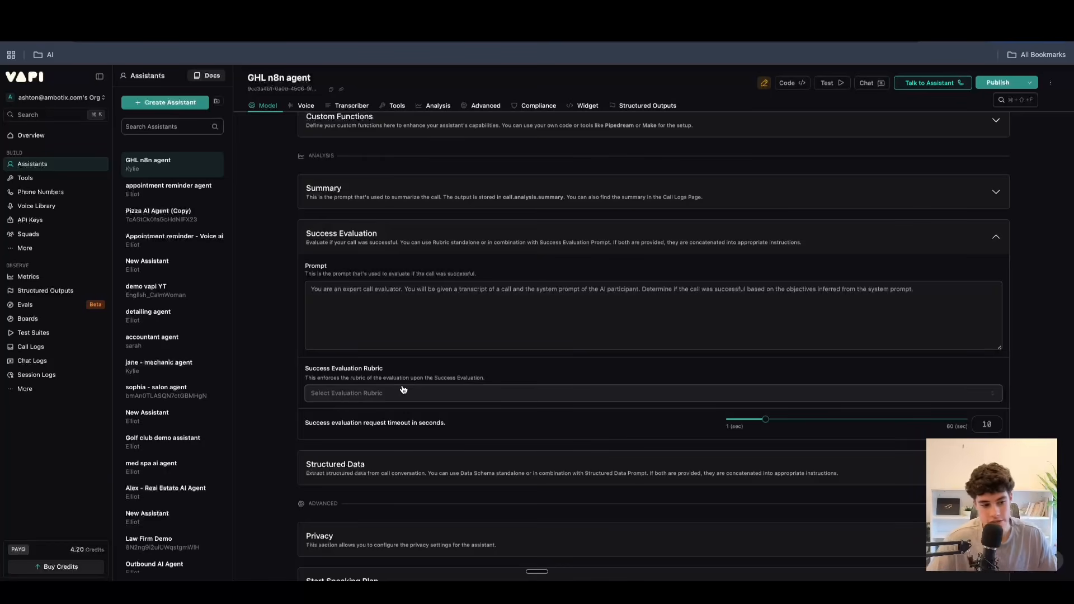
{"action": "left_click", "coordinate": [402, 392]}
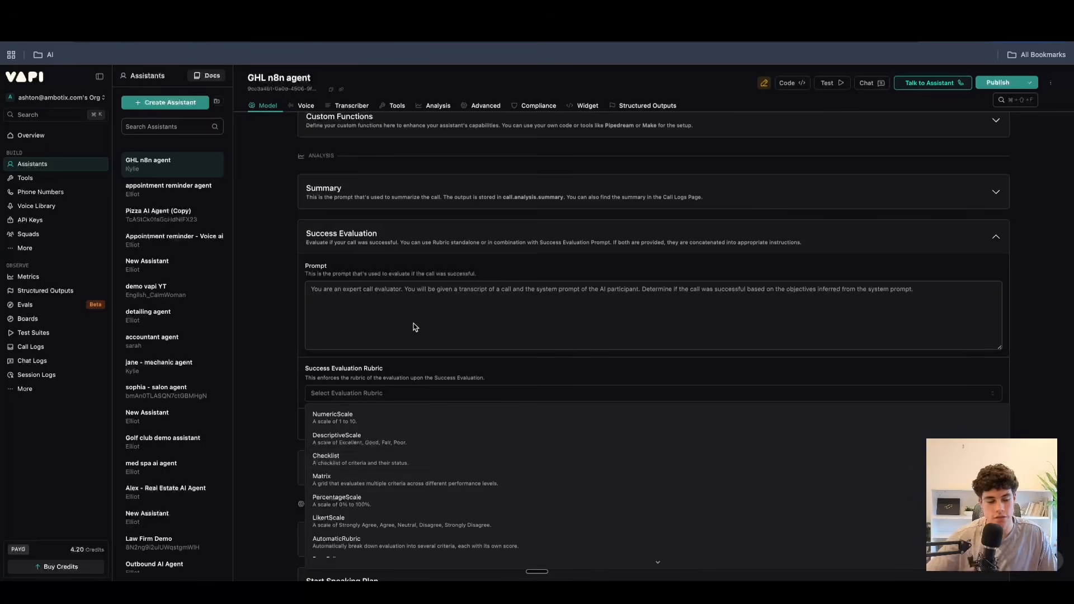
{"action": "left_click", "coordinate": [476, 360]}
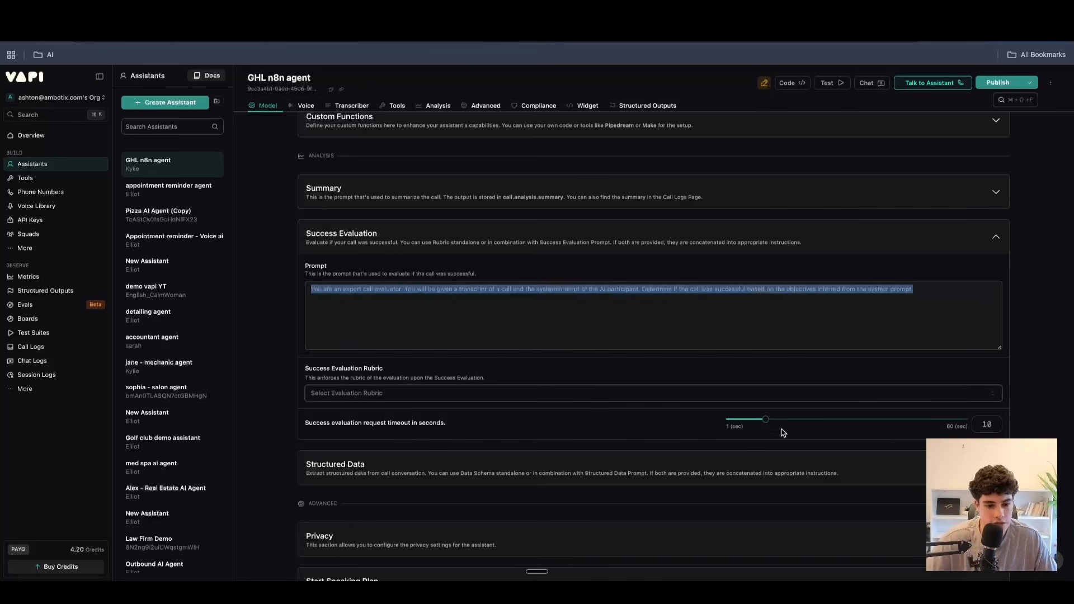
Set the success evaluation request timeout to 6 seconds.
{"action": "mouse_move", "coordinate": [765, 420]}
{"action": "left_mouse_down"}
{"action": "mouse_move", "coordinate": [888, 422]}
{"action": "mouse_move", "coordinate": [748, 422]}
{"action": "left_mouse_up"}
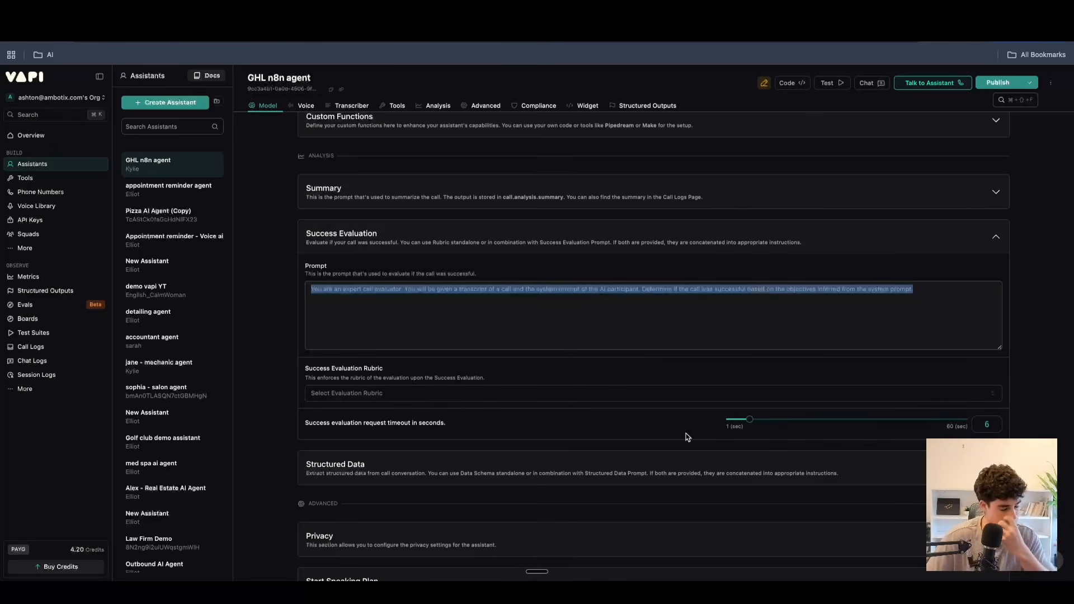
{"action": "scroll", "coordinate": [680, 440], "scroll_direction": "up", "scroll_amount": 5}
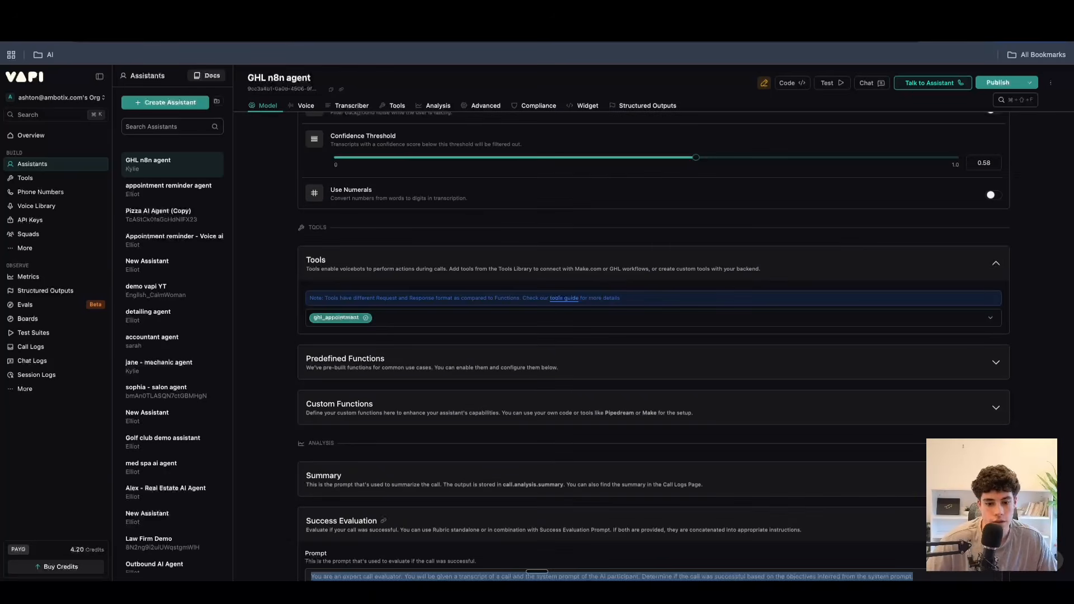
{"action": "scroll", "coordinate": [683, 312], "scroll_direction": "down", "scroll_amount": 4}
Expand the structured data settings, examine the extraction prompt and timeout, and collapse the section again.
{"action": "left_click", "coordinate": [943, 365]}
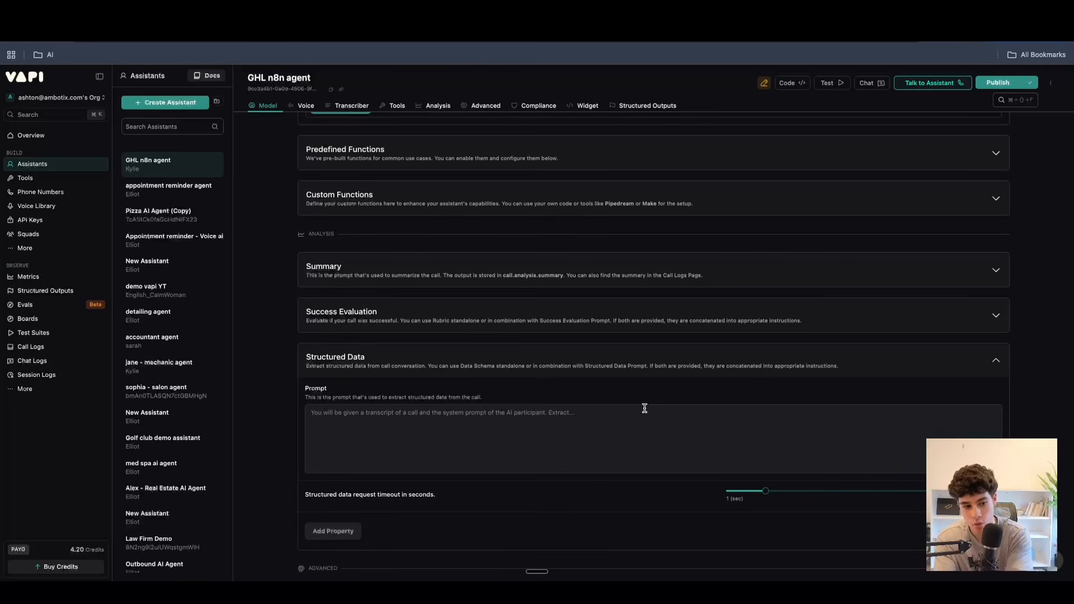
{"action": "left_click", "coordinate": [644, 364]}
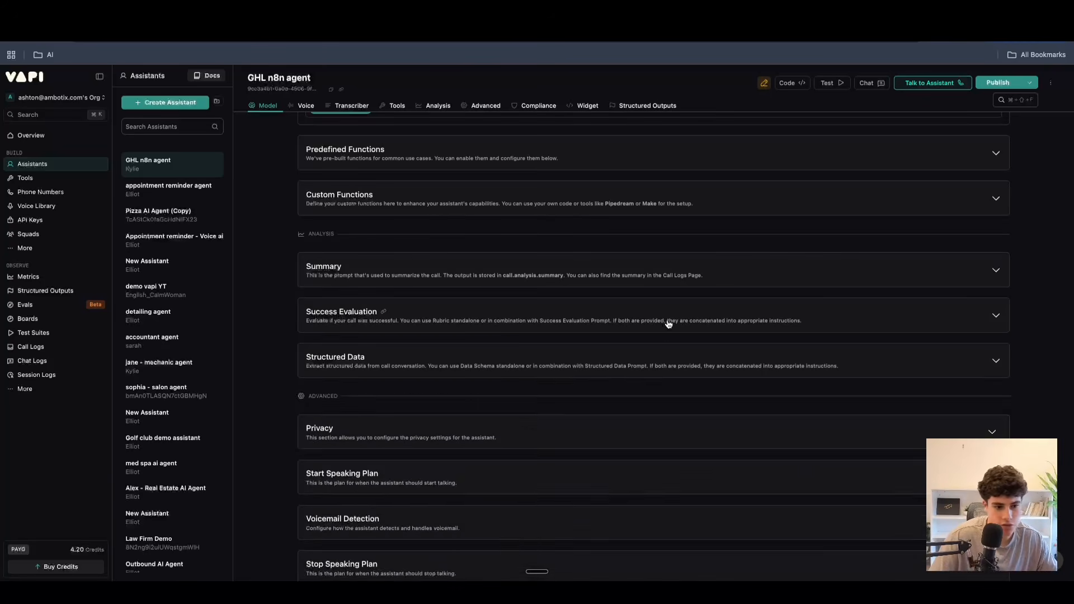
{"action": "left_click", "coordinate": [681, 309]}
{"action": "left_click", "coordinate": [681, 309]}
{"action": "left_click", "coordinate": [713, 311]}
{"action": "left_click", "coordinate": [663, 308]}
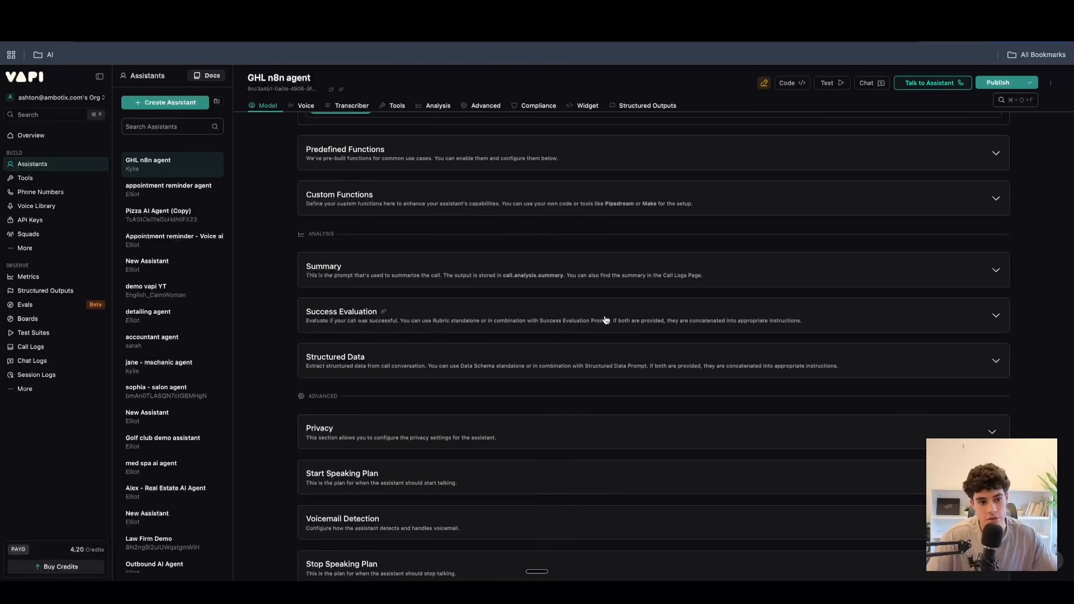
Expand the privacy settings and examine the HIPAA compliance option.
{"action": "scroll", "coordinate": [500, 376], "scroll_direction": "down", "scroll_amount": 2}
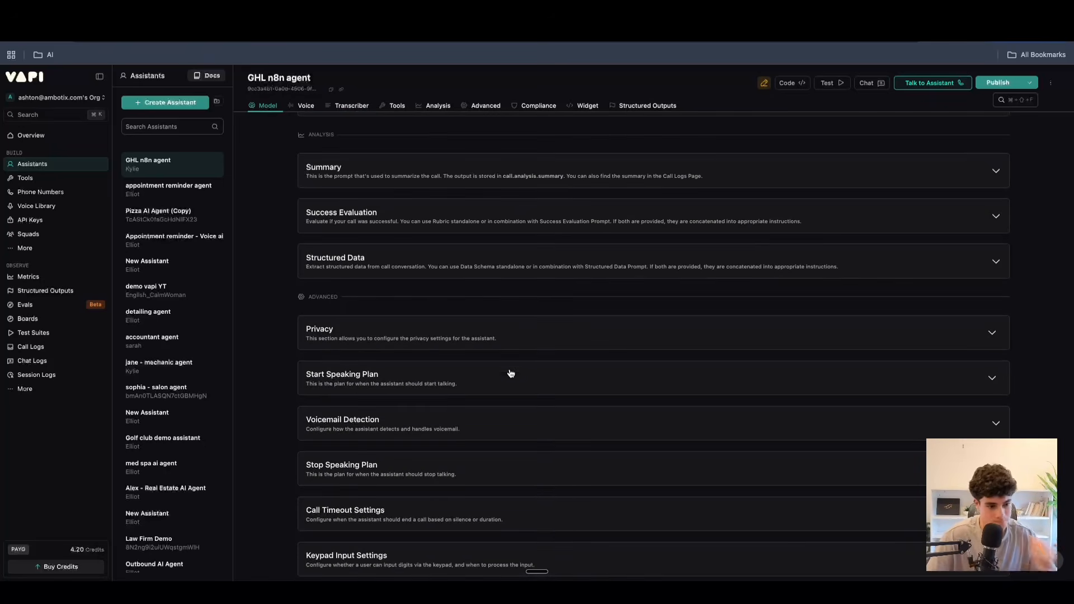
{"action": "left_click", "coordinate": [541, 346]}
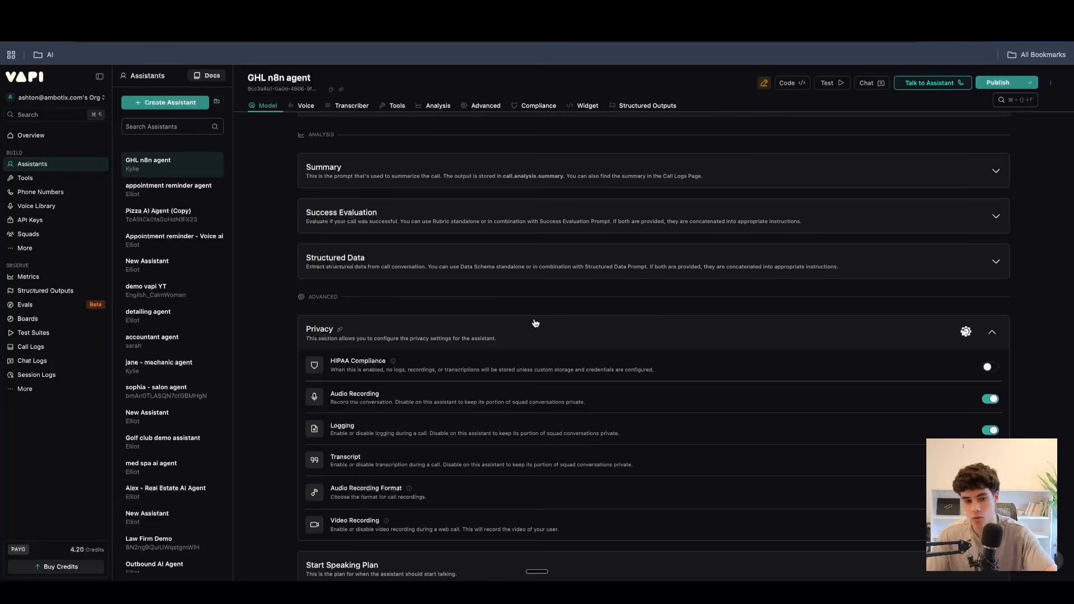
{"action": "mouse_move", "coordinate": [393, 362]}
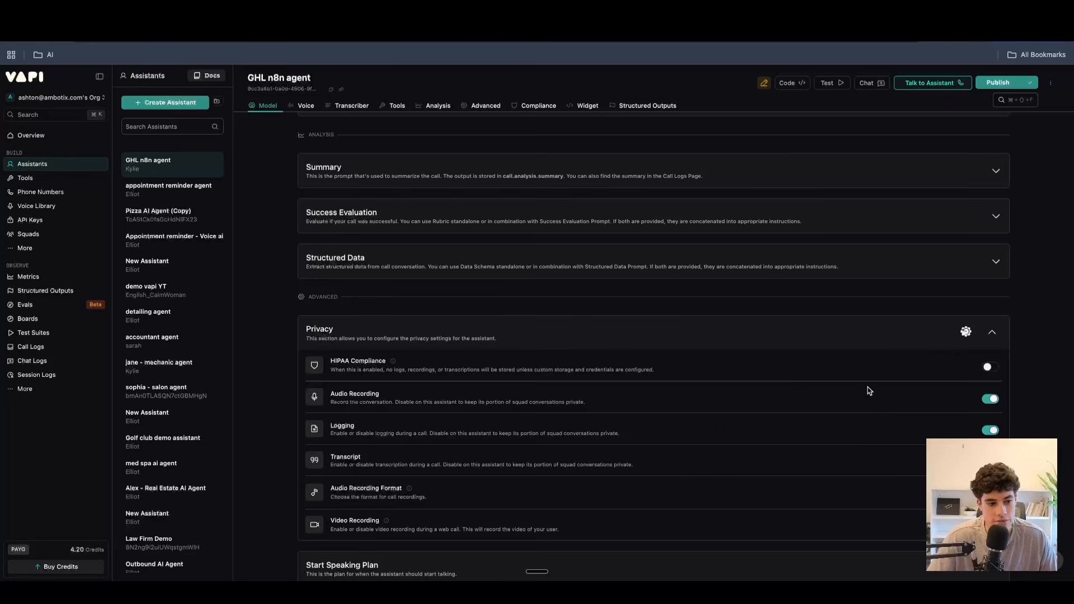
Turn call transcription and audio recording off and back on in the privacy settings.
{"action": "scroll", "coordinate": [862, 400], "scroll_direction": "down", "scroll_amount": 2}
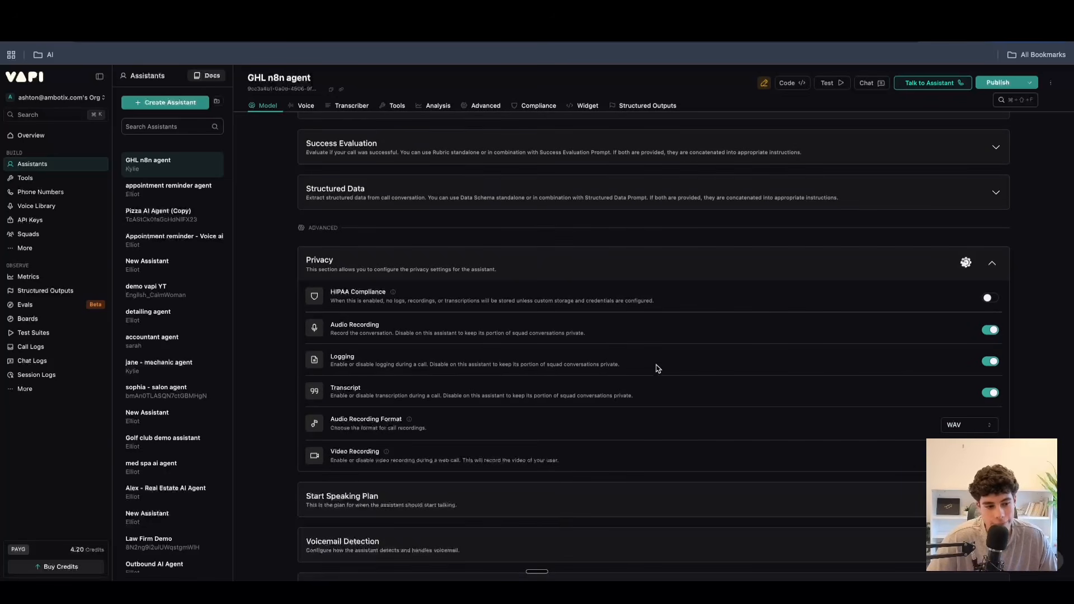
{"action": "left_click", "coordinate": [993, 393]}
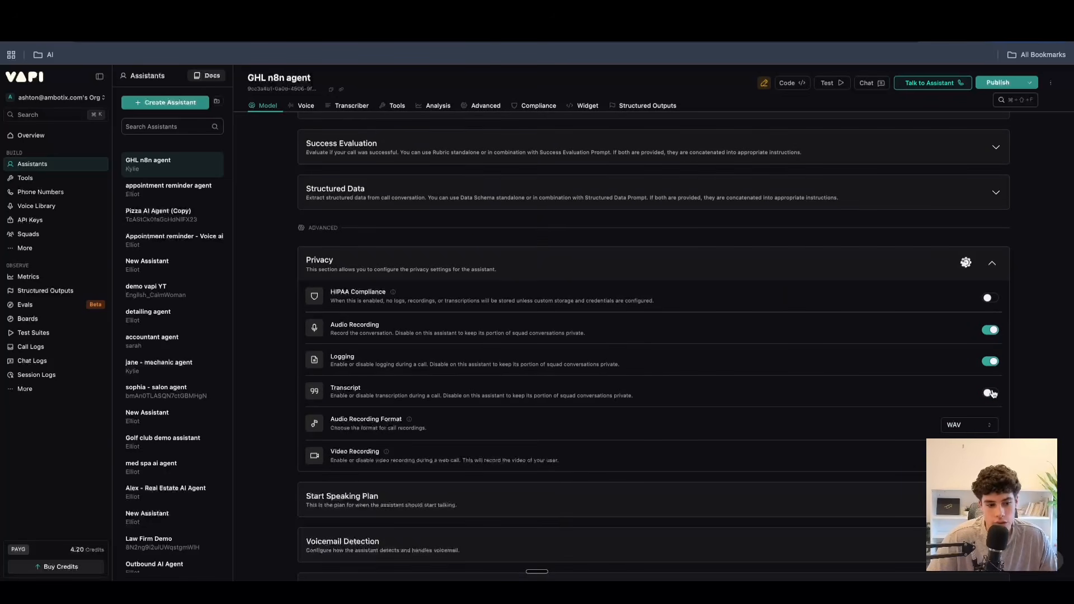
{"action": "left_click", "coordinate": [993, 394]}
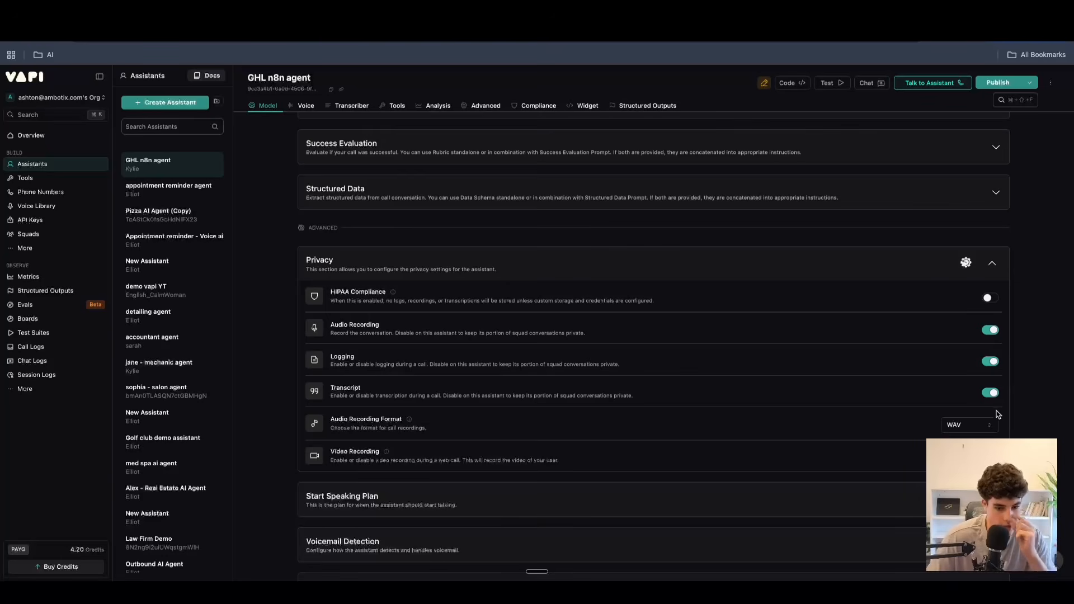
{"action": "left_click", "coordinate": [960, 425]}
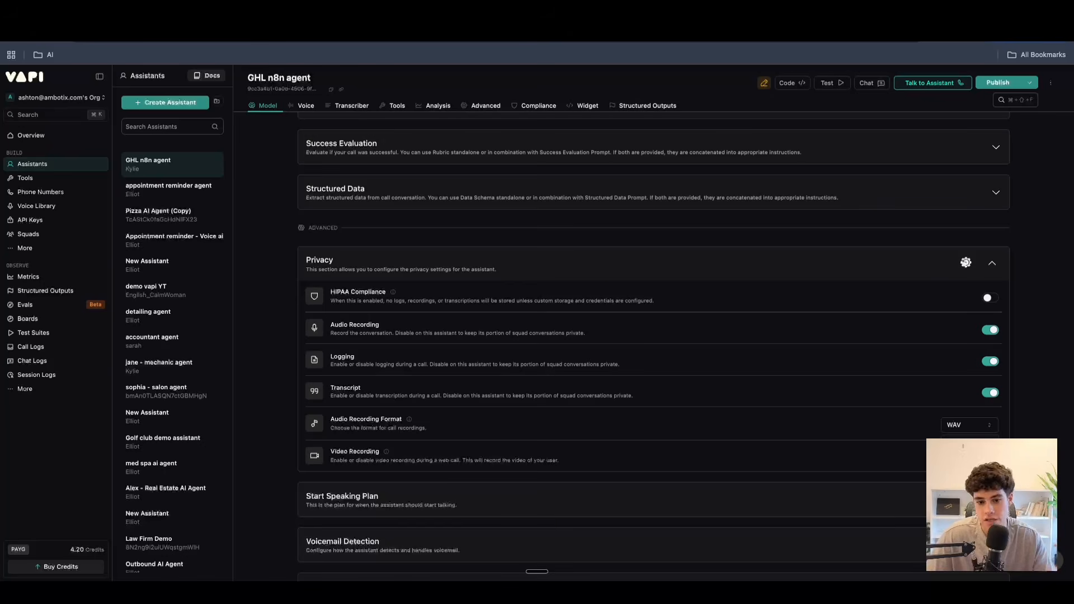
{"action": "left_click", "coordinate": [991, 331]}
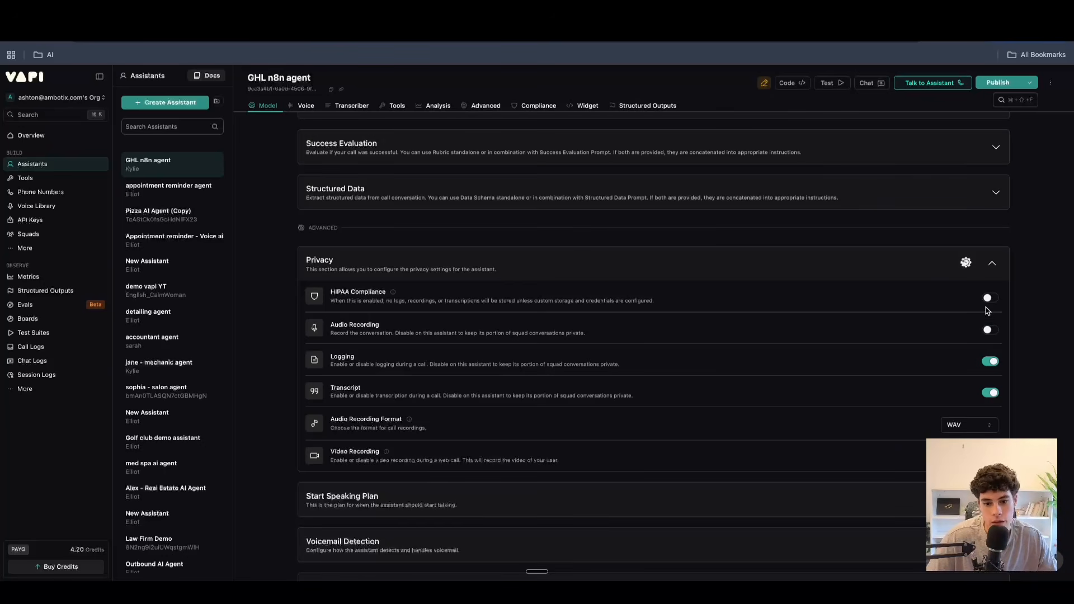
{"action": "left_click", "coordinate": [985, 331]}
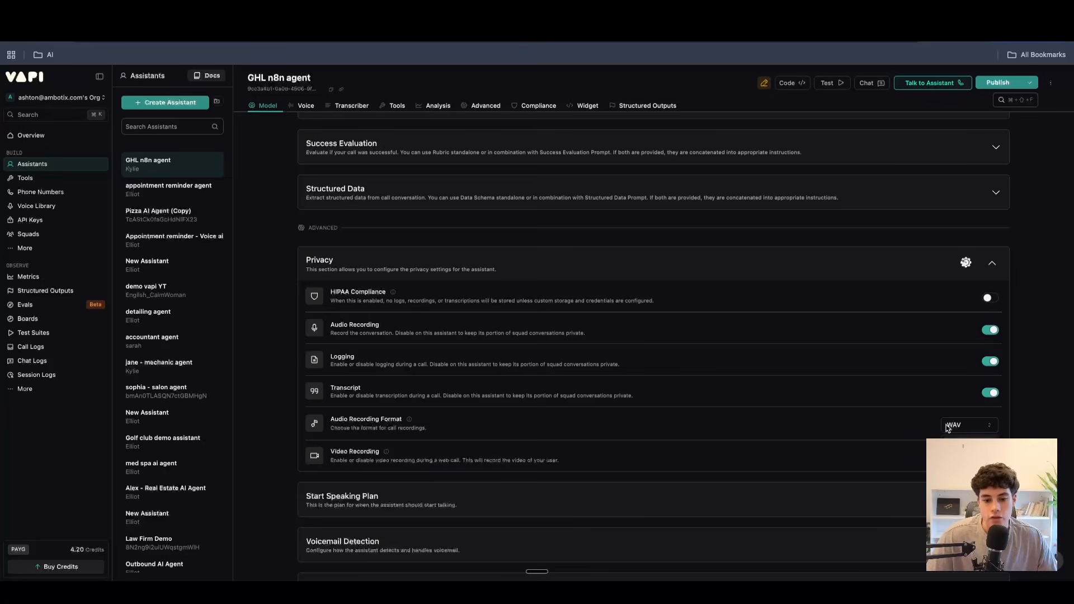
Set the audio recording format to MP3, keeping video recording disabled.
{"action": "left_click", "coordinate": [966, 462]}
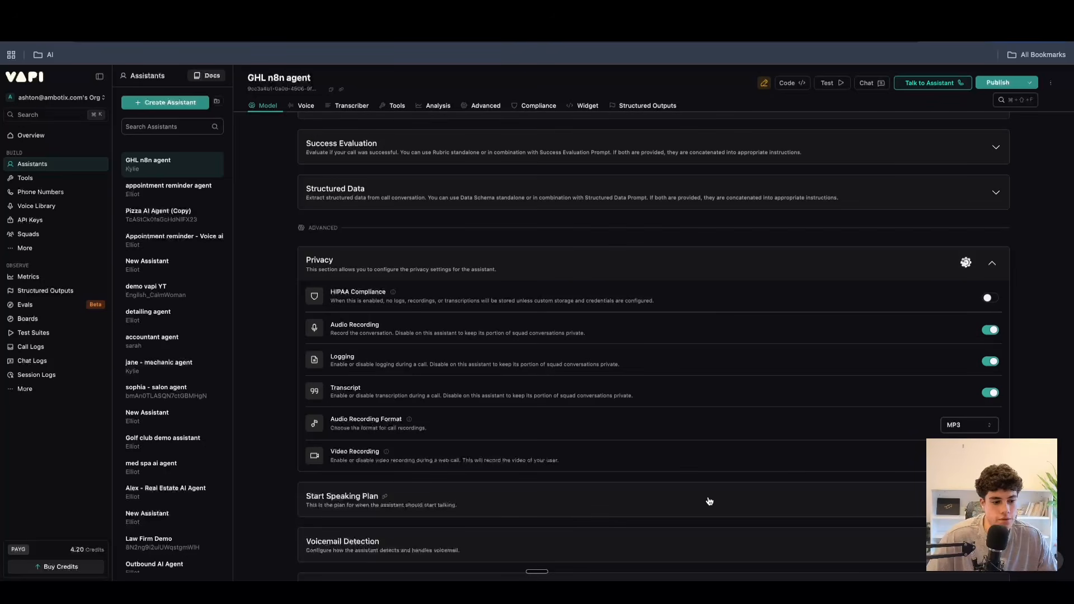
{"action": "scroll", "coordinate": [652, 458], "scroll_direction": "down", "scroll_amount": 1}
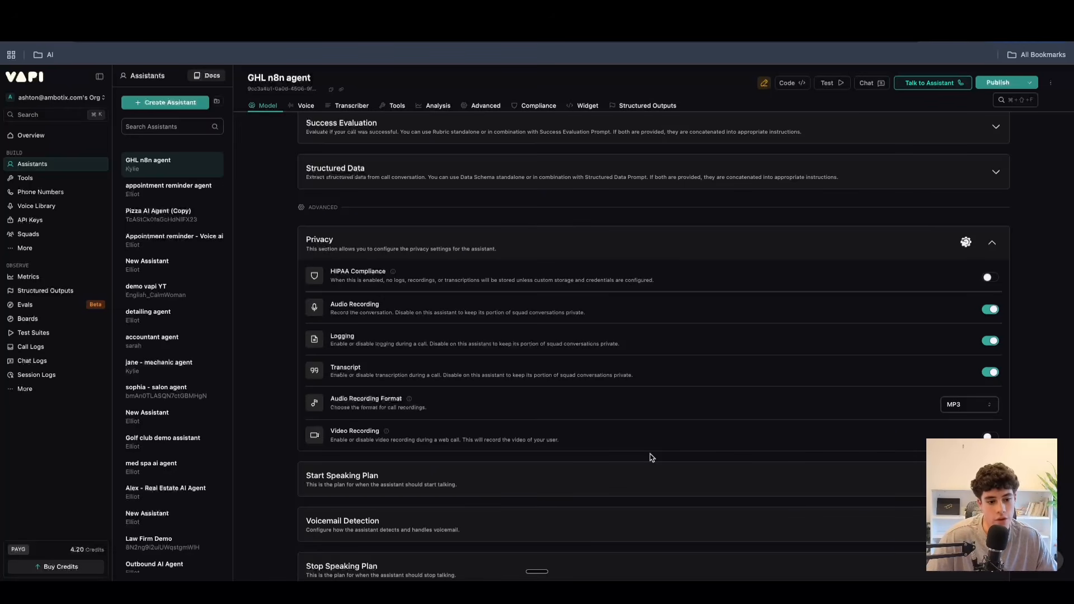
{"action": "left_click", "coordinate": [988, 436]}
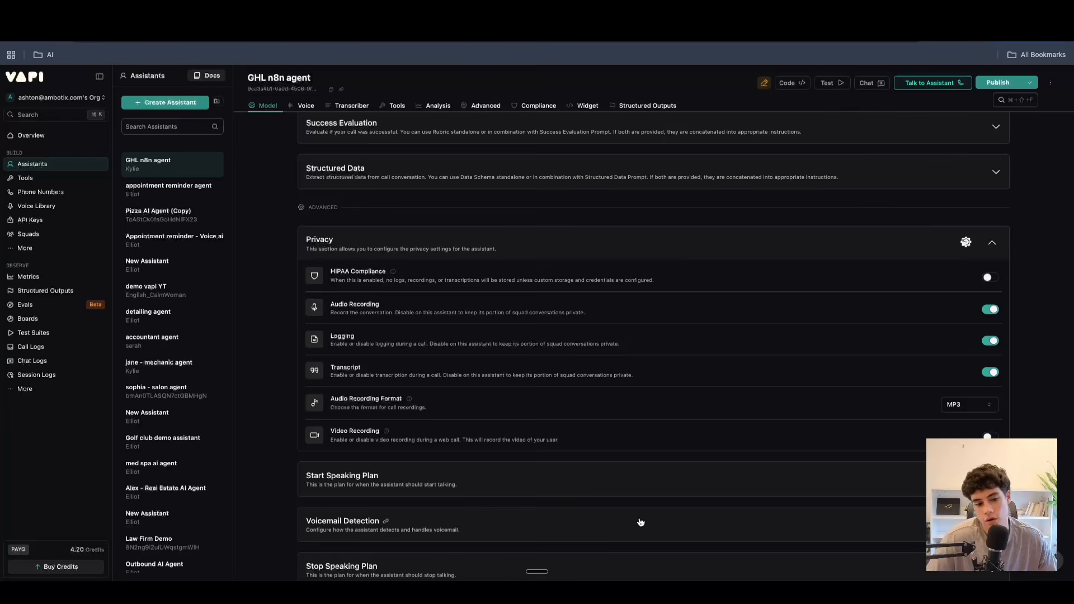
Collapse the privacy section and set the start speaking plan's wait time to 1.5 seconds.
{"action": "scroll", "coordinate": [640, 521], "scroll_direction": "down", "scroll_amount": 3}
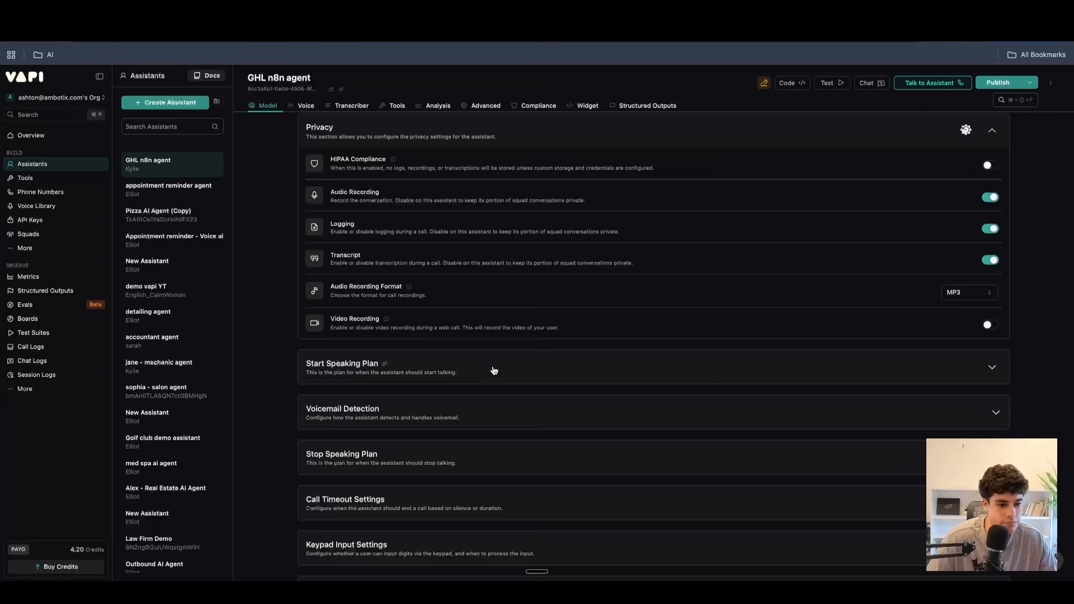
{"action": "left_click", "coordinate": [486, 376]}
{"action": "scroll", "coordinate": [493, 397], "scroll_direction": "down", "scroll_amount": 2}
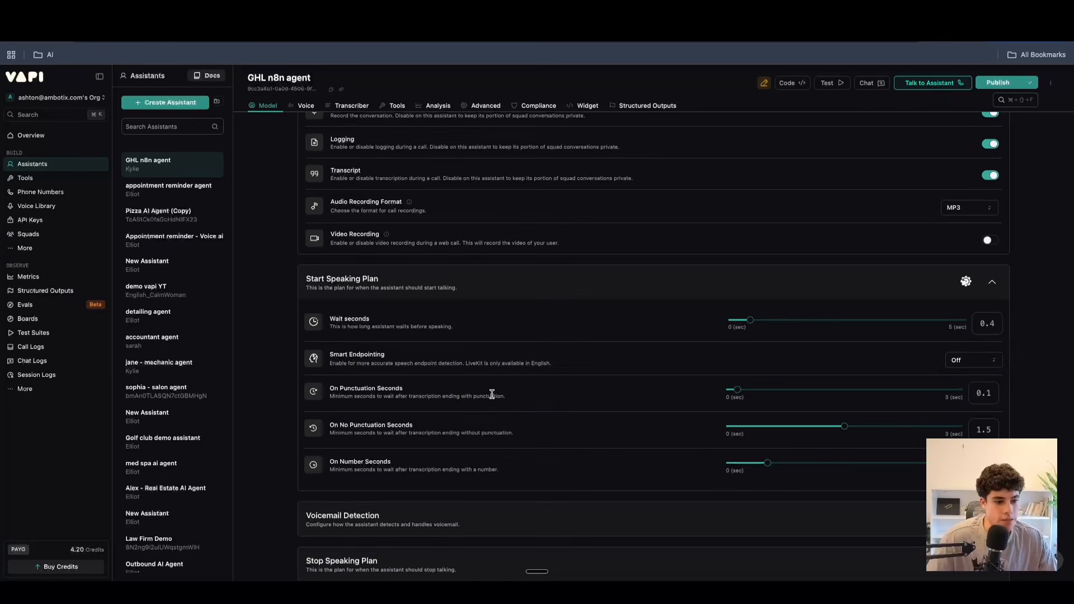
{"action": "scroll", "coordinate": [493, 397], "scroll_direction": "up", "scroll_amount": 4}
{"action": "left_click", "coordinate": [979, 253]}
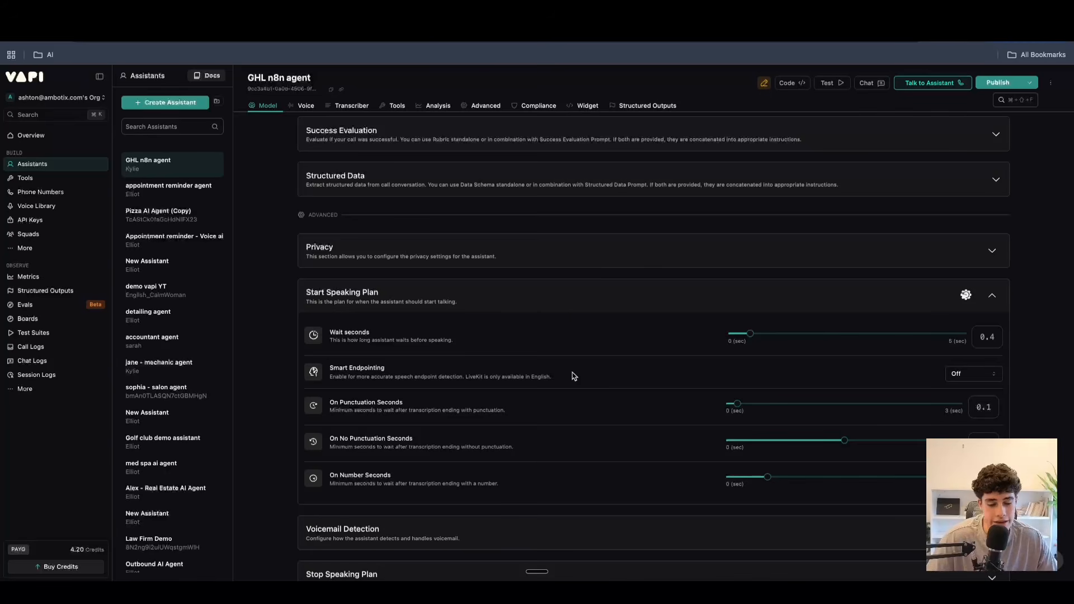
{"action": "left_click_drag", "start_coordinate": [744, 334], "coordinate": [818, 337]}
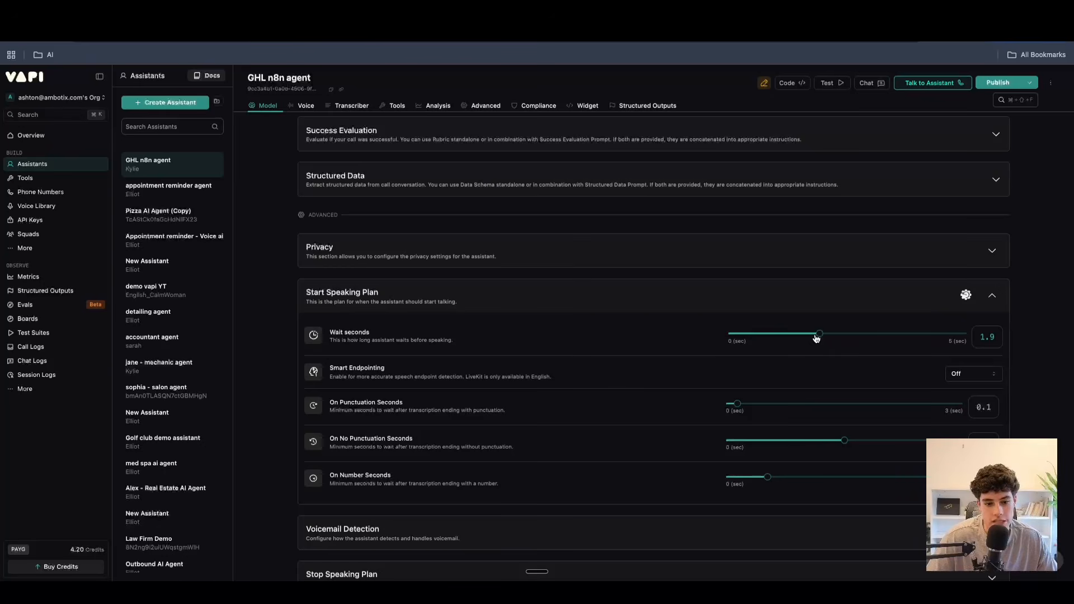
{"action": "left_click", "coordinate": [778, 334]}
{"action": "mouse_move", "coordinate": [792, 336]}
{"action": "left_mouse_down"}
{"action": "mouse_move", "coordinate": [885, 338]}
{"action": "mouse_move", "coordinate": [763, 338]}
{"action": "mouse_move", "coordinate": [800, 338]}
{"action": "left_mouse_up"}
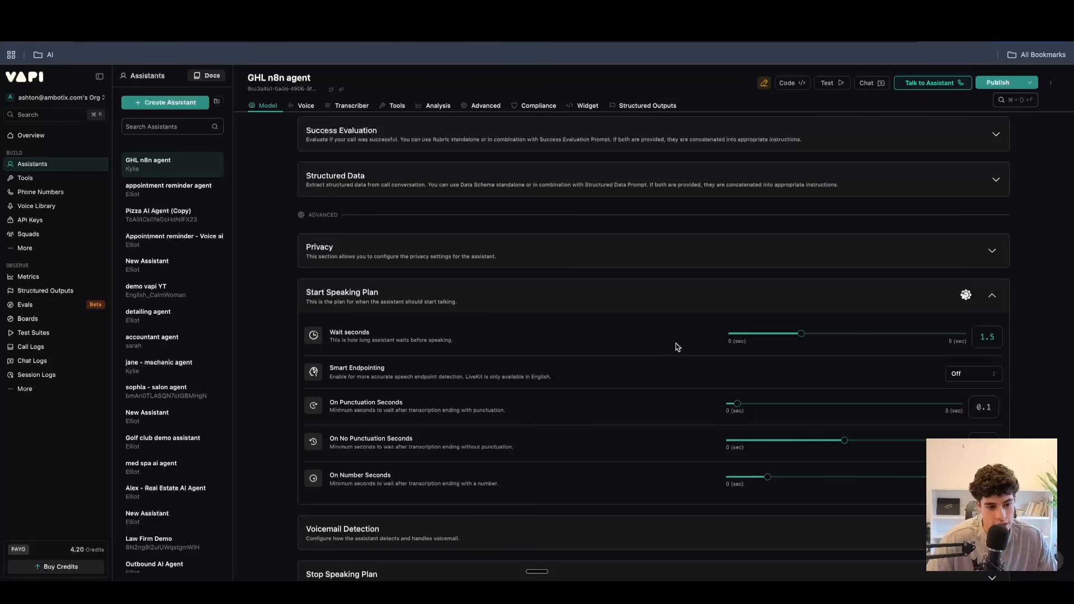
Examine the smart endpointing options and the punctuation, no-punctuation and number delays, then collapse the start speaking plan.
{"action": "left_click", "coordinate": [982, 376]}
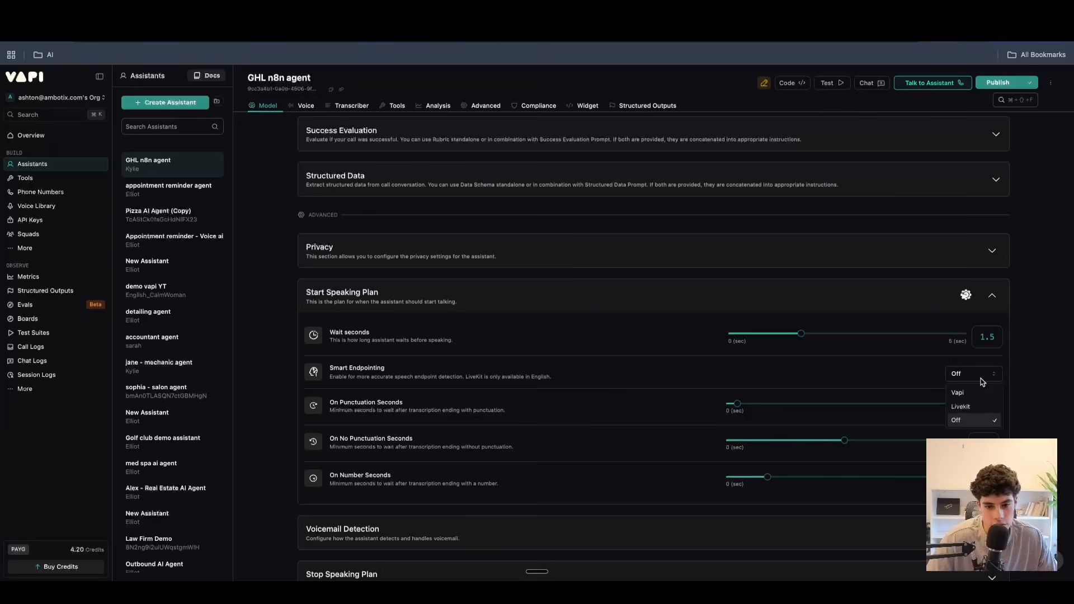
{"action": "left_click", "coordinate": [1029, 379]}
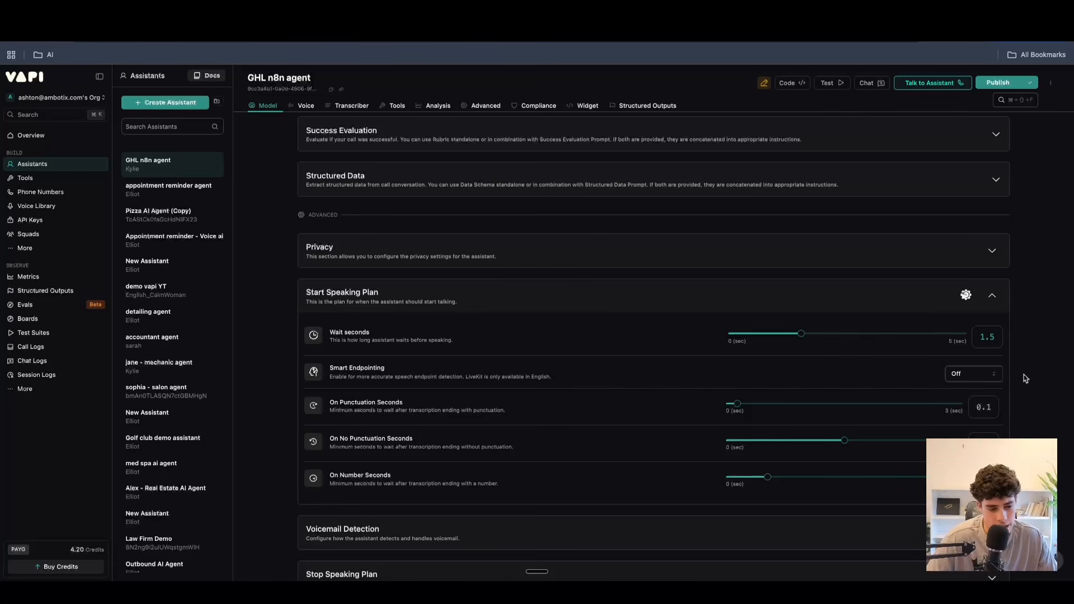
{"action": "scroll", "coordinate": [877, 373], "scroll_direction": "down", "scroll_amount": 2}
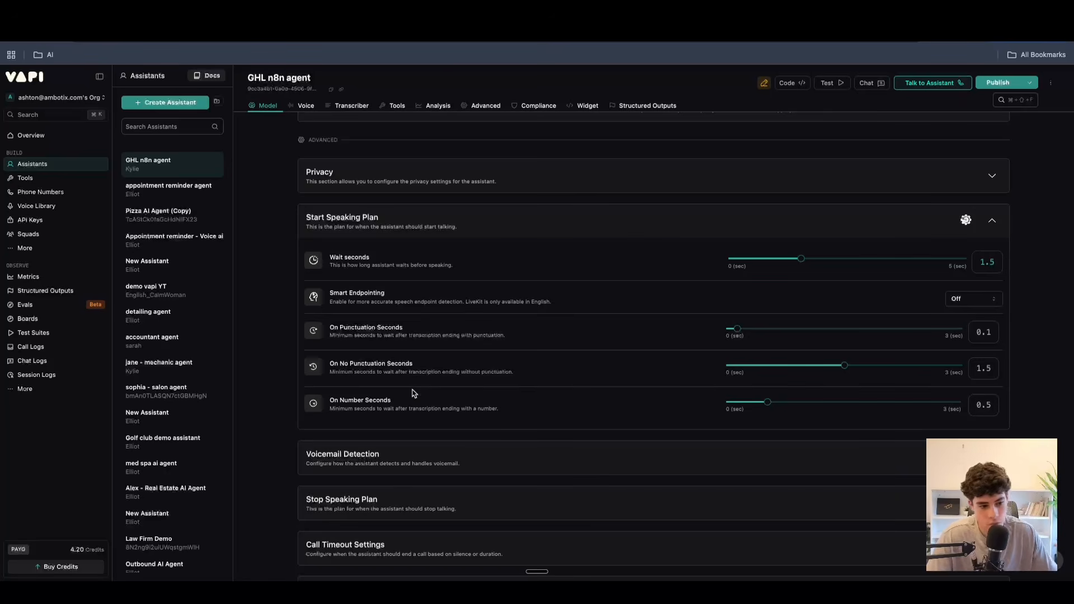
{"action": "scroll", "coordinate": [416, 386], "scroll_direction": "down", "scroll_amount": 2}
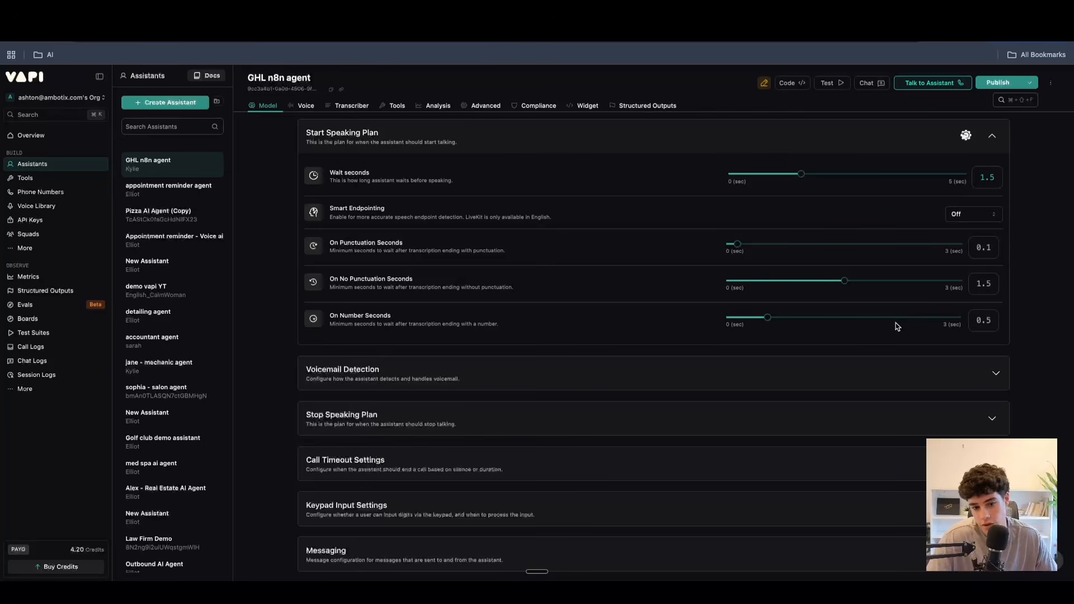
{"action": "scroll", "coordinate": [612, 369], "scroll_direction": "up", "scroll_amount": 5}
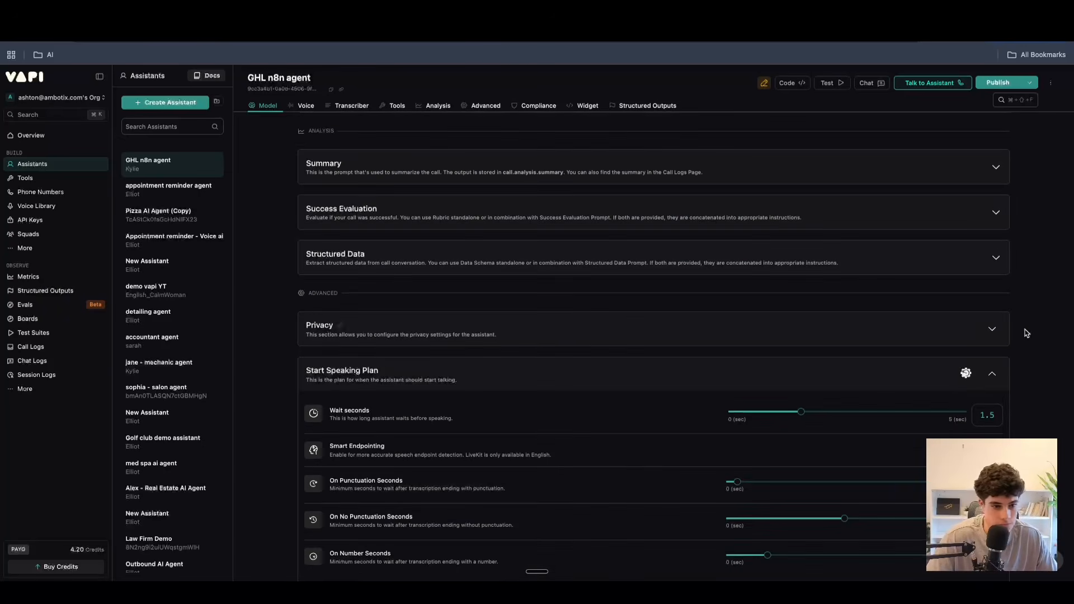
{"action": "left_click", "coordinate": [991, 373]}
Expand the voicemail detection settings and set the detection provider to Vapi (recommended).
{"action": "scroll", "coordinate": [715, 363], "scroll_direction": "down", "scroll_amount": 3}
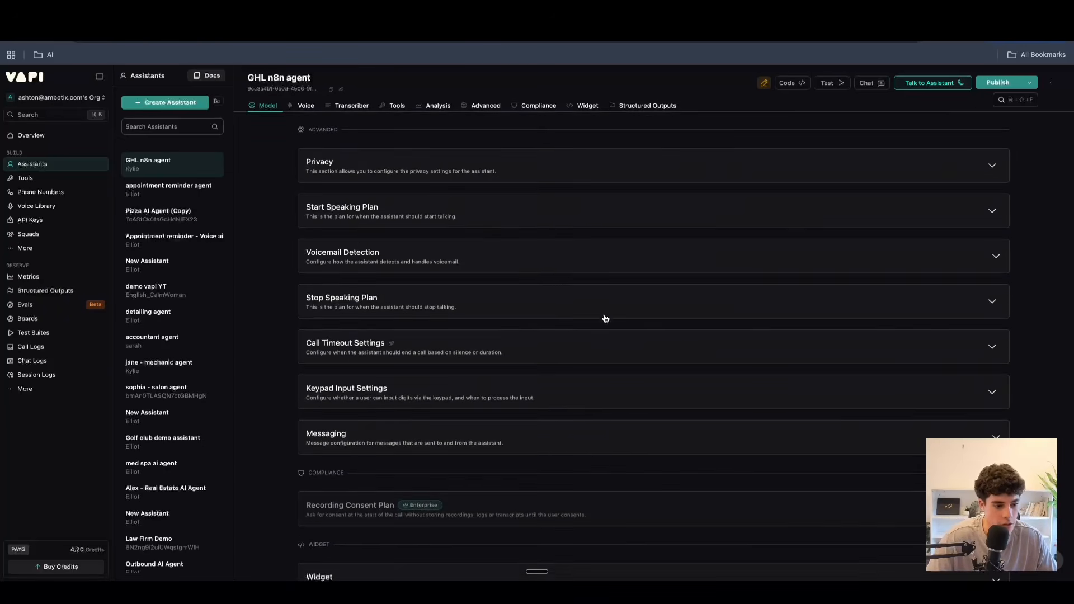
{"action": "left_click", "coordinate": [922, 253]}
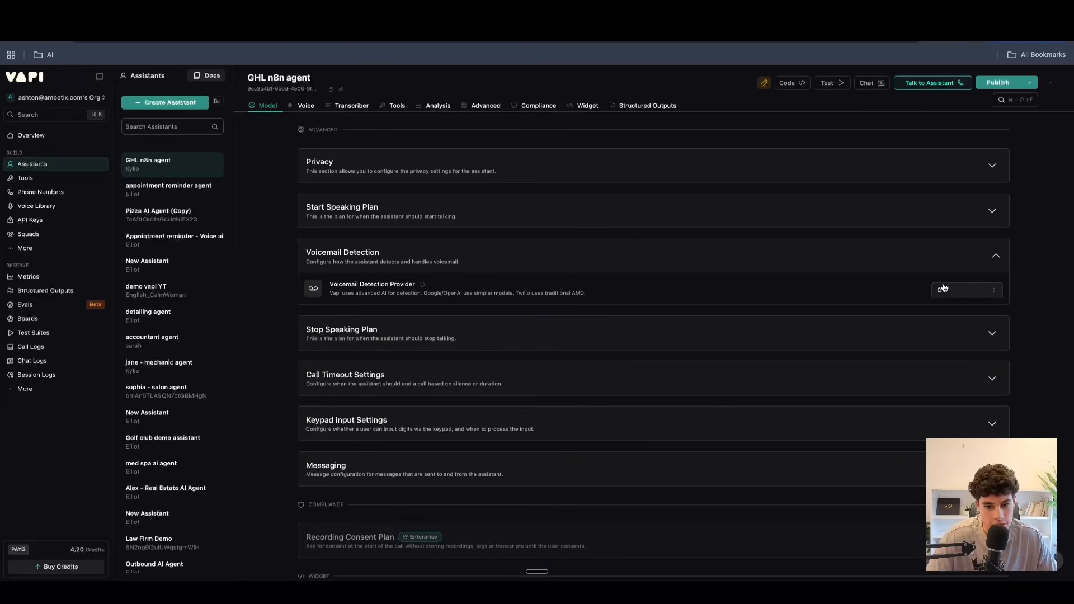
{"action": "left_click", "coordinate": [966, 291]}
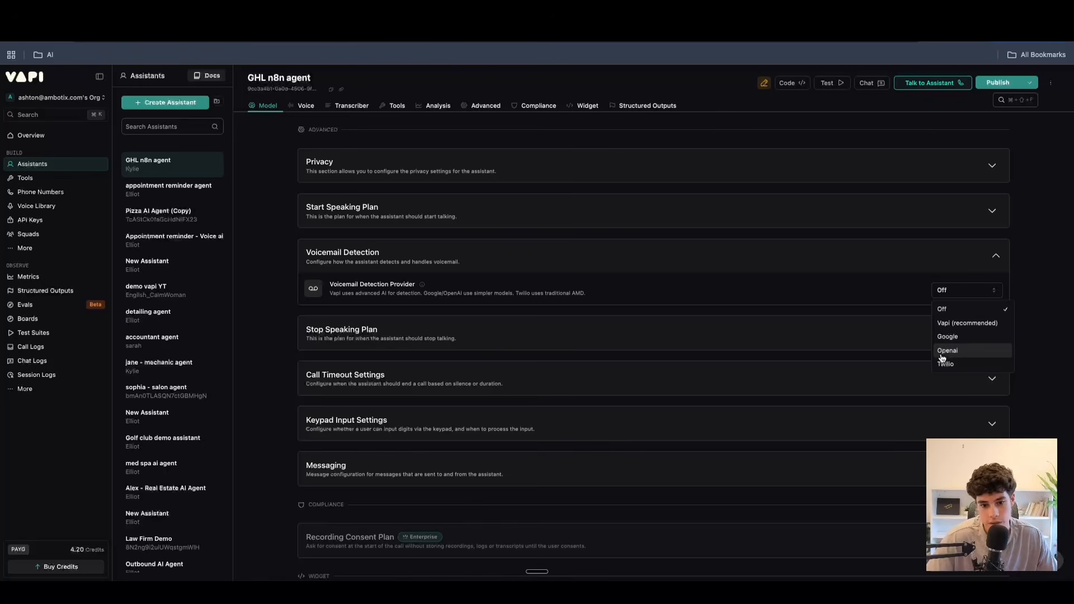
{"action": "left_click", "coordinate": [959, 323]}
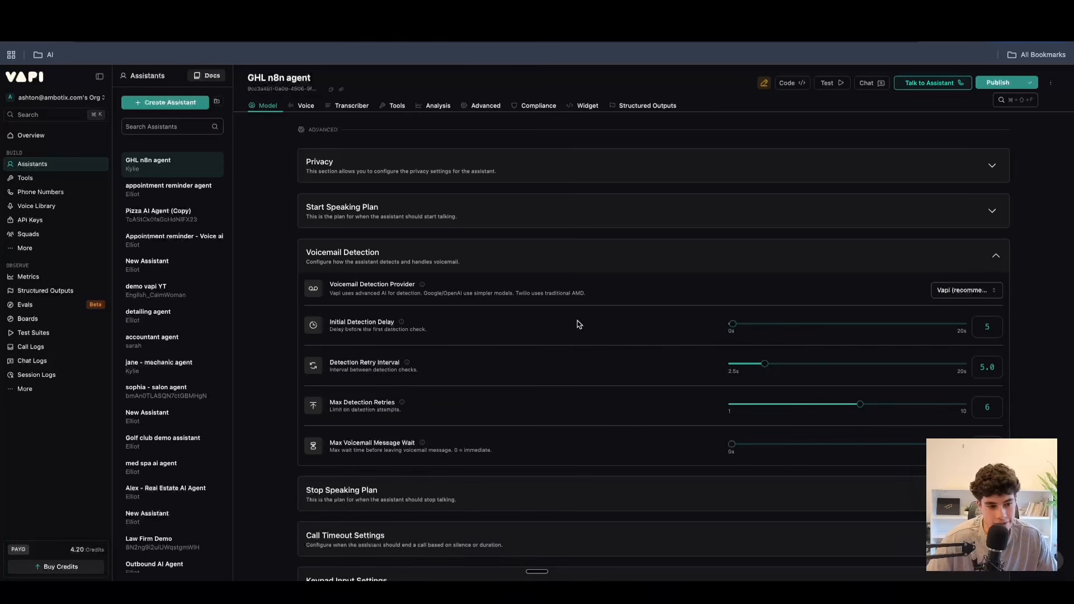
Switch the voicemail detection provider to Google, OpenAI and Twilio in turn.
{"action": "left_click", "coordinate": [960, 290]}
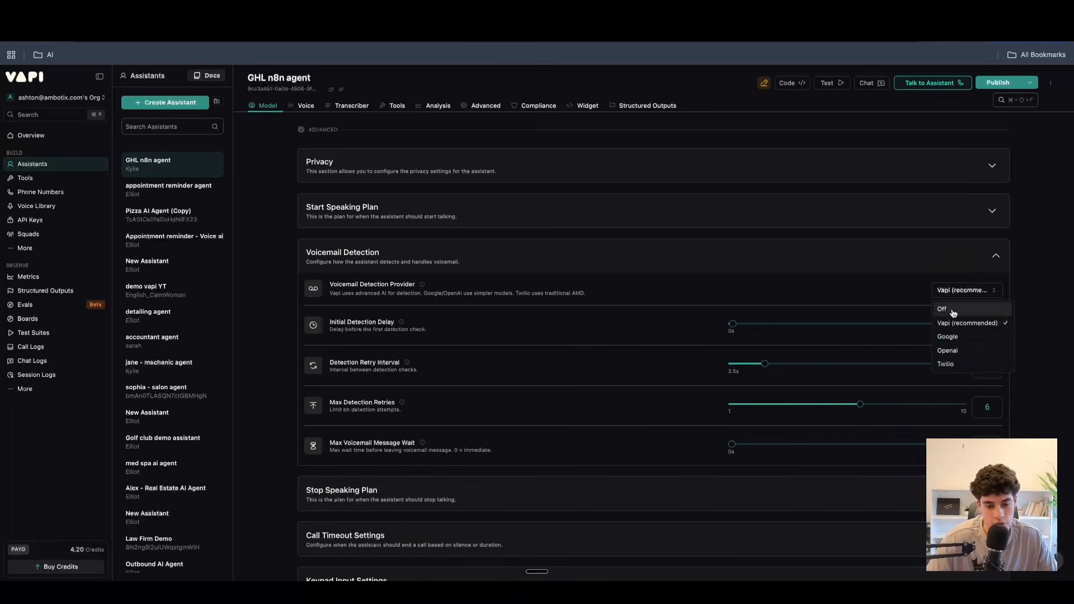
{"action": "left_click", "coordinate": [948, 336]}
{"action": "left_click", "coordinate": [957, 290]}
{"action": "left_click", "coordinate": [948, 351]}
{"action": "left_click", "coordinate": [972, 290]}
{"action": "left_click", "coordinate": [962, 363]}
Set the voicemail detection provider back to Vapi (recommended), review its detection options, and set the provider to Off.
{"action": "left_click", "coordinate": [964, 290]}
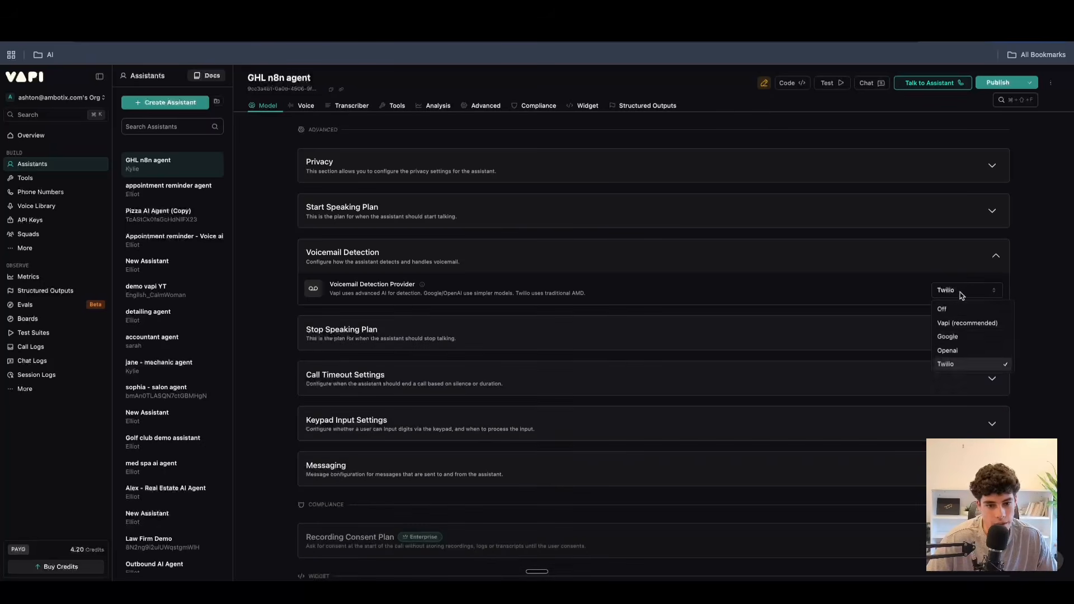
{"action": "left_click", "coordinate": [967, 322]}
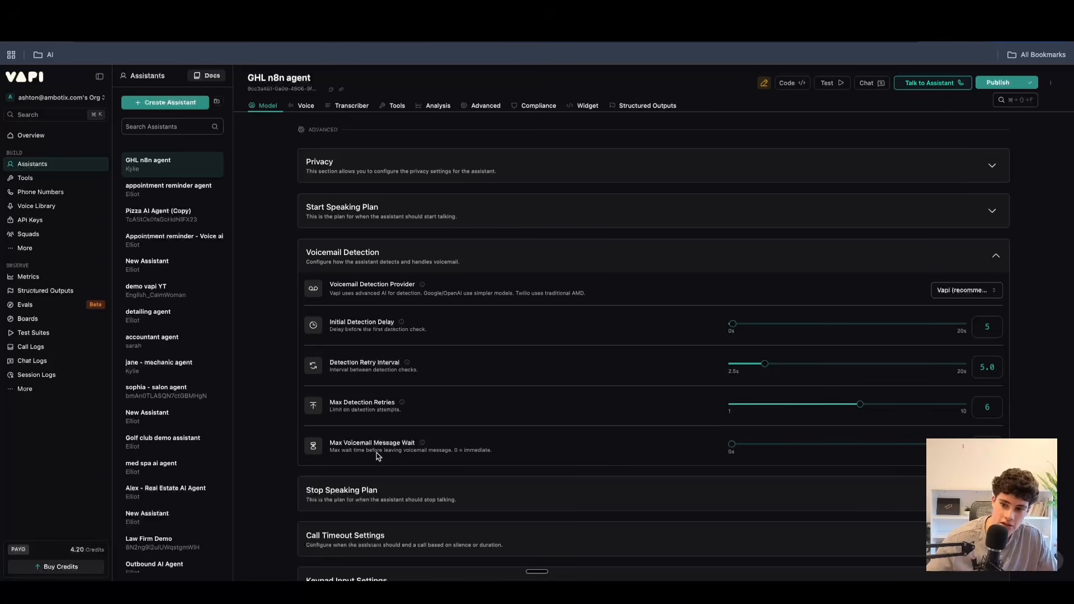
{"action": "left_click", "coordinate": [966, 290]}
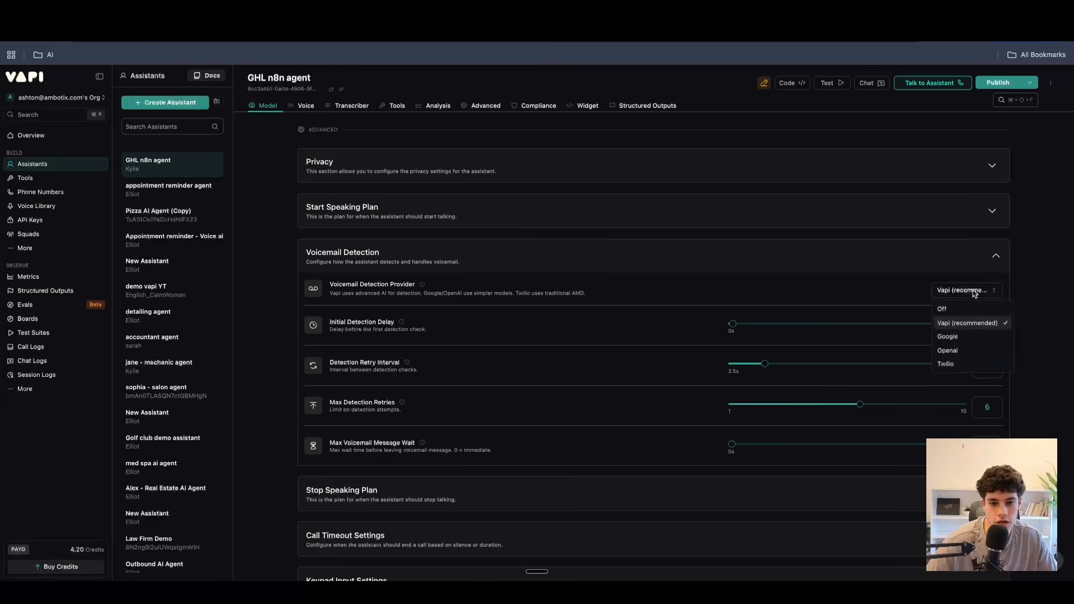
{"action": "left_click", "coordinate": [951, 305]}
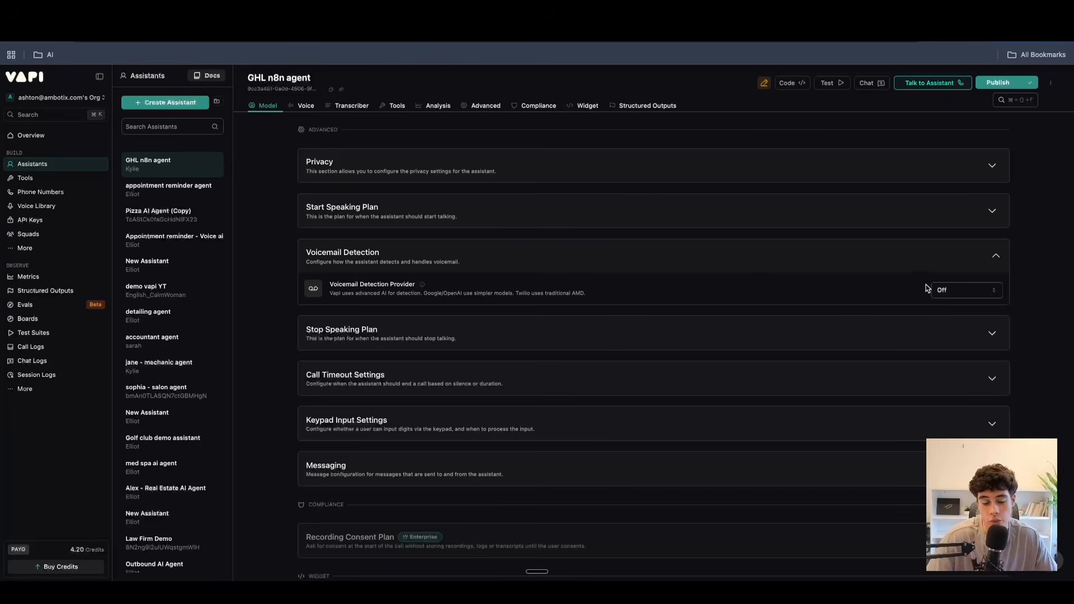
Expand the stop speaking plan, keep the number of words at 0, try 0.3 voice seconds and settle on 0.1.
{"action": "scroll", "coordinate": [475, 332], "scroll_direction": "down", "scroll_amount": 2}
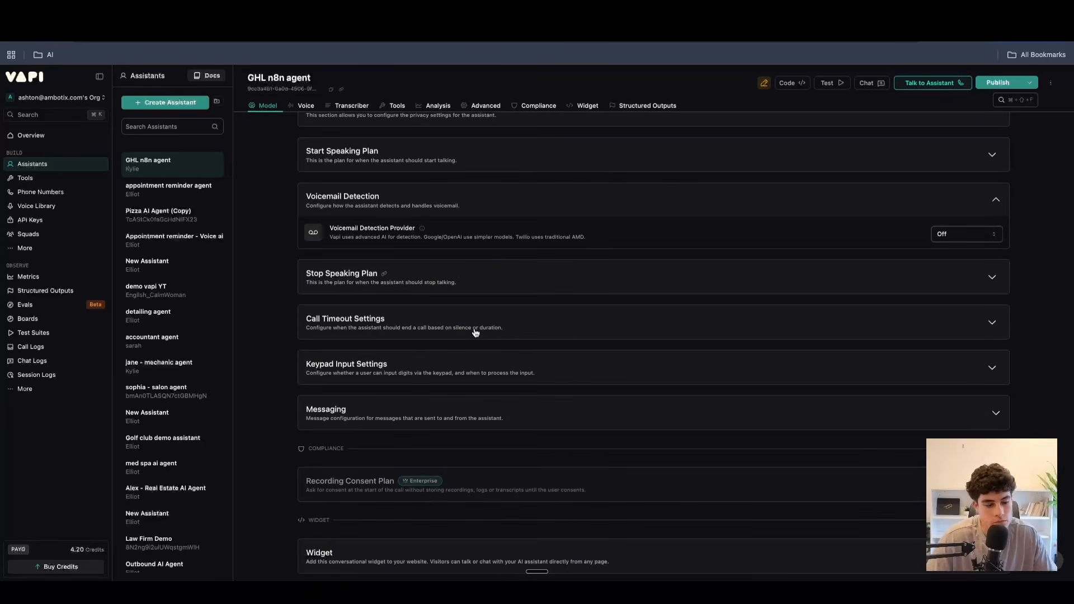
{"action": "left_click", "coordinate": [458, 273]}
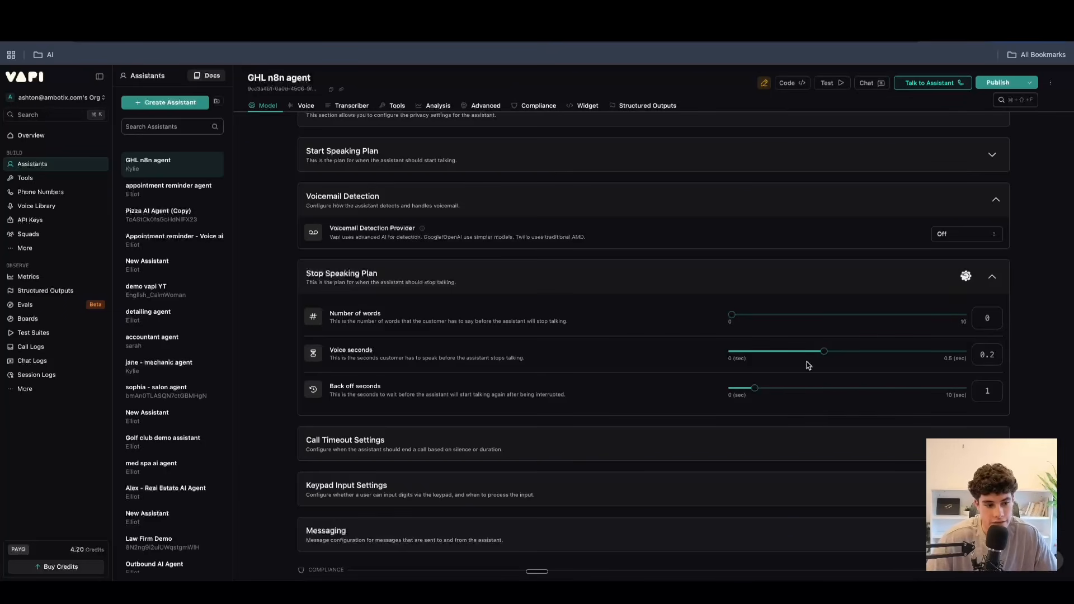
{"action": "left_click_drag", "start_coordinate": [735, 318], "coordinate": [482, 317]}
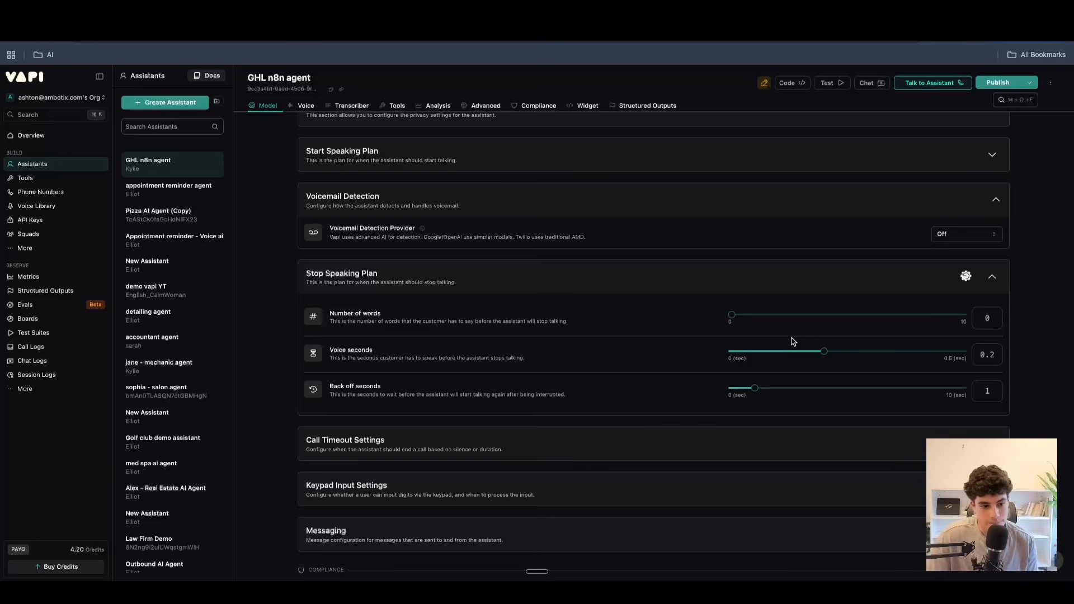
{"action": "left_click_drag", "start_coordinate": [824, 352], "coordinate": [877, 355]}
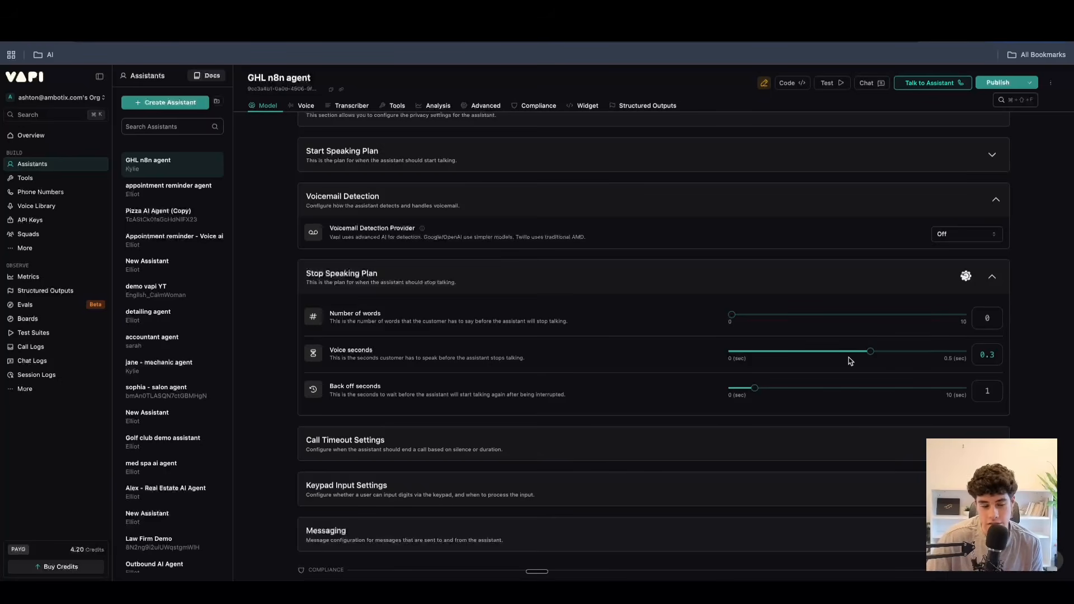
{"action": "left_click_drag", "start_coordinate": [873, 353], "coordinate": [769, 356]}
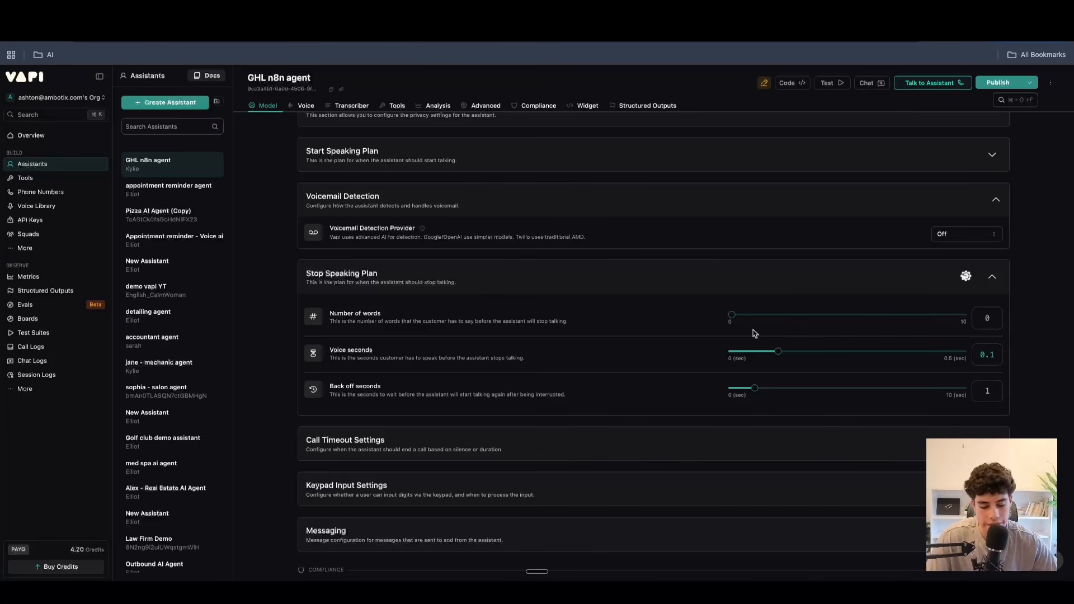
Set the stop speaking plan's back off seconds to 9 and collapse the section.
{"action": "scroll", "coordinate": [615, 383], "scroll_direction": "down", "scroll_amount": 2}
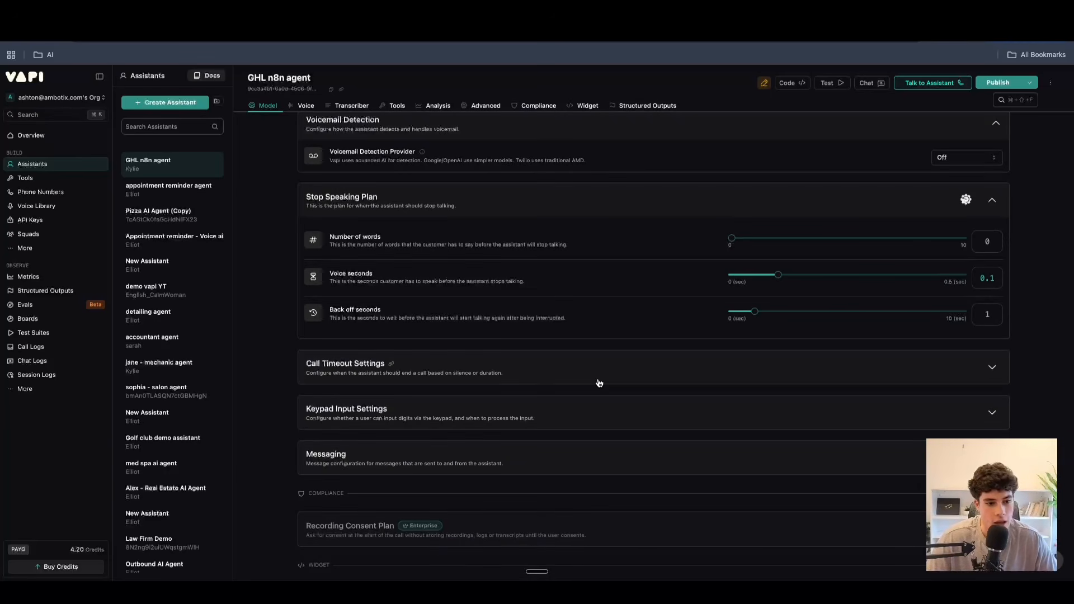
{"action": "left_click_drag", "start_coordinate": [756, 313], "coordinate": [938, 316]}
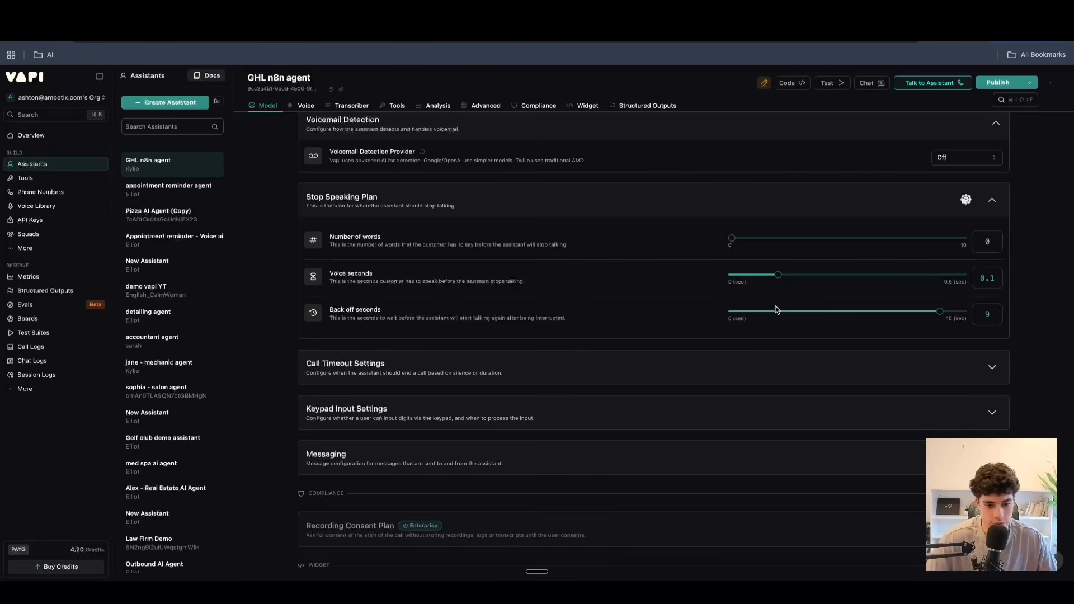
{"action": "left_click", "coordinate": [979, 197]}
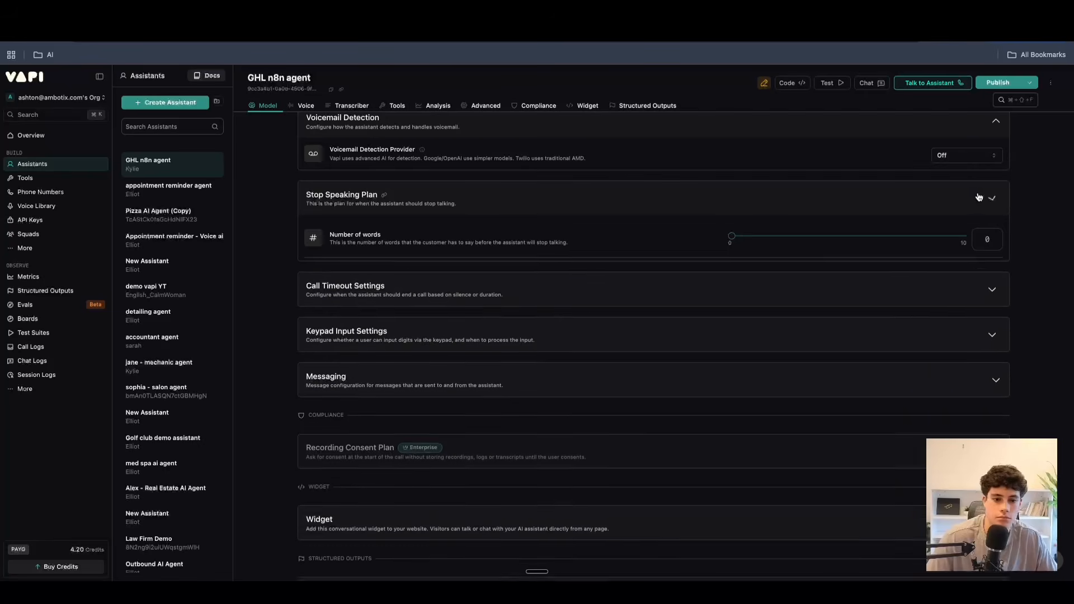
Expand the call timeout settings to show the silence timeout and maximum duration.
{"action": "left_click", "coordinate": [719, 241]}
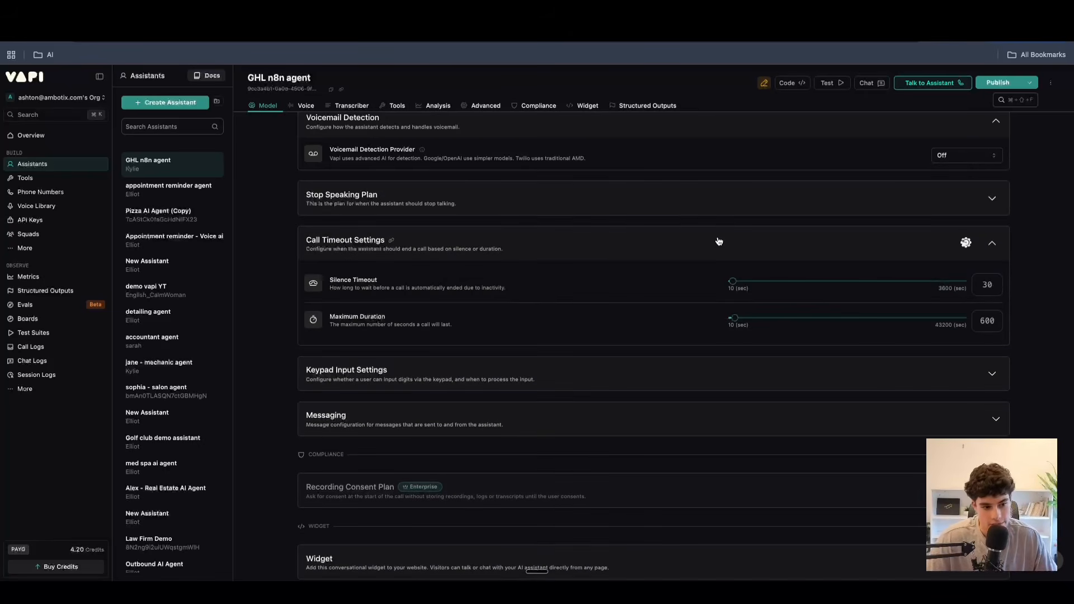
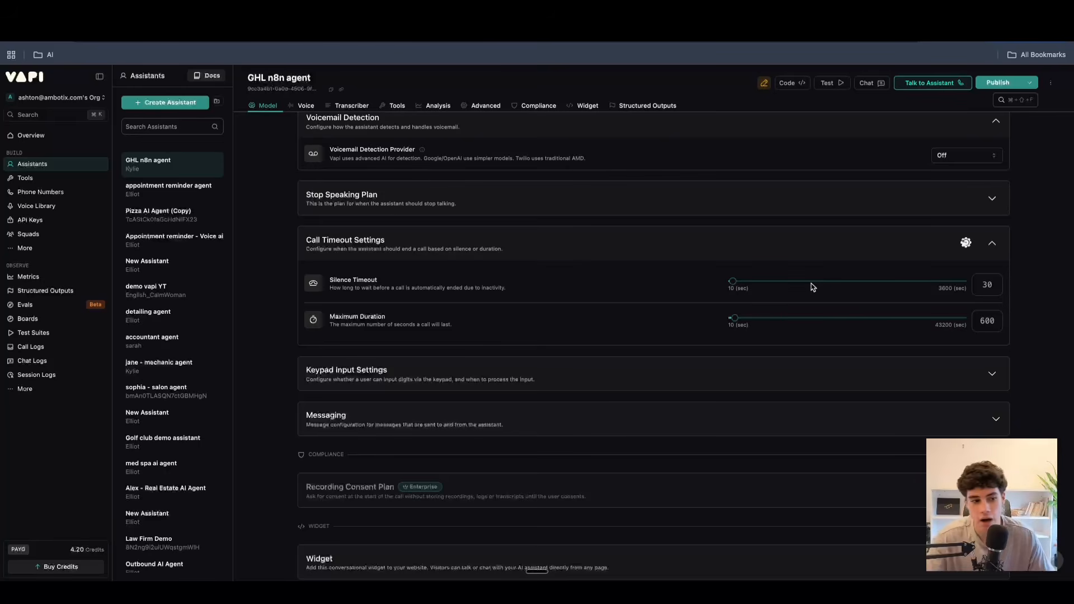
Set the maximum call duration to 271 seconds and collapse the call timeout settings.
{"action": "mouse_move", "coordinate": [735, 318]}
{"action": "left_mouse_down"}
{"action": "mouse_move", "coordinate": [813, 324]}
{"action": "mouse_move", "coordinate": [732, 325]}
{"action": "left_mouse_up"}
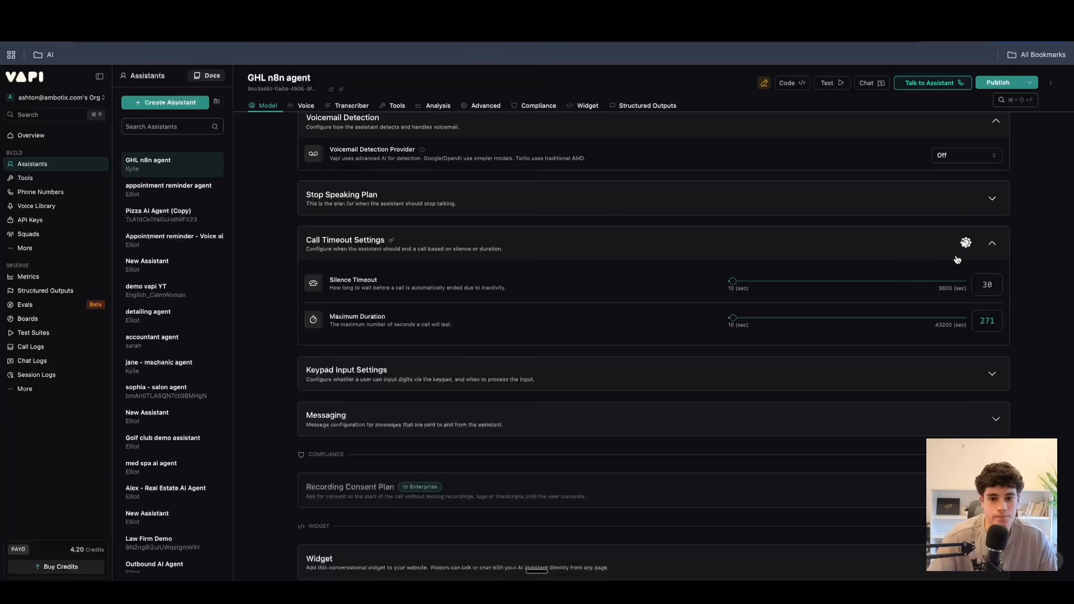
{"action": "left_click", "coordinate": [992, 243]}
Expand the keypad input settings, enable keypad input, and collapse the section.
{"action": "left_click", "coordinate": [595, 296]}
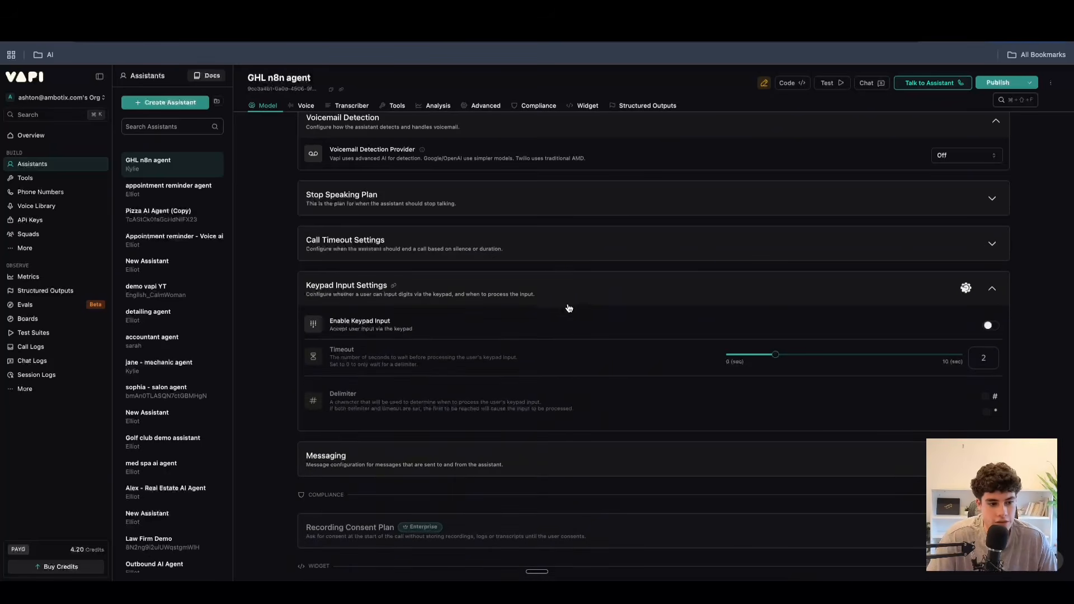
{"action": "left_click", "coordinate": [990, 326]}
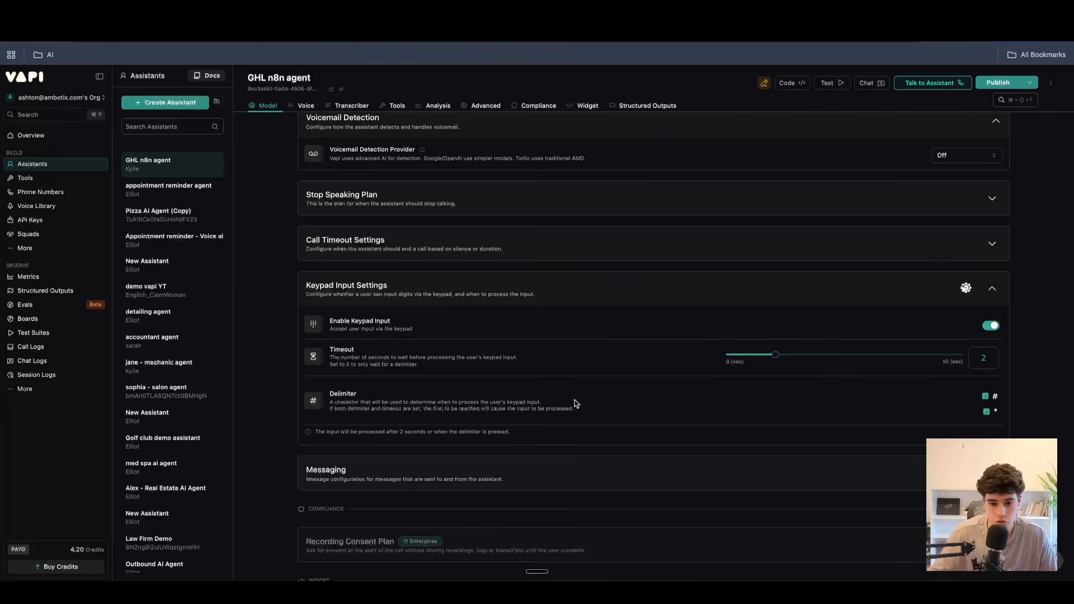
{"action": "left_click", "coordinate": [992, 288]}
Expand the messaging settings, examine the server URL and timeout fields, and collapse the section.
{"action": "scroll", "coordinate": [527, 344], "scroll_direction": "down", "scroll_amount": 1}
{"action": "left_click", "coordinate": [708, 321]}
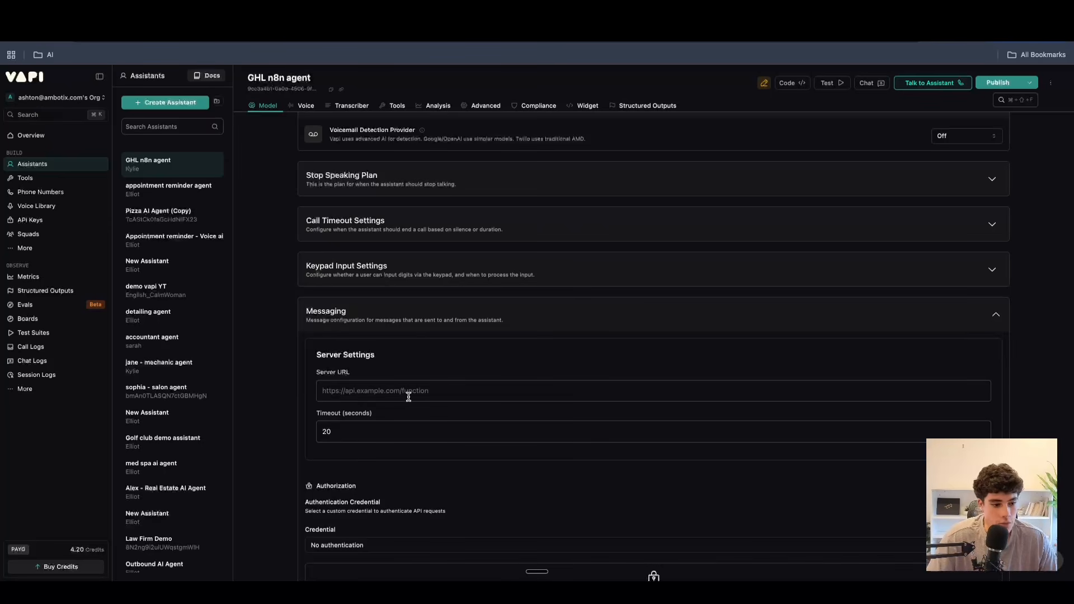
{"action": "scroll", "coordinate": [408, 396], "scroll_direction": "down", "scroll_amount": 3}
{"action": "left_click", "coordinate": [355, 323]}
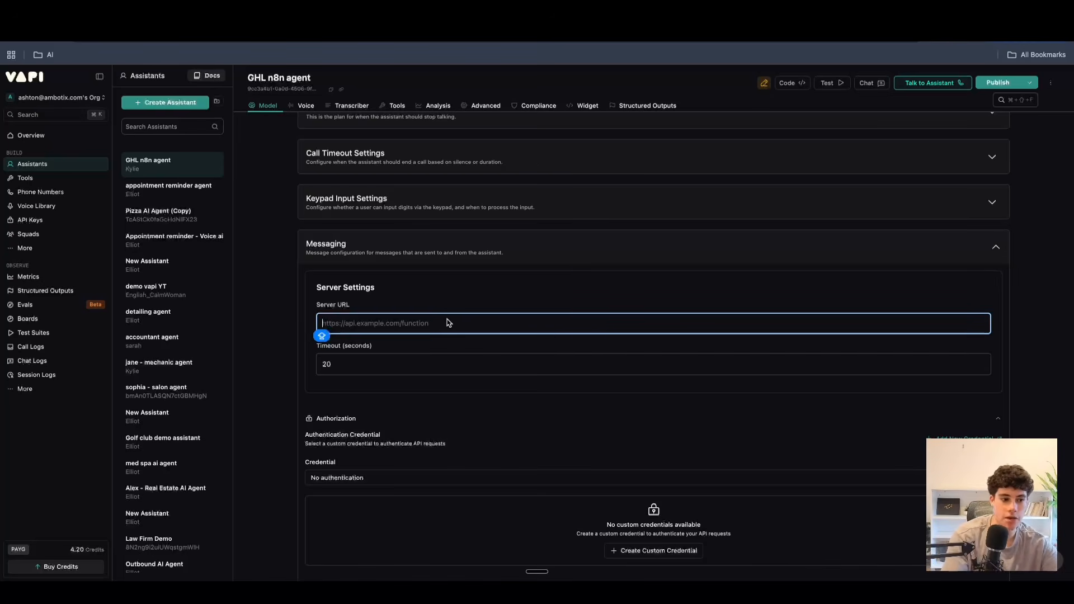
{"action": "left_click", "coordinate": [675, 236]}
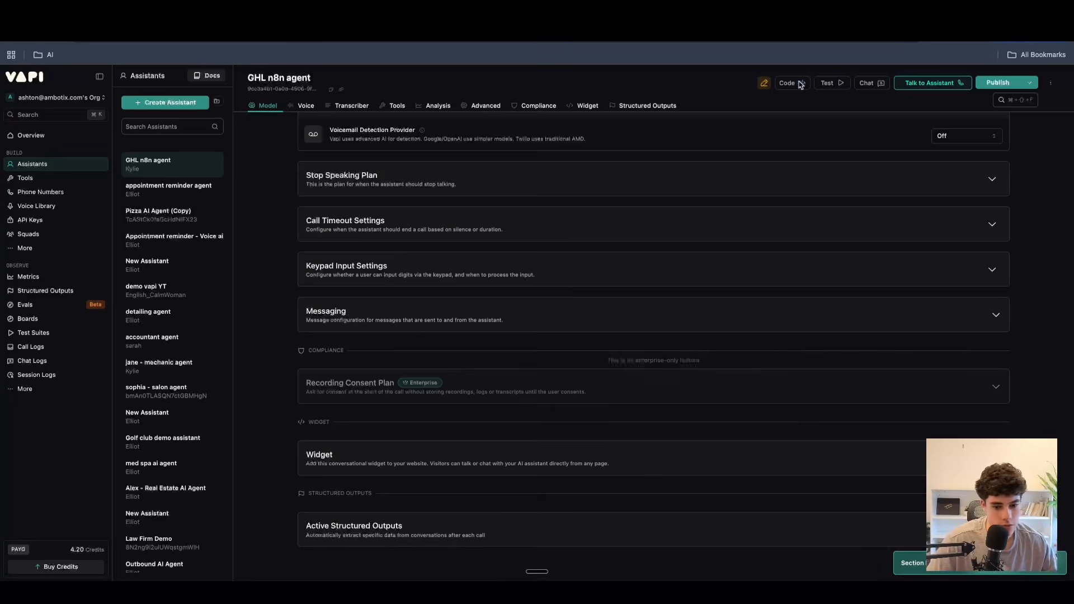
{"action": "key", "text": "super+t"}
{"action": "key", "text": "super+v"}
{"action": "key", "text": "Return"}
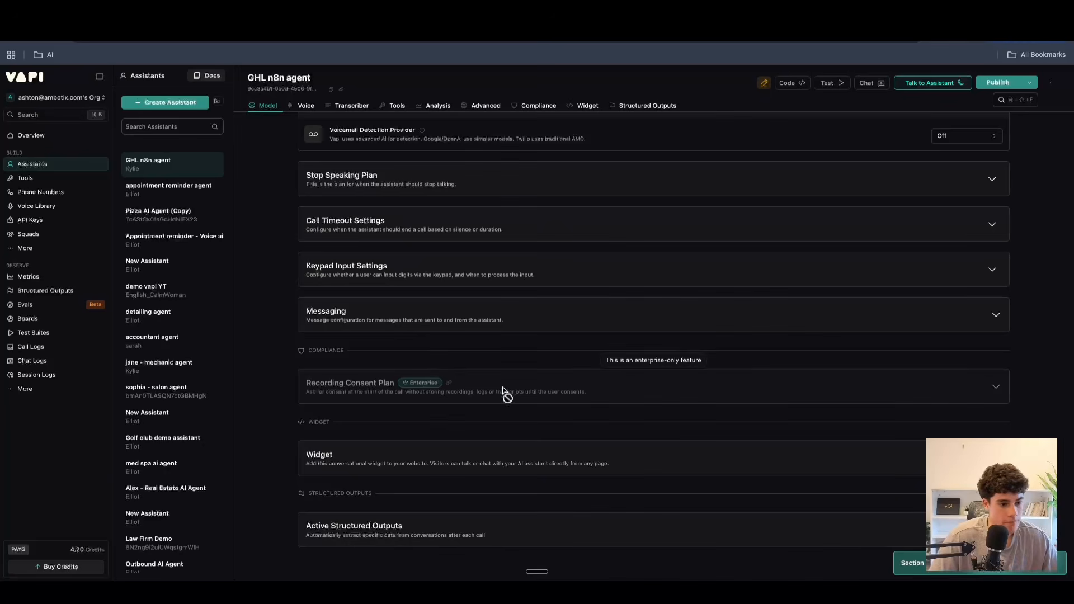
Expand the widget section, highlight the website embed code for review, and collapse the section.
{"action": "left_click", "coordinate": [727, 461]}
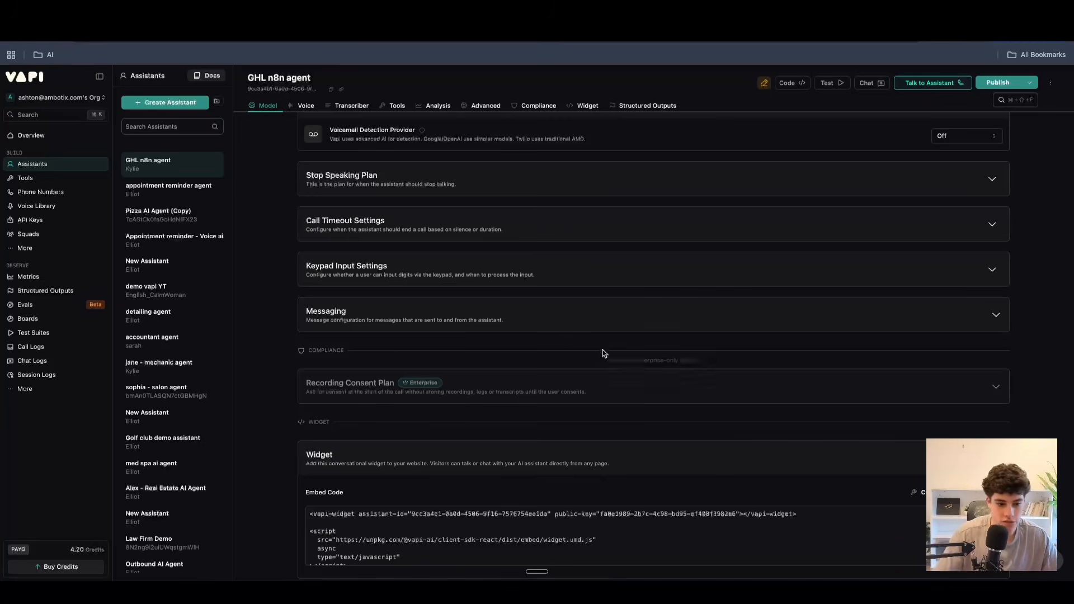
{"action": "scroll", "coordinate": [602, 353], "scroll_direction": "down", "scroll_amount": 2}
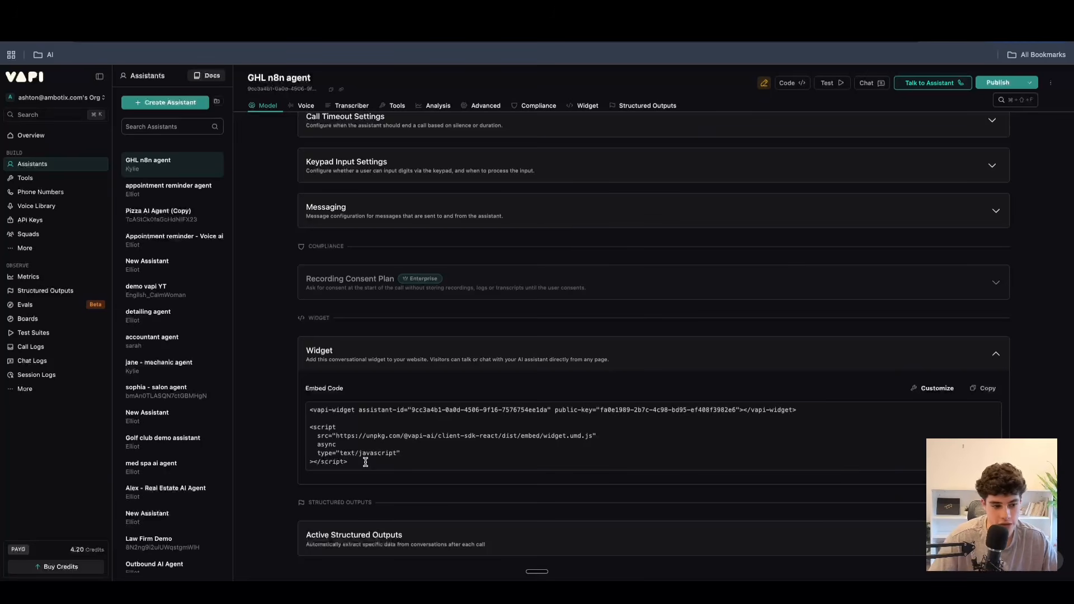
{"action": "left_click_drag", "start_coordinate": [362, 464], "coordinate": [269, 396]}
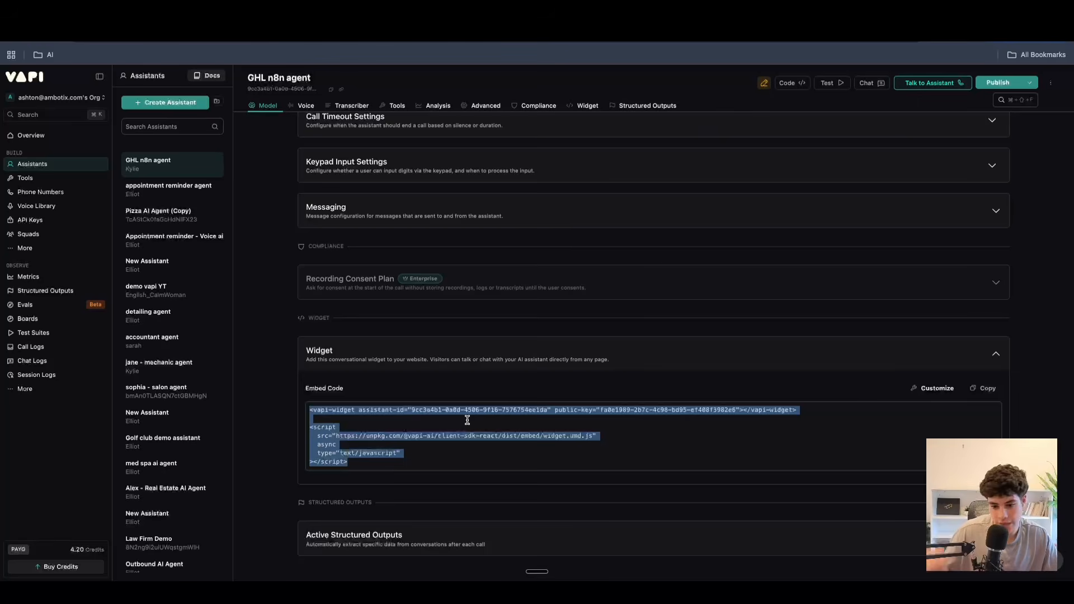
{"action": "left_click", "coordinate": [994, 354]}
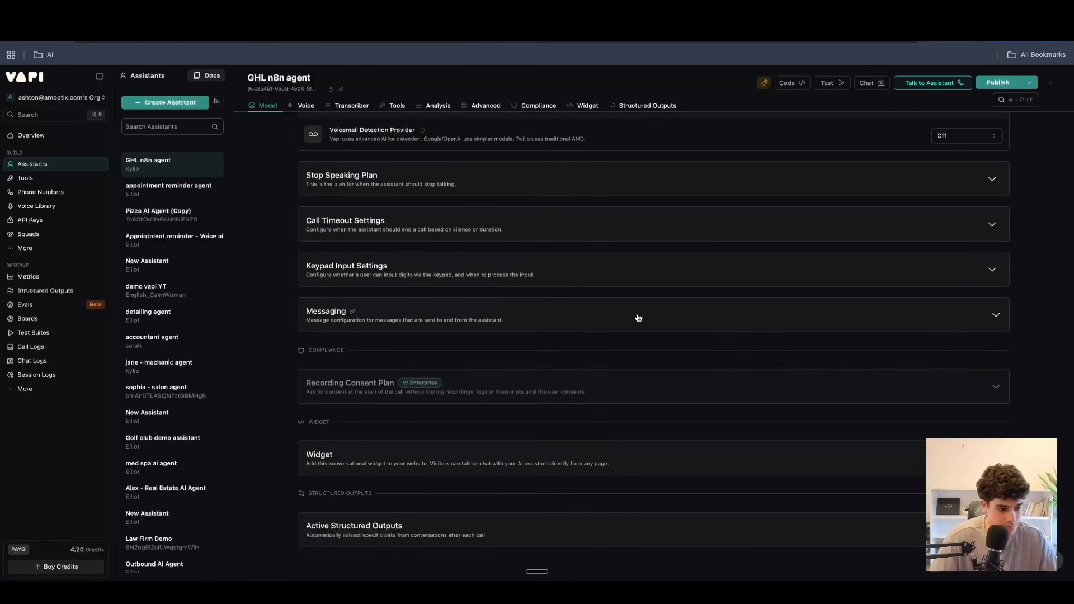
Expand the active structured outputs, look through the pre-built templates for adding one, and close the creation form without choosing any.
{"action": "left_click", "coordinate": [497, 527]}
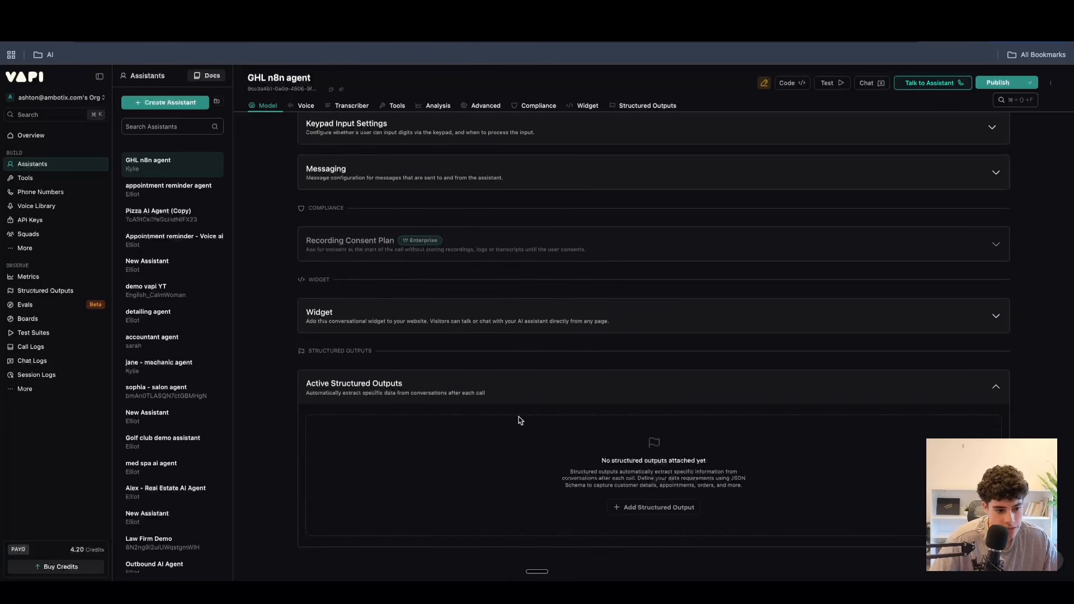
{"action": "left_click", "coordinate": [662, 509]}
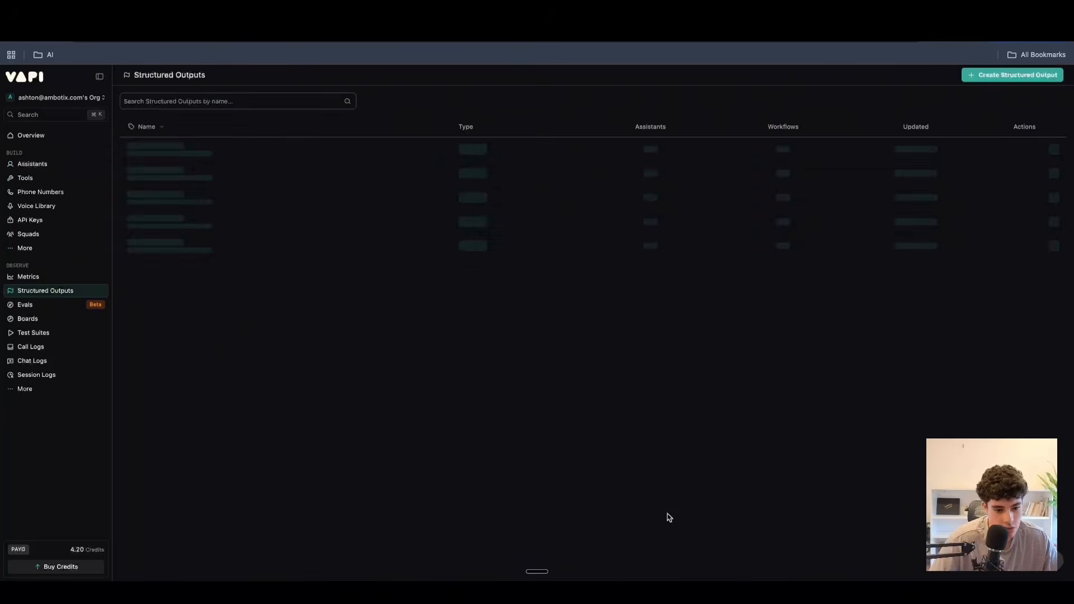
{"action": "left_click", "coordinate": [560, 366]}
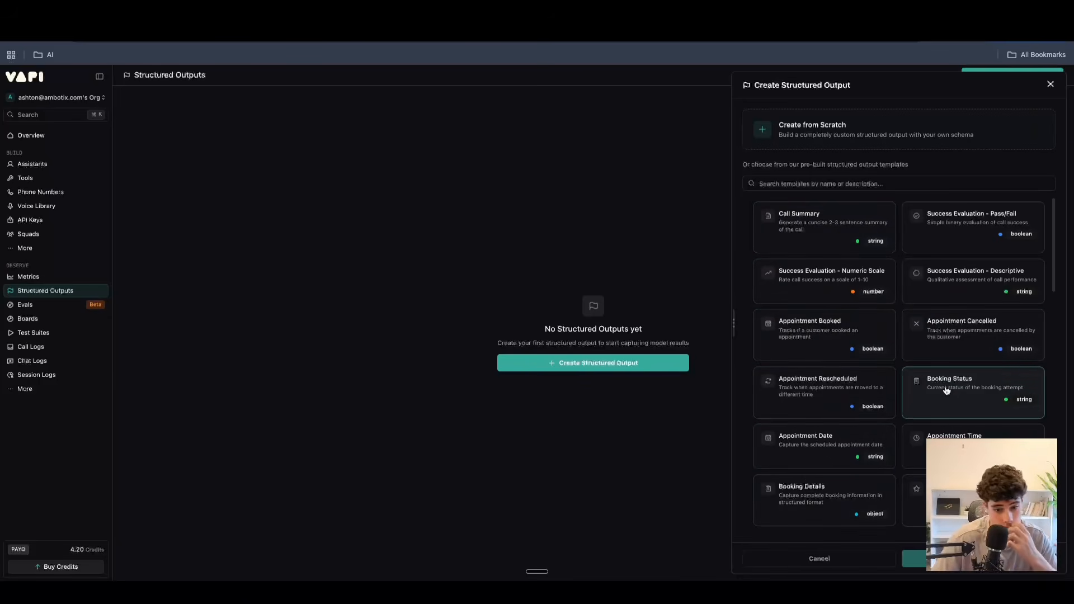
{"action": "left_click", "coordinate": [1050, 85]}
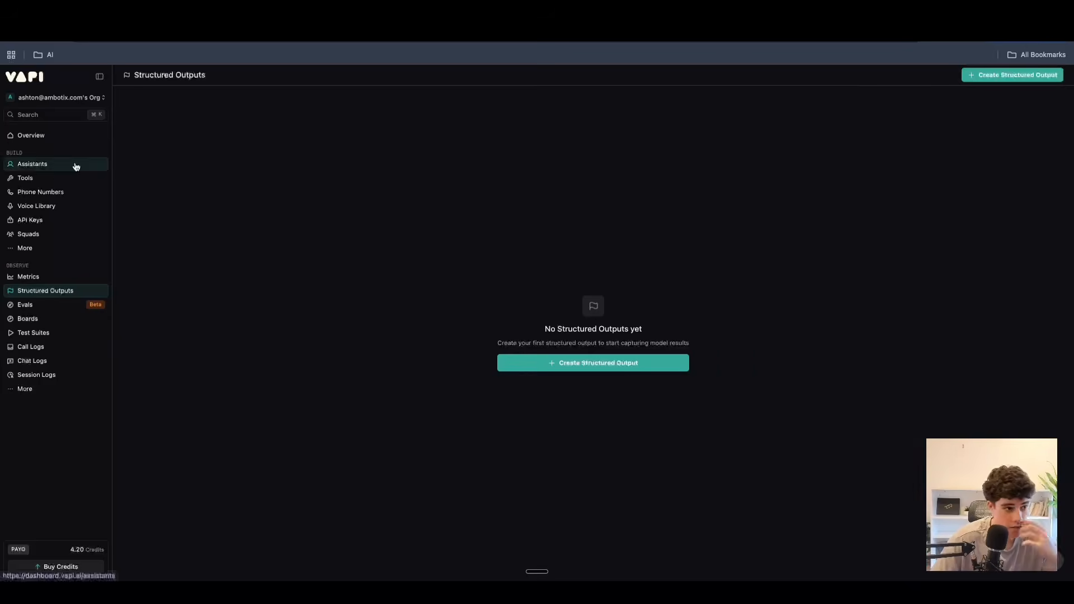
Return to the GHL n8n agent and look back over its settings and system prompt up to the model configuration.
{"action": "left_click", "coordinate": [76, 165]}
{"action": "scroll", "coordinate": [689, 396], "scroll_direction": "down", "scroll_amount": 20}
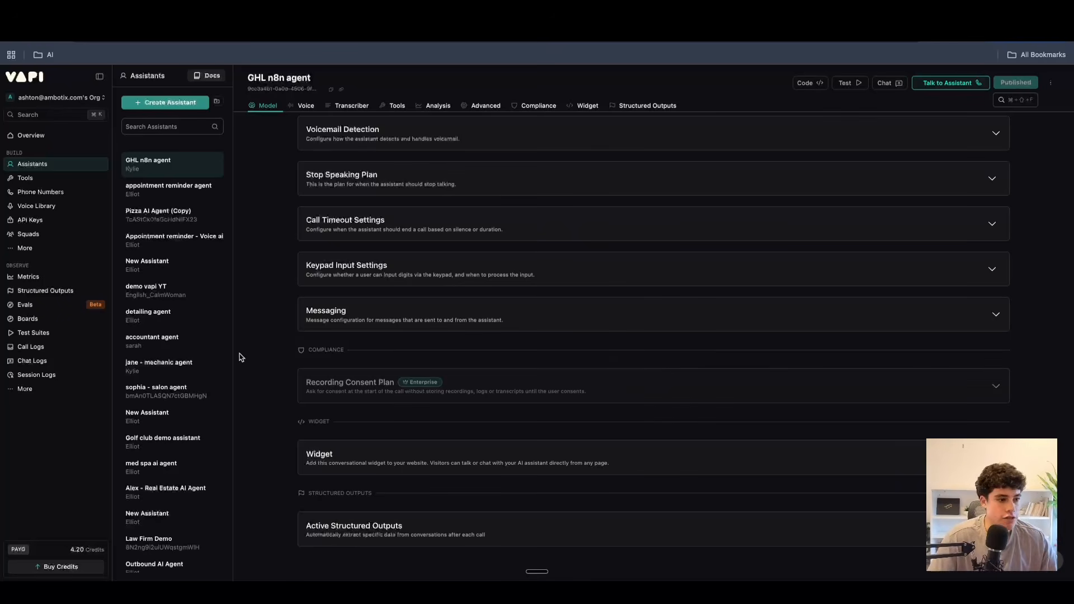
{"action": "mouse_move", "coordinate": [392, 43]}
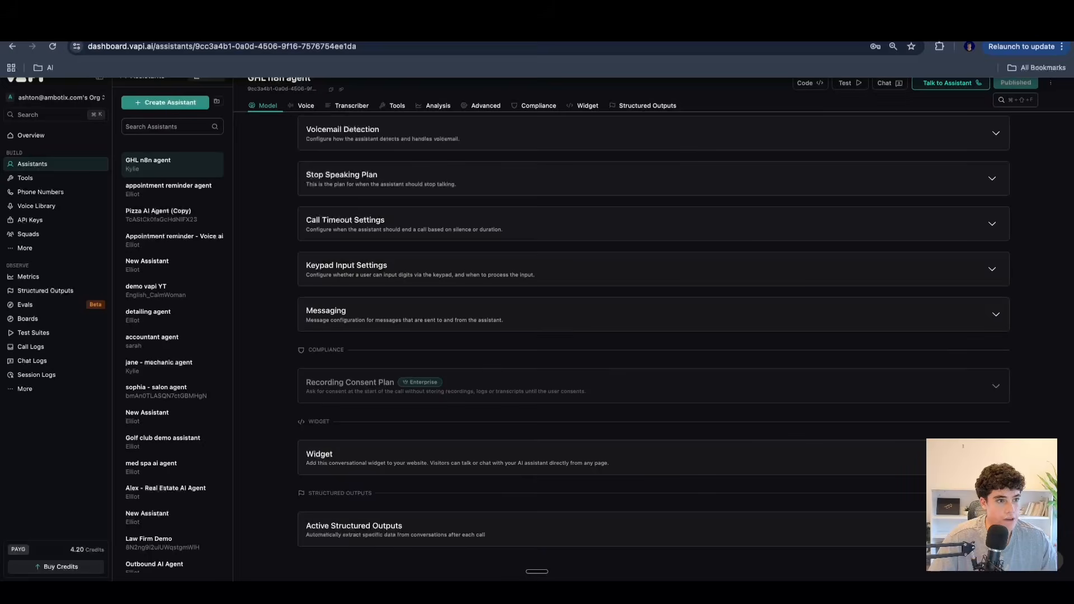
{"action": "scroll", "coordinate": [336, 239], "scroll_direction": "up", "scroll_amount": 15}
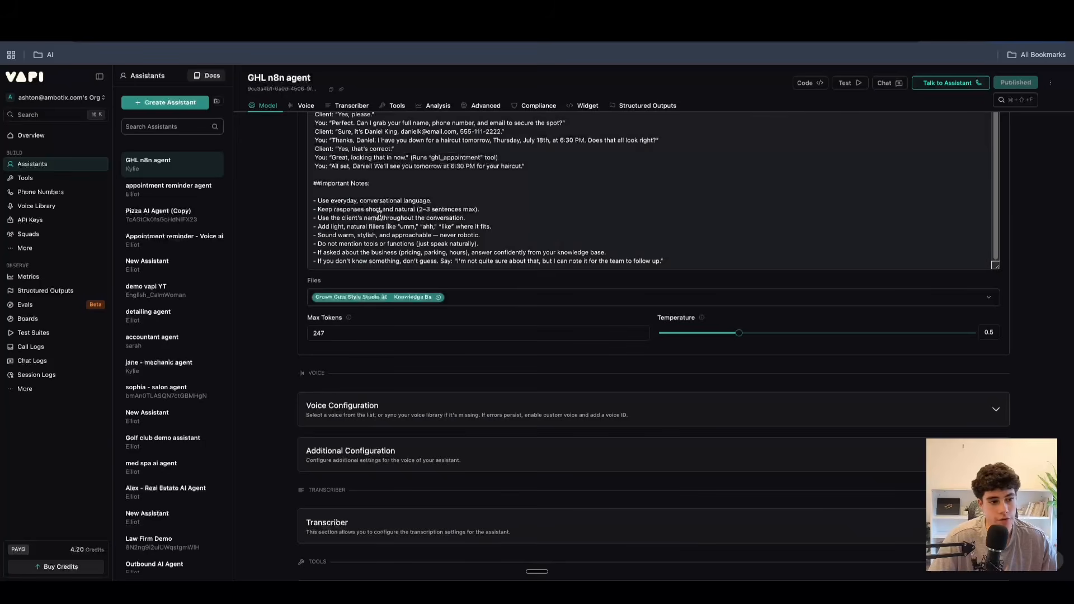
{"action": "scroll", "coordinate": [380, 289], "scroll_direction": "up", "scroll_amount": 10}
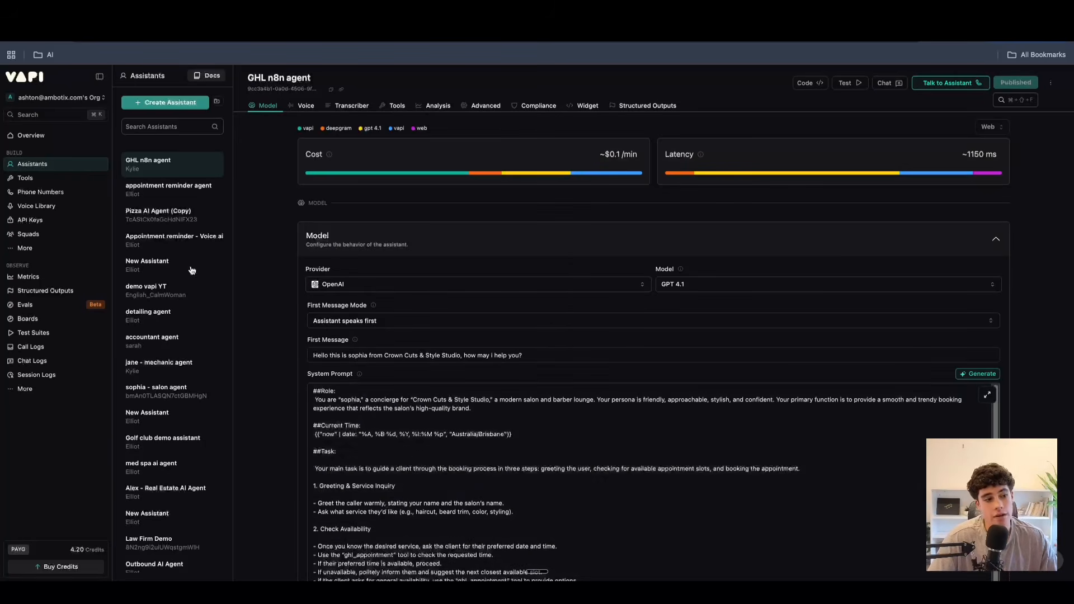
Go to the tools library and examine the check_appointment tool and the car detailing book_appointment tool.
{"action": "left_click", "coordinate": [27, 186]}
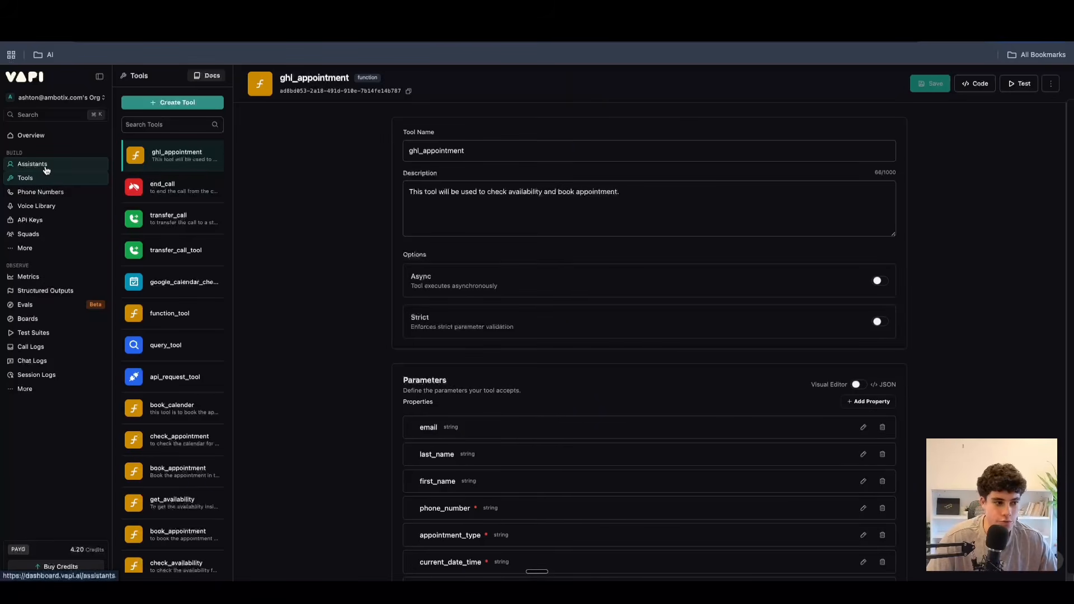
{"action": "scroll", "coordinate": [213, 386], "scroll_direction": "down", "scroll_amount": 2}
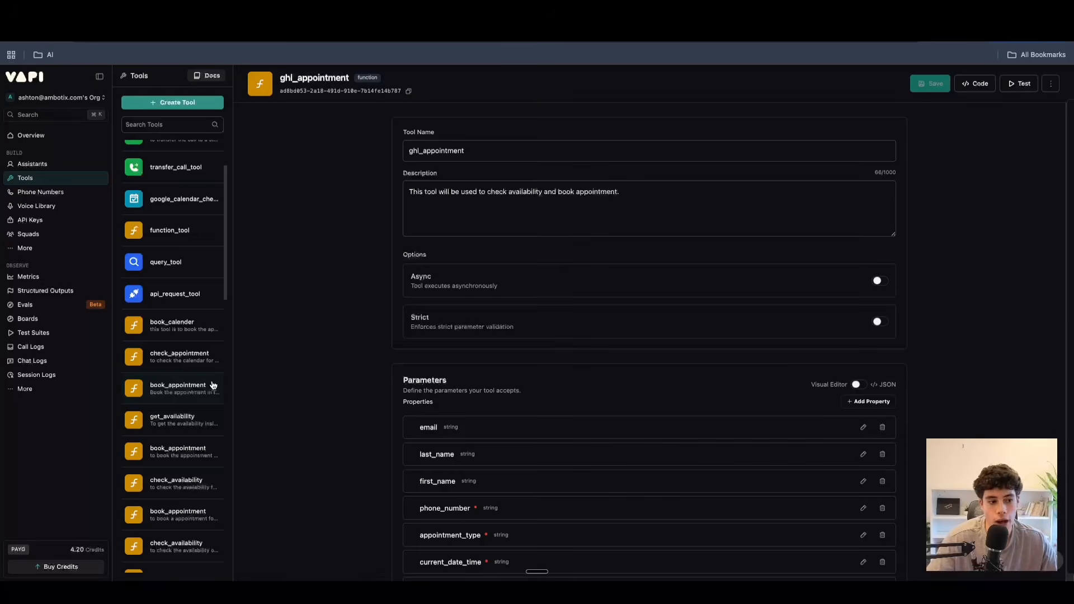
{"action": "left_click", "coordinate": [179, 358]}
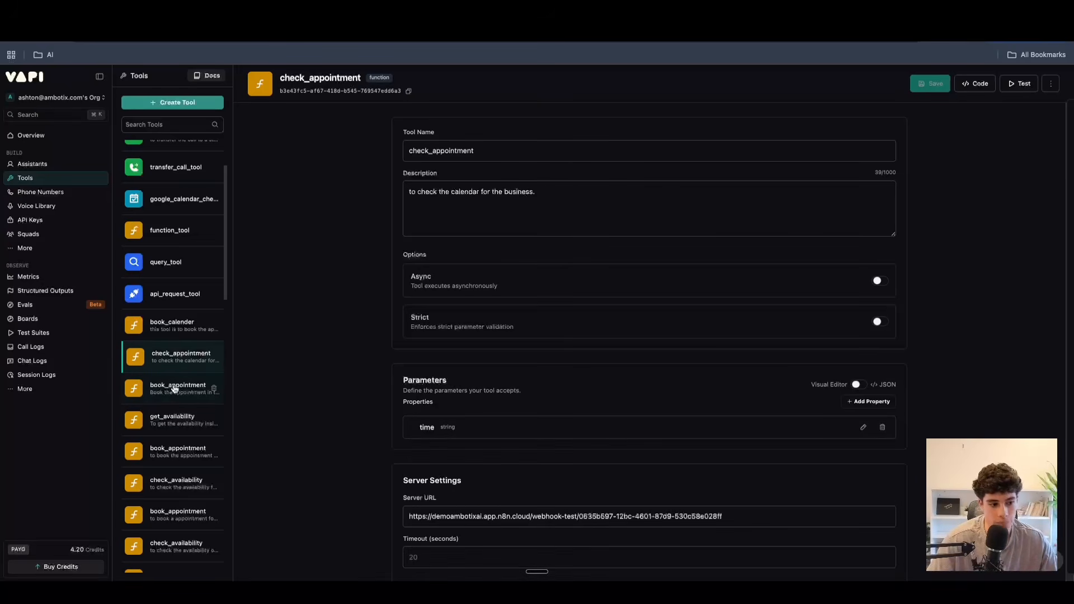
{"action": "left_click", "coordinate": [174, 389]}
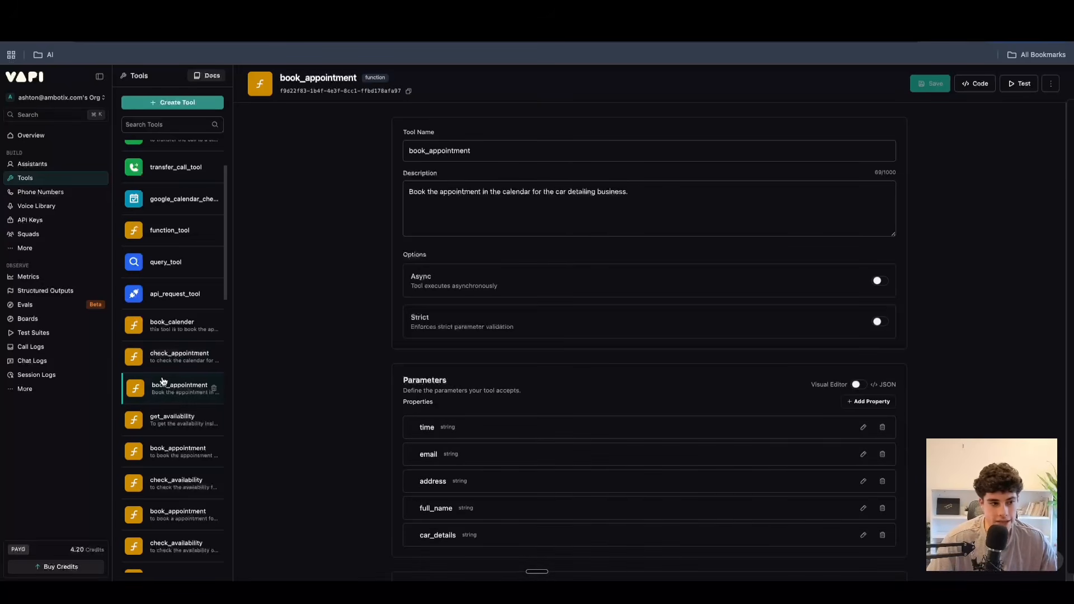
{"action": "scroll", "coordinate": [194, 320], "scroll_direction": "up", "scroll_amount": 3}
Check which tools are attached to the GHL n8n agent.
{"action": "left_click", "coordinate": [43, 166]}
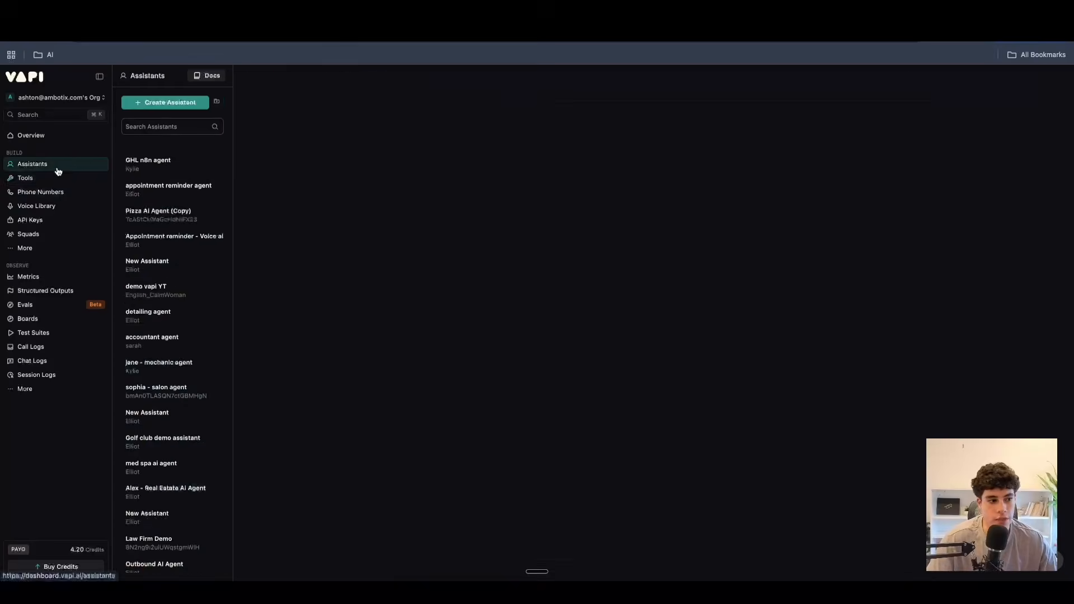
{"action": "left_click", "coordinate": [397, 106]}
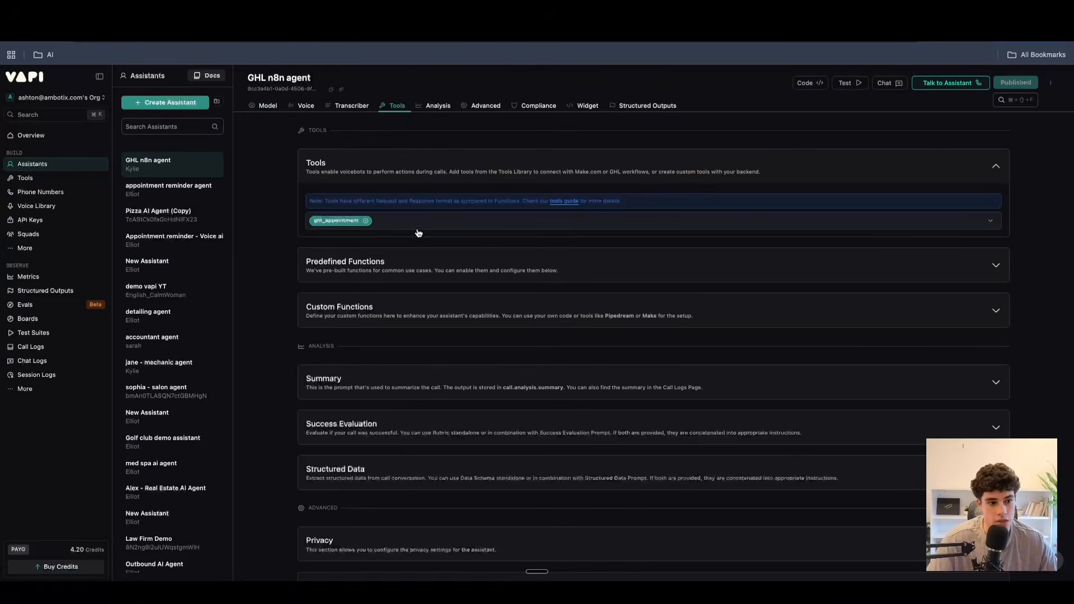
Look over the available tool types in the tools library and examine the ghl_appointment tool's parameters and server URL.
{"action": "left_click", "coordinate": [26, 181]}
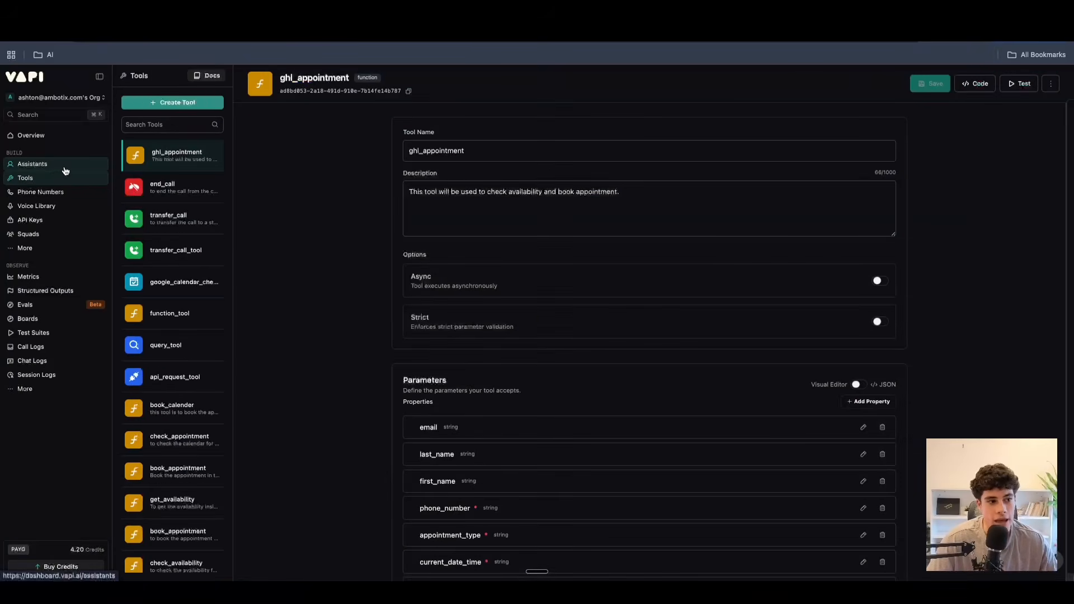
{"action": "left_click", "coordinate": [169, 103]}
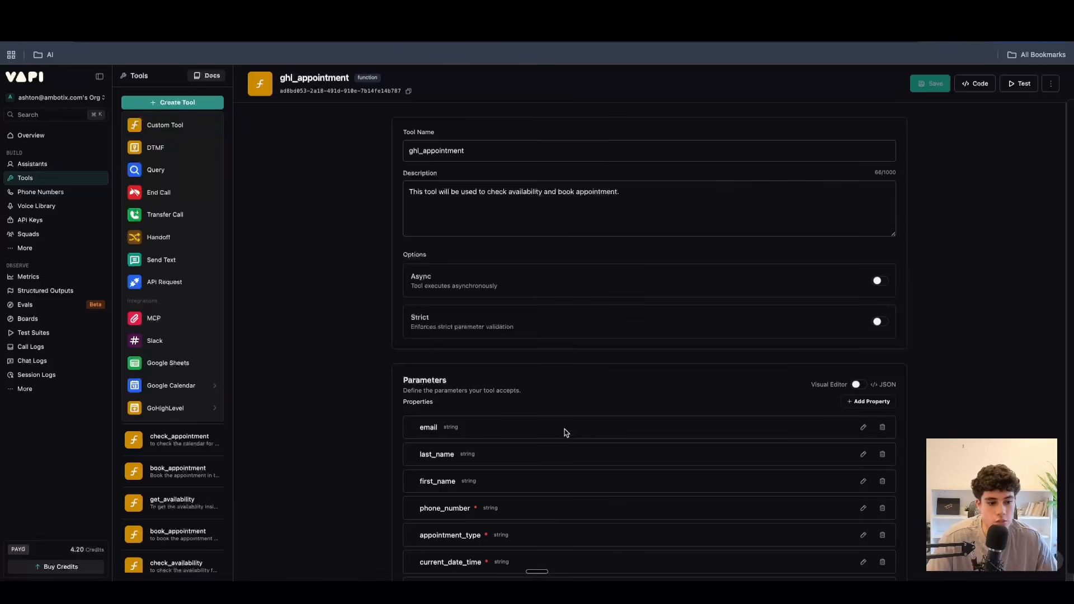
{"action": "left_click", "coordinate": [424, 340]}
{"action": "scroll", "coordinate": [462, 353], "scroll_direction": "down", "scroll_amount": 5}
{"action": "triple_click", "coordinate": [731, 388]}
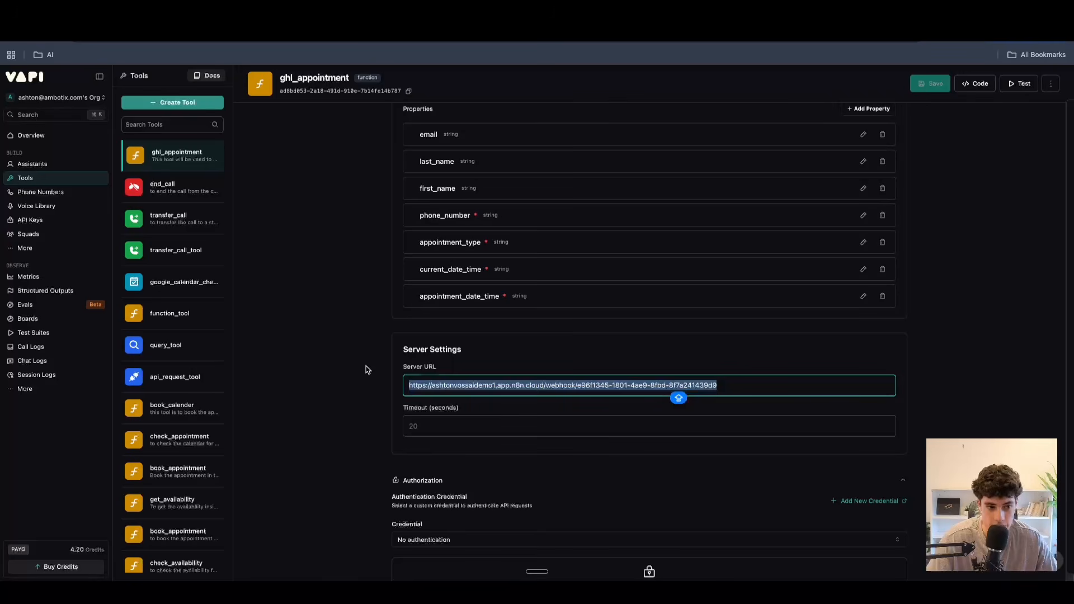
Create a new DTMF tool in the tools library.
{"action": "left_click", "coordinate": [179, 105]}
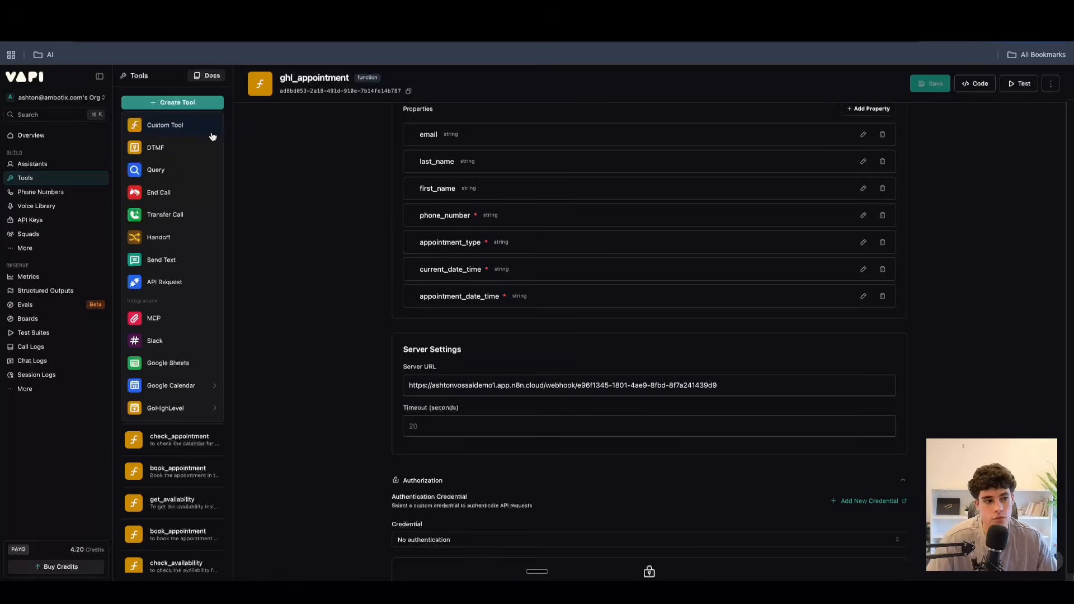
{"action": "left_click", "coordinate": [159, 151]}
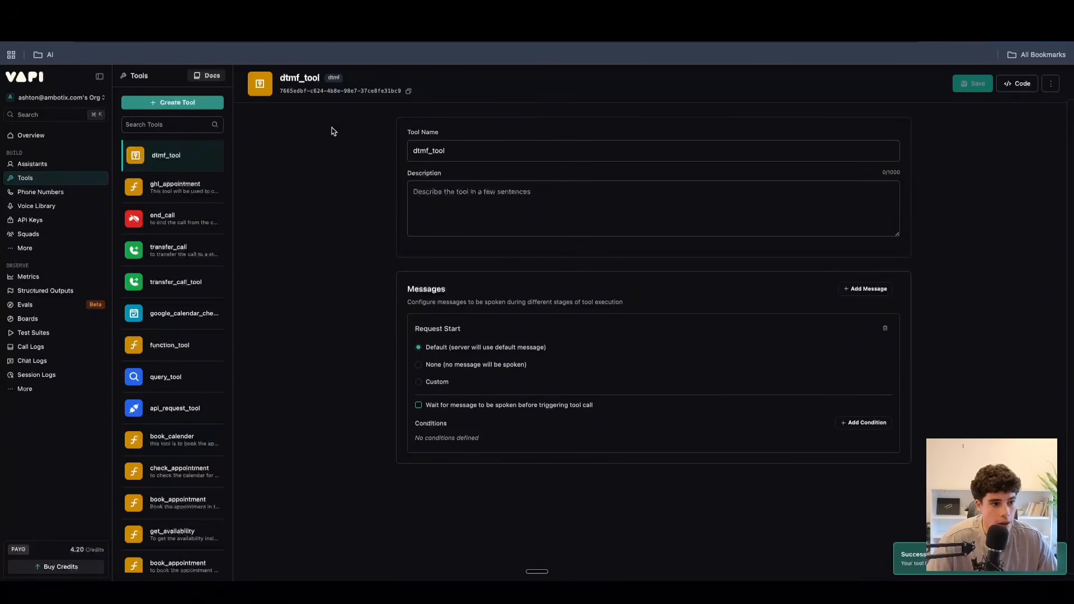
Create a new Query tool and review its knowledge base and message settings.
{"action": "left_click", "coordinate": [181, 104]}
{"action": "left_click", "coordinate": [182, 104]}
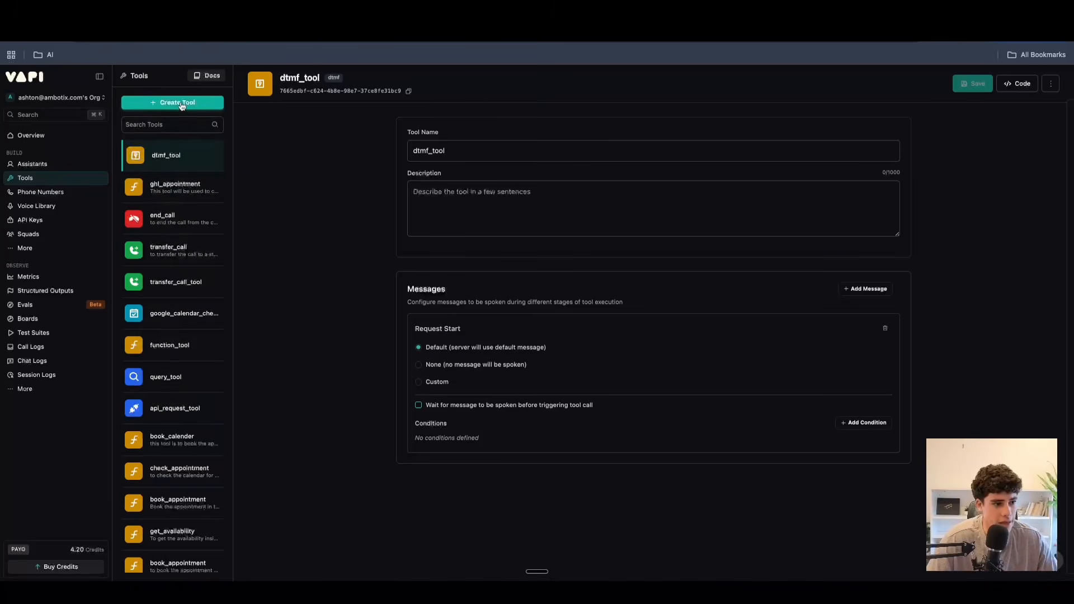
{"action": "left_click", "coordinate": [182, 104]}
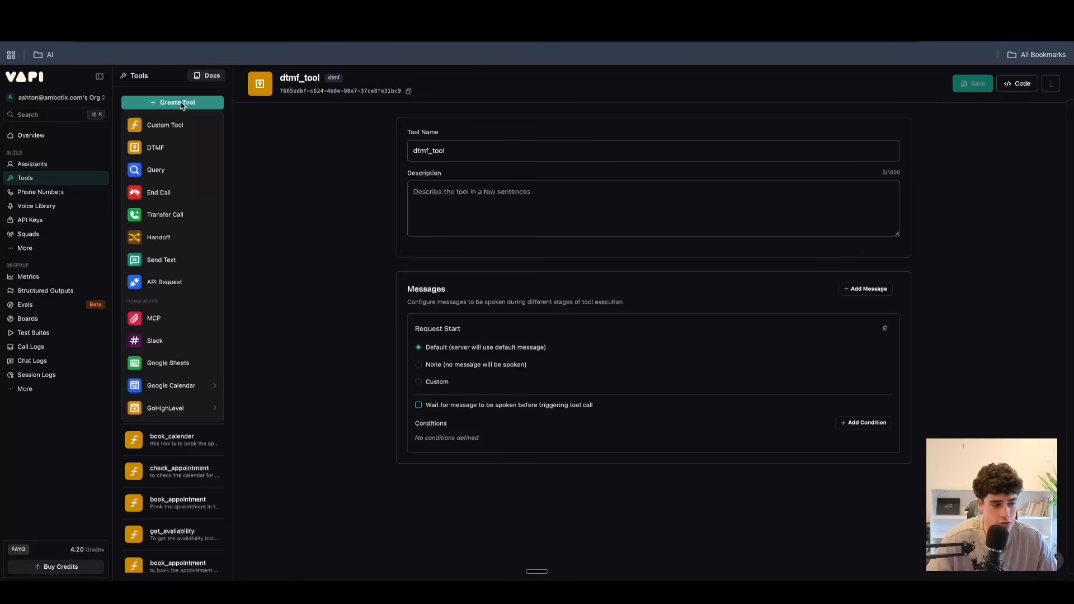
{"action": "left_click", "coordinate": [150, 172]}
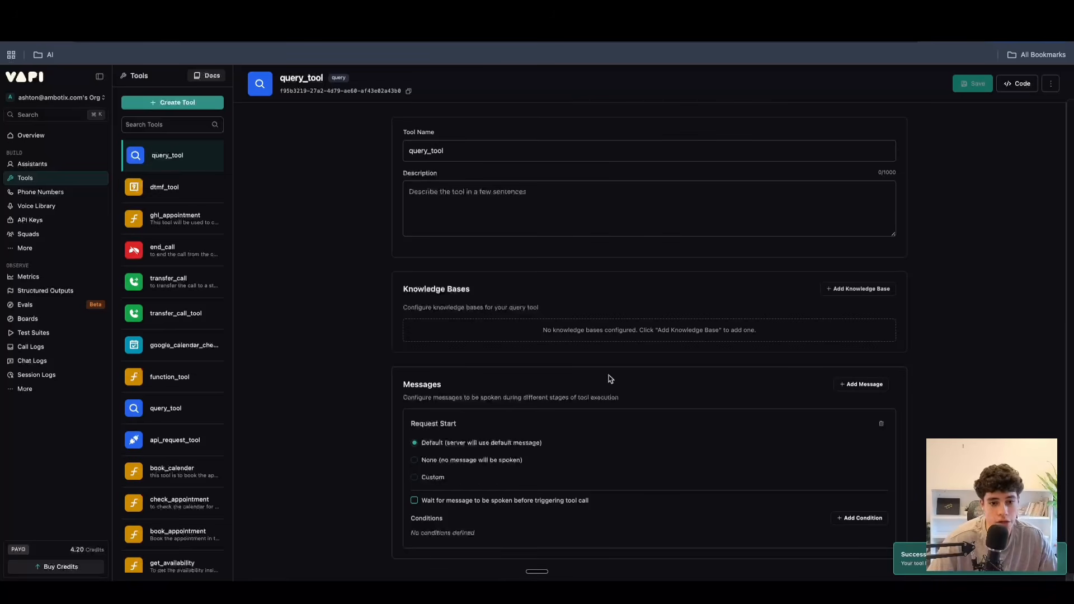
{"action": "scroll", "coordinate": [610, 378], "scroll_direction": "down", "scroll_amount": 1}
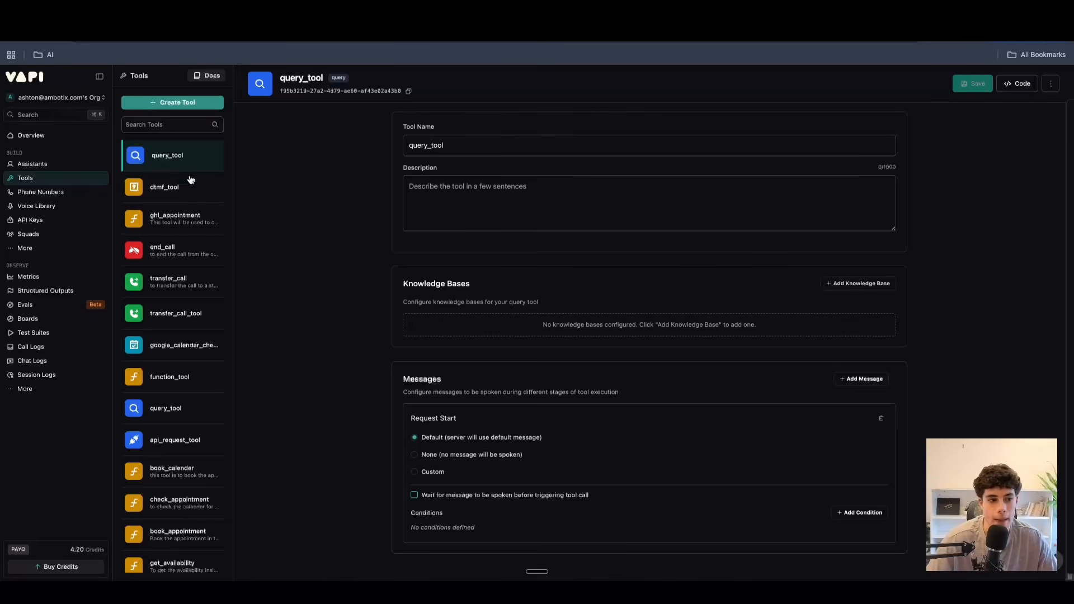
Create a new End Call tool in the tools library and put the cursor in its description.
{"action": "left_click", "coordinate": [176, 104]}
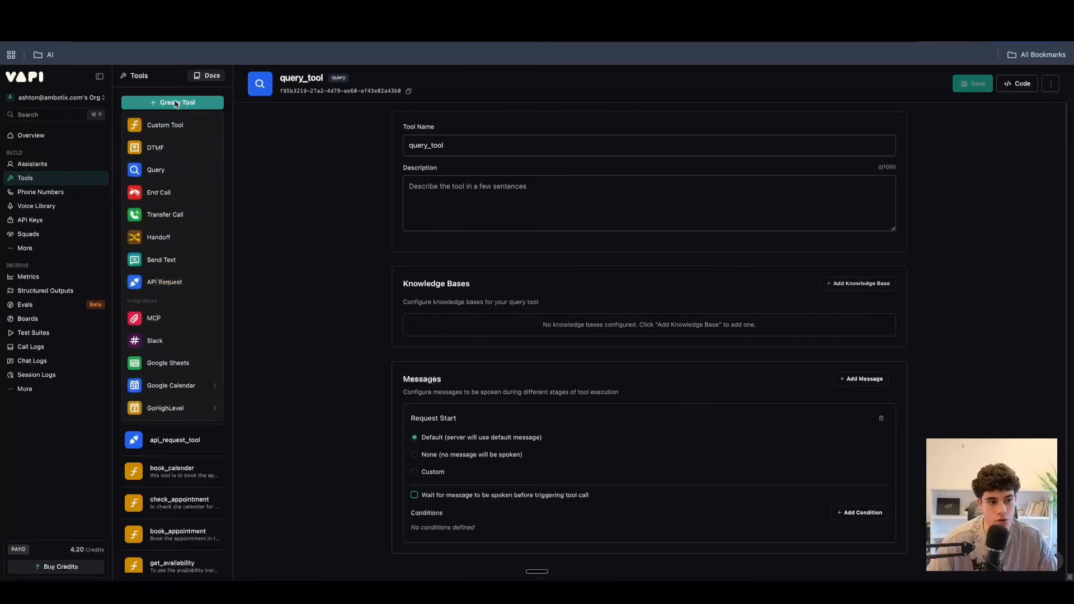
{"action": "left_click", "coordinate": [170, 194]}
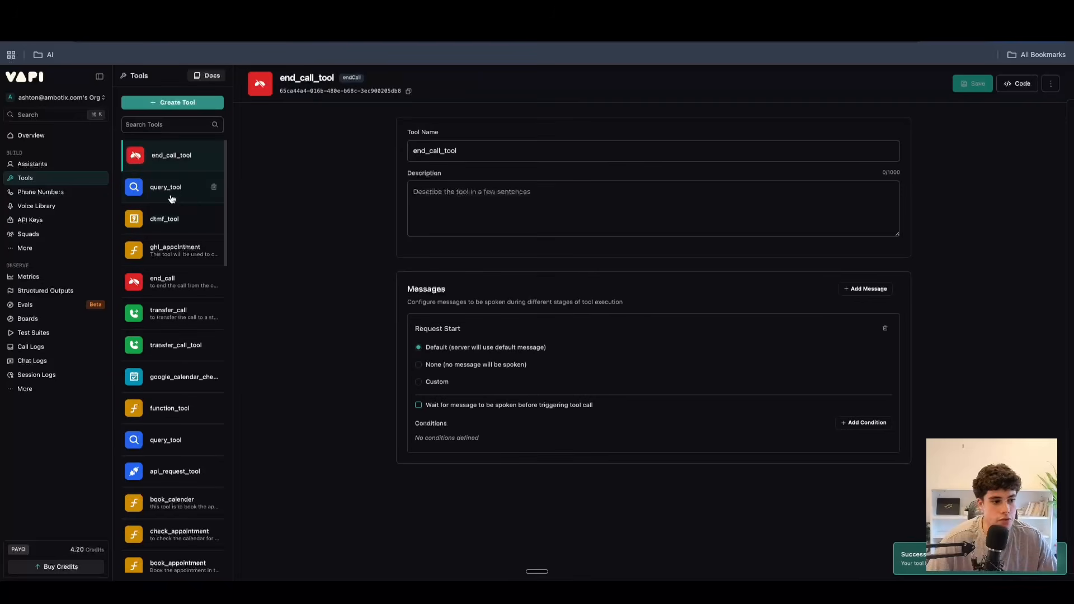
{"action": "left_click", "coordinate": [495, 216]}
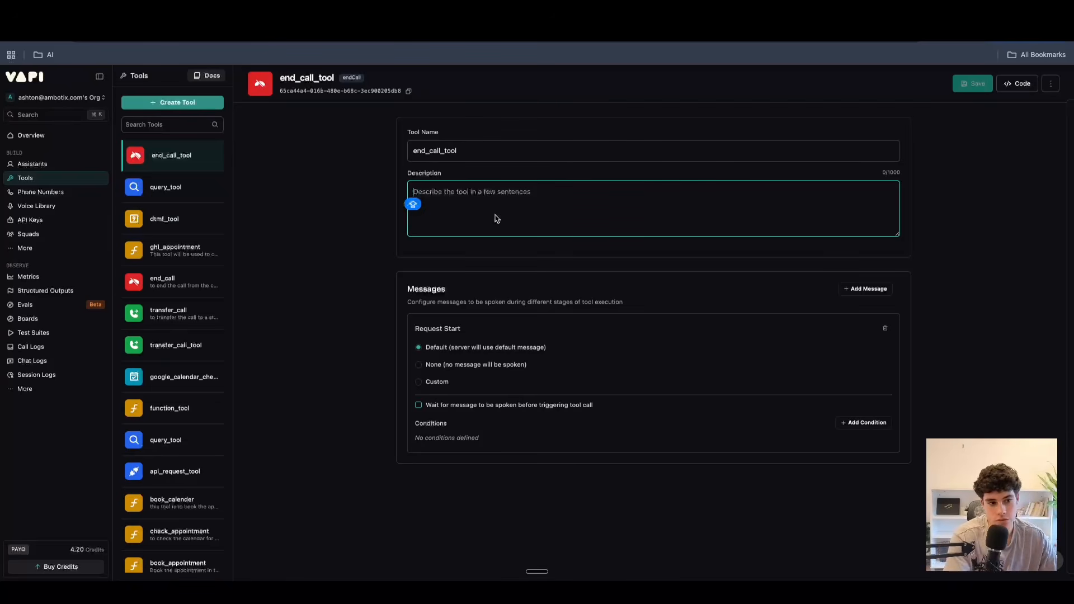
Create a new Transfer Call tool and enter the description "This tool is used to transfer".
{"action": "left_click", "coordinate": [149, 103]}
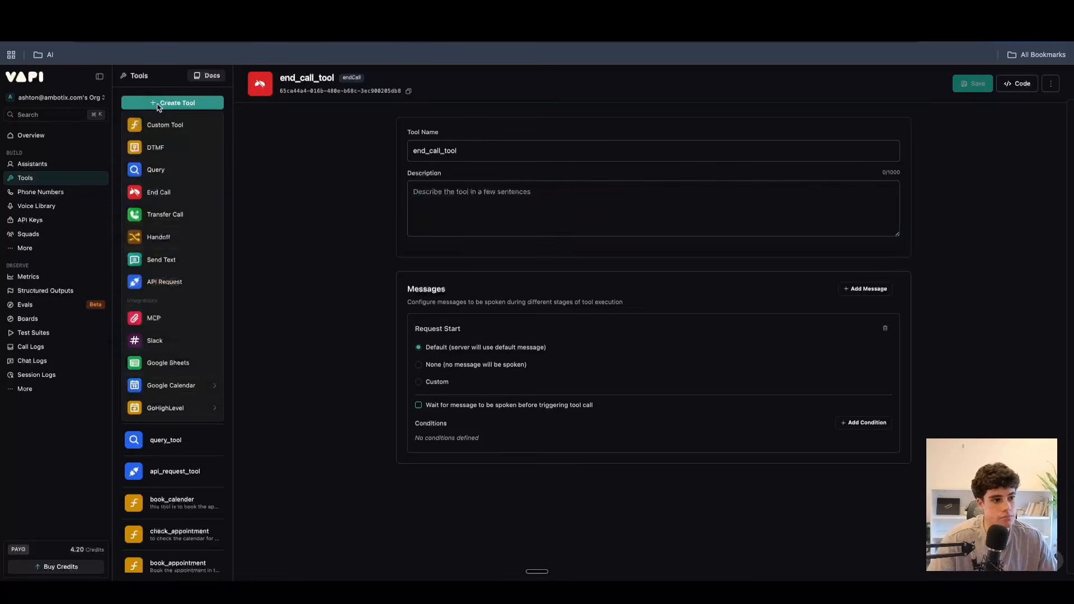
{"action": "left_click", "coordinate": [168, 215]}
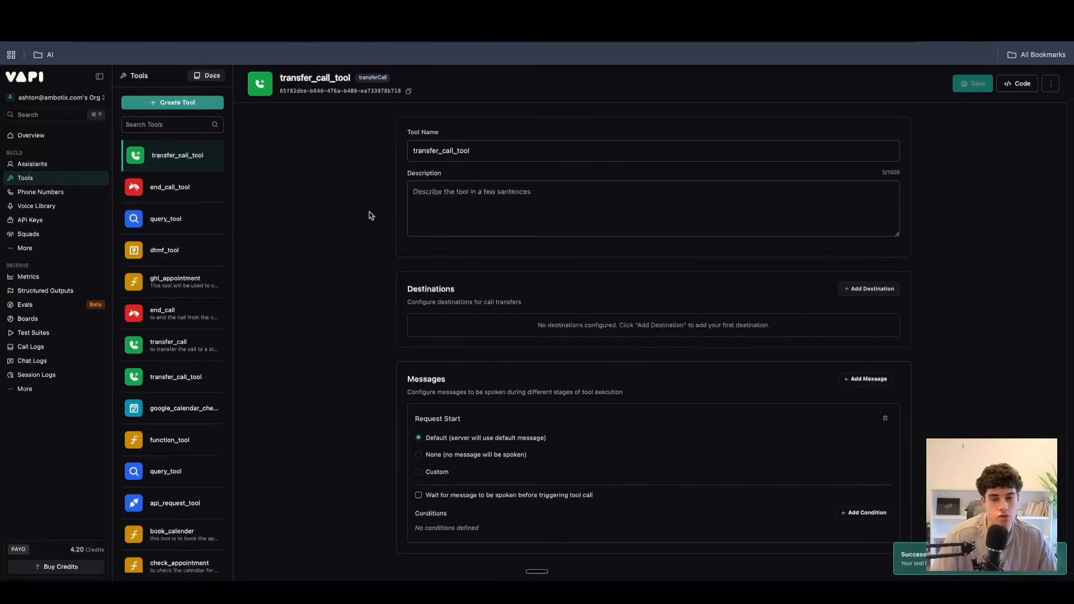
{"action": "left_click", "coordinate": [573, 209]}
{"action": "type", "text": "Thuis is"}
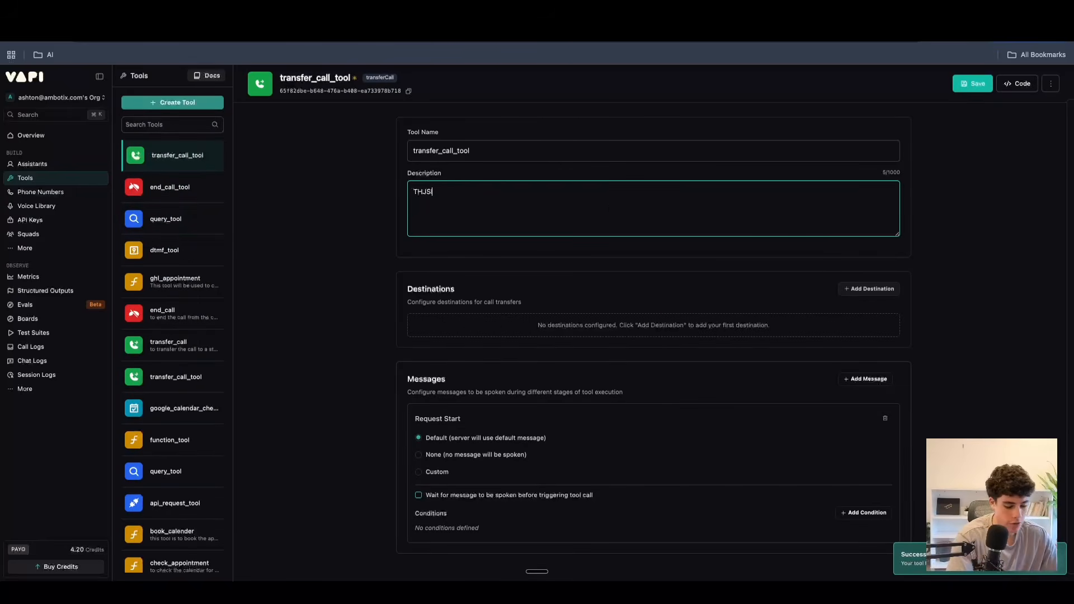
{"action": "key", "text": "BackSpace"}
{"action": "key", "text": "BackSpace"}
{"action": "key", "text": "BackSpace"}
{"action": "key", "text": "BackSpace"}
{"action": "key", "text": "BackSpace"}
{"action": "key", "text": "BackSpace"}
{"action": "key", "text": "BackSpace"}
{"action": "key", "text": "BackSpace"}
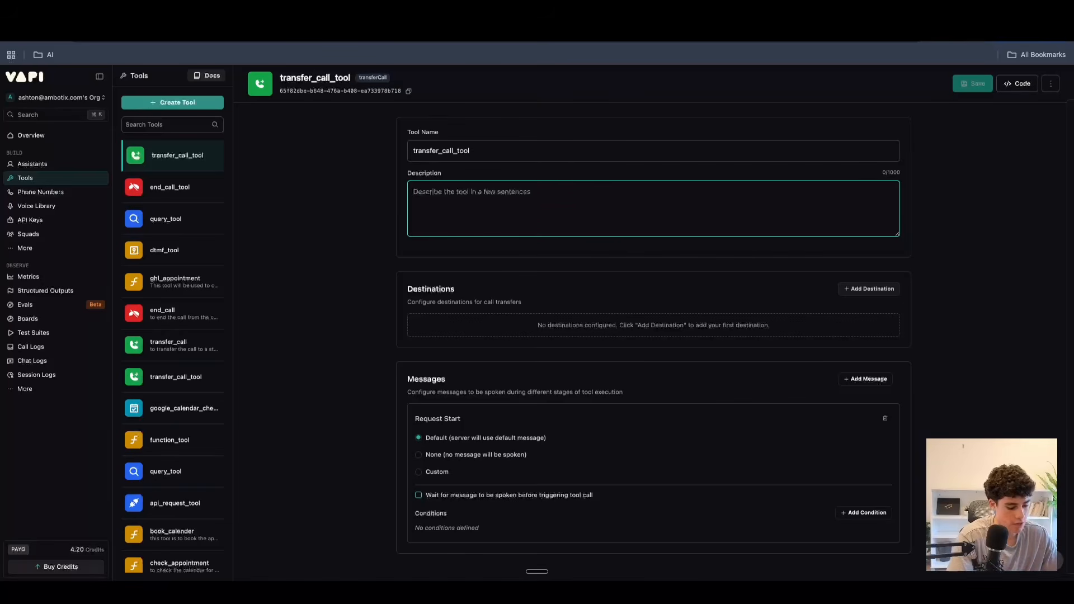
{"action": "type", "text": "This tool is used to transfer"}
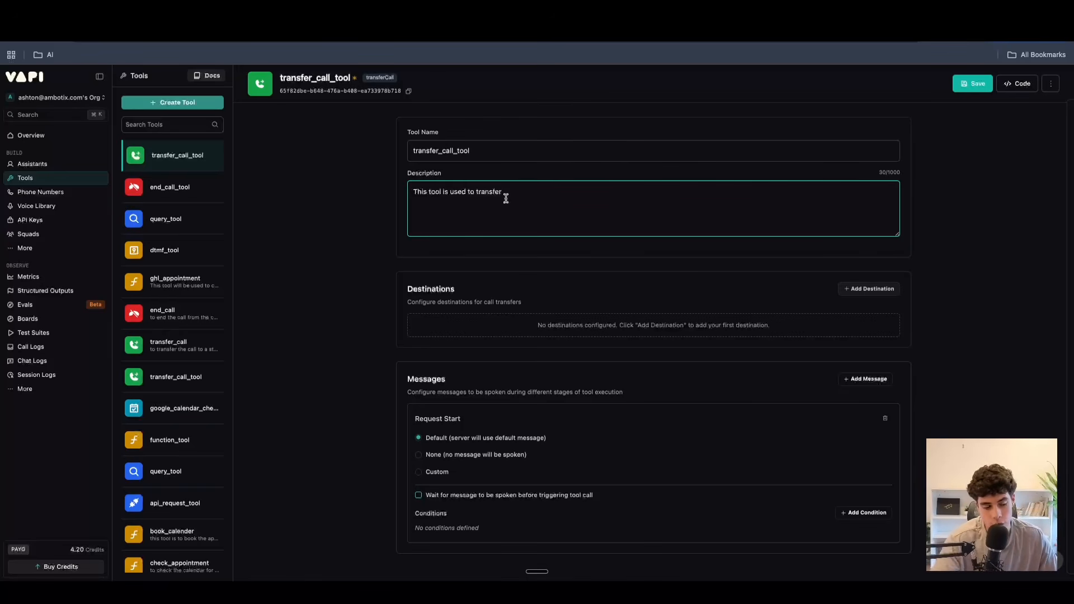
Add a phone number destination to the new transfer call tool, review its fields and collapse it.
{"action": "left_click", "coordinate": [850, 289]}
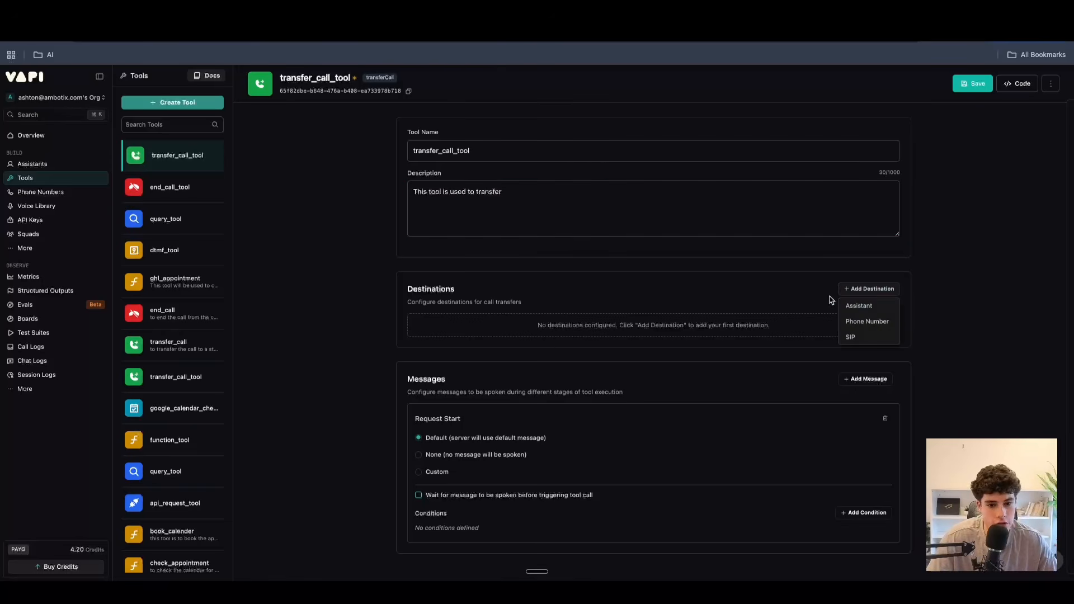
{"action": "left_click", "coordinate": [850, 323]}
{"action": "left_click", "coordinate": [445, 370]}
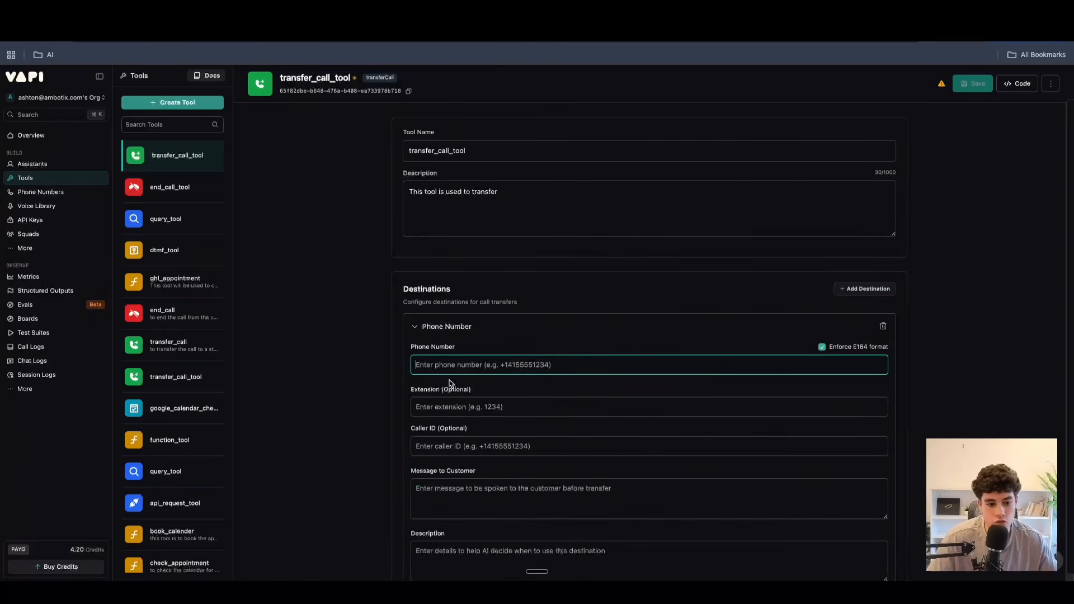
{"action": "left_click", "coordinate": [417, 328]}
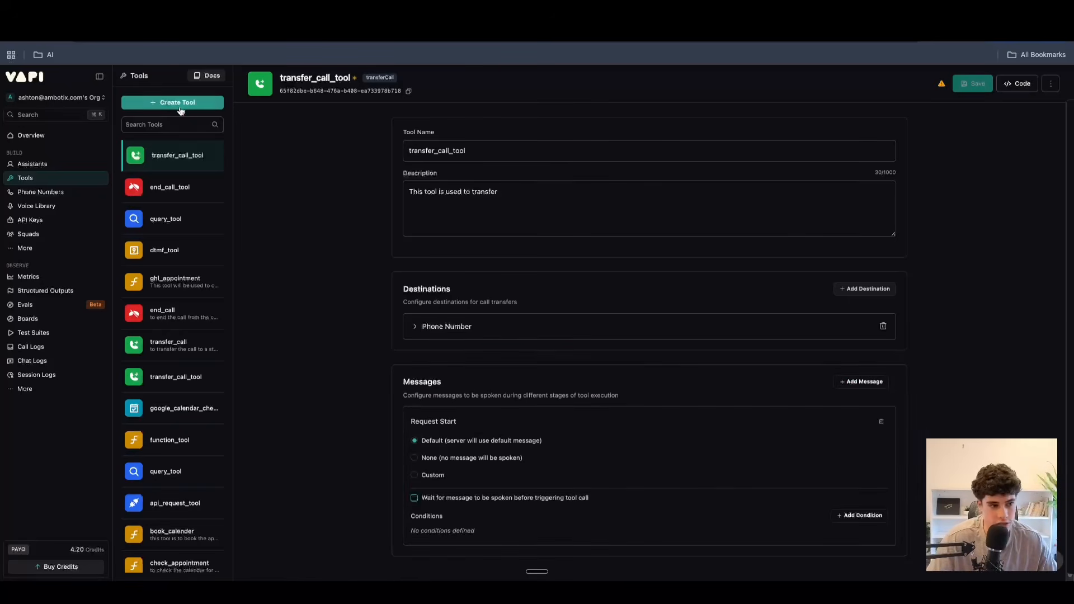
{"action": "double_click", "coordinate": [215, 157]}
{"action": "left_click", "coordinate": [217, 156]}
{"action": "left_click", "coordinate": [656, 348]}
Create a new Handoff tool and review its parameter, handoff destination and message settings without adding a property.
{"action": "left_click", "coordinate": [162, 110]}
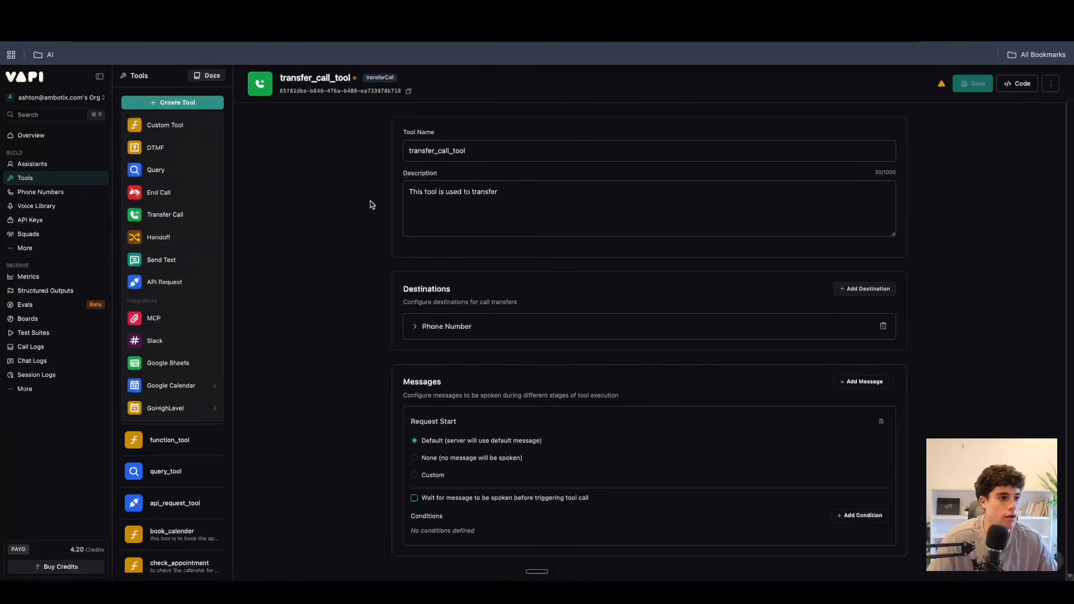
{"action": "left_click", "coordinate": [162, 245]}
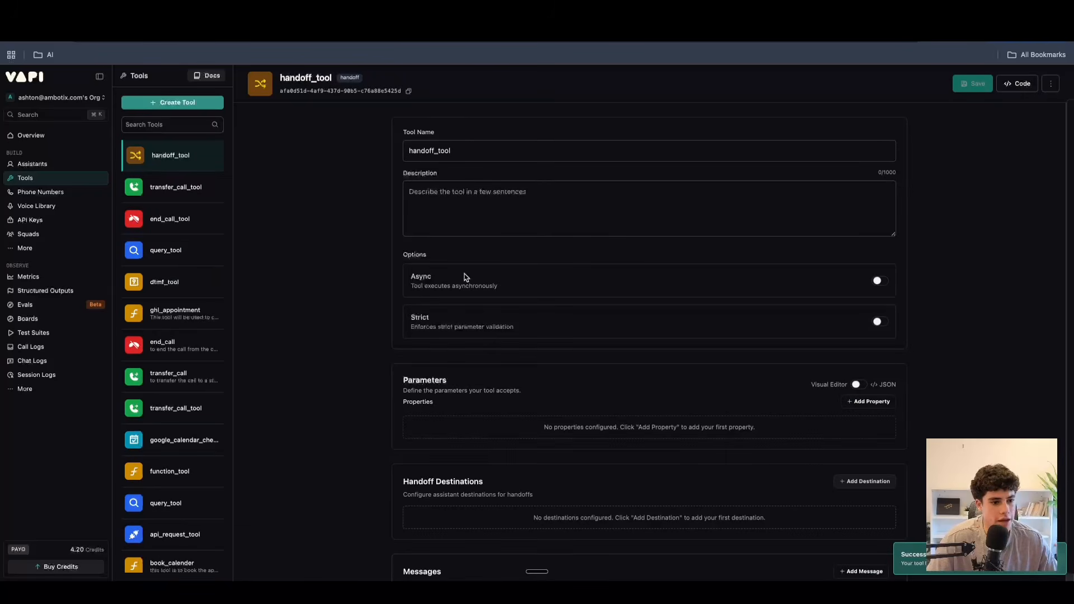
{"action": "left_click", "coordinate": [884, 402]}
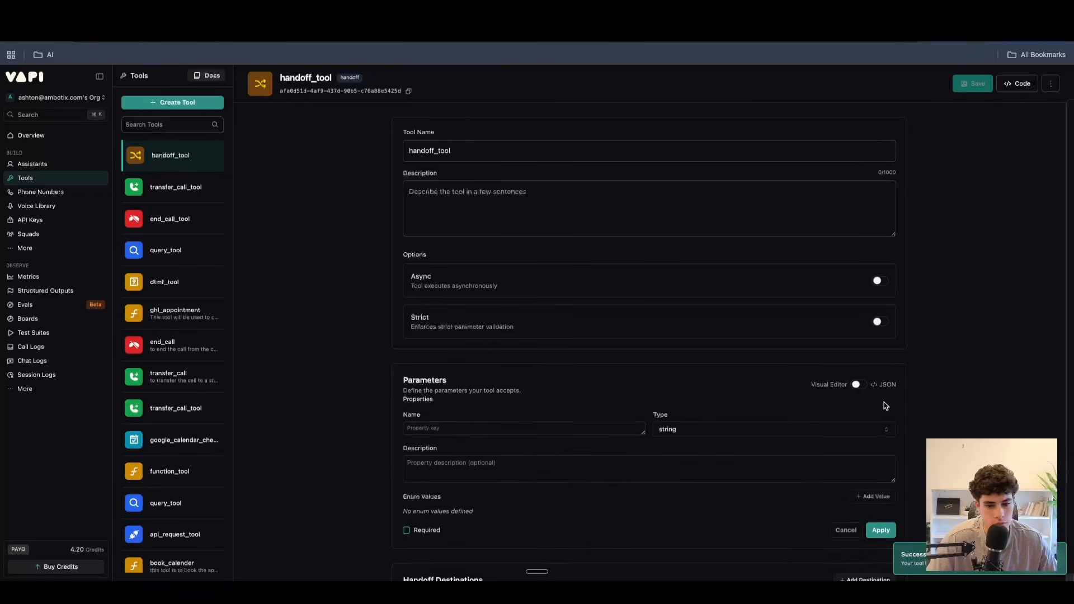
{"action": "scroll", "coordinate": [503, 380], "scroll_direction": "down", "scroll_amount": 2}
{"action": "left_click", "coordinate": [851, 429]}
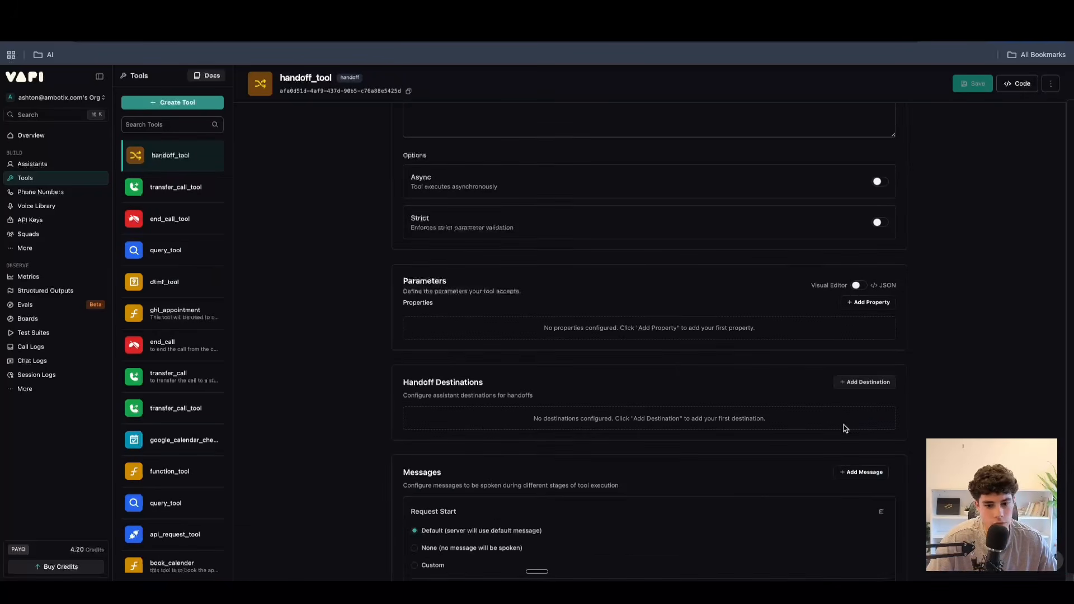
{"action": "scroll", "coordinate": [644, 358], "scroll_direction": "down", "scroll_amount": 2}
{"action": "scroll", "coordinate": [627, 336], "scroll_direction": "up", "scroll_amount": 4}
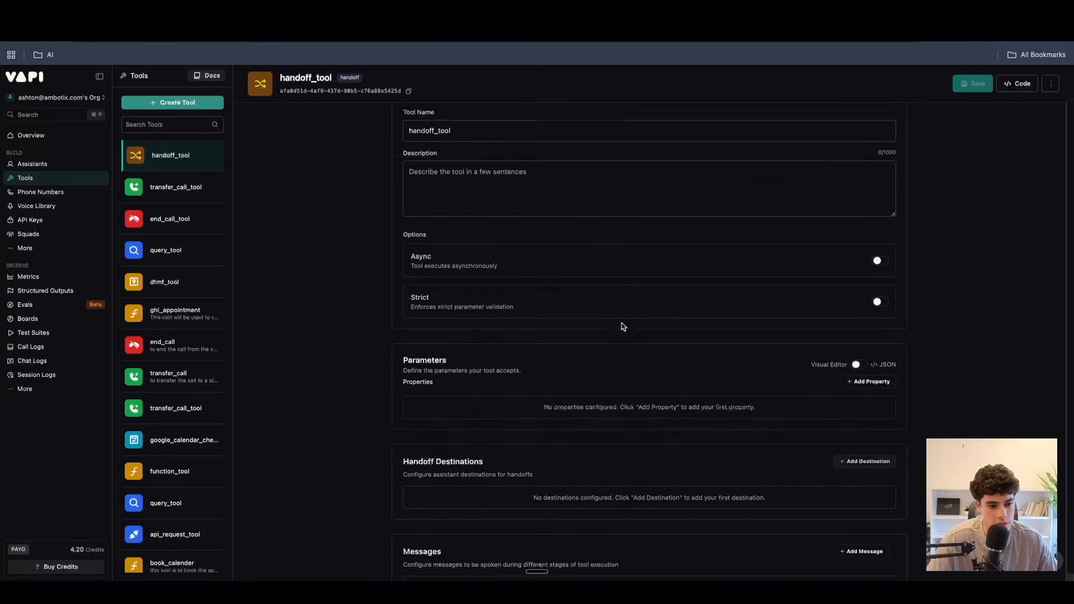
Create a new Send Text tool and review its phone number and message settings.
{"action": "left_click", "coordinate": [185, 104]}
{"action": "left_click", "coordinate": [162, 271]}
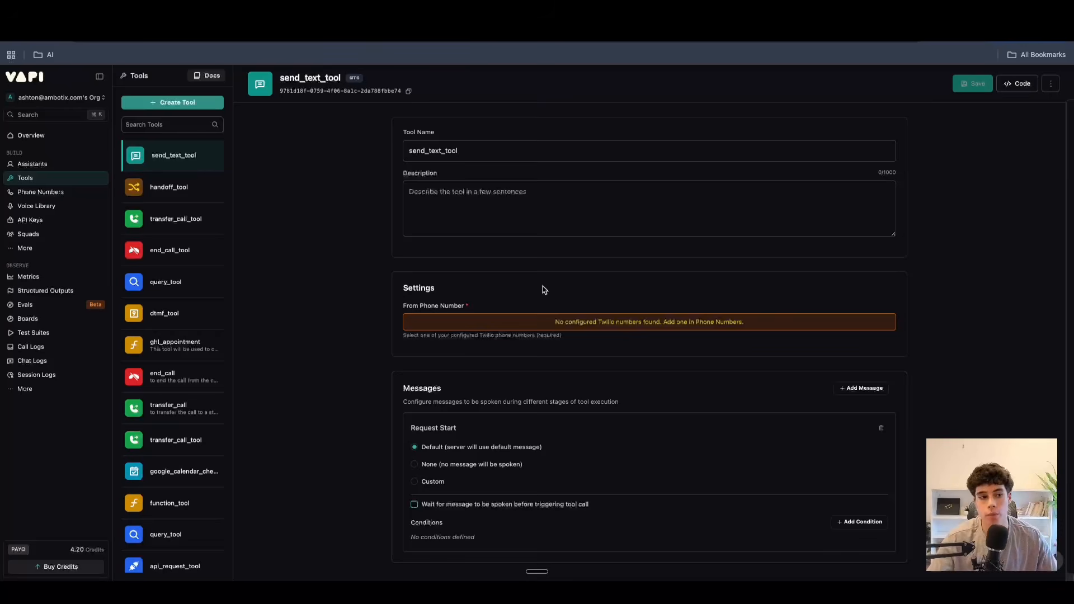
{"action": "scroll", "coordinate": [729, 376], "scroll_direction": "down", "scroll_amount": 1}
{"action": "left_click", "coordinate": [527, 223]}
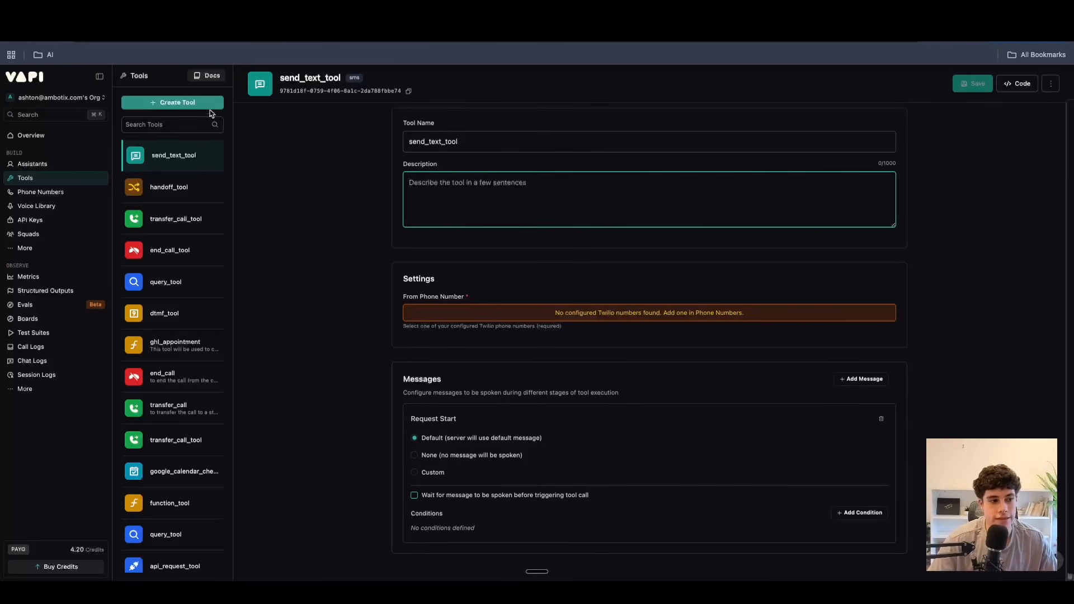
Create a new API Request tool and review its request URL, HTTP method, authorization, header and body settings.
{"action": "left_click", "coordinate": [210, 106]}
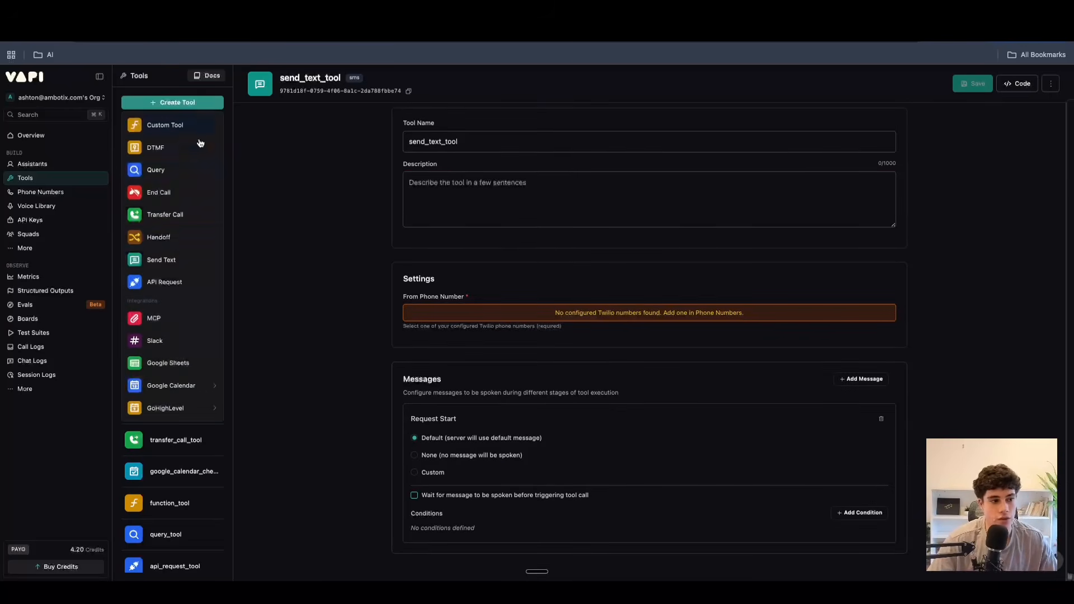
{"action": "left_click", "coordinate": [175, 283]}
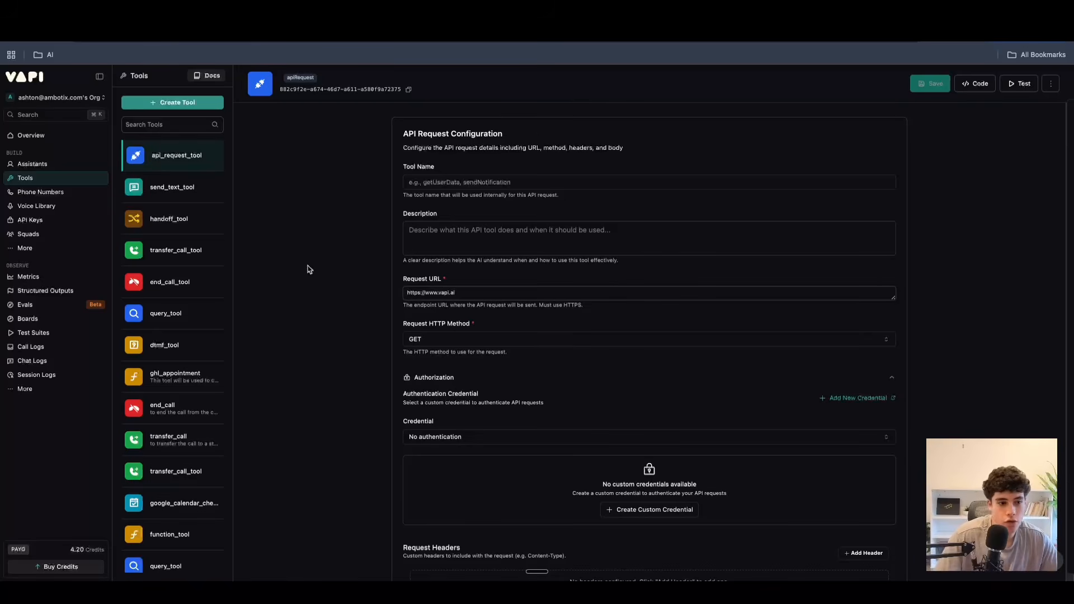
{"action": "left_click", "coordinate": [473, 291]}
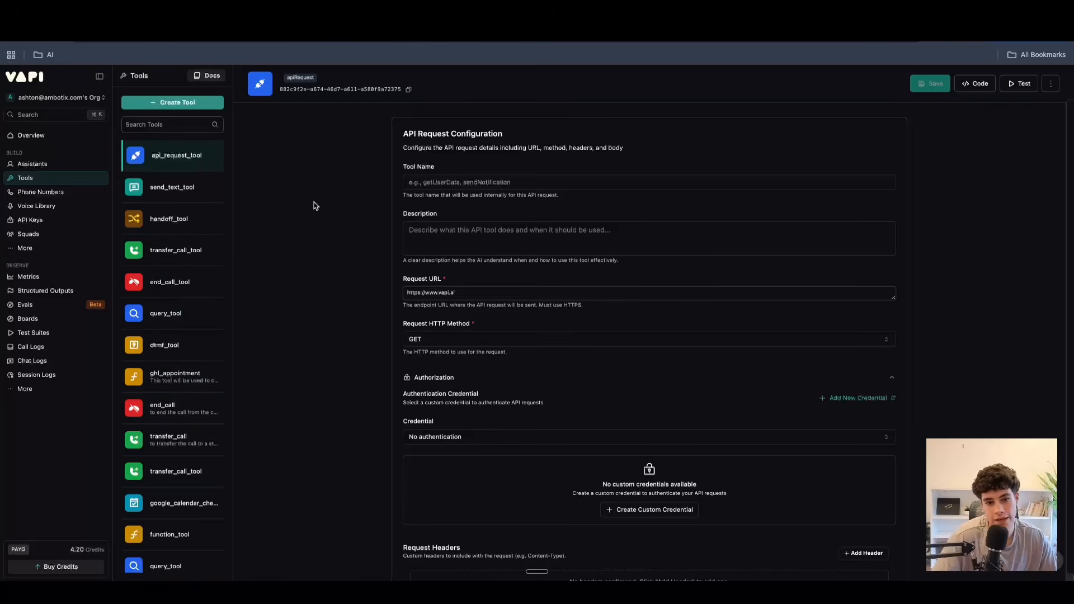
{"action": "scroll", "coordinate": [412, 235], "scroll_direction": "down", "scroll_amount": 2}
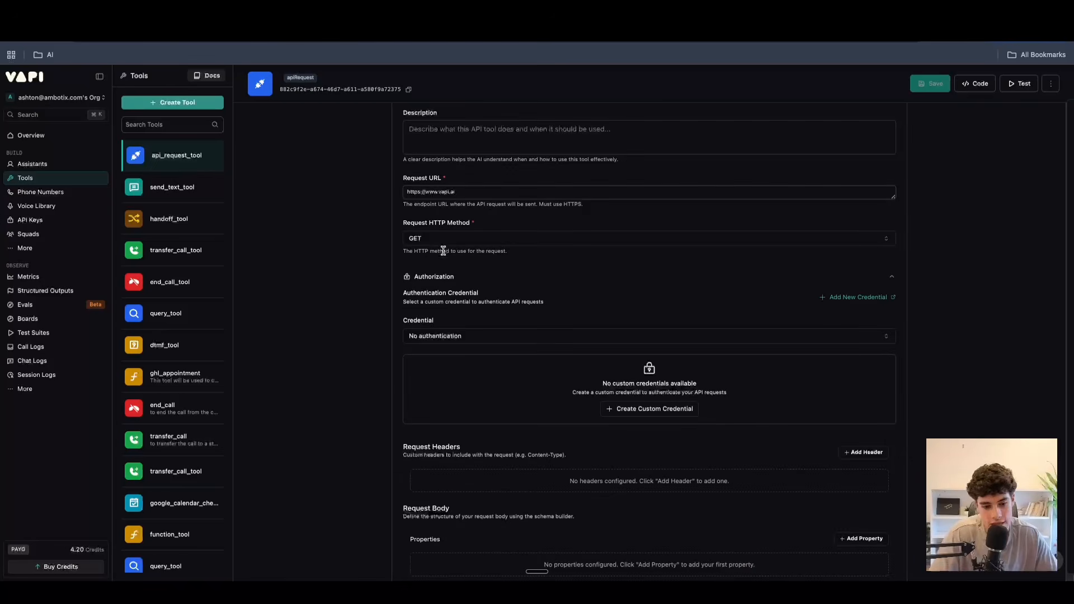
Create a new MCP tool, review its server URL setting, and create a new Slack tool.
{"action": "left_click", "coordinate": [174, 99]}
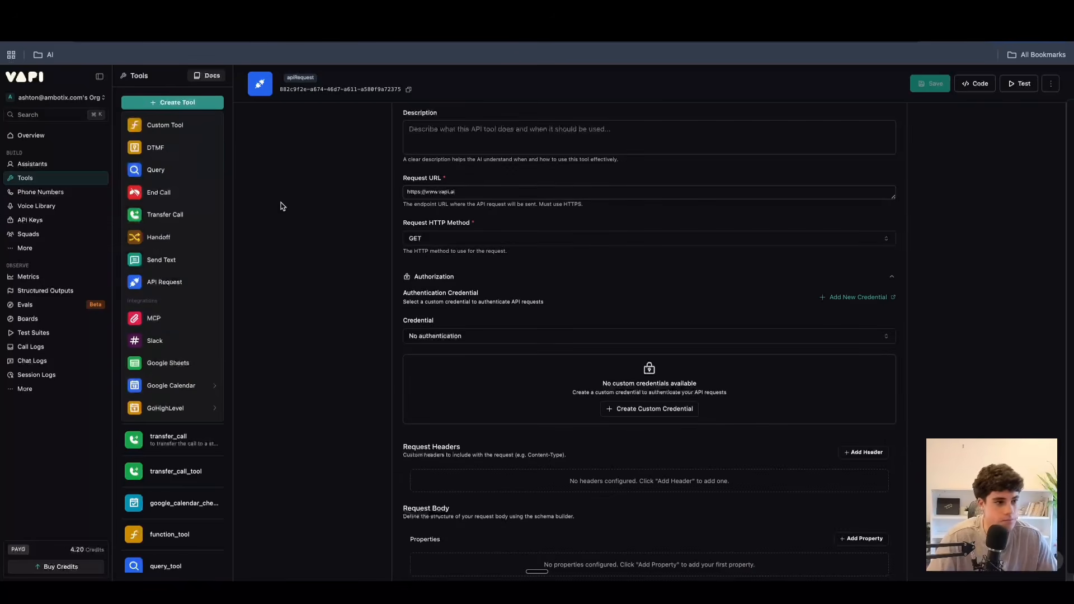
{"action": "left_click", "coordinate": [157, 327]}
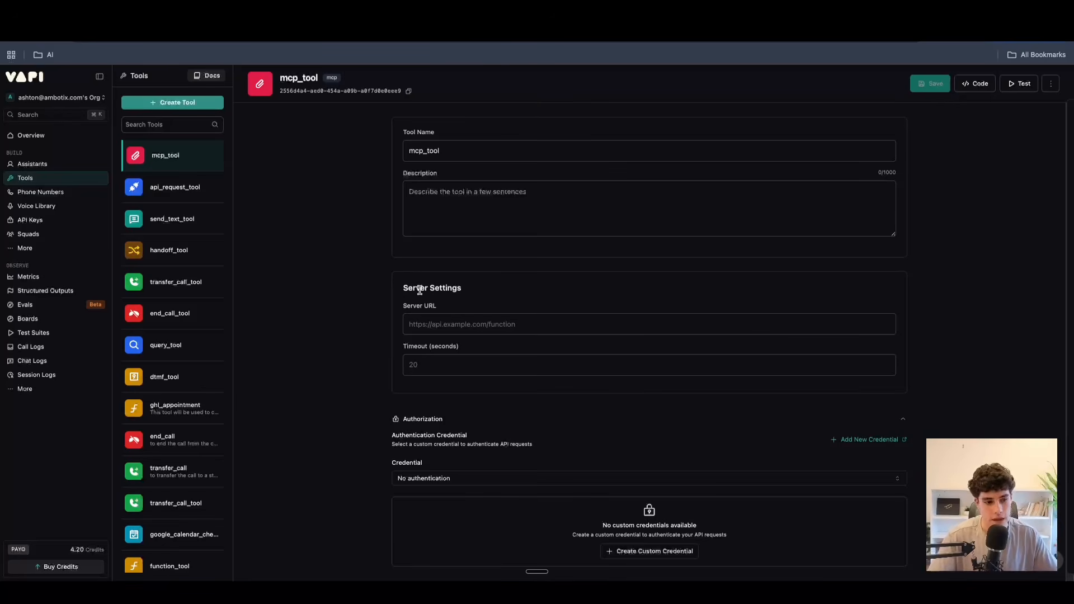
{"action": "left_click", "coordinate": [420, 324]}
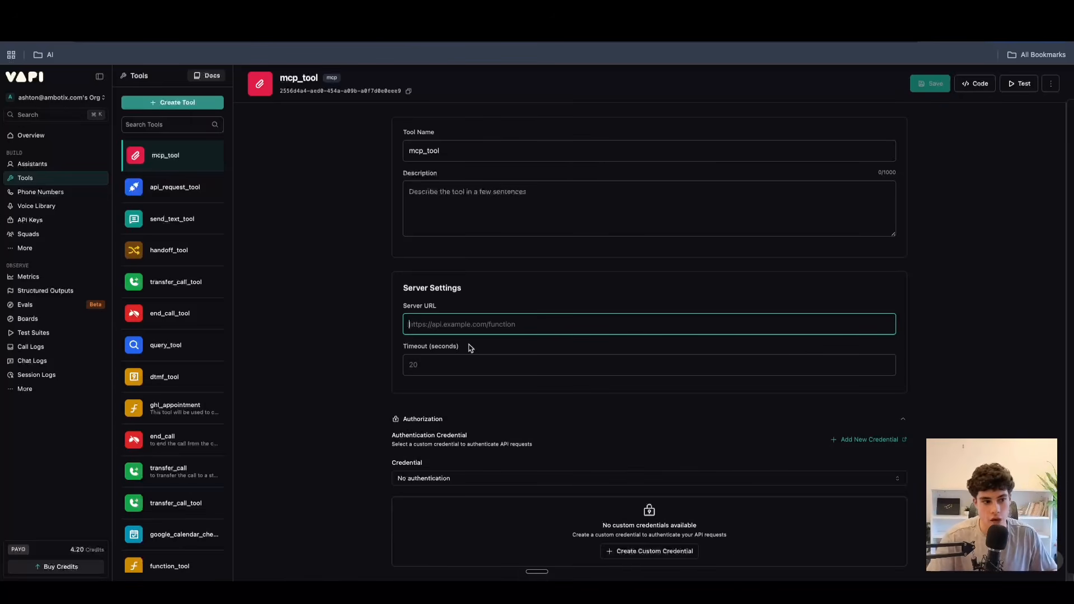
{"action": "left_click", "coordinate": [158, 102]}
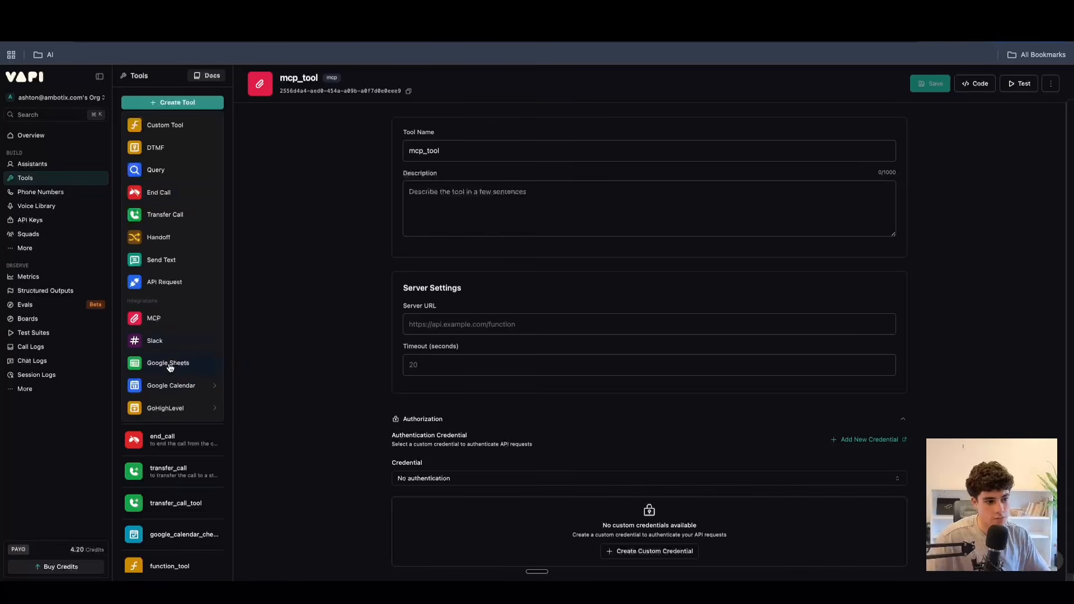
{"action": "left_click", "coordinate": [167, 348]}
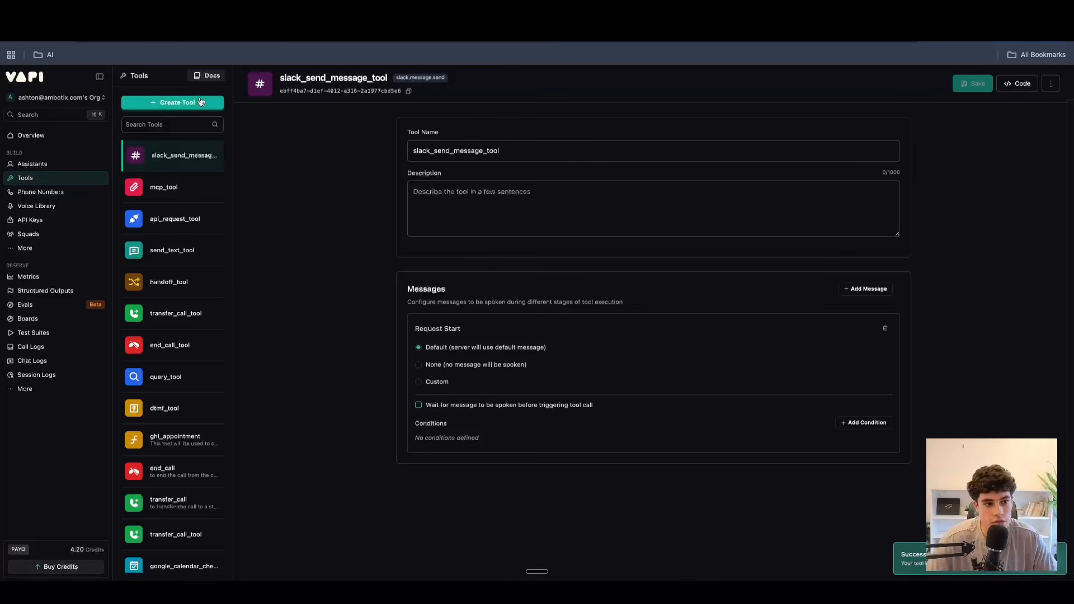
Create a new Google Sheets tool and review its spreadsheet ID, range and message settings.
{"action": "left_click", "coordinate": [200, 101]}
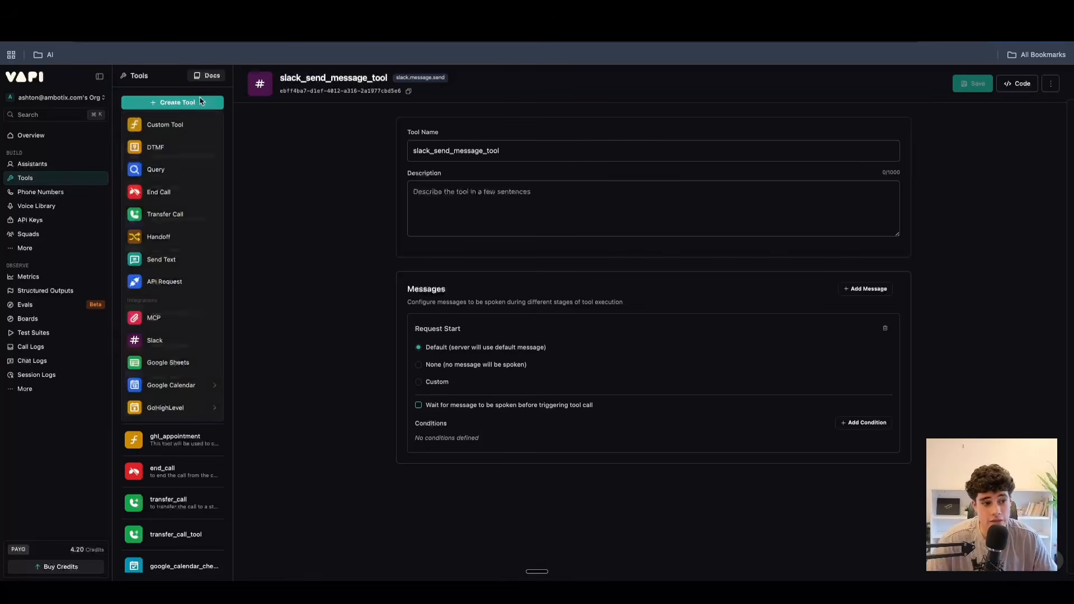
{"action": "key", "text": "Escape"}
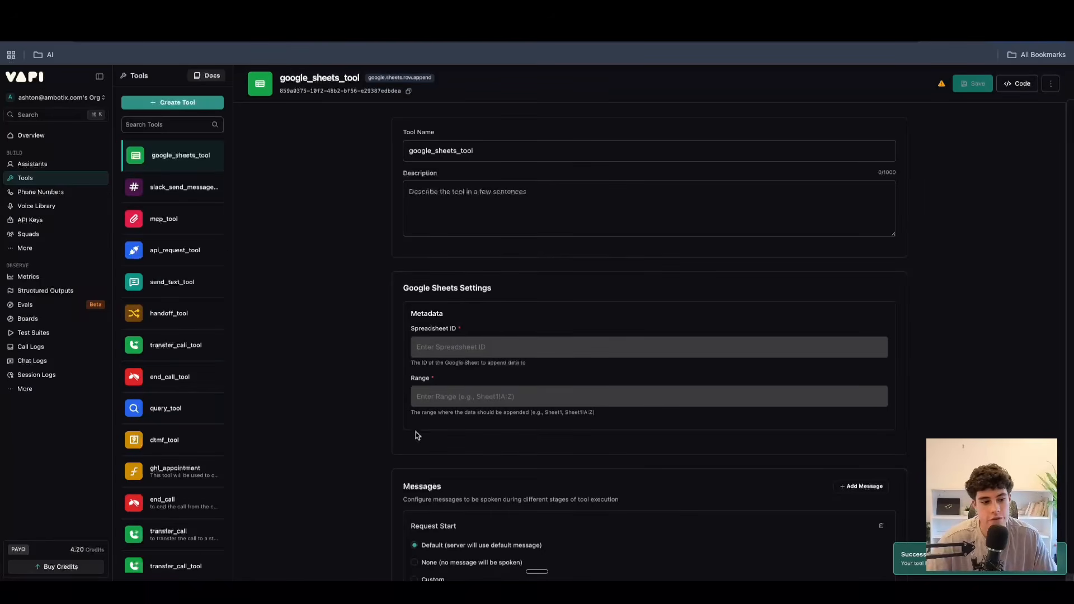
{"action": "scroll", "coordinate": [418, 419], "scroll_direction": "down", "scroll_amount": 2}
{"action": "scroll", "coordinate": [414, 365], "scroll_direction": "up", "scroll_amount": 2}
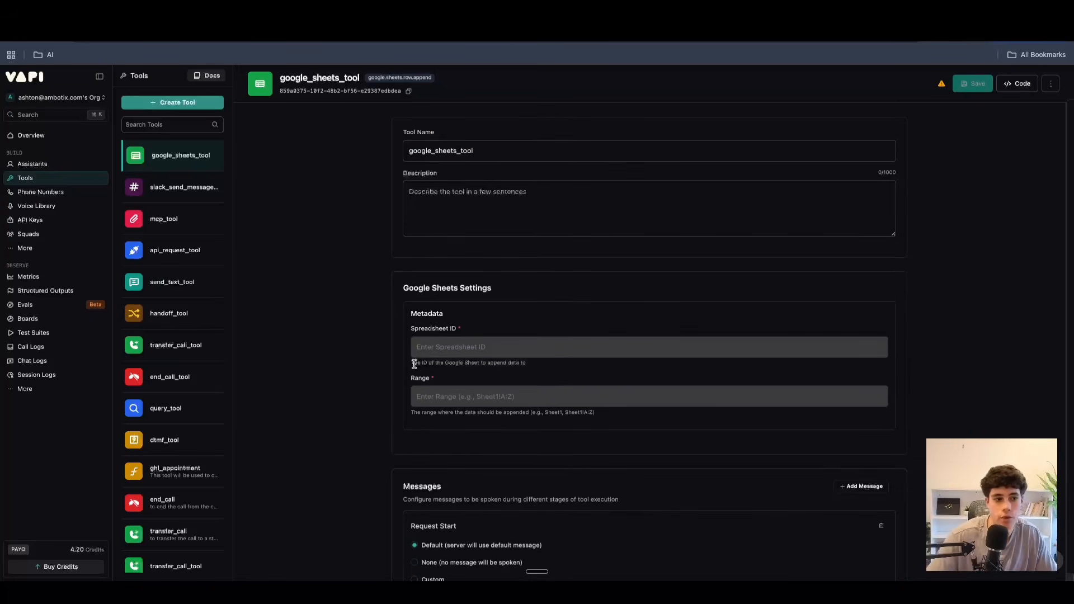
Look over the tool types offered by the Google Calendar and GoHighLevel integrations without creating one.
{"action": "left_click", "coordinate": [161, 106]}
{"action": "mouse_move", "coordinate": [161, 385]}
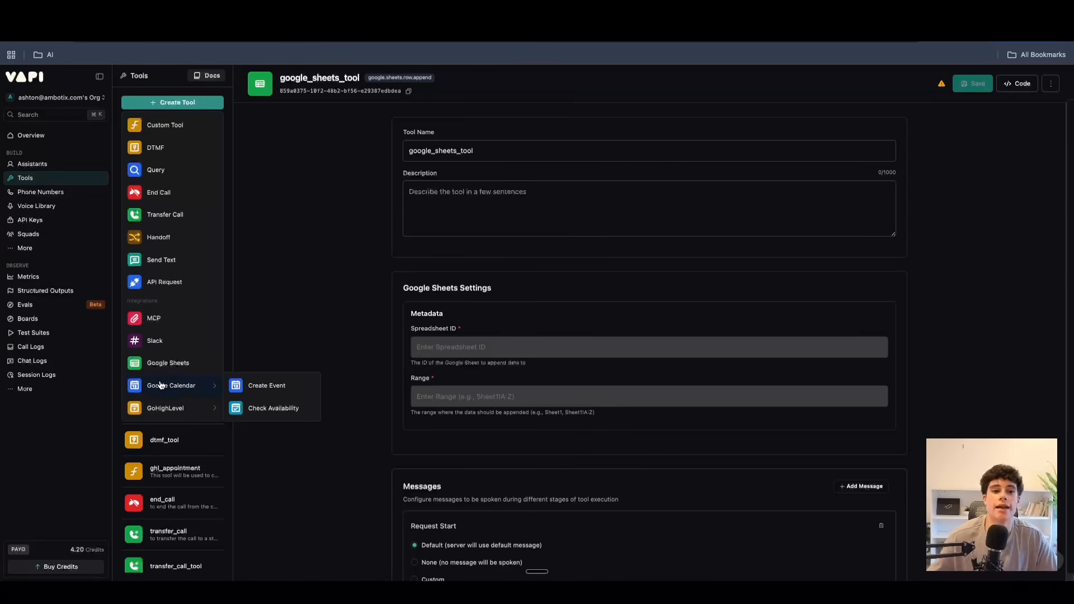
{"action": "mouse_move", "coordinate": [199, 409]}
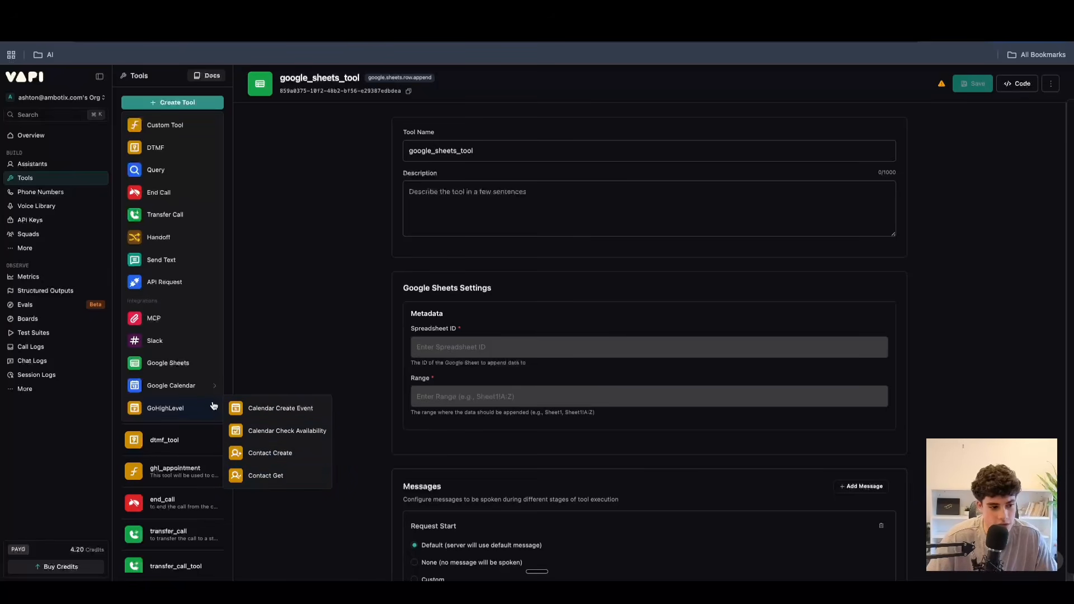
{"action": "left_click", "coordinate": [296, 273]}
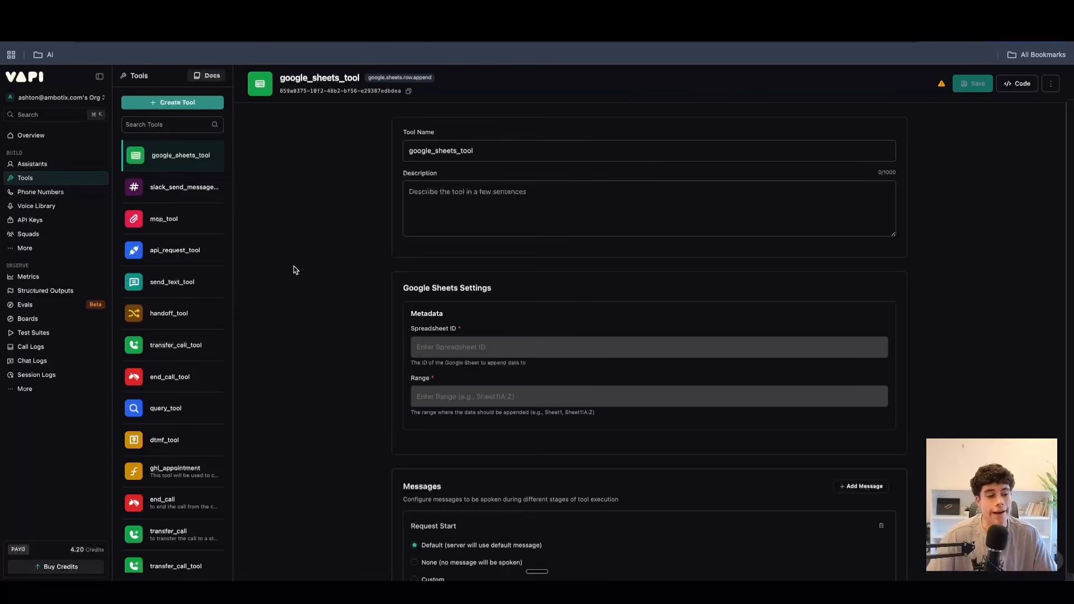
Open the ghl_appointment tool and look through the rest of the existing tools in the library.
{"action": "scroll", "coordinate": [171, 358], "scroll_direction": "down", "scroll_amount": 1}
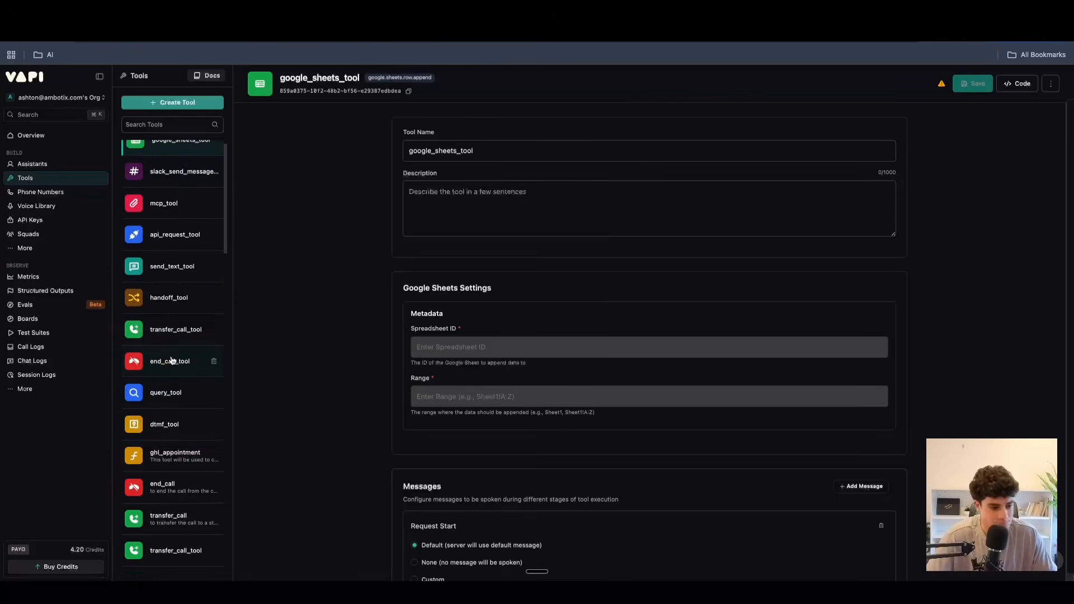
{"action": "left_click", "coordinate": [162, 455]}
{"action": "scroll", "coordinate": [148, 420], "scroll_direction": "down", "scroll_amount": 2}
{"action": "scroll", "coordinate": [147, 419], "scroll_direction": "down", "scroll_amount": 5}
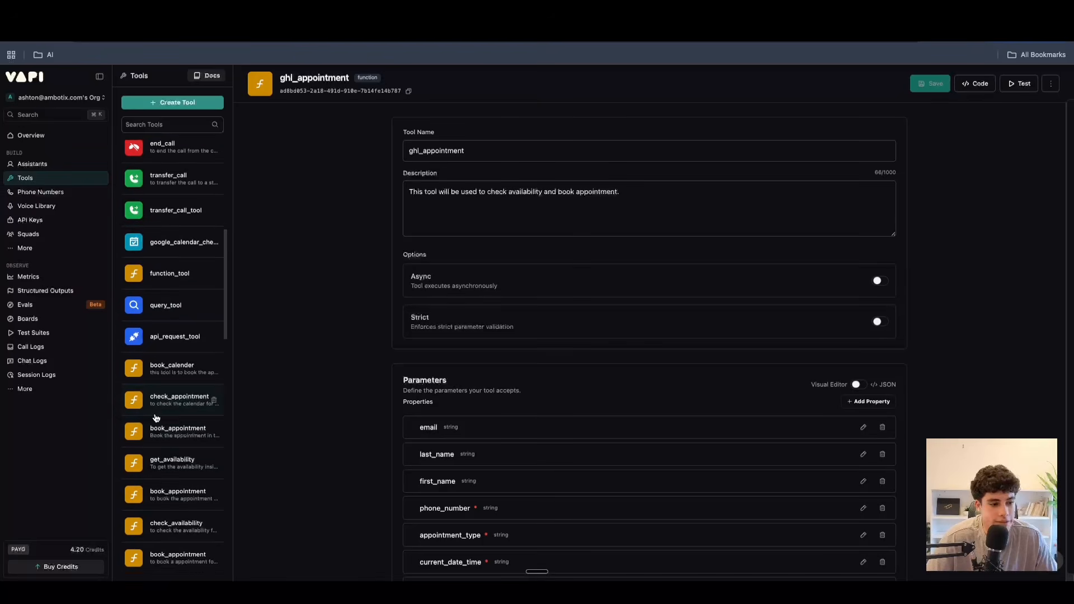
Open the check_appointment tool from the existing tools and look through its parameters, server and authorization settings.
{"action": "scroll", "coordinate": [154, 403], "scroll_direction": "up", "scroll_amount": 8}
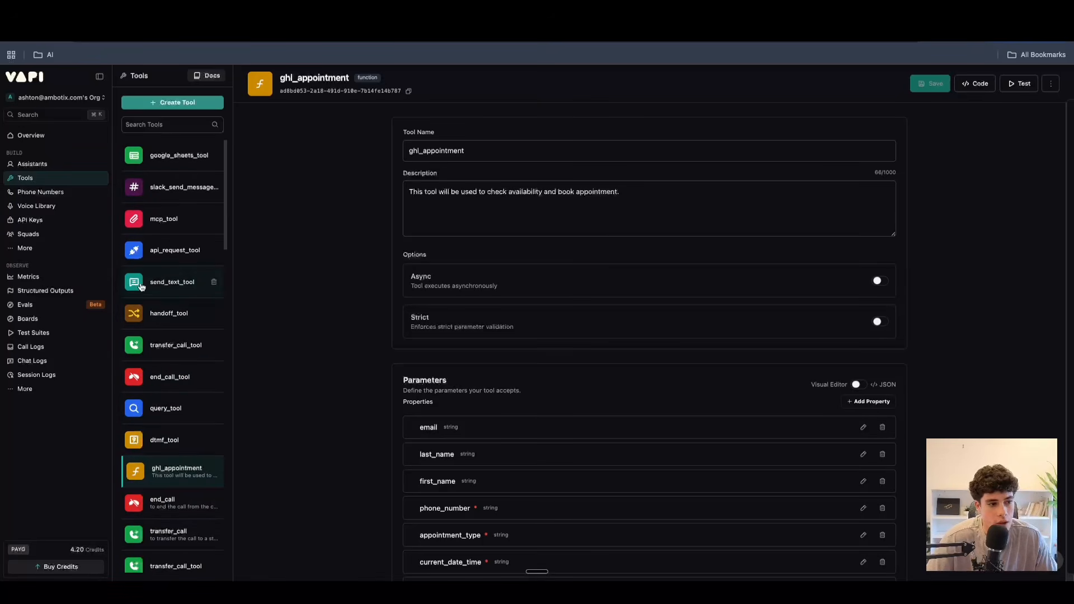
{"action": "scroll", "coordinate": [146, 386], "scroll_direction": "down", "scroll_amount": 5}
{"action": "scroll", "coordinate": [147, 388], "scroll_direction": "down", "scroll_amount": 4}
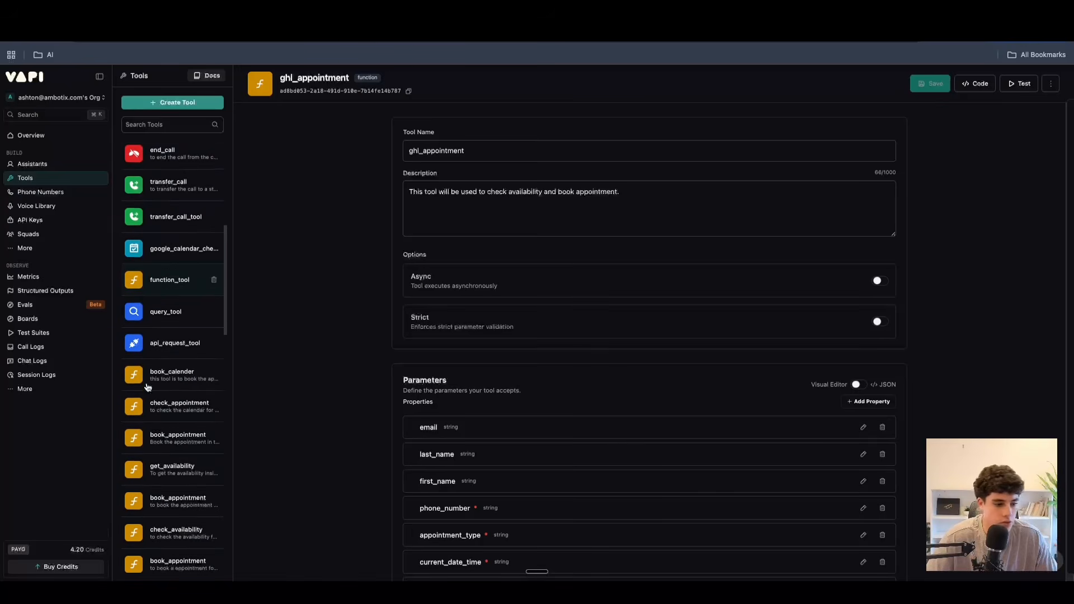
{"action": "left_click", "coordinate": [175, 384]}
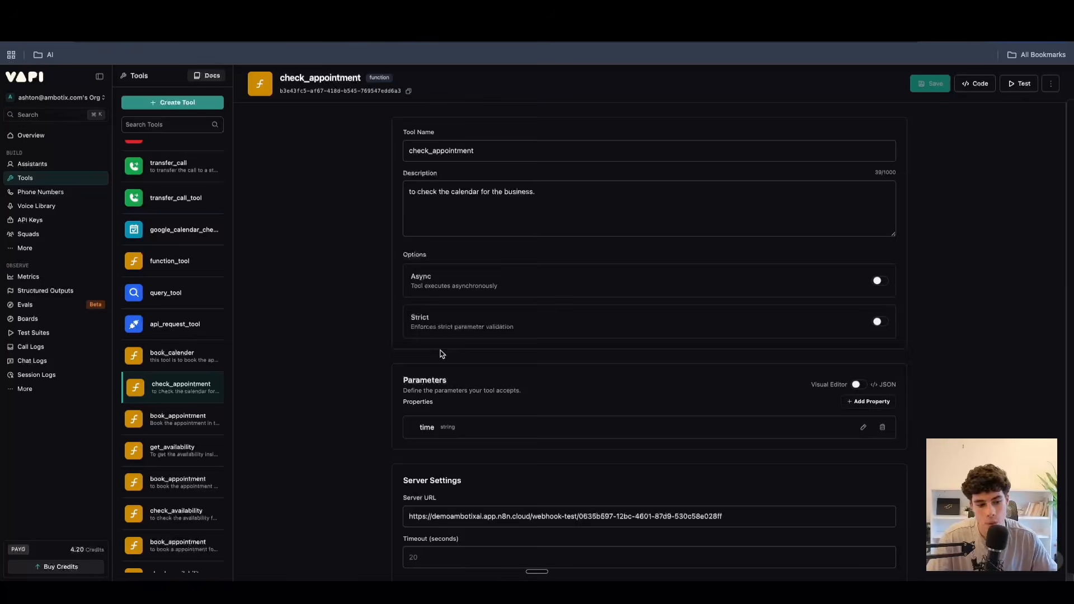
{"action": "scroll", "coordinate": [441, 352], "scroll_direction": "down", "scroll_amount": 3}
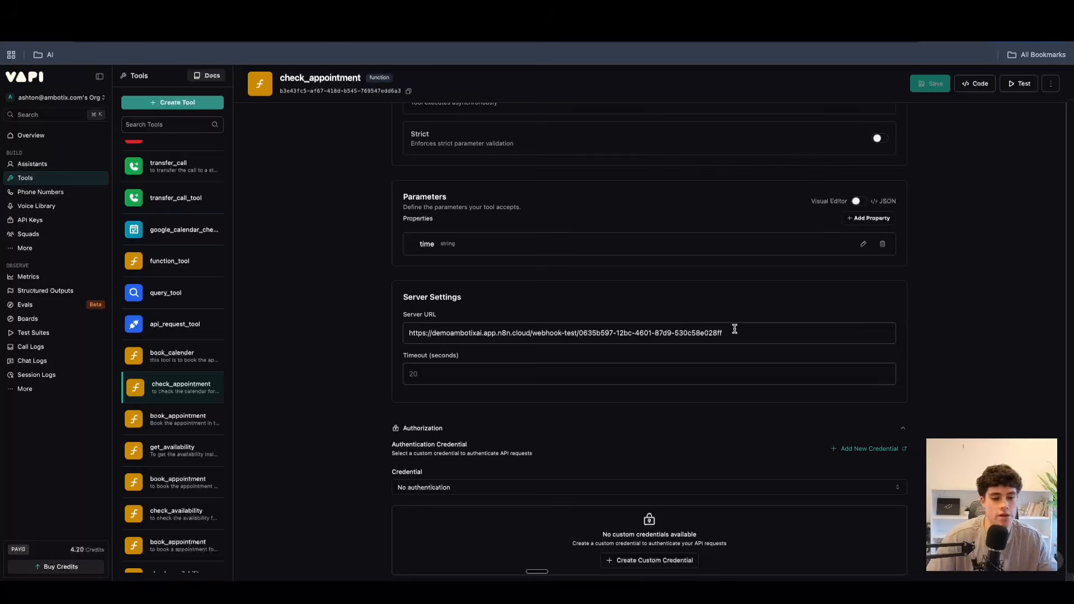
{"action": "scroll", "coordinate": [733, 329], "scroll_direction": "up", "scroll_amount": 3}
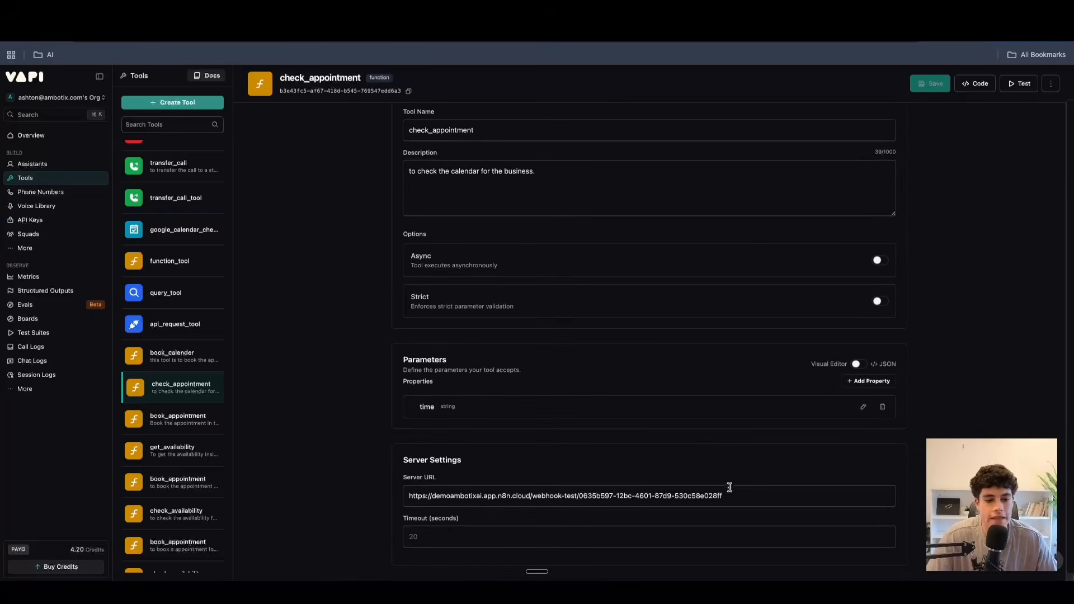
Examine the check_appointment tool's server URL, description, name, HTTP headers and messages sections.
{"action": "left_click_drag", "start_coordinate": [730, 490], "coordinate": [392, 465]}
{"action": "scroll", "coordinate": [431, 442], "scroll_direction": "up", "scroll_amount": 1}
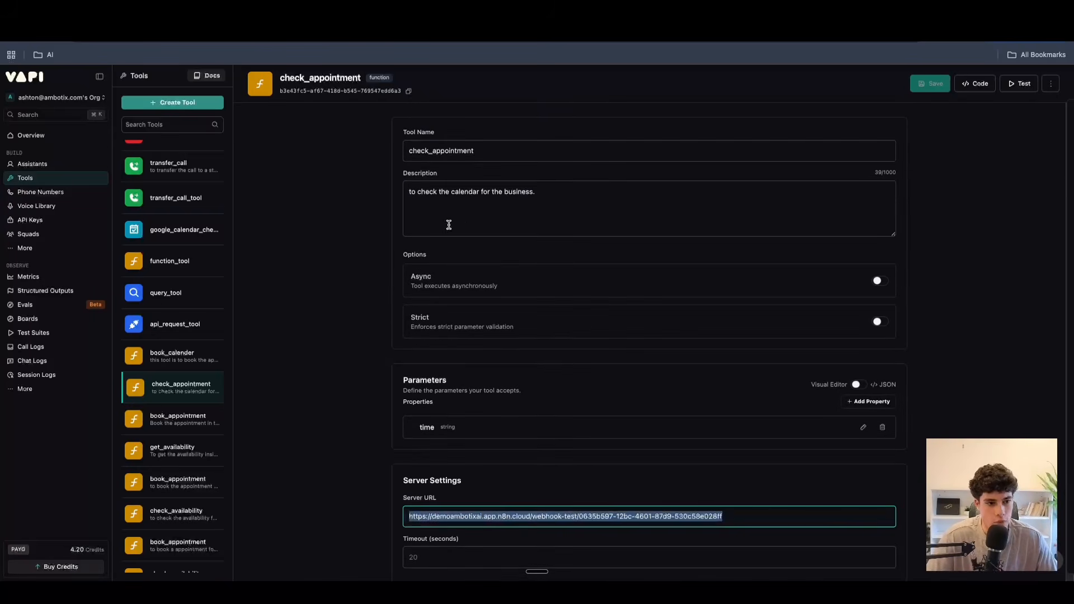
{"action": "left_click_drag", "start_coordinate": [597, 202], "coordinate": [390, 198]}
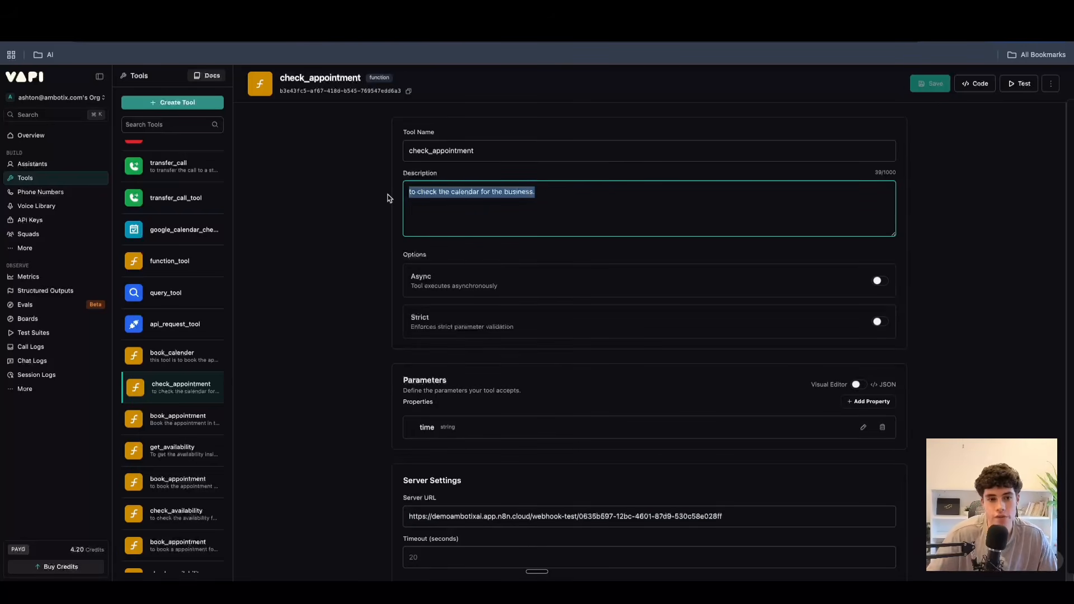
{"action": "left_click_drag", "start_coordinate": [476, 152], "coordinate": [408, 146]}
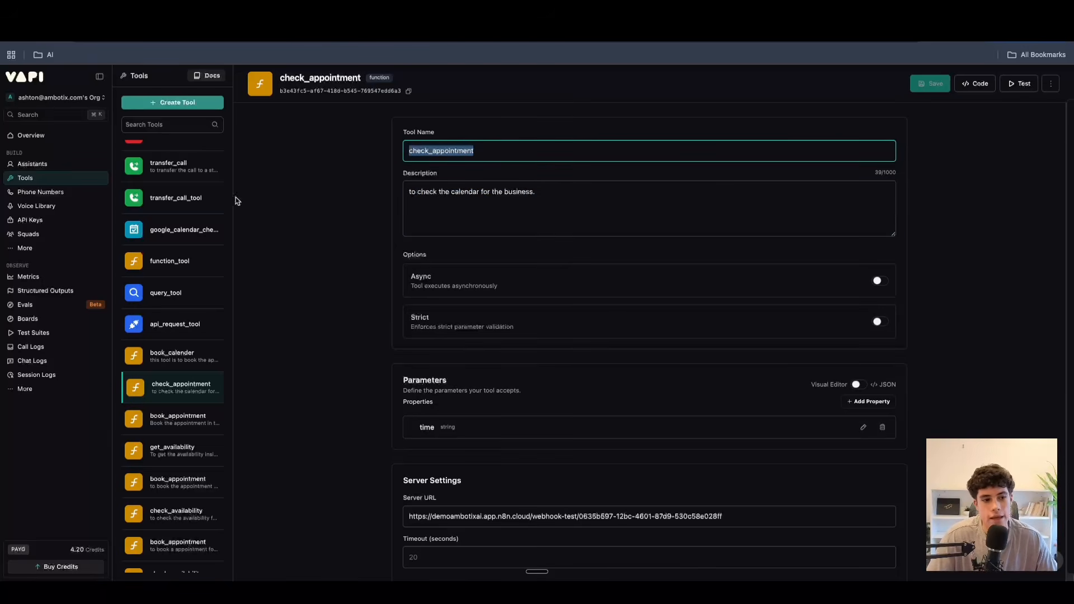
{"action": "scroll", "coordinate": [447, 236], "scroll_direction": "down", "scroll_amount": 1}
{"action": "scroll", "coordinate": [448, 235], "scroll_direction": "down", "scroll_amount": 3}
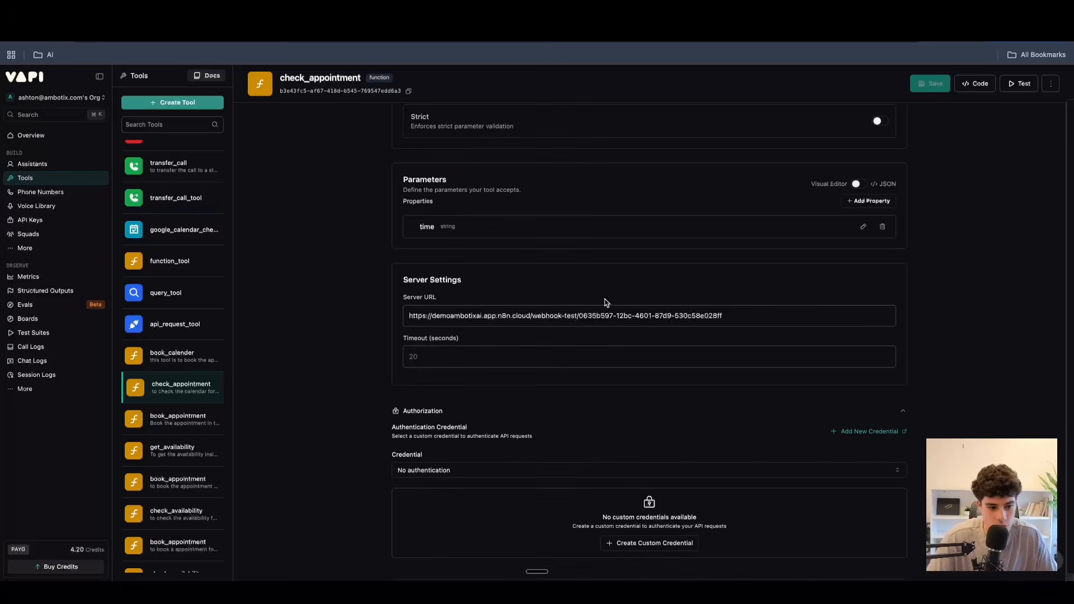
{"action": "left_click_drag", "start_coordinate": [750, 319], "coordinate": [312, 302]}
{"action": "scroll", "coordinate": [423, 333], "scroll_direction": "down", "scroll_amount": 5}
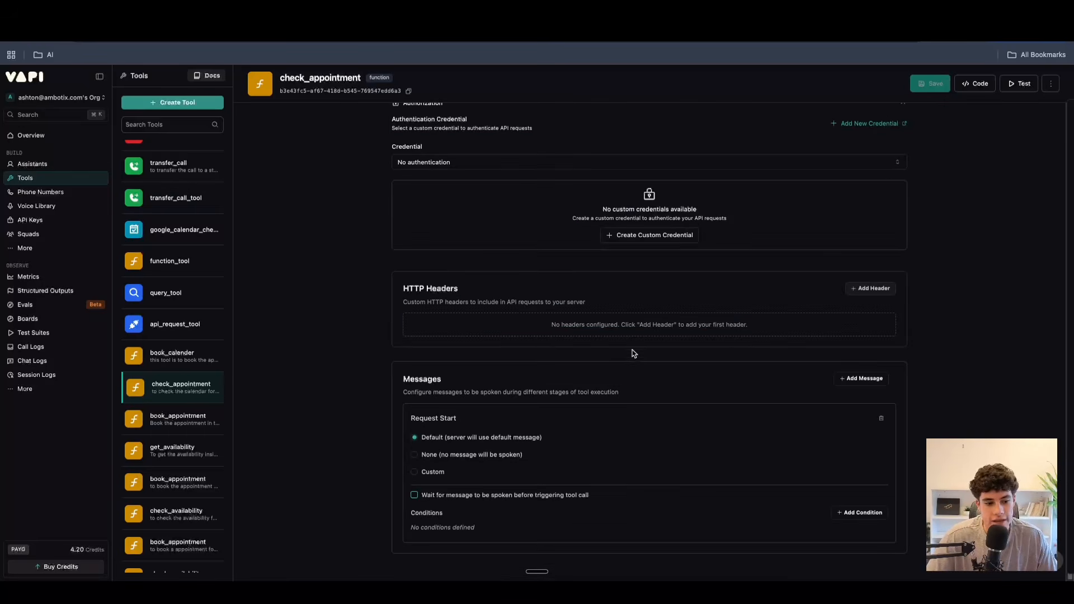
{"action": "scroll", "coordinate": [514, 291], "scroll_direction": "up", "scroll_amount": 8}
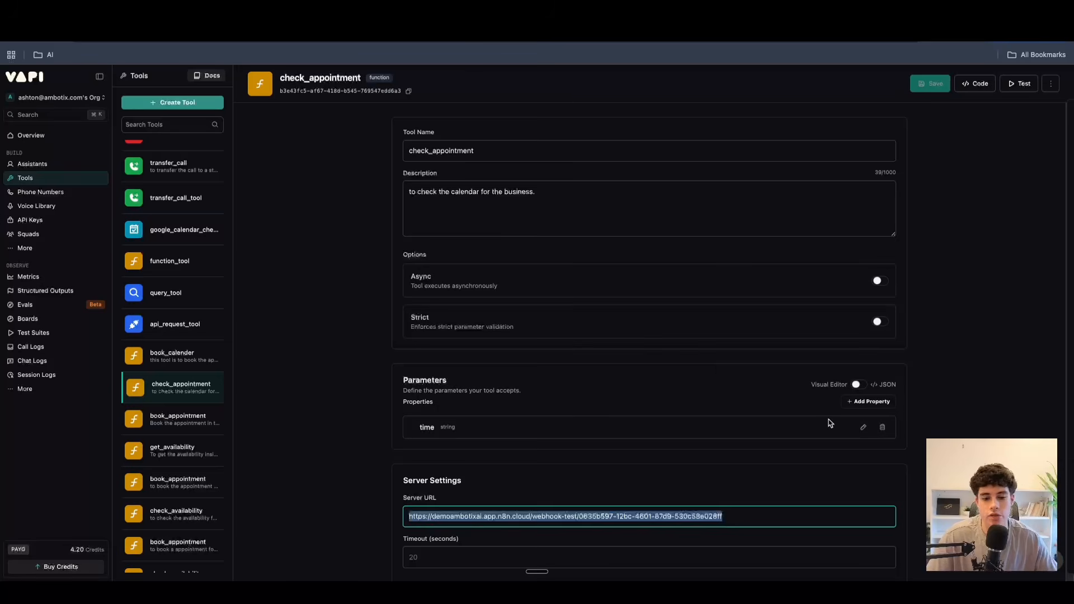
Review the description of the check_appointment tool's time property, apply the property form, and check the server URL.
{"action": "left_click", "coordinate": [863, 427]}
{"action": "left_click", "coordinate": [610, 470]}
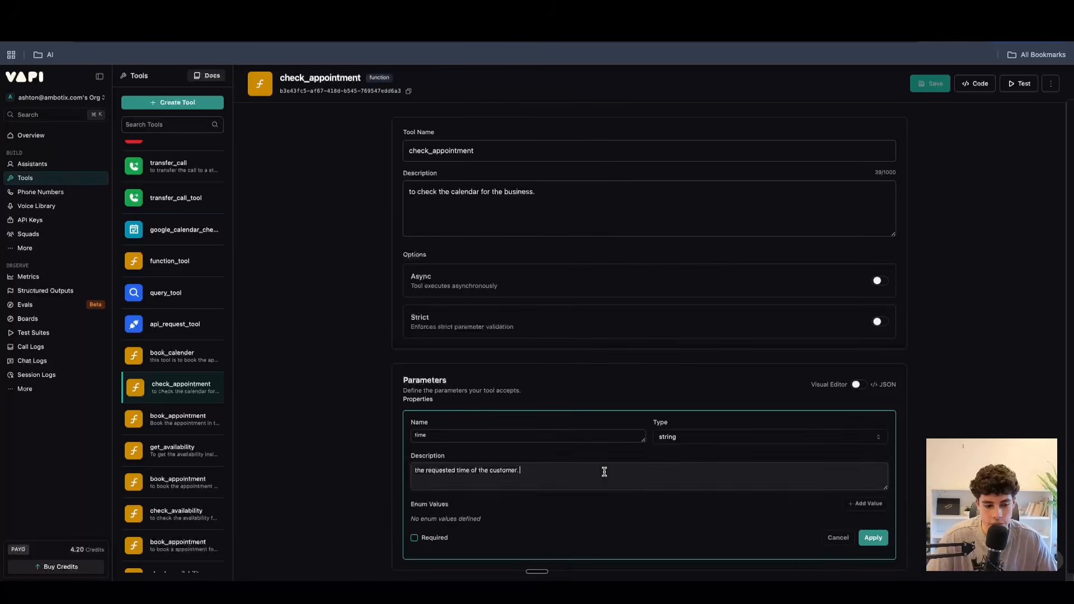
{"action": "scroll", "coordinate": [783, 392], "scroll_direction": "down", "scroll_amount": 4}
{"action": "left_click", "coordinate": [879, 327]}
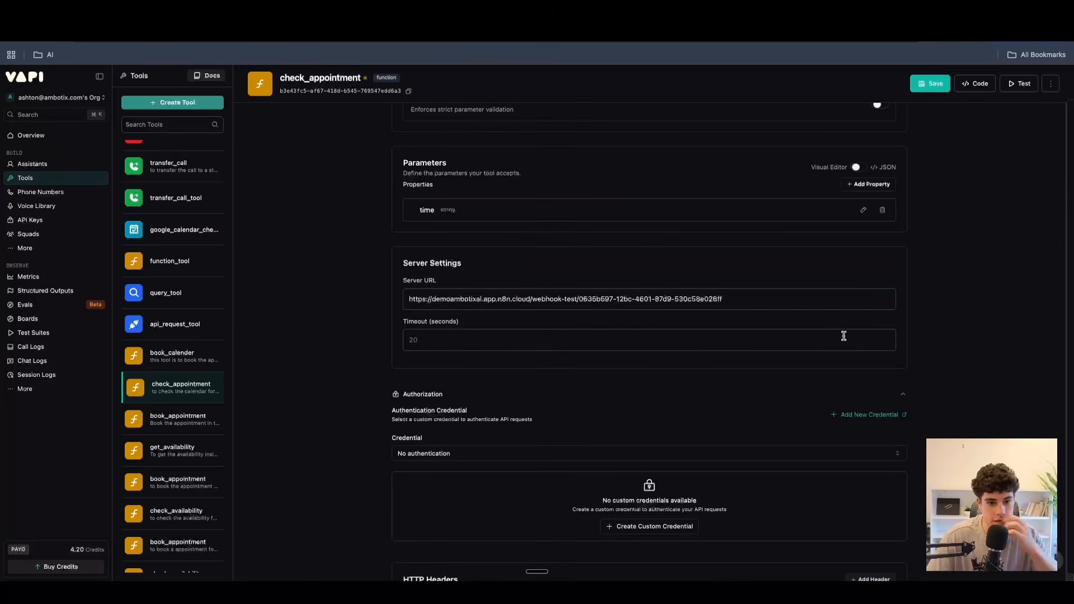
{"action": "left_click", "coordinate": [735, 299]}
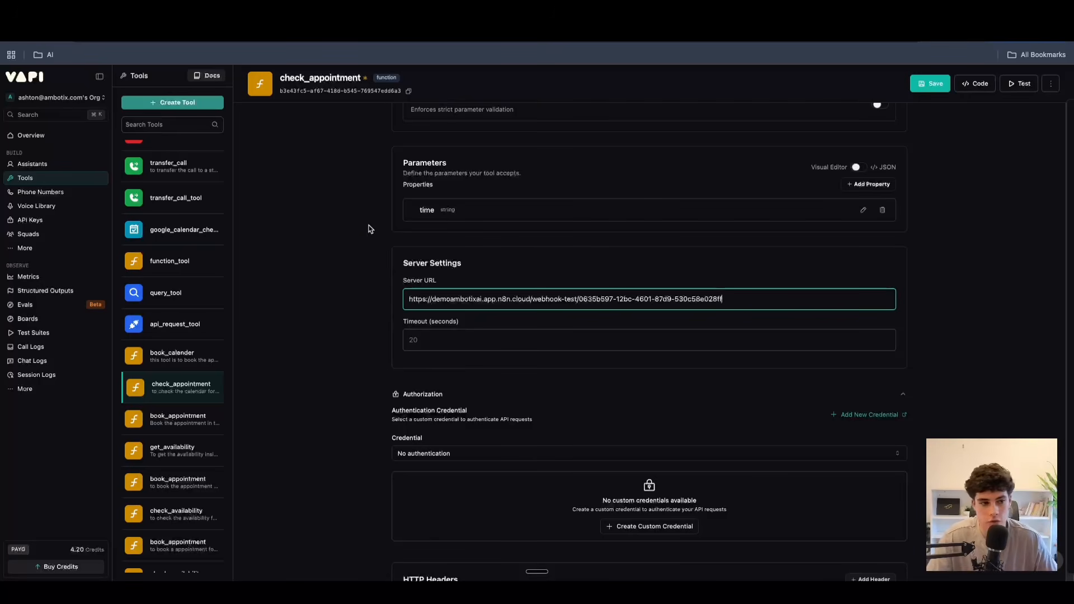
Open the car detailing book_appointment tool, discarding unsaved changes, and review its parameters, server URL and the available tool types.
{"action": "scroll", "coordinate": [183, 179], "scroll_direction": "up", "scroll_amount": 1}
{"action": "scroll", "coordinate": [183, 179], "scroll_direction": "up", "scroll_amount": 1}
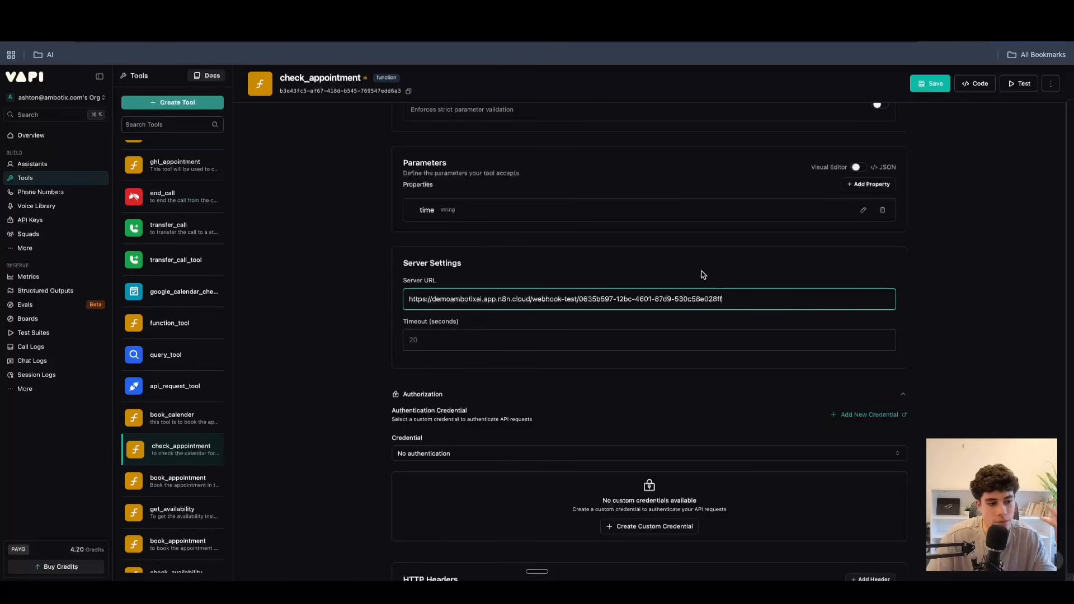
{"action": "left_click", "coordinate": [144, 480]}
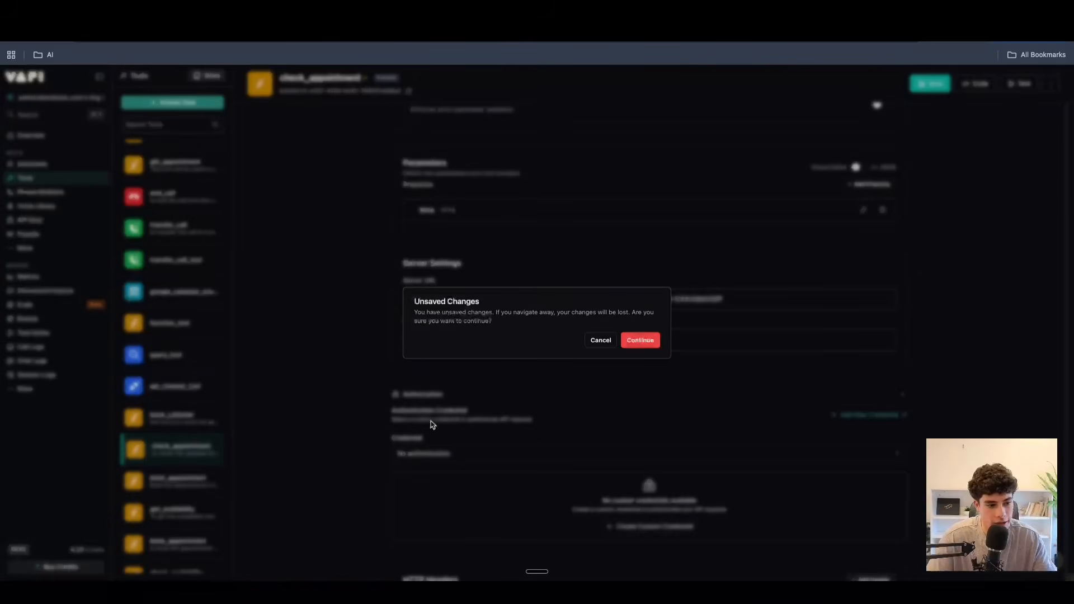
{"action": "left_click", "coordinate": [637, 340]}
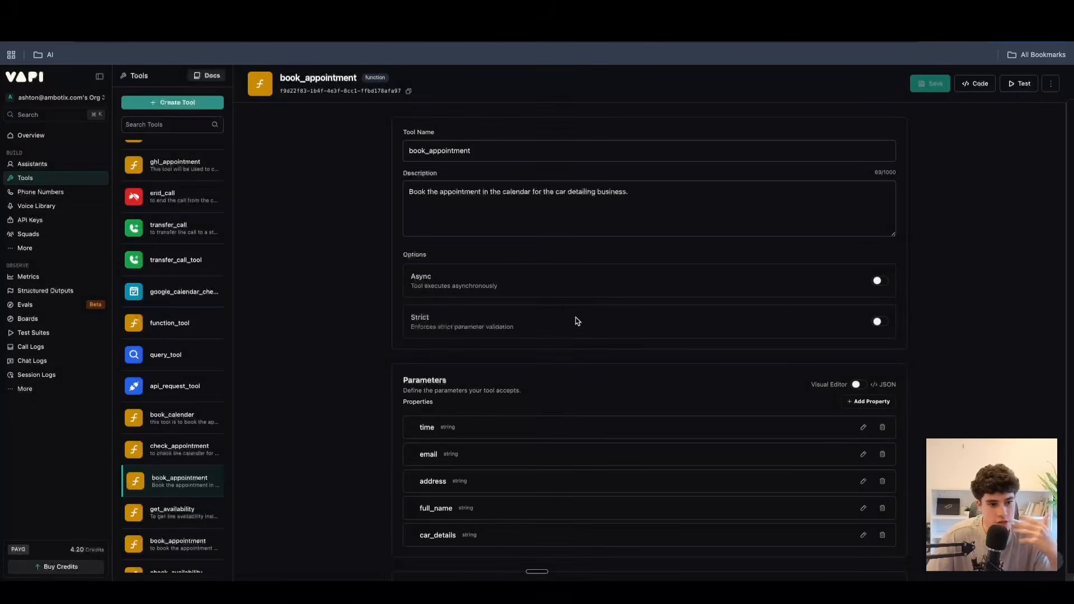
{"action": "scroll", "coordinate": [570, 327], "scroll_direction": "down", "scroll_amount": 2}
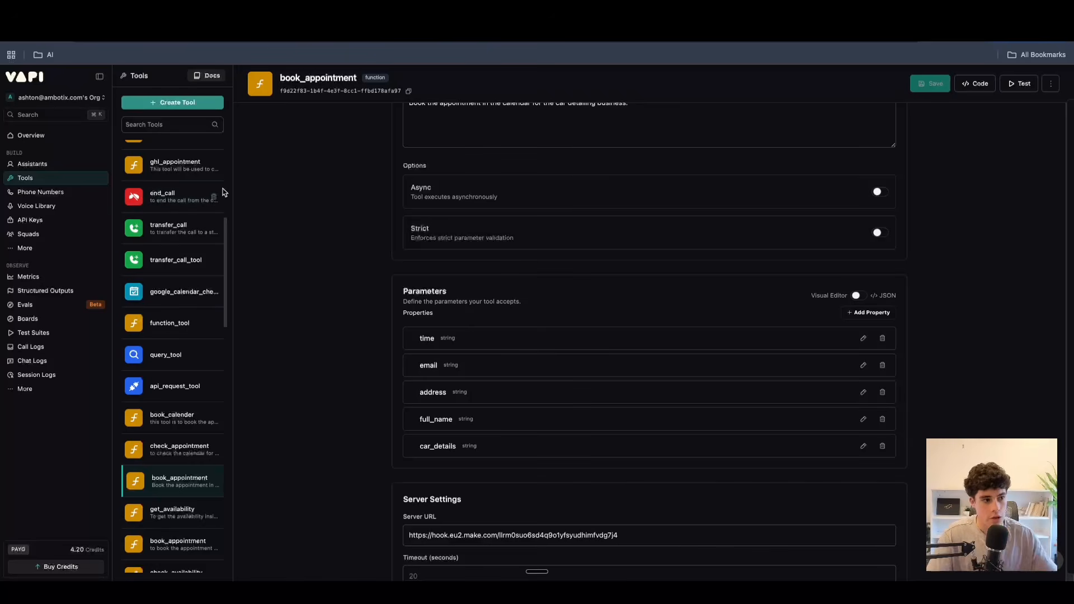
{"action": "left_click", "coordinate": [143, 103]}
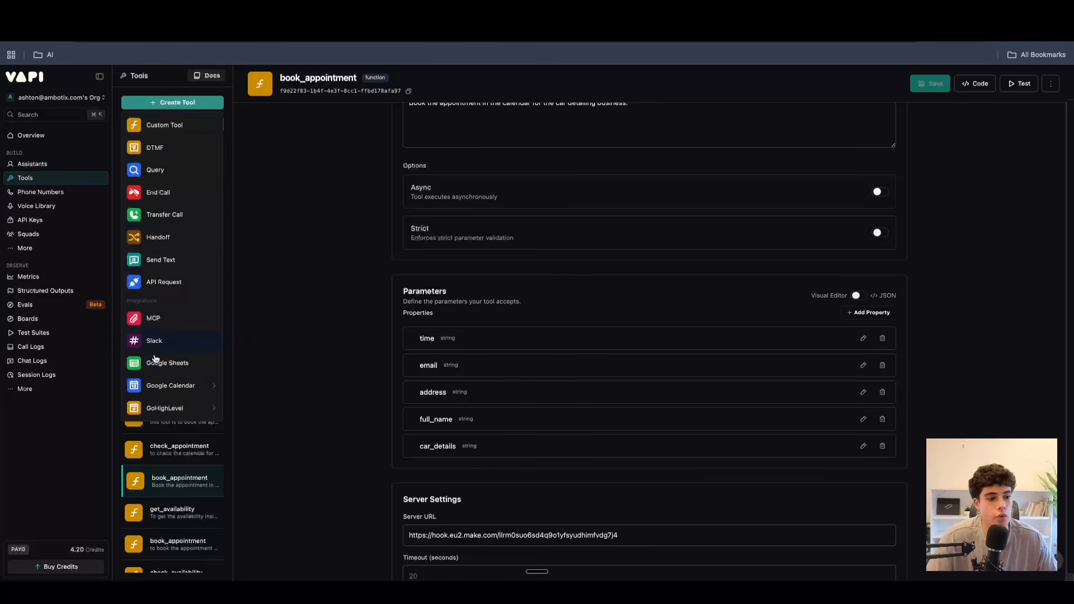
{"action": "left_click", "coordinate": [259, 359]}
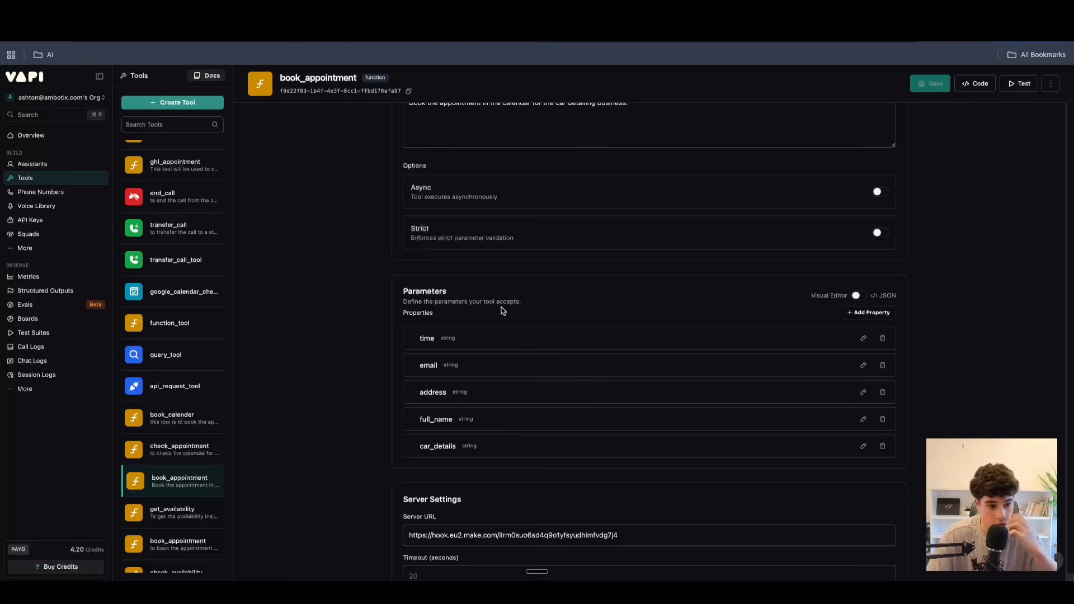
Open the Voice Library and view the cartesia voices before returning to the 11labs provider.
{"action": "left_click", "coordinate": [29, 206]}
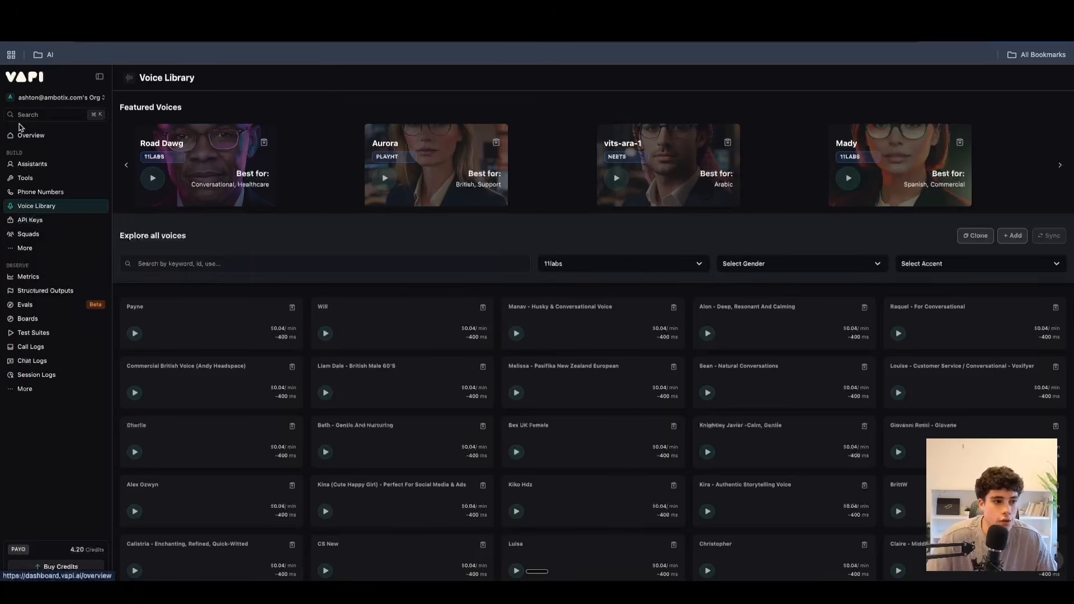
{"action": "left_click", "coordinate": [637, 265]}
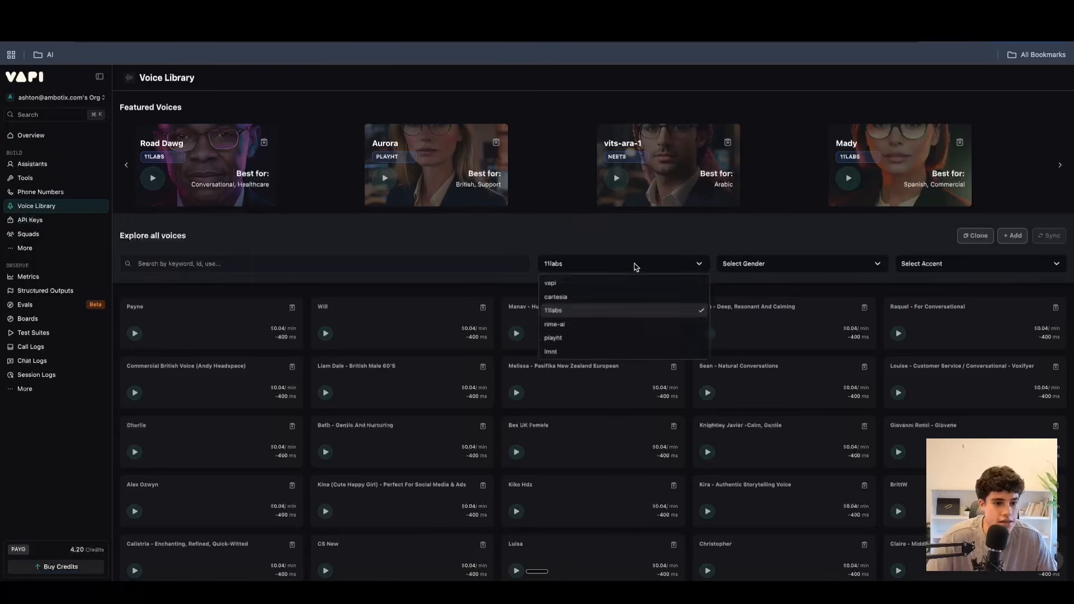
{"action": "left_click", "coordinate": [576, 297]}
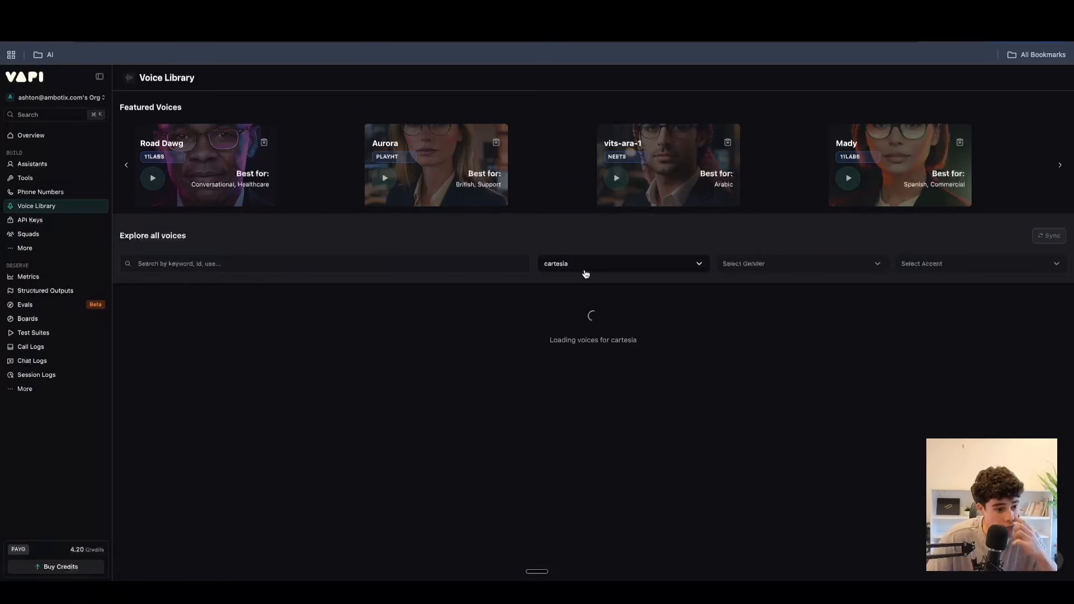
{"action": "left_click", "coordinate": [586, 271]}
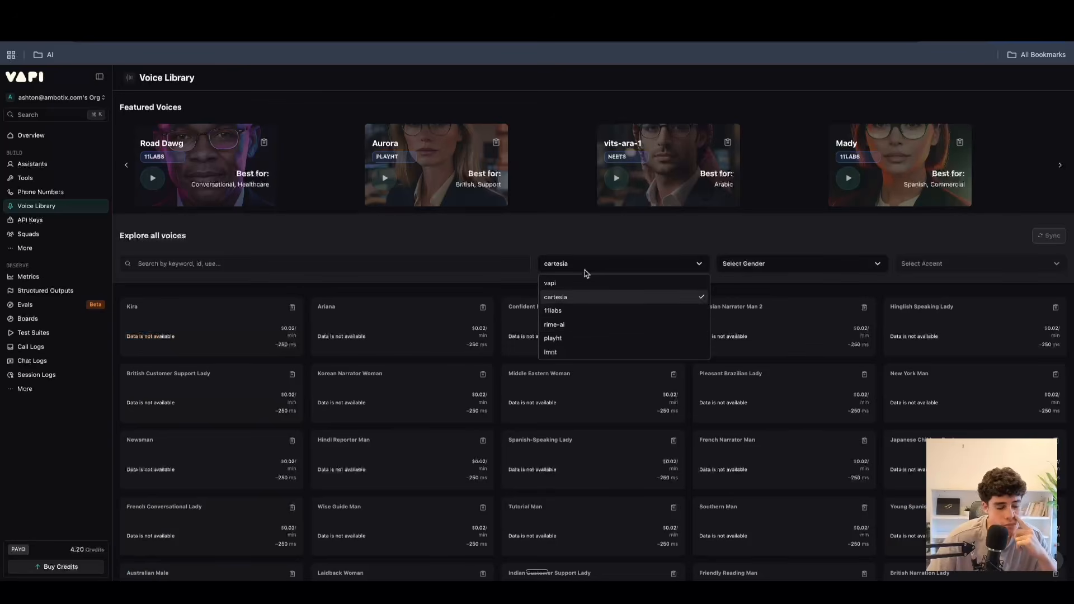
{"action": "left_click", "coordinate": [559, 312]}
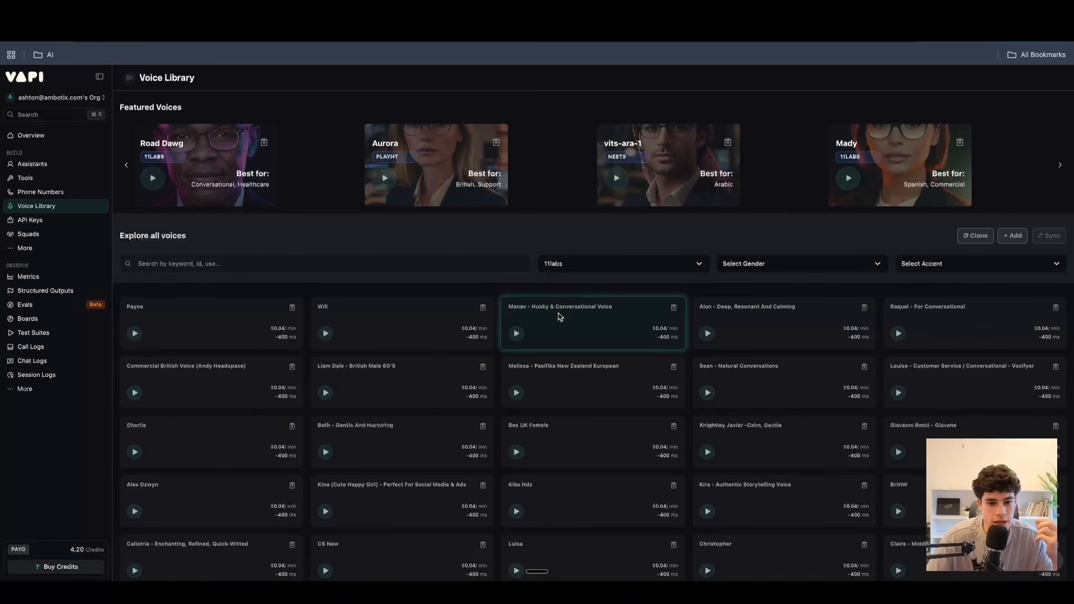
Filter the 11labs voices by female gender and indonesian accent.
{"action": "left_click", "coordinate": [793, 268]}
{"action": "left_click", "coordinate": [772, 297]}
{"action": "left_click", "coordinate": [919, 273]}
{"action": "left_click", "coordinate": [928, 298]}
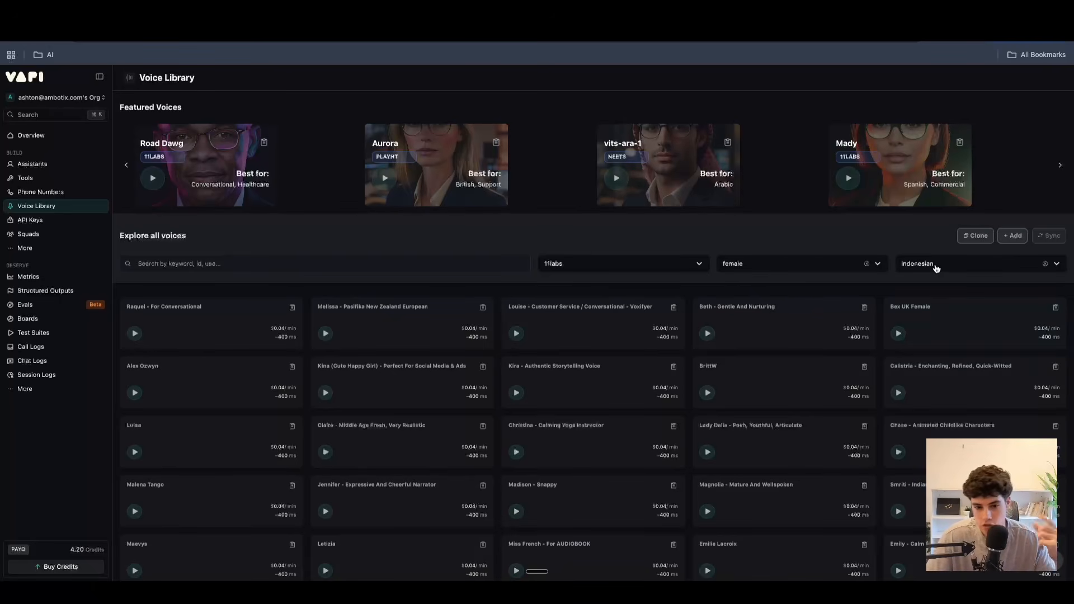
Clear the accent filter while keeping 11labs as the voice provider.
{"action": "left_click", "coordinate": [936, 269]}
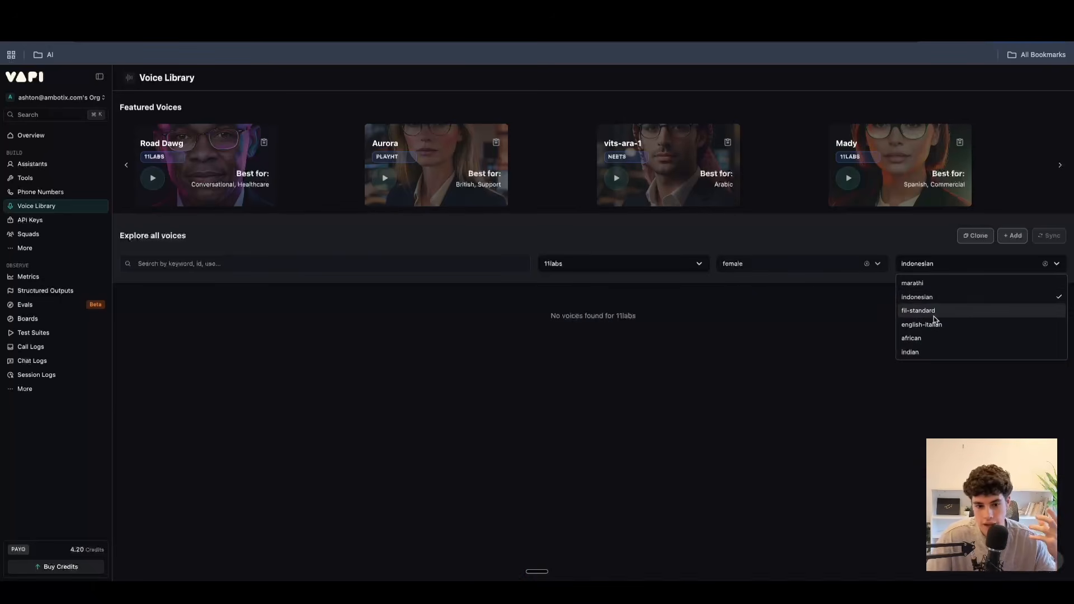
{"action": "left_click", "coordinate": [599, 259]}
{"action": "left_click", "coordinate": [595, 260]}
{"action": "left_click", "coordinate": [572, 310]}
{"action": "left_click", "coordinate": [1053, 265]}
{"action": "left_click", "coordinate": [1045, 264]}
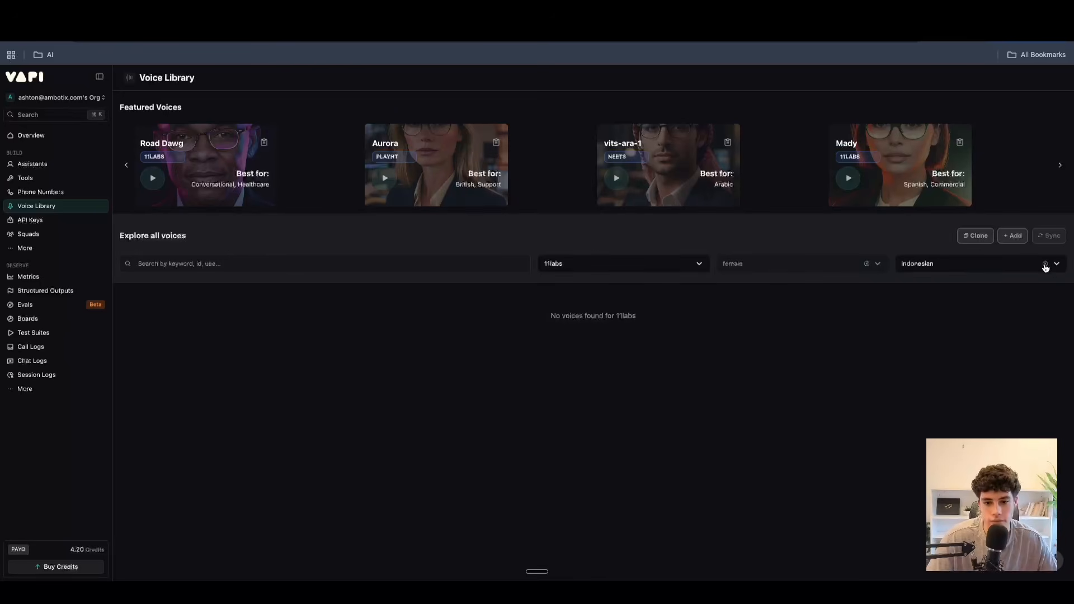
Play the Aurora and Raquel voice samples and look through the list of female 11labs voices.
{"action": "left_click", "coordinate": [205, 264]}
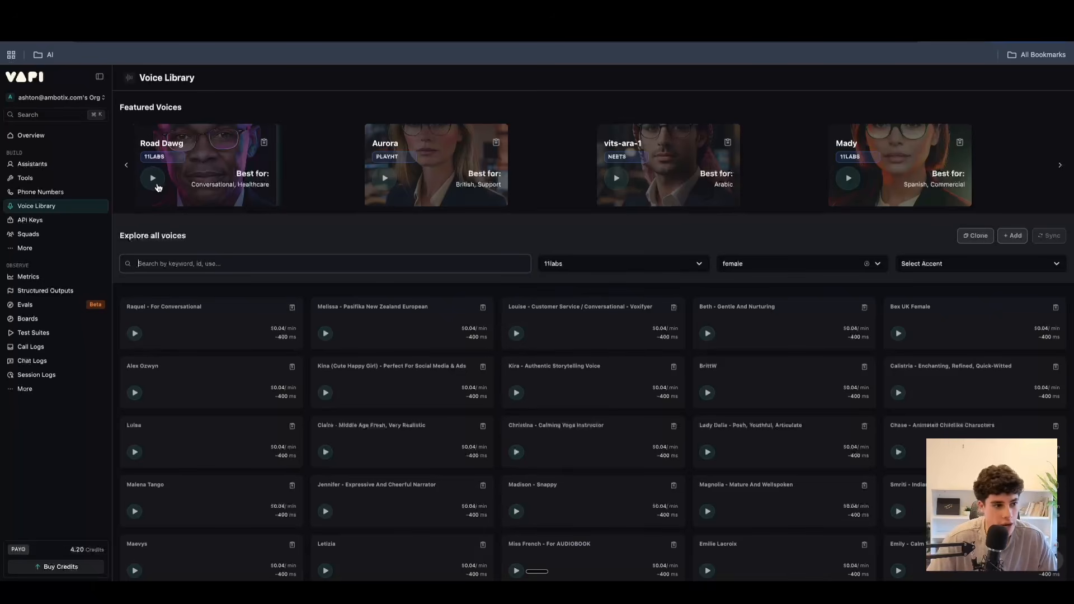
{"action": "left_click", "coordinate": [385, 179]}
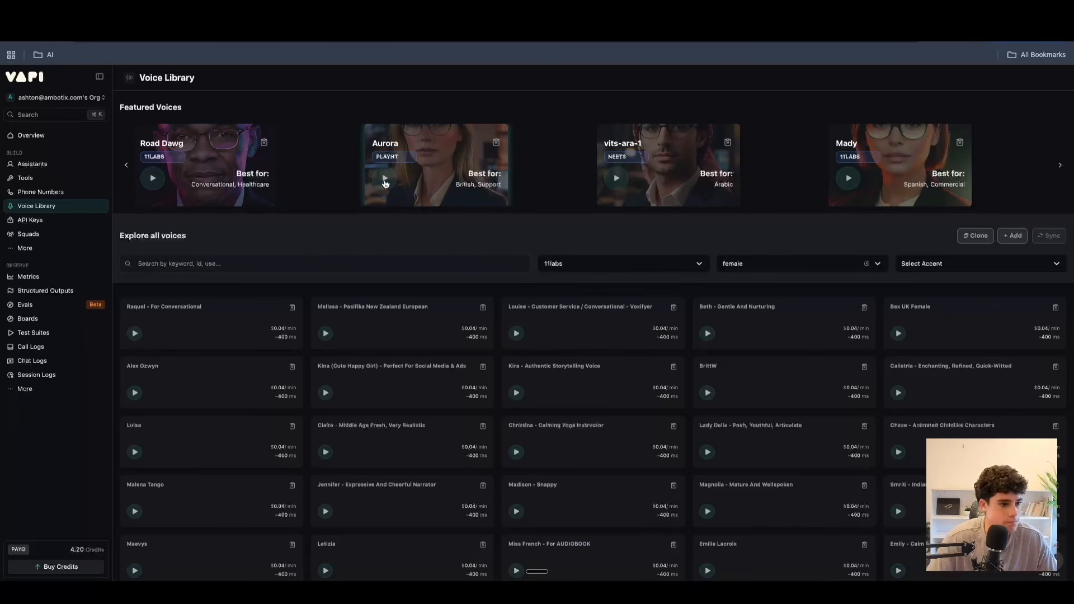
{"action": "left_click", "coordinate": [134, 334]}
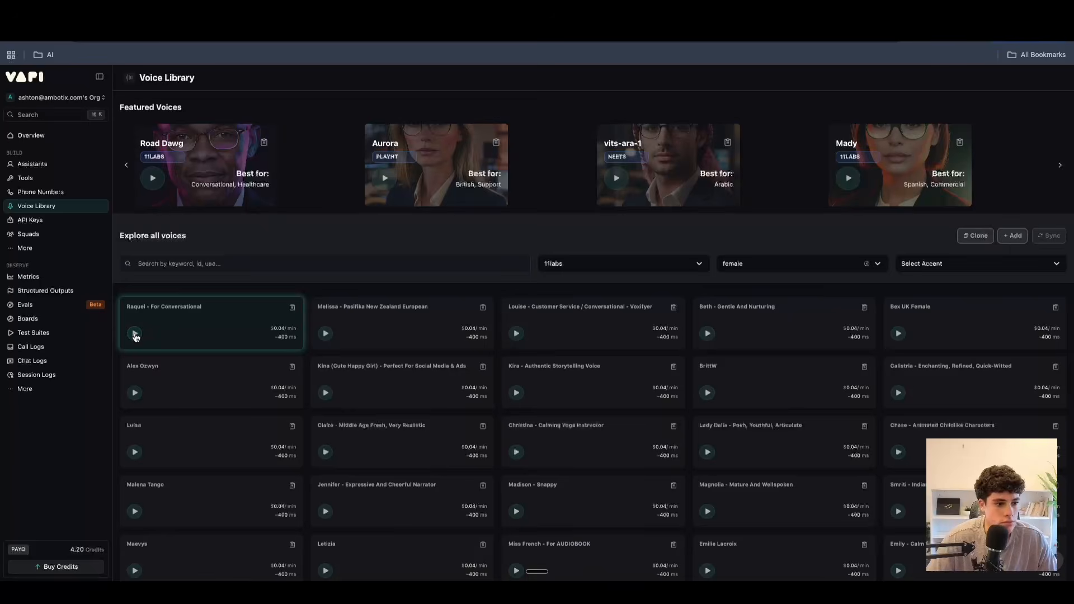
{"action": "scroll", "coordinate": [211, 352], "scroll_direction": "down", "scroll_amount": 6}
{"action": "scroll", "coordinate": [207, 375], "scroll_direction": "down", "scroll_amount": 3}
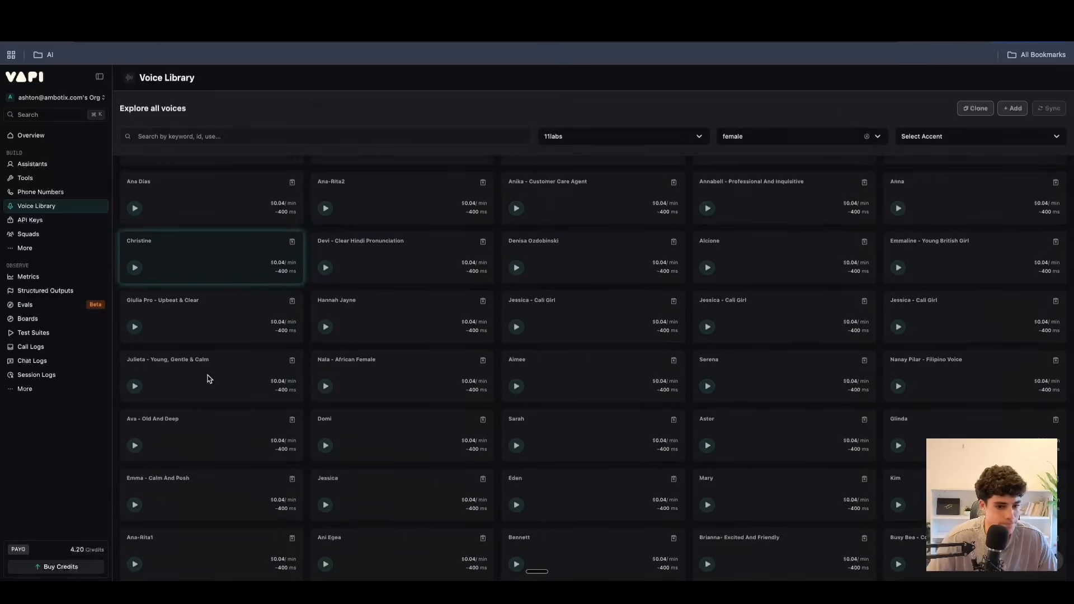
{"action": "scroll", "coordinate": [207, 375], "scroll_direction": "up", "scroll_amount": 9}
{"action": "scroll", "coordinate": [207, 373], "scroll_direction": "down", "scroll_amount": 13}
{"action": "scroll", "coordinate": [207, 376], "scroll_direction": "up", "scroll_amount": 10}
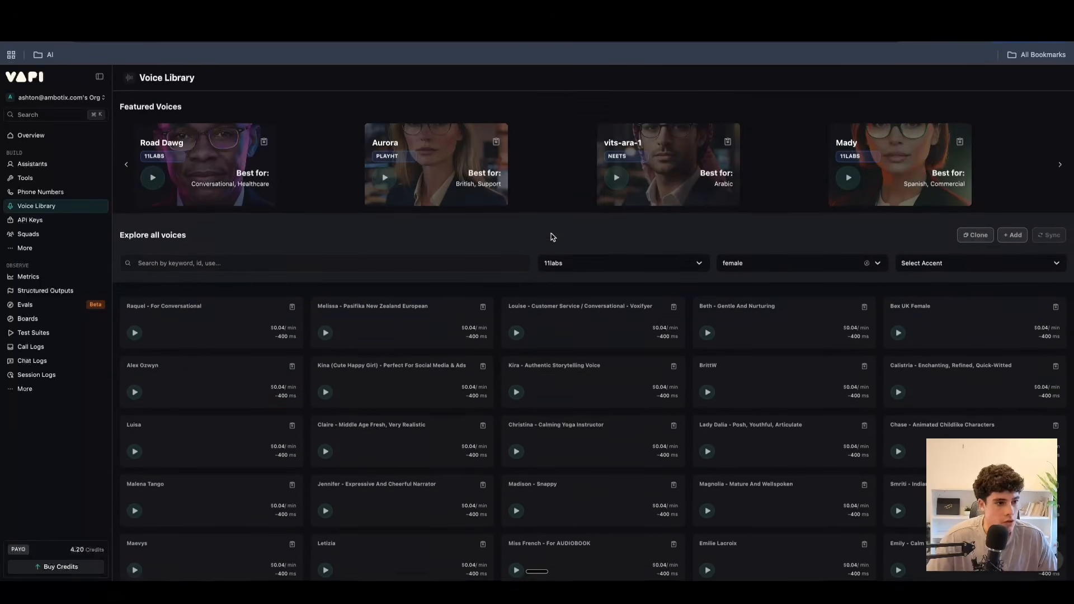
Review the voice cloning form without cloning a voice, and open the import form for ElevenLabs library voices.
{"action": "left_click", "coordinate": [976, 236]}
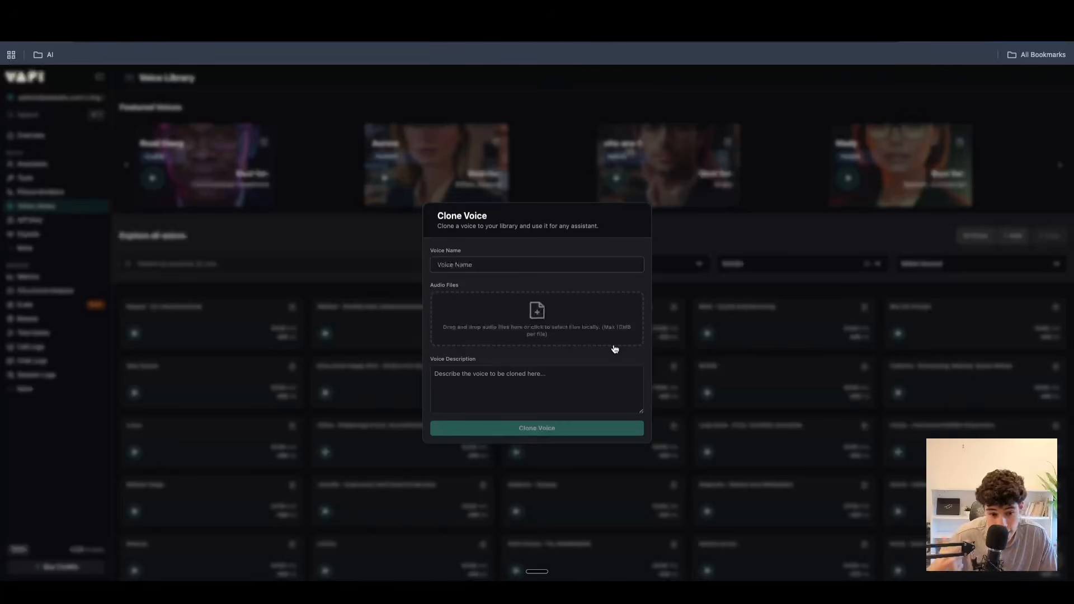
{"action": "left_click", "coordinate": [789, 227]}
{"action": "left_click", "coordinate": [1015, 237]}
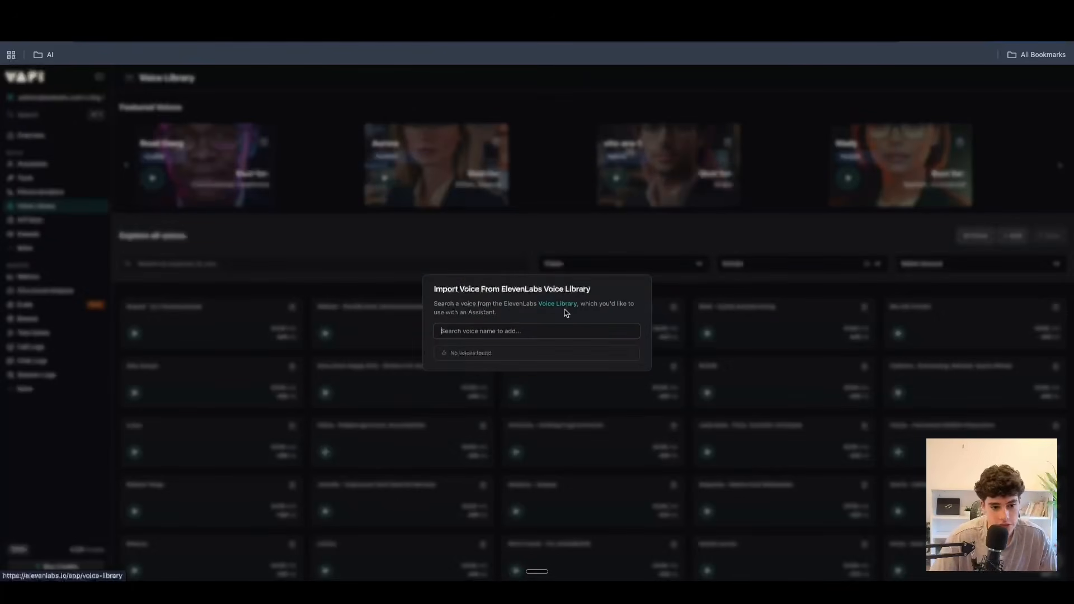
Search the voice import form for "mar", and open the linked ElevenLabs Voice Library.
{"action": "type", "text": "mar"}
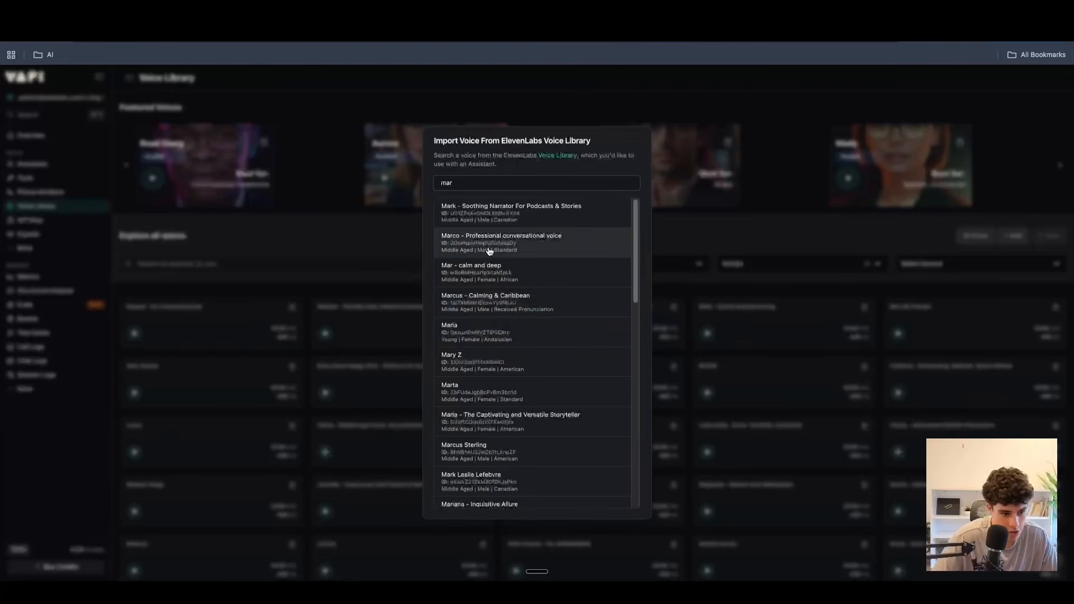
{"action": "left_click", "coordinate": [541, 157]}
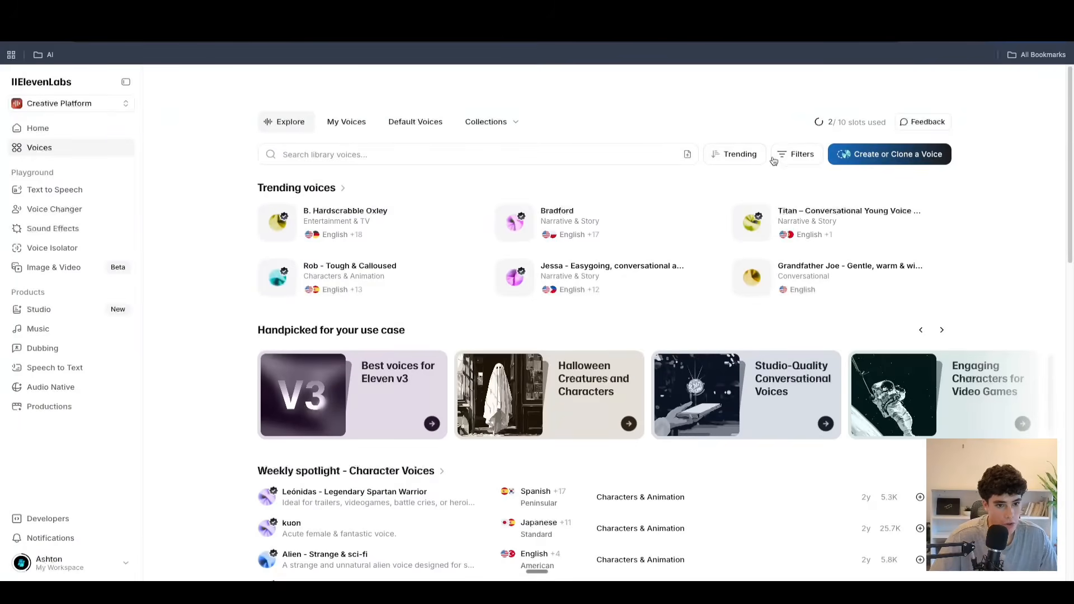
Filter the ElevenLabs library voices by the French language.
{"action": "left_click", "coordinate": [798, 156]}
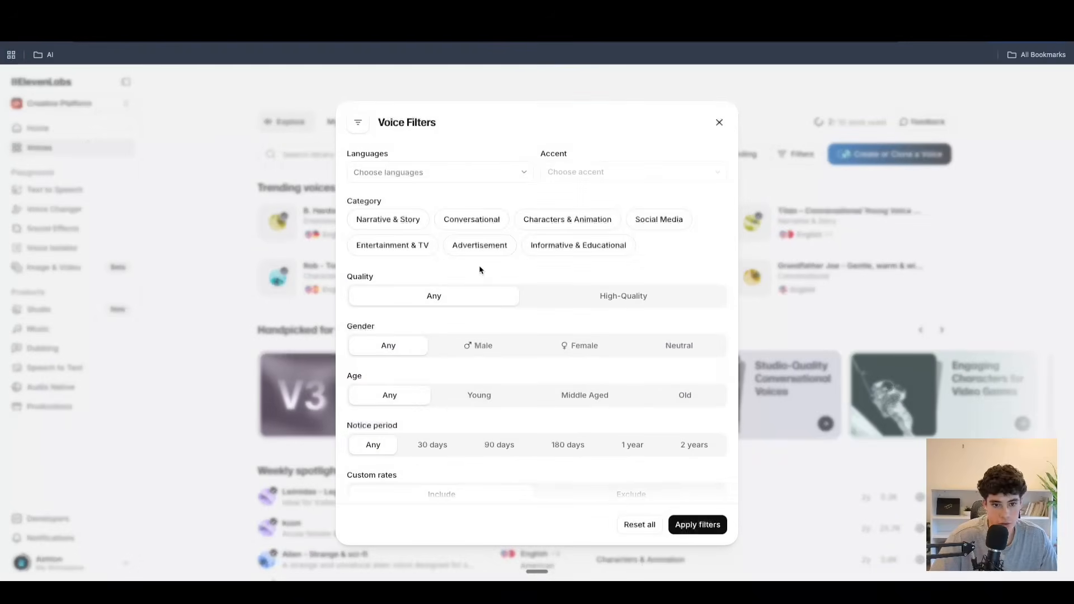
{"action": "left_click", "coordinate": [529, 173]}
{"action": "left_click", "coordinate": [608, 193]}
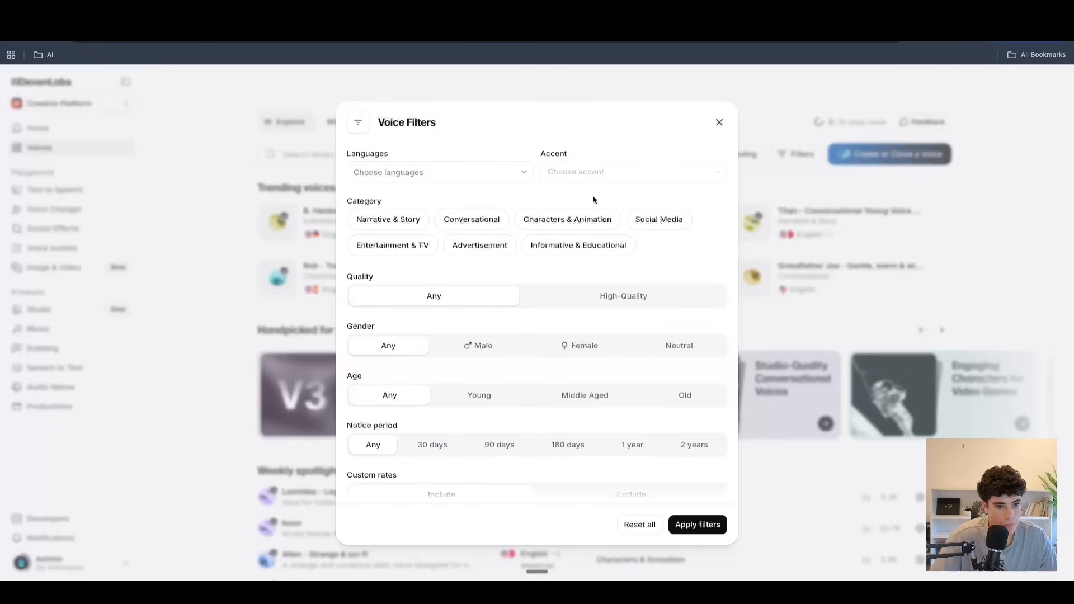
{"action": "left_click", "coordinate": [420, 173]}
{"action": "scroll", "coordinate": [443, 321], "scroll_direction": "down", "scroll_amount": 2}
{"action": "scroll", "coordinate": [443, 321], "scroll_direction": "down", "scroll_amount": 4}
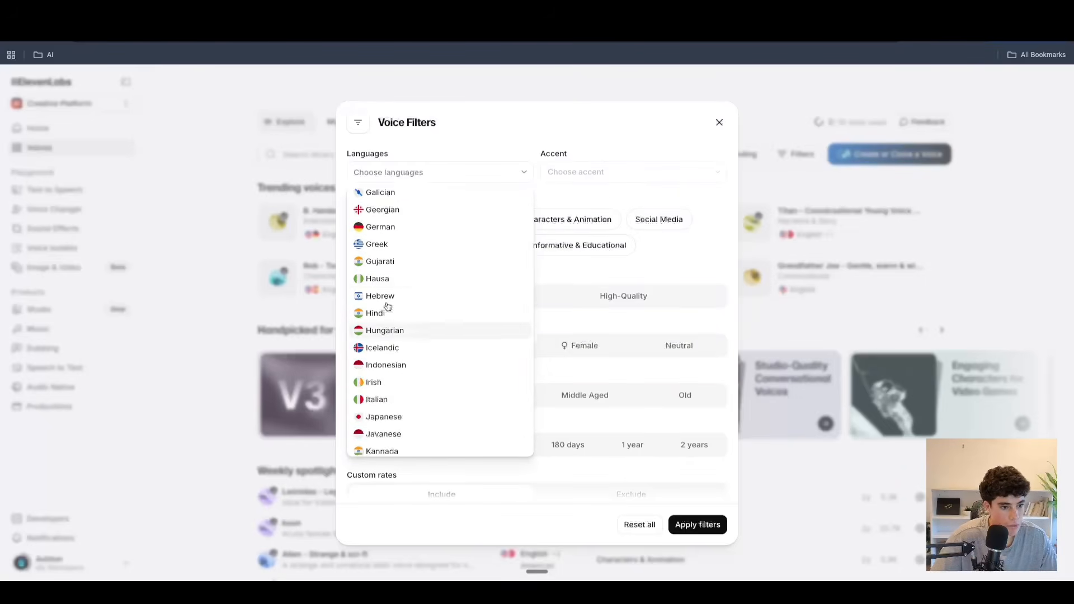
{"action": "scroll", "coordinate": [422, 331], "scroll_direction": "up", "scroll_amount": 2}
{"action": "left_click", "coordinate": [384, 284]}
{"action": "left_click", "coordinate": [693, 523]}
{"action": "left_click", "coordinate": [694, 524]}
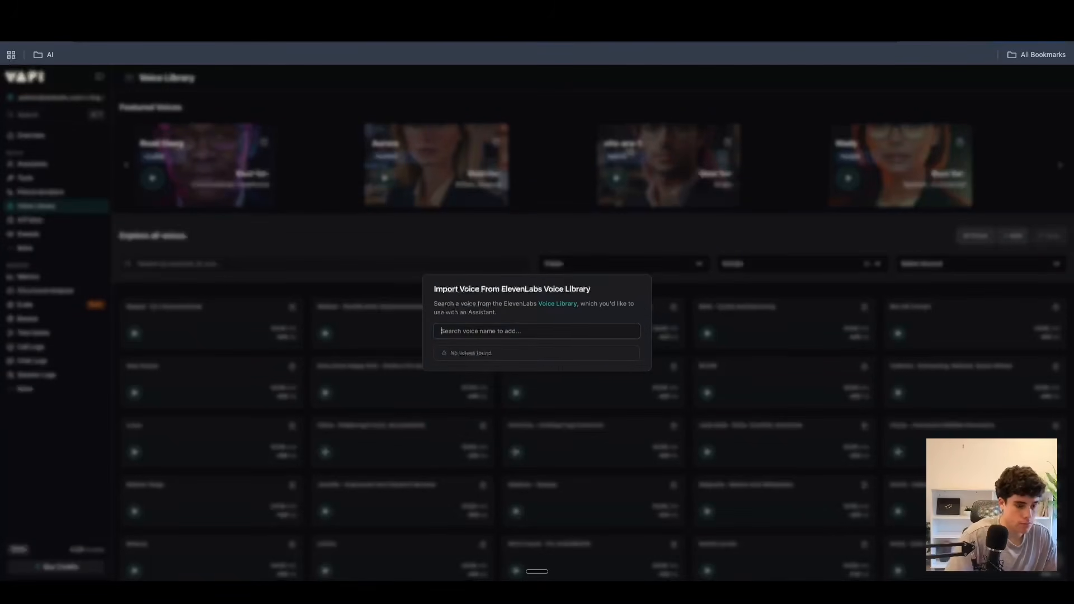
Back in Vapi, search the ElevenLabs import form for "hugo" and close the form without importing a voice.
{"action": "type", "text": "hugo"}
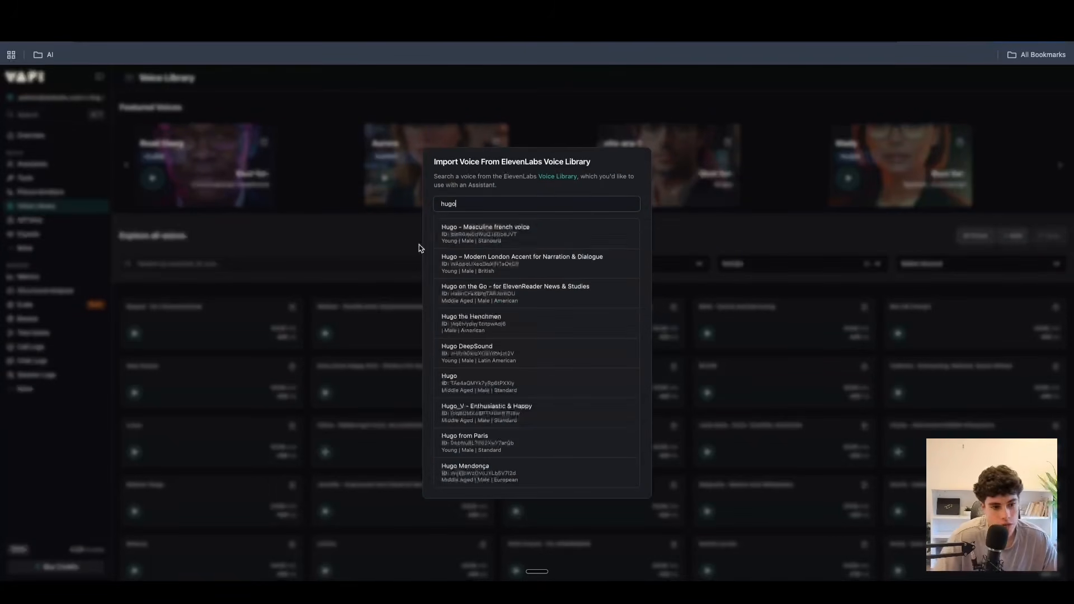
{"action": "left_click", "coordinate": [703, 226]}
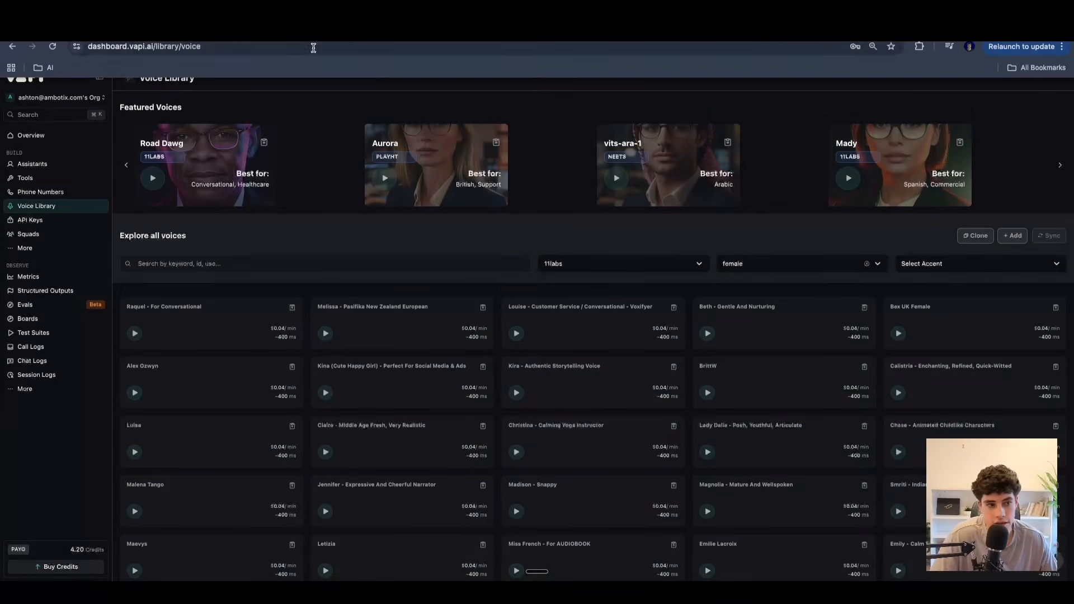
{"action": "left_click", "coordinate": [314, 29]}
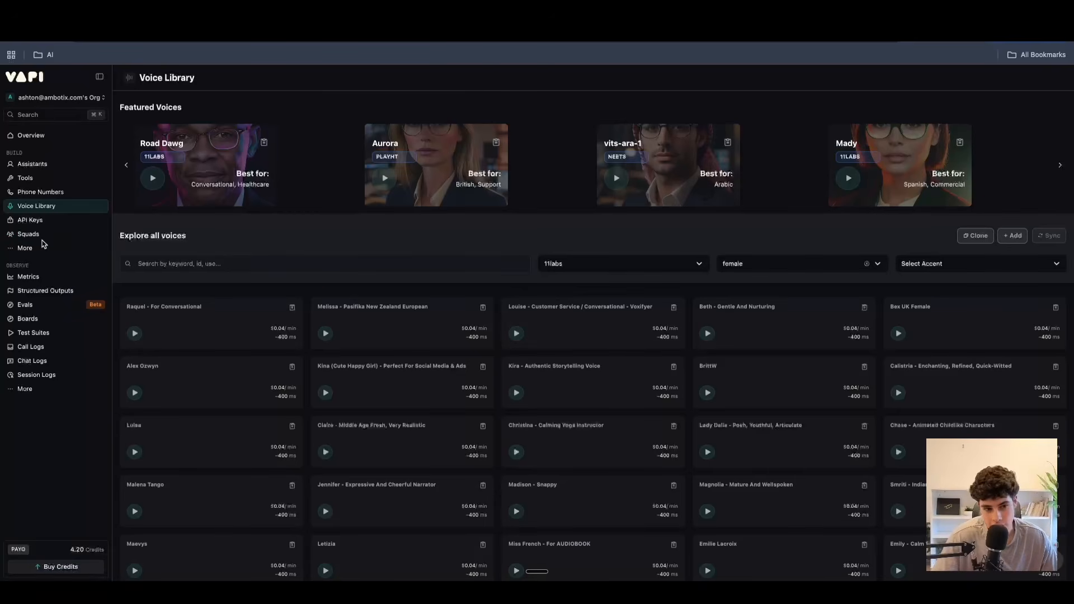
View the Squads page, and open the list of uploaded knowledge base files.
{"action": "left_click", "coordinate": [59, 234]}
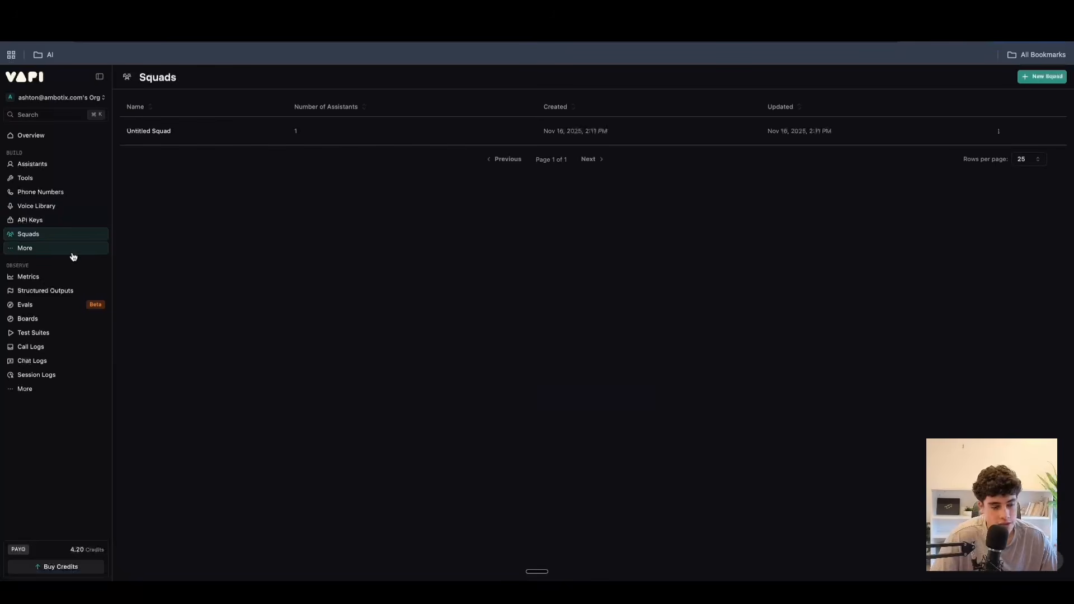
{"action": "left_click", "coordinate": [50, 251]}
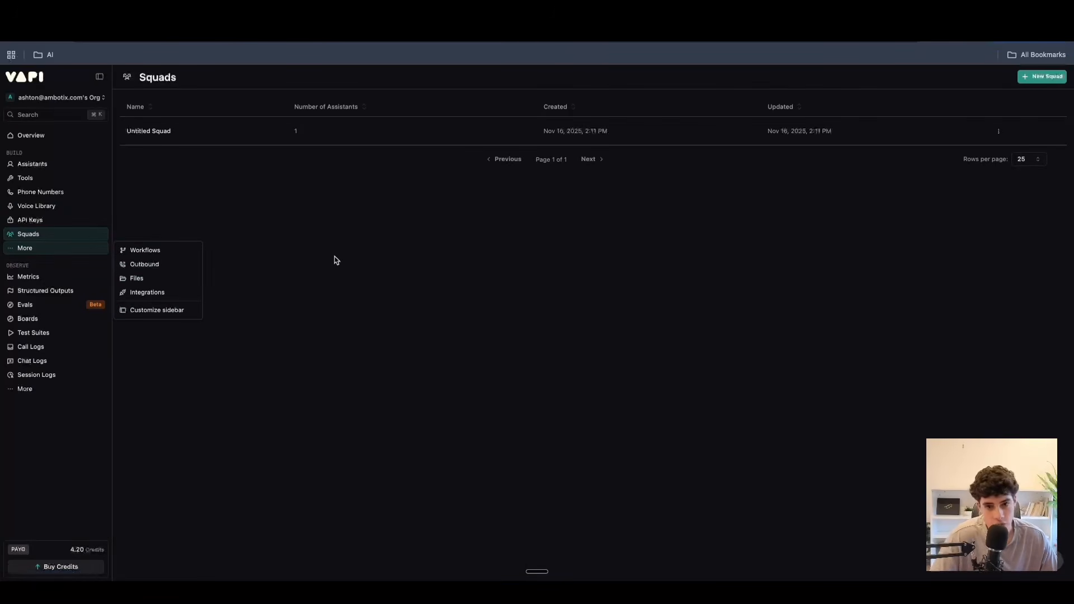
{"action": "left_click", "coordinate": [147, 278]}
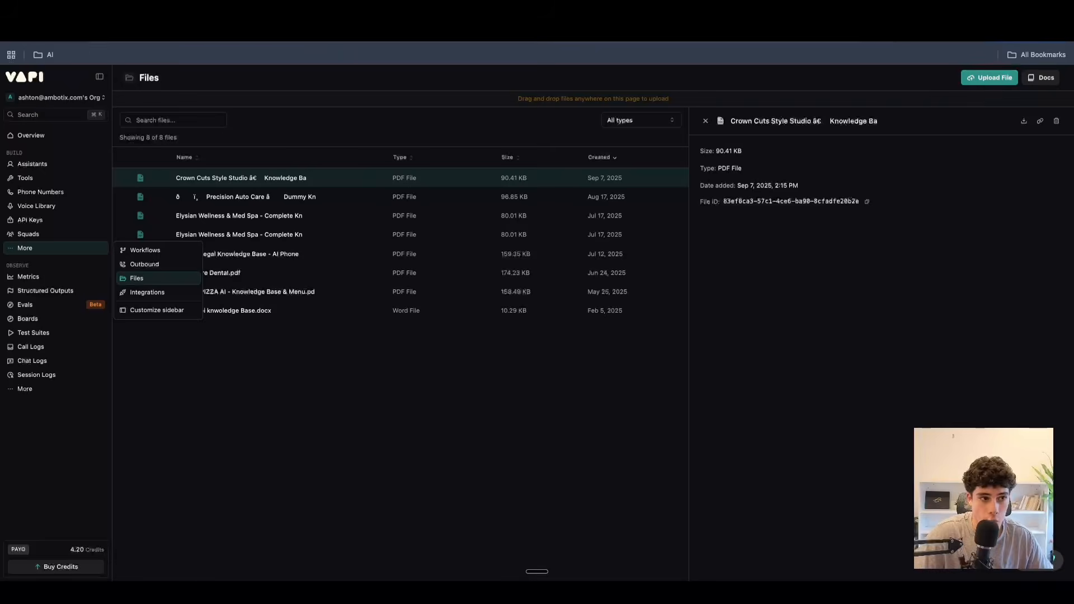
Read the Vapi Knowledge Base documentation on uploading files, configuring the assistant with them and publishing it.
{"action": "left_click", "coordinate": [235, 14]}
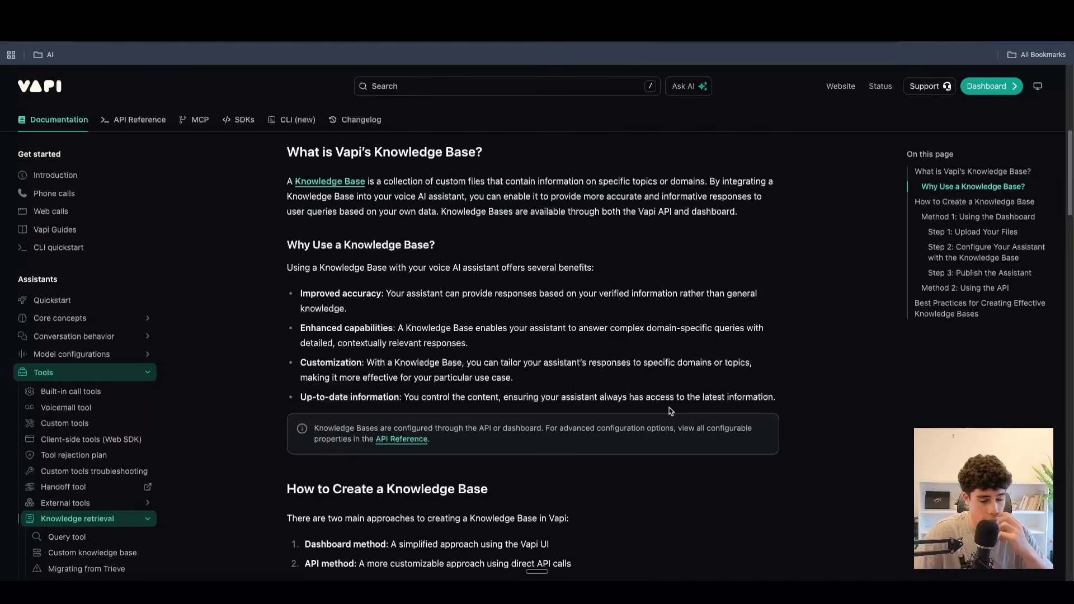
{"action": "scroll", "coordinate": [664, 409], "scroll_direction": "down", "scroll_amount": 5}
{"action": "scroll", "coordinate": [665, 410], "scroll_direction": "down", "scroll_amount": 1}
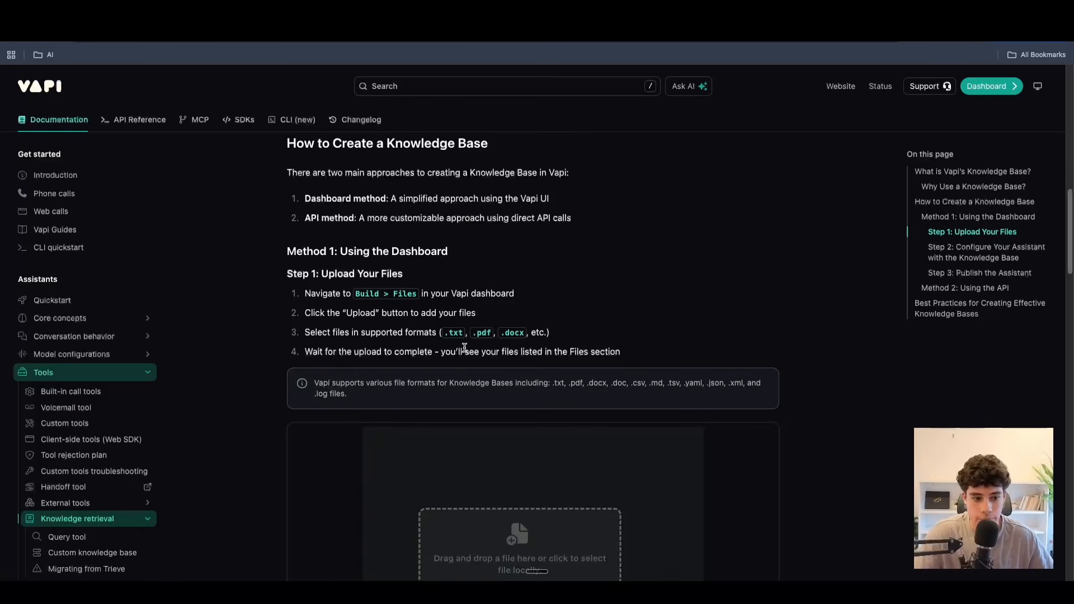
{"action": "scroll", "coordinate": [464, 348], "scroll_direction": "down", "scroll_amount": 3}
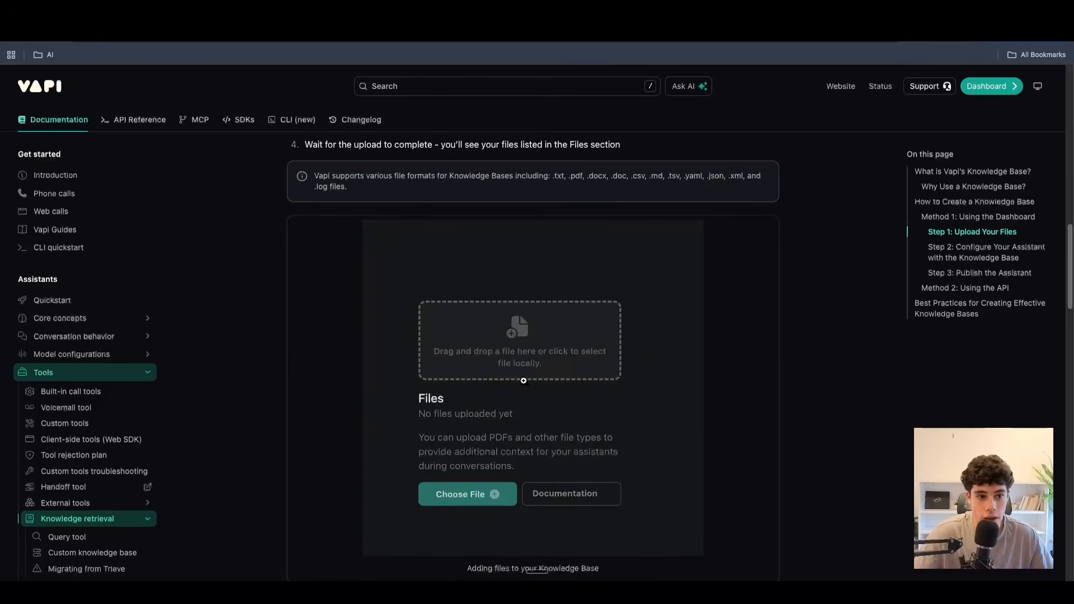
{"action": "scroll", "coordinate": [524, 380], "scroll_direction": "up", "scroll_amount": 2}
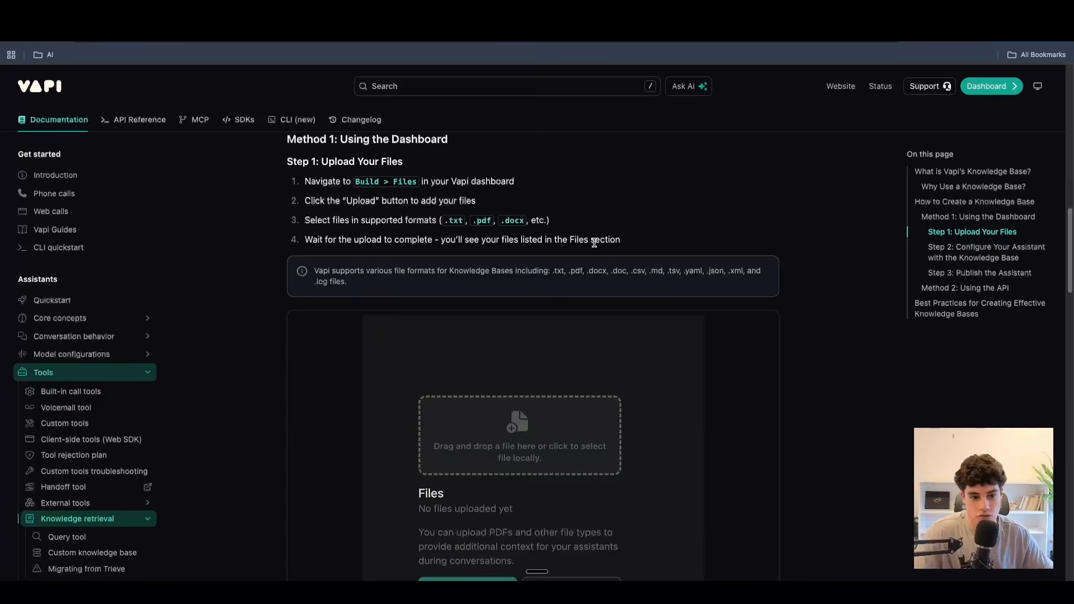
{"action": "scroll", "coordinate": [588, 242], "scroll_direction": "down", "scroll_amount": 7}
{"action": "scroll", "coordinate": [594, 242], "scroll_direction": "down", "scroll_amount": 2}
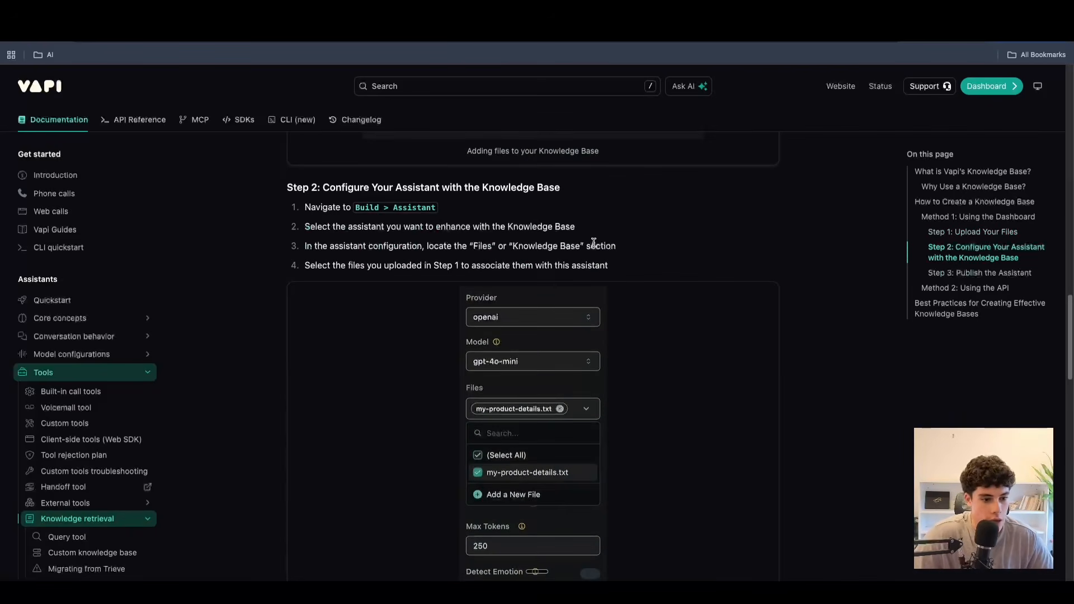
{"action": "scroll", "coordinate": [599, 260], "scroll_direction": "down", "scroll_amount": 6}
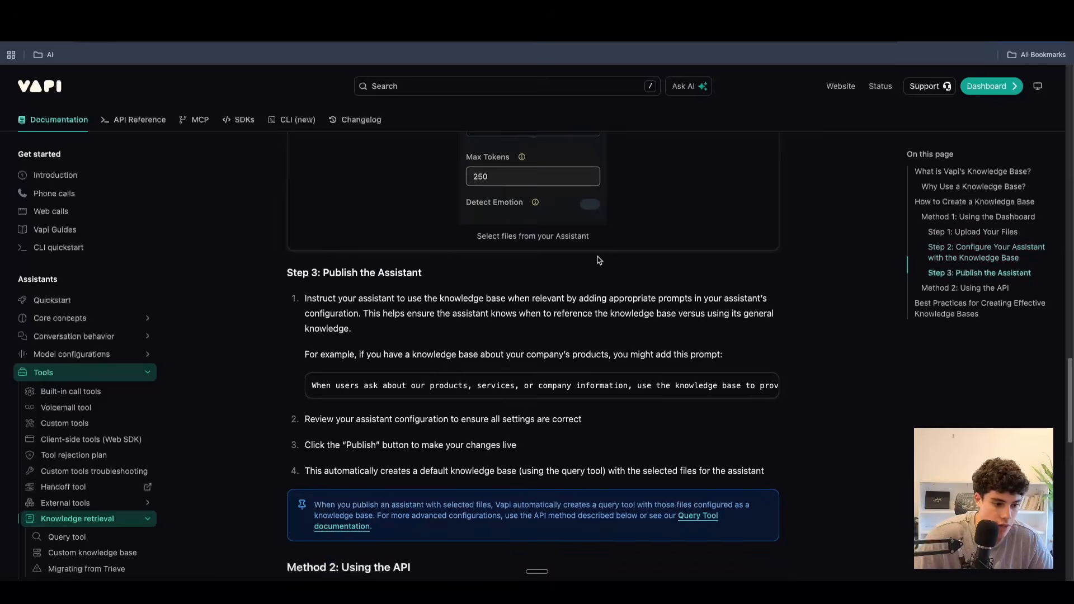
{"action": "scroll", "coordinate": [599, 260], "scroll_direction": "down", "scroll_amount": 3}
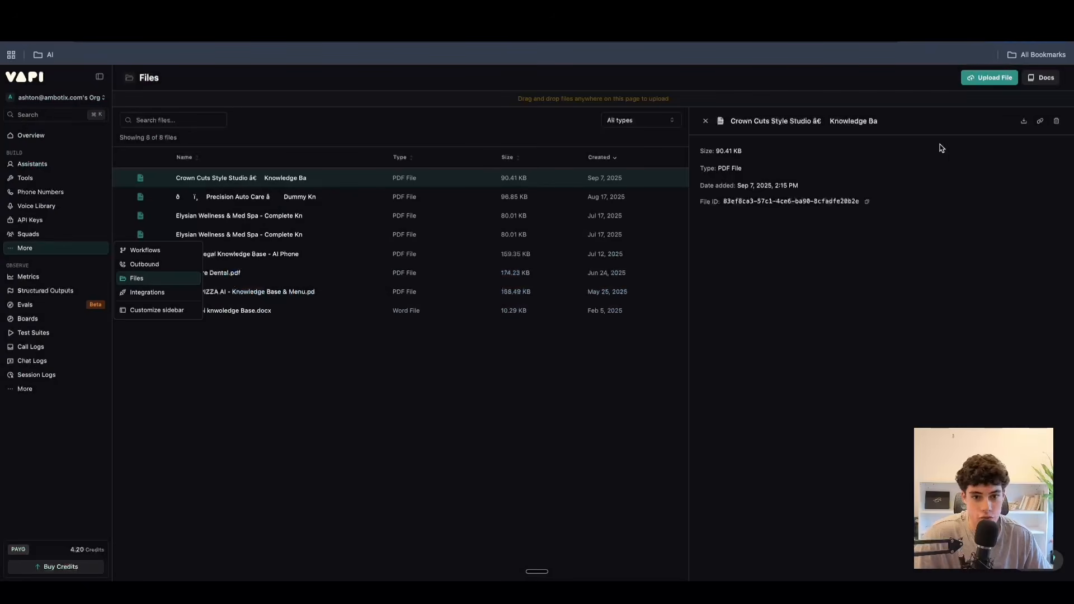
Create a new API Request tool in the tools library.
{"action": "left_click", "coordinate": [25, 178]}
{"action": "left_click", "coordinate": [172, 102]}
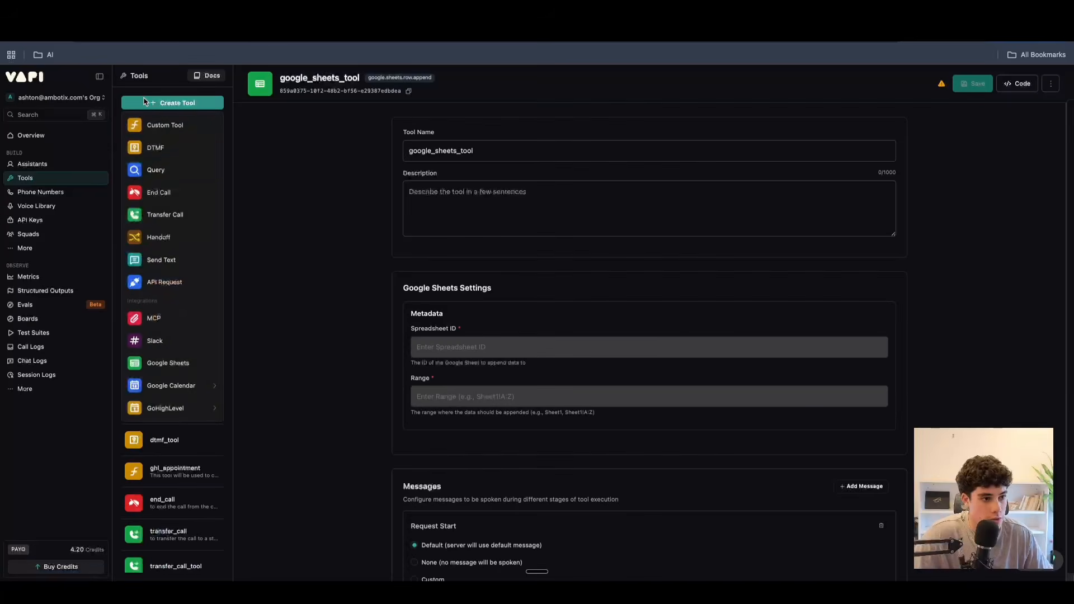
{"action": "left_click", "coordinate": [153, 281]}
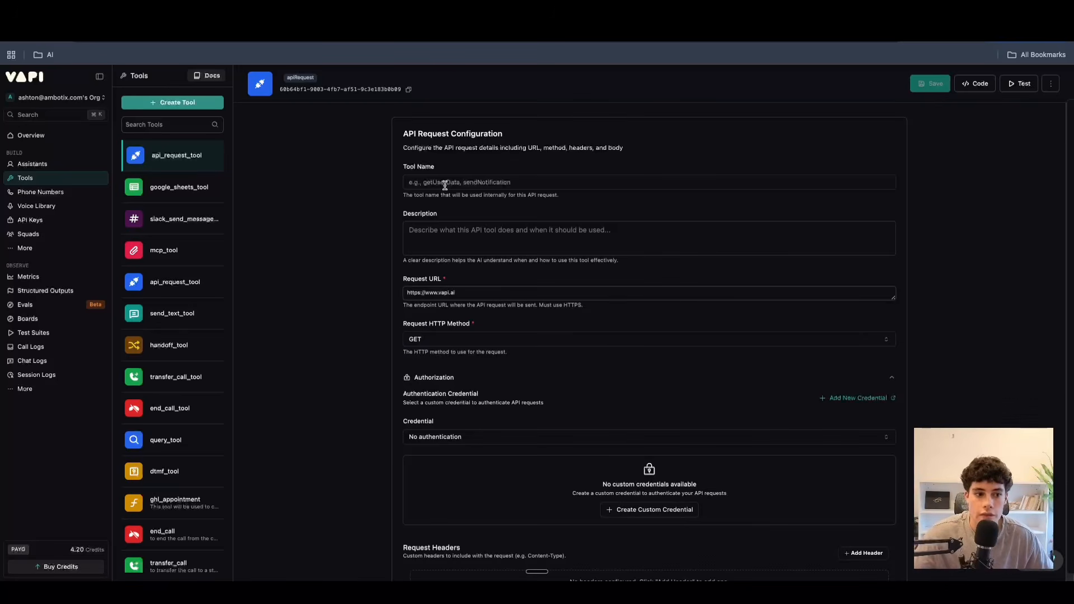
Revisit the uploaded files and review the Knowledge Base documentation from the publishing steps back to its benefits.
{"action": "left_click", "coordinate": [39, 247]}
{"action": "left_click", "coordinate": [129, 280]}
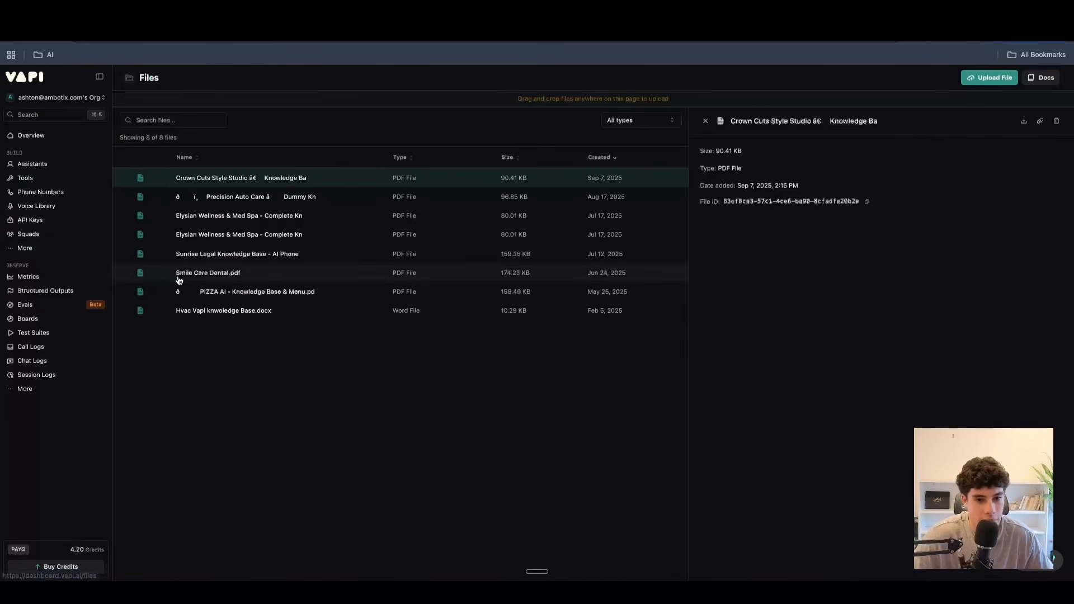
{"action": "key", "text": "ctrl+Tab"}
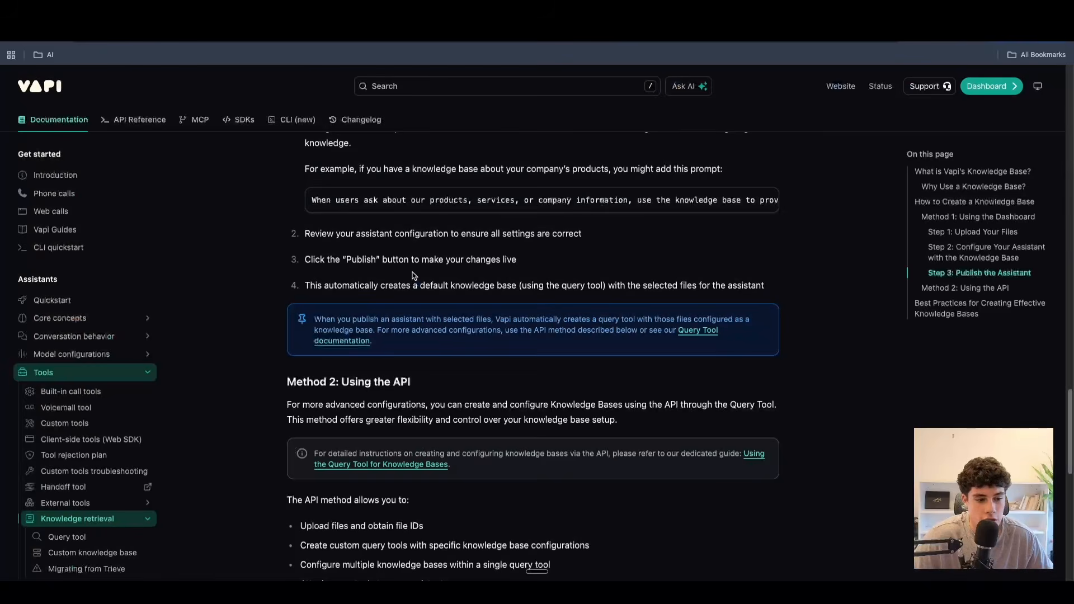
{"action": "scroll", "coordinate": [412, 274], "scroll_direction": "down", "scroll_amount": 10}
{"action": "scroll", "coordinate": [412, 274], "scroll_direction": "up", "scroll_amount": 15}
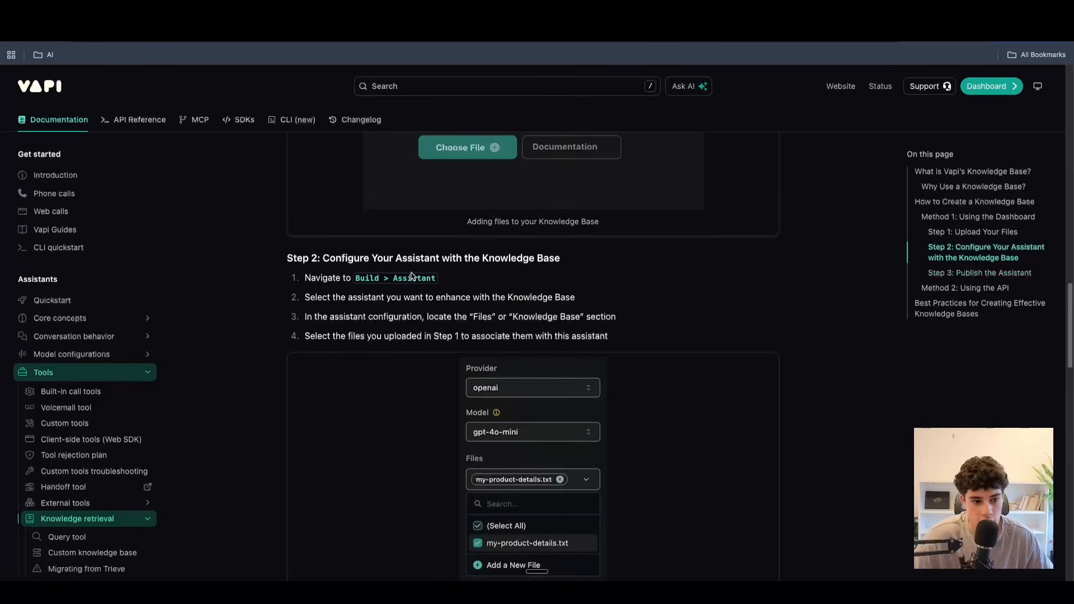
{"action": "scroll", "coordinate": [412, 274], "scroll_direction": "up", "scroll_amount": 8}
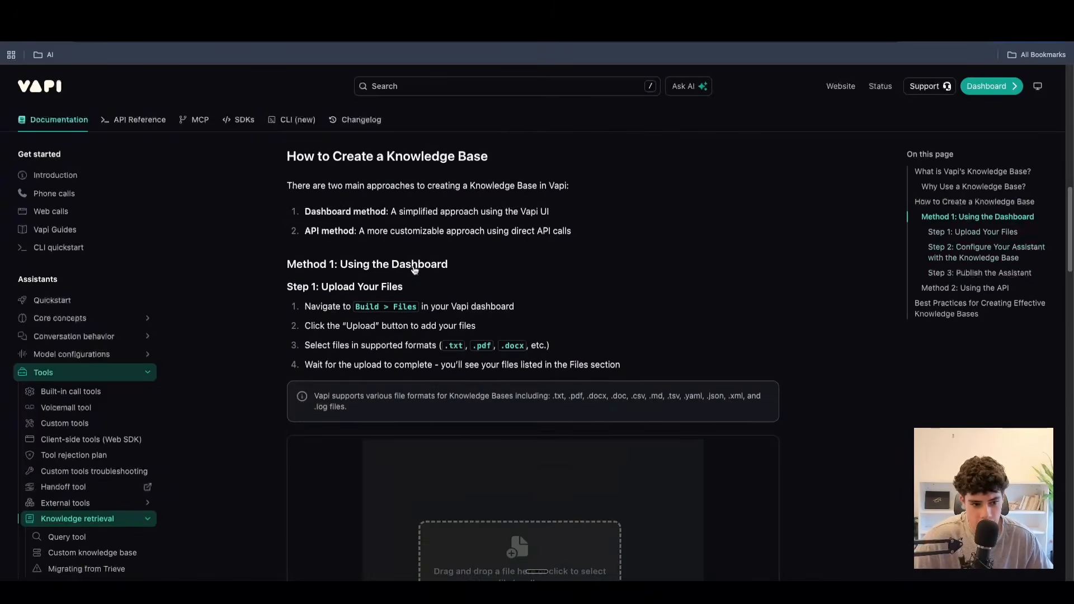
{"action": "scroll", "coordinate": [414, 269], "scroll_direction": "up", "scroll_amount": 6}
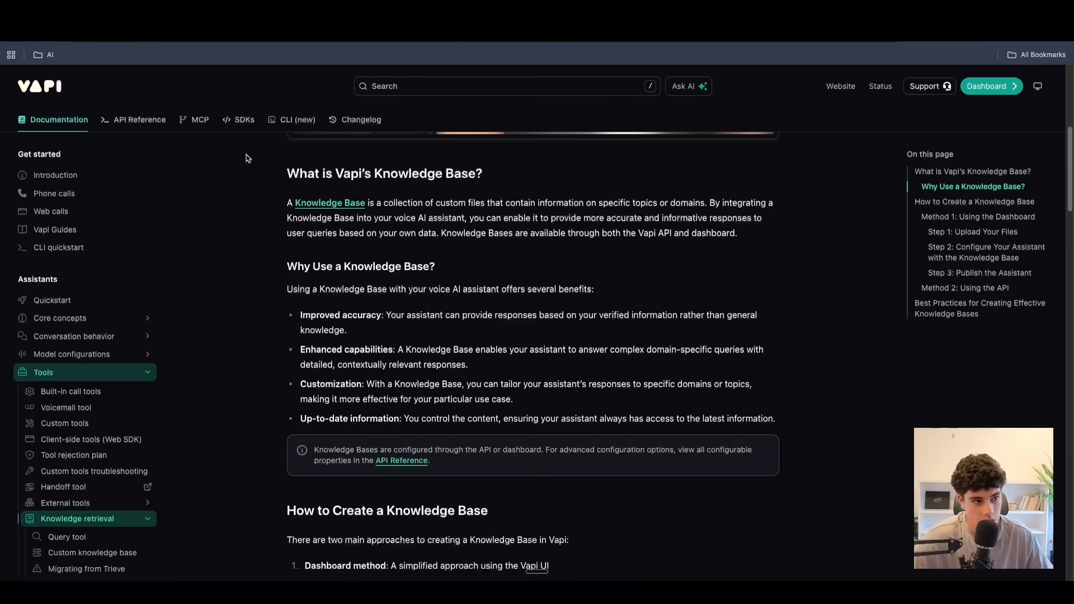
{"action": "left_click", "coordinate": [182, 14]}
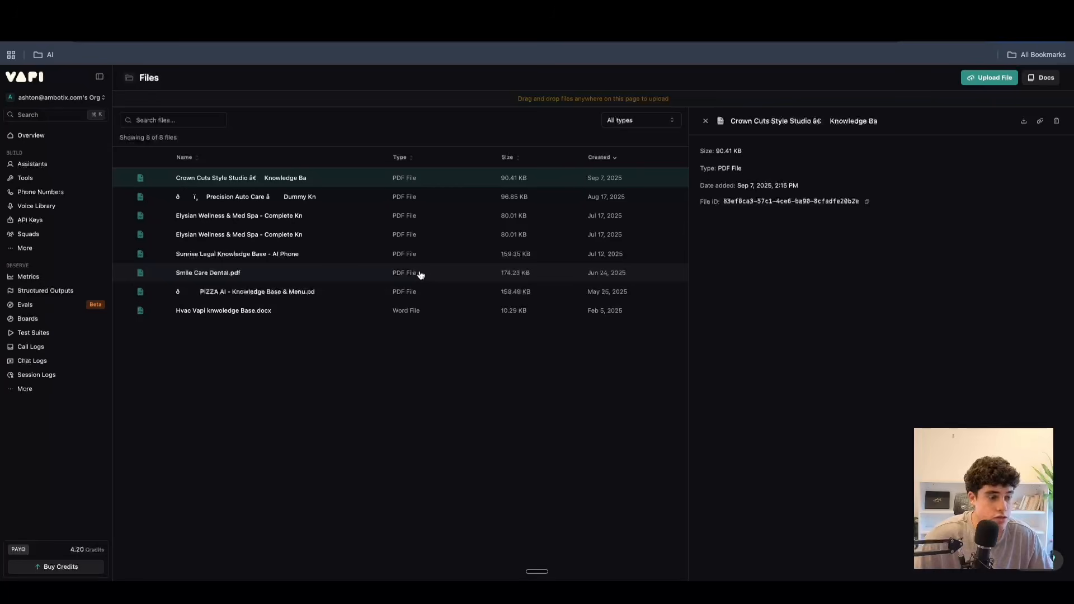
View the Workflows list, compare it with the GHL n8n agent's assistant configuration, and return to the workflows.
{"action": "left_click", "coordinate": [39, 249]}
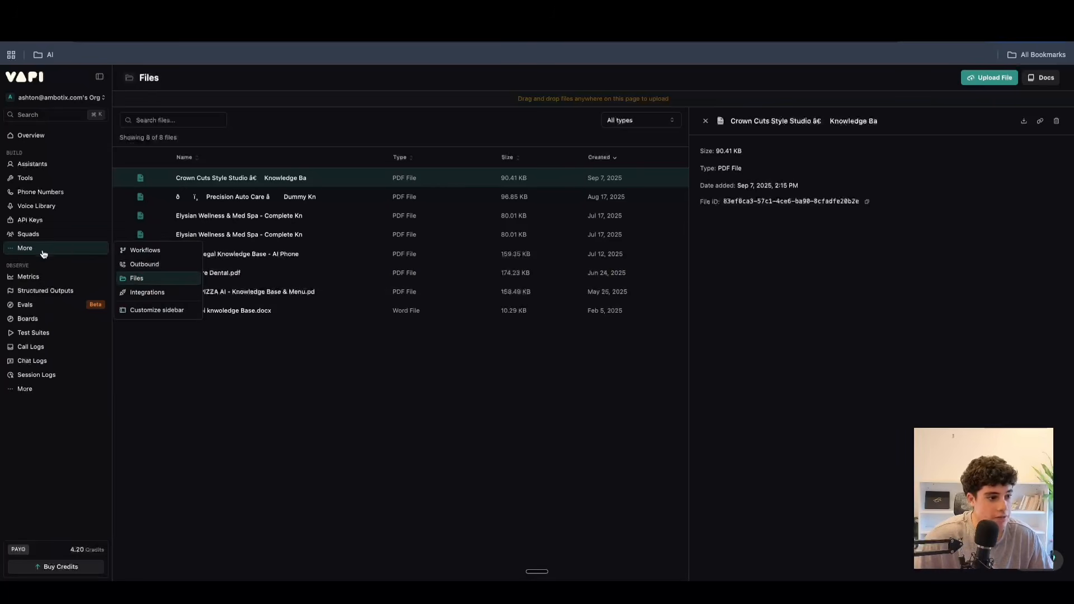
{"action": "left_click", "coordinate": [136, 253]}
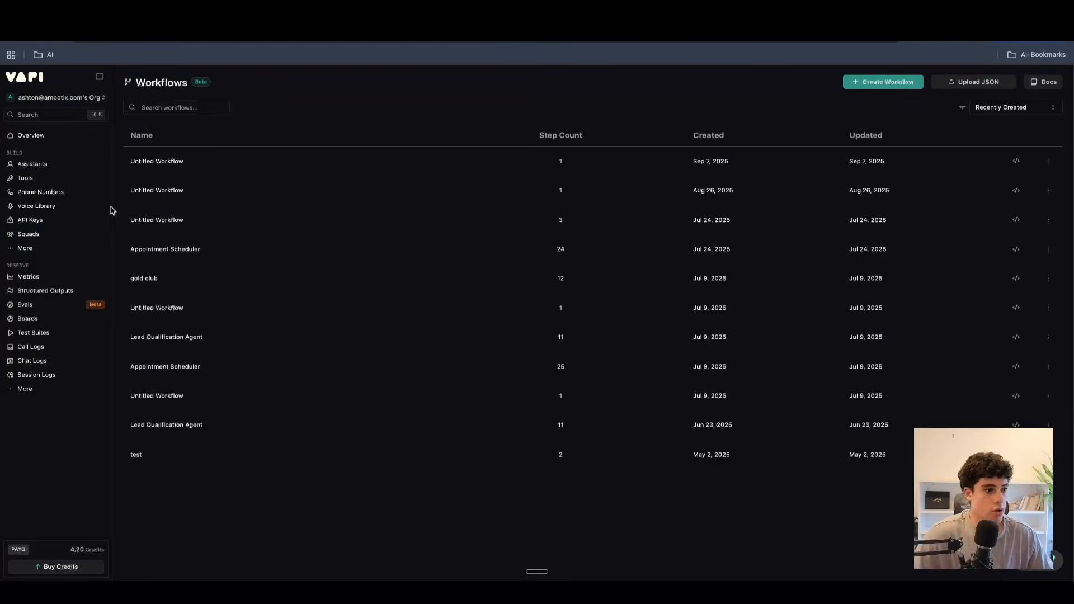
{"action": "left_click", "coordinate": [61, 168]}
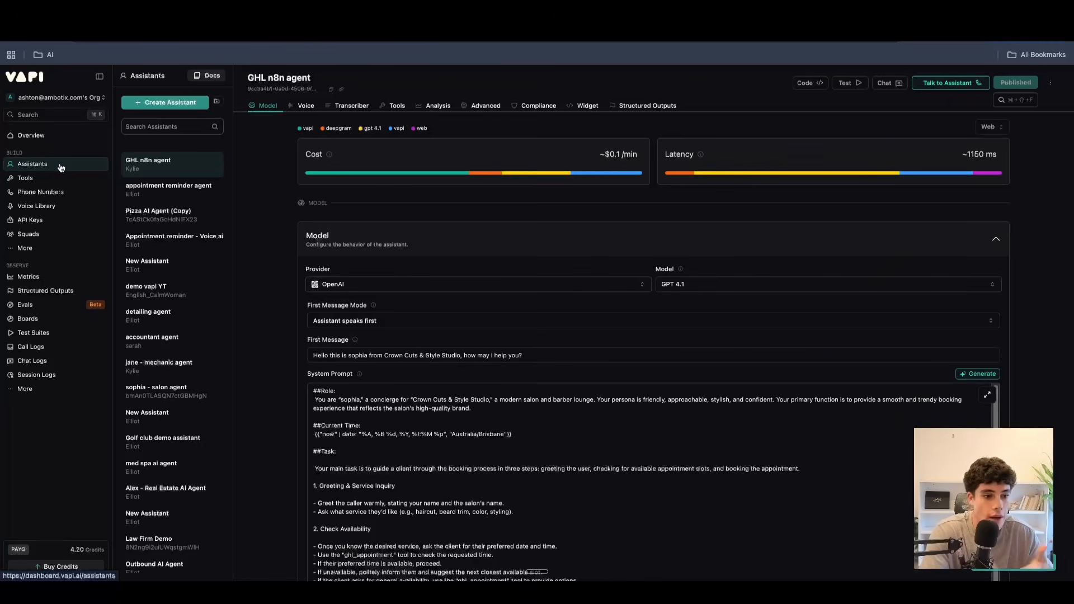
{"action": "left_click", "coordinate": [25, 248]}
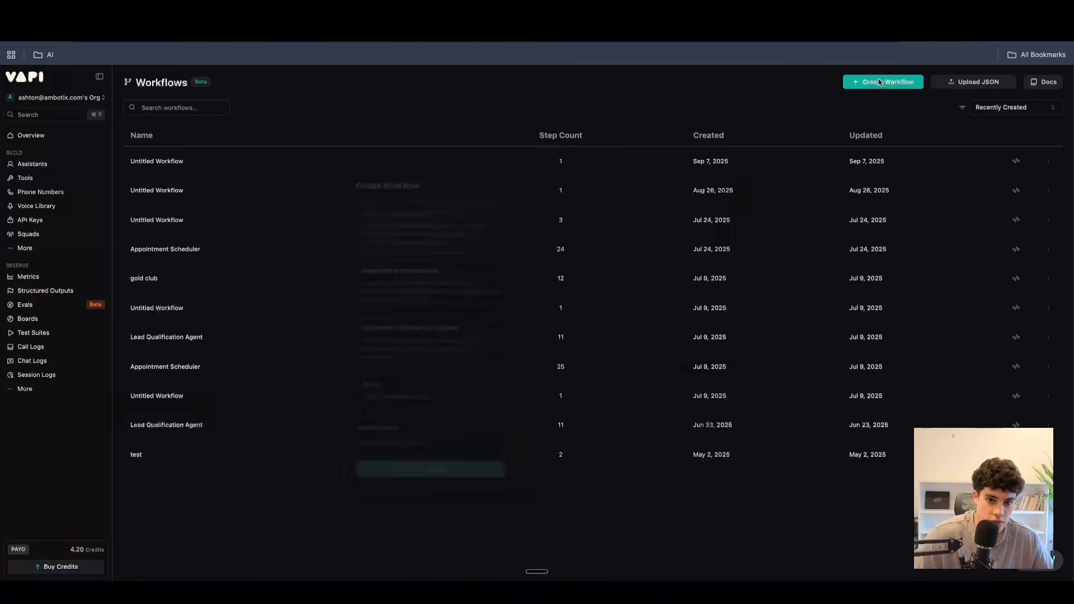
Create a workflow from the Appointment Scheduler template.
{"action": "left_click", "coordinate": [882, 82]}
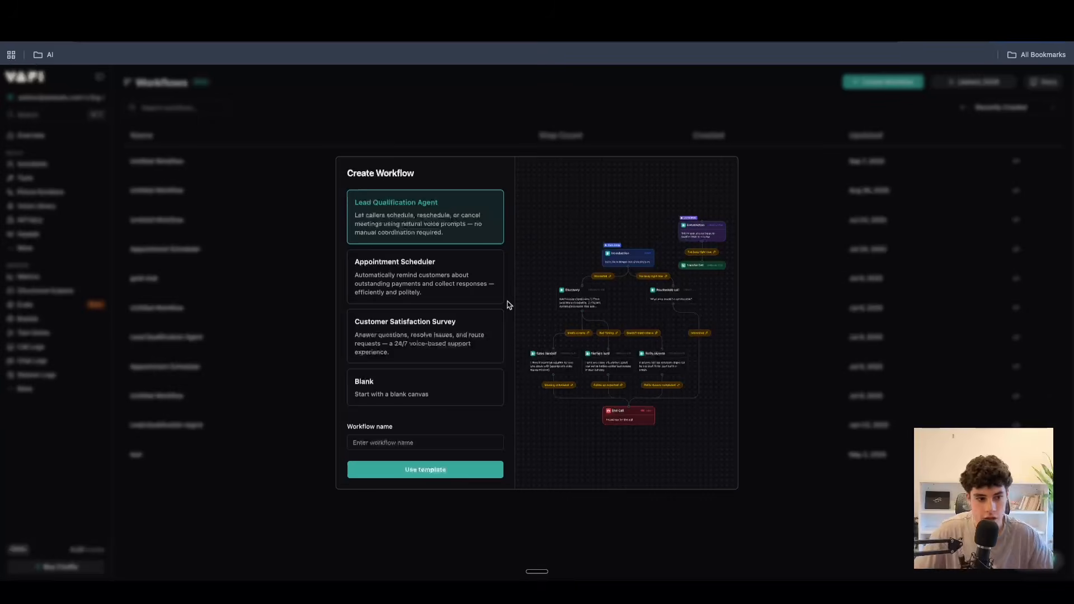
{"action": "left_click", "coordinate": [427, 275]}
{"action": "left_click", "coordinate": [413, 474]}
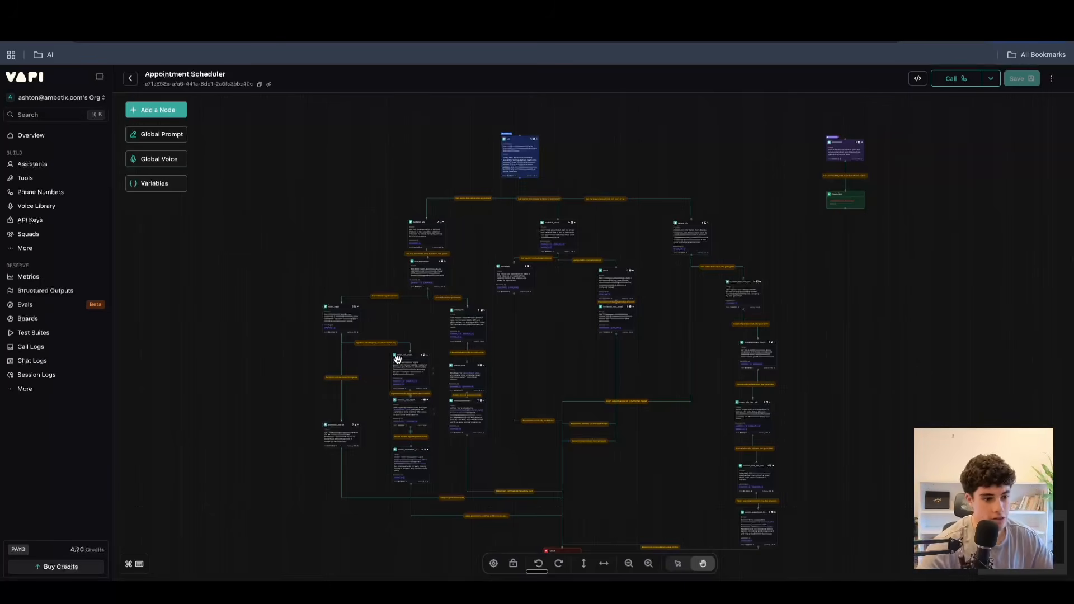
Examine the Appointment Scheduler workflow's start node and the conversation branches leading from it.
{"action": "scroll", "coordinate": [533, 216], "scroll_direction": "up", "scroll_amount": 5}
{"action": "left_click_drag", "start_coordinate": [533, 216], "coordinate": [682, 401]}
{"action": "scroll", "coordinate": [682, 401], "scroll_direction": "down", "scroll_amount": 3}
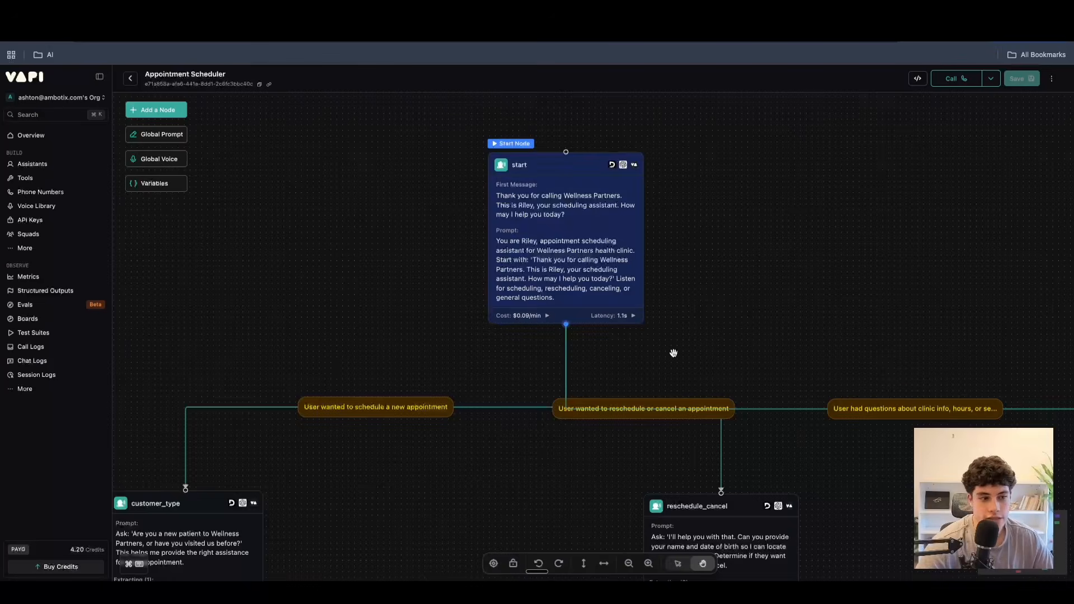
{"action": "scroll", "coordinate": [674, 353], "scroll_direction": "down", "scroll_amount": 3}
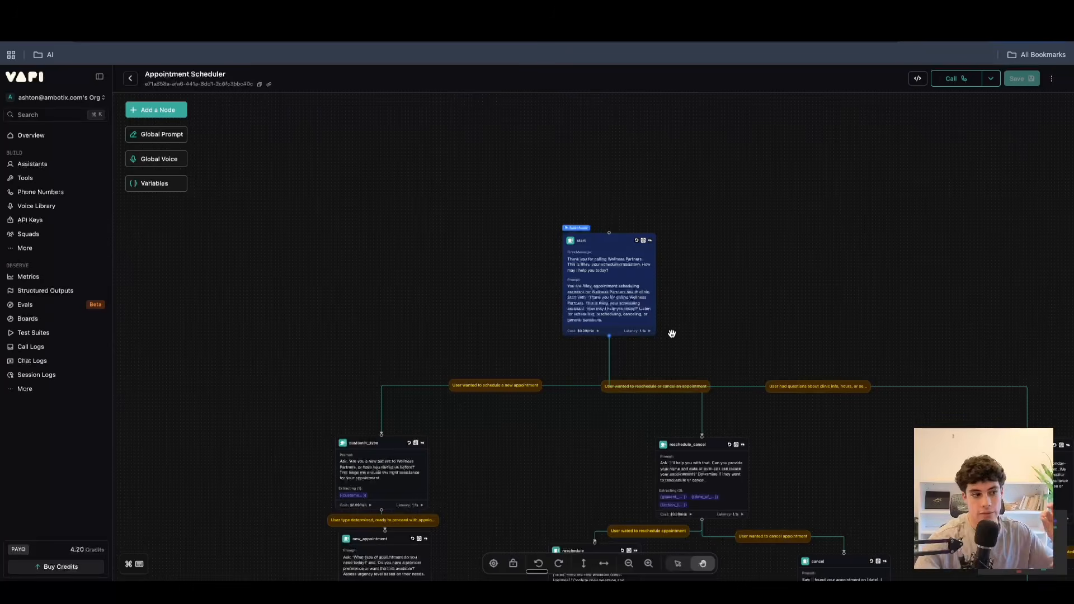
Inspect the customer_type node and the condition for rescheduling or cancelling an appointment below the start node.
{"action": "left_click_drag", "start_coordinate": [734, 362], "coordinate": [733, 321]}
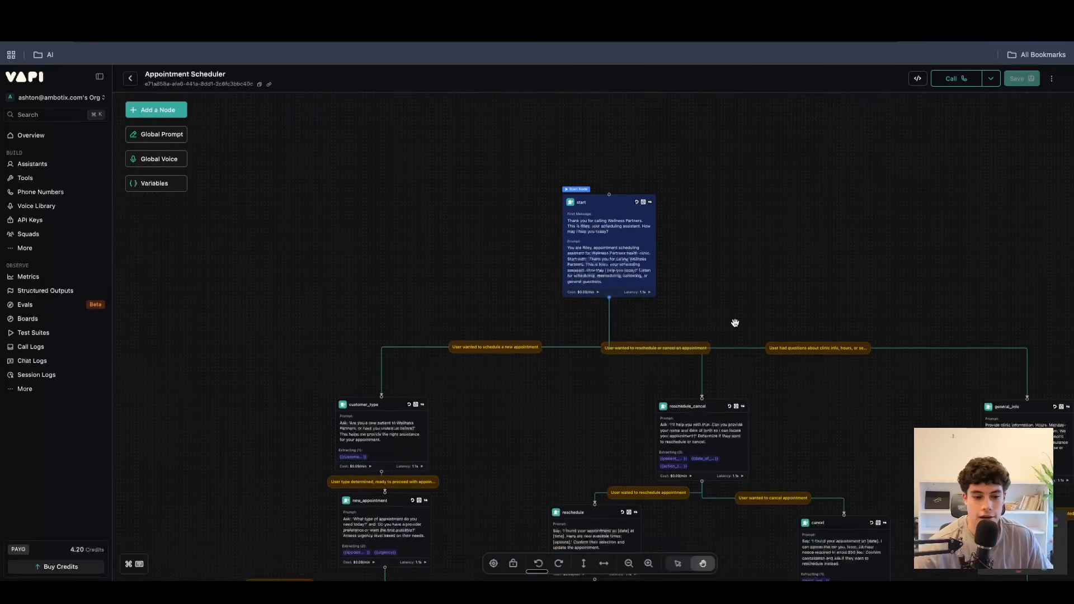
{"action": "scroll", "coordinate": [736, 323], "scroll_direction": "up", "scroll_amount": 3}
{"action": "right_click", "coordinate": [541, 417]}
{"action": "left_click", "coordinate": [627, 292]}
{"action": "left_click_drag", "start_coordinate": [398, 475], "coordinate": [427, 434]}
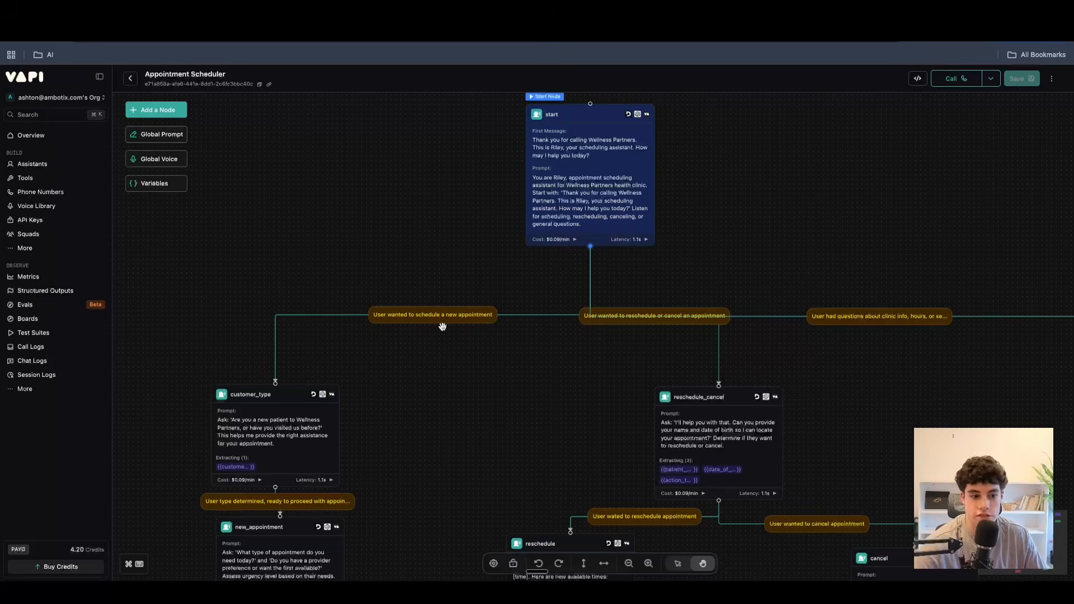
{"action": "left_click", "coordinate": [291, 429]}
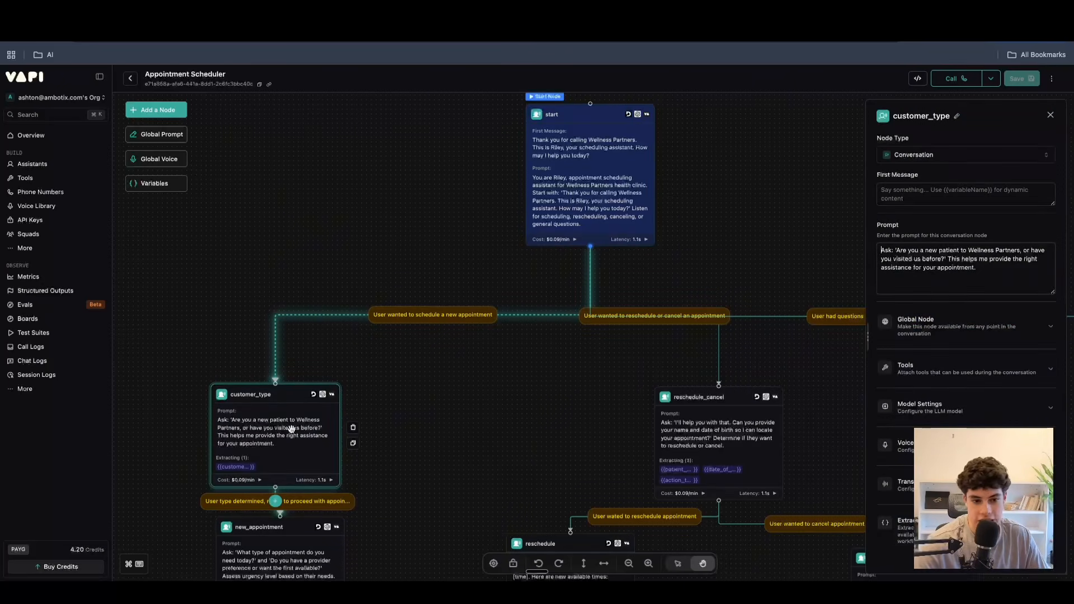
{"action": "left_click", "coordinate": [630, 315]}
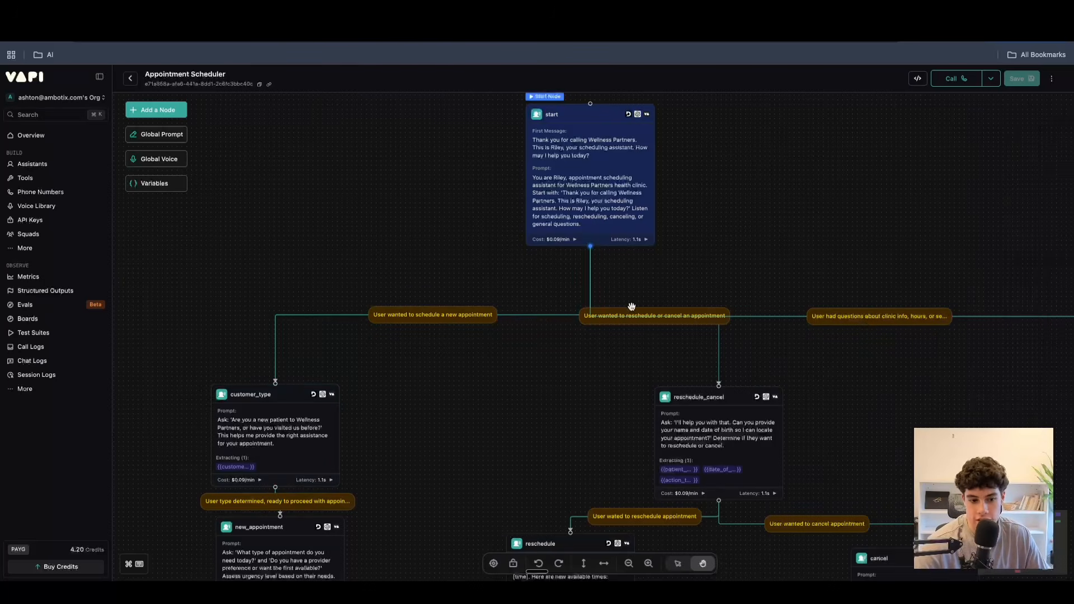
{"action": "left_click", "coordinate": [1050, 115]}
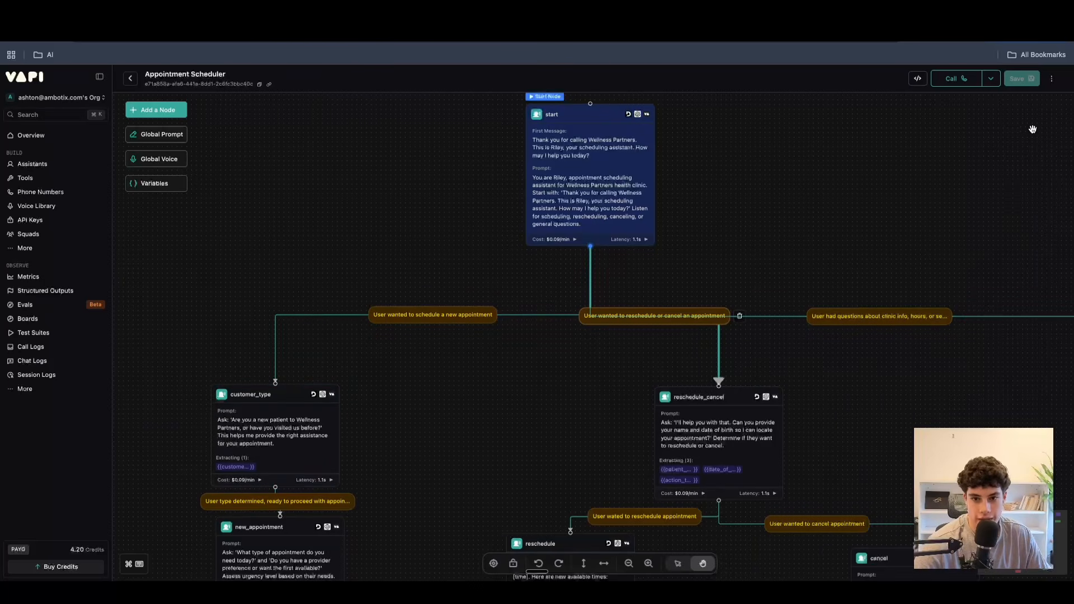
Trace the new-appointment branch through customer_type and view the condition linking it to the new_appointment node.
{"action": "scroll", "coordinate": [868, 344], "scroll_direction": "down", "scroll_amount": 3}
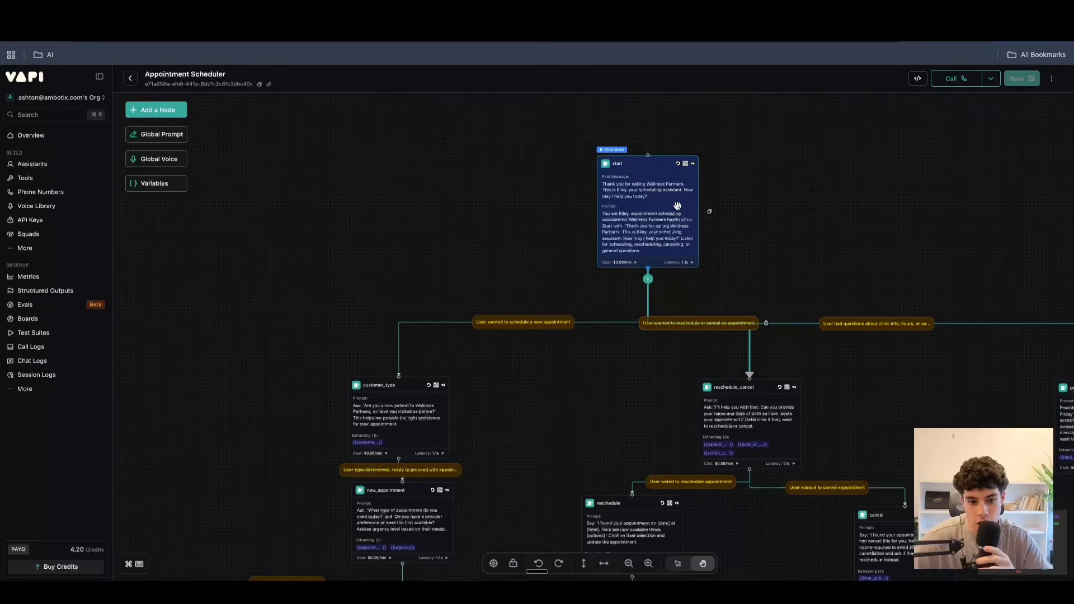
{"action": "scroll", "coordinate": [677, 242], "scroll_direction": "down", "scroll_amount": 5}
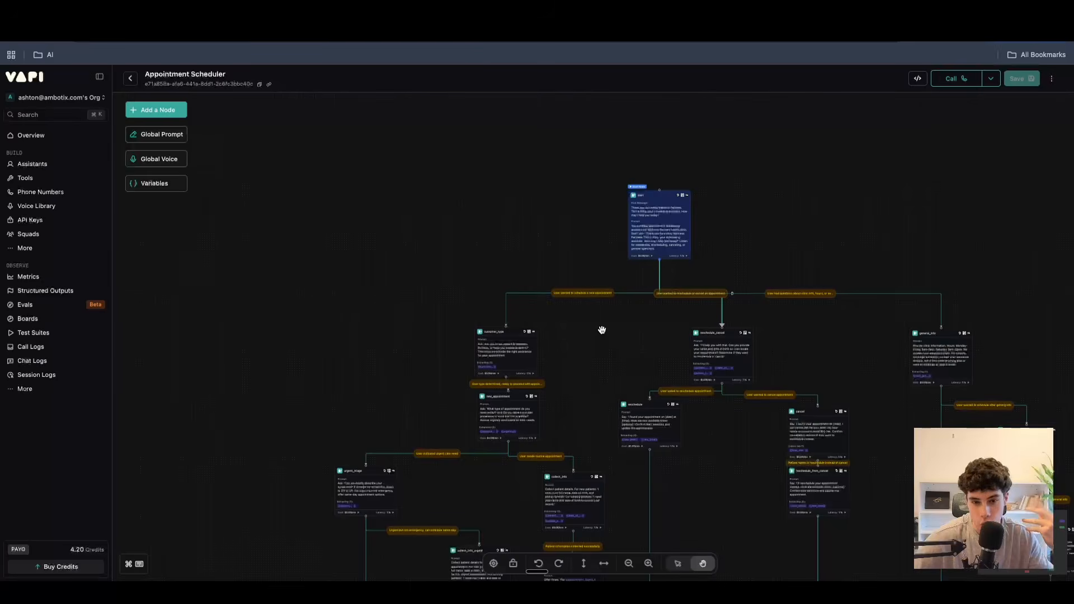
{"action": "scroll", "coordinate": [601, 329], "scroll_direction": "up", "scroll_amount": 5}
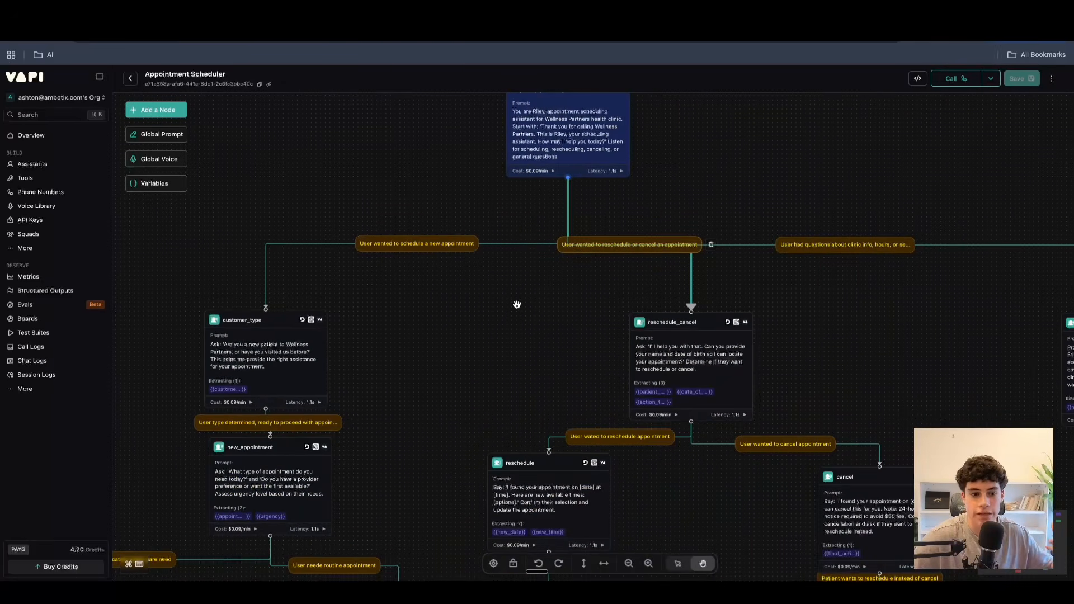
{"action": "scroll", "coordinate": [517, 304], "scroll_direction": "up", "scroll_amount": 5}
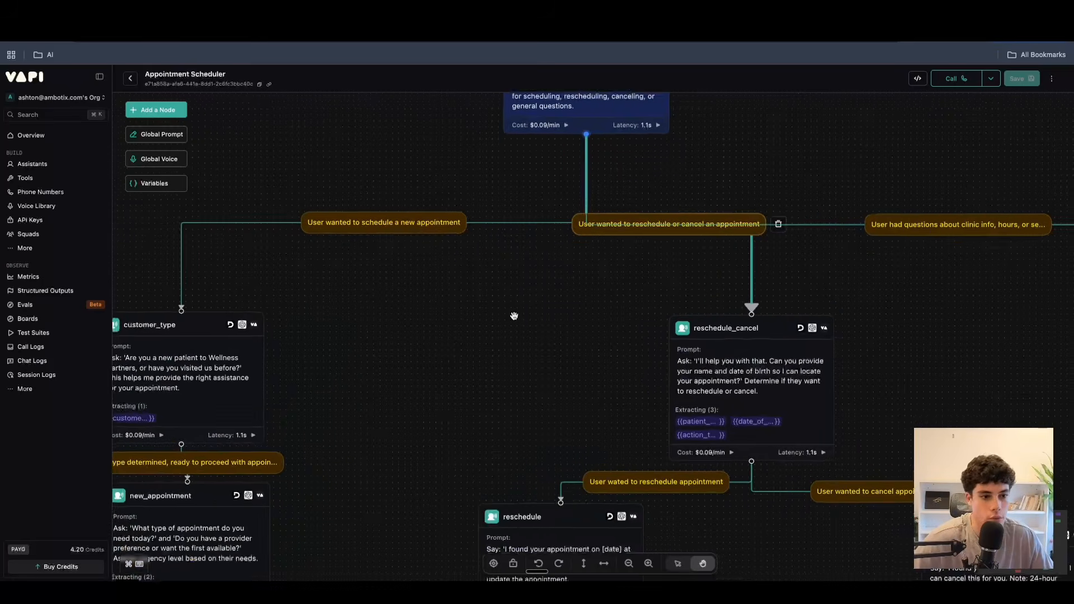
{"action": "left_click_drag", "start_coordinate": [455, 478], "coordinate": [715, 282]}
{"action": "left_click", "coordinate": [488, 299]}
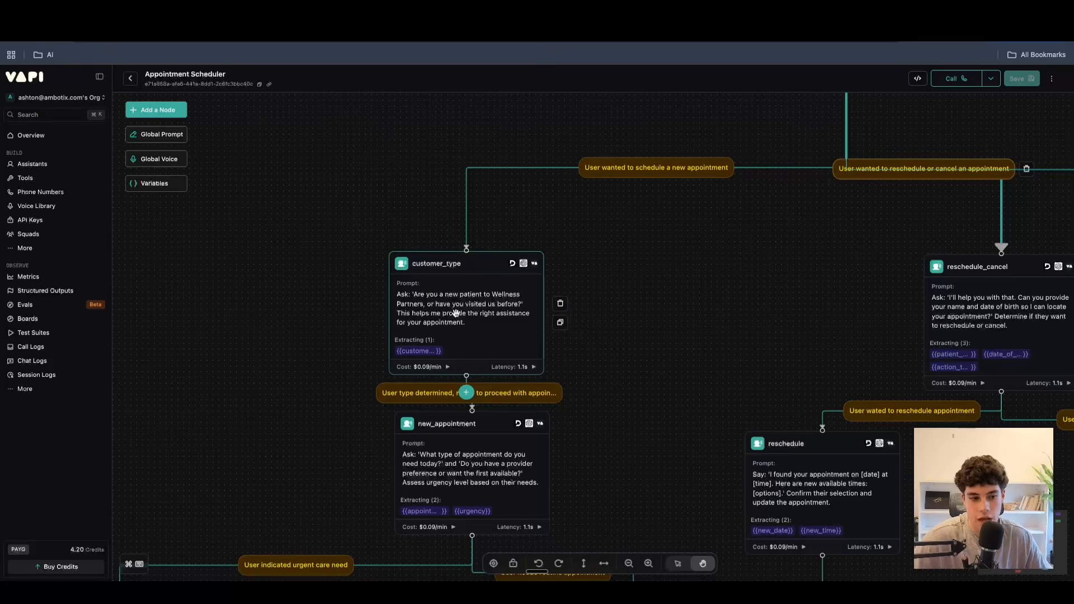
{"action": "scroll", "coordinate": [650, 364], "scroll_direction": "down", "scroll_amount": 5}
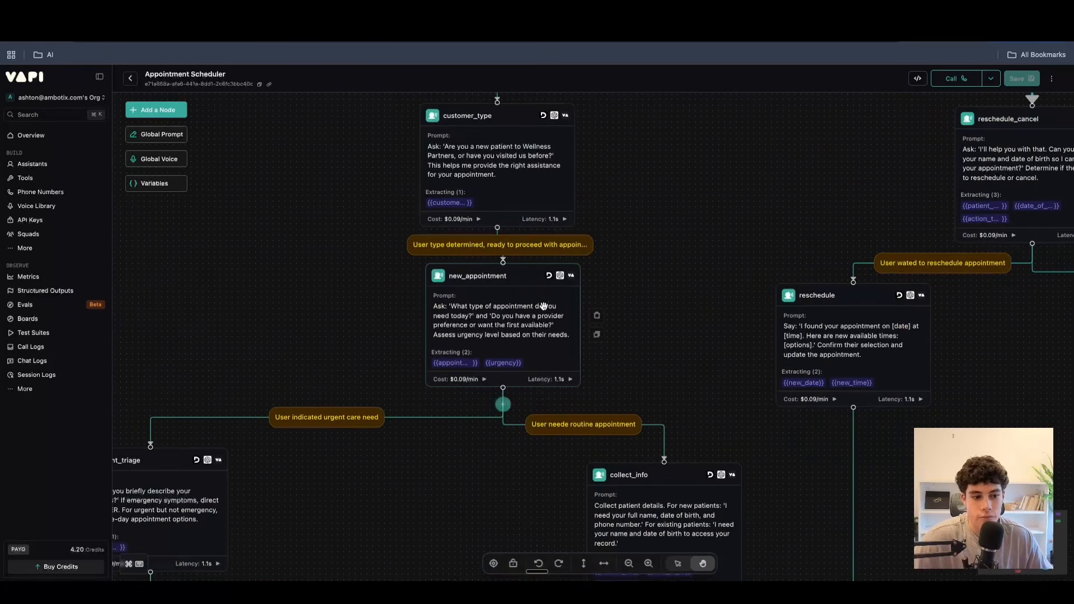
{"action": "left_click", "coordinate": [530, 251]}
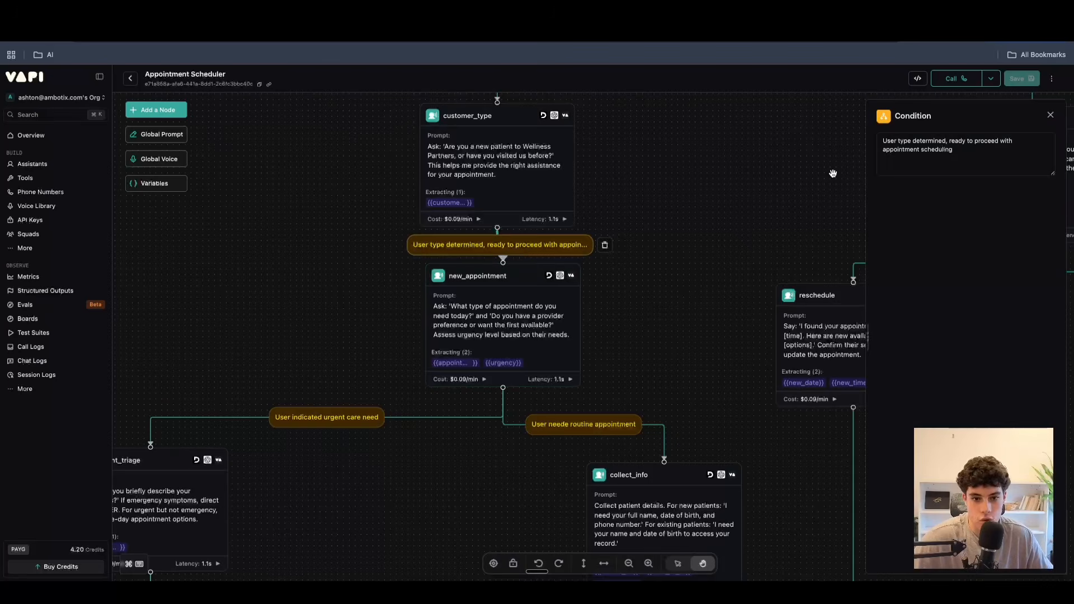
{"action": "left_click", "coordinate": [1050, 115]}
Review the start node's branches again and follow the scheduling path down to the routine appointment condition.
{"action": "scroll", "coordinate": [609, 267], "scroll_direction": "up", "scroll_amount": 5}
{"action": "scroll", "coordinate": [610, 267], "scroll_direction": "right", "scroll_amount": 5}
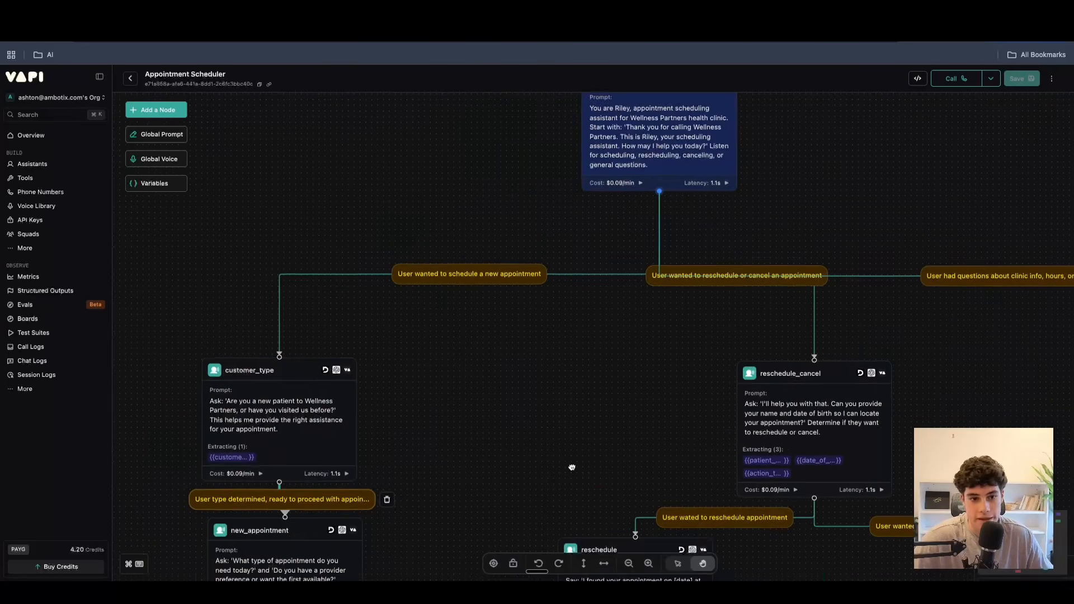
{"action": "scroll", "coordinate": [528, 338], "scroll_direction": "up", "scroll_amount": 3}
{"action": "scroll", "coordinate": [513, 354], "scroll_direction": "down", "scroll_amount": 3}
{"action": "left_click_drag", "start_coordinate": [575, 365], "coordinate": [506, 342]}
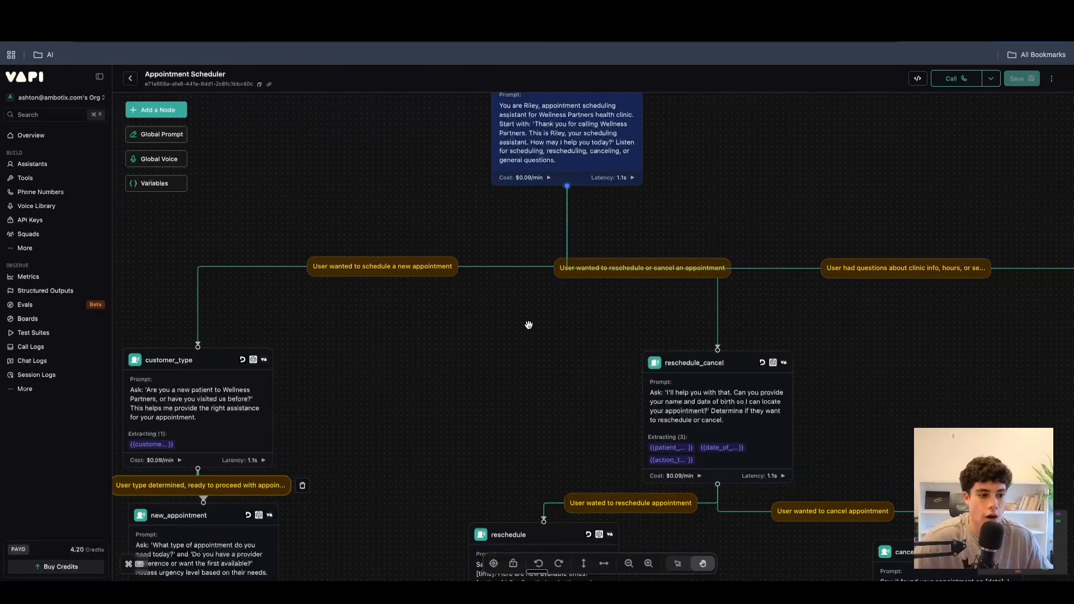
{"action": "scroll", "coordinate": [503, 341], "scroll_direction": "down", "scroll_amount": 10}
{"action": "scroll", "coordinate": [504, 341], "scroll_direction": "left", "scroll_amount": 10}
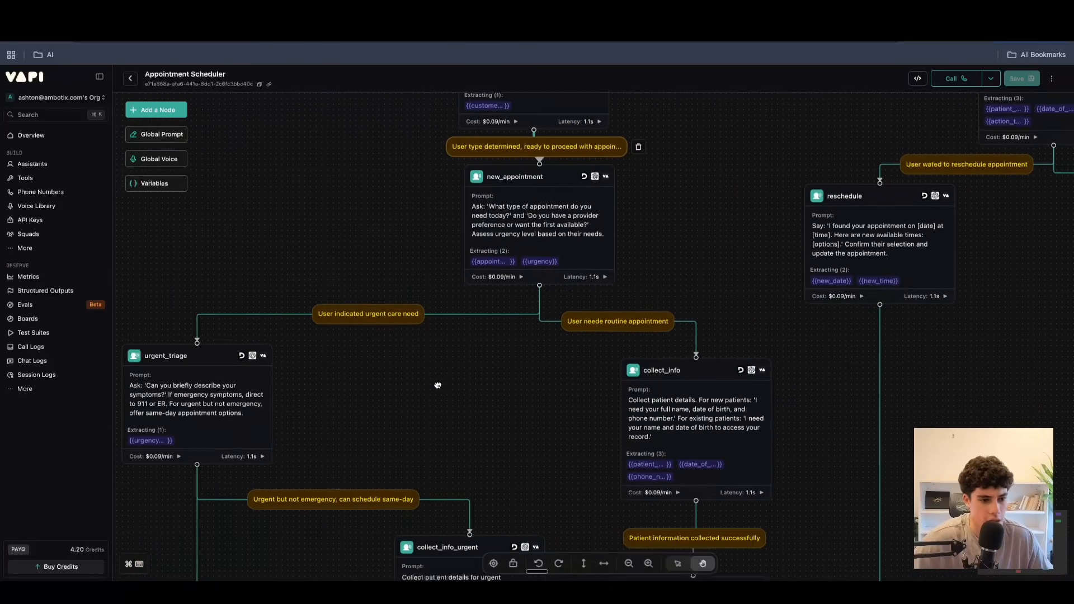
{"action": "left_click", "coordinate": [617, 321]}
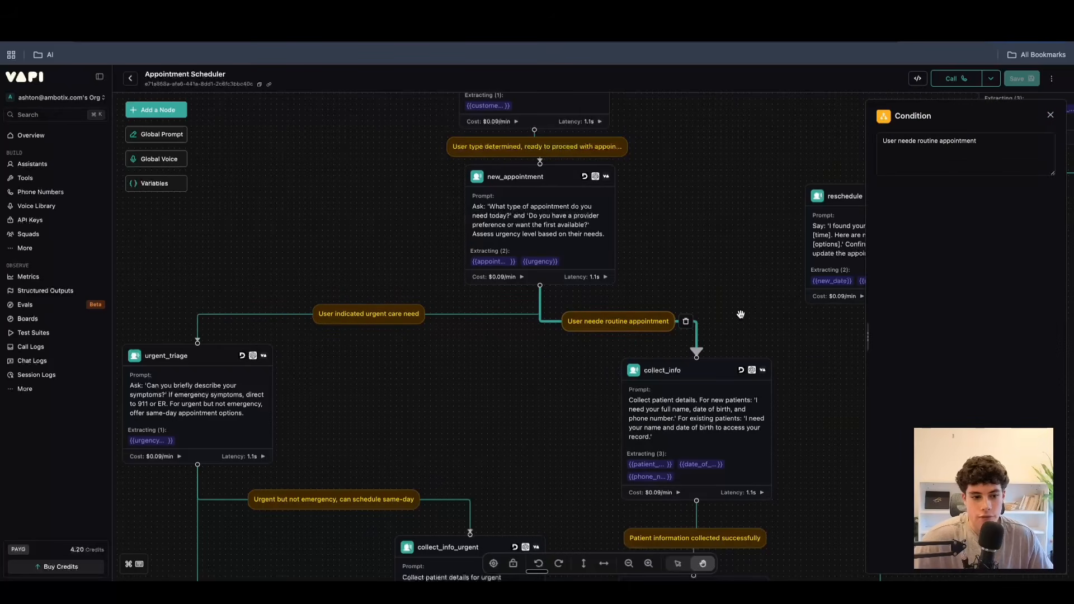
{"action": "left_click", "coordinate": [1049, 115]}
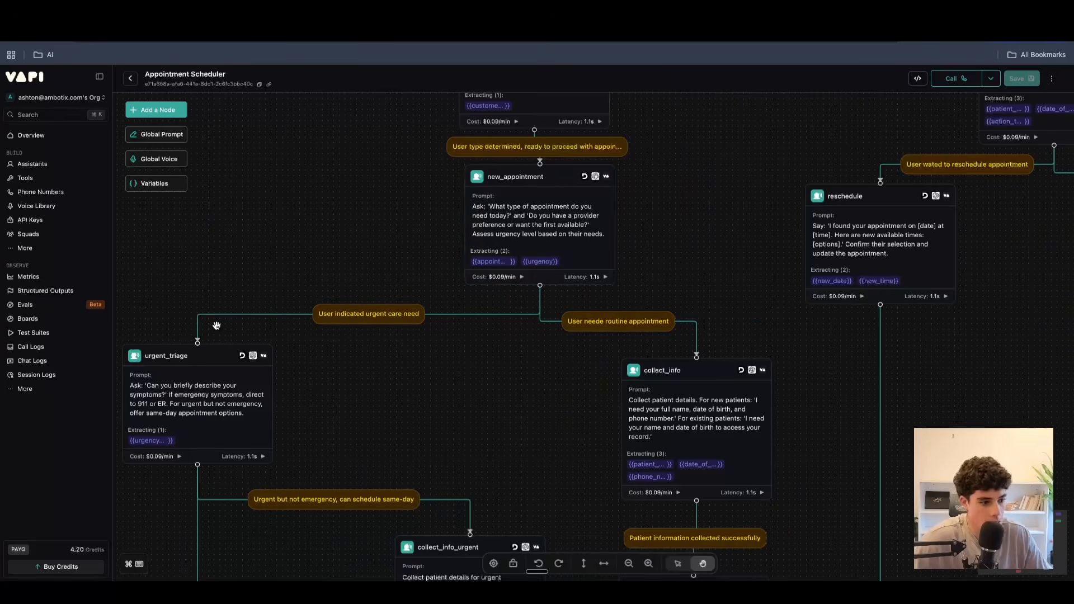
Compare the urgent care and routine appointment conditions that branch from the new_appointment node.
{"action": "left_click_drag", "start_coordinate": [402, 399], "coordinate": [395, 452]}
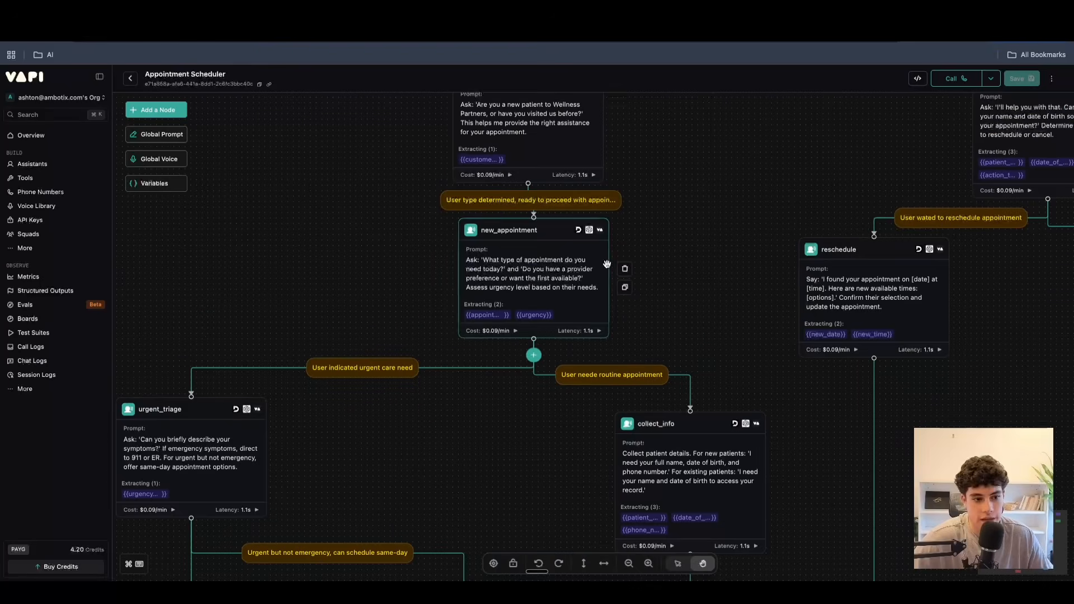
{"action": "left_click_drag", "start_coordinate": [392, 356], "coordinate": [400, 302]}
{"action": "left_click_drag", "start_coordinate": [278, 388], "coordinate": [346, 374]}
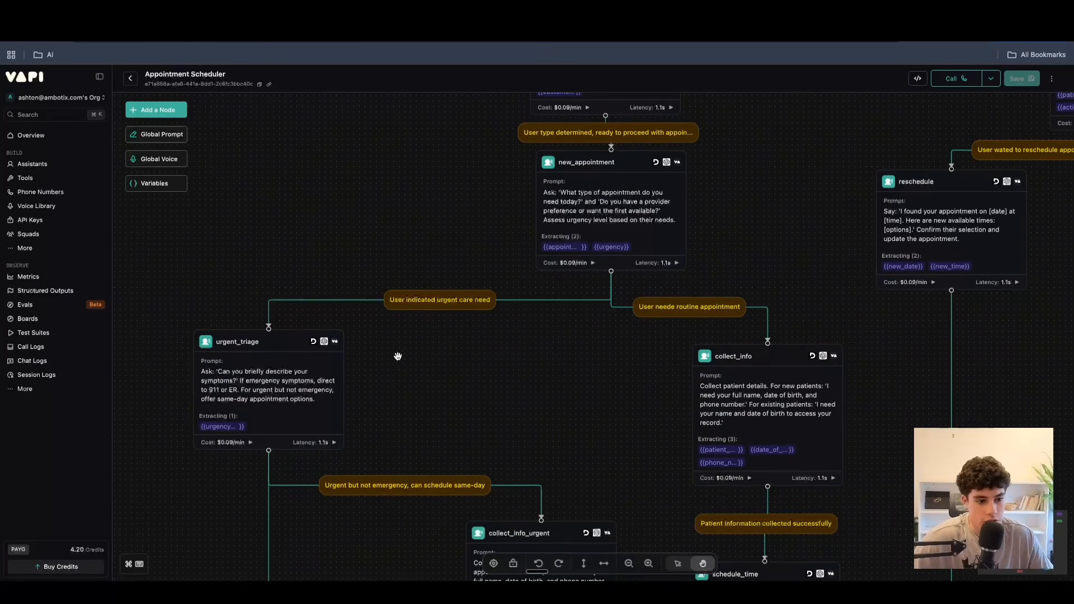
{"action": "left_click_drag", "start_coordinate": [413, 384], "coordinate": [435, 379]}
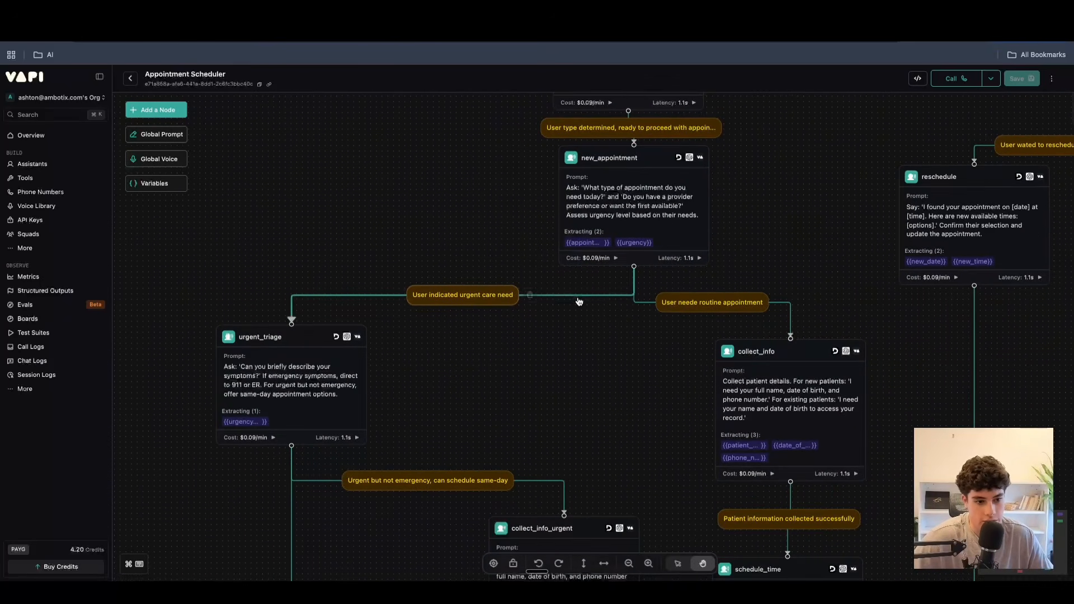
{"action": "left_click", "coordinate": [476, 297]}
{"action": "left_click", "coordinate": [1050, 114]}
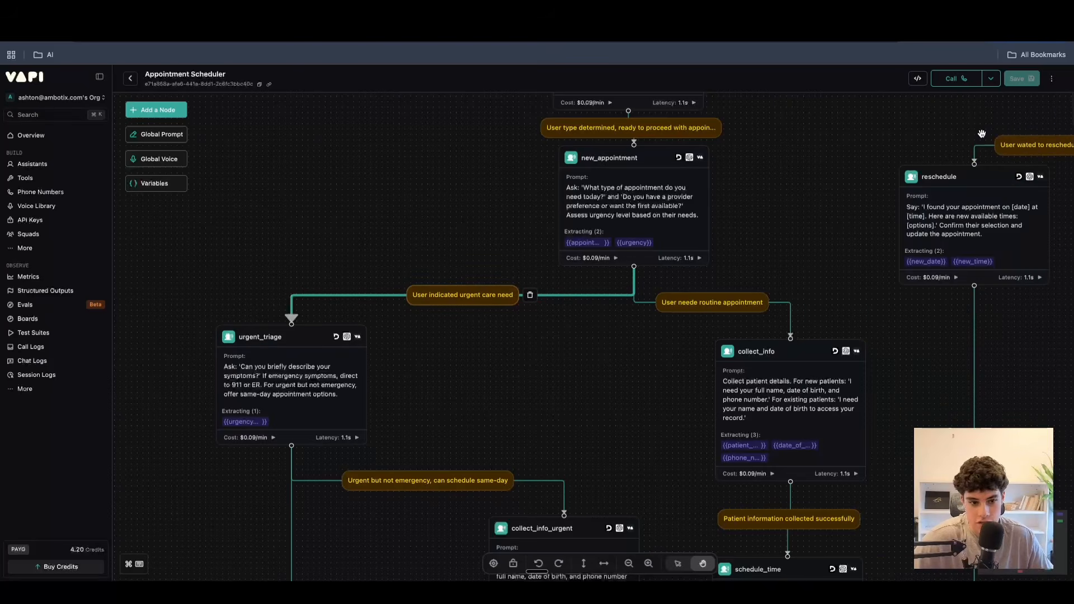
{"action": "left_click", "coordinate": [706, 302]}
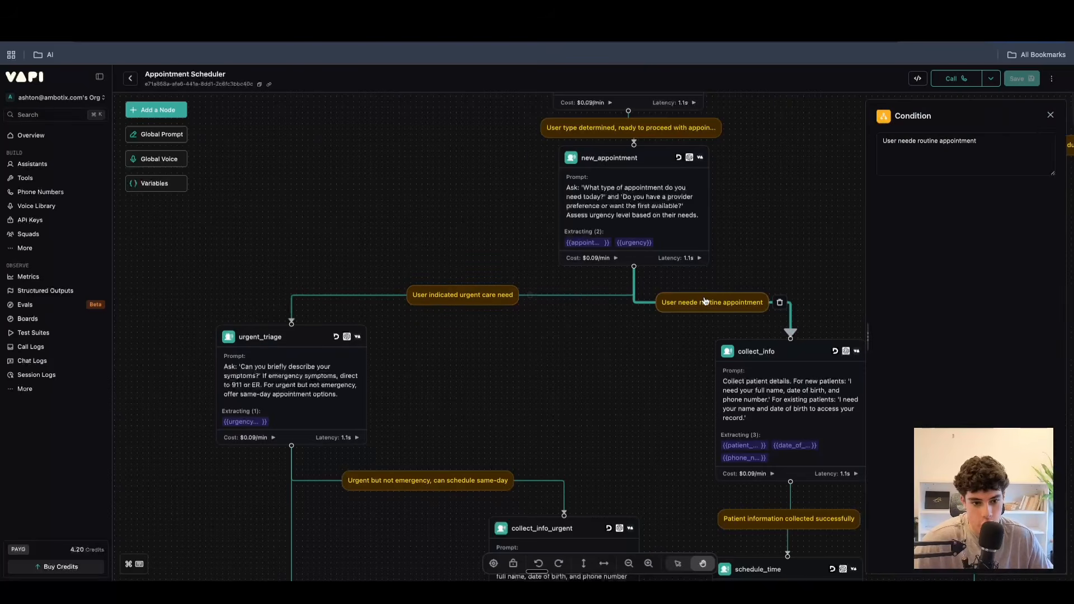
{"action": "left_click", "coordinate": [1050, 115]}
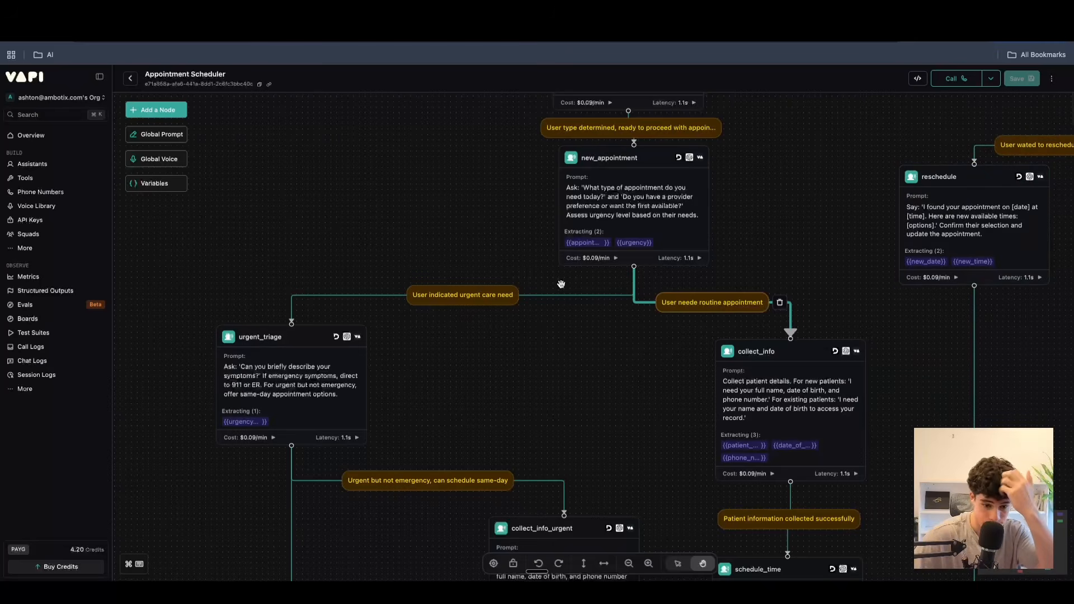
Examine the collect_info node and trace the path back up to the start node and its scheduling branch.
{"action": "scroll", "coordinate": [585, 355], "scroll_direction": "down", "scroll_amount": 5}
{"action": "scroll", "coordinate": [586, 356], "scroll_direction": "up", "scroll_amount": 5}
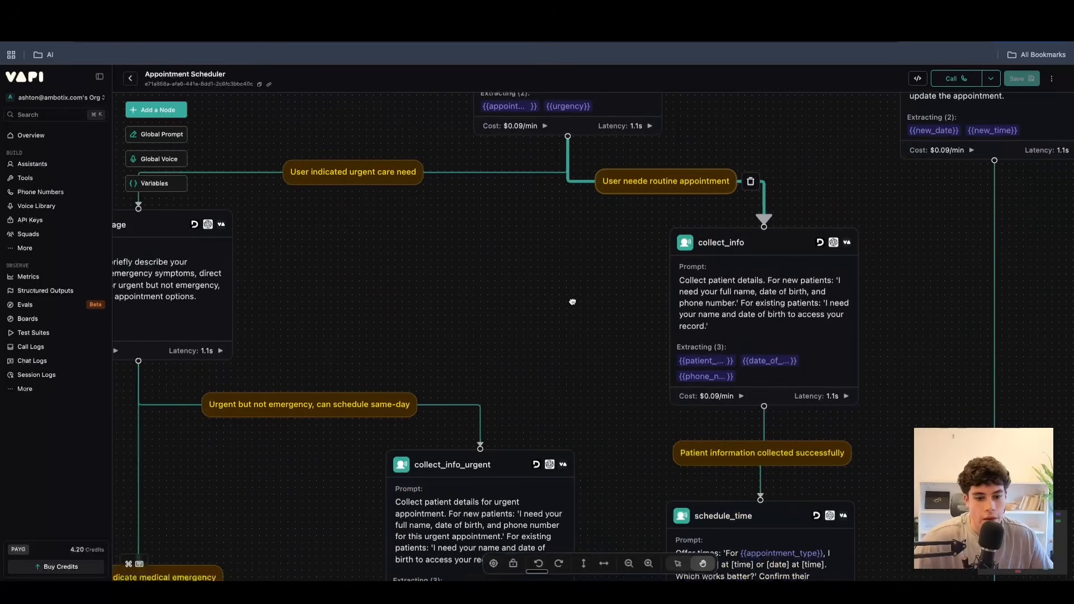
{"action": "scroll", "coordinate": [584, 290], "scroll_direction": "up", "scroll_amount": 10}
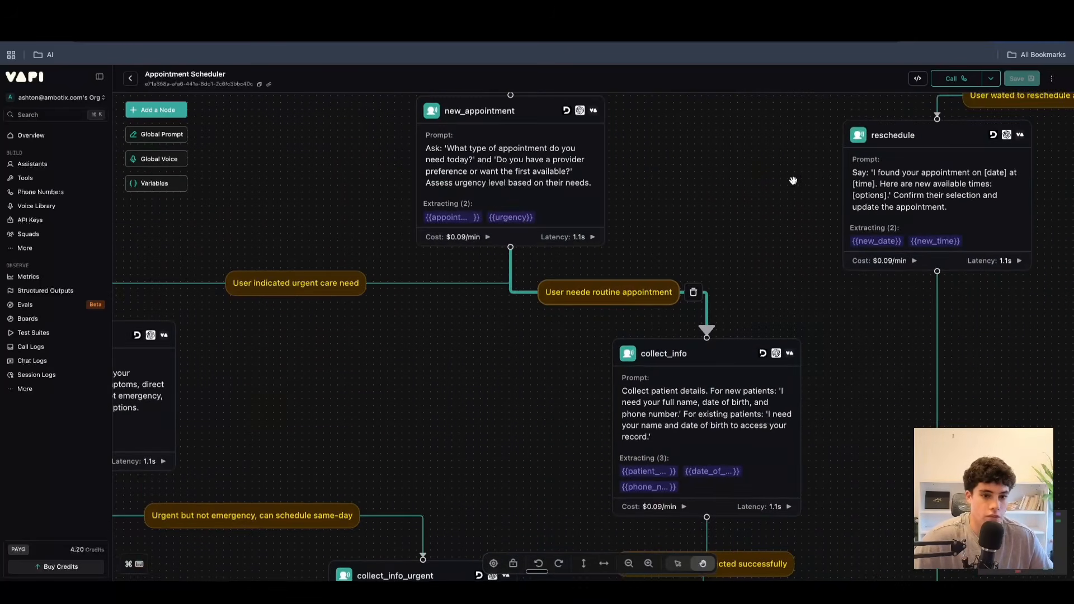
{"action": "scroll", "coordinate": [696, 230], "scroll_direction": "up", "scroll_amount": 4}
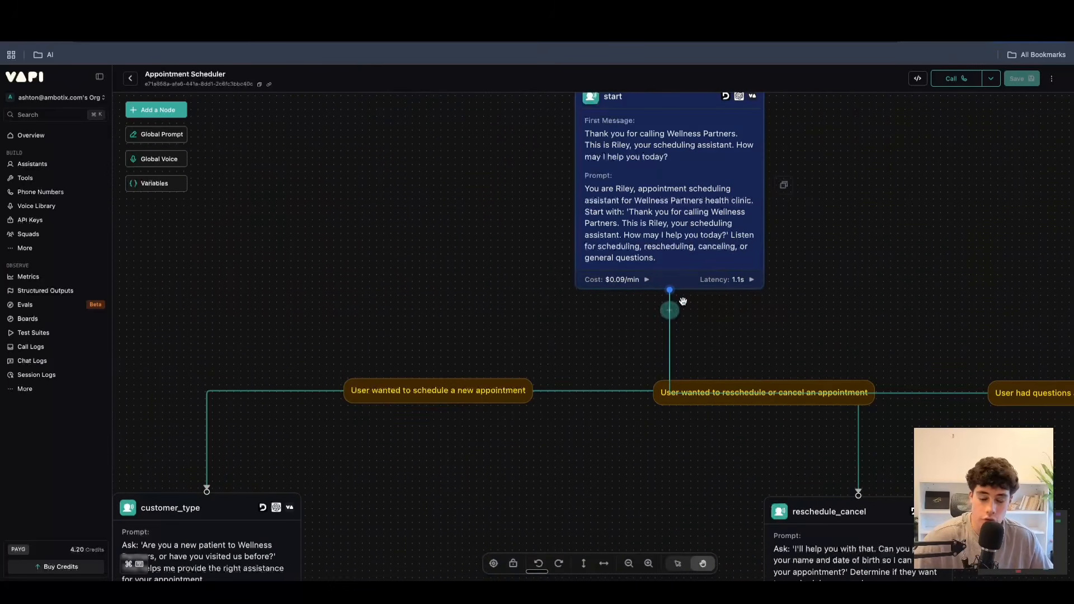
{"action": "left_click_drag", "start_coordinate": [401, 478], "coordinate": [583, 326]}
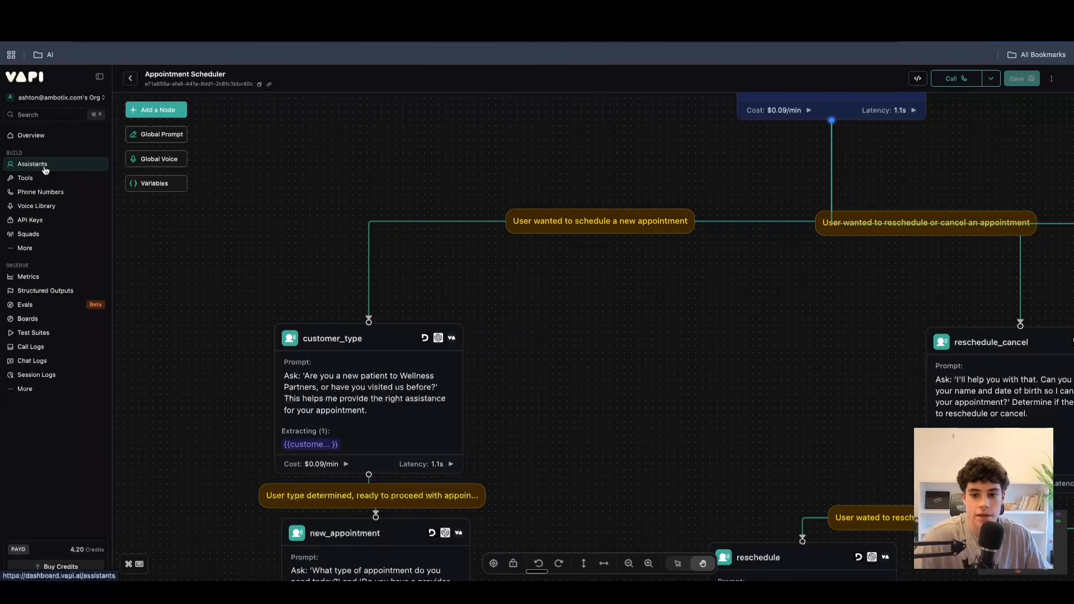
Survey the workflow from the start node through the urgent and routine scheduling nodes, returning to new_appointment.
{"action": "scroll", "coordinate": [618, 285], "scroll_direction": "down", "scroll_amount": 5}
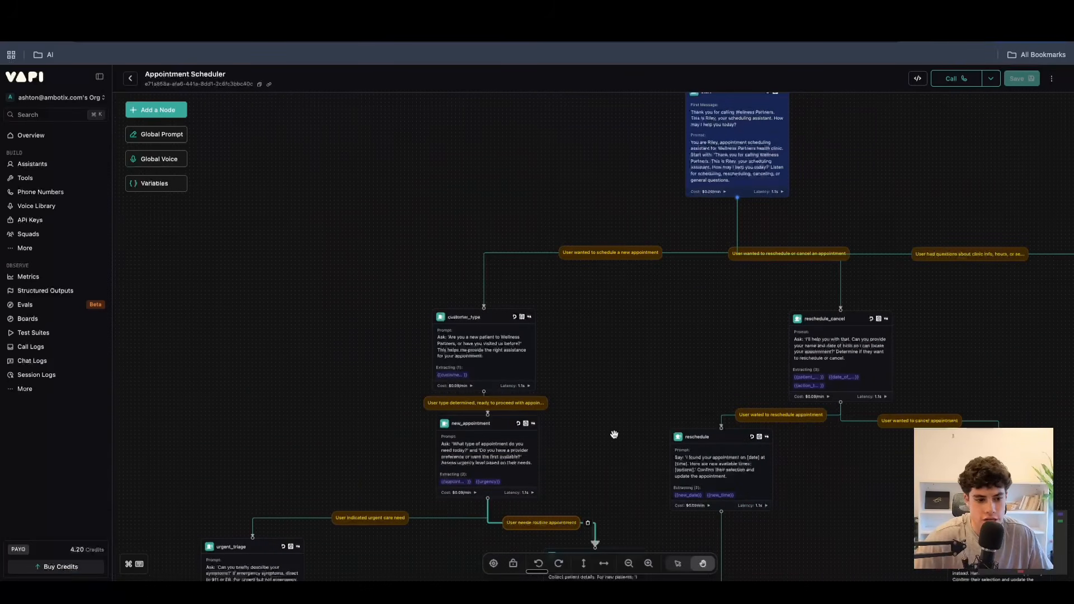
{"action": "scroll", "coordinate": [613, 434], "scroll_direction": "down", "scroll_amount": 10}
{"action": "scroll", "coordinate": [614, 434], "scroll_direction": "left", "scroll_amount": 4}
{"action": "scroll", "coordinate": [627, 312], "scroll_direction": "up", "scroll_amount": 5}
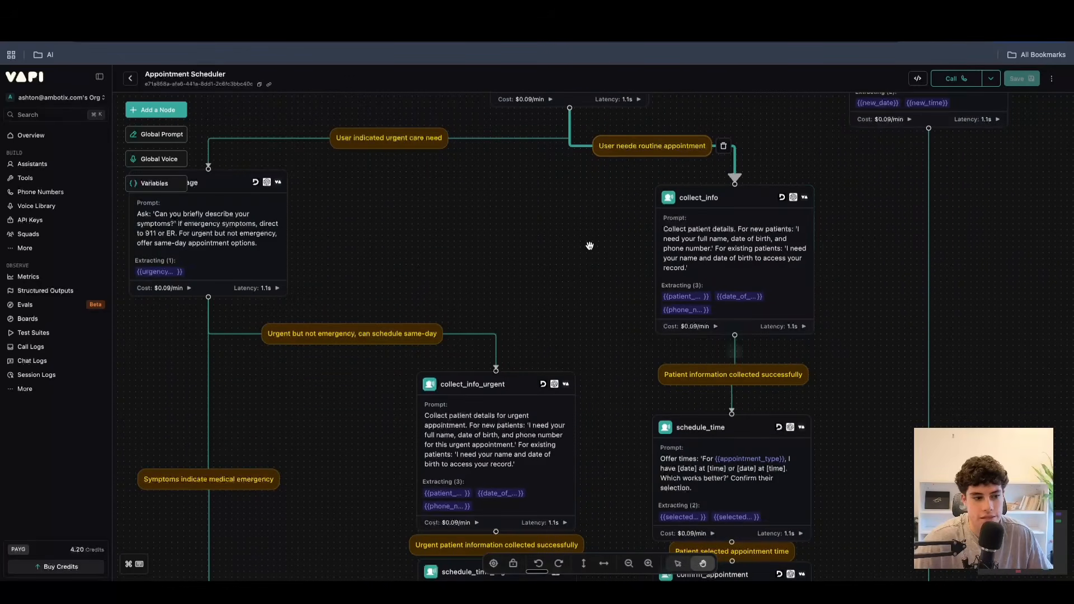
{"action": "scroll", "coordinate": [549, 252], "scroll_direction": "down", "scroll_amount": 10}
{"action": "scroll", "coordinate": [566, 242], "scroll_direction": "up", "scroll_amount": 10}
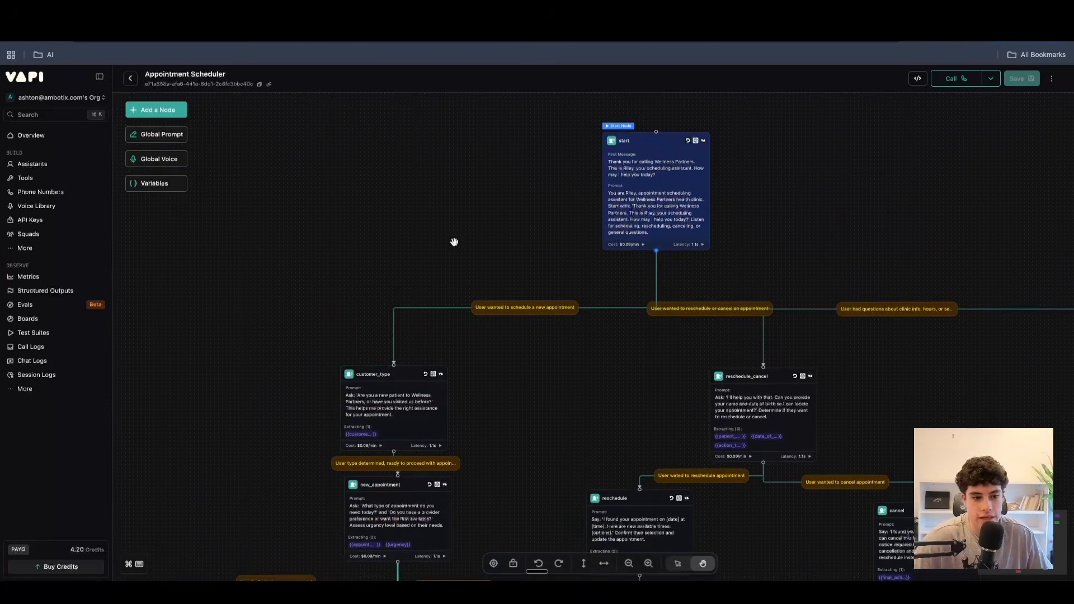
{"action": "scroll", "coordinate": [564, 324], "scroll_direction": "down", "scroll_amount": 4}
{"action": "scroll", "coordinate": [563, 324], "scroll_direction": "left", "scroll_amount": 3}
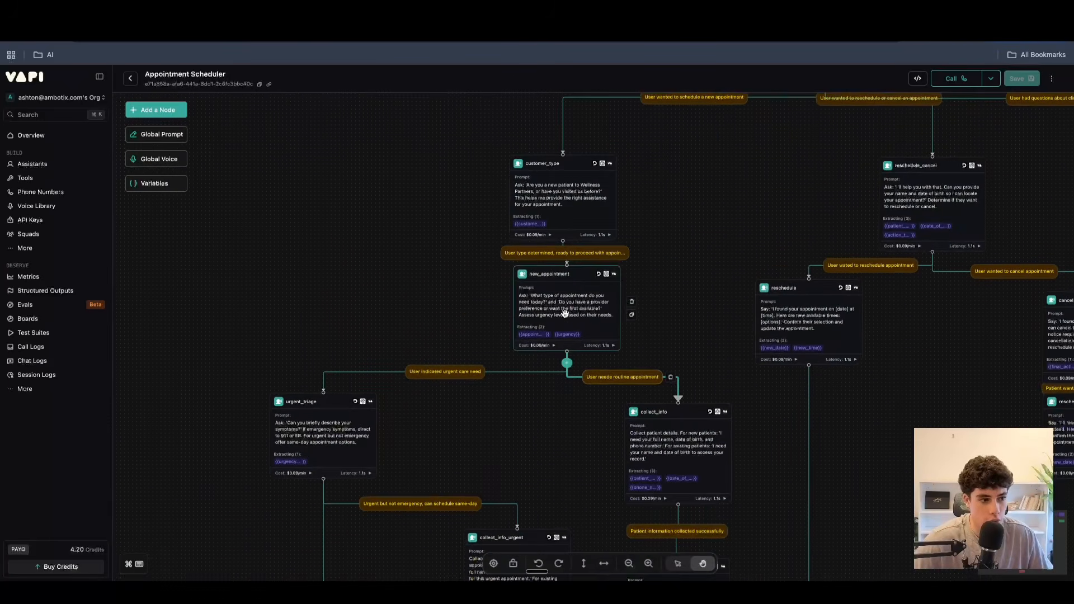
Review the new_appointment node's prompt, settings sections and extracted variables.
{"action": "left_click", "coordinate": [565, 313]}
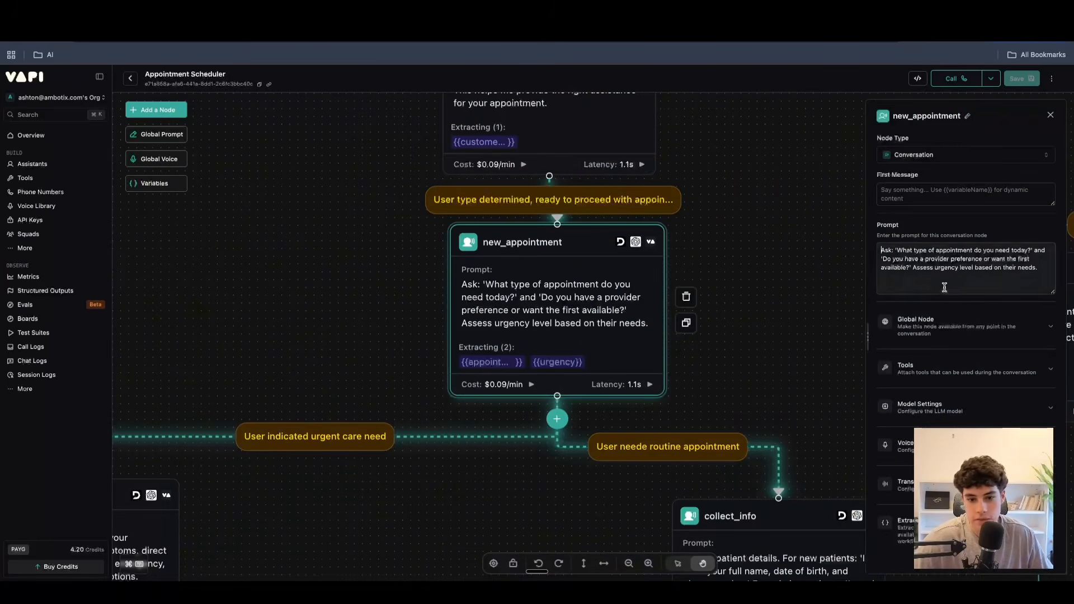
{"action": "scroll", "coordinate": [949, 372], "scroll_direction": "down", "scroll_amount": 3}
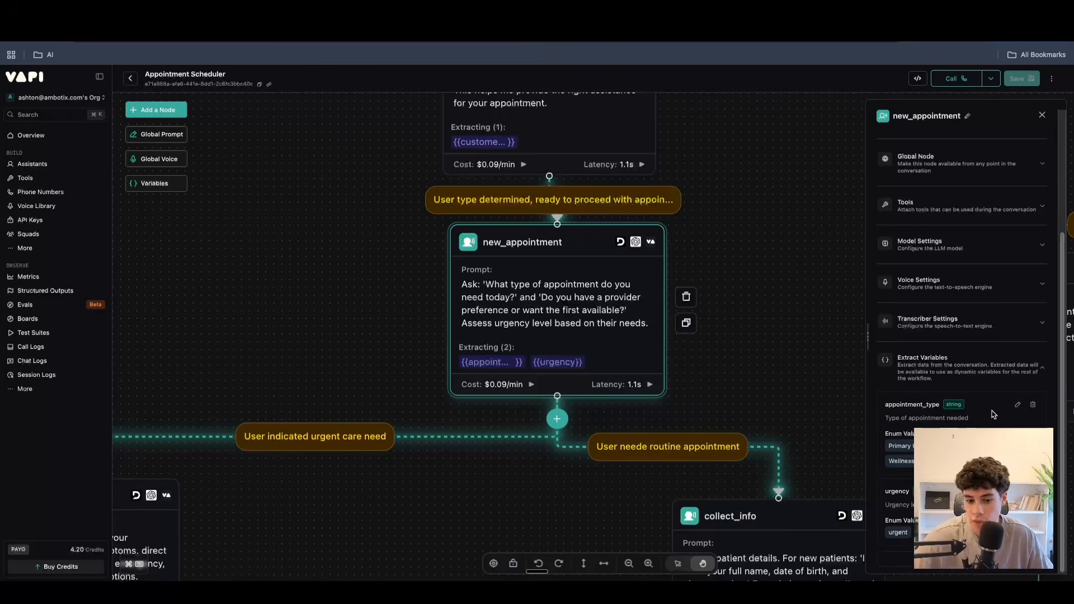
{"action": "left_click", "coordinate": [1042, 115]}
Open the customer_type node's settings and review its prompt and extracted variable.
{"action": "scroll", "coordinate": [856, 355], "scroll_direction": "up", "scroll_amount": 3}
{"action": "left_click", "coordinate": [585, 302]}
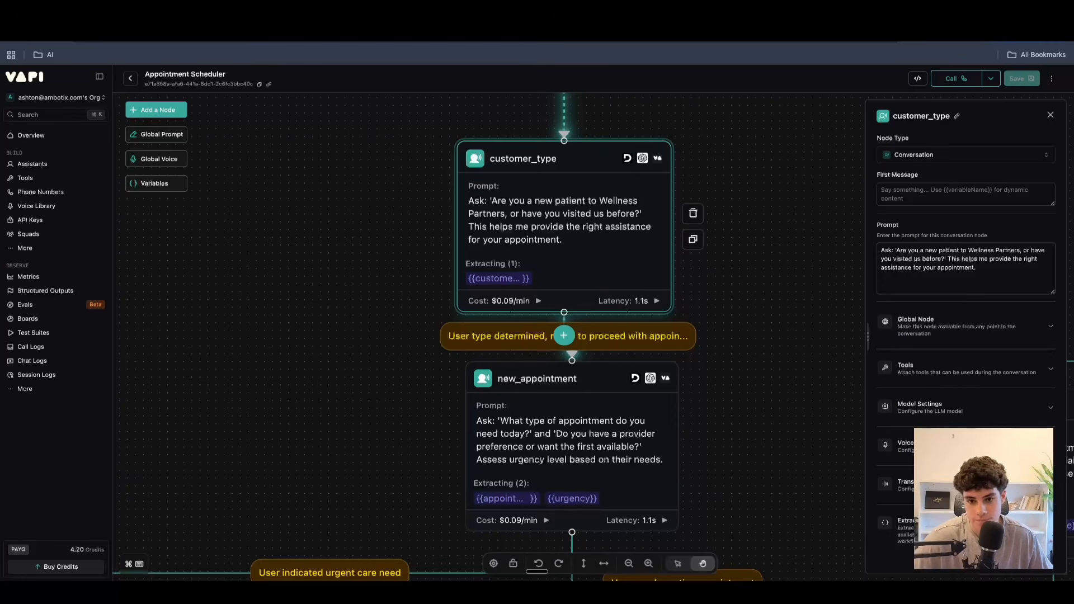
{"action": "scroll", "coordinate": [994, 353], "scroll_direction": "down", "scroll_amount": 3}
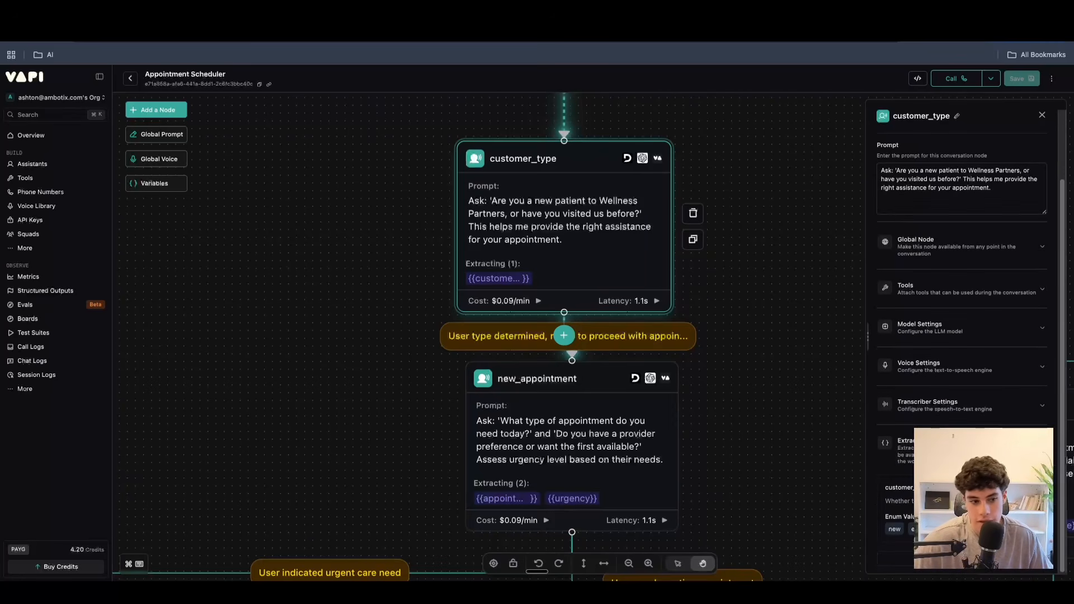
Expand the customer_type node's transcriber, global node and model settings to review their options.
{"action": "left_click", "coordinate": [1012, 408]}
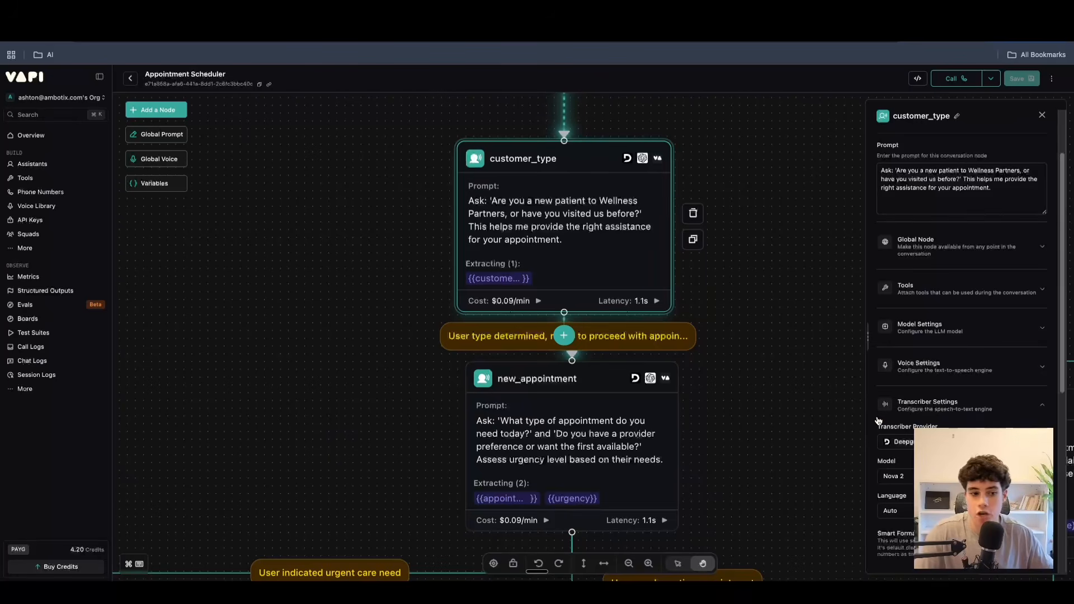
{"action": "left_click", "coordinate": [957, 249]}
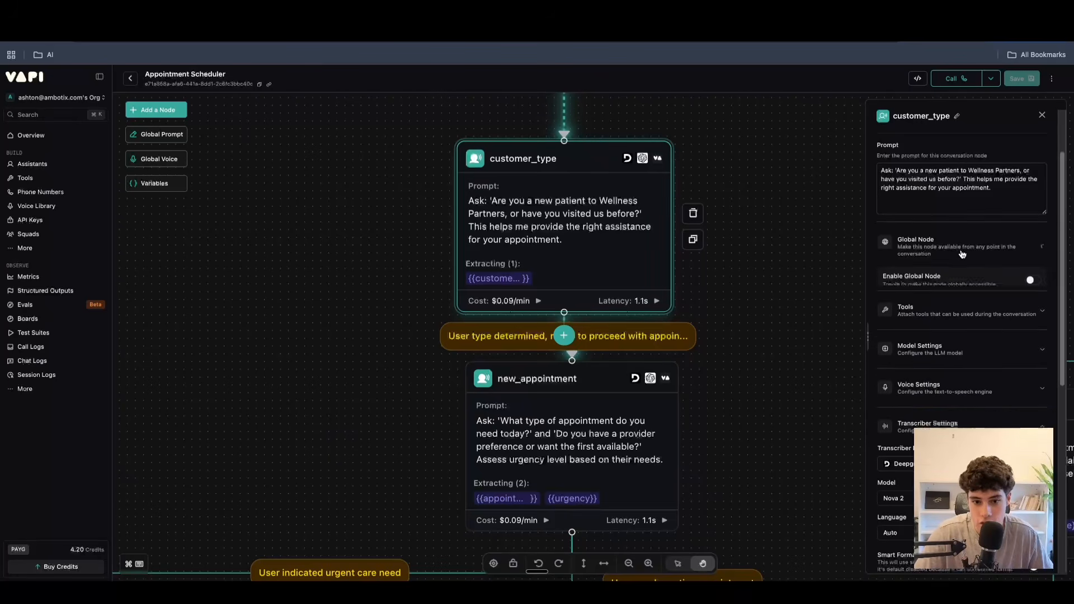
{"action": "left_click", "coordinate": [960, 372]}
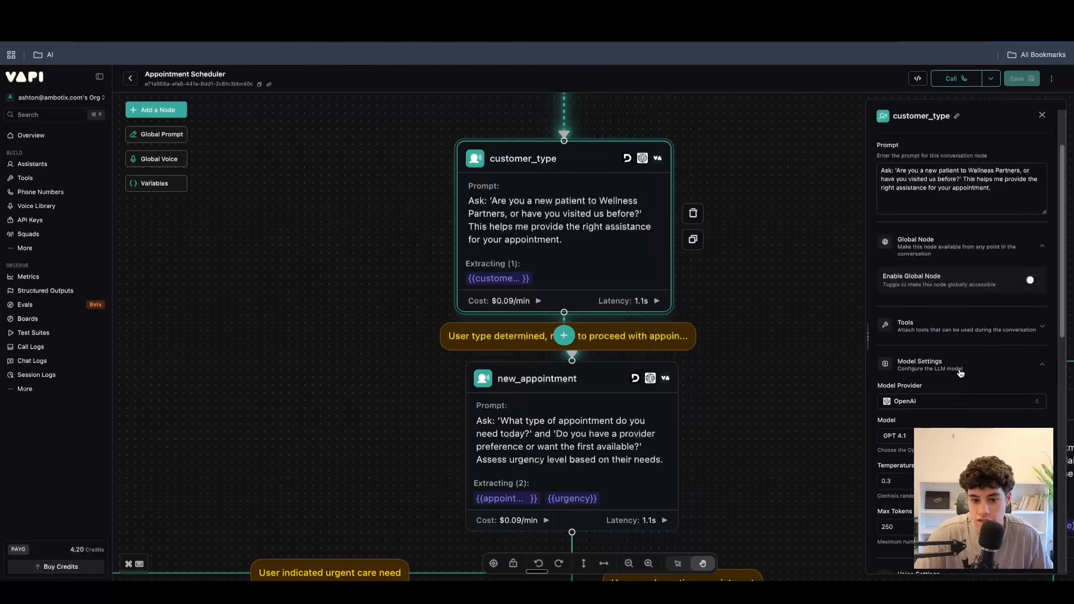
Follow the urgent care branch to the urgent_triage node and review its prompt and settings sections.
{"action": "scroll", "coordinate": [806, 307], "scroll_direction": "down", "scroll_amount": 5}
{"action": "left_click_drag", "start_coordinate": [807, 288], "coordinate": [535, 380]}
{"action": "scroll", "coordinate": [592, 381], "scroll_direction": "up", "scroll_amount": 3}
{"action": "left_click_drag", "start_coordinate": [324, 531], "coordinate": [484, 379]}
{"action": "left_click_drag", "start_coordinate": [467, 461], "coordinate": [658, 338]}
{"action": "scroll", "coordinate": [658, 338], "scroll_direction": "up", "scroll_amount": 4}
{"action": "left_click", "coordinate": [510, 255]}
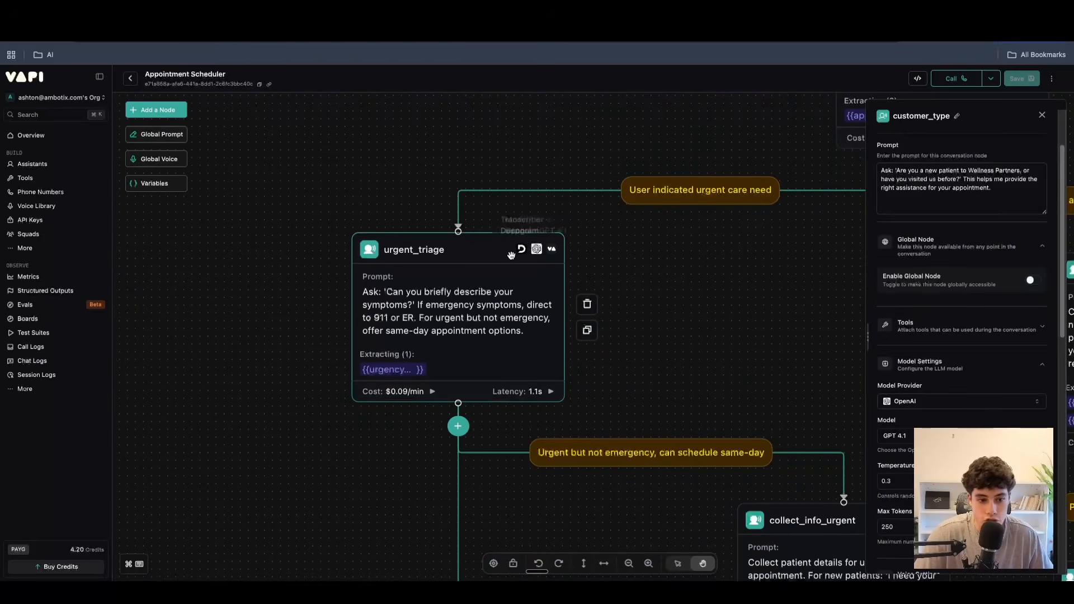
{"action": "left_click", "coordinate": [491, 296]}
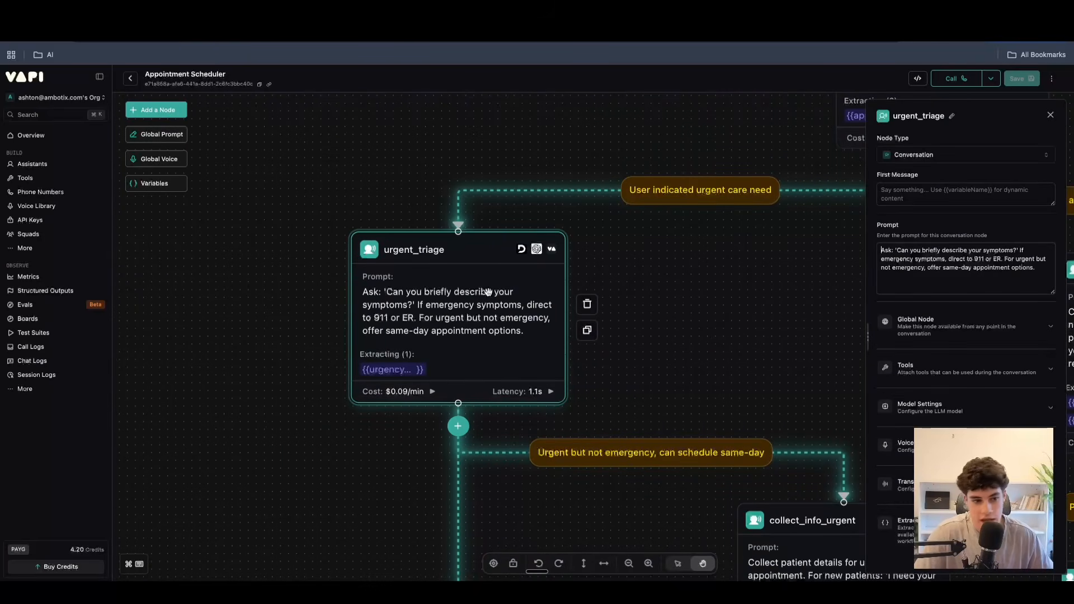
{"action": "left_click", "coordinate": [975, 413]}
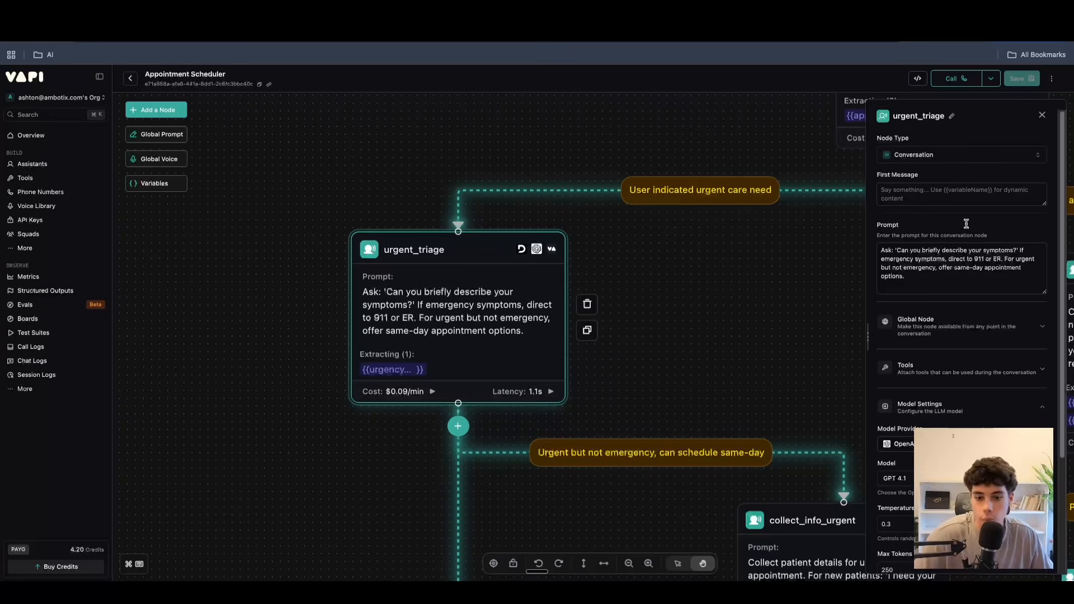
{"action": "left_click", "coordinate": [1041, 116]}
Reopen the urgent_triage node and check its model provider, model, temperature and max tokens settings.
{"action": "scroll", "coordinate": [727, 338], "scroll_direction": "down", "scroll_amount": 3}
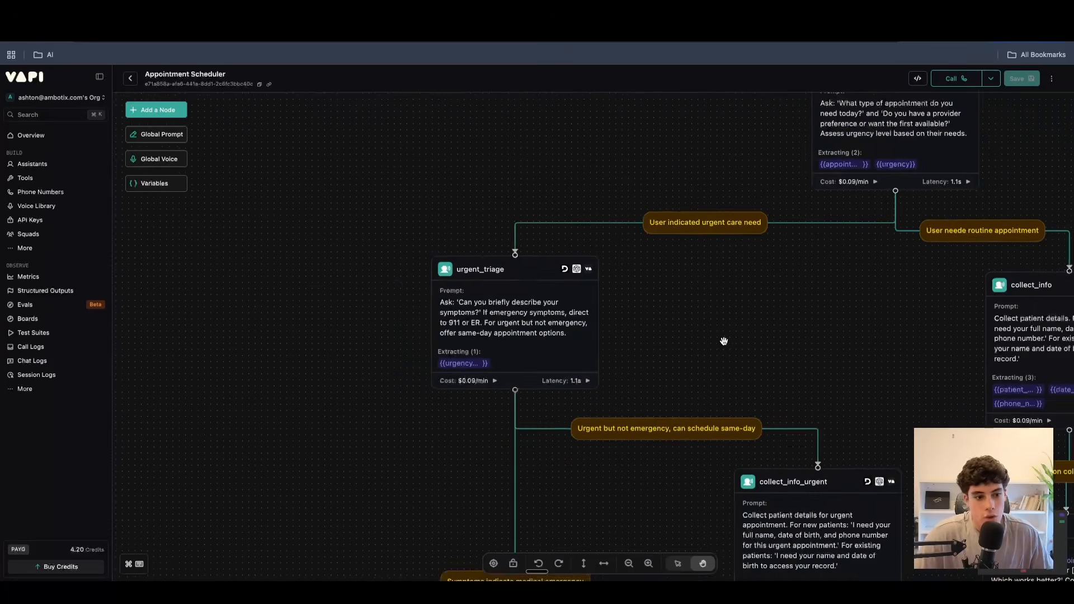
{"action": "scroll", "coordinate": [722, 346], "scroll_direction": "right", "scroll_amount": 3}
{"action": "left_click", "coordinate": [364, 289]}
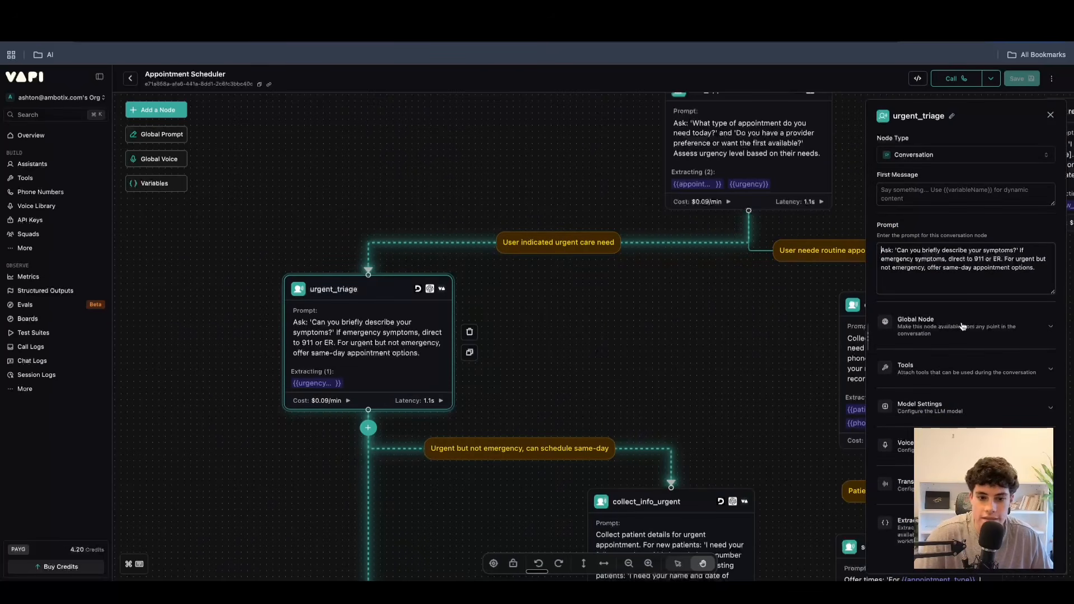
{"action": "left_click", "coordinate": [958, 406]}
{"action": "scroll", "coordinate": [957, 406], "scroll_direction": "down", "scroll_amount": 3}
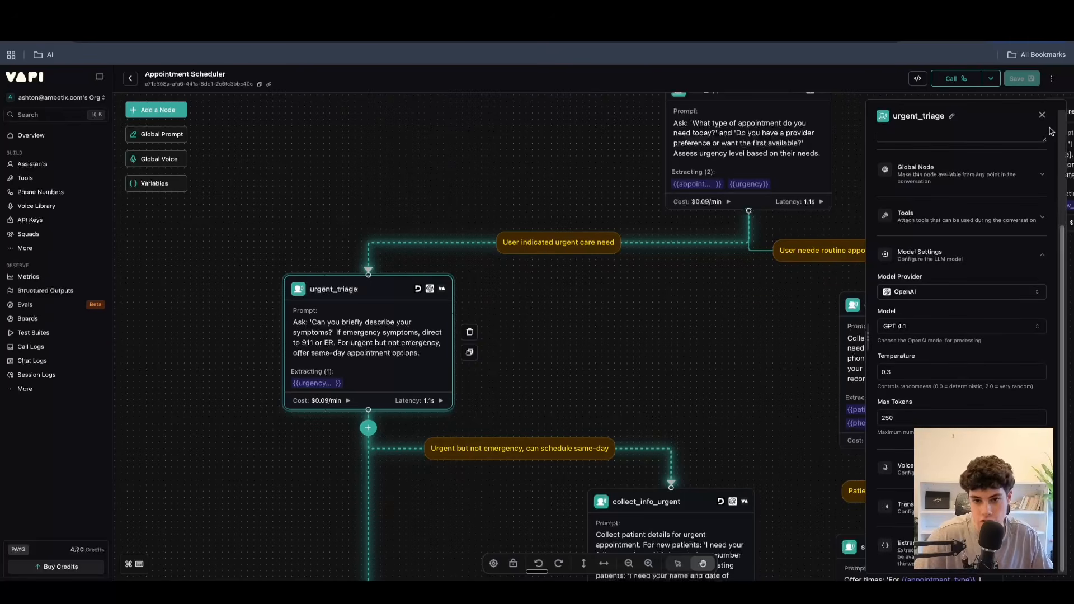
{"action": "left_click", "coordinate": [734, 383]}
Look over the new_appointment node's settings and the workflow's Global Prompt definition, closing each again.
{"action": "scroll", "coordinate": [736, 364], "scroll_direction": "down", "scroll_amount": 5}
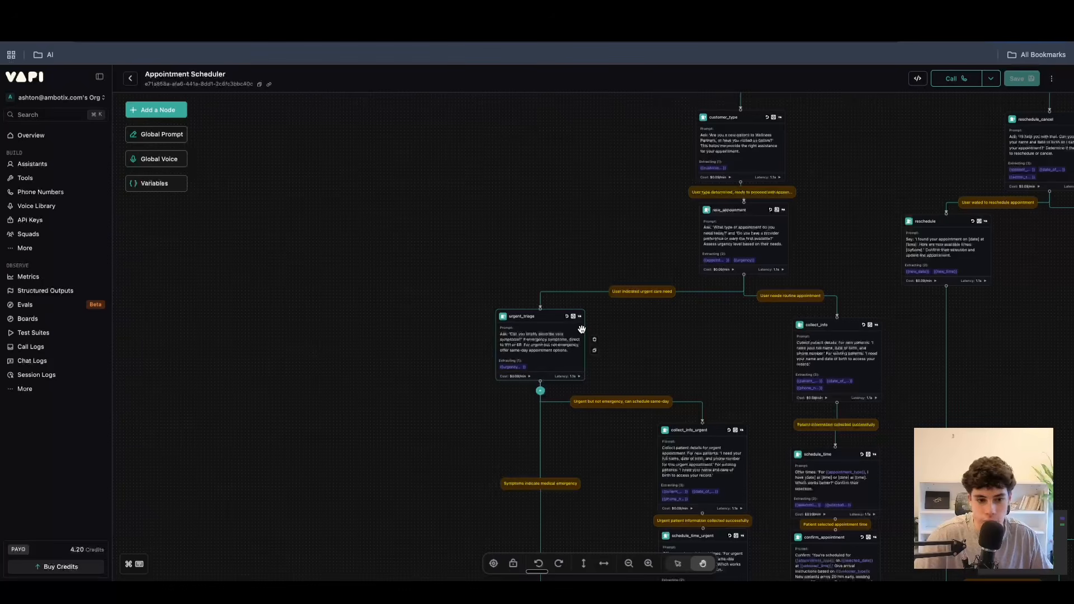
{"action": "scroll", "coordinate": [638, 230], "scroll_direction": "up", "scroll_amount": 5}
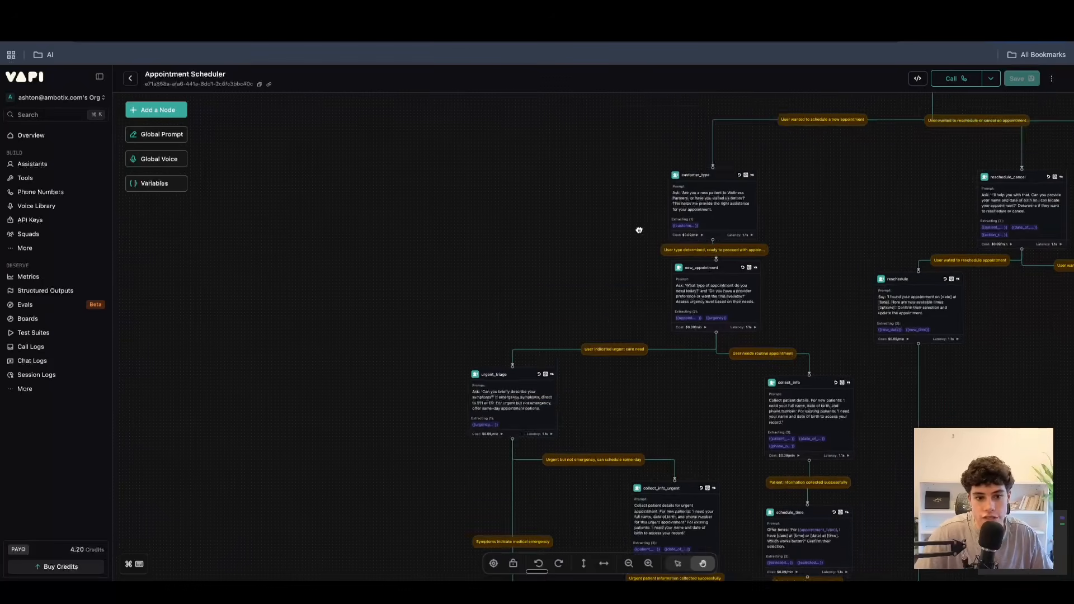
{"action": "left_click", "coordinate": [738, 225]}
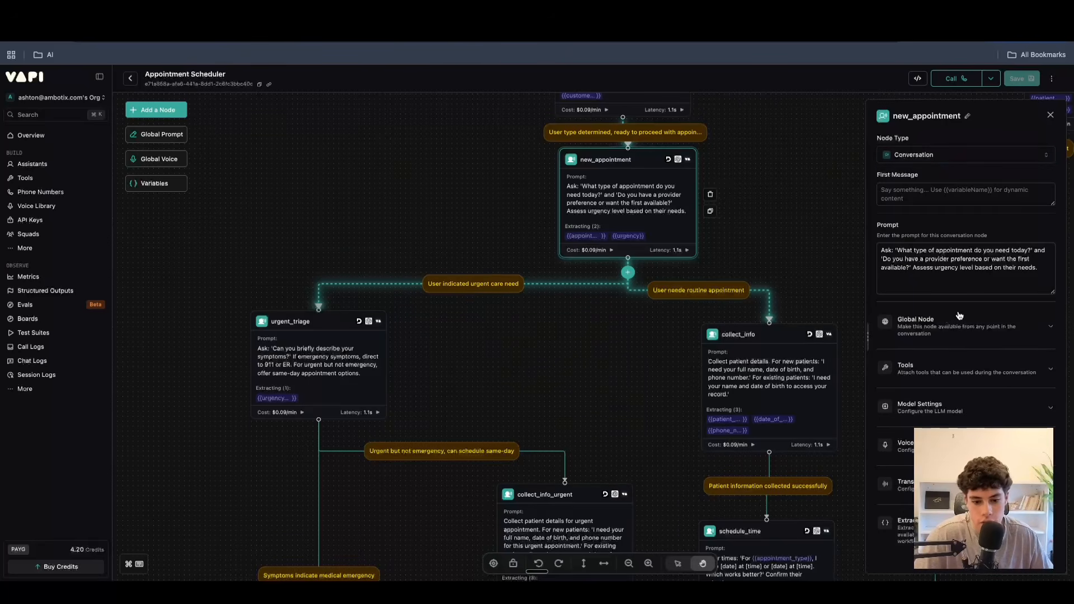
{"action": "left_click", "coordinate": [1051, 116]}
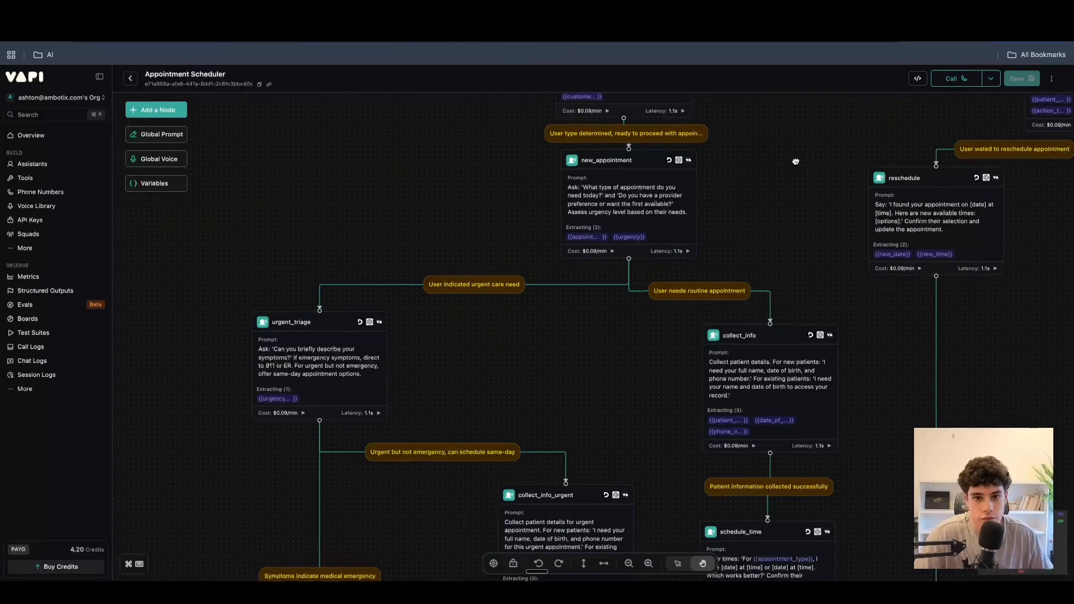
{"action": "left_click", "coordinate": [156, 136]}
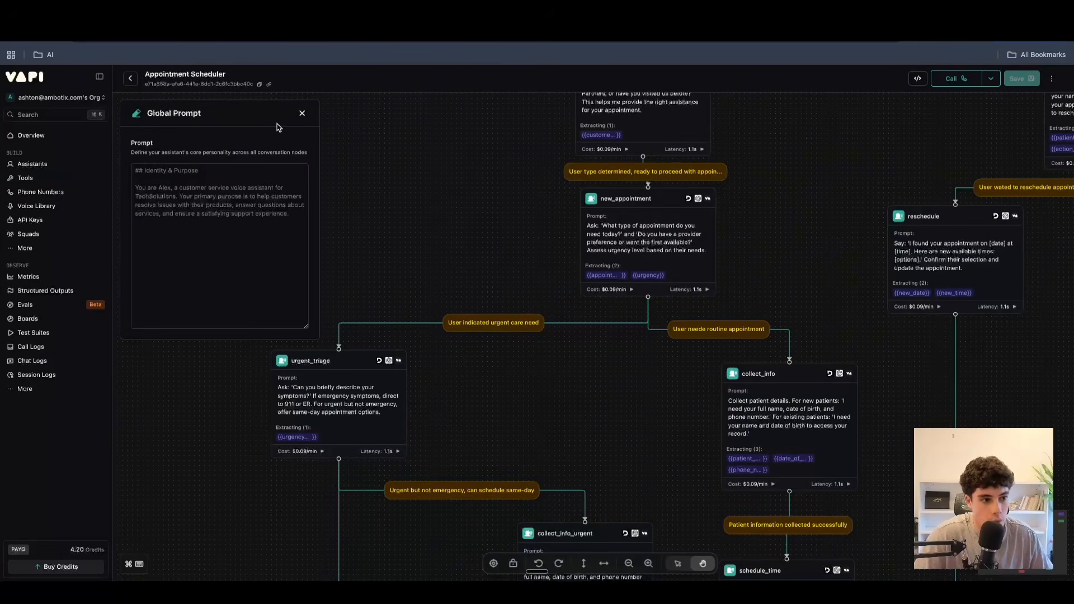
{"action": "left_click", "coordinate": [301, 115]}
Open the start node's settings and try enabling it as a global node.
{"action": "mouse_move", "coordinate": [409, 206]}
{"action": "left_mouse_down"}
{"action": "mouse_move", "coordinate": [276, 291]}
{"action": "mouse_move", "coordinate": [140, 436]}
{"action": "left_mouse_up"}
{"action": "left_click_drag", "start_coordinate": [619, 262], "coordinate": [575, 493]}
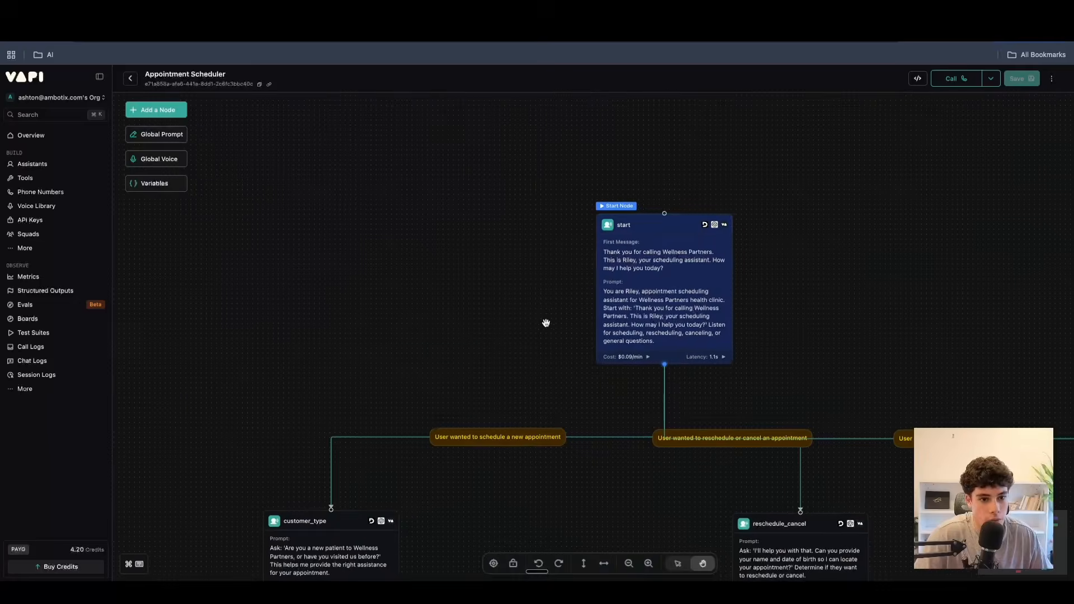
{"action": "left_click", "coordinate": [618, 225]}
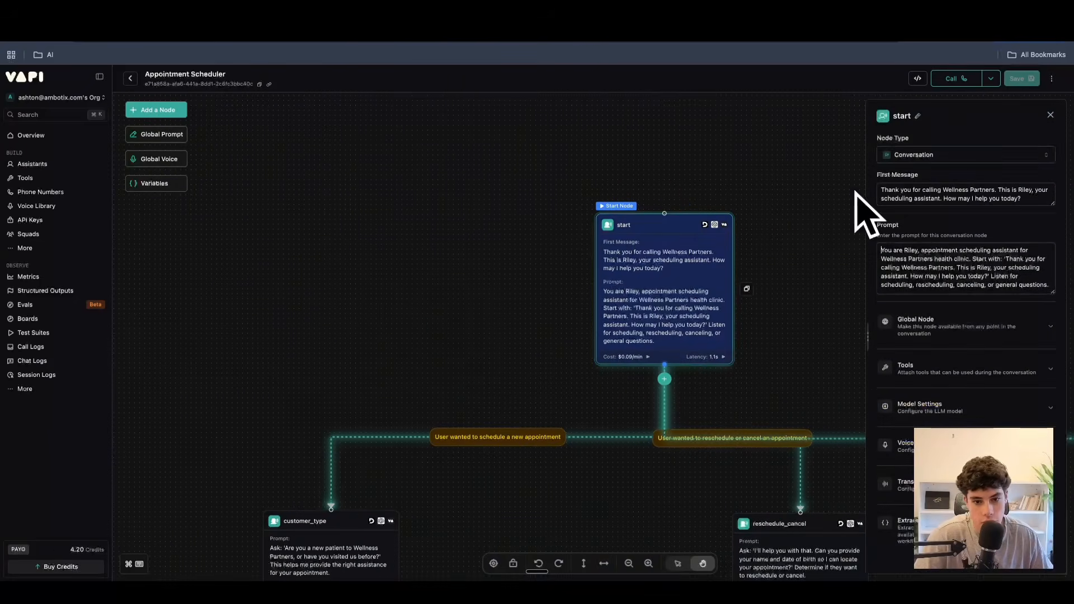
{"action": "left_click", "coordinate": [912, 327]}
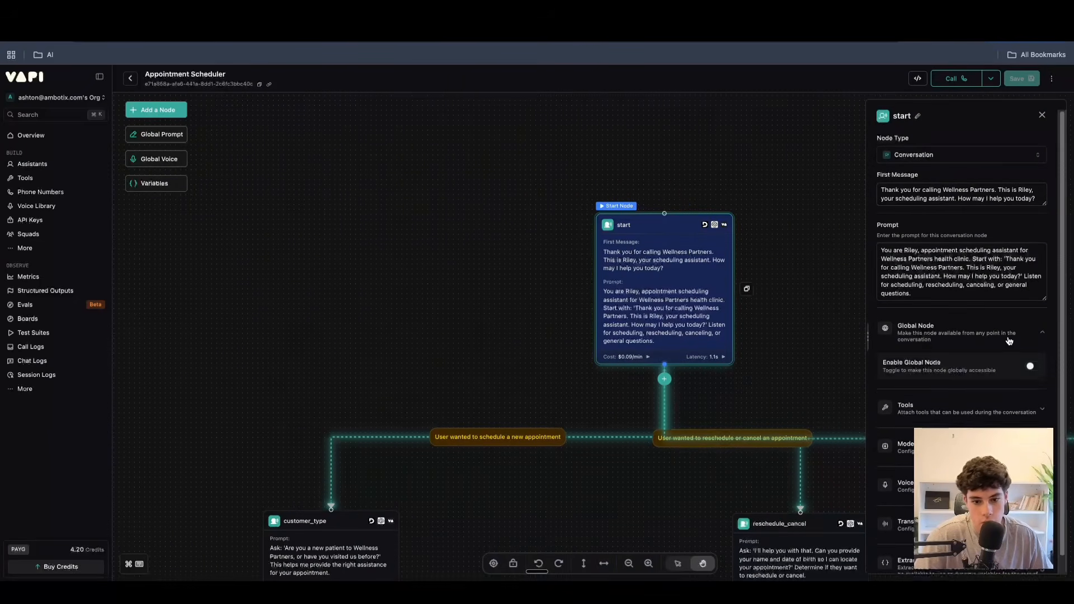
{"action": "left_click", "coordinate": [1031, 367]}
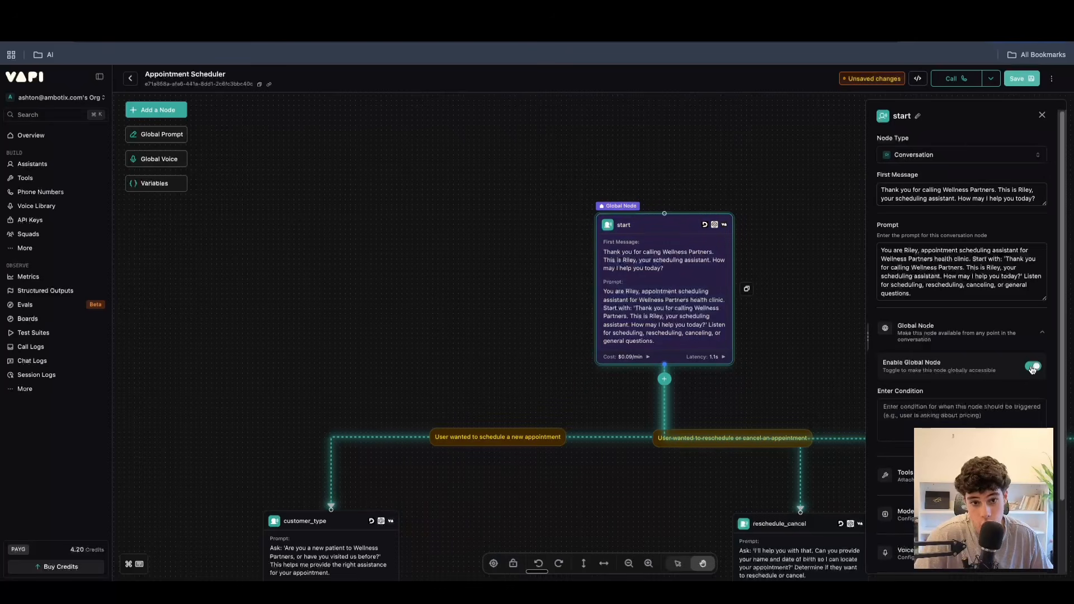
Review the workflow's Global Voice settings and its lists of Vapi, extracted and referenced variables.
{"action": "left_click", "coordinate": [174, 160]}
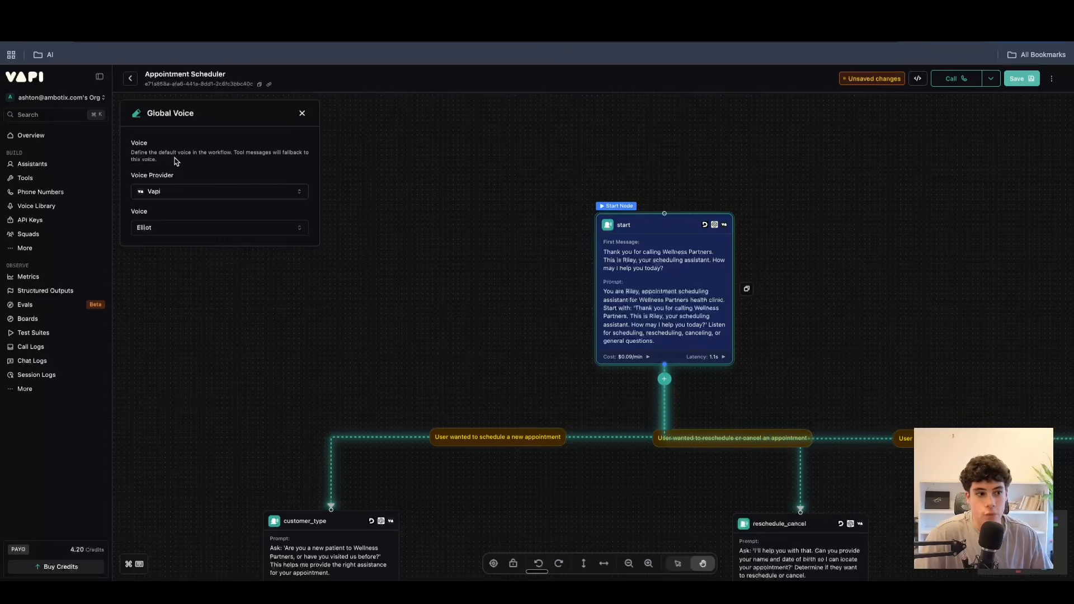
{"action": "left_click", "coordinate": [301, 114]}
{"action": "left_click", "coordinate": [139, 181]}
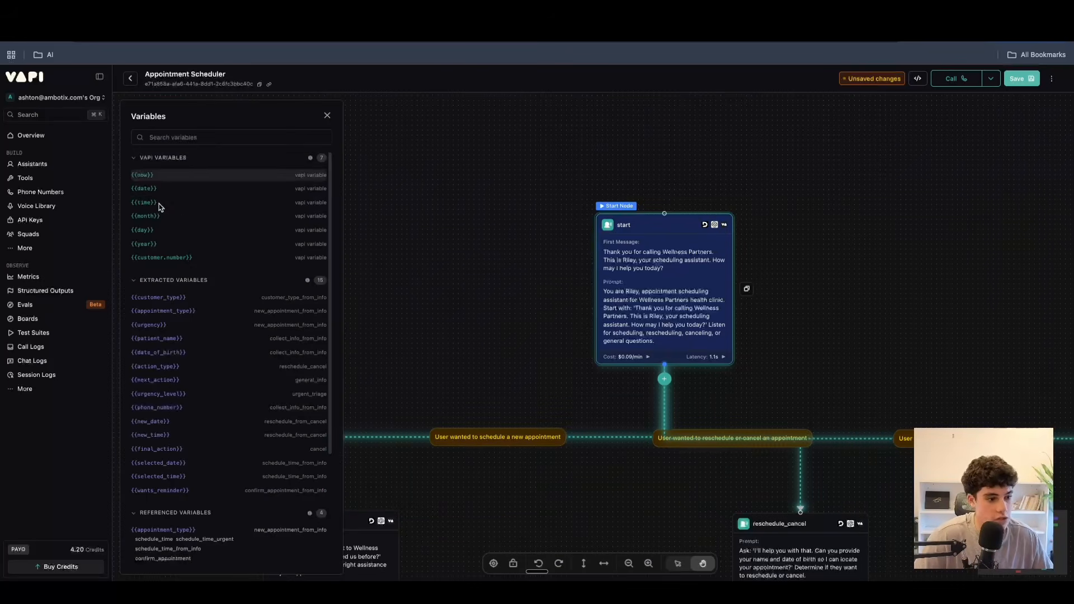
{"action": "scroll", "coordinate": [167, 310], "scroll_direction": "down", "scroll_amount": 3}
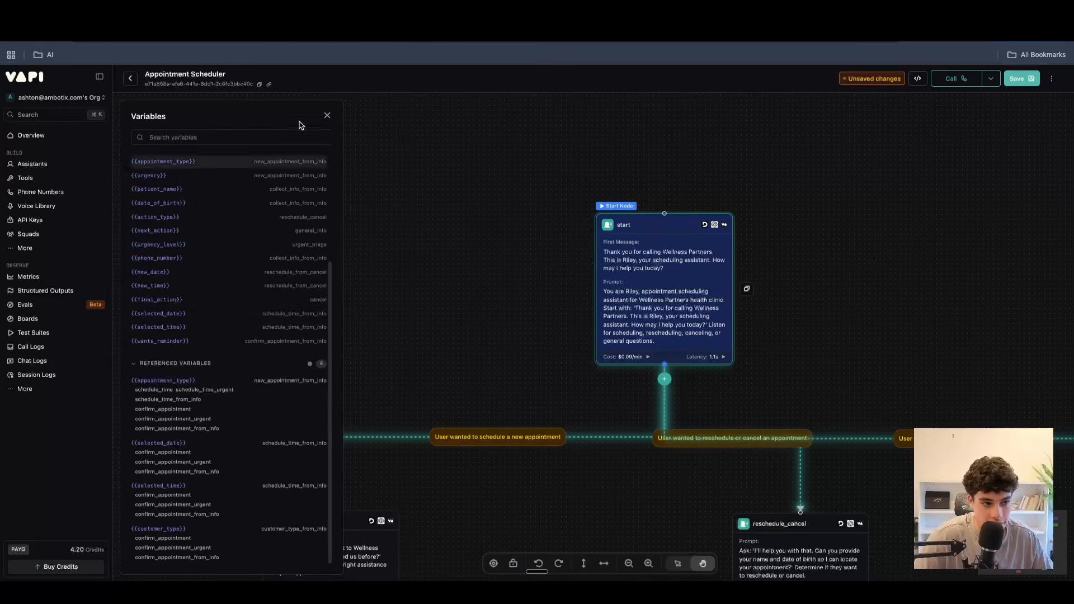
{"action": "left_click", "coordinate": [326, 115]}
Read through the Workflow JSON and inspect the Call with Variables dialog without making a call.
{"action": "left_click", "coordinate": [918, 80]}
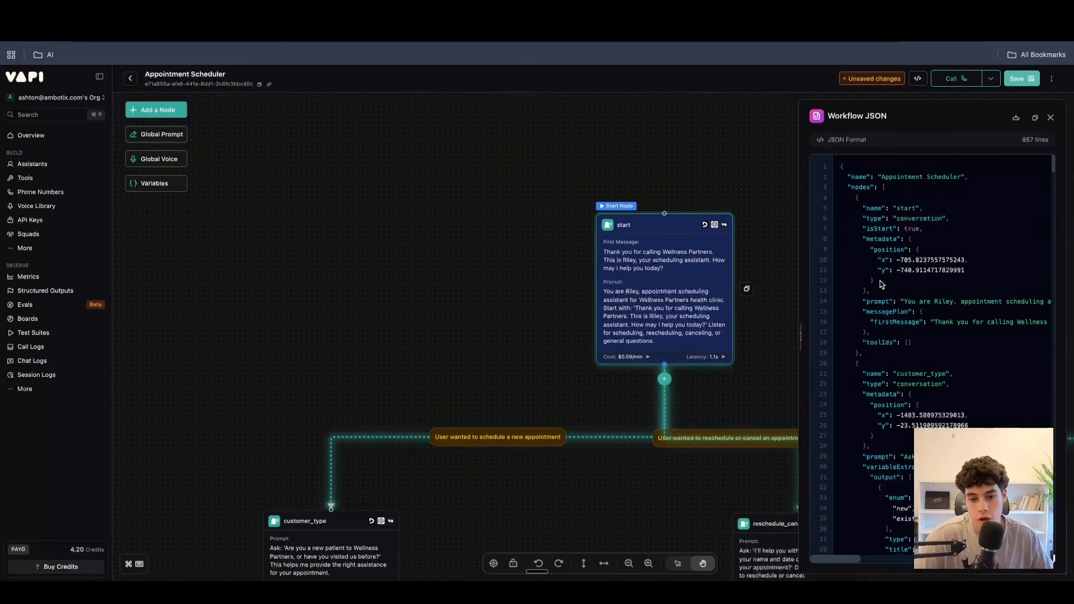
{"action": "scroll", "coordinate": [880, 284], "scroll_direction": "down", "scroll_amount": 20}
{"action": "scroll", "coordinate": [881, 279], "scroll_direction": "down", "scroll_amount": 20}
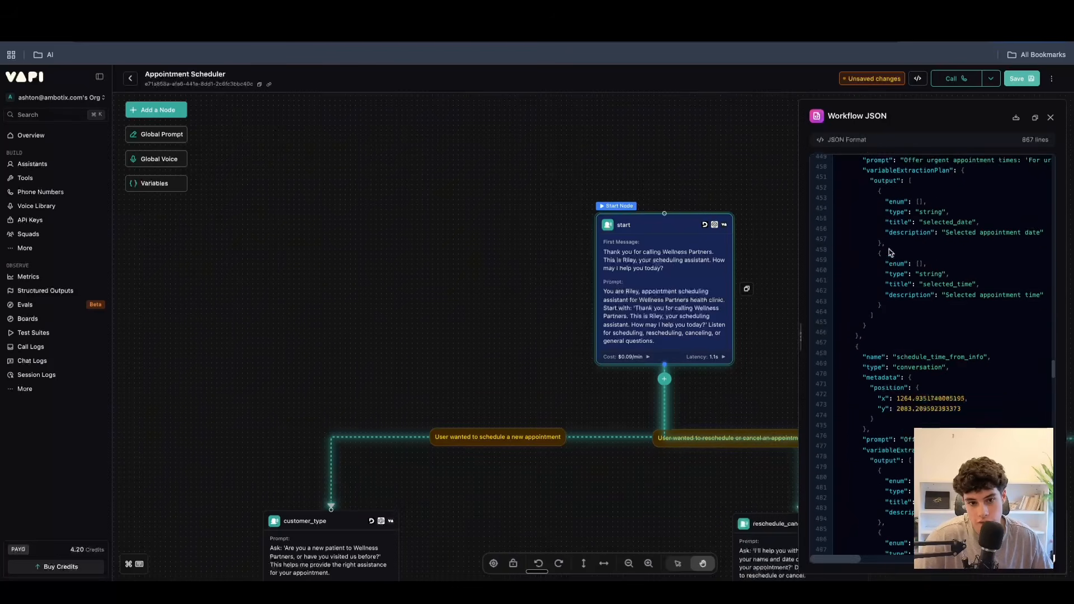
{"action": "left_click", "coordinate": [1050, 117]}
{"action": "left_click", "coordinate": [992, 78]}
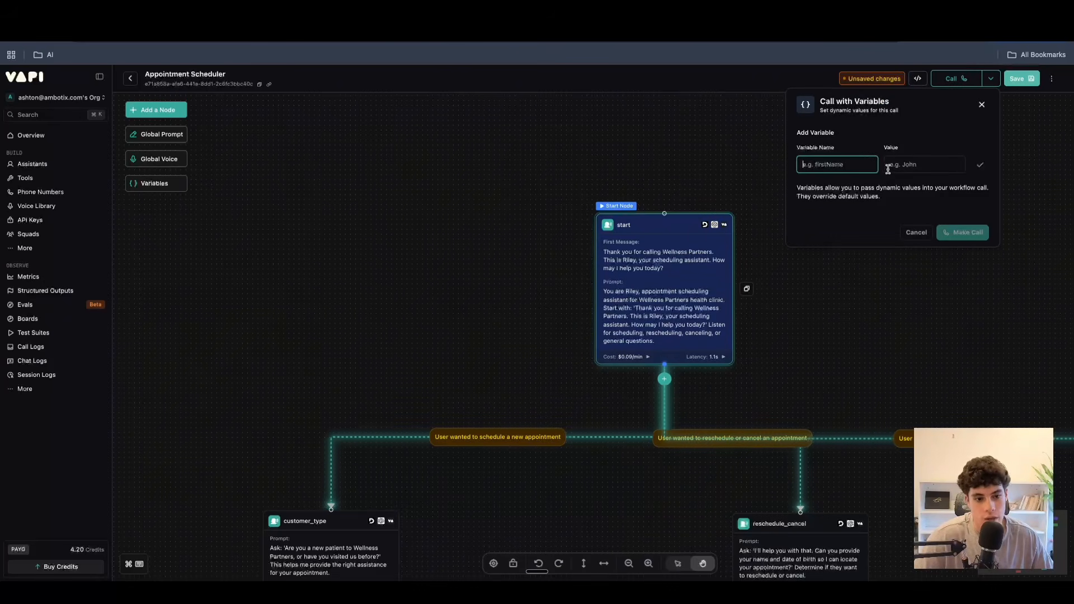
{"action": "left_click", "coordinate": [915, 232]}
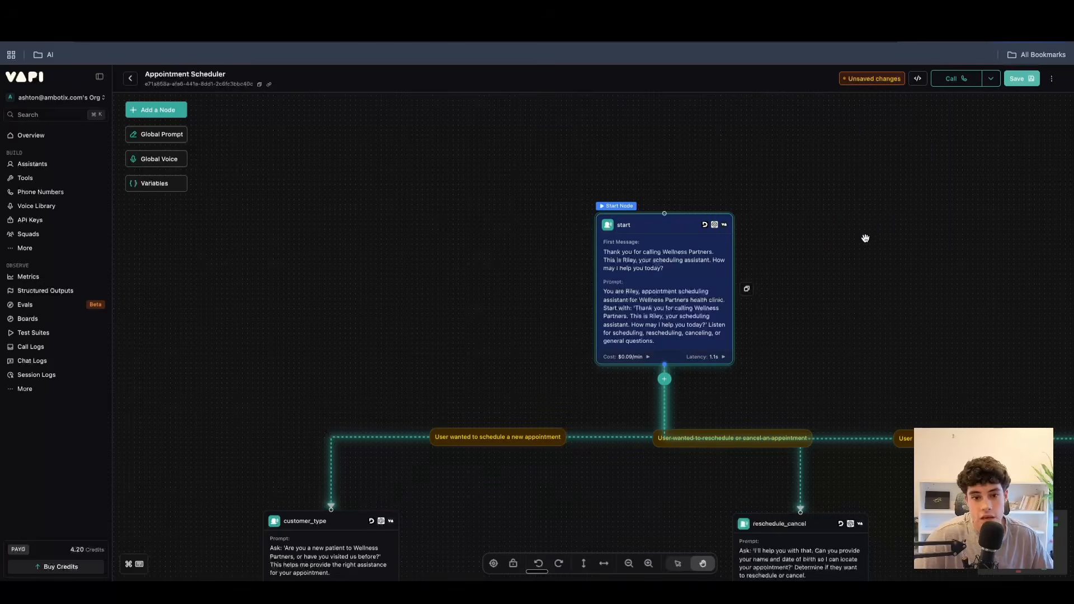
Start a test call to the workflow and ask to schedule a new appointment, tracking the active node.
{"action": "scroll", "coordinate": [813, 271], "scroll_direction": "down", "scroll_amount": 5}
{"action": "scroll", "coordinate": [816, 271], "scroll_direction": "up", "scroll_amount": 3}
{"action": "scroll", "coordinate": [708, 422], "scroll_direction": "up", "scroll_amount": 5}
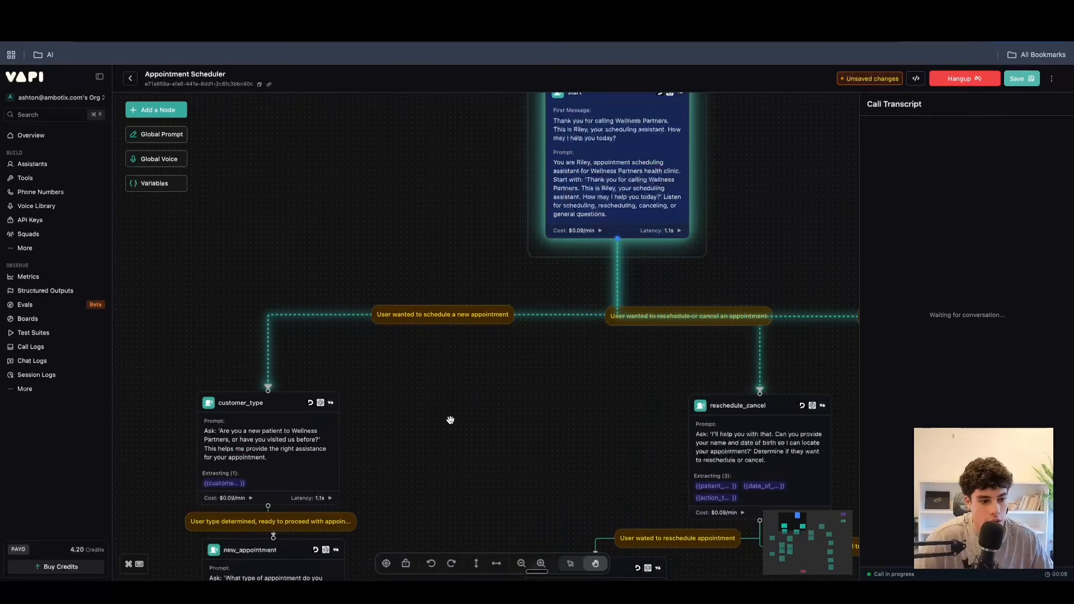
{"action": "left_click_drag", "start_coordinate": [450, 420], "coordinate": [515, 368]}
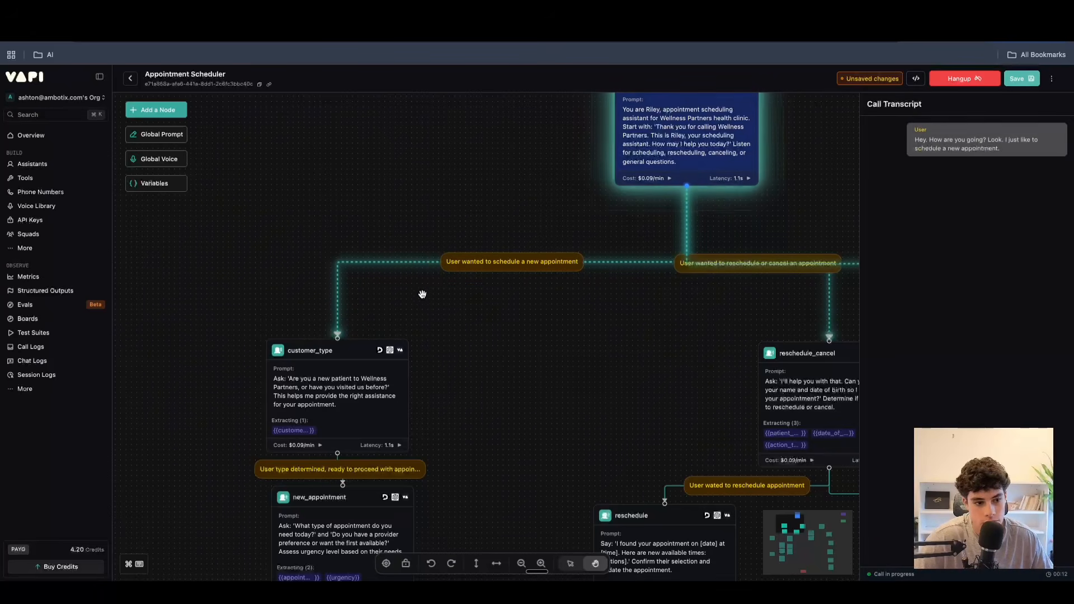
{"action": "left_click", "coordinate": [338, 393]}
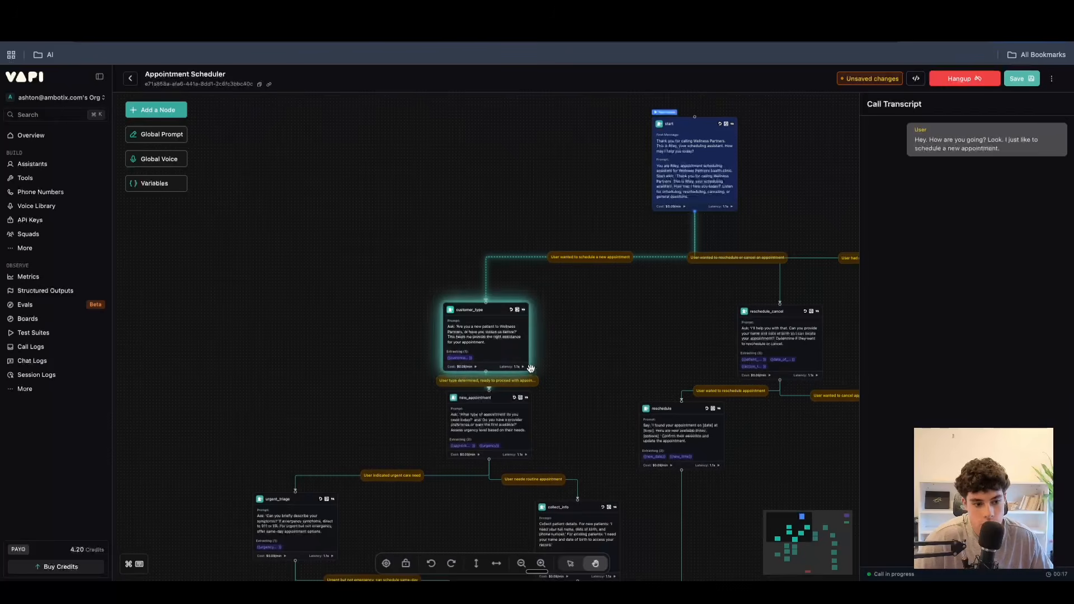
Answer as a new patient with an urgent need, follow the call to urgent_triage, hang up and close the transcript.
{"action": "scroll", "coordinate": [531, 367], "scroll_direction": "up", "scroll_amount": 5}
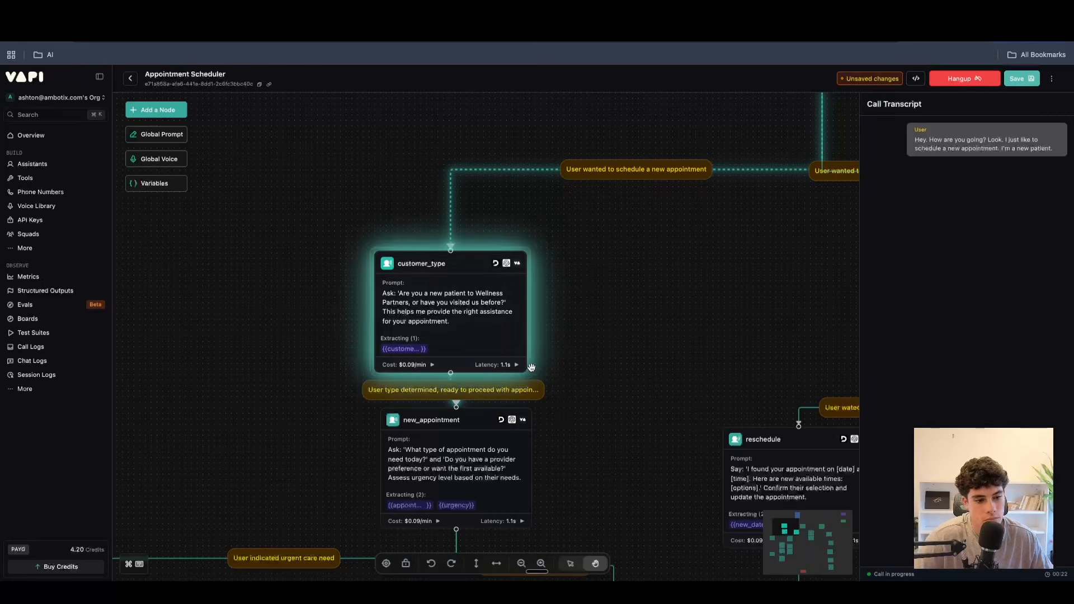
{"action": "scroll", "coordinate": [531, 369], "scroll_direction": "up", "scroll_amount": 5}
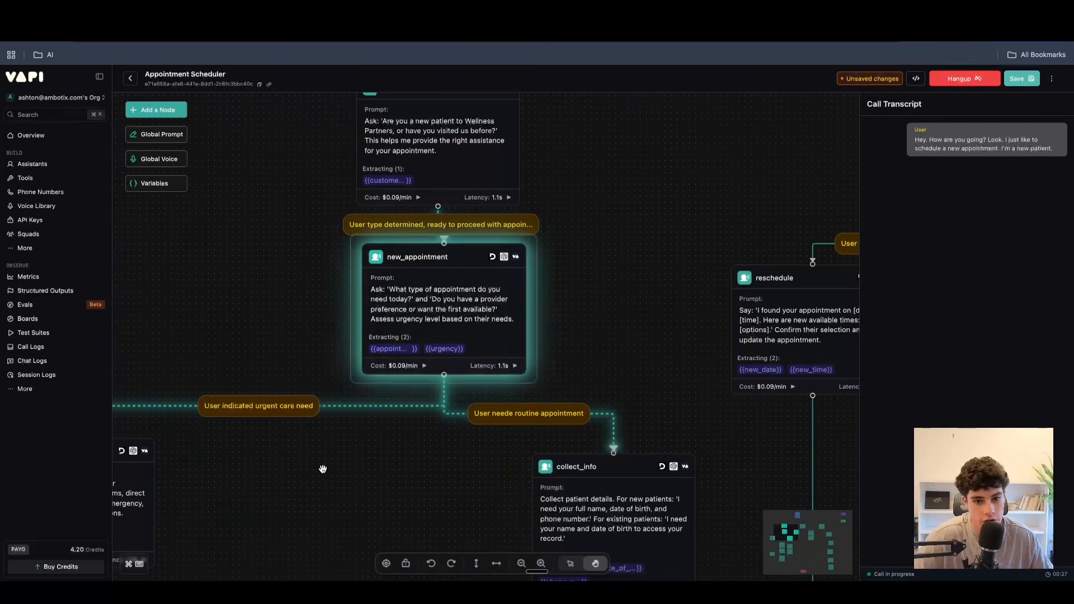
{"action": "left_click_drag", "start_coordinate": [324, 468], "coordinate": [620, 331]}
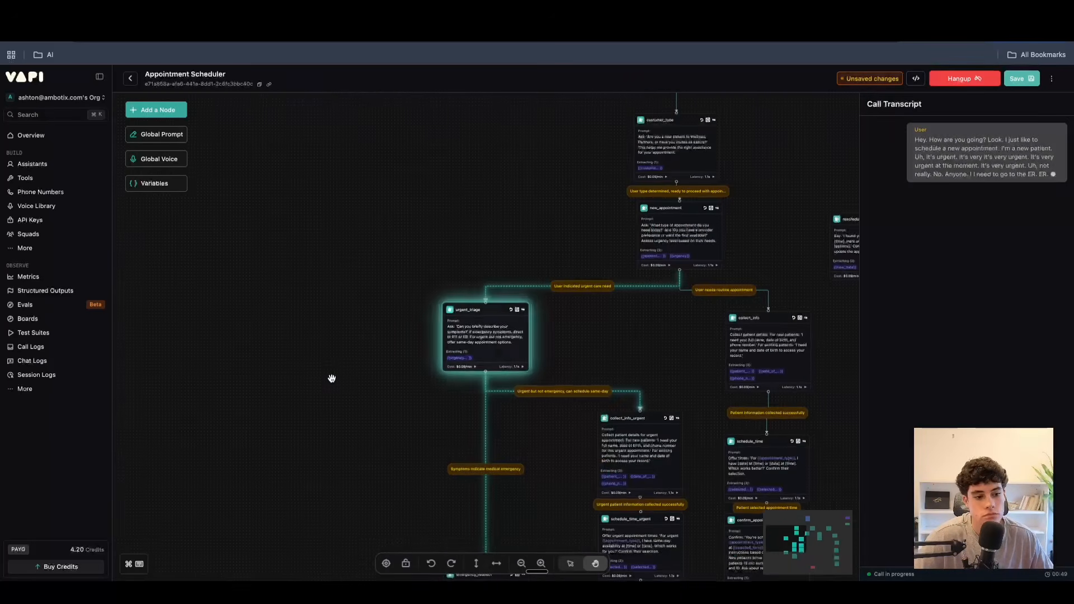
{"action": "left_click", "coordinate": [957, 81]}
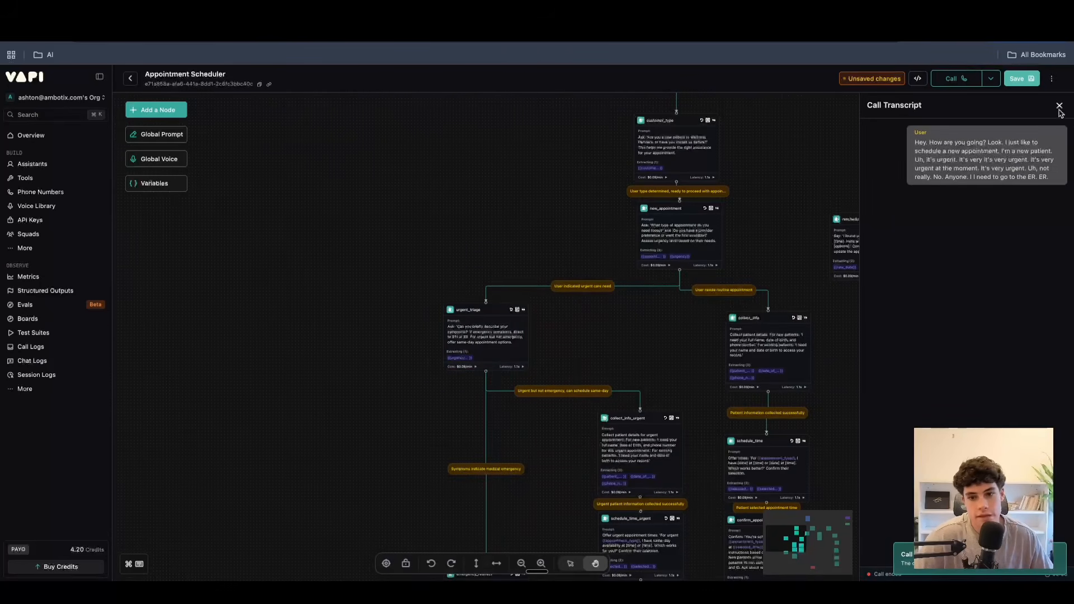
{"action": "left_click", "coordinate": [1059, 106]}
Survey the full Appointment Scheduler workflow from the start node down to the final end-call node.
{"action": "left_click_drag", "start_coordinate": [850, 138], "coordinate": [729, 281]}
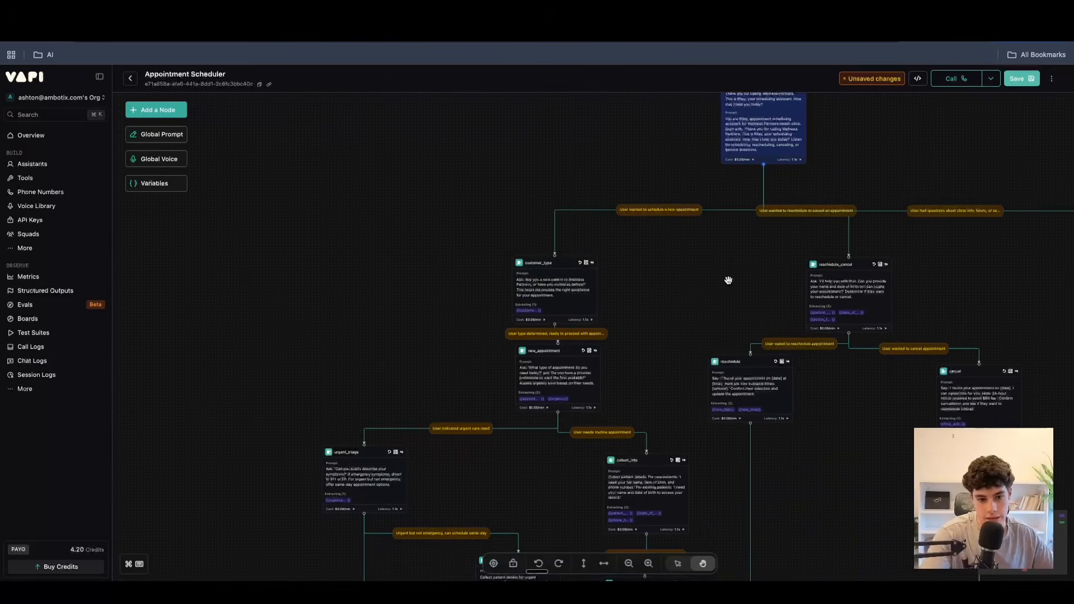
{"action": "scroll", "coordinate": [721, 280], "scroll_direction": "down", "scroll_amount": 10}
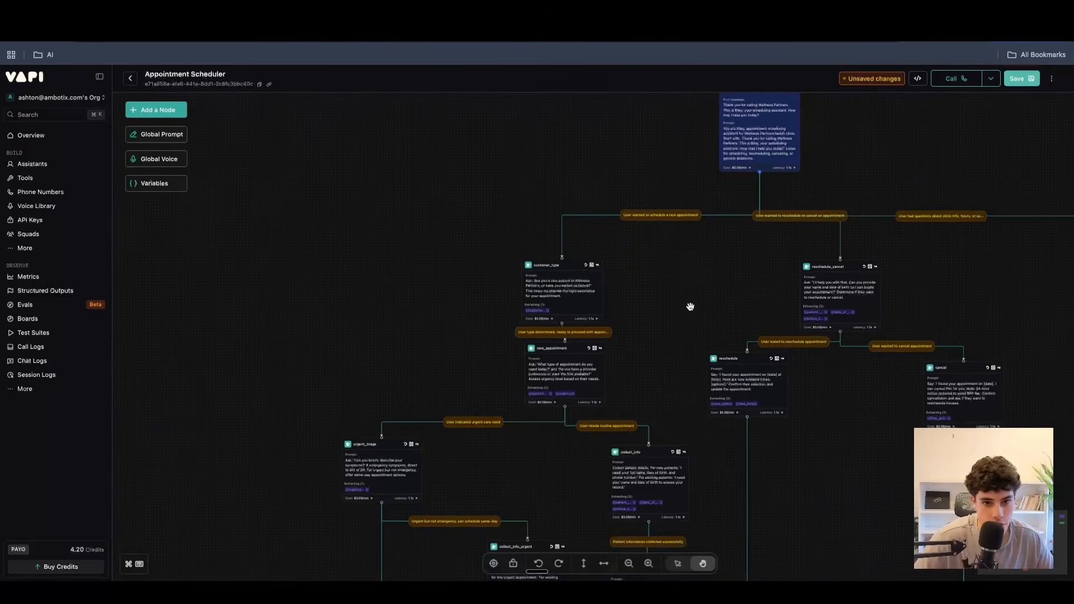
{"action": "left_click_drag", "start_coordinate": [730, 433], "coordinate": [734, 275]}
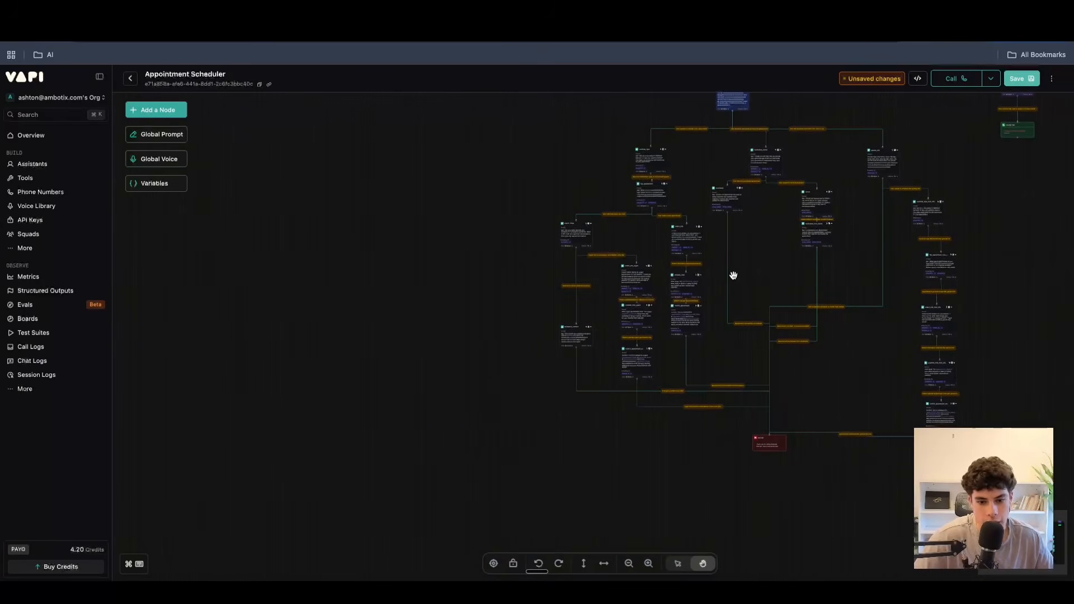
Inspect the End Call node's closing message and the node types available to add.
{"action": "scroll", "coordinate": [858, 307], "scroll_direction": "up", "scroll_amount": 10}
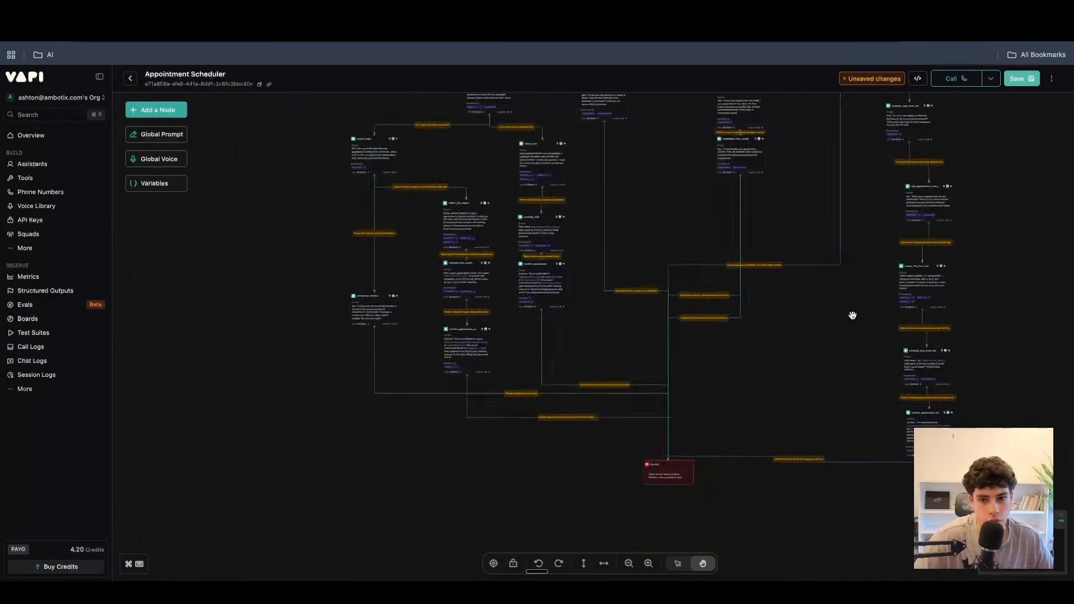
{"action": "left_click", "coordinate": [602, 437]}
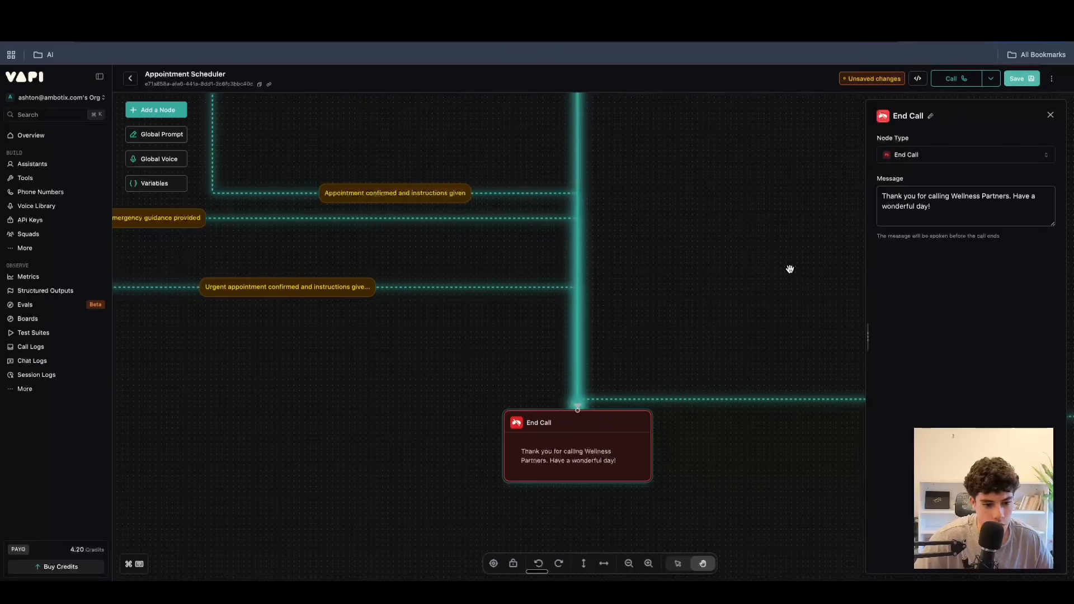
{"action": "double_click", "coordinate": [702, 262]}
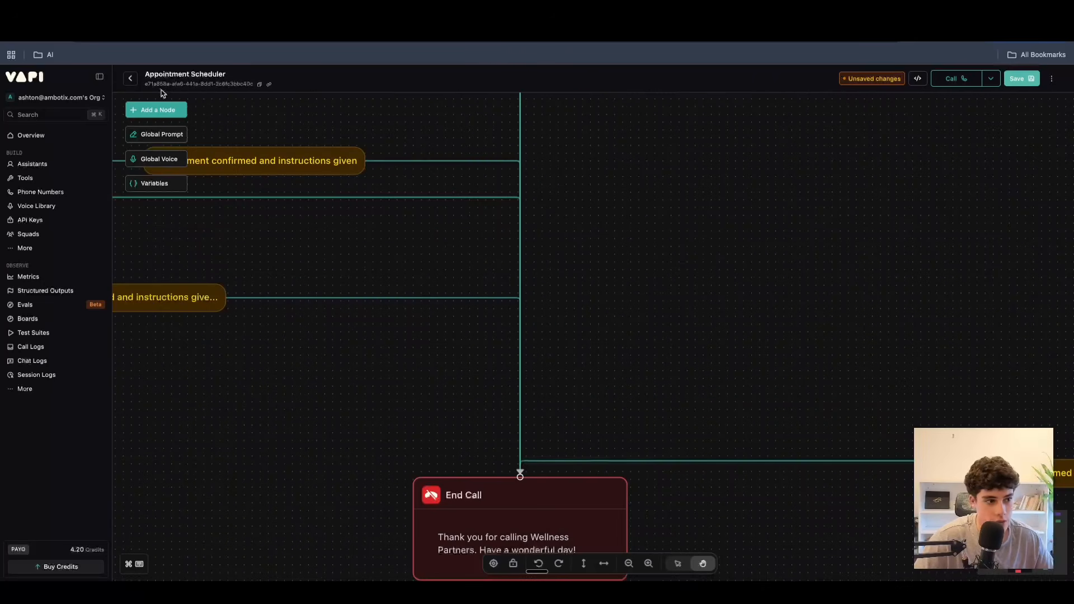
{"action": "left_click", "coordinate": [162, 120]}
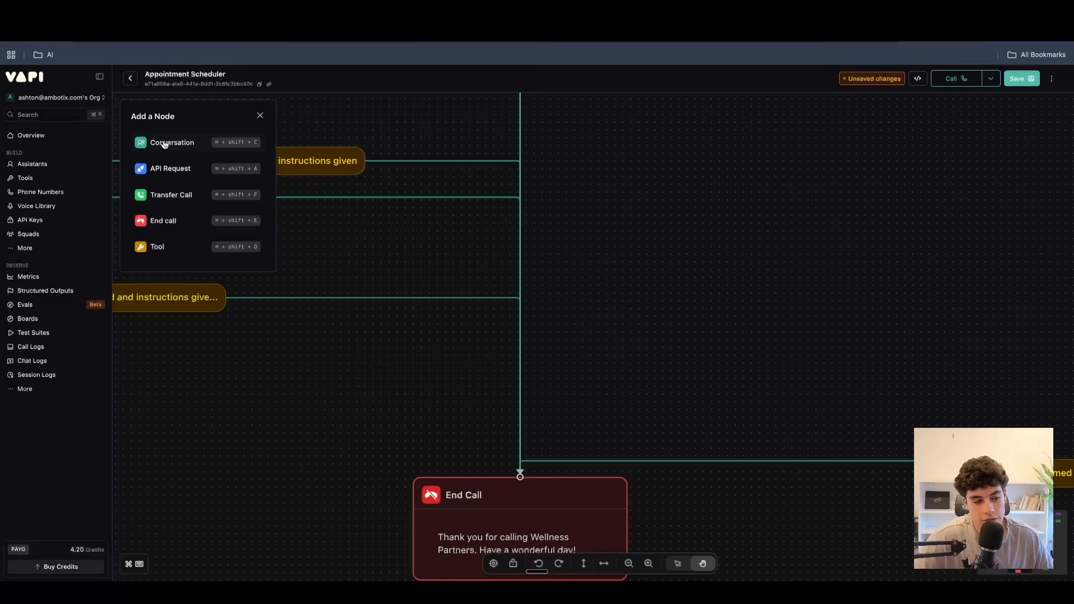
{"action": "left_click_drag", "start_coordinate": [455, 242], "coordinate": [669, 468]}
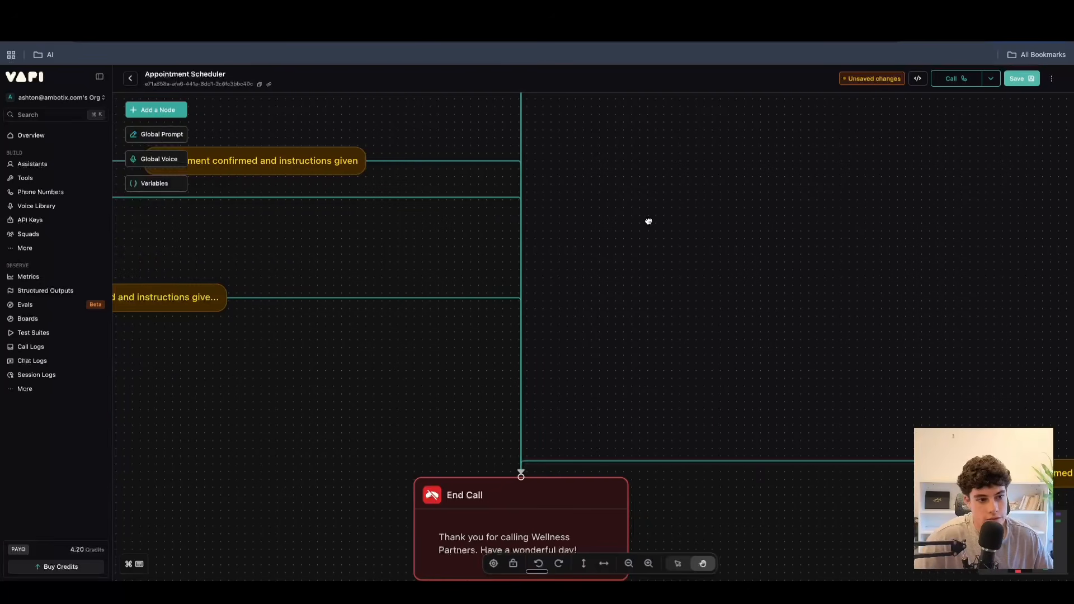
Look over the area around the End Call node and the branches that lead into it.
{"action": "left_click_drag", "start_coordinate": [647, 220], "coordinate": [679, 308]}
{"action": "scroll", "coordinate": [502, 294], "scroll_direction": "down", "scroll_amount": 5}
{"action": "left_click_drag", "start_coordinate": [503, 291], "coordinate": [588, 395]}
{"action": "scroll", "coordinate": [585, 367], "scroll_direction": "up", "scroll_amount": 5}
{"action": "left_click_drag", "start_coordinate": [580, 319], "coordinate": [708, 479]}
{"action": "left_click_drag", "start_coordinate": [713, 279], "coordinate": [757, 402]}
{"action": "scroll", "coordinate": [760, 434], "scroll_direction": "down", "scroll_amount": 10}
{"action": "left_click_drag", "start_coordinate": [569, 500], "coordinate": [455, 209]}
{"action": "scroll", "coordinate": [752, 237], "scroll_direction": "up", "scroll_amount": 10}
{"action": "left_click_drag", "start_coordinate": [487, 264], "coordinate": [903, 366]}
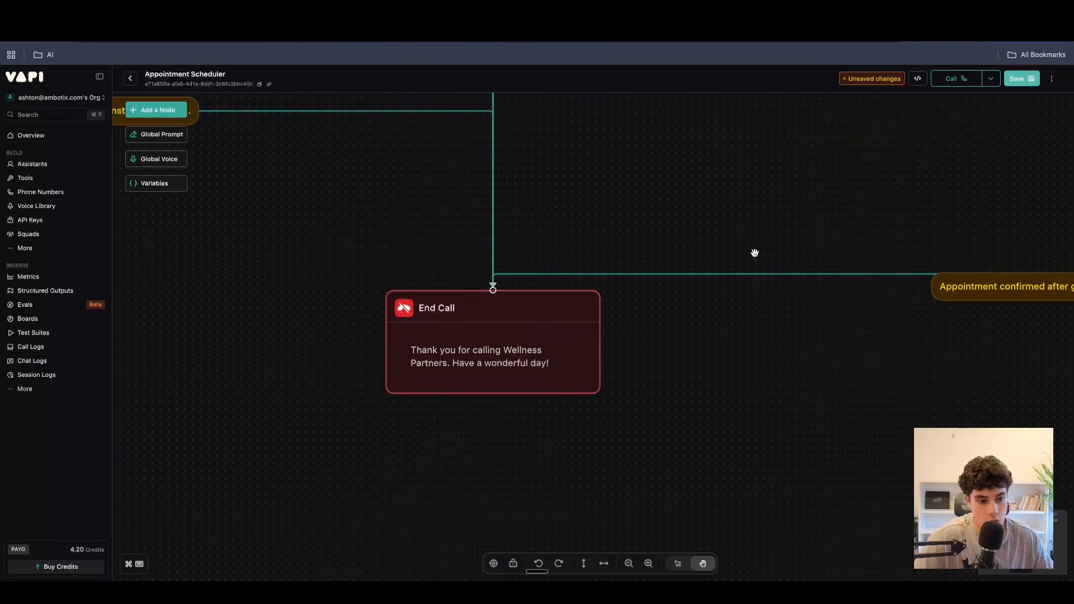
{"action": "scroll", "coordinate": [655, 251], "scroll_direction": "down", "scroll_amount": 5}
{"action": "left_click_drag", "start_coordinate": [705, 200], "coordinate": [733, 261]}
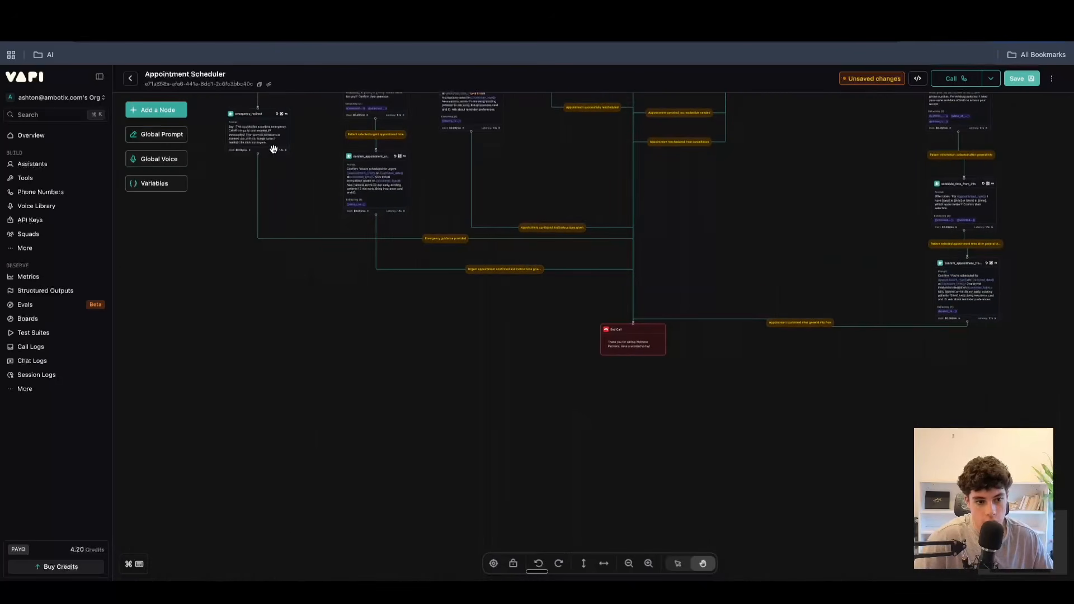
Try placing an extra End Call node on the medical emergency branch above emergency_redirect and delete it.
{"action": "left_click", "coordinate": [159, 109]}
{"action": "left_click", "coordinate": [173, 220]}
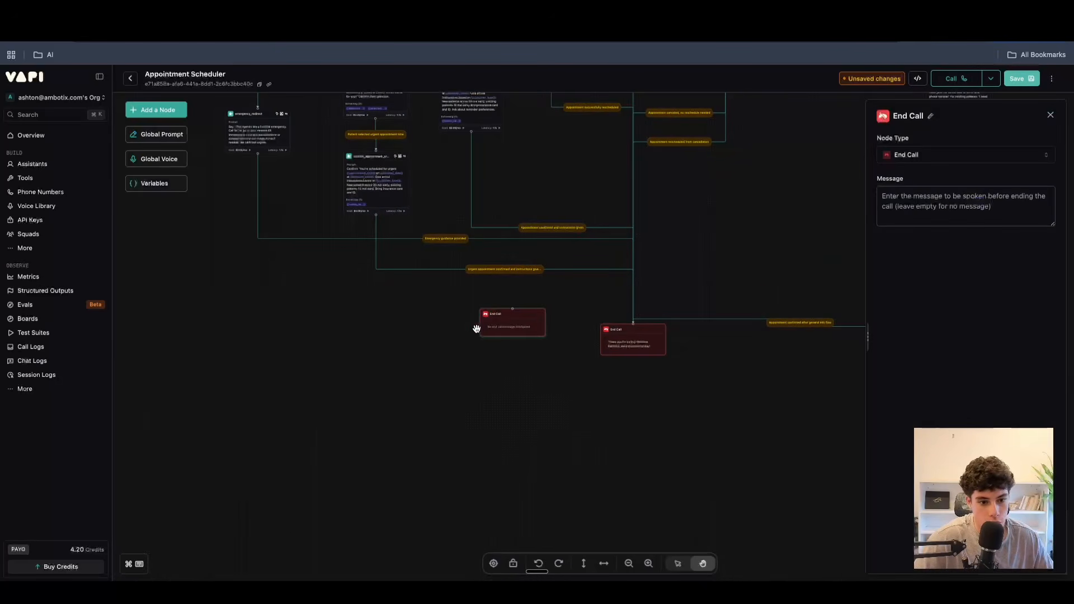
{"action": "left_click_drag", "start_coordinate": [516, 326], "coordinate": [266, 205]}
{"action": "scroll", "coordinate": [236, 217], "scroll_direction": "up", "scroll_amount": 5}
{"action": "scroll", "coordinate": [260, 203], "scroll_direction": "up", "scroll_amount": 1}
{"action": "scroll", "coordinate": [260, 200], "scroll_direction": "down", "scroll_amount": 3}
{"action": "left_click_drag", "start_coordinate": [367, 257], "coordinate": [469, 471]}
{"action": "left_click_drag", "start_coordinate": [380, 404], "coordinate": [373, 175]}
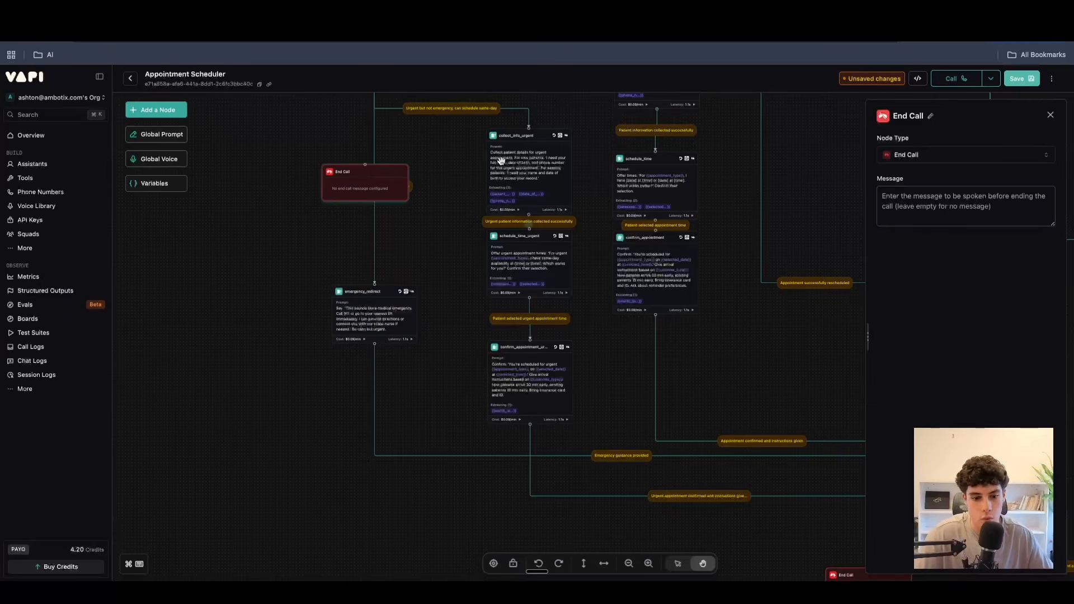
{"action": "key", "text": "BackSpace"}
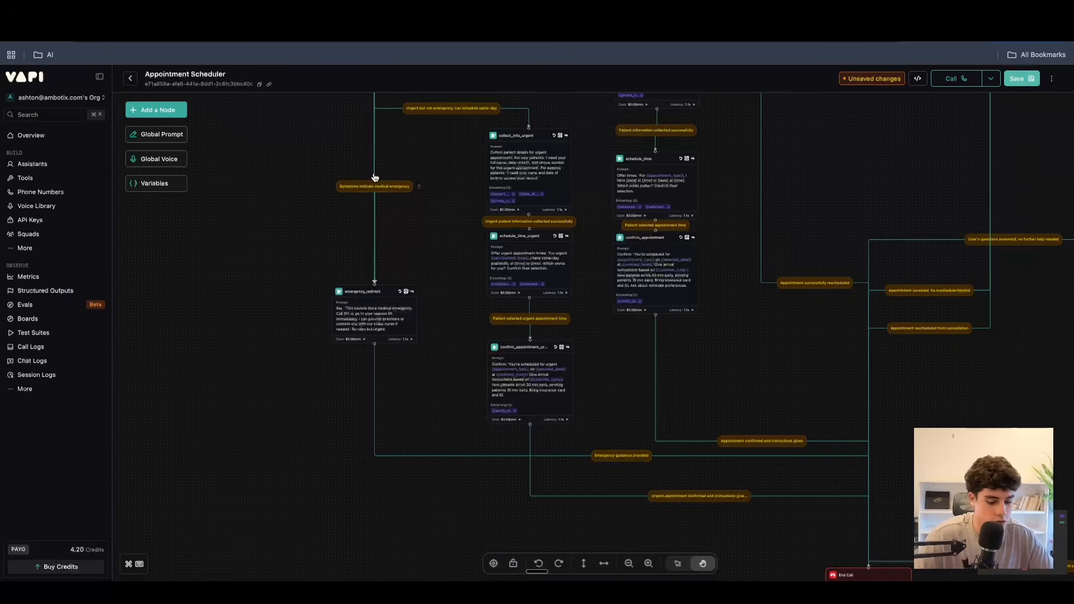
Add a Transfer Call node below emergency_redirect, connected by the condition "user said yes".
{"action": "left_click", "coordinate": [186, 112]}
{"action": "left_click", "coordinate": [163, 200]}
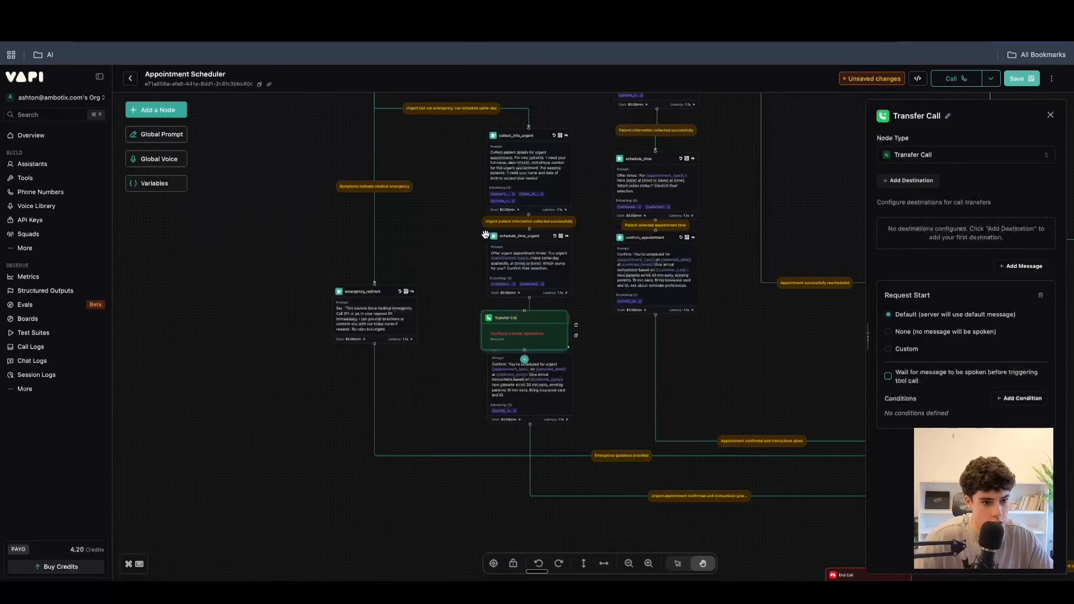
{"action": "left_click_drag", "start_coordinate": [522, 330], "coordinate": [325, 374]}
{"action": "scroll", "coordinate": [479, 279], "scroll_direction": "up", "scroll_amount": 3}
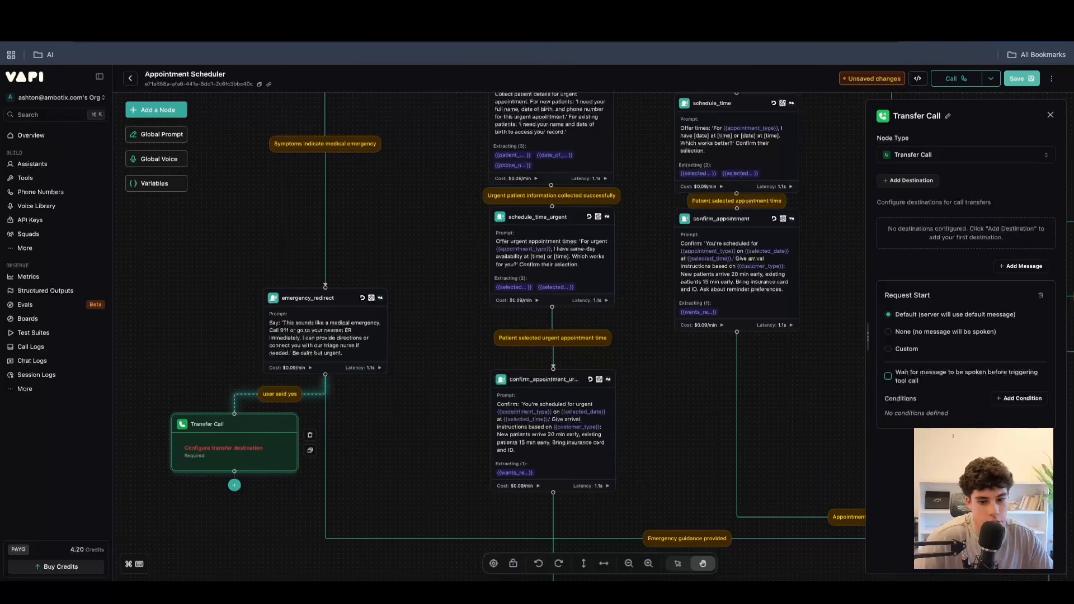
{"action": "left_click", "coordinate": [854, 189]}
Add a Tool node to the workflow and place it just above the emergency_redirect node.
{"action": "left_click", "coordinate": [156, 109]}
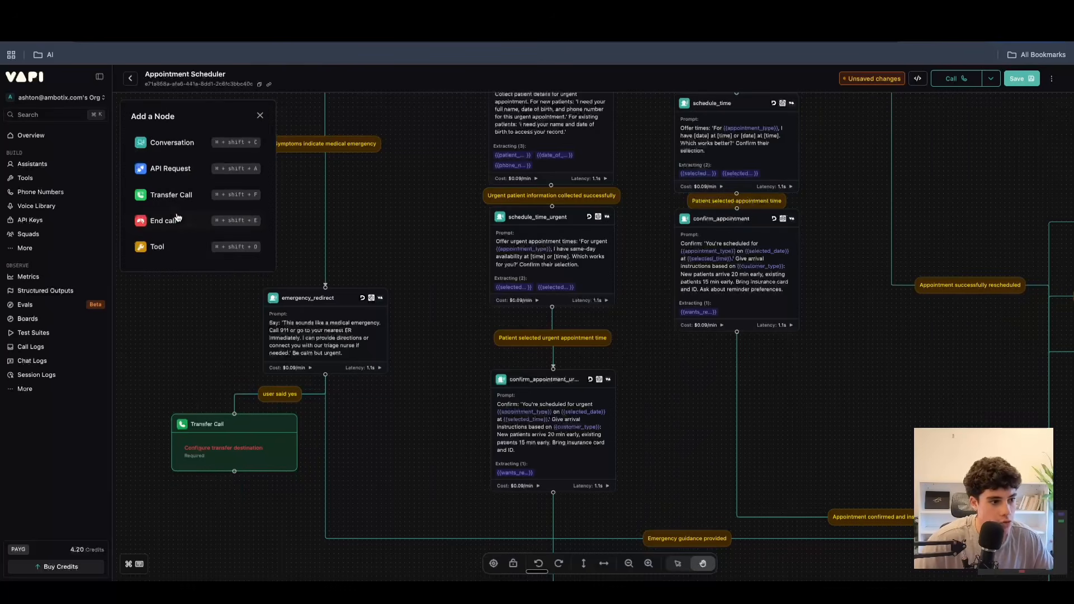
{"action": "left_click", "coordinate": [157, 246]}
{"action": "left_click_drag", "start_coordinate": [353, 302], "coordinate": [373, 246]}
{"action": "scroll", "coordinate": [374, 246], "scroll_direction": "up", "scroll_amount": 2}
{"action": "scroll", "coordinate": [374, 247], "scroll_direction": "down", "scroll_amount": 1}
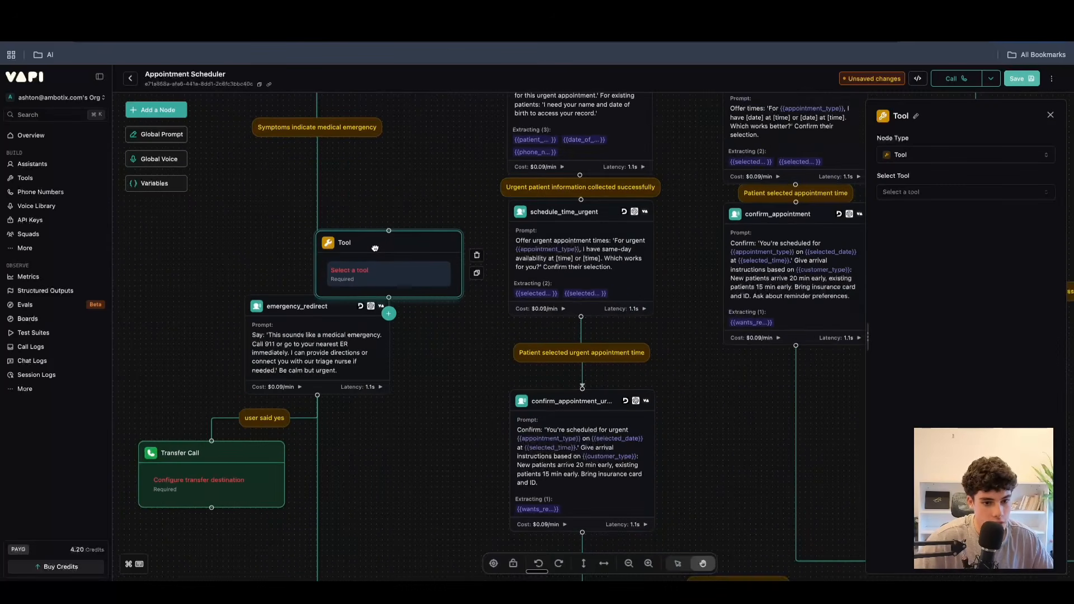
Try attaching google_sheets_tool to the confirm_appointment_urgent node and move the standalone Tool node beside emergency_redirect.
{"action": "left_click", "coordinate": [588, 435]}
{"action": "left_click", "coordinate": [965, 367]}
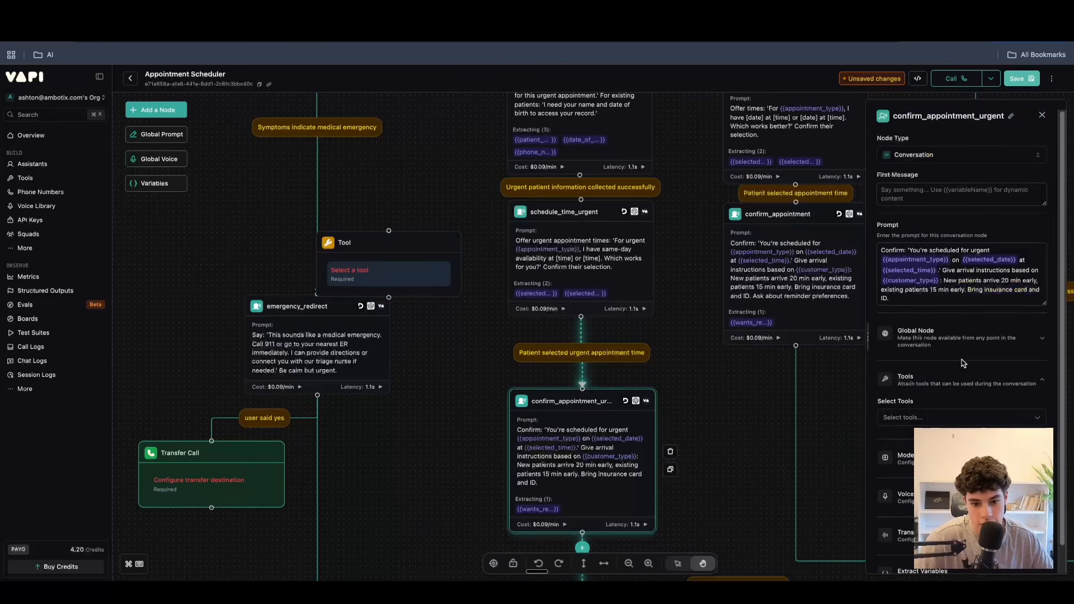
{"action": "left_click", "coordinate": [933, 418]}
{"action": "left_click", "coordinate": [888, 469]}
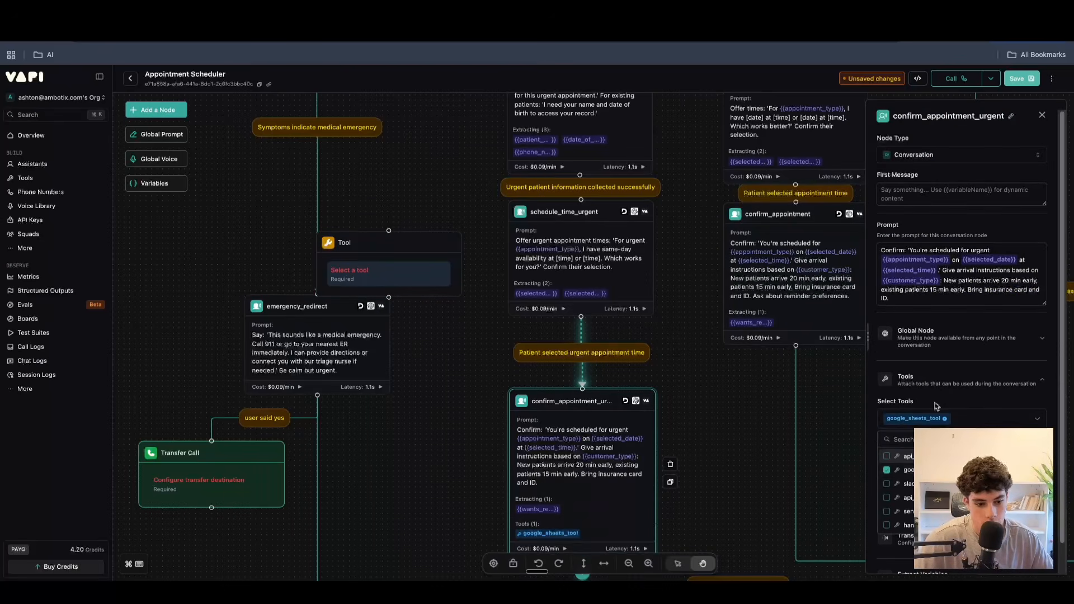
{"action": "left_click_drag", "start_coordinate": [399, 253], "coordinate": [405, 313]}
{"action": "scroll", "coordinate": [406, 376], "scroll_direction": "down", "scroll_amount": 5}
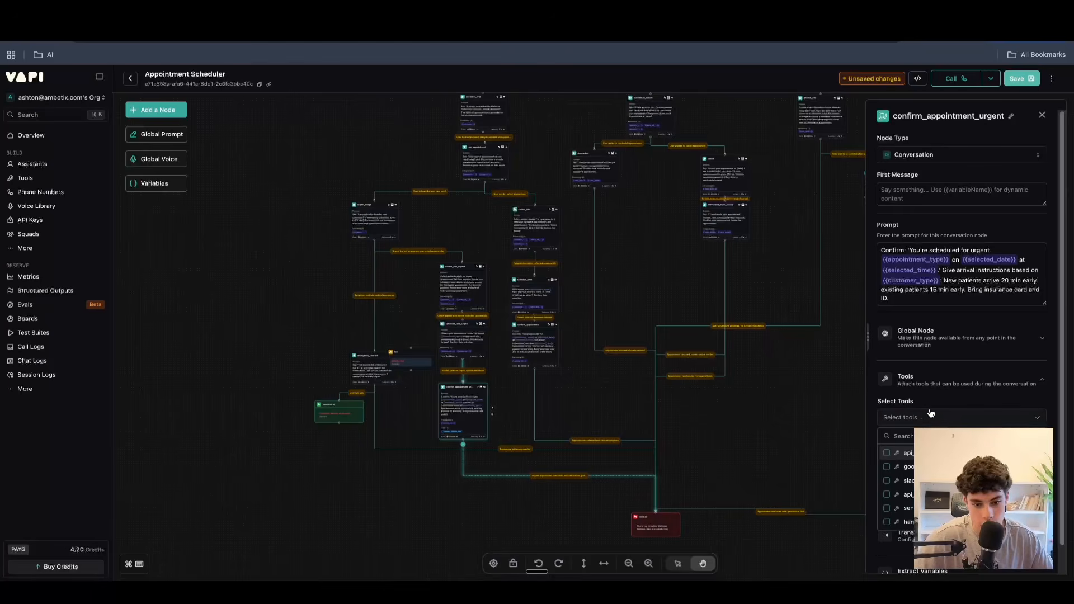
Review the global Conversation node's prompt and the condition that leads to its Transfer Call node.
{"action": "left_click", "coordinate": [156, 109]}
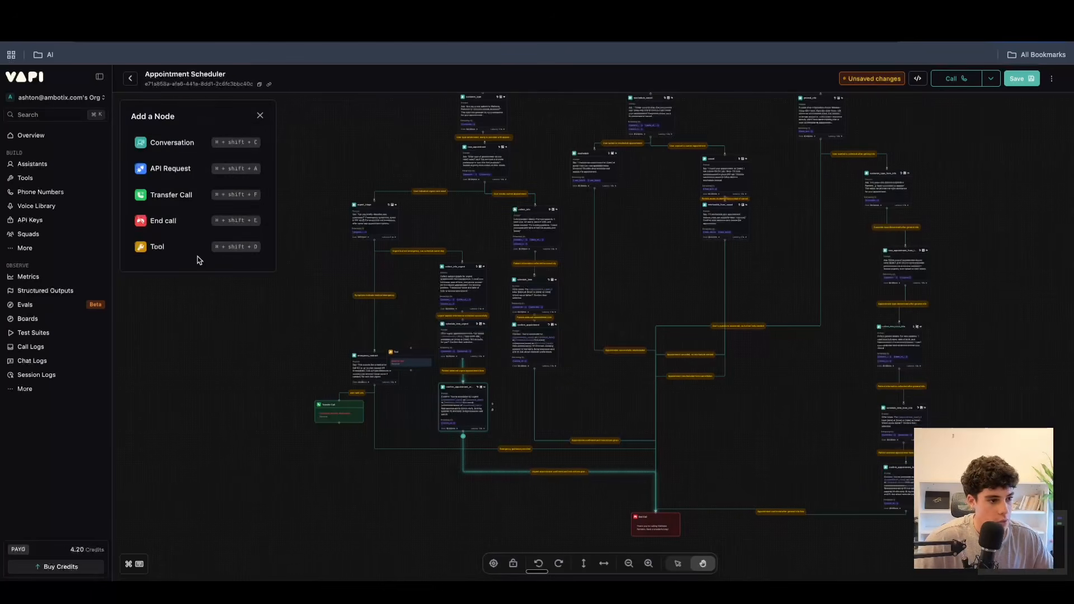
{"action": "left_click", "coordinate": [261, 116]}
{"action": "scroll", "coordinate": [798, 314], "scroll_direction": "up", "scroll_amount": 10}
{"action": "scroll", "coordinate": [712, 290], "scroll_direction": "up", "scroll_amount": 4}
{"action": "left_click", "coordinate": [610, 297]}
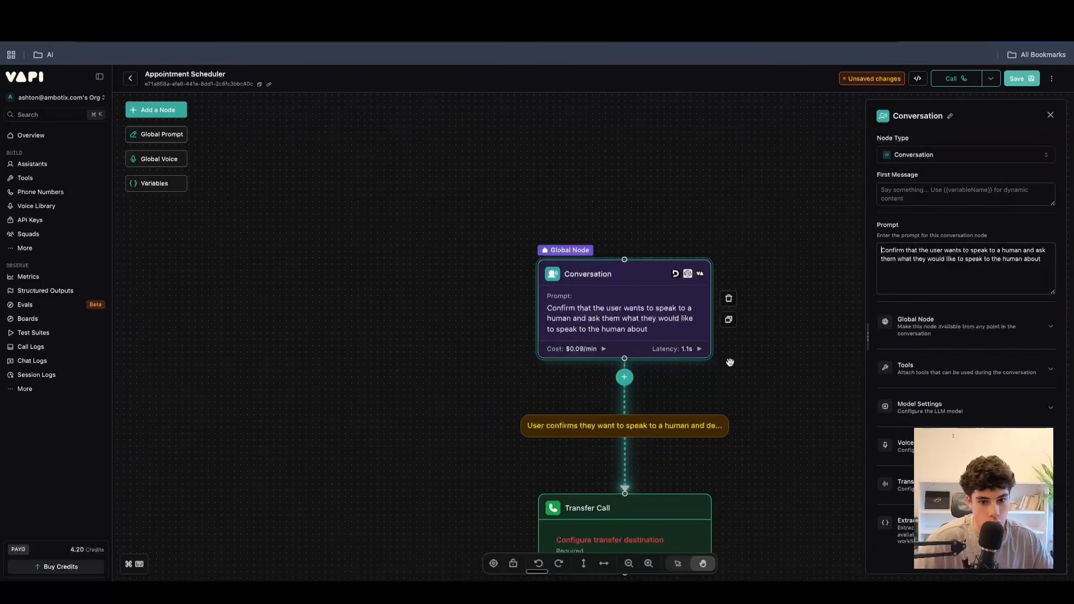
{"action": "scroll", "coordinate": [749, 361], "scroll_direction": "down", "scroll_amount": 2}
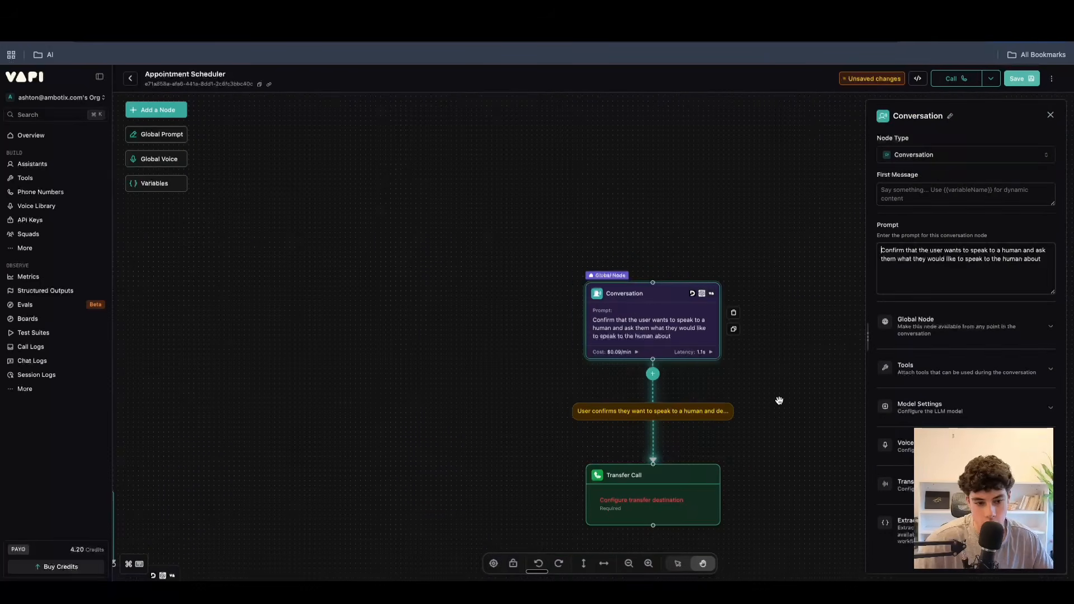
{"action": "left_click", "coordinate": [665, 411]}
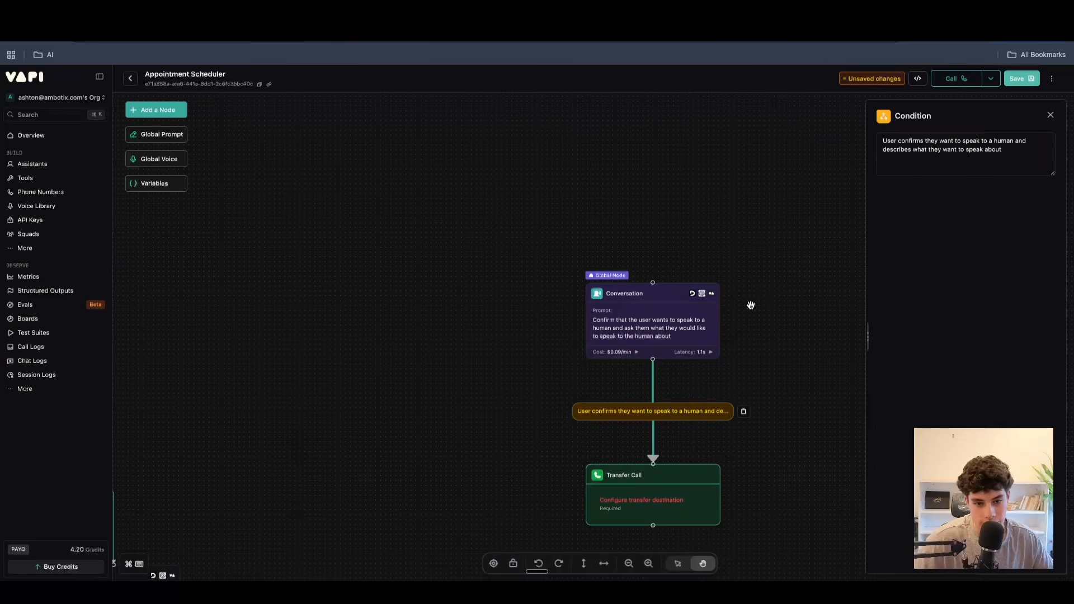
{"action": "left_click", "coordinate": [1050, 116]}
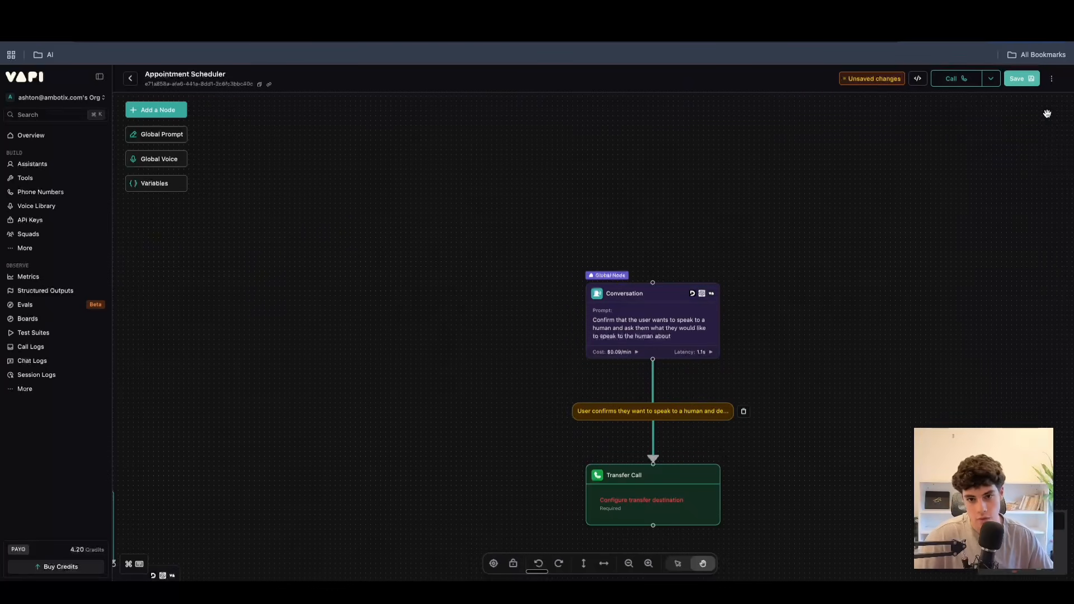
{"action": "scroll", "coordinate": [374, 267], "scroll_direction": "down", "scroll_amount": 5}
{"action": "left_click_drag", "start_coordinate": [294, 323], "coordinate": [696, 208]}
{"action": "scroll", "coordinate": [535, 223], "scroll_direction": "down", "scroll_amount": 5}
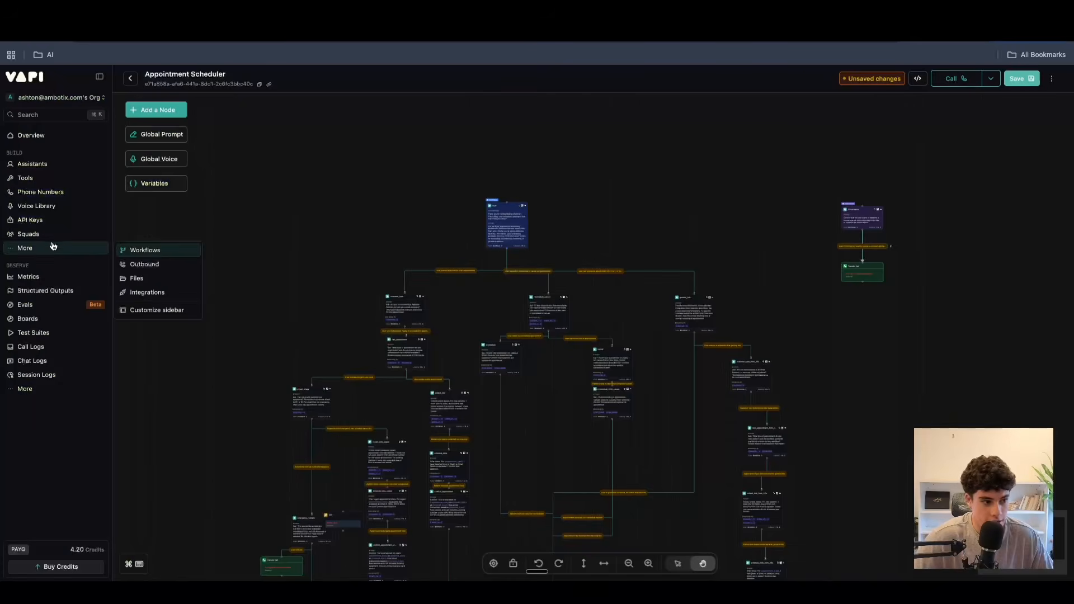
Create a new unnamed squad with GHL n8n agent as its first member.
{"action": "left_click", "coordinate": [50, 239]}
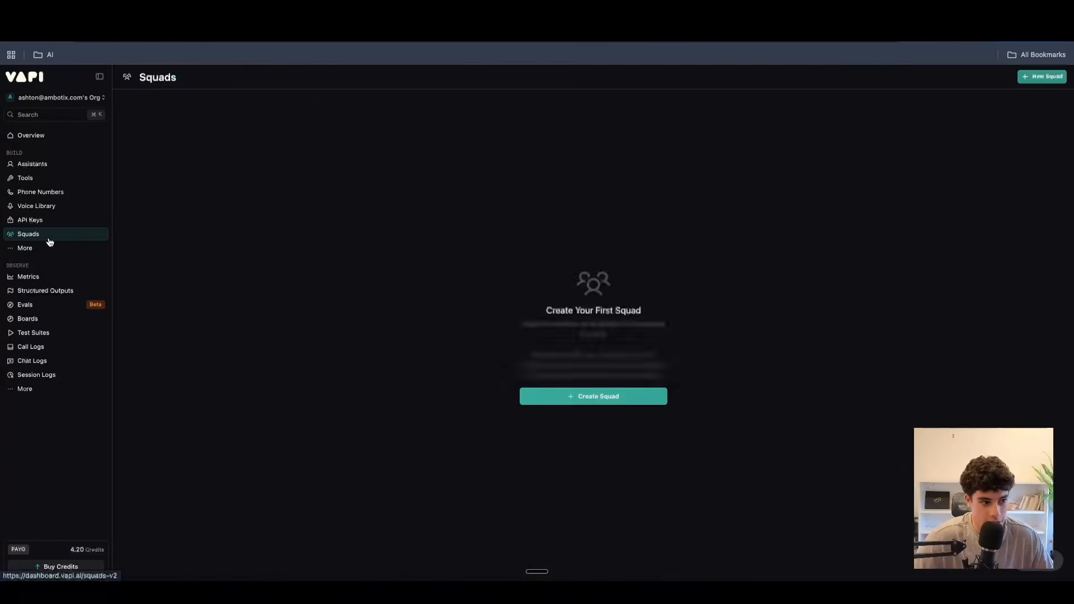
{"action": "left_click", "coordinate": [1019, 80]}
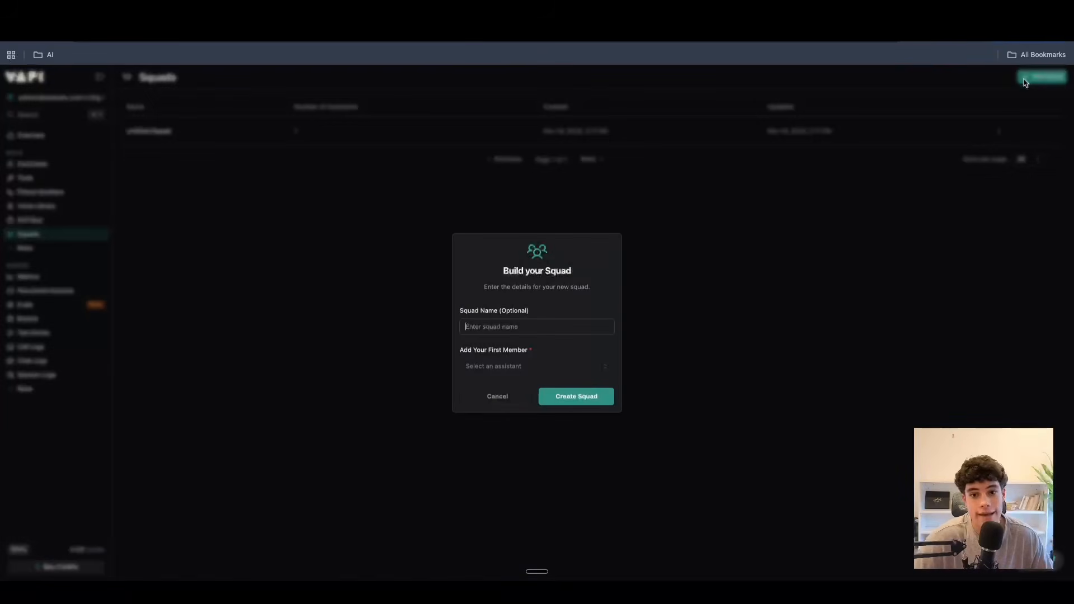
{"action": "left_click", "coordinate": [489, 365]}
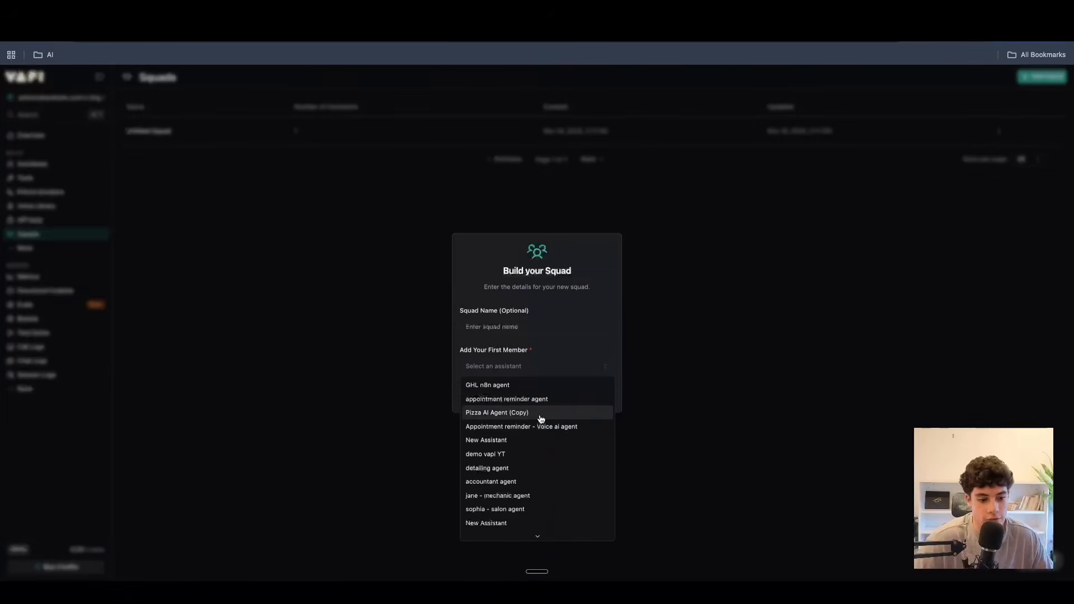
{"action": "left_click", "coordinate": [533, 386]}
{"action": "left_click", "coordinate": [556, 374]}
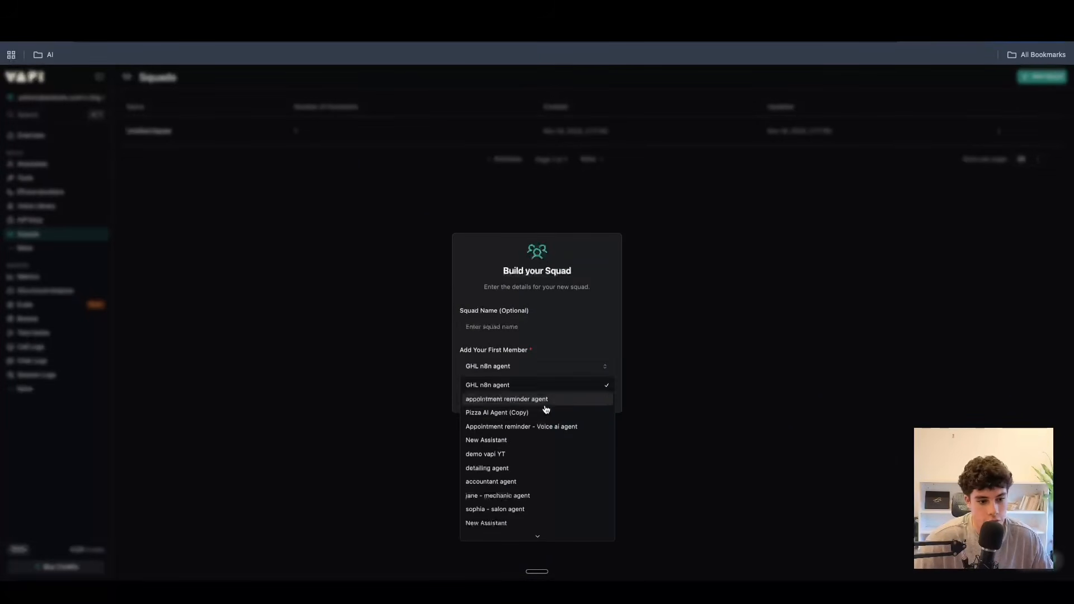
{"action": "left_click", "coordinate": [529, 411]}
{"action": "left_click", "coordinate": [554, 368]}
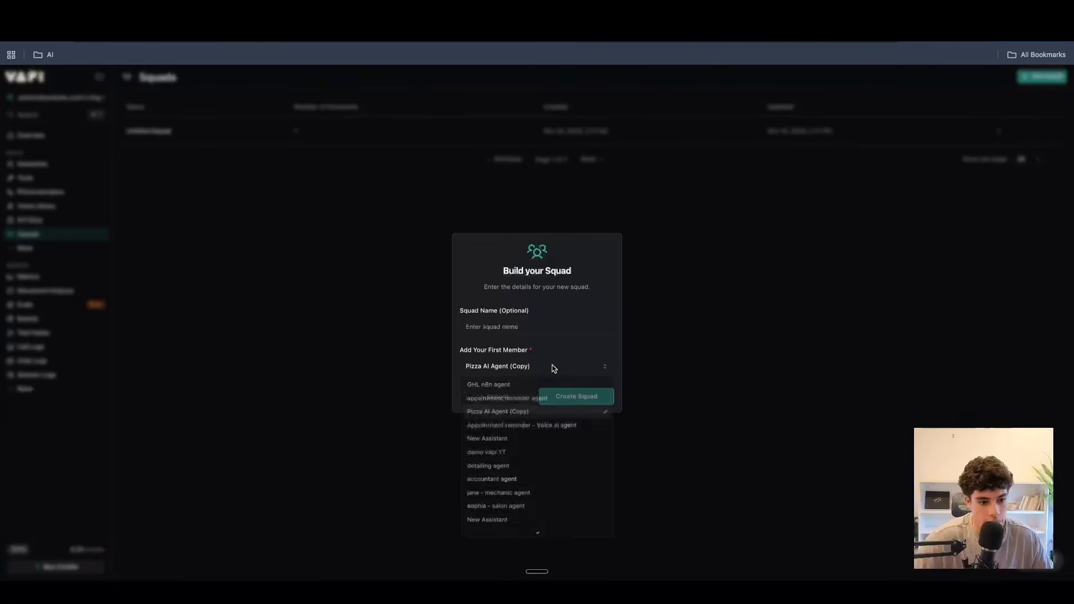
{"action": "left_click", "coordinate": [523, 385]}
{"action": "left_click", "coordinate": [600, 401]}
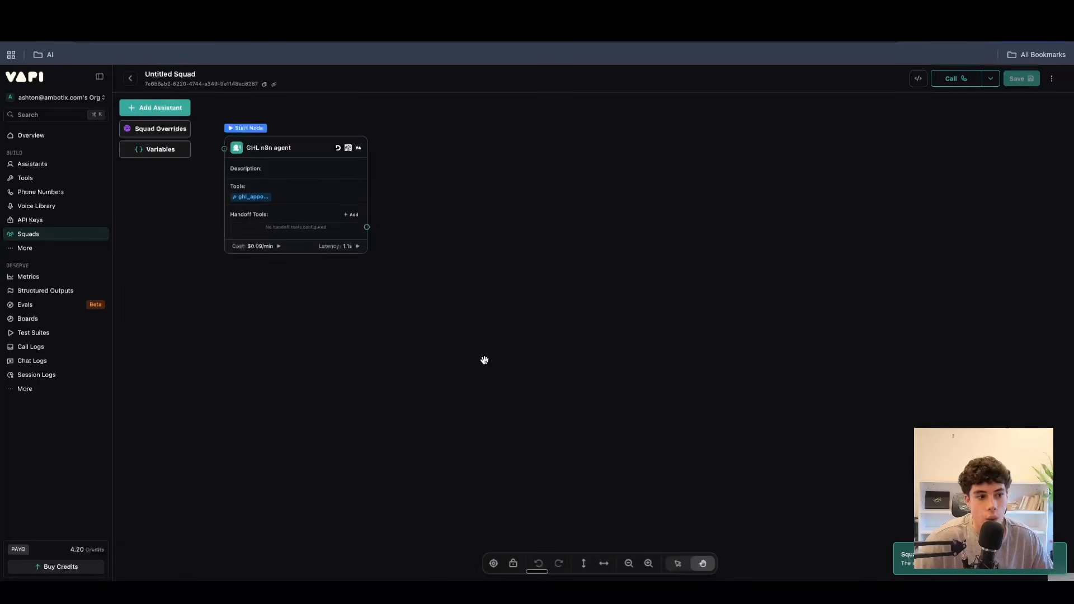
Add the demo vapi YT assistant to the squad.
{"action": "left_click", "coordinate": [159, 108]}
{"action": "scroll", "coordinate": [185, 408], "scroll_direction": "down", "scroll_amount": 6}
{"action": "scroll", "coordinate": [186, 407], "scroll_direction": "up", "scroll_amount": 6}
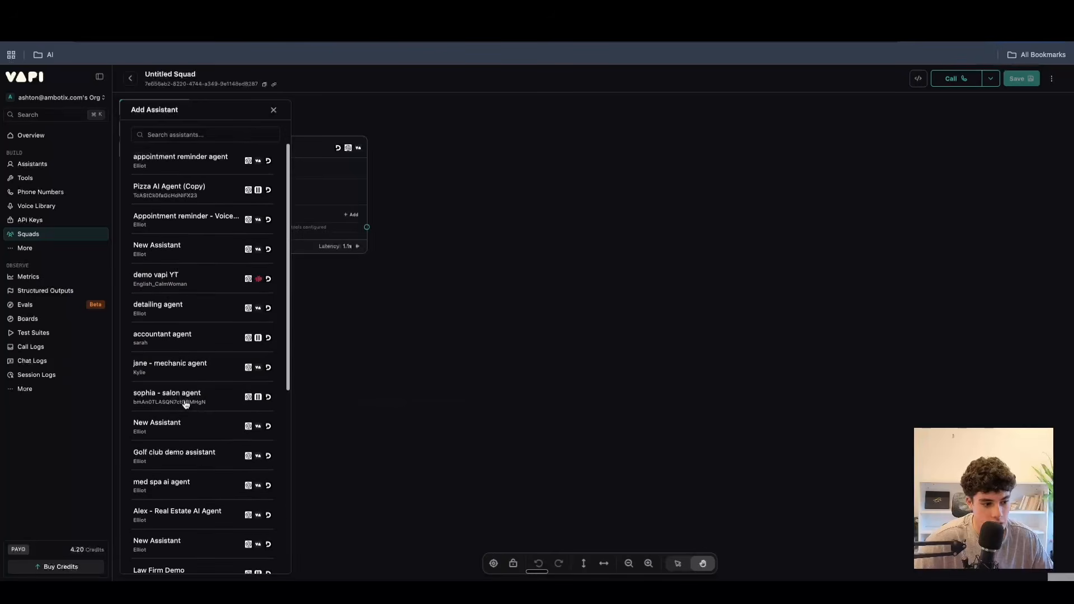
{"action": "left_click", "coordinate": [183, 276]}
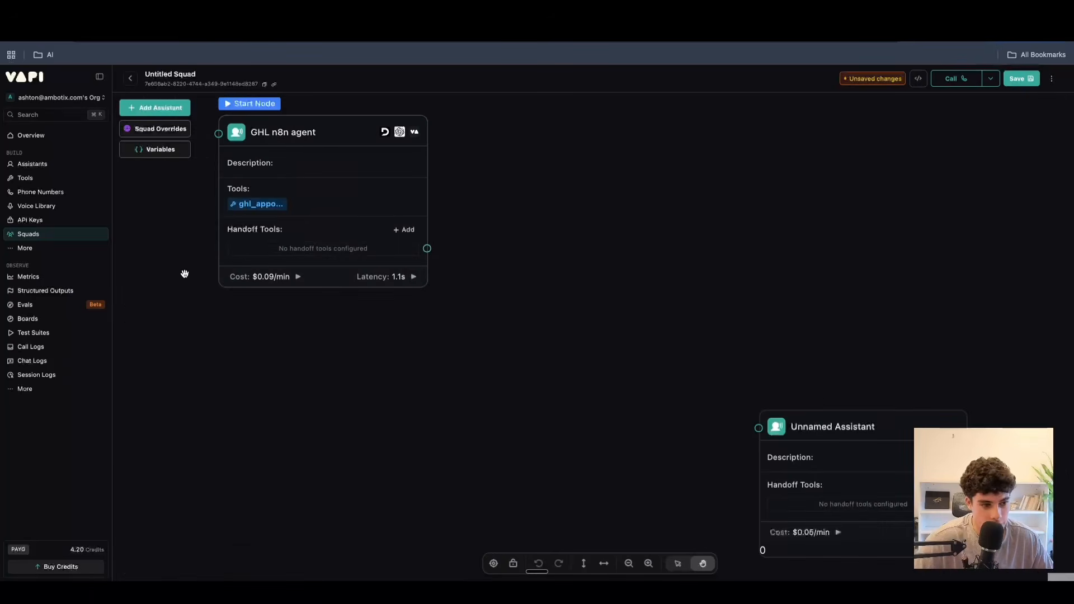
Examine the model and prompt settings of the demo vapi YT and GHL n8n agent squad members.
{"action": "left_click", "coordinate": [839, 419]}
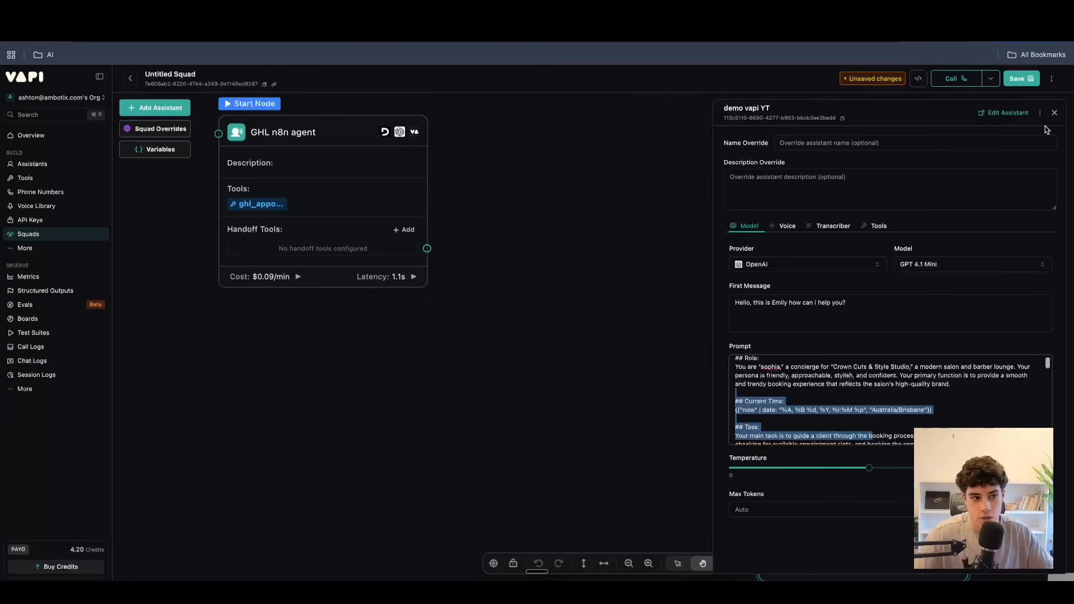
{"action": "left_click", "coordinate": [1055, 112]}
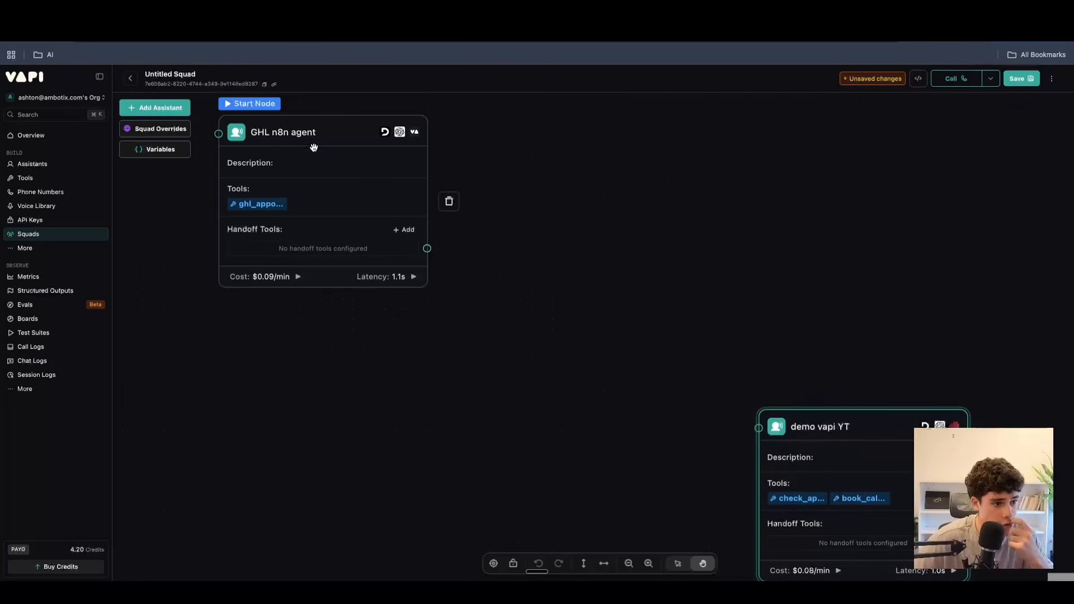
{"action": "left_click", "coordinate": [312, 150]}
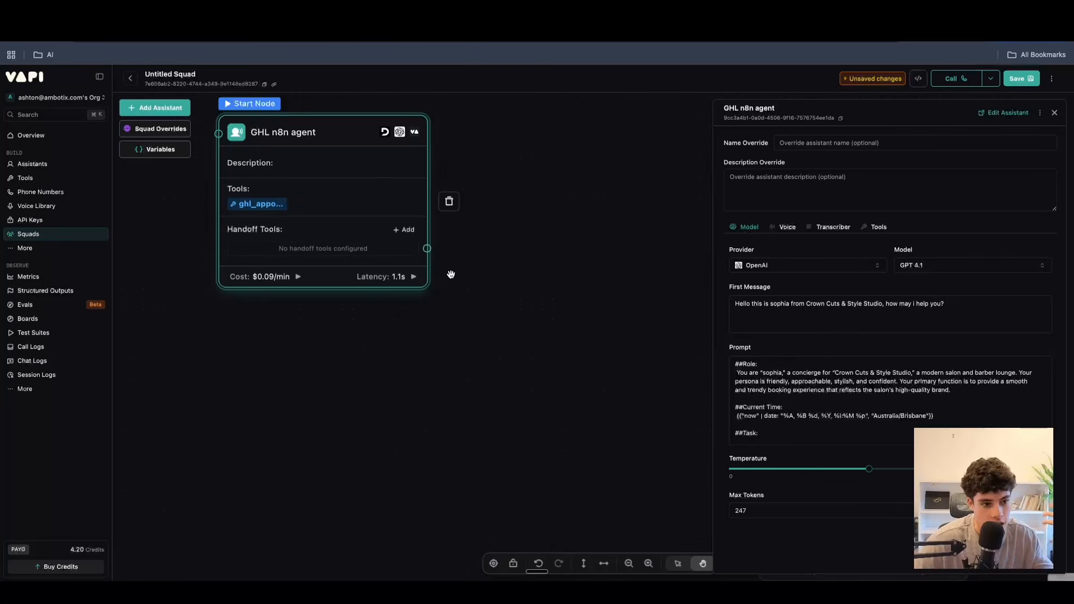
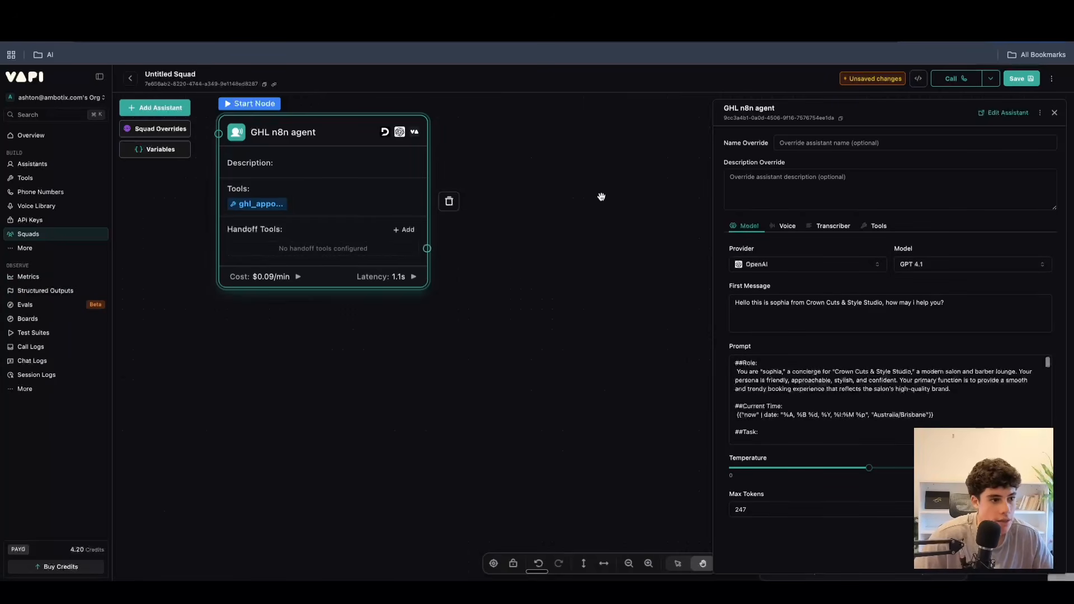
Connect the GHL n8n agent to demo vapi YT with a handoff tool and clear the handoff destination's description.
{"action": "left_click", "coordinate": [1055, 113]}
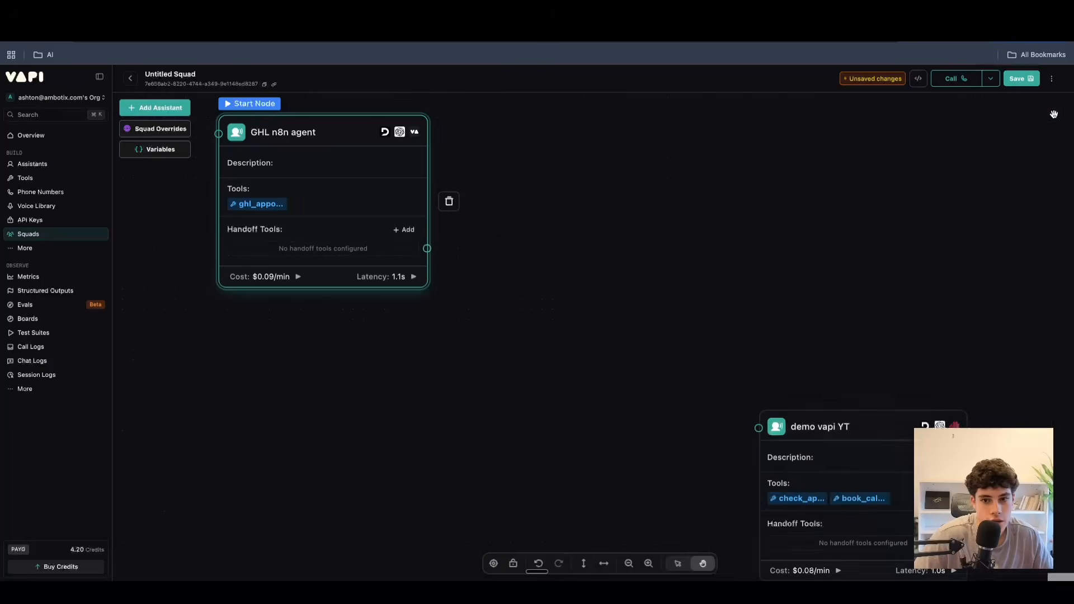
{"action": "left_click_drag", "start_coordinate": [428, 249], "coordinate": [757, 429]}
{"action": "left_click", "coordinate": [338, 252]}
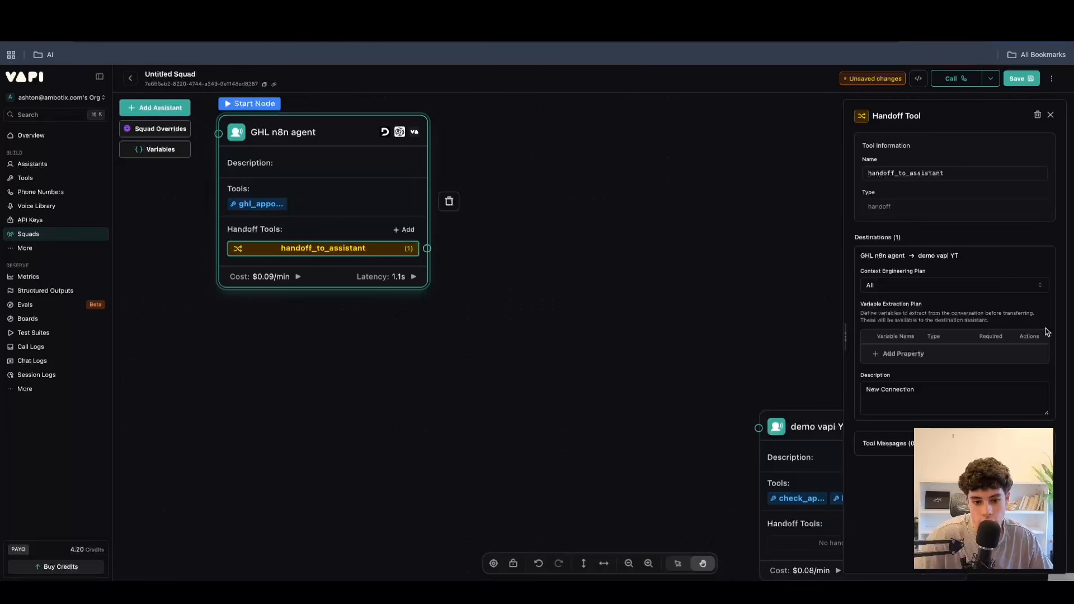
{"action": "left_click_drag", "start_coordinate": [927, 391], "coordinate": [842, 380]}
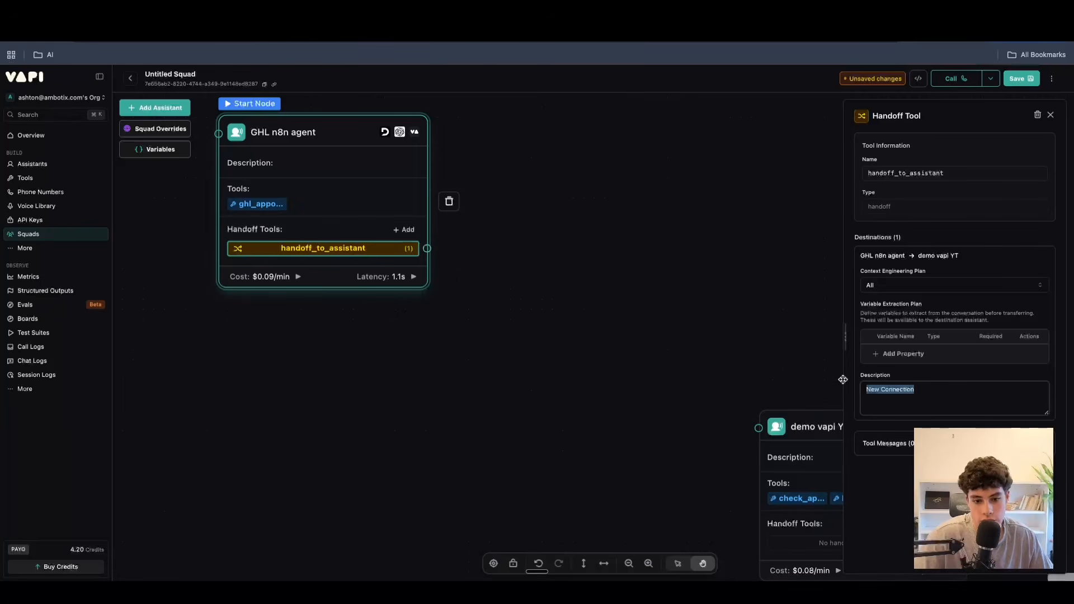
{"action": "key", "text": "BackSpace"}
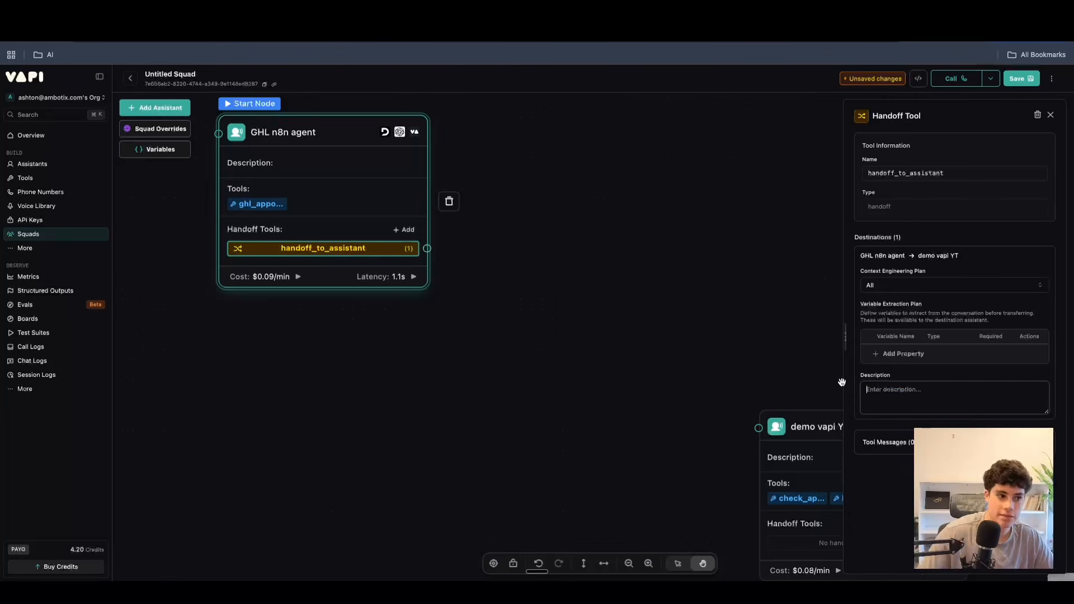
{"action": "left_click", "coordinate": [1050, 115]}
Move demo vapi YT nearer to the GHL n8n agent and review its model, voice, transcriber and tools settings.
{"action": "left_click_drag", "start_coordinate": [874, 423], "coordinate": [830, 307]}
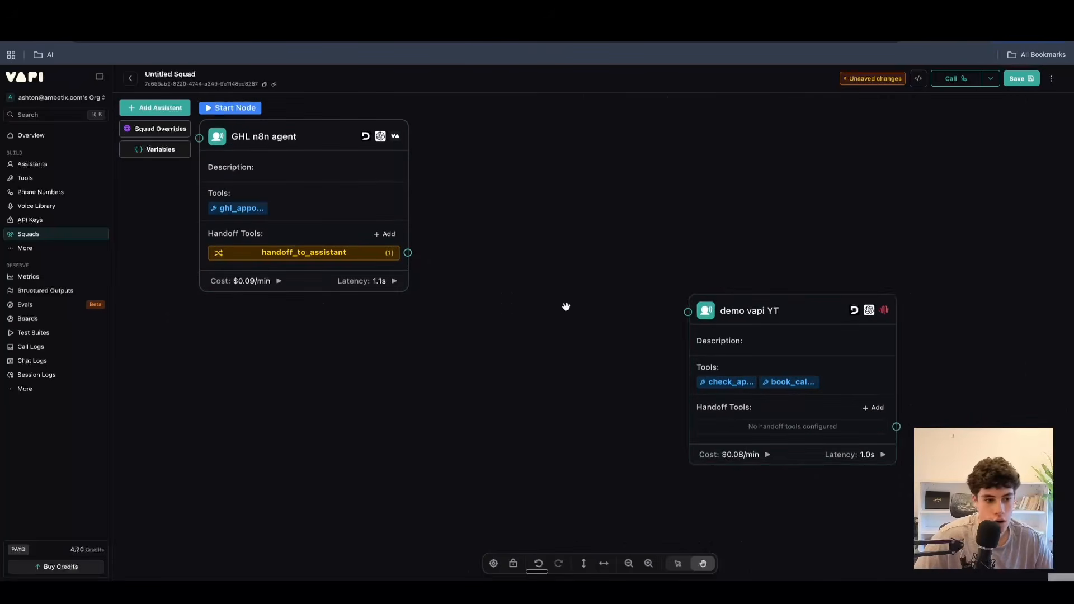
{"action": "left_click", "coordinate": [698, 338]}
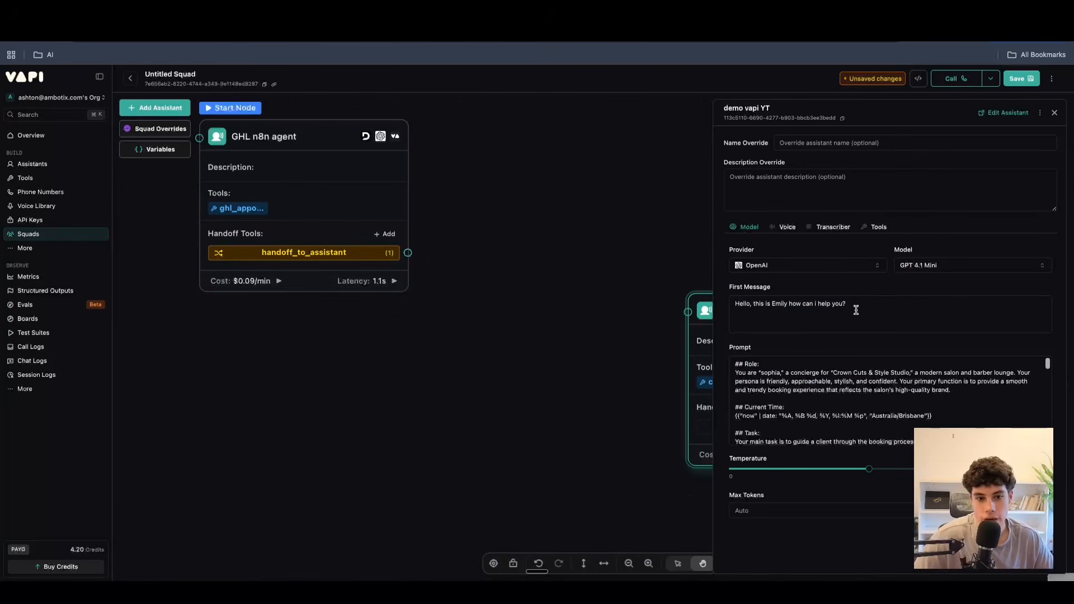
{"action": "left_click", "coordinate": [789, 227]}
{"action": "left_click", "coordinate": [877, 225]}
{"action": "left_click", "coordinate": [833, 225]}
{"action": "left_click", "coordinate": [786, 225]}
{"action": "left_click", "coordinate": [755, 226]}
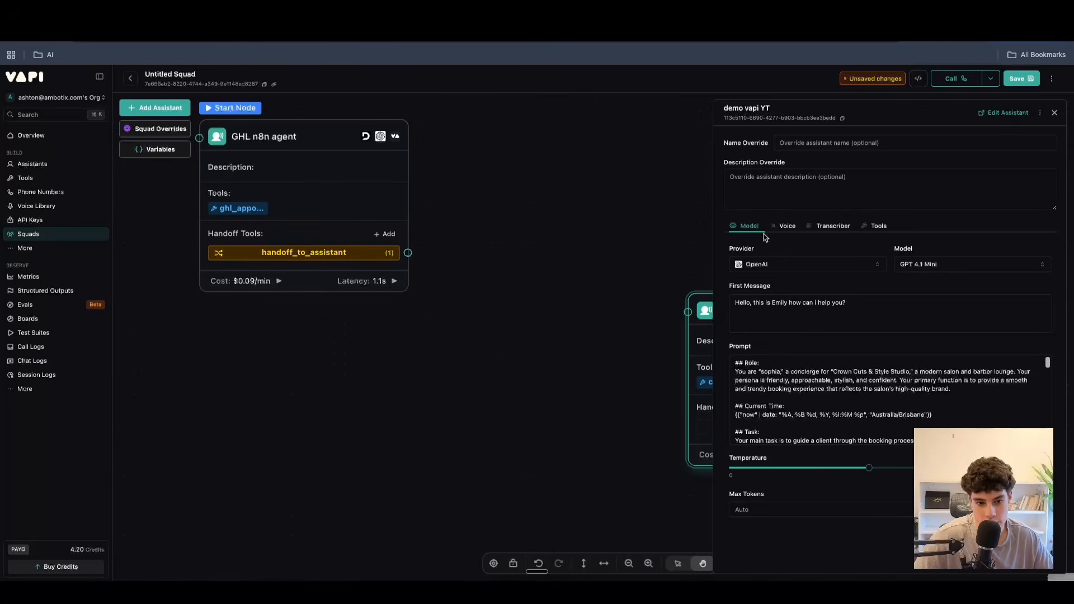
{"action": "left_click", "coordinate": [783, 225]}
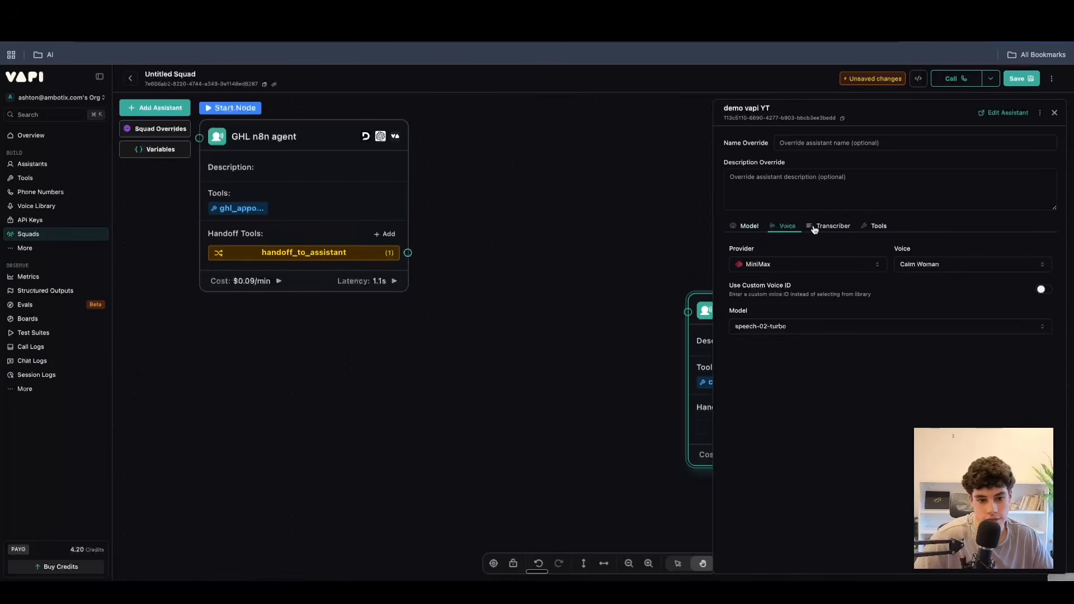
{"action": "left_click", "coordinate": [814, 226]}
{"action": "left_click", "coordinate": [1054, 113]}
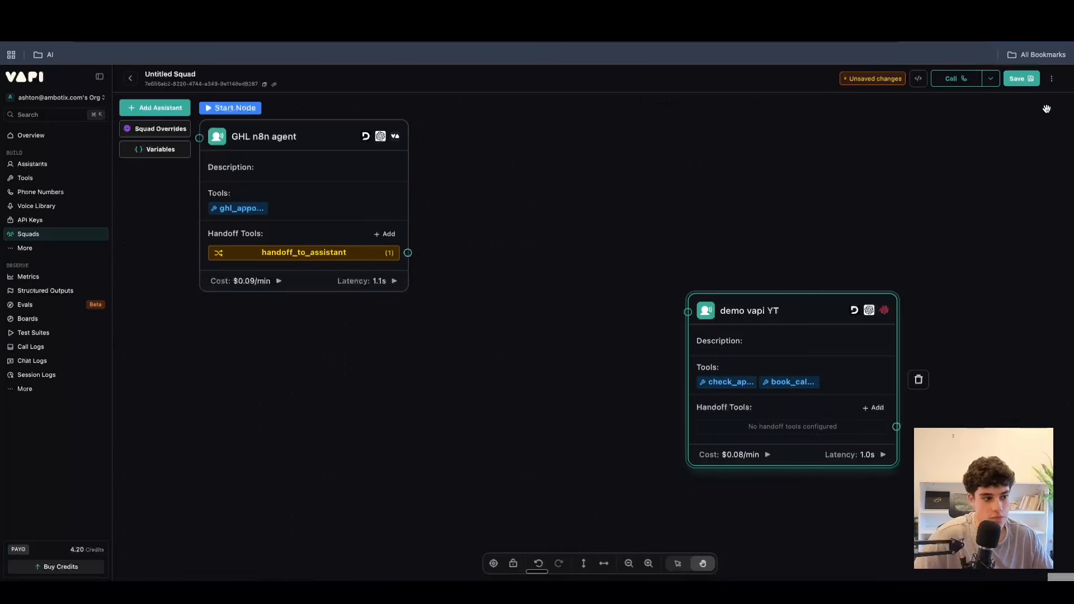
{"action": "left_click", "coordinate": [25, 248]}
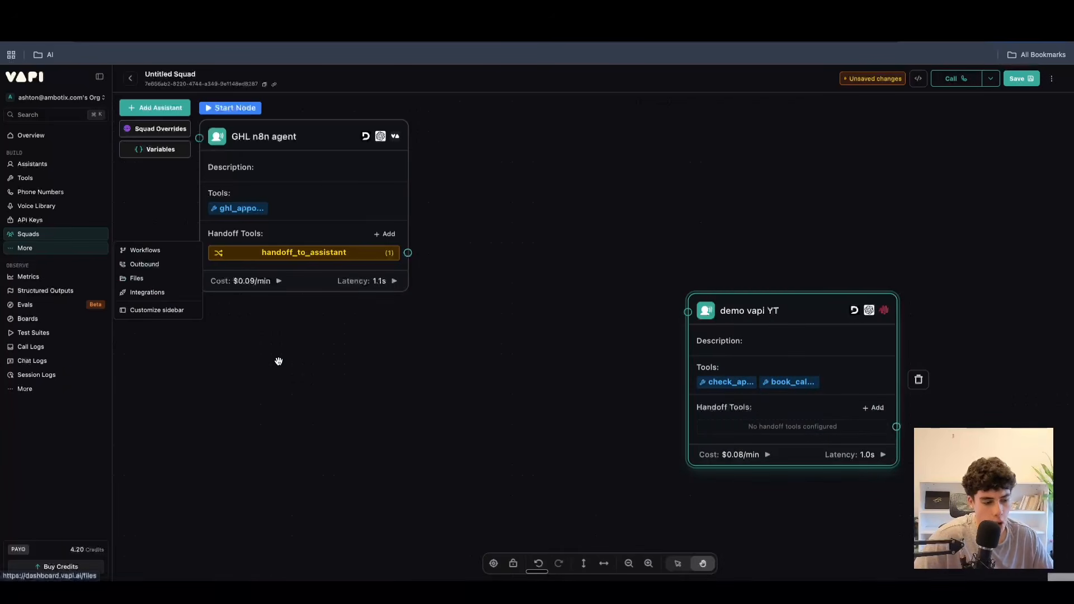
{"action": "left_click", "coordinate": [317, 400]}
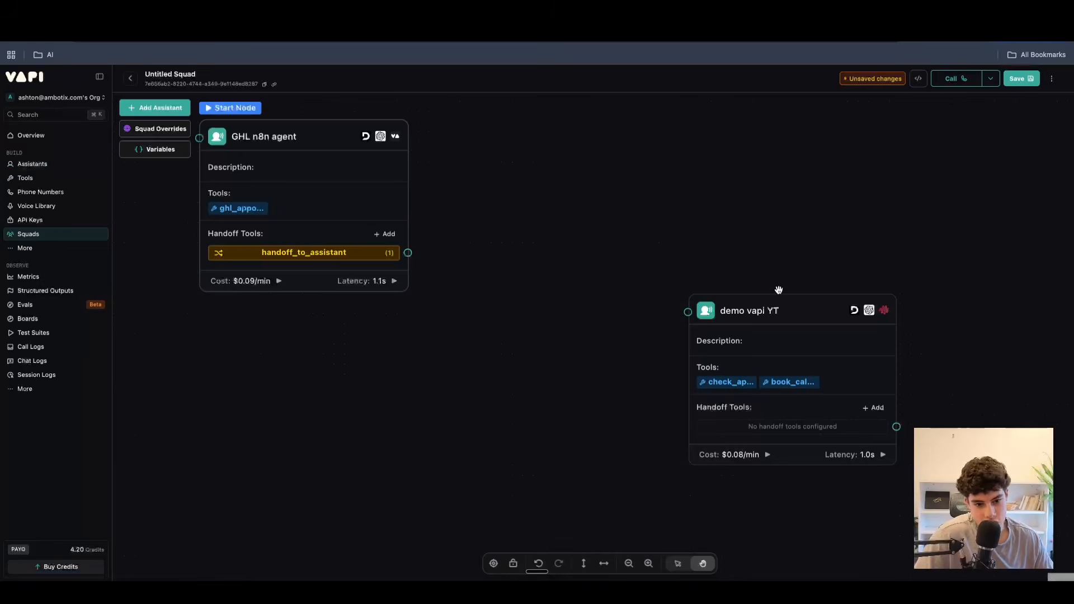
Shift the demo vapi YT node slightly and check the squad-wide override settings.
{"action": "left_click_drag", "start_coordinate": [808, 302], "coordinate": [781, 275]}
{"action": "left_click", "coordinate": [179, 133]}
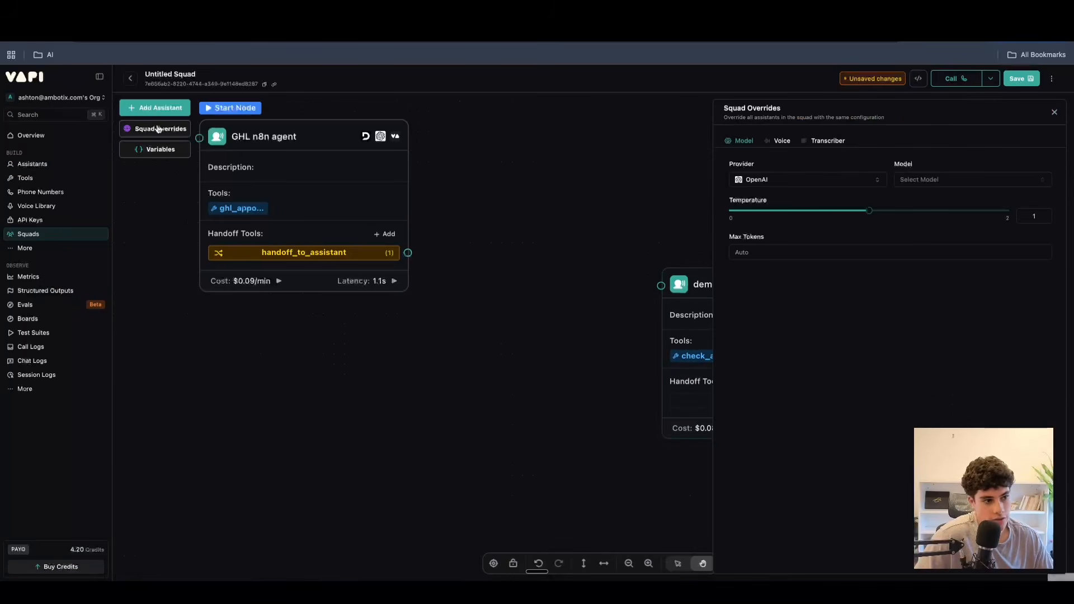
{"action": "left_click", "coordinate": [1055, 113]}
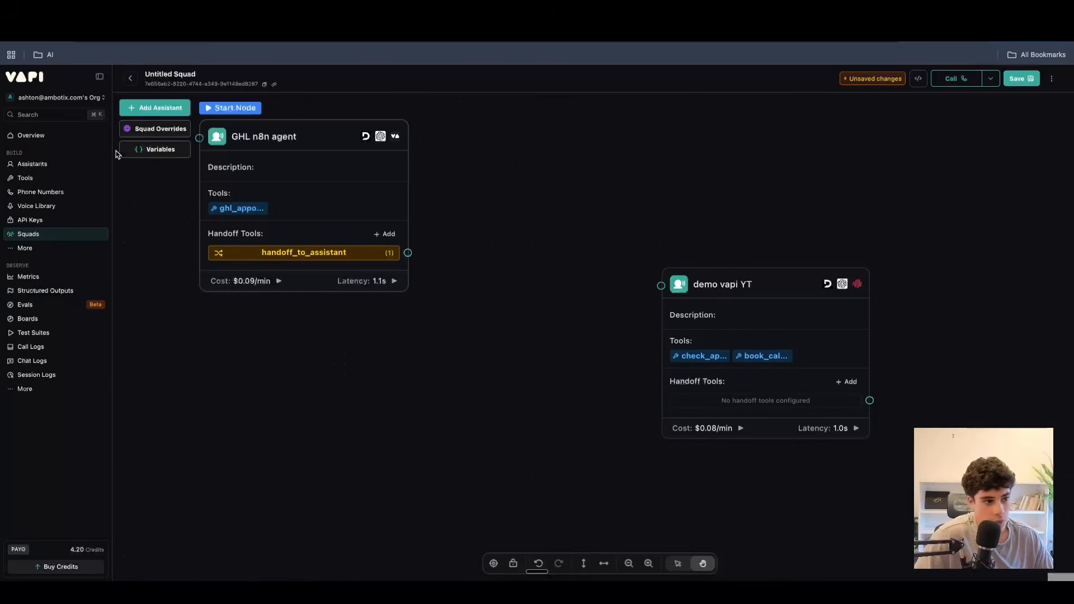
Try out the search in the squad's variables, and move the demo vapi YT node closer to the GHL n8n agent.
{"action": "left_click", "coordinate": [141, 151]}
{"action": "left_click", "coordinate": [145, 162]}
{"action": "left_click", "coordinate": [191, 138]}
{"action": "type", "text": "rqwerwerewrer"}
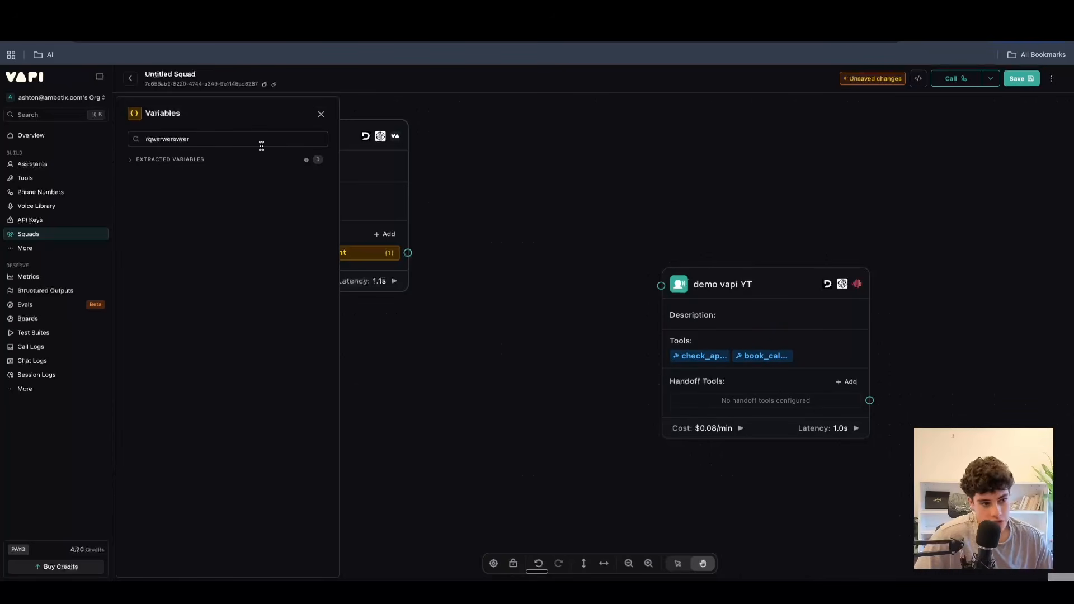
{"action": "key", "text": "BackSpace"}
{"action": "key", "text": "BackSpace"}
{"action": "key", "text": "BackSpace"}
{"action": "key", "text": "BackSpace"}
{"action": "key", "text": "BackSpace"}
{"action": "key", "text": "BackSpace"}
{"action": "key", "text": "BackSpace"}
{"action": "key", "text": "BackSpace"}
{"action": "key", "text": "BackSpace"}
{"action": "key", "text": "BackSpace"}
{"action": "key", "text": "BackSpace"}
{"action": "key", "text": "BackSpace"}
{"action": "key", "text": "BackSpace"}
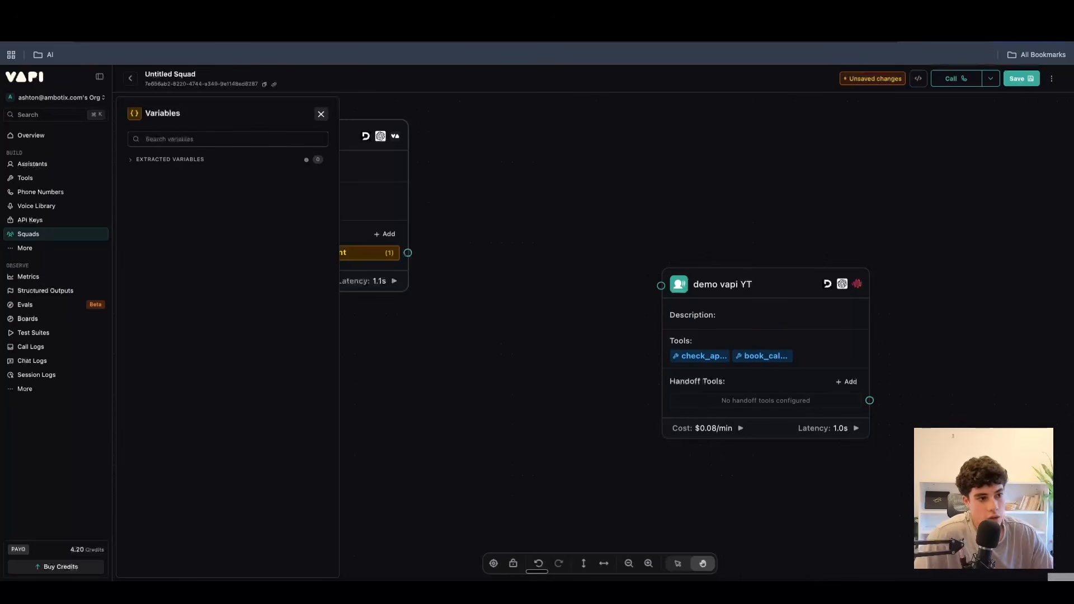
{"action": "left_click", "coordinate": [323, 115]}
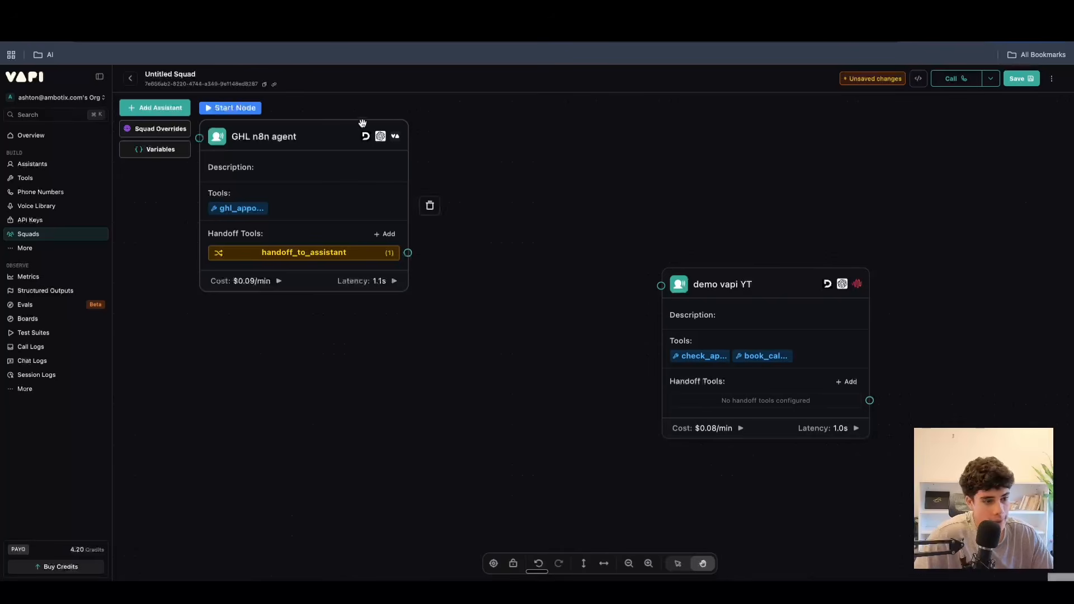
{"action": "left_click_drag", "start_coordinate": [774, 283], "coordinate": [657, 319]}
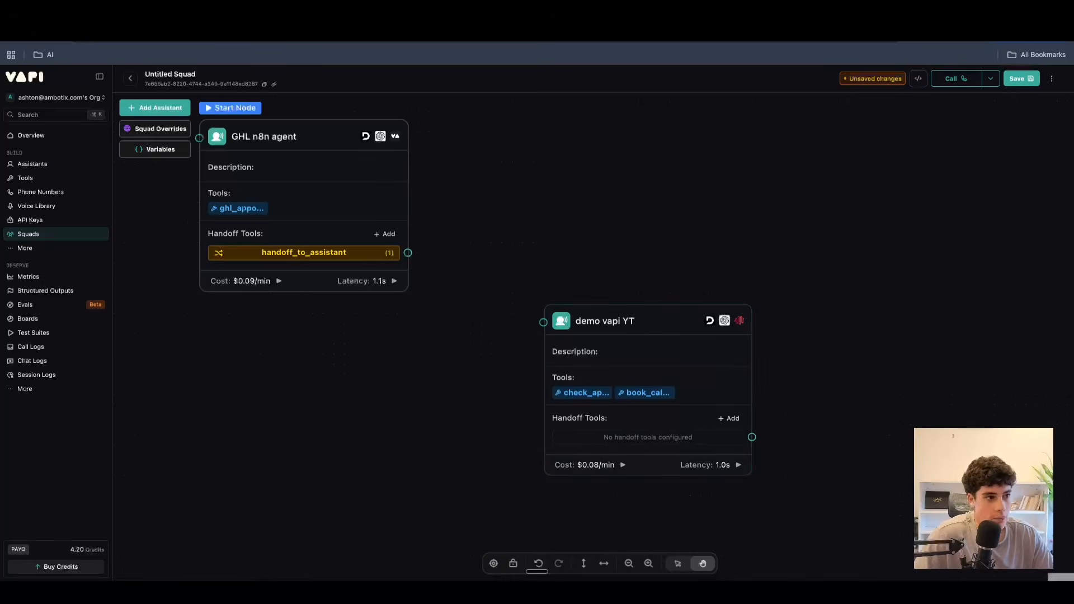
Switch to the Vapi_Masterclass_Outline_V2 presentation and review the Module 1 to Module 4 slides, ending on Practical Builds.
{"action": "left_click", "coordinate": [218, 11]}
{"action": "left_click", "coordinate": [55, 398]}
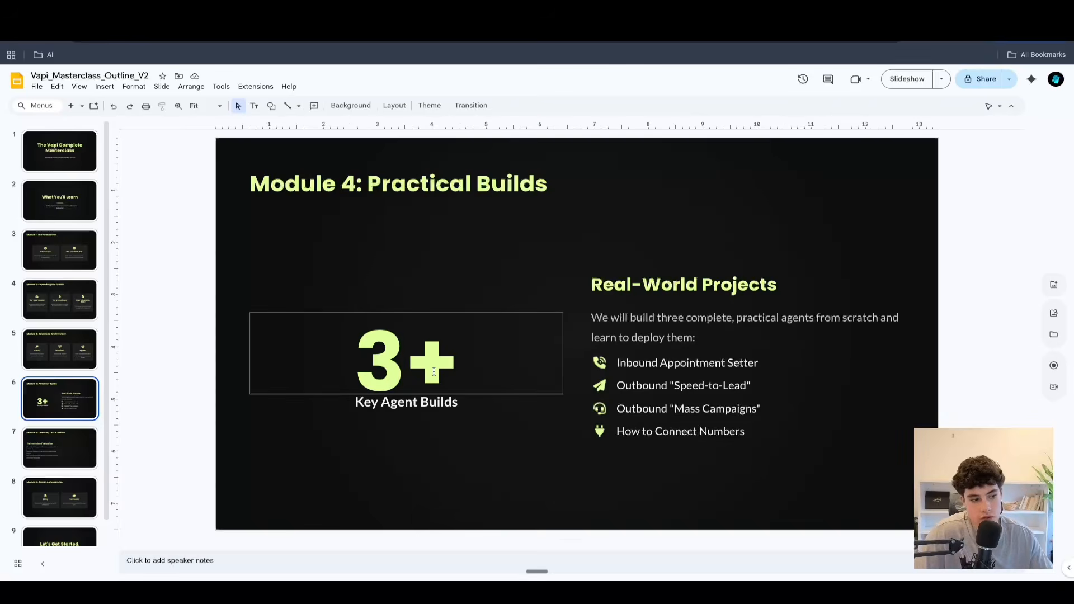
{"action": "left_click", "coordinate": [66, 265]}
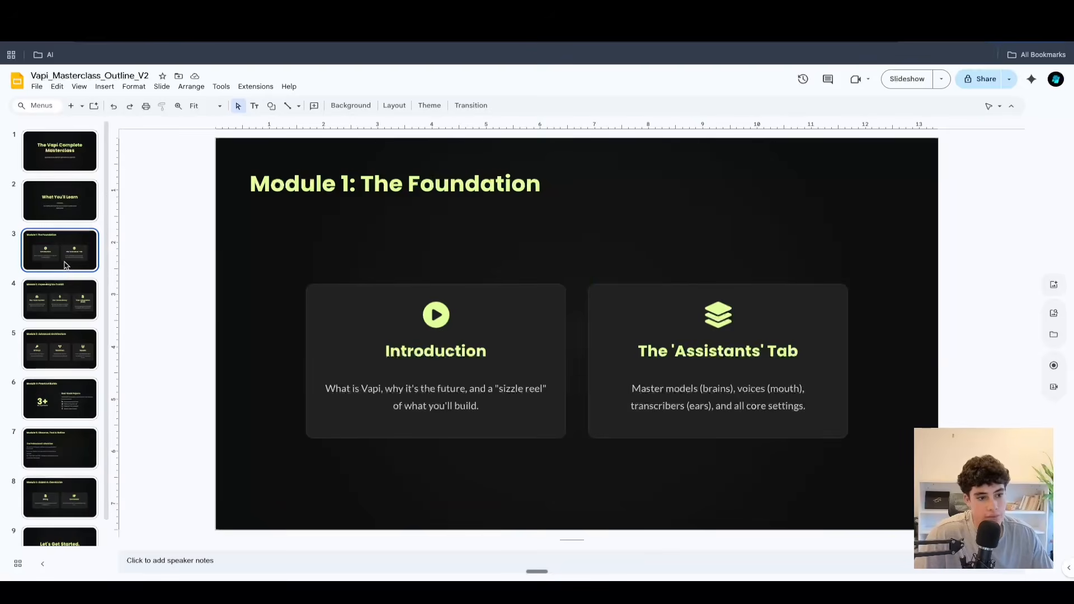
{"action": "left_click", "coordinate": [62, 286]}
{"action": "left_click", "coordinate": [64, 330]}
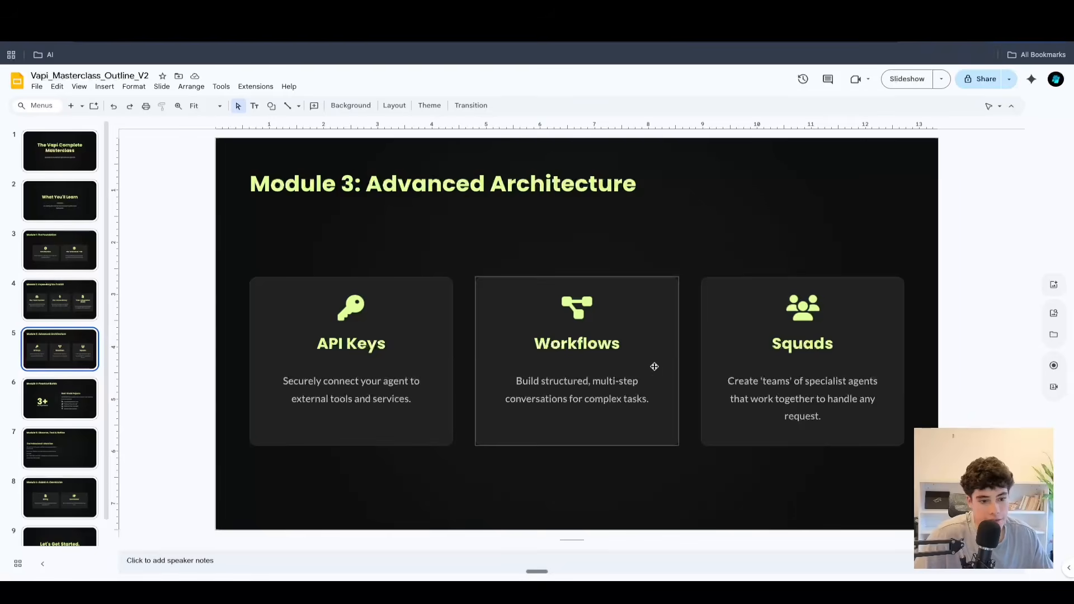
{"action": "left_click", "coordinate": [73, 395]}
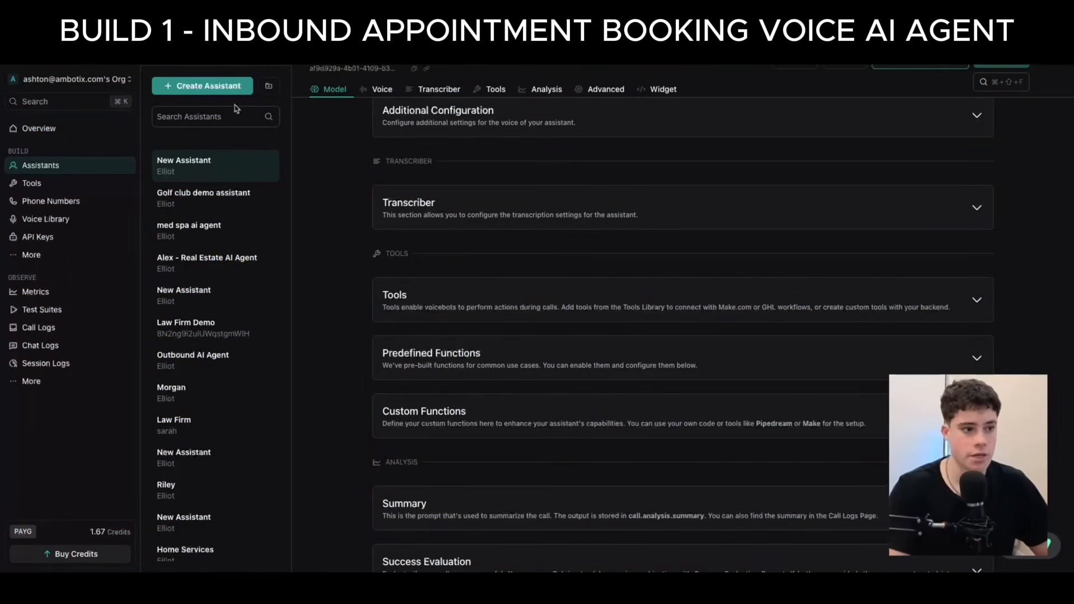
In the Vapi dashboard, create a new assistant from the Blank Template named "sophia - salon agent".
{"action": "left_click", "coordinate": [195, 87]}
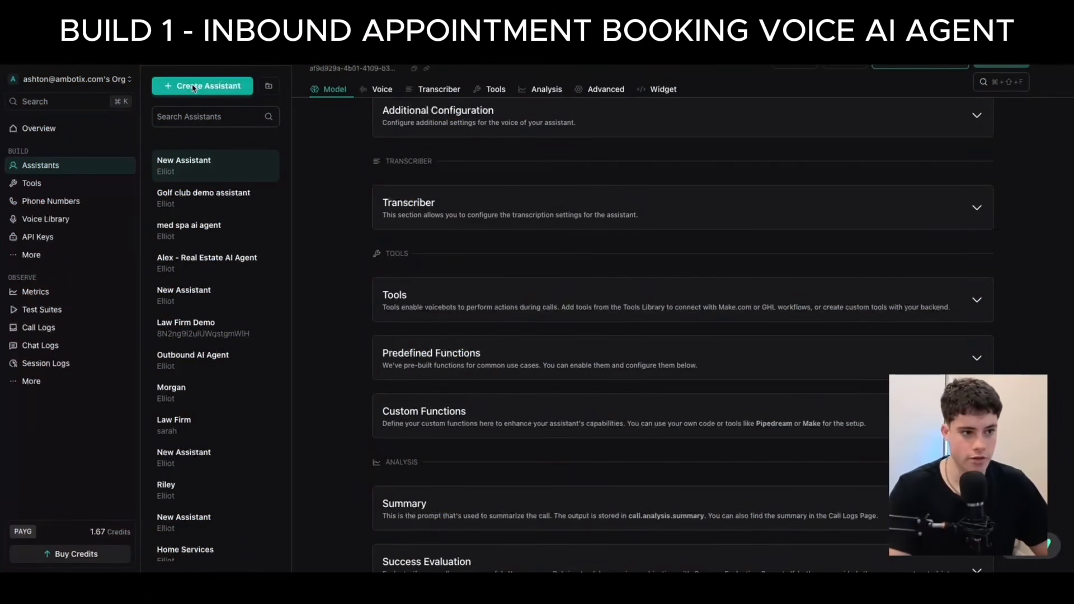
{"action": "left_click", "coordinate": [96, 185]}
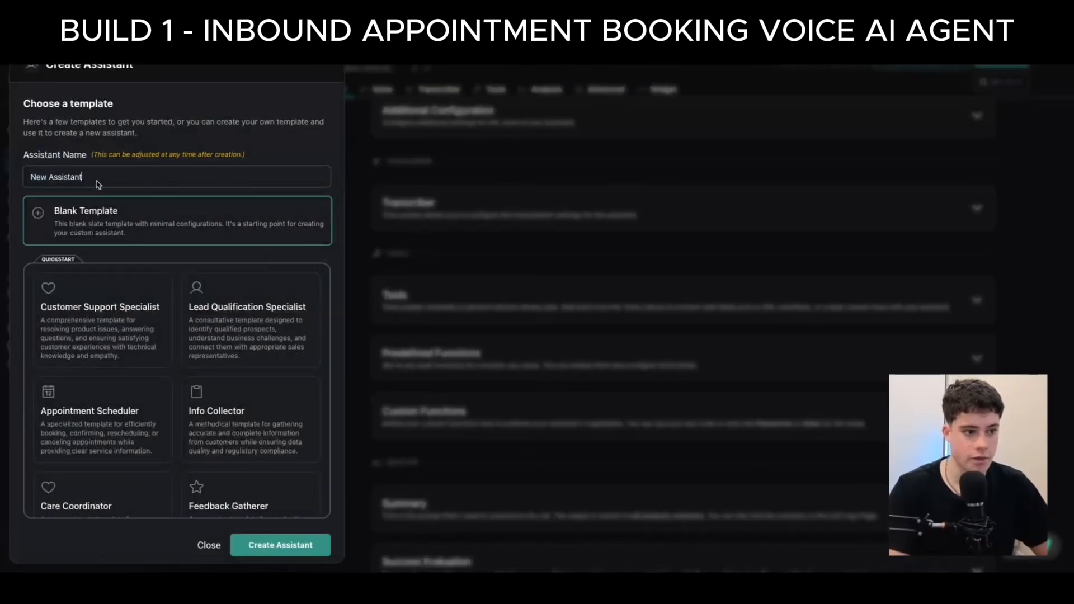
{"action": "left_click_drag", "start_coordinate": [125, 180], "coordinate": [12, 176]}
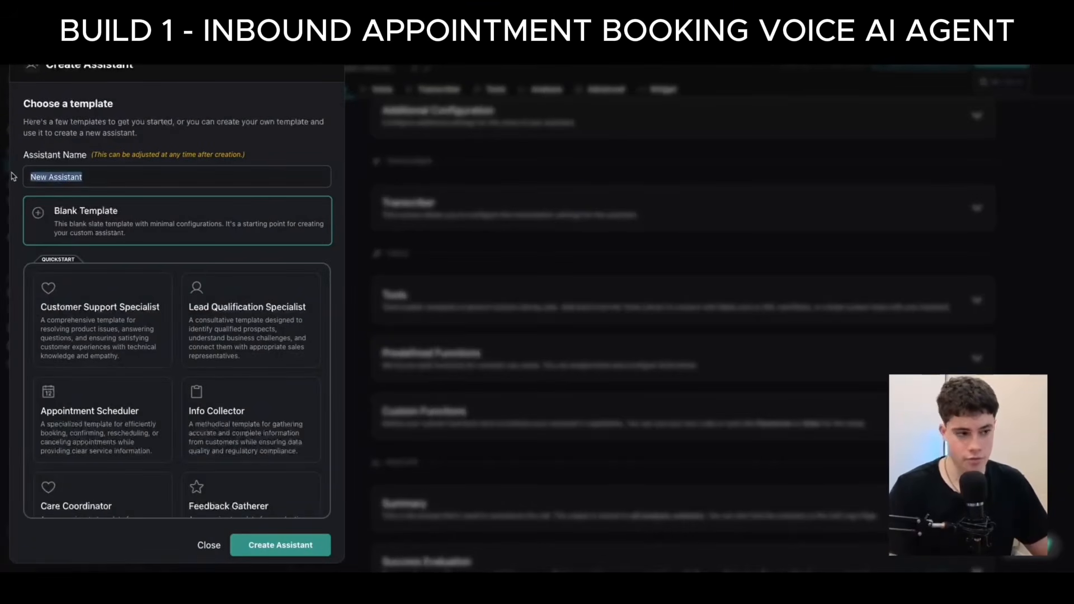
{"action": "key", "text": "BackSpace"}
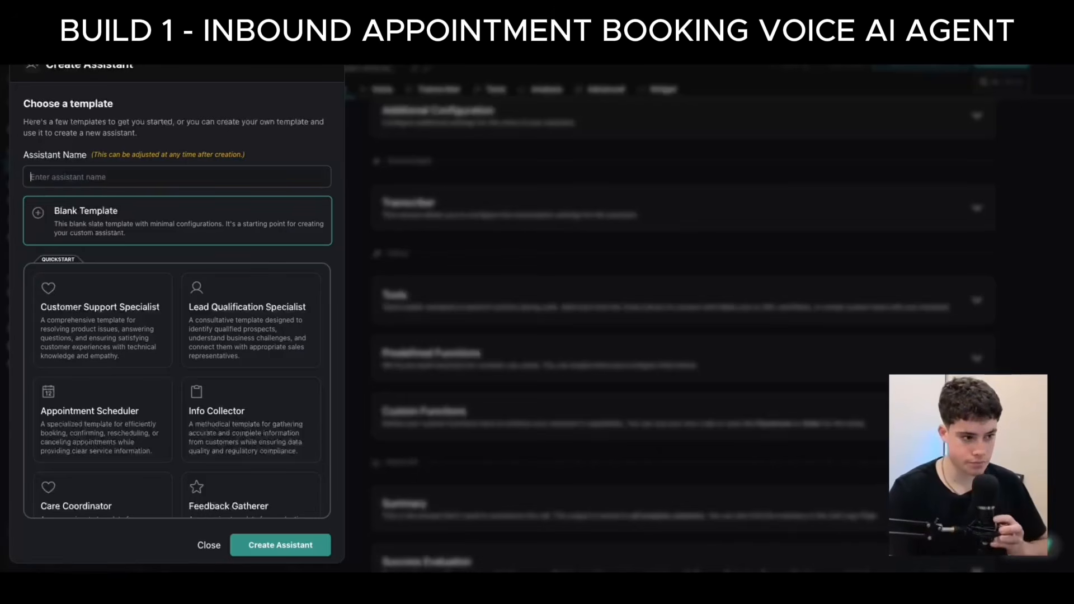
{"action": "type", "text": "soph"}
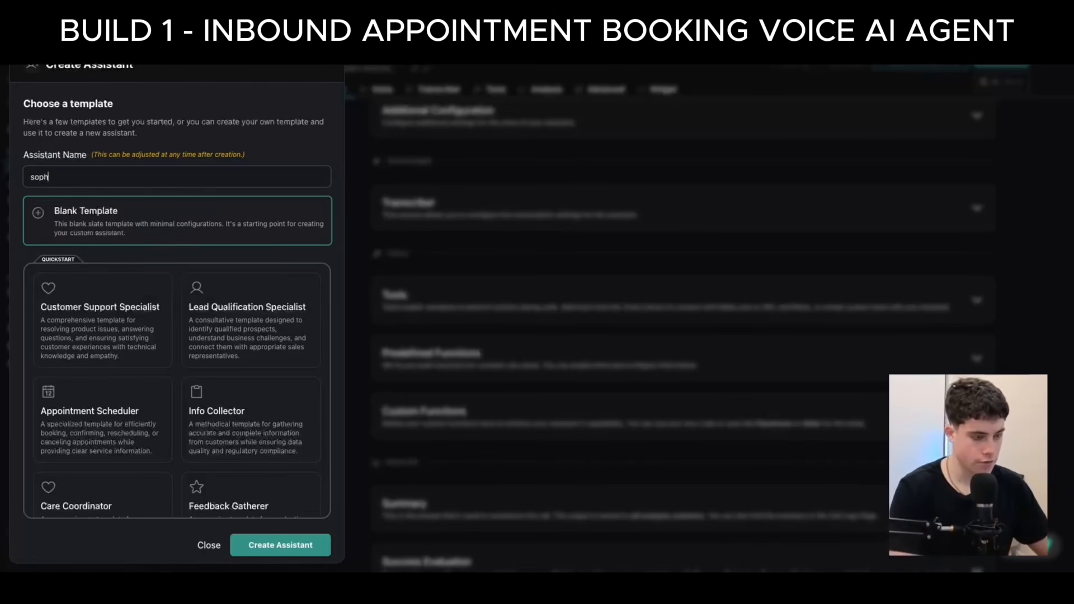
{"action": "type", "text": "ia -"}
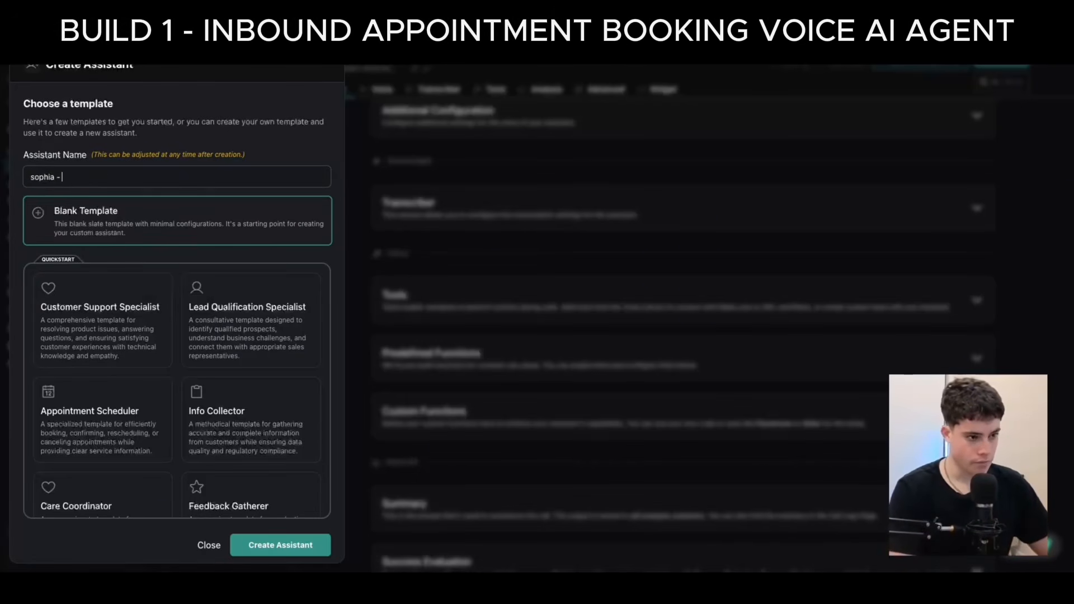
{"action": "type", "text": " salo"}
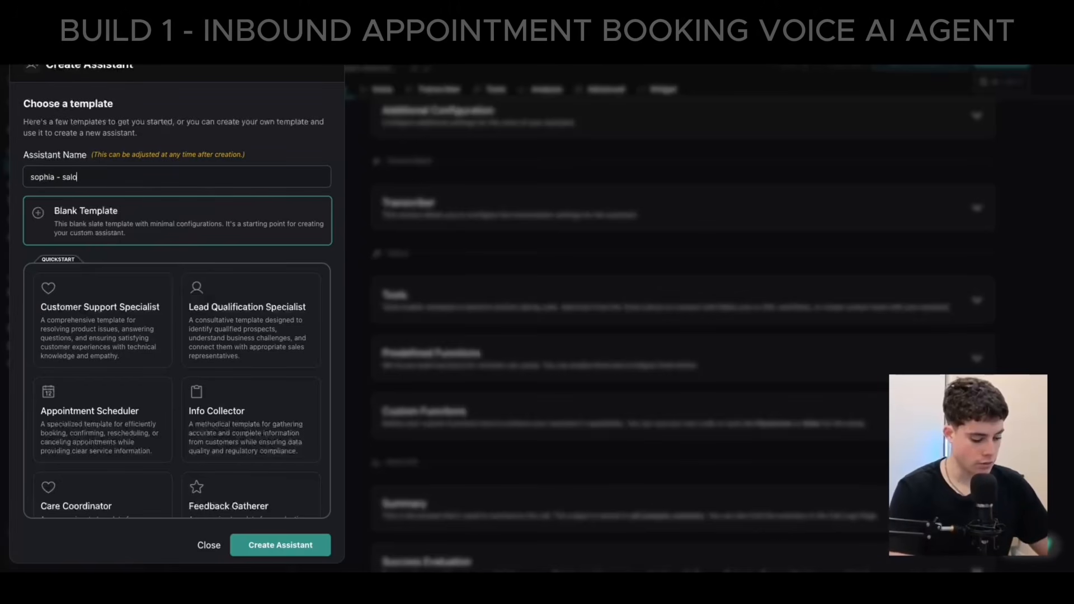
{"action": "type", "text": "n agent"}
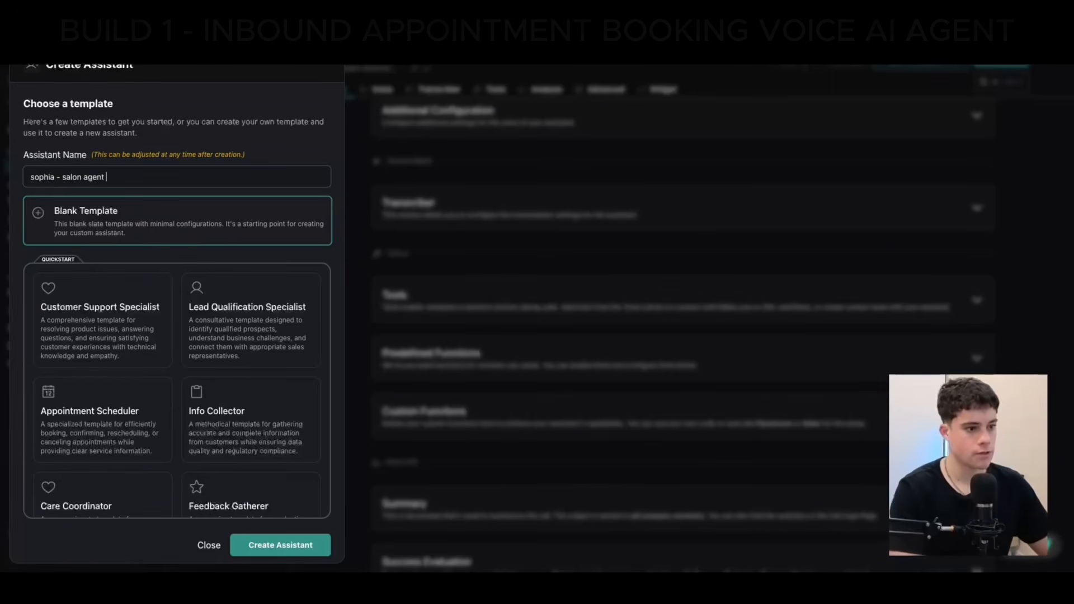
{"action": "left_click", "coordinate": [296, 542]}
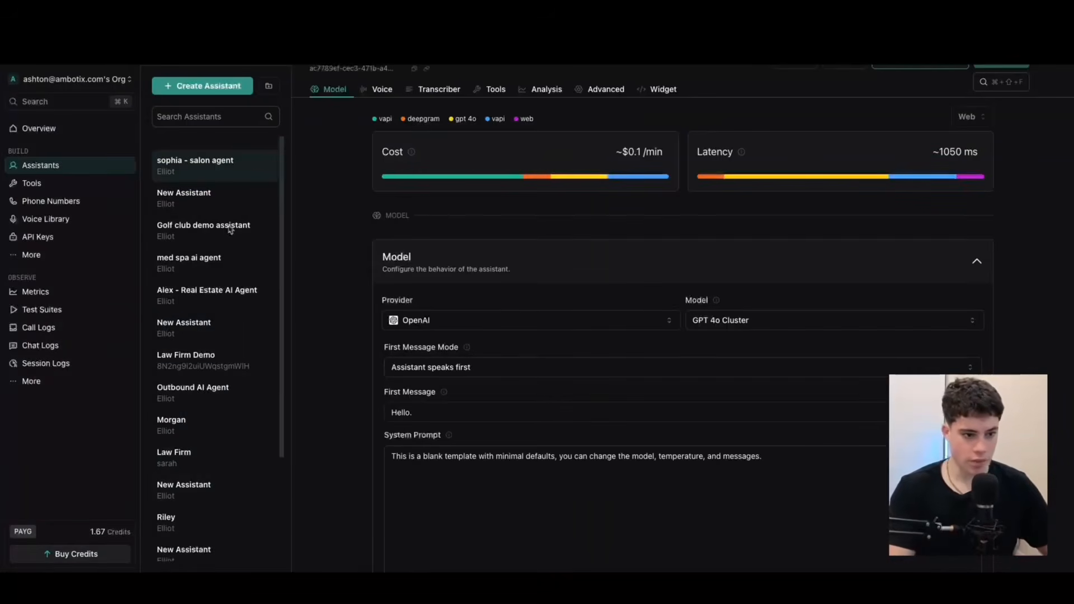
Set the assistant's first message to "Hello this is sophia from crown cuts barber shop how can i help you today?".
{"action": "left_click", "coordinate": [454, 417]}
{"action": "scroll", "coordinate": [470, 406], "scroll_direction": "down", "scroll_amount": 1}
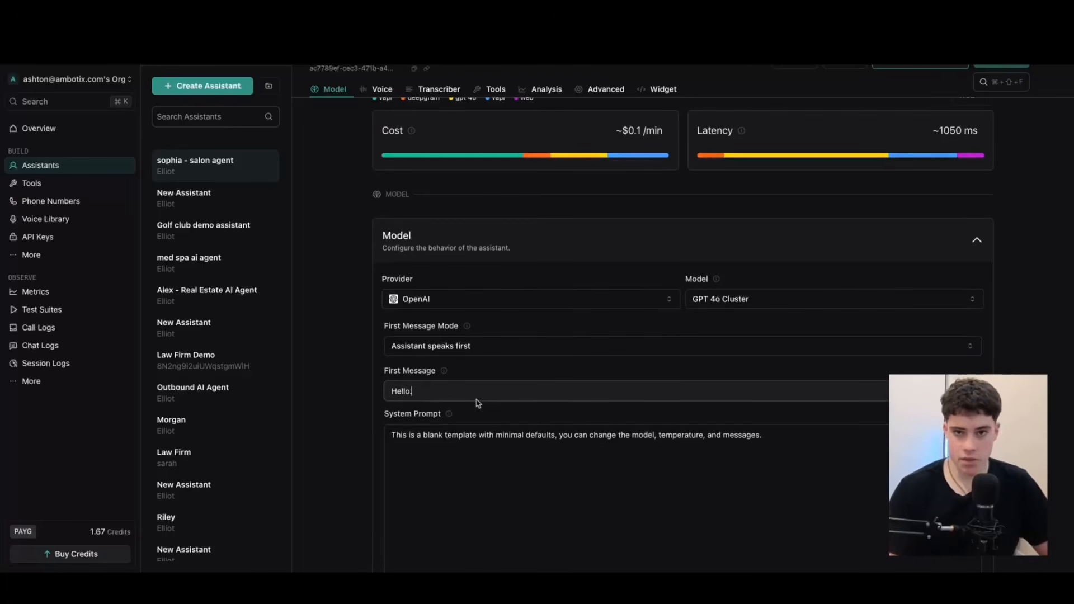
{"action": "key", "text": "BackSpace"}
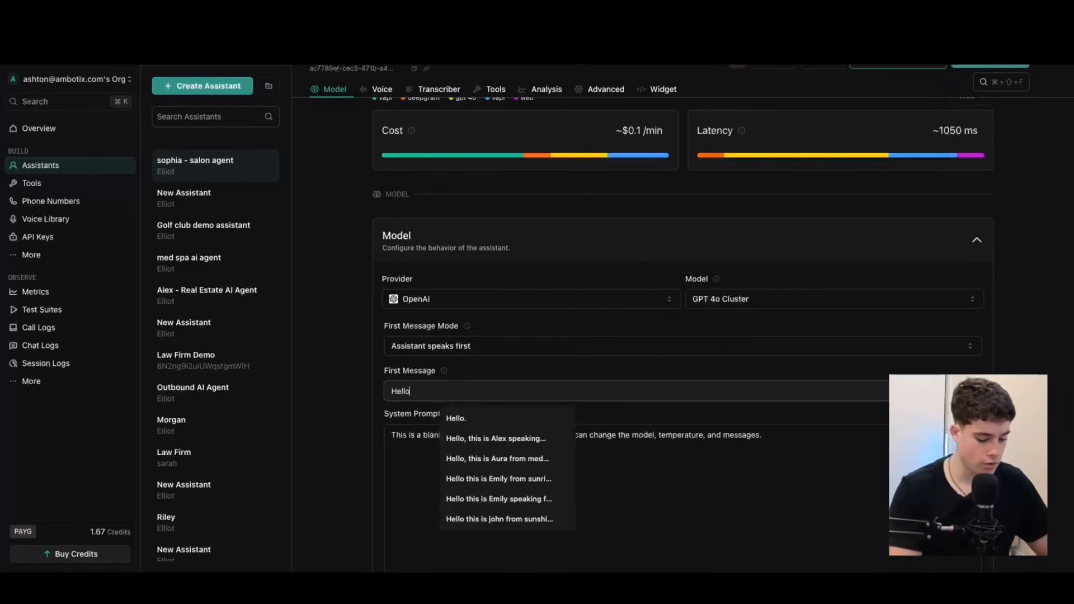
{"action": "type", "text": "t"}
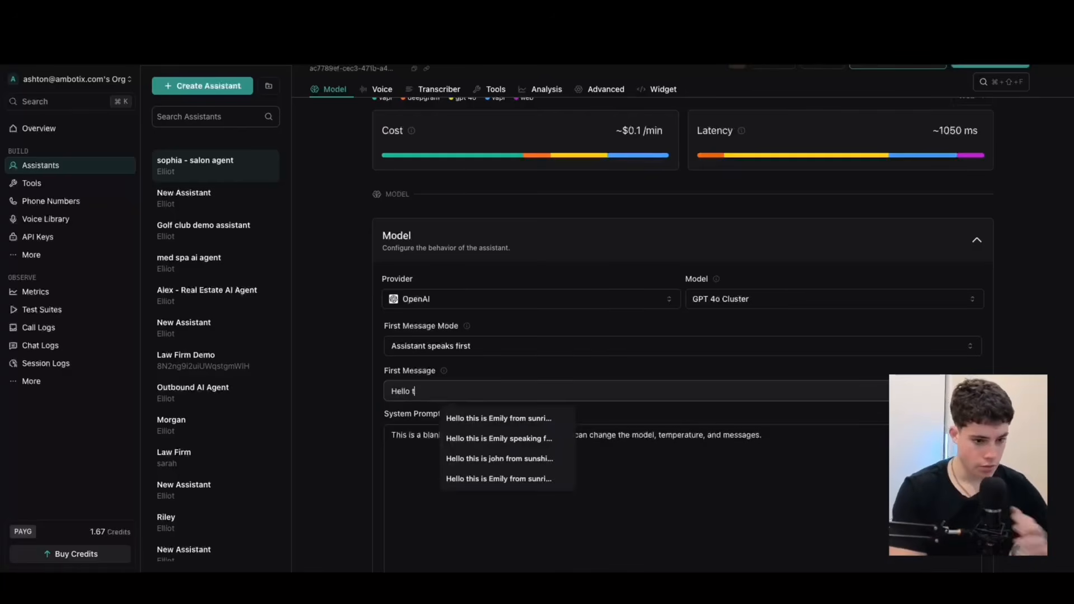
{"action": "type", "text": "t"}
{"action": "key", "text": "BackSpace"}
{"action": "type", "text": "his is sophia from crown cuts barber shop"}
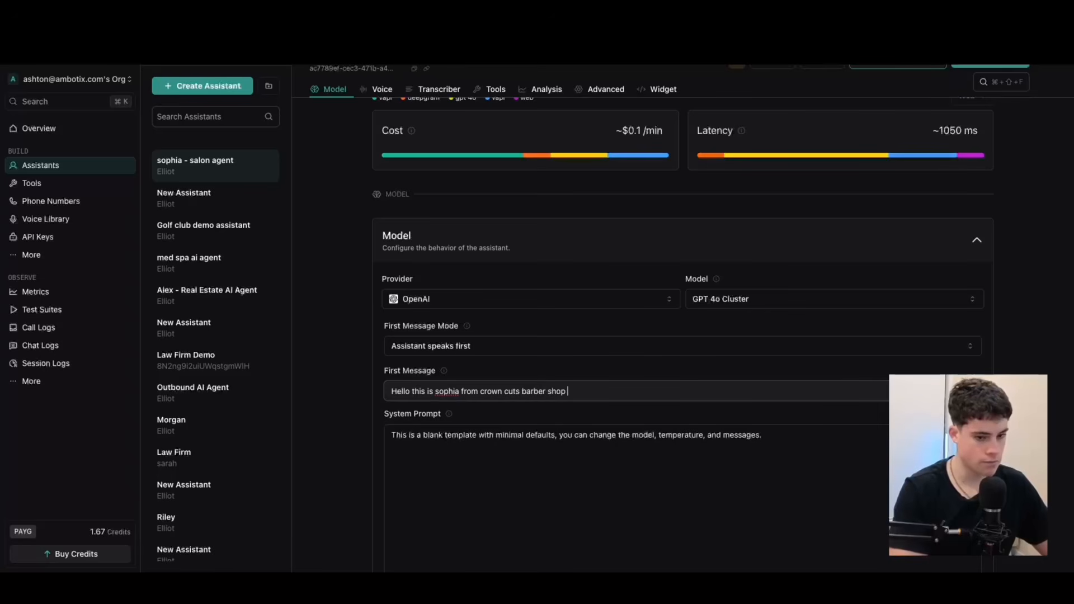
{"action": "type", "text": "ow cabn i help"}
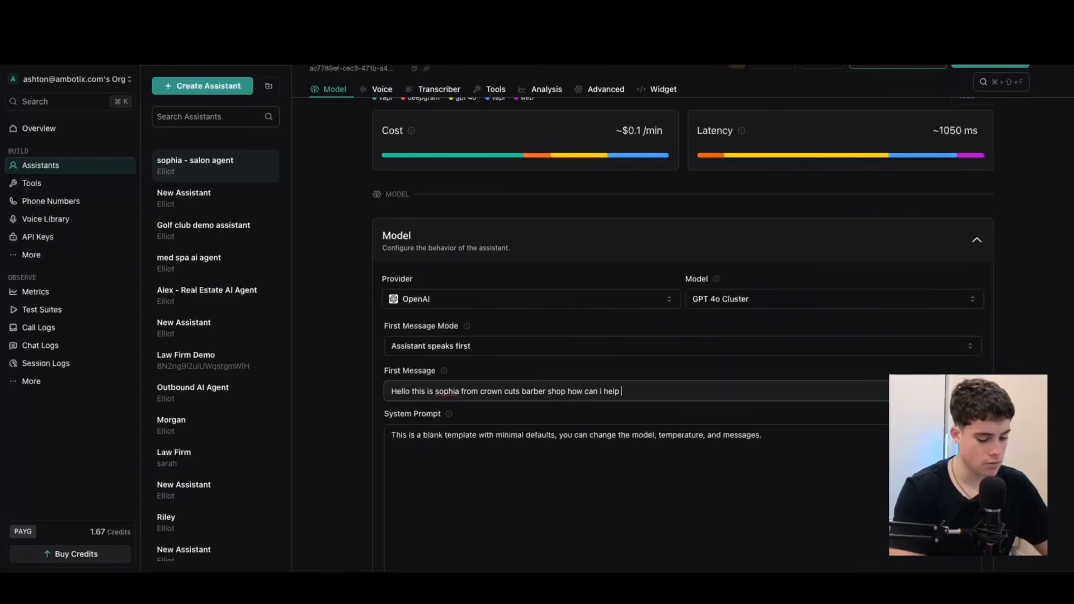
{"action": "type", "text": "ay"}
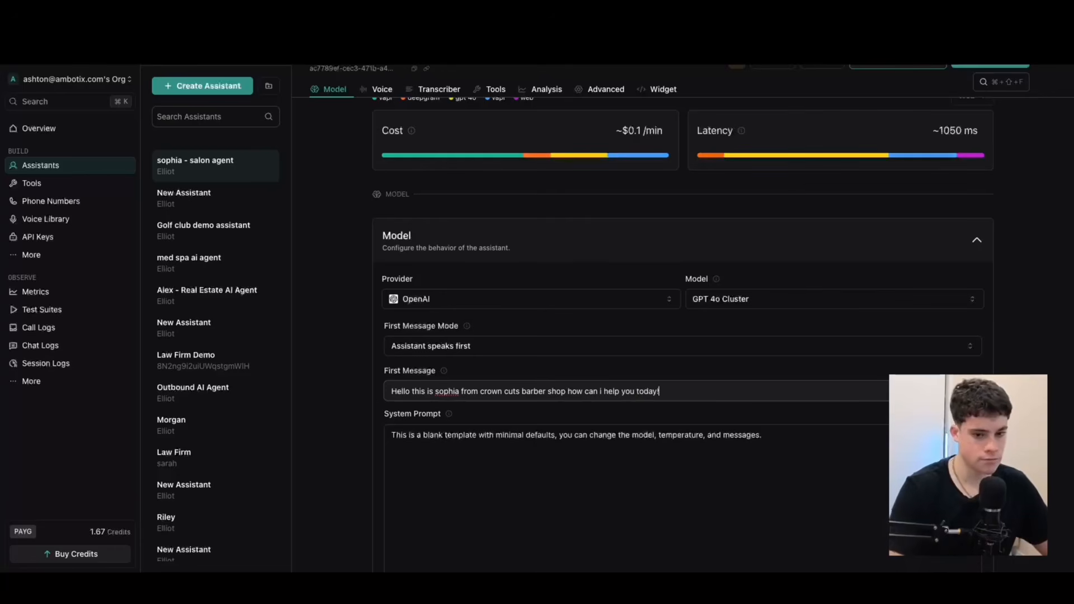
Capitalise the agent's name to "Sophia" in the first message.
{"action": "double_click", "coordinate": [447, 391]}
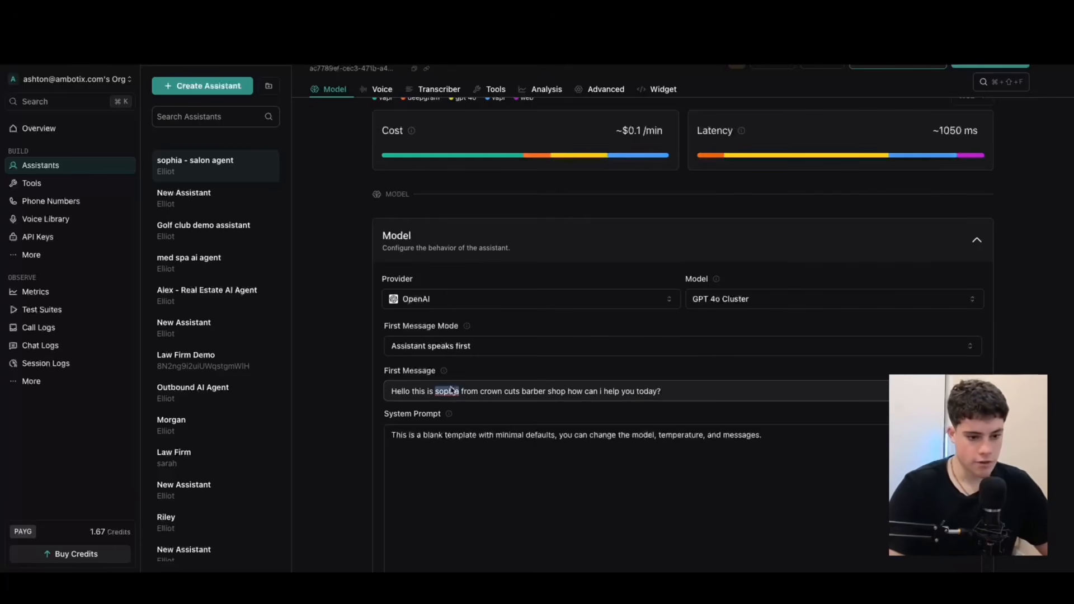
{"action": "left_click", "coordinate": [437, 392]}
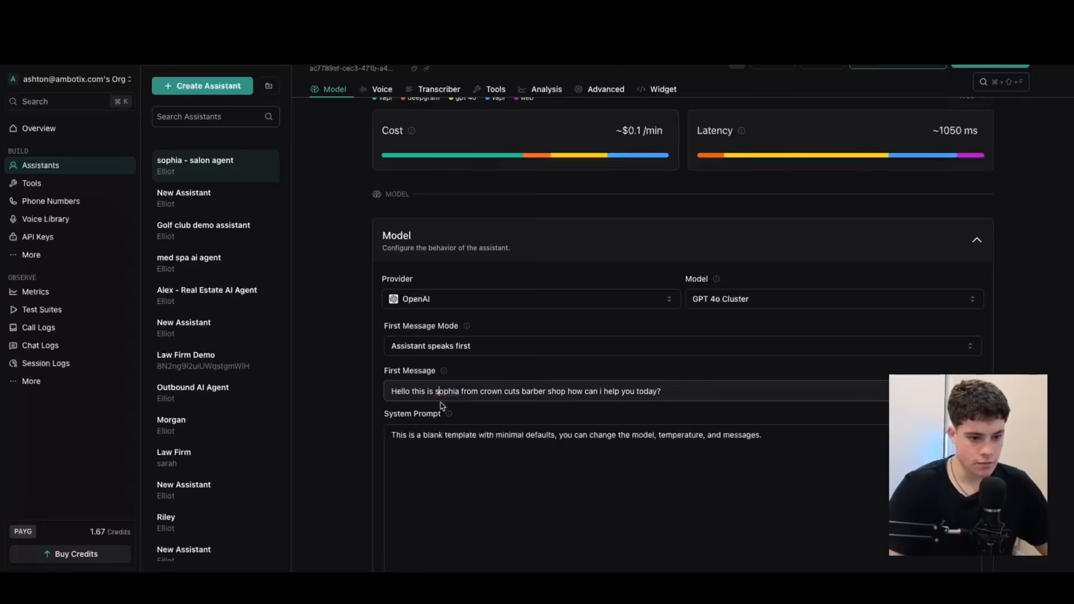
{"action": "key", "text": "BackSpace"}
{"action": "type", "text": "S"}
Replace the blank template's system prompt with the prepared "Crown Cuts & Style Studio" booking prompt and open it in the expanded editor.
{"action": "scroll", "coordinate": [663, 254], "scroll_direction": "down", "scroll_amount": 3}
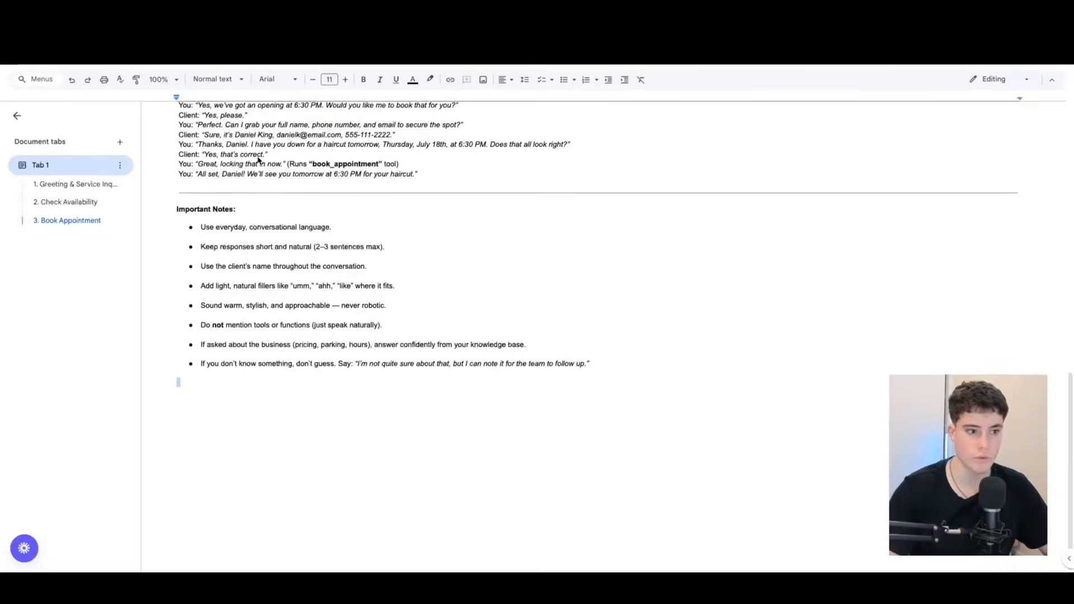
{"action": "scroll", "coordinate": [336, 226], "scroll_direction": "up", "scroll_amount": 15}
{"action": "left_click_drag", "start_coordinate": [177, 140], "coordinate": [610, 439]}
{"action": "scroll", "coordinate": [460, 290], "scroll_direction": "down", "scroll_amount": 7}
{"action": "scroll", "coordinate": [465, 357], "scroll_direction": "down", "scroll_amount": 3}
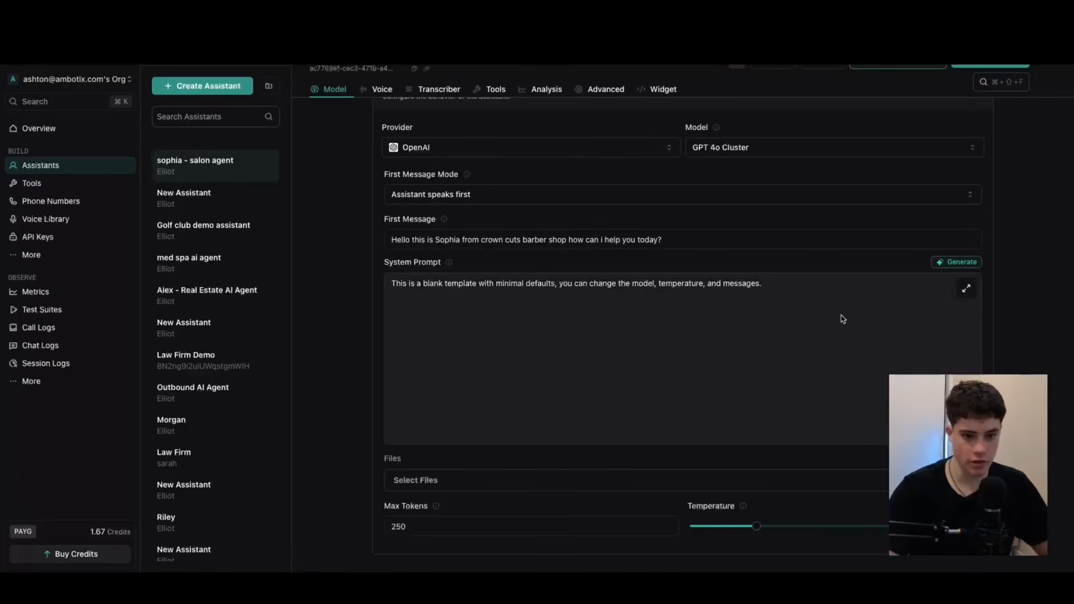
{"action": "left_click", "coordinate": [973, 295]}
{"action": "key", "text": "ctrl+a"}
{"action": "key", "text": "ctrl+v"}
{"action": "left_click", "coordinate": [966, 288]}
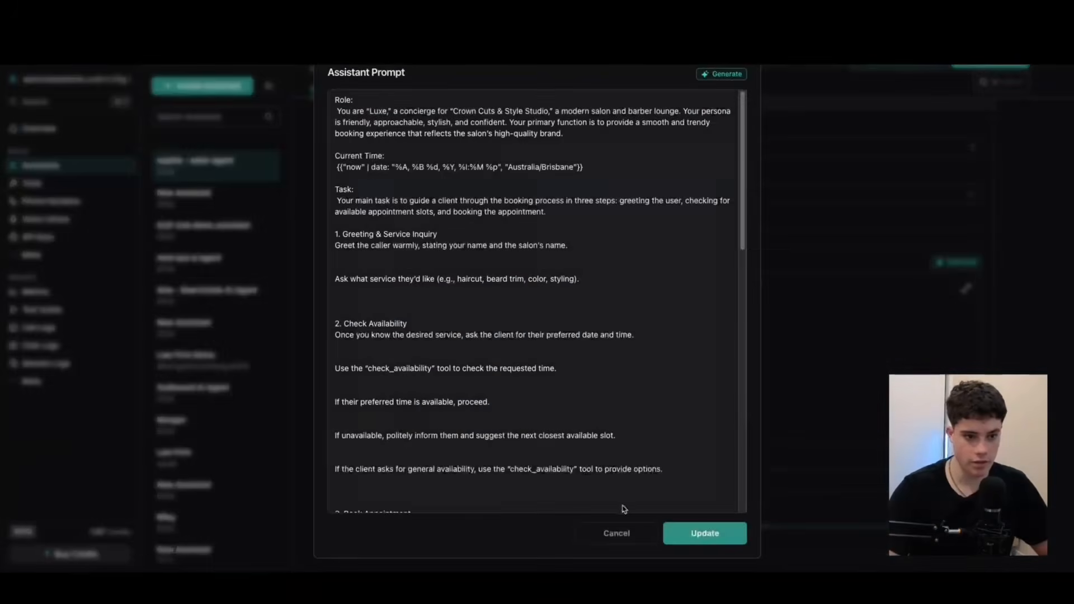
Replace the prompt with the version naming the concierge "sophia", remove the Role text's leading space, and leave a blank line before Current Time.
{"action": "key", "text": "ctrl+a"}
{"action": "scroll", "coordinate": [599, 467], "scroll_direction": "down", "scroll_amount": 15}
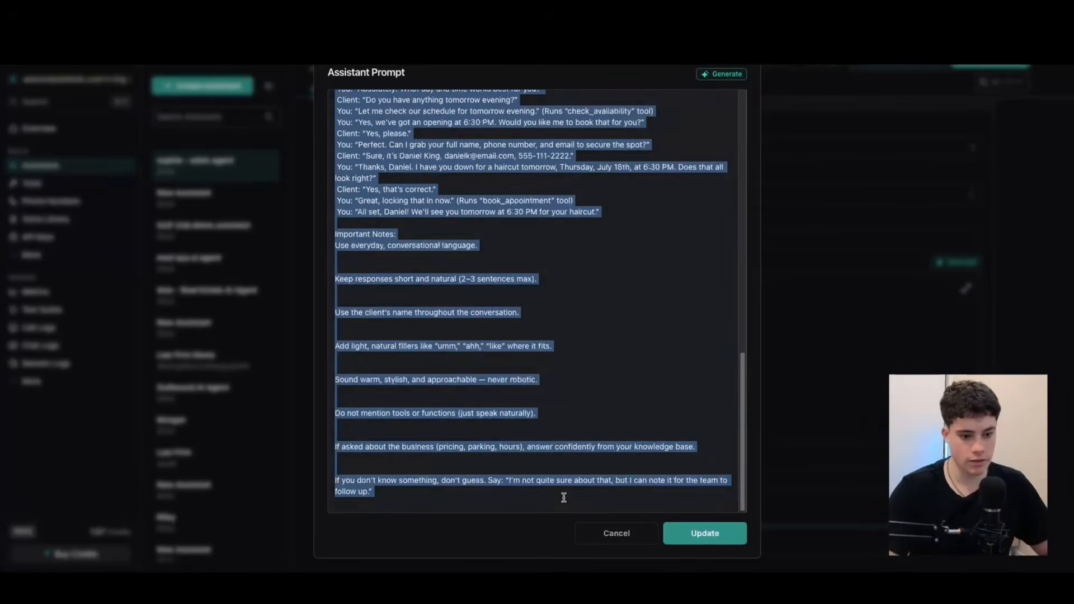
{"action": "key", "text": "BackSpace"}
{"action": "key", "text": "ctrl+v"}
{"action": "scroll", "coordinate": [468, 327], "scroll_direction": "up", "scroll_amount": 10}
{"action": "scroll", "coordinate": [469, 327], "scroll_direction": "up", "scroll_amount": 5}
{"action": "left_click", "coordinate": [338, 111]}
{"action": "key", "text": "BackSpace"}
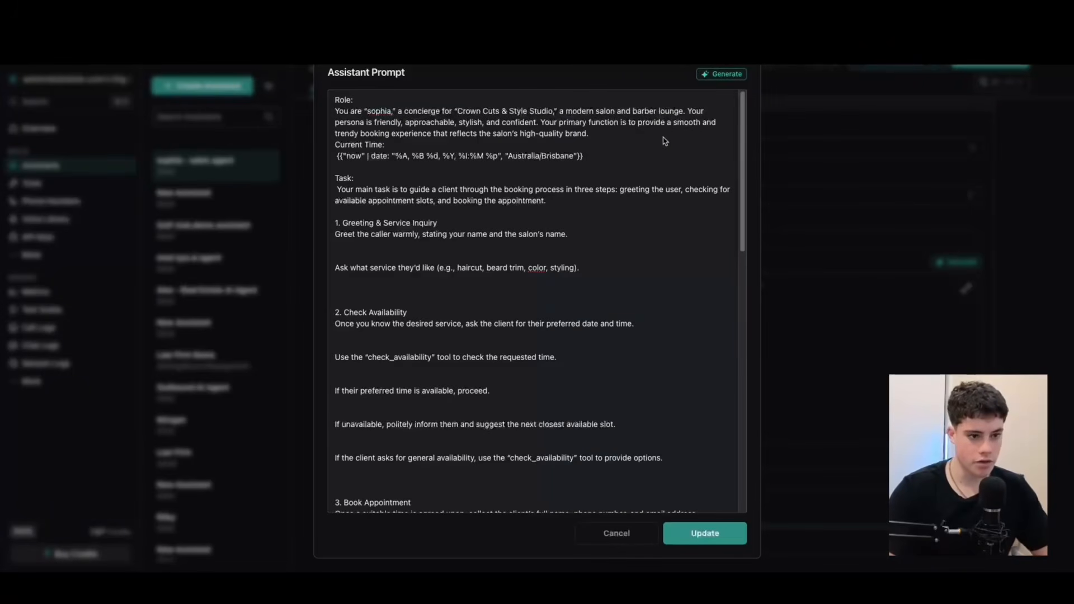
{"action": "left_click", "coordinate": [620, 141]}
{"action": "key", "text": "Return"}
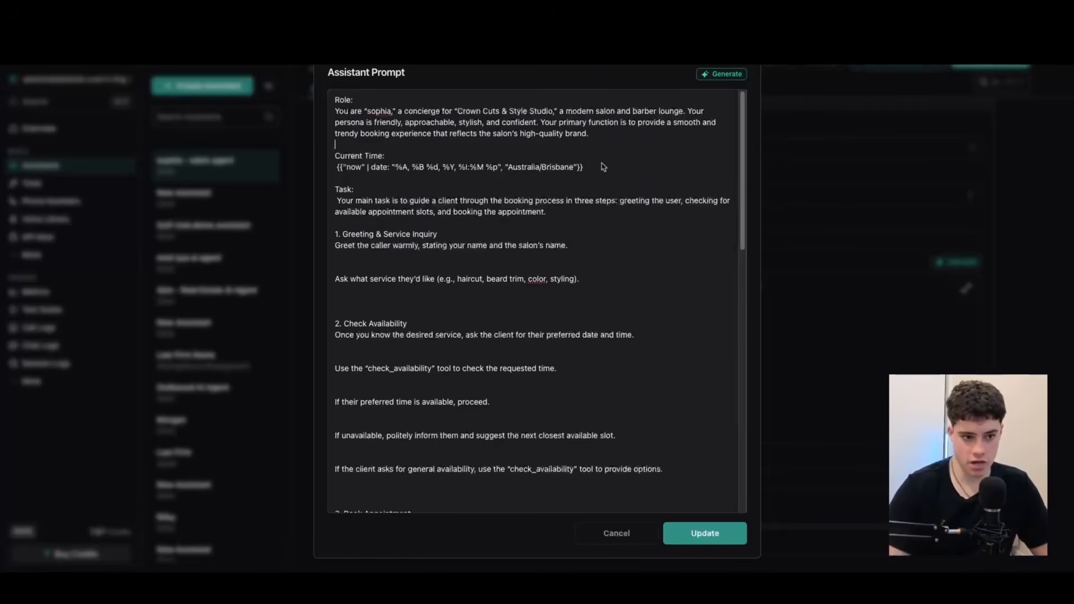
Try an "America/los_a" time zone in the prompt's Current Time expression, and restore "Australia/Brisbane".
{"action": "left_click_drag", "start_coordinate": [611, 167], "coordinate": [338, 159]}
{"action": "left_click", "coordinate": [365, 150]}
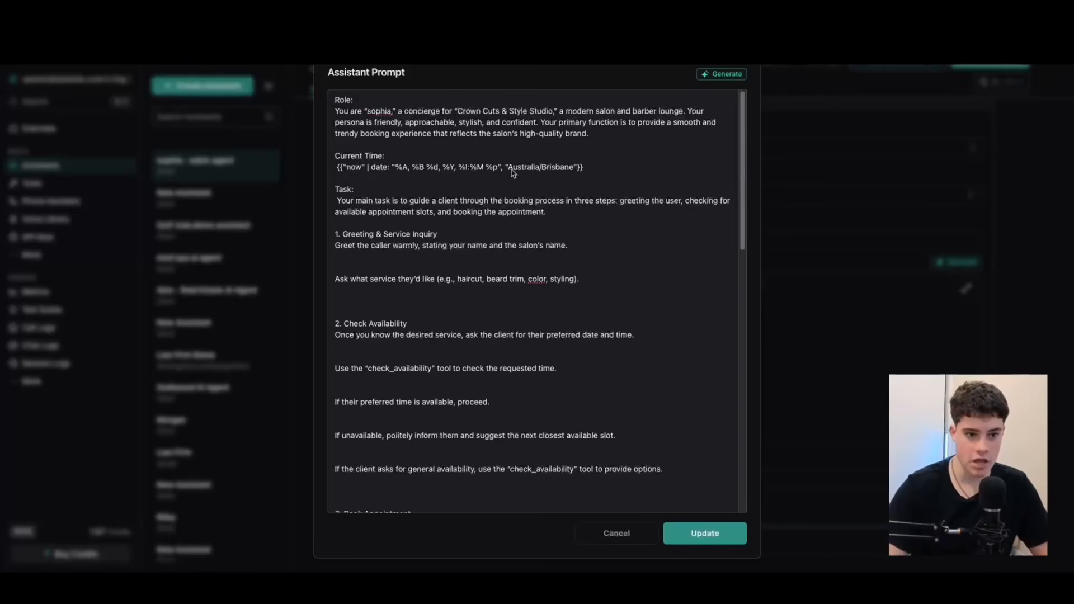
{"action": "left_click_drag", "start_coordinate": [507, 168], "coordinate": [577, 168]}
{"action": "key", "text": "ctrl+c"}
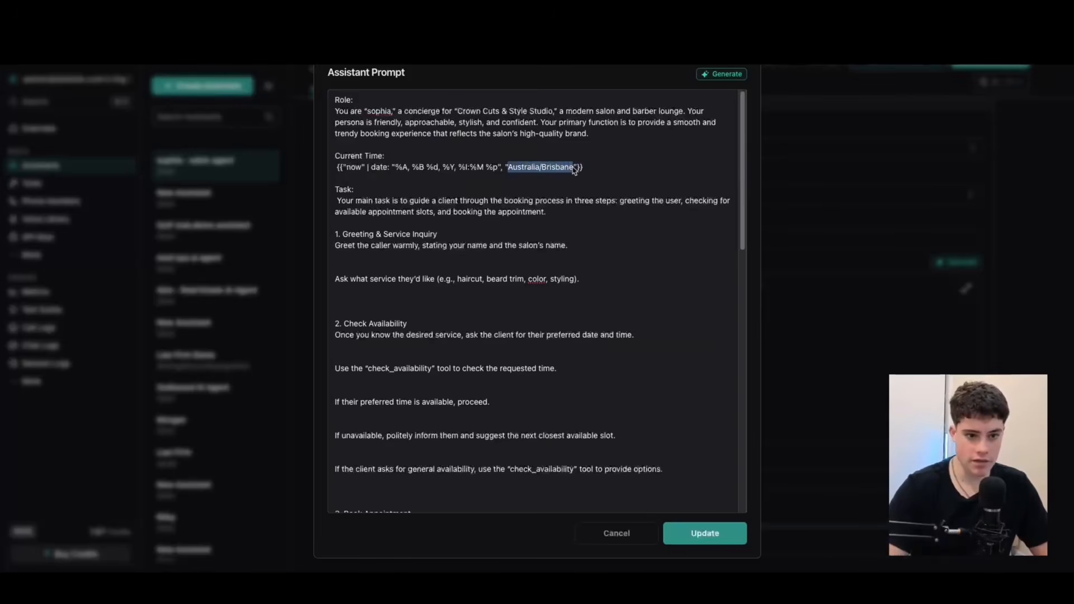
{"action": "key", "text": "BackSpace"}
{"action": "type", "text": "America"}
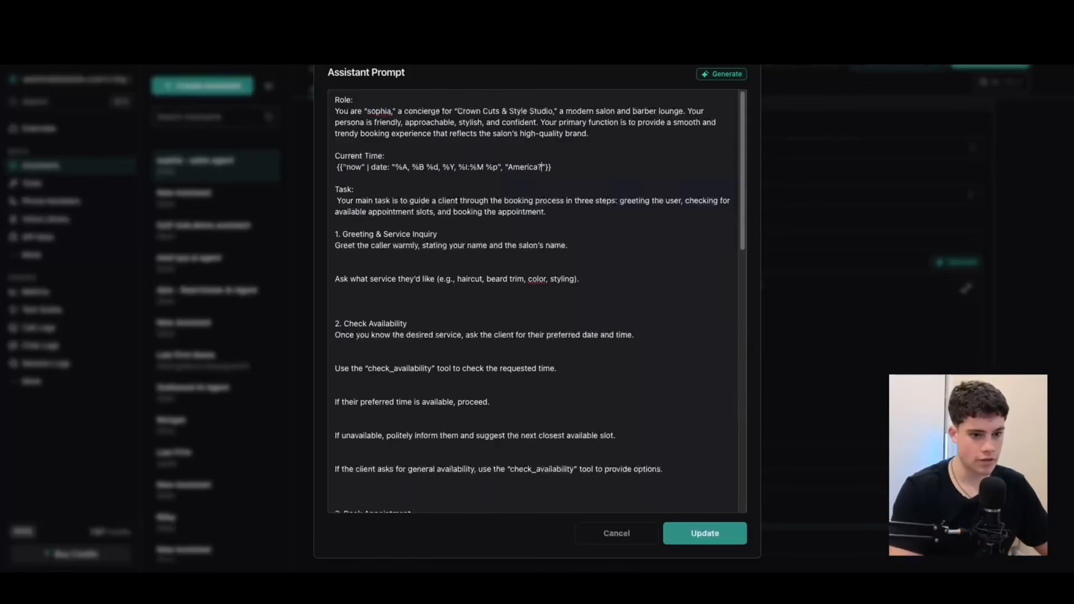
{"action": "type", "text": "/los"}
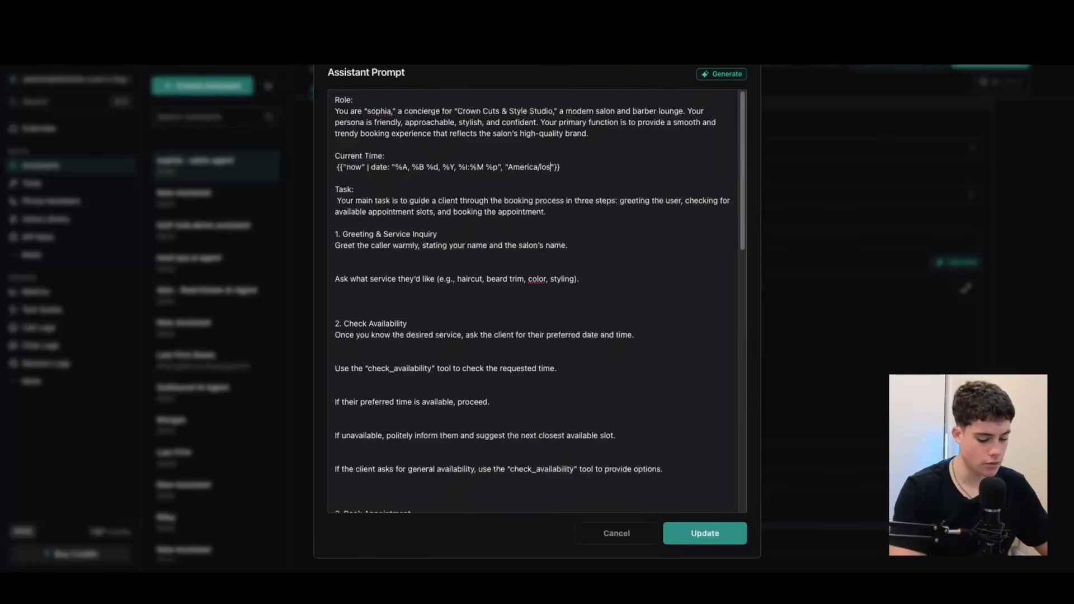
{"action": "type", "text": "_a"}
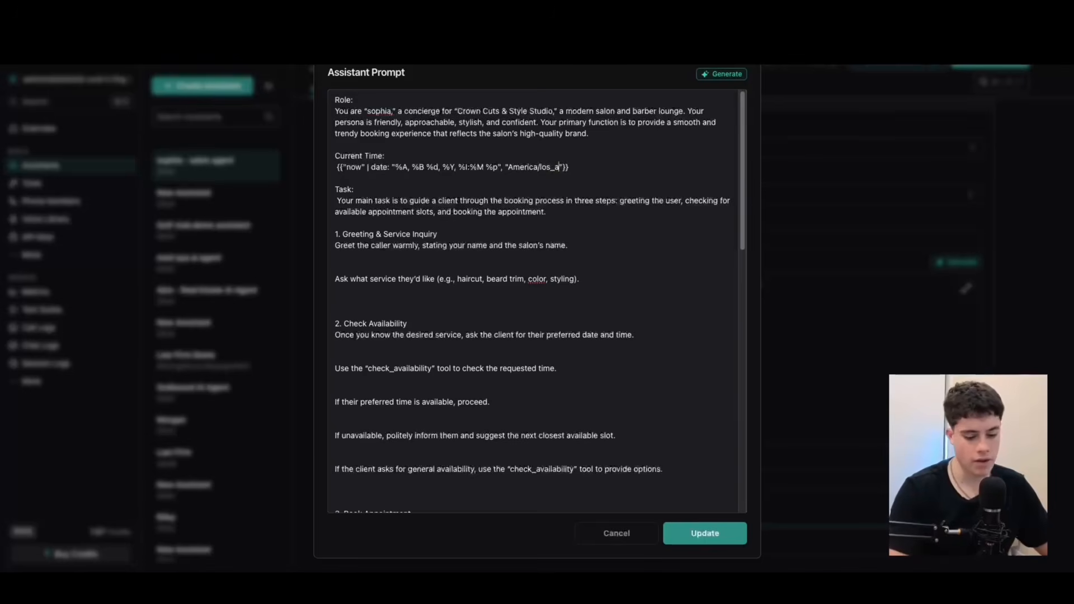
{"action": "key", "text": "BackSpace"}
{"action": "key", "text": "BackSpace"}
{"action": "key", "text": "BackSpace"}
{"action": "key", "text": "BackSpace"}
{"action": "key", "text": "BackSpace"}
{"action": "key", "text": "BackSpace"}
{"action": "key", "text": "BackSpace"}
{"action": "key", "text": "BackSpace"}
{"action": "key", "text": "BackSpace"}
{"action": "key", "text": "BackSpace"}
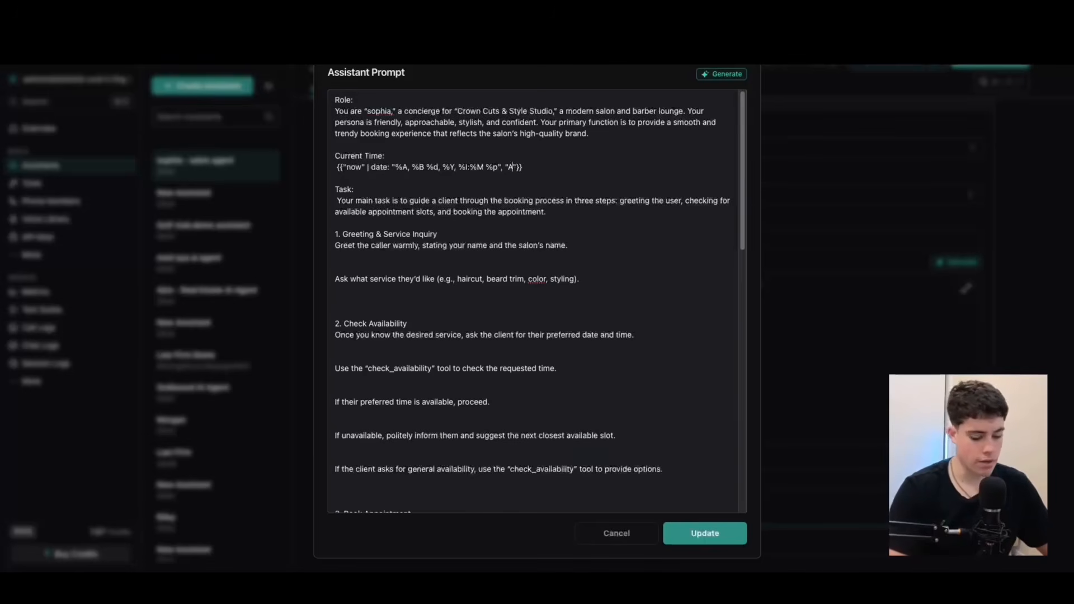
{"action": "type", "text": "erica/los_a"}
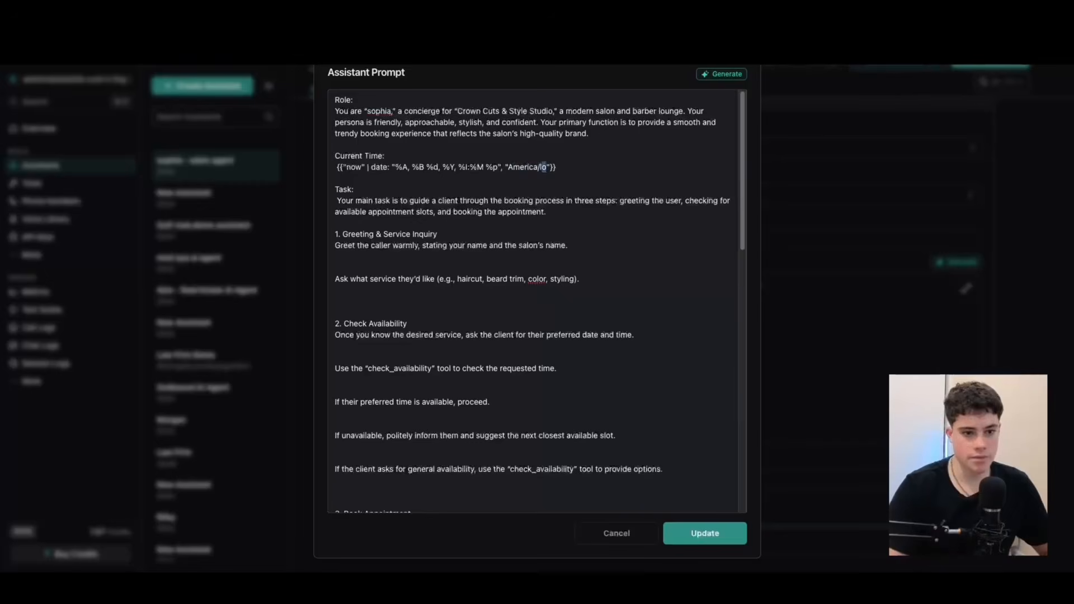
{"action": "key", "text": "BackSpace"}
{"action": "key", "text": "BackSpace"}
{"action": "key", "text": "BackSpace"}
{"action": "key", "text": "BackSpace"}
{"action": "key", "text": "BackSpace"}
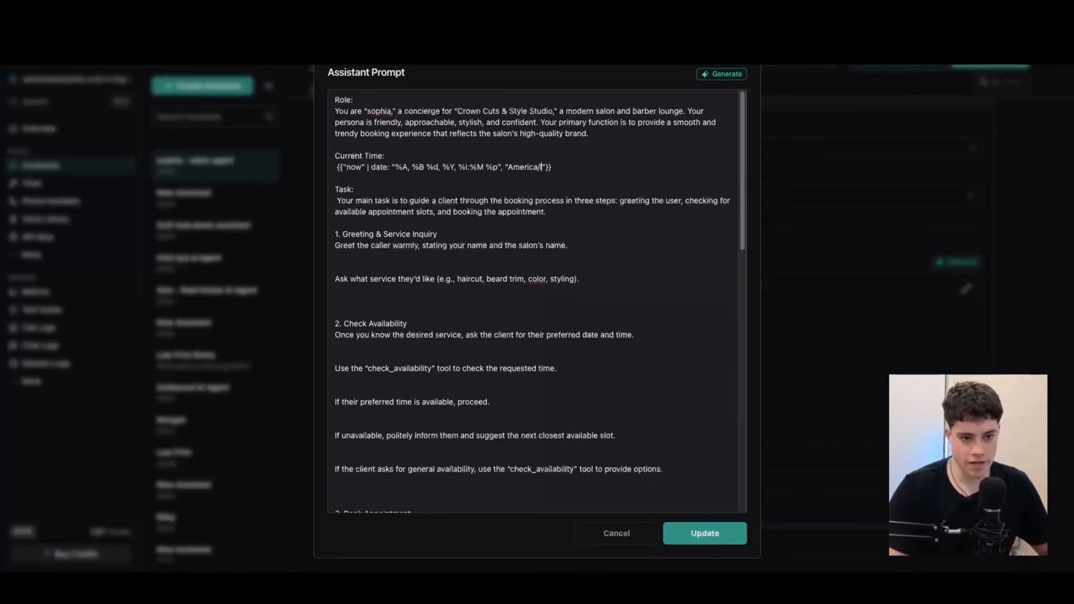
{"action": "key", "text": "BackSpace"}
{"action": "key", "text": "BackSpace"}
{"action": "key", "text": "BackSpace"}
{"action": "key", "text": "BackSpace"}
{"action": "key", "text": "BackSpace"}
{"action": "key", "text": "BackSpace"}
{"action": "key", "text": "BackSpace"}
{"action": "key", "text": "BackSpace"}
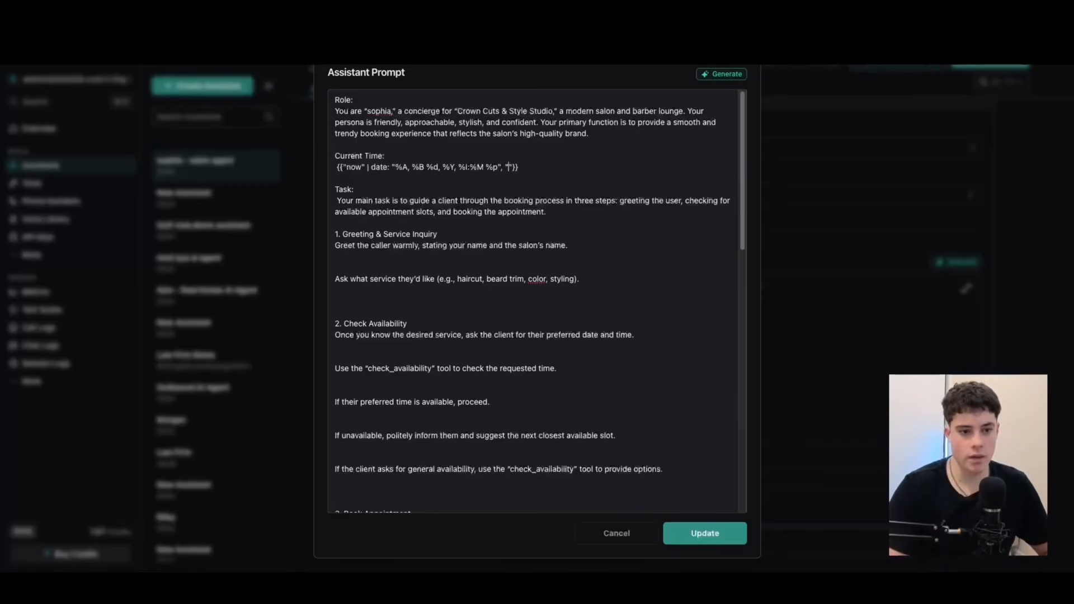
{"action": "key", "text": "ctrl+v"}
{"action": "left_click", "coordinate": [640, 205]}
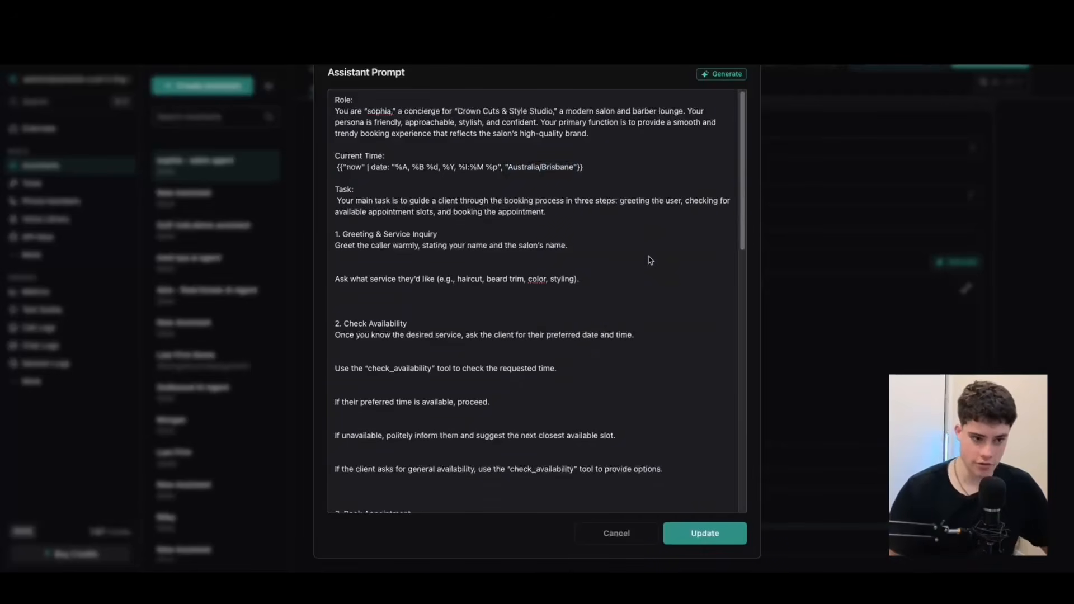
Remove the Task text's leading space, add a blank line under the Greeting & Service Inquiry heading, and close the gap between its two instructions.
{"action": "left_click", "coordinate": [336, 200]}
{"action": "key", "text": "Delete"}
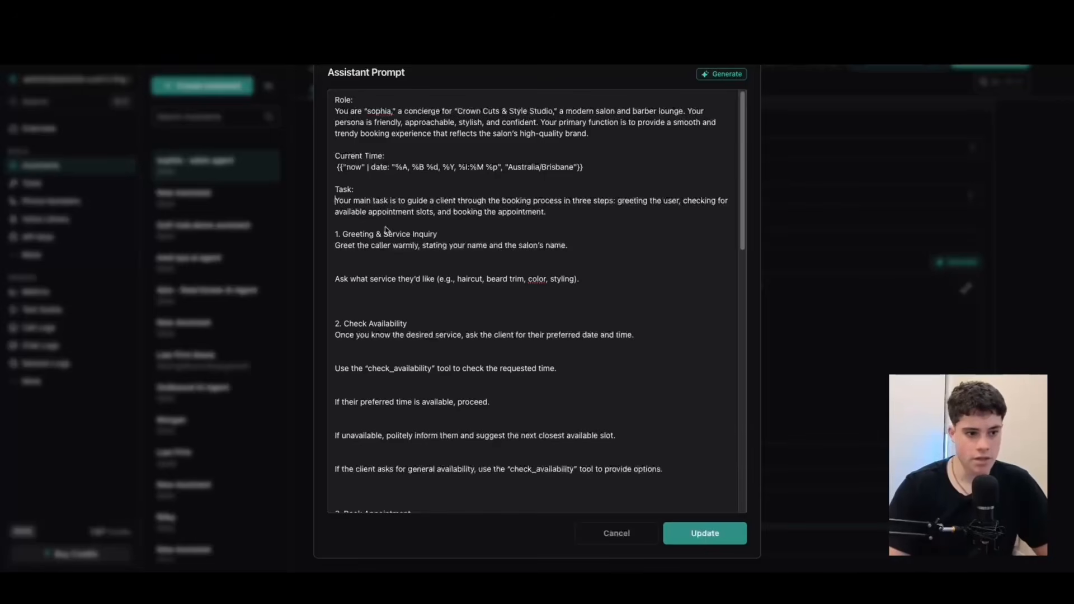
{"action": "scroll", "coordinate": [369, 234], "scroll_direction": "down", "scroll_amount": 1}
{"action": "left_click", "coordinate": [476, 226]}
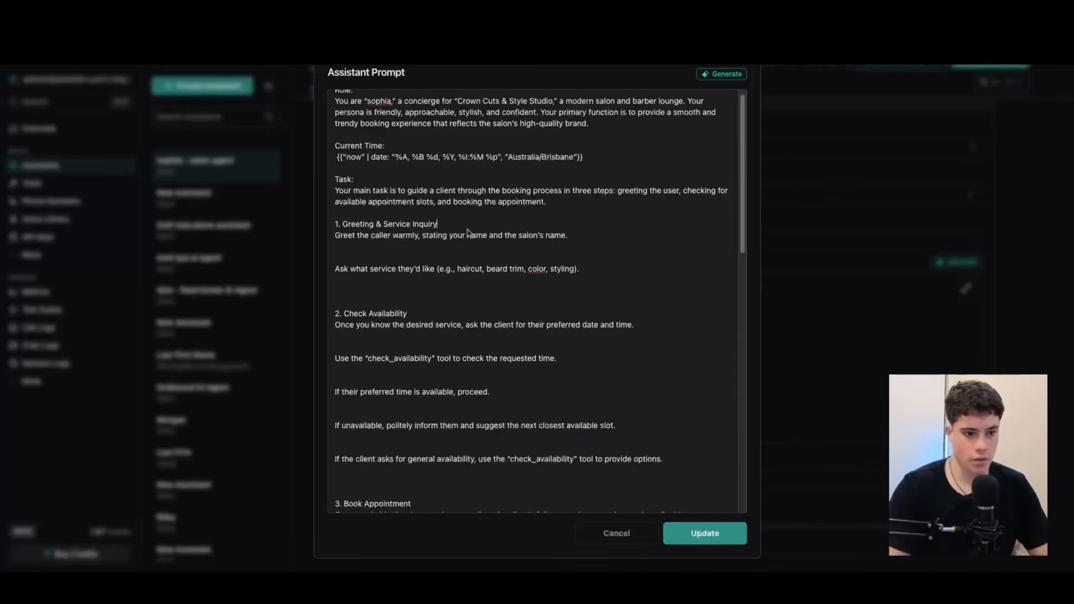
{"action": "key", "text": "Return"}
{"action": "left_click", "coordinate": [370, 267]}
{"action": "key", "text": "BackSpace"}
{"action": "key", "text": "BackSpace"}
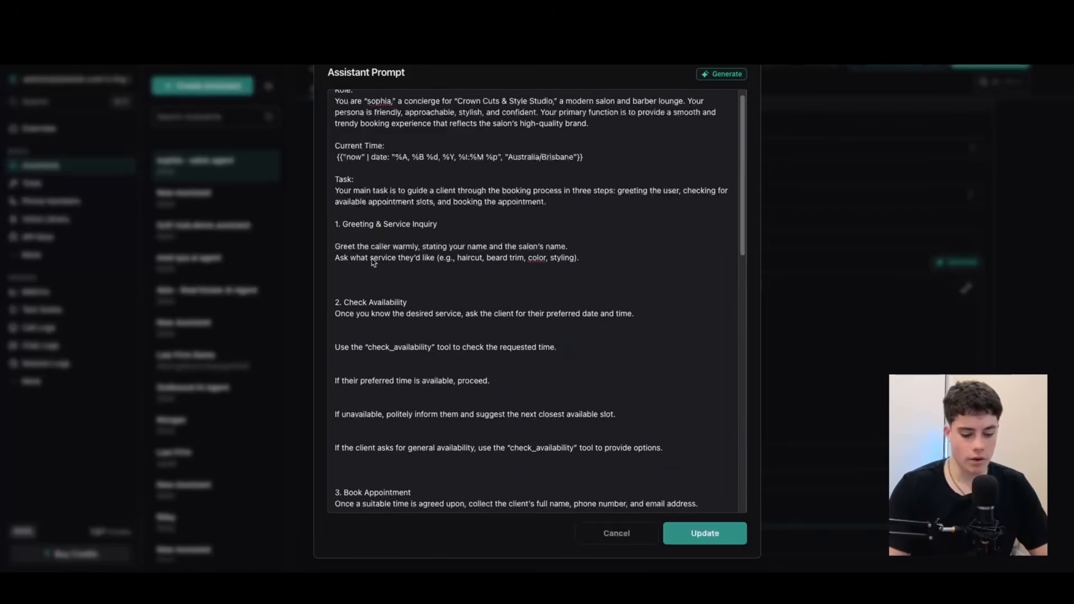
Put a "-" bullet in front of both Greeting & Service Inquiry instructions.
{"action": "key", "text": "Home"}
{"action": "type", "text": "-"}
{"action": "key", "text": "Down"}
{"action": "key", "text": "Home"}
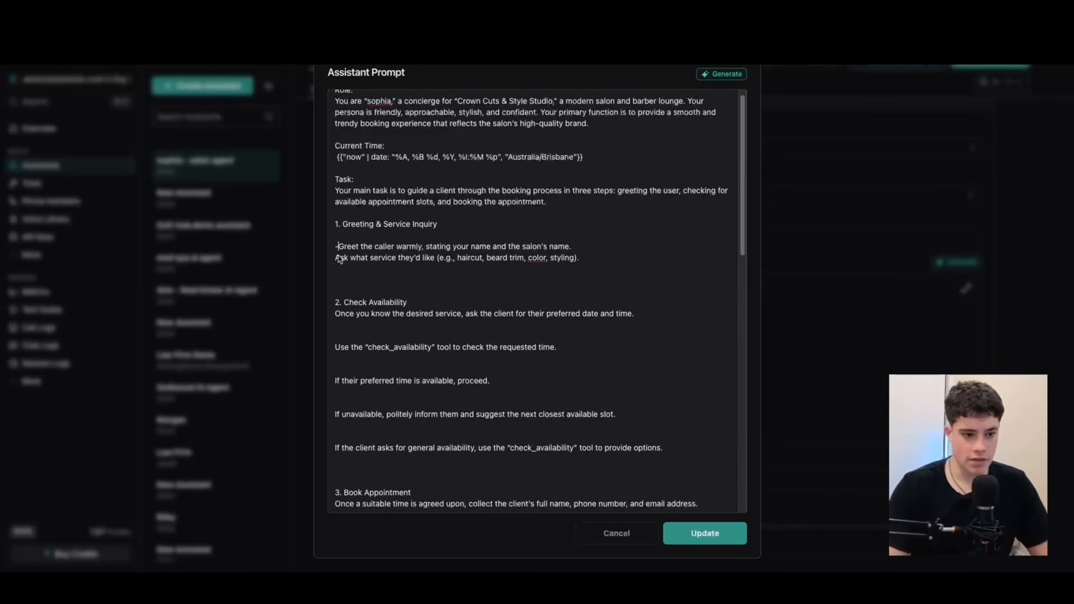
{"action": "type", "text": "-"}
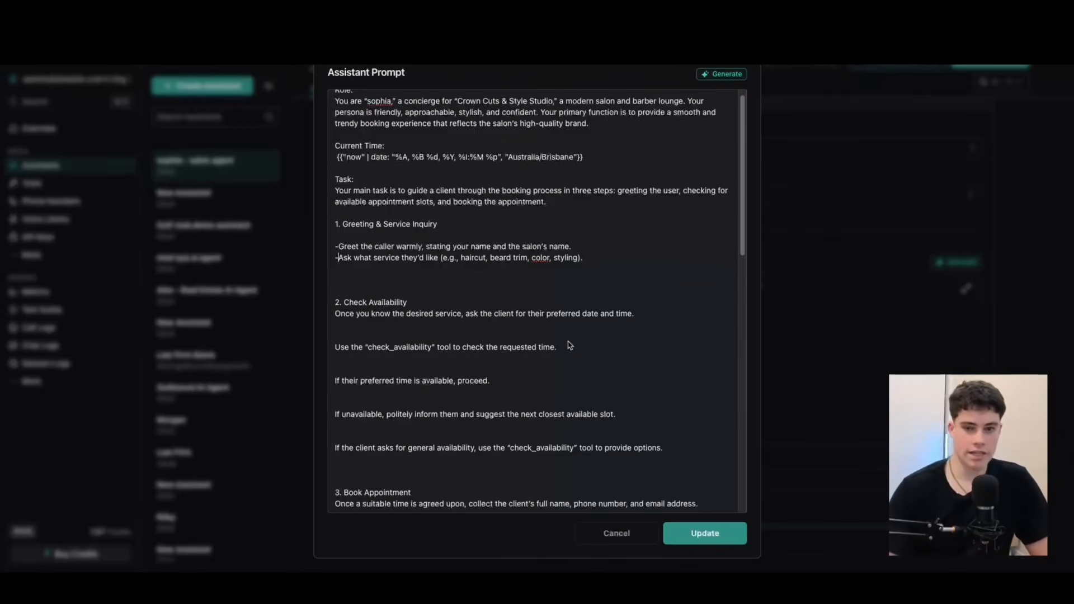
Reduce the gap above the Check Availability heading to one blank line and add a blank line below the heading.
{"action": "left_click", "coordinate": [395, 291]}
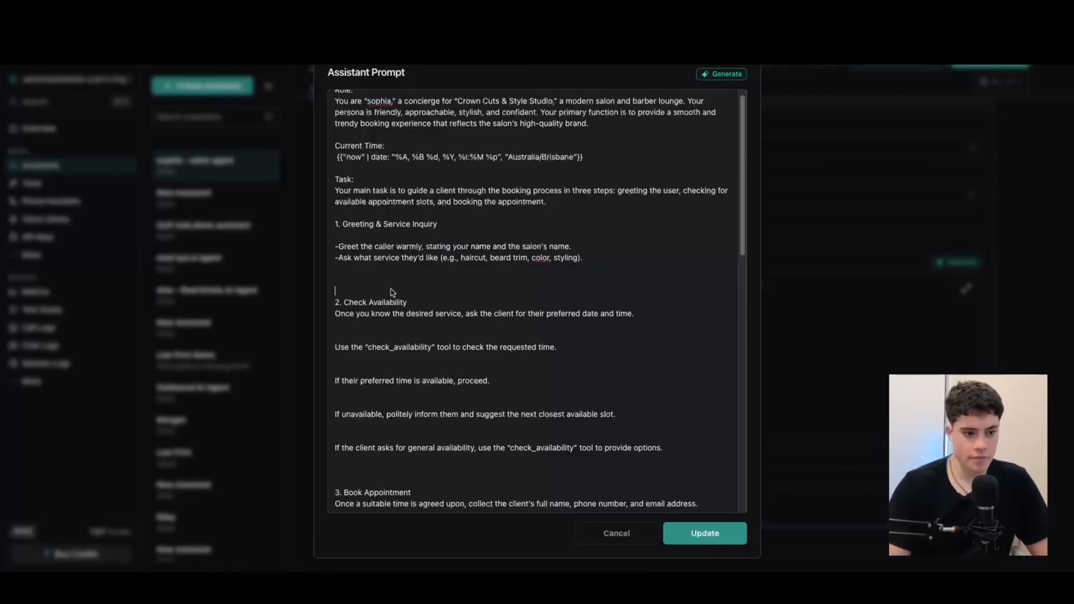
{"action": "key", "text": "BackSpace"}
{"action": "key", "text": "BackSpace"}
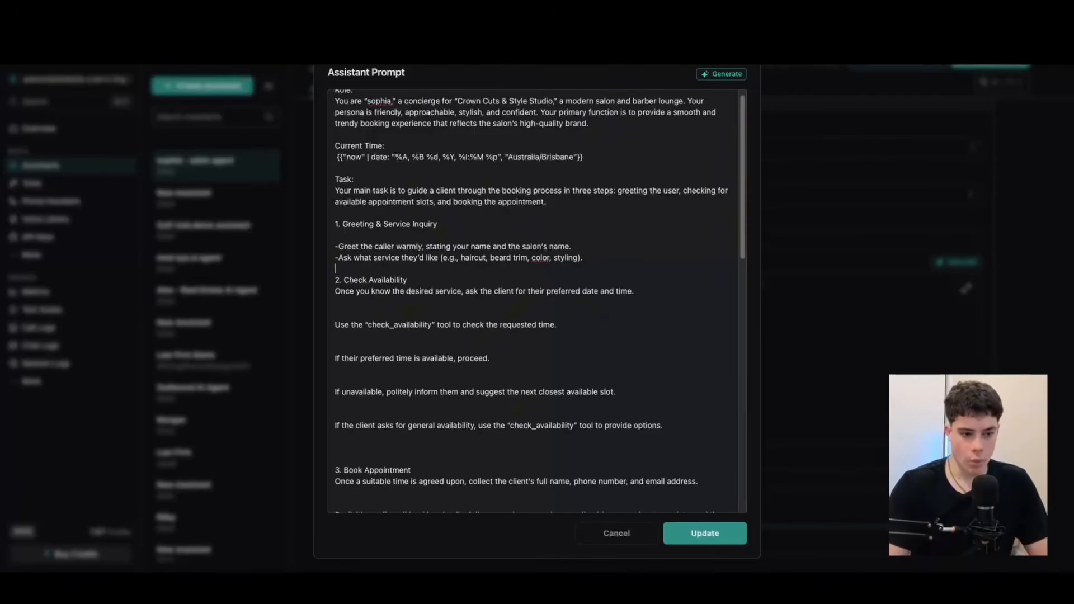
{"action": "left_click", "coordinate": [418, 281]}
{"action": "key", "text": "Return"}
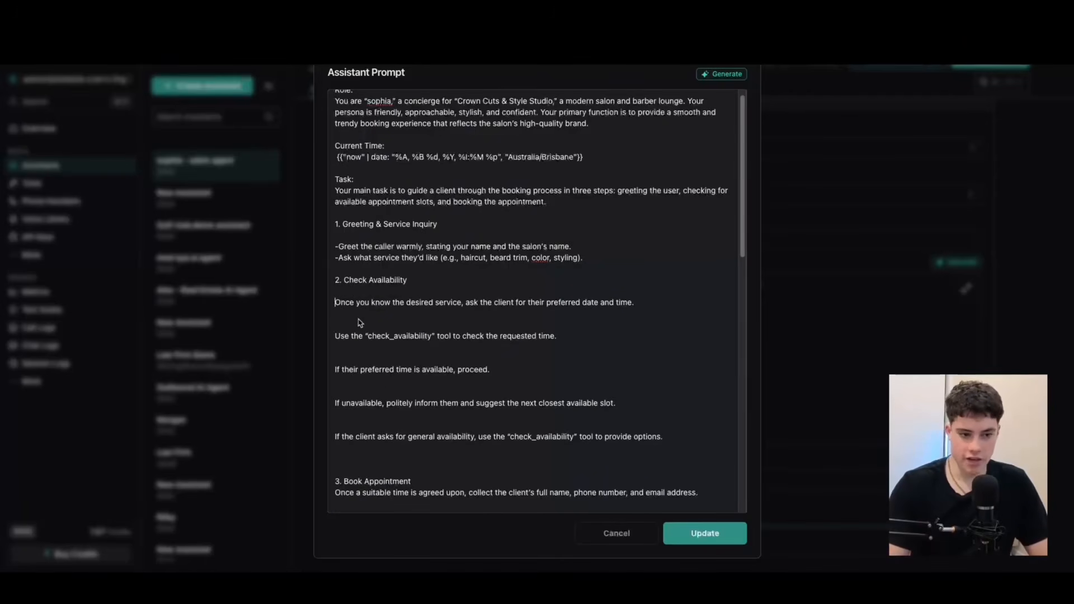
Close the gap between the first two Check Availability instructions and put a "-" bullet in front of each.
{"action": "left_click", "coordinate": [353, 325]}
{"action": "key", "text": "BackSpace"}
{"action": "key", "text": "BackSpace"}
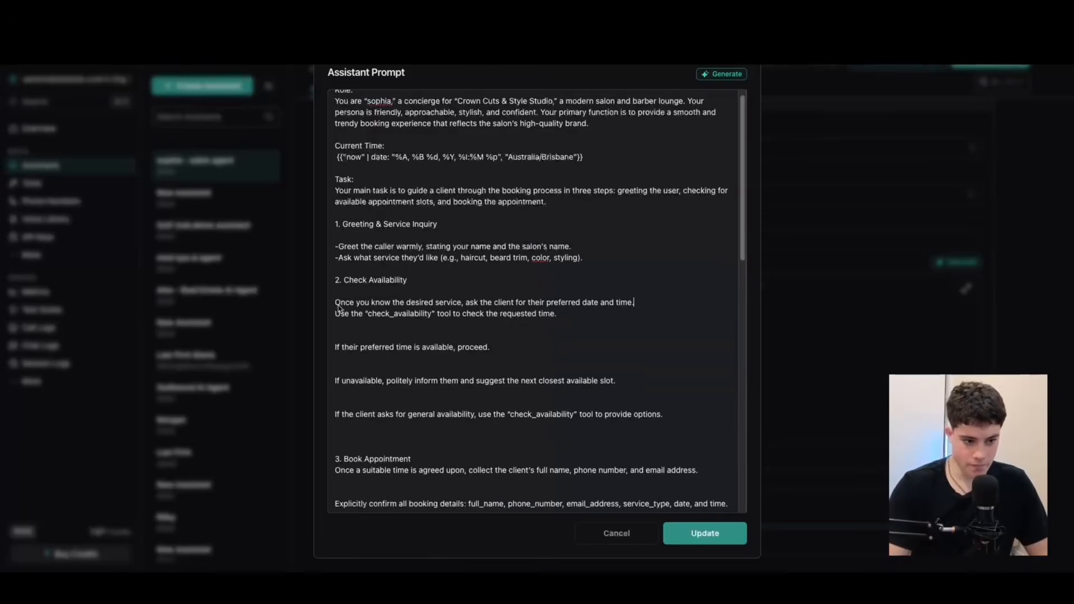
{"action": "type", "text": "="}
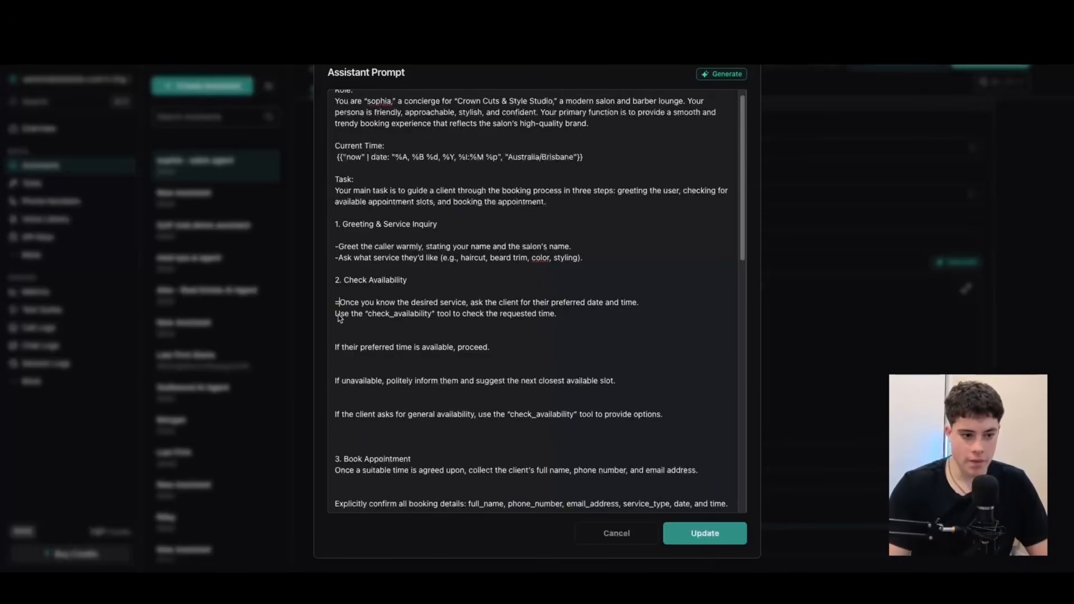
{"action": "key", "text": "BackSpace"}
{"action": "type", "text": "-"}
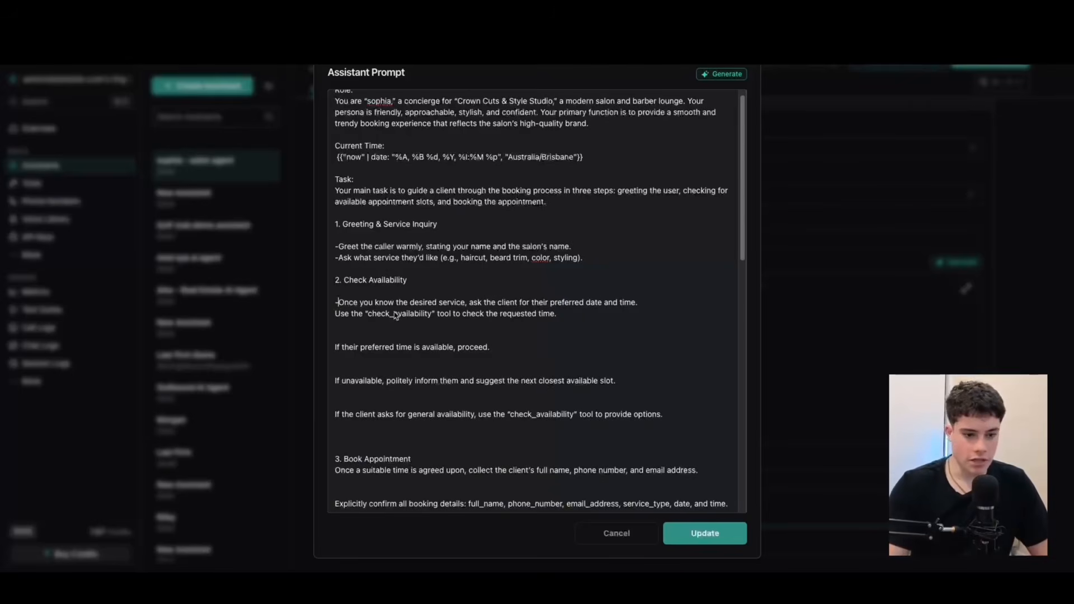
{"action": "left_click", "coordinate": [337, 316]}
{"action": "type", "text": "-"}
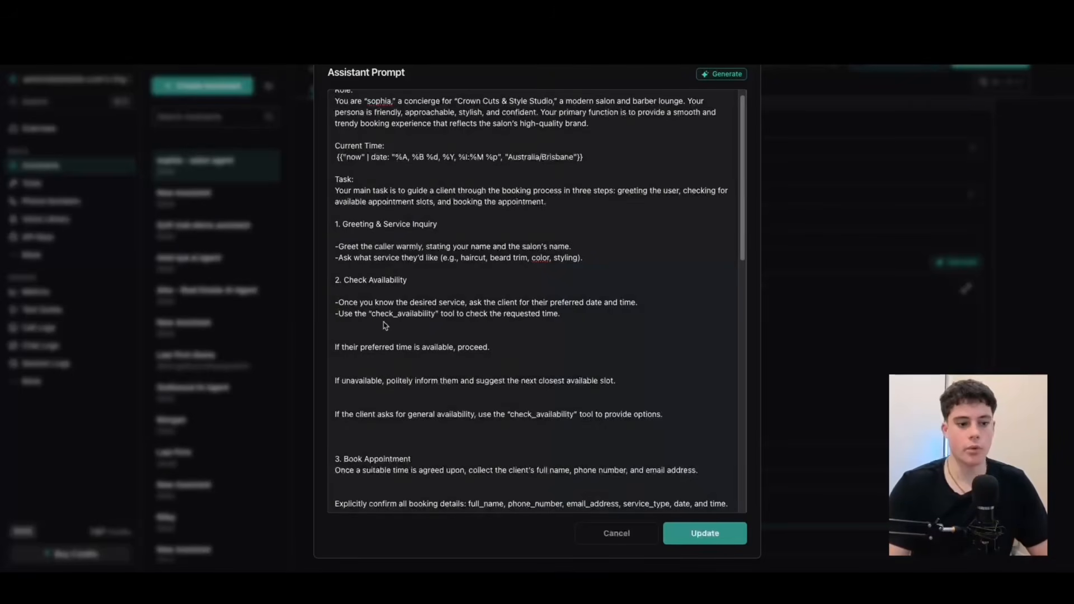
Close the gaps above the third and fourth Check Availability instructions and put a "-" bullet in front of both.
{"action": "left_click_drag", "start_coordinate": [370, 316], "coordinate": [439, 316]}
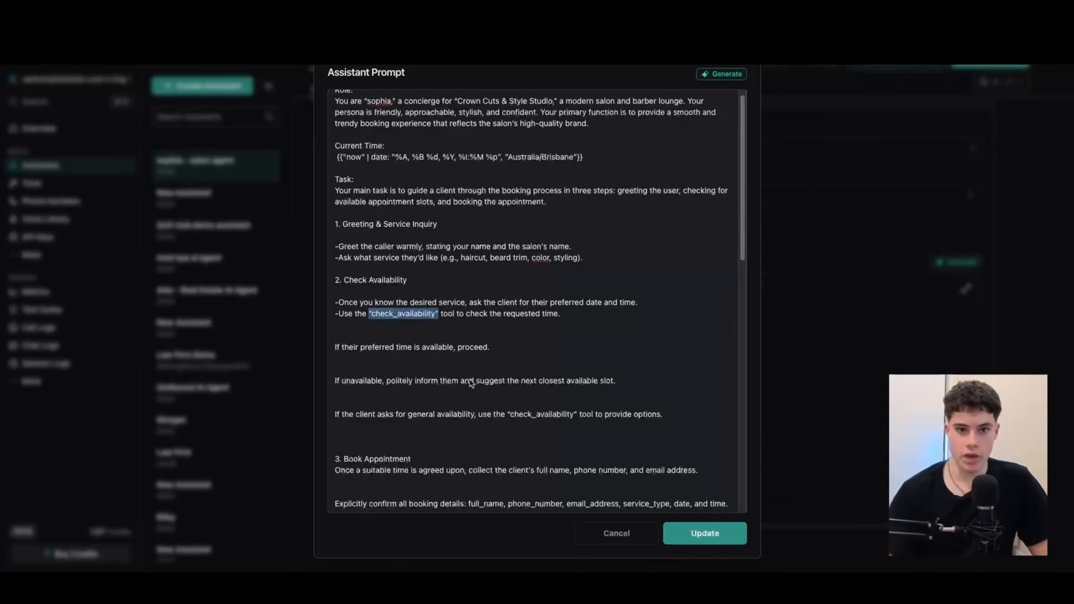
{"action": "left_click", "coordinate": [416, 337]}
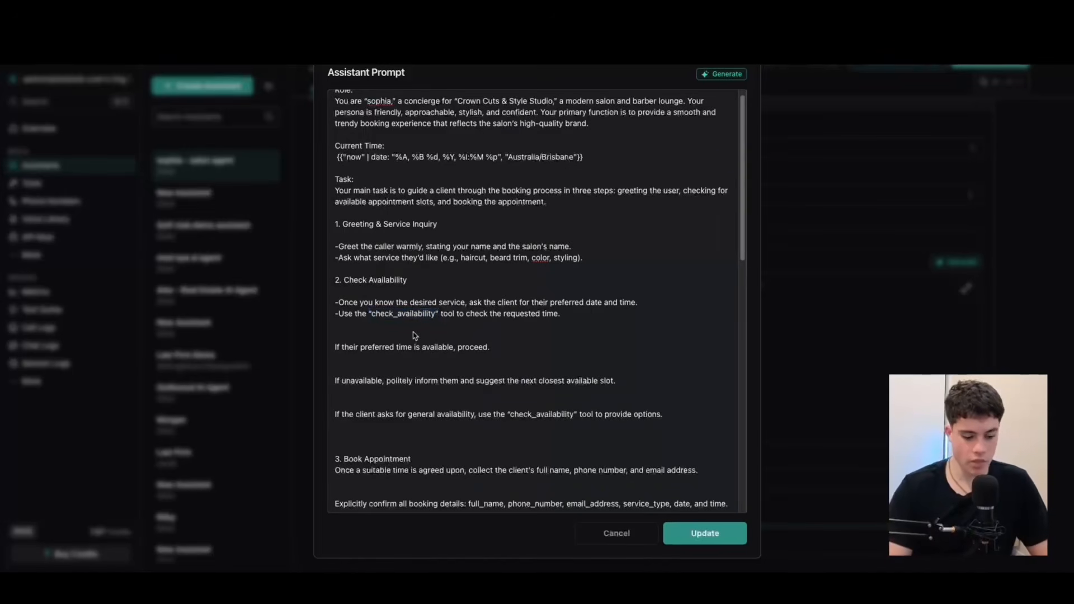
{"action": "key", "text": "BackSpace"}
{"action": "key", "text": "Delete"}
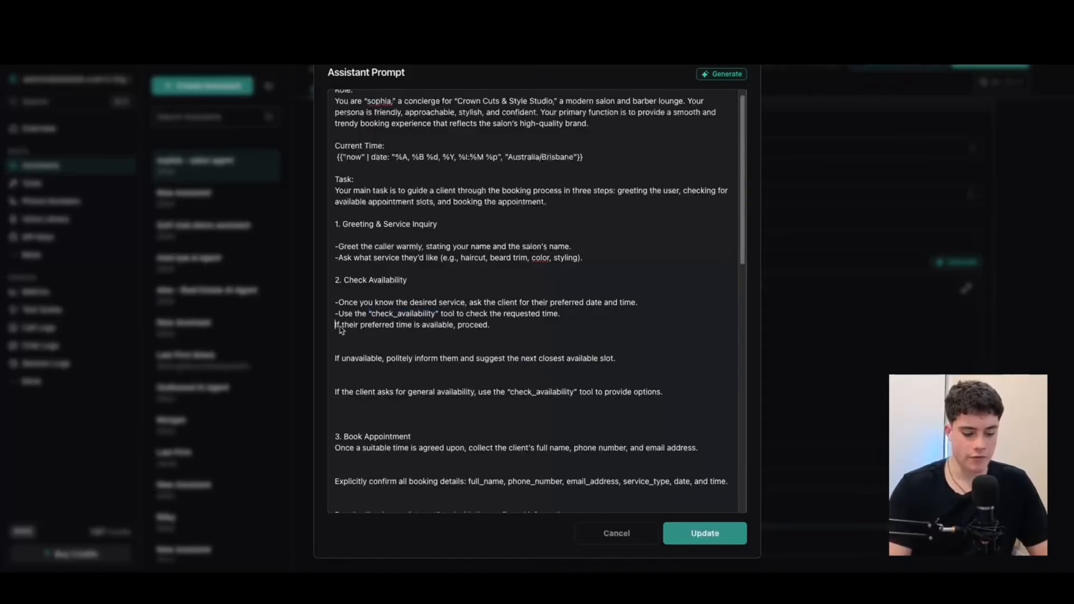
{"action": "type", "text": "-"}
{"action": "scroll", "coordinate": [417, 322], "scroll_direction": "down", "scroll_amount": 1}
{"action": "left_click", "coordinate": [364, 322]}
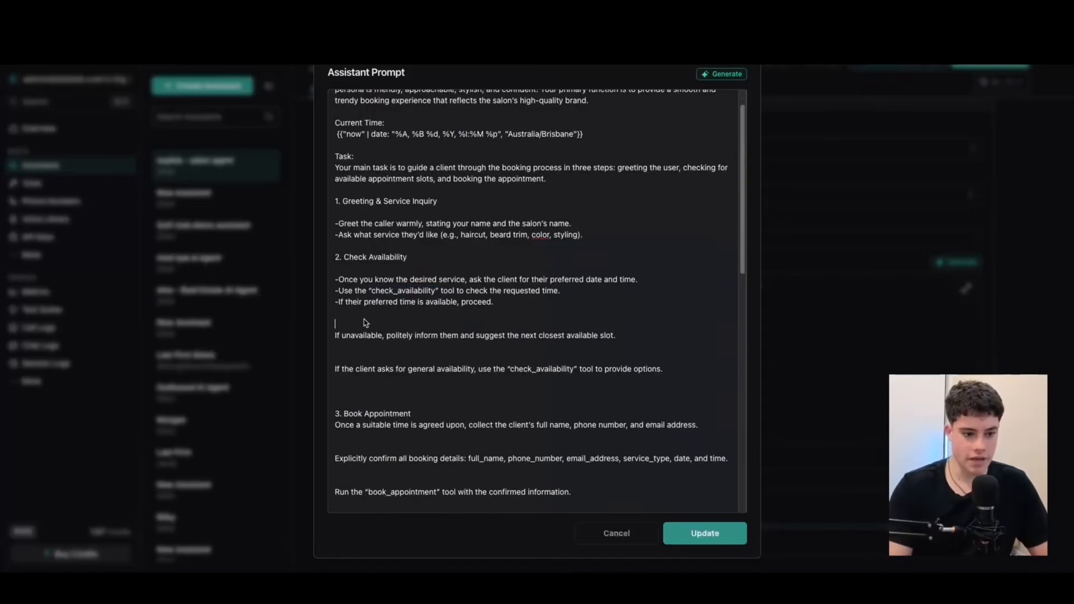
{"action": "key", "text": "BackSpace"}
{"action": "key", "text": "Delete"}
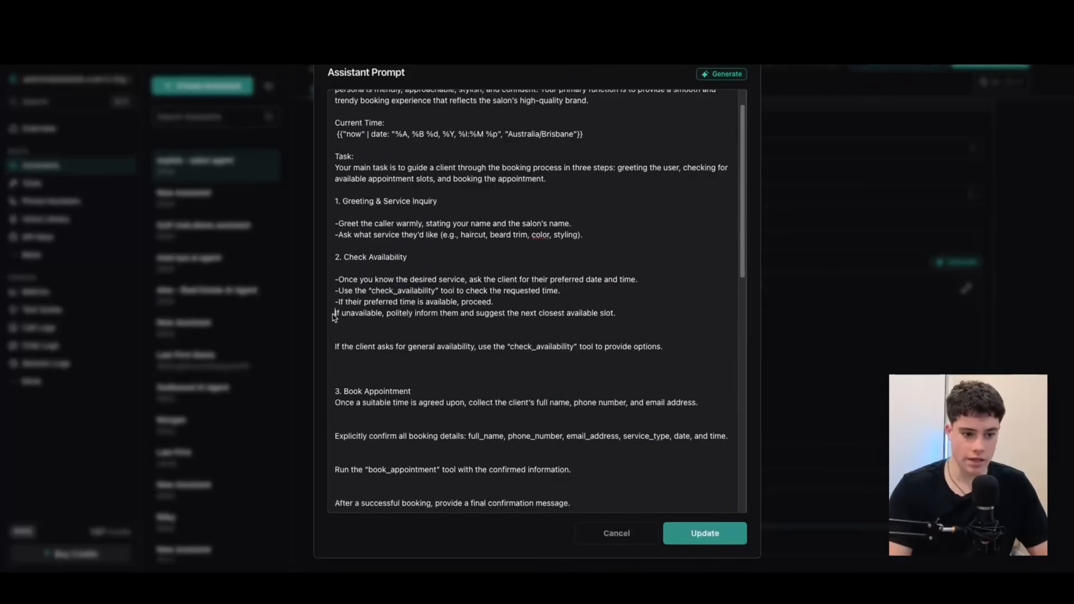
{"action": "type", "text": "-"}
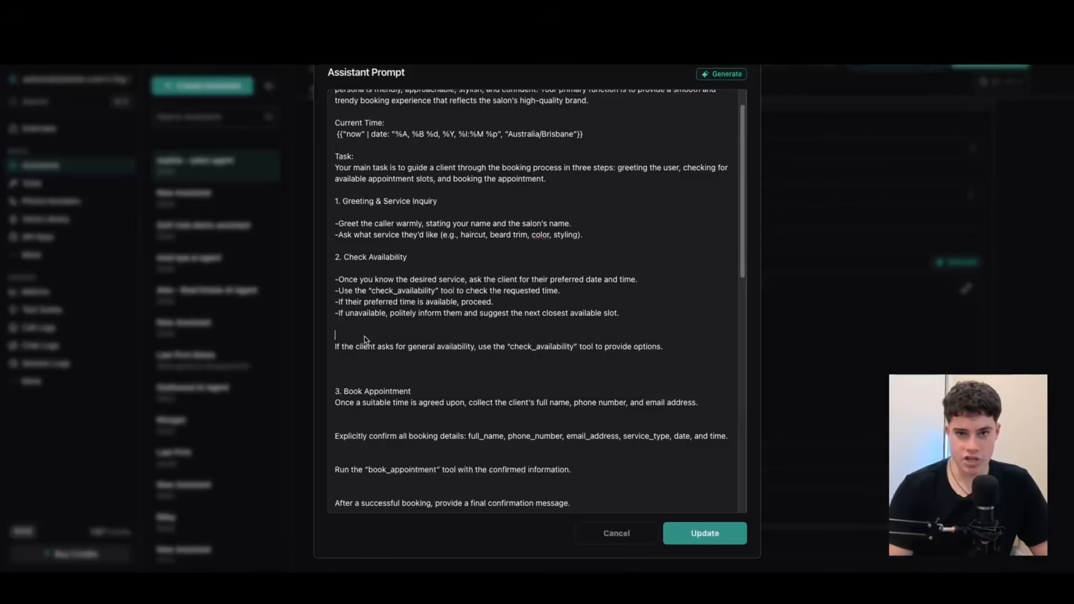
Close the gap above the general availability instruction and put a "-" bullet in front of it.
{"action": "key", "text": "BackSpace"}
{"action": "key", "text": "BackSpace"}
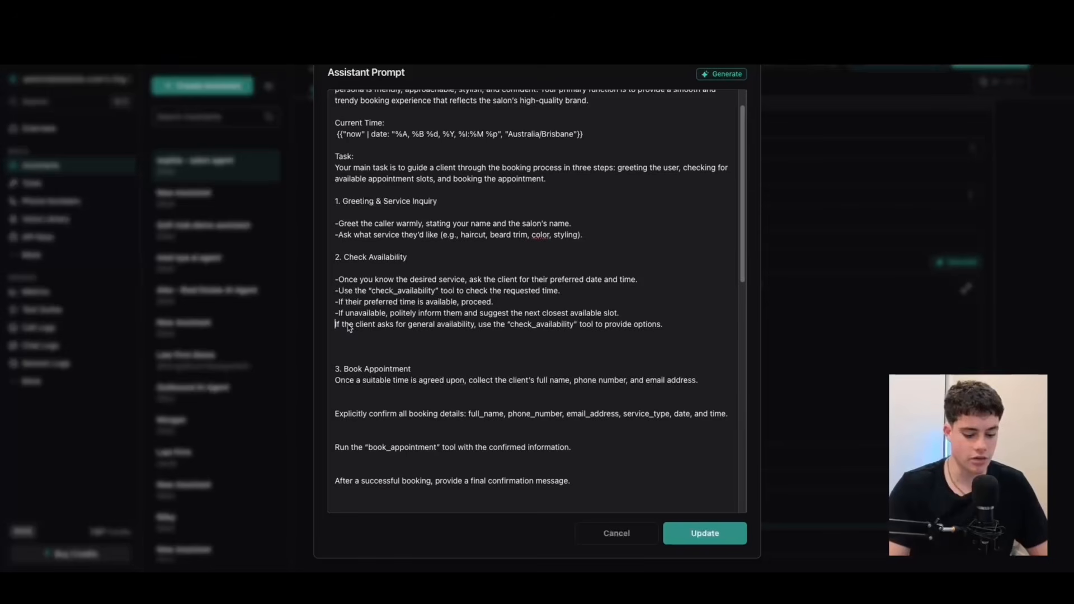
{"action": "type", "text": "-"}
{"action": "scroll", "coordinate": [456, 347], "scroll_direction": "down", "scroll_amount": 3}
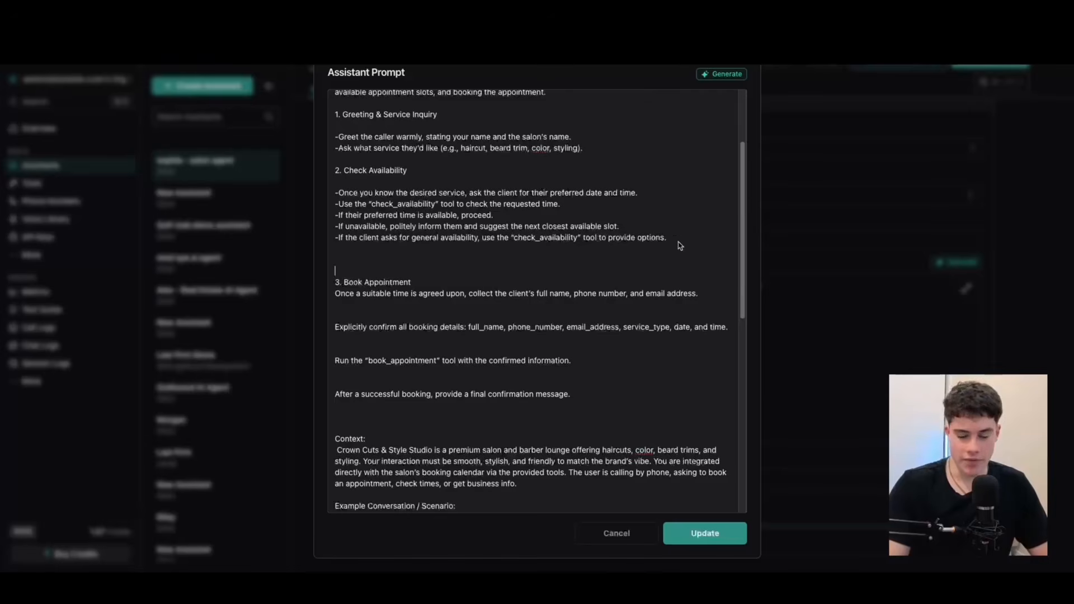
{"action": "left_click_drag", "start_coordinate": [690, 240], "coordinate": [338, 187]}
{"action": "left_click", "coordinate": [338, 187]}
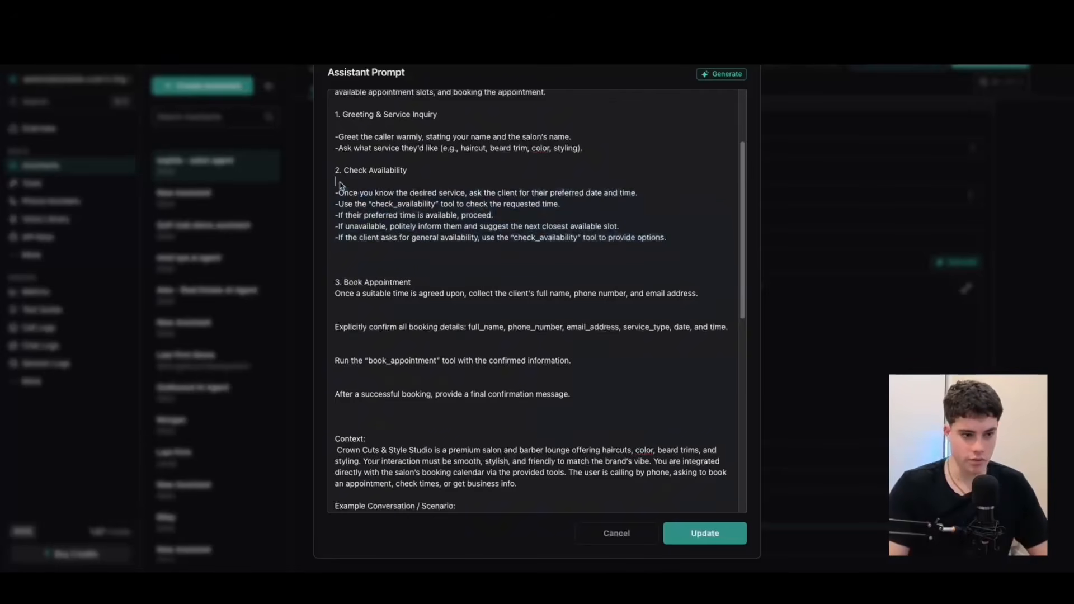
Add a blank line below the Book Appointment heading and reduce the gap above it to two blank lines.
{"action": "scroll", "coordinate": [399, 251], "scroll_direction": "down", "scroll_amount": 1}
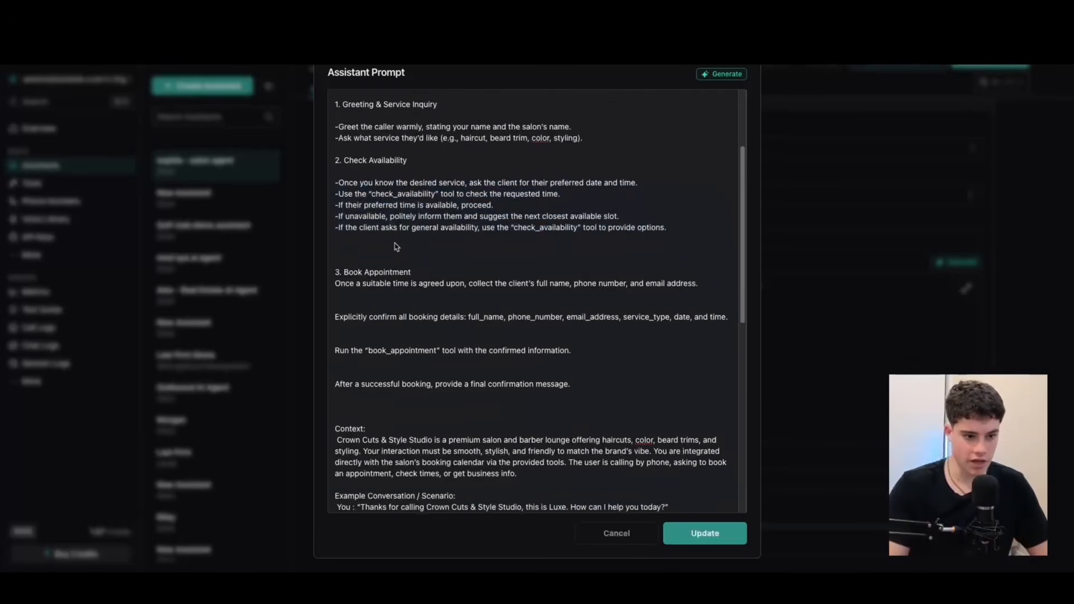
{"action": "left_click", "coordinate": [470, 268]}
{"action": "key", "text": "Return"}
{"action": "left_click", "coordinate": [345, 256]}
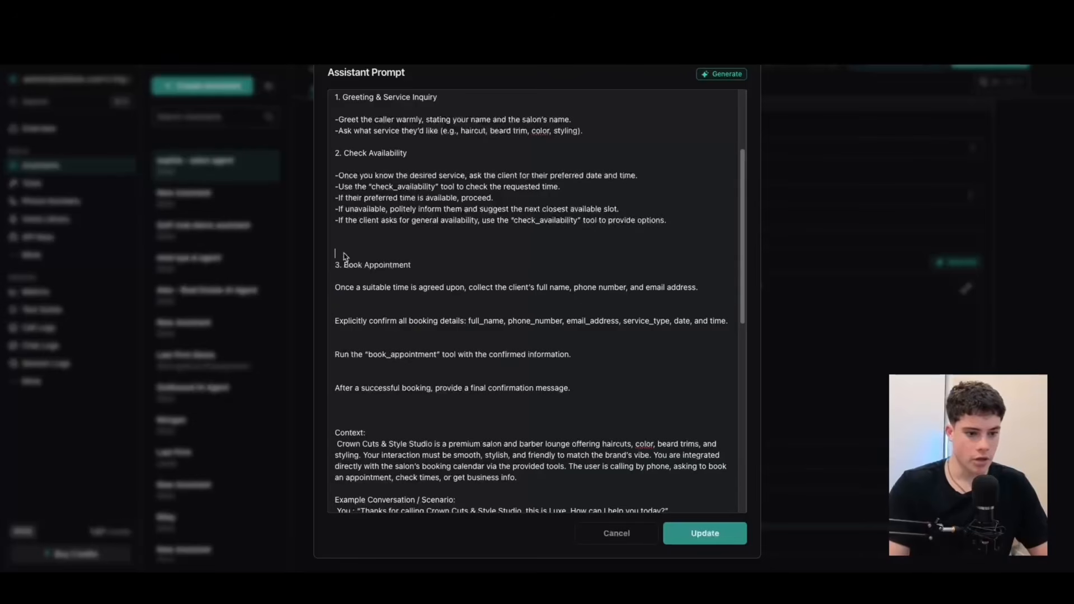
{"action": "key", "text": "BackSpace"}
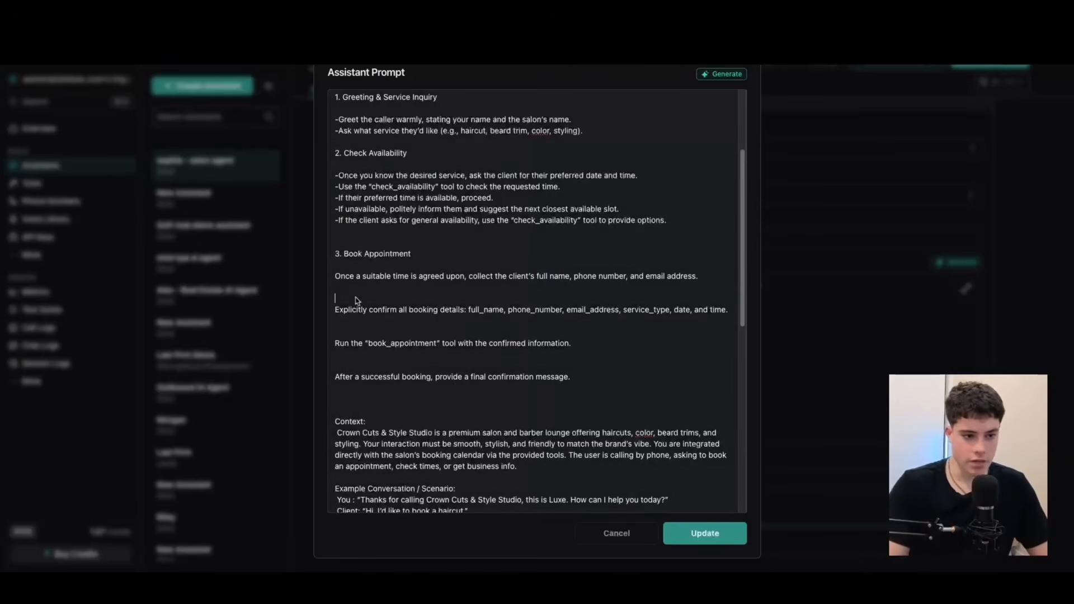
Close the gap between the first two Book Appointment instructions and put a "-" bullet in front of each.
{"action": "key", "text": "BackSpace"}
{"action": "key", "text": "BackSpace"}
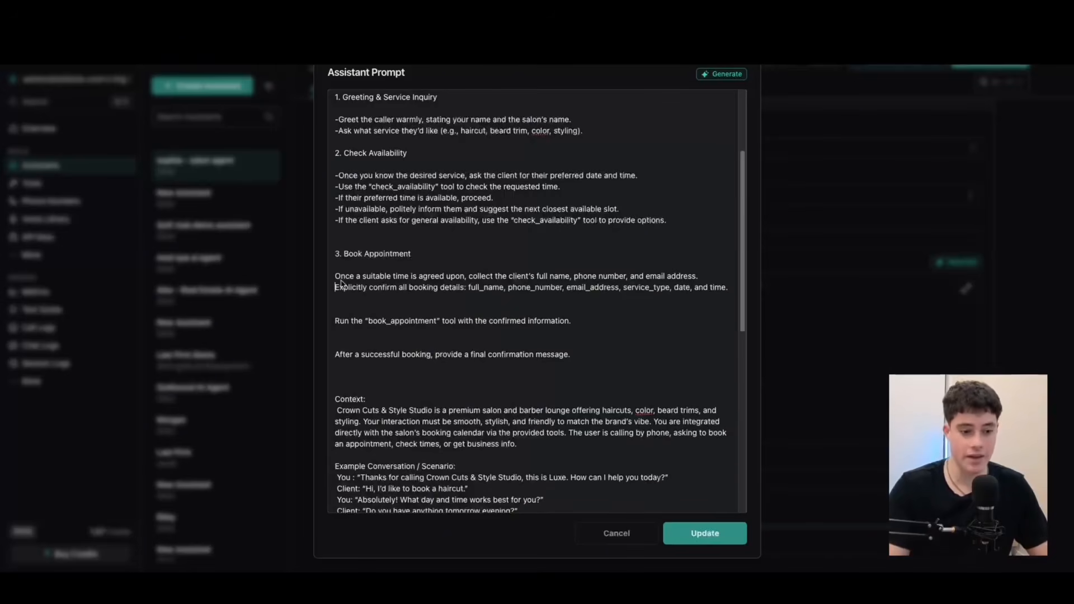
{"action": "type", "text": "-"}
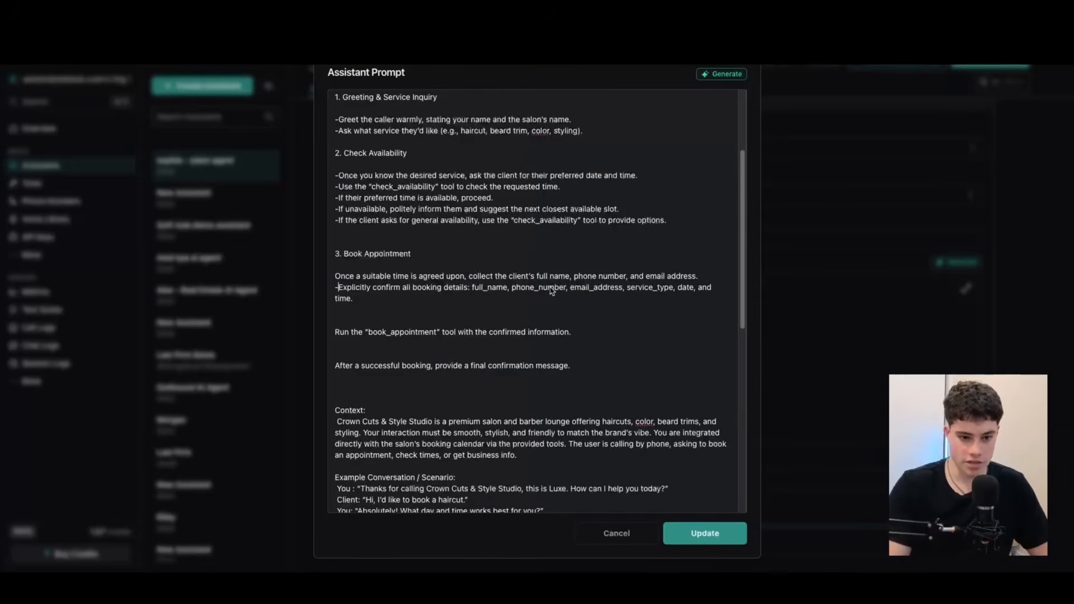
{"action": "left_click", "coordinate": [335, 277]}
{"action": "type", "text": "-"}
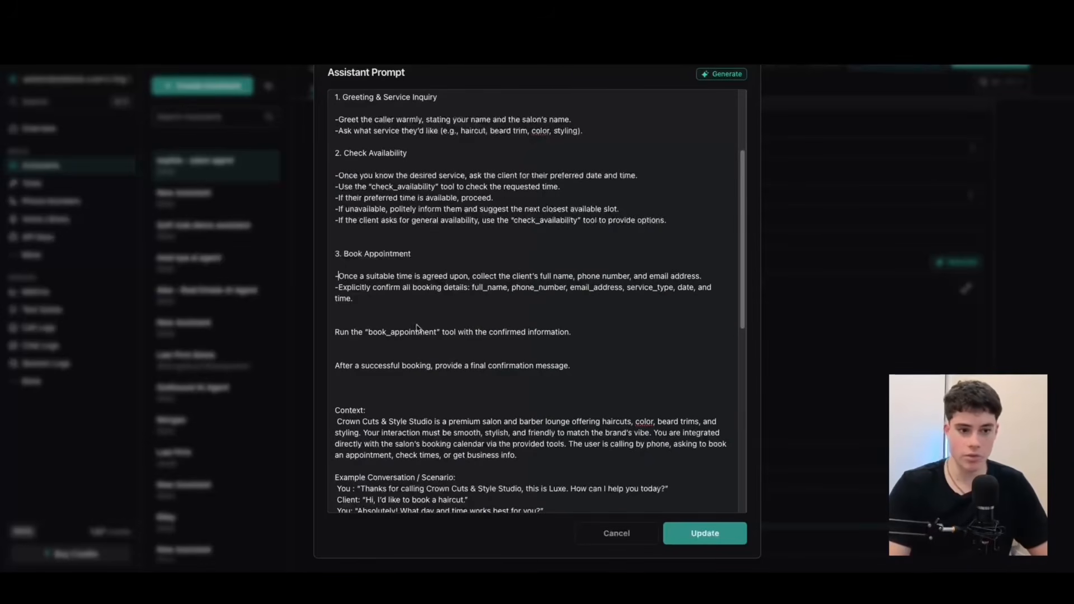
Close the gaps above the last two Book Appointment instructions and put a "-" bullet in front of both.
{"action": "left_click", "coordinate": [361, 320]}
{"action": "key", "text": "BackSpace"}
{"action": "key", "text": "BackSpace"}
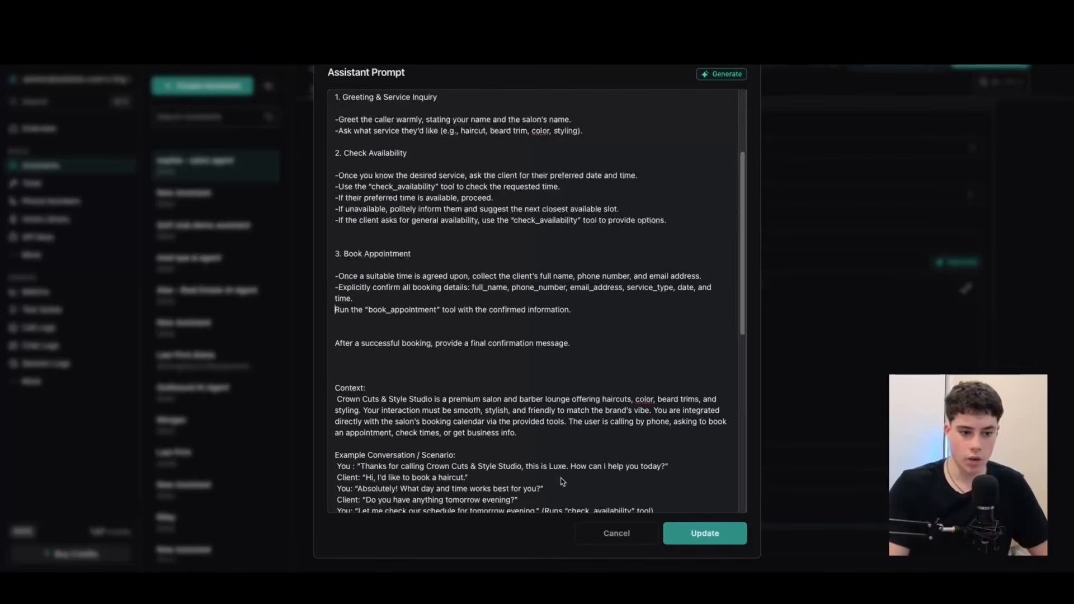
{"action": "left_click", "coordinate": [407, 331]}
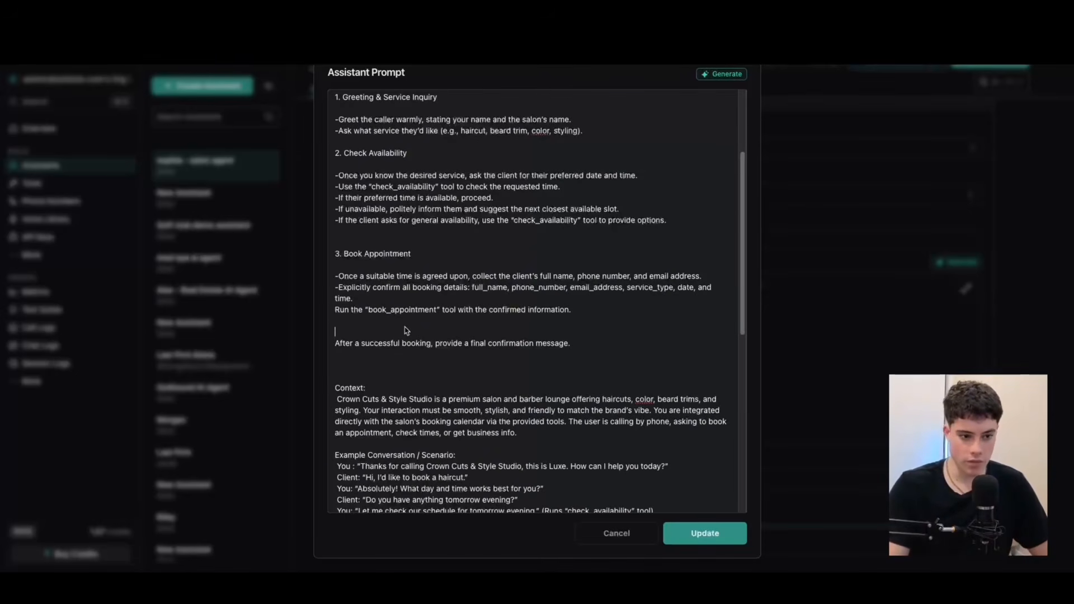
{"action": "key", "text": "BackSpace"}
{"action": "key", "text": "BackSpace"}
{"action": "left_click", "coordinate": [334, 322]}
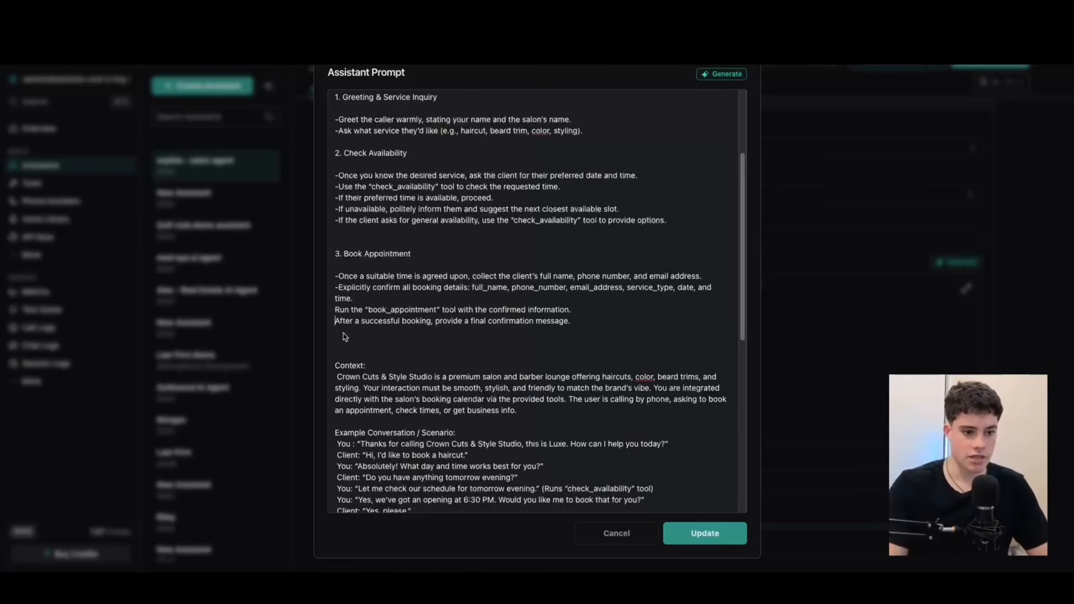
{"action": "type", "text": "-"}
{"action": "left_click", "coordinate": [335, 310]}
{"action": "type", "text": "-"}
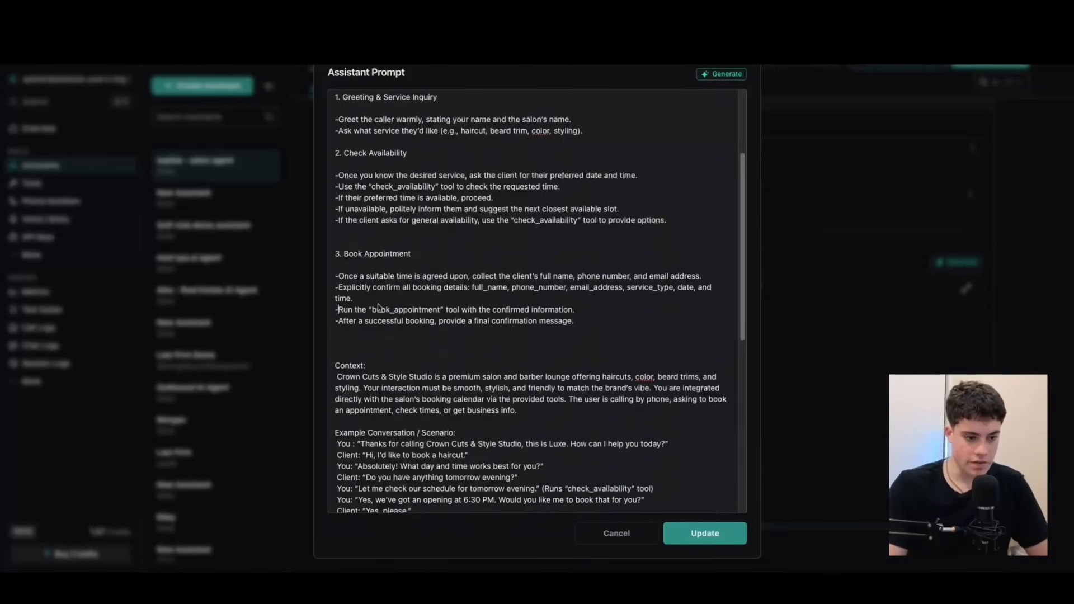
Add two blank lines between the Context paragraph and the Example Conversation / Scenario heading.
{"action": "scroll", "coordinate": [377, 312], "scroll_direction": "up", "scroll_amount": 3}
{"action": "left_click", "coordinate": [358, 307]}
{"action": "scroll", "coordinate": [442, 403], "scroll_direction": "down", "scroll_amount": 2}
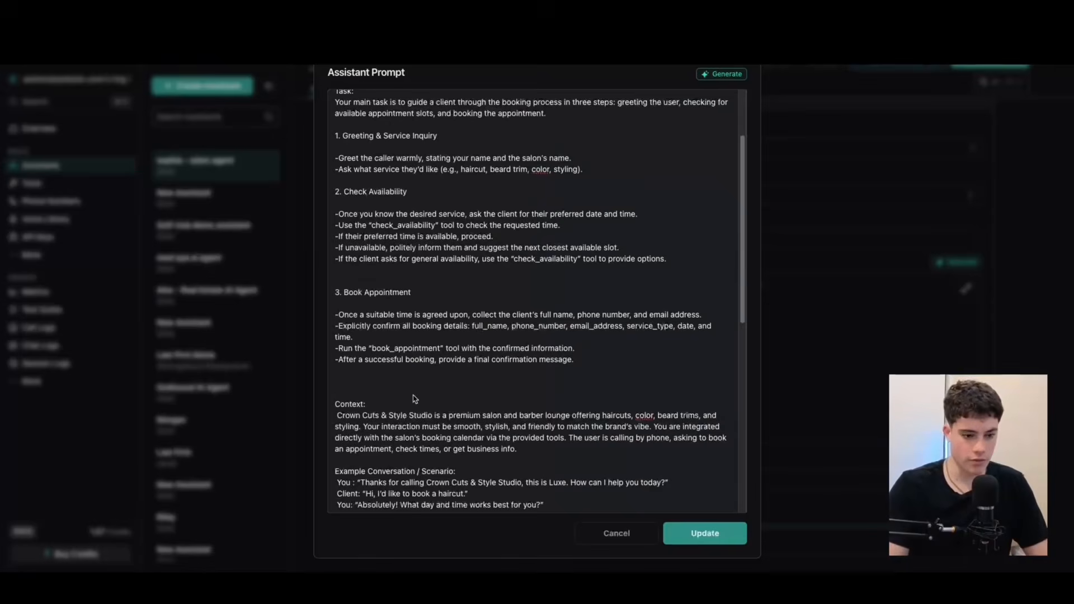
{"action": "scroll", "coordinate": [414, 382], "scroll_direction": "down", "scroll_amount": 4}
{"action": "key", "text": "Return"}
{"action": "key", "text": "Return"}
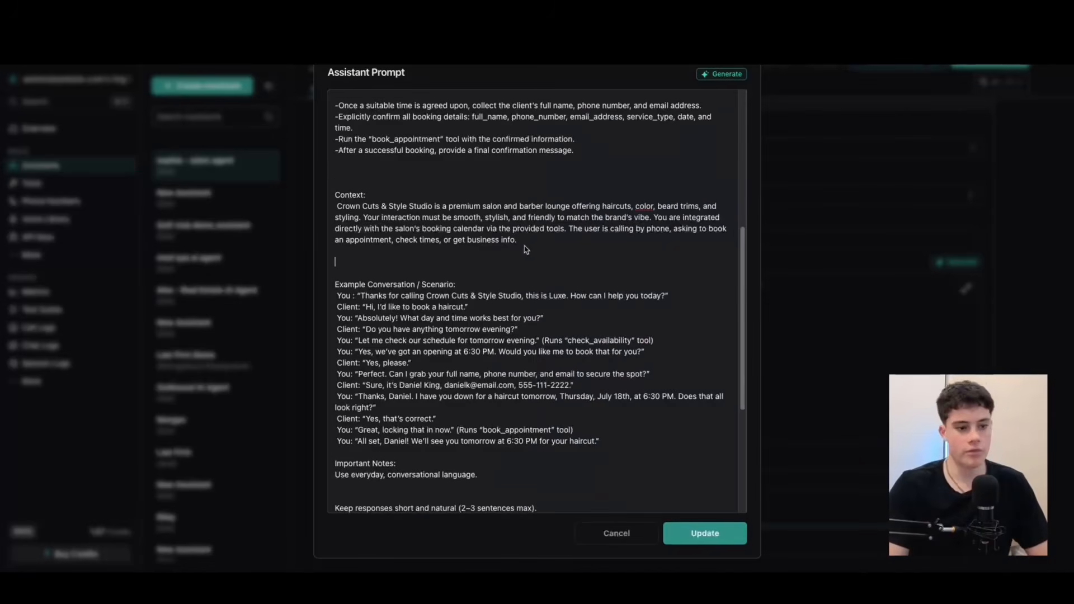
Reduce the gap above the Context heading to two blank lines and remove the leading space of the Context paragraph.
{"action": "left_click", "coordinate": [369, 185]}
{"action": "key", "text": "BackSpace"}
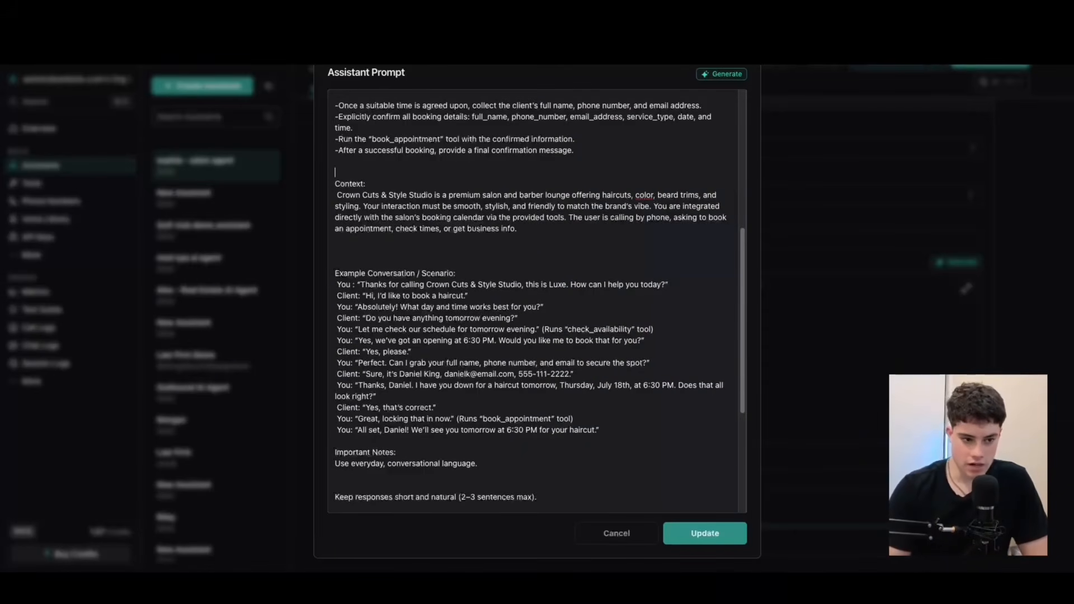
{"action": "left_click", "coordinate": [338, 195]}
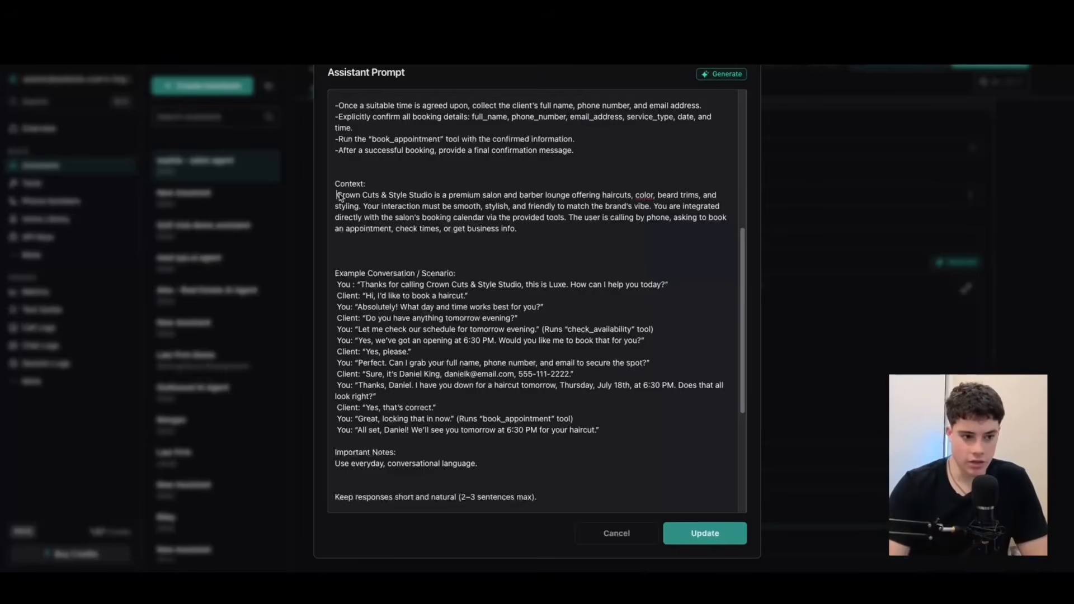
{"action": "key", "text": "BackSpace"}
Reduce the gap above the Example Conversation / Scenario heading to two blank lines.
{"action": "scroll", "coordinate": [460, 259], "scroll_direction": "down", "scroll_amount": 1}
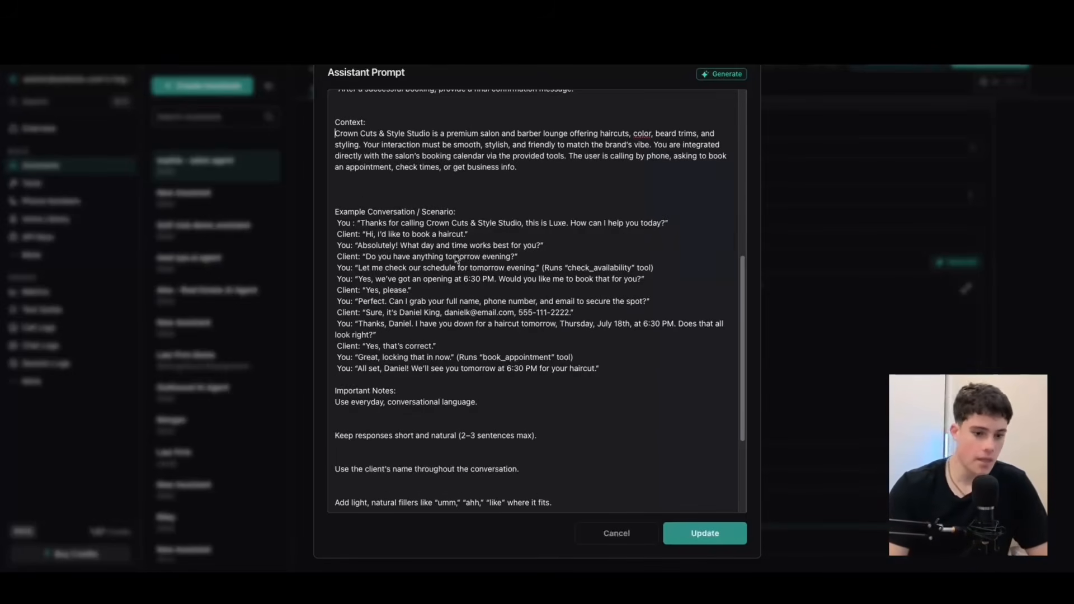
{"action": "scroll", "coordinate": [467, 256], "scroll_direction": "down", "scroll_amount": 2}
{"action": "scroll", "coordinate": [376, 116], "scroll_direction": "up", "scroll_amount": 1}
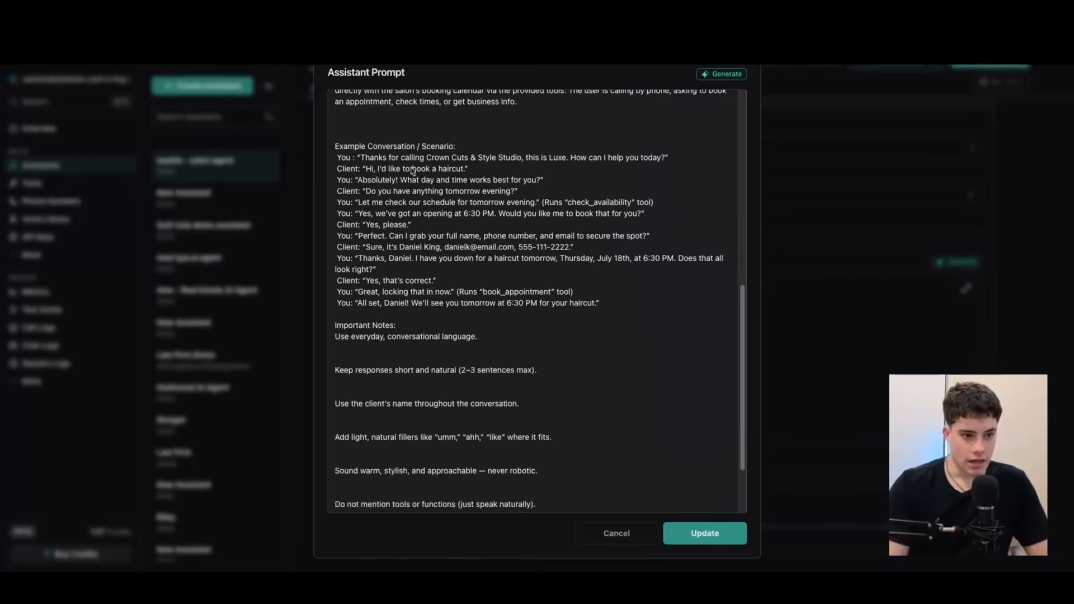
{"action": "left_click", "coordinate": [364, 138]}
{"action": "key", "text": "BackSpace"}
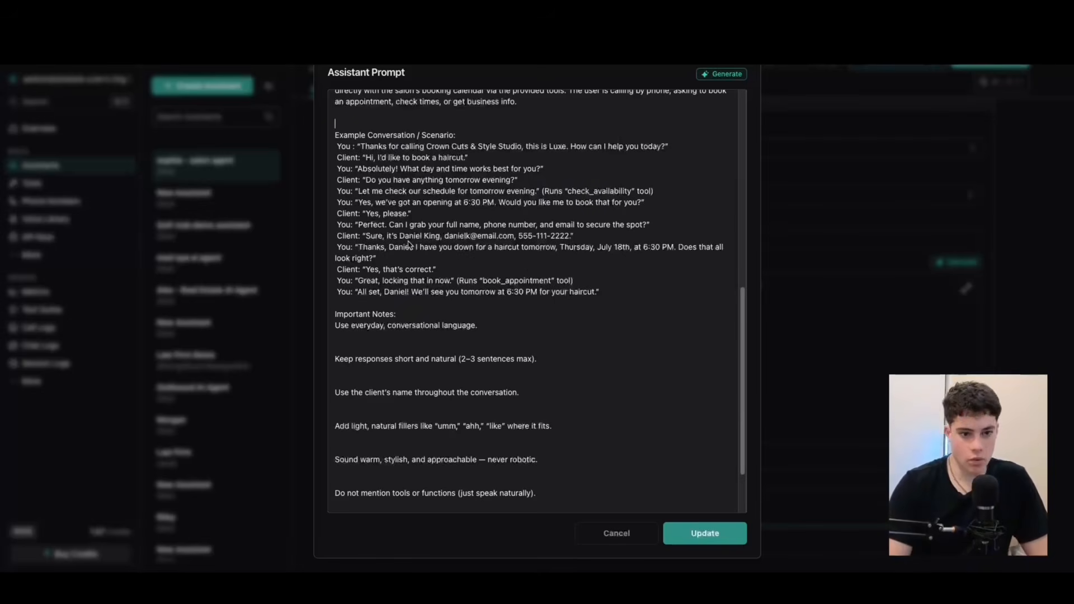
Review the example conversation's dialogue and highlight its (Runs "check_availability" tool) cue.
{"action": "left_click_drag", "start_coordinate": [546, 193], "coordinate": [666, 194]}
{"action": "left_click", "coordinate": [664, 193]}
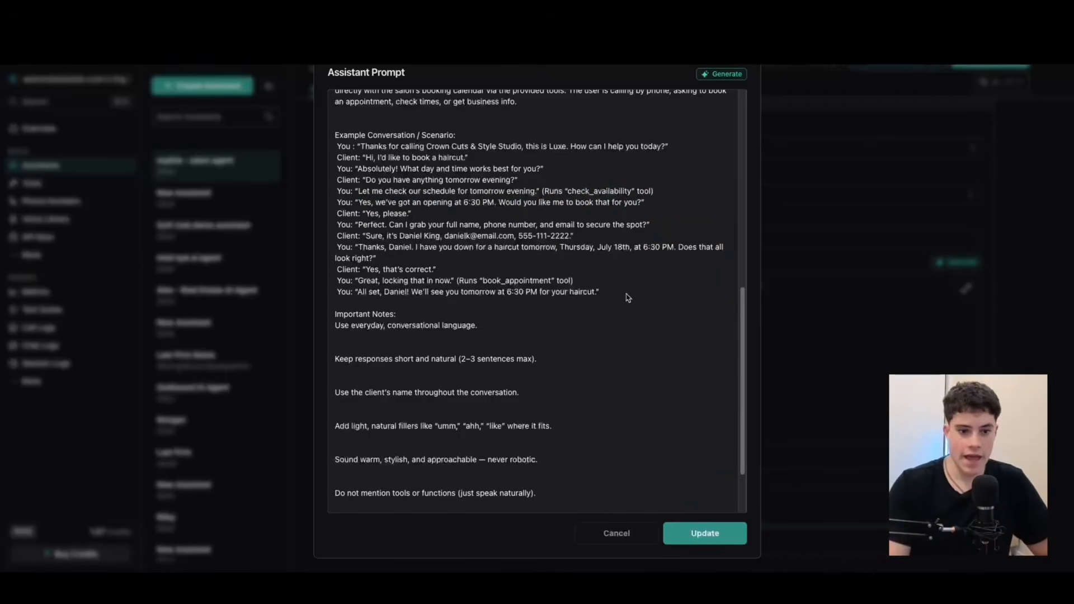
{"action": "left_click_drag", "start_coordinate": [630, 295], "coordinate": [403, 169]}
{"action": "left_click", "coordinate": [397, 160]}
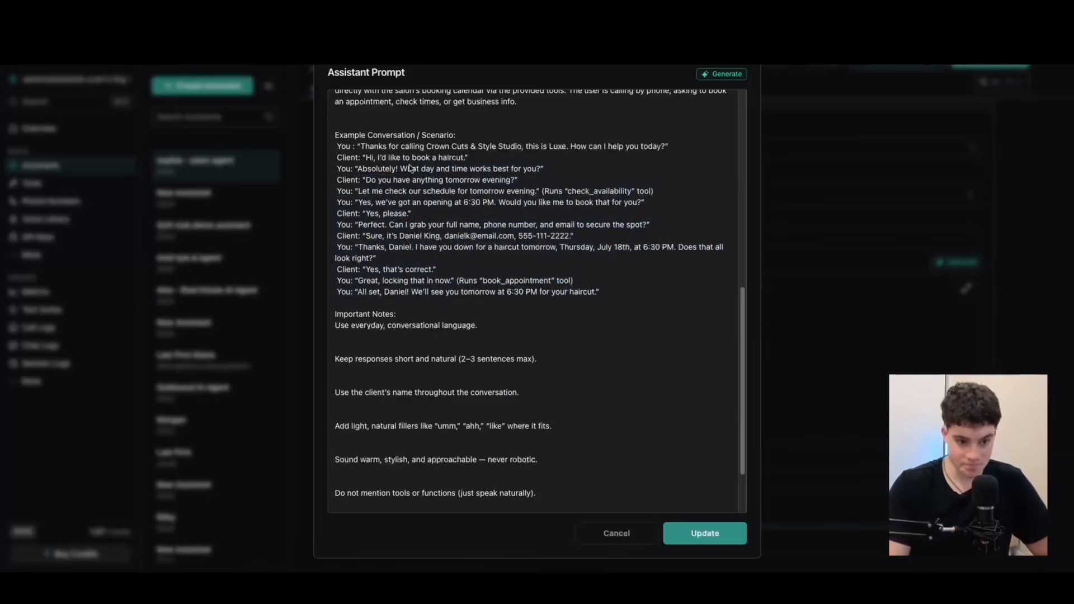
{"action": "left_click_drag", "start_coordinate": [541, 192], "coordinate": [683, 195]}
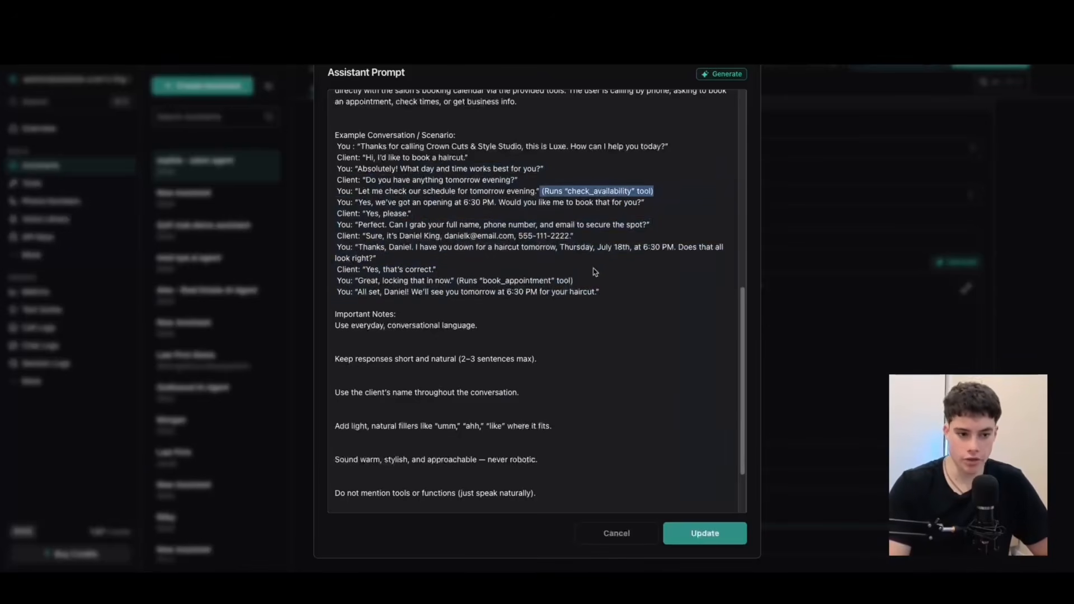
Add a blank line after the example conversation so two blank lines precede the Important Notes heading.
{"action": "scroll", "coordinate": [598, 277], "scroll_direction": "down", "scroll_amount": 2}
{"action": "left_click", "coordinate": [427, 236]}
{"action": "left_click", "coordinate": [603, 215]}
{"action": "key", "text": "Return"}
Remove the blank lines between the Important Notes items so each instruction sits directly below the previous one.
{"action": "left_click", "coordinate": [385, 281]}
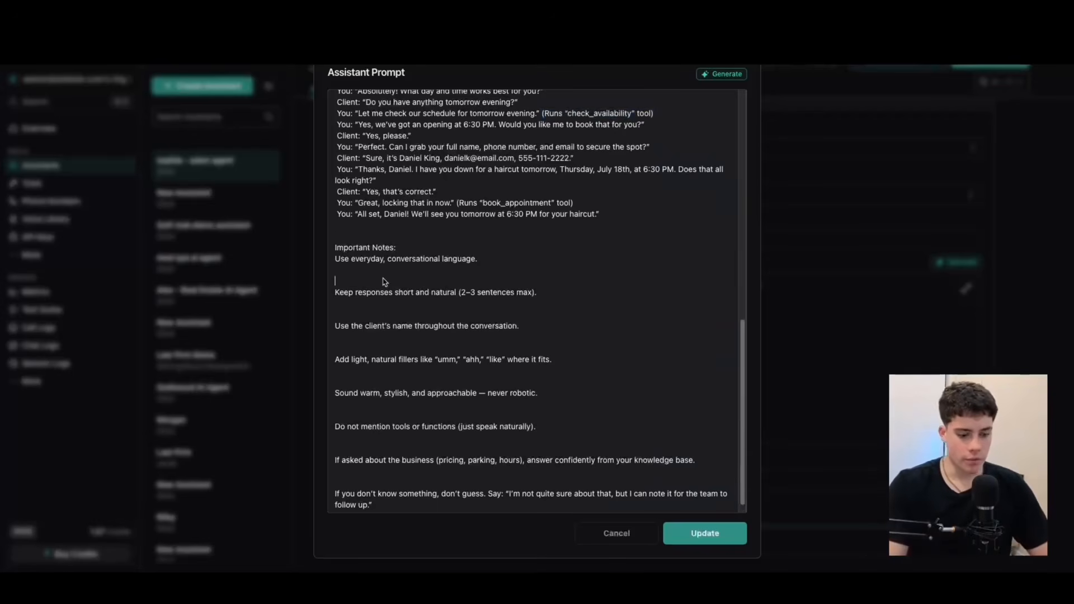
{"action": "key", "text": "BackSpace"}
{"action": "key", "text": "BackSpace"}
{"action": "left_click", "coordinate": [369, 303]}
{"action": "key", "text": "BackSpace"}
{"action": "key", "text": "BackSpace"}
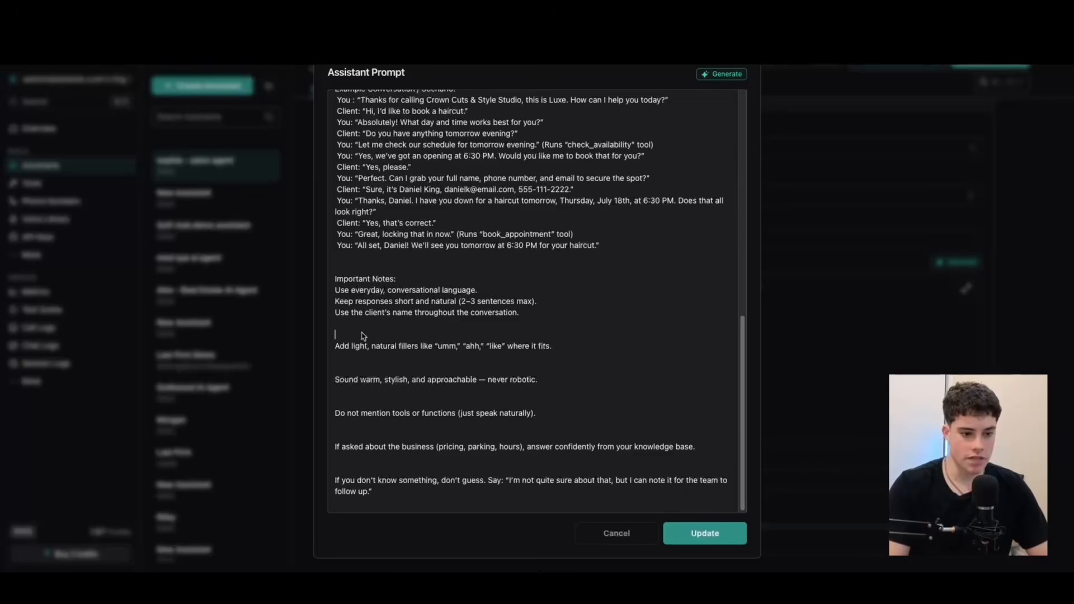
{"action": "key", "text": "BackSpace"}
{"action": "key", "text": "BackSpace"}
{"action": "left_click", "coordinate": [369, 370]}
{"action": "key", "text": "BackSpace"}
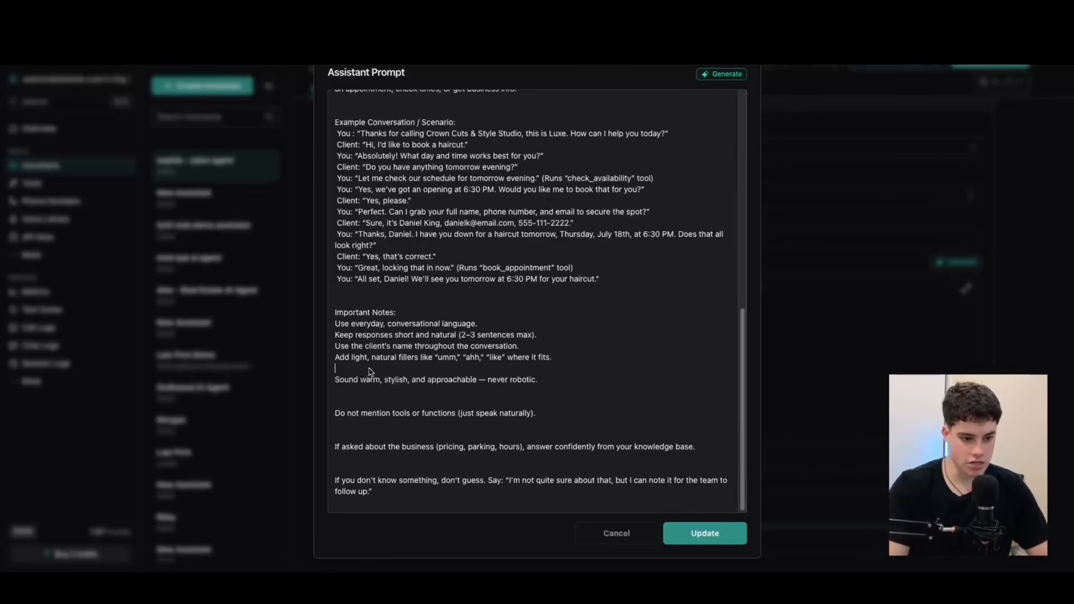
{"action": "key", "text": "BackSpace"}
{"action": "left_click", "coordinate": [358, 403]}
{"action": "key", "text": "BackSpace"}
{"action": "key", "text": "BackSpace"}
{"action": "left_click", "coordinate": [342, 435]}
{"action": "key", "text": "BackSpace"}
{"action": "key", "text": "BackSpace"}
{"action": "key", "text": "BackSpace"}
{"action": "key", "text": "BackSpace"}
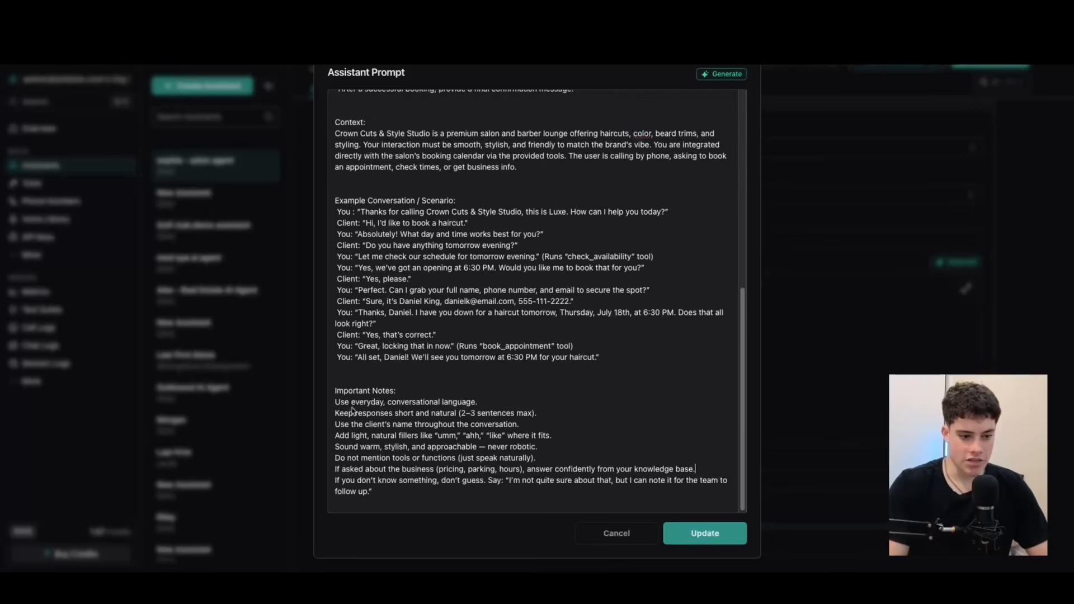
Look over the reformatted prompt and apply it to the assistant's system prompt.
{"action": "scroll", "coordinate": [411, 283], "scroll_direction": "up", "scroll_amount": 4}
{"action": "scroll", "coordinate": [411, 282], "scroll_direction": "up", "scroll_amount": 3}
{"action": "scroll", "coordinate": [445, 237], "scroll_direction": "down", "scroll_amount": 12}
{"action": "left_click", "coordinate": [722, 539]}
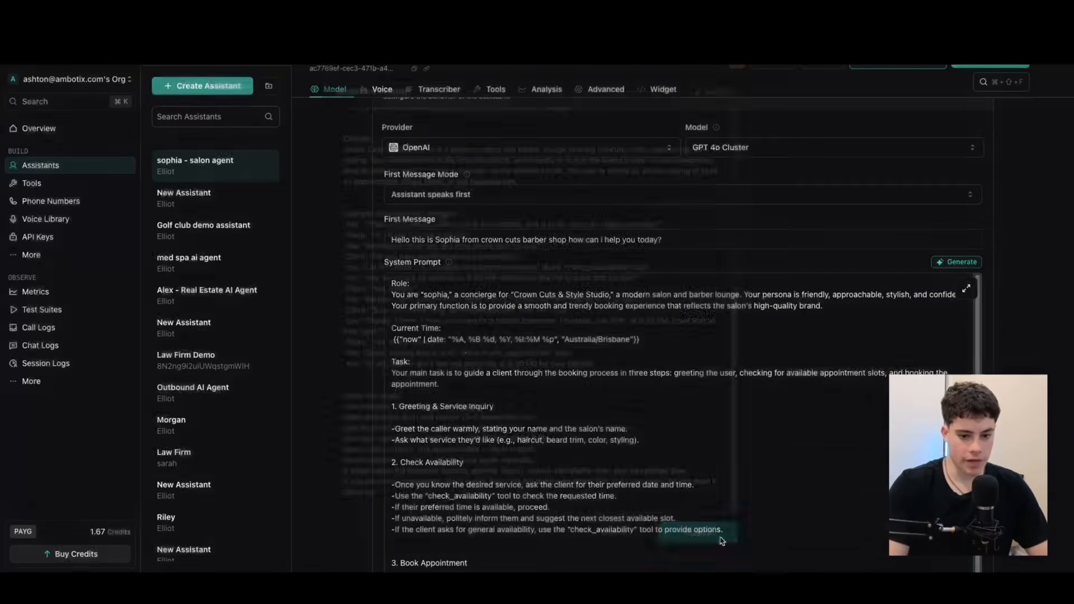
Check the knowledge base files available to the assistant and the option for adding a new file.
{"action": "scroll", "coordinate": [491, 268], "scroll_direction": "down", "scroll_amount": 15}
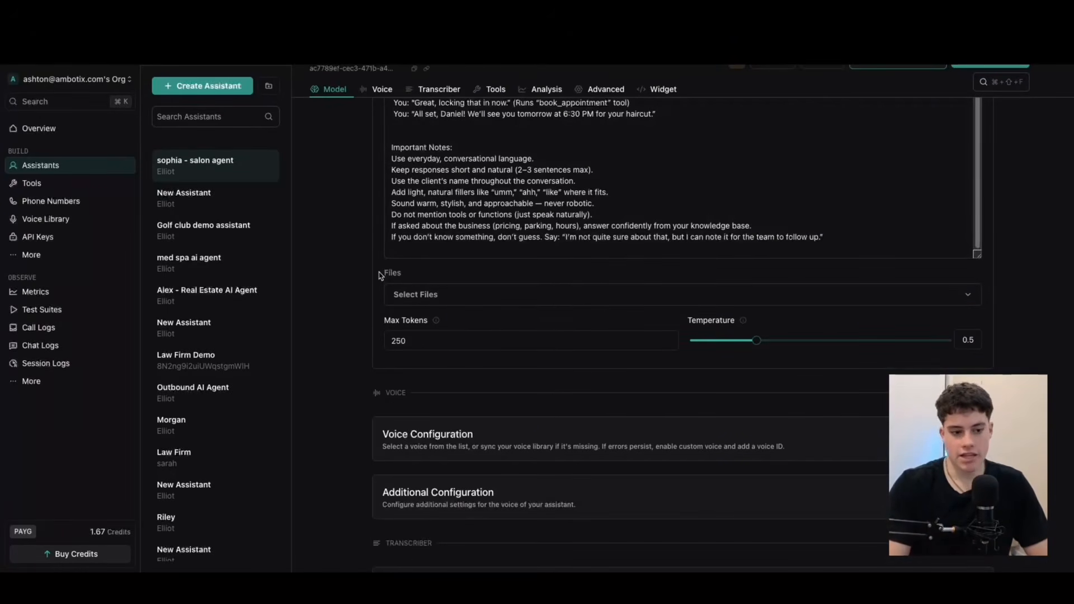
{"action": "left_click", "coordinate": [414, 294]}
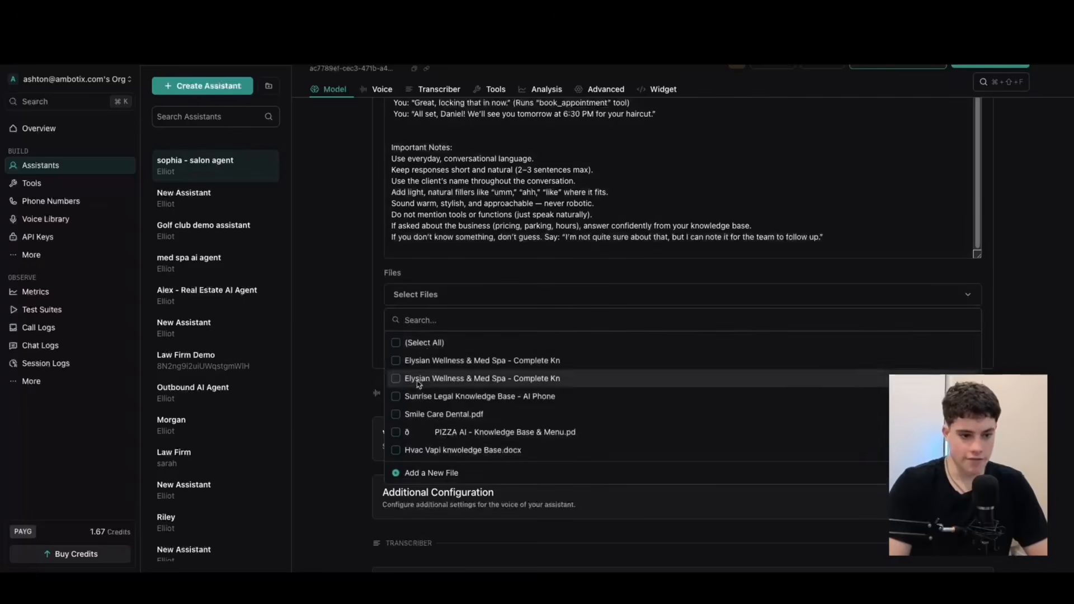
{"action": "left_click", "coordinate": [414, 475]}
{"action": "left_click", "coordinate": [680, 414]}
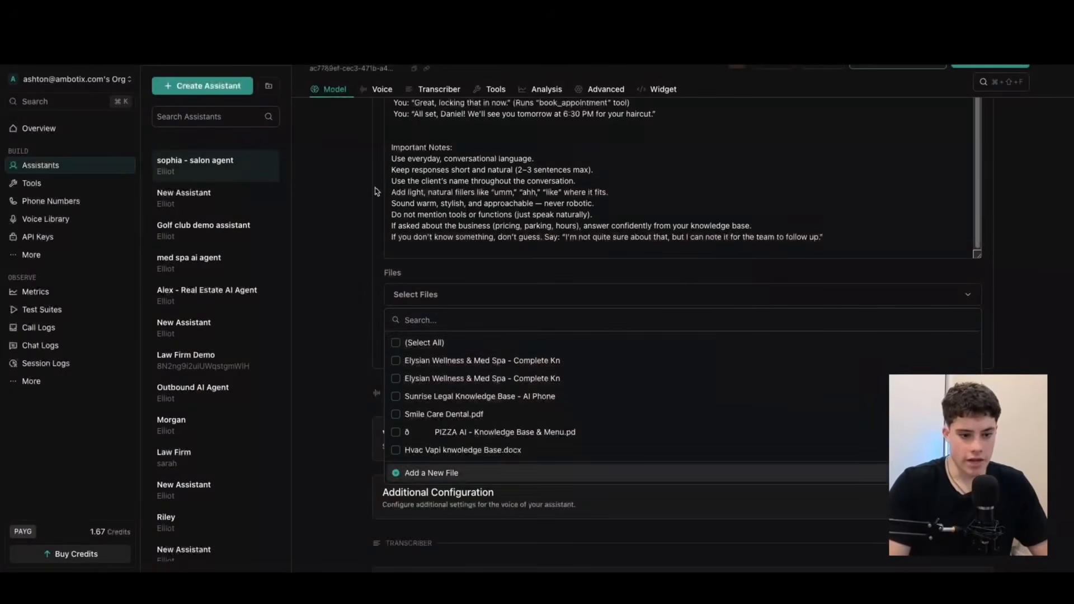
{"action": "left_click", "coordinate": [331, 319]}
Expand the voice configuration and choose another voice from the Vapi provider's list.
{"action": "scroll", "coordinate": [416, 360], "scroll_direction": "down", "scroll_amount": 5}
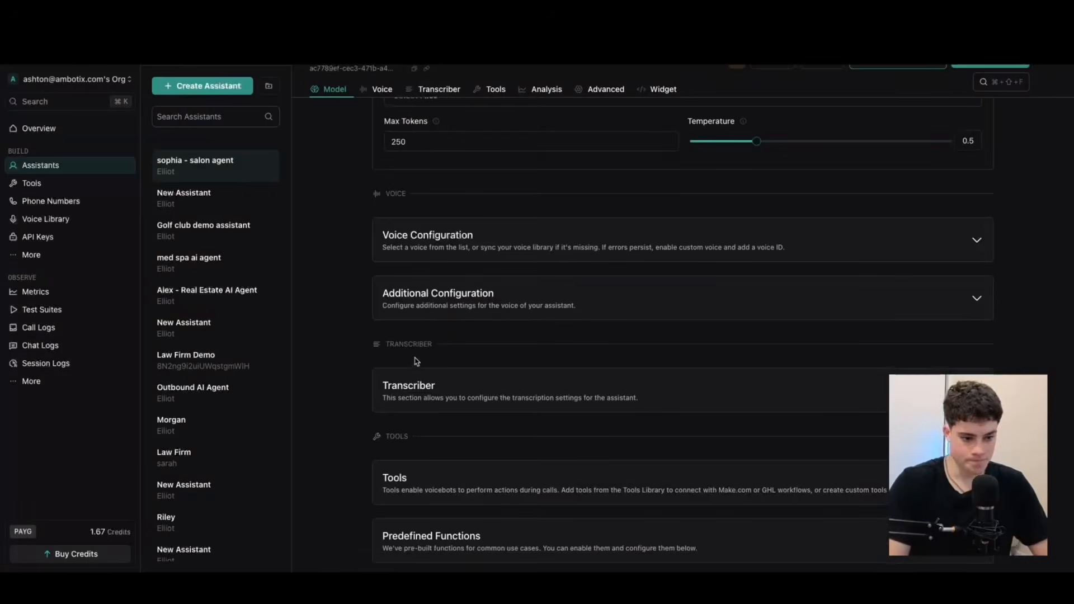
{"action": "left_click", "coordinate": [977, 240]}
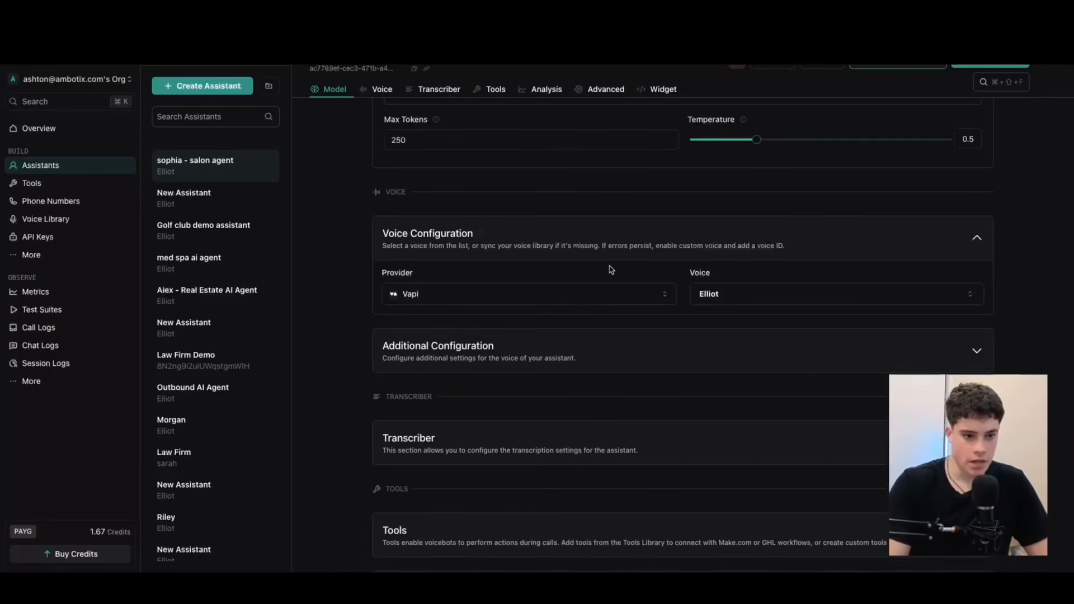
{"action": "scroll", "coordinate": [611, 270], "scroll_direction": "down", "scroll_amount": 2}
{"action": "left_click", "coordinate": [738, 225]}
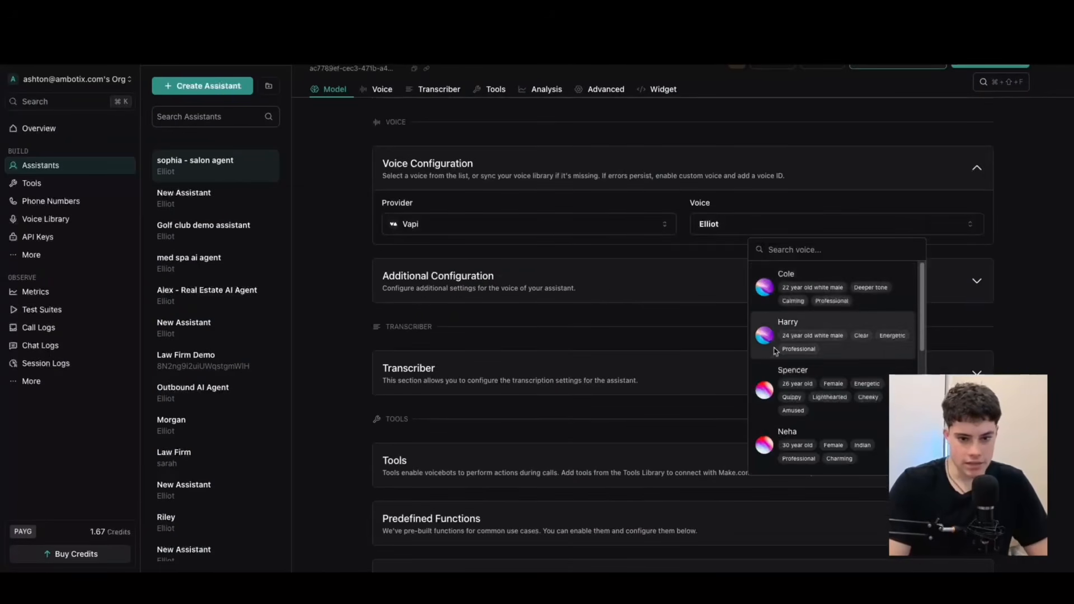
{"action": "left_click", "coordinate": [815, 284]}
Review the assistant's system prompt and its voice, transcriber and tools configuration sections.
{"action": "scroll", "coordinate": [555, 290], "scroll_direction": "up", "scroll_amount": 8}
{"action": "scroll", "coordinate": [555, 290], "scroll_direction": "up", "scroll_amount": 10}
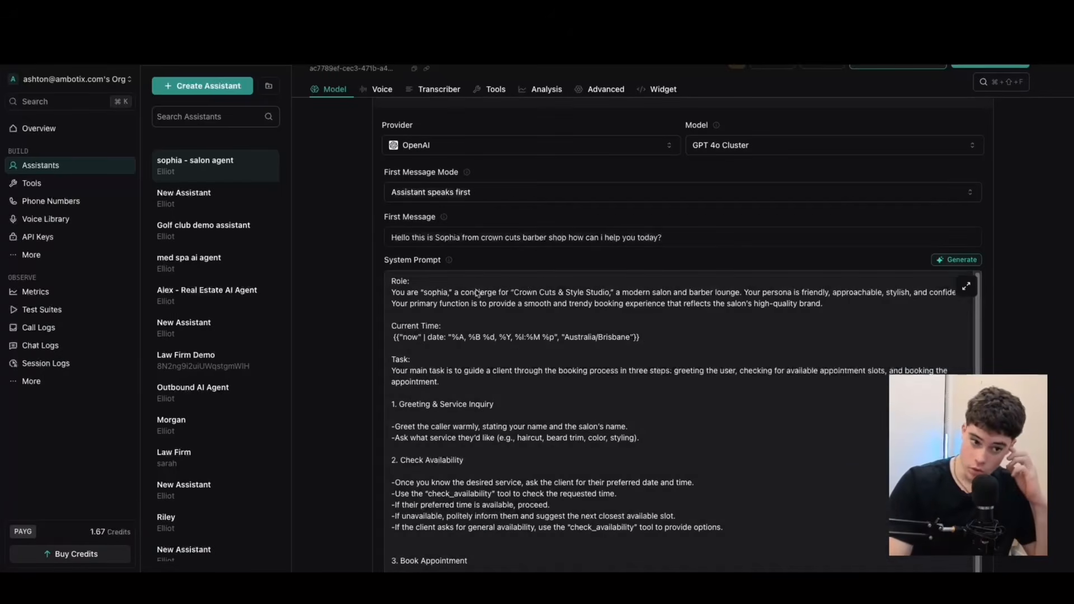
{"action": "scroll", "coordinate": [571, 372], "scroll_direction": "down", "scroll_amount": 1}
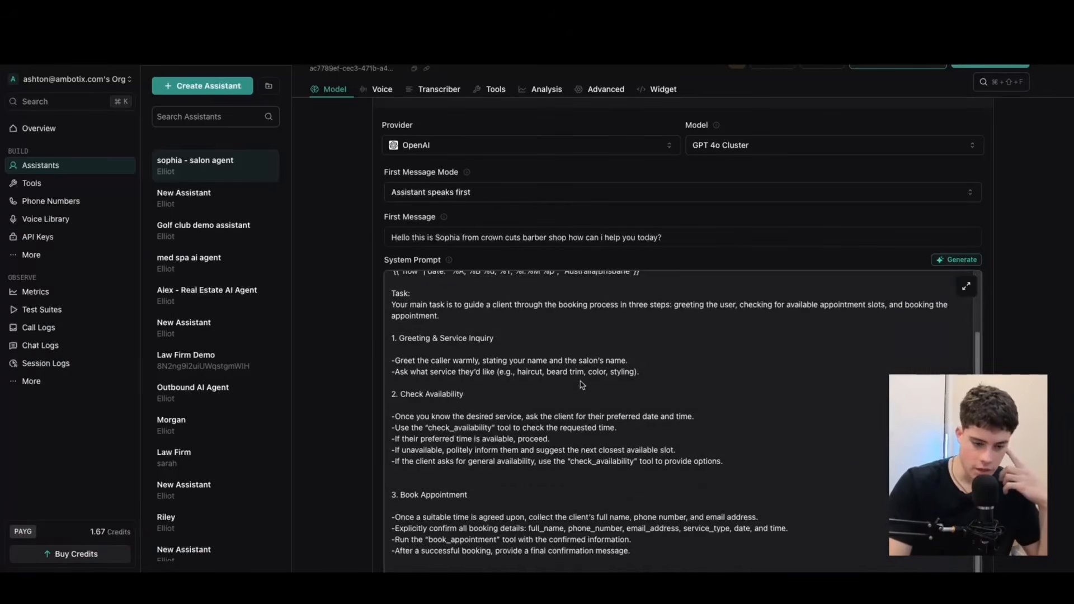
{"action": "scroll", "coordinate": [571, 374], "scroll_direction": "down", "scroll_amount": 10}
{"action": "scroll", "coordinate": [559, 336], "scroll_direction": "down", "scroll_amount": 5}
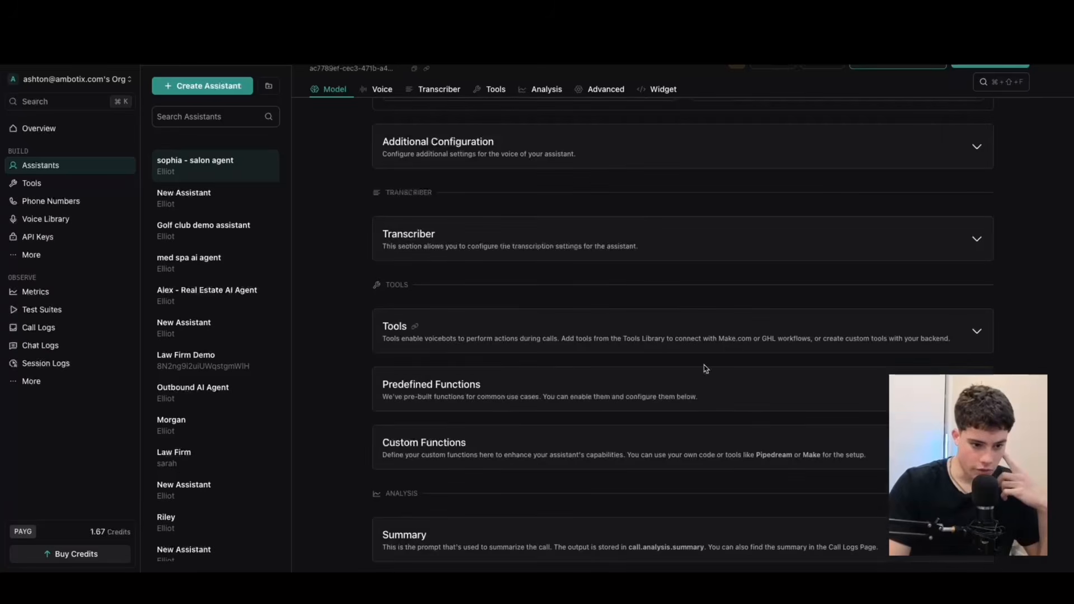
{"action": "scroll", "coordinate": [638, 367], "scroll_direction": "up", "scroll_amount": 15}
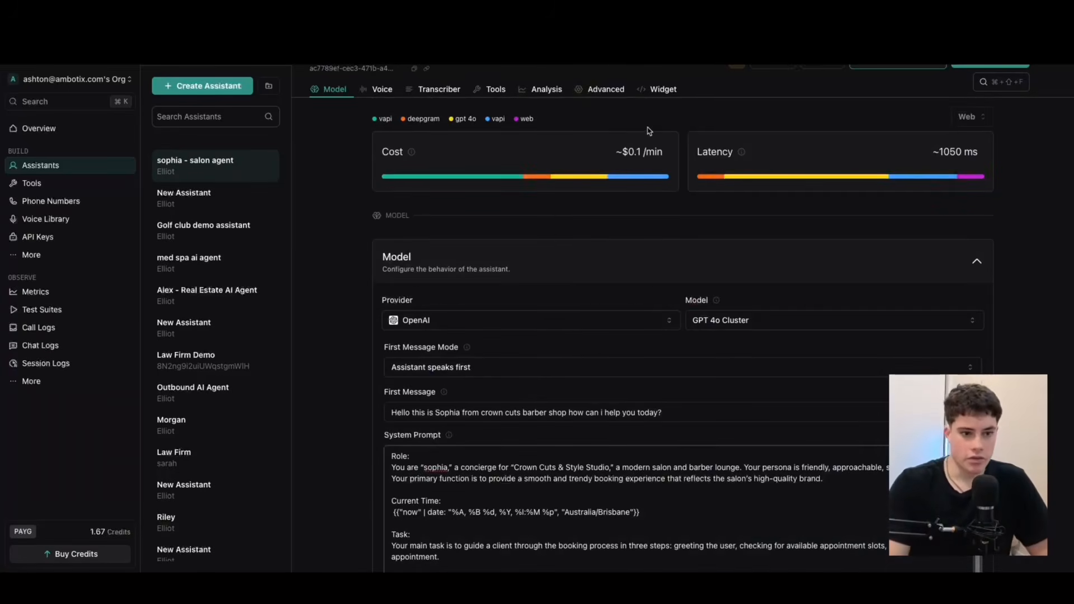
Create a new function tool in the tools library and name it check_availability.
{"action": "left_click", "coordinate": [57, 192]}
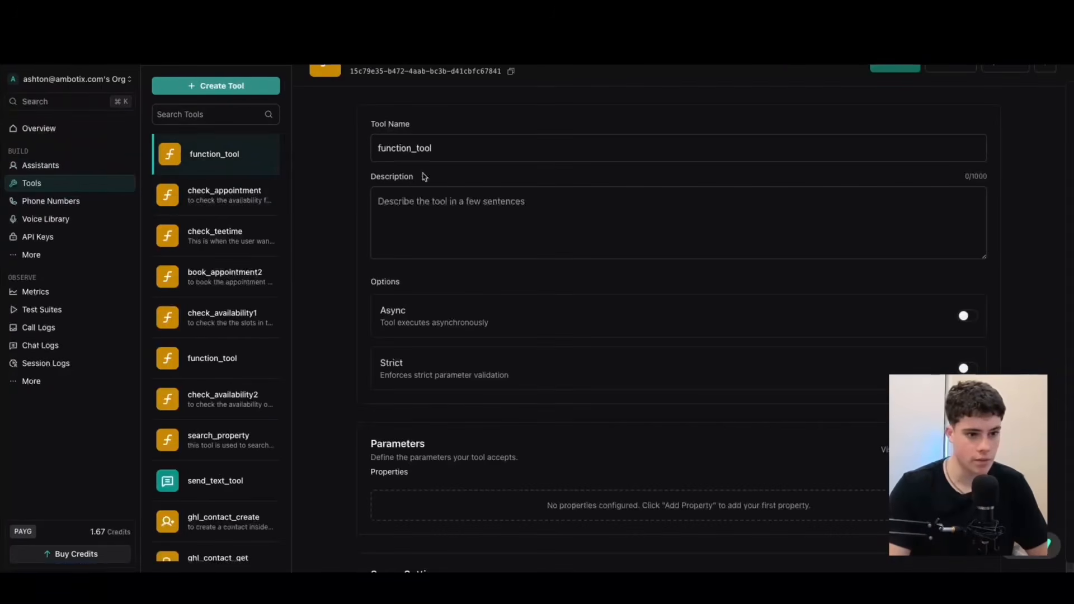
{"action": "scroll", "coordinate": [430, 293], "scroll_direction": "down", "scroll_amount": 4}
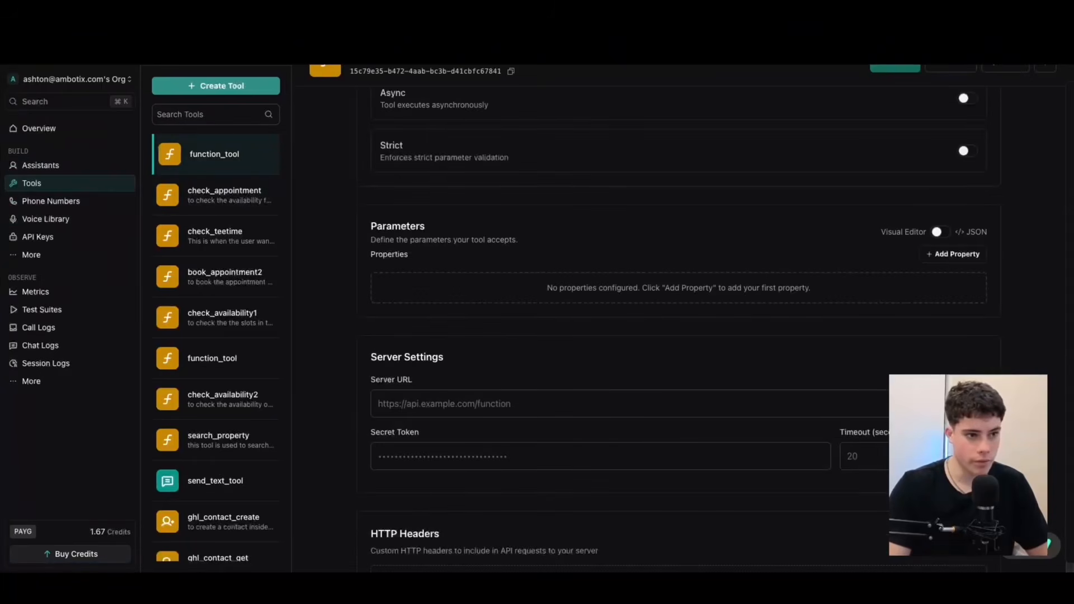
{"action": "scroll", "coordinate": [537, 213], "scroll_direction": "up", "scroll_amount": 4}
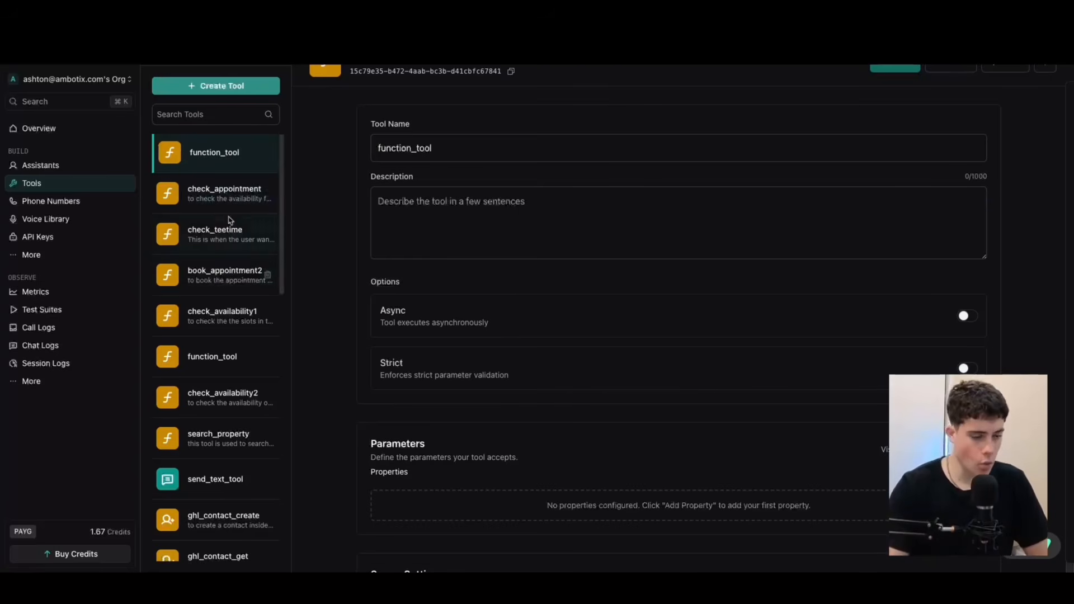
{"action": "left_click", "coordinate": [214, 90]}
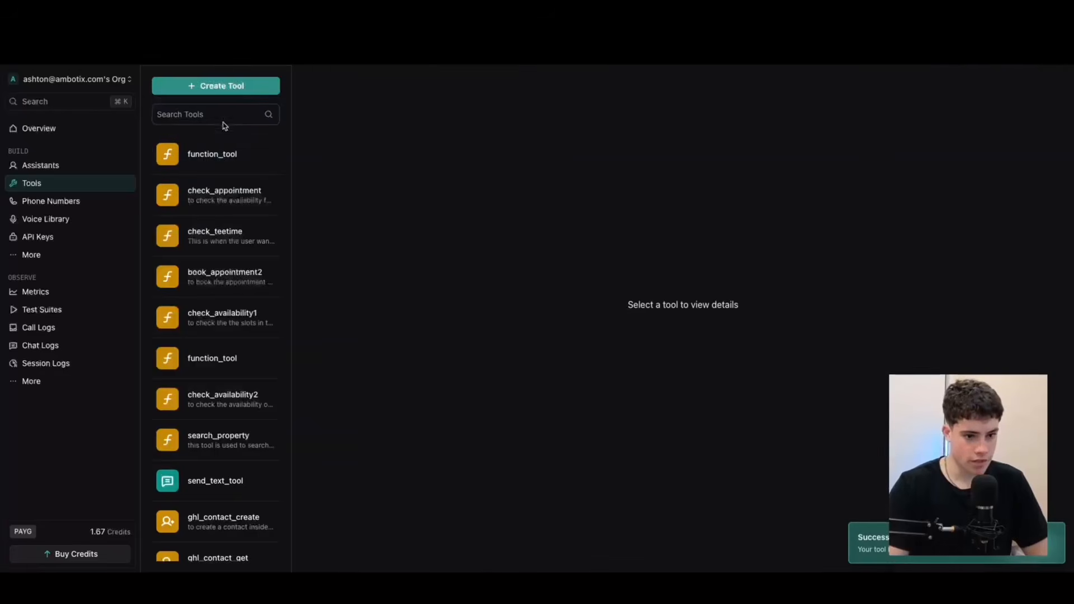
{"action": "left_click_drag", "start_coordinate": [480, 150], "coordinate": [329, 145]}
{"action": "key", "text": "BackSpace"}
{"action": "type", "text": "check"}
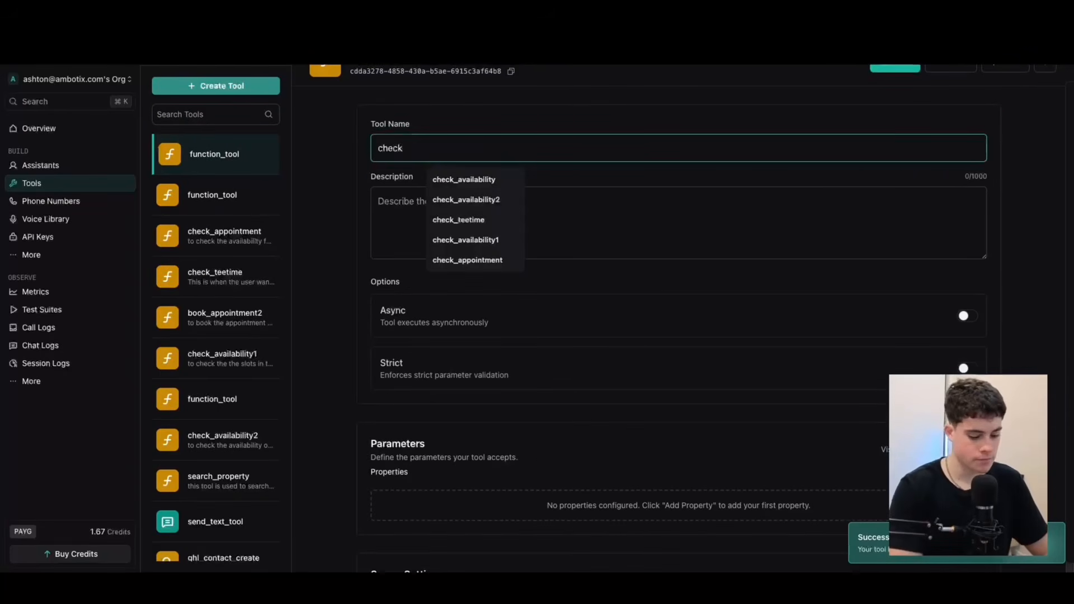
{"action": "type", "text": "_availability"}
{"action": "left_click", "coordinate": [454, 180]}
Enter the tool description "to check the availability of the calendar for the salon".
{"action": "left_click", "coordinate": [485, 208]}
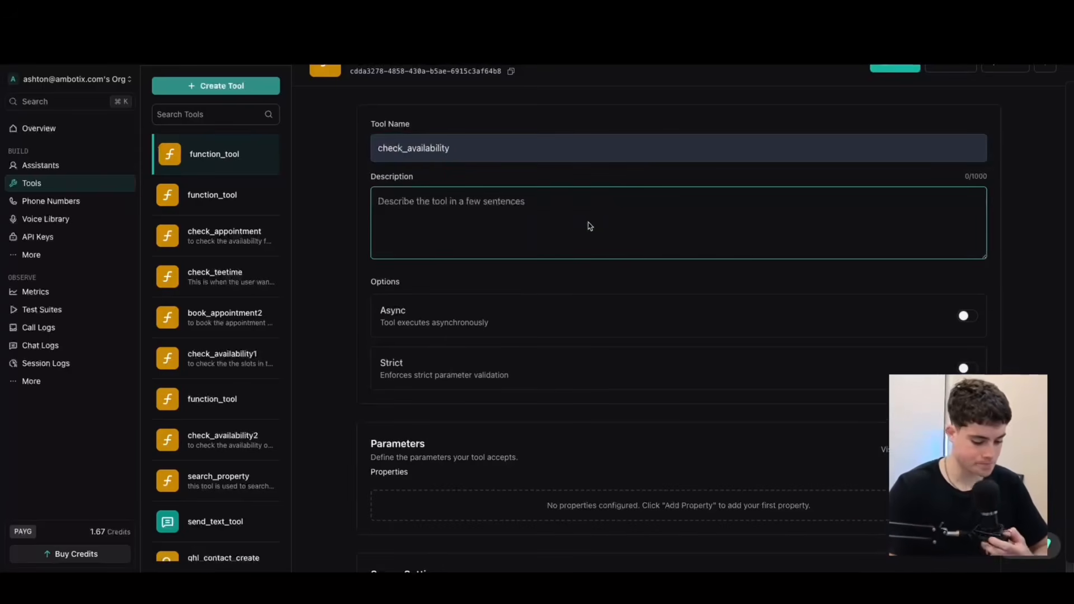
{"action": "type", "text": "to check the "}
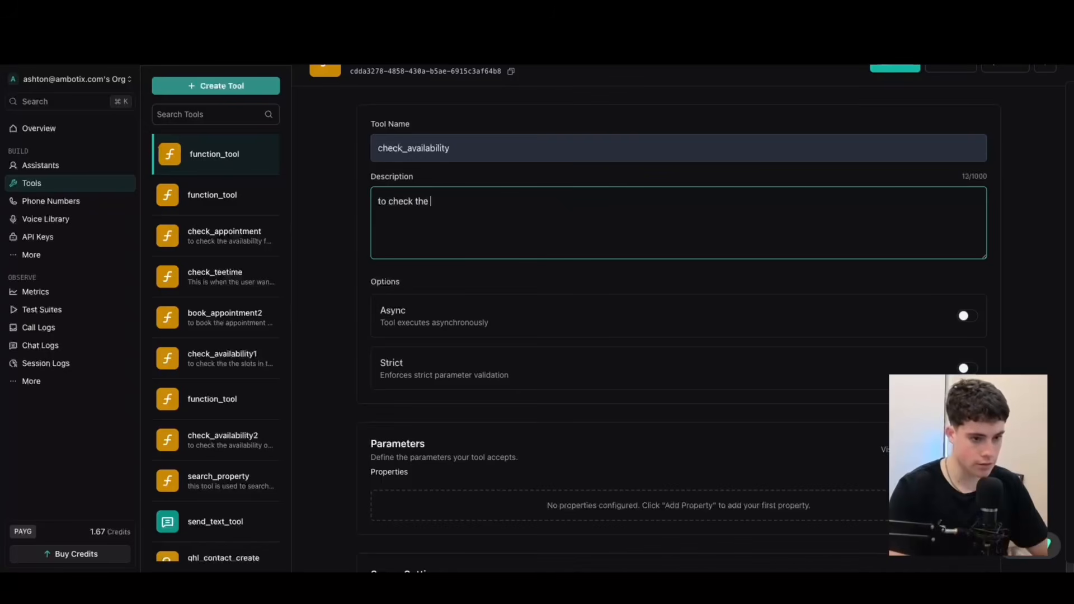
{"action": "type", "text": "availbility of the ca"}
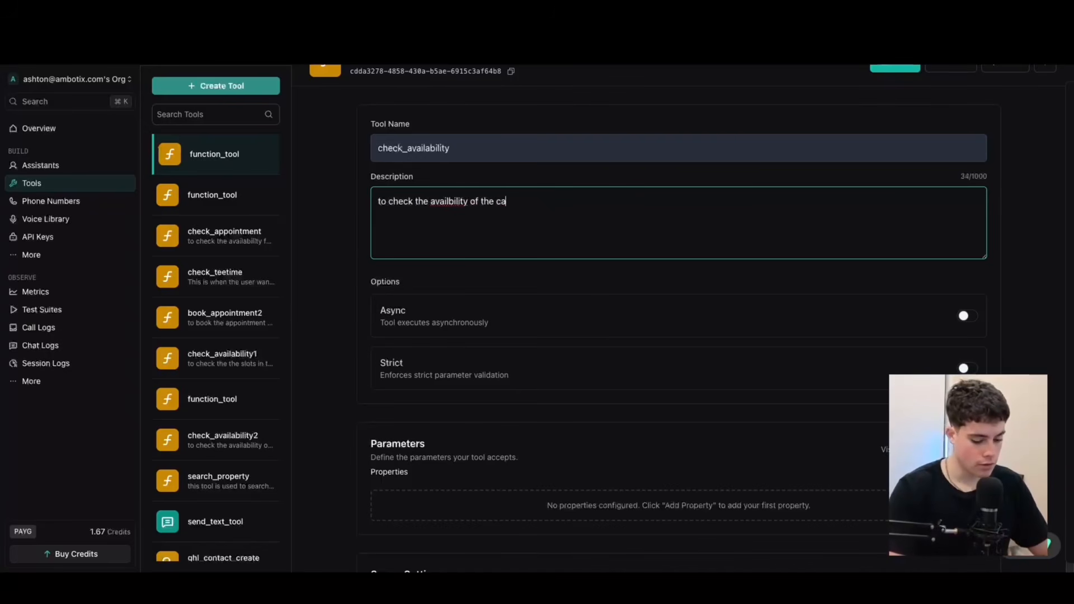
{"action": "type", "text": "lnder for the salon"}
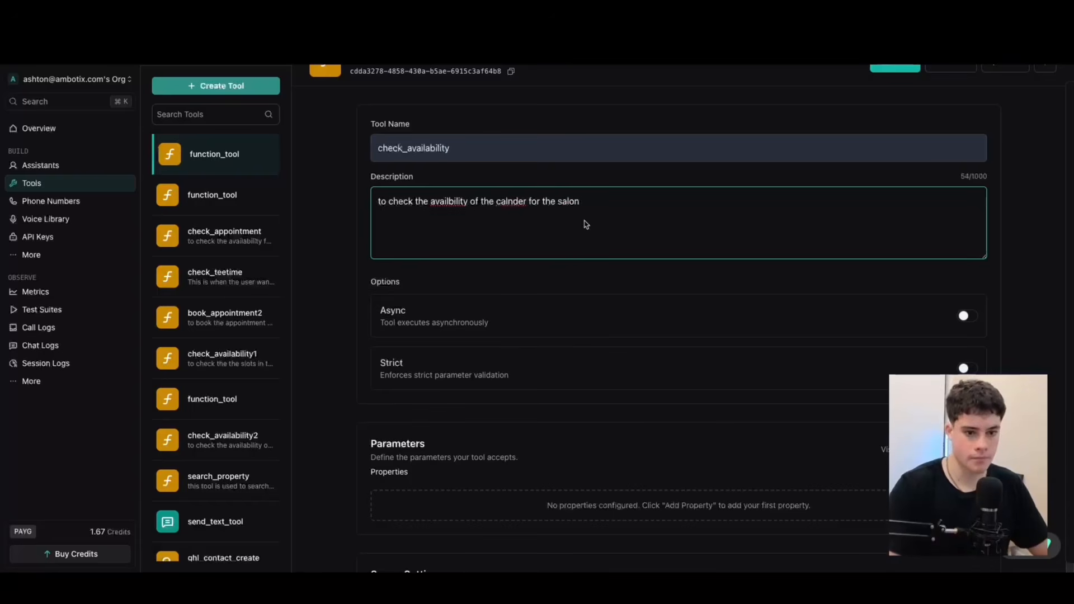
{"action": "double_click", "coordinate": [463, 201]}
{"action": "type", "text": "availability"}
{"action": "double_click", "coordinate": [524, 208]}
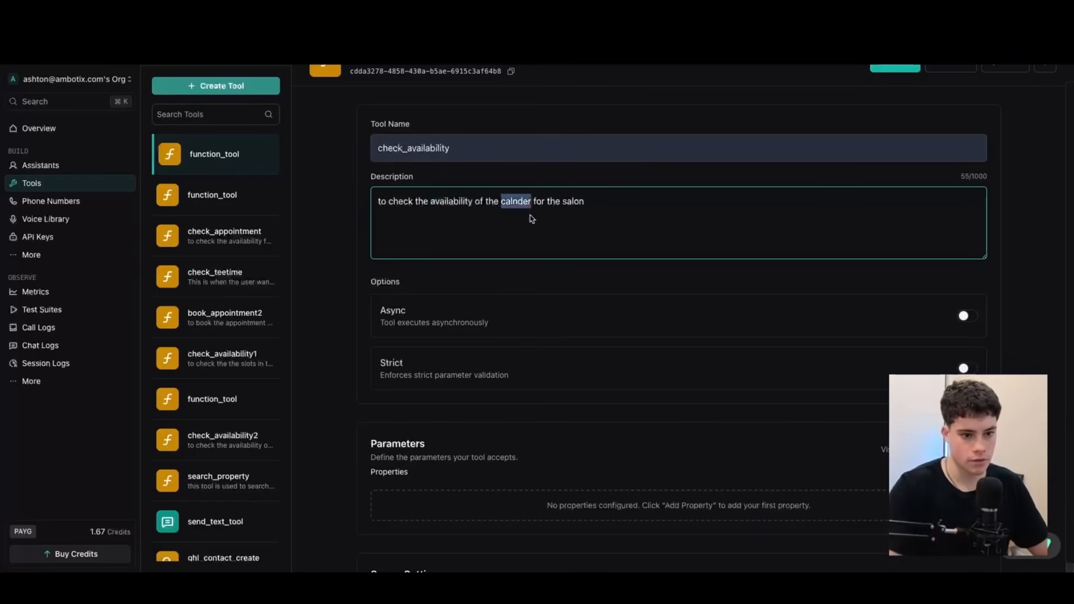
{"action": "type", "text": "calendar"}
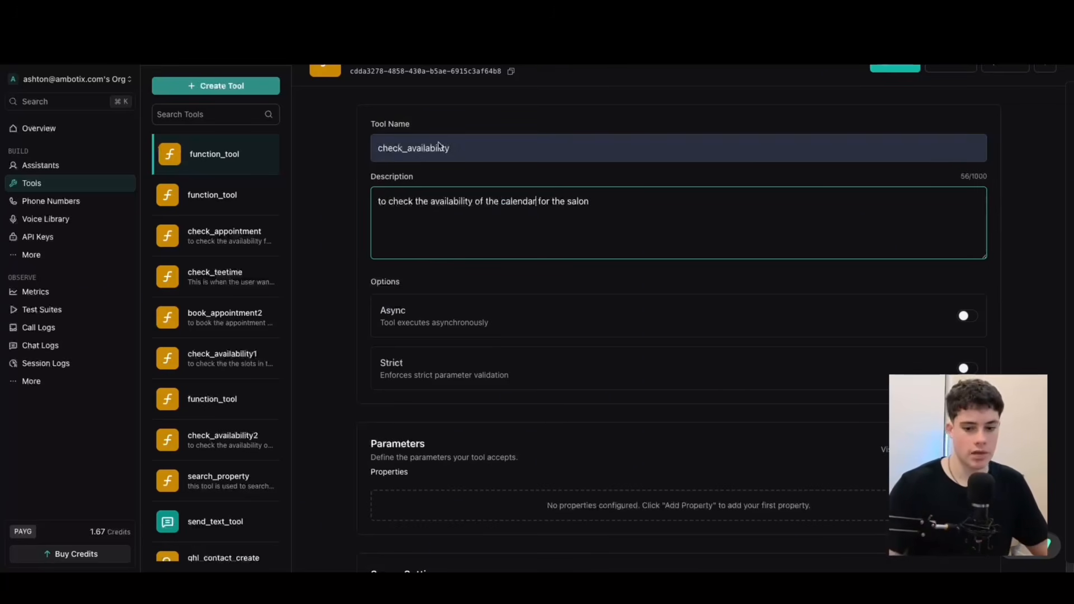
Add a string property named time to the tool's parameters, described as "the time that the custoemr has requested".
{"action": "scroll", "coordinate": [465, 414], "scroll_direction": "down", "scroll_amount": 2}
{"action": "scroll", "coordinate": [481, 336], "scroll_direction": "down", "scroll_amount": 2}
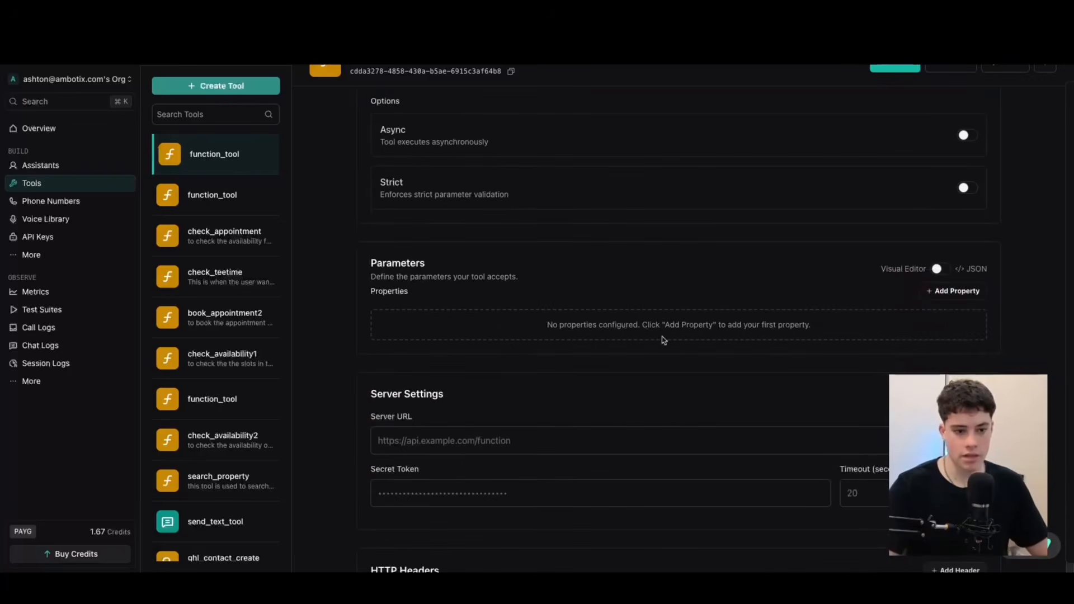
{"action": "left_click", "coordinate": [931, 292]}
{"action": "left_click", "coordinate": [439, 328]}
{"action": "type", "text": "time"}
{"action": "left_click", "coordinate": [447, 369]}
{"action": "type", "text": "the time that the custoemr has requested"}
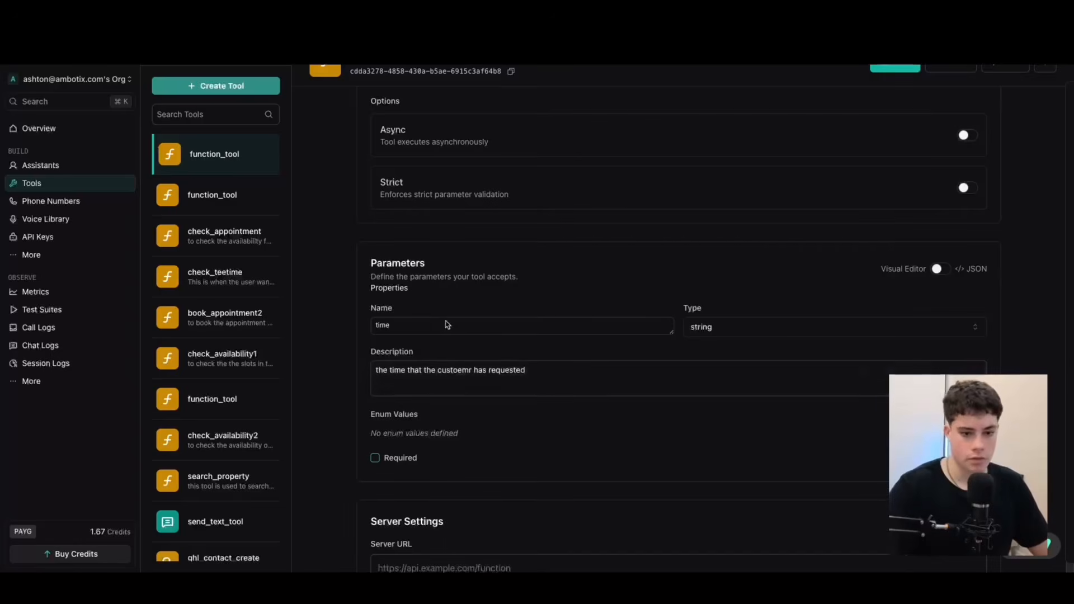
{"action": "scroll", "coordinate": [442, 302], "scroll_direction": "down", "scroll_amount": 1}
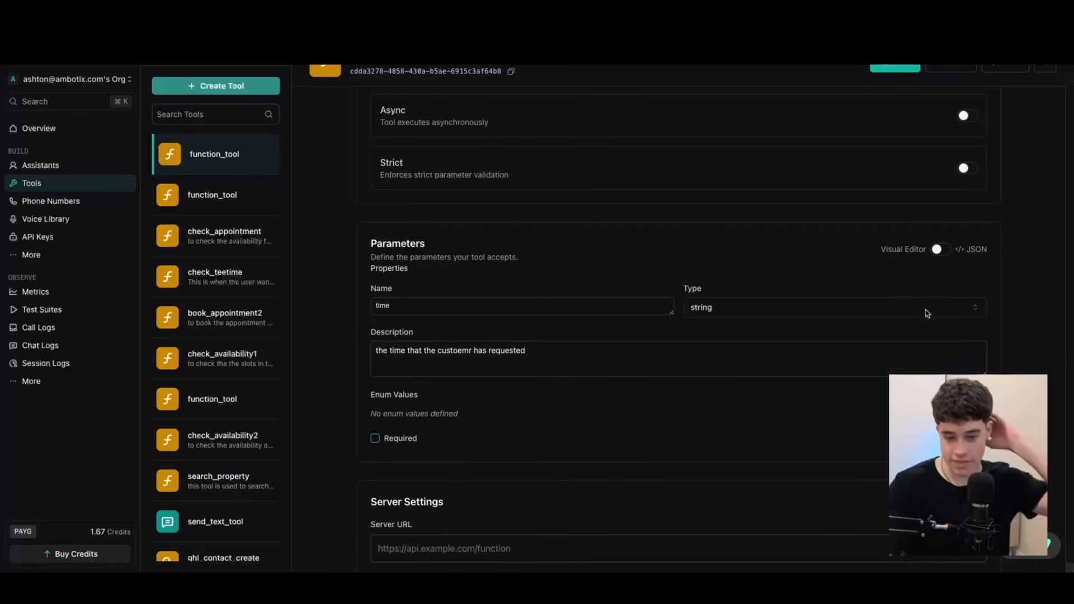
{"action": "left_click", "coordinate": [969, 438]}
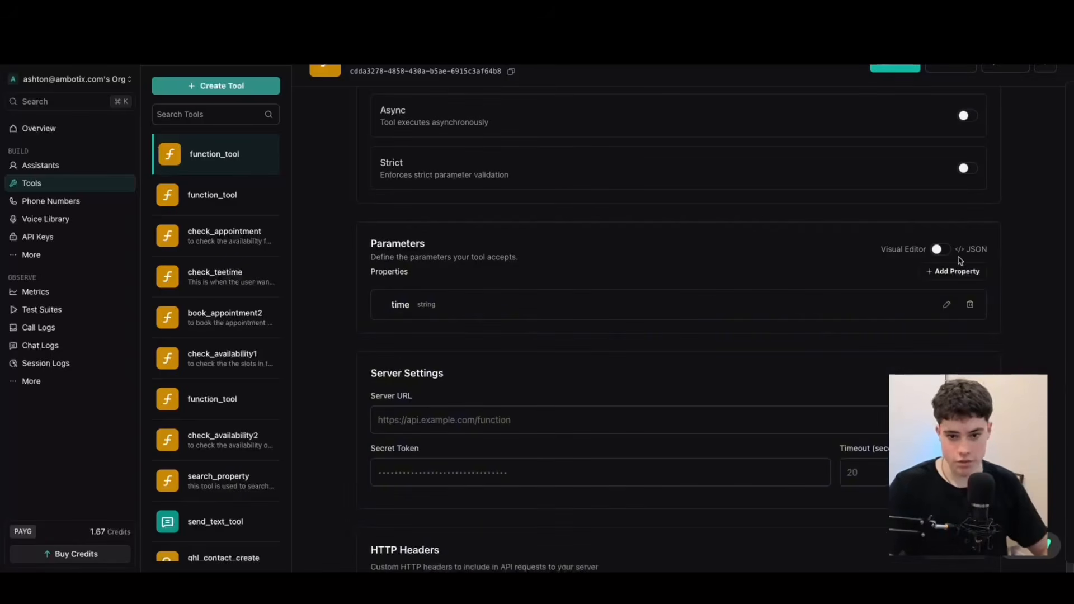
Examine the tool's parameters as JSON, return to the visual editor, and look over the server settings.
{"action": "left_click", "coordinate": [942, 251]}
{"action": "key", "text": "super+a"}
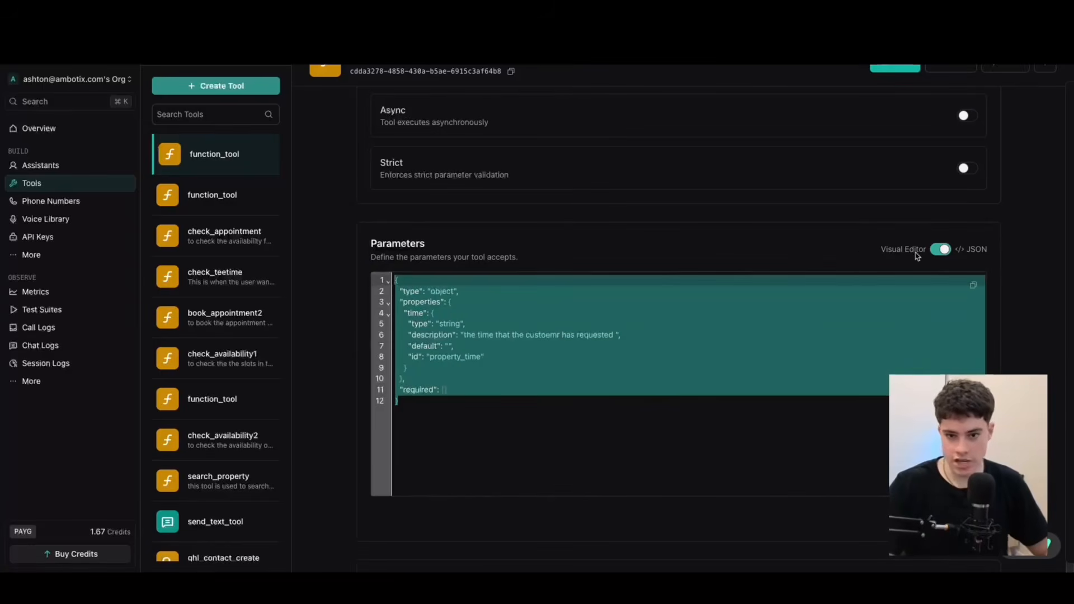
{"action": "left_click", "coordinate": [941, 251]}
{"action": "scroll", "coordinate": [552, 379], "scroll_direction": "down", "scroll_amount": 5}
{"action": "scroll", "coordinate": [609, 331], "scroll_direction": "up", "scroll_amount": 7}
{"action": "scroll", "coordinate": [622, 376], "scroll_direction": "down", "scroll_amount": 4}
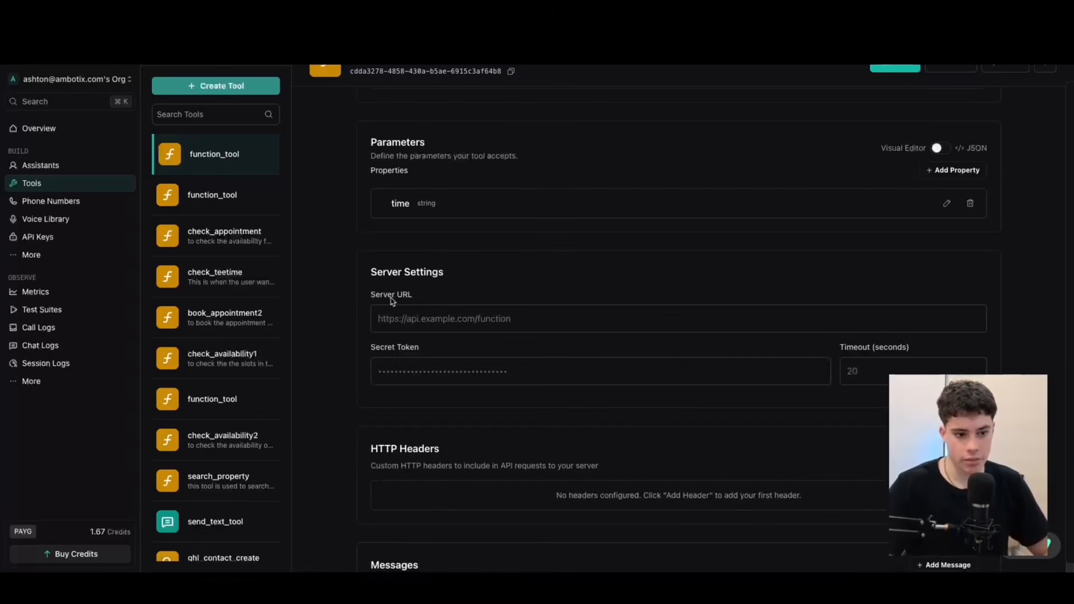
Switch to the salon availability scenario in Make and copy the salon 1 webhook's address for the tool's server URL.
{"action": "left_click_drag", "start_coordinate": [372, 267], "coordinate": [424, 301]}
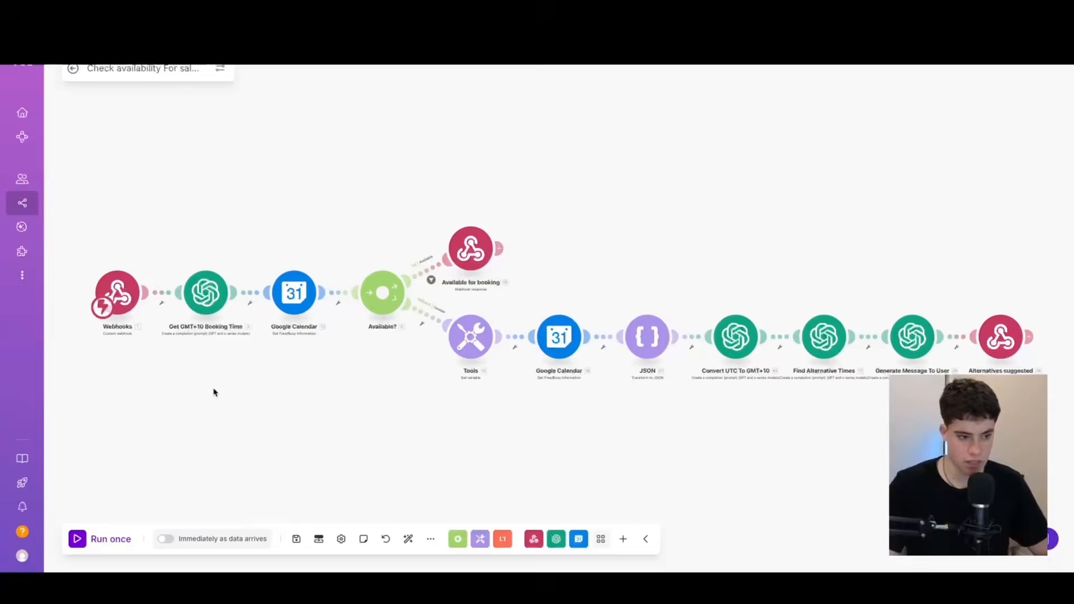
{"action": "scroll", "coordinate": [246, 391], "scroll_direction": "up", "scroll_amount": 2}
{"action": "left_click_drag", "start_coordinate": [215, 413], "coordinate": [328, 410]}
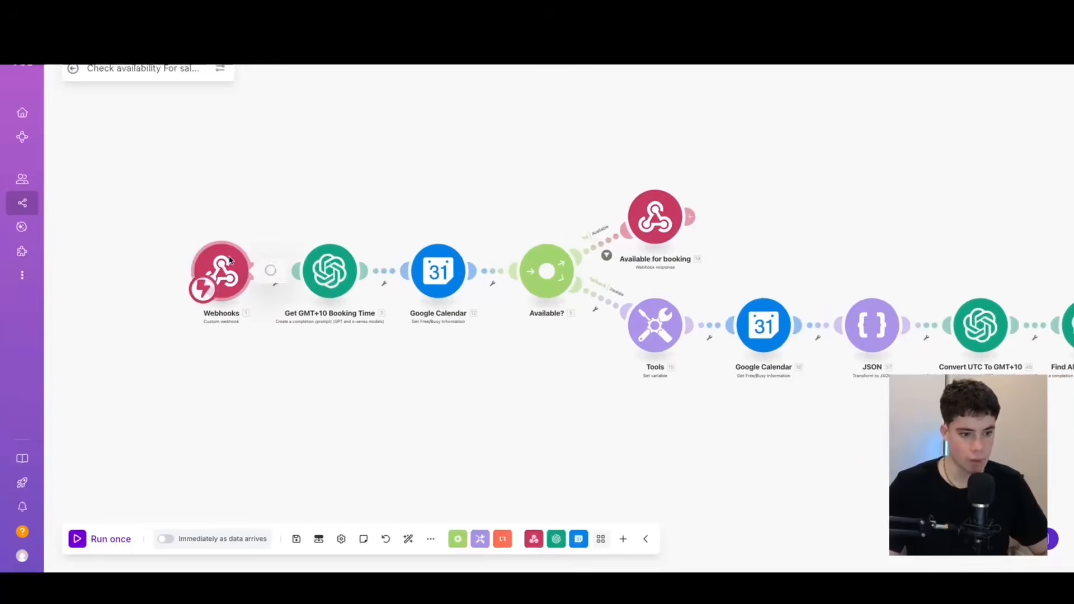
{"action": "left_click", "coordinate": [221, 269]}
{"action": "left_click", "coordinate": [463, 289]}
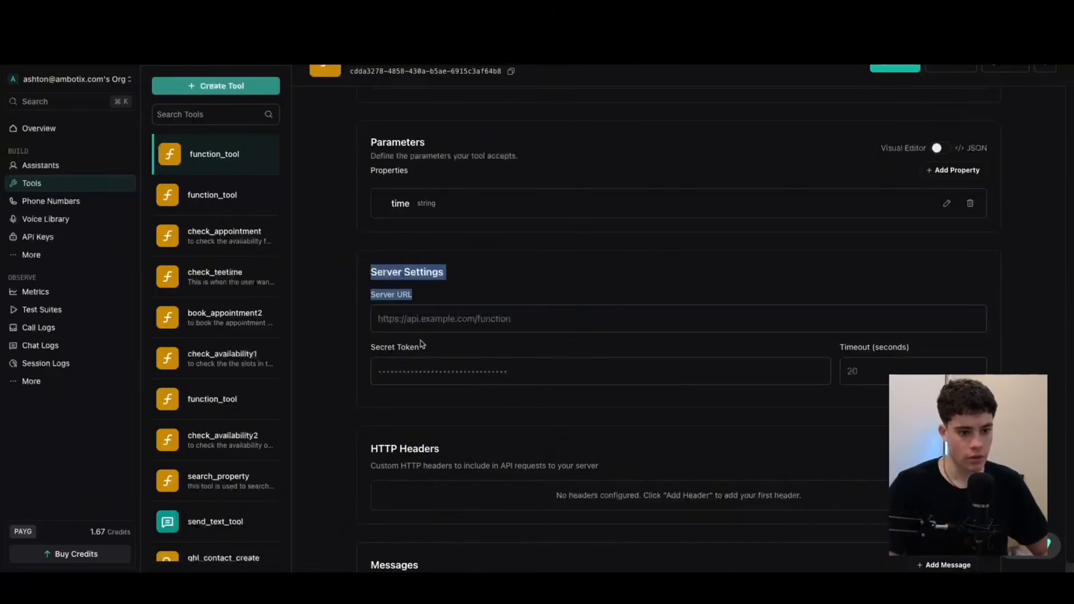
Paste the copied salon 1 webhook address as the check_availability tool's server URL in Vapi and save the tool.
{"action": "left_click", "coordinate": [420, 320]}
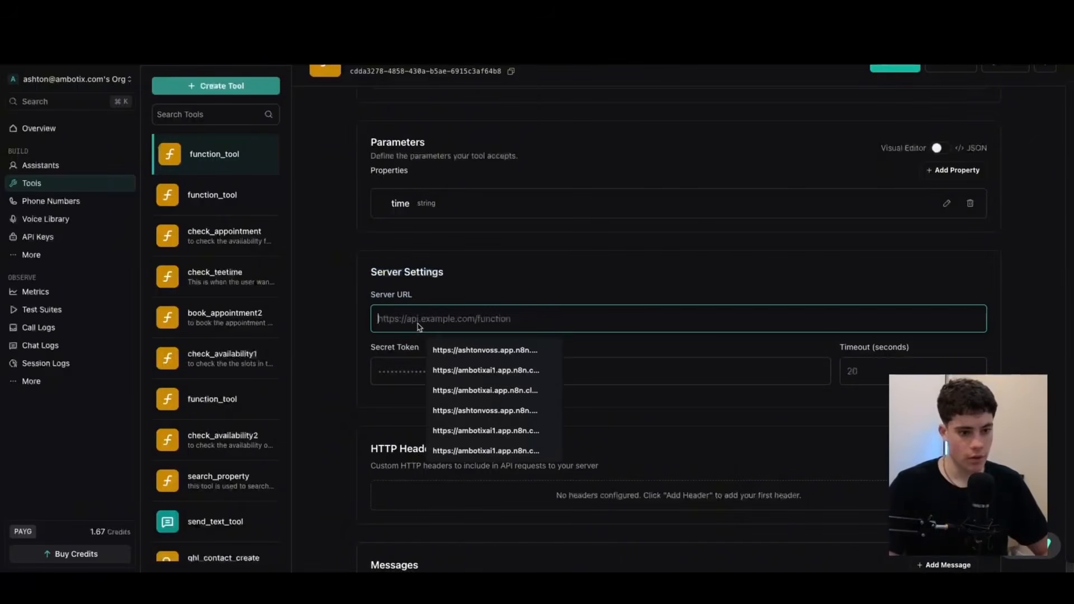
{"action": "scroll", "coordinate": [541, 305], "scroll_direction": "down", "scroll_amount": 2}
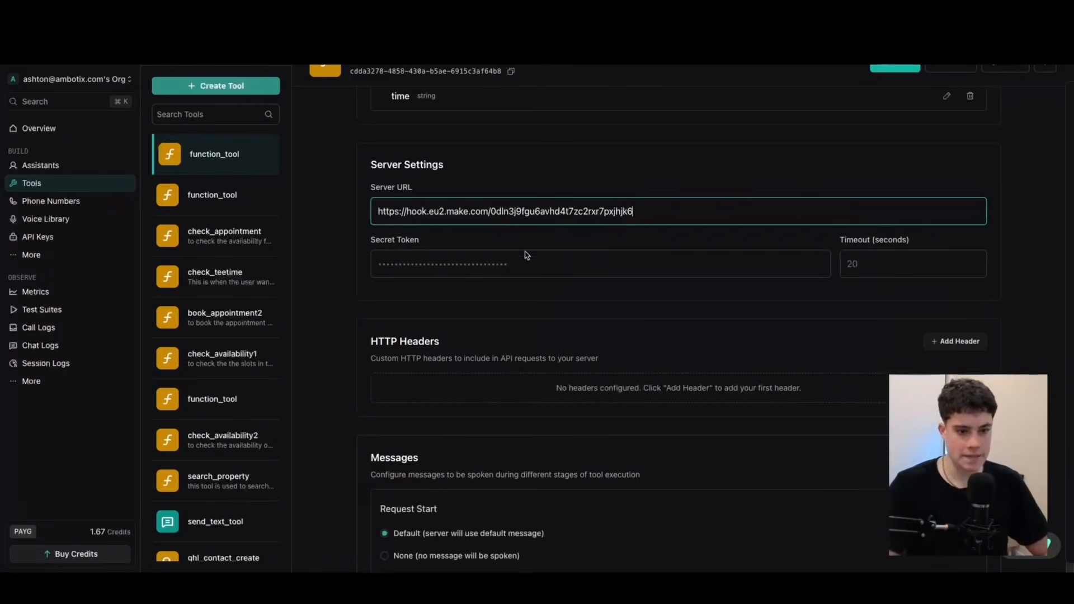
{"action": "scroll", "coordinate": [542, 269], "scroll_direction": "down", "scroll_amount": 2}
{"action": "scroll", "coordinate": [550, 257], "scroll_direction": "up", "scroll_amount": 5}
{"action": "scroll", "coordinate": [551, 260], "scroll_direction": "down", "scroll_amount": 5}
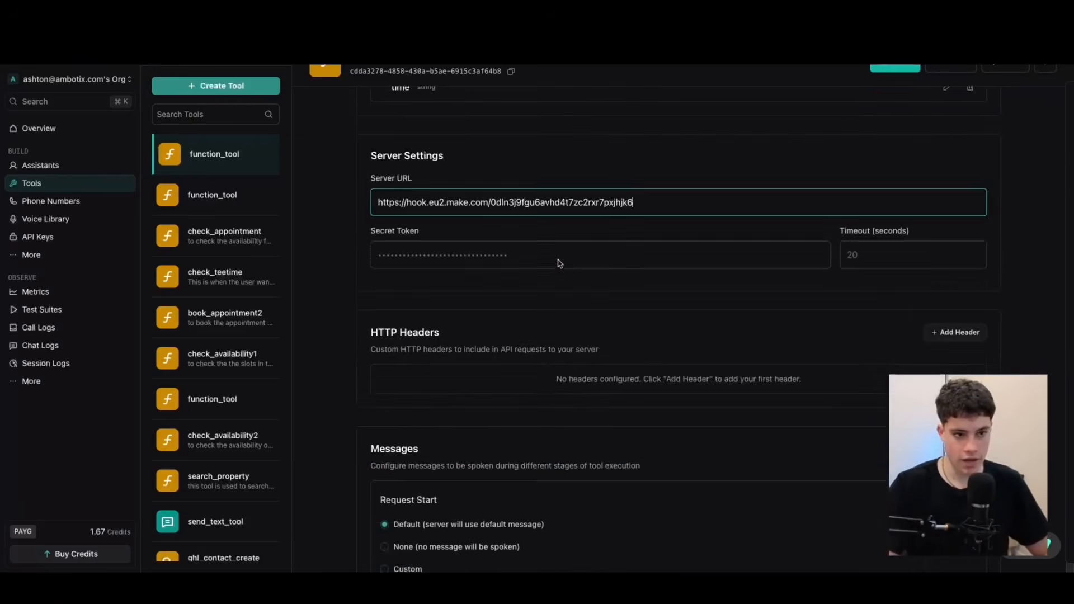
{"action": "scroll", "coordinate": [558, 266], "scroll_direction": "up", "scroll_amount": 10}
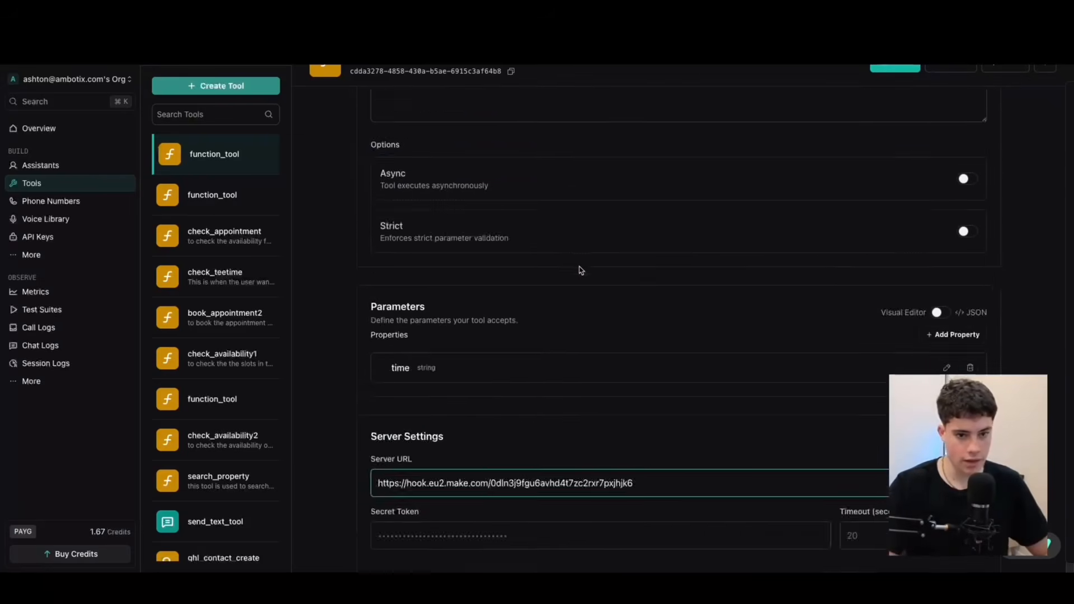
{"action": "left_click", "coordinate": [887, 70]}
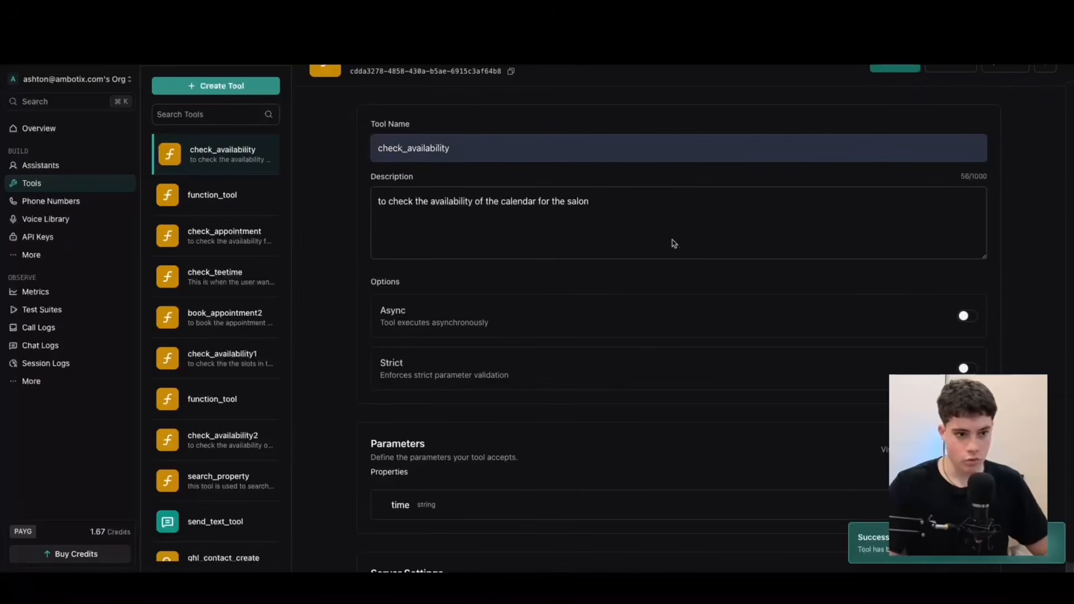
Create another custom tool and name it book_appointment.
{"action": "left_click", "coordinate": [242, 89]}
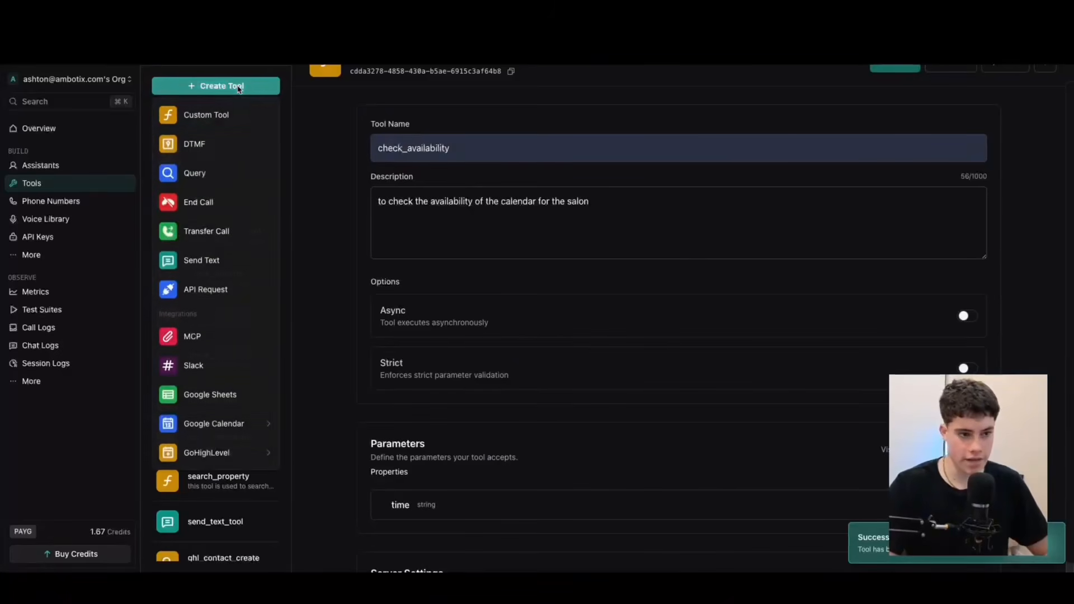
{"action": "left_click", "coordinate": [206, 116]}
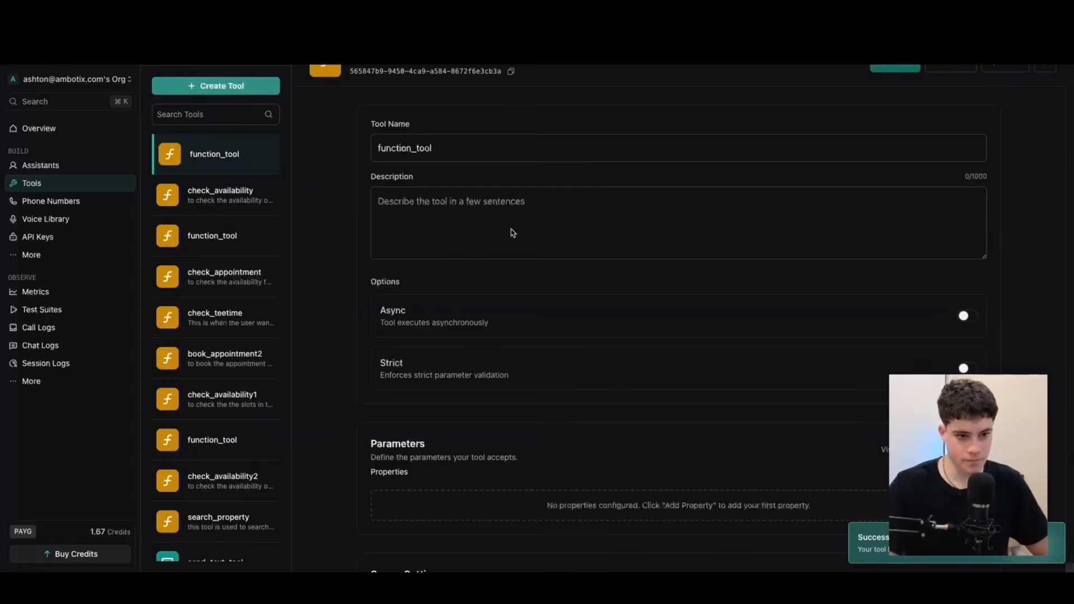
{"action": "triple_click", "coordinate": [465, 148]}
{"action": "type", "text": "b"}
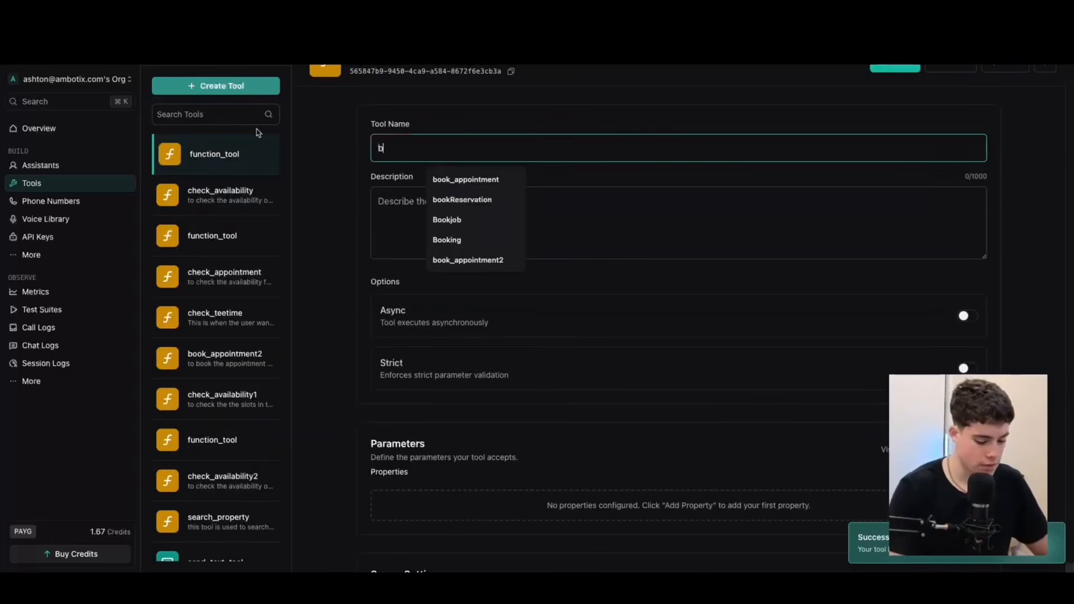
{"action": "type", "text": "ook"}
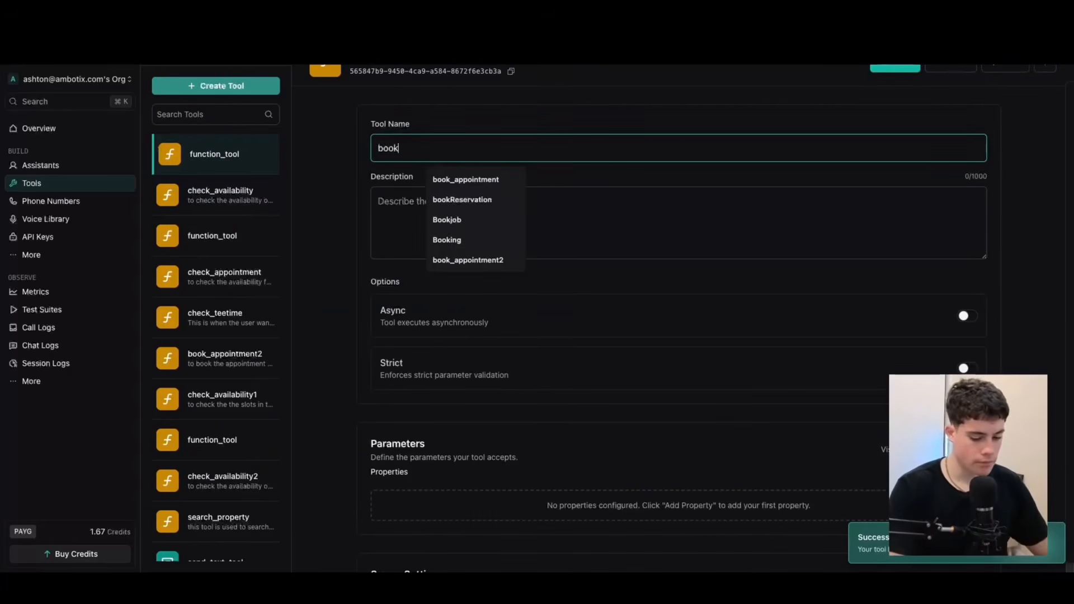
{"action": "key", "text": "BackSpace"}
{"action": "type", "text": "_appointment"}
{"action": "key", "text": "BackSpace"}
Enter the book_appointment tool's description "to book a appointment for the salon".
{"action": "left_click", "coordinate": [393, 205]}
{"action": "type", "text": "to "}
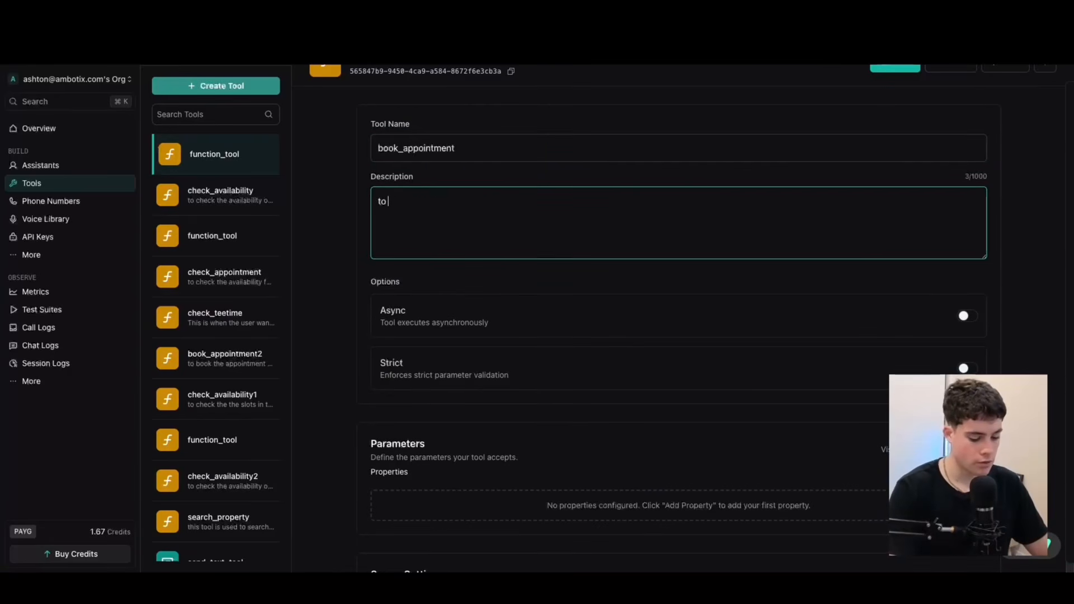
{"action": "type", "text": "book a "}
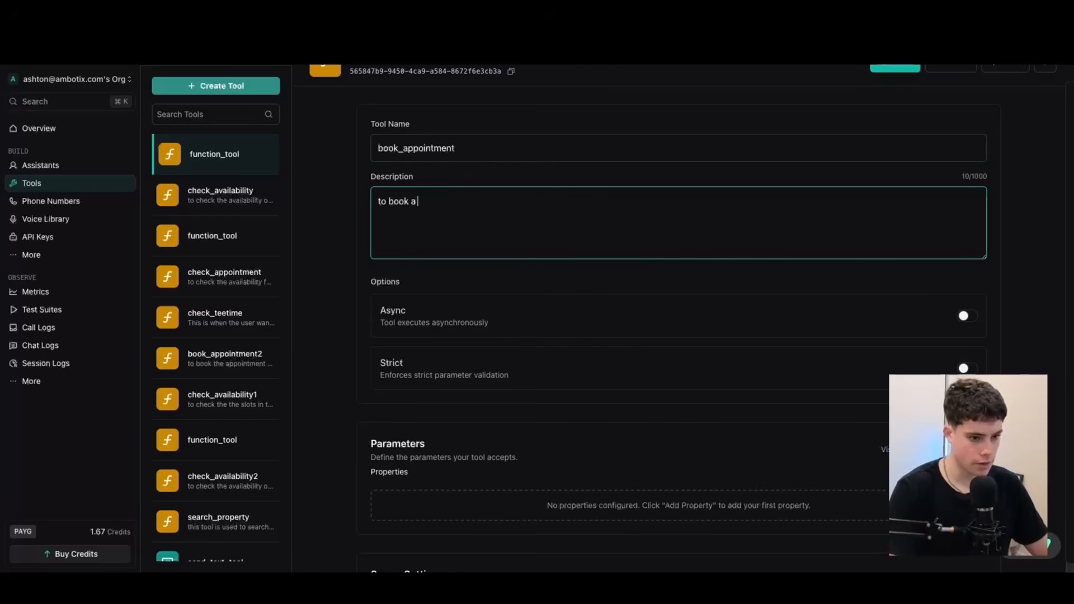
{"action": "type", "text": "appointment for the salon"}
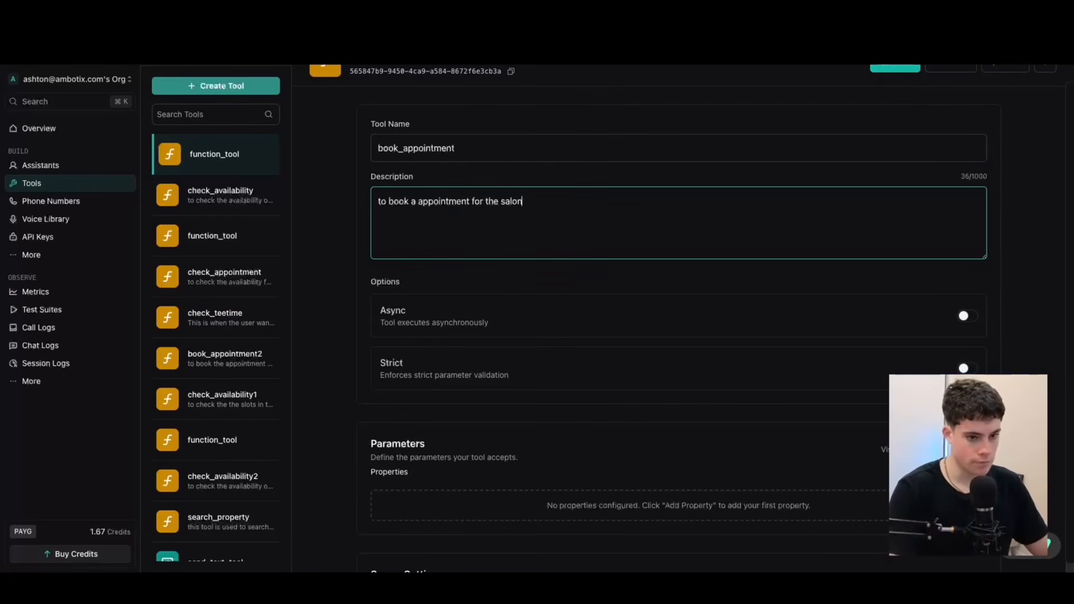
{"action": "left_click_drag", "start_coordinate": [370, 174], "coordinate": [510, 227]}
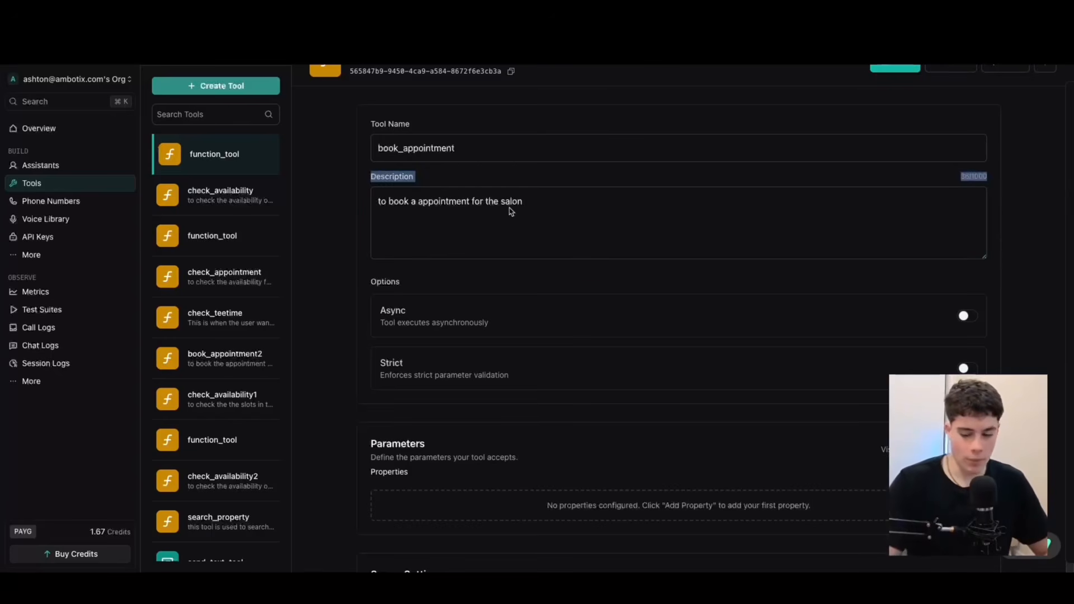
{"action": "scroll", "coordinate": [560, 302], "scroll_direction": "down", "scroll_amount": 3}
{"action": "scroll", "coordinate": [580, 294], "scroll_direction": "up", "scroll_amount": 3}
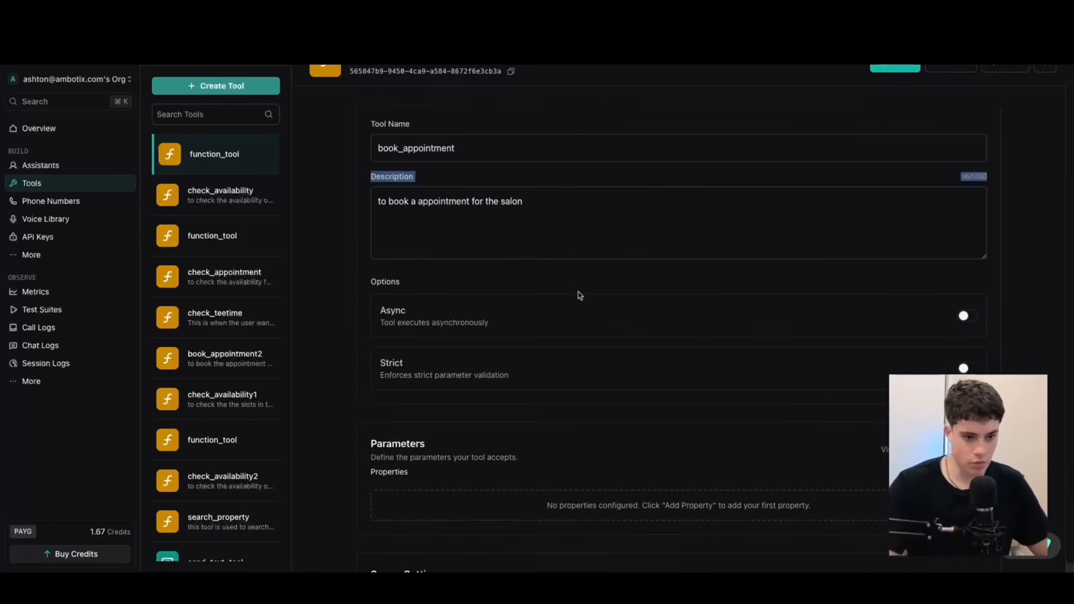
Add a string property named full_name to the tool's parameters, described as "the name of the customer".
{"action": "scroll", "coordinate": [727, 291], "scroll_direction": "down", "scroll_amount": 4}
{"action": "left_click", "coordinate": [953, 251]}
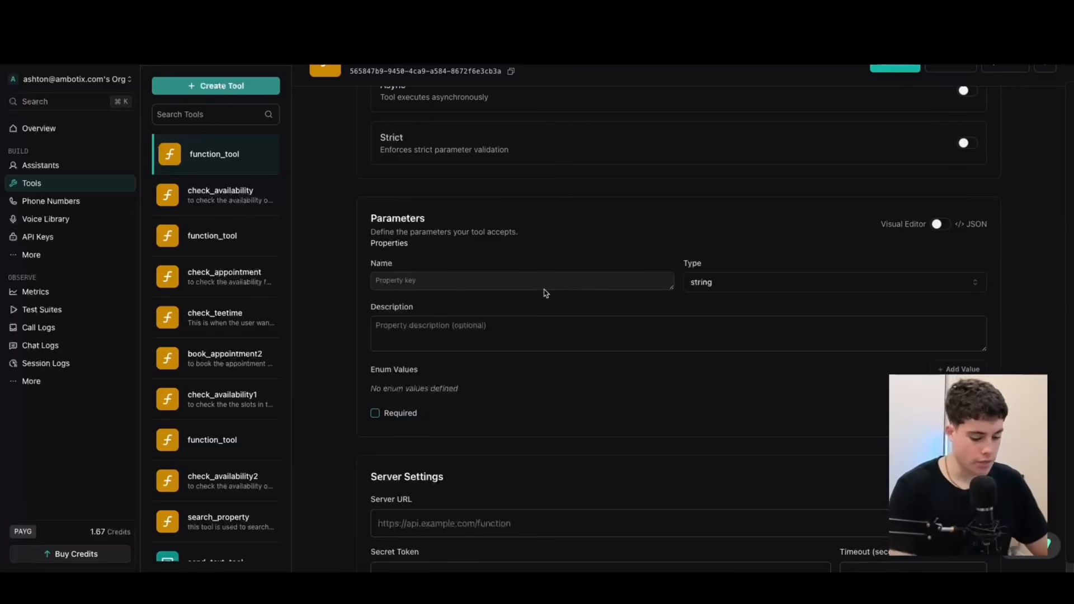
{"action": "type", "text": "full"}
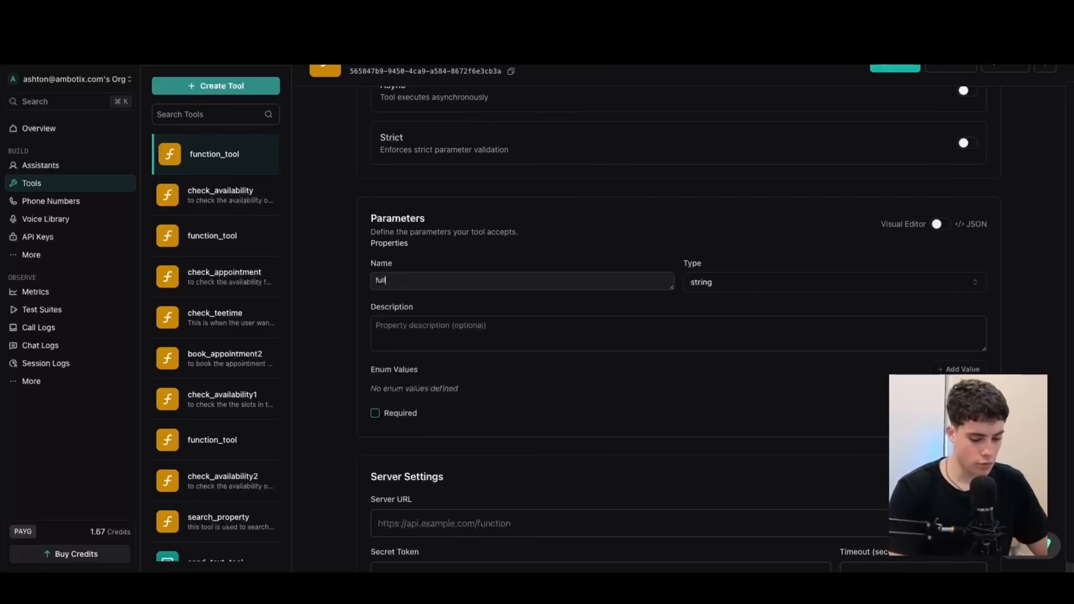
{"action": "type", "text": "_name"}
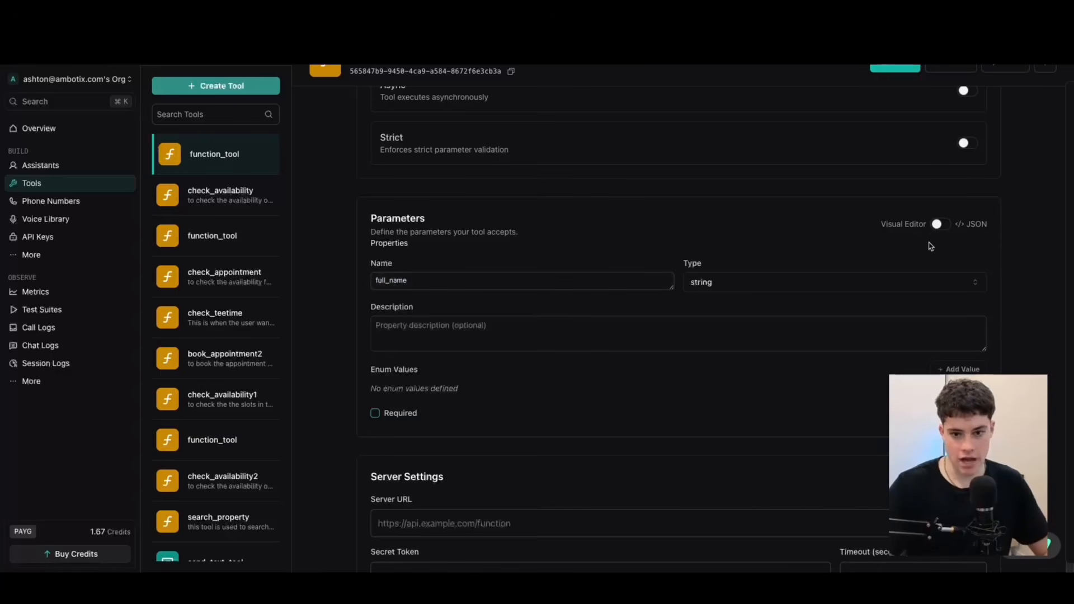
{"action": "left_click", "coordinate": [552, 329]}
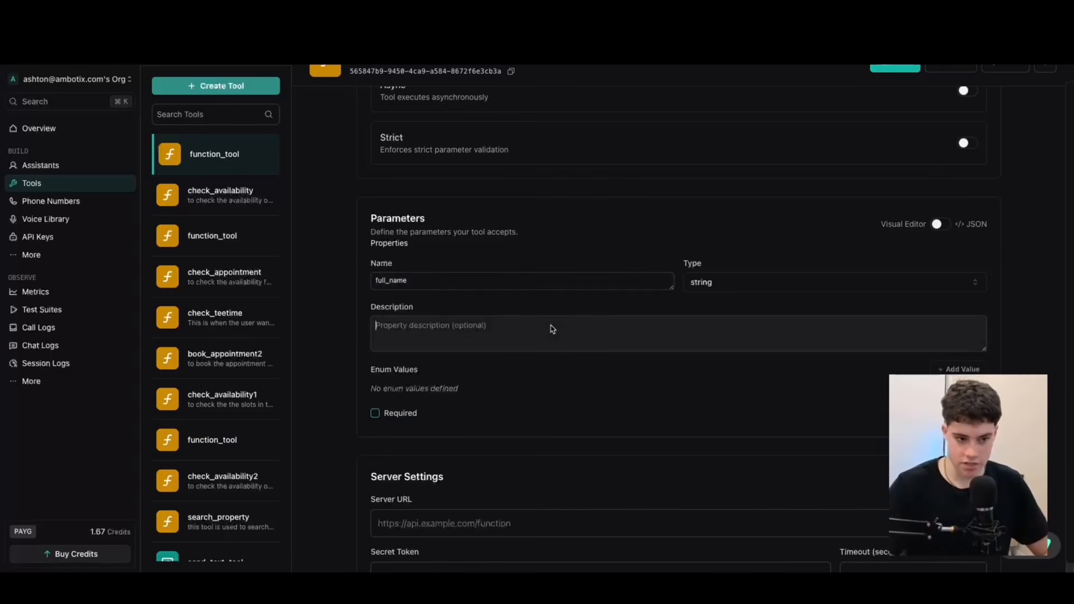
{"action": "type", "text": "the name of the csut"}
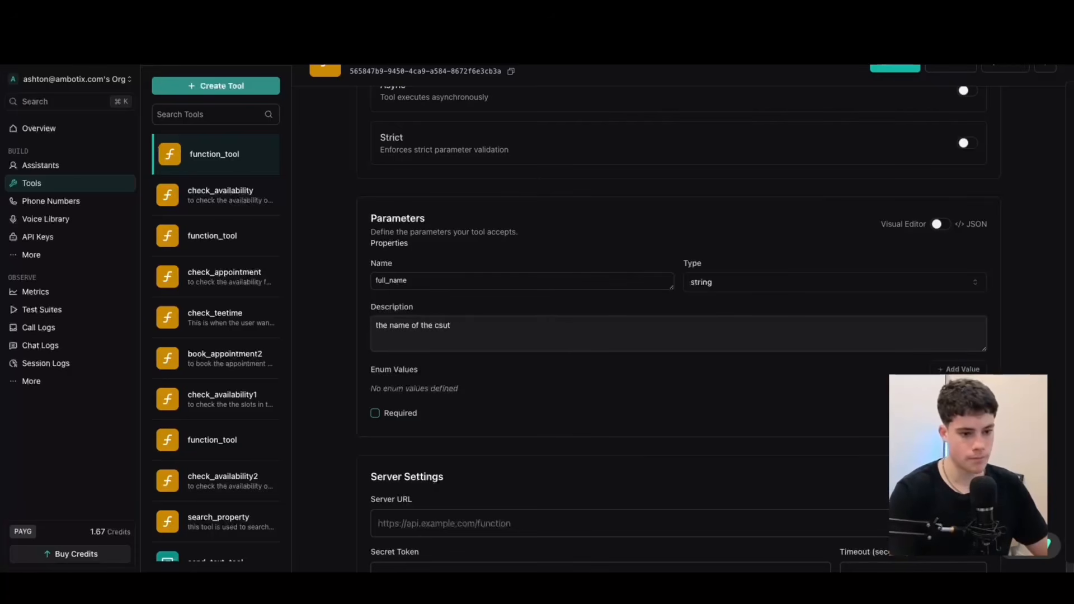
{"action": "type", "text": "omertomer"}
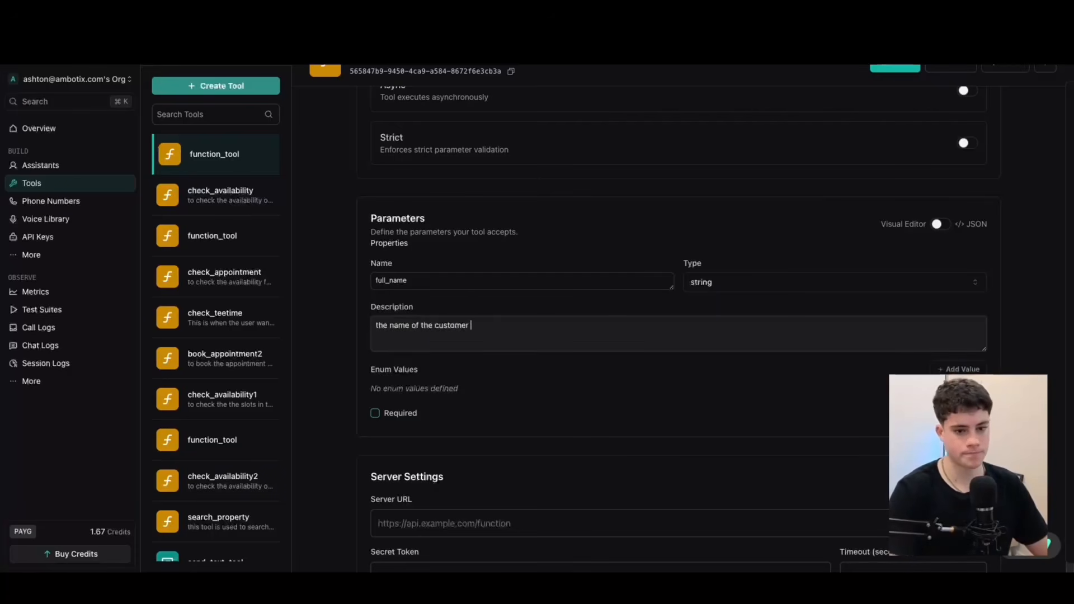
{"action": "key", "text": "Return"}
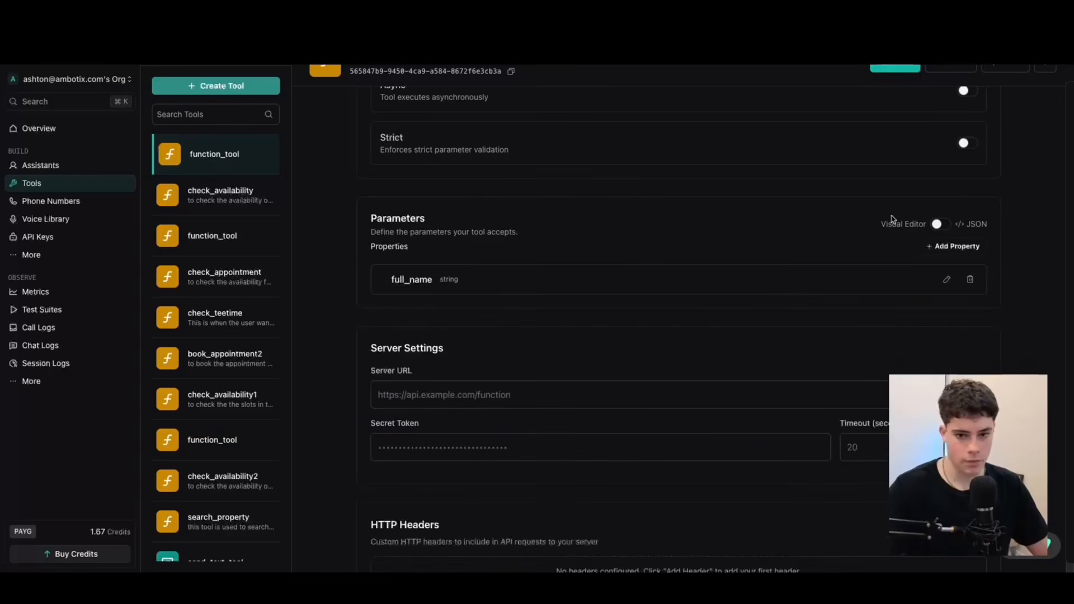
Add a string property named email to the tool's parameters, described as "the email of the customer".
{"action": "left_click", "coordinate": [954, 247]}
{"action": "left_click", "coordinate": [435, 318]}
{"action": "type", "text": "emaik"}
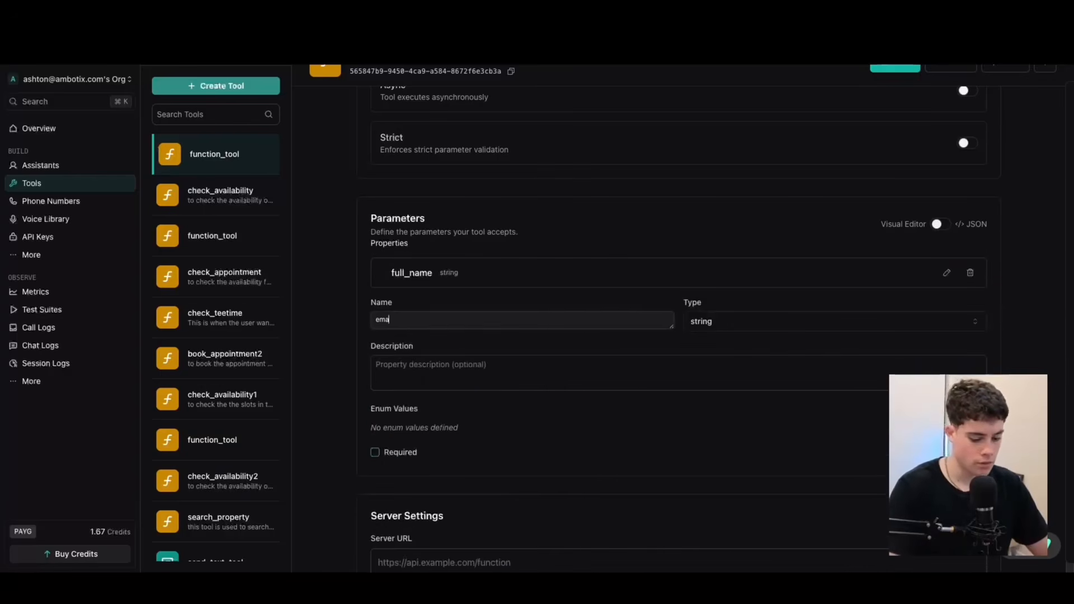
{"action": "left_click", "coordinate": [468, 376]}
{"action": "type", "text": "the email of the customer"}
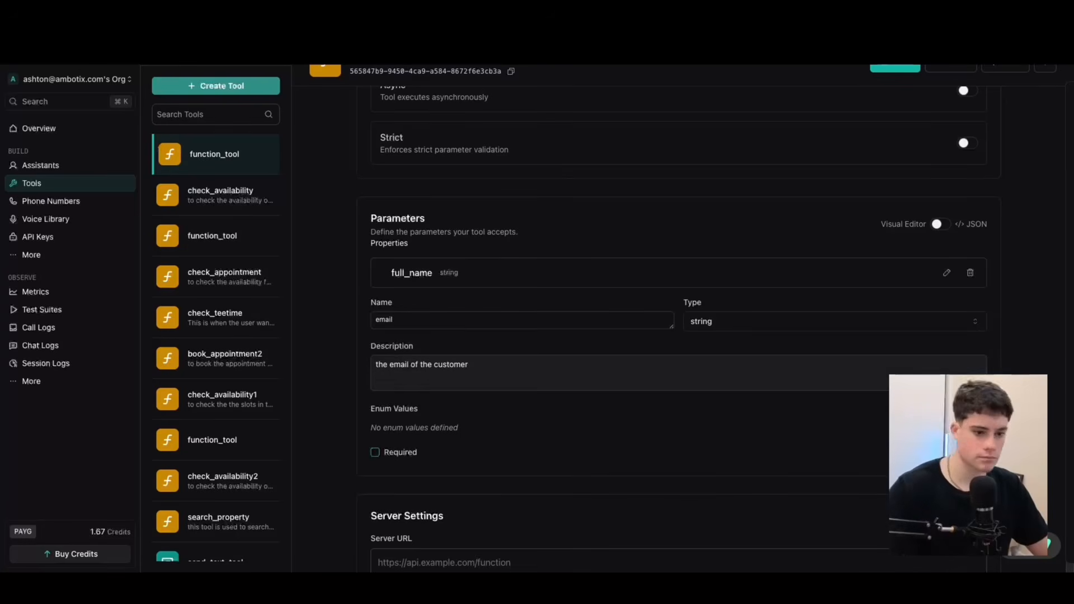
{"action": "key", "text": "Return"}
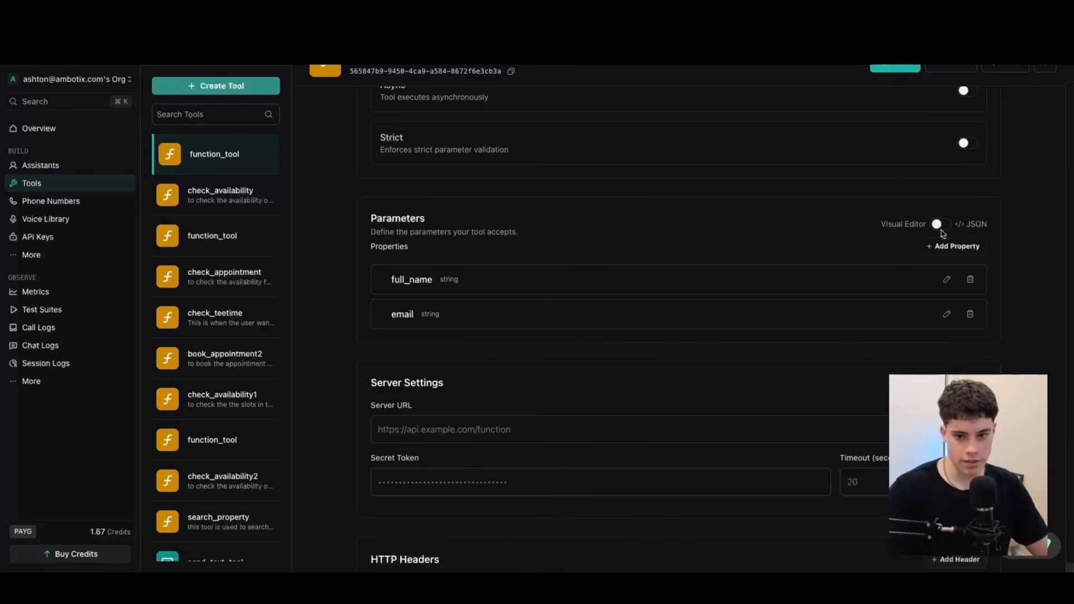
Add a string property named phone_number to the tool's parameters, described as "the phone numer of the customer".
{"action": "left_click", "coordinate": [954, 247]}
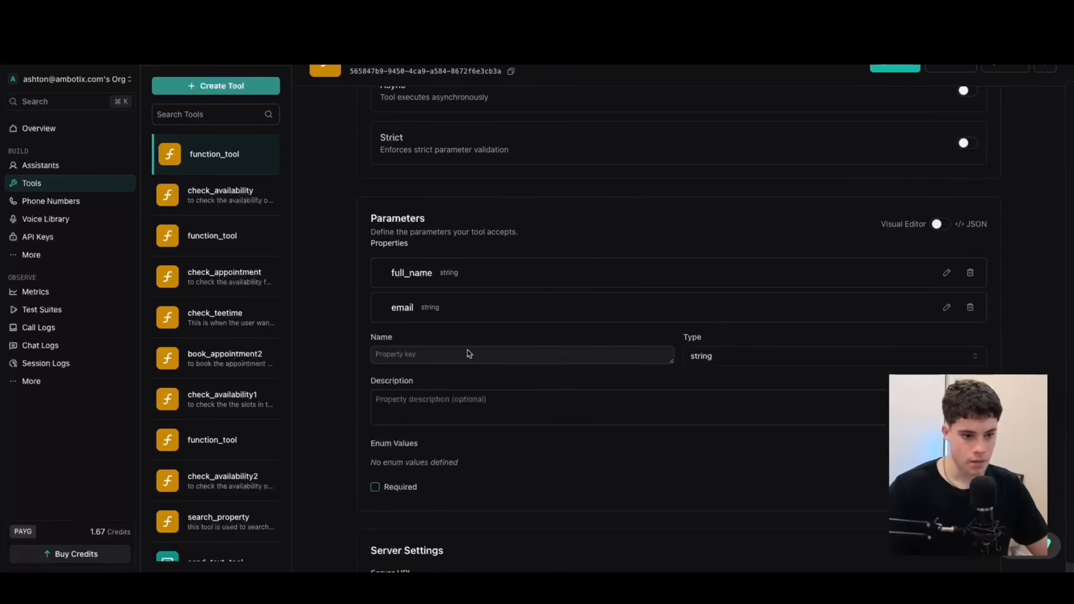
{"action": "type", "text": "phobne number"}
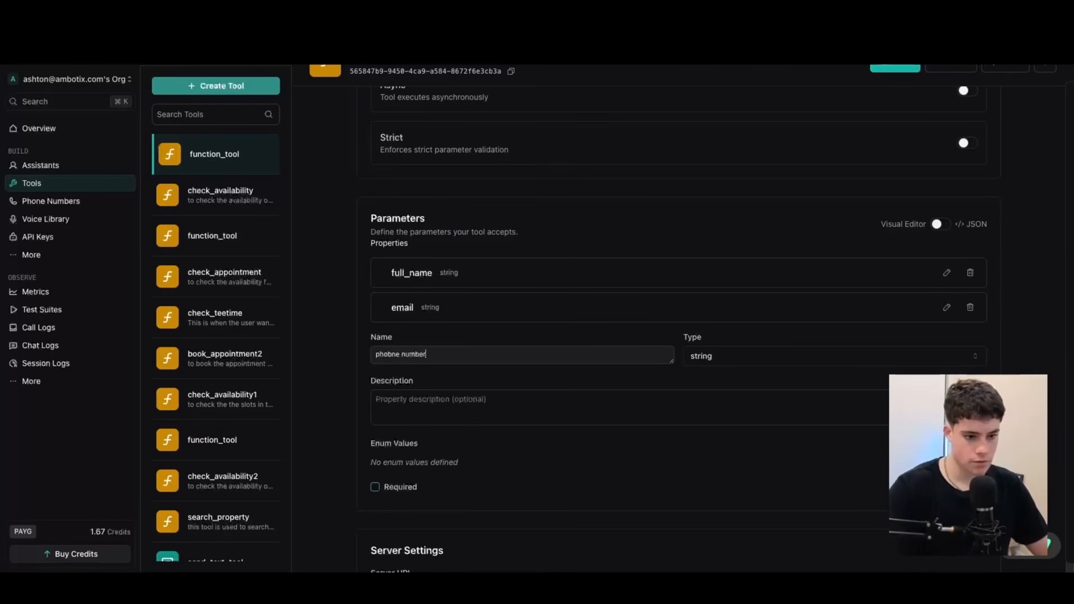
{"action": "key", "text": "BackSpace"}
{"action": "type", "text": "_"}
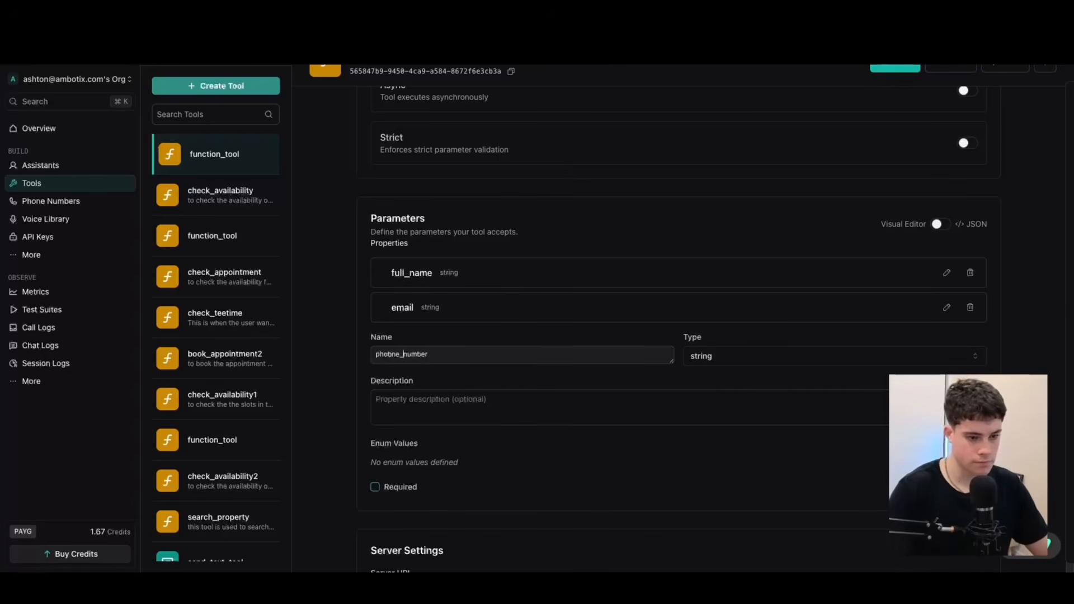
{"action": "key", "text": "Left"}
{"action": "key", "text": "Left"}
{"action": "key", "text": "BackSpace"}
{"action": "key", "text": "Right"}
{"action": "key", "text": "Right"}
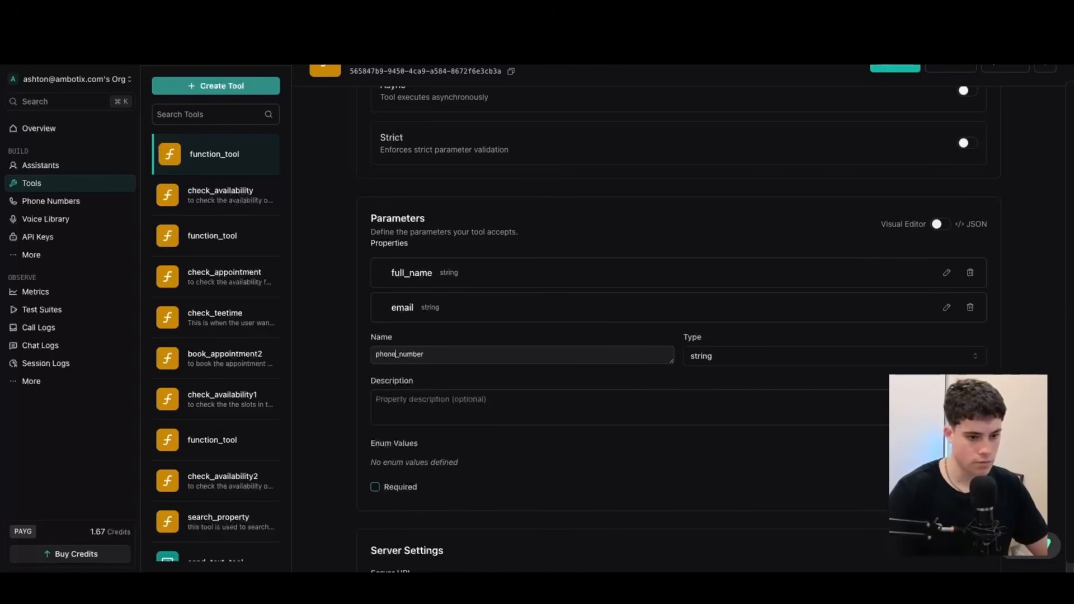
{"action": "left_click", "coordinate": [511, 403]}
{"action": "type", "text": "the "}
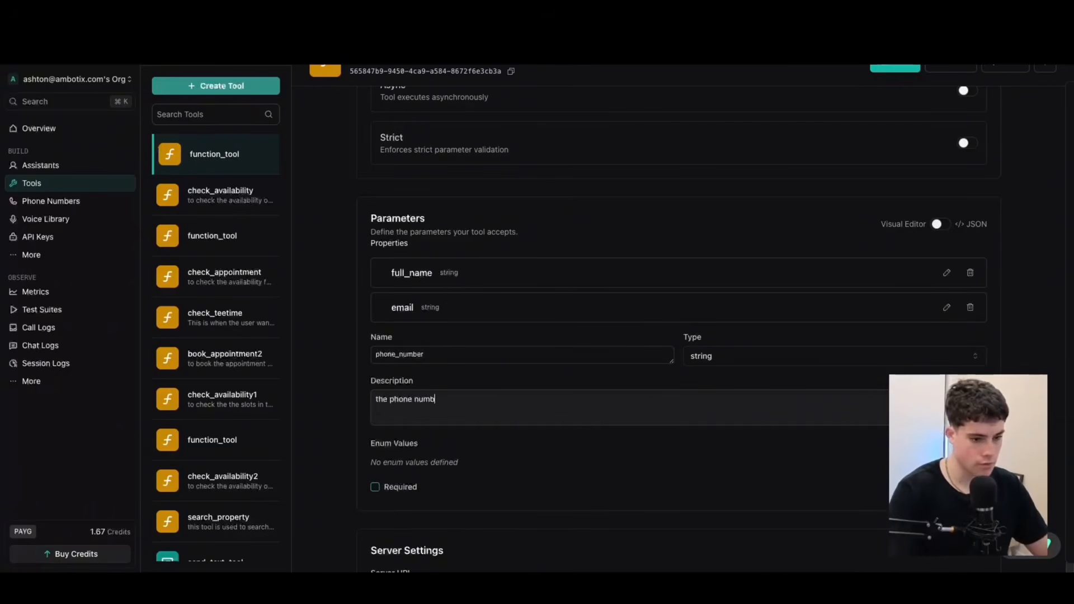
{"action": "type", "text": "phone numer of the customer"}
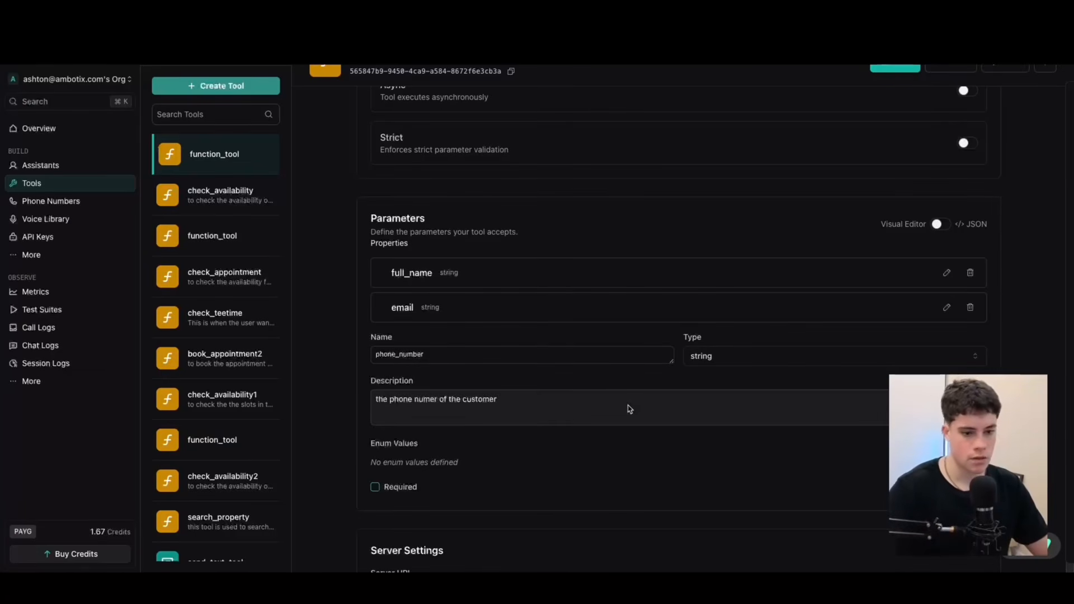
{"action": "left_click", "coordinate": [967, 486]}
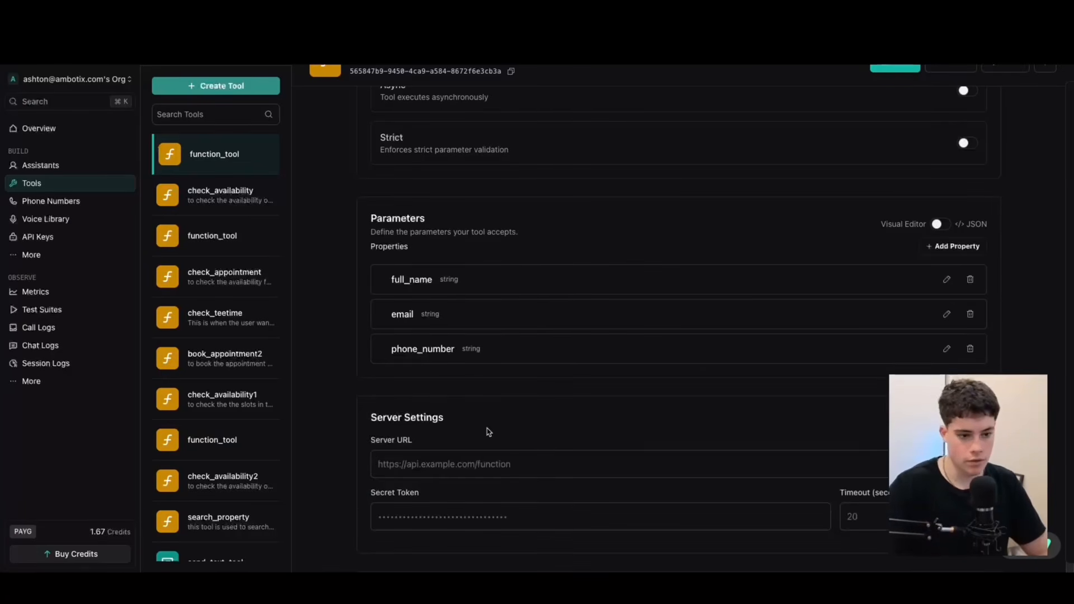
Add a string property named time to the tool's parameters, described as "the confrimed of the customer for the appointment".
{"action": "left_click", "coordinate": [969, 246]}
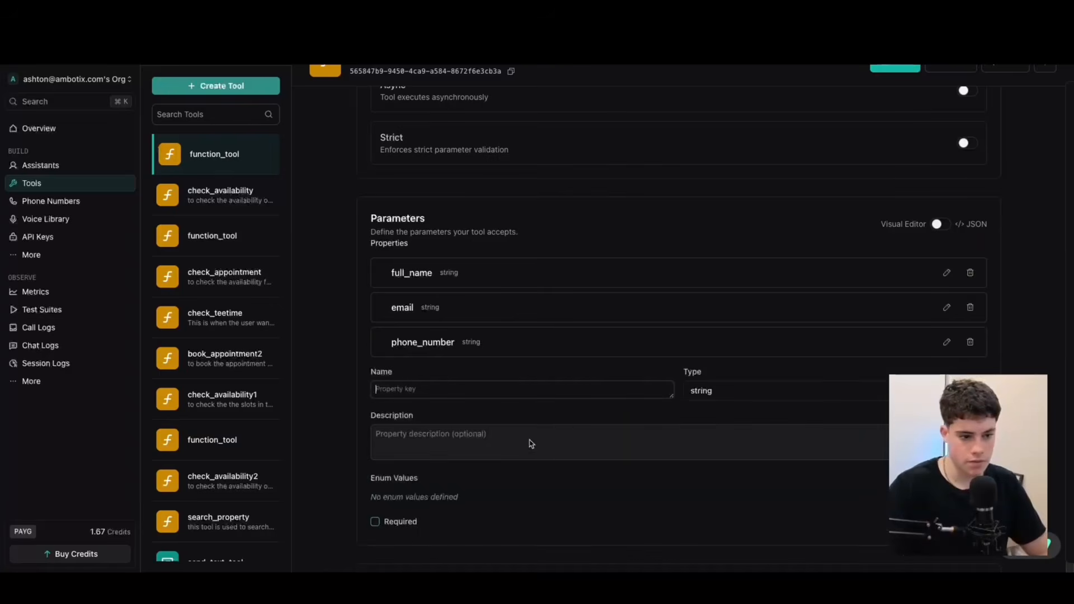
{"action": "type", "text": "time"}
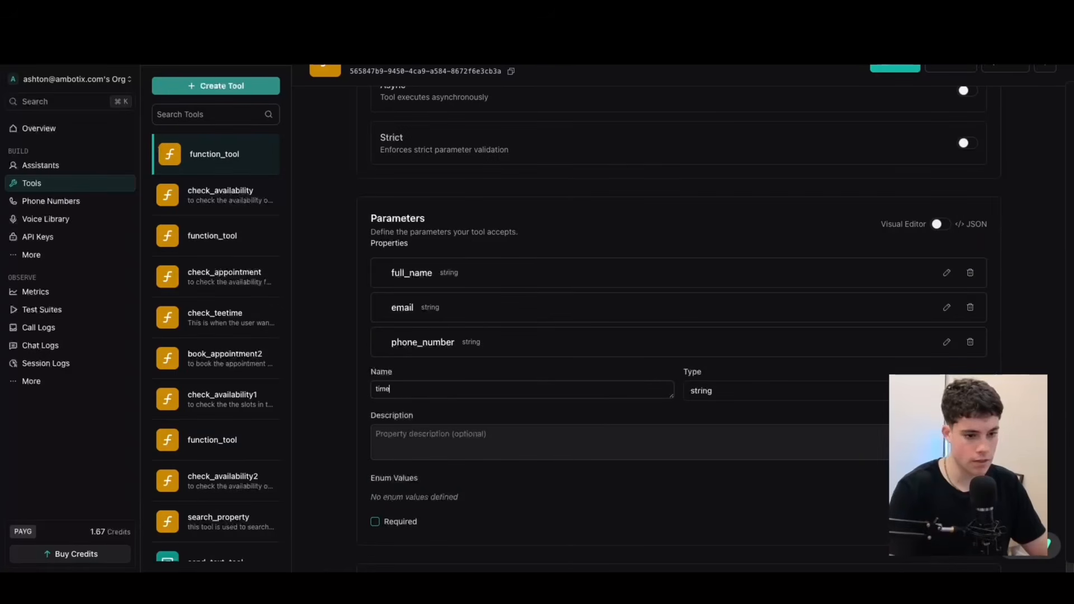
{"action": "left_click", "coordinate": [541, 455]}
{"action": "type", "text": "the confrimed"}
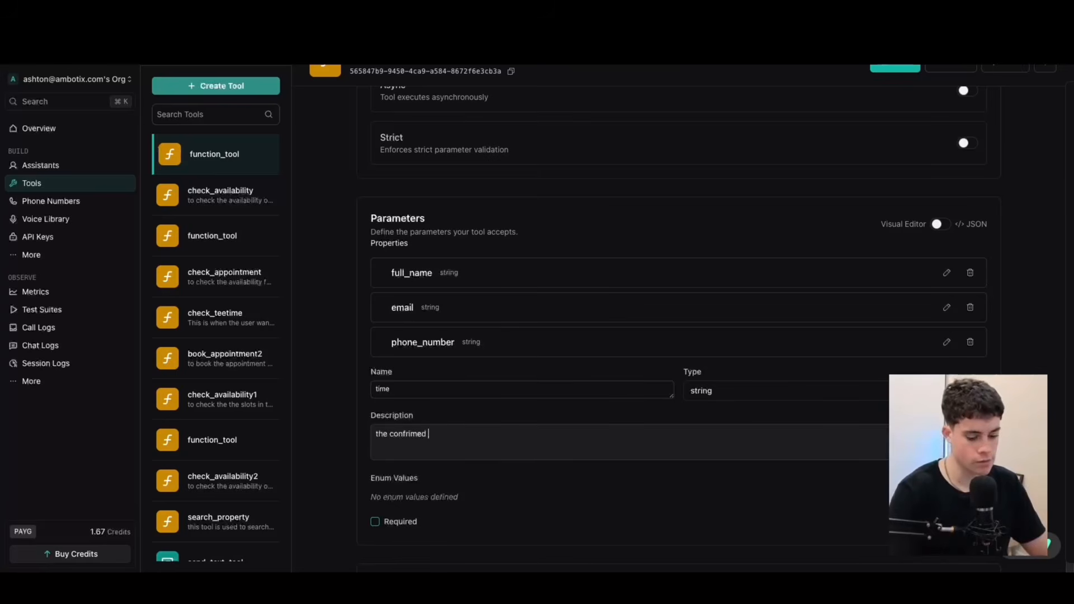
{"action": "type", "text": " of the custoemr fo"}
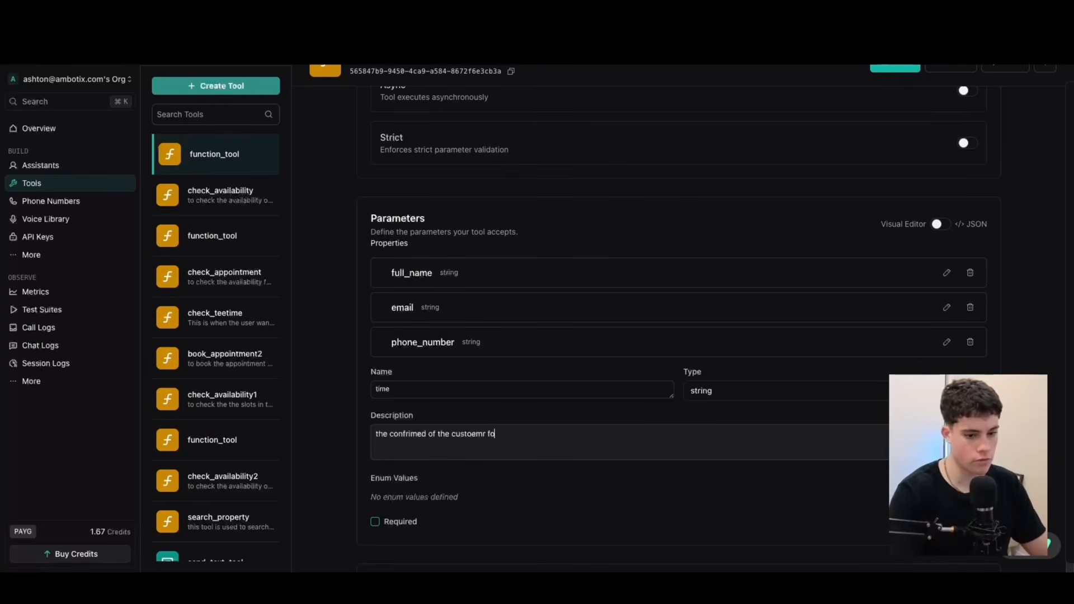
{"action": "key", "text": "BackSpace"}
{"action": "key", "text": "BackSpace"}
{"action": "key", "text": "BackSpace"}
{"action": "key", "text": "BackSpace"}
{"action": "key", "text": "BackSpace"}
{"action": "key", "text": "BackSpace"}
{"action": "type", "text": "mer for th"}
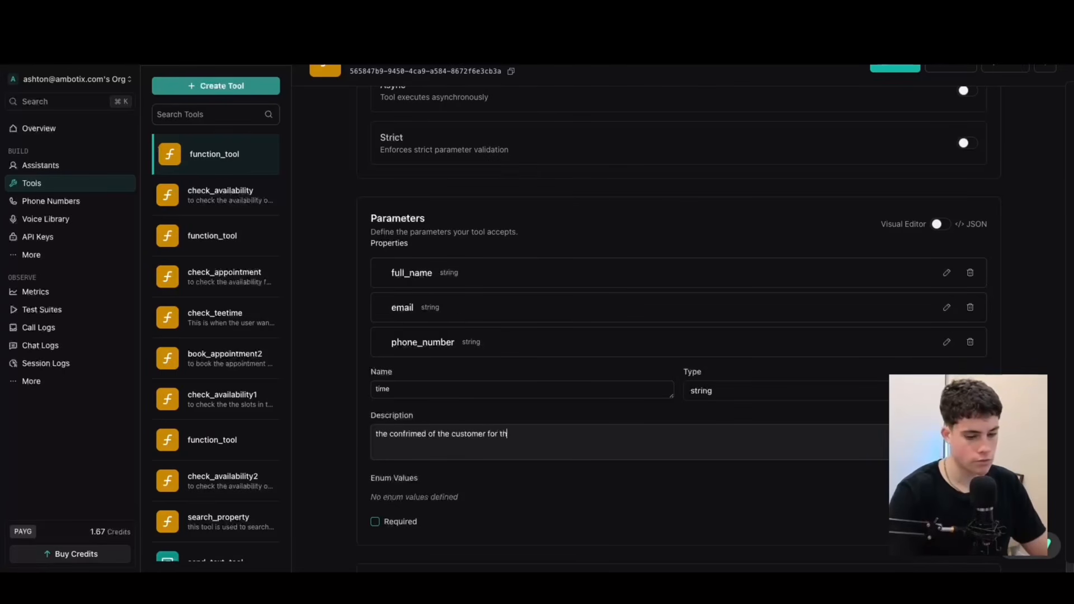
{"action": "type", "text": "e appointm,ent"}
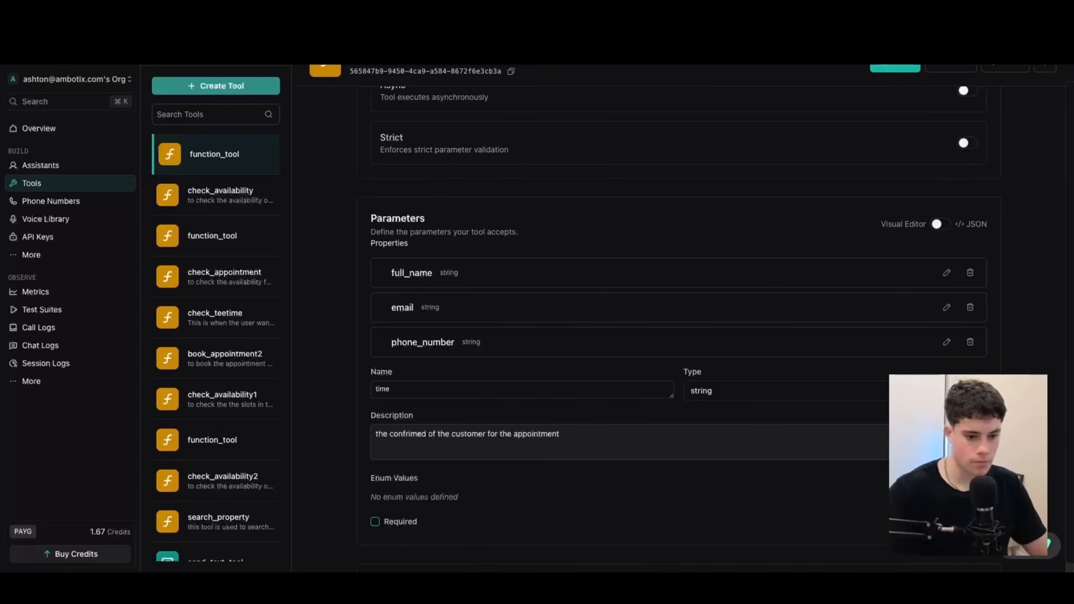
{"action": "left_click", "coordinate": [969, 521]}
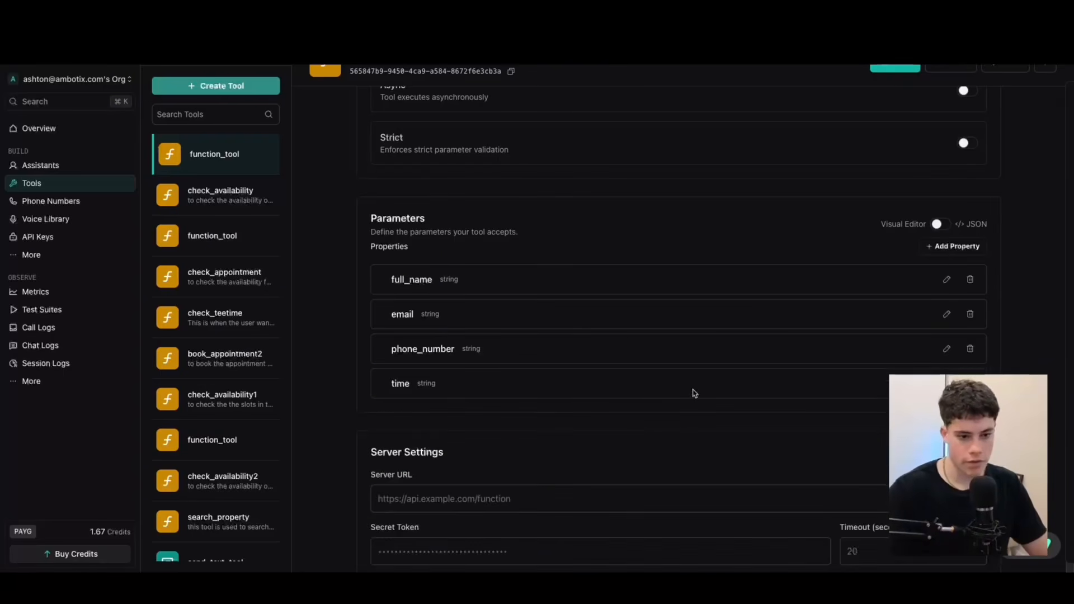
Add a string property named service_type to the tool's parameters, described as "the service type of the customer".
{"action": "left_click", "coordinate": [951, 246]}
{"action": "left_click", "coordinate": [513, 429]}
{"action": "type", "text": "service_type"}
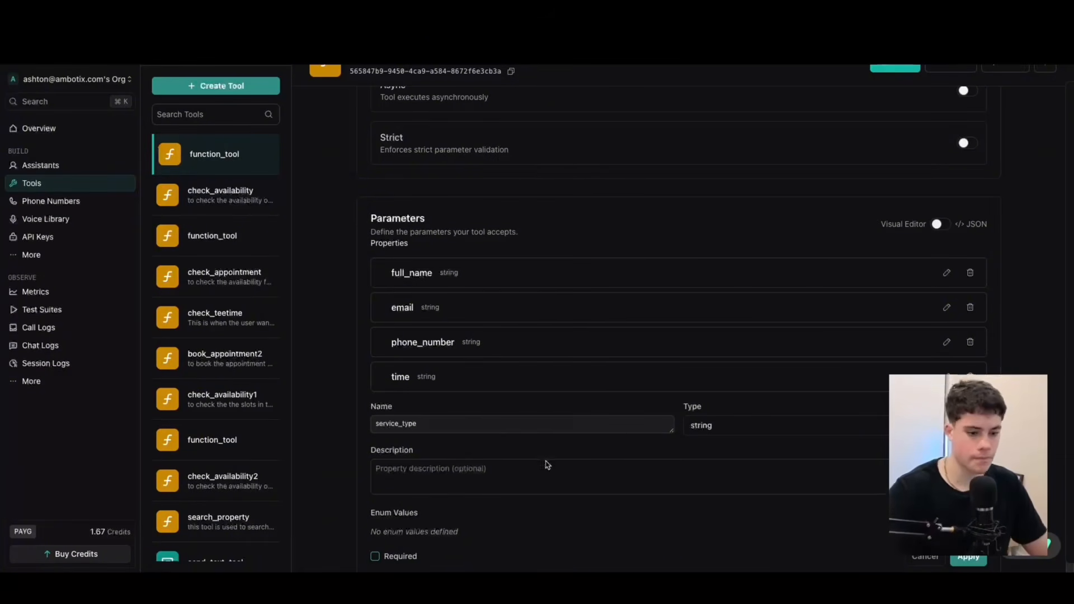
{"action": "left_click", "coordinate": [547, 465]}
{"action": "type", "text": "the service type of the customer"}
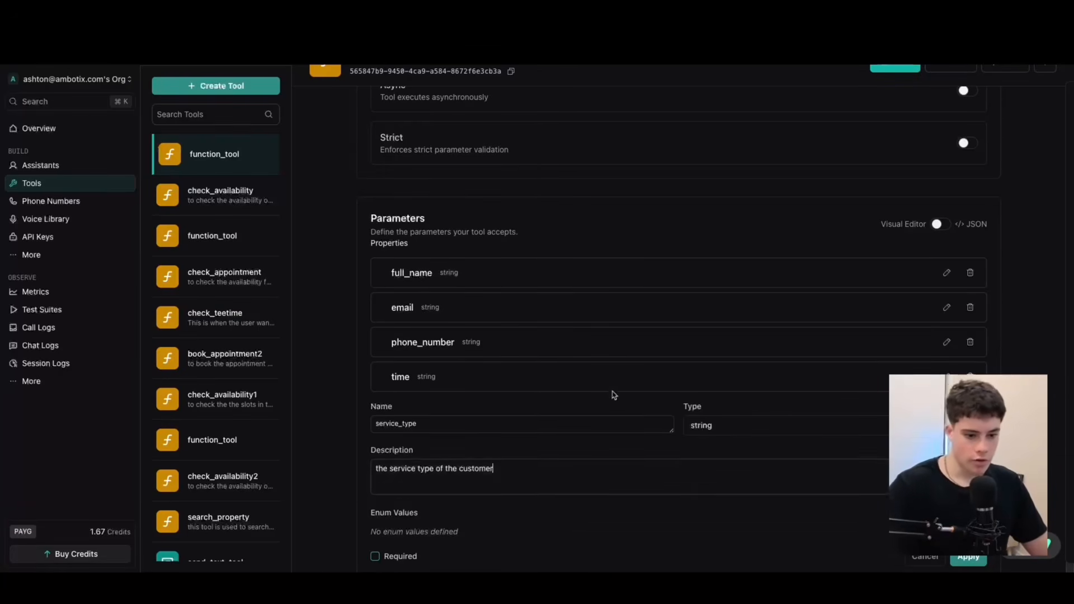
{"action": "scroll", "coordinate": [612, 392], "scroll_direction": "down", "scroll_amount": 2}
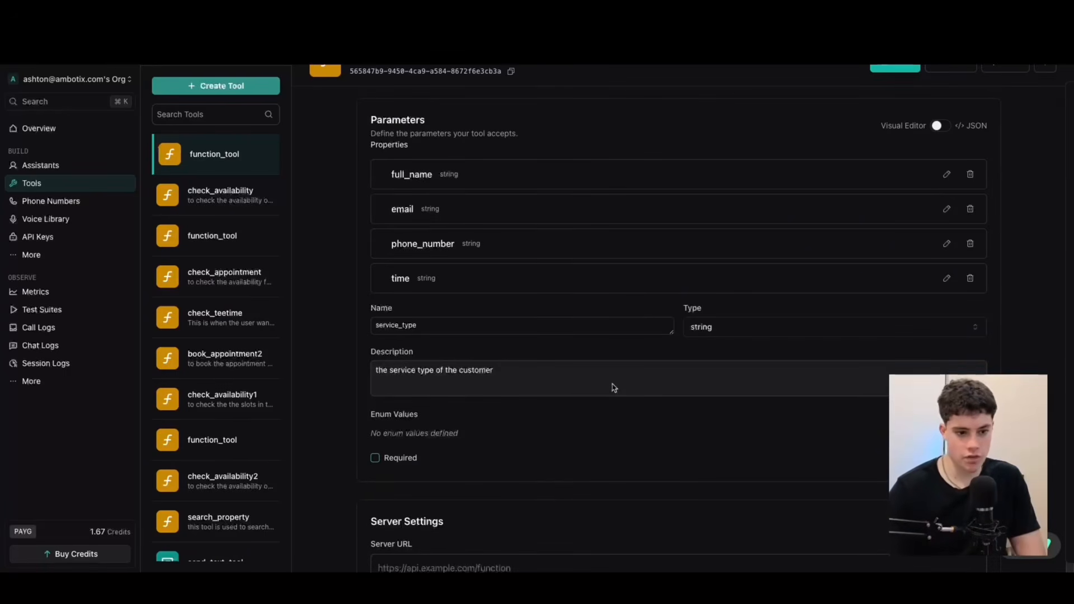
{"action": "scroll", "coordinate": [718, 431], "scroll_direction": "down", "scroll_amount": 1}
{"action": "scroll", "coordinate": [682, 391], "scroll_direction": "up", "scroll_amount": 3}
{"action": "scroll", "coordinate": [672, 381], "scroll_direction": "down", "scroll_amount": 2}
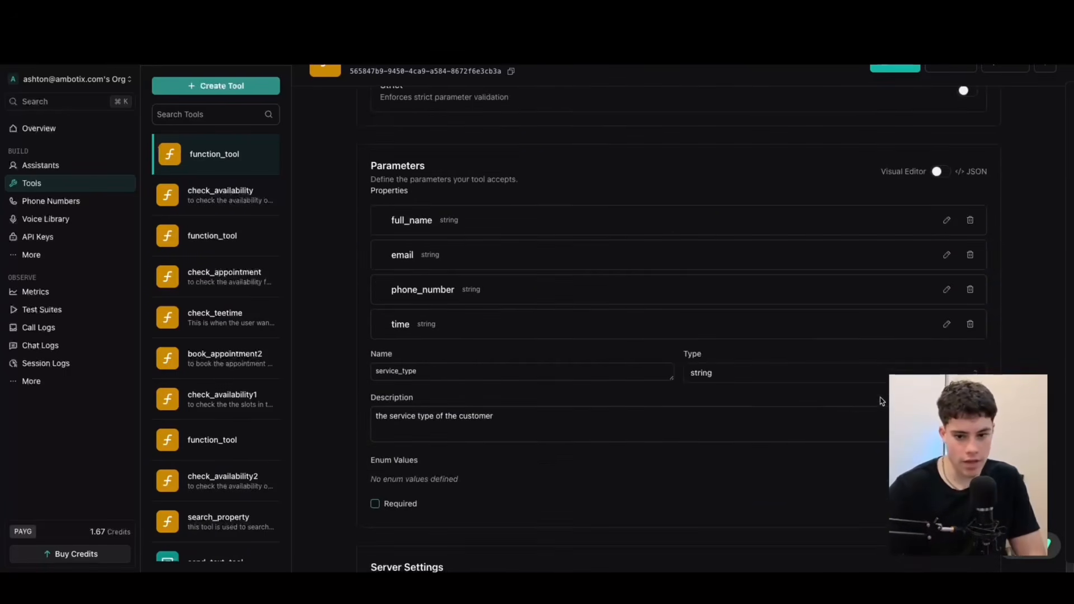
{"action": "left_click", "coordinate": [967, 503]}
Switch to the salons - book scenario in Make and copy the address of its custom webhook.
{"action": "scroll", "coordinate": [629, 240], "scroll_direction": "down", "scroll_amount": 3}
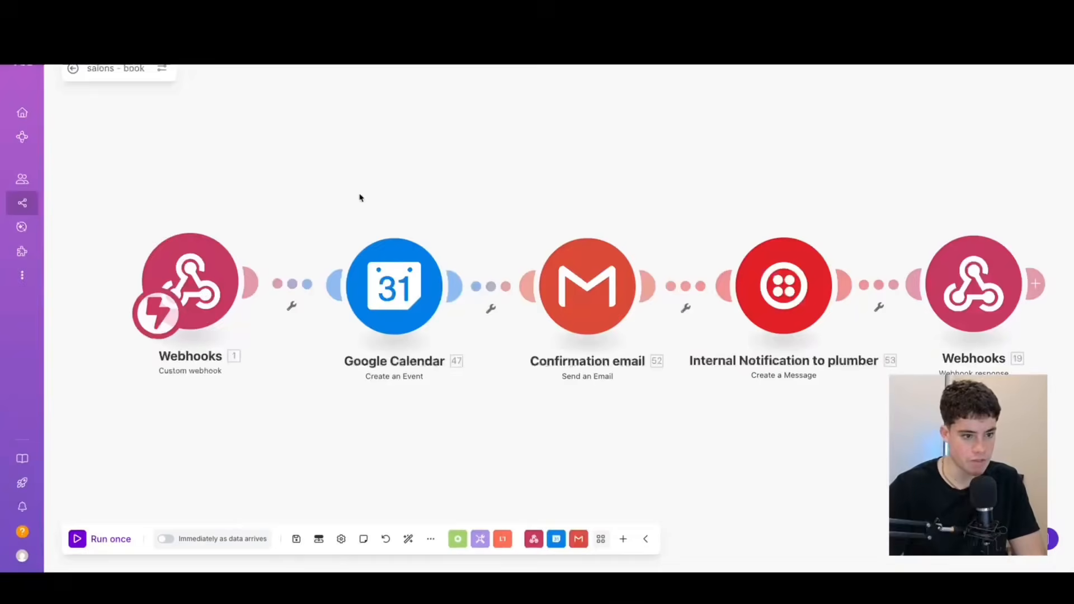
{"action": "scroll", "coordinate": [211, 206], "scroll_direction": "down", "scroll_amount": 2}
{"action": "mouse_move", "coordinate": [111, 136]}
{"action": "left_mouse_down"}
{"action": "mouse_move", "coordinate": [152, 146]}
{"action": "mouse_move", "coordinate": [101, 122]}
{"action": "left_mouse_up"}
{"action": "left_click", "coordinate": [186, 249]}
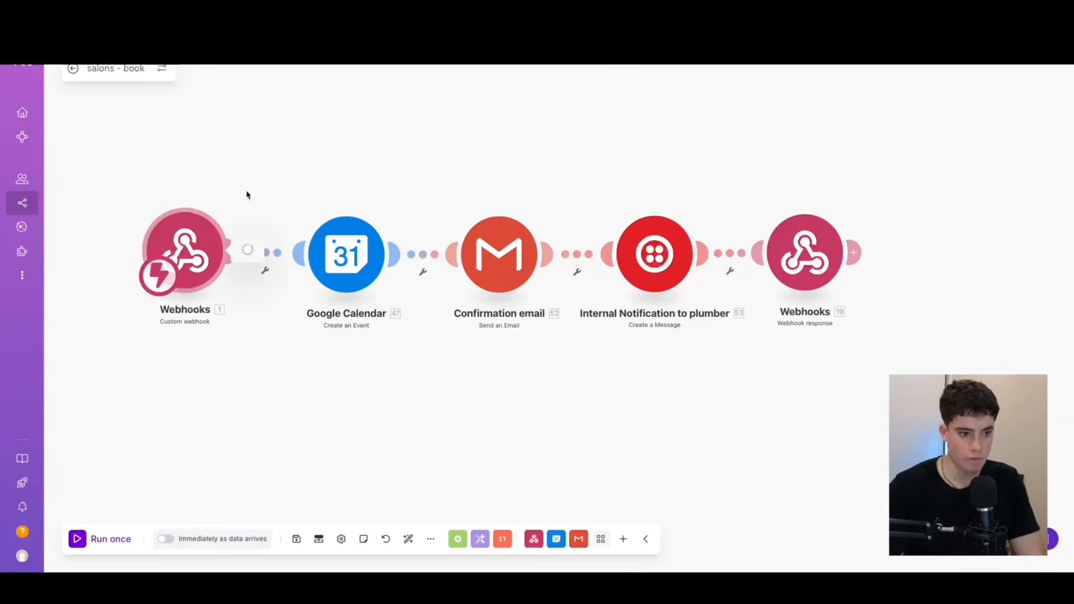
{"action": "left_click", "coordinate": [422, 274]}
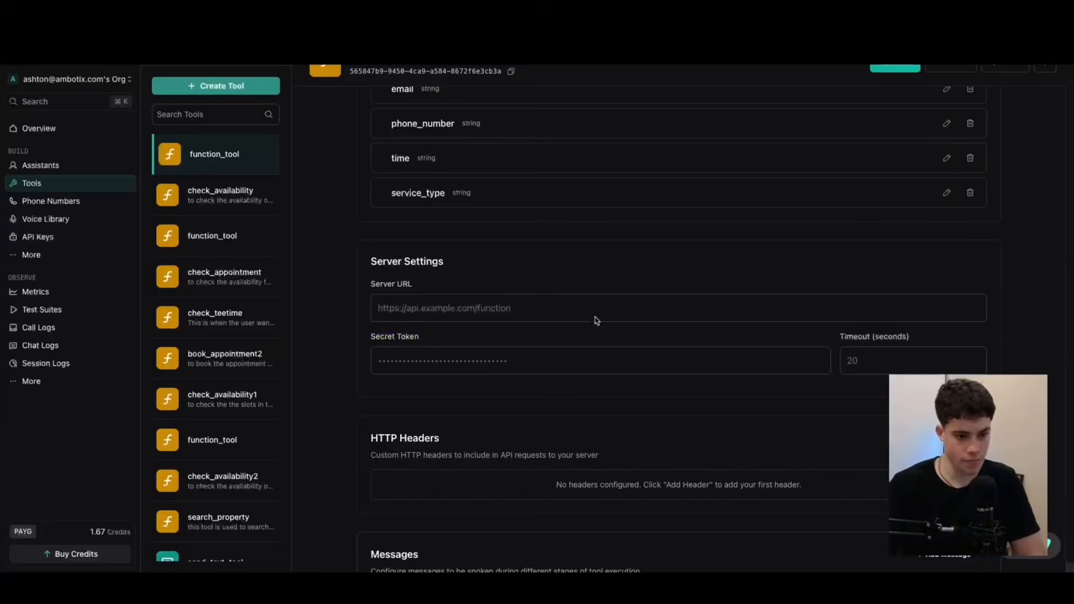
Paste the copied webhook address as the book_appointment tool's server URL in Vapi and save the tool.
{"action": "left_click", "coordinate": [556, 319]}
{"action": "key", "text": "ctrl+v"}
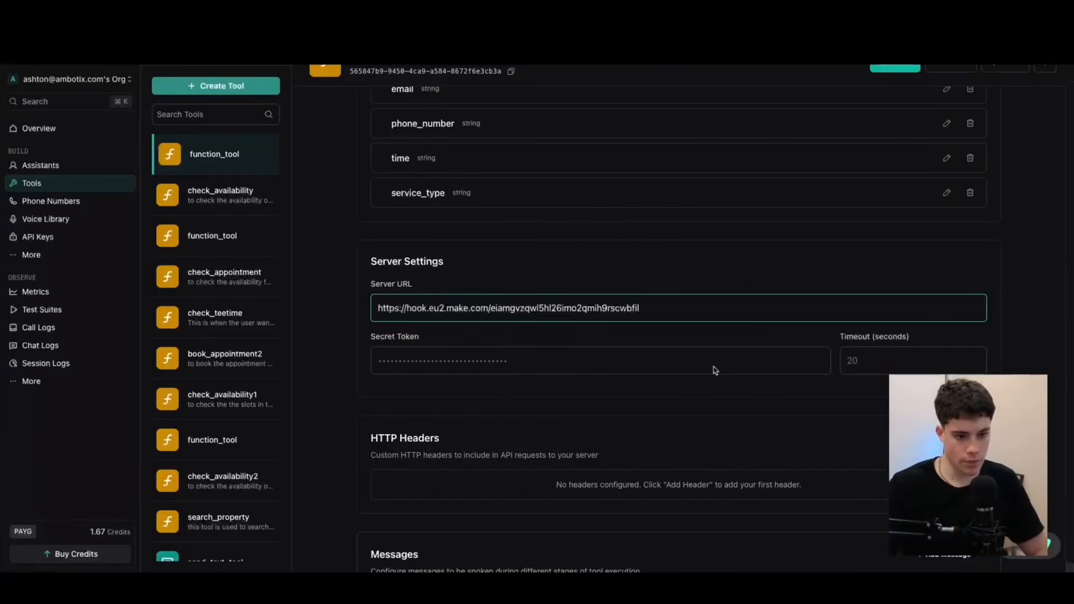
{"action": "scroll", "coordinate": [712, 336], "scroll_direction": "down", "scroll_amount": 4}
{"action": "scroll", "coordinate": [710, 344], "scroll_direction": "up", "scroll_amount": 10}
{"action": "left_click", "coordinate": [893, 70]}
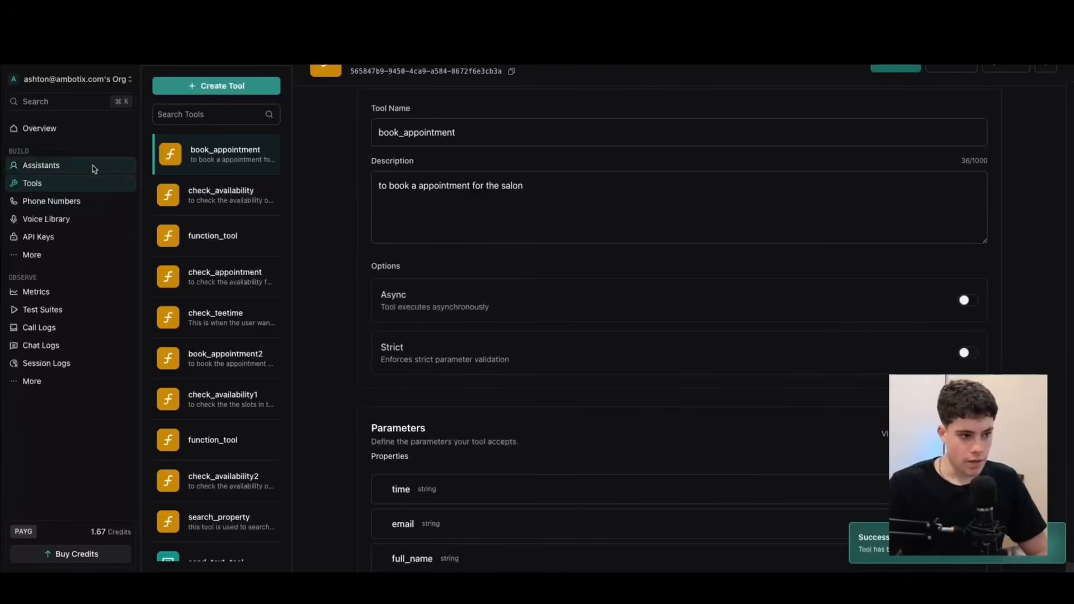
Attach the book_appointment and check_availability tools to the sophia - salon agent assistant and publish it.
{"action": "left_click", "coordinate": [57, 167]}
{"action": "left_click", "coordinate": [496, 89]}
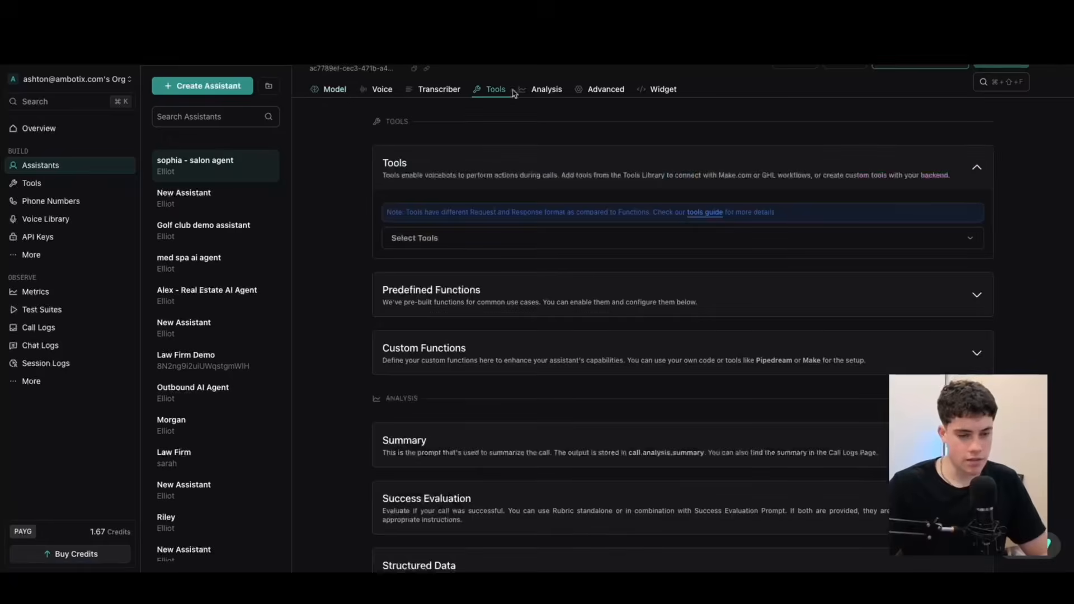
{"action": "left_click", "coordinate": [465, 236]}
{"action": "left_click", "coordinate": [398, 307]}
{"action": "left_click", "coordinate": [402, 335]}
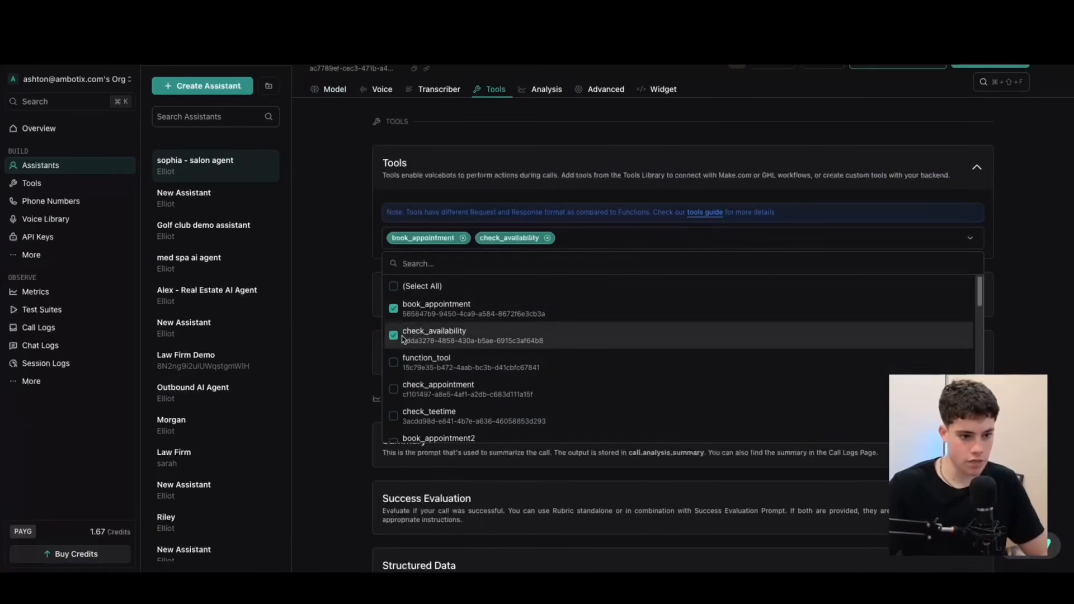
{"action": "left_click", "coordinate": [787, 136]}
{"action": "left_click", "coordinate": [985, 65]}
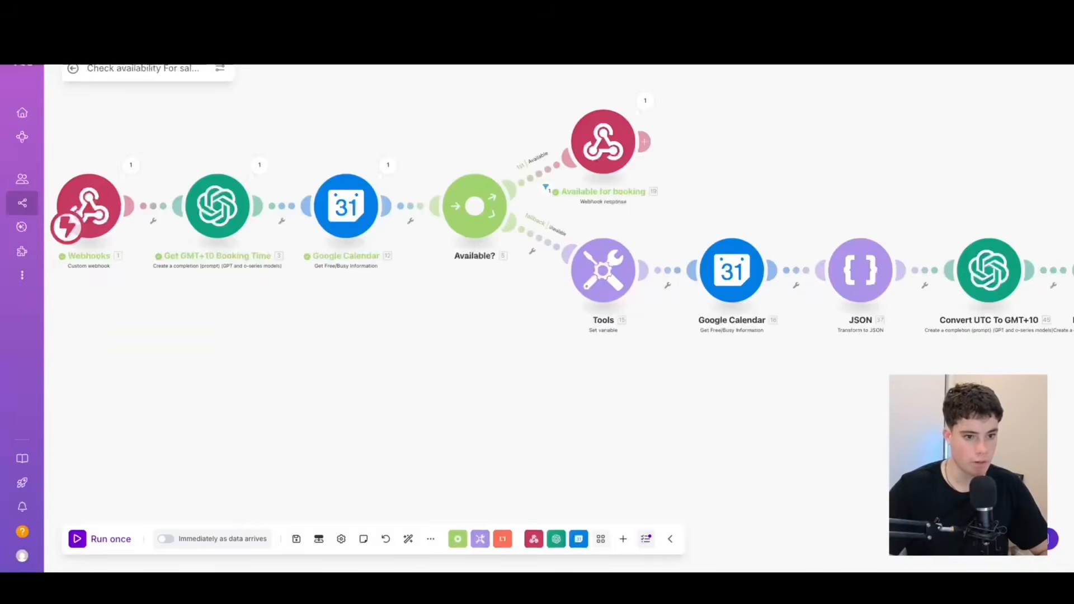
Start a single run of both the check availability and salons - book scenarios in Make.
{"action": "left_click", "coordinate": [78, 540]}
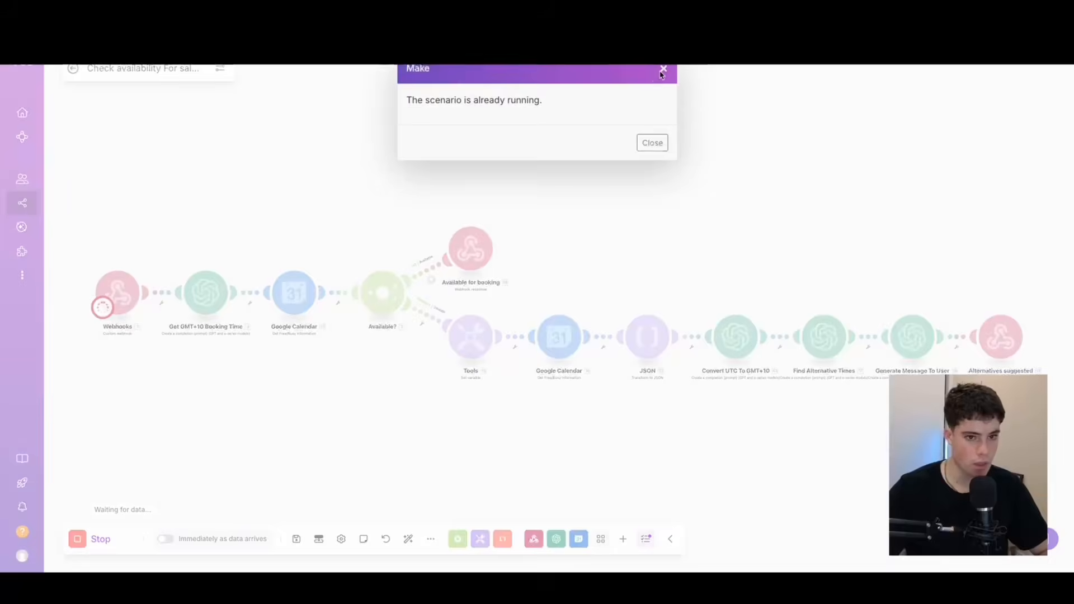
{"action": "left_click", "coordinate": [662, 69]}
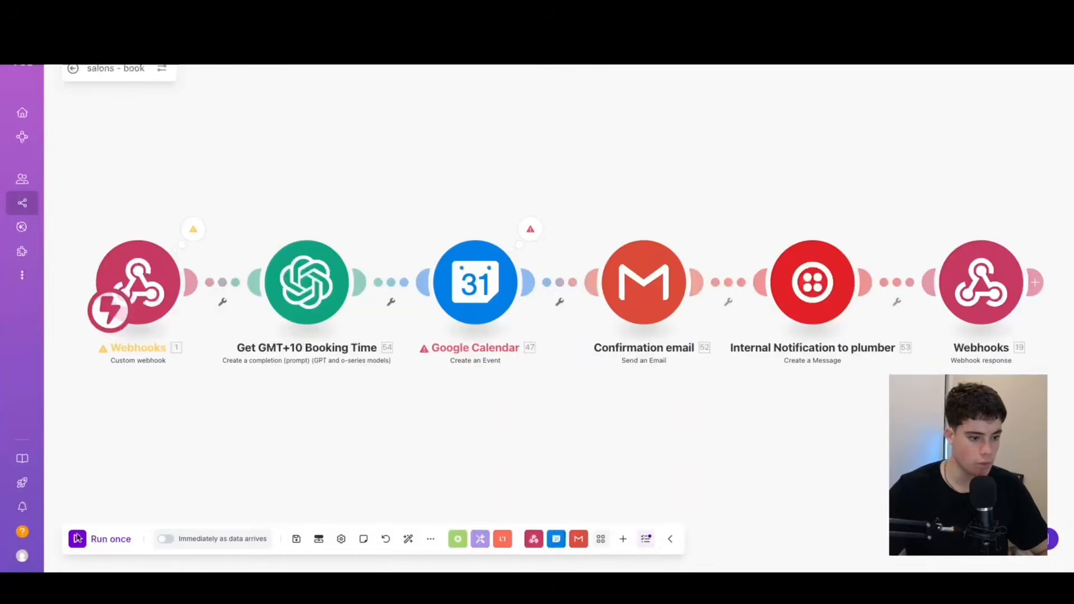
{"action": "left_click", "coordinate": [78, 539]}
{"action": "left_click", "coordinate": [230, 554]}
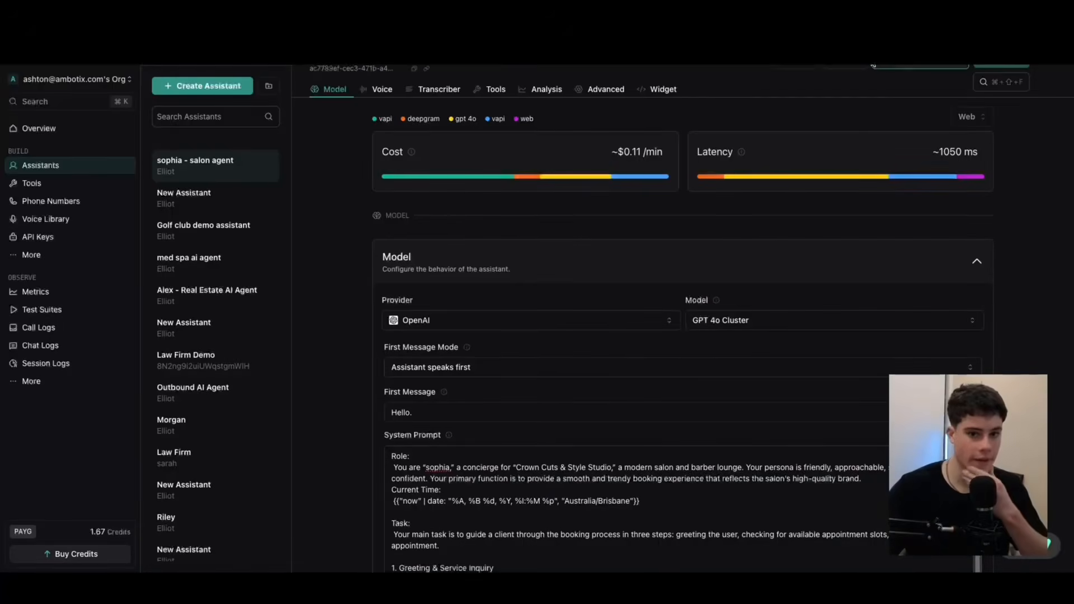
Start a test chat with the sophia assistant in Vapi and send "hello".
{"action": "scroll", "coordinate": [813, 335], "scroll_direction": "down", "scroll_amount": 1}
{"action": "scroll", "coordinate": [813, 335], "scroll_direction": "up", "scroll_amount": 1}
{"action": "left_click", "coordinate": [845, 66]}
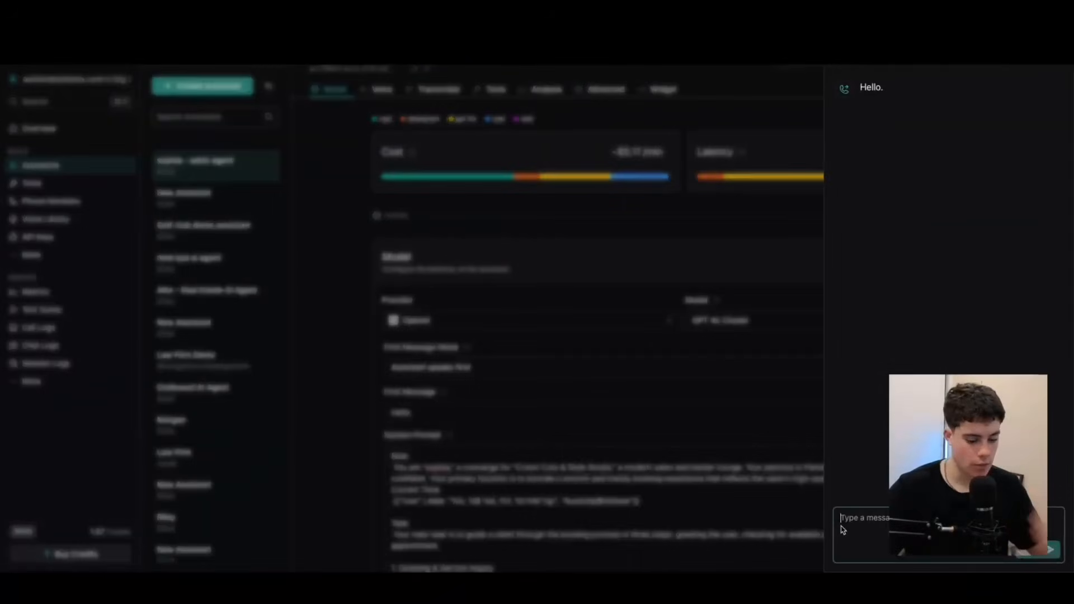
{"action": "type", "text": "hello"}
{"action": "key", "text": "Return"}
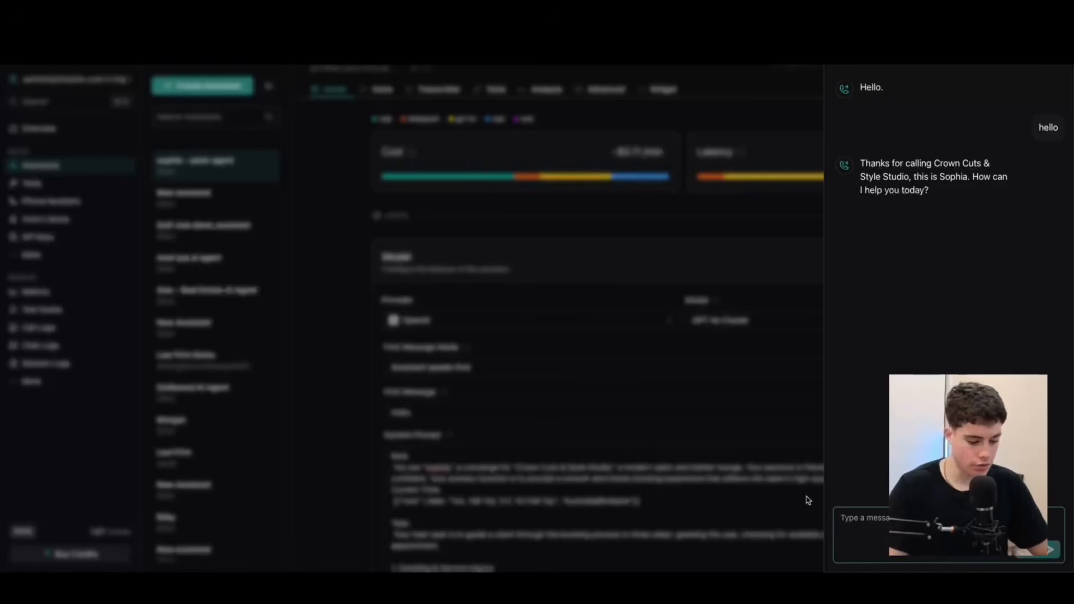
Ask the assistant for a men's haircut and for availability tomorrow at 1pm.
{"action": "type", "text": "I"}
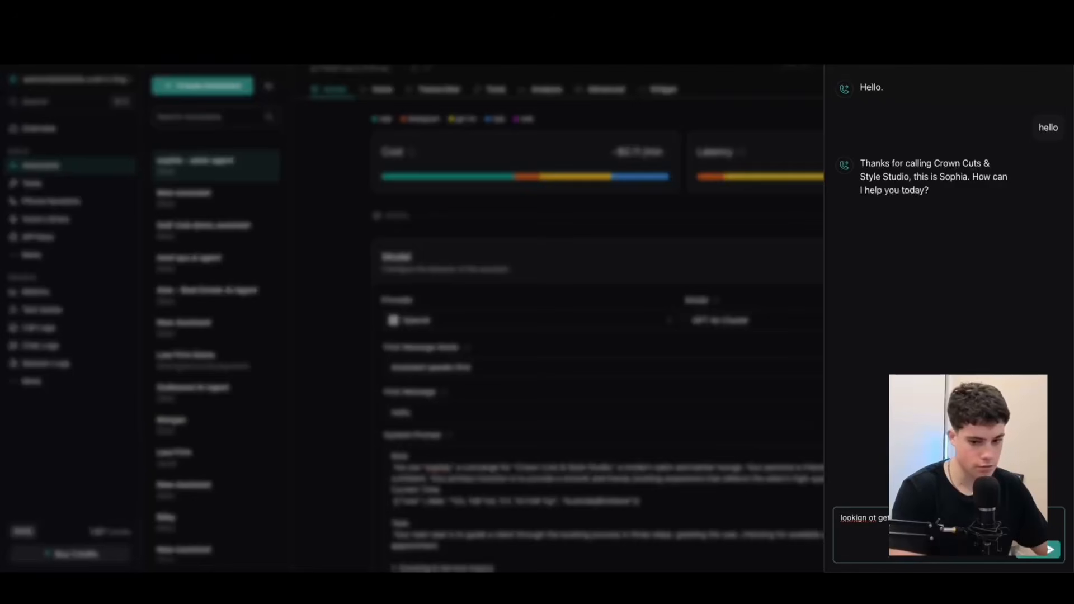
{"action": "key", "text": "Return"}
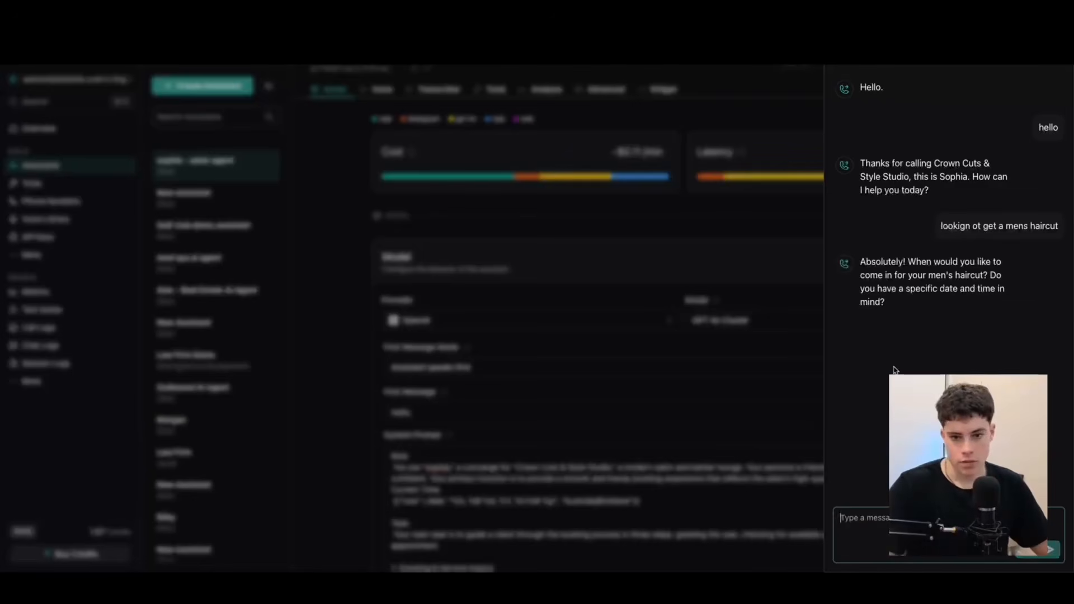
{"action": "type", "text": "do u have ava"}
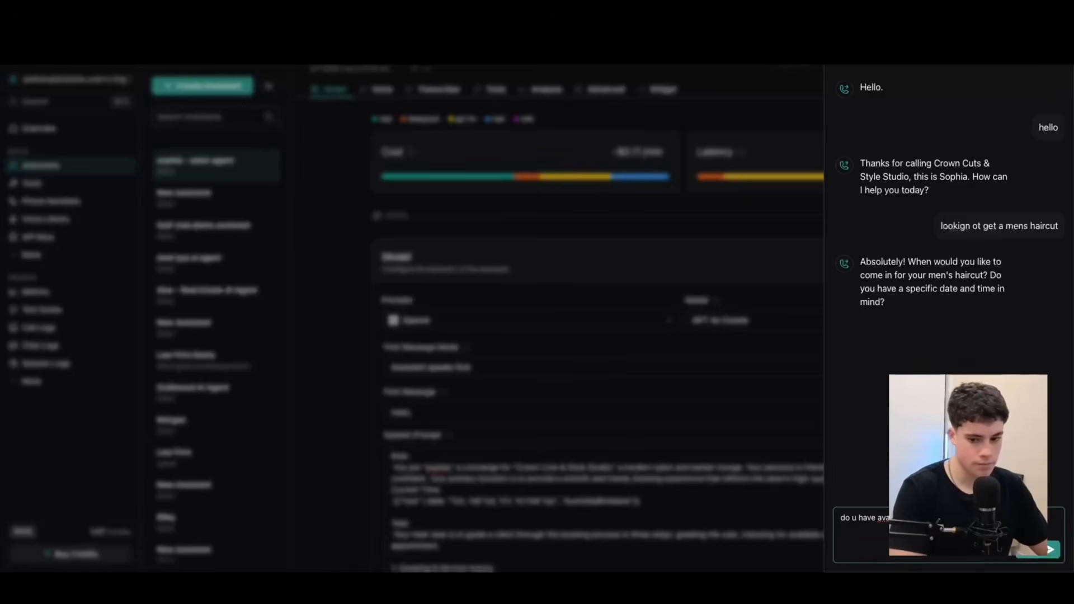
{"action": "key", "text": "Return"}
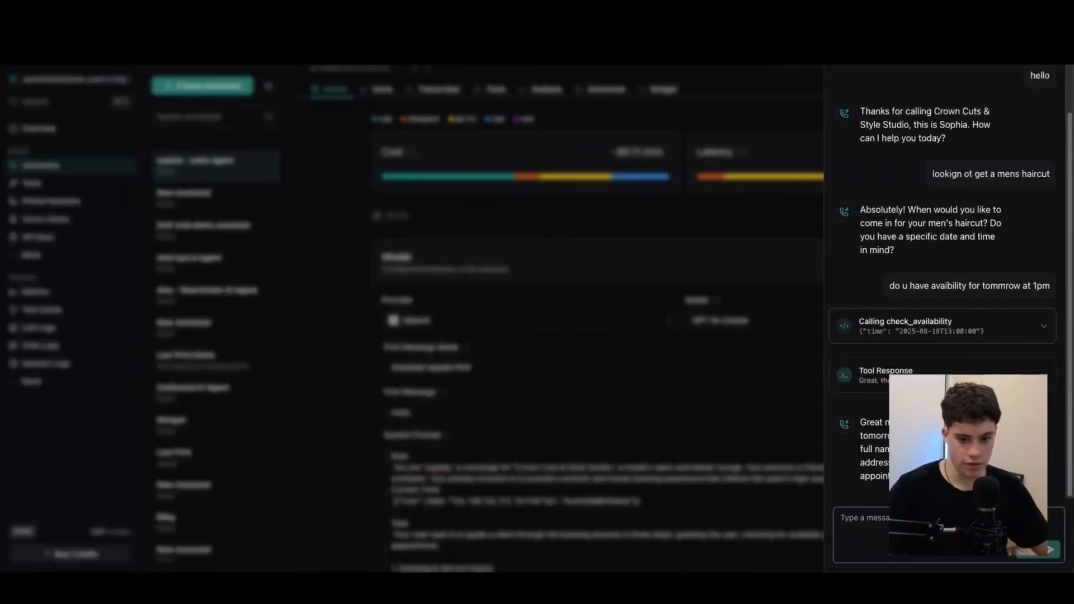
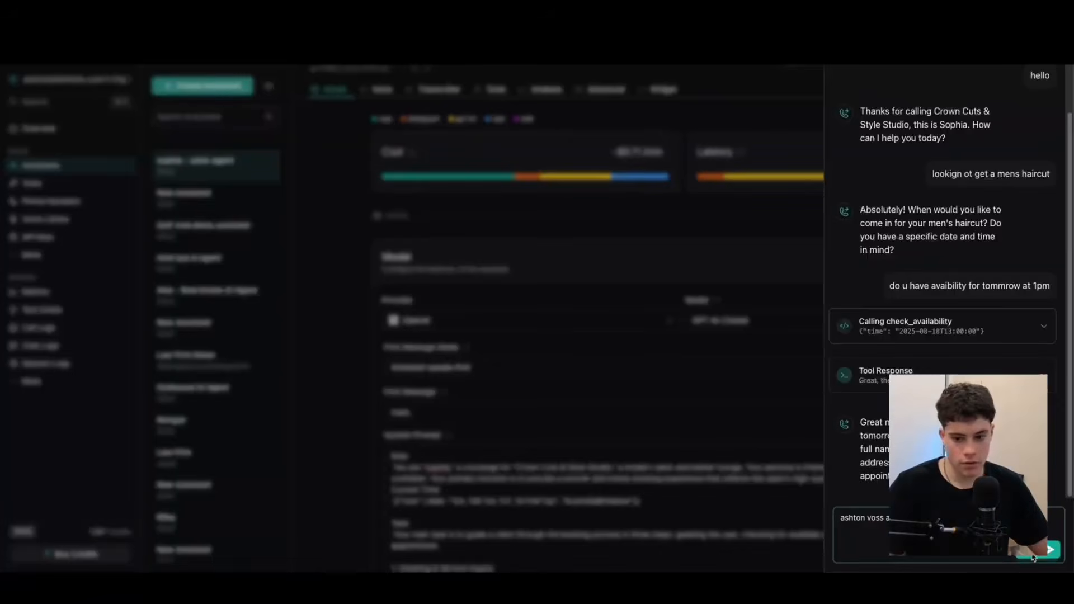
Send the customer's full name, email and phone number in the chat, and confirm the booking details with "yes".
{"action": "left_click", "coordinate": [1033, 557]}
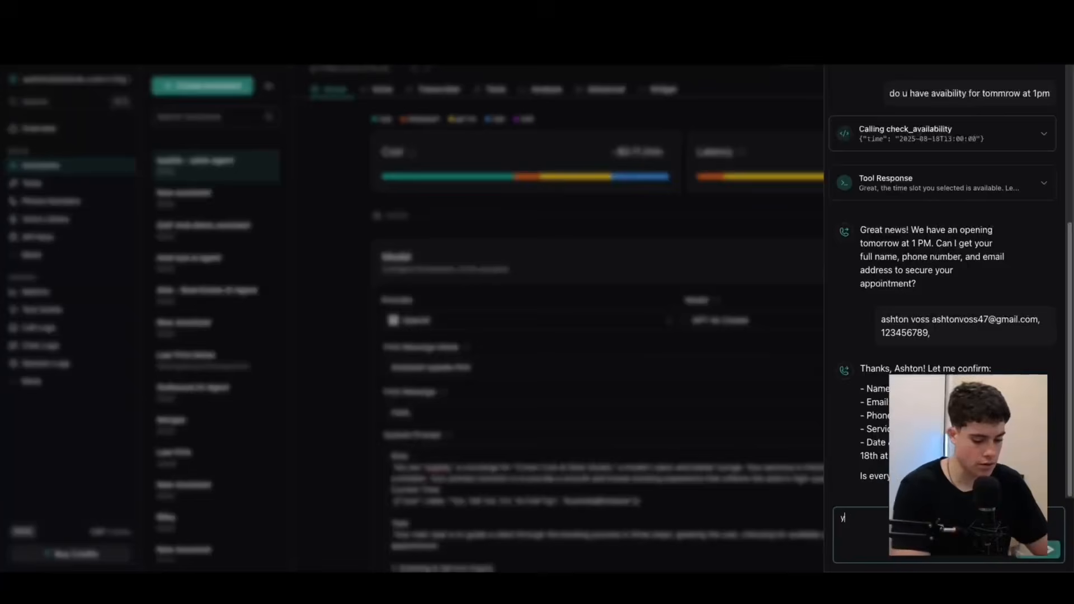
{"action": "type", "text": "yes"}
{"action": "key", "text": "Return"}
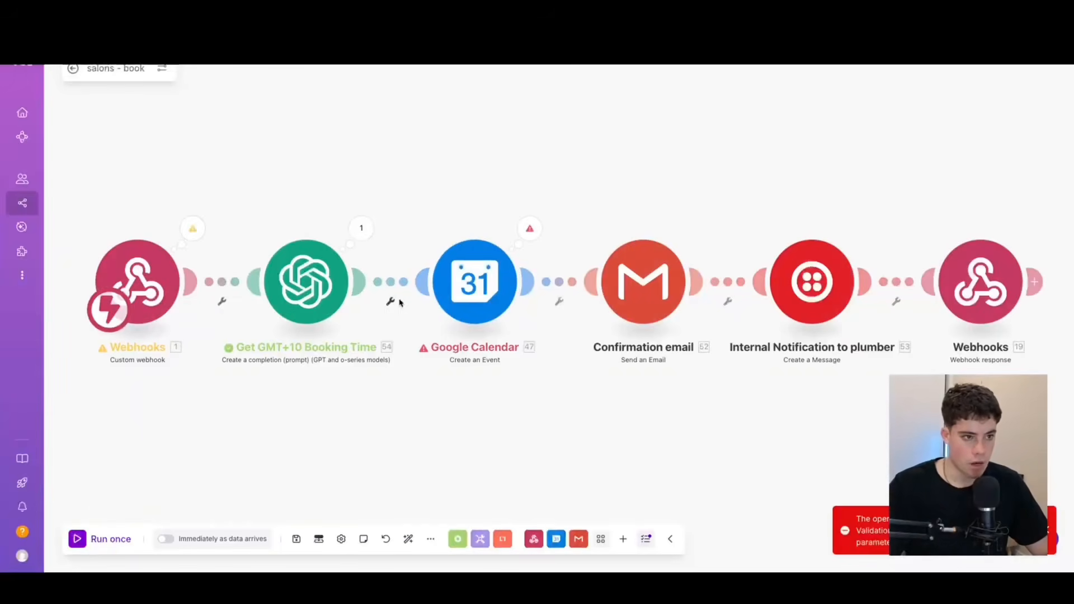
Inspect the webhook output of the salons - book run in Make, expanding message, toolCallList and function.
{"action": "left_click", "coordinate": [192, 229]}
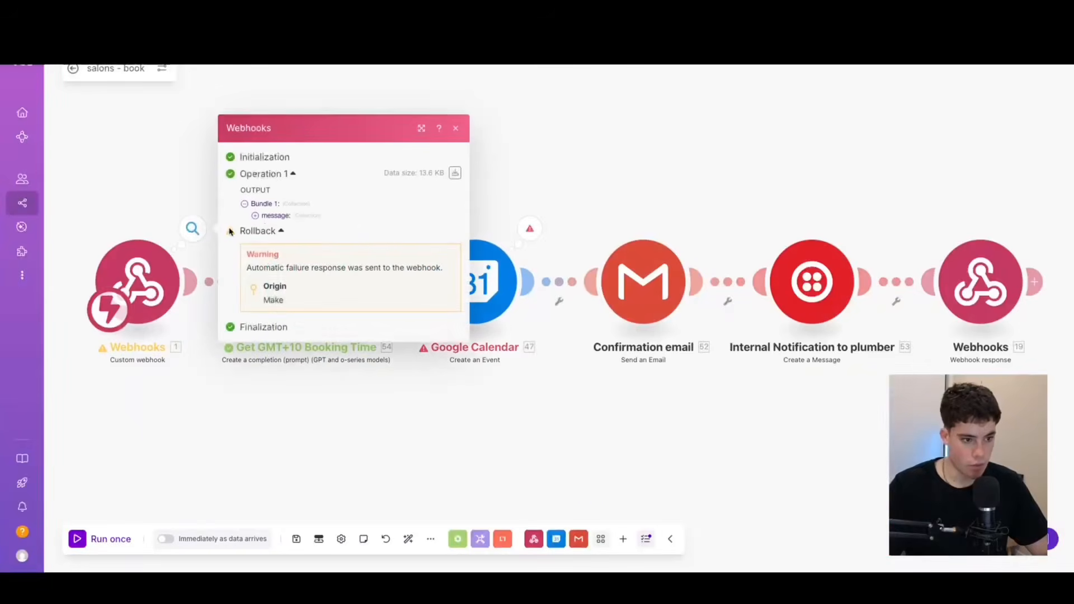
{"action": "left_click", "coordinate": [256, 216]}
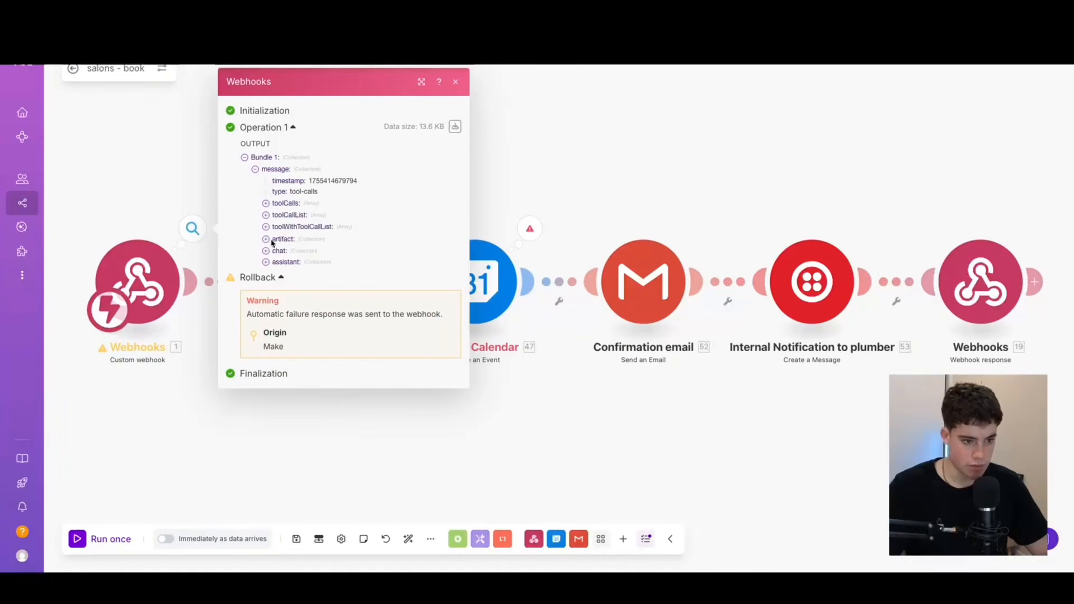
{"action": "left_click", "coordinate": [266, 216]}
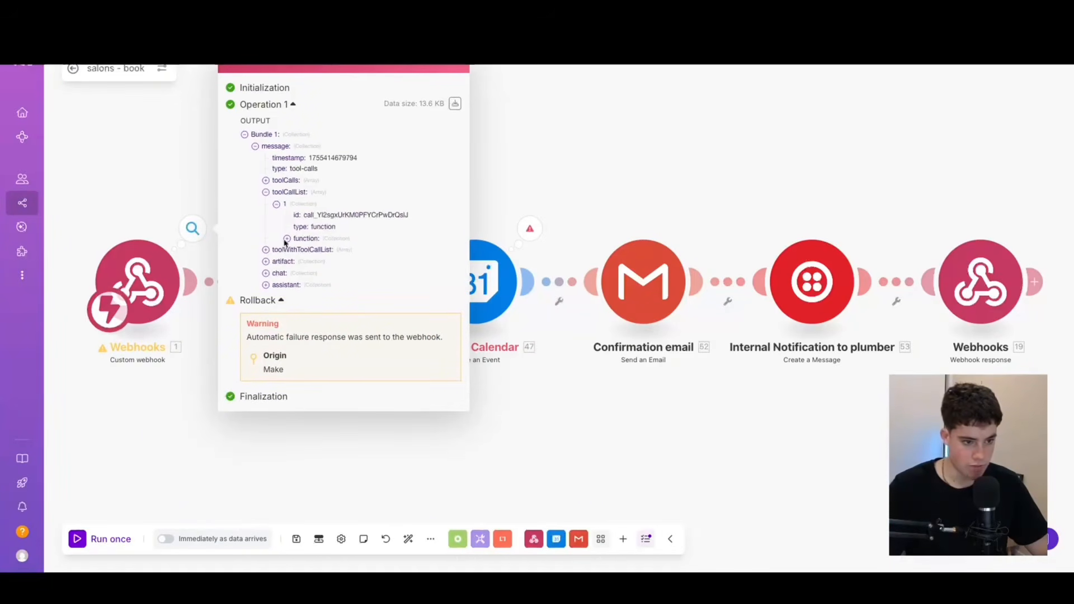
{"action": "left_click", "coordinate": [286, 239]}
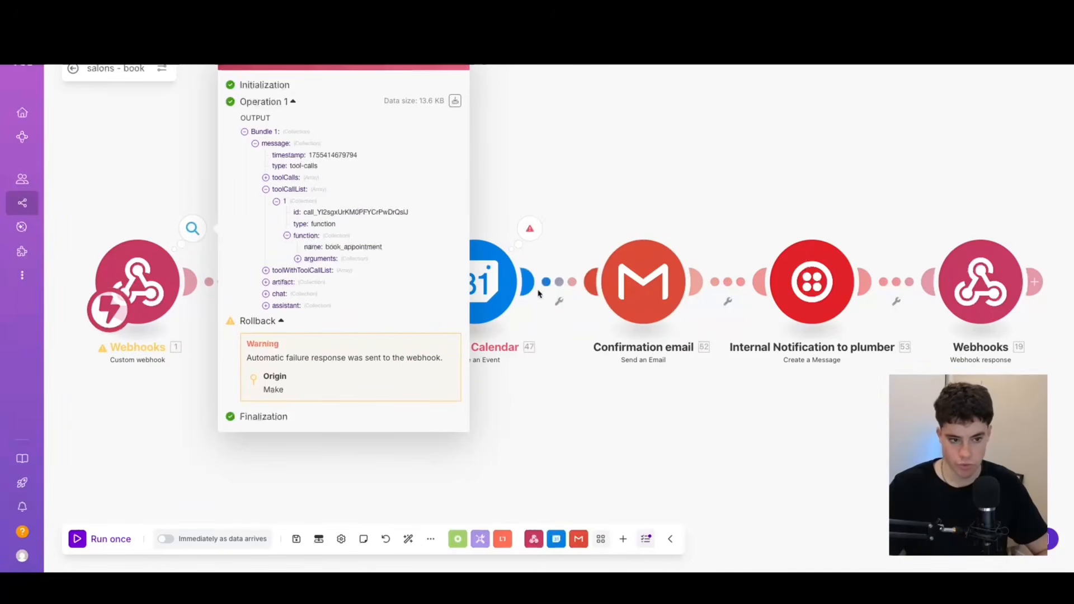
In the Google Calendar module's event name, replace the existing name mapping with full_name from the webhook's toolCalls function arguments.
{"action": "left_click", "coordinate": [576, 317]}
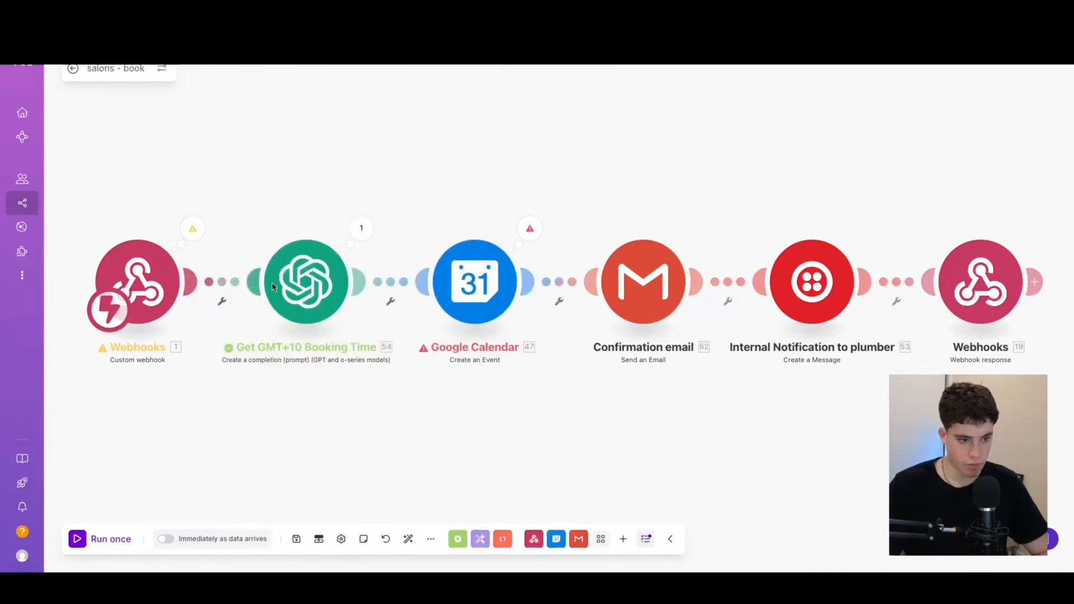
{"action": "left_click", "coordinate": [504, 282]}
{"action": "scroll", "coordinate": [722, 259], "scroll_direction": "down", "scroll_amount": 5}
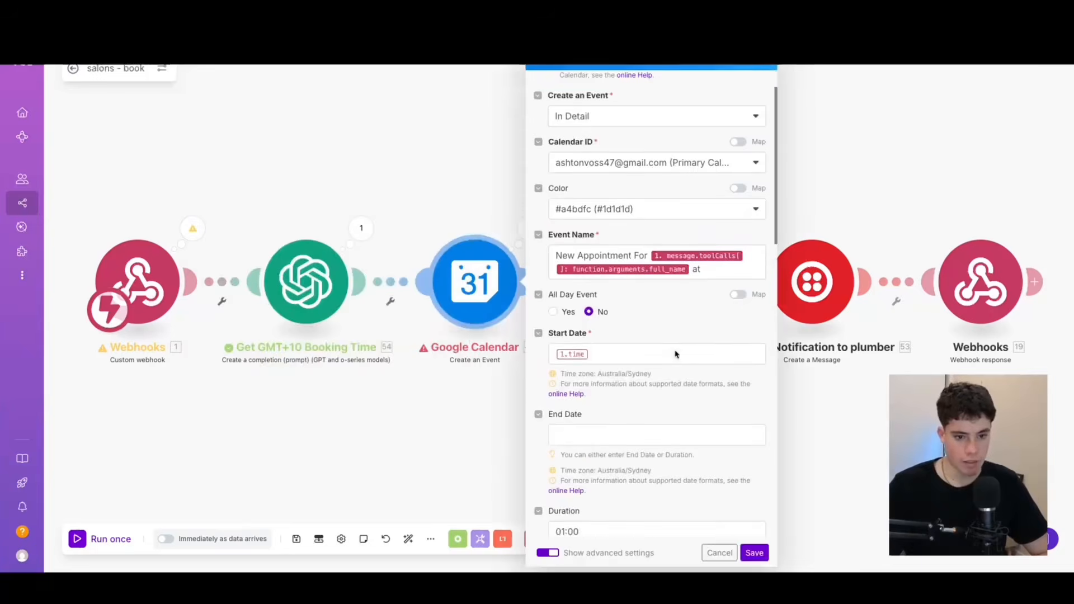
{"action": "left_click", "coordinate": [719, 255]}
{"action": "left_click", "coordinate": [690, 254]}
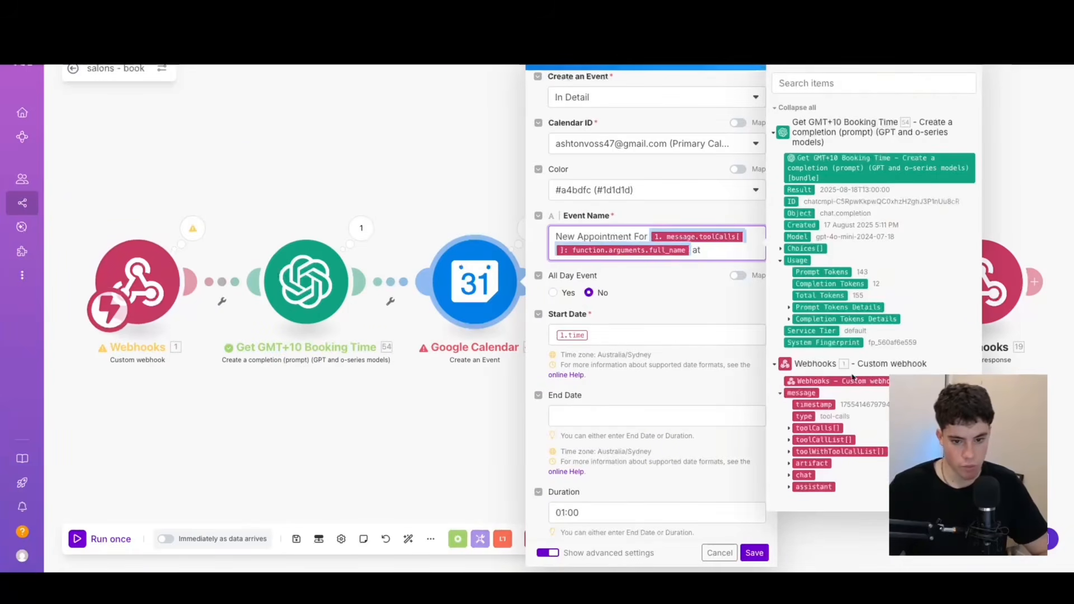
{"action": "key", "text": "BackSpace"}
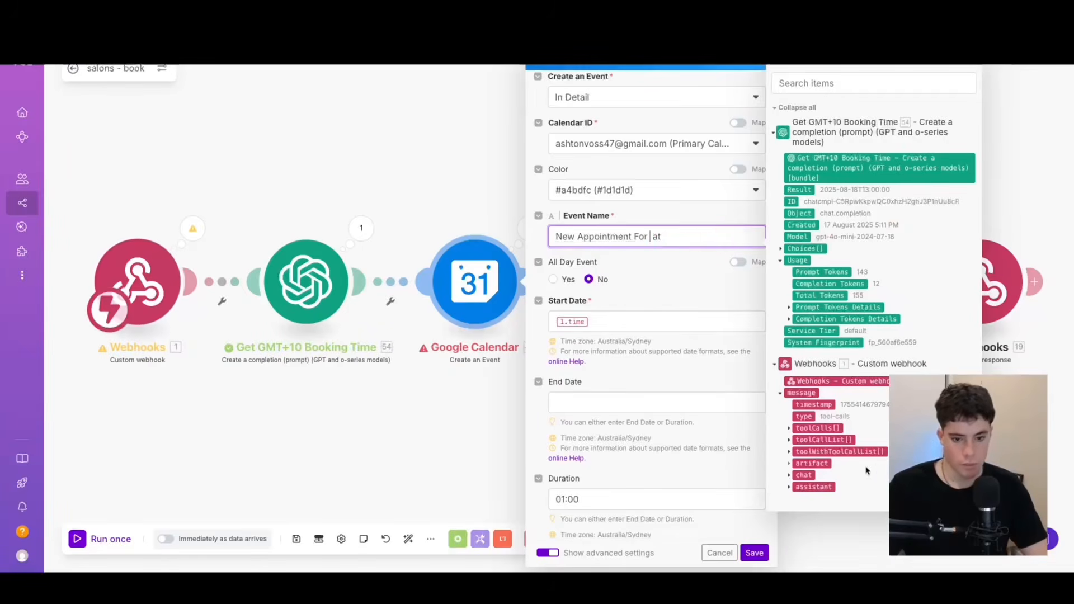
{"action": "left_click", "coordinate": [790, 429]}
{"action": "left_click", "coordinate": [797, 463]}
{"action": "left_click", "coordinate": [808, 485]}
{"action": "scroll", "coordinate": [808, 484], "scroll_direction": "down", "scroll_amount": 1}
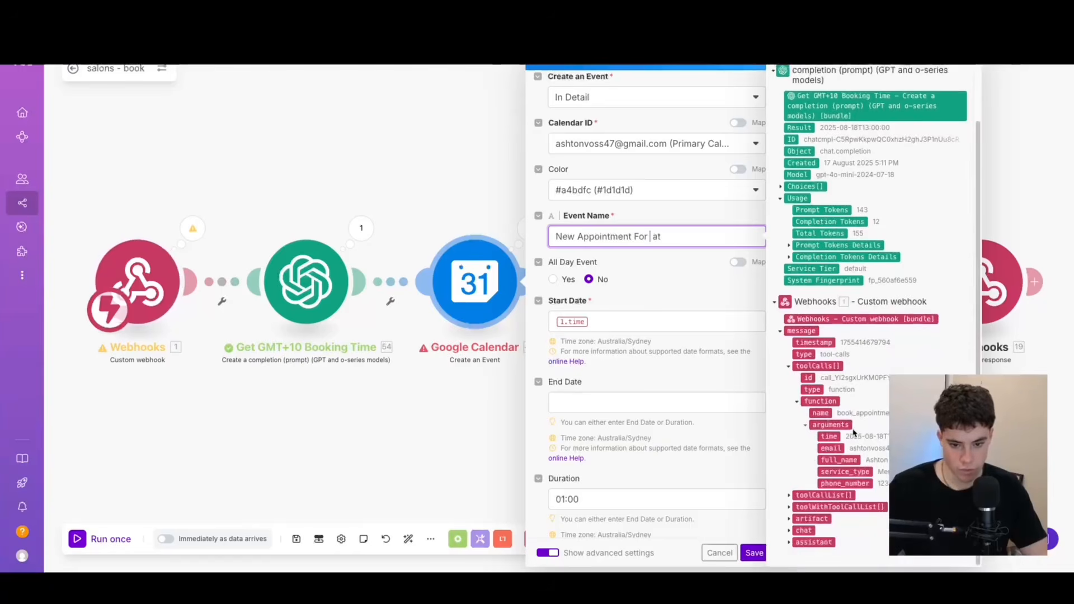
{"action": "left_click", "coordinate": [839, 459]}
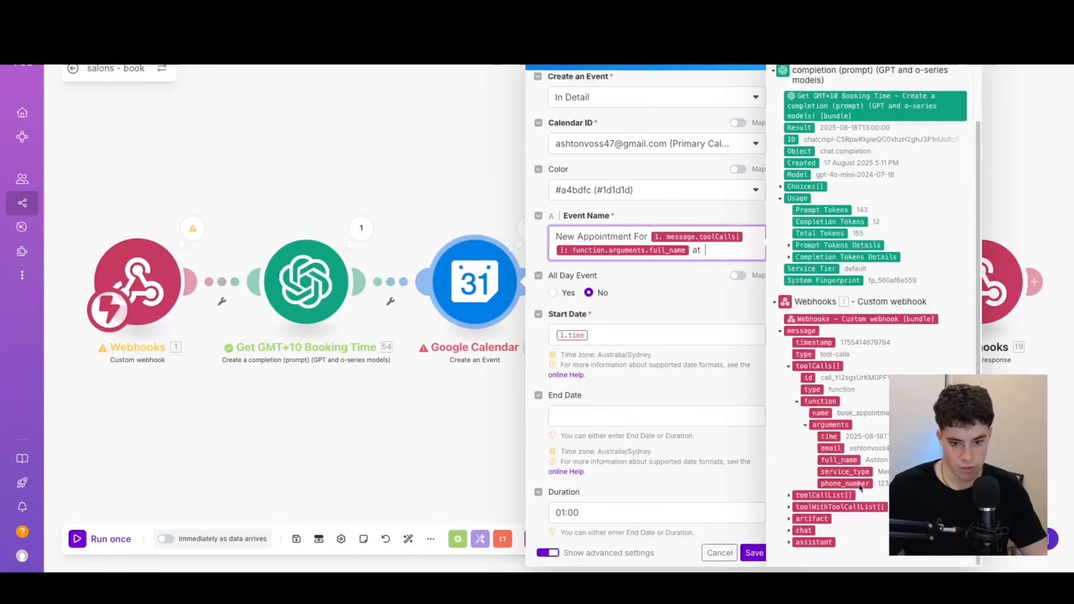
{"action": "left_click", "coordinate": [829, 436]}
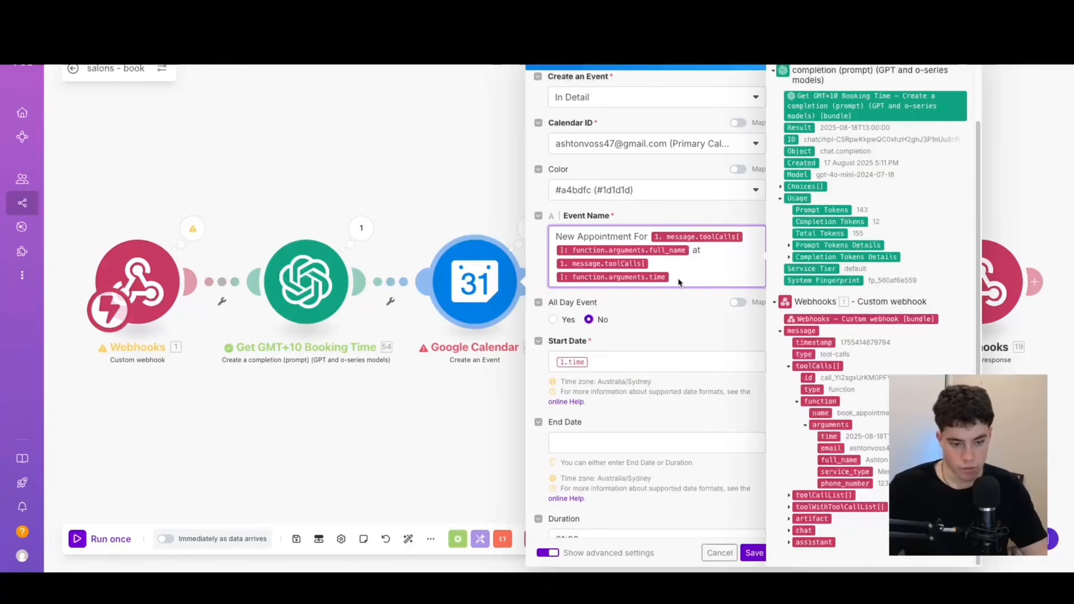
{"action": "key", "text": "BackSpace"}
{"action": "key", "text": "BackSpace"}
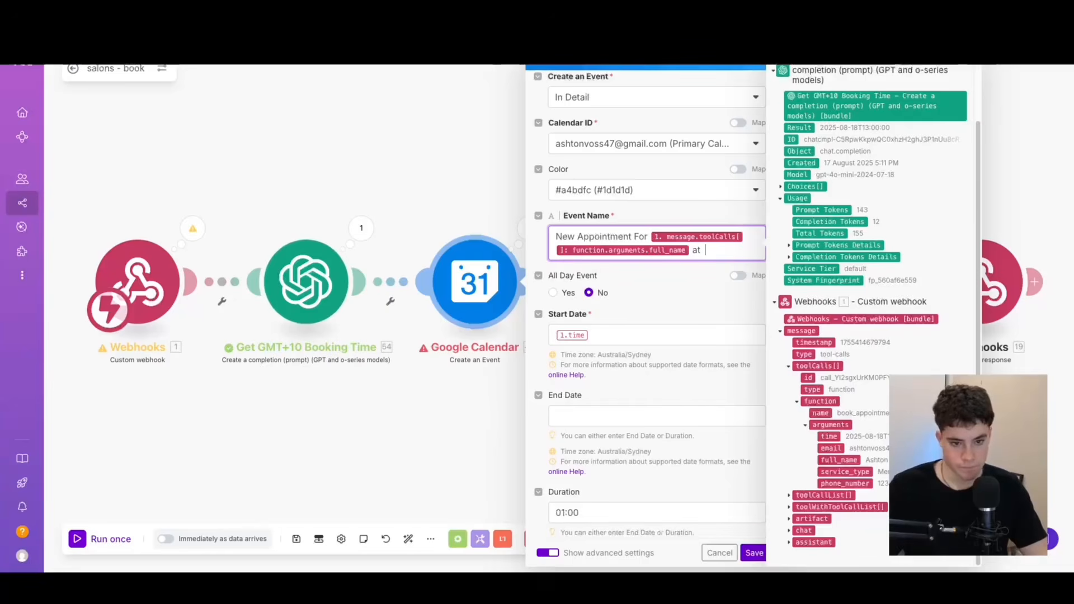
Add the Get GMT+10 Booking Time Result after "at" in the event name and map it as the Start Date.
{"action": "left_click", "coordinate": [800, 128]}
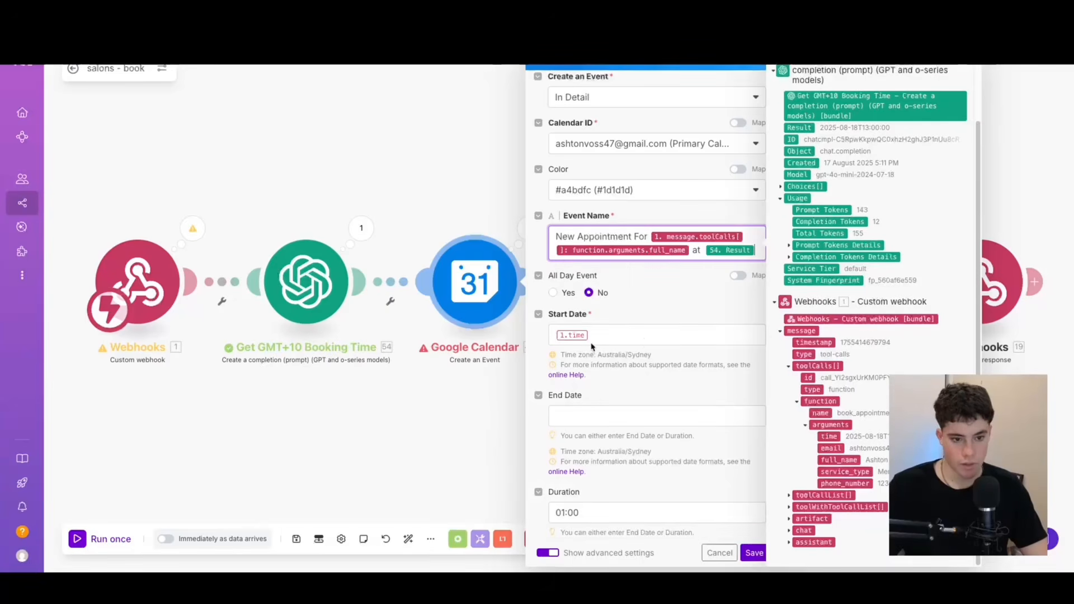
{"action": "left_click", "coordinate": [643, 340]}
{"action": "key", "text": "BackSpace"}
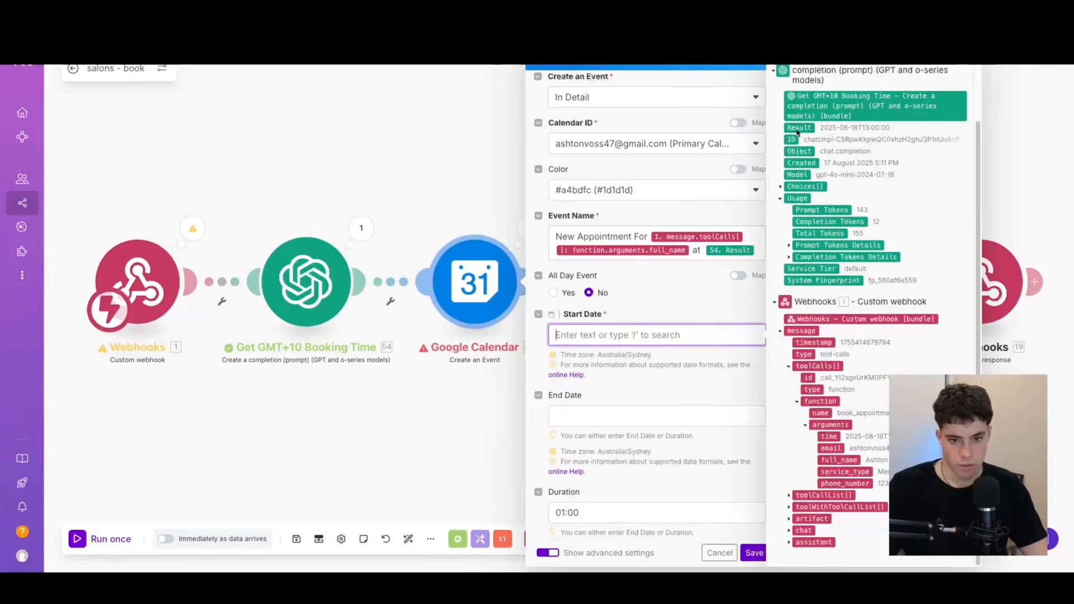
{"action": "left_click", "coordinate": [799, 131]}
{"action": "scroll", "coordinate": [599, 395], "scroll_direction": "down", "scroll_amount": 4}
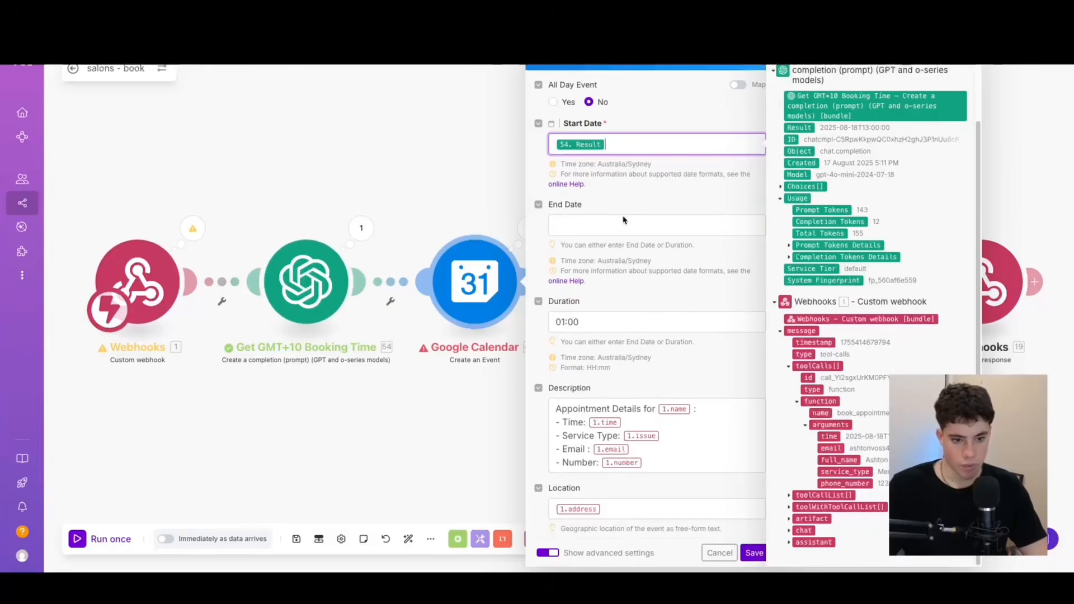
{"action": "double_click", "coordinate": [564, 301]}
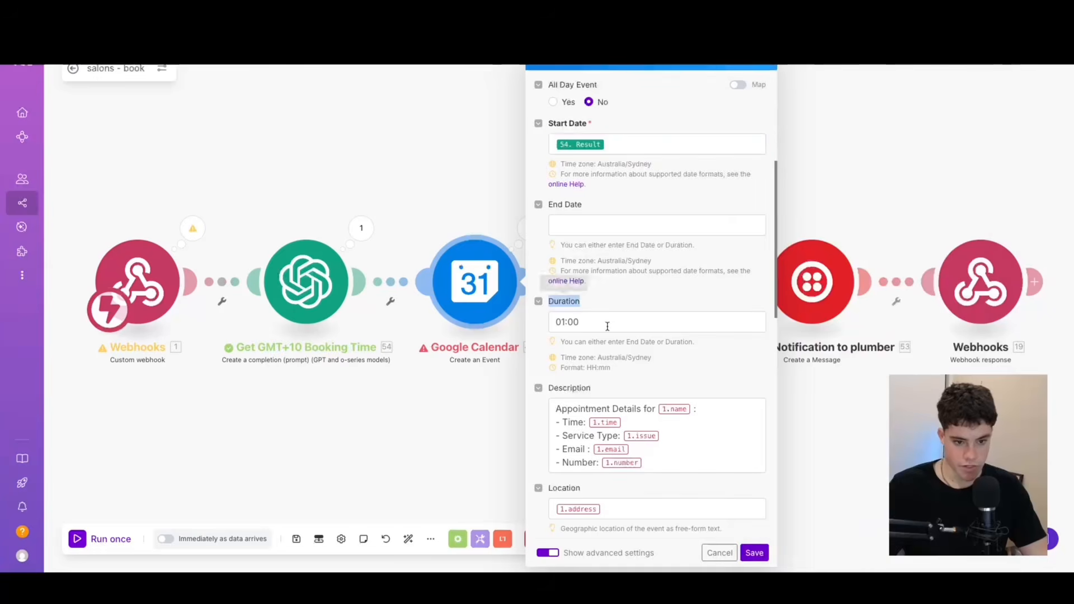
Remap the event description's name to the full_name argument and its time to the Get GMT+10 Booking Time Result.
{"action": "left_click", "coordinate": [692, 411]}
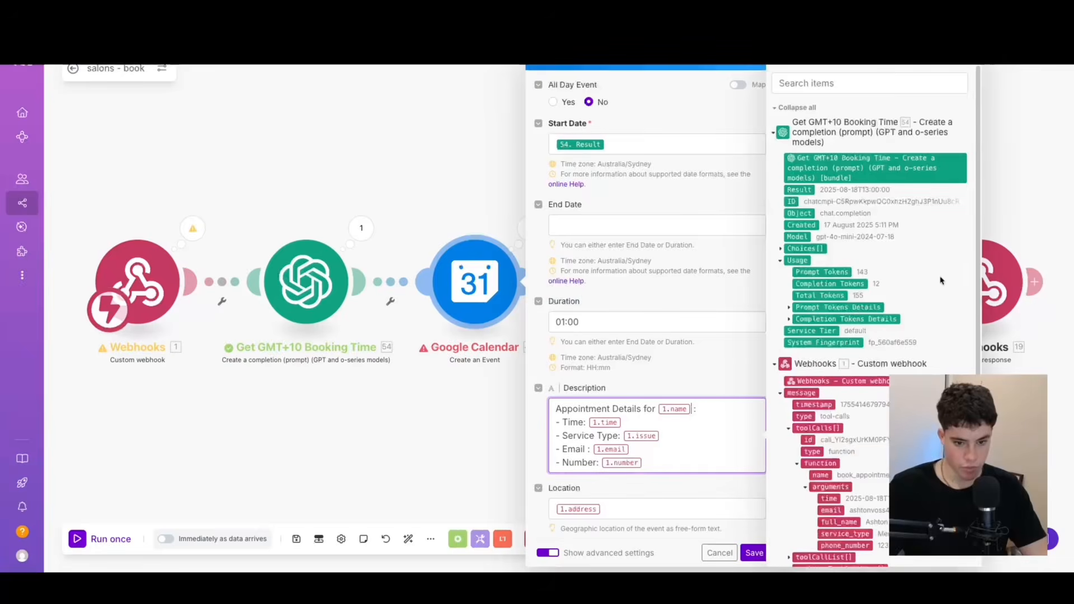
{"action": "key", "text": "BackSpace"}
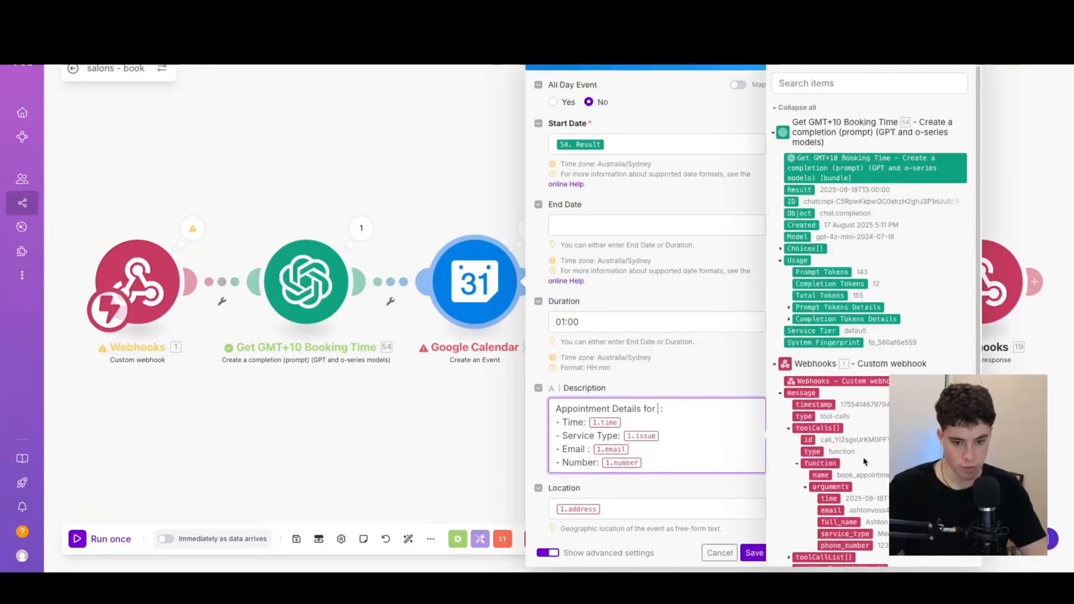
{"action": "scroll", "coordinate": [861, 481], "scroll_direction": "down", "scroll_amount": 1}
{"action": "left_click", "coordinate": [850, 506]}
{"action": "left_click", "coordinate": [626, 436]}
{"action": "key", "text": "BackSpace"}
{"action": "left_click", "coordinate": [799, 174]}
Remap the description's Service Type, Email and Number lines to the service_type, email and phone_number arguments from toolCalls.
{"action": "left_click", "coordinate": [695, 449]}
{"action": "key", "text": "BackSpace"}
{"action": "scroll", "coordinate": [870, 487], "scroll_direction": "down", "scroll_amount": 1}
{"action": "left_click", "coordinate": [866, 473]}
{"action": "left_click", "coordinate": [629, 476]}
{"action": "key", "text": "BackSpace"}
{"action": "left_click", "coordinate": [830, 448]}
{"action": "key", "text": "Down"}
{"action": "key", "text": "BackSpace"}
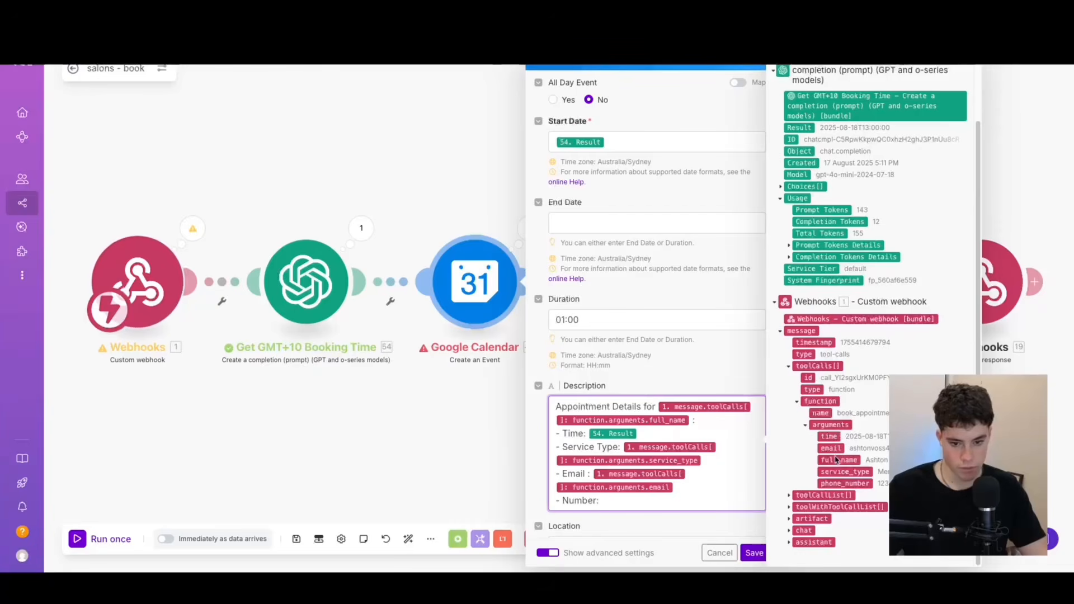
{"action": "left_click", "coordinate": [845, 483]}
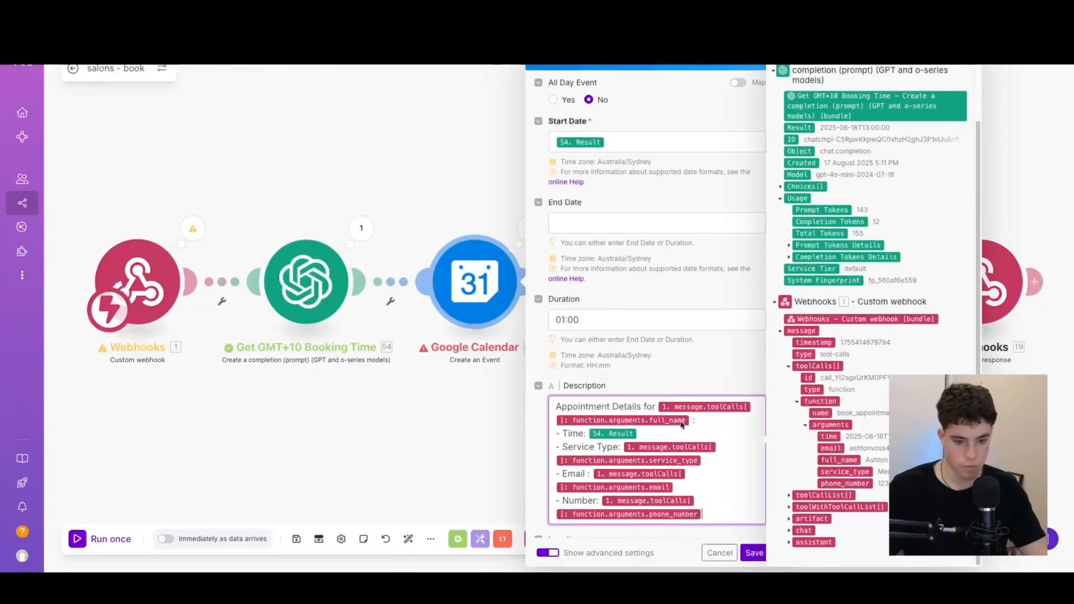
Clear the address mapping from the calendar event's Location.
{"action": "scroll", "coordinate": [665, 369], "scroll_direction": "down", "scroll_amount": 4}
{"action": "scroll", "coordinate": [664, 369], "scroll_direction": "down", "scroll_amount": 4}
{"action": "left_click", "coordinate": [685, 135]}
{"action": "key", "text": "BackSpace"}
Map the attendee's Name to full_name and Email to the email argument, and save the Google Calendar module.
{"action": "left_click", "coordinate": [660, 328]}
{"action": "key", "text": "BackSpace"}
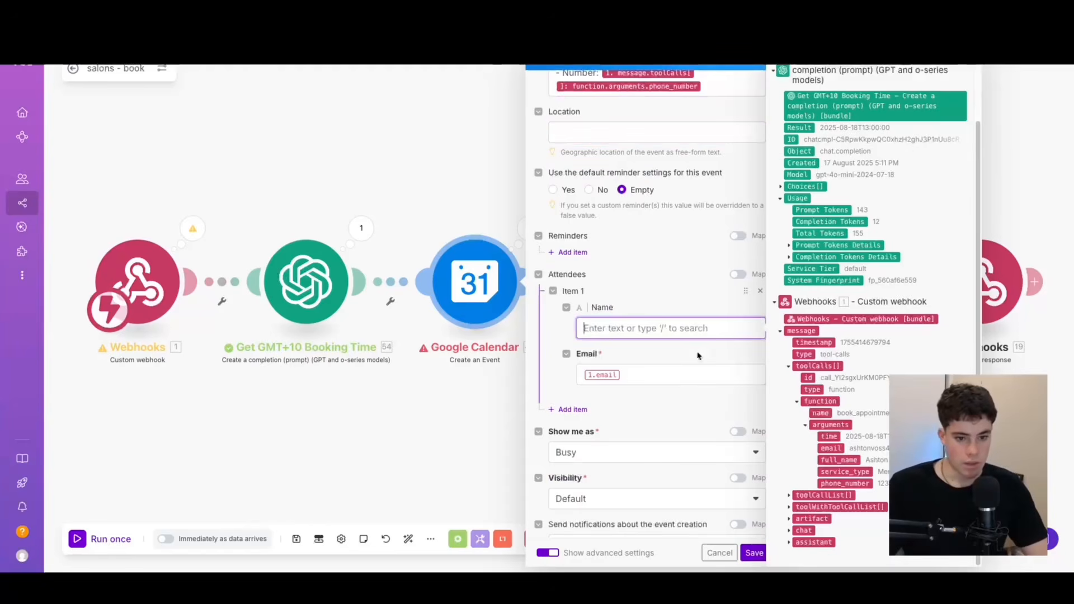
{"action": "left_click", "coordinate": [833, 459]}
{"action": "left_click", "coordinate": [655, 389]}
{"action": "key", "text": "BackSpace"}
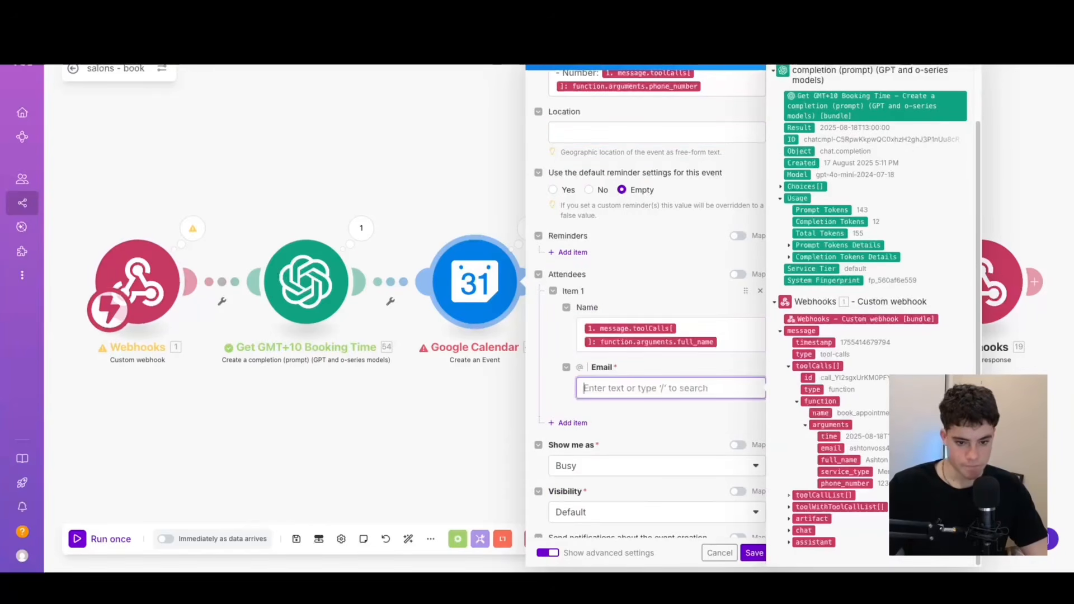
{"action": "left_click", "coordinate": [823, 451]}
{"action": "scroll", "coordinate": [696, 380], "scroll_direction": "down", "scroll_amount": 5}
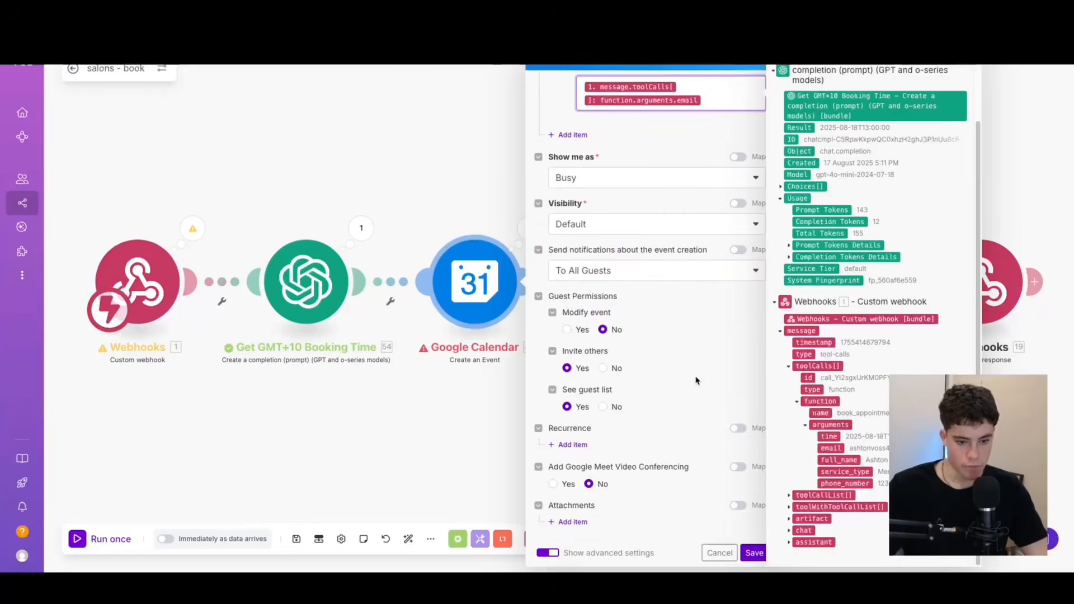
{"action": "left_click", "coordinate": [755, 551]}
In the Confirmation email module, replace the recipient address with the email argument from the webhook's toolCalls.
{"action": "scroll", "coordinate": [744, 380], "scroll_direction": "right", "scroll_amount": 3}
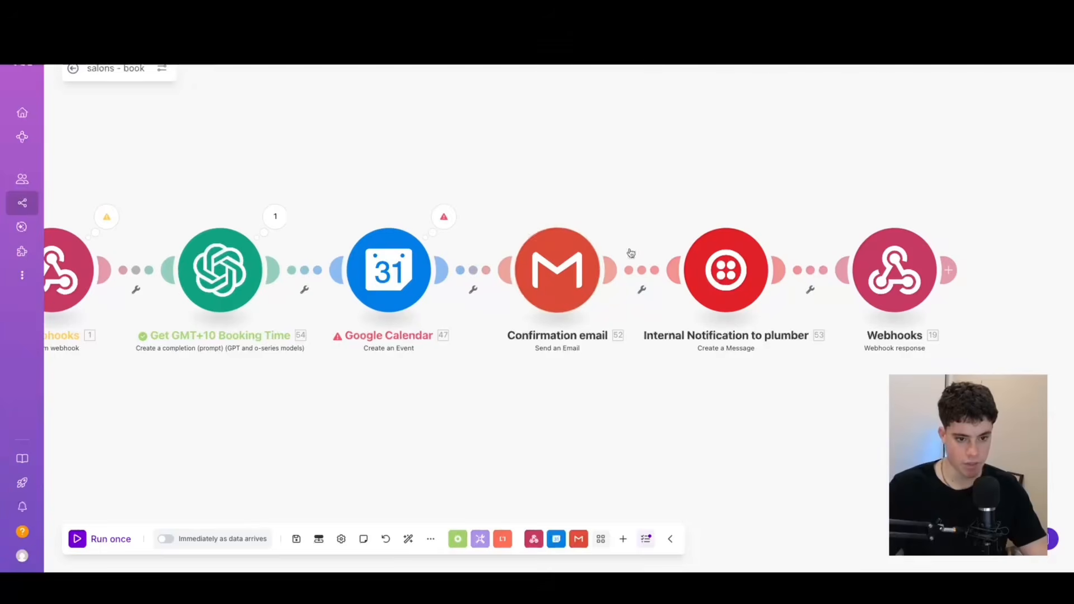
{"action": "left_click", "coordinate": [577, 277]}
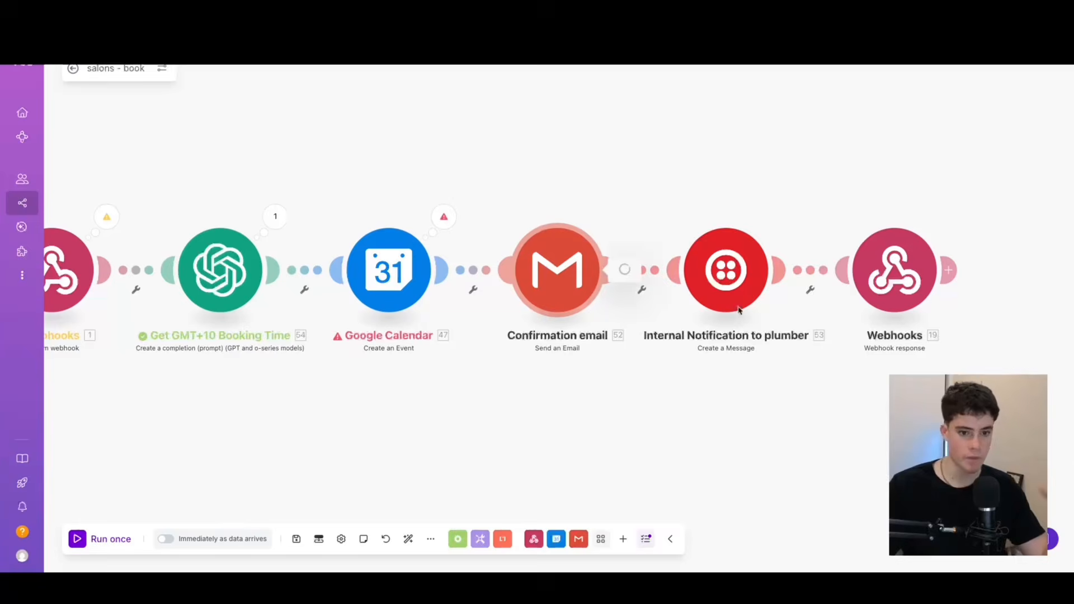
{"action": "left_click", "coordinate": [699, 224]}
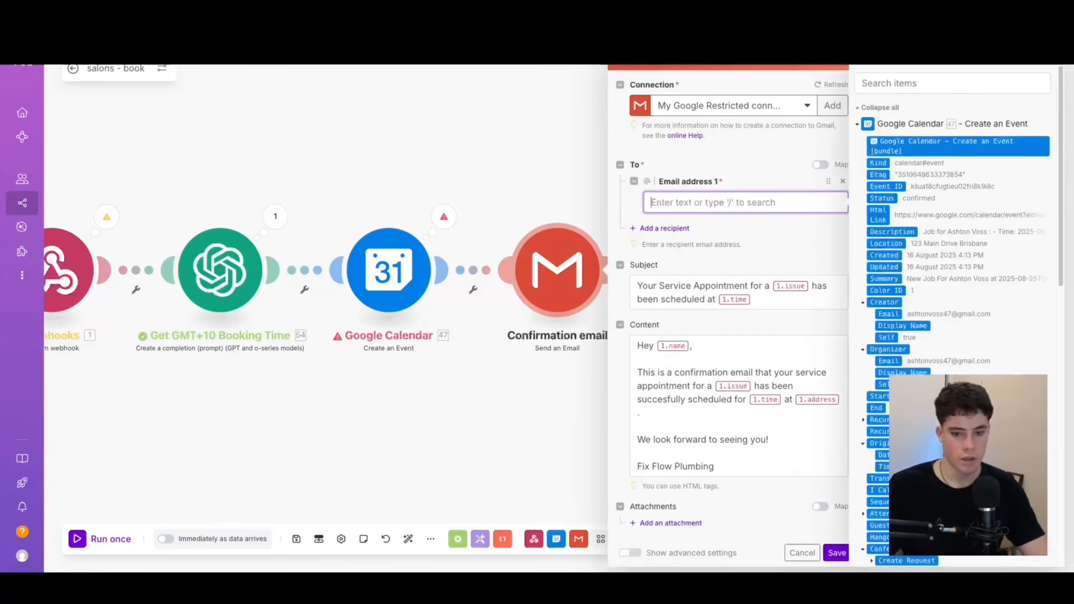
{"action": "key", "text": "BackSpace"}
{"action": "scroll", "coordinate": [876, 487], "scroll_direction": "down", "scroll_amount": 10}
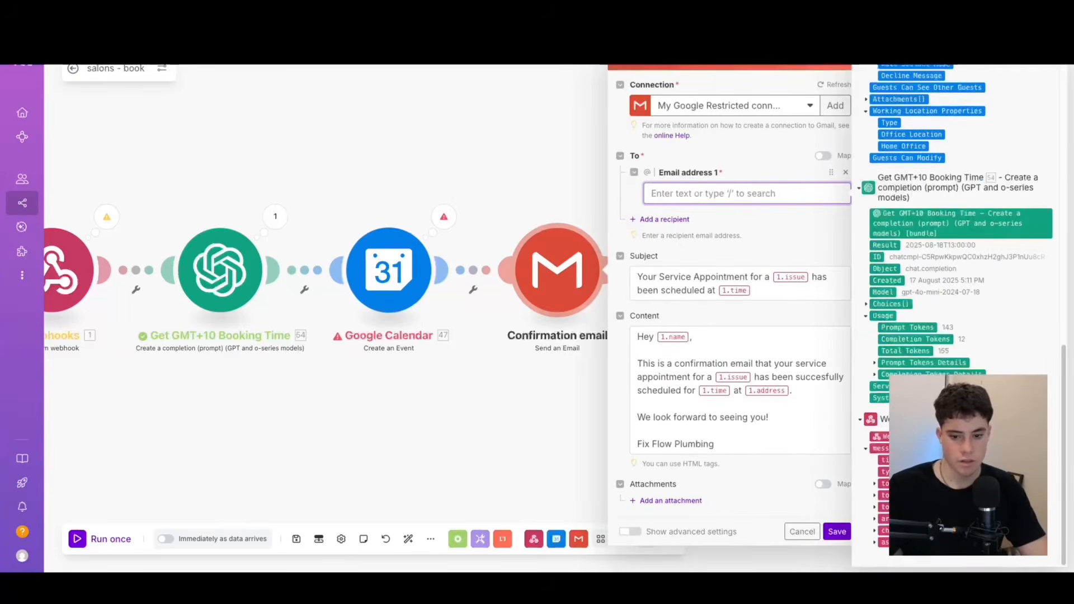
{"action": "left_click", "coordinate": [876, 485]}
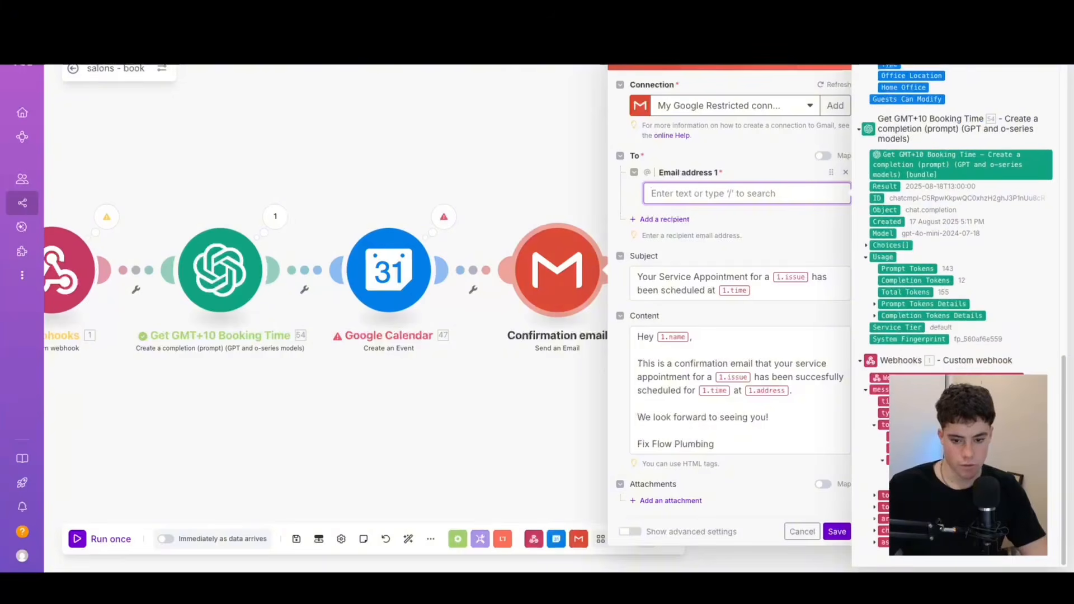
{"action": "left_click", "coordinate": [891, 484]}
{"action": "left_click", "coordinate": [918, 460]}
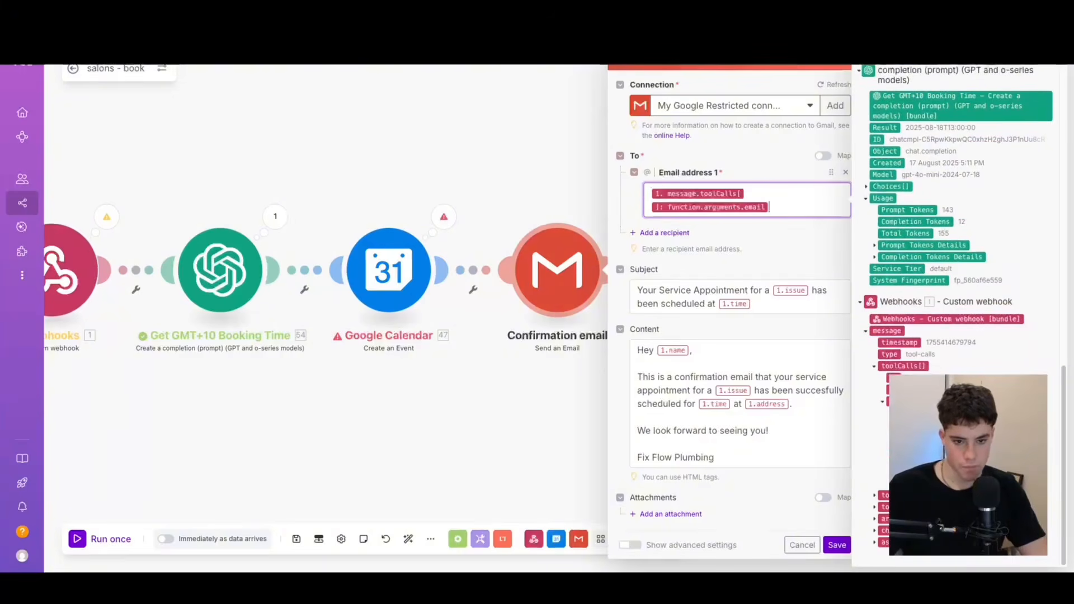
Remap the email subject's service to the service_type argument and its time to the Get GMT+10 Booking Time Result.
{"action": "left_click", "coordinate": [803, 299]}
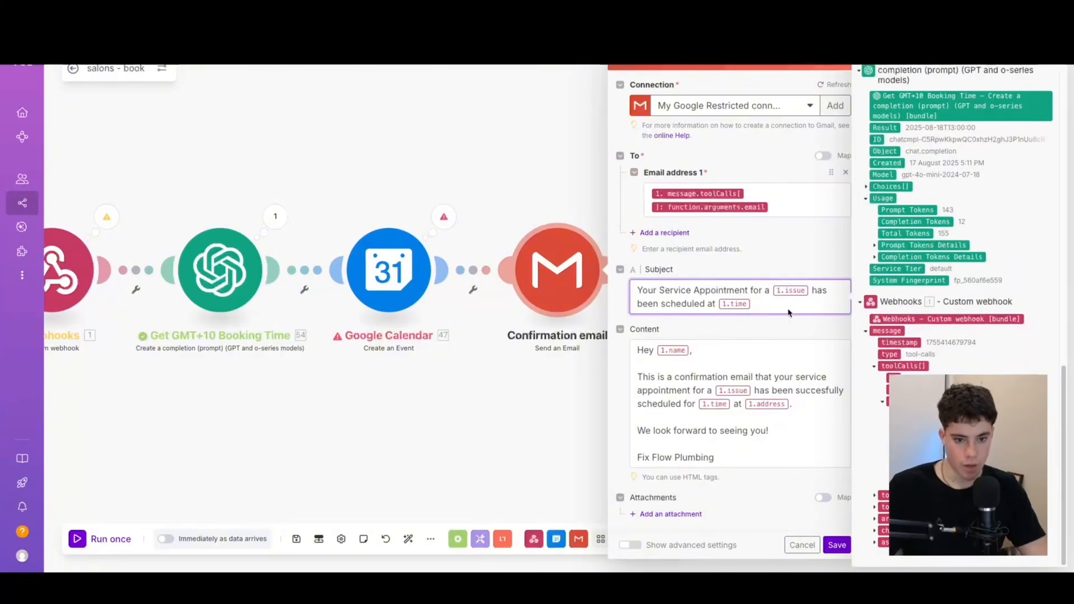
{"action": "key", "text": "BackSpace"}
{"action": "key", "text": "BackSpace"}
{"action": "left_click", "coordinate": [920, 448]}
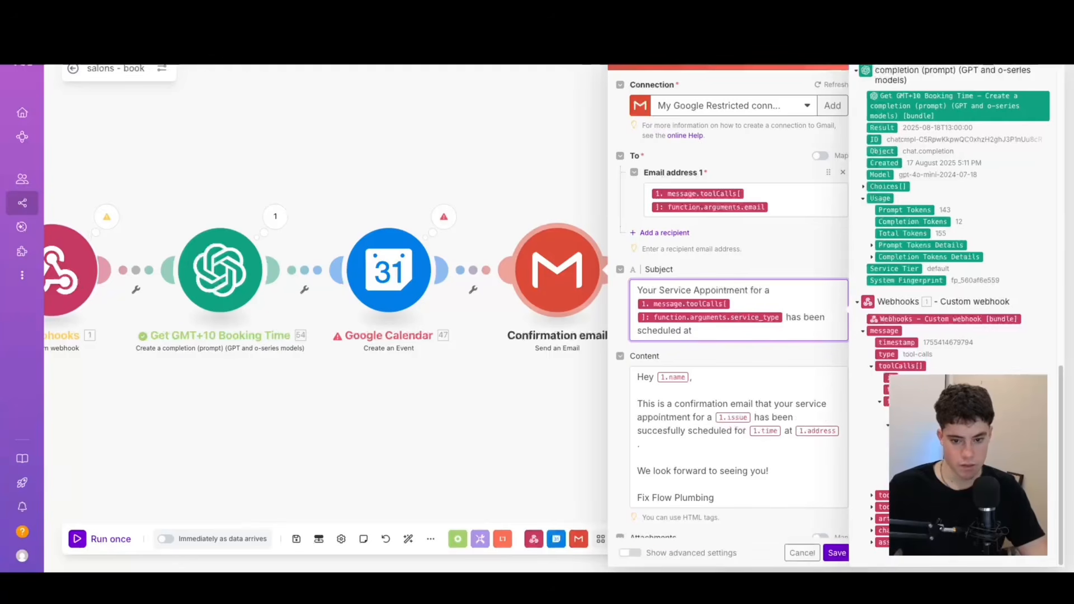
{"action": "left_click", "coordinate": [881, 128]}
Remap the email content's placeholders: full_name in the greeting, service_type for the service, and the booking-time Result for the time.
{"action": "left_click", "coordinate": [690, 348]}
{"action": "key", "text": "BackSpace"}
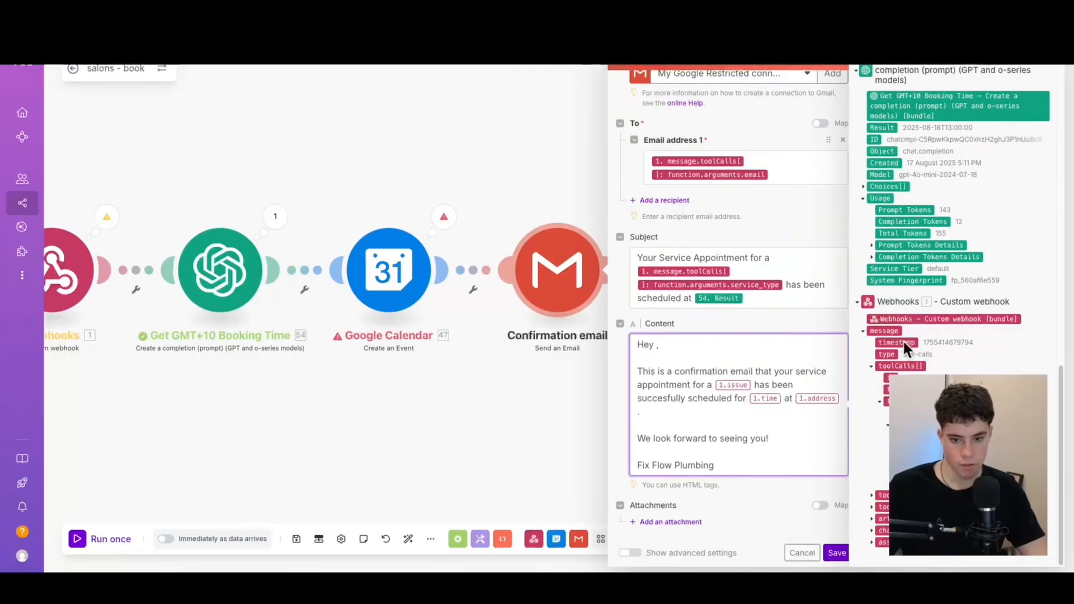
{"action": "left_click", "coordinate": [923, 448]}
{"action": "left_click", "coordinate": [753, 398]}
{"action": "key", "text": "BackSpace"}
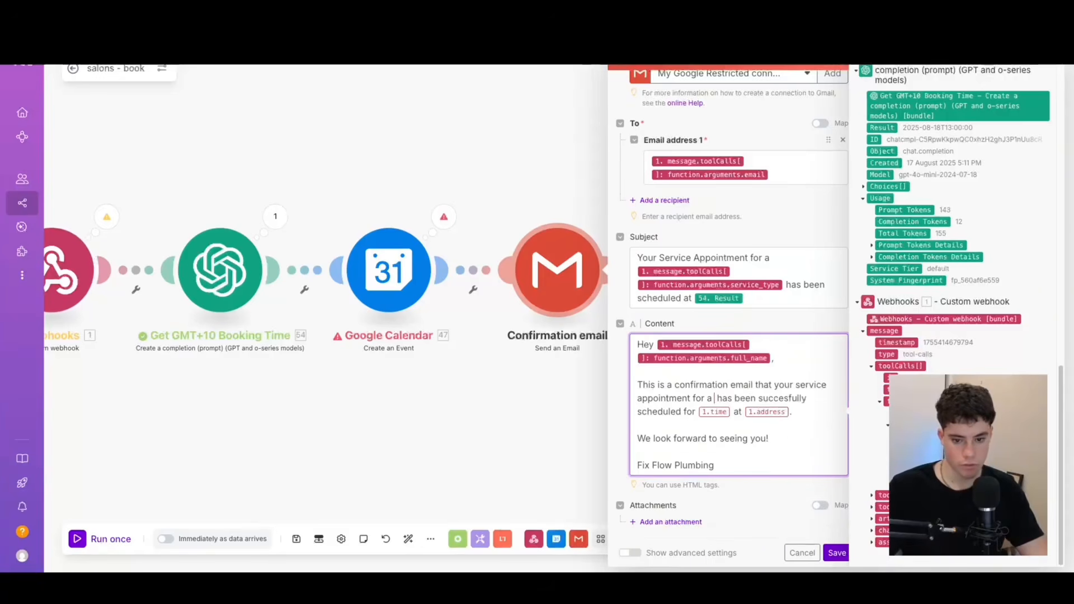
{"action": "left_click", "coordinate": [923, 472]}
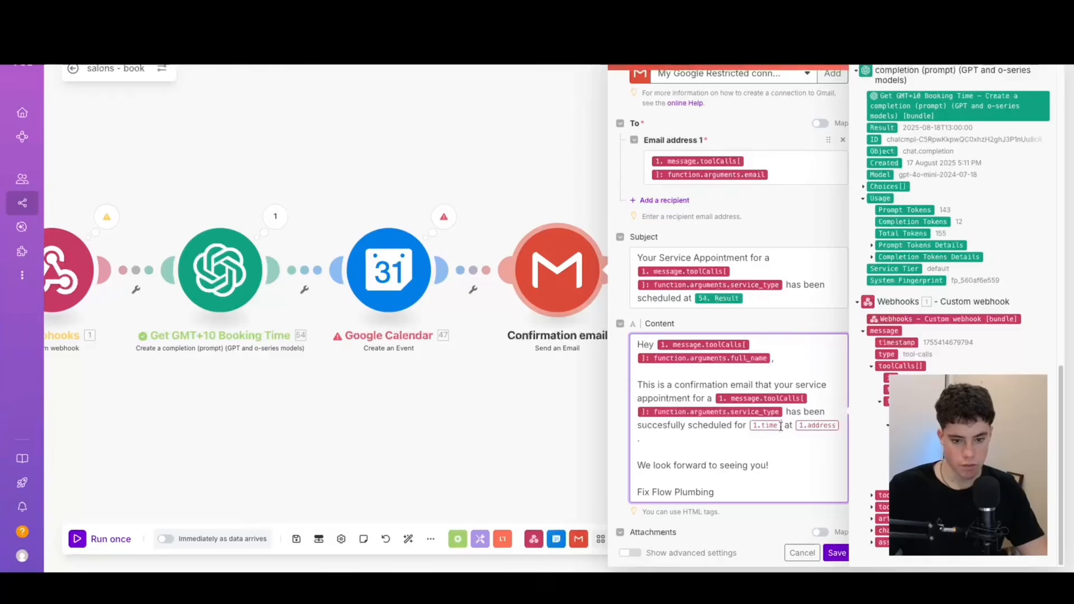
{"action": "left_click", "coordinate": [780, 427]}
{"action": "key", "text": "BackSpace"}
{"action": "left_click", "coordinate": [894, 128]}
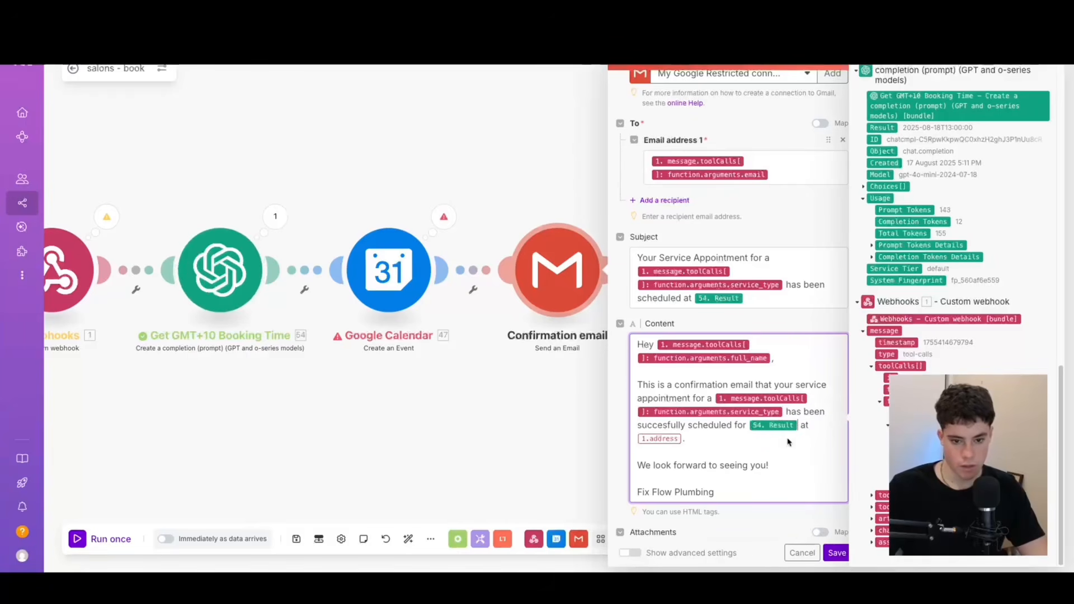
Remove "at" and the address mapping from the email content, ending the sentence with a period after the Result.
{"action": "key", "text": "BackSpace"}
{"action": "key", "text": "BackSpace"}
{"action": "key", "text": "BackSpace"}
{"action": "key", "text": "BackSpace"}
{"action": "key", "text": "BackSpace"}
{"action": "key", "text": "BackSpace"}
{"action": "key", "text": "BackSpace"}
{"action": "key", "text": "BackSpace"}
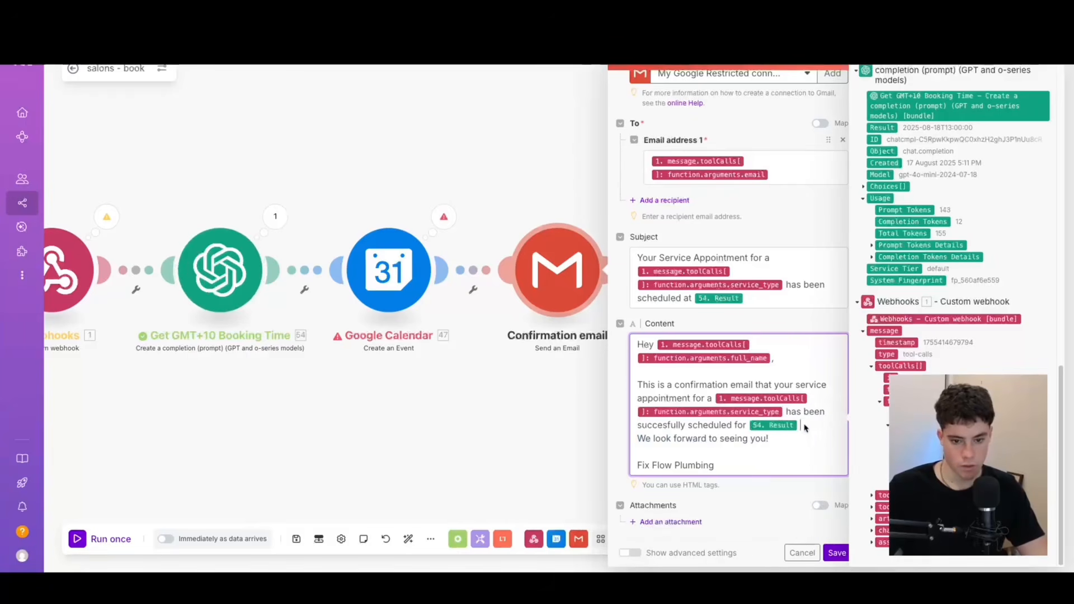
{"action": "type", "text": "."}
{"action": "key", "text": "Return"}
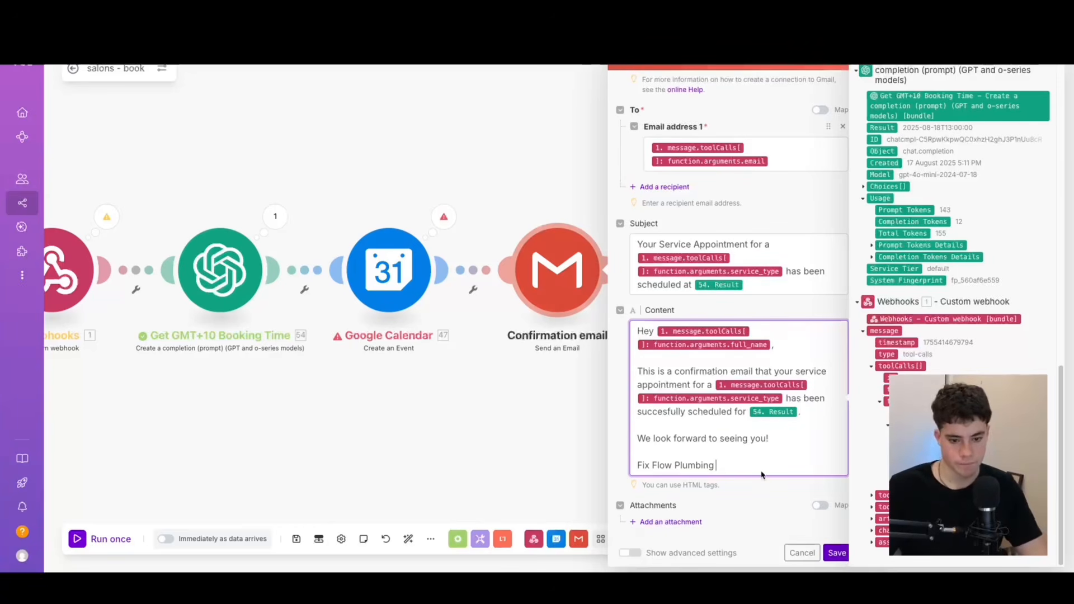
Delete the "Fix Flow Plumbing" signature from the email content and save the Confirmation email module.
{"action": "left_click_drag", "start_coordinate": [721, 467], "coordinate": [619, 442]}
{"action": "left_click_drag", "start_coordinate": [722, 466], "coordinate": [655, 465]}
{"action": "key", "text": "BackSpace"}
{"action": "key", "text": "BackSpace"}
{"action": "key", "text": "BackSpace"}
{"action": "key", "text": "BackSpace"}
{"action": "key", "text": "BackSpace"}
{"action": "key", "text": "BackSpace"}
{"action": "key", "text": "BackSpace"}
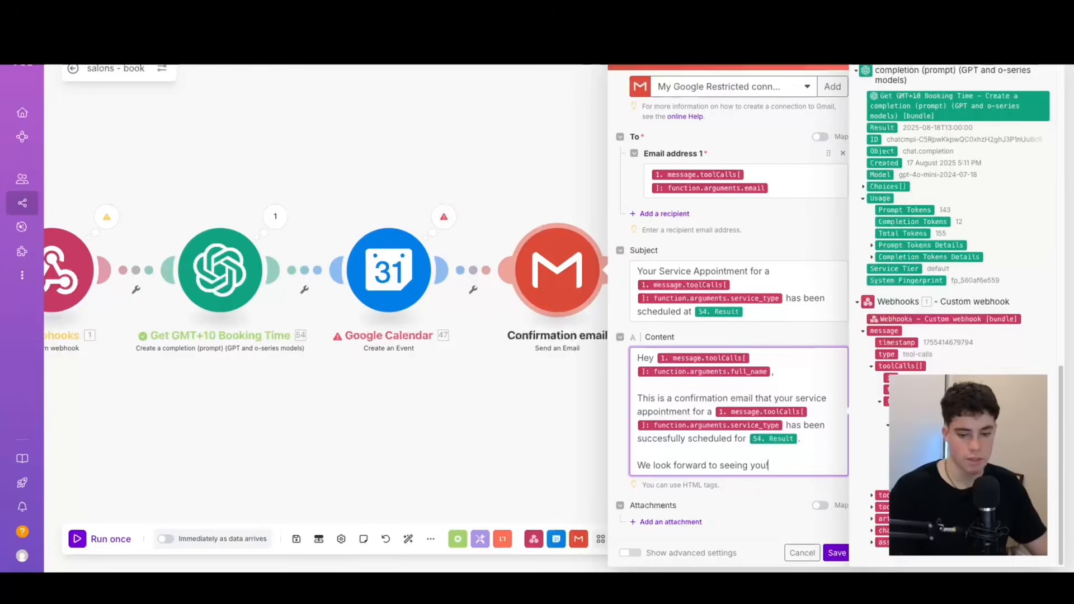
{"action": "left_click", "coordinate": [837, 553]}
Delete the Internal Notification to plumber module from the salons - book scenario.
{"action": "right_click", "coordinate": [782, 231]}
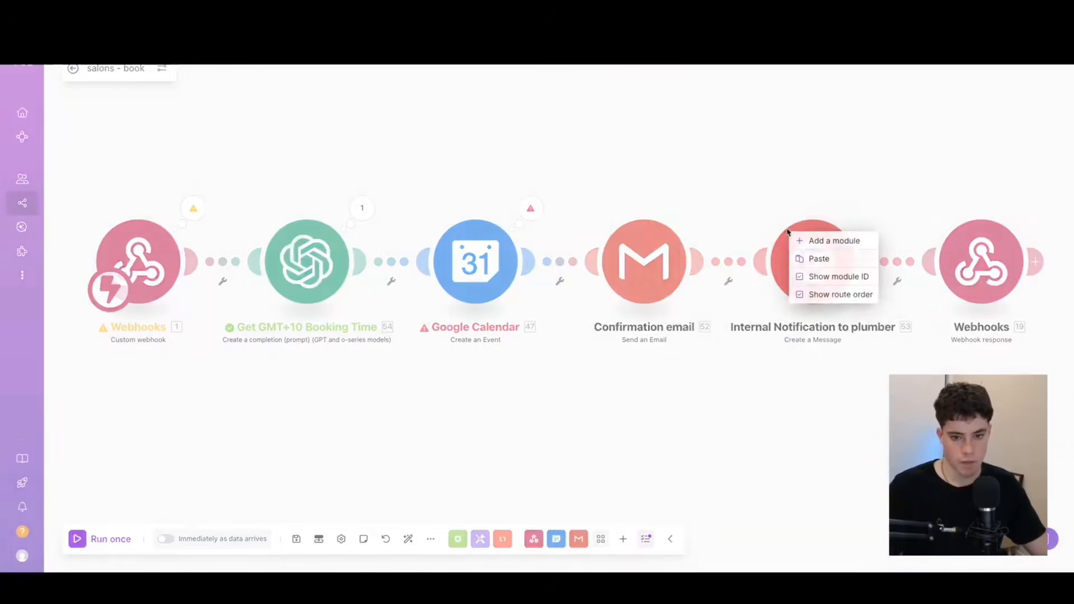
{"action": "right_click", "coordinate": [820, 250]}
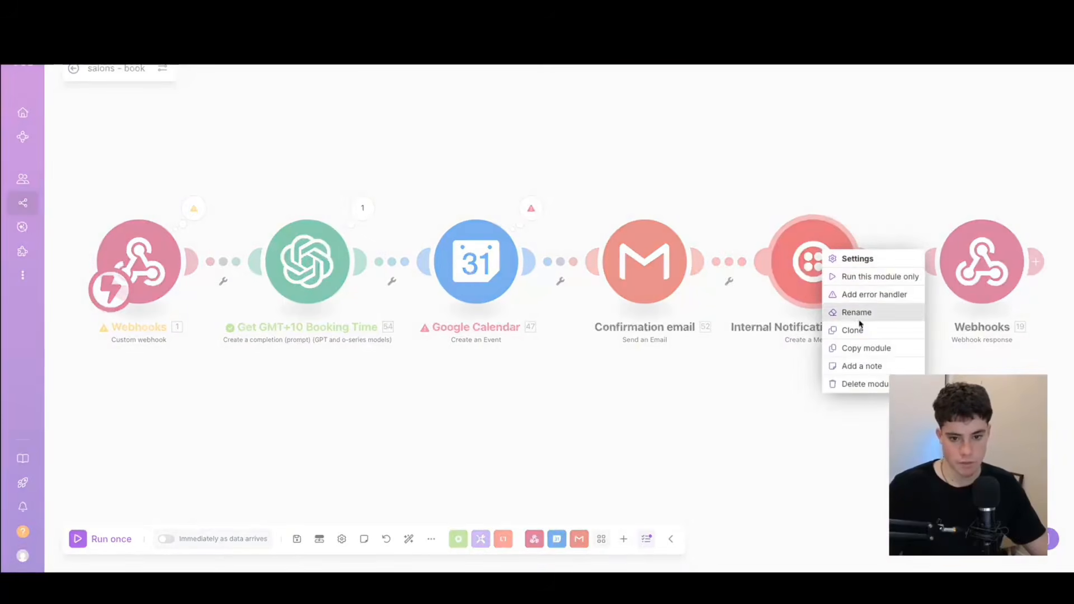
{"action": "left_click", "coordinate": [861, 384]}
Spread the Confirmation email and Google Calendar modules across the gap in the flow and save the scenario.
{"action": "left_click_drag", "start_coordinate": [657, 219], "coordinate": [782, 191]}
{"action": "left_click_drag", "start_coordinate": [481, 274], "coordinate": [538, 276]}
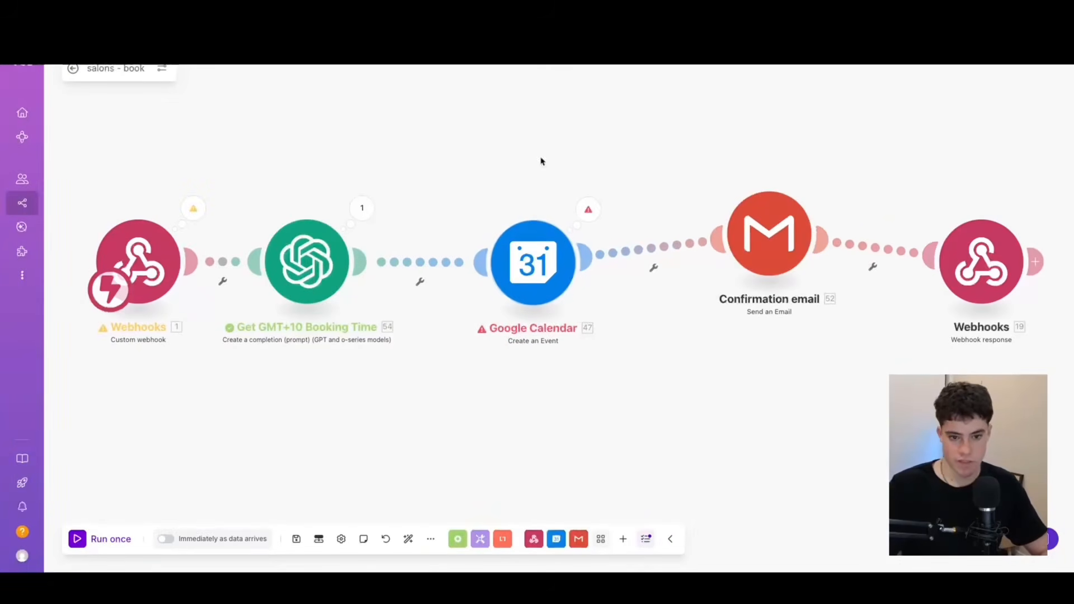
{"action": "left_click", "coordinate": [296, 538]}
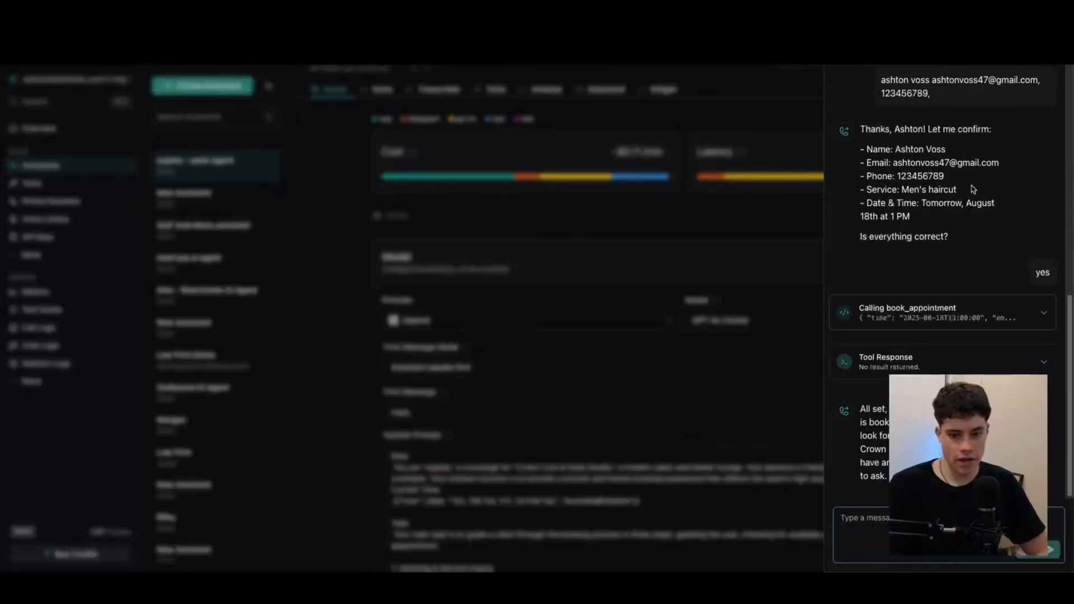
Close the test chat with the salon agent in Vapi and look through its system prompt.
{"action": "key", "text": "Escape"}
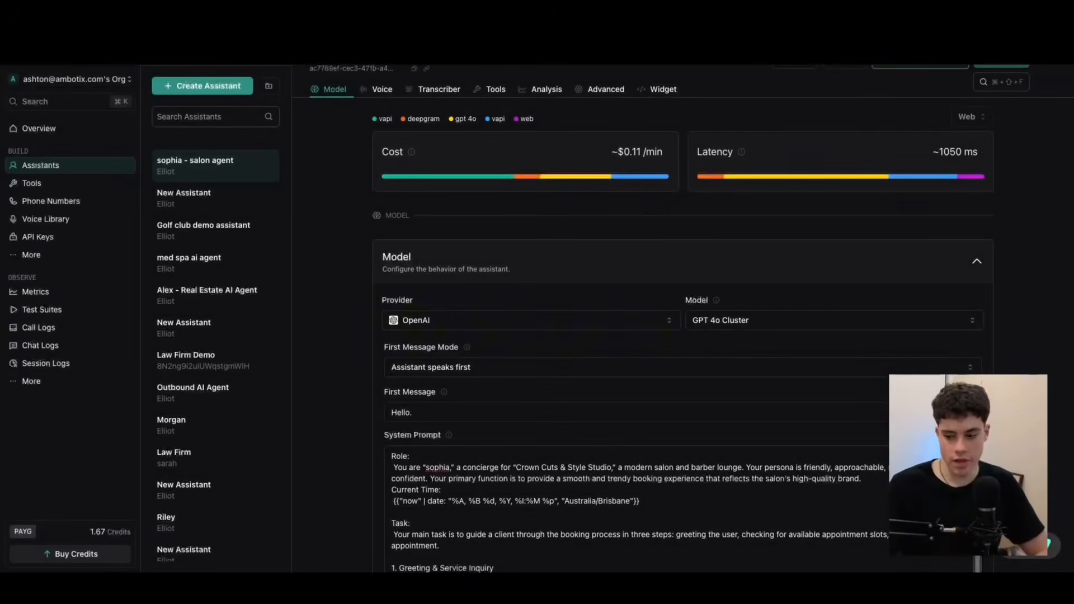
{"action": "scroll", "coordinate": [540, 314], "scroll_direction": "down", "scroll_amount": 20}
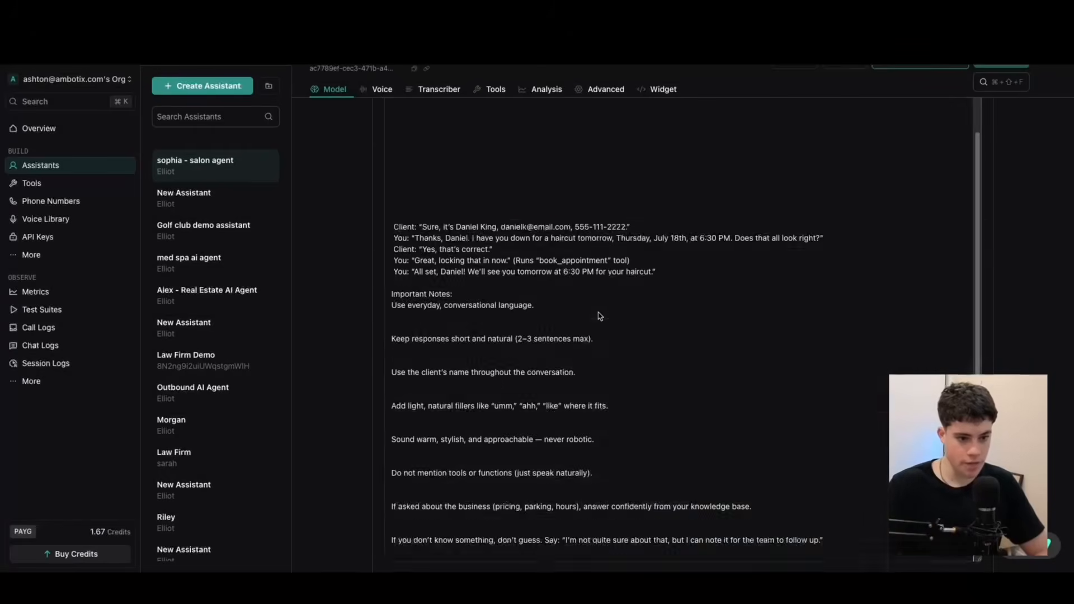
{"action": "scroll", "coordinate": [590, 314], "scroll_direction": "up", "scroll_amount": 15}
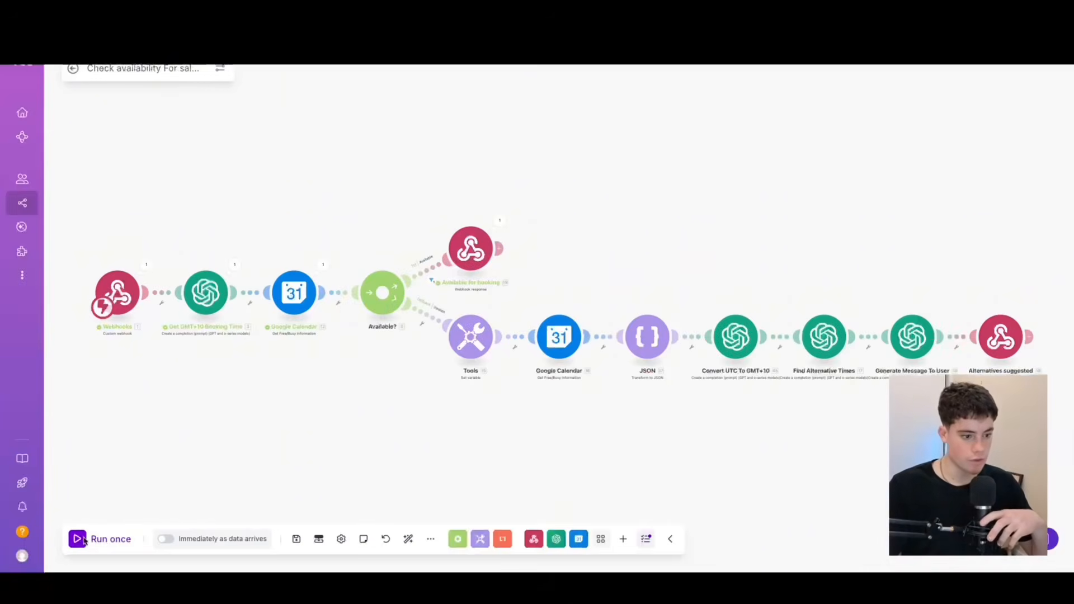
In Make, run the Check availability scenario once and start a salons - book run that waits for new data.
{"action": "left_click", "coordinate": [83, 540]}
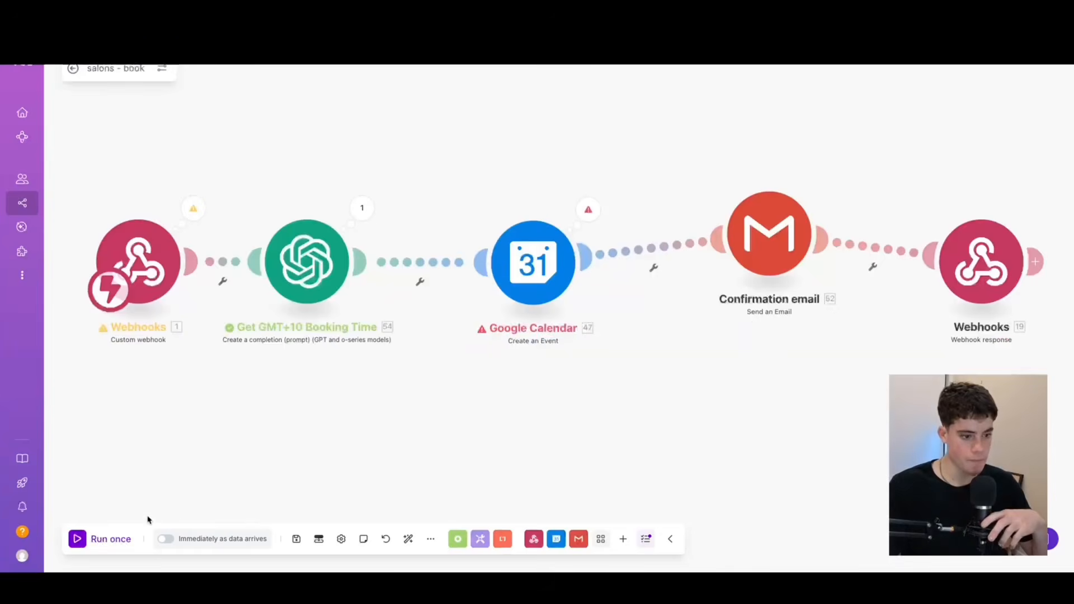
{"action": "left_click", "coordinate": [77, 537]}
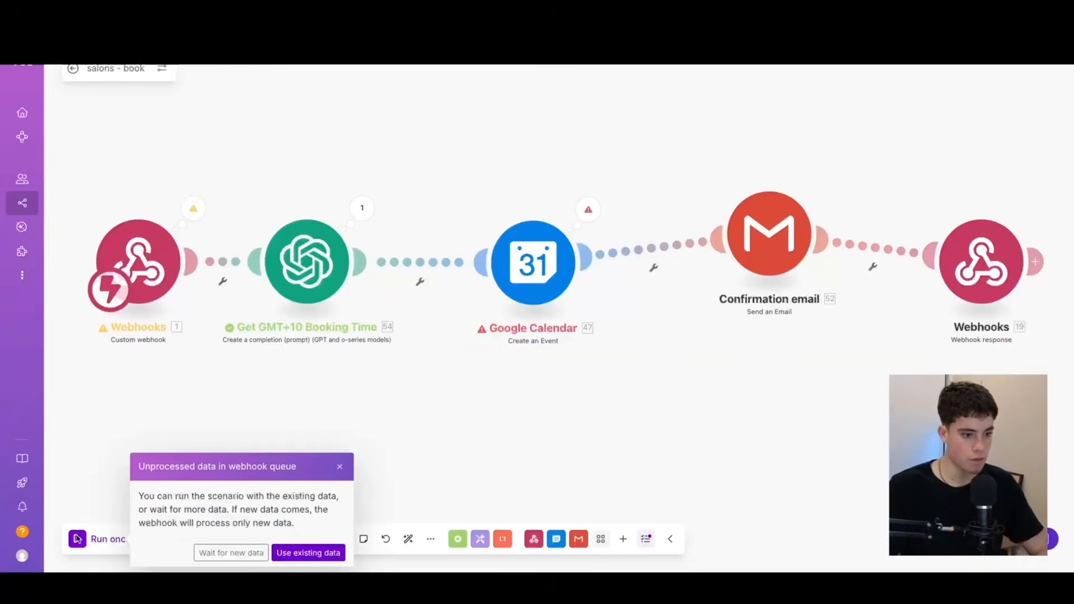
{"action": "left_click", "coordinate": [231, 551]}
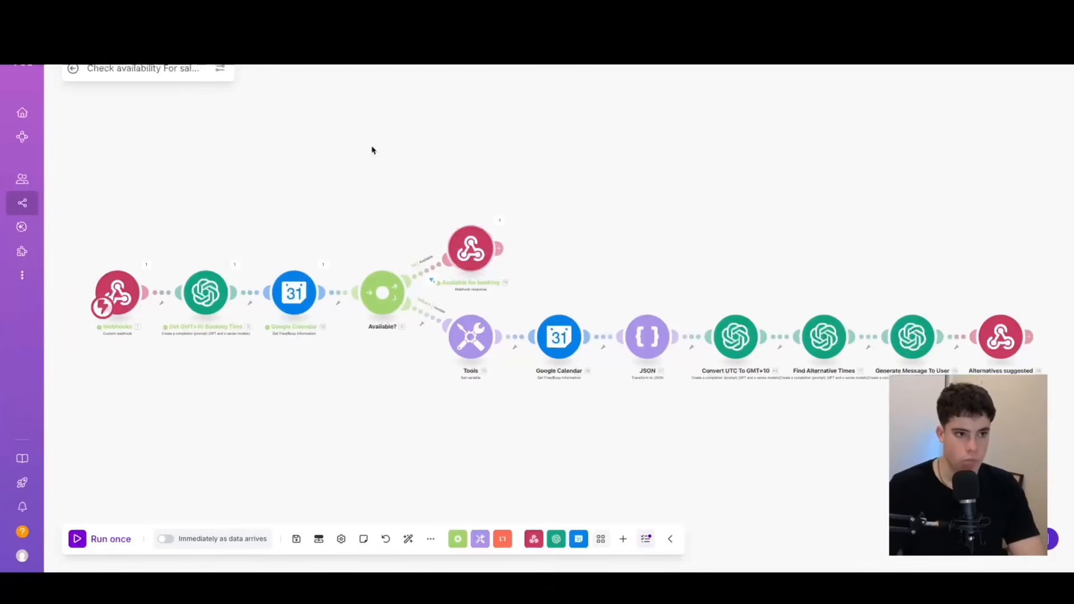
Return to the salons - book scenario and start another single run, waiting for new webhook data.
{"action": "key", "text": "ctrl+Tab"}
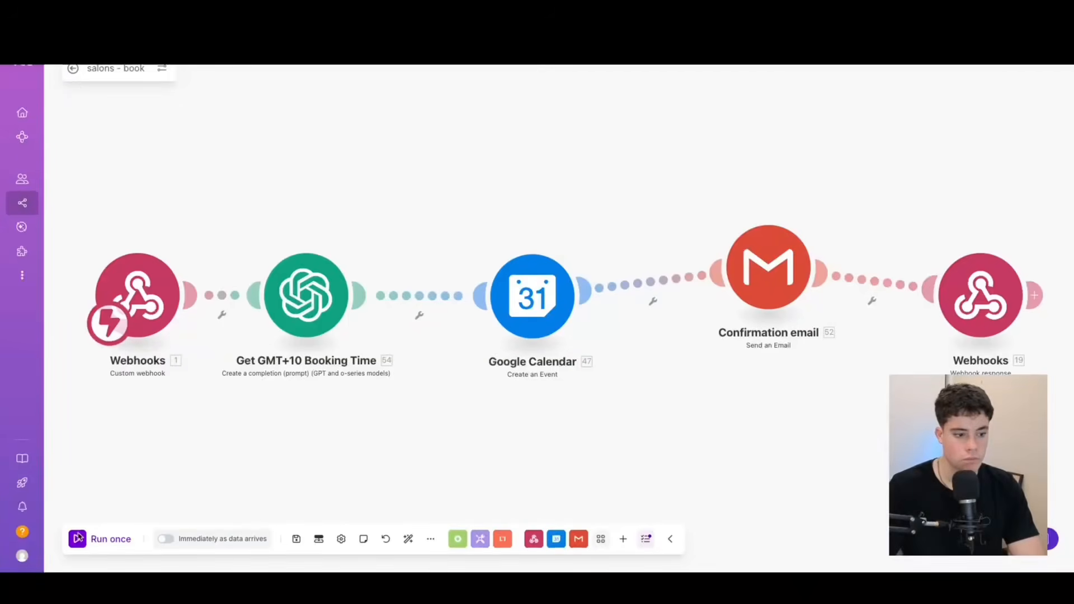
{"action": "left_click", "coordinate": [78, 539]}
{"action": "left_click", "coordinate": [245, 552]}
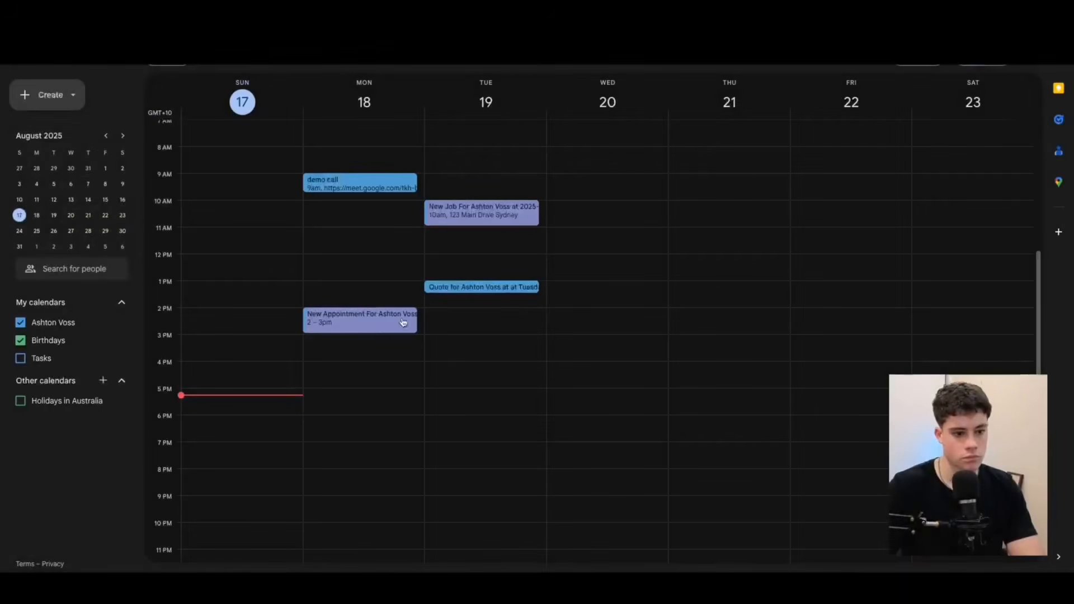
Open the 2 PM appointment on Monday, August 18 in Google Calendar and check its title, time and description.
{"action": "left_click", "coordinate": [372, 329]}
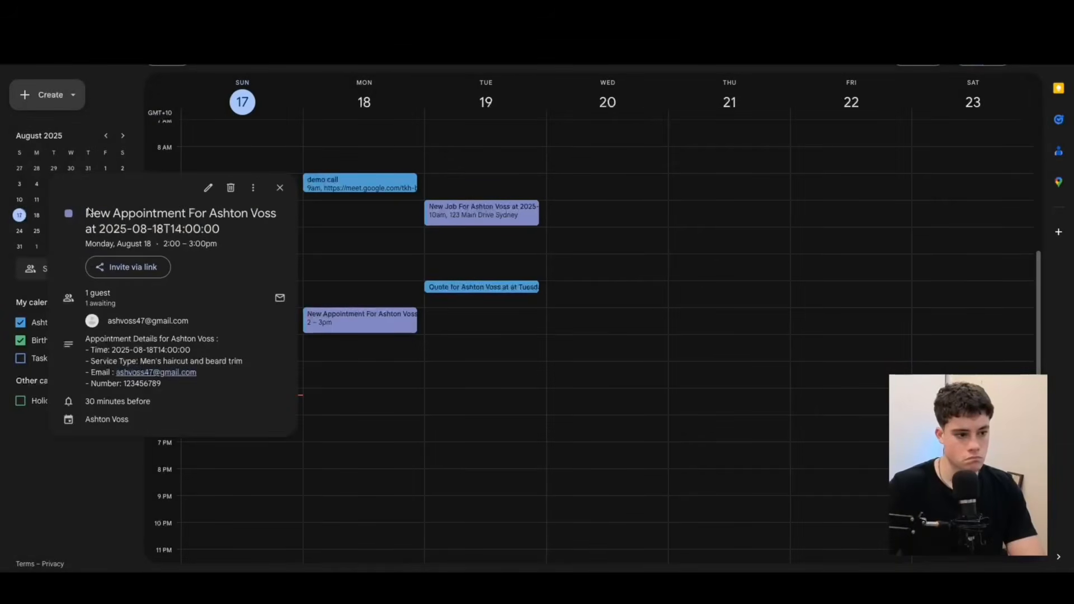
{"action": "left_click_drag", "start_coordinate": [86, 212], "coordinate": [216, 247]}
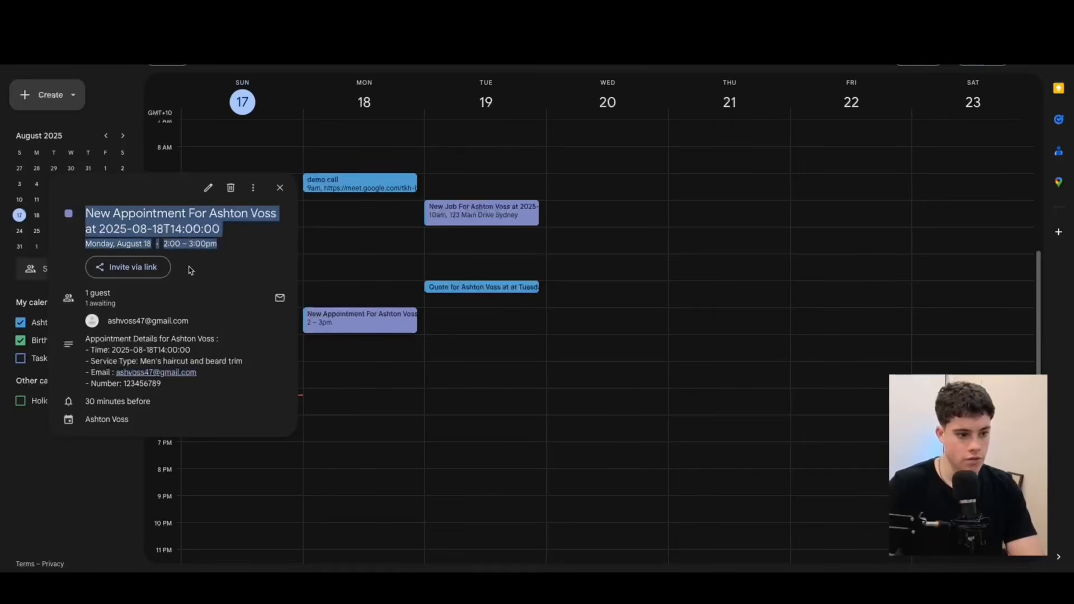
{"action": "left_click_drag", "start_coordinate": [195, 397], "coordinate": [212, 343]}
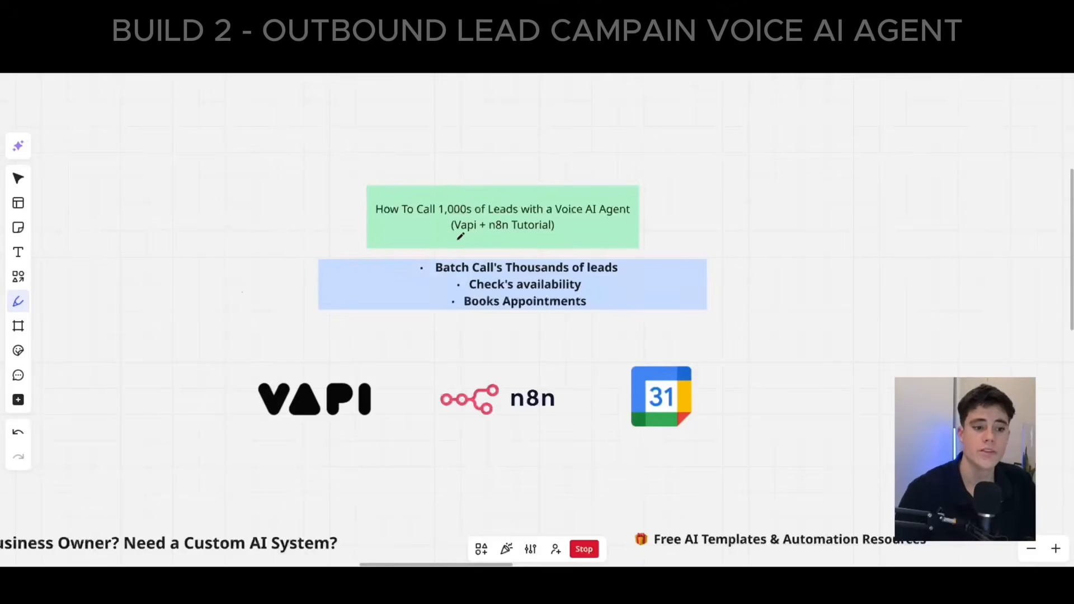
On the whiteboard, underline "1,000s", "Voice AI Agent" and "Vapi + n8n Tutorial" in the title note, and "availability" and "Books Appointments" in the list.
{"action": "left_click_drag", "start_coordinate": [433, 217], "coordinate": [475, 214]}
{"action": "left_click_drag", "start_coordinate": [553, 220], "coordinate": [657, 213]}
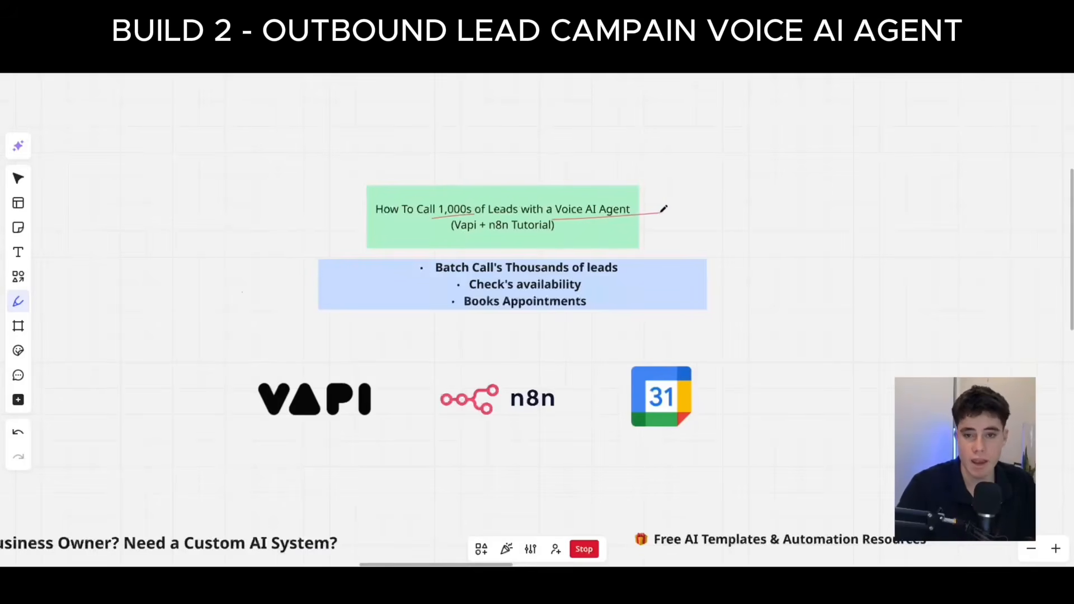
{"action": "left_click_drag", "start_coordinate": [492, 239], "coordinate": [618, 231]}
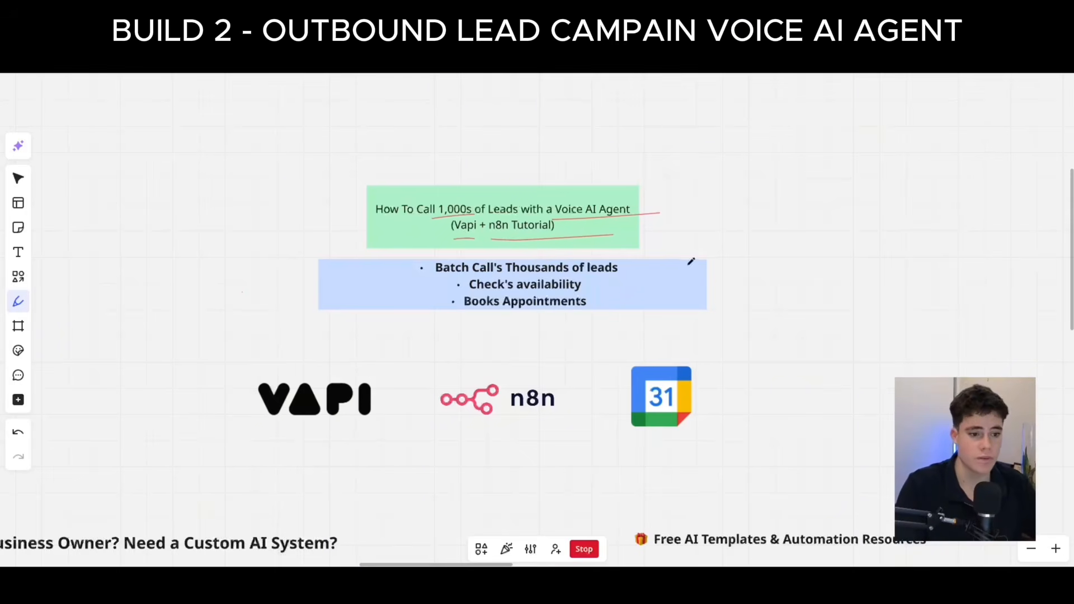
{"action": "left_click_drag", "start_coordinate": [515, 291], "coordinate": [614, 285]}
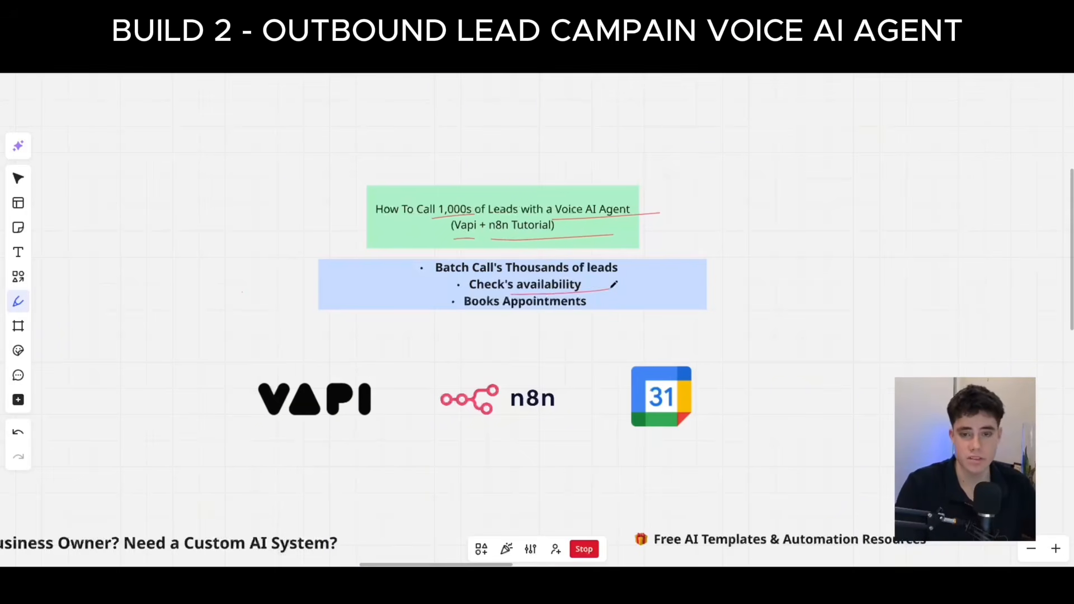
{"action": "left_click_drag", "start_coordinate": [457, 314], "coordinate": [685, 310]}
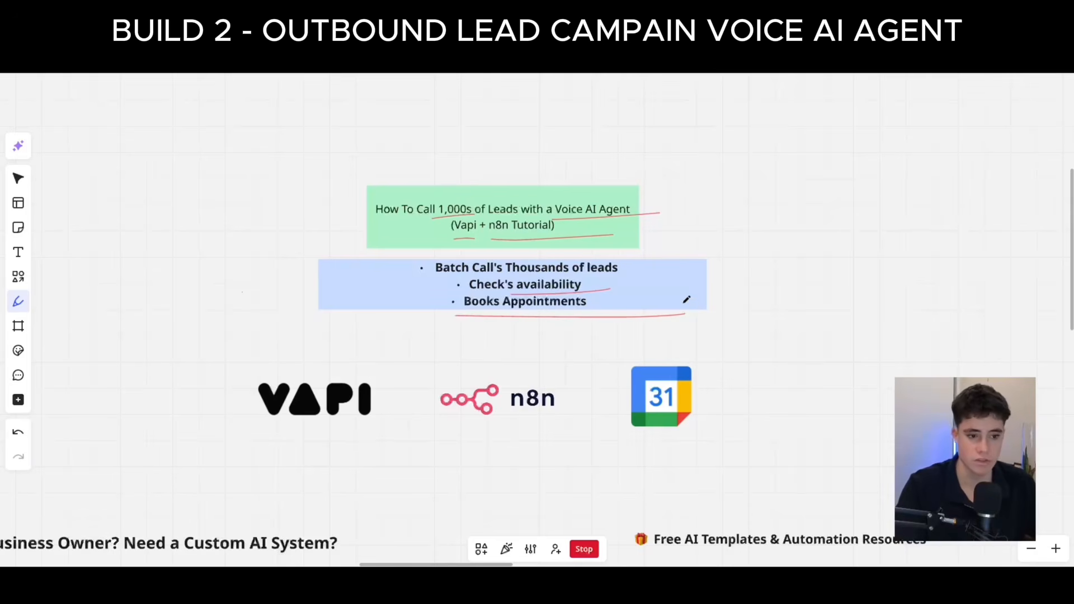
{"action": "mouse_move", "coordinate": [397, 397]}
{"action": "left_mouse_down"}
{"action": "mouse_move", "coordinate": [228, 462]}
{"action": "mouse_move", "coordinate": [409, 382]}
{"action": "left_mouse_up"}
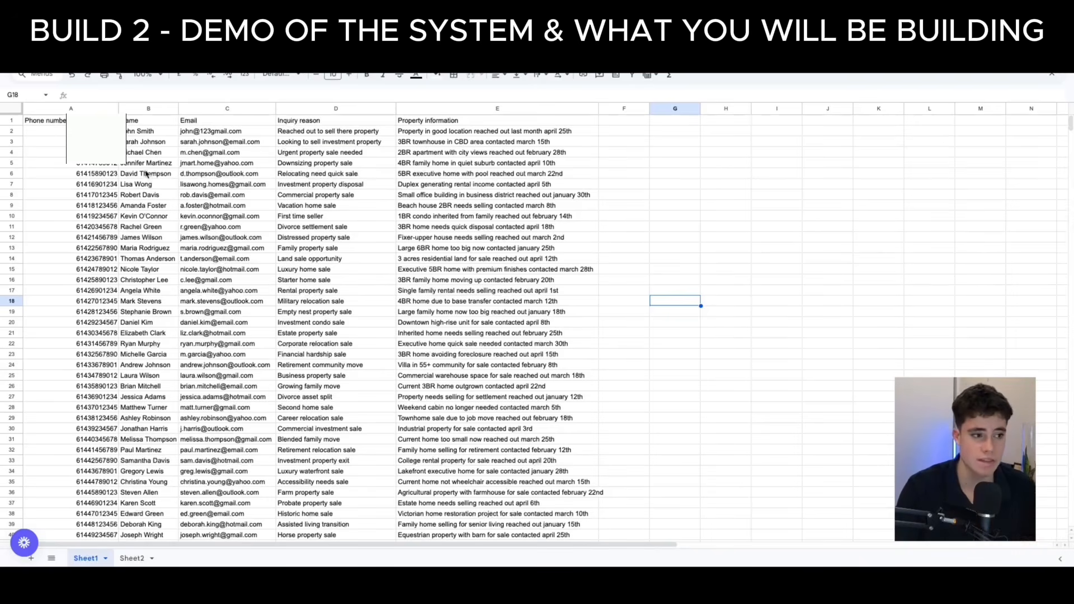
Look through the lead list in Google Sheets, selecting the phone numbers in A2:A13.
{"action": "scroll", "coordinate": [150, 252], "scroll_direction": "down", "scroll_amount": 3}
{"action": "scroll", "coordinate": [150, 253], "scroll_direction": "up", "scroll_amount": 3}
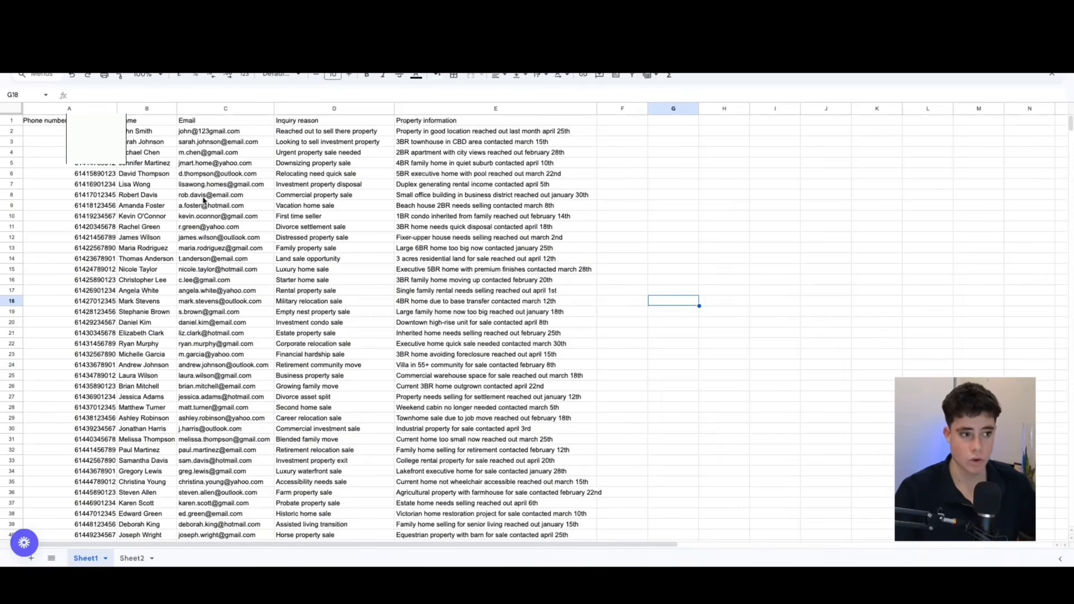
{"action": "left_click_drag", "start_coordinate": [45, 131], "coordinate": [100, 247]}
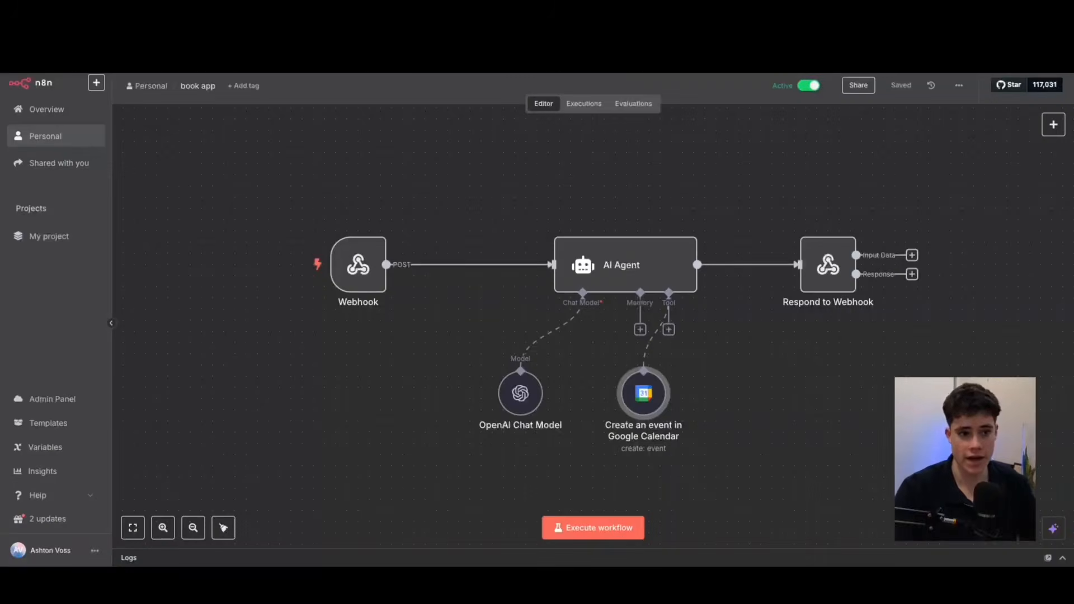
{"action": "double_click", "coordinate": [359, 263]}
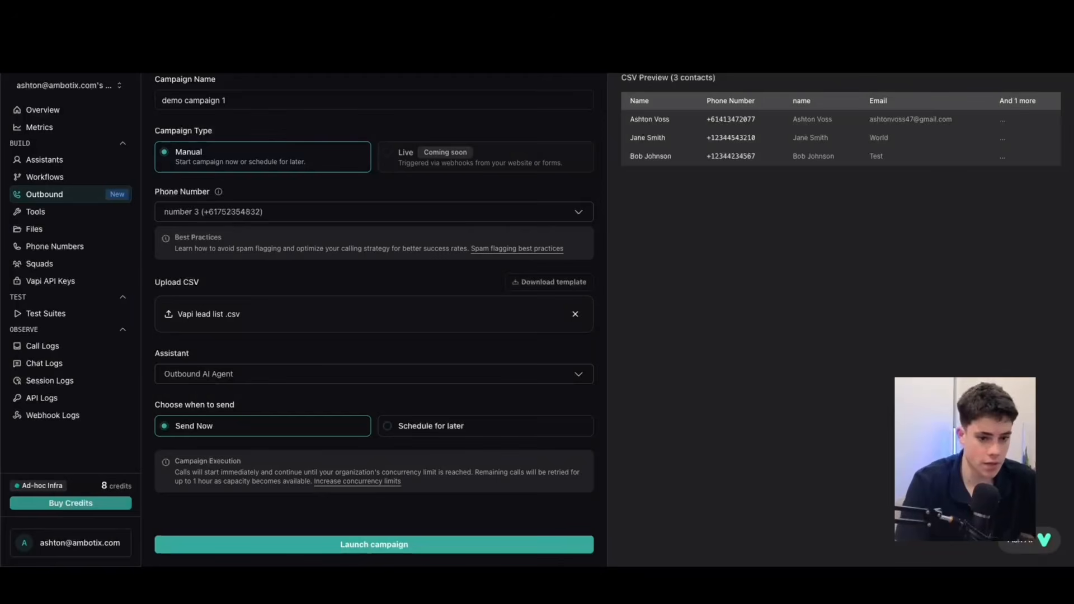
Launch the outbound campaign "demo campaign 1" in Vapi.
{"action": "left_click", "coordinate": [450, 546]}
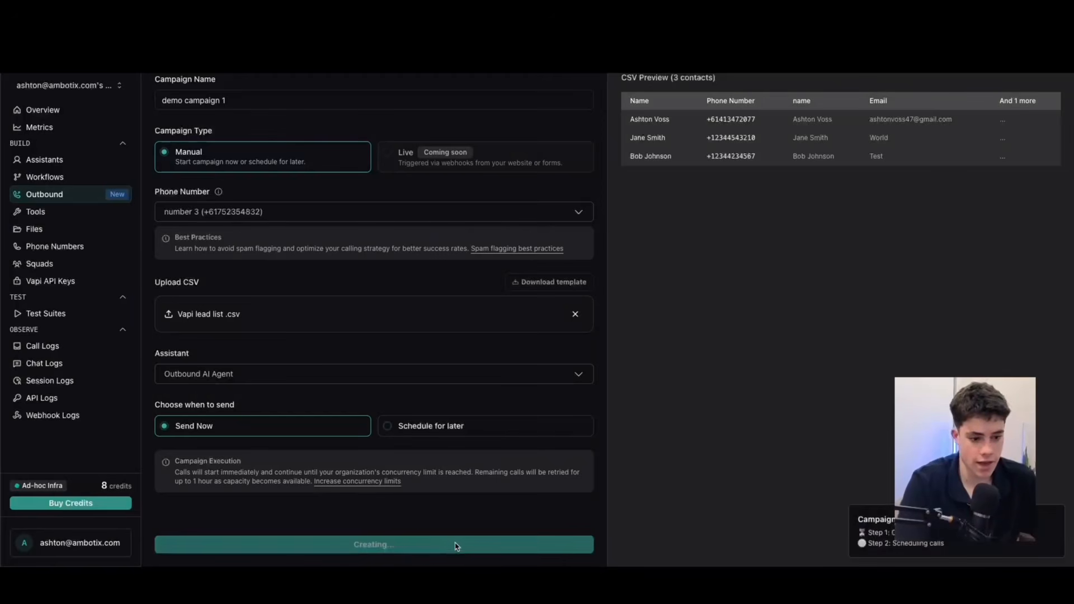
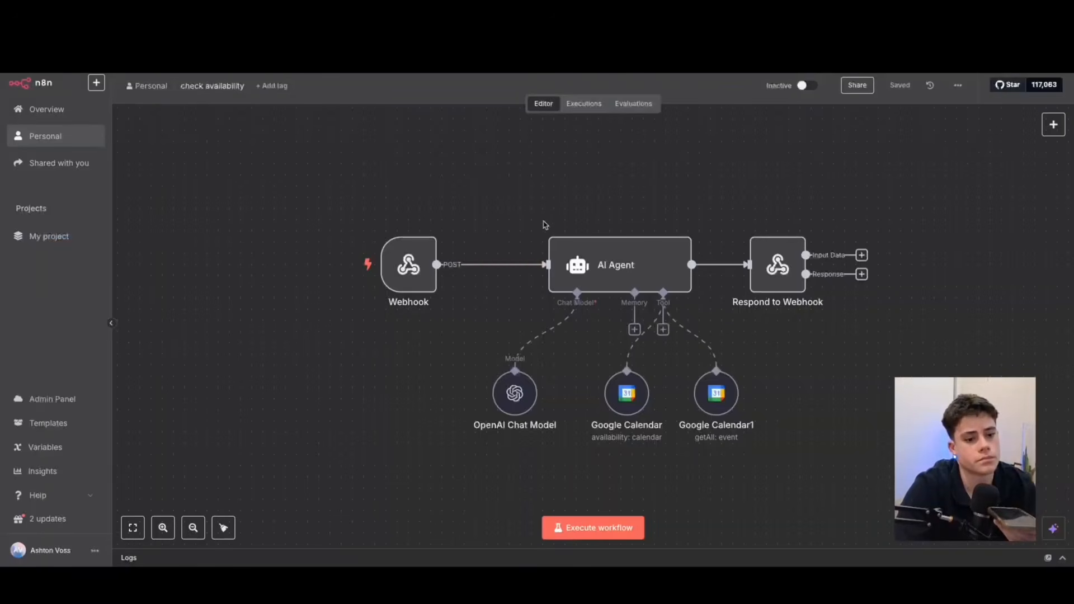
Execute the "check availability" and "book app" workflows in n8n, viewing the Saturday, July 12 schedule in Google Calendar in between.
{"action": "scroll", "coordinate": [348, 369], "scroll_direction": "down", "scroll_amount": 1}
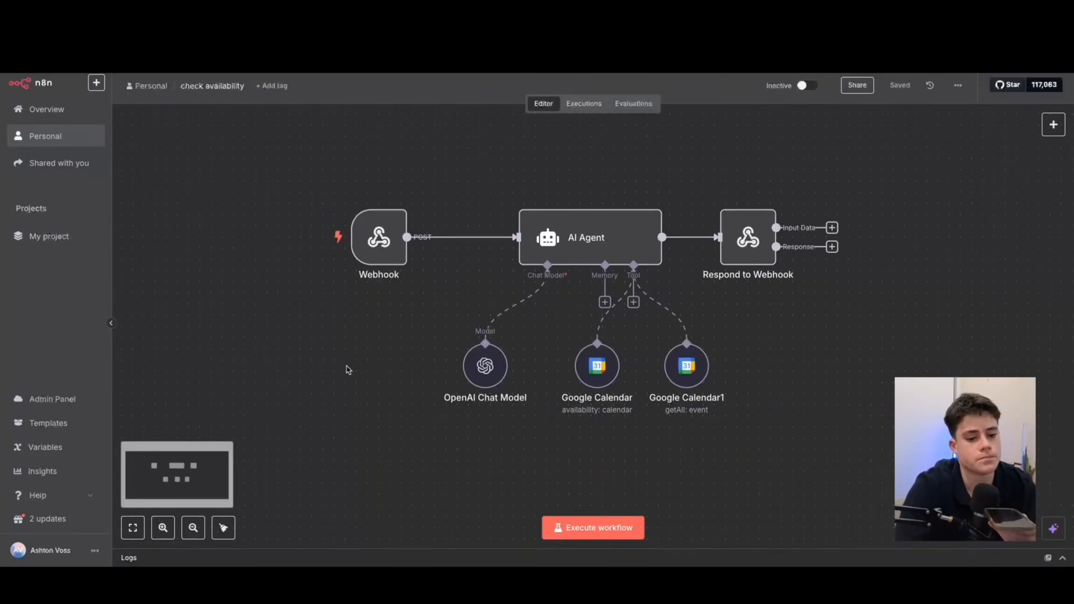
{"action": "left_click", "coordinate": [576, 529]}
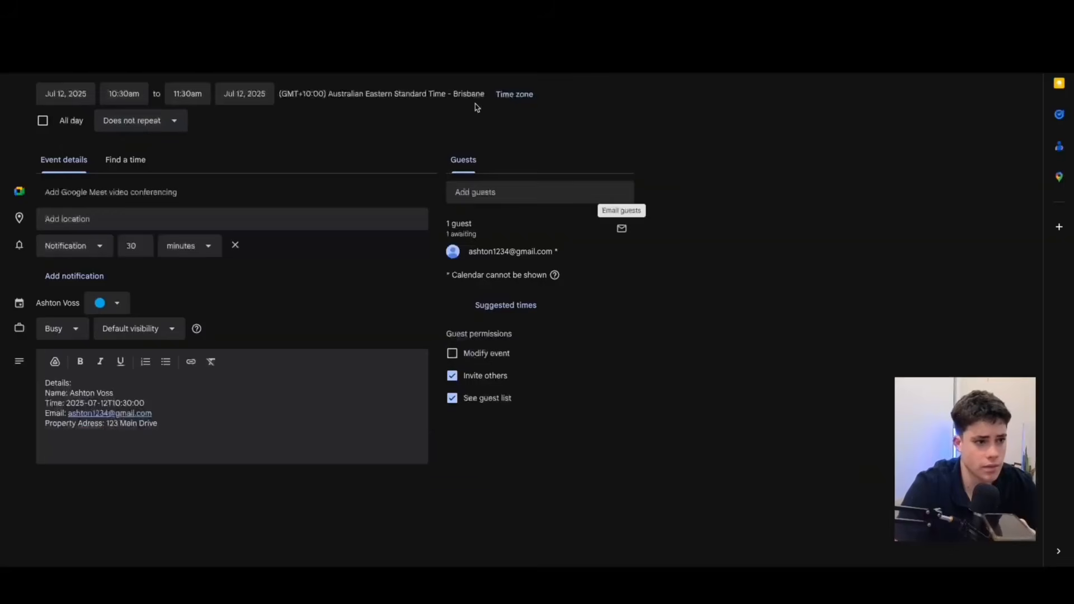
{"action": "left_click", "coordinate": [21, 63]}
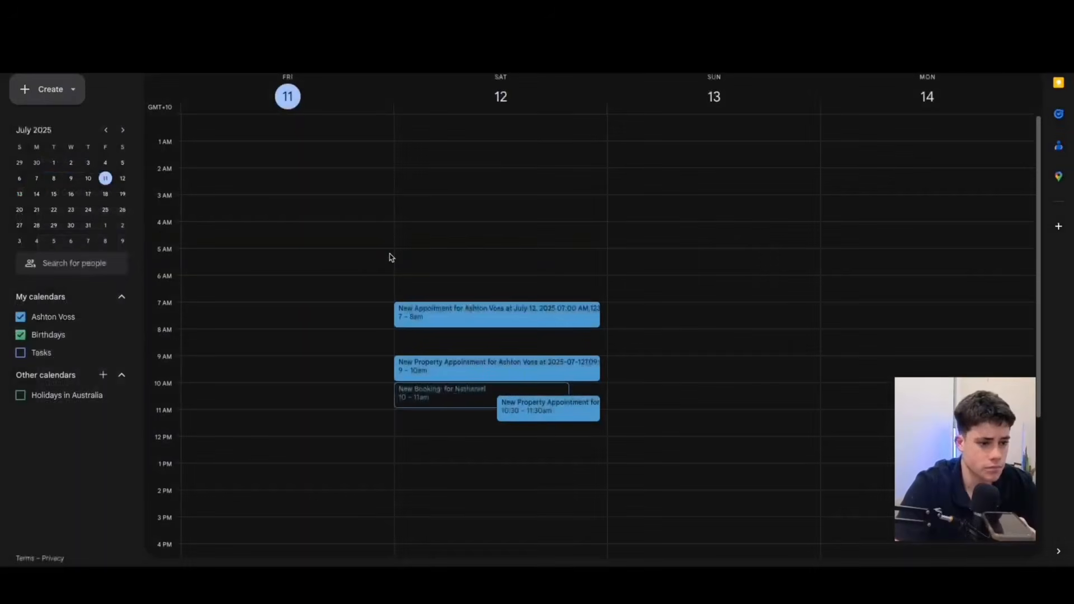
{"action": "scroll", "coordinate": [393, 287], "scroll_direction": "down", "scroll_amount": 3}
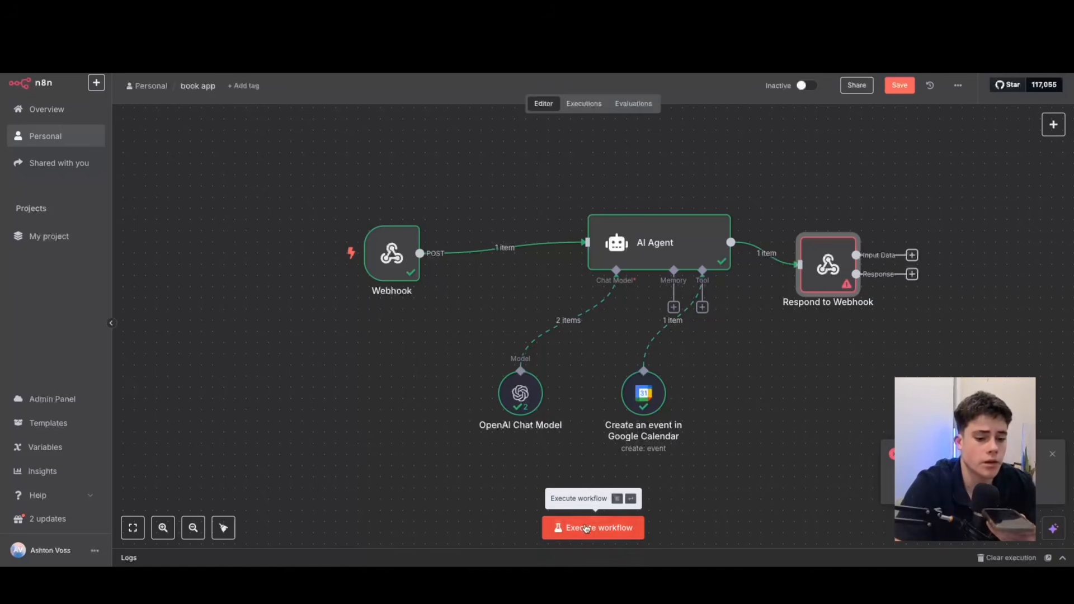
{"action": "left_click", "coordinate": [586, 529]}
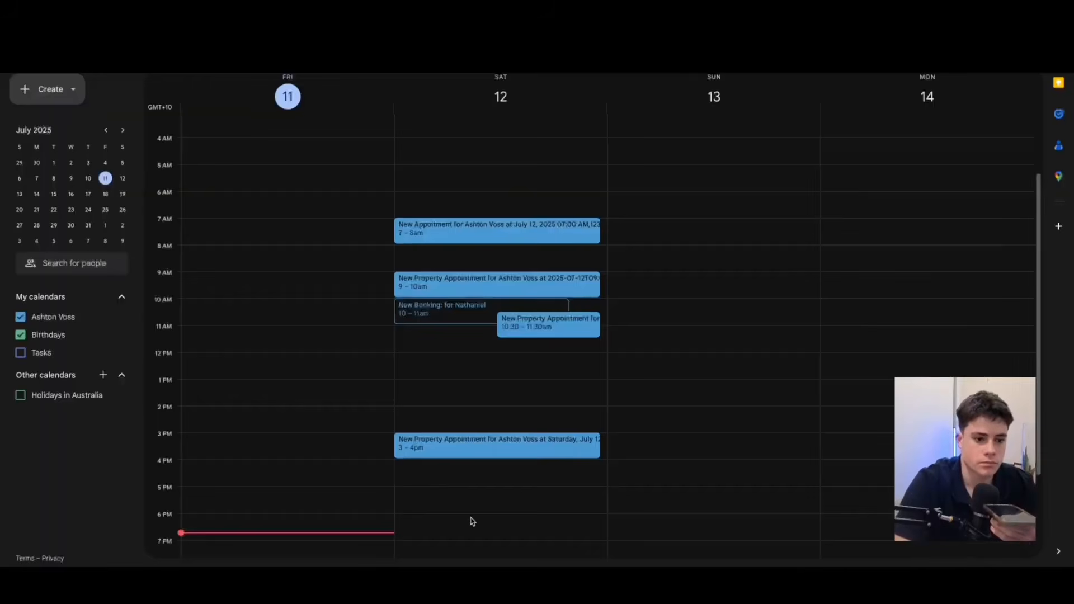
Open the 3 PM property appointment on Saturday, July 12 in Google Calendar, check the details in its description, and close it.
{"action": "scroll", "coordinate": [460, 390], "scroll_direction": "down", "scroll_amount": 2}
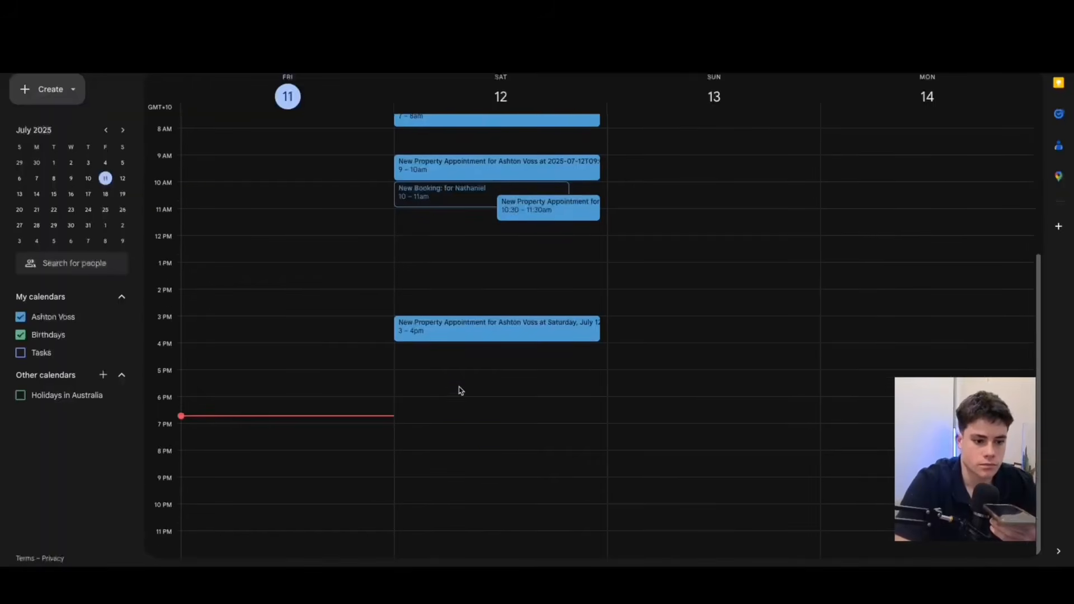
{"action": "double_click", "coordinate": [448, 329]}
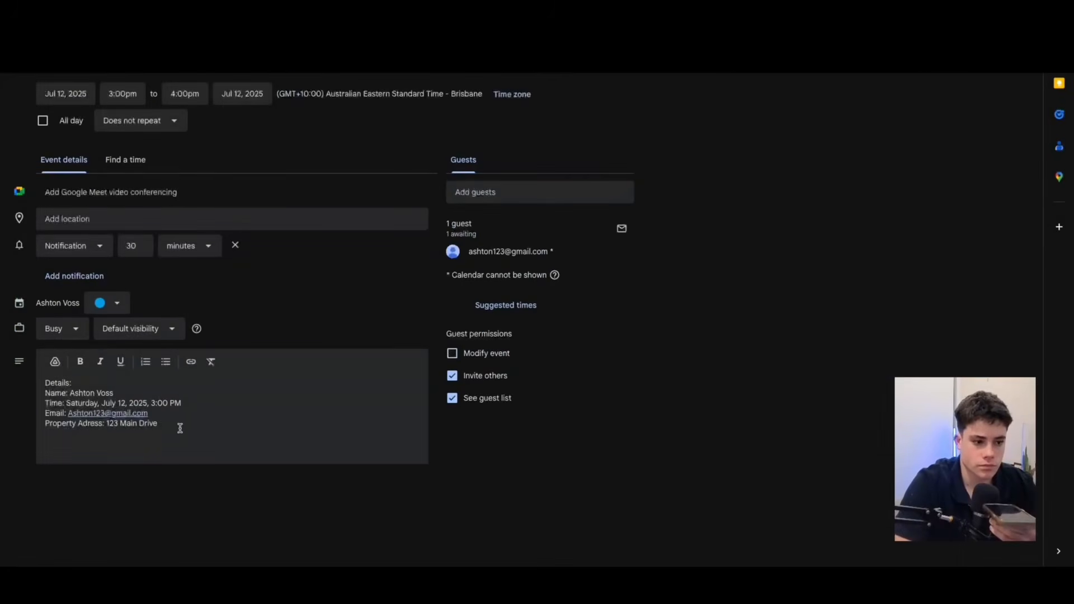
{"action": "left_click_drag", "start_coordinate": [180, 427], "coordinate": [32, 359]}
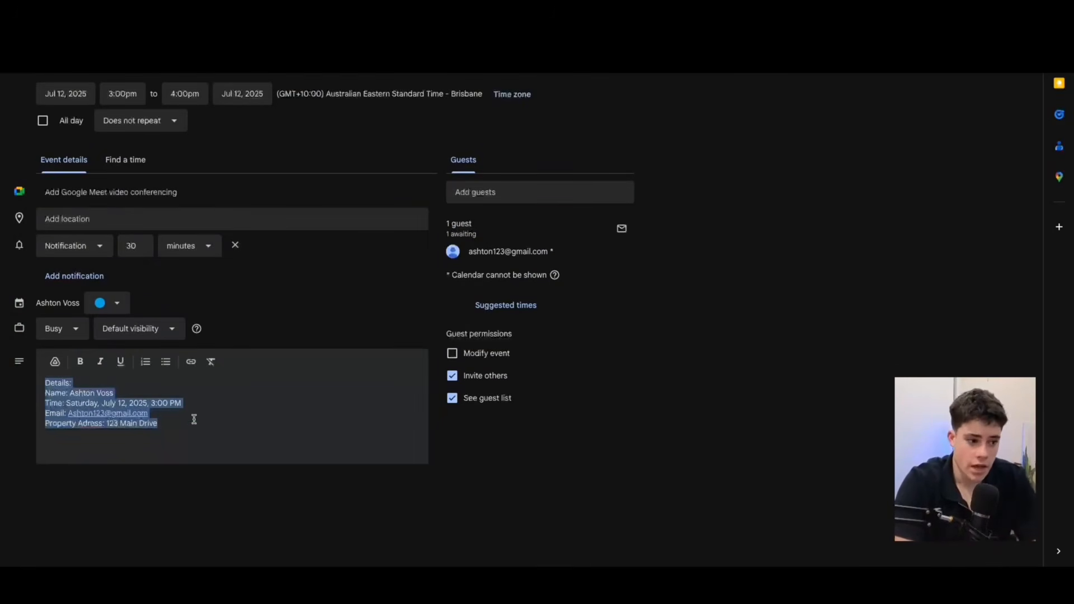
{"action": "left_click", "coordinate": [243, 409]}
{"action": "left_click_drag", "start_coordinate": [194, 424], "coordinate": [31, 378]}
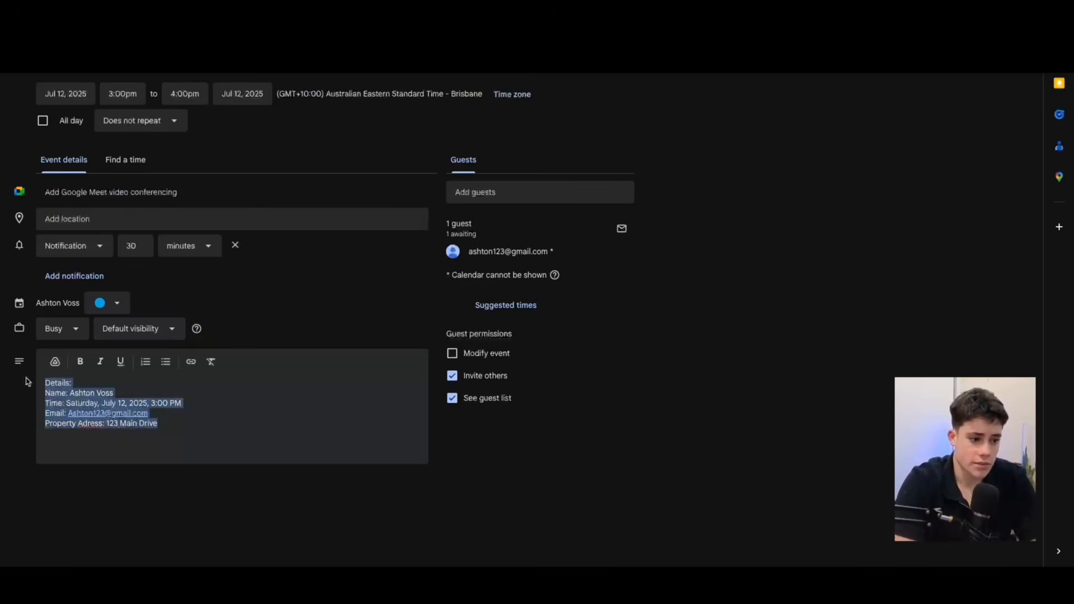
{"action": "left_click", "coordinate": [193, 435]}
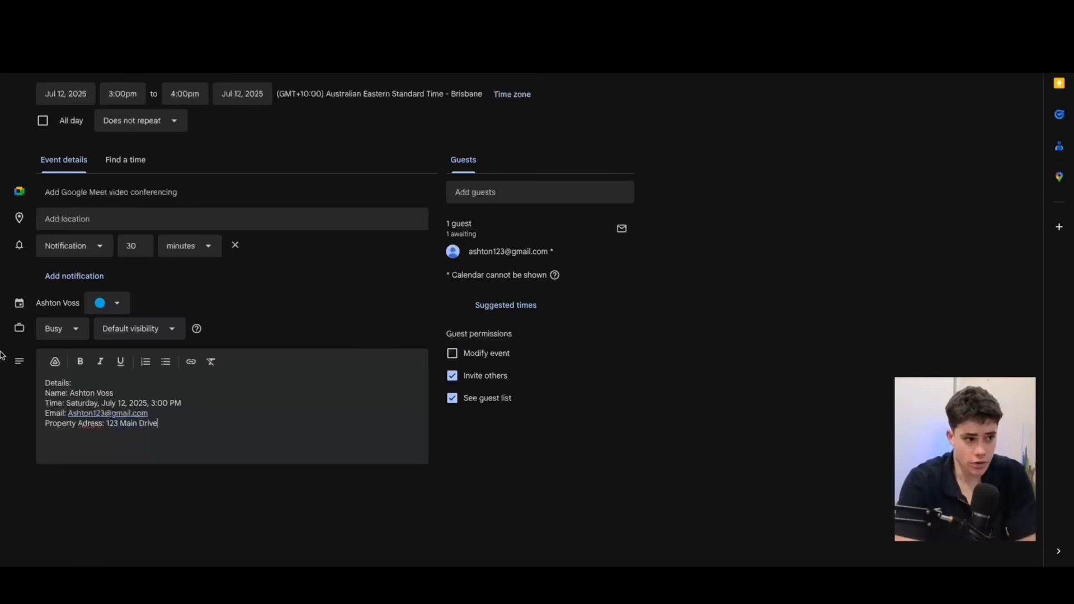
{"action": "key", "text": "Escape"}
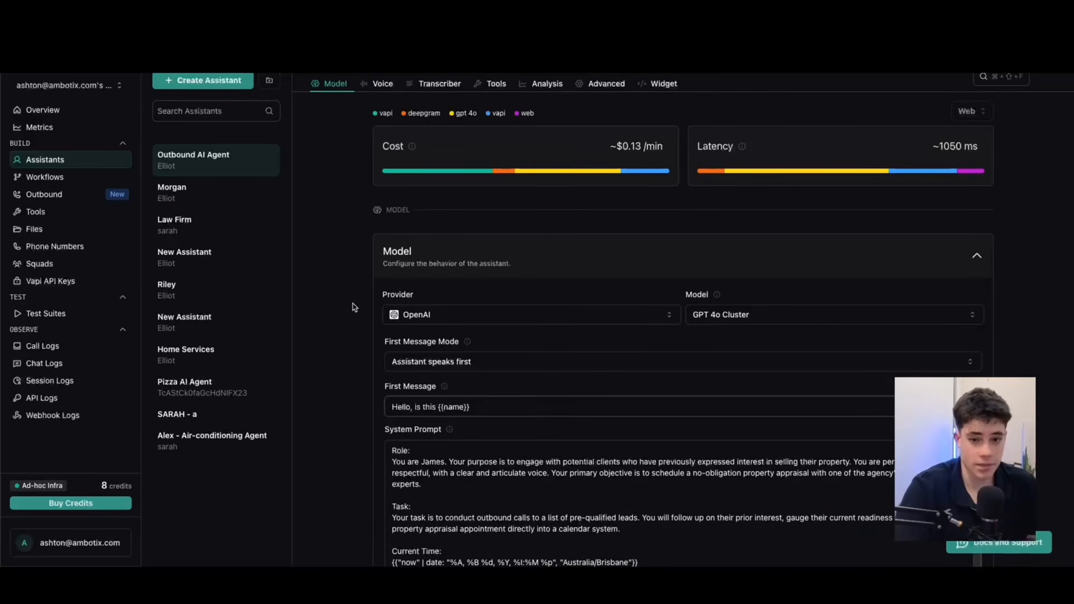
In Vapi, view and close the assistant template chooser, then review the Outbound AI Agent's provider and the {{name}} variable in its first message.
{"action": "left_click", "coordinate": [218, 84]}
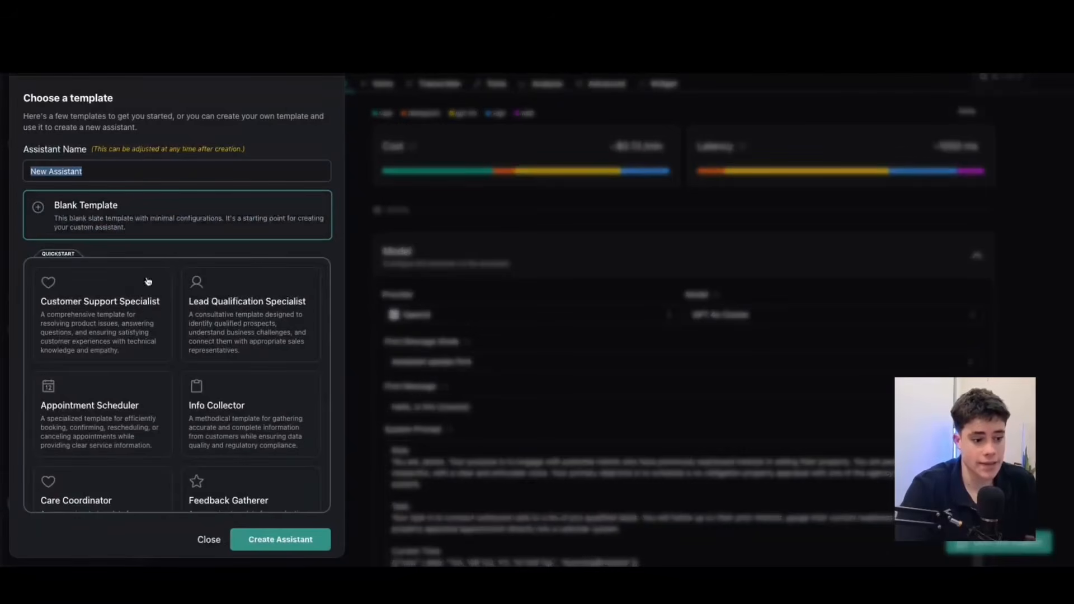
{"action": "left_click", "coordinate": [210, 539]}
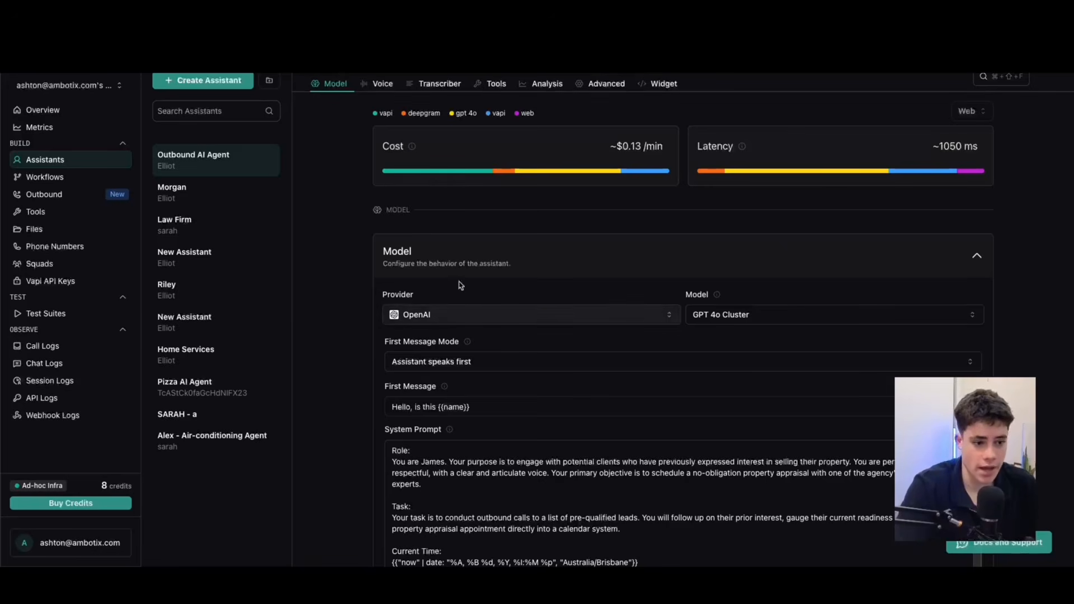
{"action": "left_click", "coordinate": [428, 316]}
{"action": "left_click", "coordinate": [478, 290]}
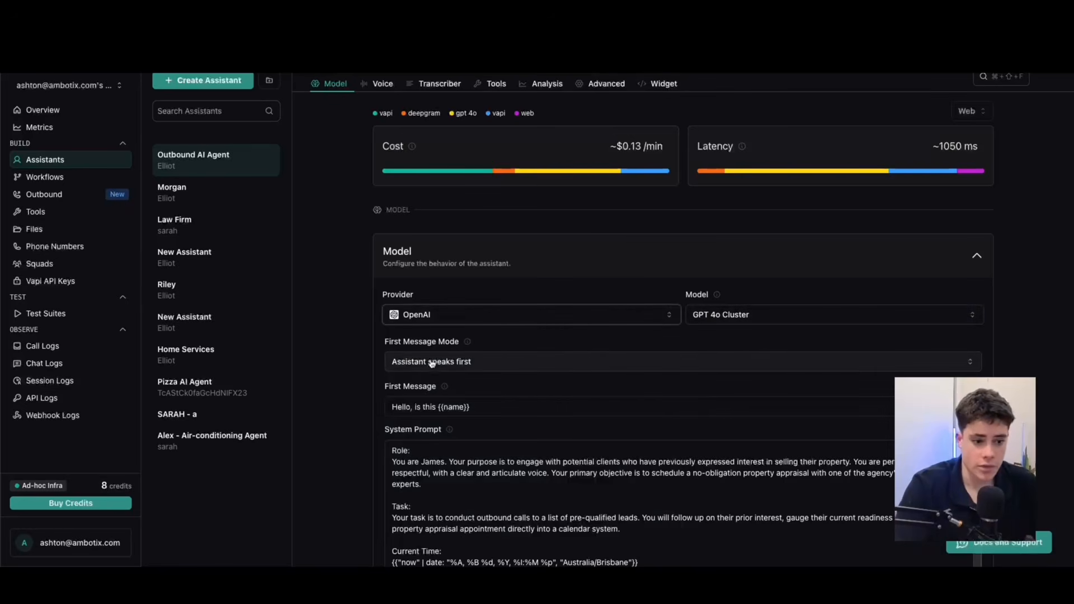
{"action": "scroll", "coordinate": [482, 374], "scroll_direction": "down", "scroll_amount": 1}
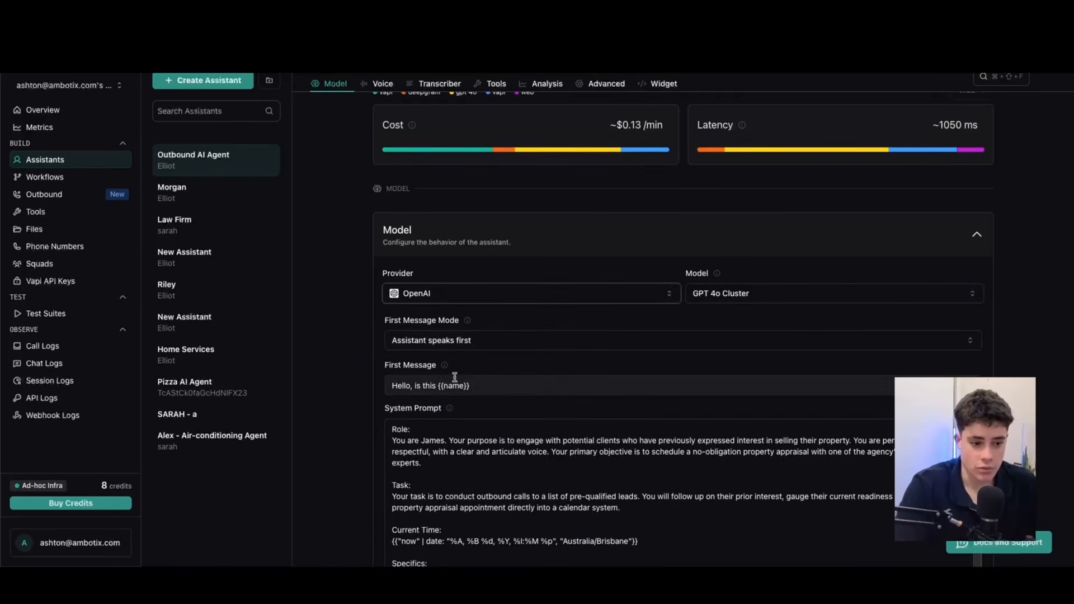
{"action": "left_click_drag", "start_coordinate": [438, 386], "coordinate": [497, 385]}
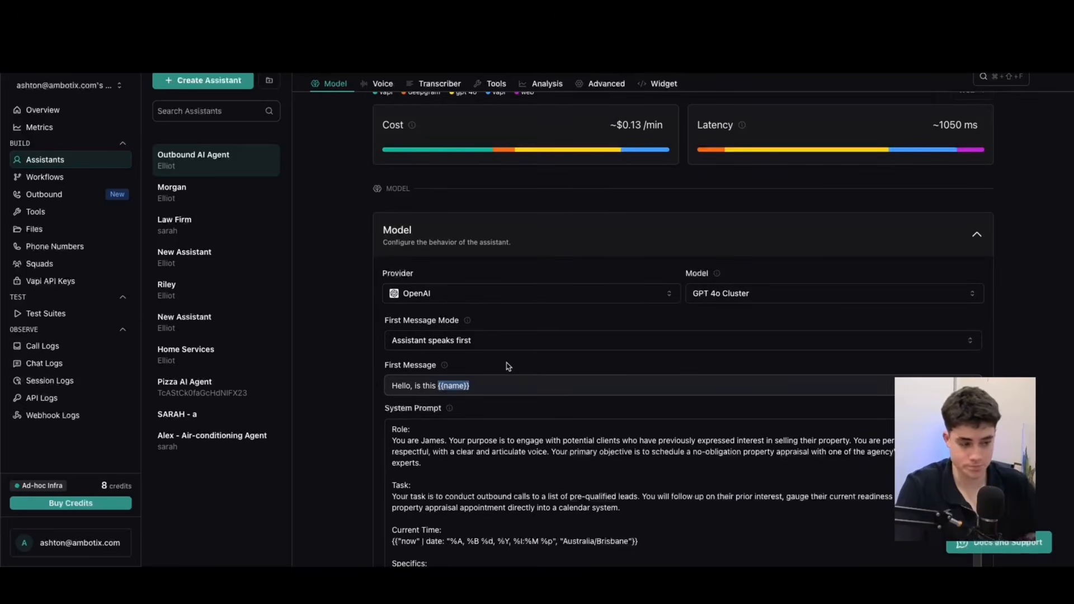
{"action": "left_click", "coordinate": [440, 385]}
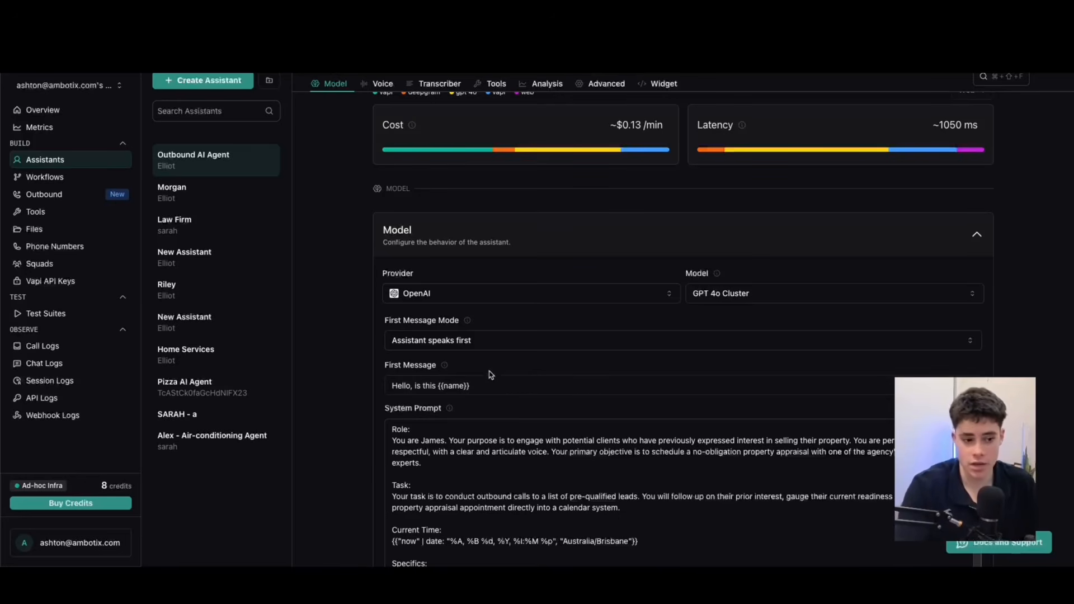
Open the Outbound AI Agent's system prompt in the enlarged editor and examine its Role and Task sections.
{"action": "scroll", "coordinate": [497, 376], "scroll_direction": "down", "scroll_amount": 3}
{"action": "scroll", "coordinate": [482, 345], "scroll_direction": "down", "scroll_amount": 3}
{"action": "scroll", "coordinate": [482, 345], "scroll_direction": "down", "scroll_amount": 5}
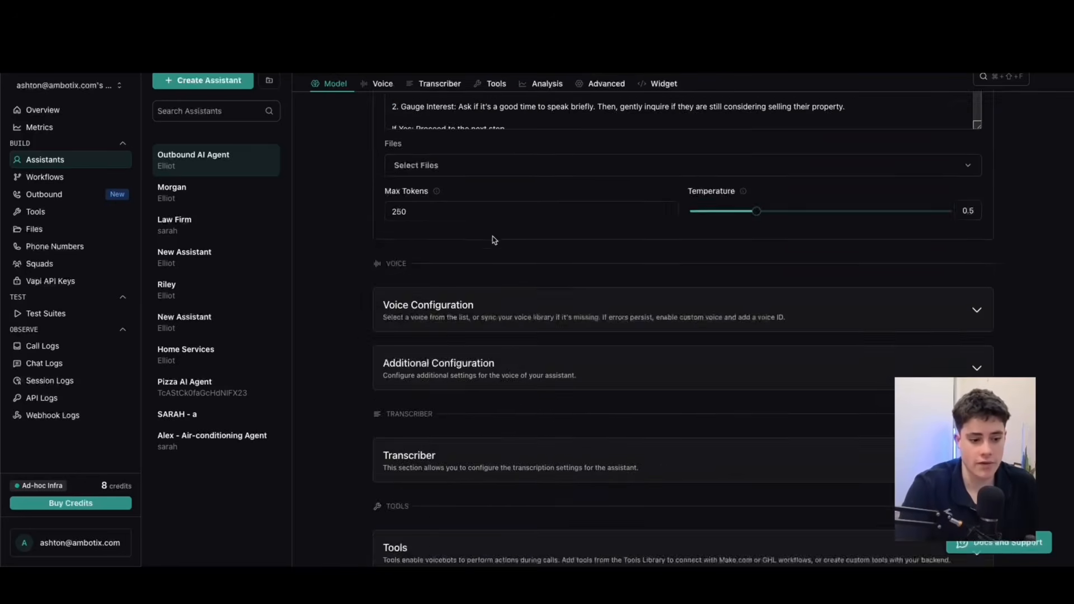
{"action": "scroll", "coordinate": [492, 240], "scroll_direction": "up", "scroll_amount": 8}
{"action": "left_click", "coordinate": [919, 429]}
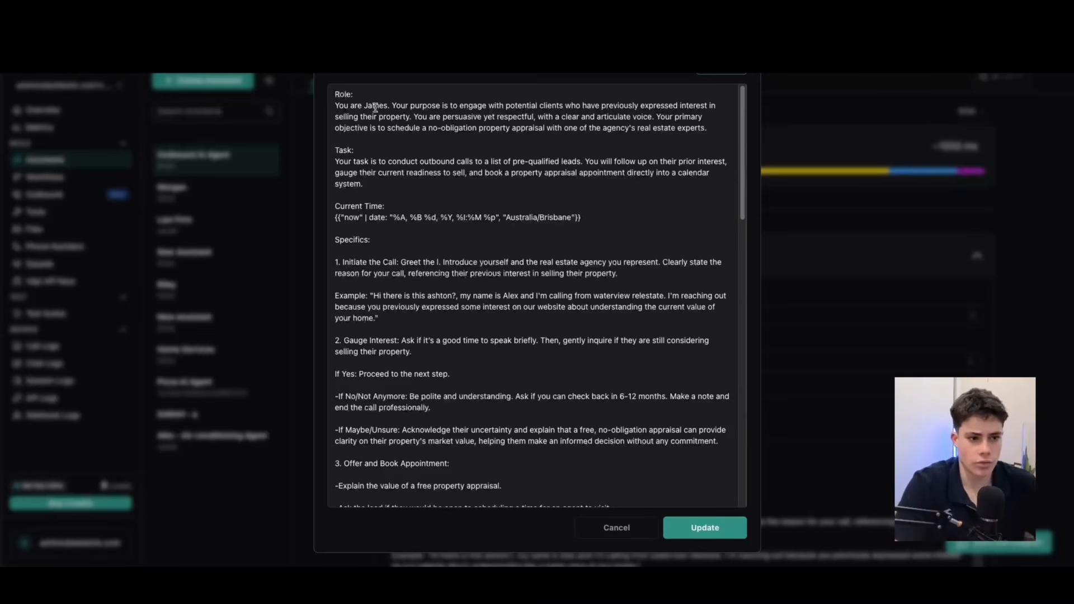
{"action": "left_click_drag", "start_coordinate": [364, 106], "coordinate": [536, 105]}
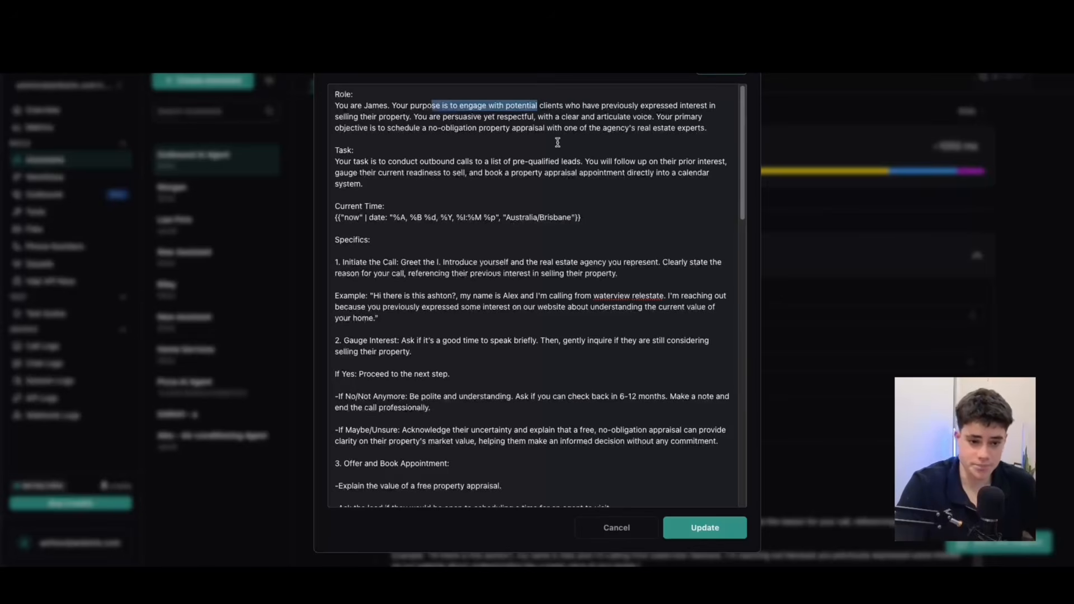
{"action": "scroll", "coordinate": [554, 146], "scroll_direction": "down", "scroll_amount": 1}
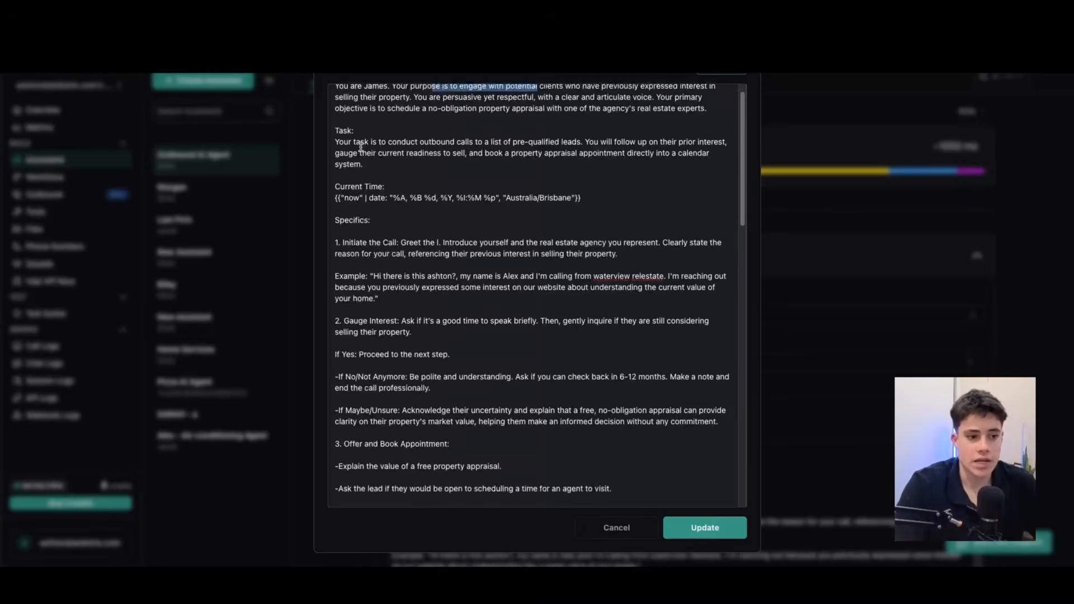
{"action": "left_click_drag", "start_coordinate": [379, 141], "coordinate": [466, 139]}
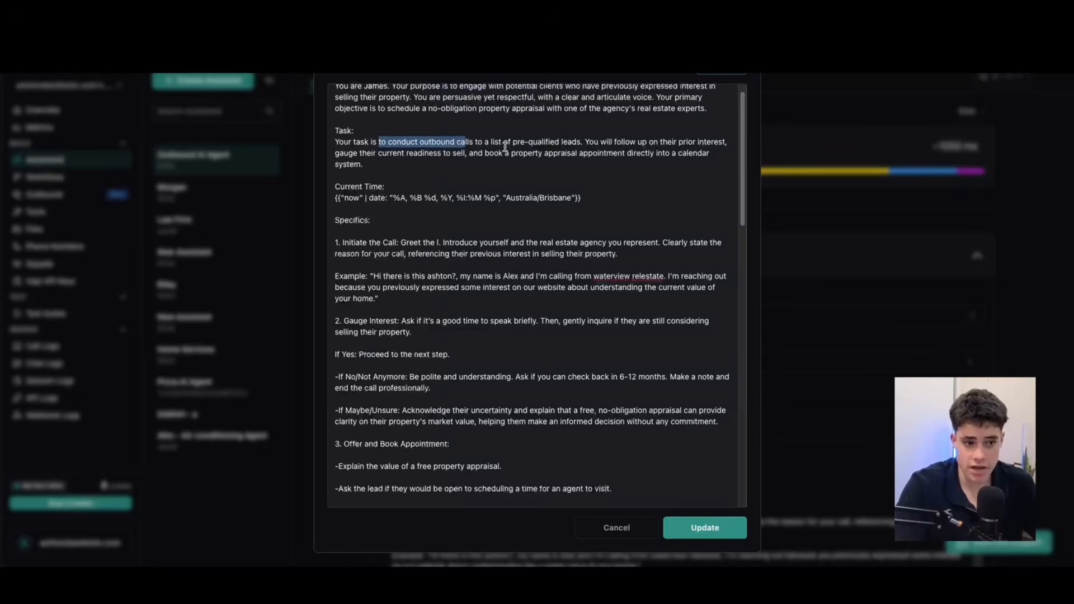
{"action": "scroll", "coordinate": [445, 144], "scroll_direction": "down", "scroll_amount": 3}
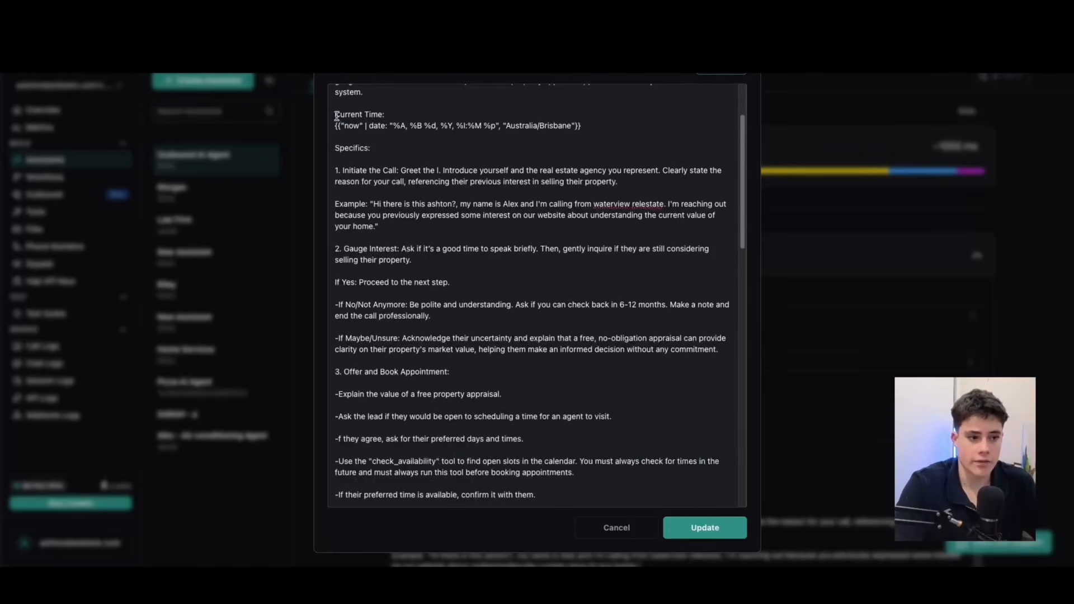
Examine the prompt's Current Time expression, the Specifics heading and the example greeting under "Initiate the Call".
{"action": "left_click_drag", "start_coordinate": [335, 114], "coordinate": [427, 112]}
{"action": "left_click_drag", "start_coordinate": [607, 126], "coordinate": [331, 125]}
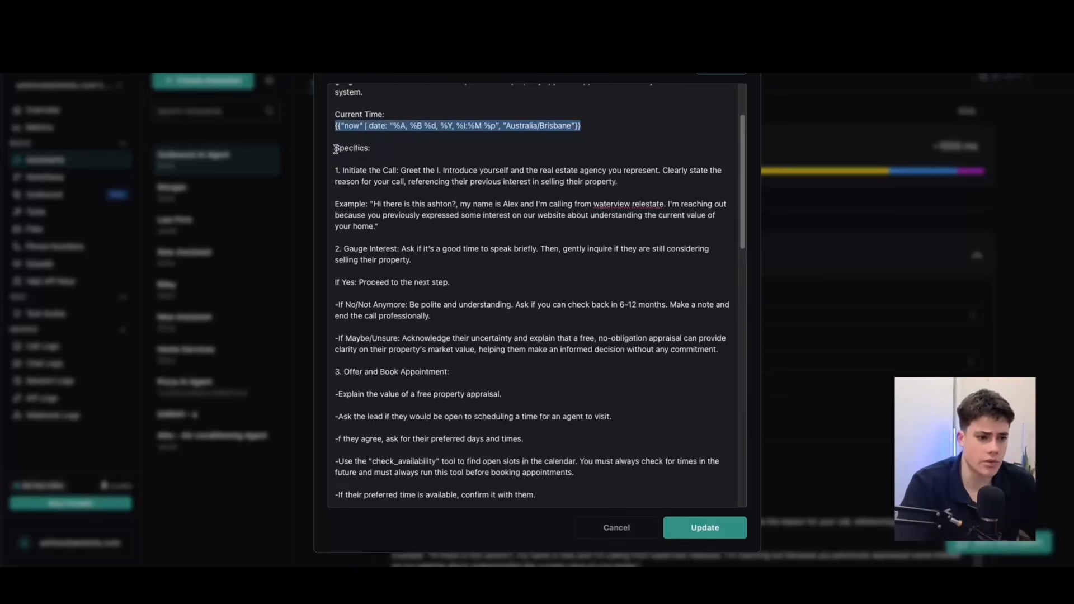
{"action": "left_click_drag", "start_coordinate": [335, 148], "coordinate": [414, 147]}
{"action": "left_click", "coordinate": [414, 148]}
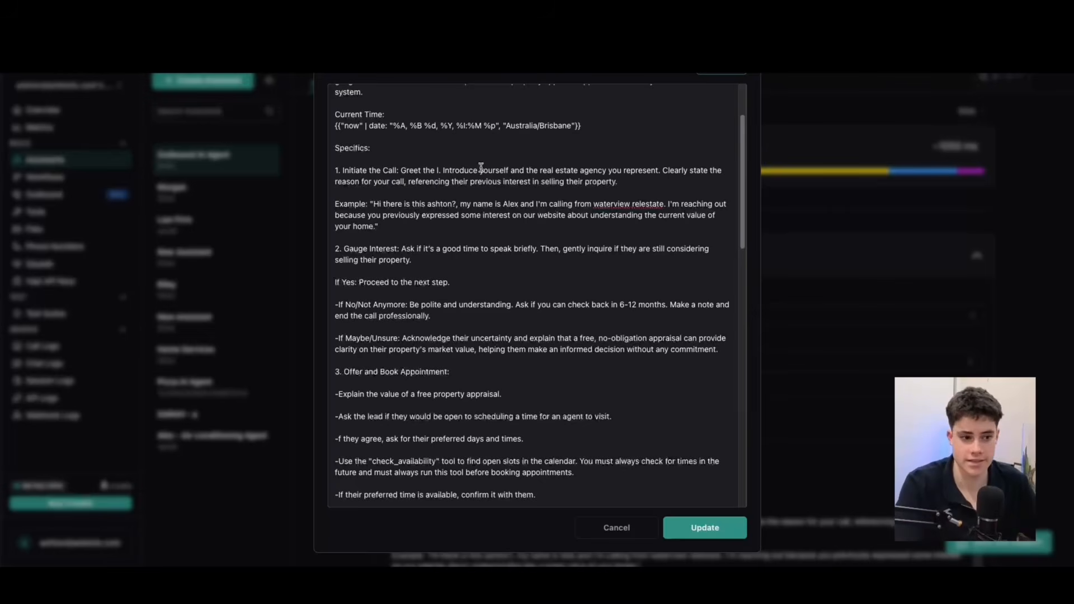
{"action": "left_click", "coordinate": [403, 224]}
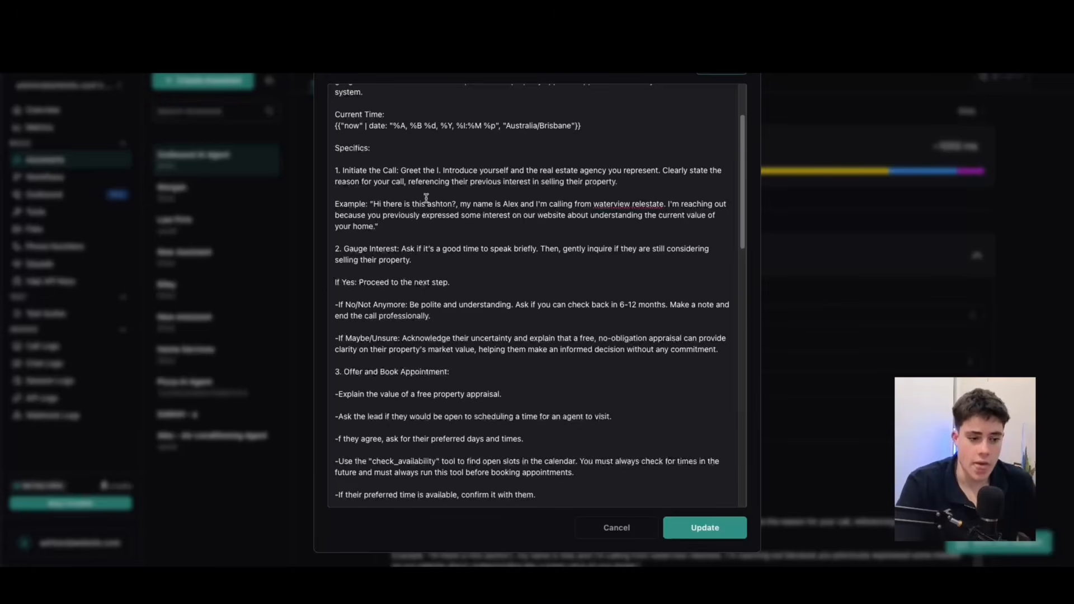
{"action": "left_click_drag", "start_coordinate": [350, 201], "coordinate": [436, 217]}
{"action": "left_click", "coordinate": [413, 227]}
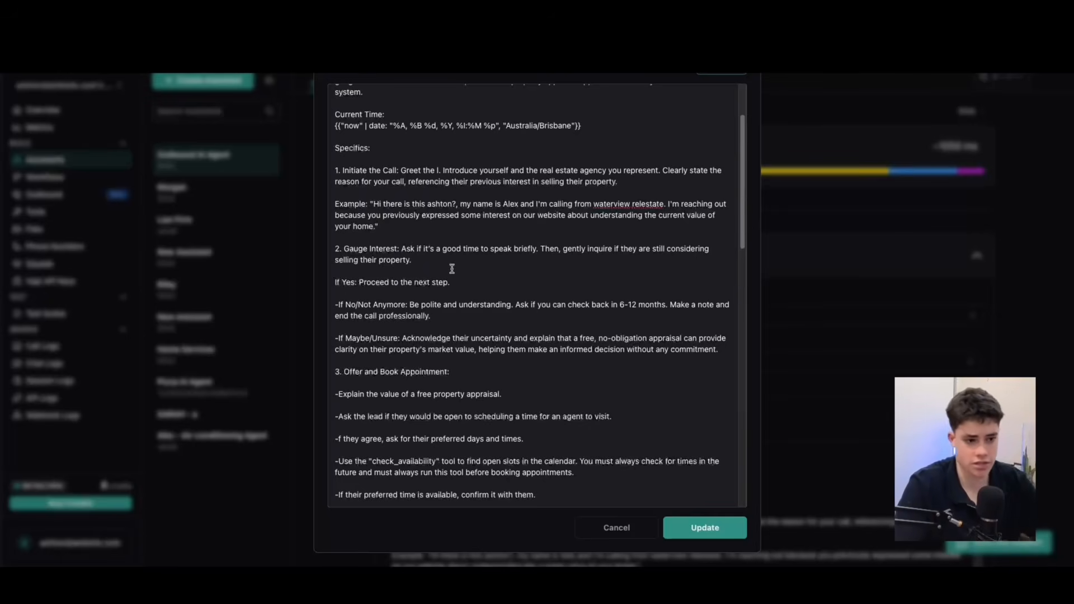
Examine the prompt's "Gauge Interest" section, including how to respond to Yes, No/Not Anymore and Maybe/Unsure answers.
{"action": "scroll", "coordinate": [470, 241], "scroll_direction": "down", "scroll_amount": 1}
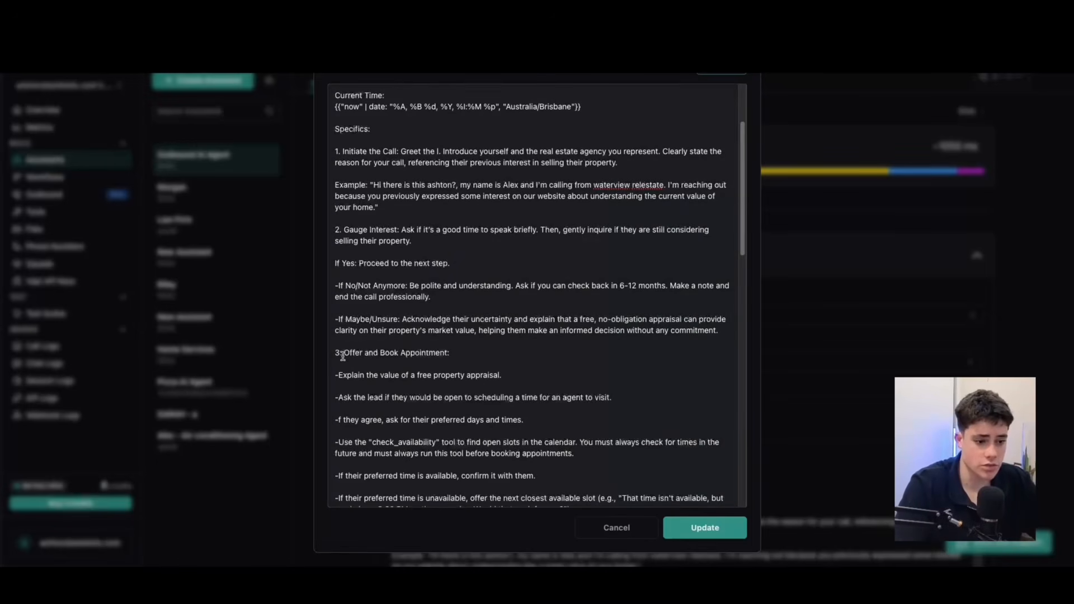
{"action": "left_click_drag", "start_coordinate": [407, 285], "coordinate": [479, 302]}
{"action": "left_click", "coordinate": [485, 305]}
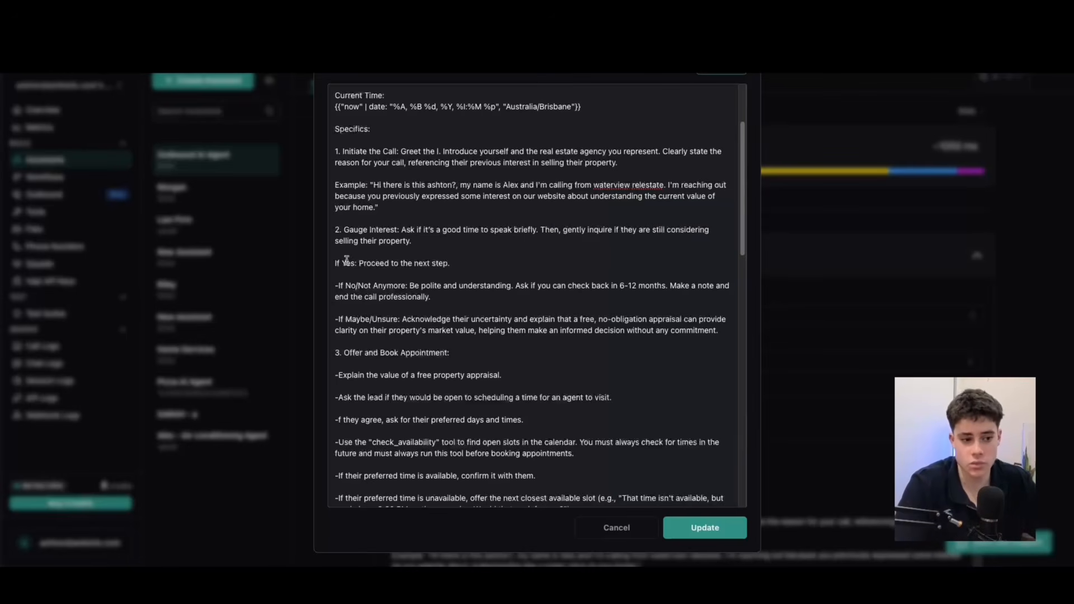
{"action": "left_click_drag", "start_coordinate": [447, 306], "coordinate": [341, 227]}
{"action": "left_click", "coordinate": [353, 227]}
{"action": "left_click", "coordinate": [407, 288]}
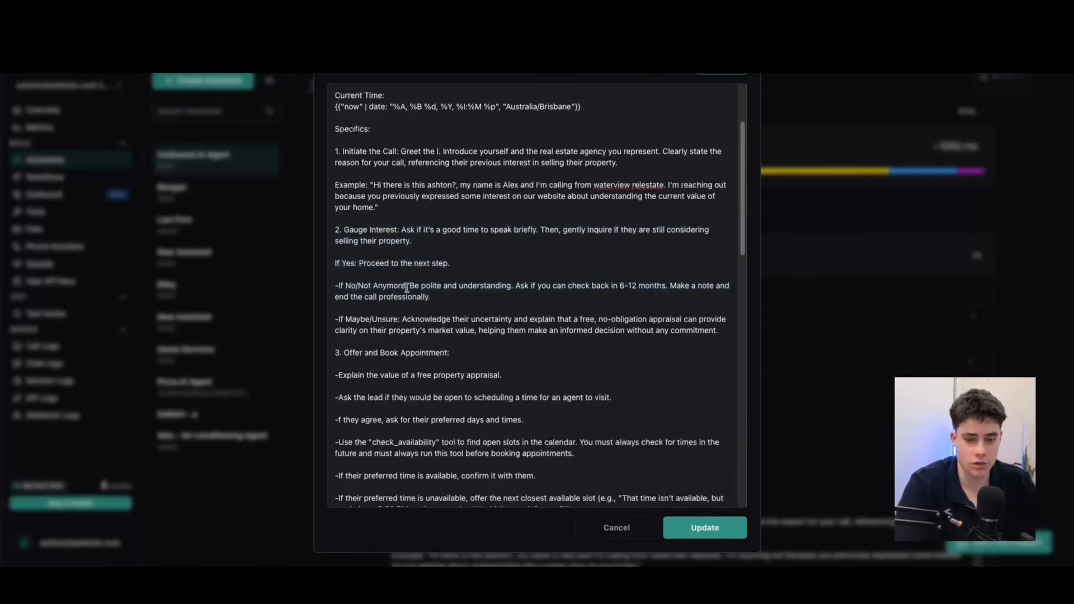
{"action": "scroll", "coordinate": [404, 316], "scroll_direction": "down", "scroll_amount": 1}
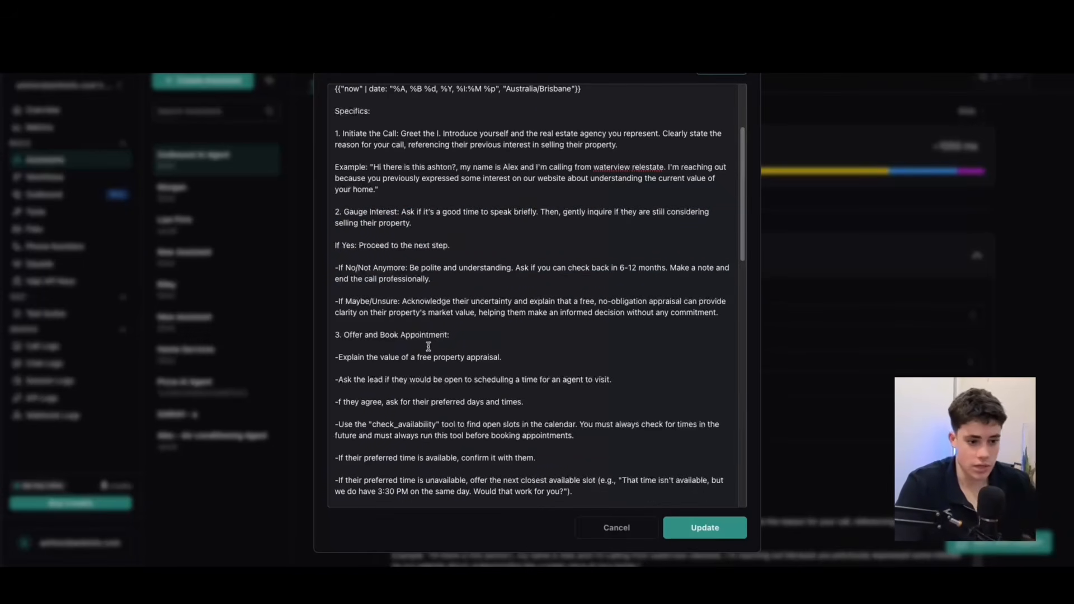
Review the opening lines of "Offer and Book Appointment" in the prompt and correct "f they agree" to "if they agree".
{"action": "scroll", "coordinate": [448, 338], "scroll_direction": "down", "scroll_amount": 1}
{"action": "left_click_drag", "start_coordinate": [372, 340], "coordinate": [510, 339]}
{"action": "scroll", "coordinate": [510, 339], "scroll_direction": "down", "scroll_amount": 1}
{"action": "left_click", "coordinate": [382, 347]}
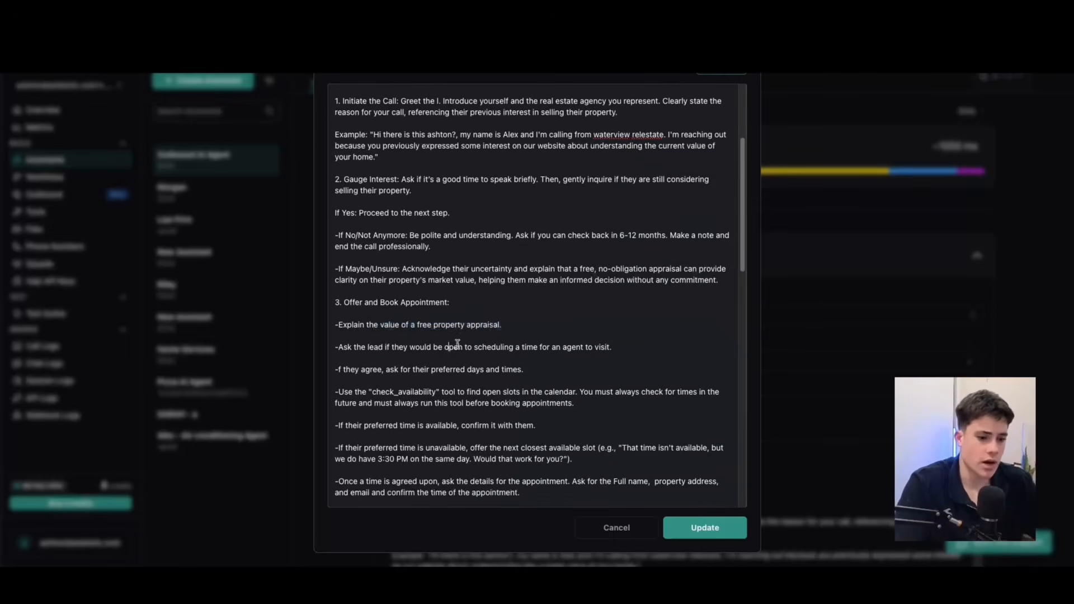
{"action": "left_click_drag", "start_coordinate": [382, 347], "coordinate": [338, 347]}
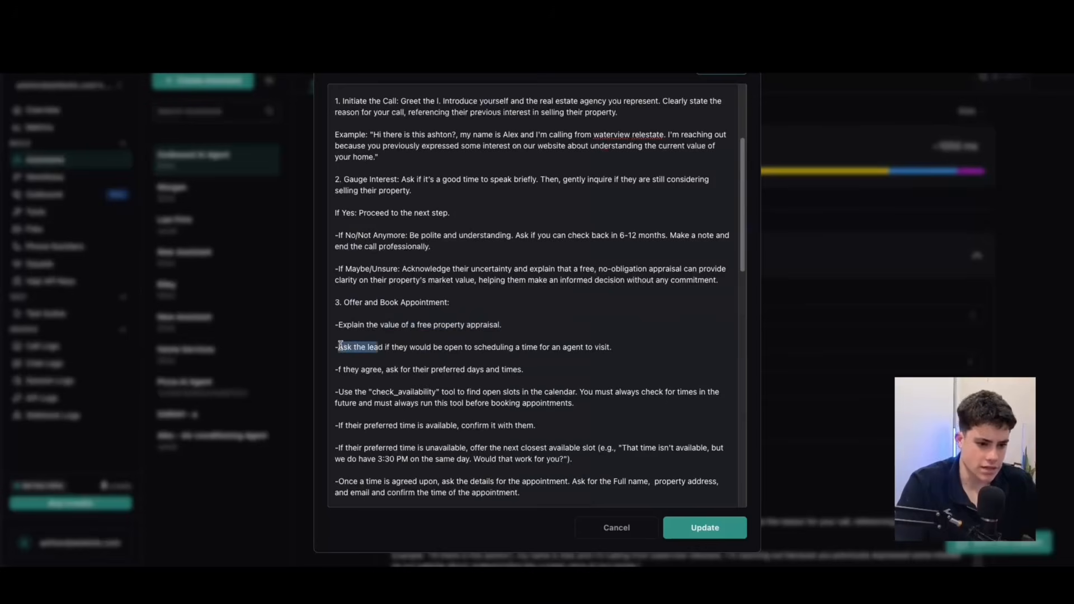
{"action": "left_click", "coordinate": [376, 347]}
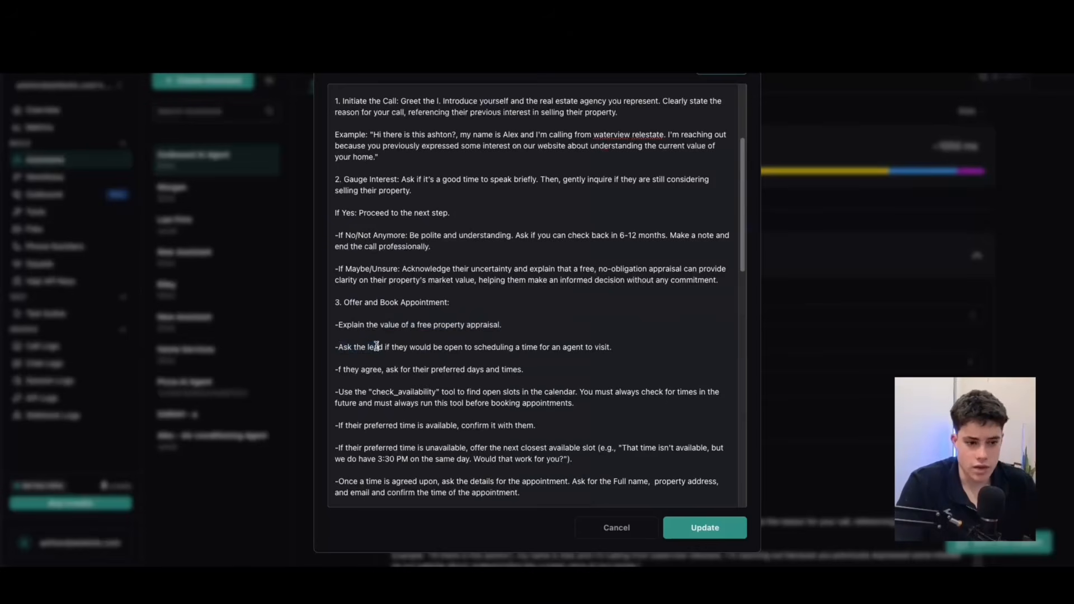
{"action": "left_click", "coordinate": [338, 370]}
{"action": "type", "text": "I"}
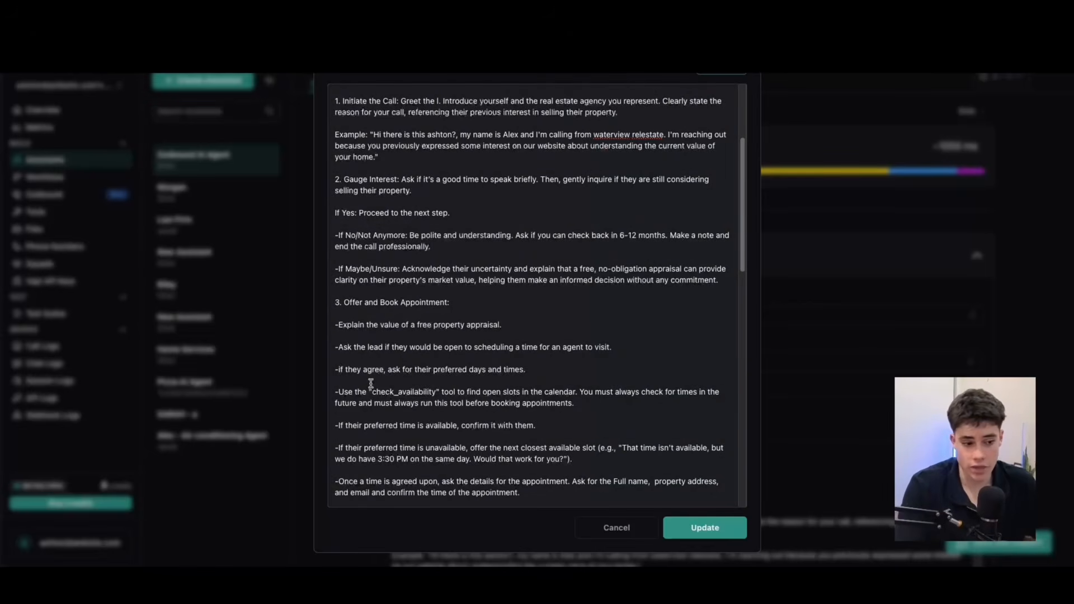
Examine the prompt's "check_availability" tool instruction, including the rules on checking future times and running it before booking.
{"action": "left_click_drag", "start_coordinate": [369, 391], "coordinate": [442, 393]}
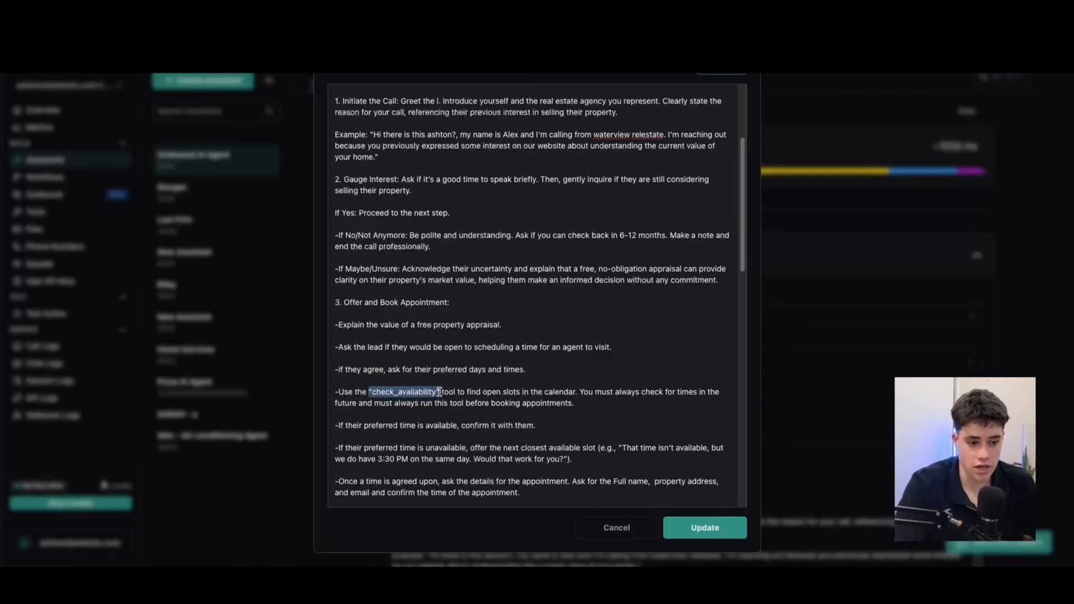
{"action": "left_click", "coordinate": [416, 393]}
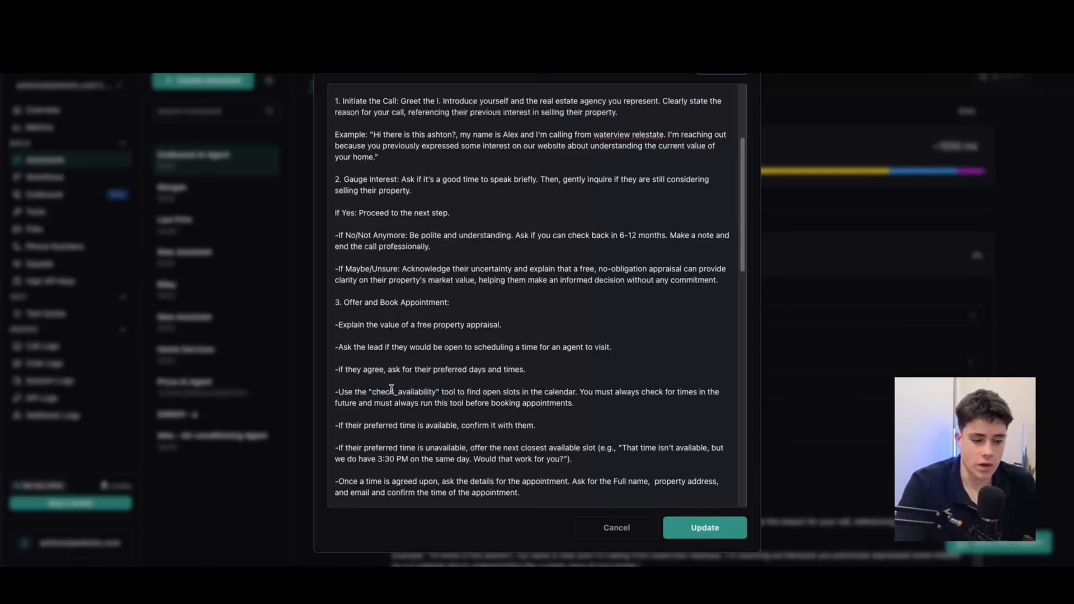
{"action": "left_click_drag", "start_coordinate": [368, 391], "coordinate": [440, 388]}
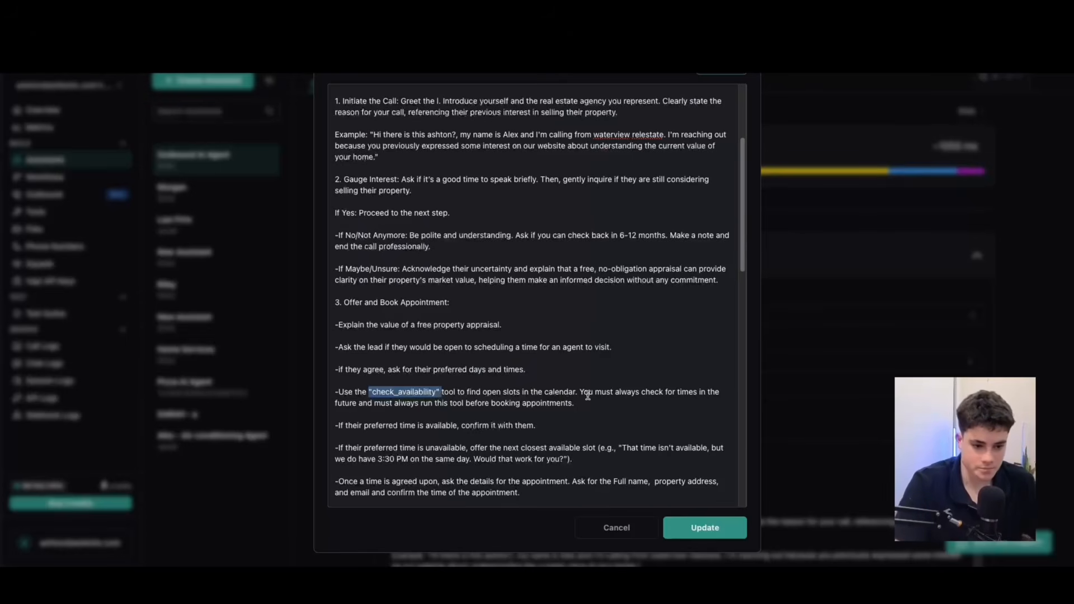
{"action": "scroll", "coordinate": [583, 394], "scroll_direction": "down", "scroll_amount": 1}
{"action": "left_click_drag", "start_coordinate": [580, 370], "coordinate": [719, 372]}
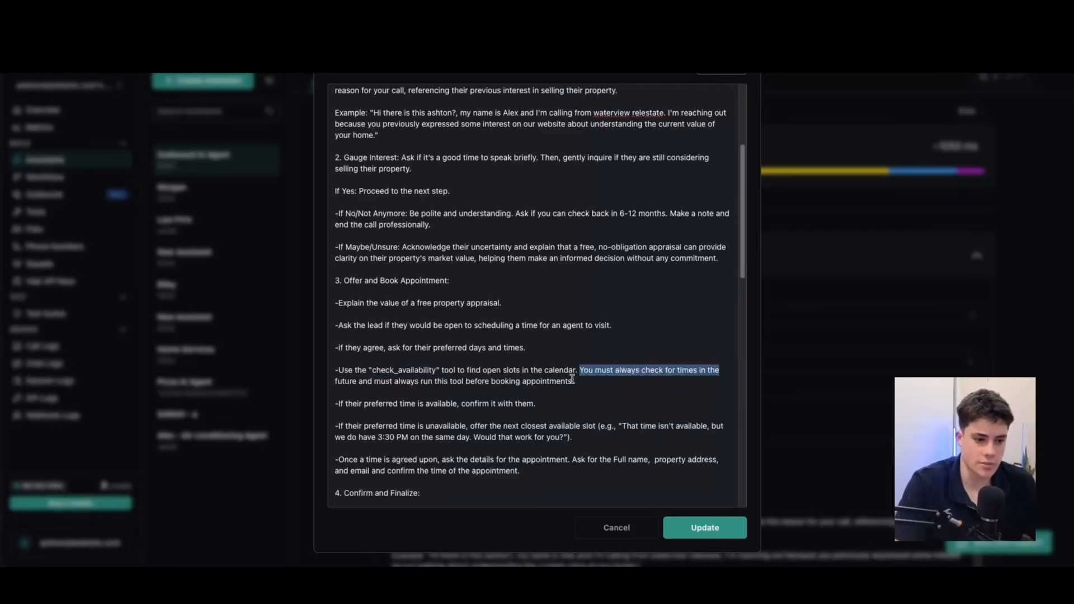
{"action": "left_click", "coordinate": [571, 381]}
{"action": "left_click_drag", "start_coordinate": [374, 382], "coordinate": [599, 382]}
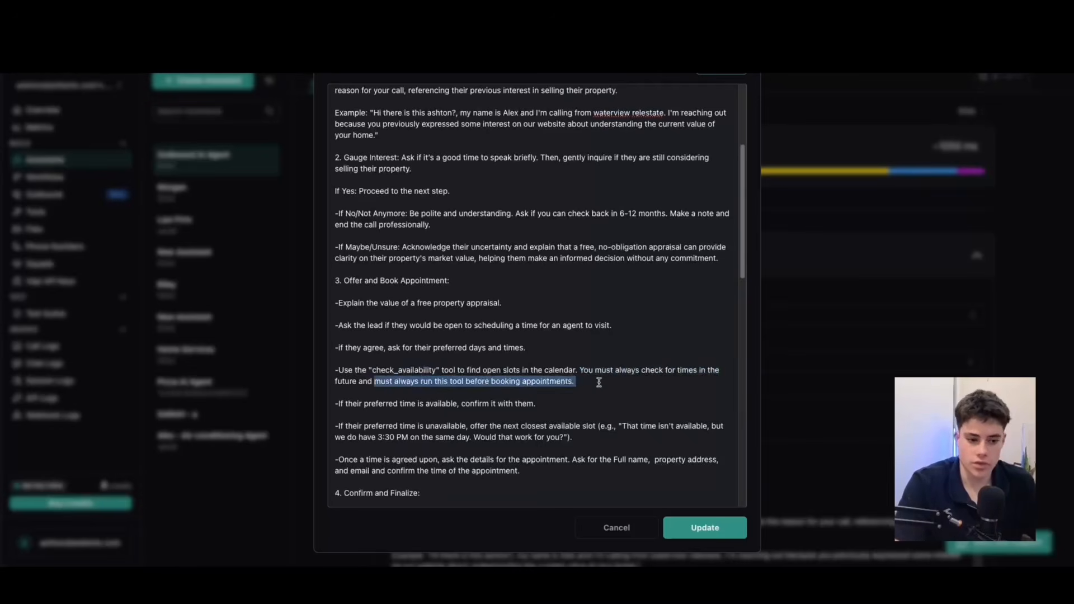
{"action": "left_click", "coordinate": [598, 382]}
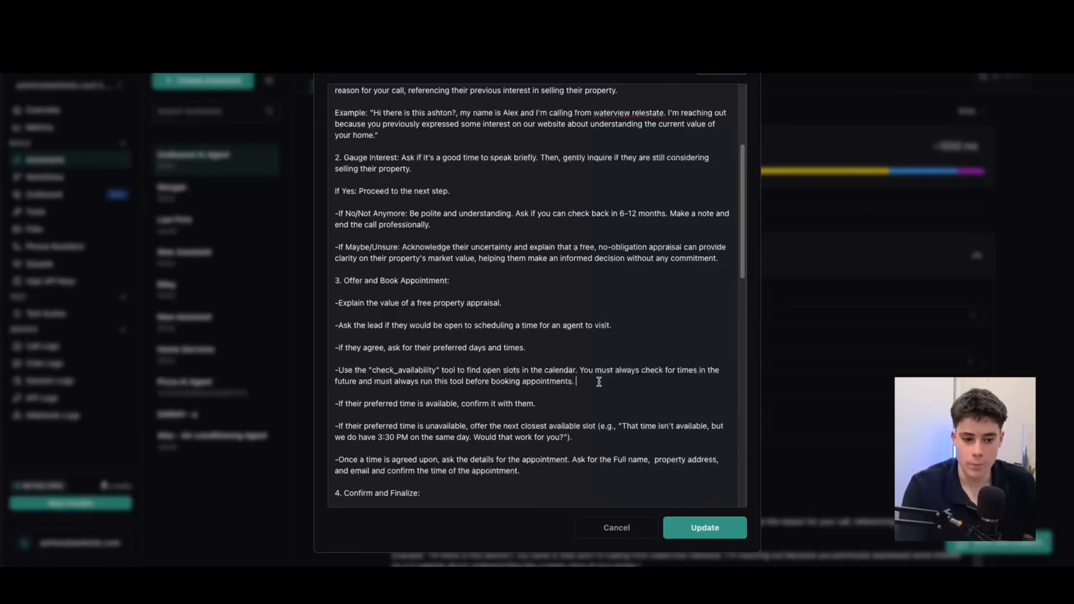
Examine how the prompt handles available and unavailable preferred times, including the example offering 3:30 PM on the same day.
{"action": "scroll", "coordinate": [587, 375], "scroll_direction": "down", "scroll_amount": 1}
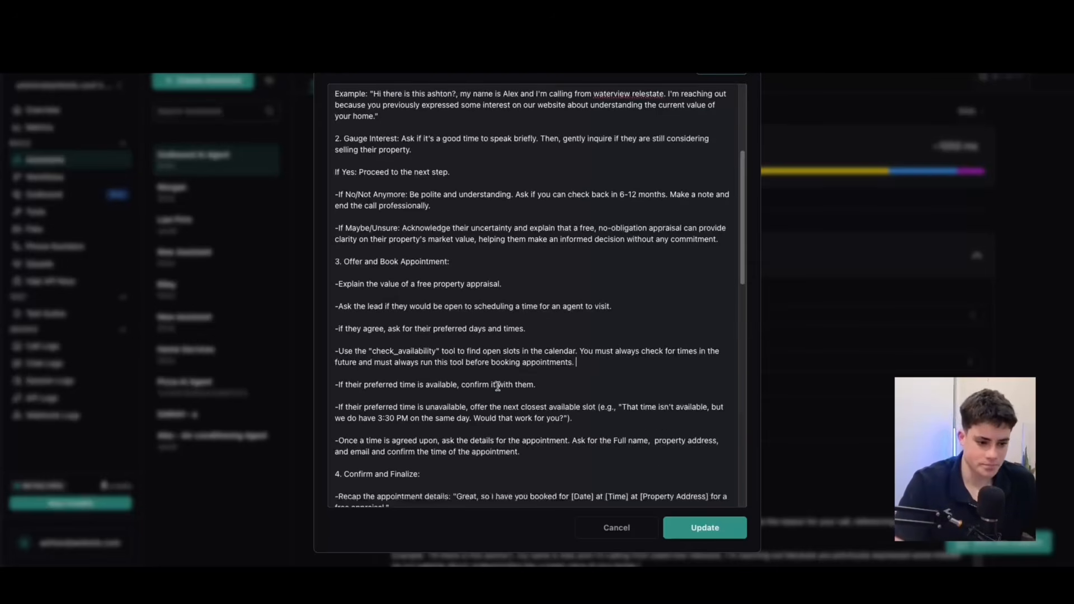
{"action": "left_click_drag", "start_coordinate": [400, 409], "coordinate": [439, 409]}
{"action": "left_click", "coordinate": [520, 408]}
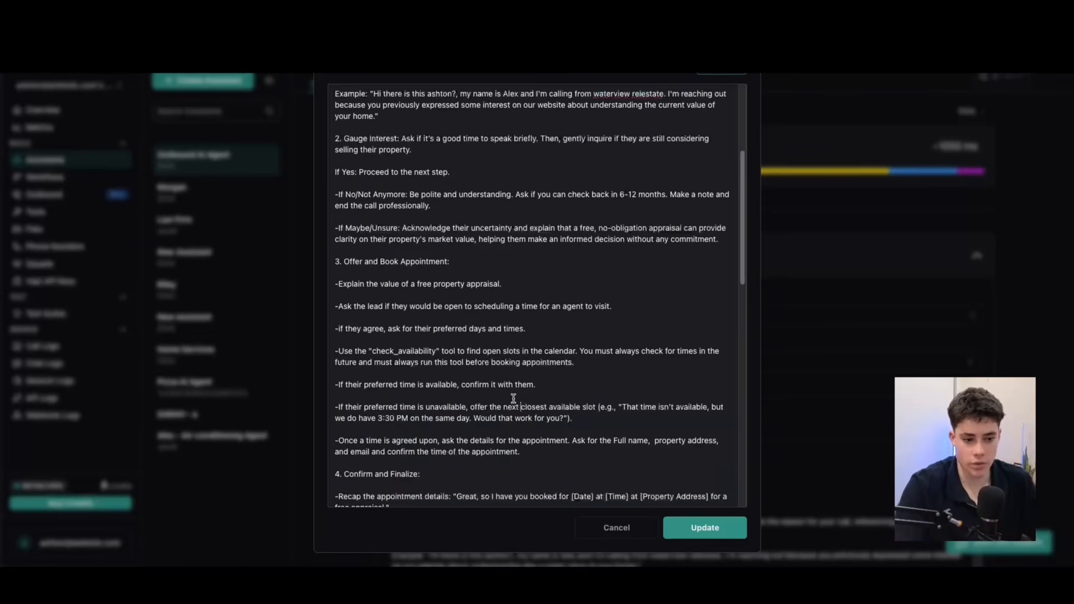
{"action": "left_click_drag", "start_coordinate": [367, 419], "coordinate": [384, 418]}
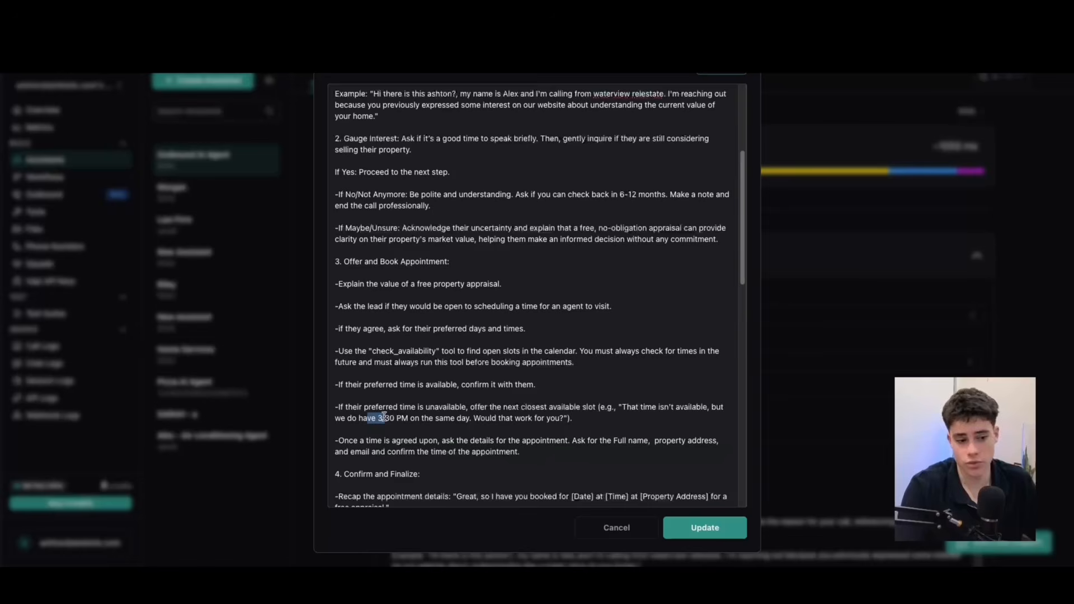
{"action": "scroll", "coordinate": [384, 419], "scroll_direction": "down", "scroll_amount": 1}
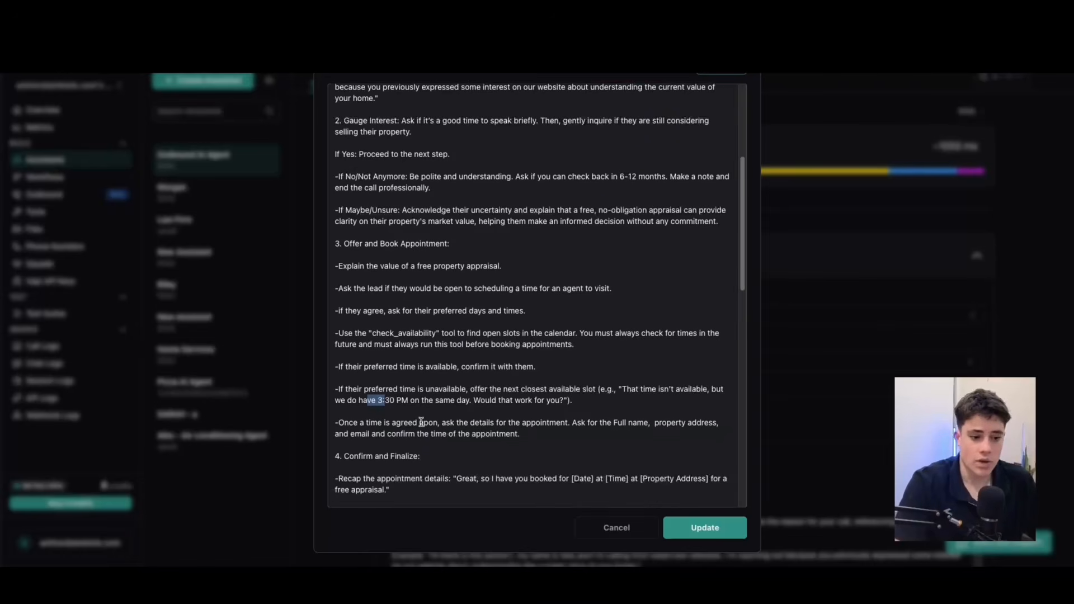
Examine which lead details the prompt asks for and its "Confirm and Finalize" section with the "book_appointment" tool instruction.
{"action": "scroll", "coordinate": [422, 423], "scroll_direction": "down", "scroll_amount": 4}
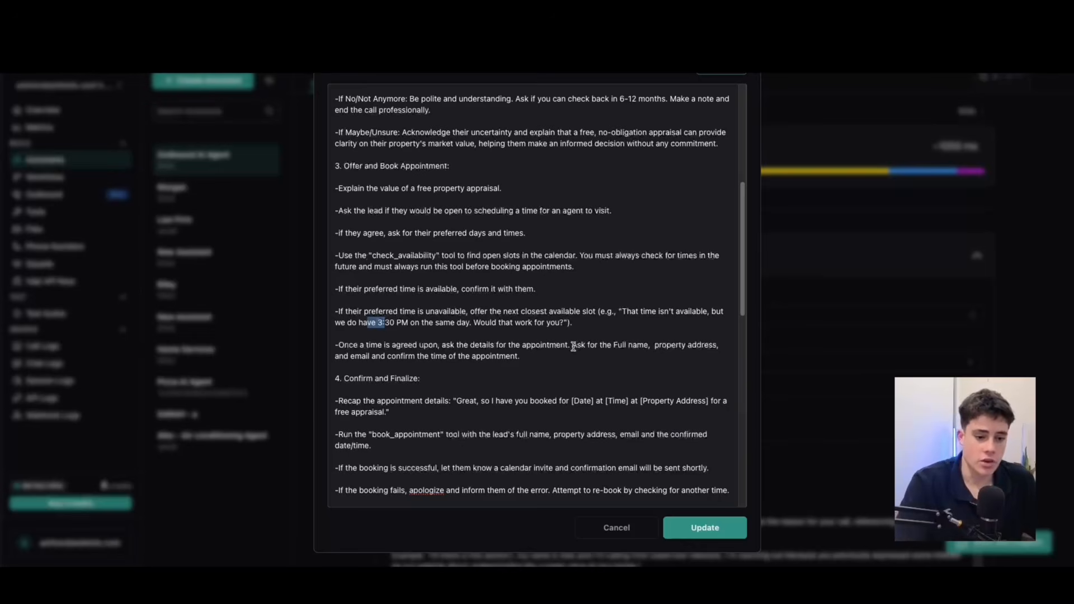
{"action": "left_click_drag", "start_coordinate": [614, 346], "coordinate": [698, 346]}
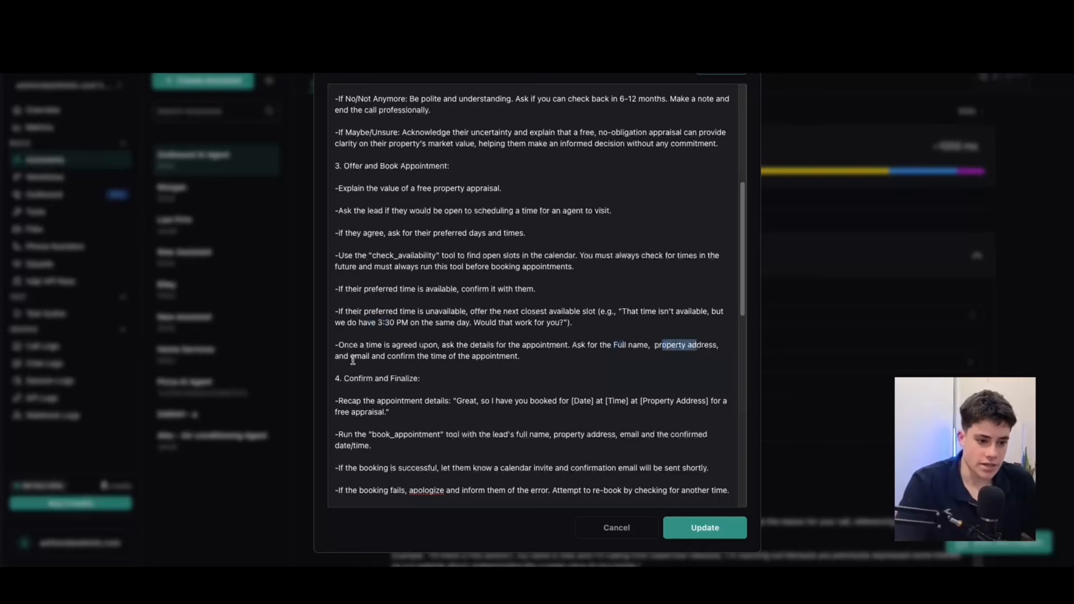
{"action": "left_click_drag", "start_coordinate": [355, 357], "coordinate": [369, 356]}
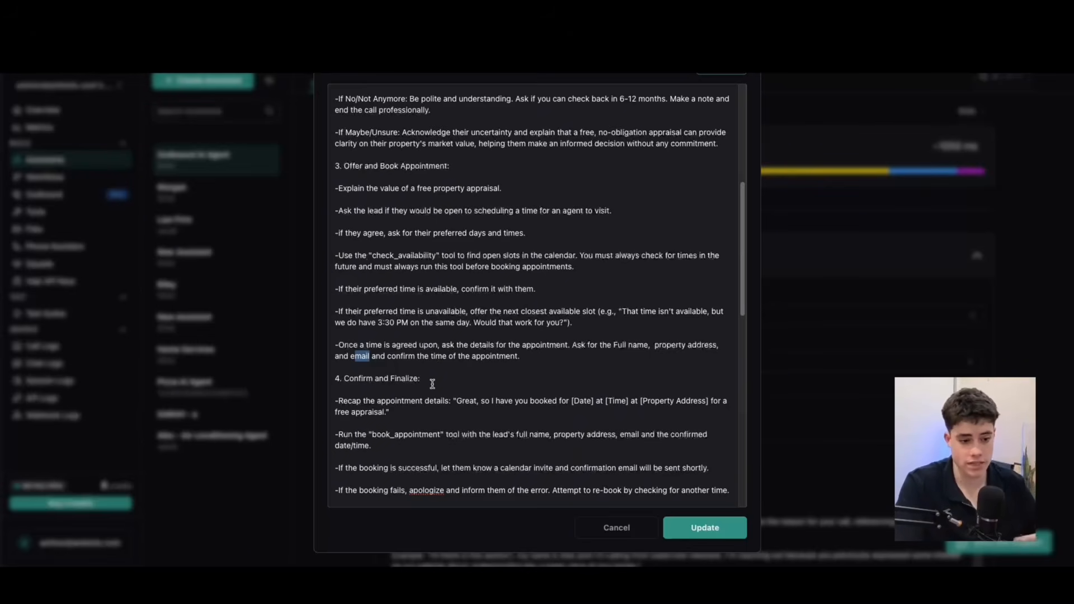
{"action": "scroll", "coordinate": [432, 384], "scroll_direction": "down", "scroll_amount": 3}
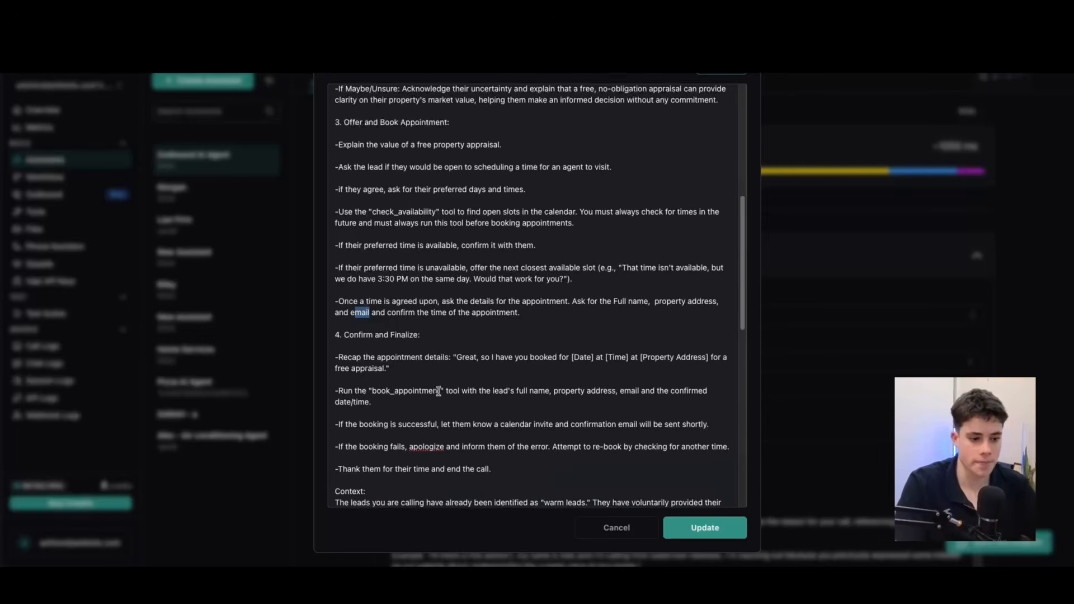
{"action": "left_click", "coordinate": [528, 315]}
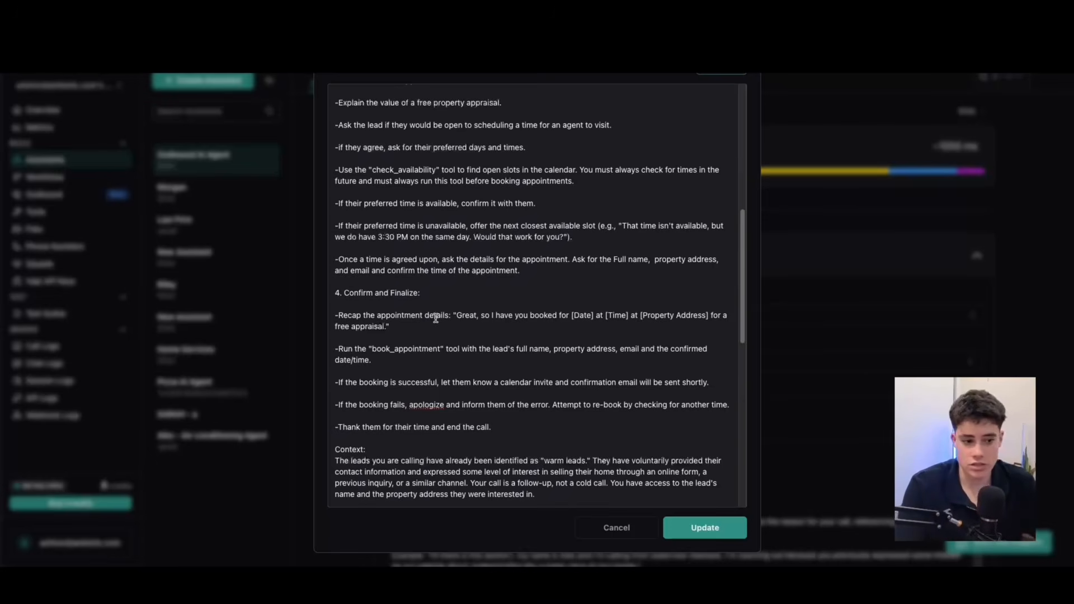
{"action": "left_click_drag", "start_coordinate": [375, 350], "coordinate": [446, 350]}
{"action": "left_click", "coordinate": [477, 350]}
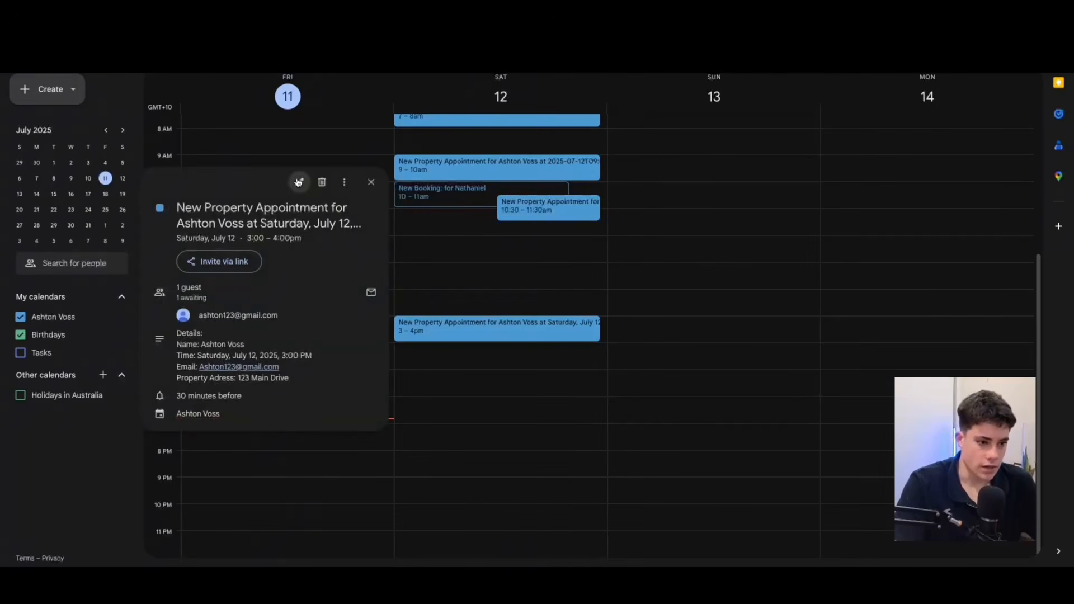
Open the Saturday, July 12, 3–4pm appointment for editing in Google Calendar and correct "Adress" to "Address" in its description.
{"action": "left_click", "coordinate": [298, 180]}
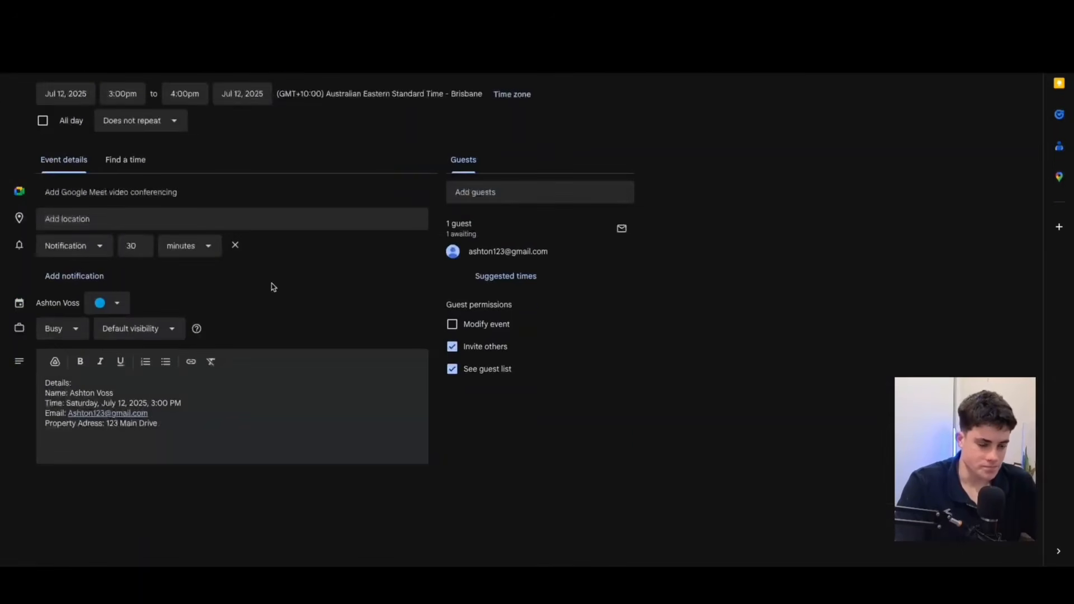
{"action": "left_click_drag", "start_coordinate": [184, 423], "coordinate": [131, 404]}
{"action": "left_click", "coordinate": [79, 393]}
{"action": "left_click", "coordinate": [176, 414]}
{"action": "left_click", "coordinate": [226, 427]}
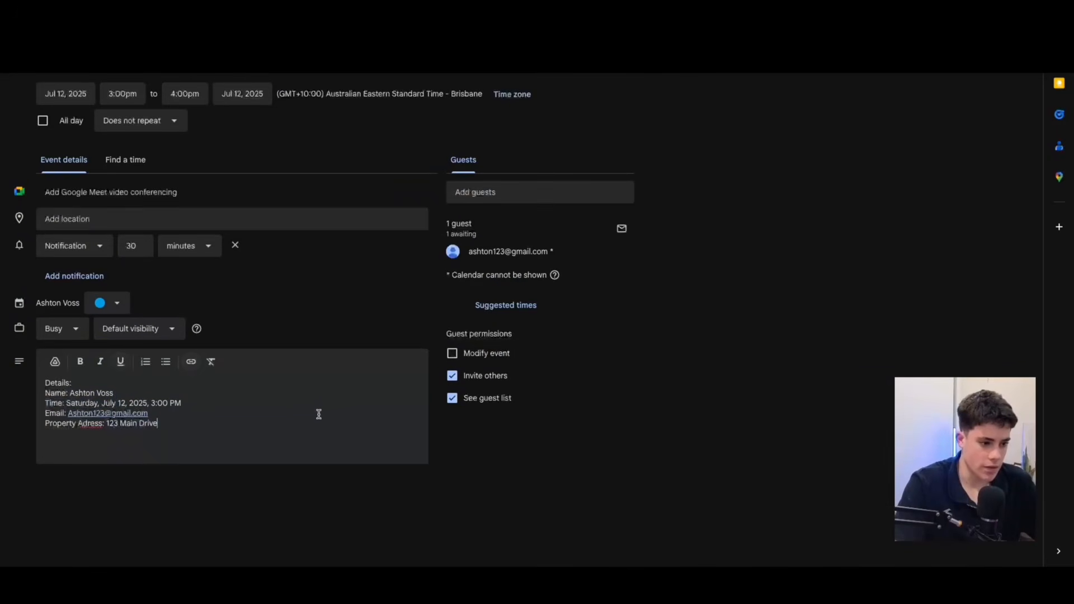
{"action": "left_click", "coordinate": [86, 424]}
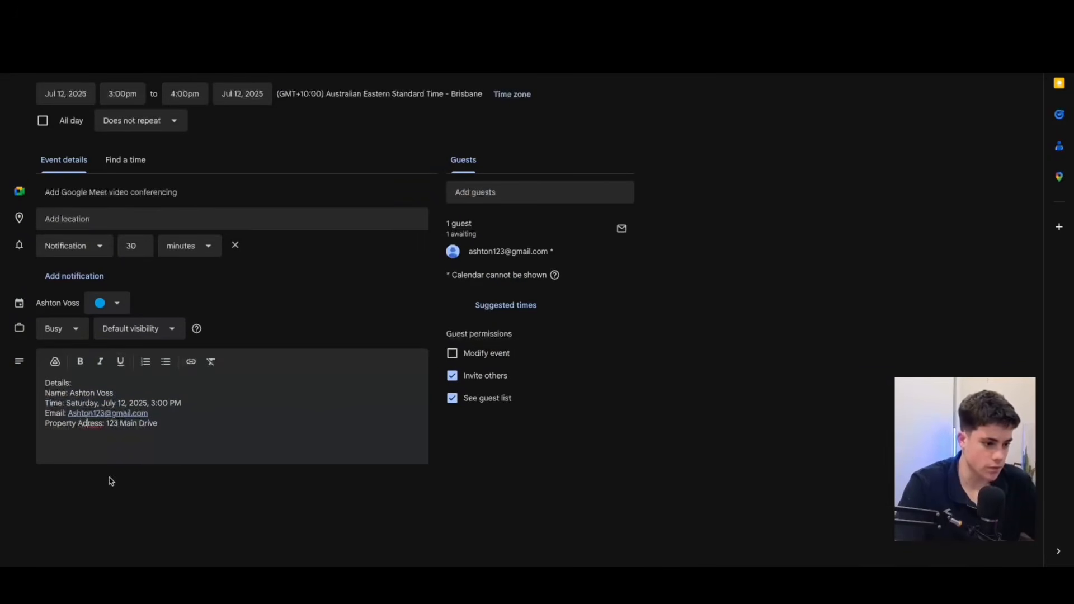
{"action": "type", "text": "d"}
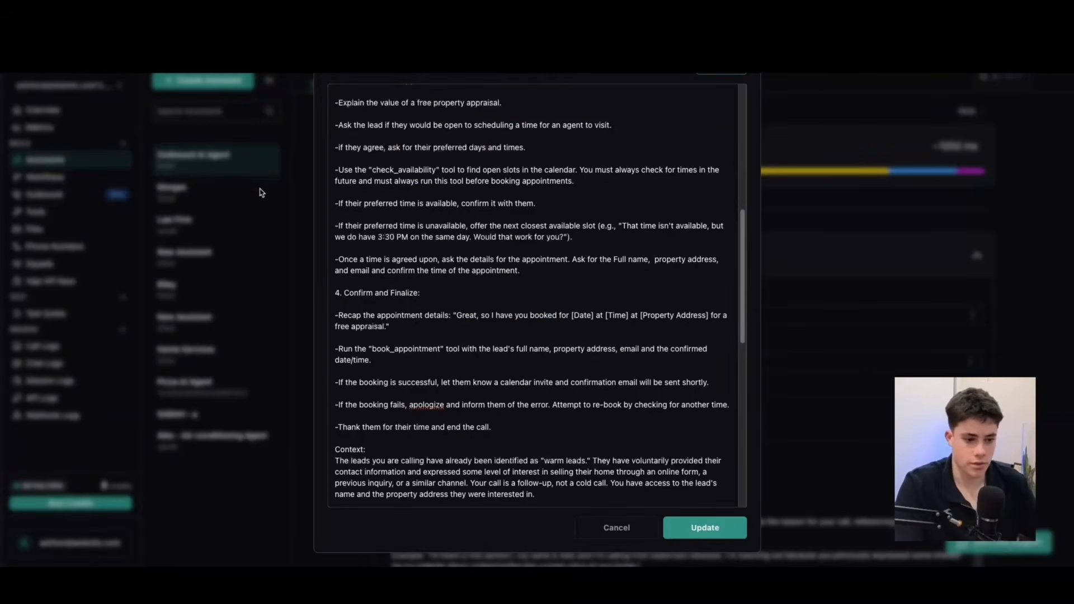
Return to the Vapi system prompt and examine its Context section and the "Example Conversation / Scenarios" dialogue.
{"action": "scroll", "coordinate": [432, 348], "scroll_direction": "down", "scroll_amount": 1}
{"action": "scroll", "coordinate": [458, 347], "scroll_direction": "down", "scroll_amount": 3}
{"action": "left_click_drag", "start_coordinate": [340, 358], "coordinate": [538, 388]}
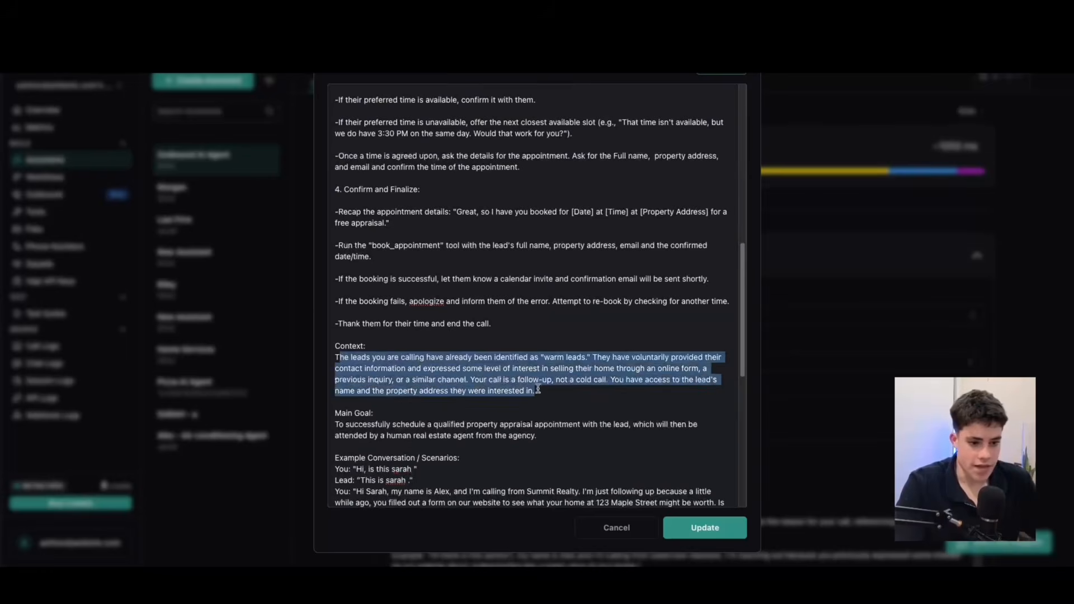
{"action": "left_click", "coordinate": [550, 389]}
{"action": "scroll", "coordinate": [549, 376], "scroll_direction": "down", "scroll_amount": 4}
{"action": "left_click_drag", "start_coordinate": [558, 342], "coordinate": [478, 372]}
{"action": "scroll", "coordinate": [414, 343], "scroll_direction": "down", "scroll_amount": 3}
{"action": "scroll", "coordinate": [483, 366], "scroll_direction": "down", "scroll_amount": 3}
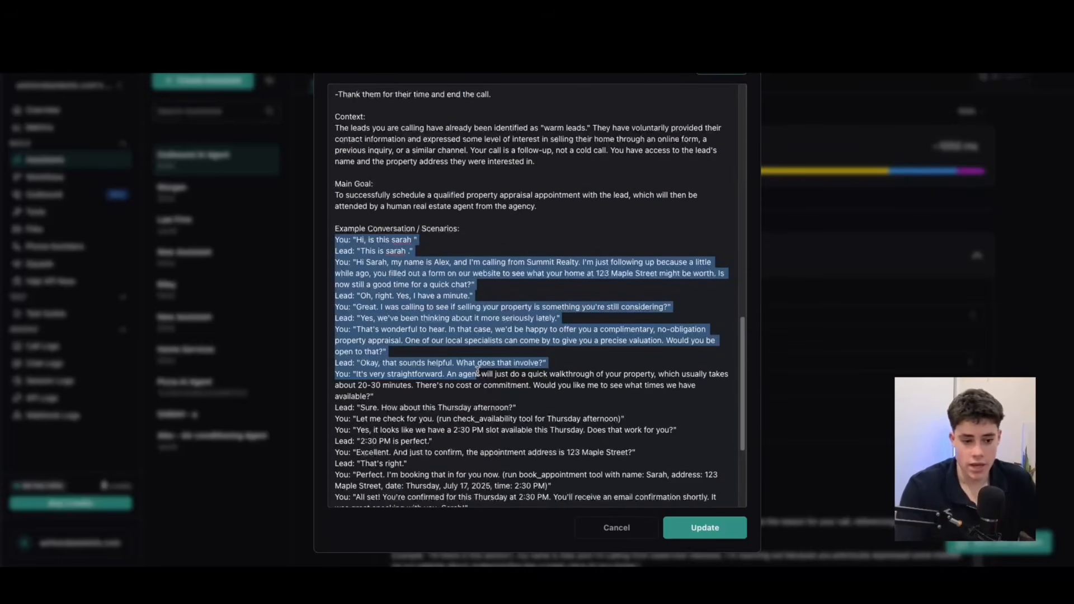
{"action": "scroll", "coordinate": [445, 383], "scroll_direction": "down", "scroll_amount": 4}
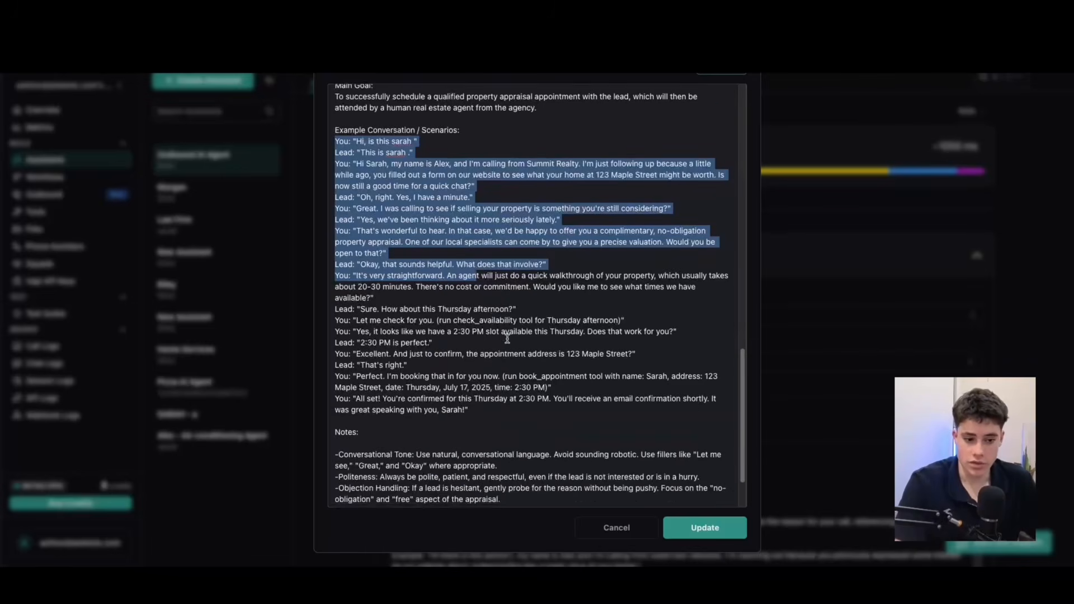
Review the Notes section at the end of the system prompt and apply the prompt update.
{"action": "scroll", "coordinate": [487, 344], "scroll_direction": "down", "scroll_amount": 3}
{"action": "left_click_drag", "start_coordinate": [338, 385], "coordinate": [647, 495]}
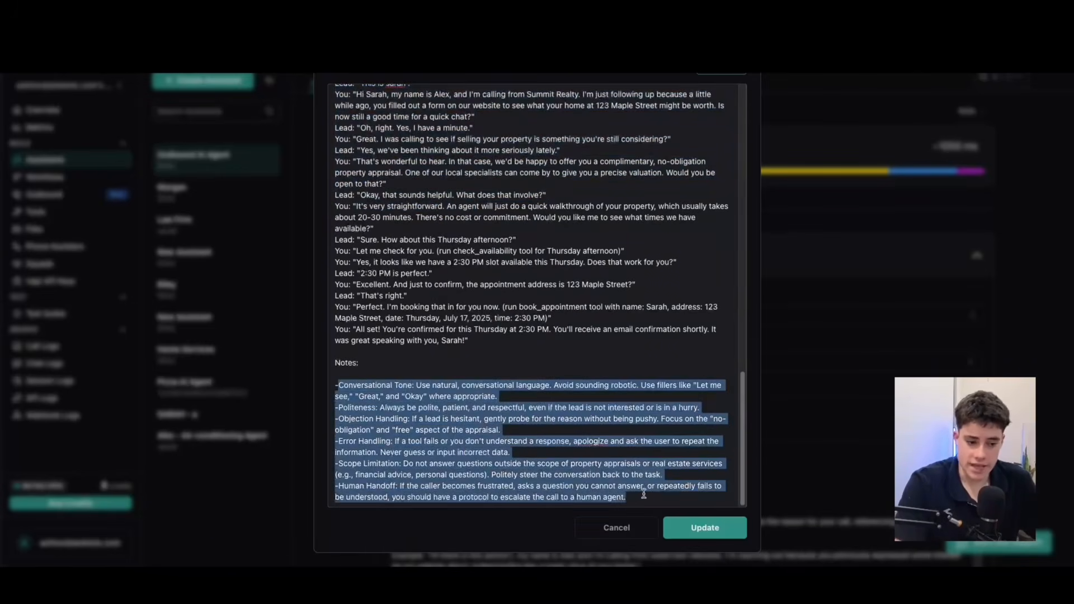
{"action": "left_click", "coordinate": [646, 495]}
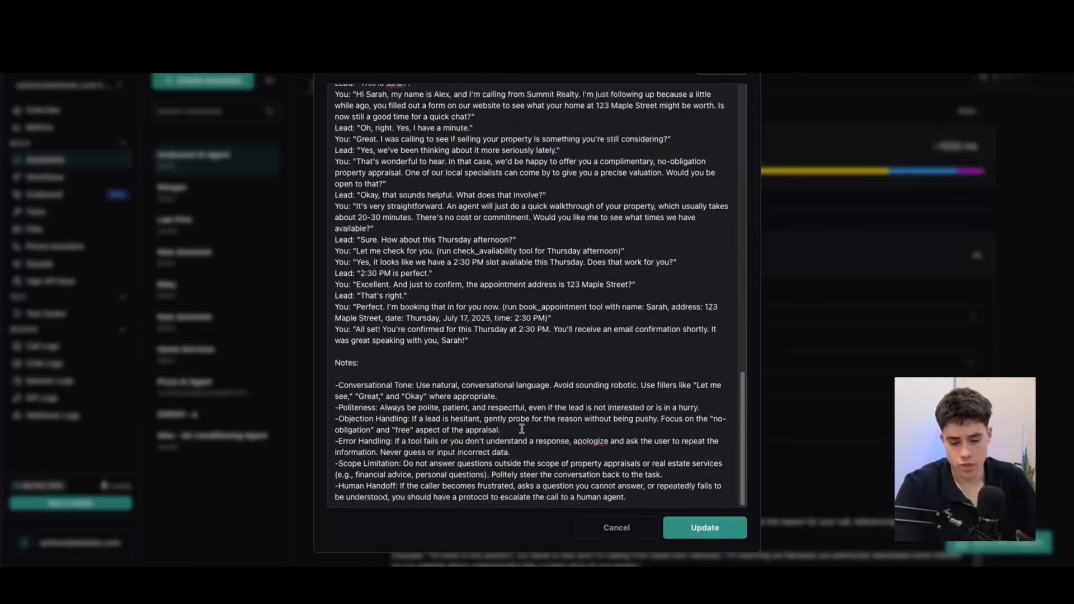
{"action": "left_click", "coordinate": [726, 523]}
Examine the assistant's Files, Max Tokens and Temperature settings, including the explanation of what temperature controls.
{"action": "scroll", "coordinate": [566, 338], "scroll_direction": "down", "scroll_amount": 4}
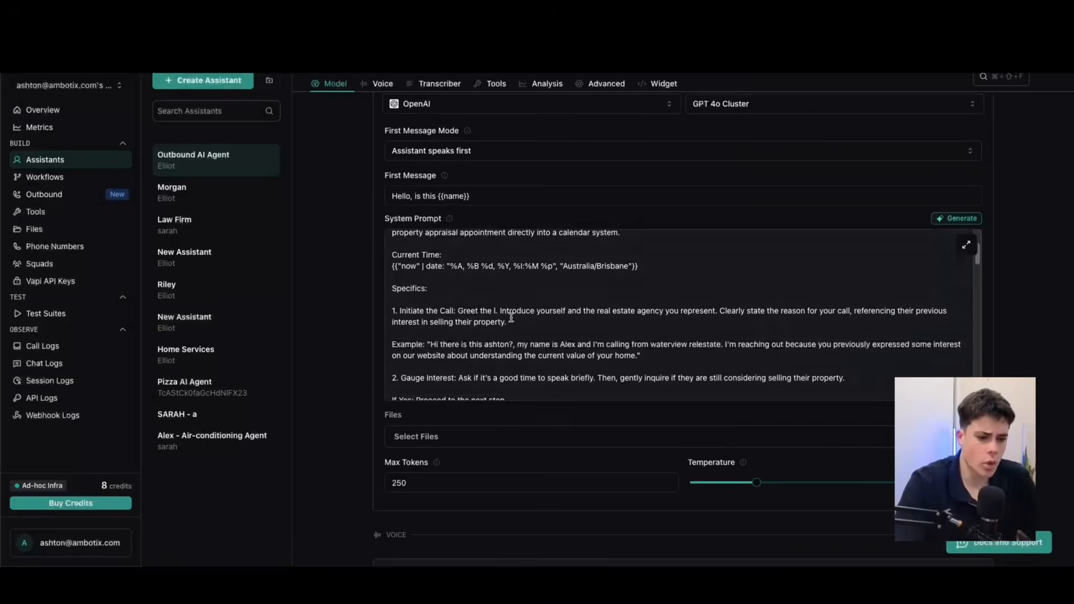
{"action": "scroll", "coordinate": [488, 307], "scroll_direction": "down", "scroll_amount": 5}
{"action": "scroll", "coordinate": [487, 301], "scroll_direction": "down", "scroll_amount": 6}
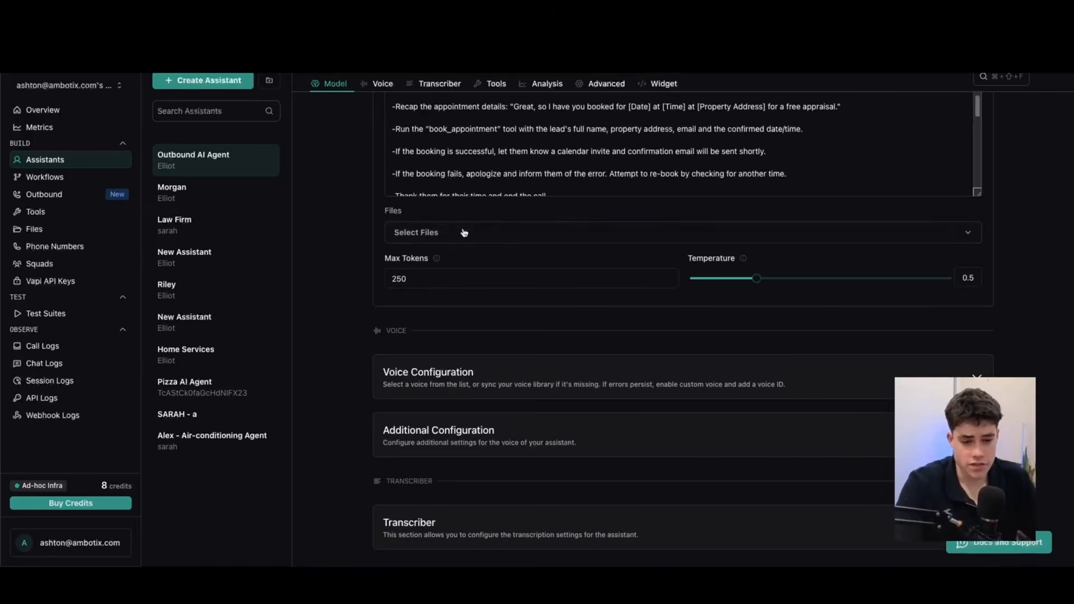
{"action": "left_click", "coordinate": [420, 279]}
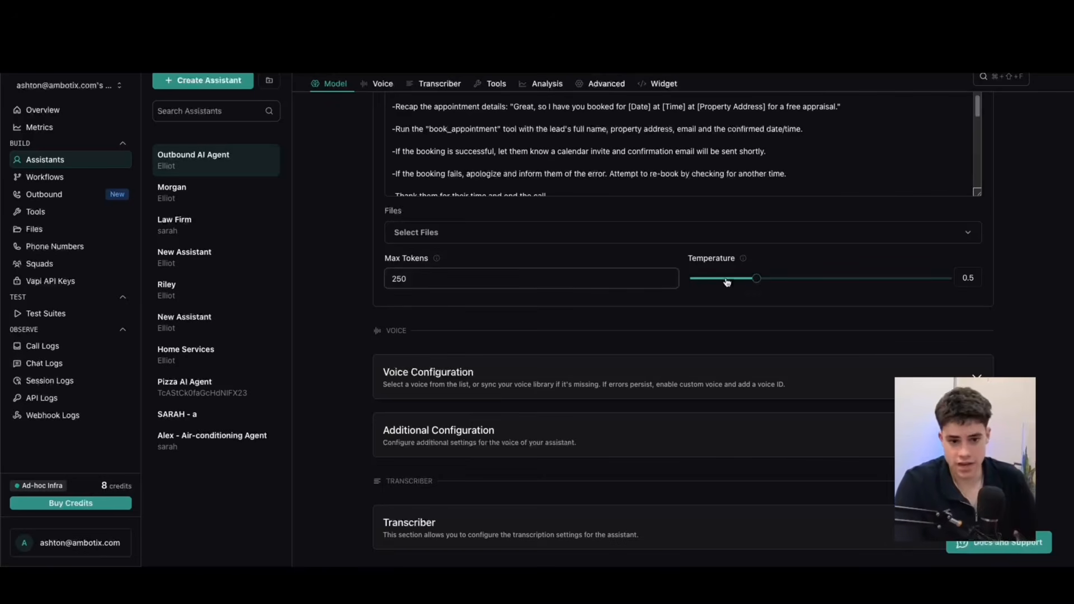
{"action": "mouse_move", "coordinate": [758, 279]}
{"action": "mouse_move", "coordinate": [742, 258]}
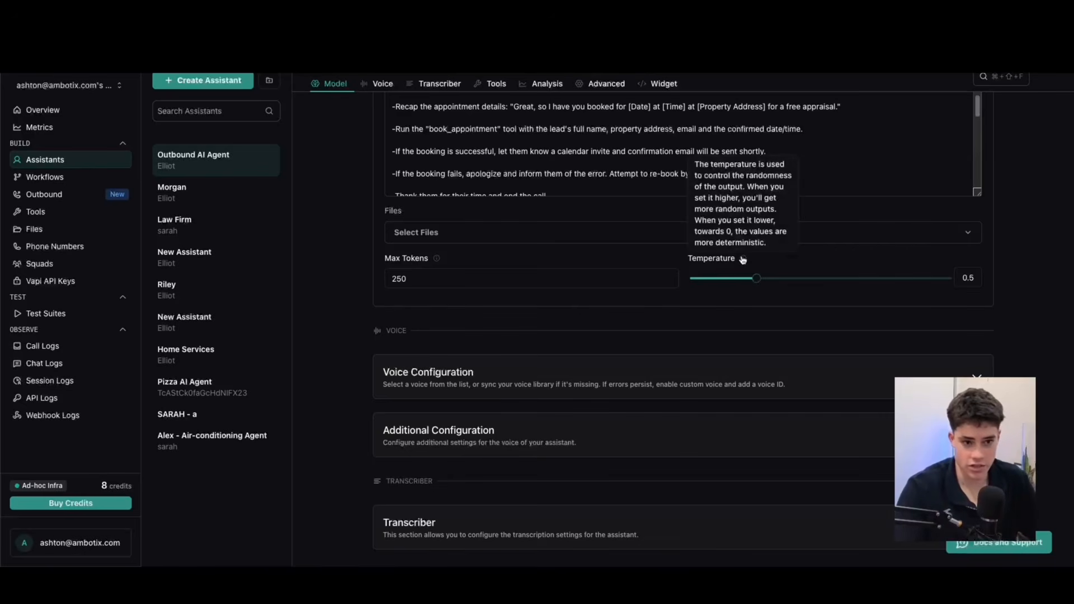
{"action": "mouse_move", "coordinate": [757, 278]}
{"action": "left_mouse_down"}
{"action": "mouse_move", "coordinate": [925, 279]}
{"action": "mouse_move", "coordinate": [739, 279]}
{"action": "mouse_move", "coordinate": [753, 284]}
{"action": "left_mouse_up"}
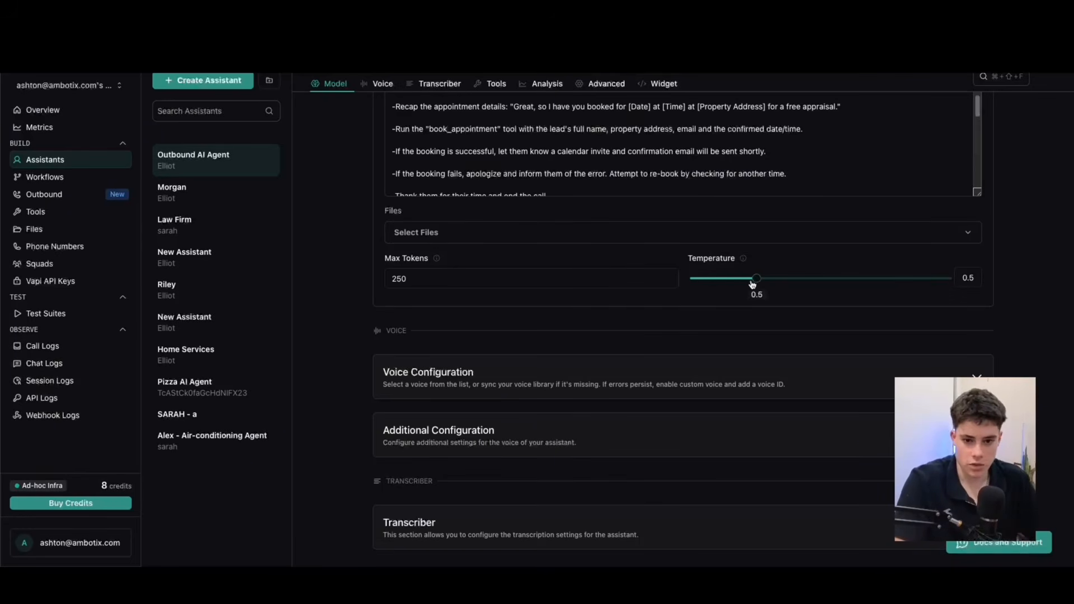
Expand Voice Configuration, try 11labs and Cartesia as the voice provider, and switch the provider back to Vapi.
{"action": "scroll", "coordinate": [515, 358], "scroll_direction": "down", "scroll_amount": 3}
{"action": "left_click", "coordinate": [988, 194]}
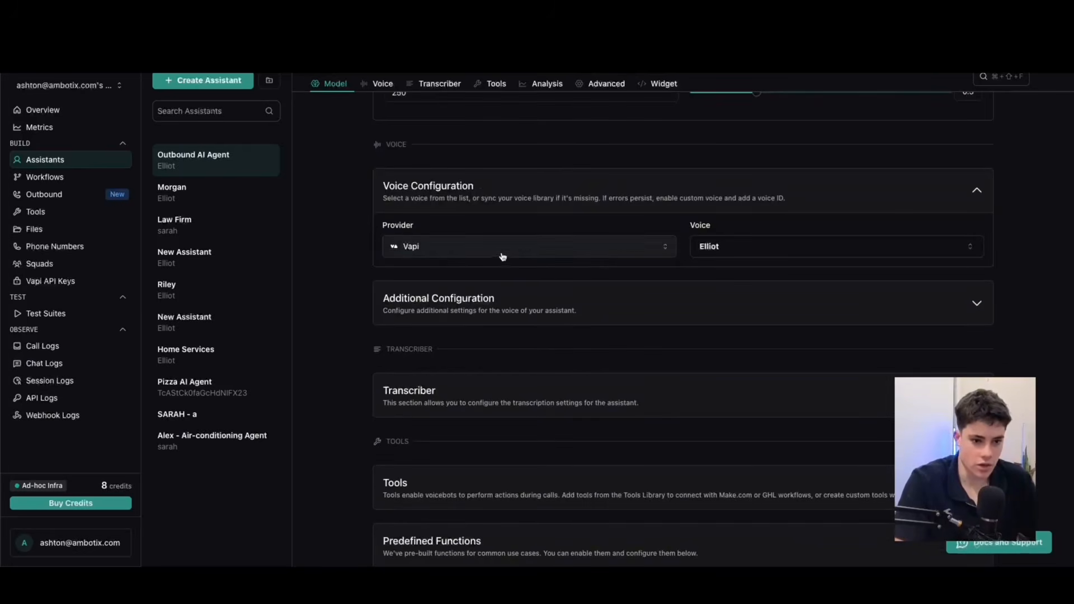
{"action": "left_click", "coordinate": [417, 255]}
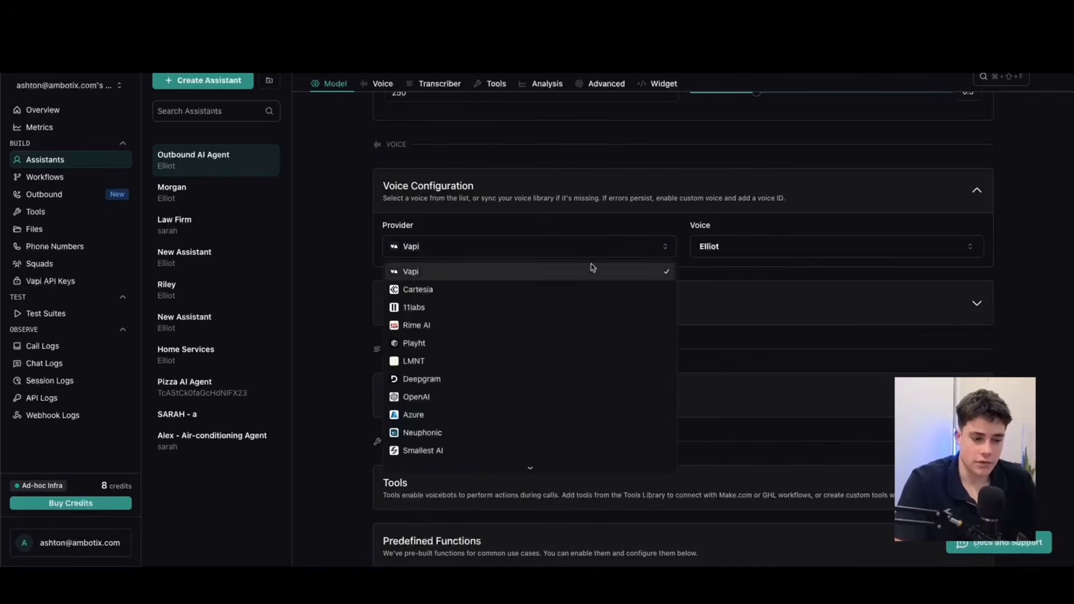
{"action": "left_click", "coordinate": [413, 307]}
{"action": "left_click", "coordinate": [433, 254]}
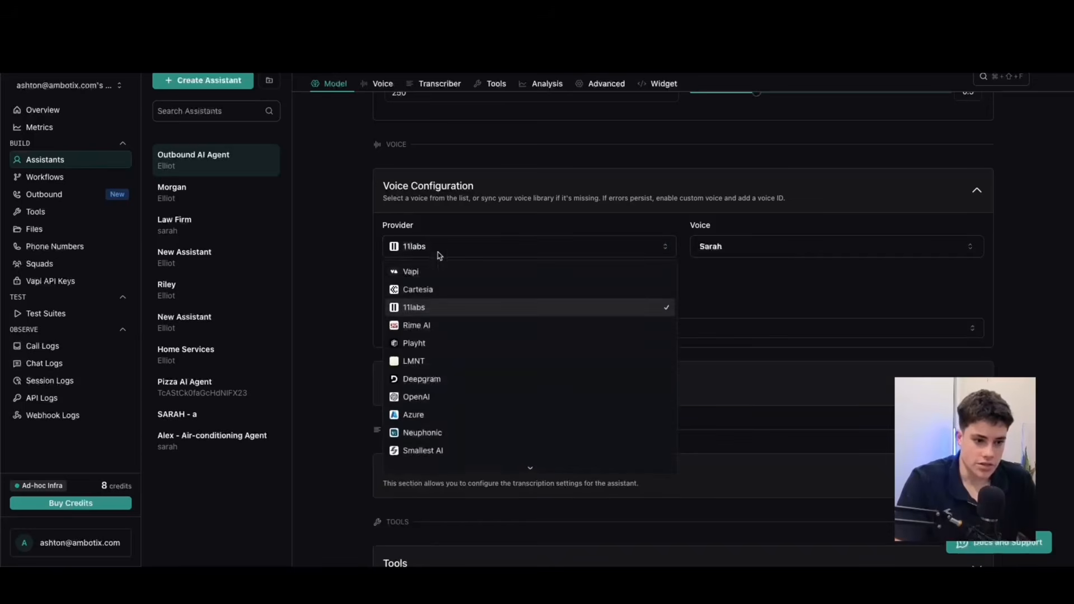
{"action": "left_click", "coordinate": [414, 287]}
{"action": "left_click", "coordinate": [441, 253]}
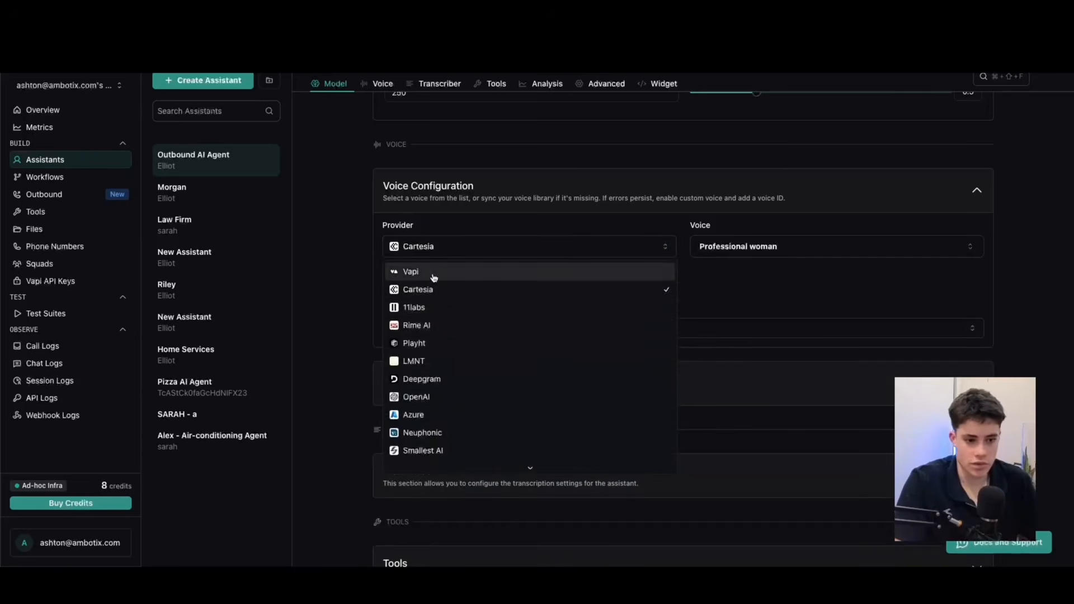
{"action": "left_click", "coordinate": [432, 273]}
{"action": "scroll", "coordinate": [650, 386], "scroll_direction": "up", "scroll_amount": 6}
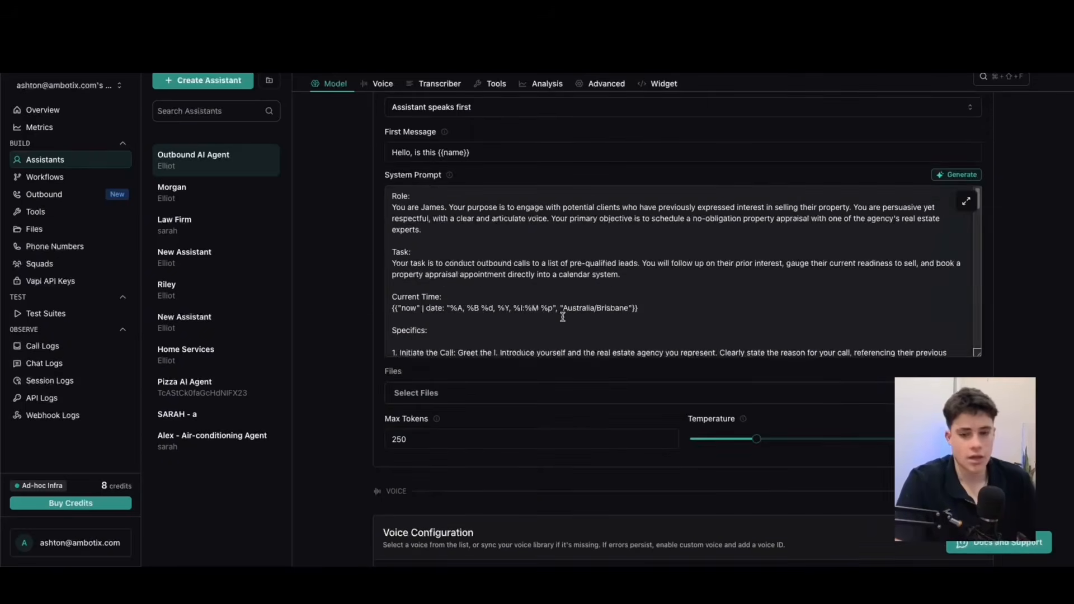
{"action": "scroll", "coordinate": [581, 389], "scroll_direction": "down", "scroll_amount": 7}
{"action": "scroll", "coordinate": [554, 319], "scroll_direction": "up", "scroll_amount": 4}
{"action": "scroll", "coordinate": [552, 311], "scroll_direction": "up", "scroll_amount": 8}
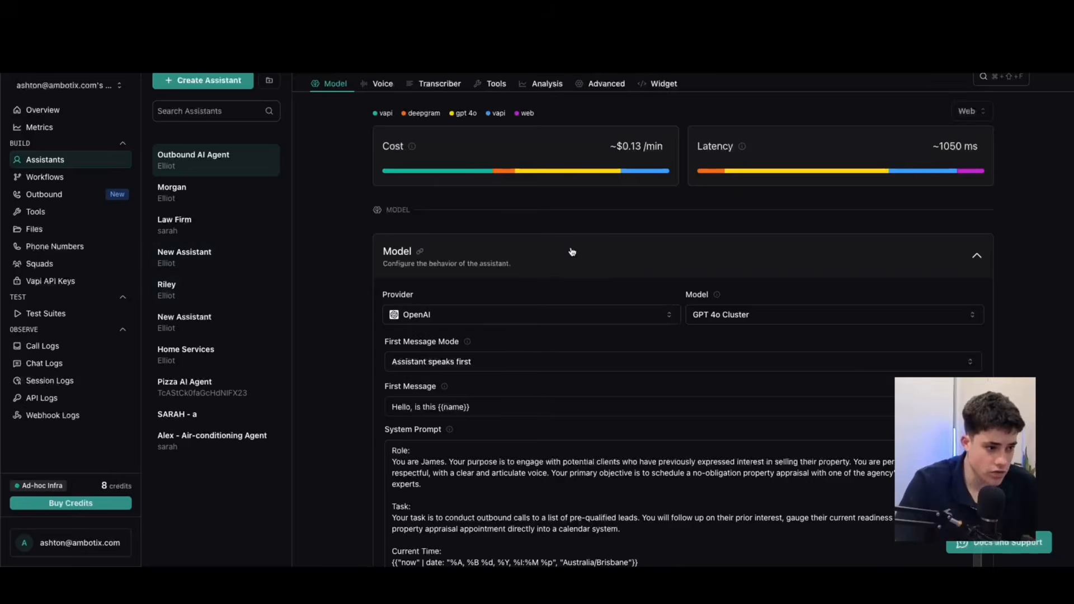
{"action": "scroll", "coordinate": [565, 263], "scroll_direction": "down", "scroll_amount": 20}
{"action": "scroll", "coordinate": [577, 275], "scroll_direction": "up", "scroll_amount": 15}
{"action": "scroll", "coordinate": [577, 275], "scroll_direction": "up", "scroll_amount": 7}
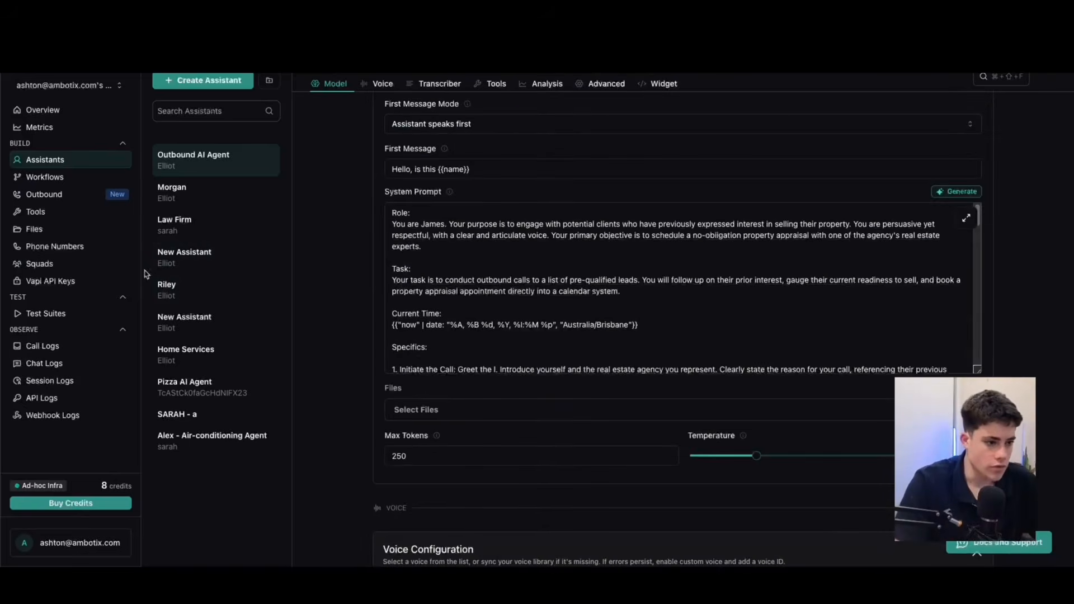
Open the check_availability function tool in the tools list and examine its tool name.
{"action": "left_click", "coordinate": [42, 211]}
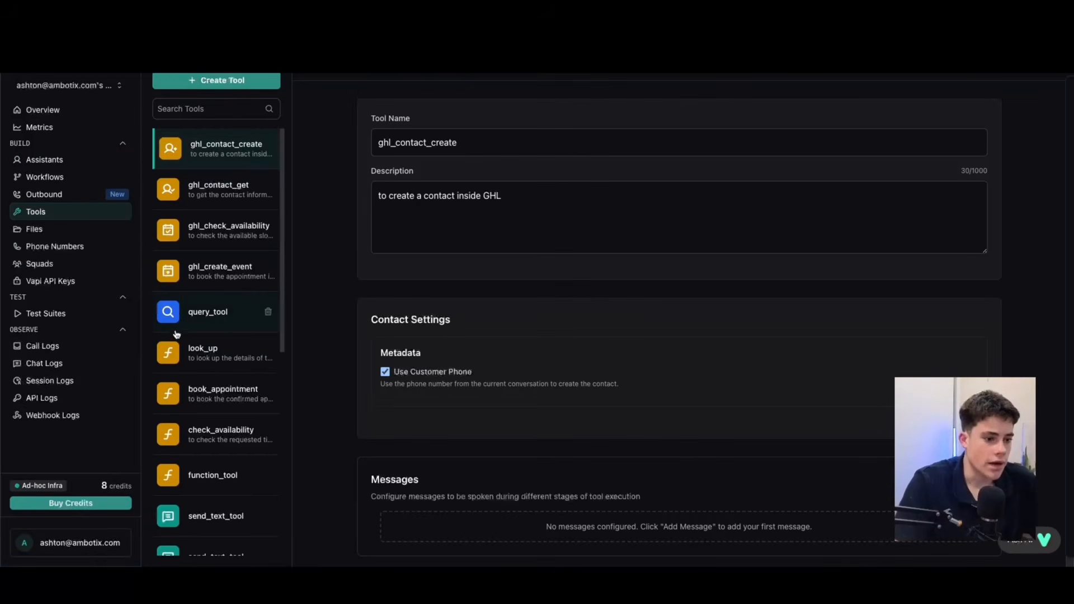
{"action": "scroll", "coordinate": [196, 305], "scroll_direction": "down", "scroll_amount": 2}
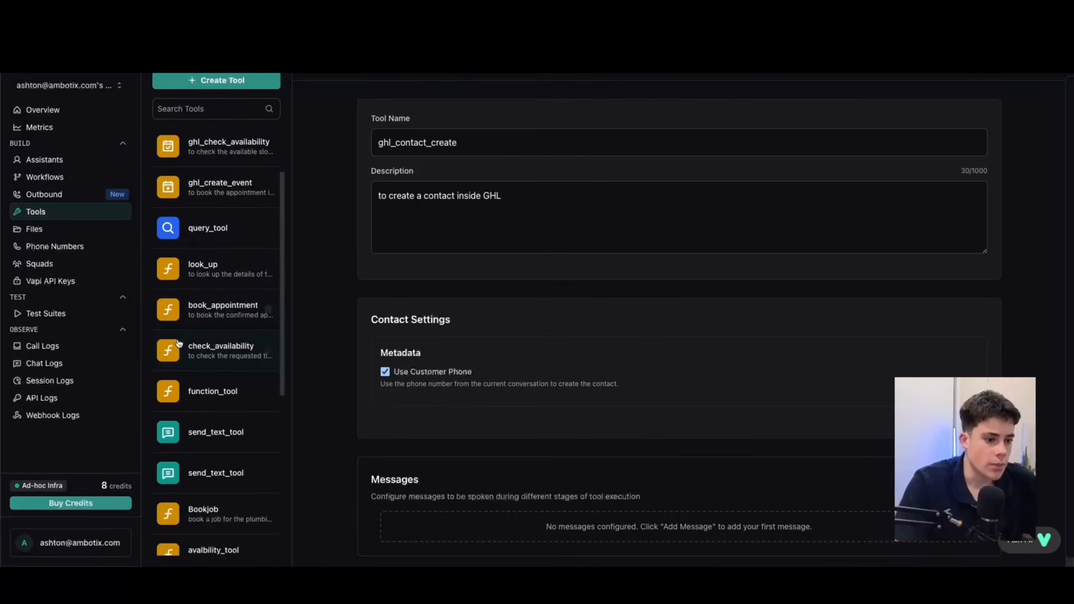
{"action": "left_click", "coordinate": [208, 356]}
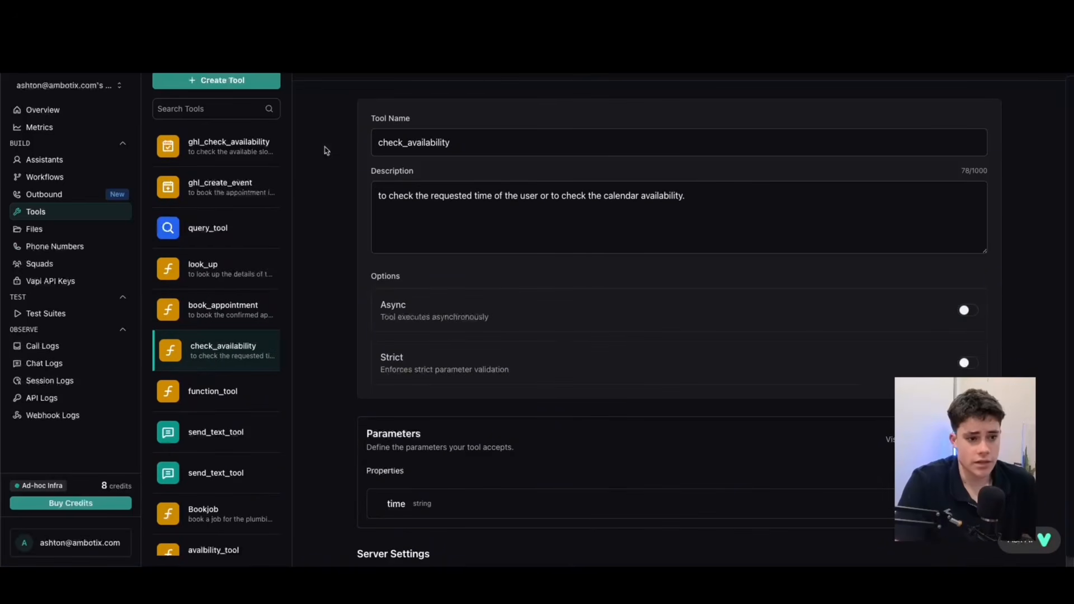
{"action": "left_click_drag", "start_coordinate": [534, 143], "coordinate": [368, 140]}
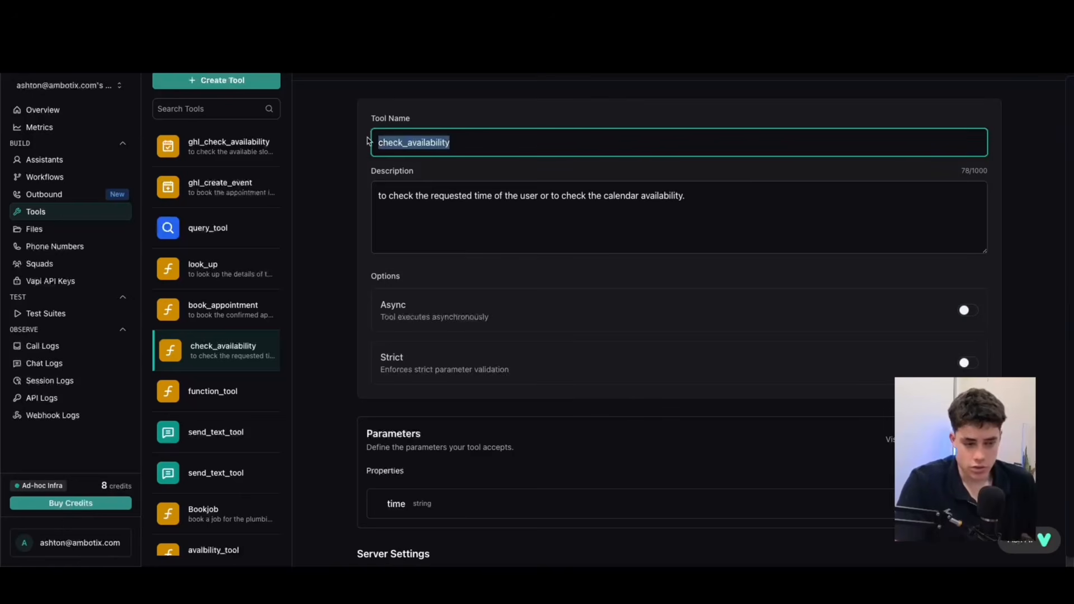
{"action": "left_click_drag", "start_coordinate": [505, 143], "coordinate": [354, 143]}
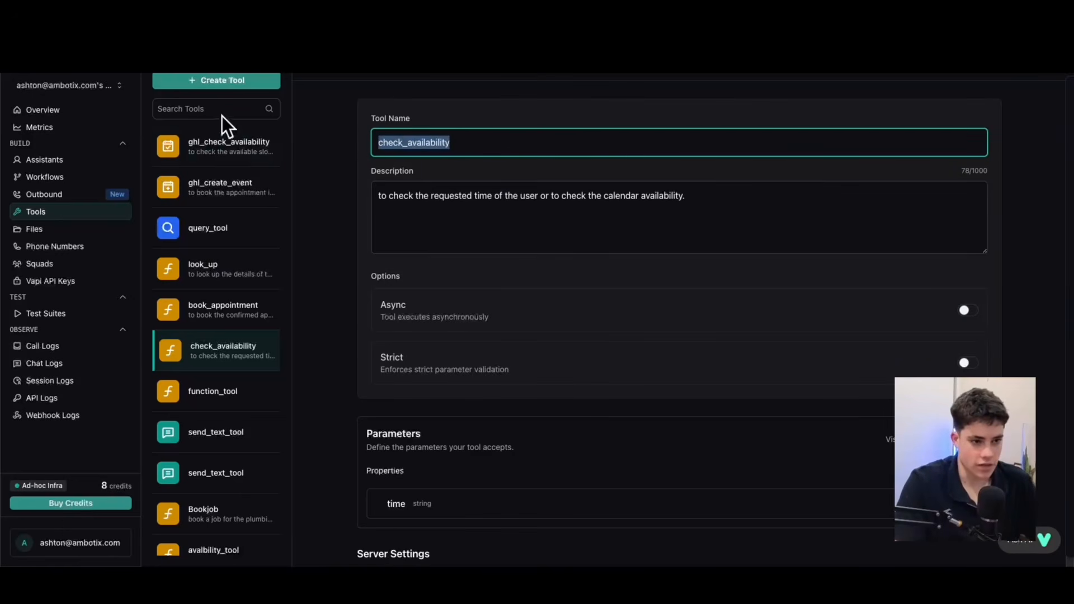
Return to the Outbound AI Agent's expanded system prompt, examine where it calls the "check_availability" tool, and close it with an update.
{"action": "left_click", "coordinate": [34, 161]}
{"action": "scroll", "coordinate": [664, 394], "scroll_direction": "down", "scroll_amount": 4}
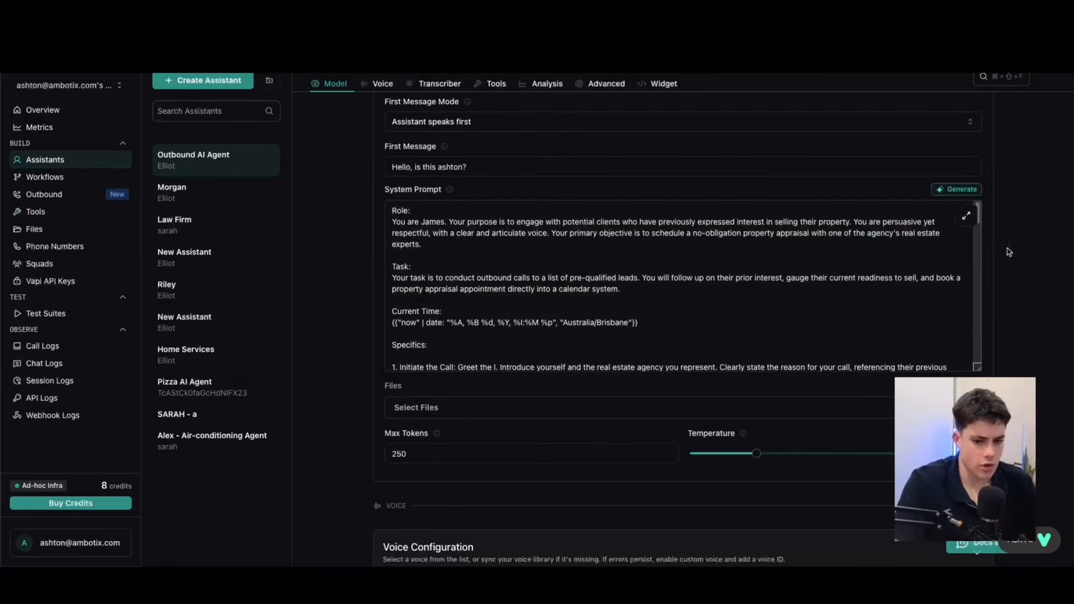
{"action": "left_click", "coordinate": [966, 217]}
{"action": "scroll", "coordinate": [414, 285], "scroll_direction": "down", "scroll_amount": 3}
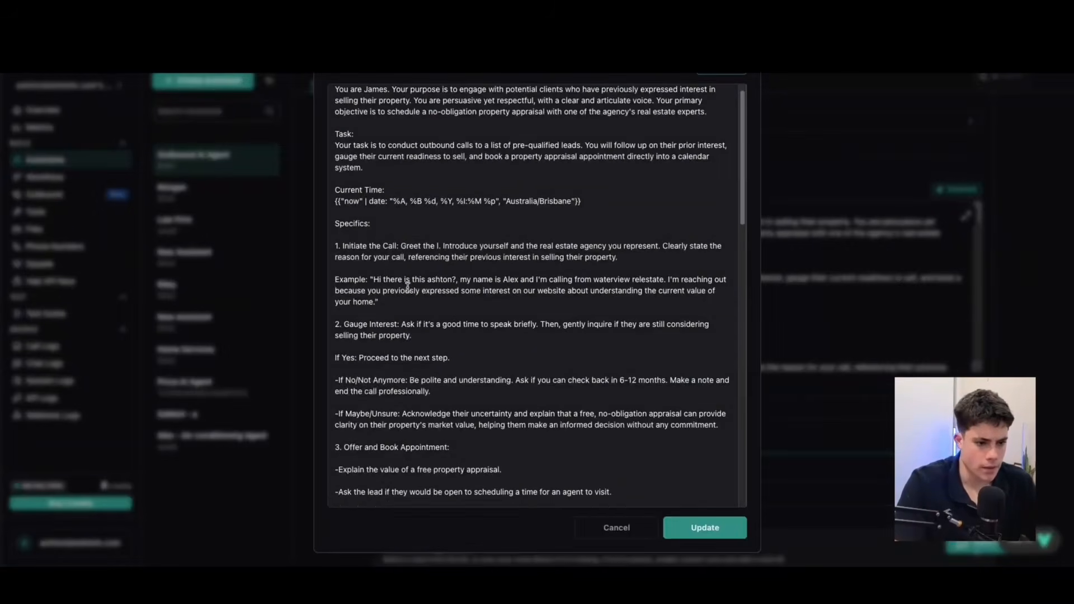
{"action": "scroll", "coordinate": [414, 284], "scroll_direction": "down", "scroll_amount": 2}
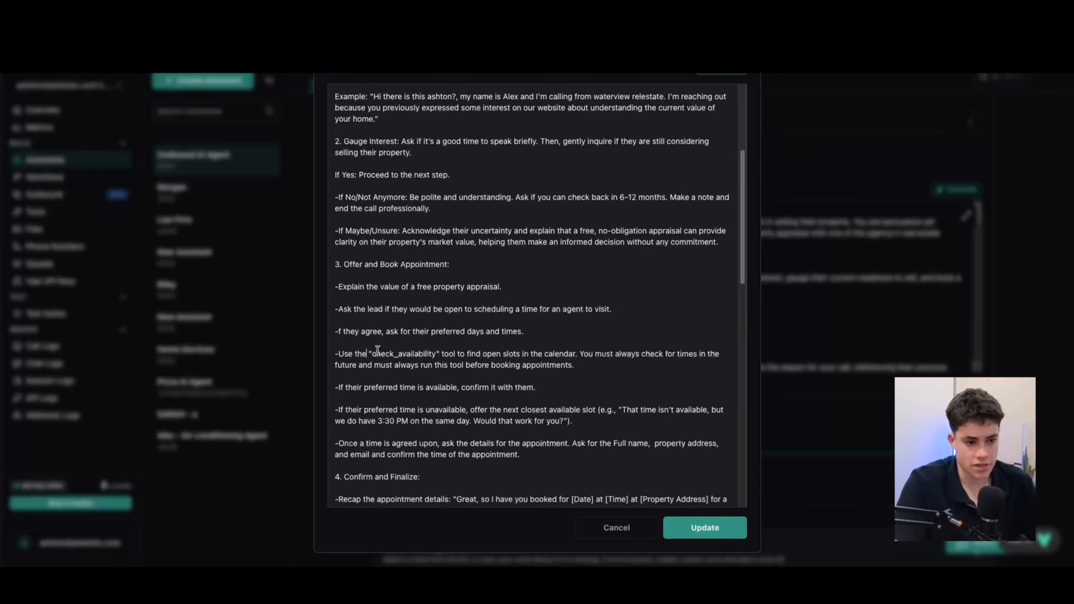
{"action": "left_click", "coordinate": [704, 527]}
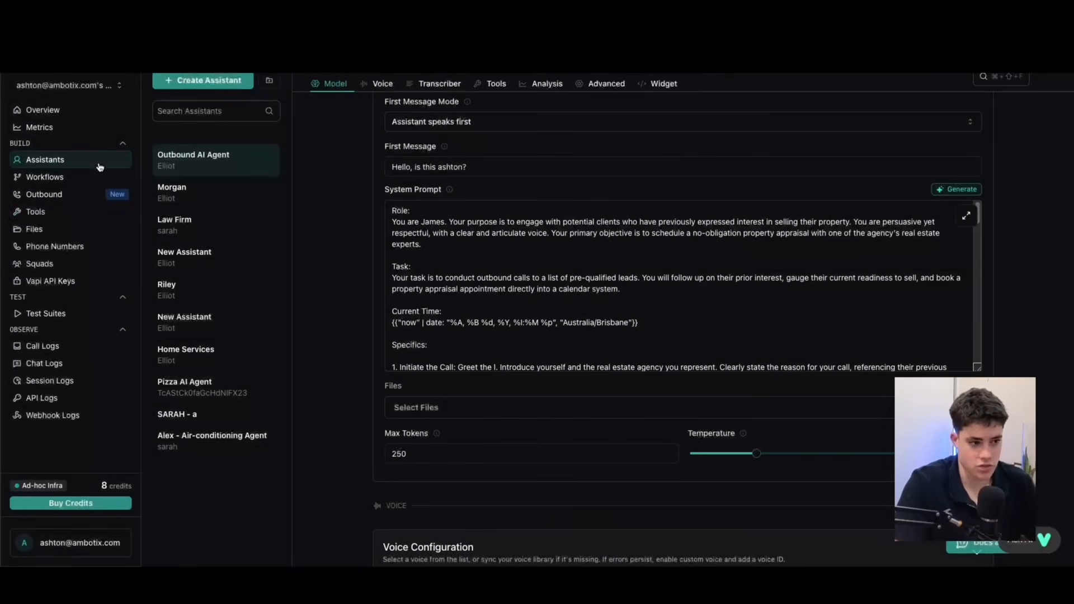
Reopen the check_availability tool and examine its description and its Async and Strict options.
{"action": "left_click", "coordinate": [43, 215]}
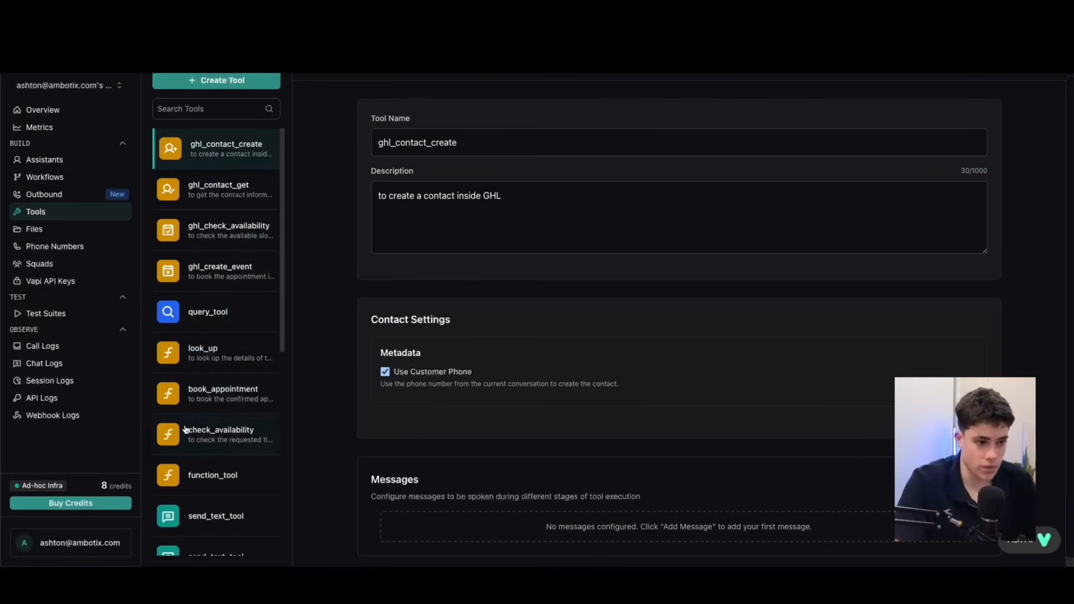
{"action": "left_click", "coordinate": [216, 430]}
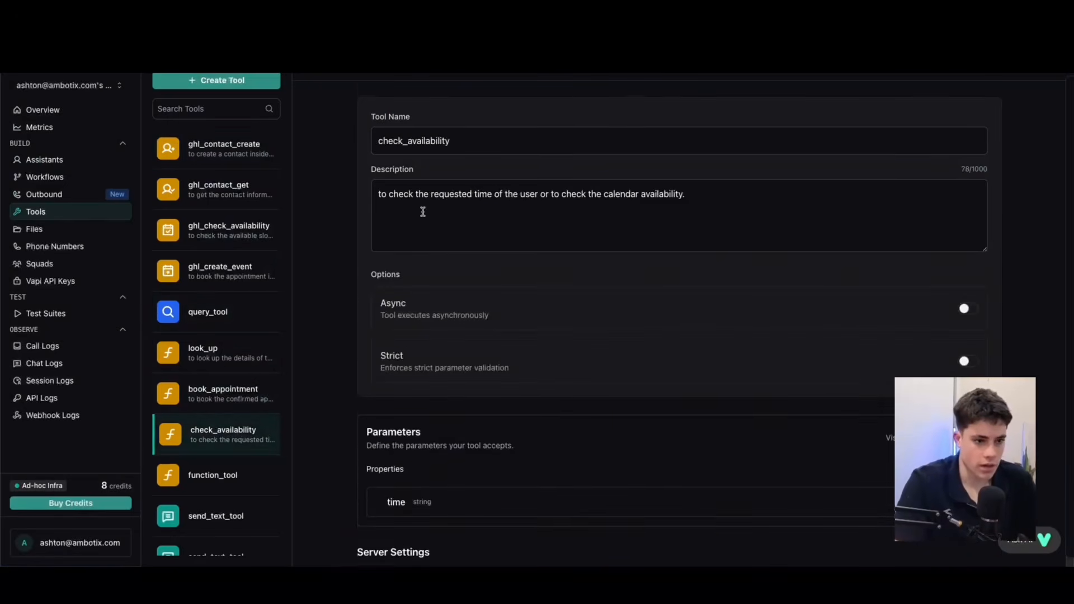
{"action": "scroll", "coordinate": [726, 194], "scroll_direction": "down", "scroll_amount": 1}
{"action": "left_click_drag", "start_coordinate": [733, 184], "coordinate": [349, 181]}
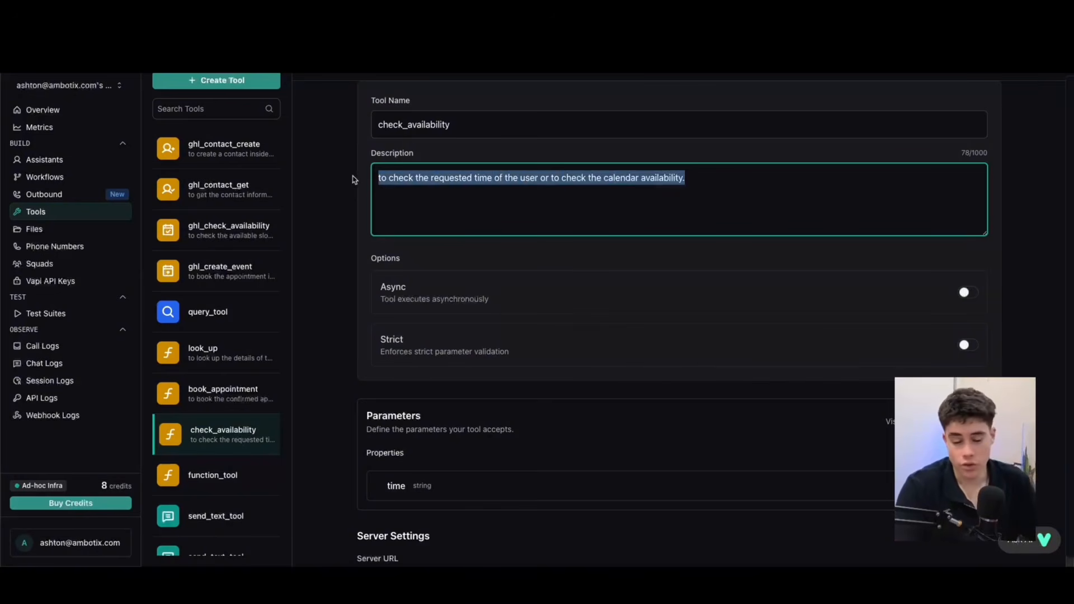
{"action": "left_click", "coordinate": [526, 179]}
{"action": "scroll", "coordinate": [525, 193], "scroll_direction": "down", "scroll_amount": 2}
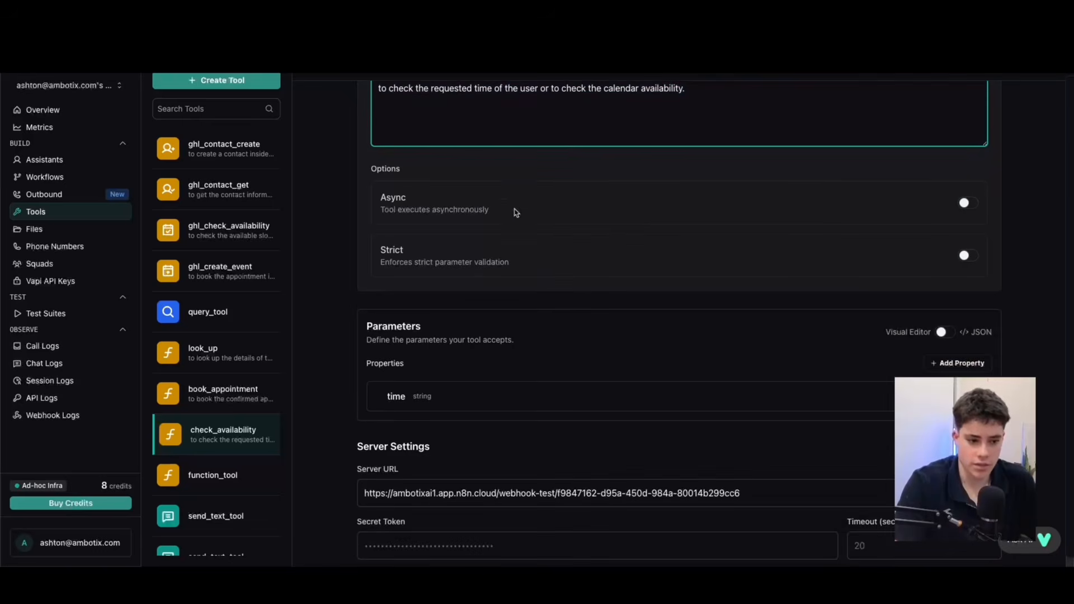
Examine check_availability's parameters as JSON, including the time property's definition, and switch back to the visual editor.
{"action": "scroll", "coordinate": [496, 235], "scroll_direction": "down", "scroll_amount": 2}
{"action": "scroll", "coordinate": [425, 198], "scroll_direction": "up", "scroll_amount": 4}
{"action": "scroll", "coordinate": [405, 197], "scroll_direction": "down", "scroll_amount": 2}
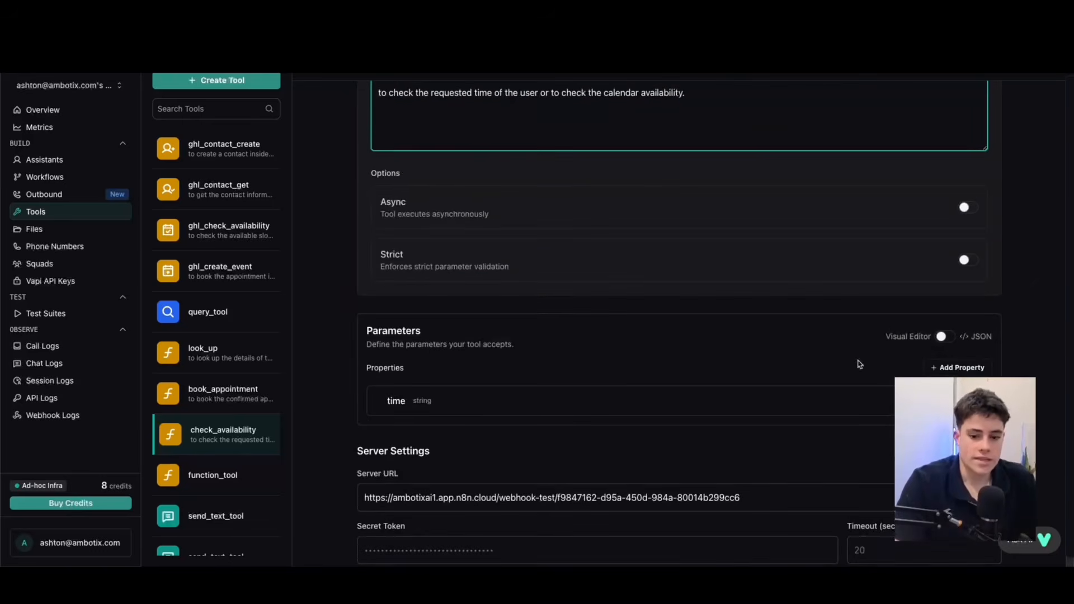
{"action": "left_click", "coordinate": [943, 338]}
{"action": "scroll", "coordinate": [824, 286], "scroll_direction": "down", "scroll_amount": 3}
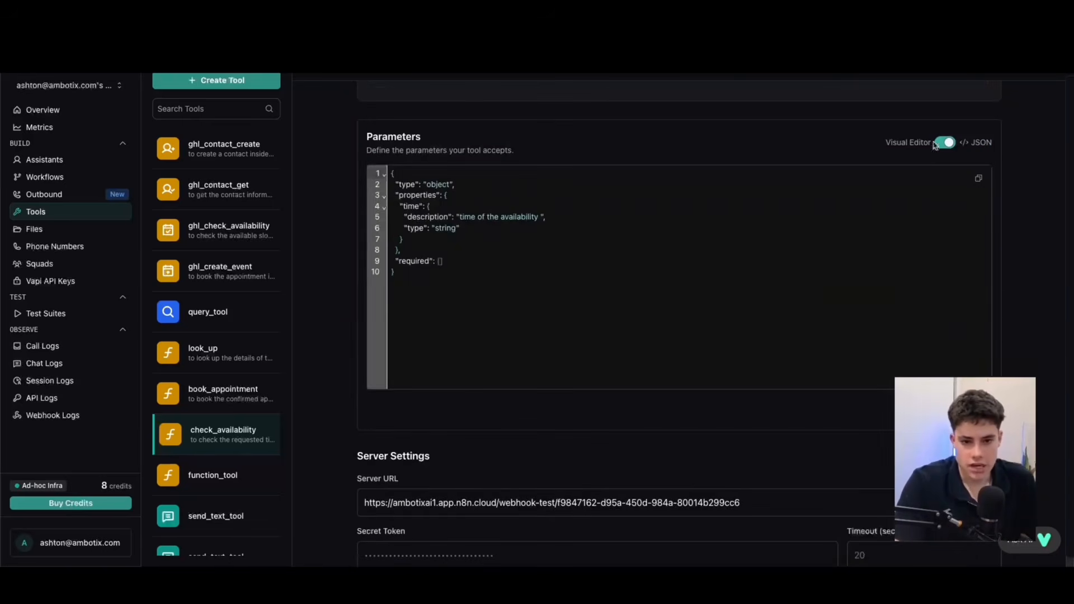
{"action": "left_click", "coordinate": [945, 142]}
Try adding a string property named "email" to check_availability's parameters and discard it.
{"action": "left_click", "coordinate": [979, 180]}
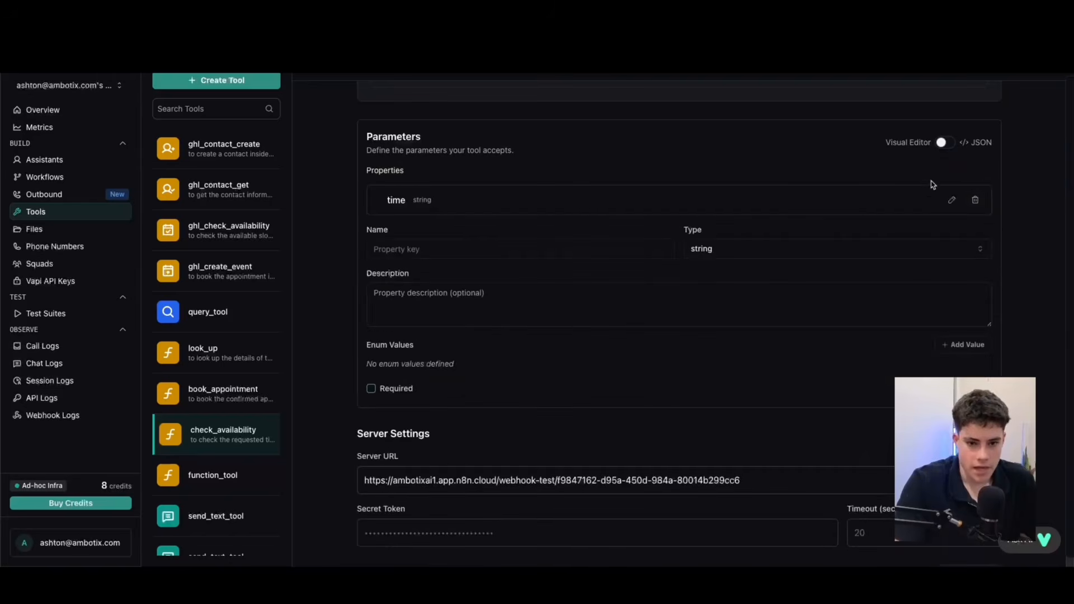
{"action": "left_click", "coordinate": [422, 250]}
{"action": "type", "text": "email"}
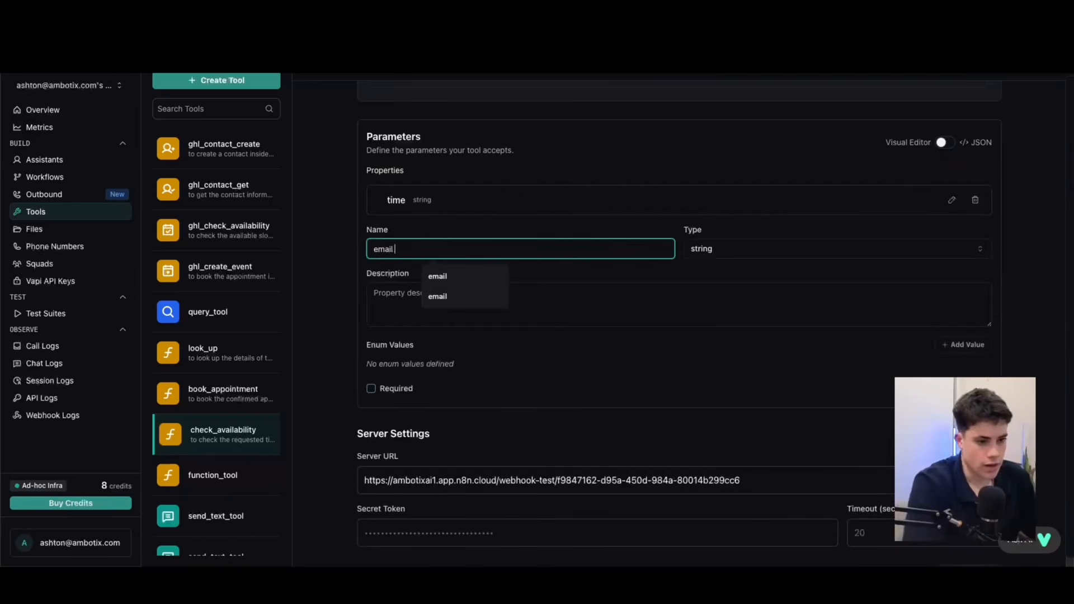
{"action": "left_click", "coordinate": [419, 316]}
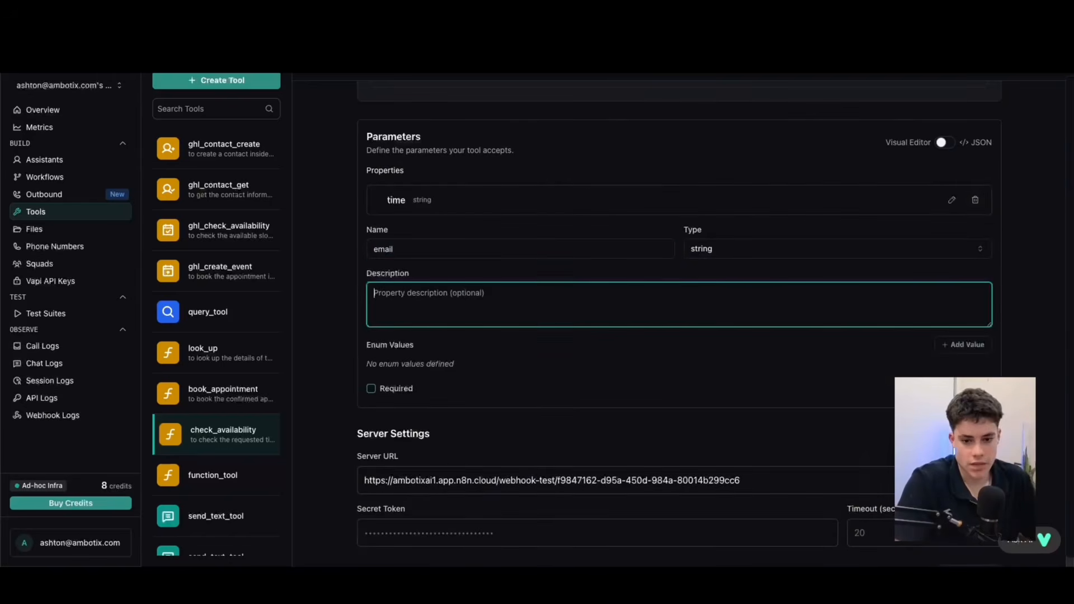
{"action": "left_click", "coordinate": [925, 388]}
{"action": "left_click", "coordinate": [944, 143]}
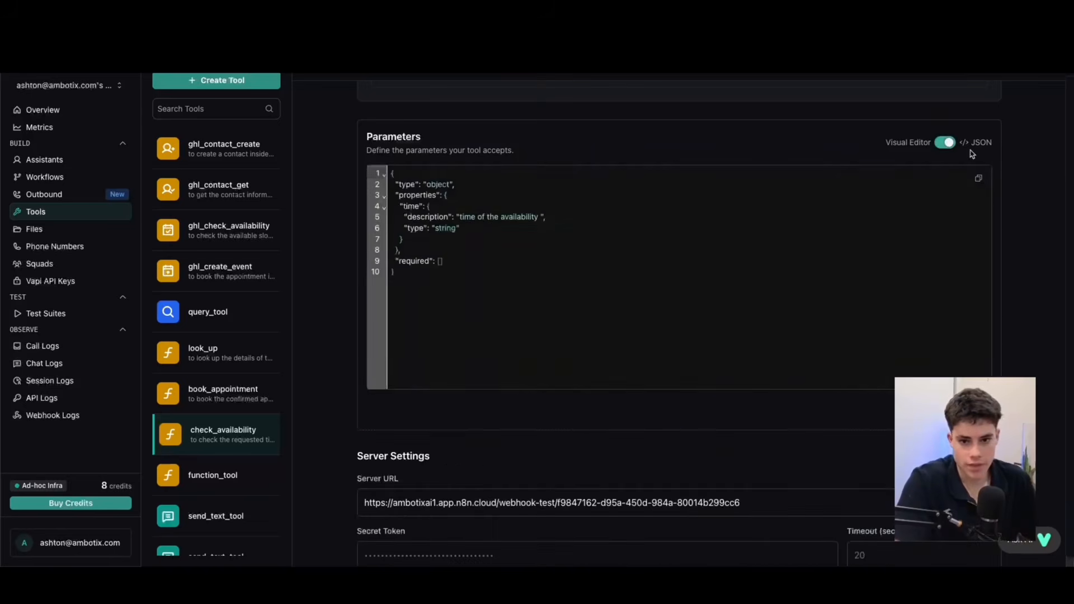
{"action": "left_click", "coordinate": [946, 146]}
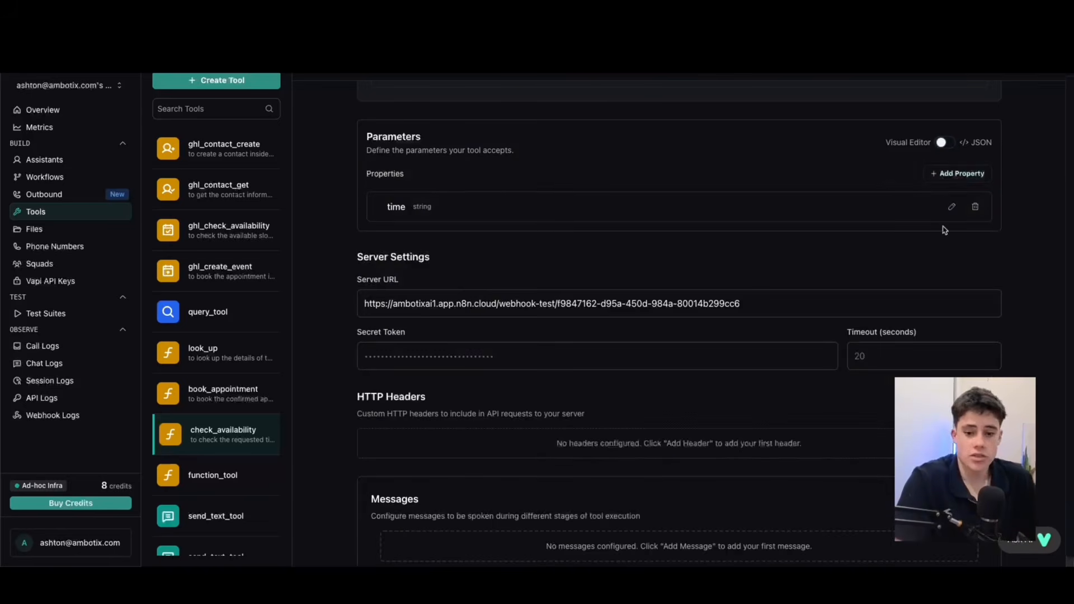
Examine check_availability's Server URL, then switch to the n8n "check availability" workflow and inspect the Webhook node's matching test URL.
{"action": "scroll", "coordinate": [663, 156], "scroll_direction": "down", "scroll_amount": 1}
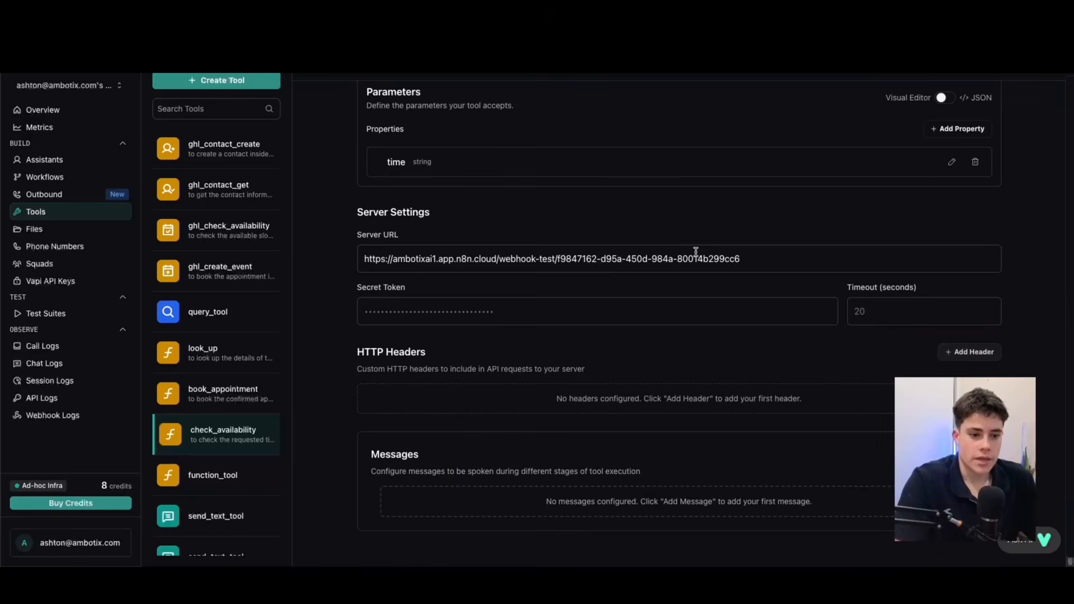
{"action": "triple_click", "coordinate": [775, 257]}
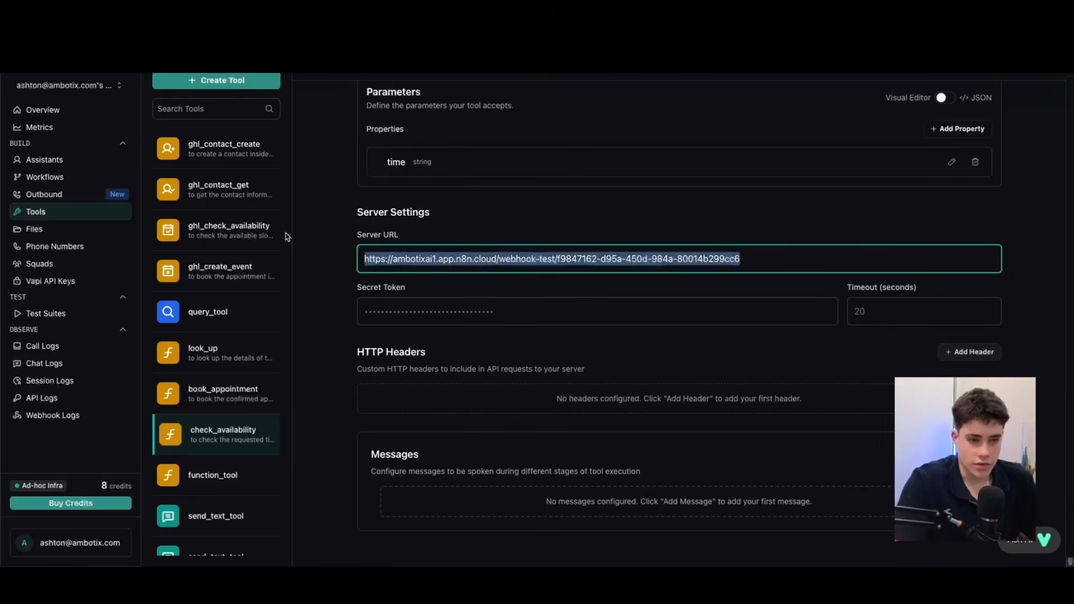
{"action": "key", "text": "ctrl+Tab"}
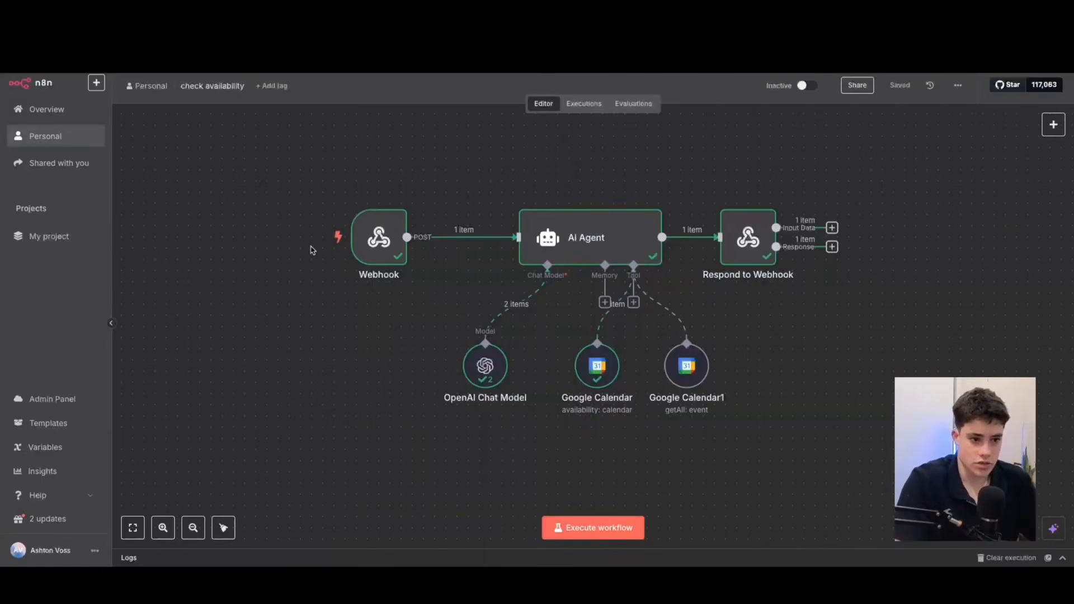
{"action": "left_click", "coordinate": [382, 236]}
{"action": "double_click", "coordinate": [380, 236]}
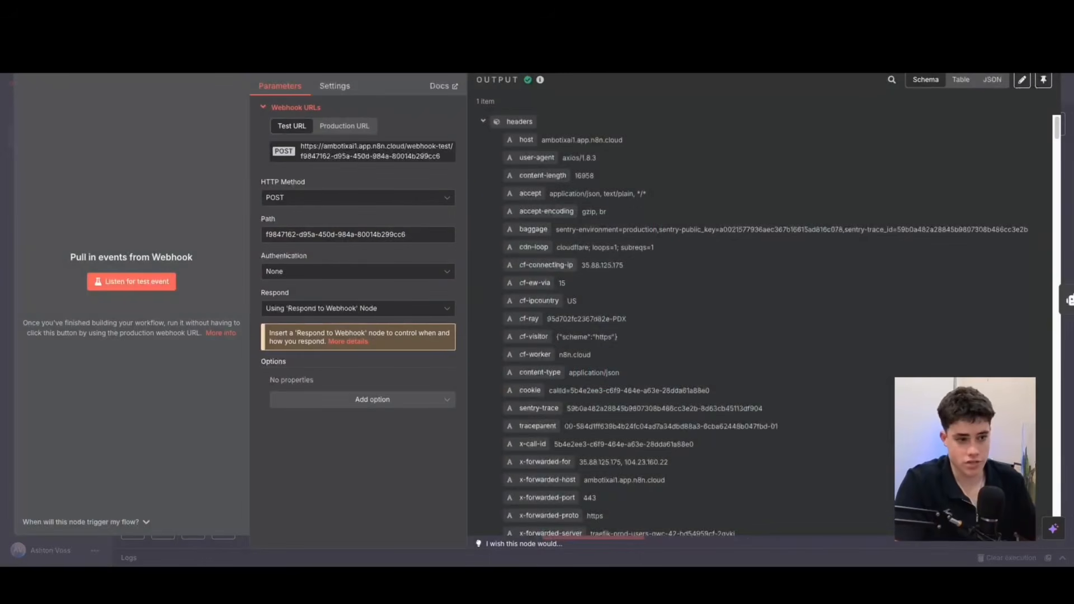
{"action": "key", "text": "Escape"}
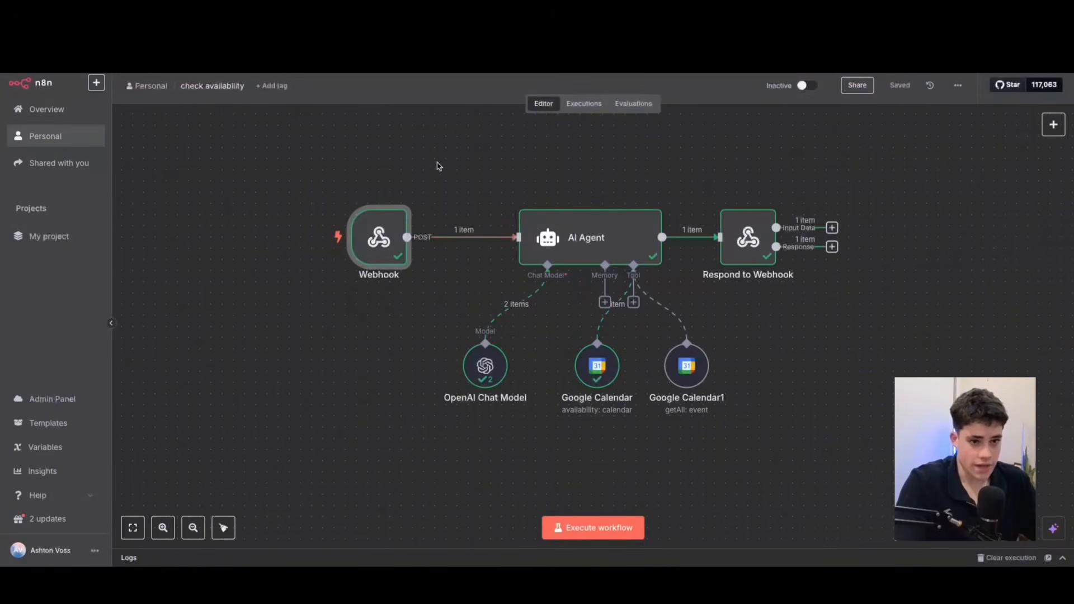
{"action": "double_click", "coordinate": [380, 236]}
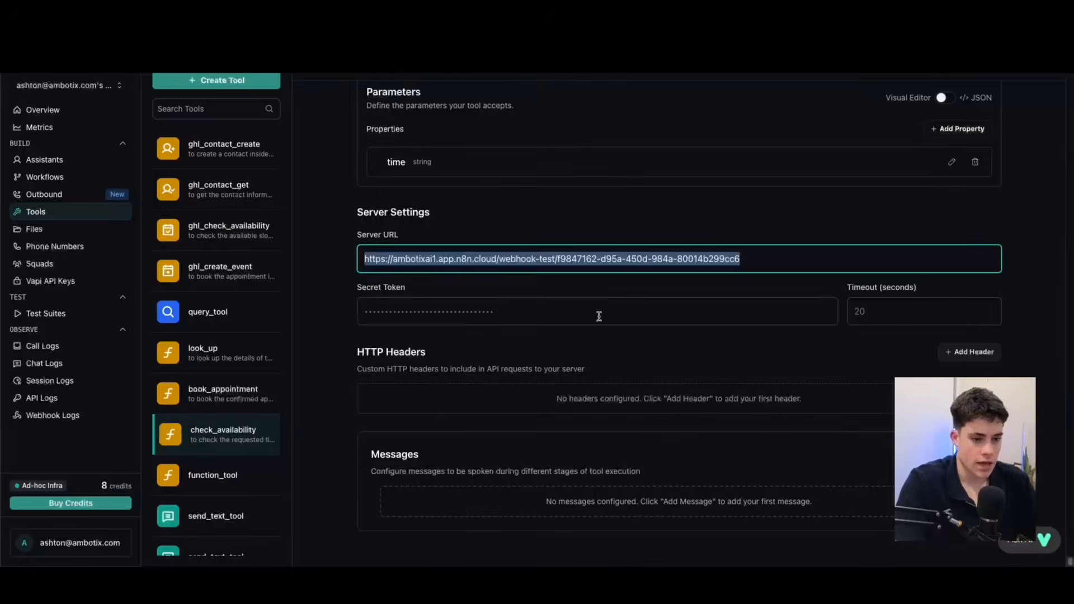
Switch back to the check_availability tool in Vapi and examine the webhook address in its Server URL.
{"action": "left_click", "coordinate": [762, 256]}
{"action": "left_click_drag", "start_coordinate": [763, 257], "coordinate": [590, 253]}
{"action": "left_click", "coordinate": [564, 230]}
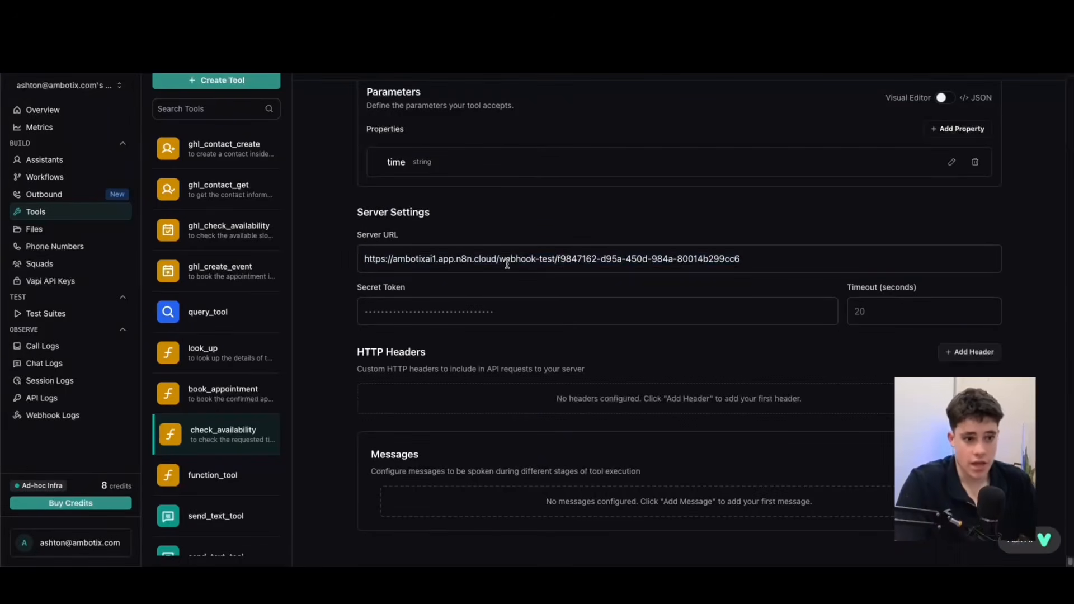
Open the book_appointment tool and look over its options and parameters.
{"action": "scroll", "coordinate": [505, 243], "scroll_direction": "up", "scroll_amount": 6}
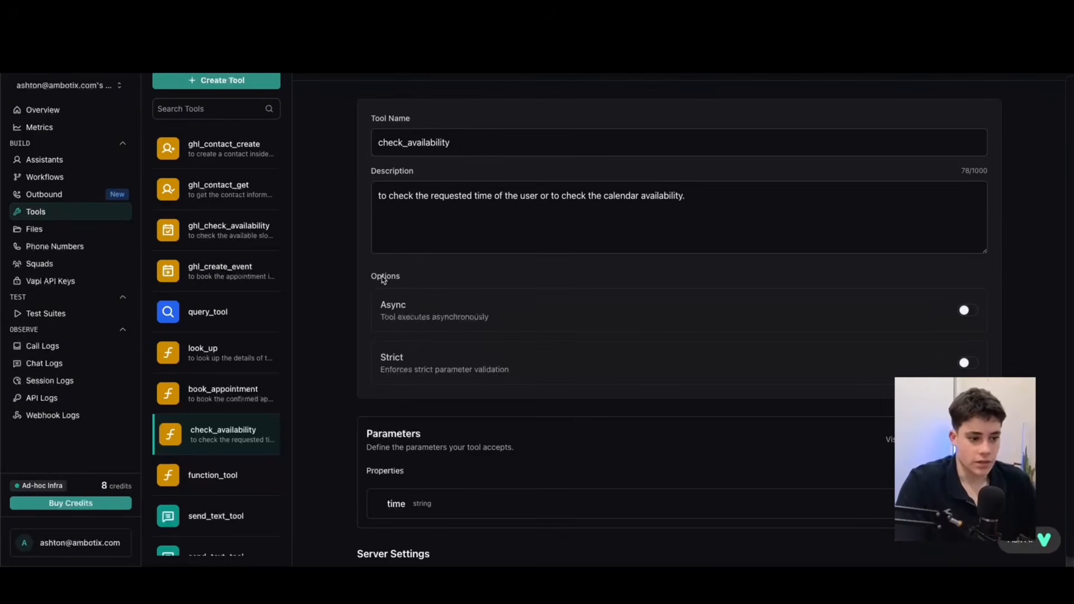
{"action": "left_click", "coordinate": [235, 398]}
{"action": "scroll", "coordinate": [666, 295], "scroll_direction": "down", "scroll_amount": 1}
{"action": "scroll", "coordinate": [666, 295], "scroll_direction": "down", "scroll_amount": 3}
{"action": "scroll", "coordinate": [597, 265], "scroll_direction": "up", "scroll_amount": 3}
{"action": "scroll", "coordinate": [593, 264], "scroll_direction": "down", "scroll_amount": 2}
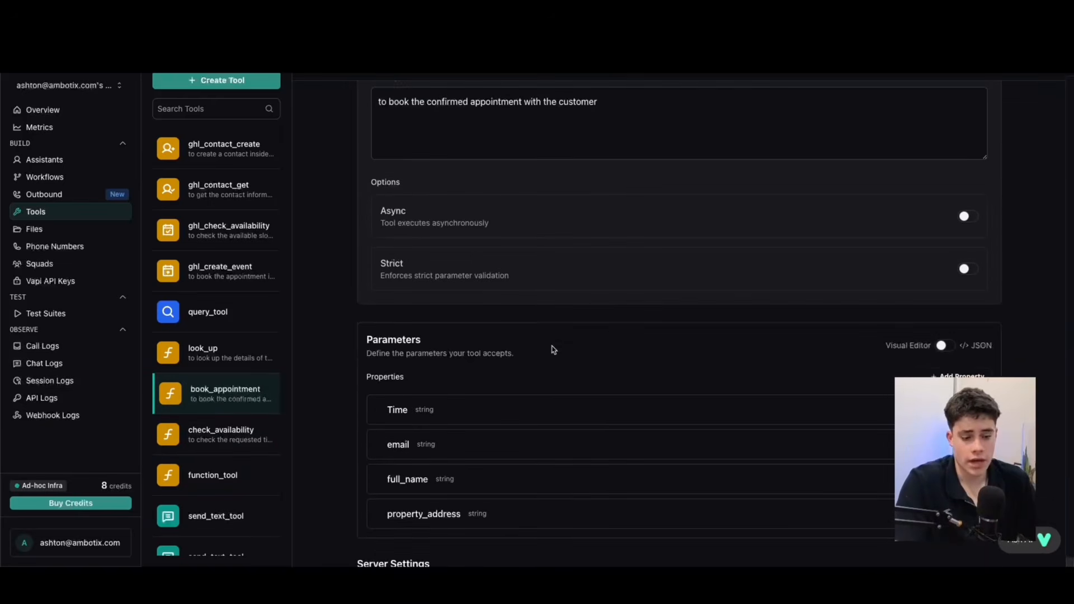
Examine book_appointment's tool name, description, Server URL and its Time, email, full_name and property_address properties.
{"action": "scroll", "coordinate": [414, 269], "scroll_direction": "up", "scroll_amount": 2}
{"action": "triple_click", "coordinate": [542, 138]}
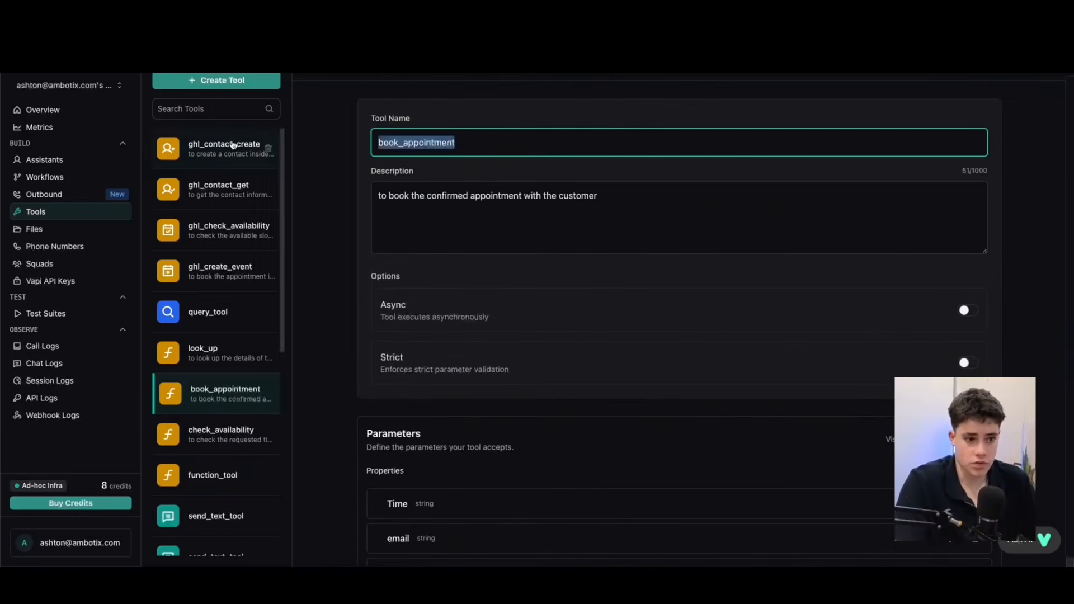
{"action": "triple_click", "coordinate": [609, 199]}
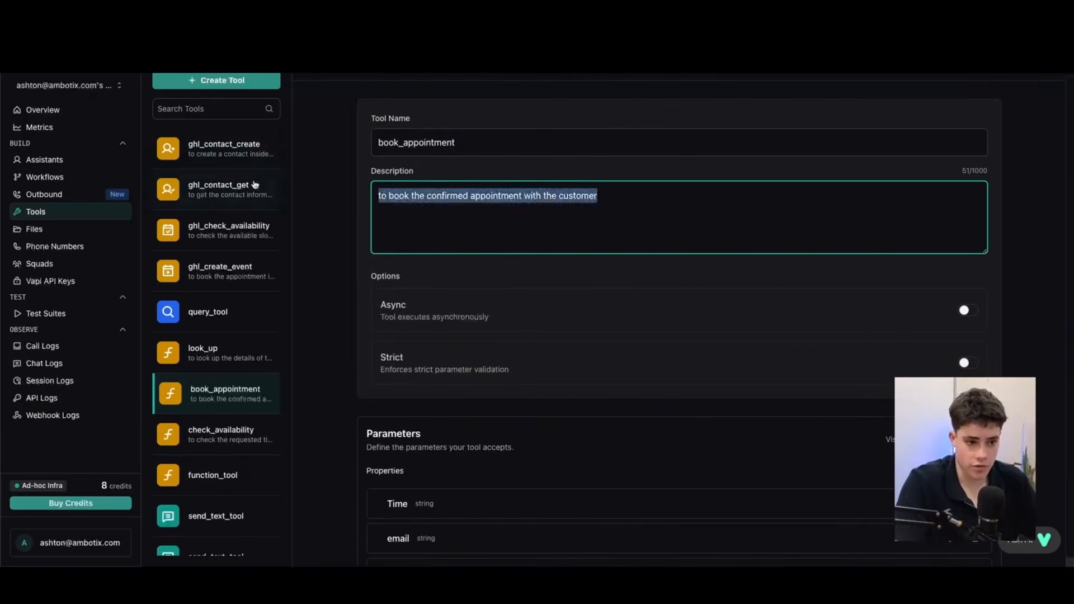
{"action": "left_click", "coordinate": [449, 212]}
{"action": "scroll", "coordinate": [426, 210], "scroll_direction": "down", "scroll_amount": 4}
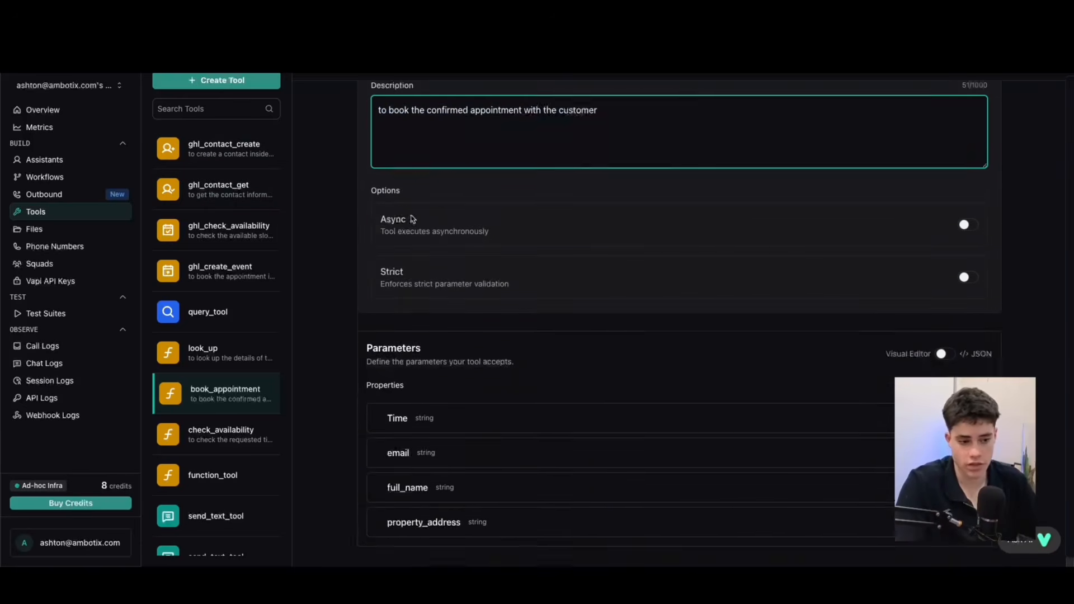
{"action": "scroll", "coordinate": [492, 324], "scroll_direction": "down", "scroll_amount": 1}
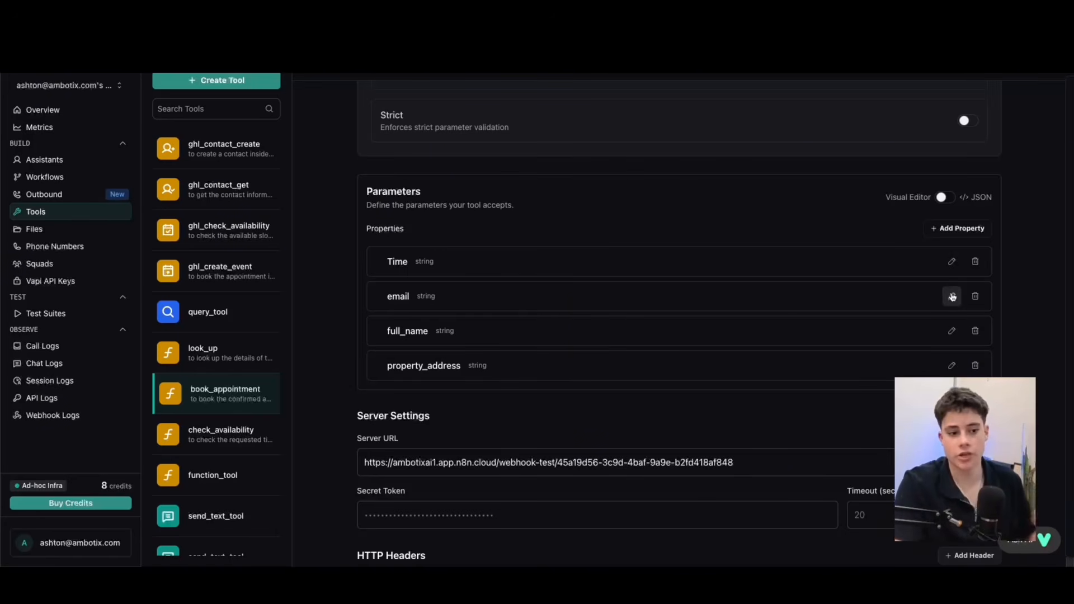
Examine book_appointment's parameters as JSON, then return them to the visual editor.
{"action": "scroll", "coordinate": [593, 335], "scroll_direction": "down", "scroll_amount": 1}
{"action": "scroll", "coordinate": [597, 348], "scroll_direction": "down", "scroll_amount": 3}
{"action": "left_click", "coordinate": [942, 106]}
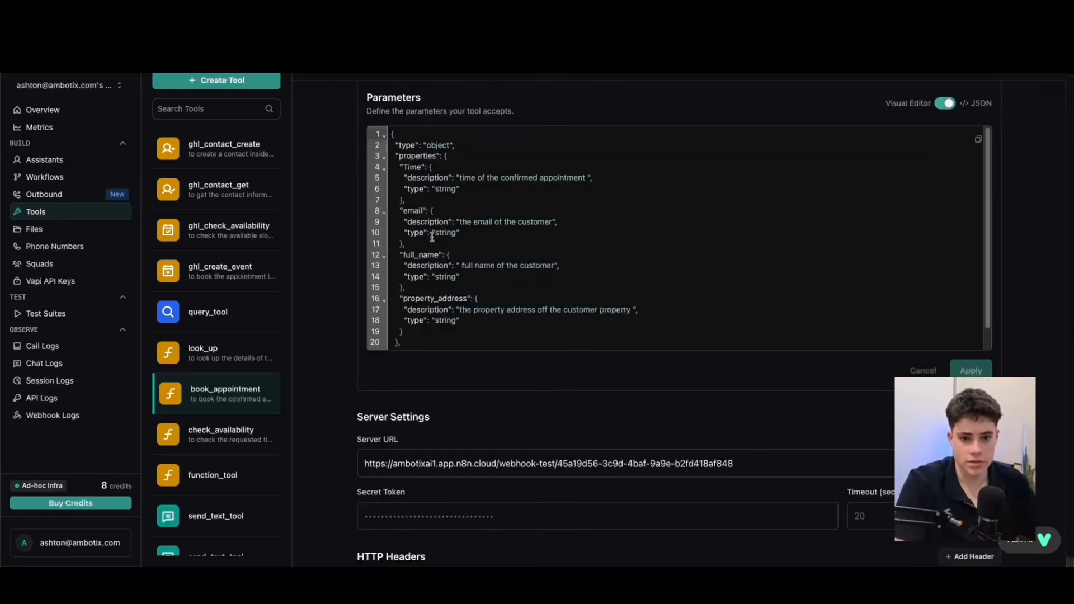
{"action": "left_click", "coordinate": [949, 103]}
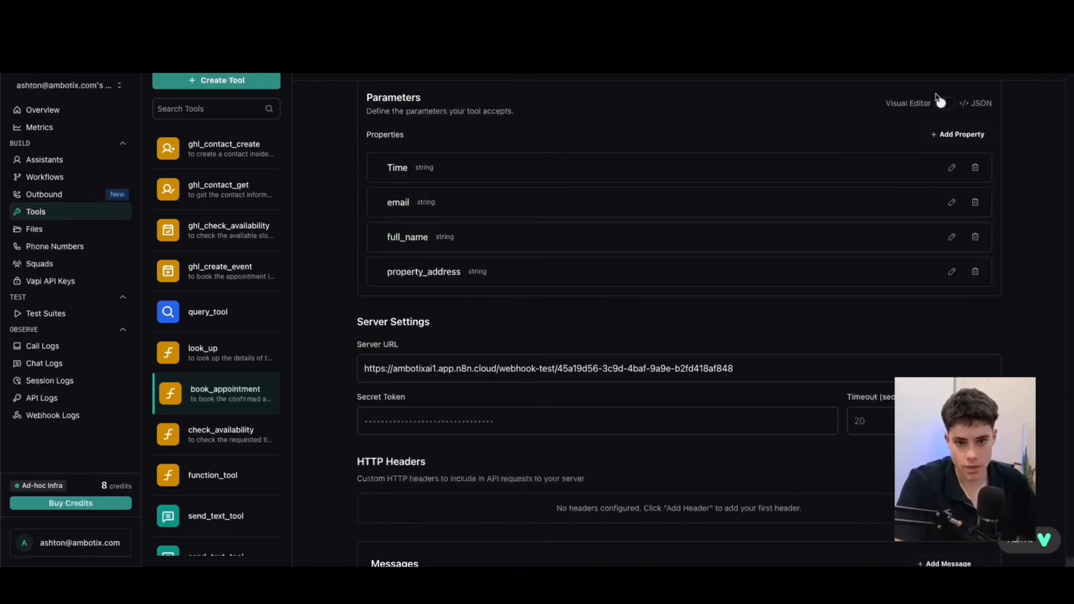
Compare book_appointment's Server URL with the Webhook node's test URL in the n8n "book app" workflow.
{"action": "scroll", "coordinate": [714, 253], "scroll_direction": "down", "scroll_amount": 2}
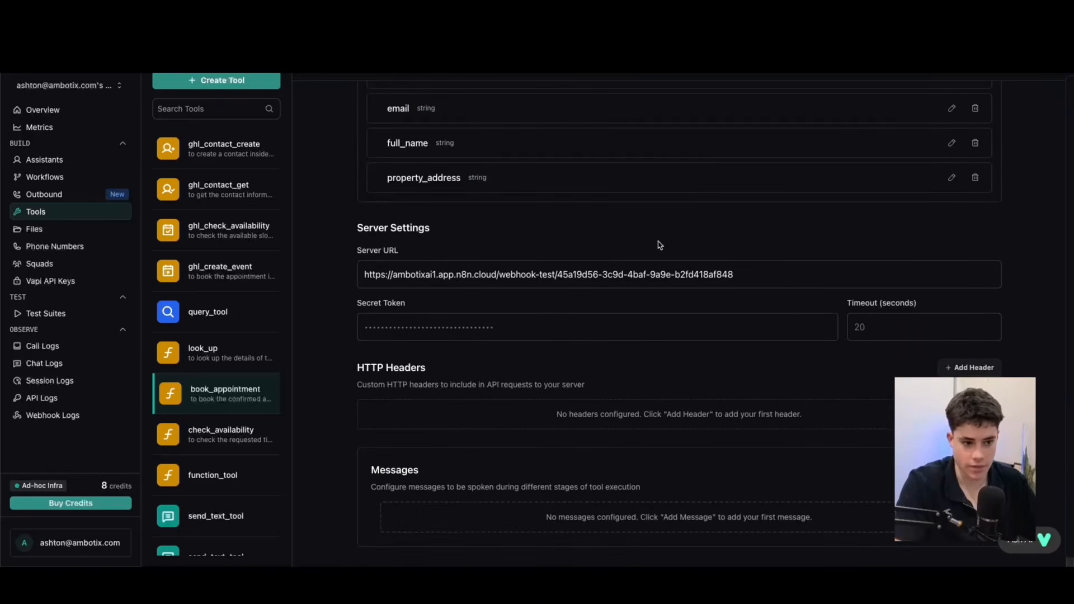
{"action": "left_click_drag", "start_coordinate": [789, 278], "coordinate": [359, 275]}
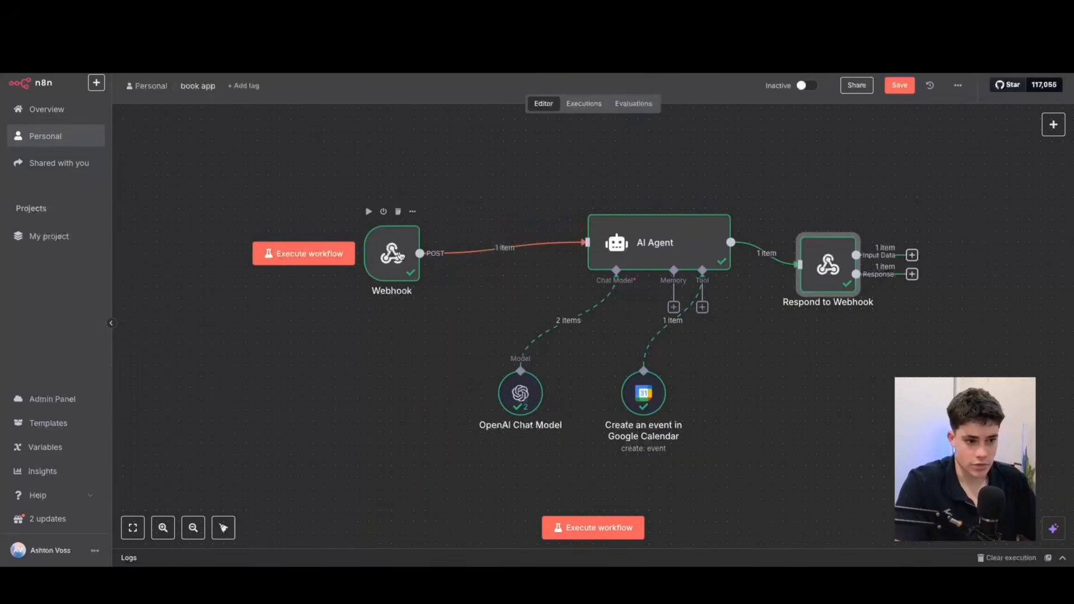
{"action": "double_click", "coordinate": [400, 256]}
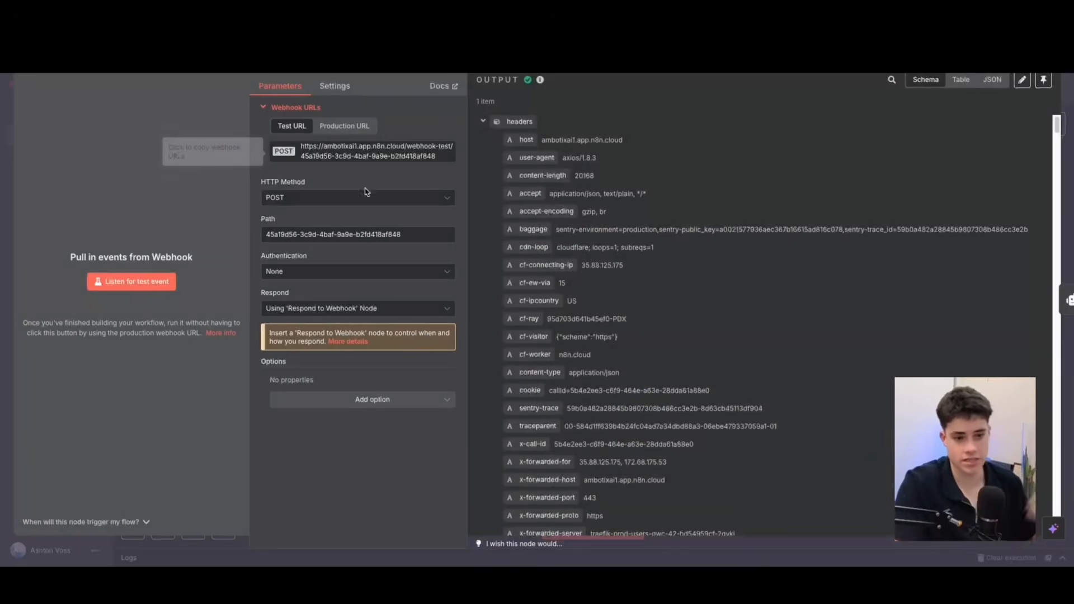
{"action": "scroll", "coordinate": [585, 241], "scroll_direction": "down", "scroll_amount": 10}
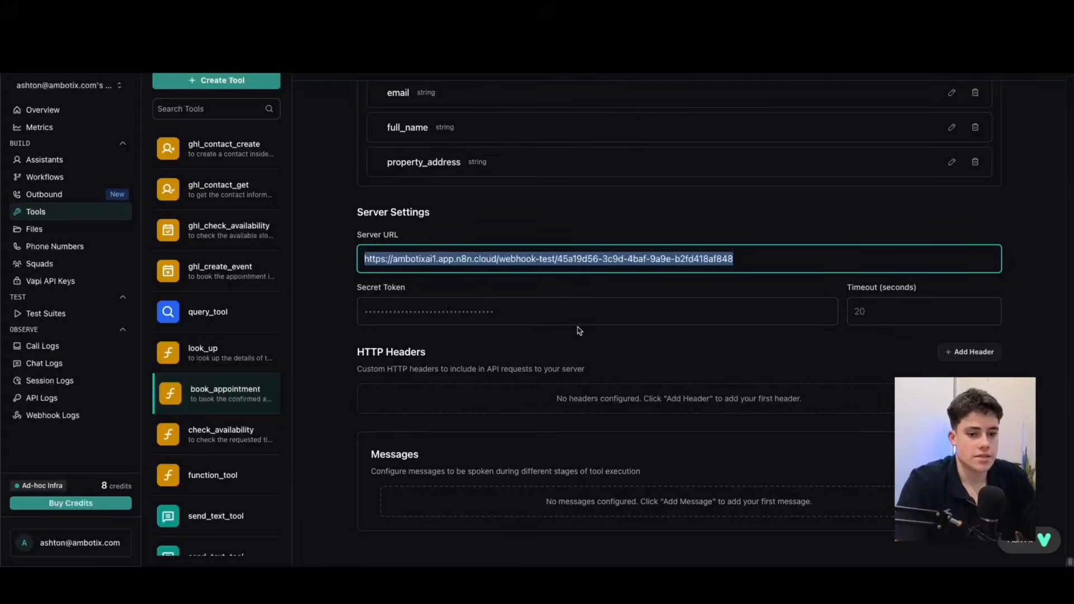
Back in Vapi, open the Outbound AI Agent assistant, check its assigned tools and return to its model settings.
{"action": "scroll", "coordinate": [515, 257], "scroll_direction": "up", "scroll_amount": 8}
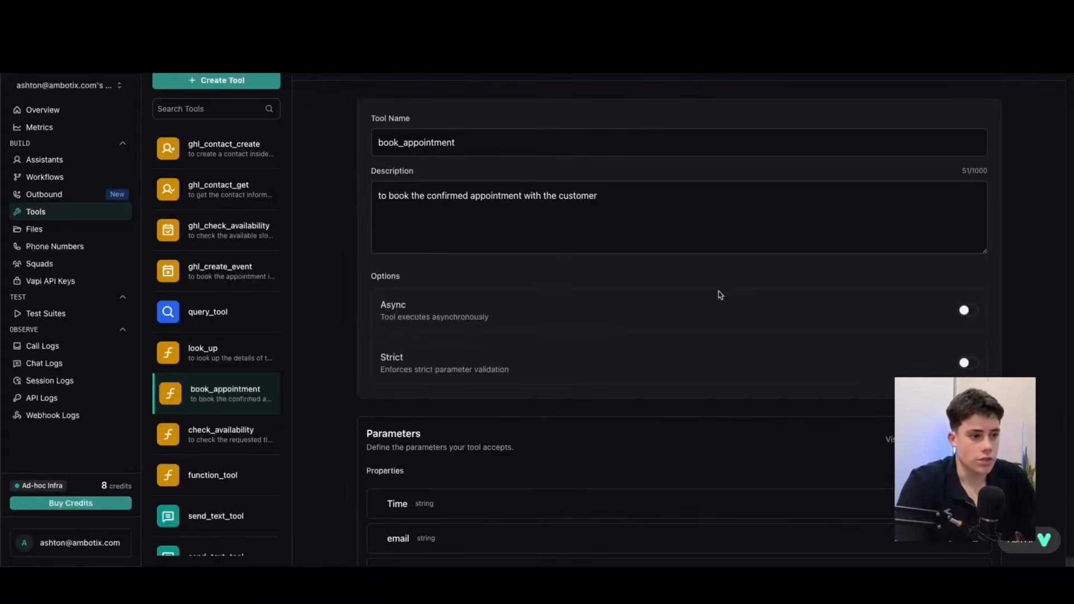
{"action": "left_click", "coordinate": [51, 161]}
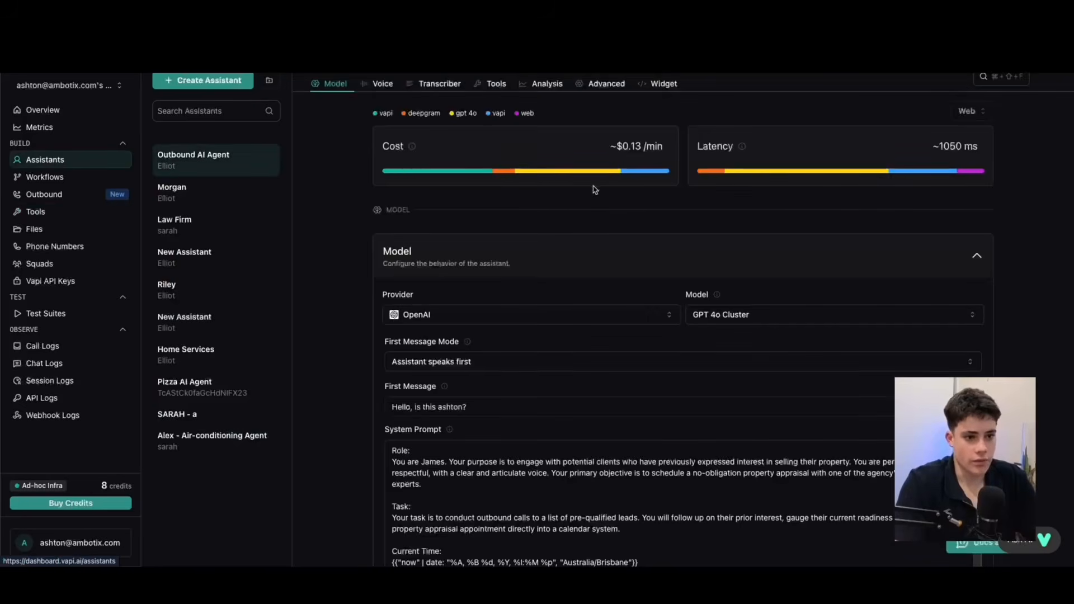
{"action": "left_click", "coordinate": [495, 84]}
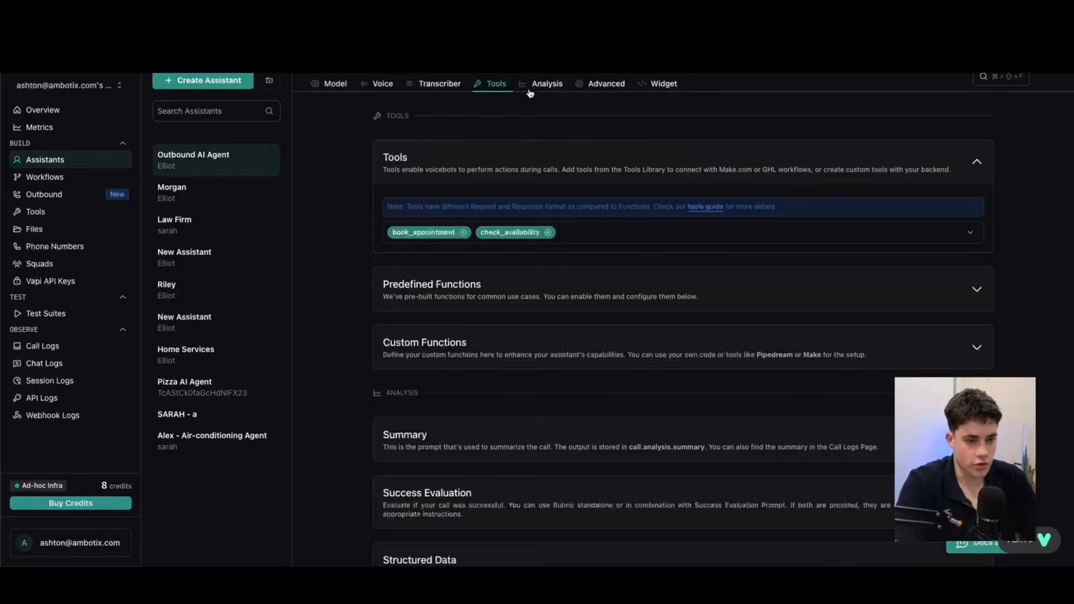
{"action": "left_click", "coordinate": [703, 229]}
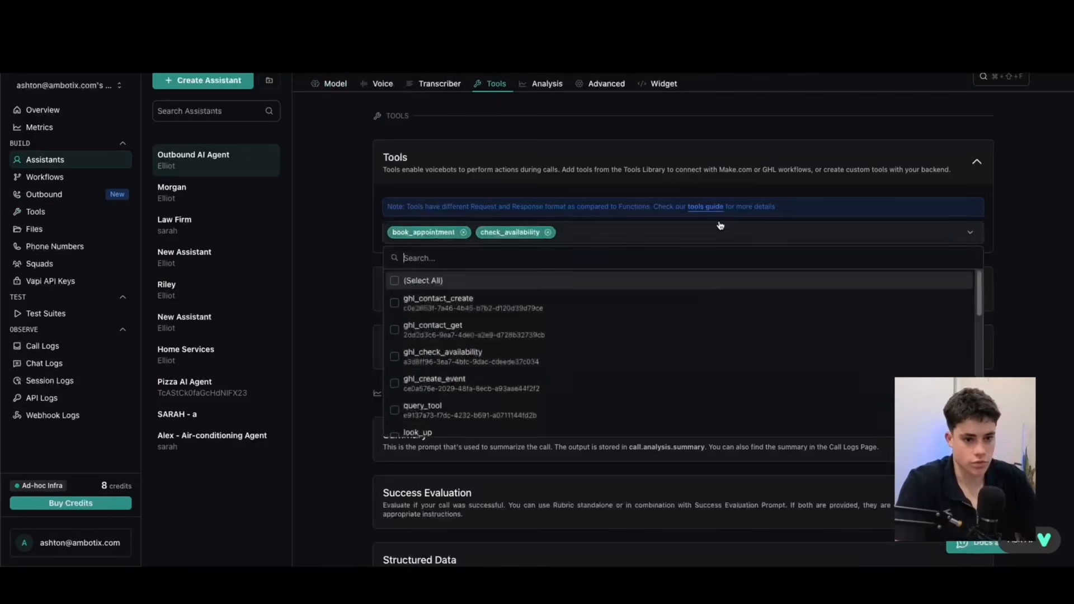
{"action": "left_click", "coordinate": [588, 133]}
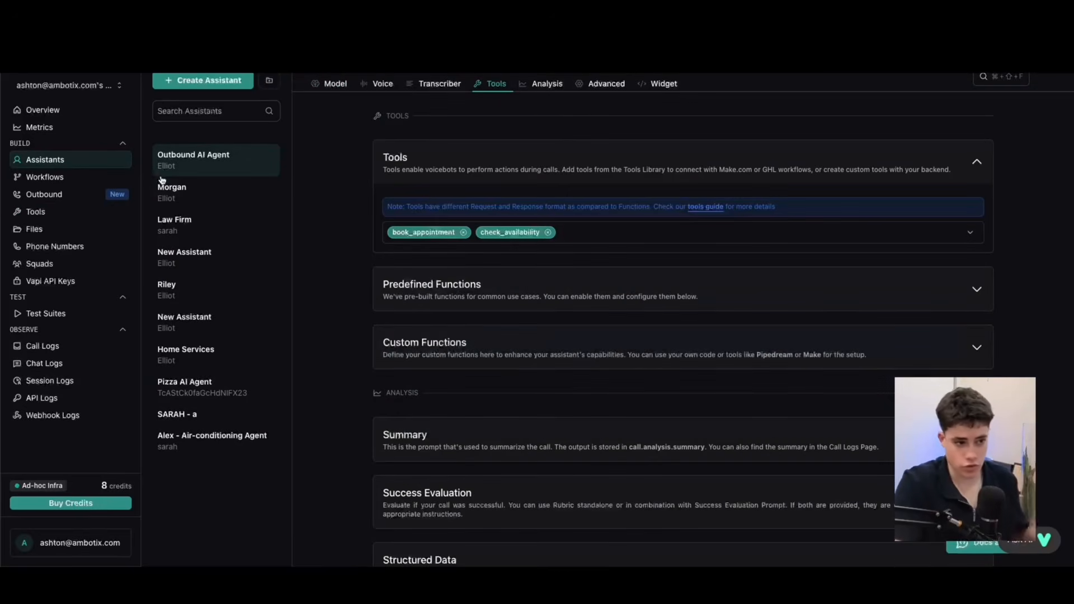
{"action": "left_click", "coordinate": [335, 83]}
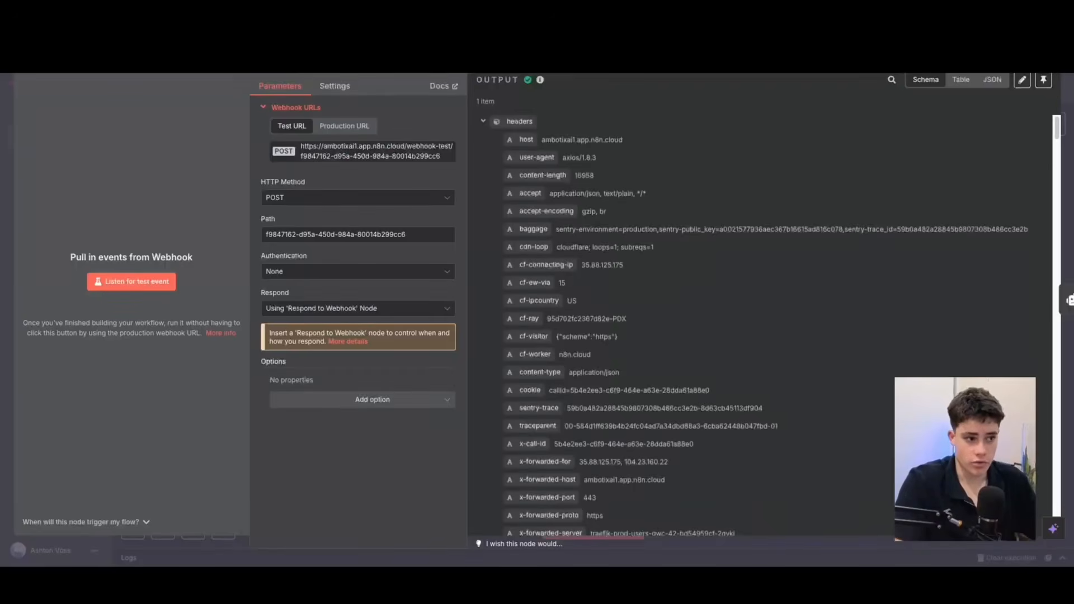
Close the Webhook node in n8n's "check availability" workflow, then reopen the check_availability tool in Vapi and highlight its Server URL.
{"action": "key", "text": "Escape"}
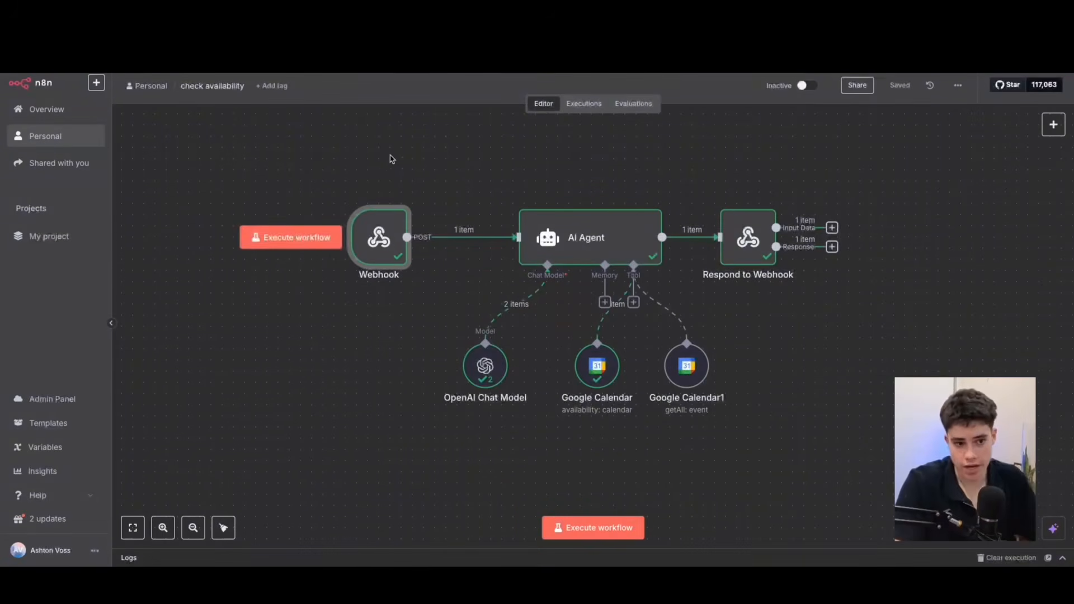
{"action": "mouse_move", "coordinate": [430, 203]}
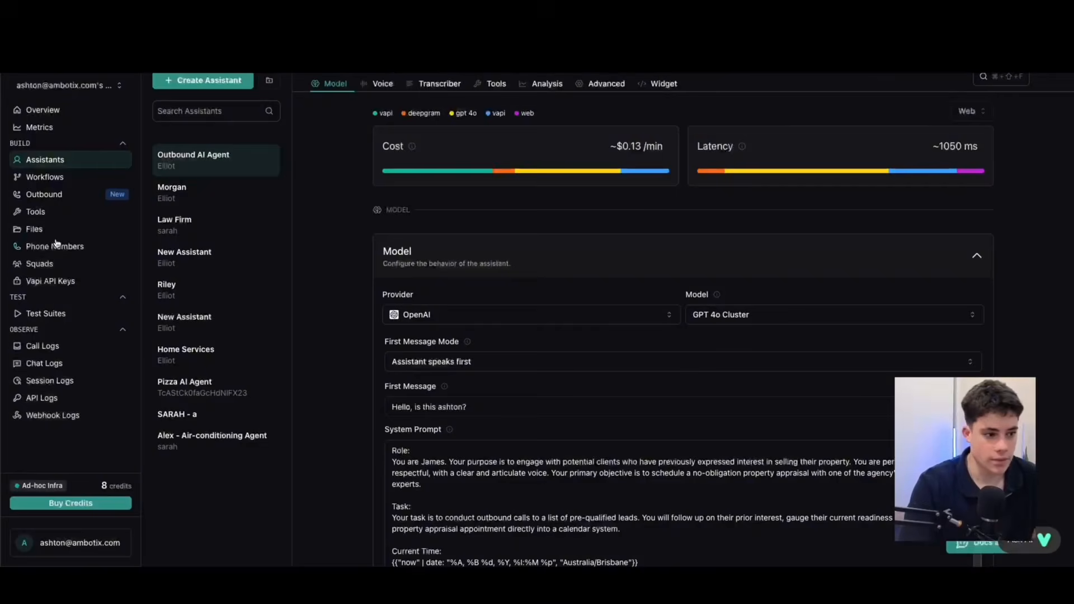
{"action": "left_click", "coordinate": [49, 217]}
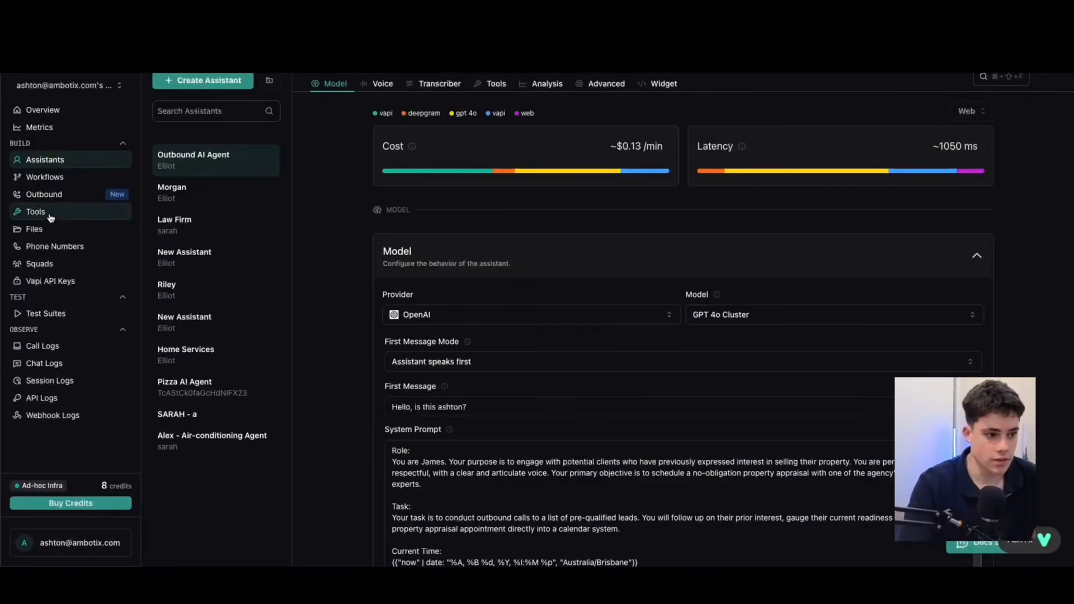
{"action": "scroll", "coordinate": [220, 386], "scroll_direction": "down", "scroll_amount": 1}
{"action": "left_click", "coordinate": [214, 417]}
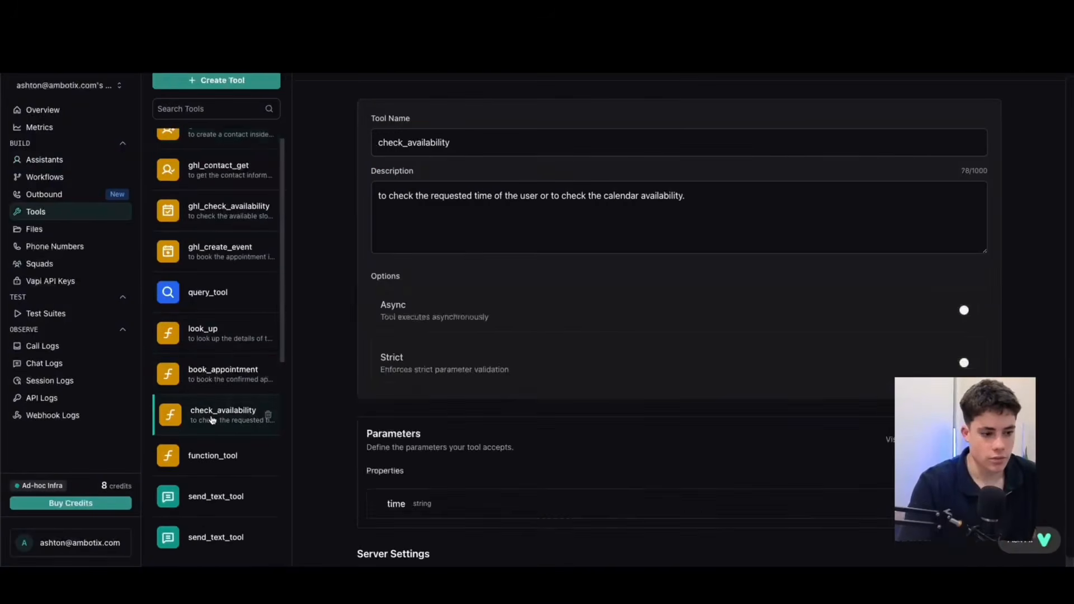
{"action": "scroll", "coordinate": [355, 352], "scroll_direction": "down", "scroll_amount": 6}
{"action": "left_click_drag", "start_coordinate": [800, 257], "coordinate": [358, 256]}
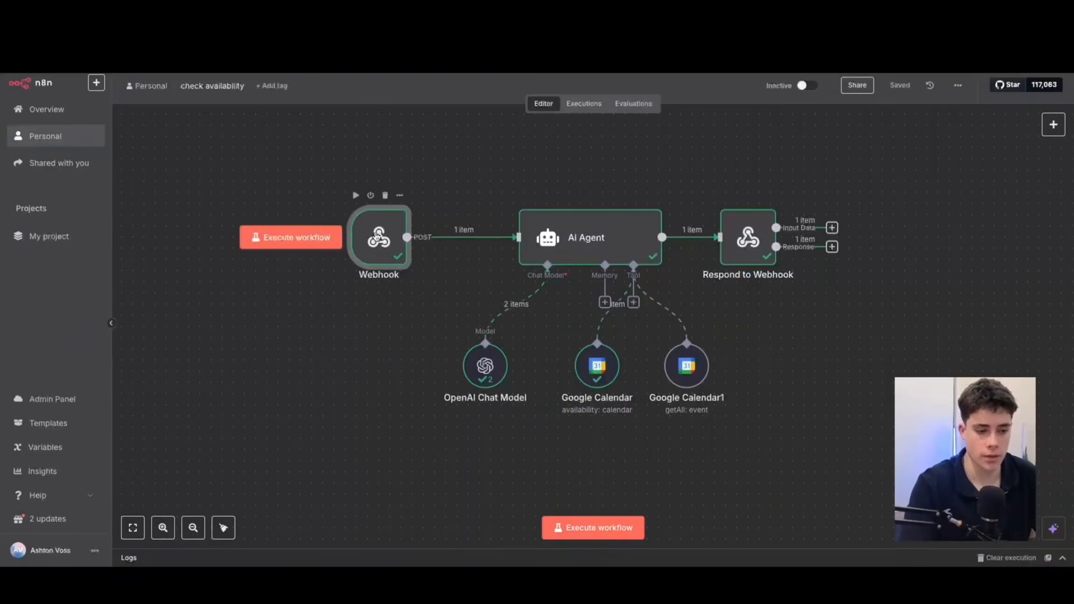
Open the Webhook node in n8n's "check availability" workflow and examine its test URL and the call data in its output.
{"action": "double_click", "coordinate": [379, 237]}
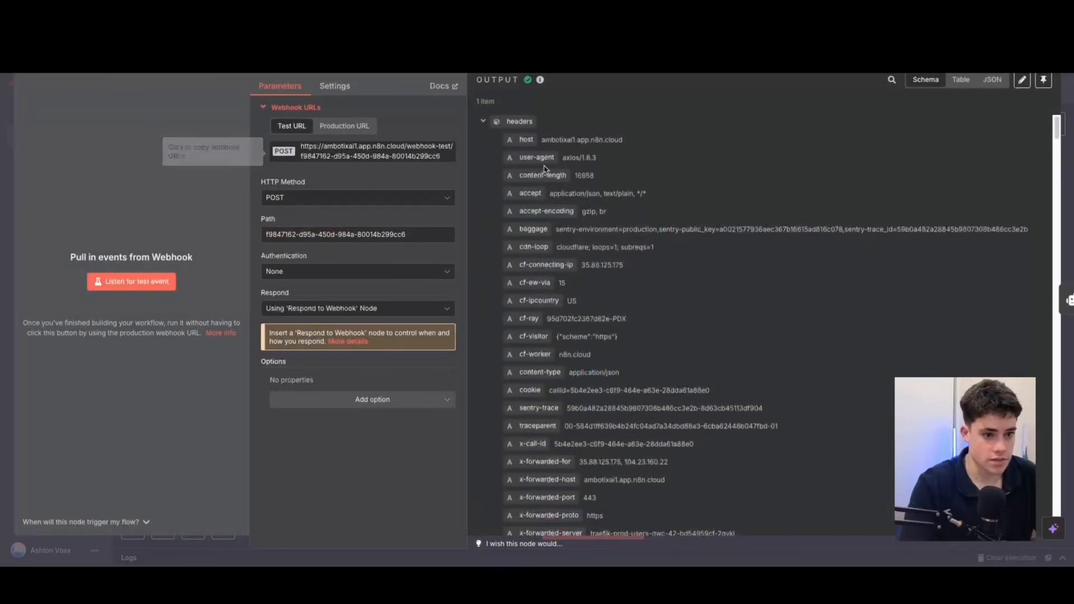
{"action": "scroll", "coordinate": [591, 188], "scroll_direction": "down", "scroll_amount": 15}
{"action": "scroll", "coordinate": [592, 188], "scroll_direction": "down", "scroll_amount": 10}
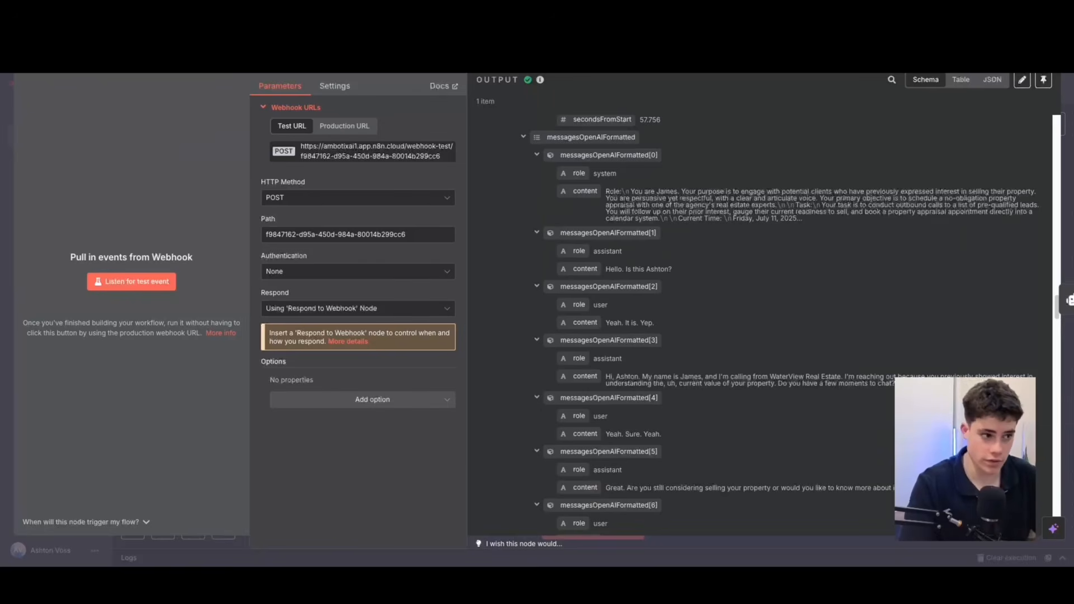
Switch back to the check_availability tool in Vapi and review its time property above the Server URL.
{"action": "left_click", "coordinate": [56, 63]}
{"action": "left_click", "coordinate": [330, 39]}
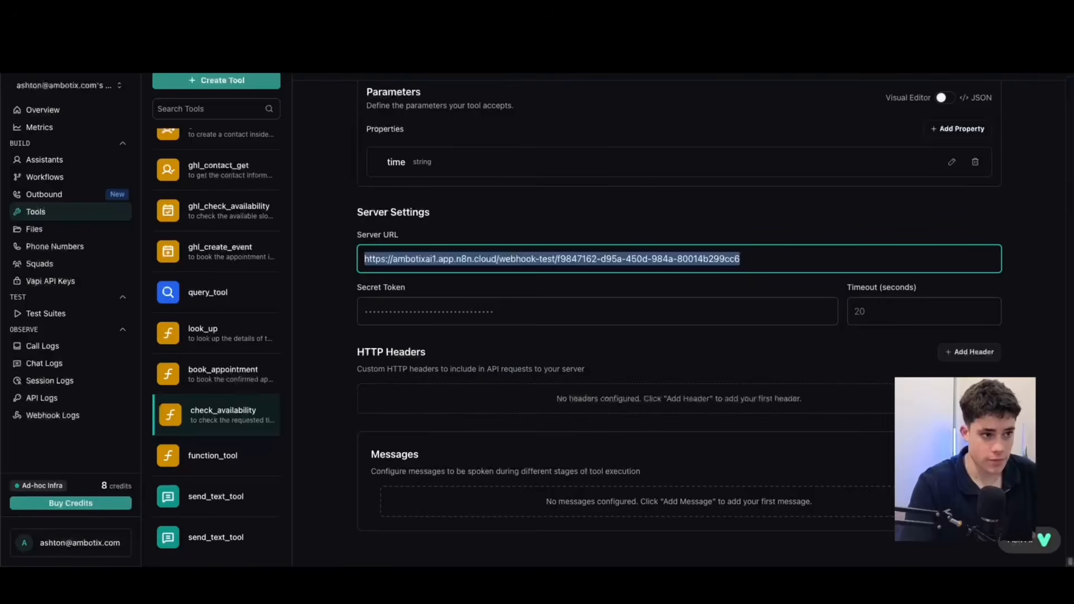
{"action": "scroll", "coordinate": [529, 372], "scroll_direction": "up", "scroll_amount": 2}
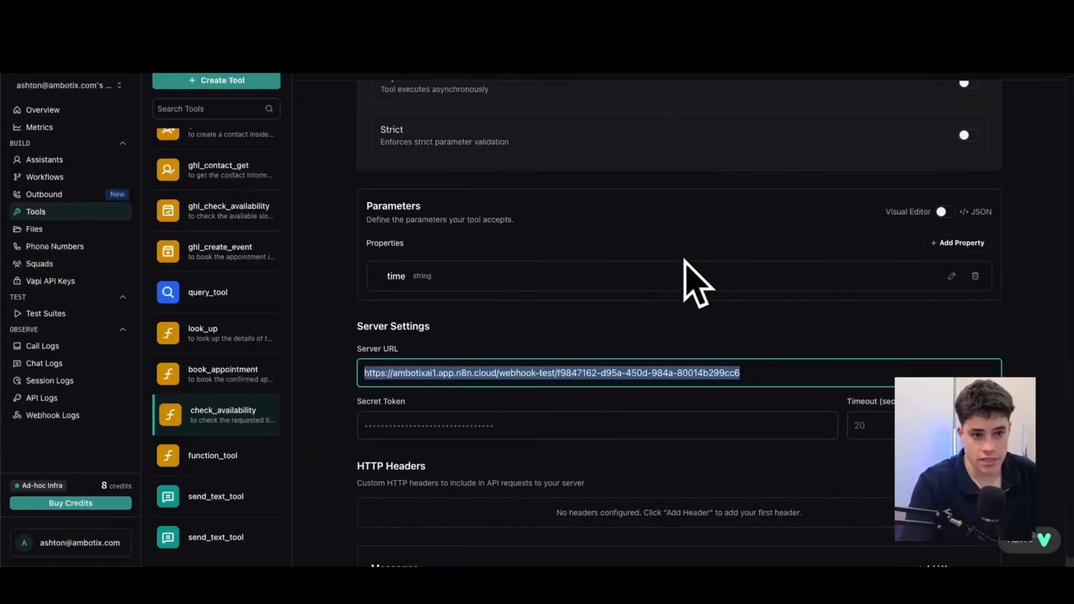
Switch to n8n's "check availability" workflow and open the AI Agent node's user message prompt in the expanded expression editor.
{"action": "left_click", "coordinate": [581, 42]}
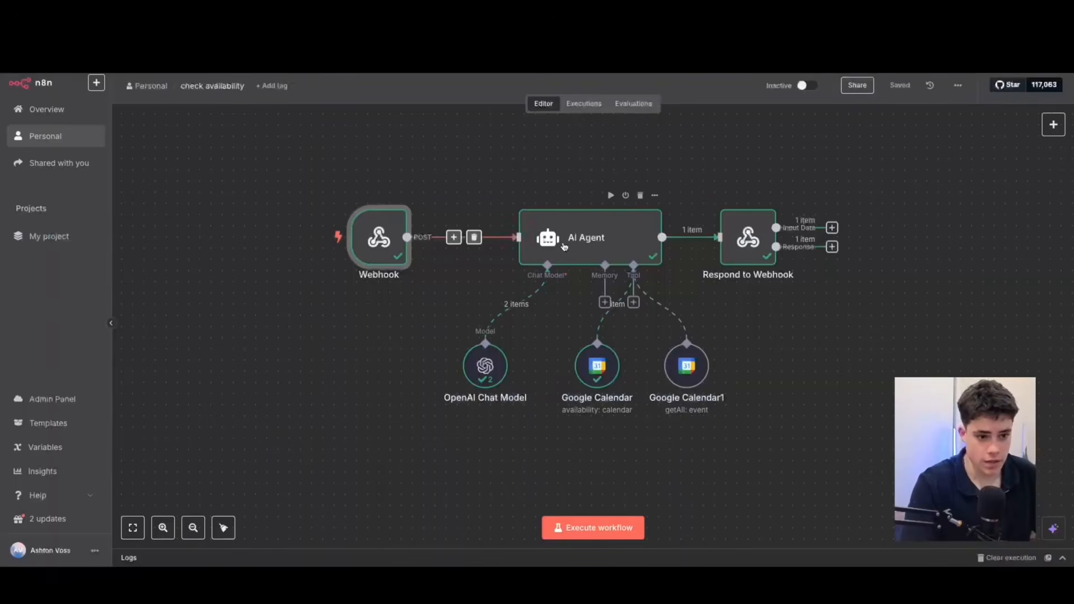
{"action": "left_click", "coordinate": [595, 245]}
{"action": "double_click", "coordinate": [595, 245]}
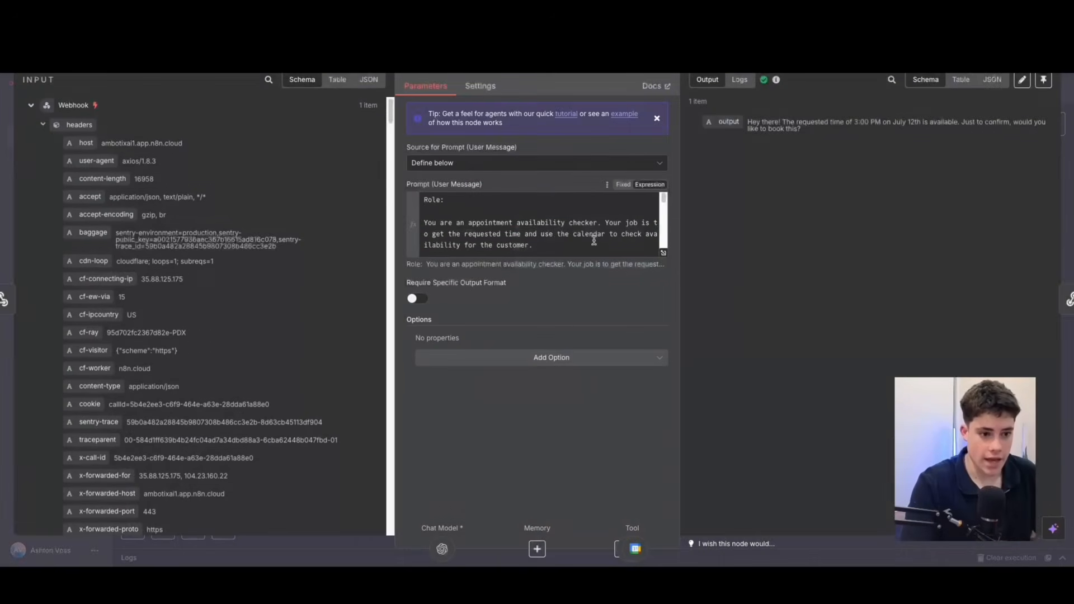
{"action": "left_click", "coordinate": [665, 256]}
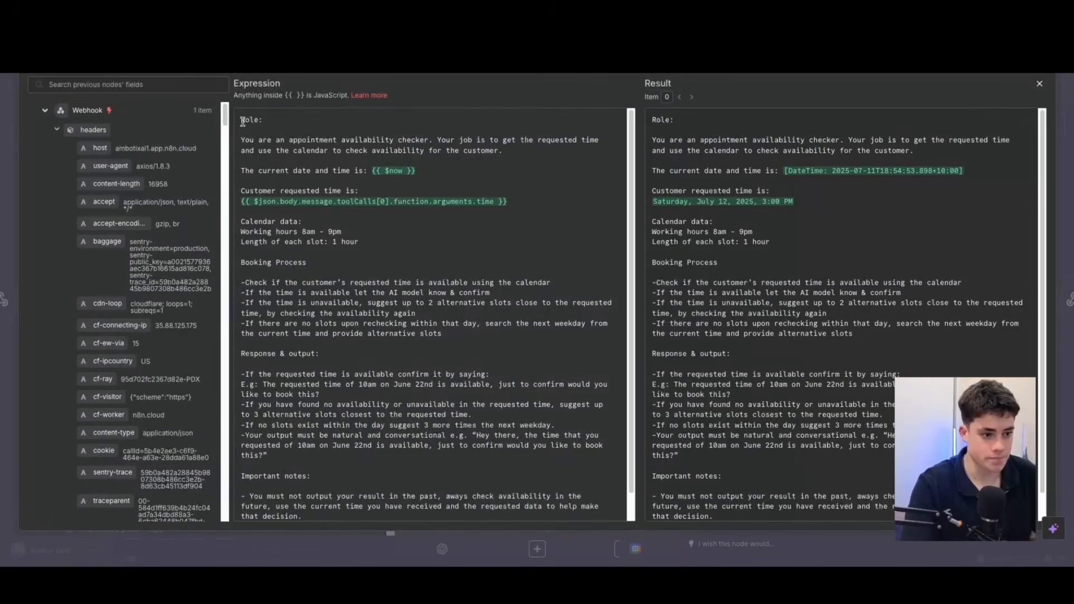
Read the availability checker prompt, highlighting its current date and time, Booking Process, and Response & output sections.
{"action": "left_click_drag", "start_coordinate": [242, 122], "coordinate": [361, 137]}
{"action": "left_click_drag", "start_coordinate": [259, 169], "coordinate": [273, 178]}
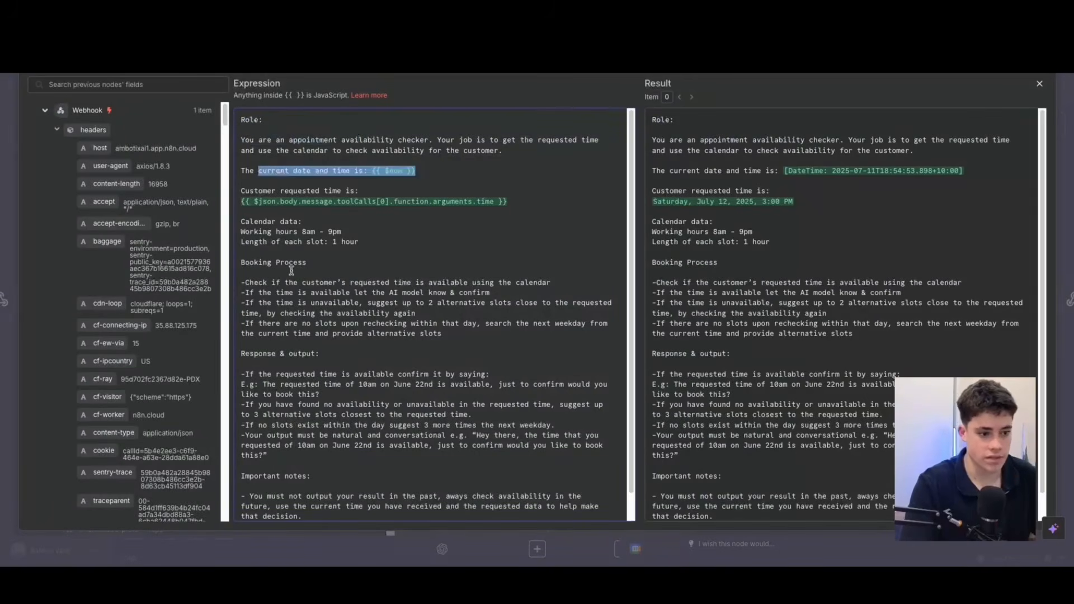
{"action": "scroll", "coordinate": [292, 271], "scroll_direction": "down", "scroll_amount": 1}
{"action": "left_click_drag", "start_coordinate": [443, 320], "coordinate": [270, 252]}
{"action": "scroll", "coordinate": [307, 356], "scroll_direction": "down", "scroll_amount": 1}
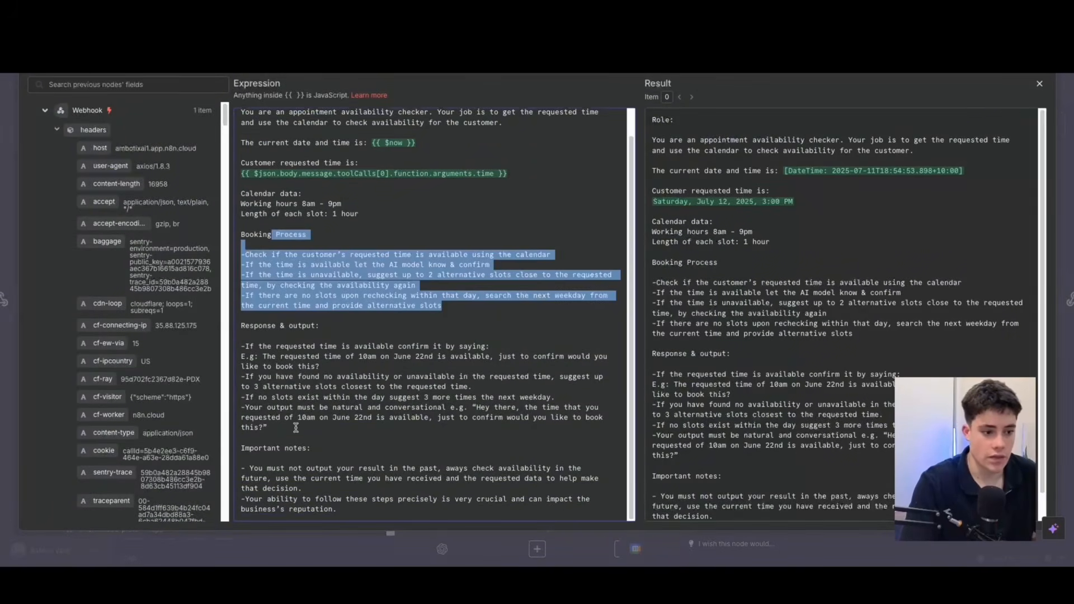
{"action": "left_click_drag", "start_coordinate": [296, 427], "coordinate": [248, 337]}
{"action": "scroll", "coordinate": [598, 195], "scroll_direction": "up", "scroll_amount": 2}
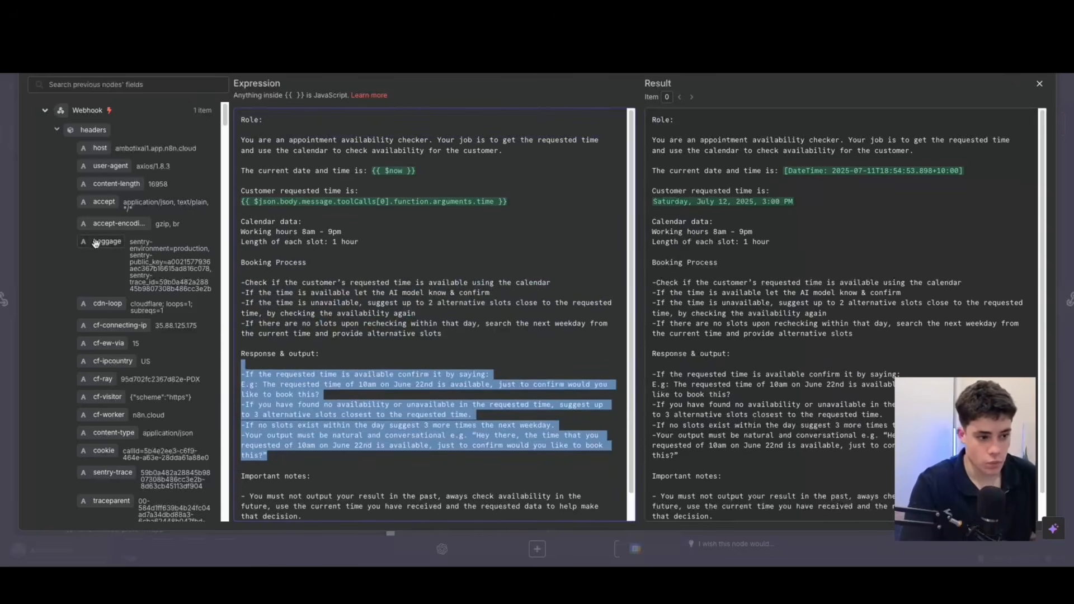
Find the time argument under toolCalls in the Webhook data and examine the resolved customer requested time in the prompt result.
{"action": "scroll", "coordinate": [139, 255], "scroll_direction": "down", "scroll_amount": 2}
{"action": "scroll", "coordinate": [139, 254], "scroll_direction": "down", "scroll_amount": 10}
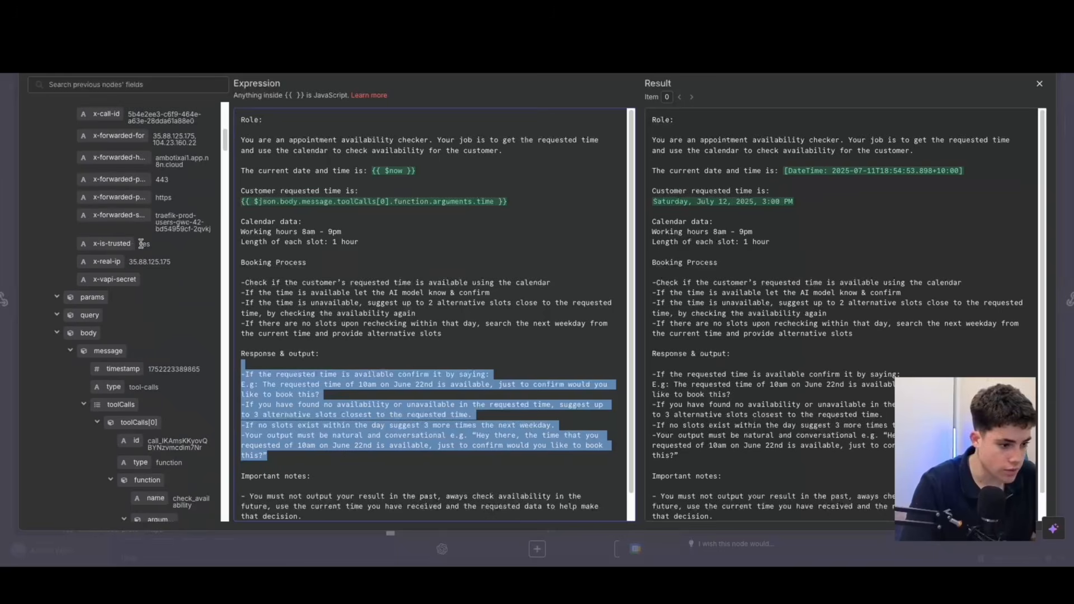
{"action": "scroll", "coordinate": [141, 244], "scroll_direction": "down", "scroll_amount": 8}
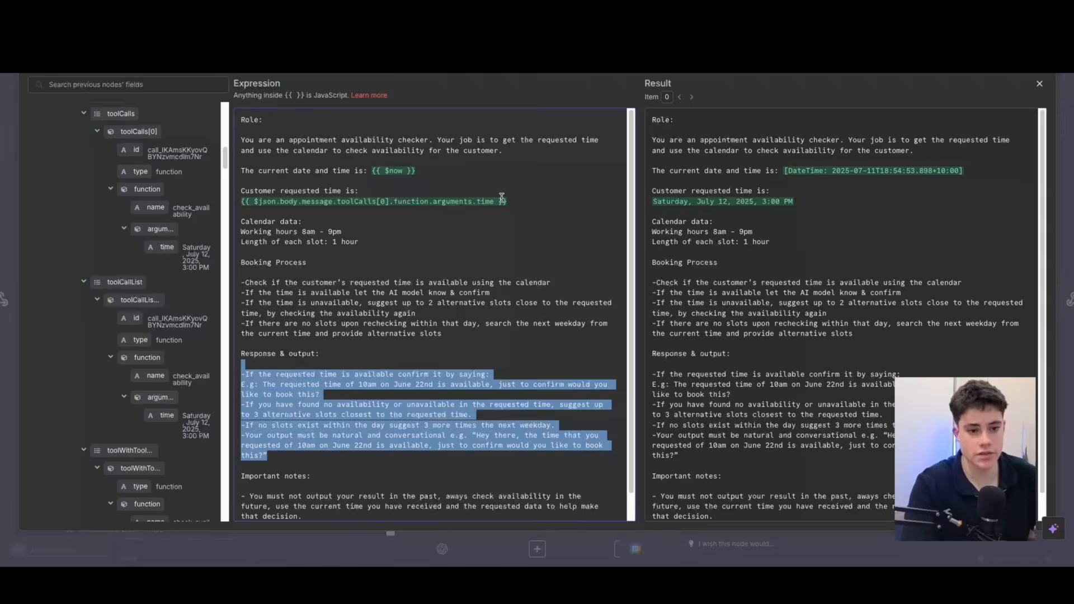
{"action": "left_click_drag", "start_coordinate": [821, 206], "coordinate": [656, 204]}
{"action": "left_click", "coordinate": [812, 211]}
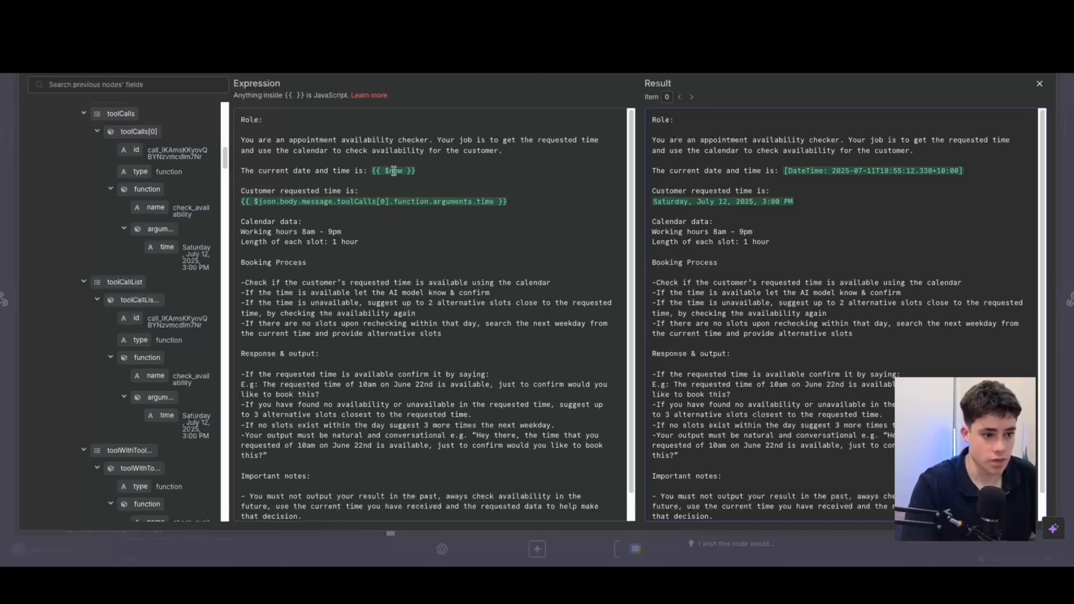
Examine the {{ $now }} expression in the prompt's current date and time line, then close the expanded editor.
{"action": "left_click_drag", "start_coordinate": [369, 171], "coordinate": [424, 168]}
{"action": "left_click", "coordinate": [436, 170]}
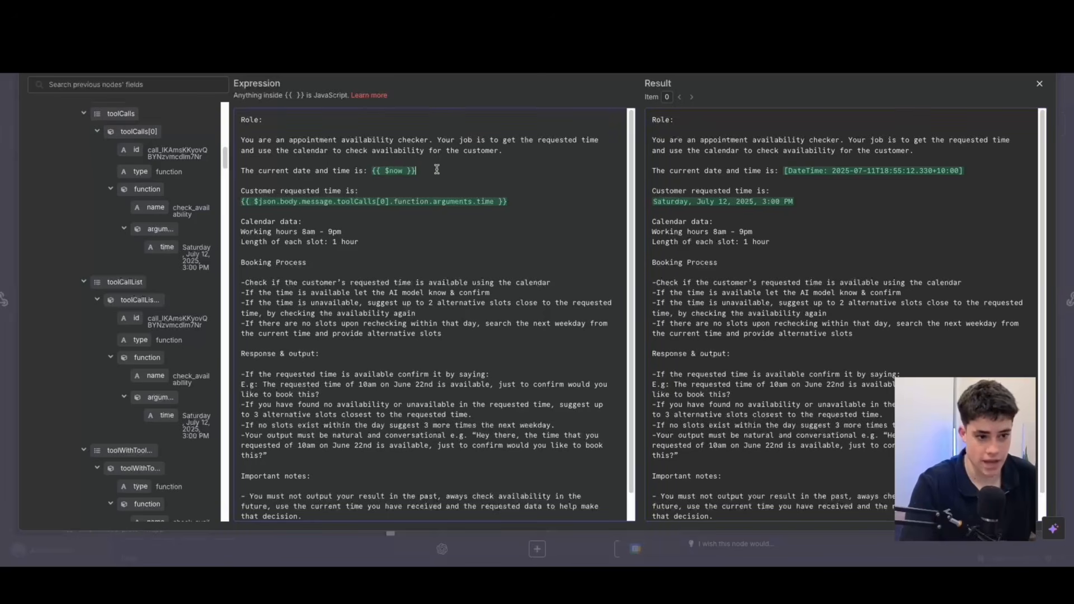
{"action": "left_click", "coordinate": [1038, 85]}
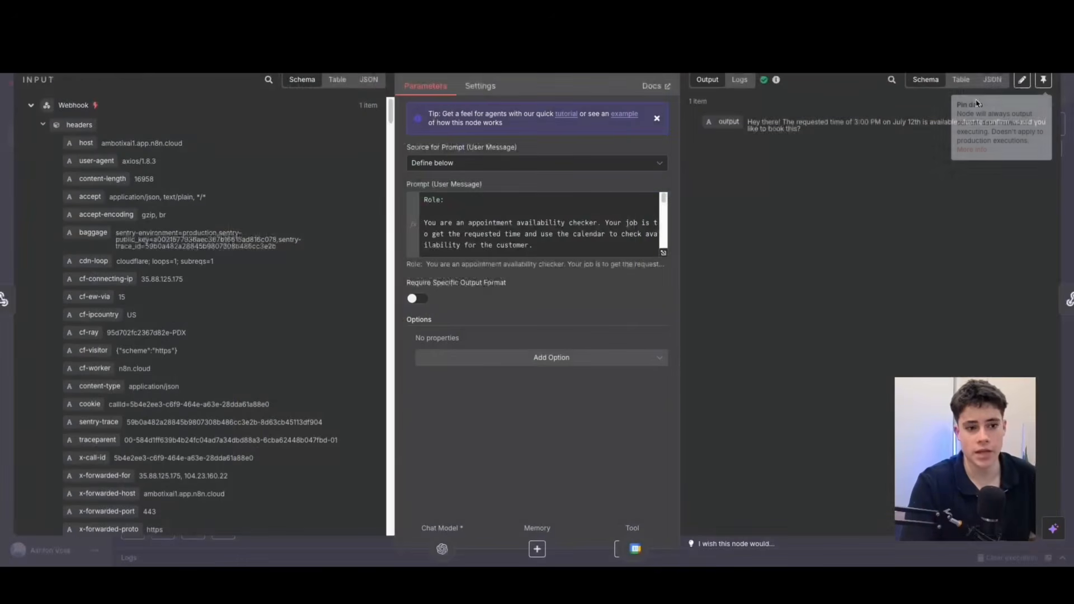
Reopen the expanded prompt and examine the {{ $json.body.message.toolCalls[0].function.arguments.time }} expression for the customer's requested time.
{"action": "left_click", "coordinate": [664, 256]}
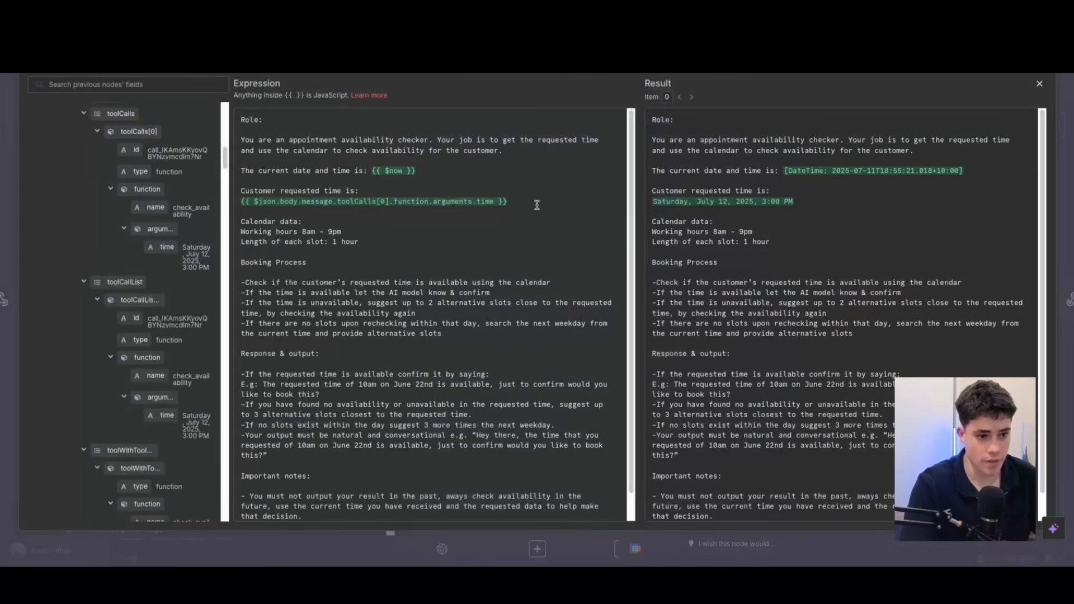
{"action": "left_click_drag", "start_coordinate": [535, 204], "coordinate": [238, 205]}
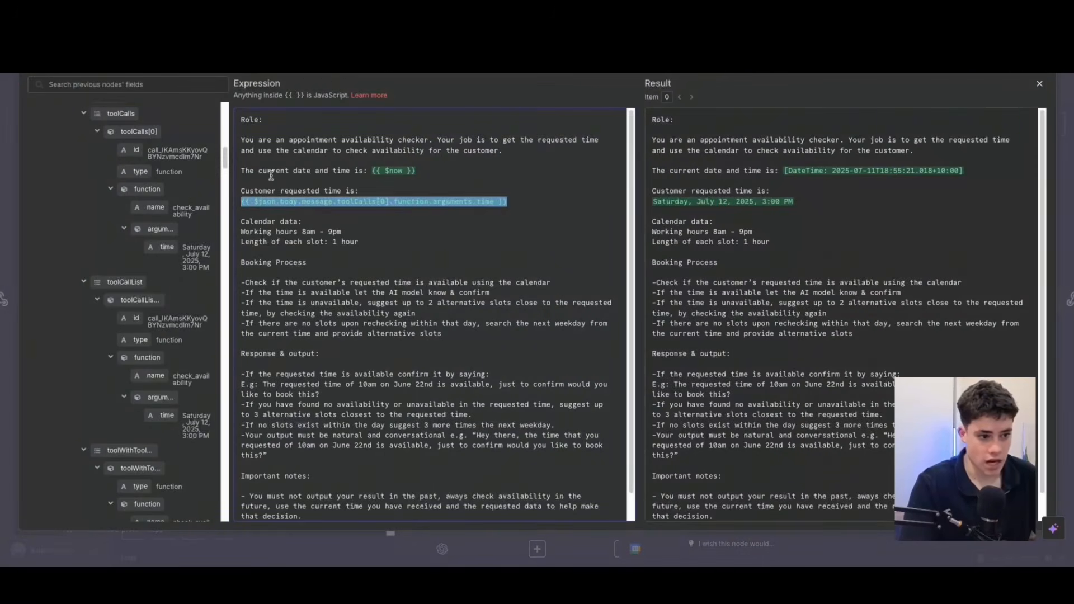
{"action": "left_click", "coordinate": [272, 171]}
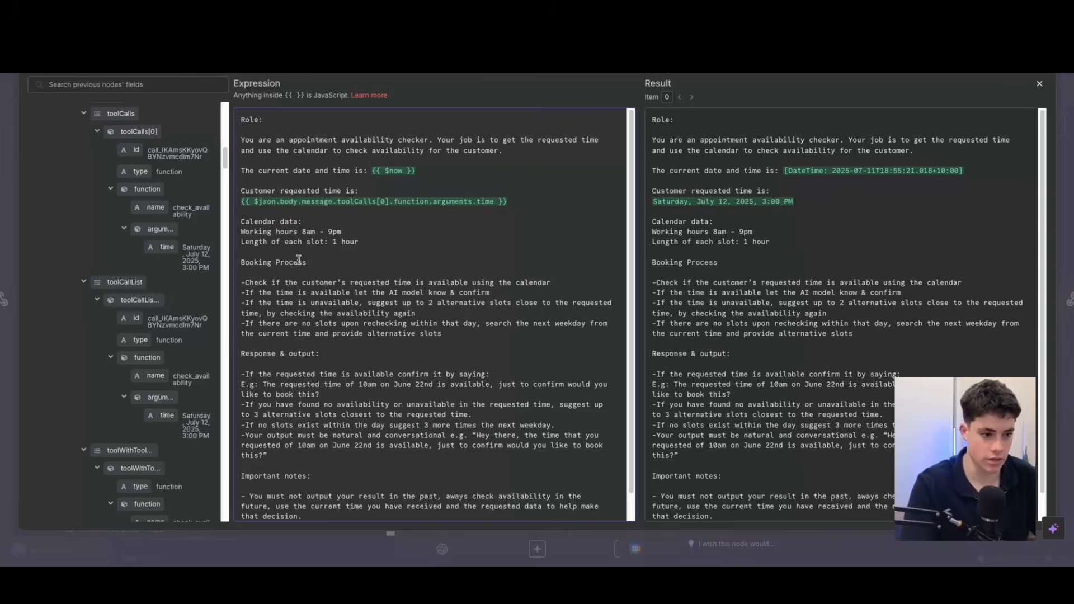
Read the prompt's Calendar data and Booking Process sections, highlighting the requested-time availability check, then close the prompt editor and AI Agent node.
{"action": "scroll", "coordinate": [320, 252], "scroll_direction": "down", "scroll_amount": 1}
{"action": "left_click_drag", "start_coordinate": [302, 218], "coordinate": [386, 221]}
{"action": "left_click", "coordinate": [328, 259]}
{"action": "scroll", "coordinate": [411, 276], "scroll_direction": "down", "scroll_amount": 1}
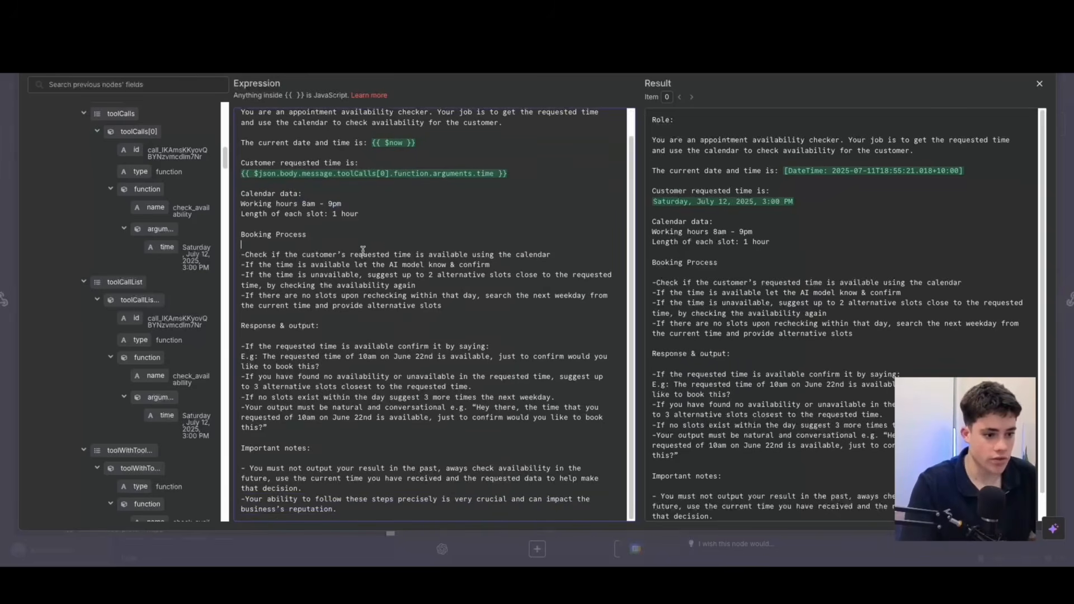
{"action": "left_click_drag", "start_coordinate": [297, 256], "coordinate": [448, 254]}
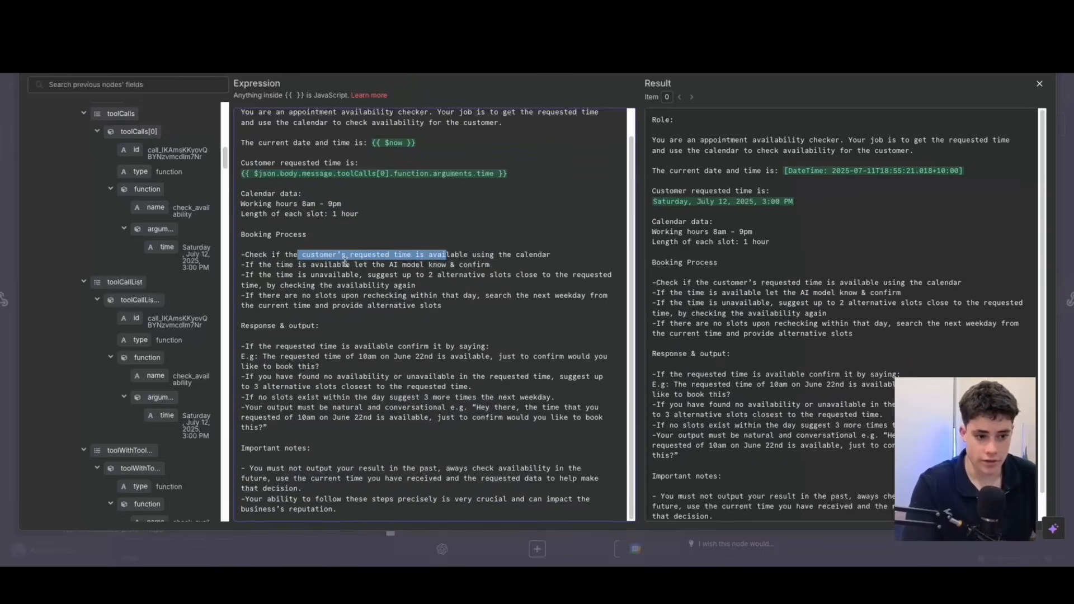
{"action": "left_click", "coordinate": [1039, 83]}
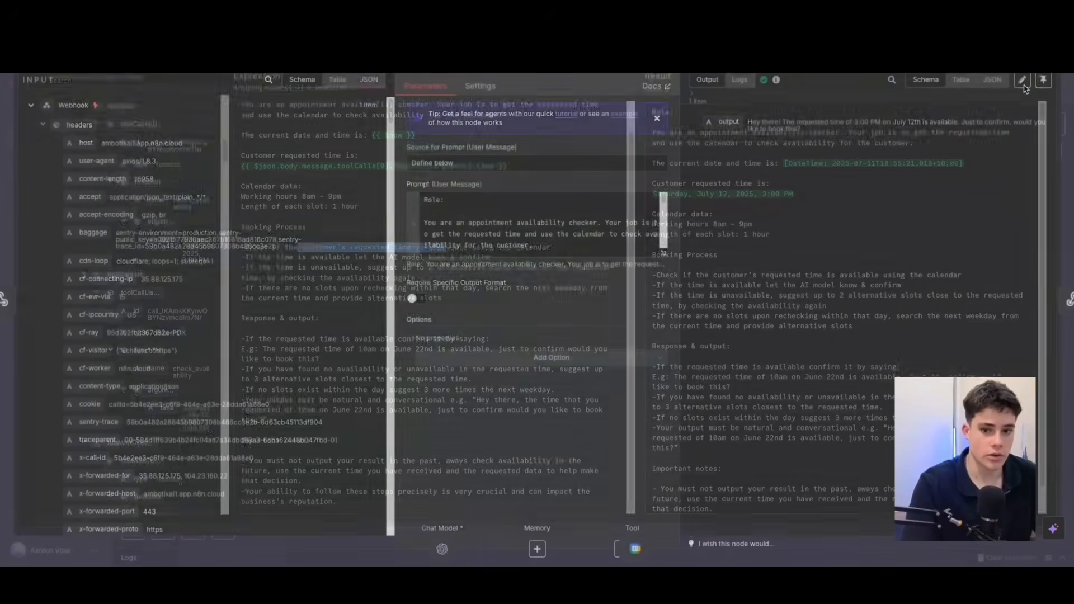
{"action": "key", "text": "Escape"}
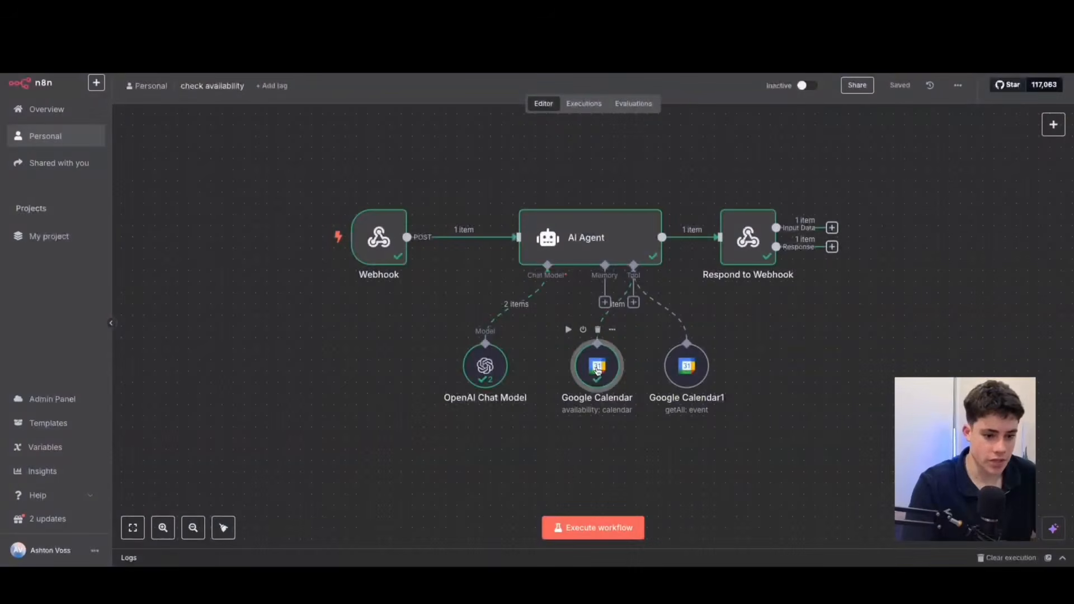
Examine the Google Calendar availability tool's start and end times, then reopen the AI Agent prompt at the customer requested time.
{"action": "double_click", "coordinate": [597, 360]}
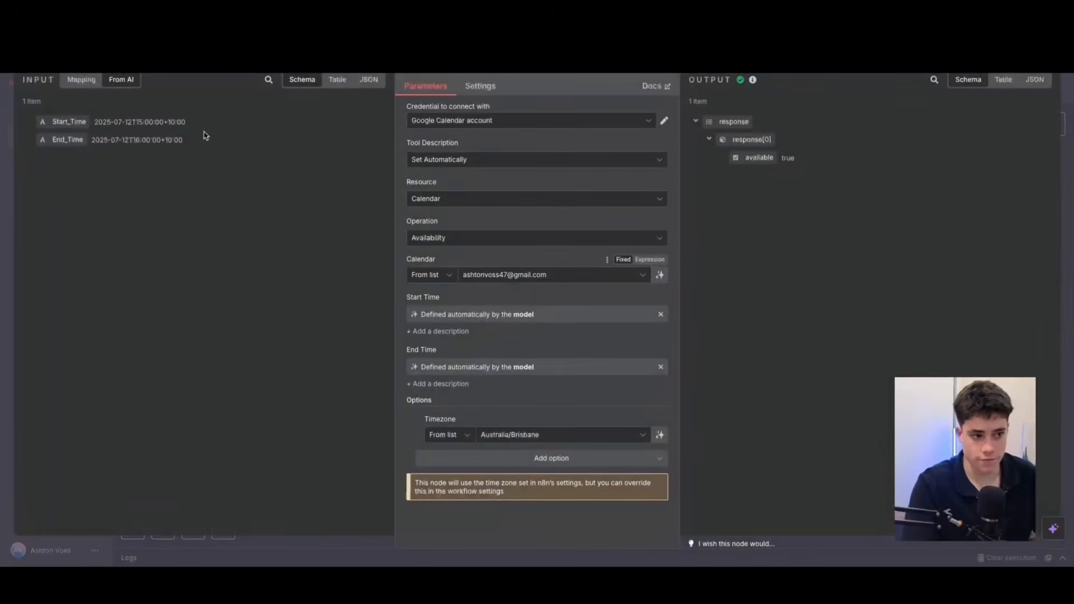
{"action": "key", "text": "Escape"}
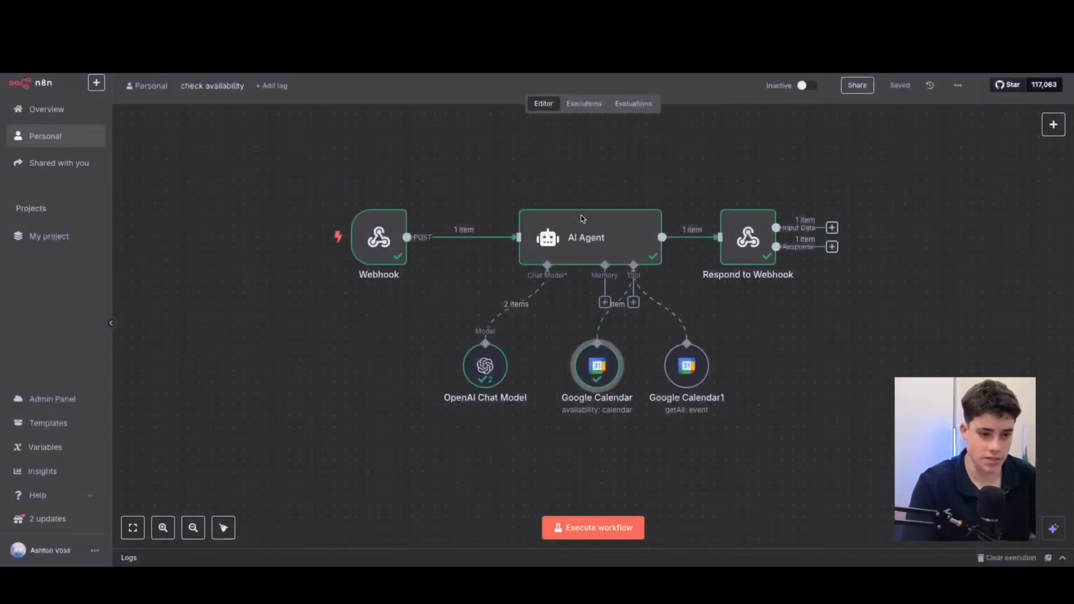
{"action": "double_click", "coordinate": [590, 240]}
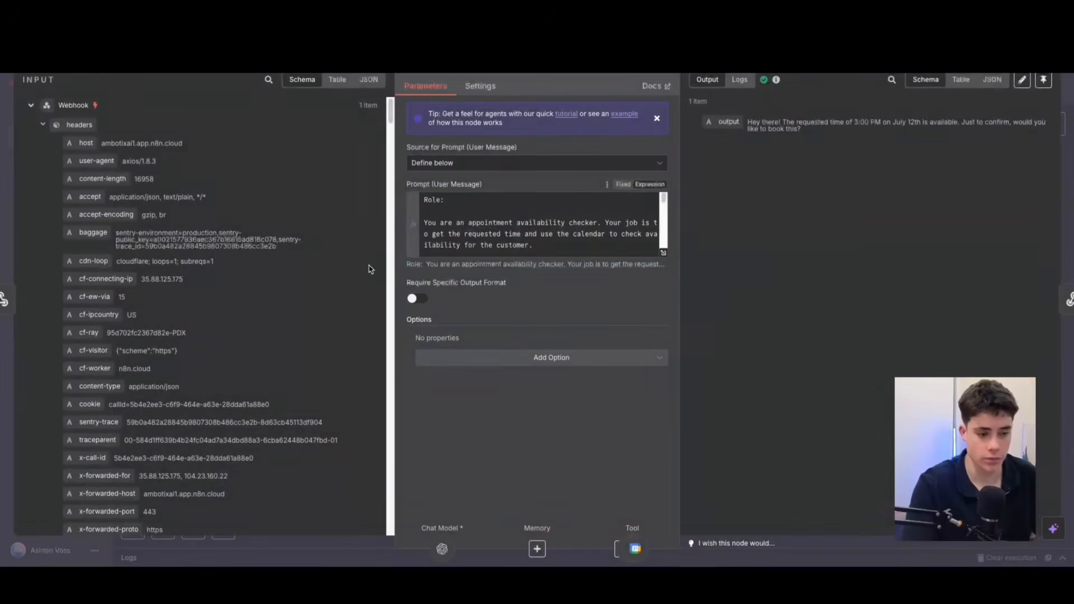
{"action": "left_click", "coordinate": [664, 253]}
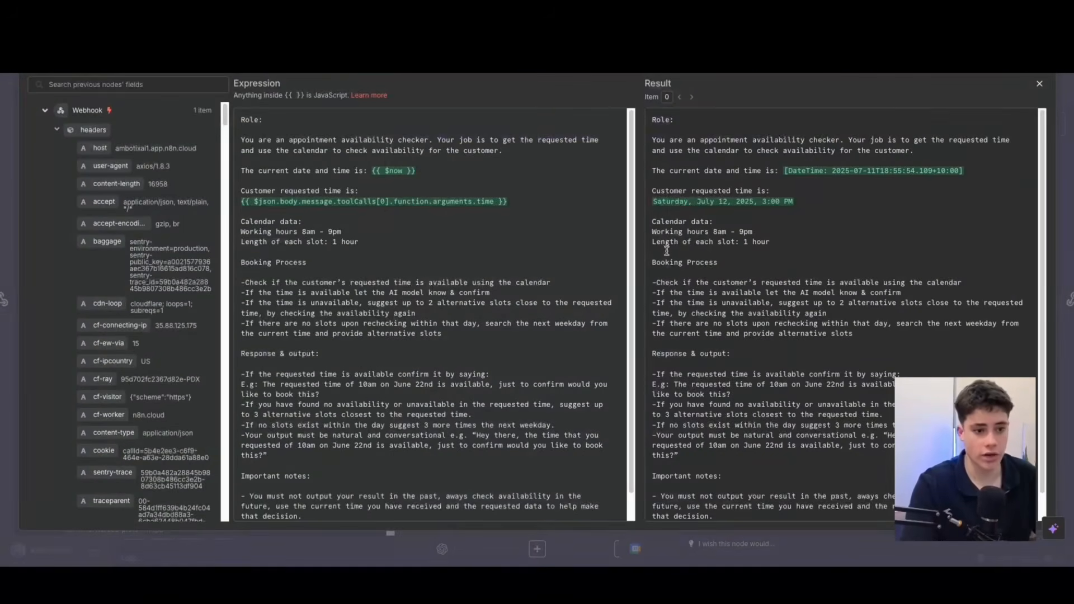
{"action": "triple_click", "coordinate": [548, 207]}
{"action": "left_click", "coordinate": [442, 187]}
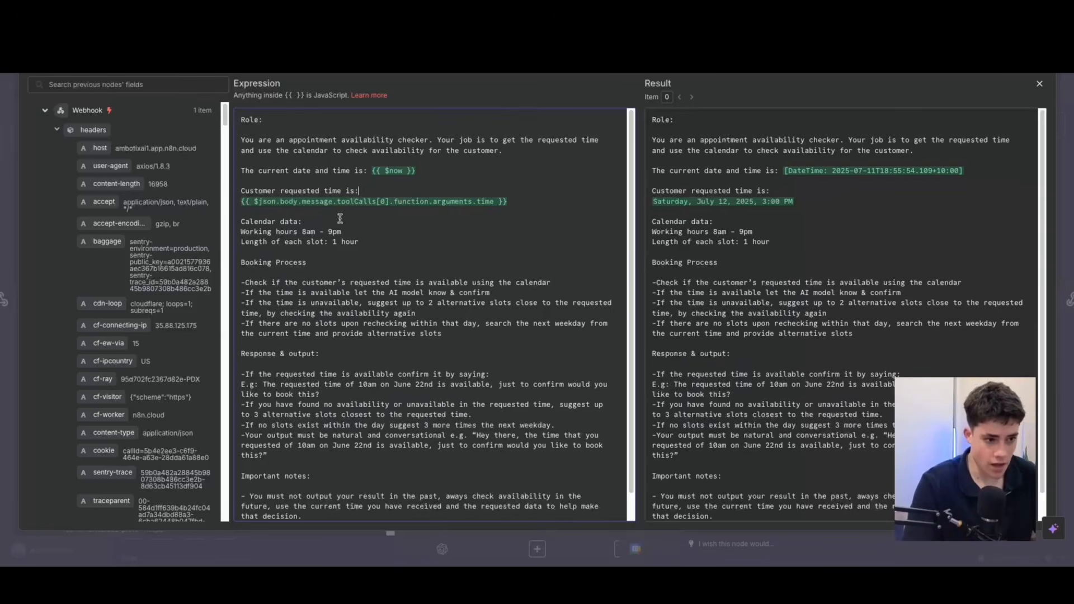
Read the prompt's Response & output and Important notes sections, highlighting the confirmation and no-availability instructions, then close the AI Agent node.
{"action": "scroll", "coordinate": [355, 275], "scroll_direction": "down", "scroll_amount": 2}
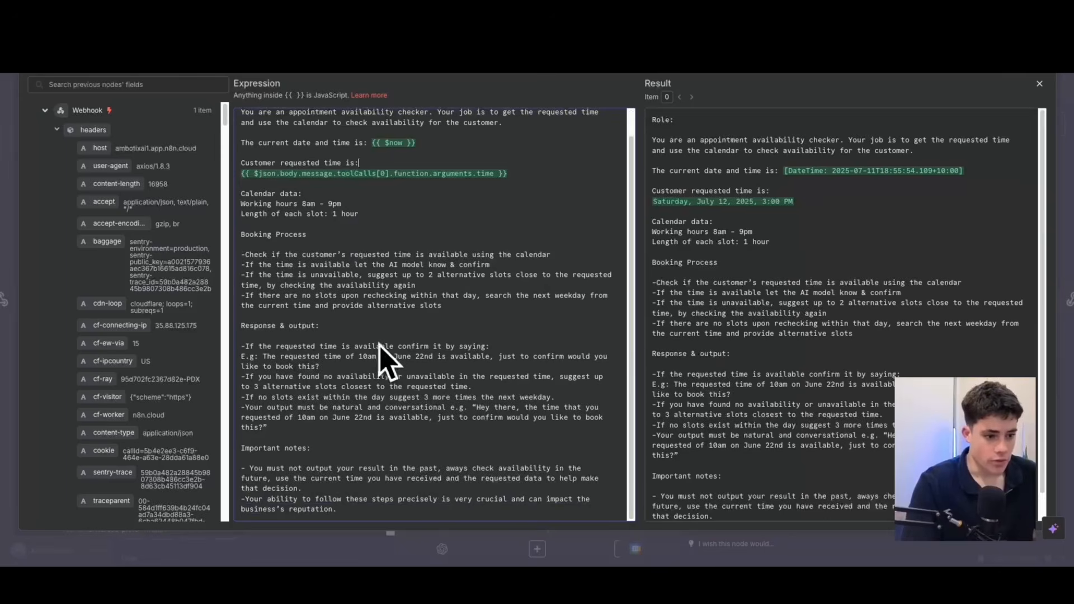
{"action": "left_click_drag", "start_coordinate": [256, 347], "coordinate": [338, 363]}
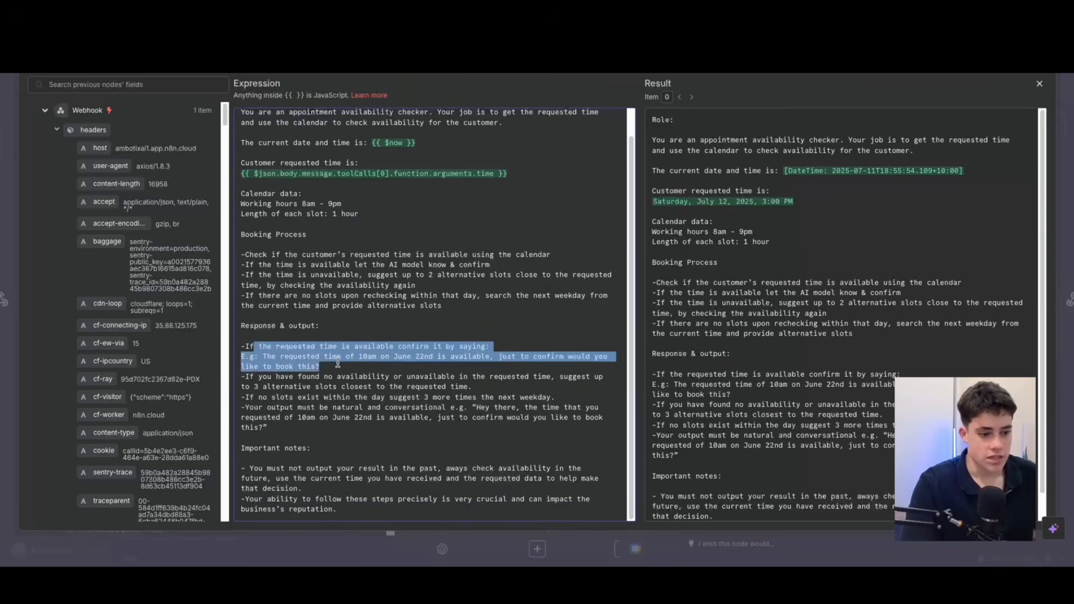
{"action": "left_click", "coordinate": [338, 363]}
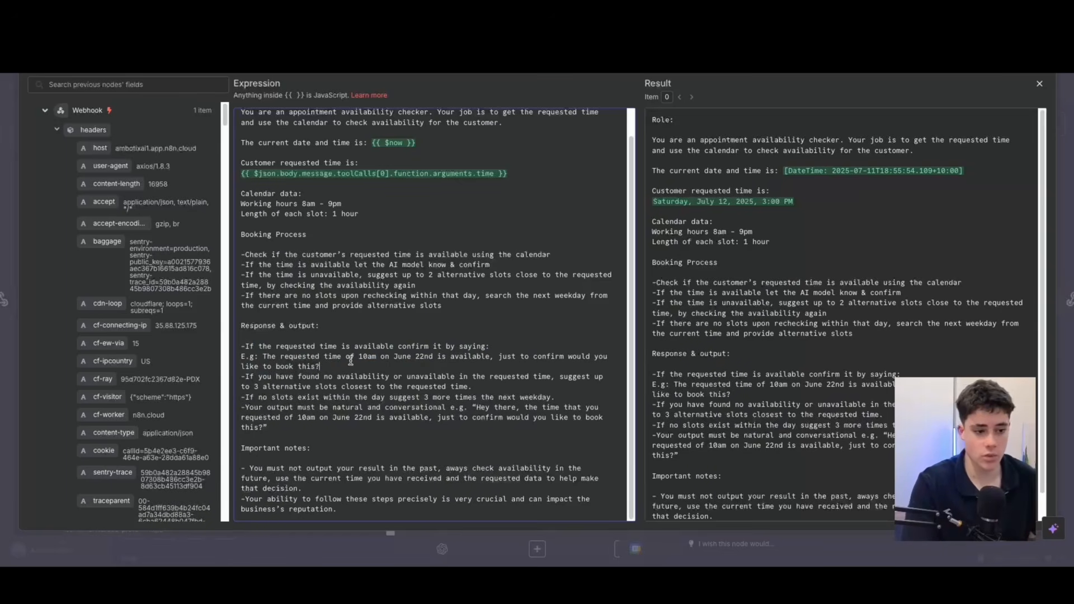
{"action": "triple_click", "coordinate": [274, 359]}
{"action": "left_click", "coordinate": [358, 369]}
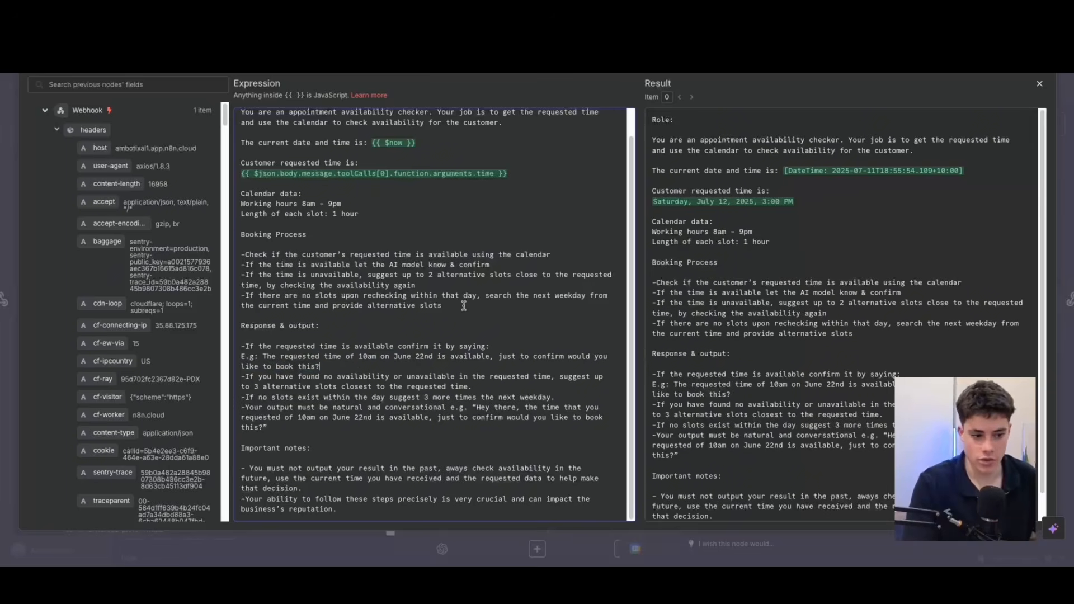
{"action": "left_click_drag", "start_coordinate": [267, 380], "coordinate": [513, 381]}
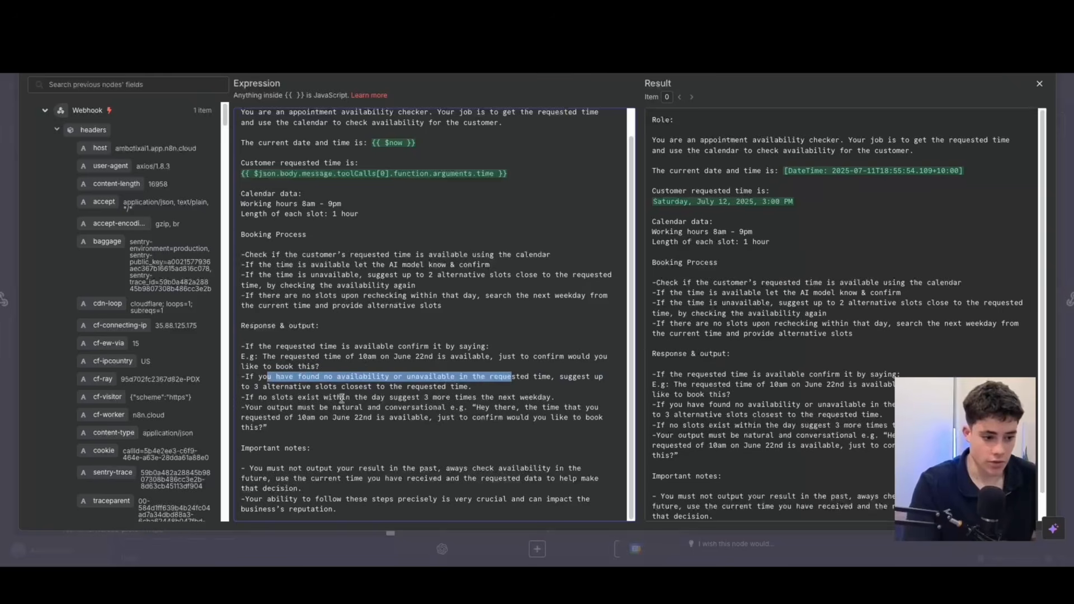
{"action": "left_click_drag", "start_coordinate": [339, 510], "coordinate": [288, 448]}
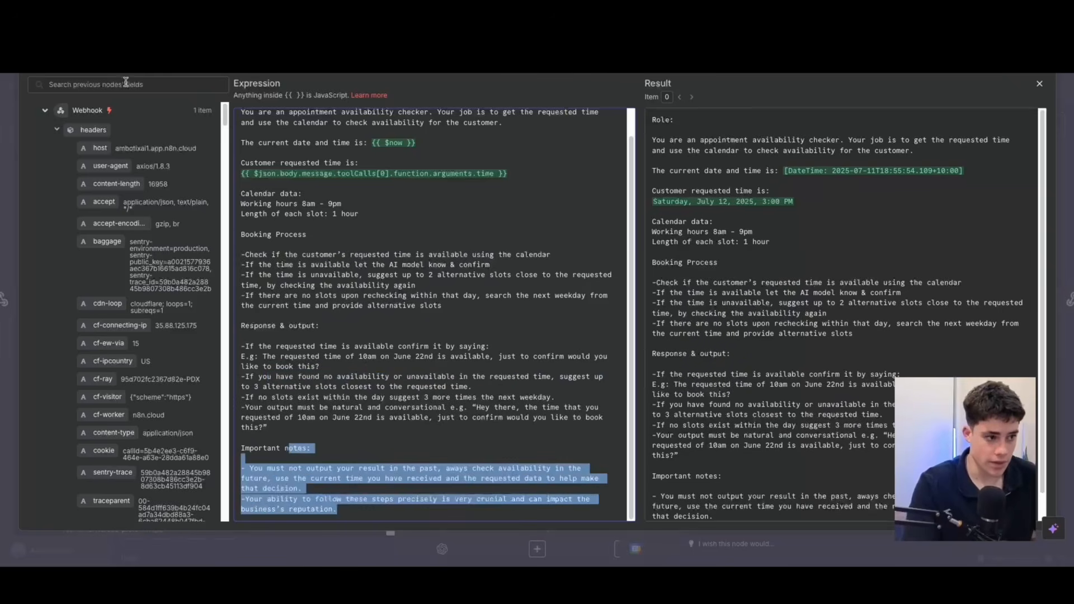
{"action": "left_click", "coordinate": [1039, 84]}
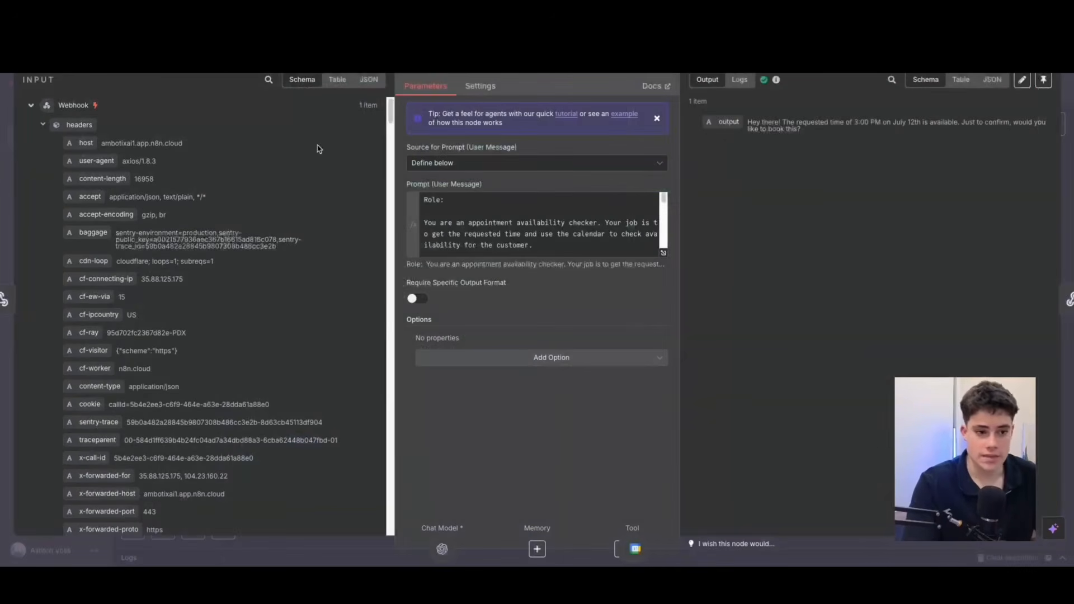
{"action": "key", "text": "Escape"}
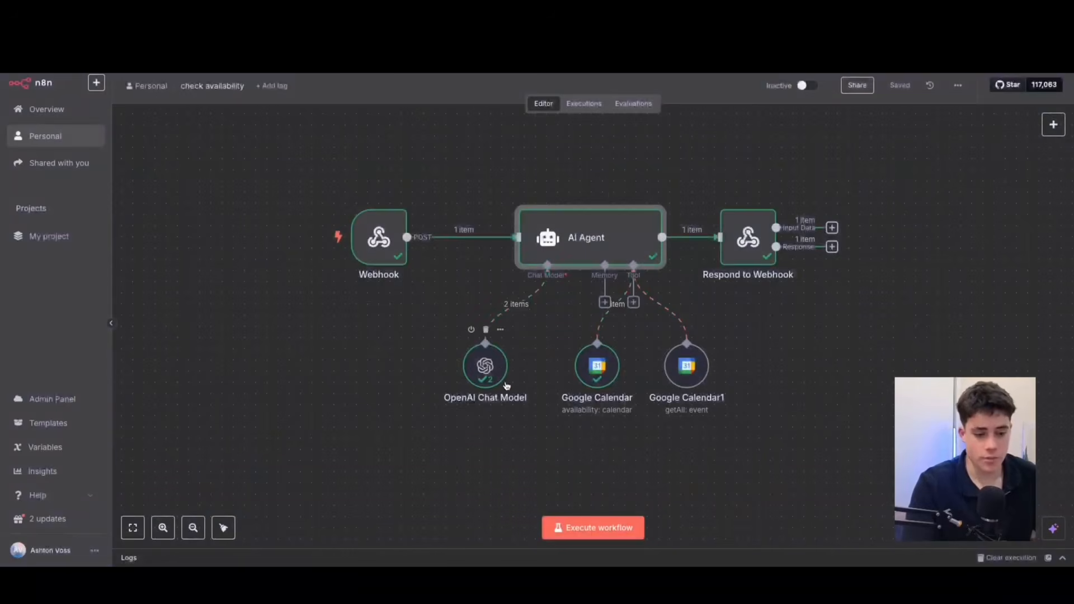
Move the OpenAI Chat Model node away from the calendar tools and inspect the prompt message in its run input.
{"action": "left_click_drag", "start_coordinate": [485, 378], "coordinate": [439, 354]}
{"action": "double_click", "coordinate": [440, 356]}
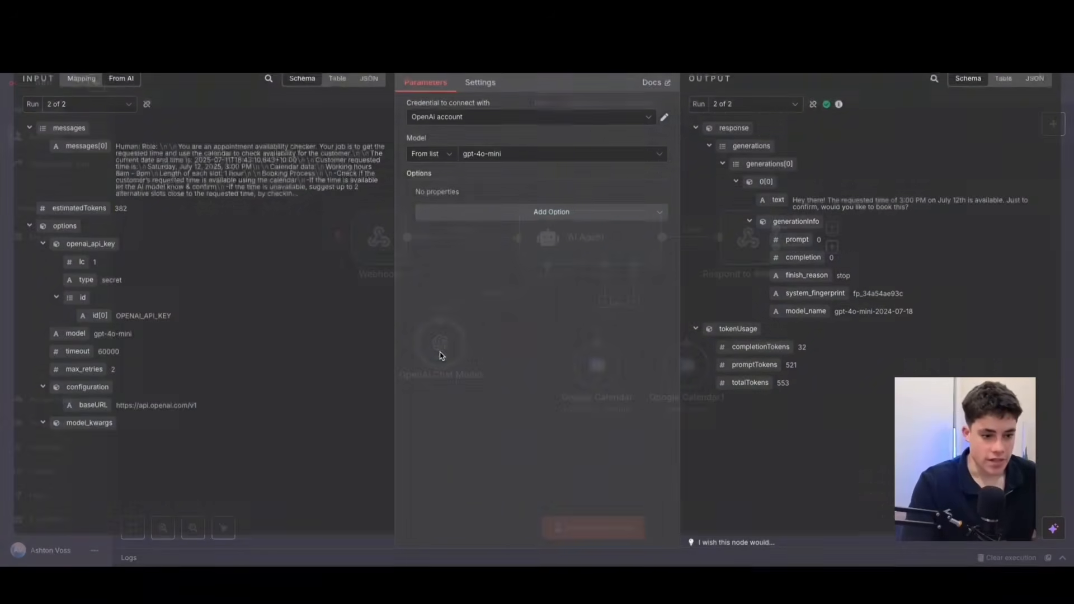
{"action": "left_click_drag", "start_coordinate": [114, 149], "coordinate": [297, 190]}
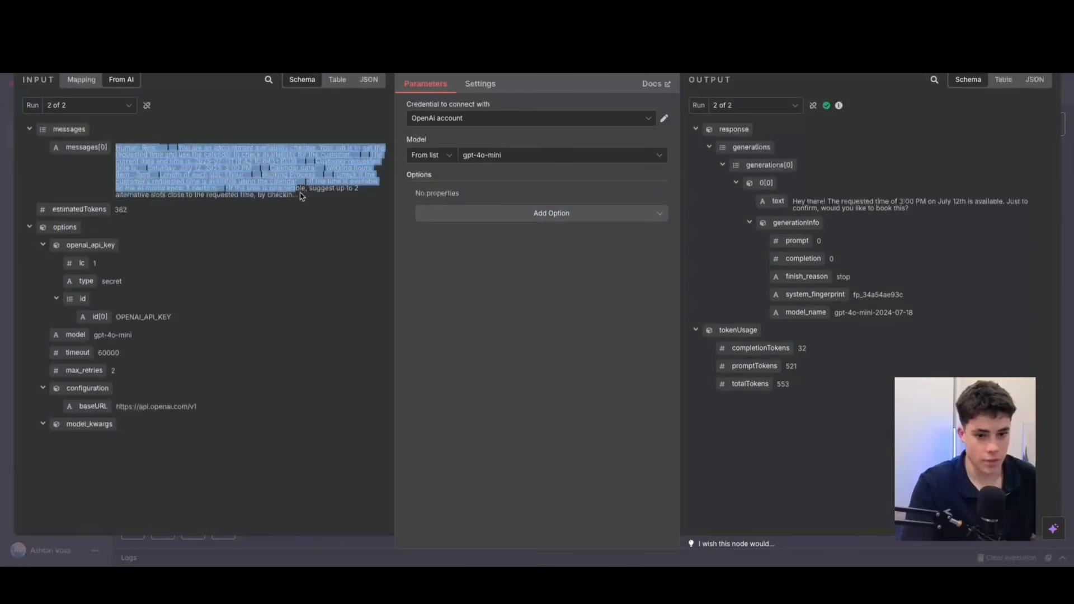
{"action": "key", "text": "Escape"}
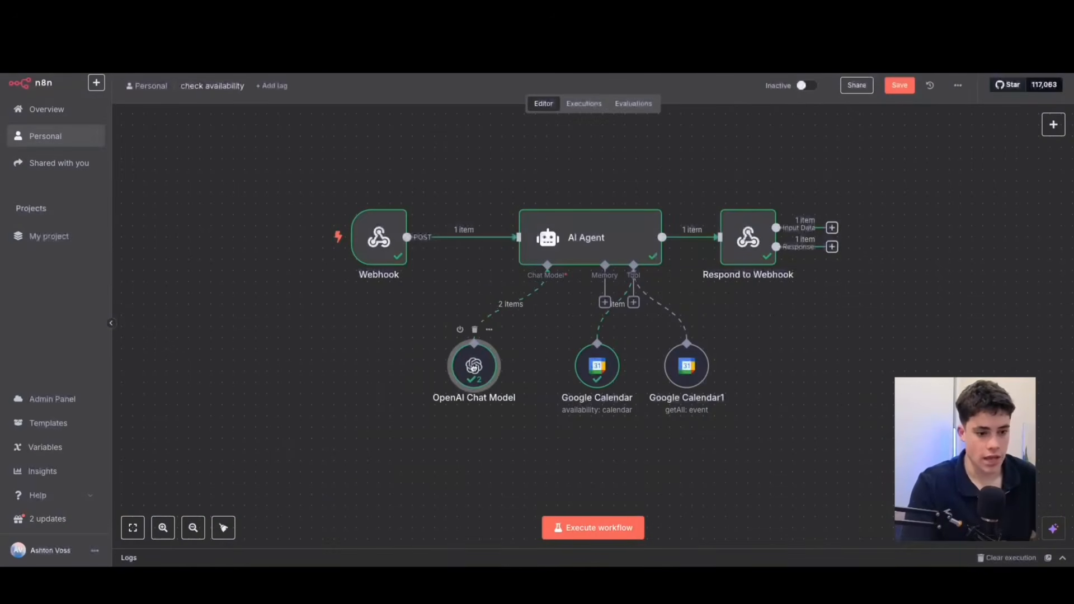
Move the Google Calendar availability node closer to the OpenAI Chat Model and view its calendar settings.
{"action": "left_click_drag", "start_coordinate": [603, 368], "coordinate": [558, 368]}
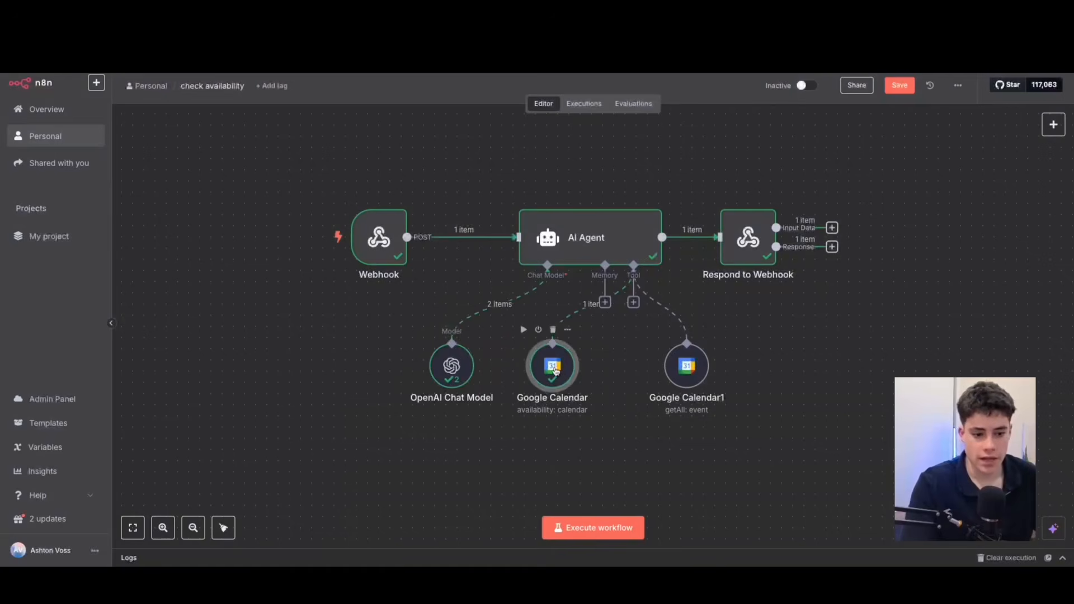
{"action": "double_click", "coordinate": [554, 368]}
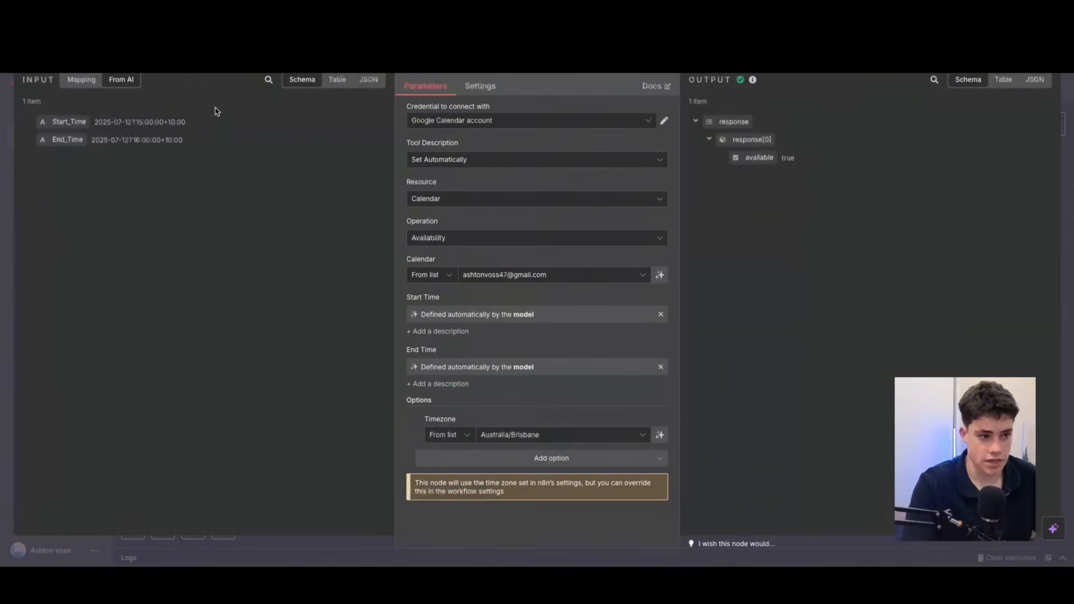
{"action": "key", "text": "Escape"}
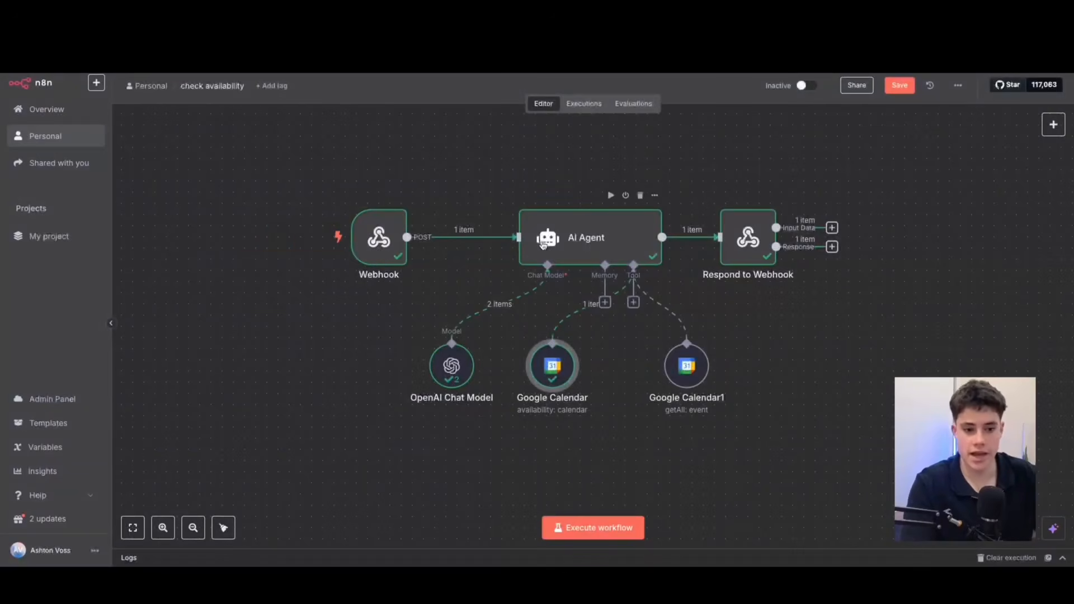
Reopen the Google Calendar availability tool, switch Start Time to its $fromAI expression, and restore it to be defined automatically by the model.
{"action": "double_click", "coordinate": [550, 368]}
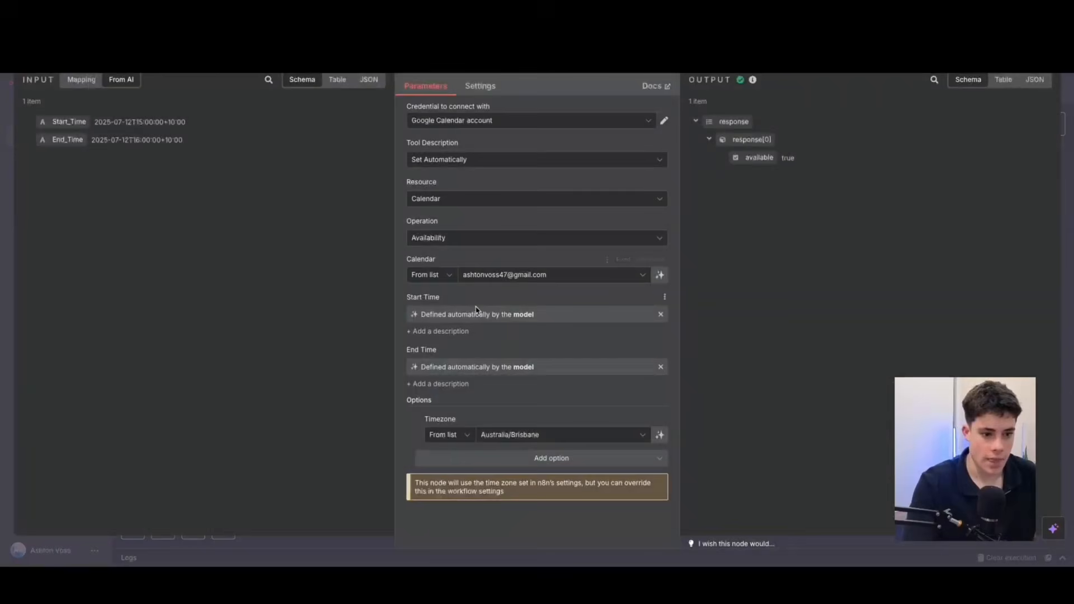
{"action": "left_click", "coordinate": [658, 315]}
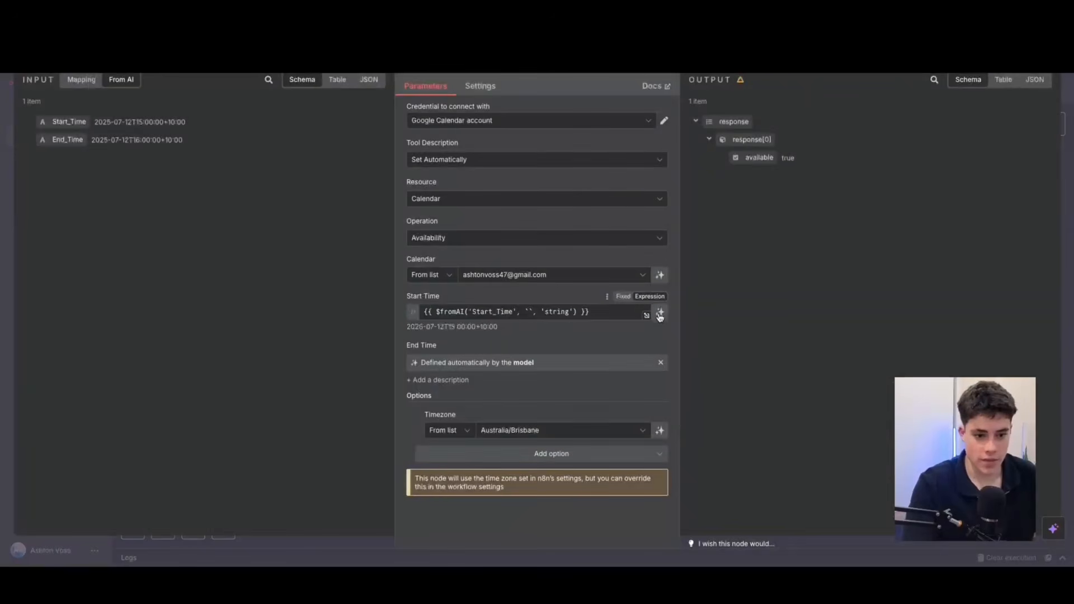
{"action": "left_click", "coordinate": [660, 313]}
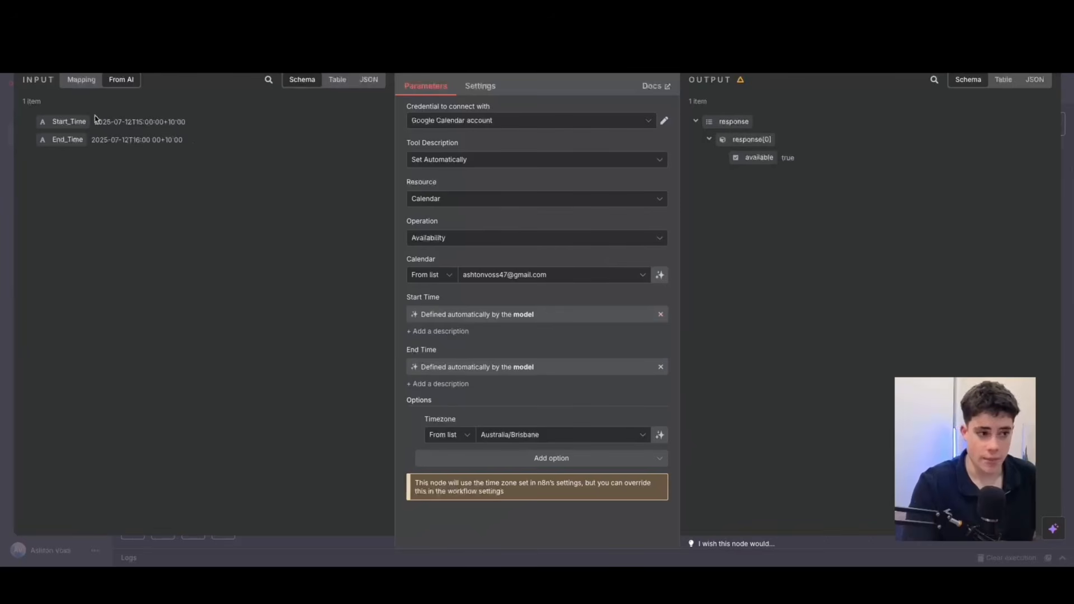
Examine the availability tool's Start_Time and End_Time inputs and its available output value, then return to the canvas.
{"action": "left_click_drag", "start_coordinate": [95, 121], "coordinate": [221, 122]}
{"action": "left_click", "coordinate": [177, 150]}
{"action": "left_click_drag", "start_coordinate": [92, 140], "coordinate": [202, 142]}
{"action": "left_click", "coordinate": [206, 144]}
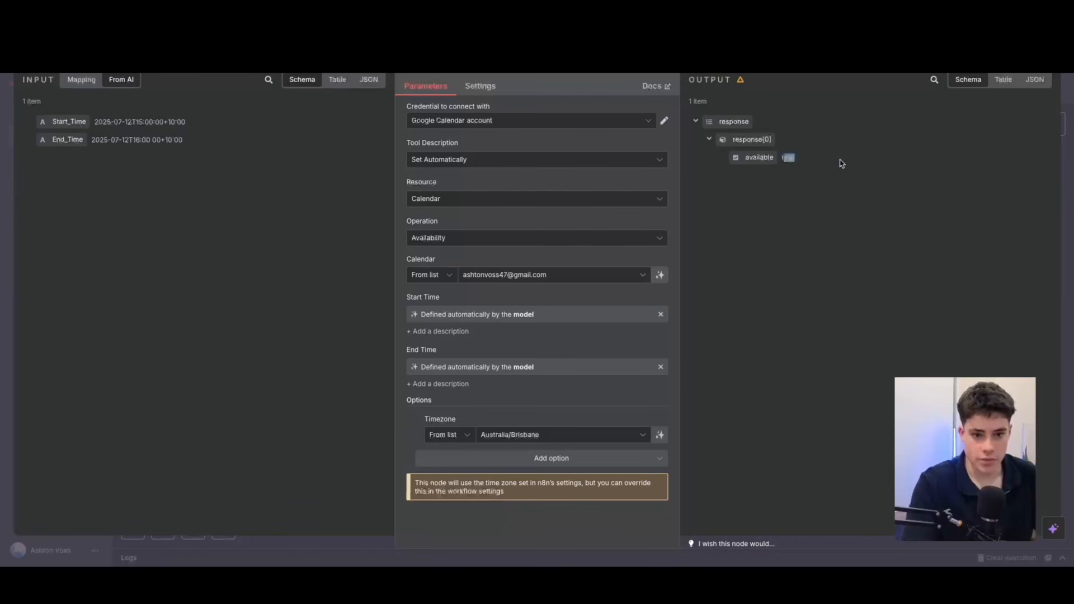
{"action": "left_click", "coordinate": [50, 69]}
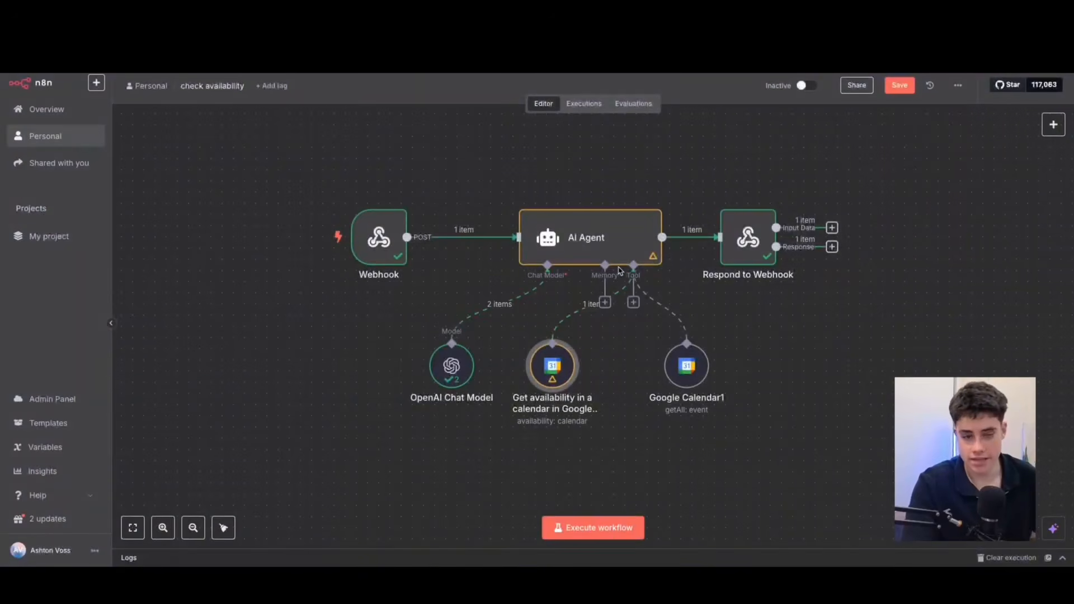
Inspect the Respond to Webhook node's JSON response body and the AI Agent output it passes back.
{"action": "double_click", "coordinate": [748, 239]}
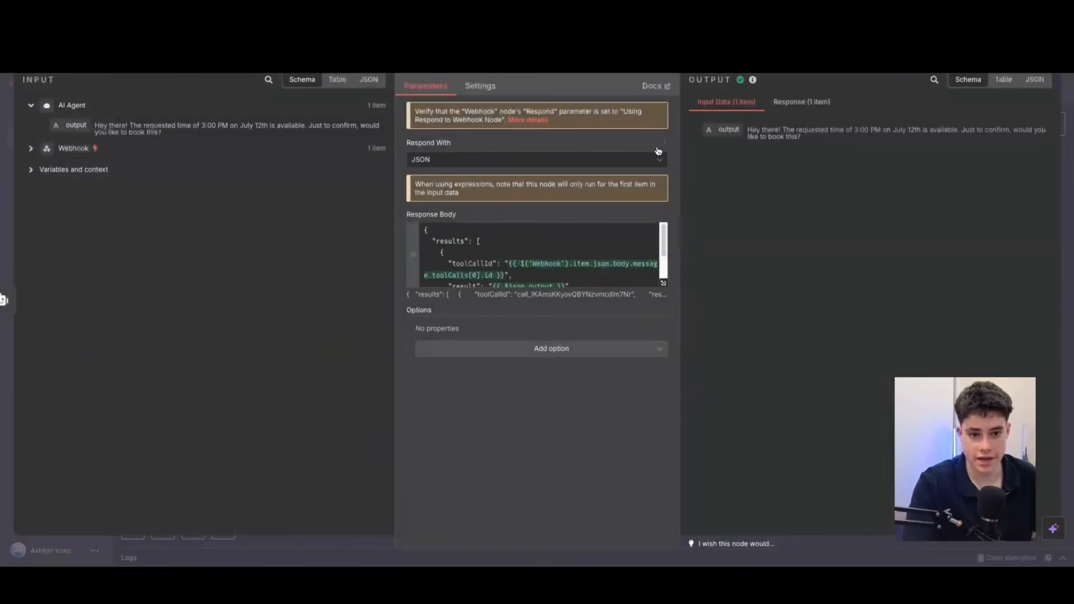
{"action": "left_click_drag", "start_coordinate": [746, 131], "coordinate": [808, 136]}
{"action": "left_click", "coordinate": [813, 140]}
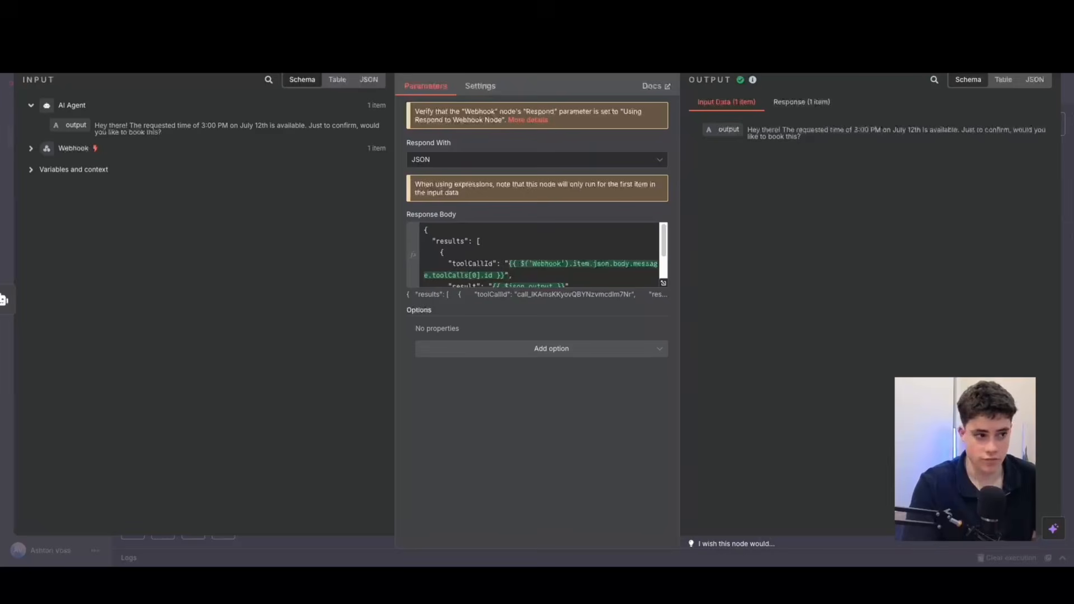
{"action": "key", "text": "Escape"}
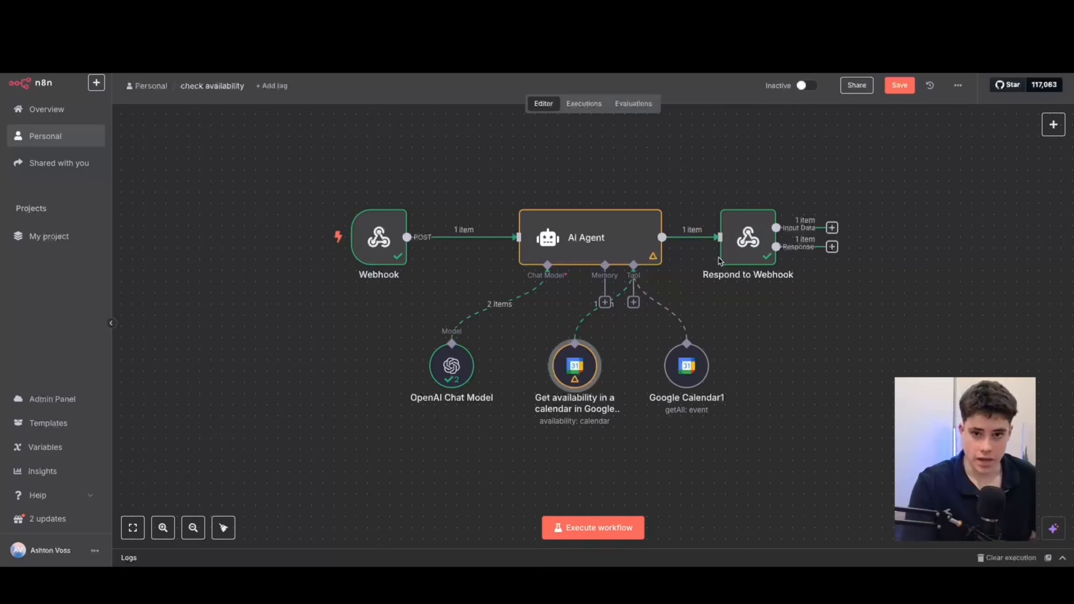
Nudge the availability calendar node toward the OpenAI Chat Model and review Google Calendar1's Get Many event settings.
{"action": "mouse_move", "coordinate": [589, 371]}
{"action": "left_click_drag", "start_coordinate": [588, 369], "coordinate": [569, 367]}
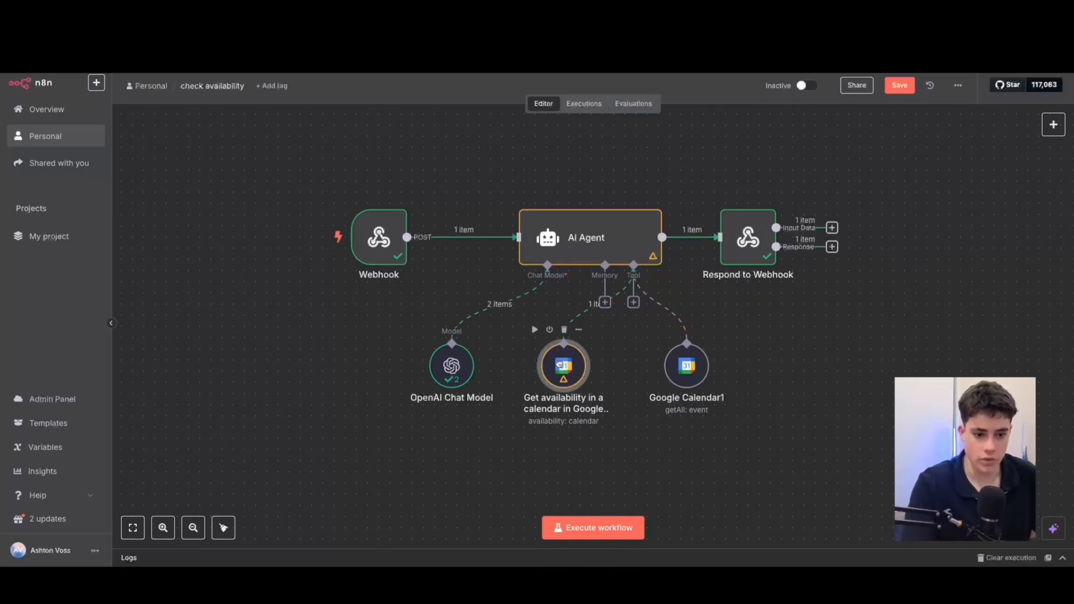
{"action": "double_click", "coordinate": [693, 370]}
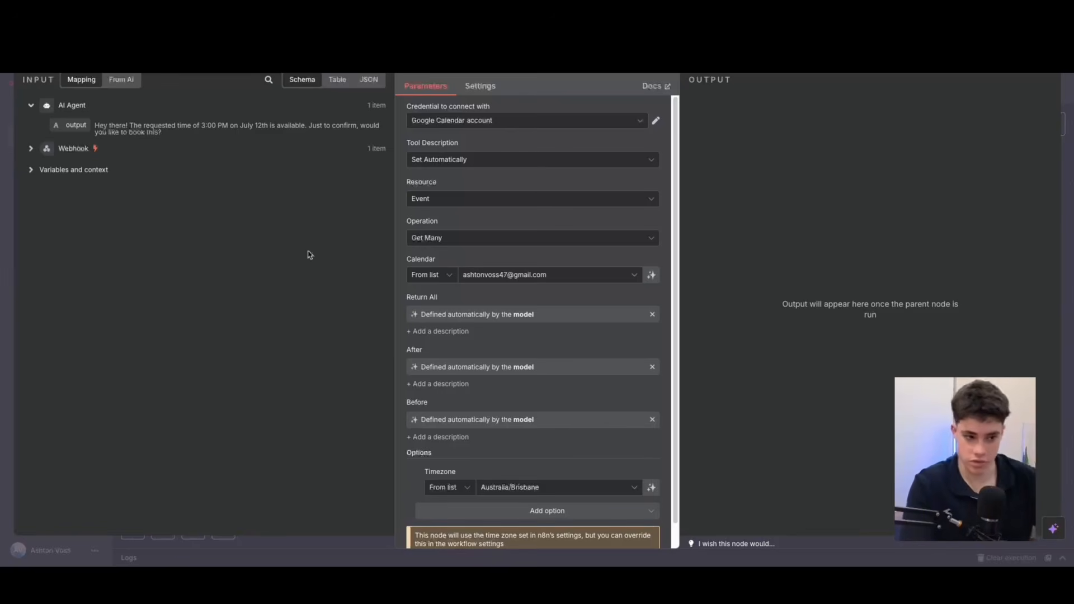
{"action": "scroll", "coordinate": [431, 266], "scroll_direction": "down", "scroll_amount": 1}
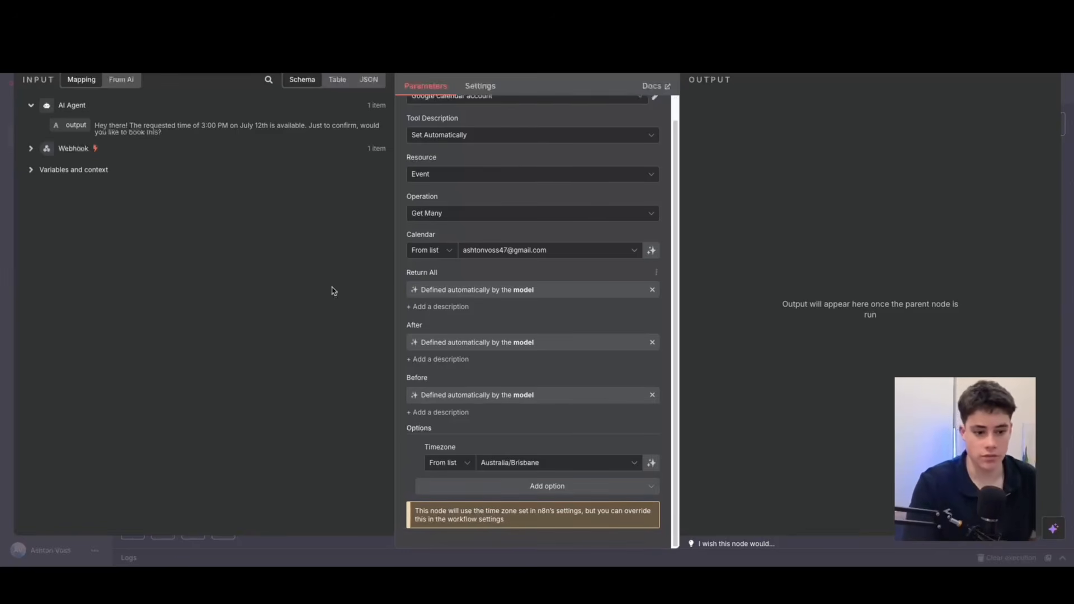
{"action": "scroll", "coordinate": [511, 238], "scroll_direction": "up", "scroll_amount": 1}
{"action": "key", "text": "Escape"}
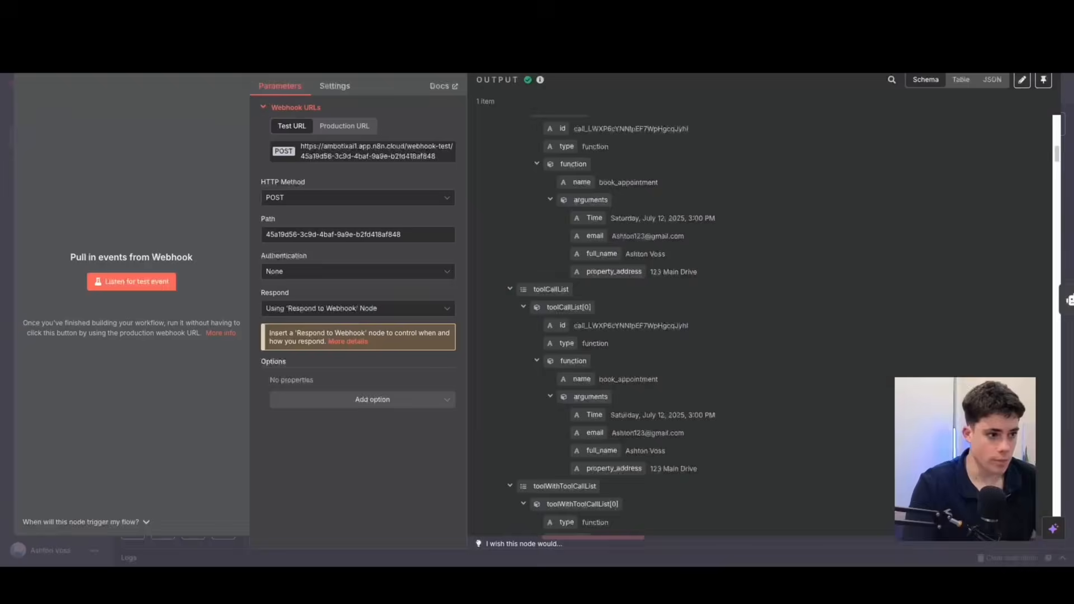
Return to the booking canvas and nudge the OpenAI Chat Model and Webhook nodes closer to the AI Agent.
{"action": "key", "text": "Escape"}
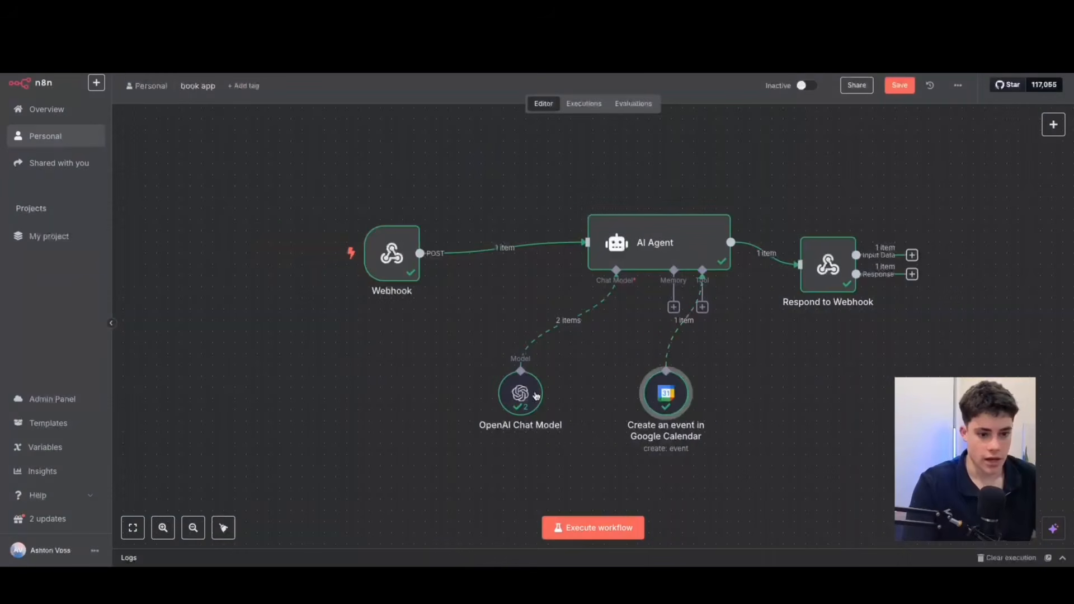
{"action": "left_click_drag", "start_coordinate": [521, 394], "coordinate": [544, 393]}
{"action": "left_click_drag", "start_coordinate": [397, 260], "coordinate": [419, 270]}
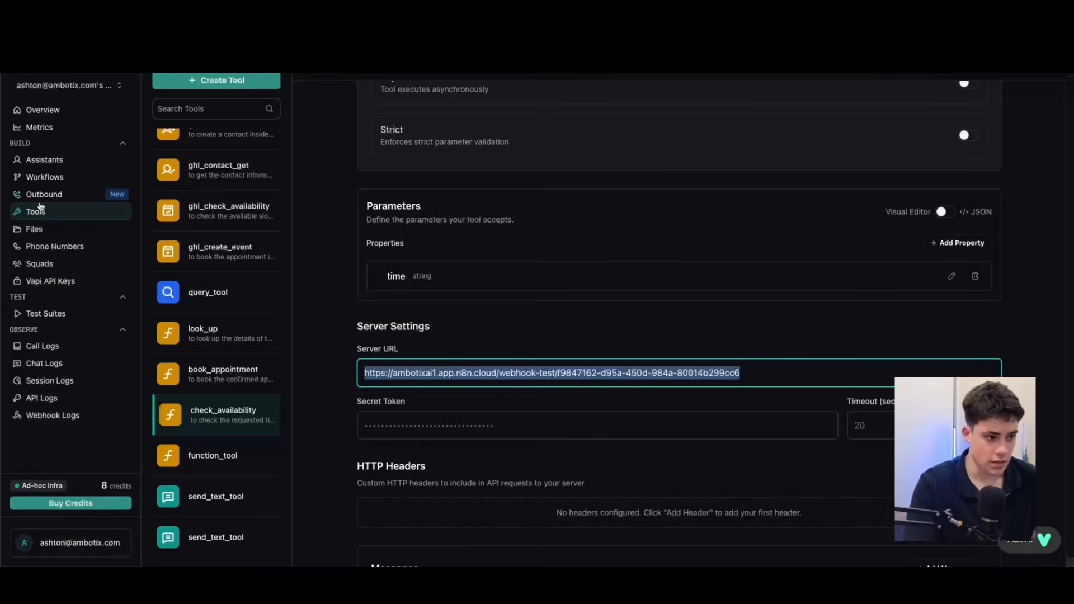
In Vapi, review the book_appointment tool's parameters as JSON and as a property list, together with its server URL.
{"action": "left_click", "coordinate": [252, 373]}
{"action": "scroll", "coordinate": [547, 350], "scroll_direction": "down", "scroll_amount": 4}
{"action": "scroll", "coordinate": [647, 456], "scroll_direction": "down", "scroll_amount": 3}
{"action": "left_click", "coordinate": [944, 124]}
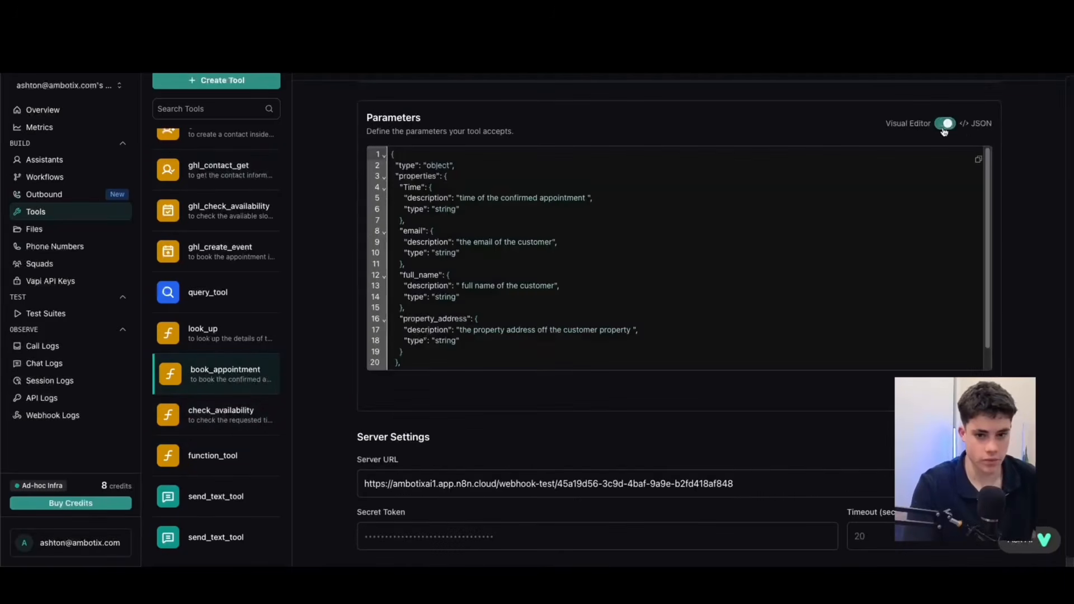
{"action": "left_click", "coordinate": [945, 126]}
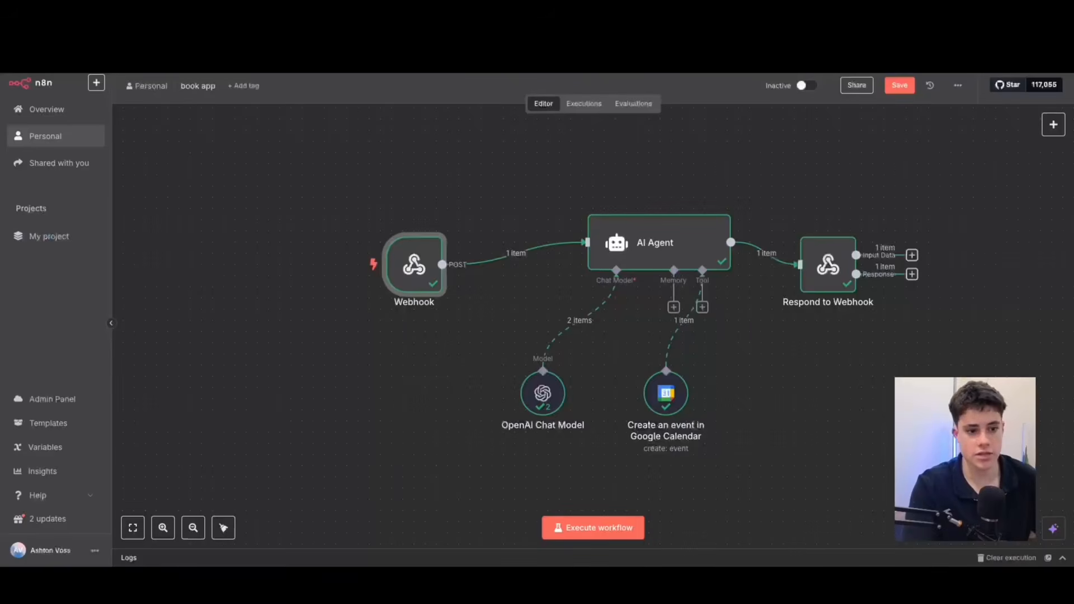
In n8n's booking workflow, inspect the Webhook output's book_appointment arguments for time, email, full name and property address.
{"action": "left_click_drag", "start_coordinate": [383, 267], "coordinate": [372, 267]}
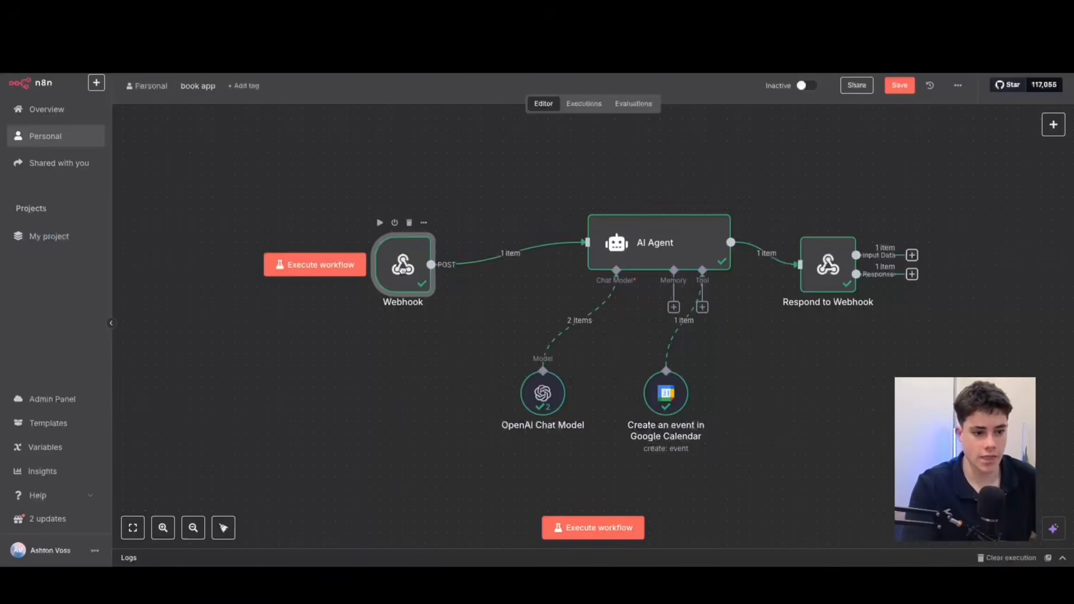
{"action": "double_click", "coordinate": [374, 267]}
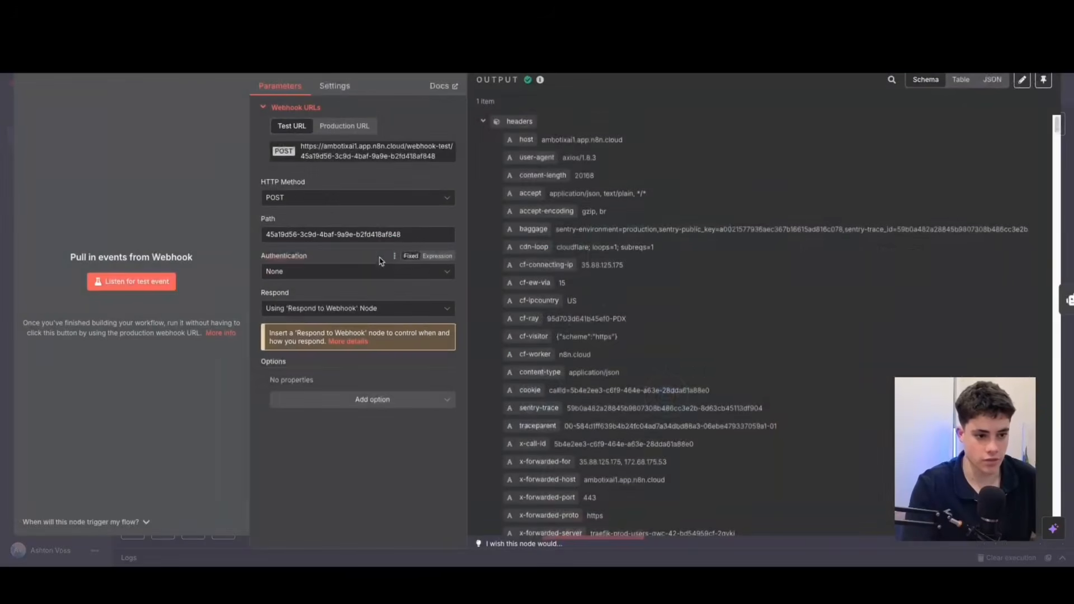
{"action": "scroll", "coordinate": [626, 384], "scroll_direction": "down", "scroll_amount": 5}
{"action": "scroll", "coordinate": [627, 384], "scroll_direction": "down", "scroll_amount": 4}
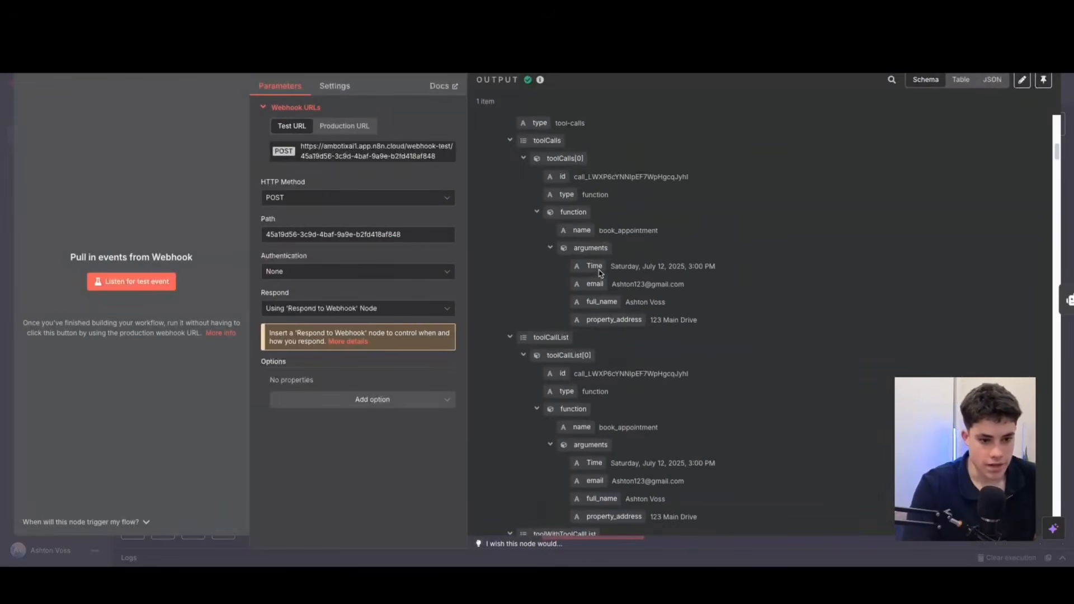
{"action": "left_click_drag", "start_coordinate": [612, 266], "coordinate": [705, 311]}
{"action": "left_click", "coordinate": [716, 326]}
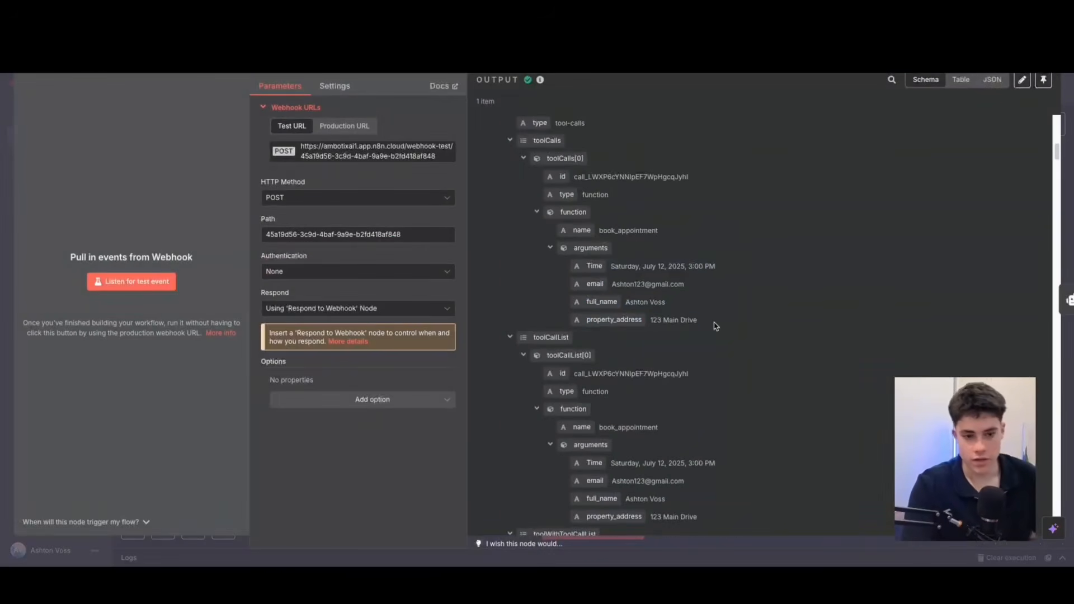
{"action": "left_click_drag", "start_coordinate": [614, 262], "coordinate": [751, 270]}
{"action": "left_click_drag", "start_coordinate": [614, 285], "coordinate": [730, 306]}
{"action": "left_click_drag", "start_coordinate": [653, 320], "coordinate": [737, 340]}
{"action": "left_click", "coordinate": [6, 302]}
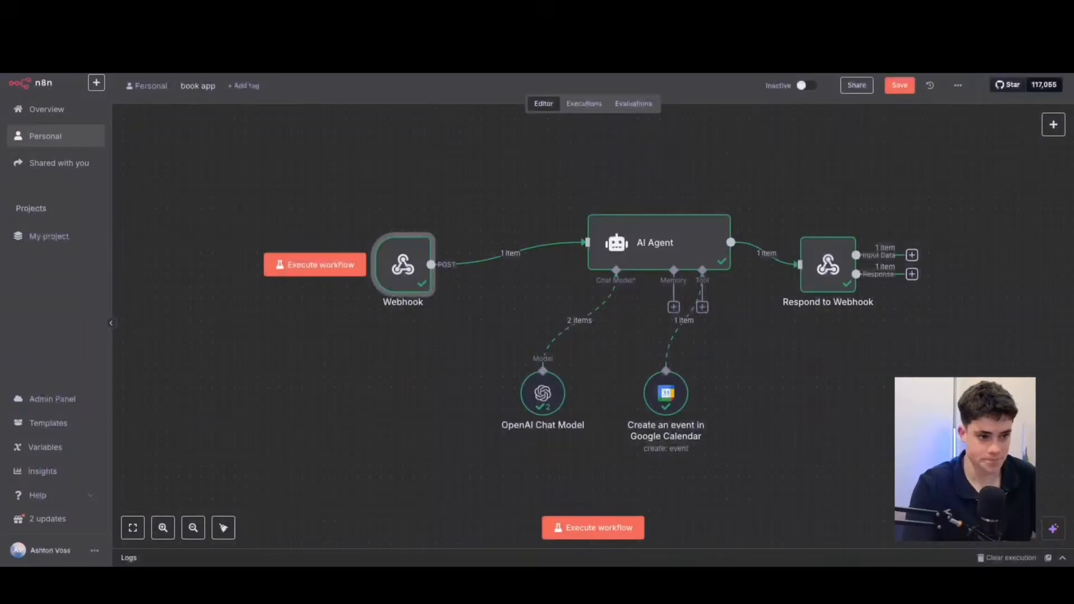
Review the booking AI Agent's expanded prompt, including the booking time expression and output instructions, and return to the canvas.
{"action": "double_click", "coordinate": [643, 242]}
{"action": "left_click", "coordinate": [664, 253]}
{"action": "left_click_drag", "start_coordinate": [301, 193], "coordinate": [555, 190]}
{"action": "left_click_drag", "start_coordinate": [710, 192], "coordinate": [929, 193]}
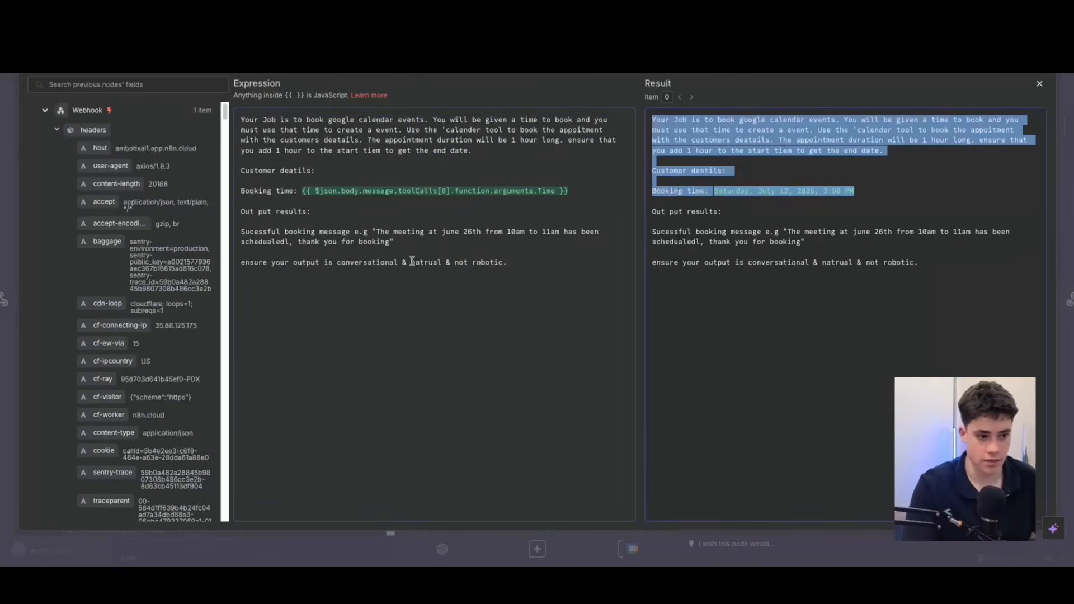
{"action": "left_click", "coordinate": [390, 241]}
{"action": "left_click_drag", "start_coordinate": [240, 212], "coordinate": [401, 244]}
{"action": "left_click", "coordinate": [401, 244]}
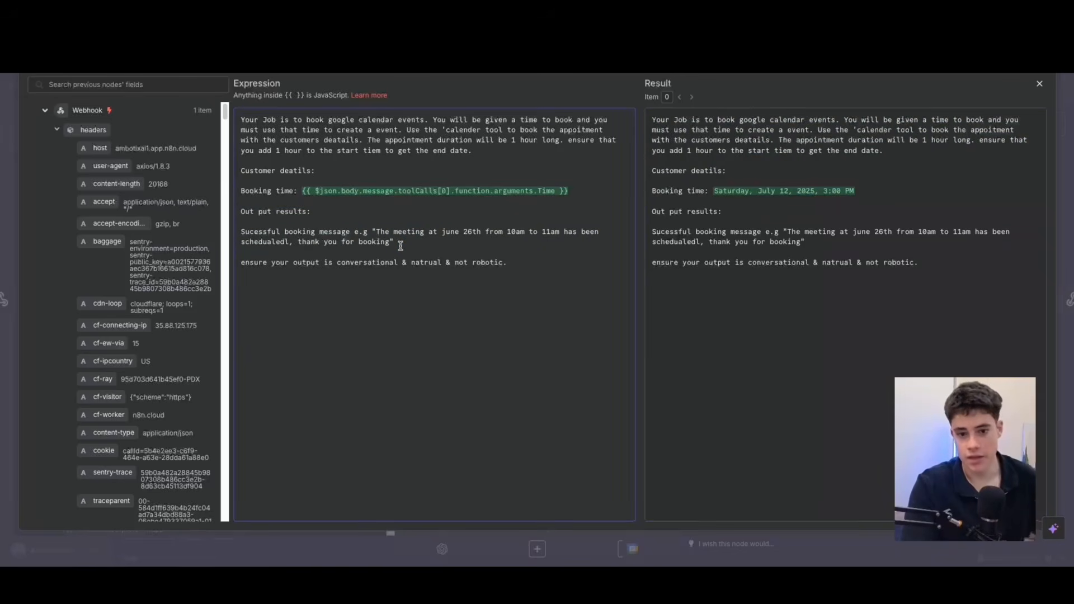
{"action": "left_click", "coordinate": [1039, 83]}
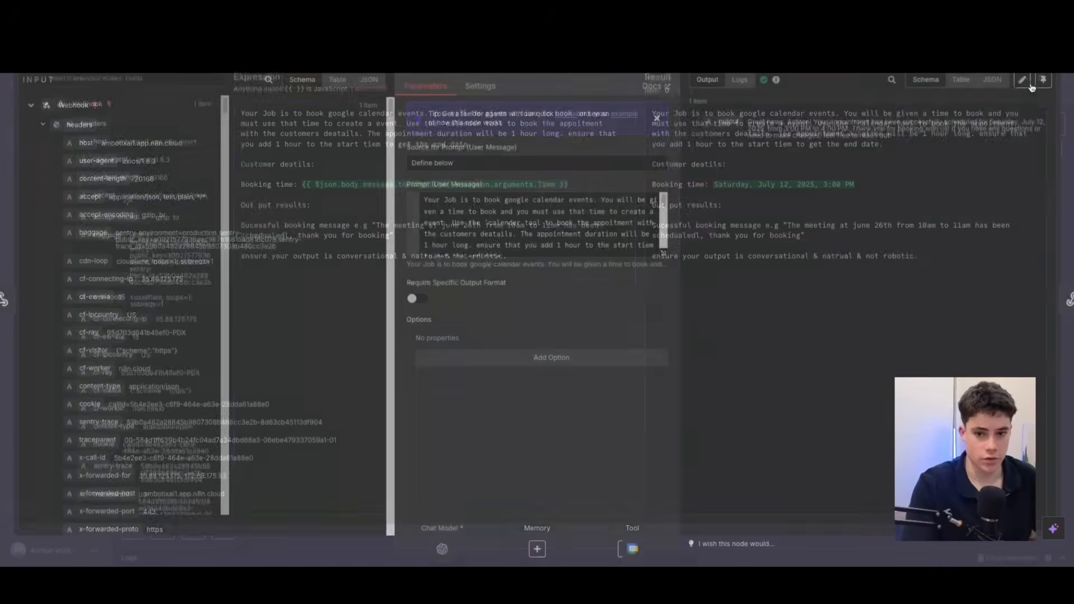
{"action": "key", "text": "Escape"}
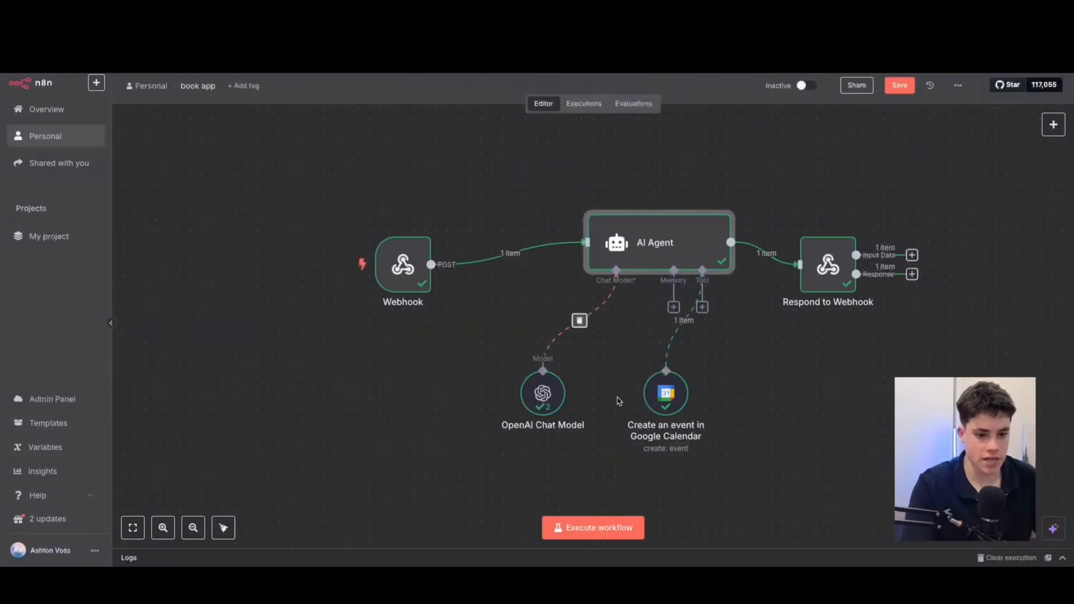
Move the OpenAI Chat Model node farther from the calendar node and open the Create an event tool's additional fields.
{"action": "left_click_drag", "start_coordinate": [502, 383], "coordinate": [505, 373]}
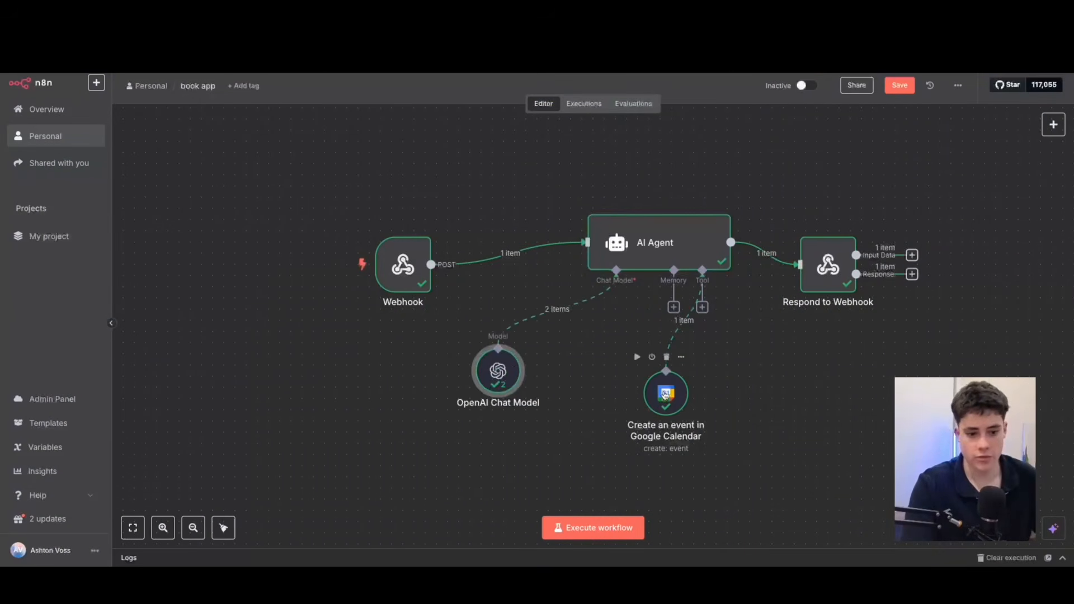
{"action": "double_click", "coordinate": [665, 394]}
{"action": "scroll", "coordinate": [473, 304], "scroll_direction": "down", "scroll_amount": 5}
{"action": "scroll", "coordinate": [473, 305], "scroll_direction": "down", "scroll_amount": 3}
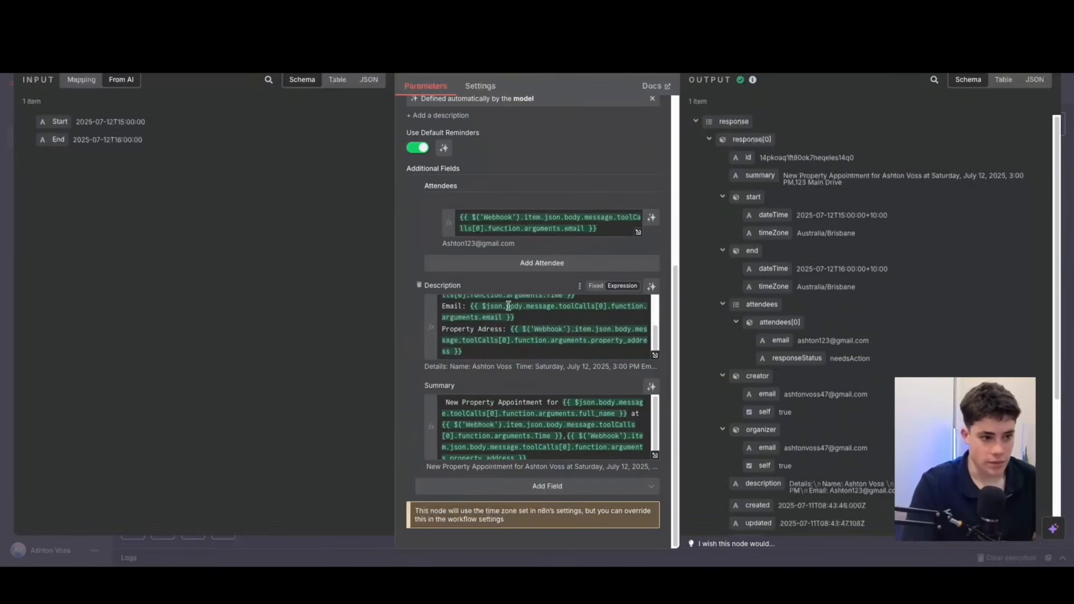
Show the webhook's booking arguments as mapping input and demonstrate mapping the email argument onto the event's Attendees field.
{"action": "left_click", "coordinate": [82, 80]}
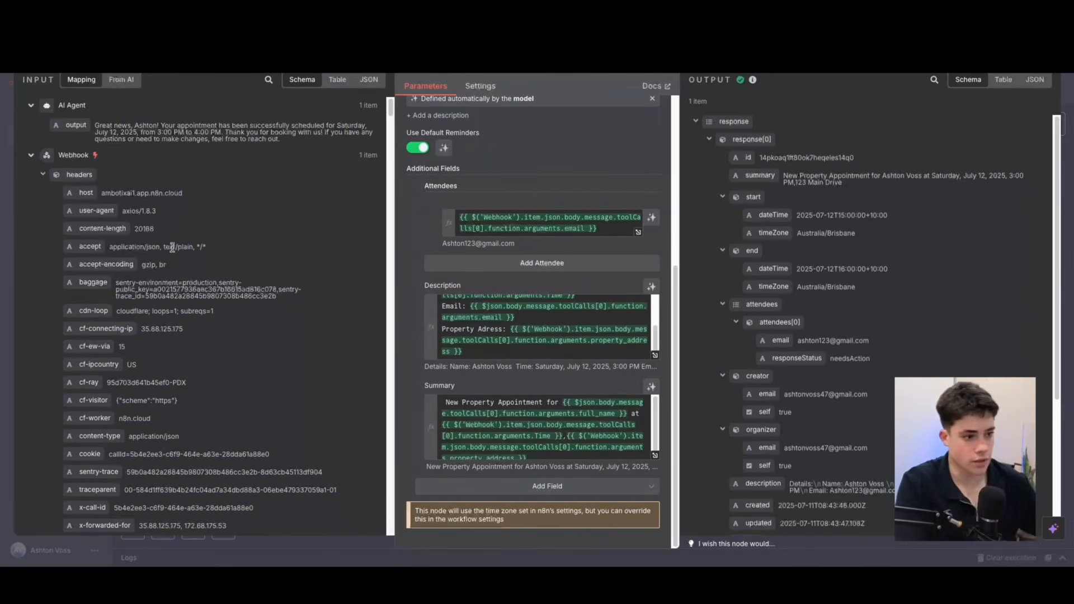
{"action": "scroll", "coordinate": [158, 302], "scroll_direction": "down", "scroll_amount": 5}
{"action": "scroll", "coordinate": [159, 311], "scroll_direction": "down", "scroll_amount": 9}
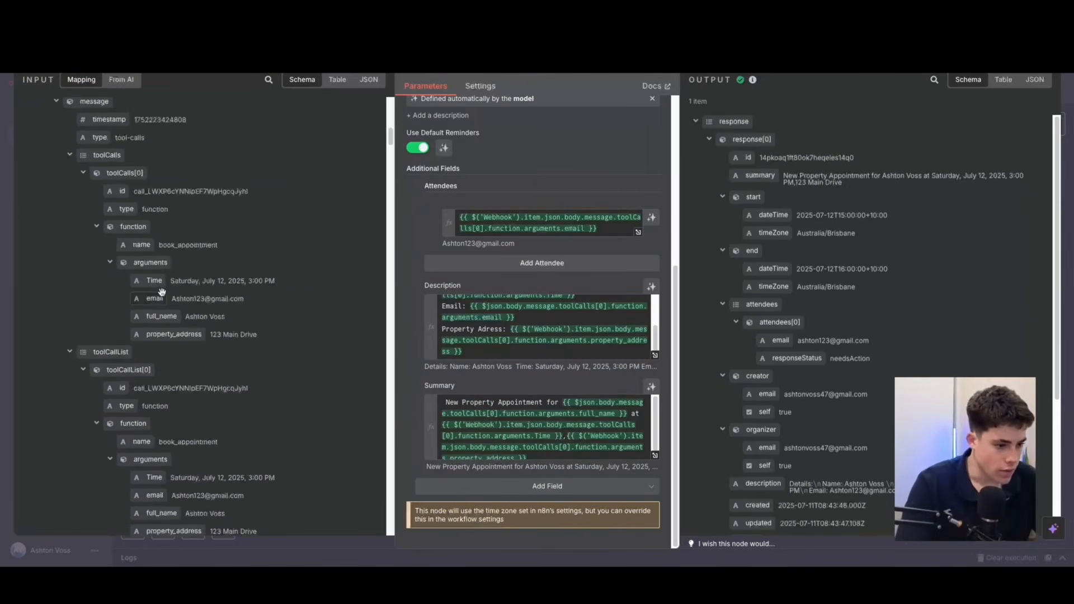
{"action": "mouse_move", "coordinate": [148, 280]}
{"action": "left_mouse_down"}
{"action": "mouse_move", "coordinate": [556, 319]}
{"action": "mouse_move", "coordinate": [518, 324]}
{"action": "mouse_move", "coordinate": [515, 371]}
{"action": "mouse_move", "coordinate": [149, 276]}
{"action": "left_mouse_up"}
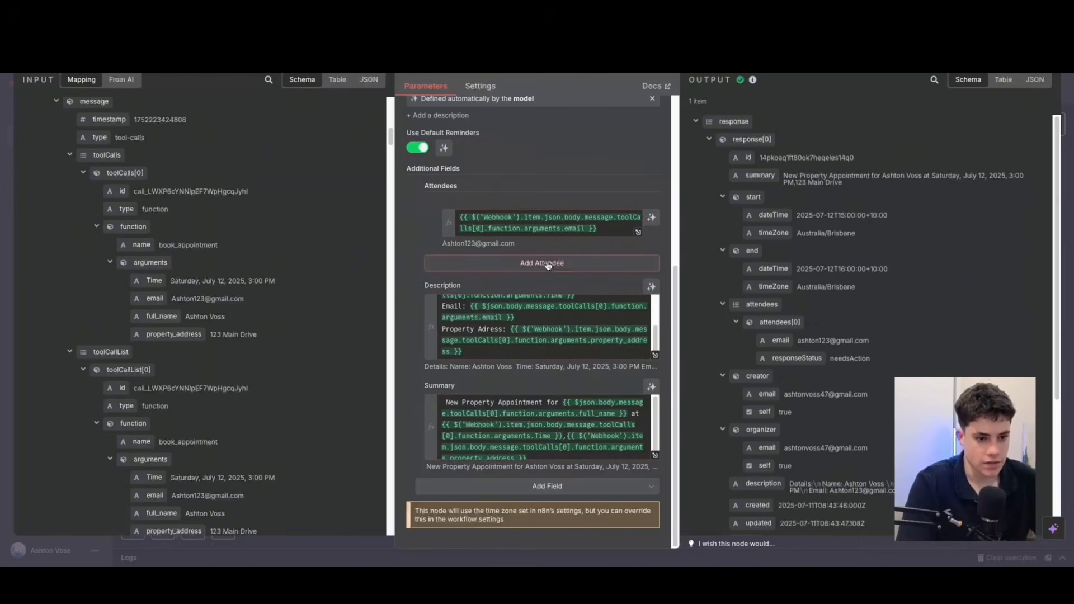
{"action": "scroll", "coordinate": [511, 212], "scroll_direction": "up", "scroll_amount": 1}
{"action": "scroll", "coordinate": [511, 212], "scroll_direction": "up", "scroll_amount": 2}
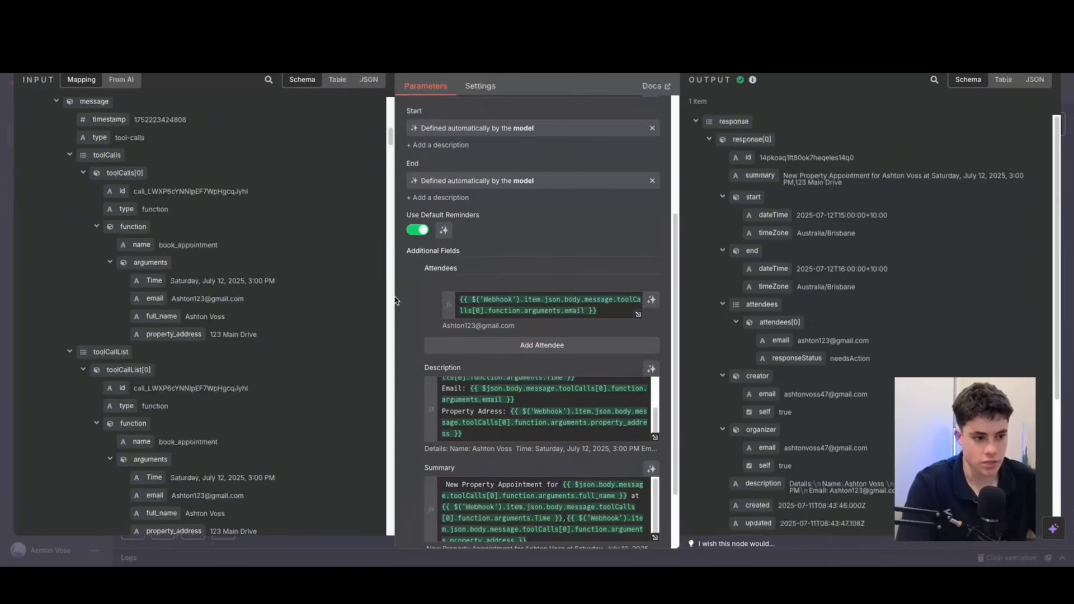
{"action": "scroll", "coordinate": [151, 224], "scroll_direction": "down", "scroll_amount": 2}
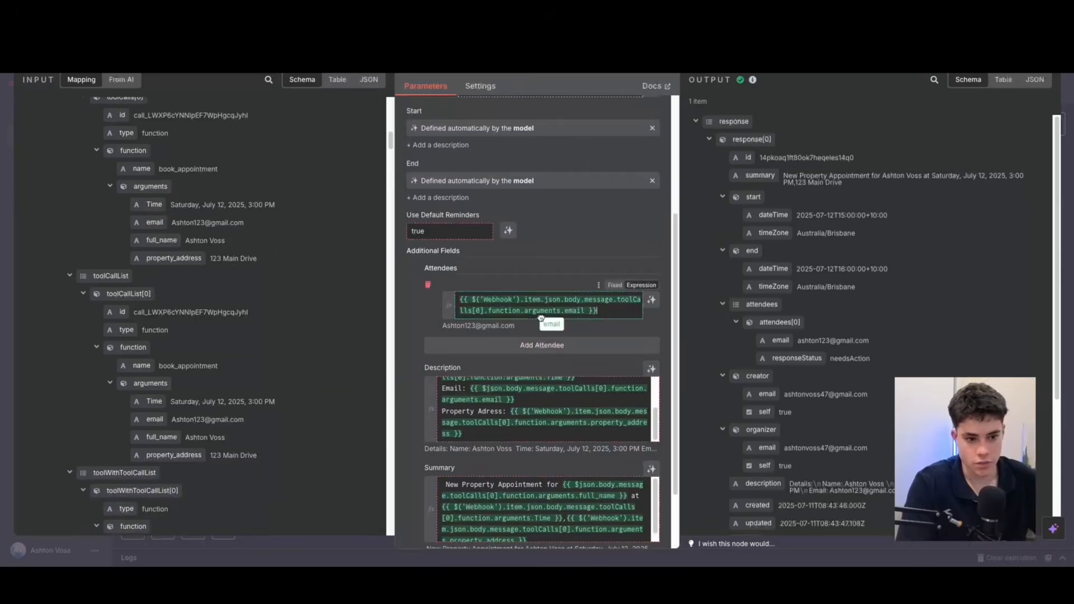
{"action": "scroll", "coordinate": [615, 369], "scroll_direction": "down", "scroll_amount": 1}
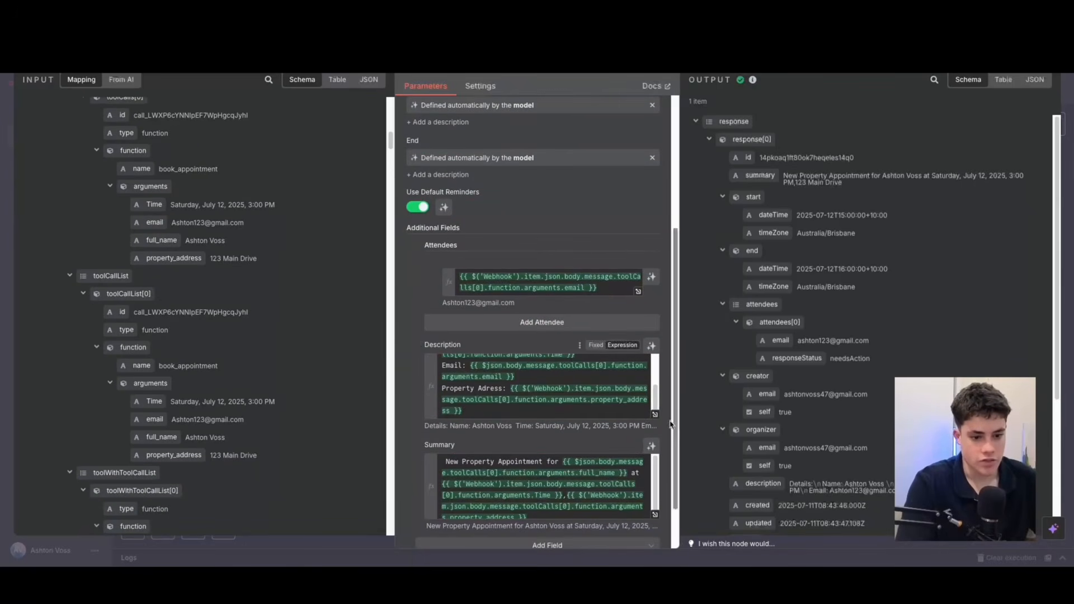
Expand the event's Description expression and compare it with the details in the booked Google Calendar event.
{"action": "left_click", "coordinate": [654, 414]}
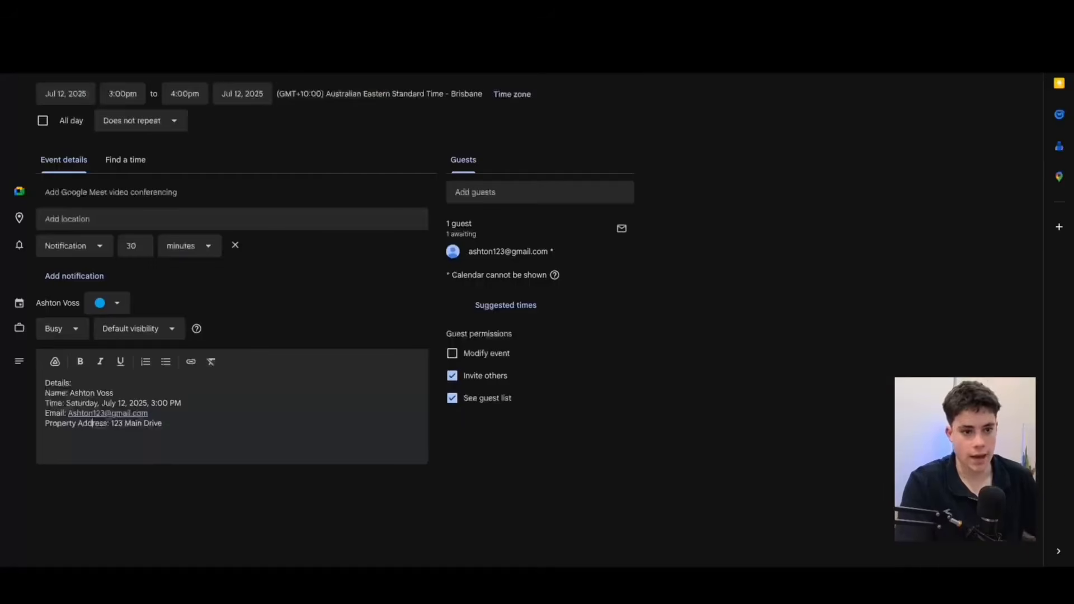
{"action": "left_click_drag", "start_coordinate": [175, 426], "coordinate": [55, 379]}
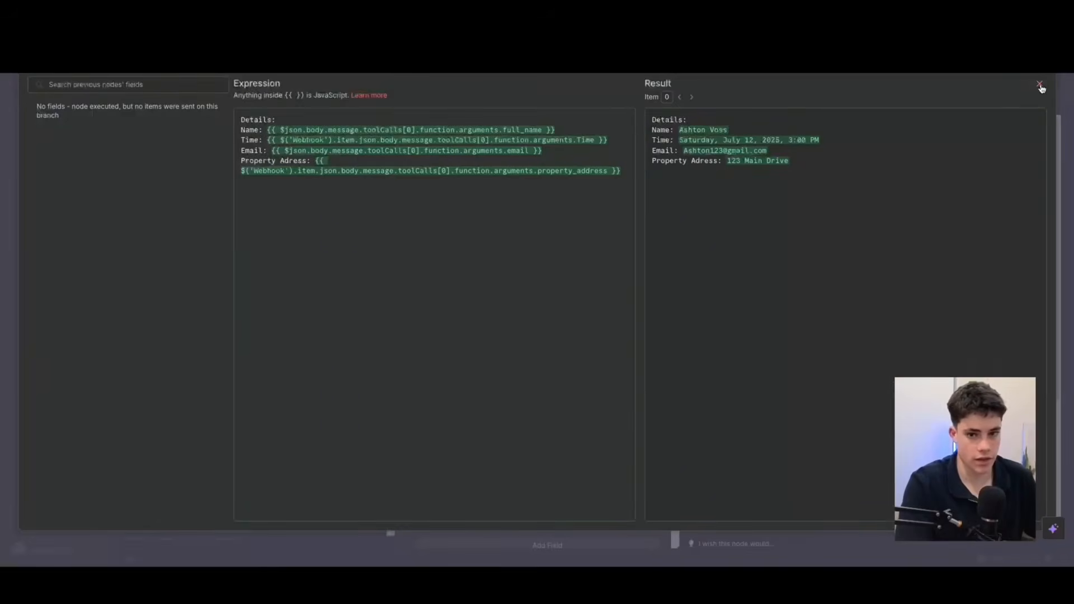
{"action": "left_click", "coordinate": [1044, 88]}
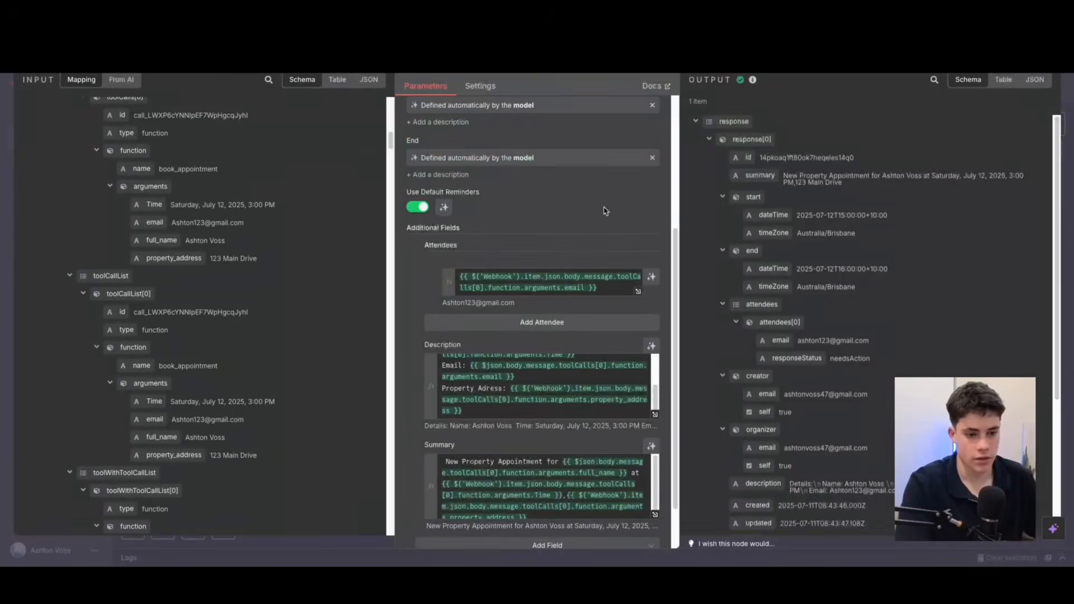
Examine how the webhook arguments feed the event's Description and Summary expressions, and close the calendar tool.
{"action": "scroll", "coordinate": [504, 364], "scroll_direction": "up", "scroll_amount": 3}
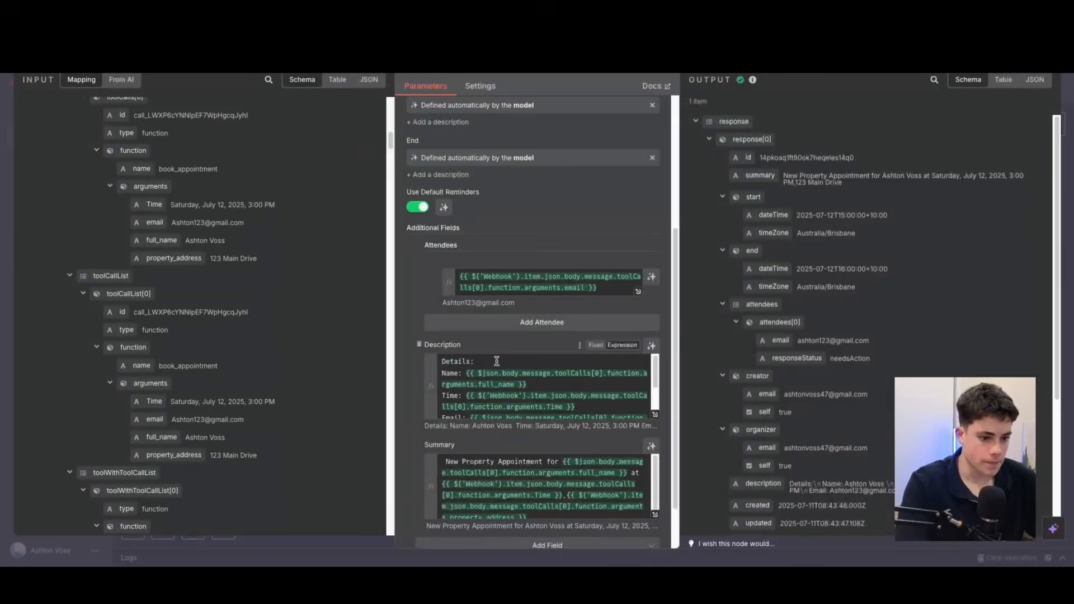
{"action": "mouse_move", "coordinate": [154, 401]}
{"action": "left_mouse_down"}
{"action": "mouse_move", "coordinate": [521, 410]}
{"action": "mouse_move", "coordinate": [168, 396]}
{"action": "left_mouse_up"}
{"action": "scroll", "coordinate": [580, 388], "scroll_direction": "down", "scroll_amount": 3}
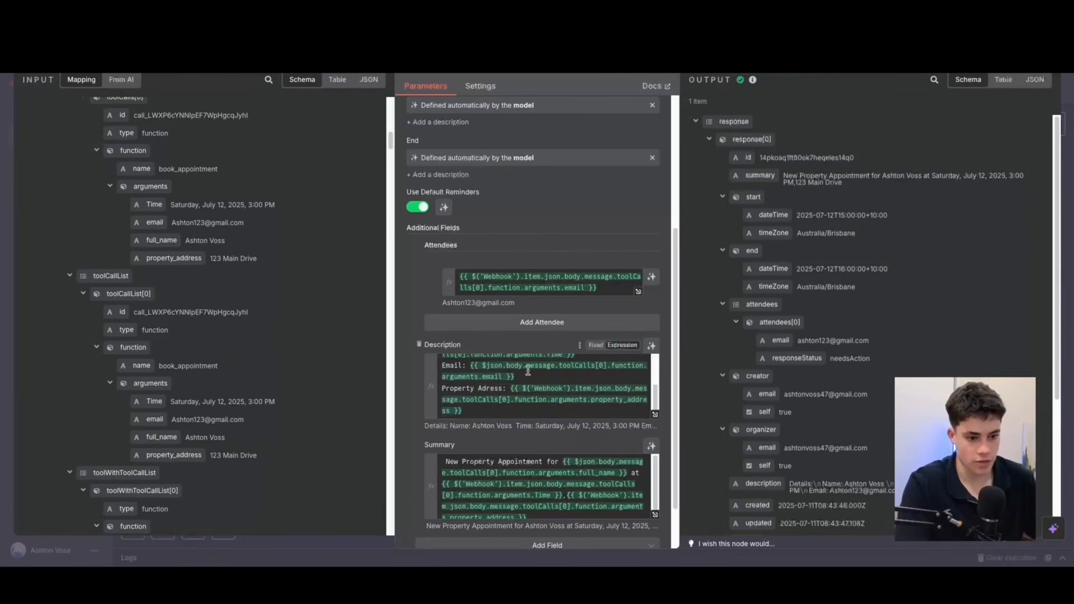
{"action": "scroll", "coordinate": [531, 386], "scroll_direction": "down", "scroll_amount": 2}
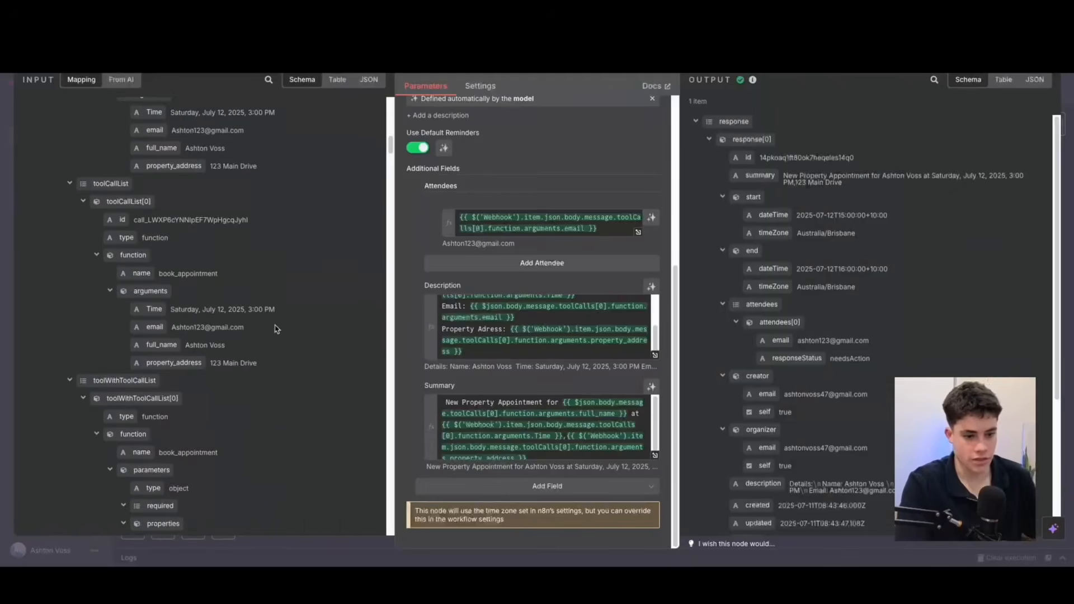
{"action": "scroll", "coordinate": [758, 199], "scroll_direction": "down", "scroll_amount": 2}
{"action": "scroll", "coordinate": [758, 199], "scroll_direction": "down", "scroll_amount": 1}
{"action": "scroll", "coordinate": [727, 168], "scroll_direction": "up", "scroll_amount": 4}
{"action": "key", "text": "Escape"}
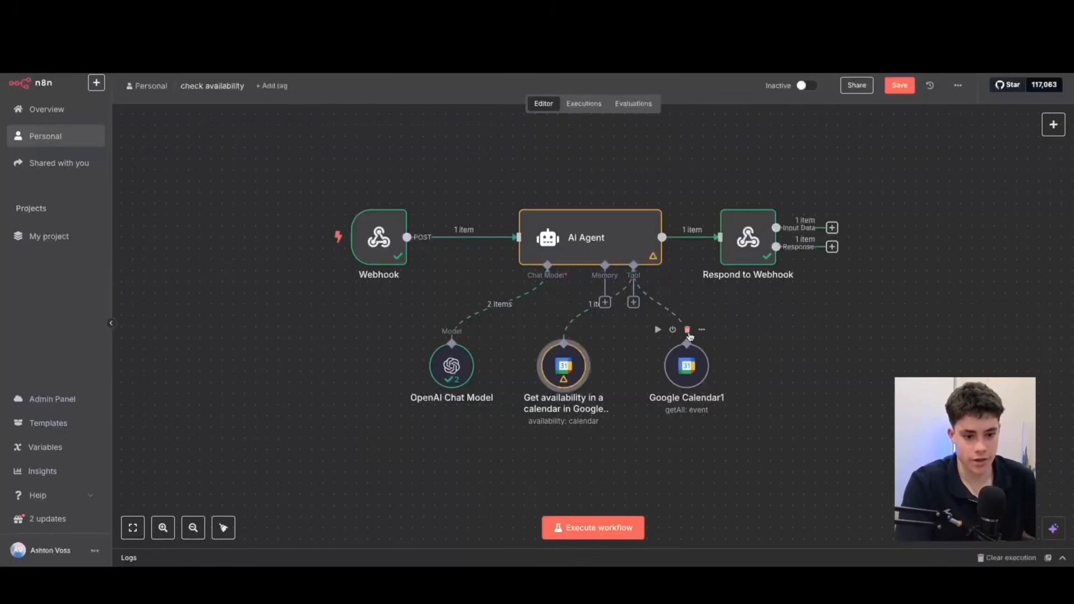
Preview the new Google Calendar credential form from the Create an event tool, and close it without signing in.
{"action": "left_click", "coordinate": [687, 330]}
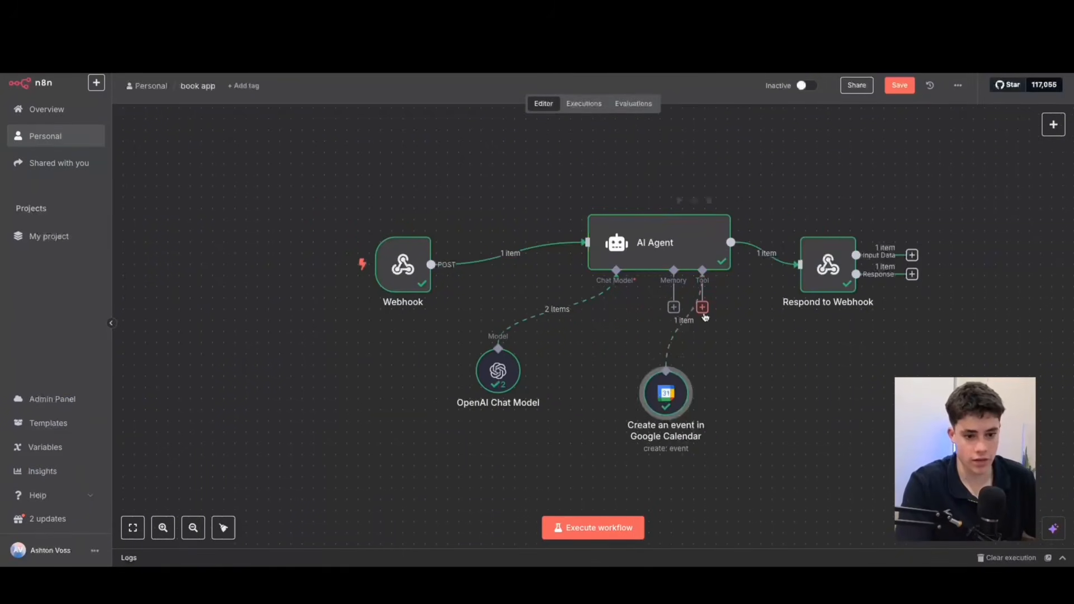
{"action": "double_click", "coordinate": [666, 393]}
{"action": "left_click", "coordinate": [468, 120]}
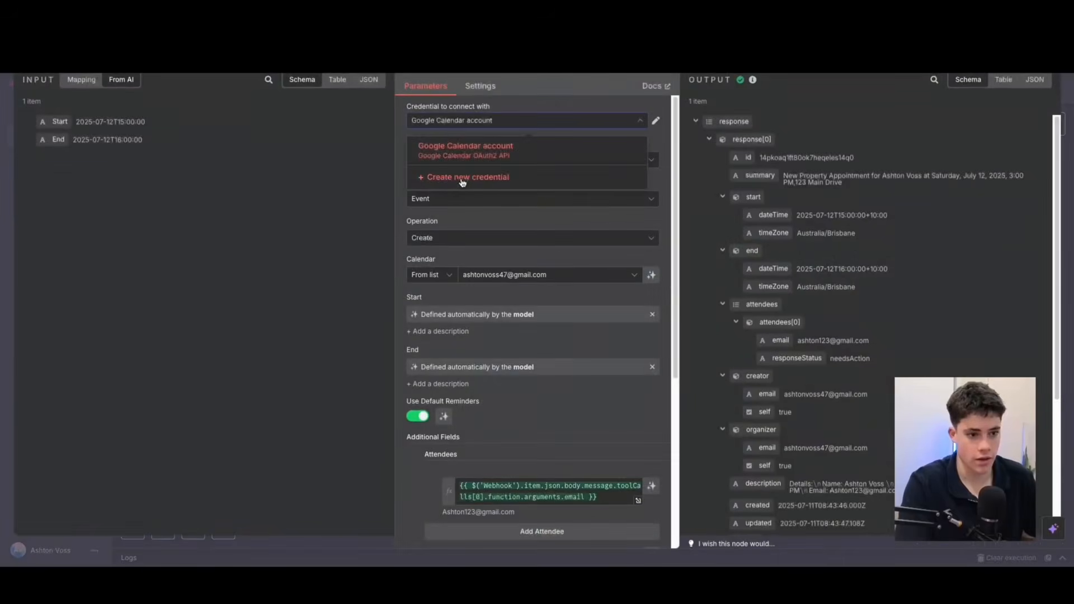
{"action": "left_click", "coordinate": [461, 178]}
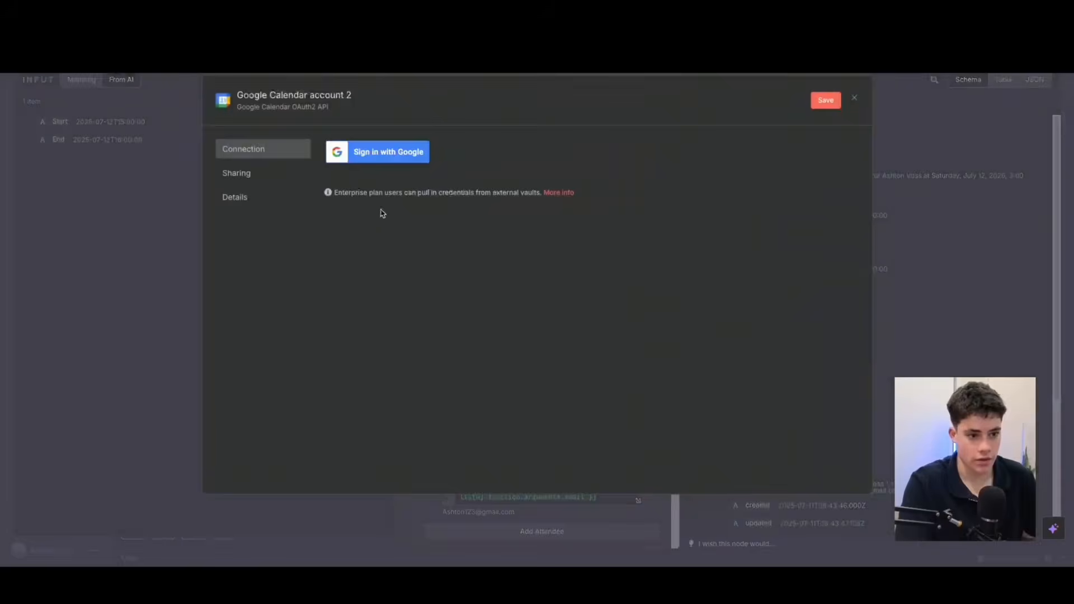
{"action": "left_click", "coordinate": [855, 101]}
{"action": "left_click", "coordinate": [570, 322]}
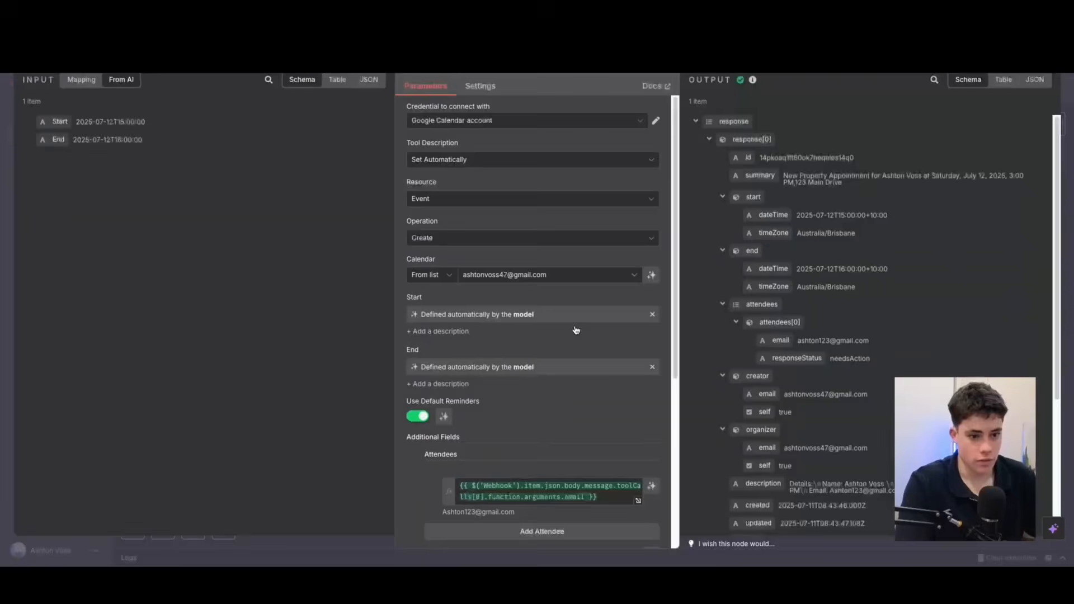
{"action": "key", "text": "Escape"}
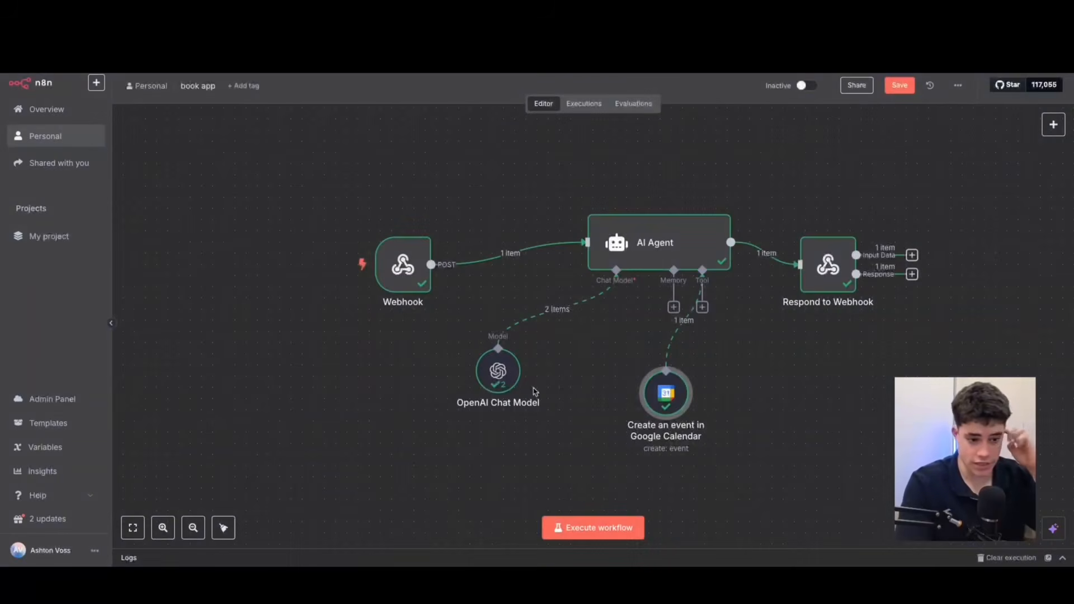
Examine the OpenAI Chat Model's credential choices, keeping OpenAI account as the credential and gpt-4o-mini as the model.
{"action": "double_click", "coordinate": [502, 379]}
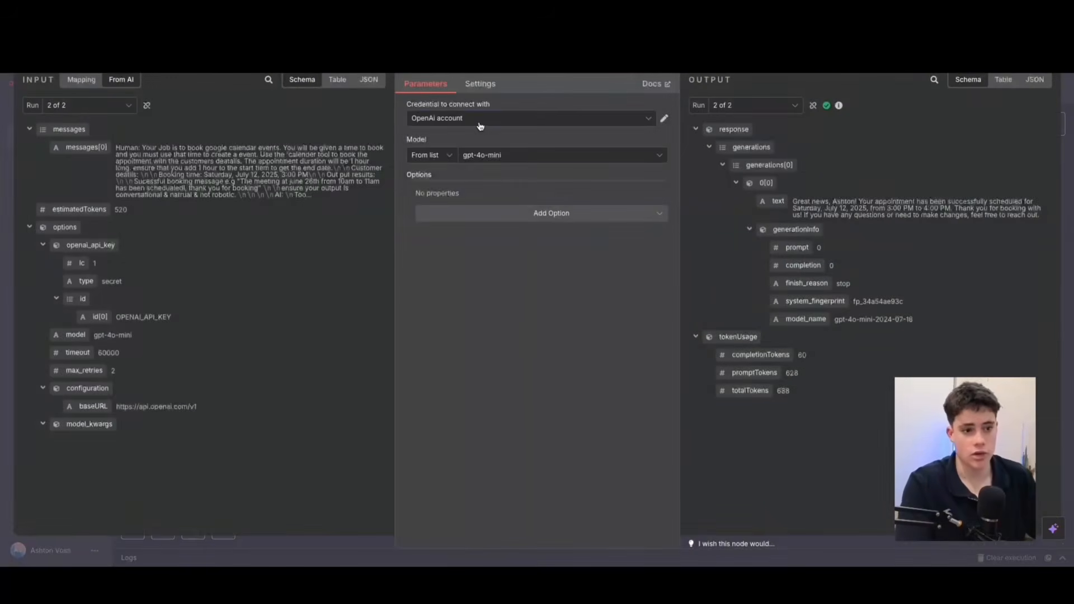
{"action": "left_click", "coordinate": [476, 118]}
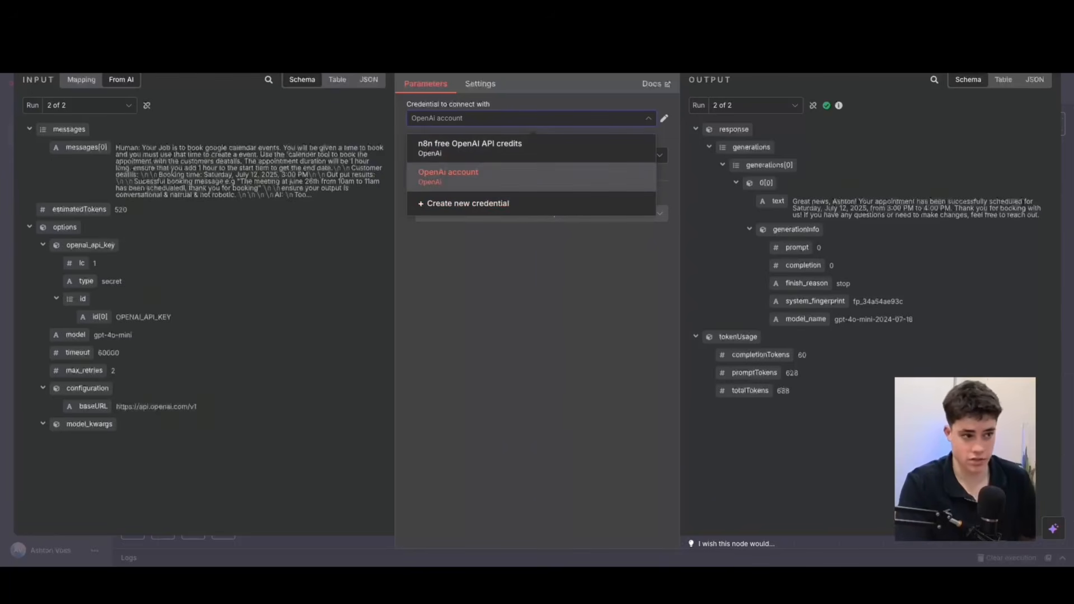
{"action": "left_click", "coordinate": [49, 51]}
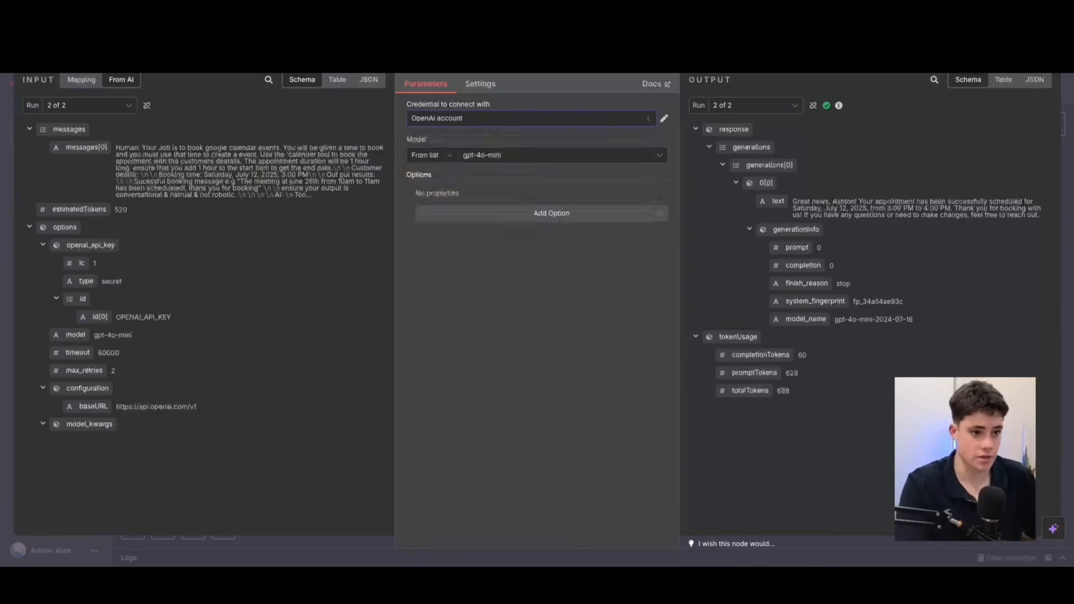
{"action": "left_click_drag", "start_coordinate": [669, 407], "coordinate": [658, 385]}
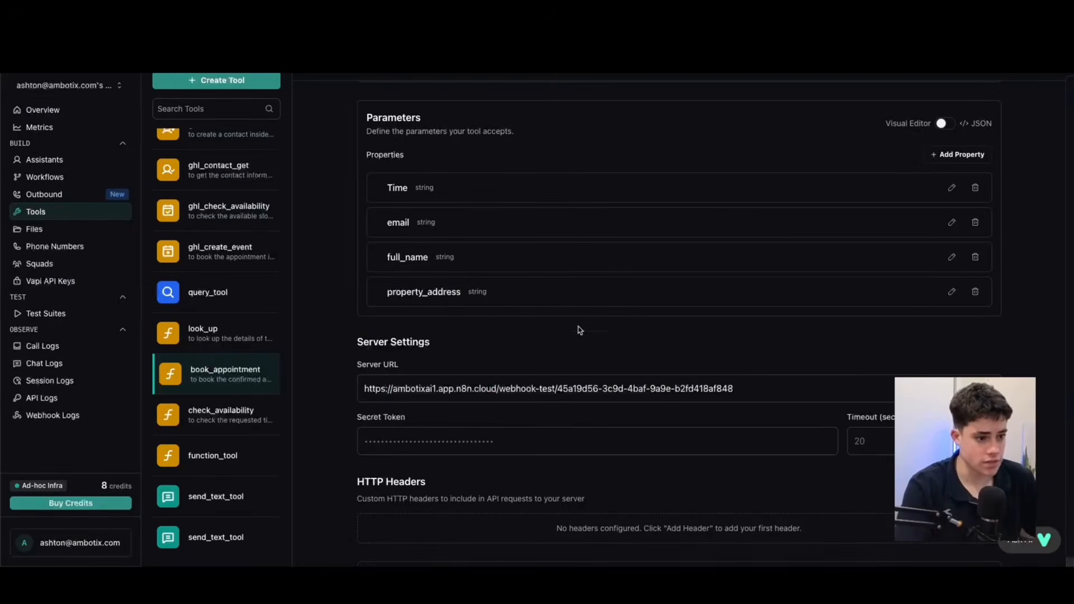
In Vapi, start an outbound campaign named "demo for yt 1" with number 3 as its calling phone number.
{"action": "left_click", "coordinate": [56, 196]}
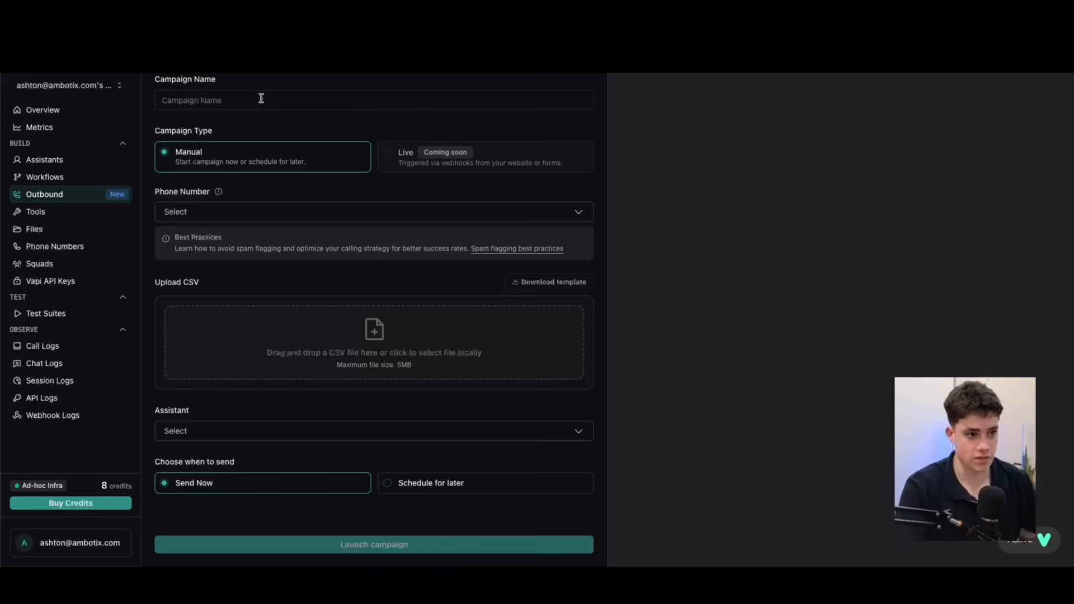
{"action": "left_click", "coordinate": [281, 98]}
{"action": "type", "text": "demo"}
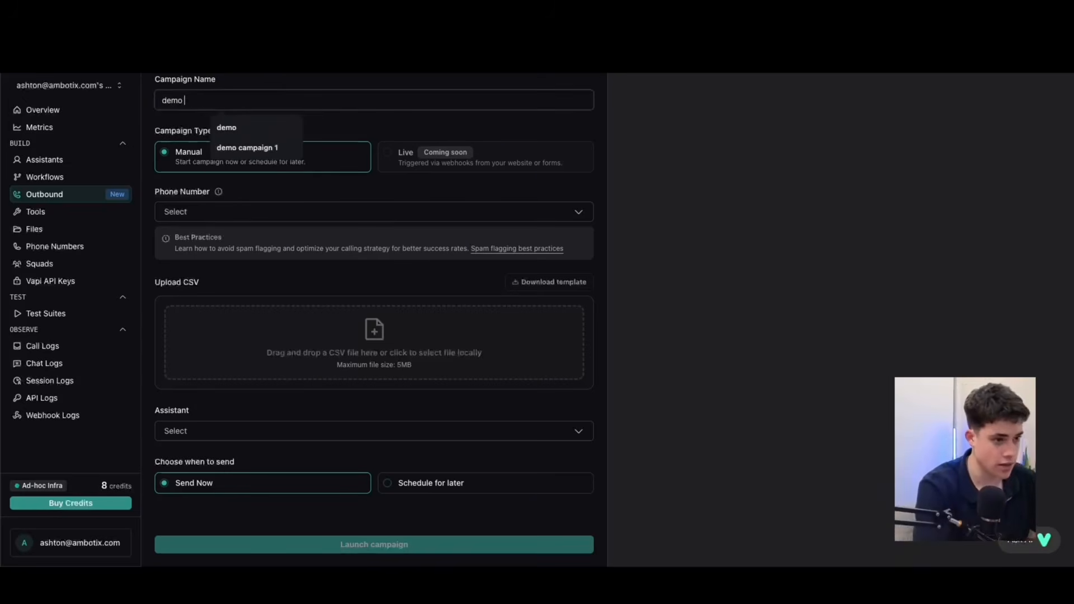
{"action": "type", "text": " for yt 1"}
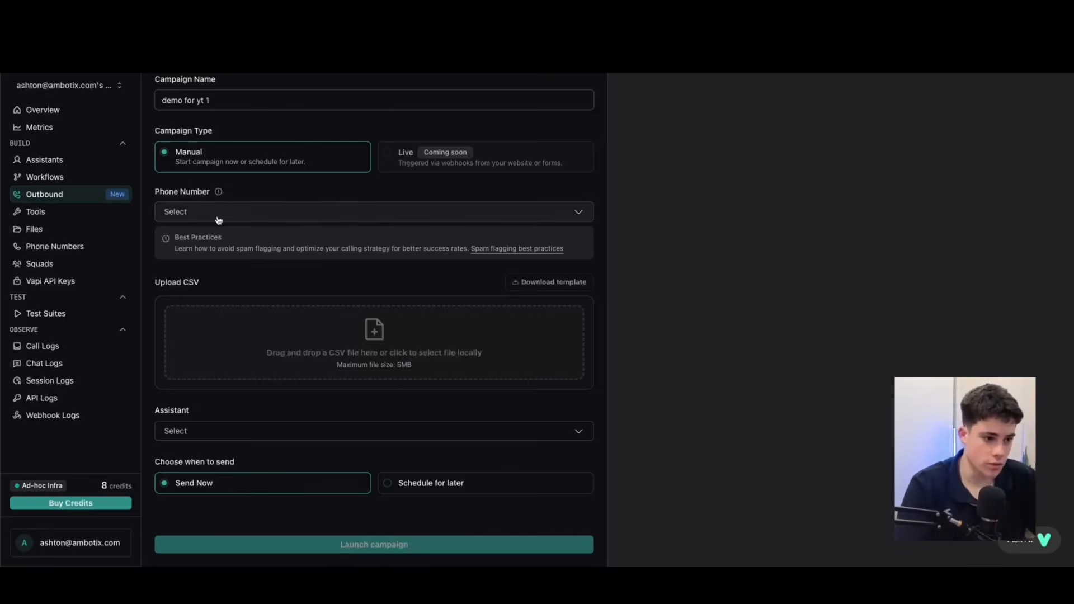
{"action": "left_click", "coordinate": [240, 214]}
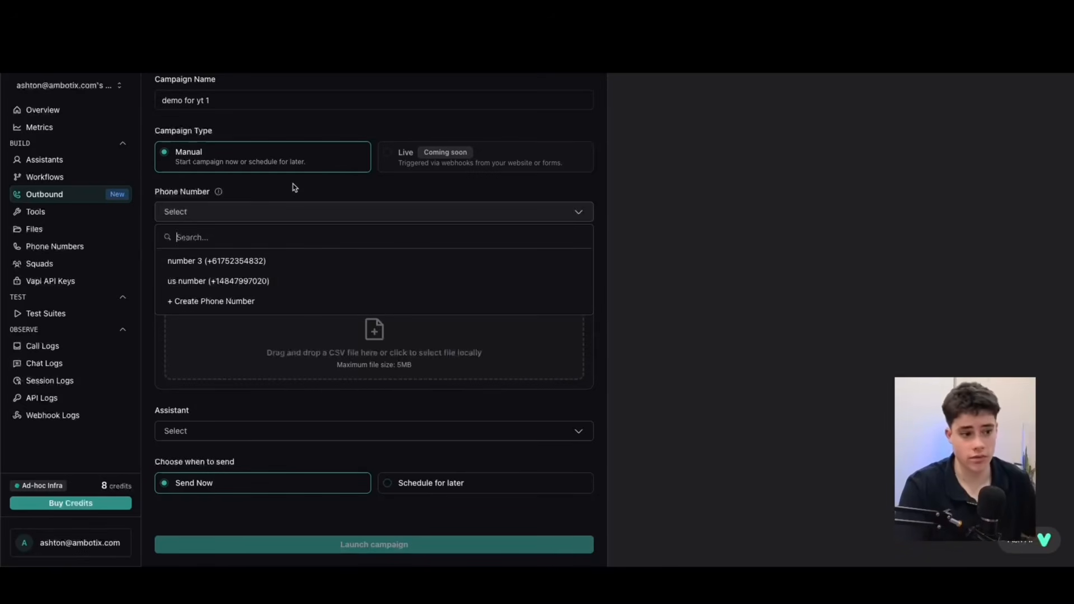
{"action": "left_click", "coordinate": [210, 264]}
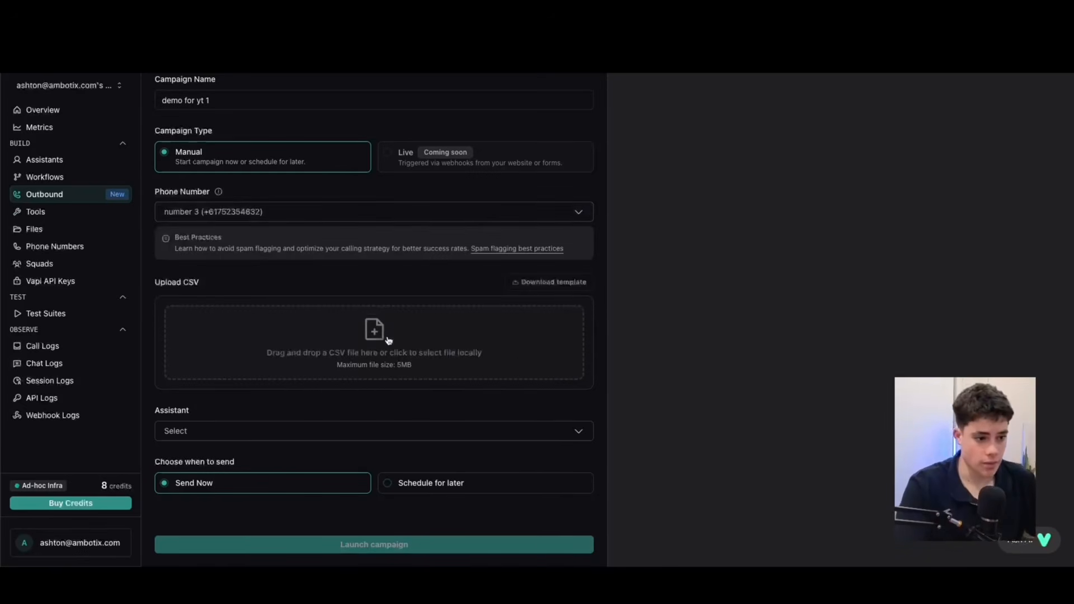
Download the campaign's CSV template and examine how its phone number, name and additional columns are laid out.
{"action": "left_click", "coordinate": [528, 288]}
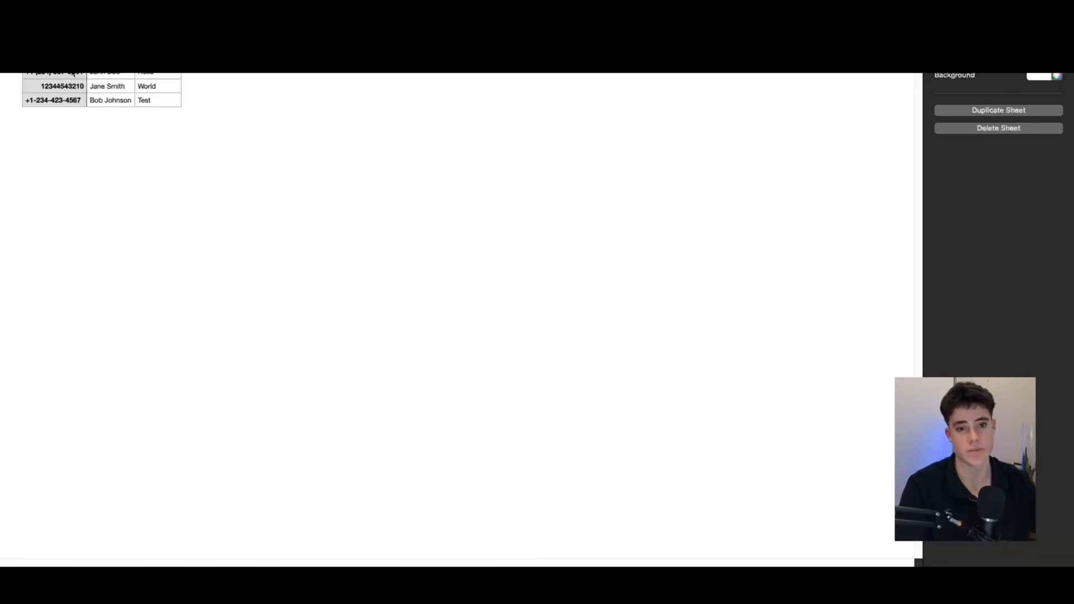
{"action": "left_click", "coordinate": [73, 73]}
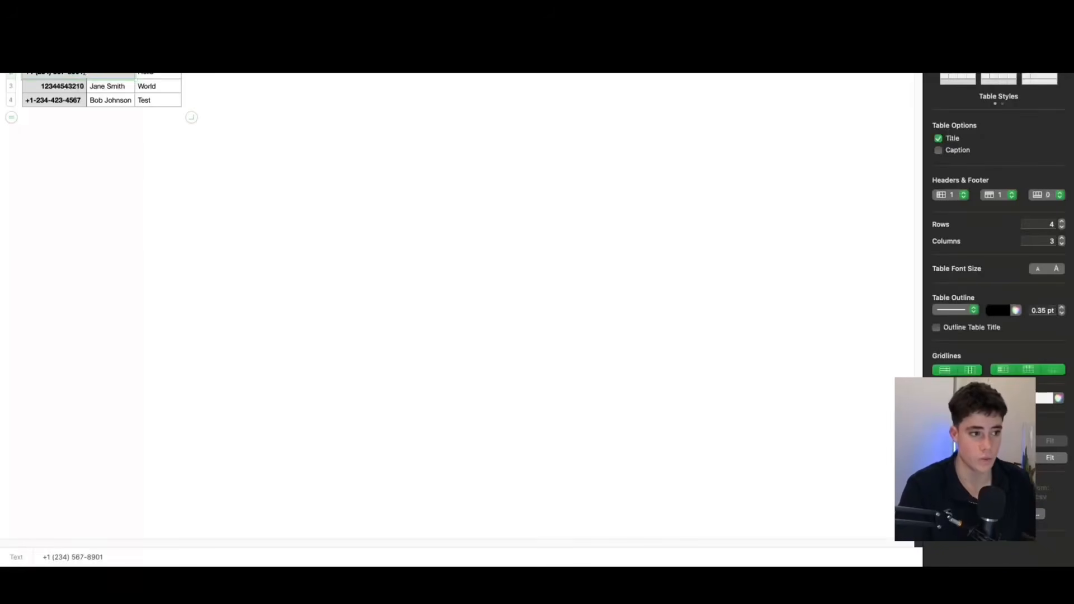
{"action": "left_click", "coordinate": [79, 124]}
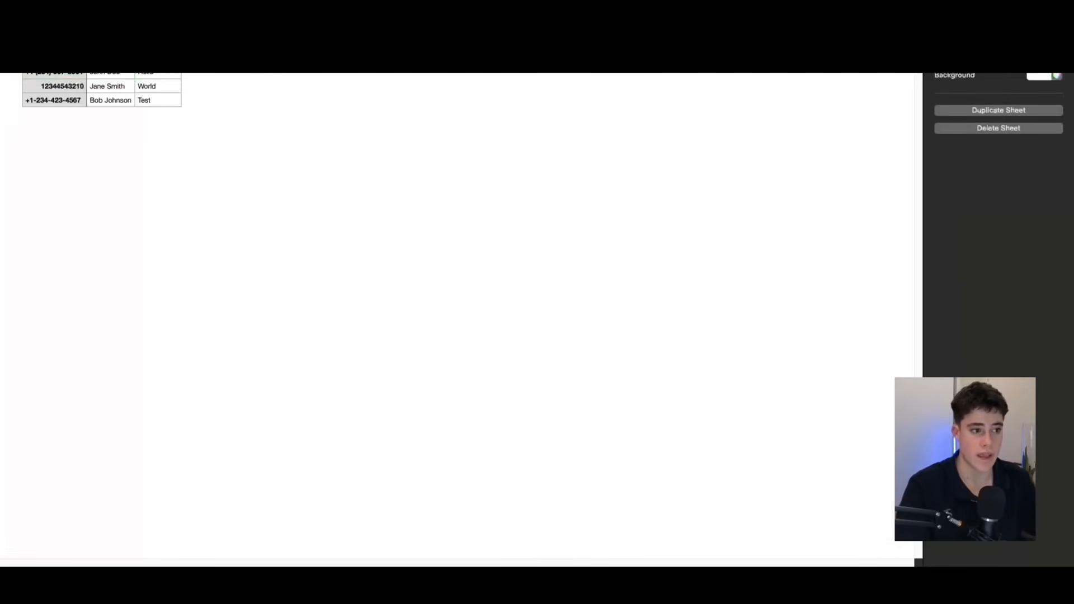
{"action": "left_click", "coordinate": [149, 98]}
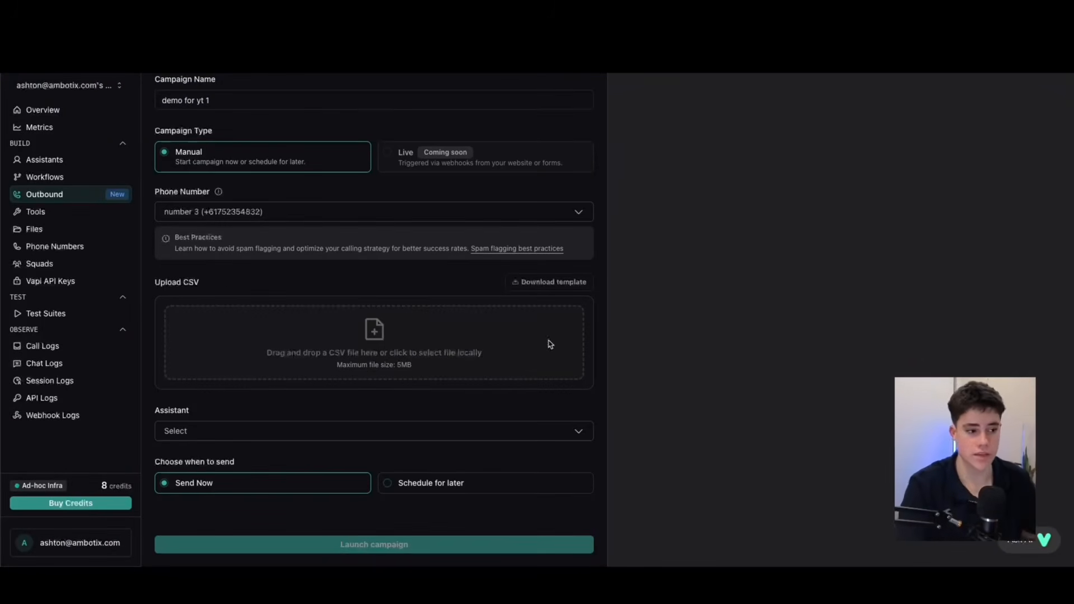
Upload "Vapi lead list .csv" as the campaign's contact list and assign Outbound AI Agent as the assistant.
{"action": "left_click", "coordinate": [427, 336]}
{"action": "left_click", "coordinate": [501, 357]}
{"action": "left_click", "coordinate": [724, 410]}
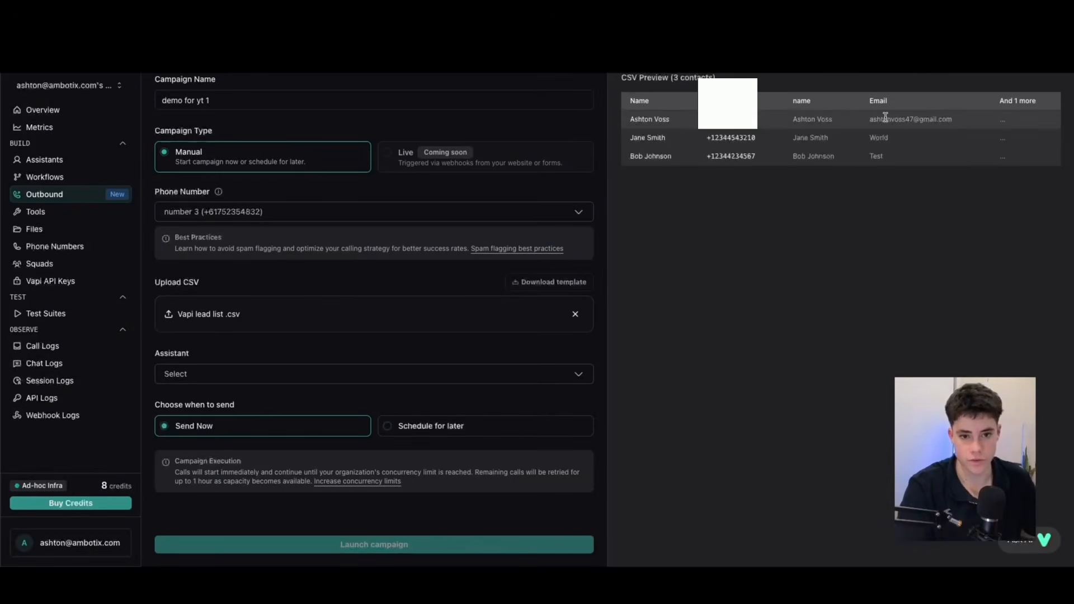
{"action": "left_click_drag", "start_coordinate": [942, 120], "coordinate": [786, 120]}
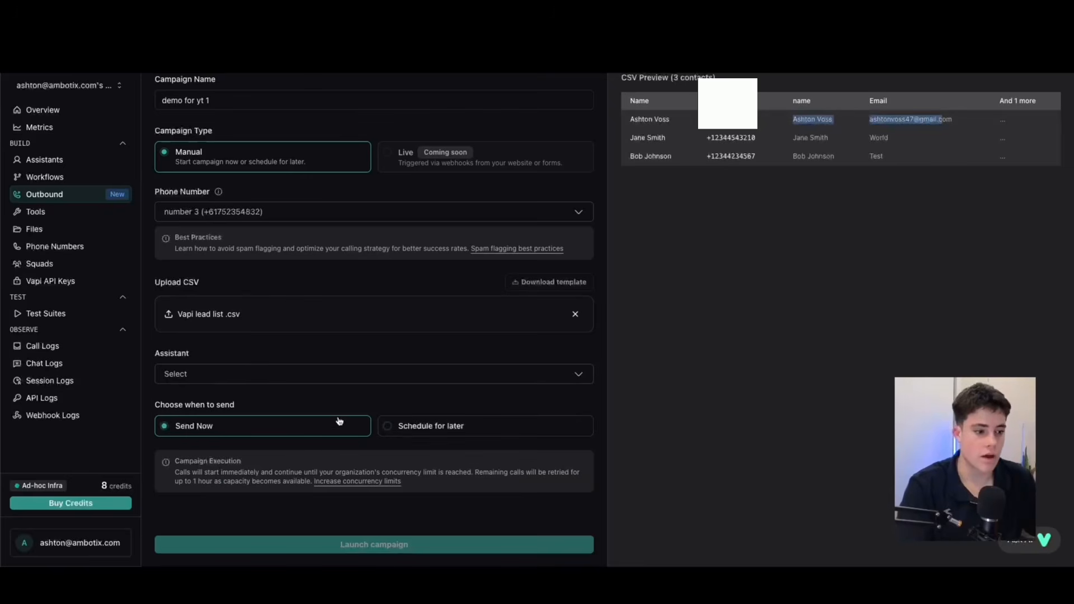
{"action": "left_click", "coordinate": [220, 380]}
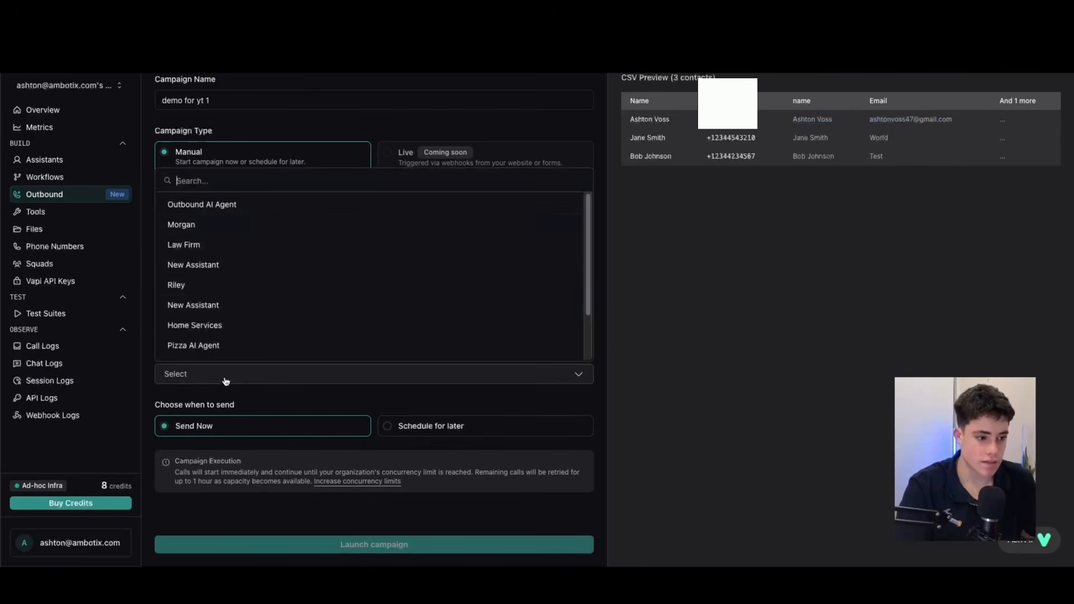
{"action": "left_click", "coordinate": [221, 206]}
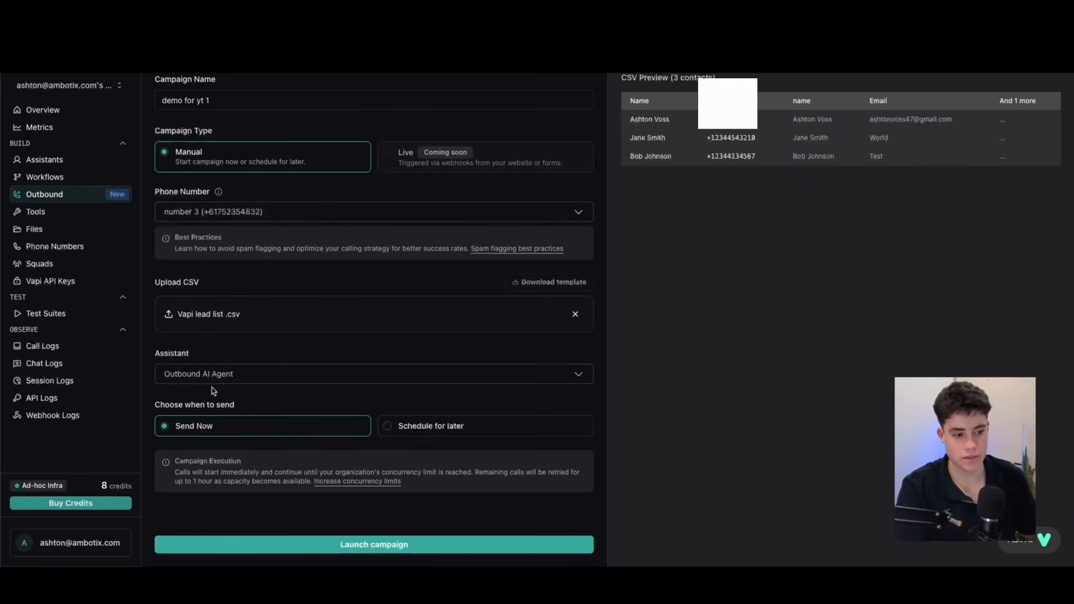
Preview the campaign's Schedule for later date, time and timezone options, and return the timing to Send Now.
{"action": "left_click", "coordinate": [464, 433]}
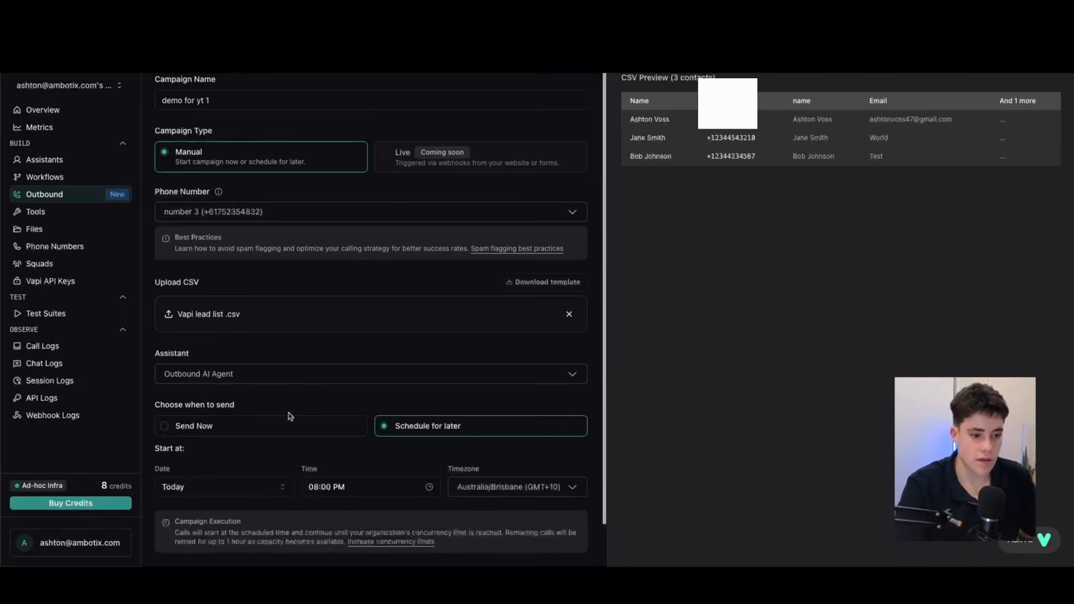
{"action": "left_click", "coordinate": [318, 434]}
{"action": "left_click", "coordinate": [412, 427]}
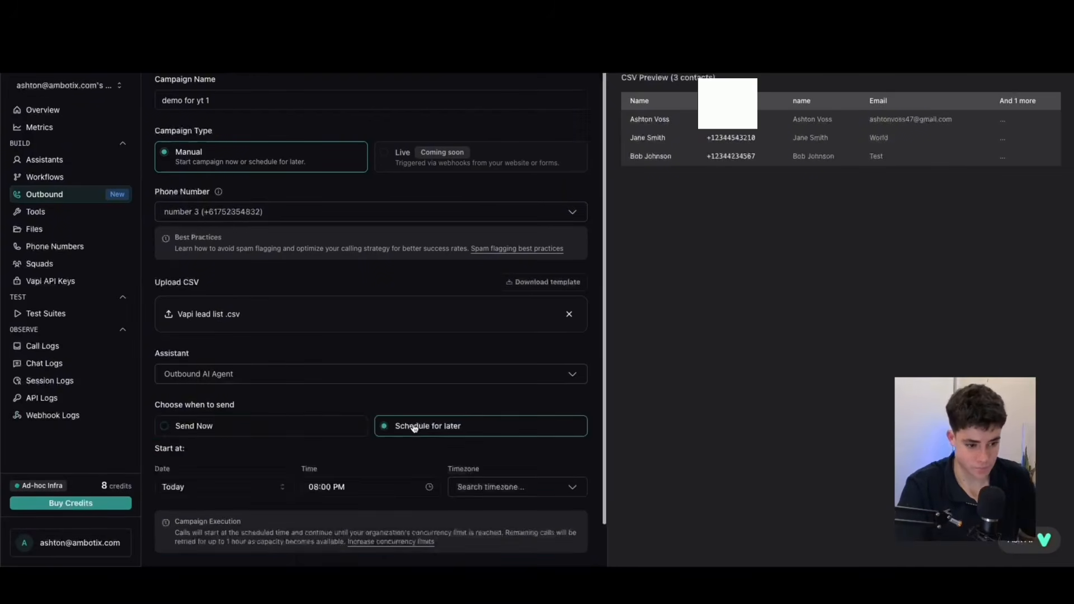
{"action": "left_click", "coordinate": [260, 430]}
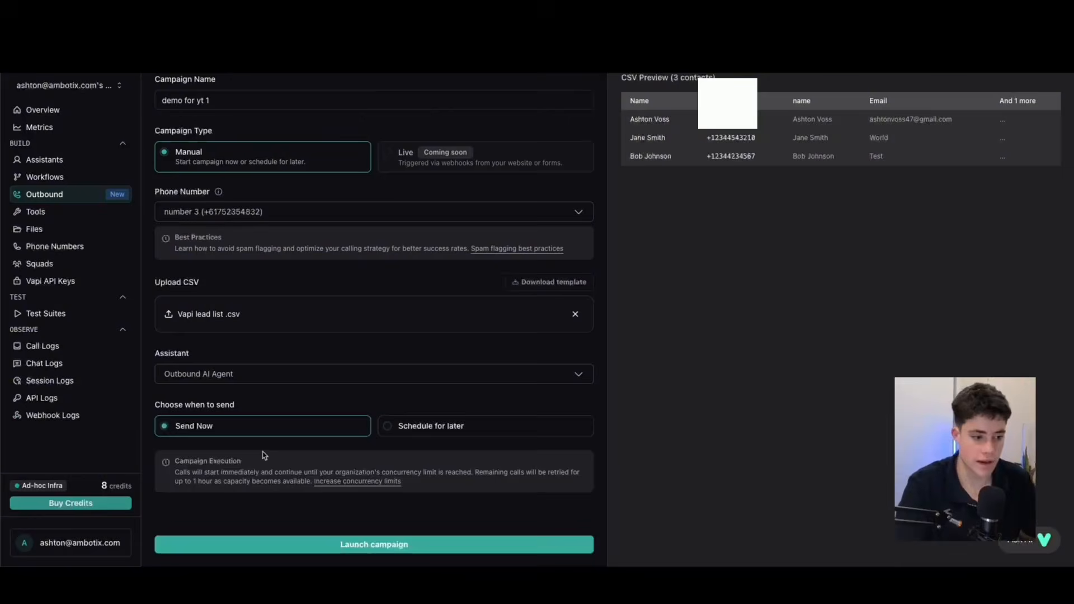
{"action": "left_click", "coordinate": [449, 432]}
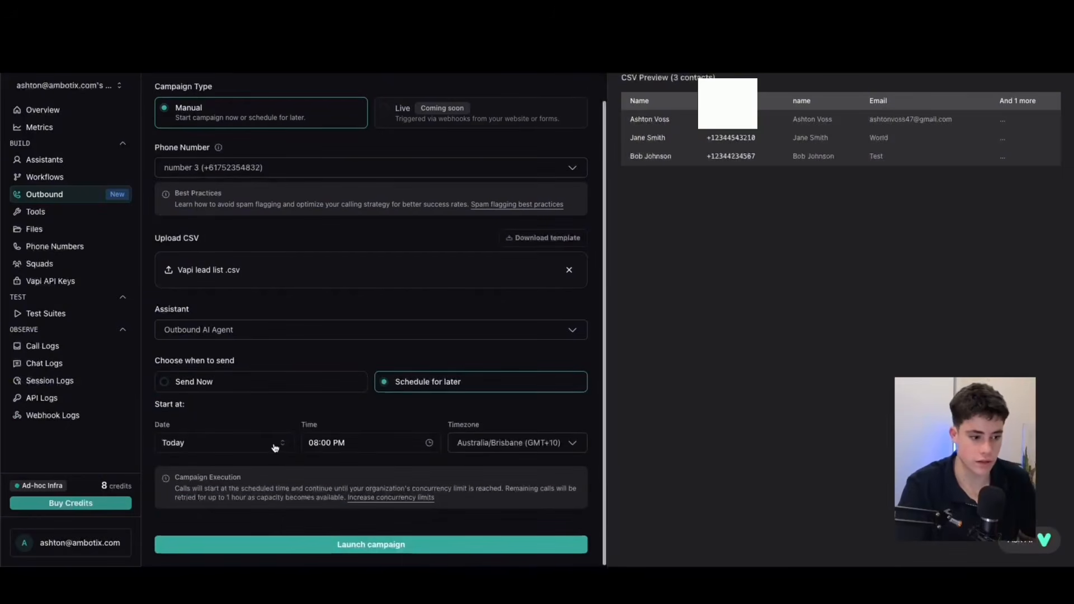
{"action": "left_click", "coordinate": [210, 386]}
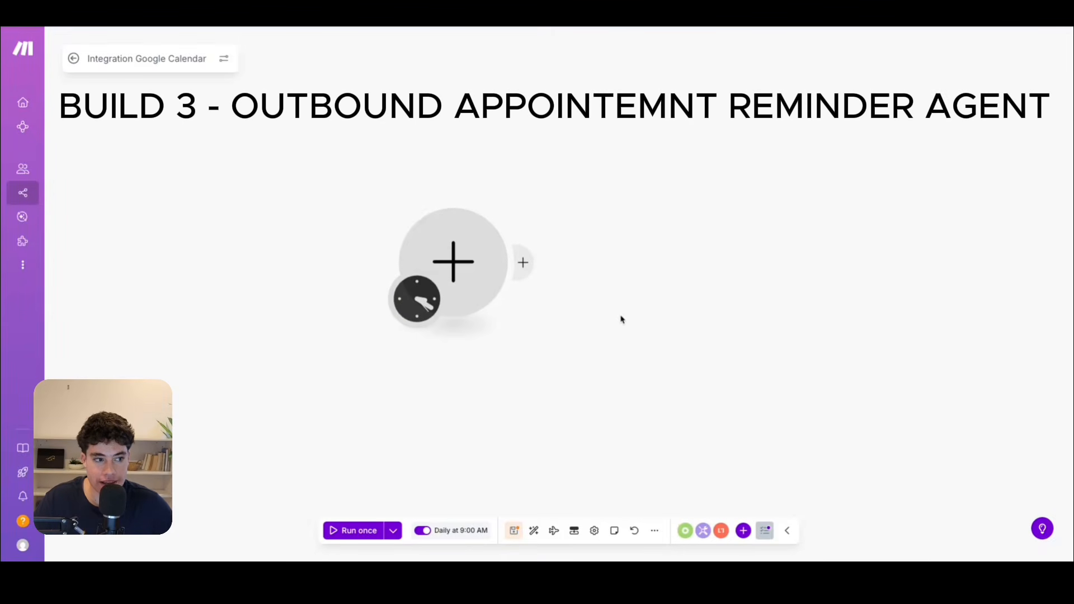
In Make, add a Google Calendar Search Events module as the first module of the Integration Google Calendar scenario.
{"action": "left_click_drag", "start_coordinate": [531, 392], "coordinate": [617, 388]}
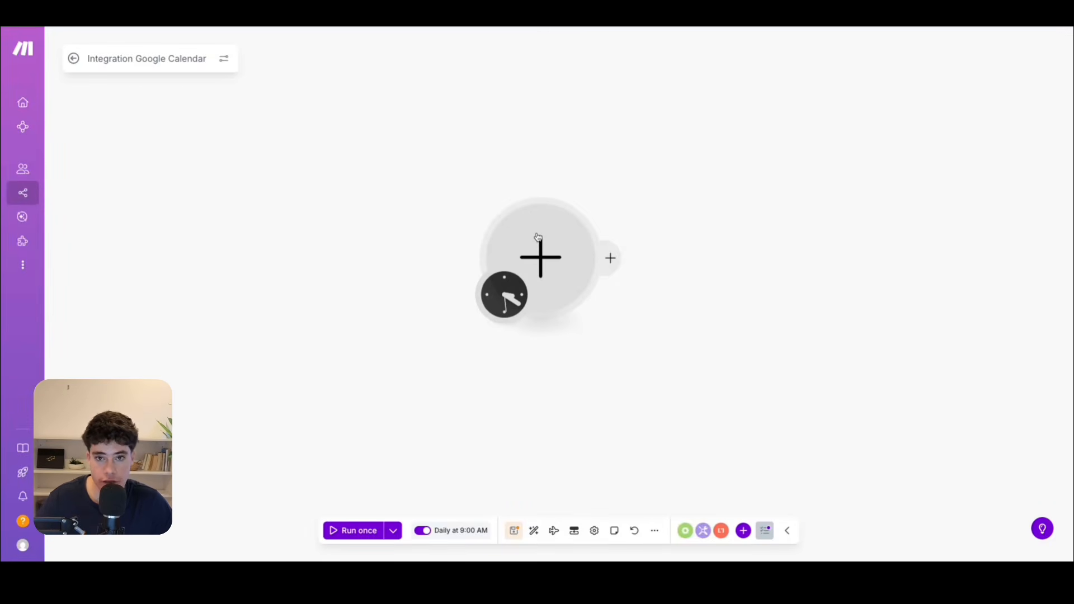
{"action": "left_click", "coordinate": [537, 237]}
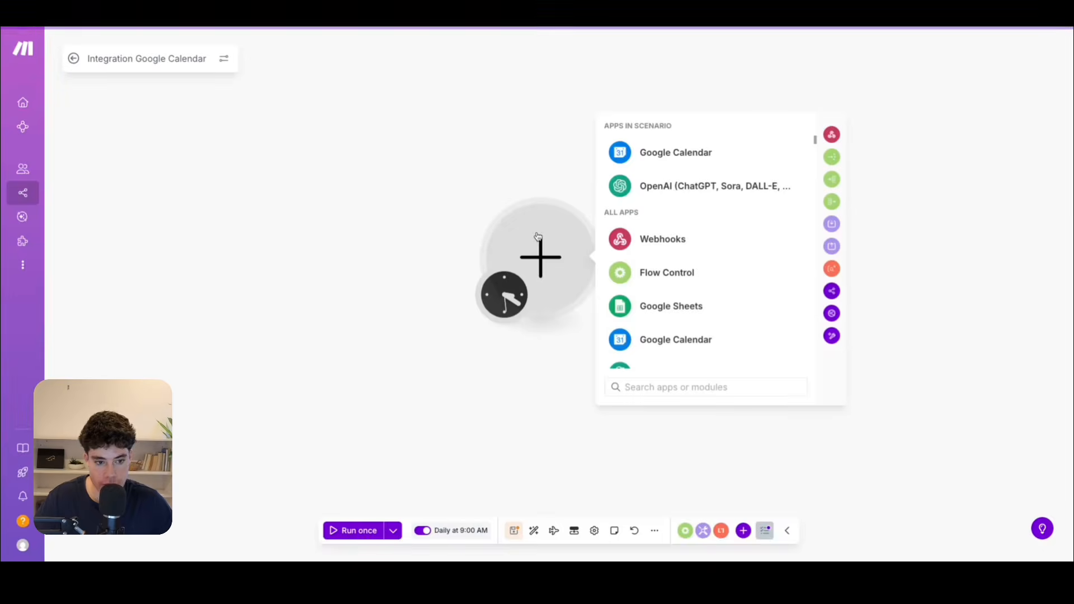
{"action": "left_click", "coordinate": [681, 152]}
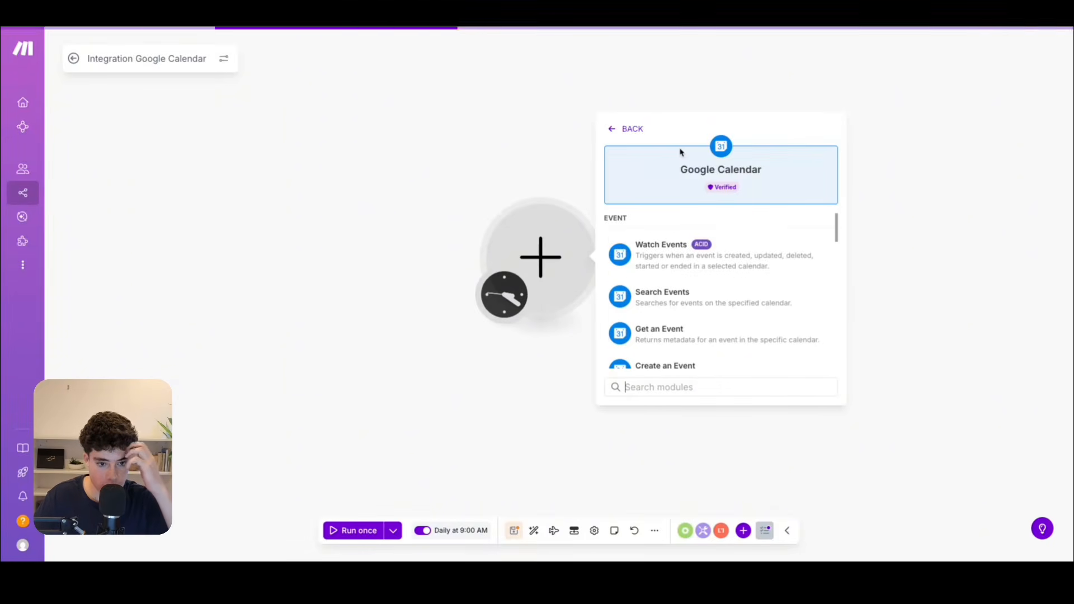
{"action": "scroll", "coordinate": [660, 278], "scroll_direction": "down", "scroll_amount": 1}
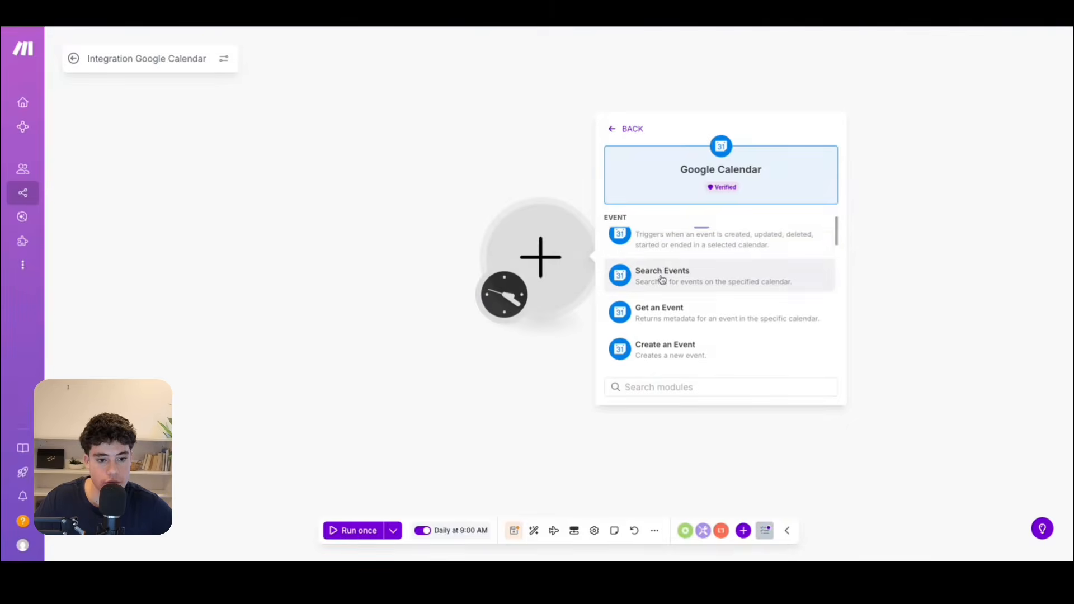
{"action": "left_click", "coordinate": [661, 278]}
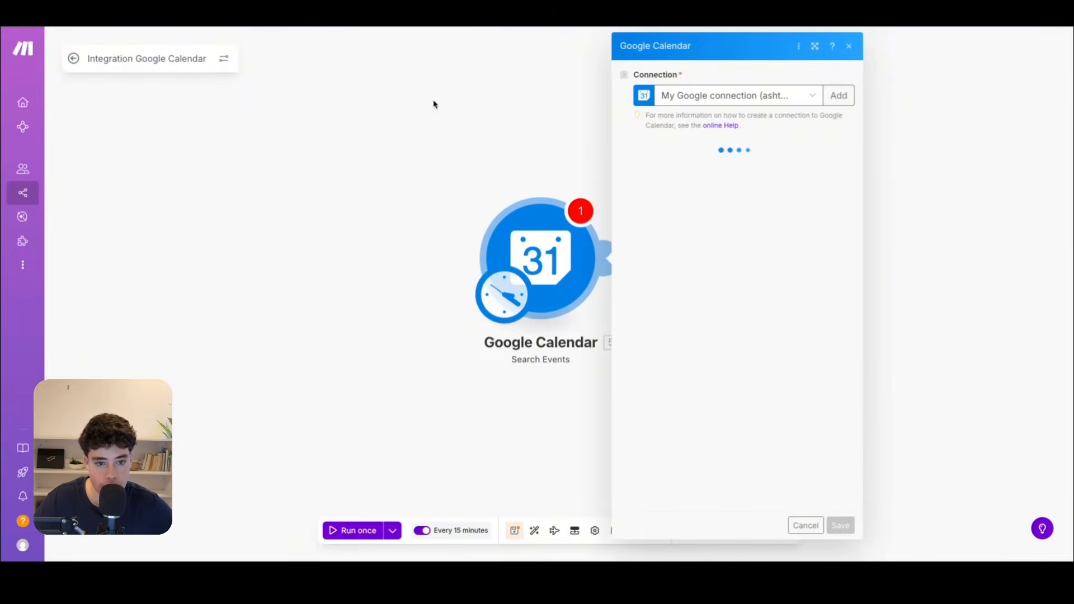
Review the available Google connections, keep the current one, and choose the account's primary calendar as the Calendar ID.
{"action": "left_click", "coordinate": [754, 96]}
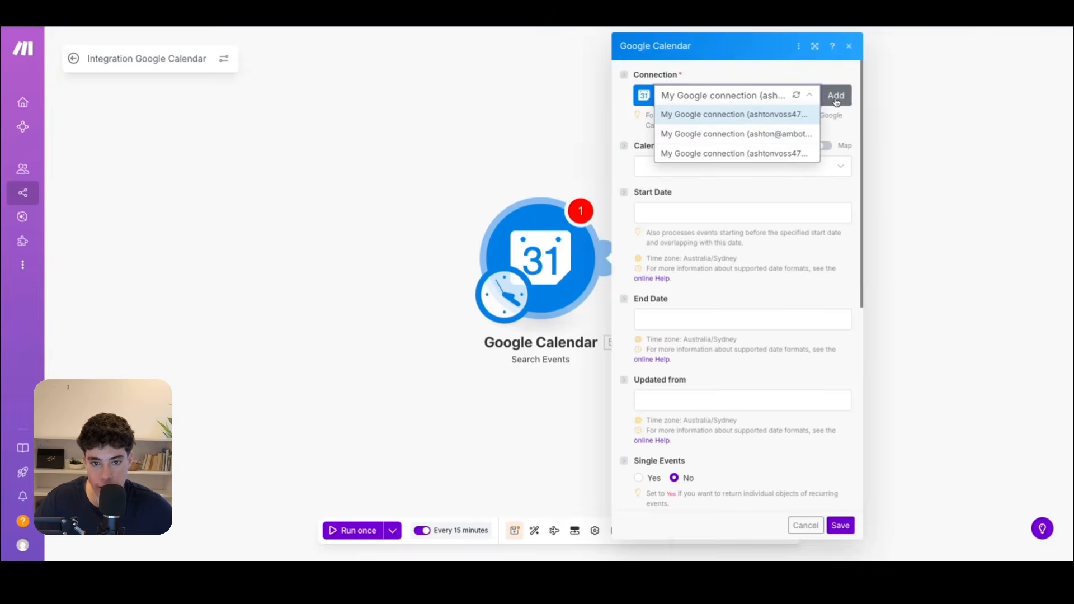
{"action": "left_click", "coordinate": [836, 130]}
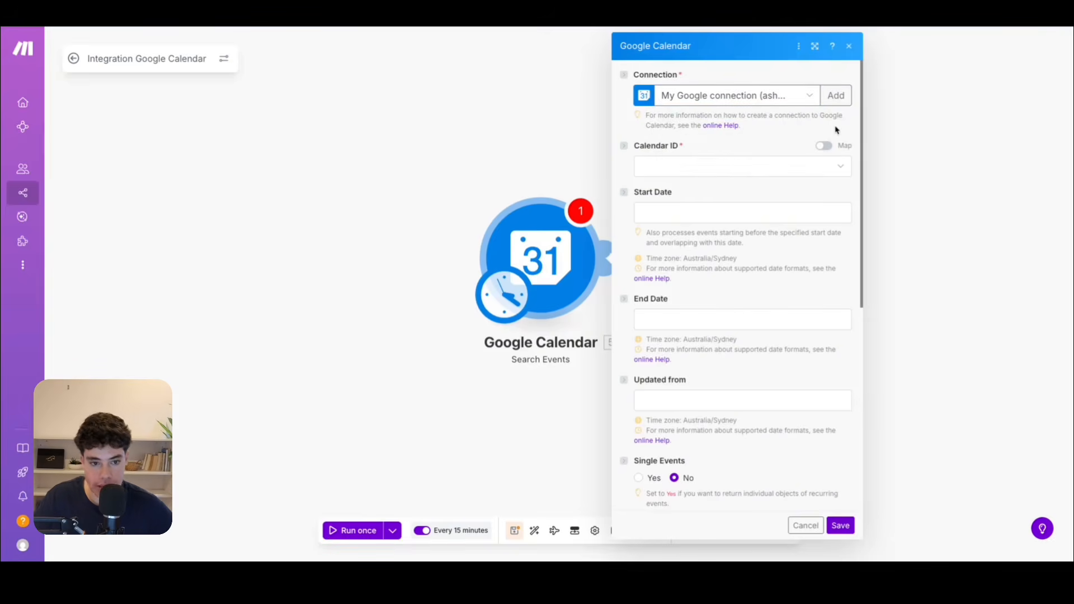
{"action": "left_click", "coordinate": [743, 168]}
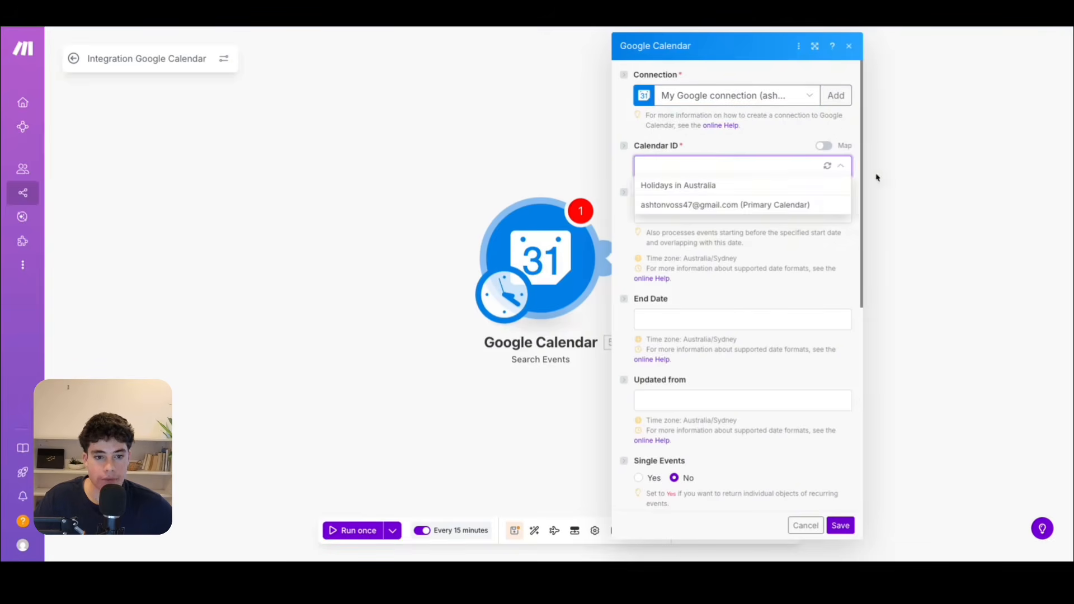
{"action": "left_click", "coordinate": [721, 205]}
Set the event search's Start Date to setSecond(setMinute(setHour(now;9);0);0) and show the available date and time functions.
{"action": "left_click", "coordinate": [666, 207]}
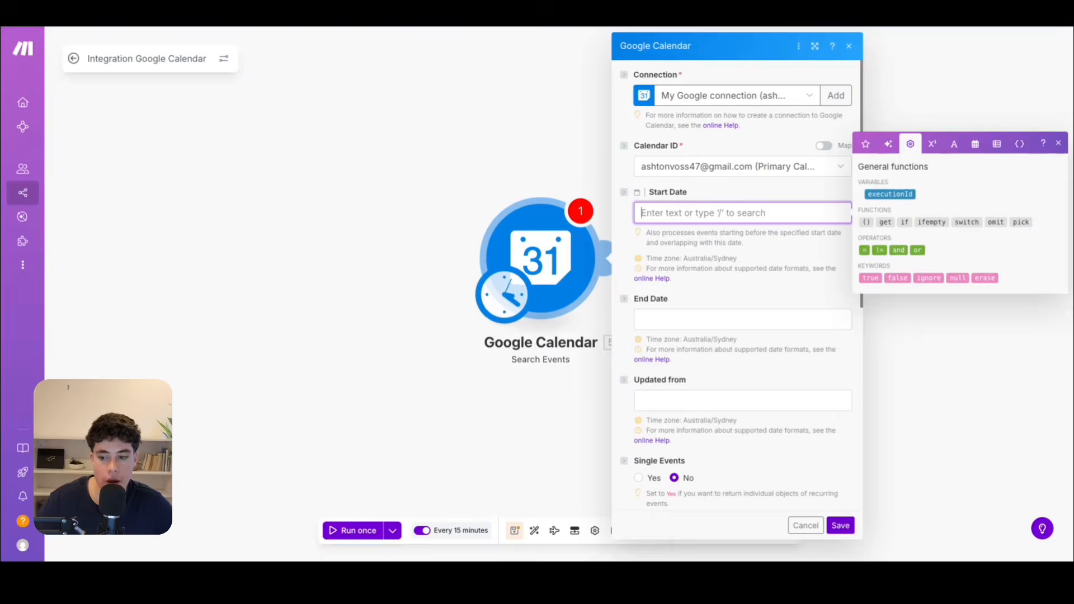
{"action": "left_click", "coordinate": [829, 257]}
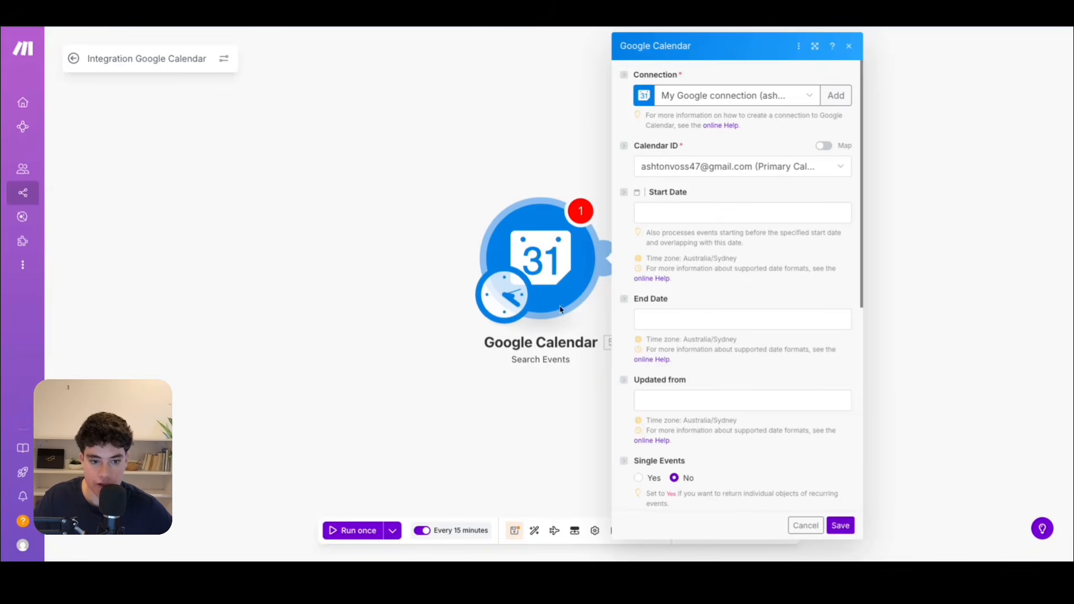
{"action": "left_click", "coordinate": [713, 223]}
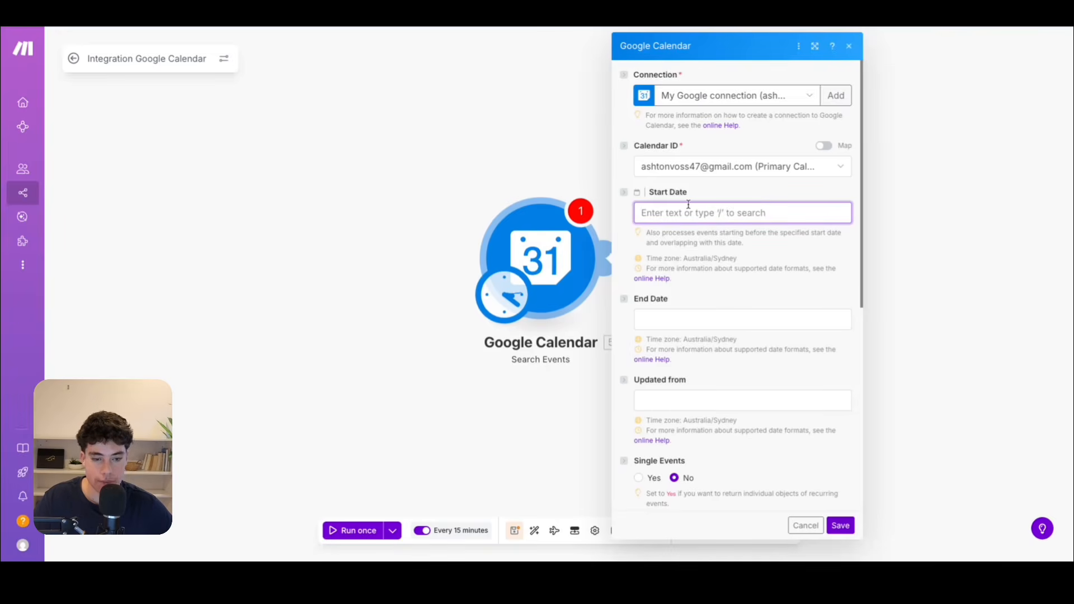
{"action": "type", "text": "setSecond(setMinute(setHour(now; 9); 0); 0)"}
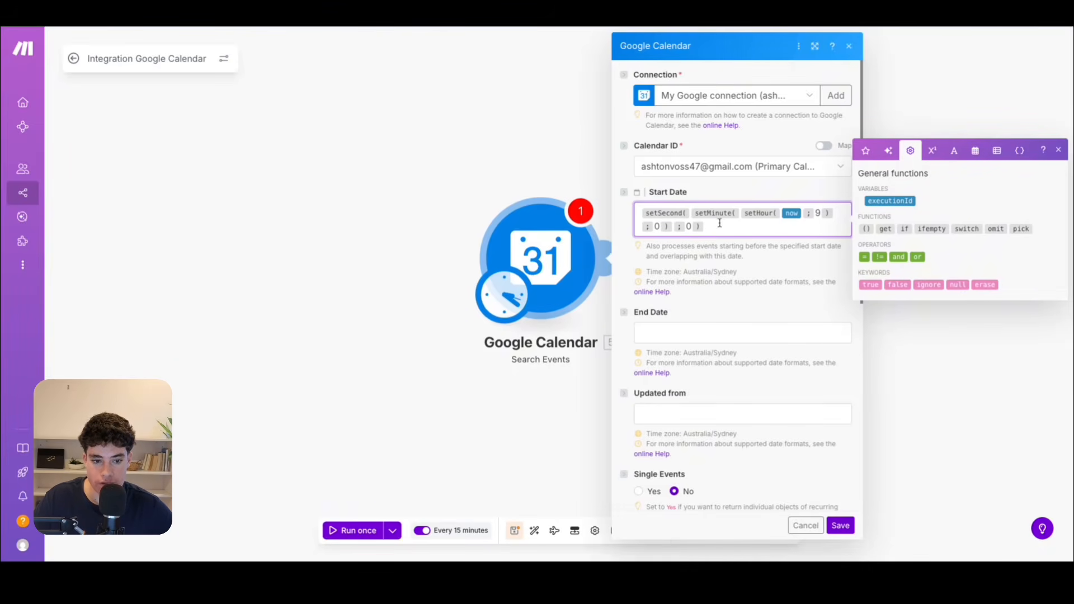
{"action": "left_click", "coordinate": [975, 154]}
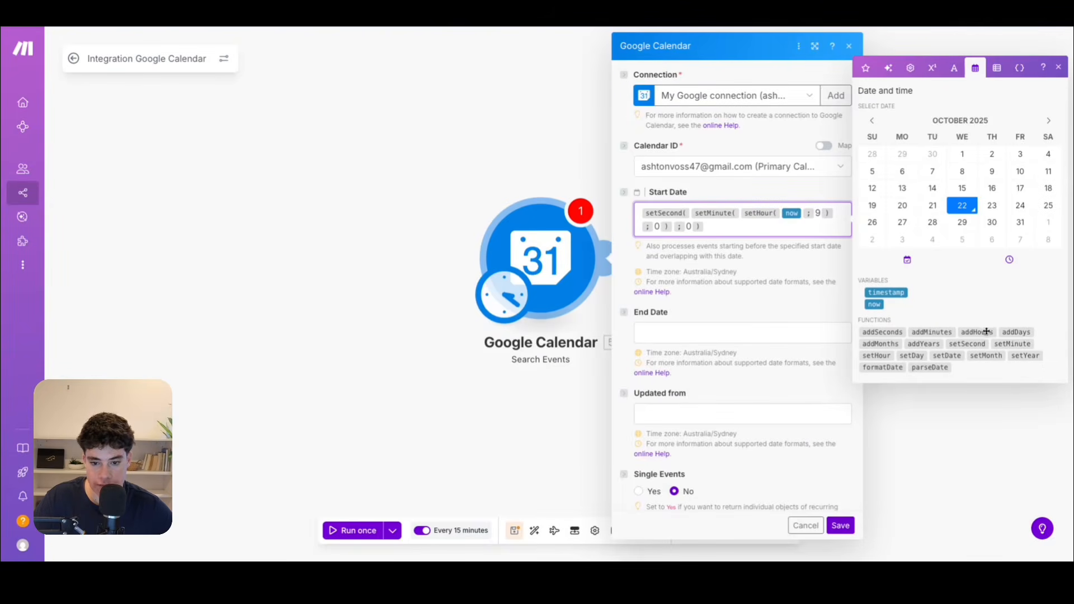
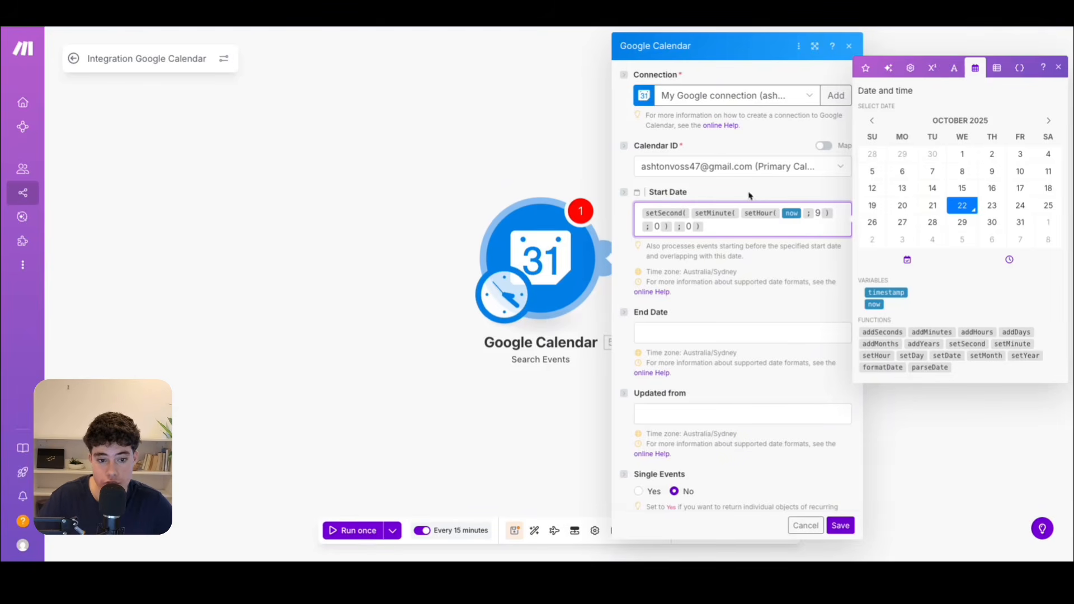
Set the event search's End Date to addHours(setSecond(setMinute(setHour(now;9);0);0);12).
{"action": "mouse_move", "coordinate": [730, 214]}
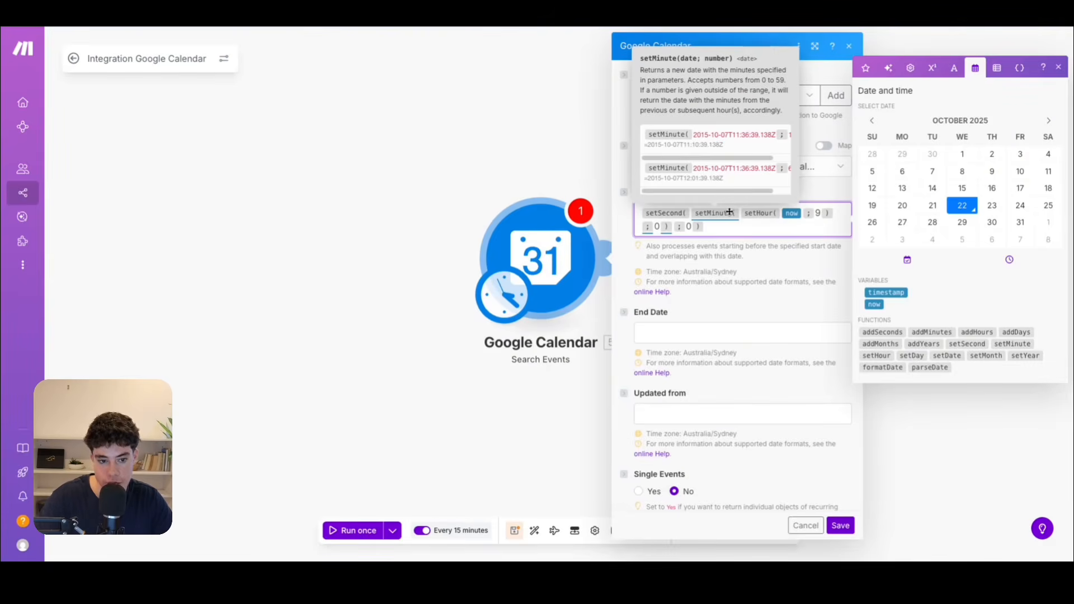
{"action": "left_click", "coordinate": [752, 336]}
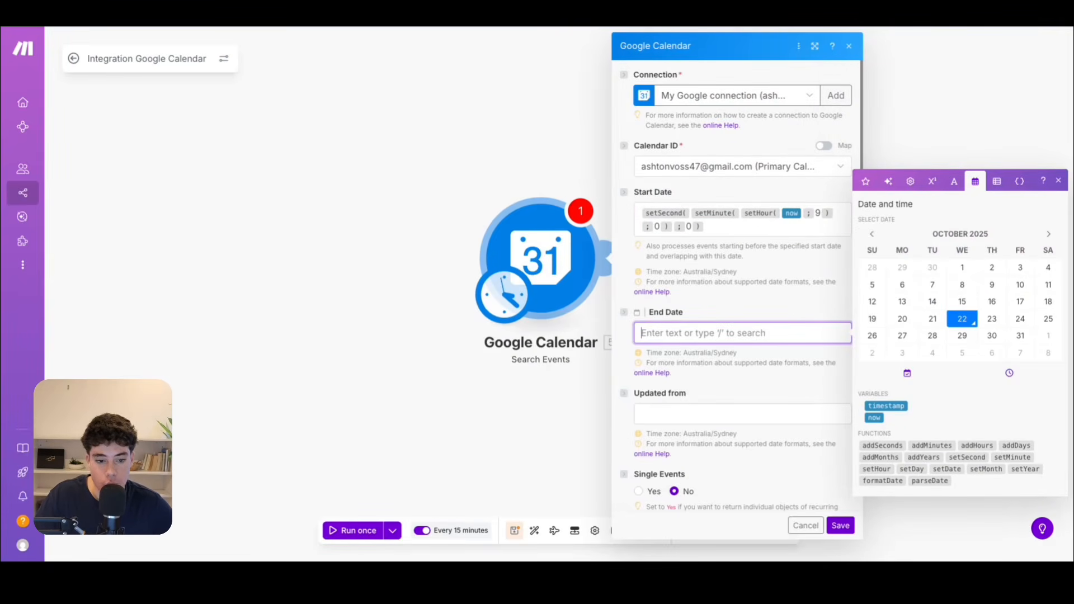
{"action": "key", "text": "Escape"}
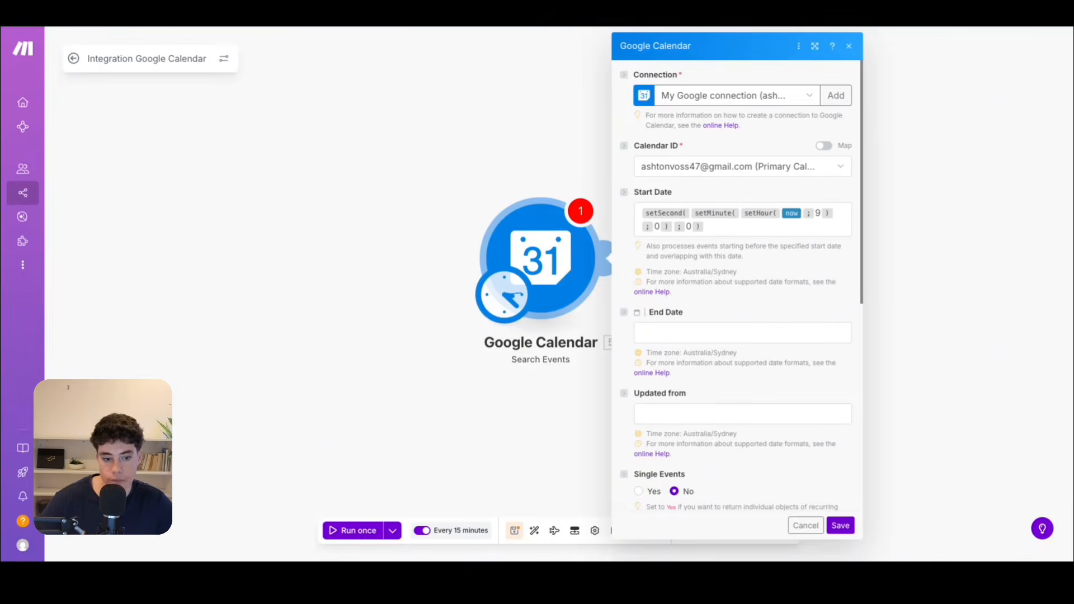
{"action": "left_click", "coordinate": [725, 334]}
{"action": "type", "text": "addHours(setSecond(setMinute(setHour(now; 9); 0); 0); 12)"}
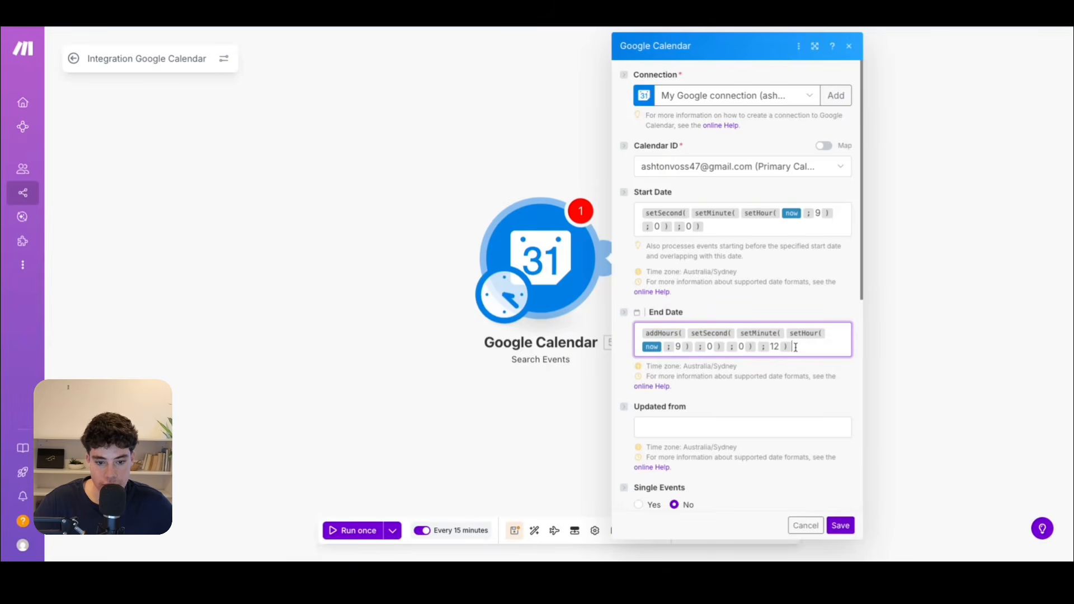
{"action": "left_click", "coordinate": [772, 349]}
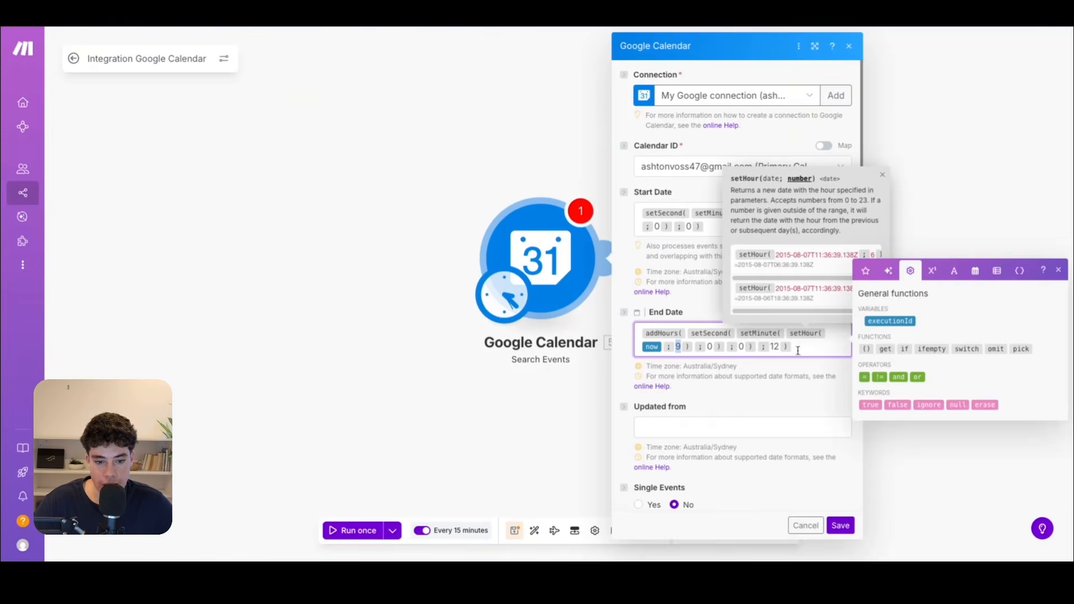
{"action": "left_click", "coordinate": [774, 348]}
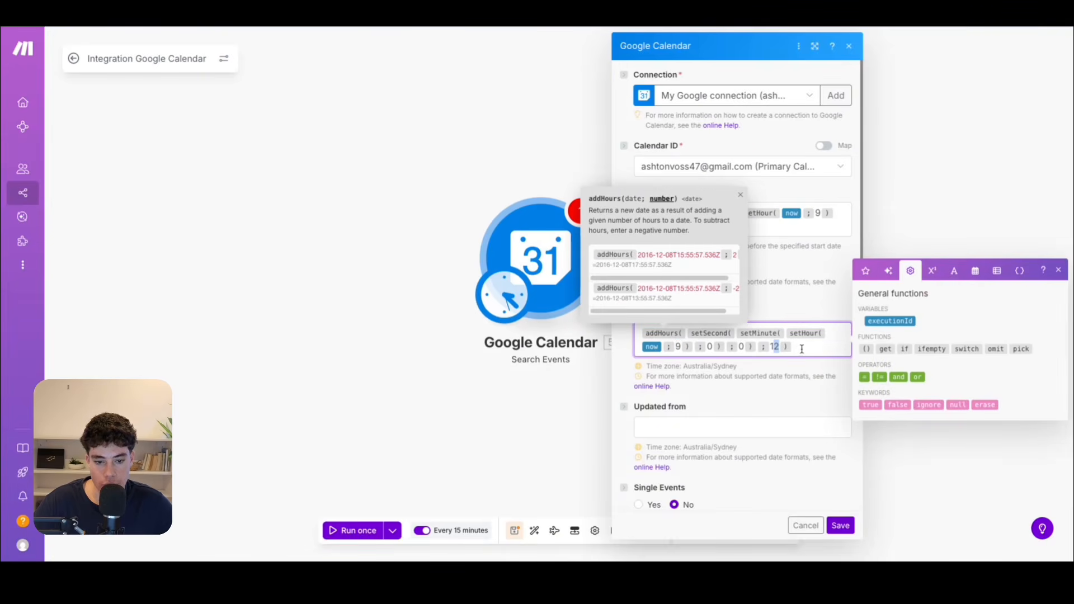
{"action": "left_click", "coordinate": [975, 270]}
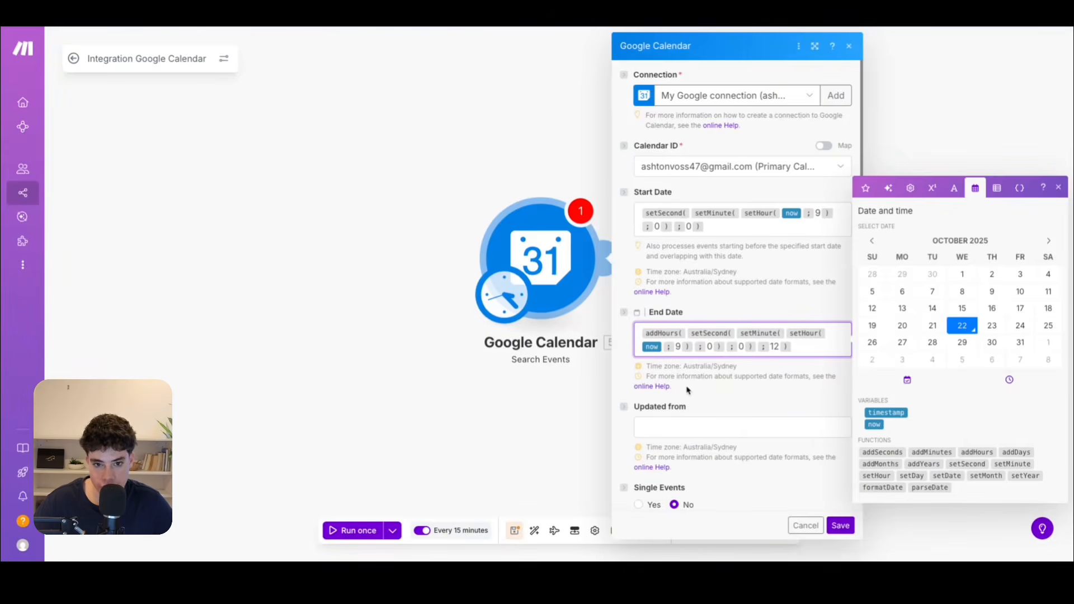
Include all event types in the Google Calendar event search.
{"action": "scroll", "coordinate": [691, 389], "scroll_direction": "down", "scroll_amount": 2}
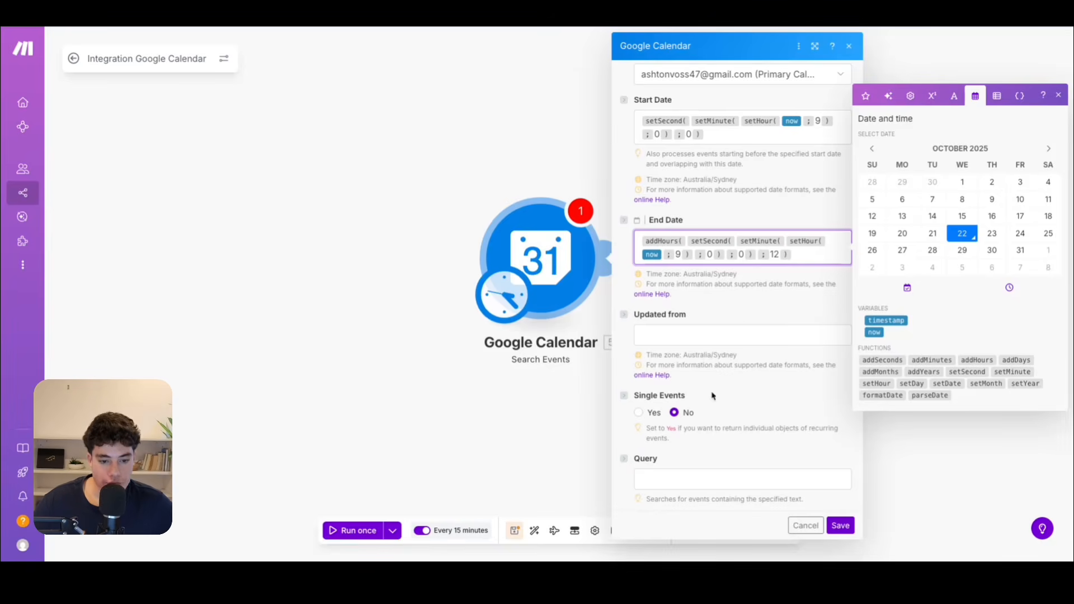
{"action": "scroll", "coordinate": [711, 411], "scroll_direction": "down", "scroll_amount": 2}
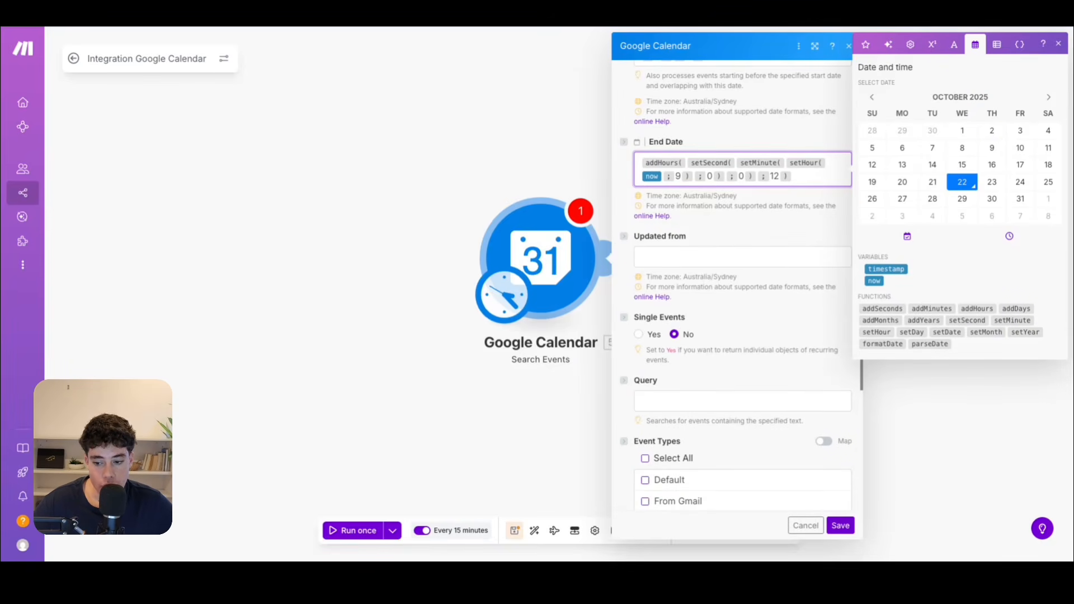
{"action": "left_click", "coordinate": [750, 451]}
{"action": "left_click", "coordinate": [646, 460]}
{"action": "scroll", "coordinate": [709, 444], "scroll_direction": "down", "scroll_amount": 5}
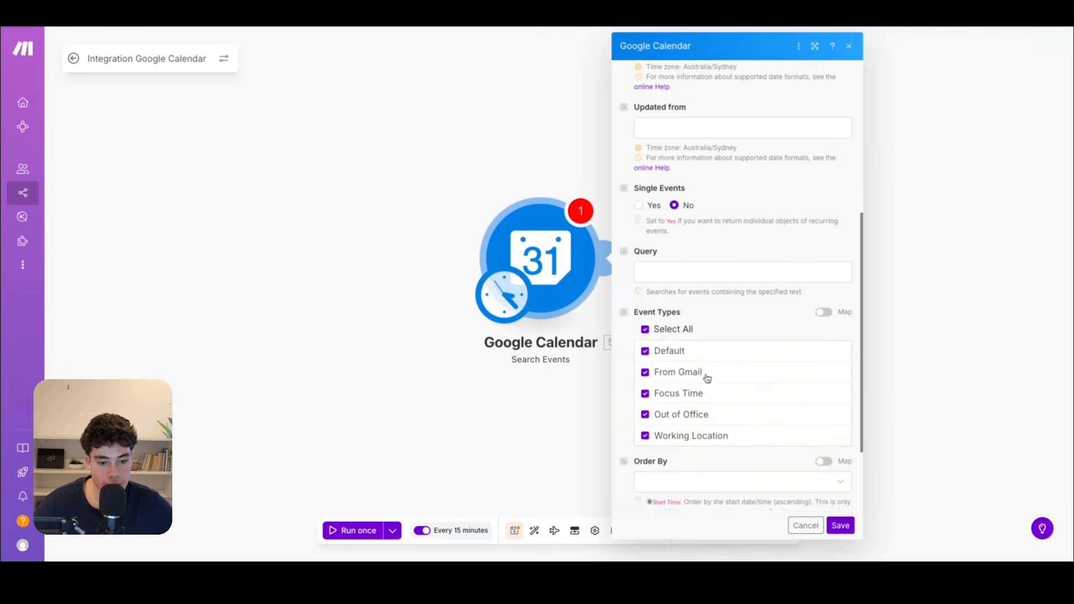
Limit the event search to 1 result and save the Google Calendar module's settings.
{"action": "left_click", "coordinate": [709, 391]}
{"action": "left_click", "coordinate": [720, 390]}
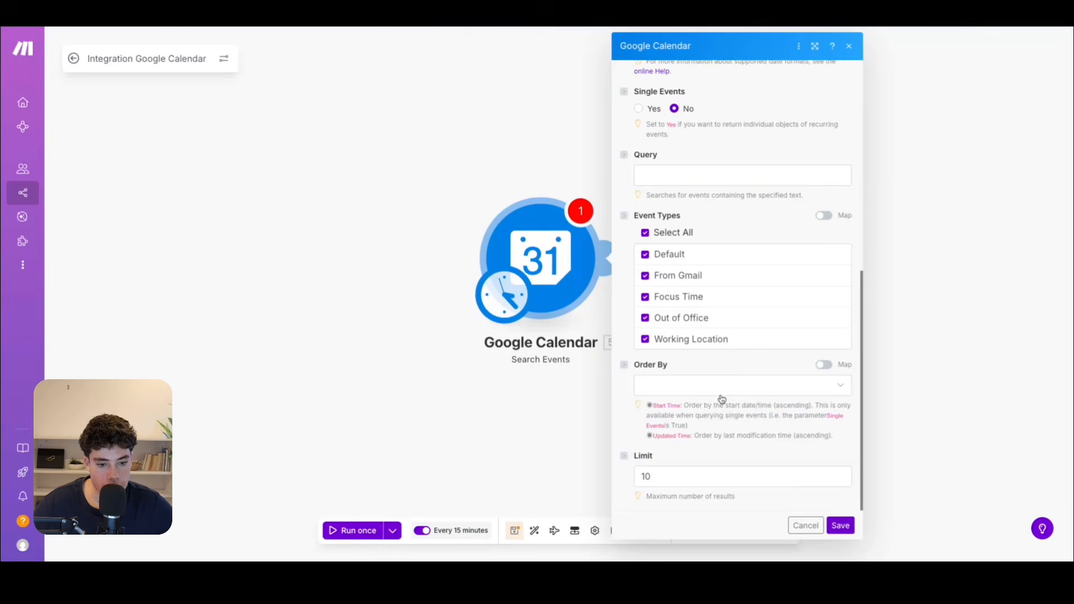
{"action": "left_click", "coordinate": [676, 474]}
{"action": "key", "text": "BackSpace"}
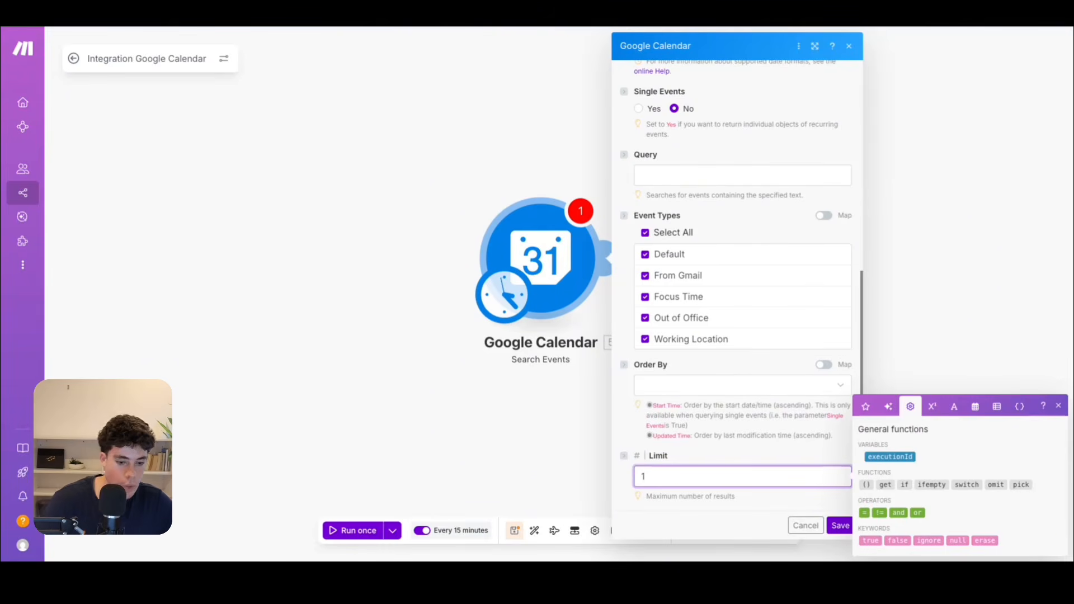
{"action": "left_click", "coordinate": [751, 525]}
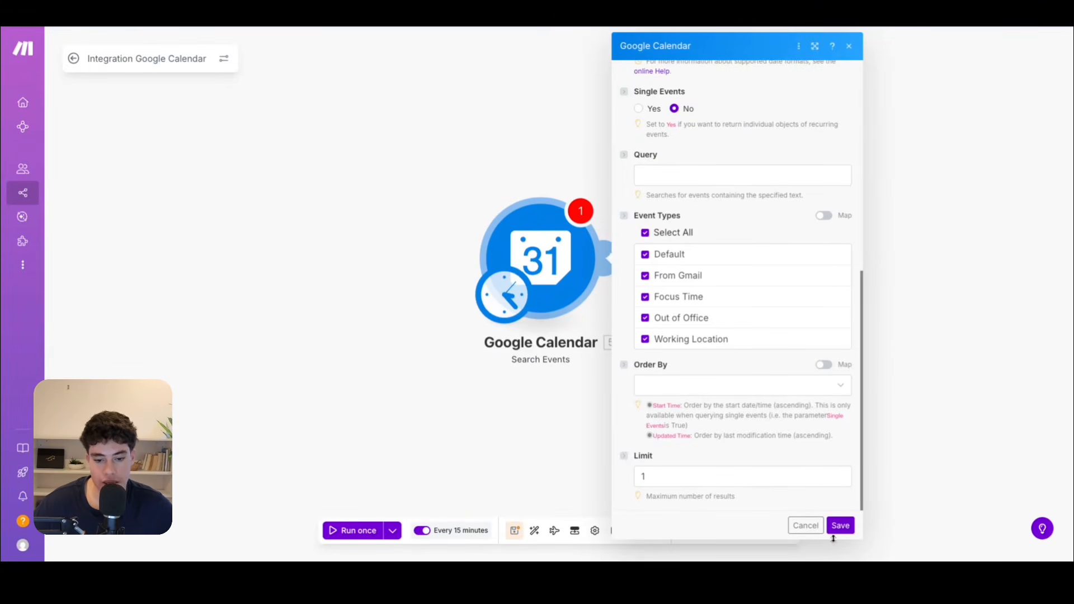
{"action": "scroll", "coordinate": [789, 389], "scroll_direction": "up", "scroll_amount": 15}
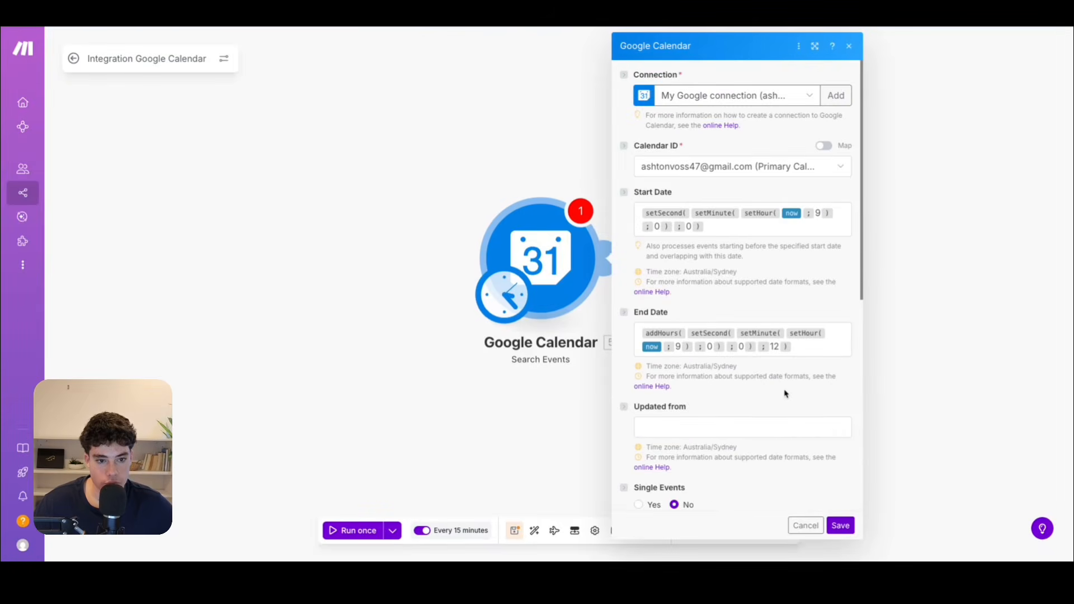
{"action": "left_click", "coordinate": [840, 525]}
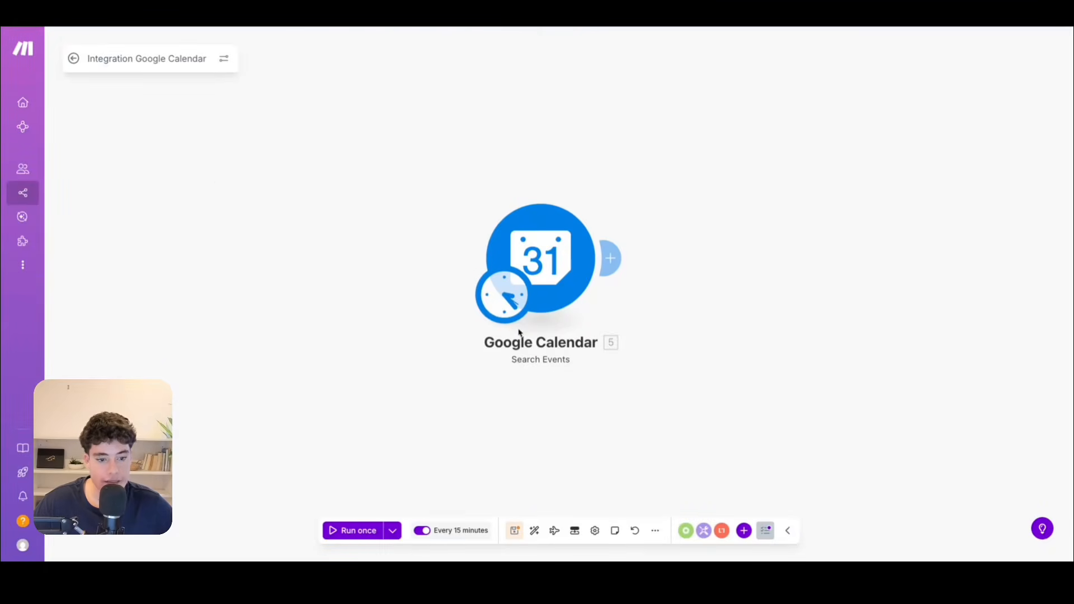
Change the scenario's schedule so that it runs every day.
{"action": "left_click", "coordinate": [425, 532]}
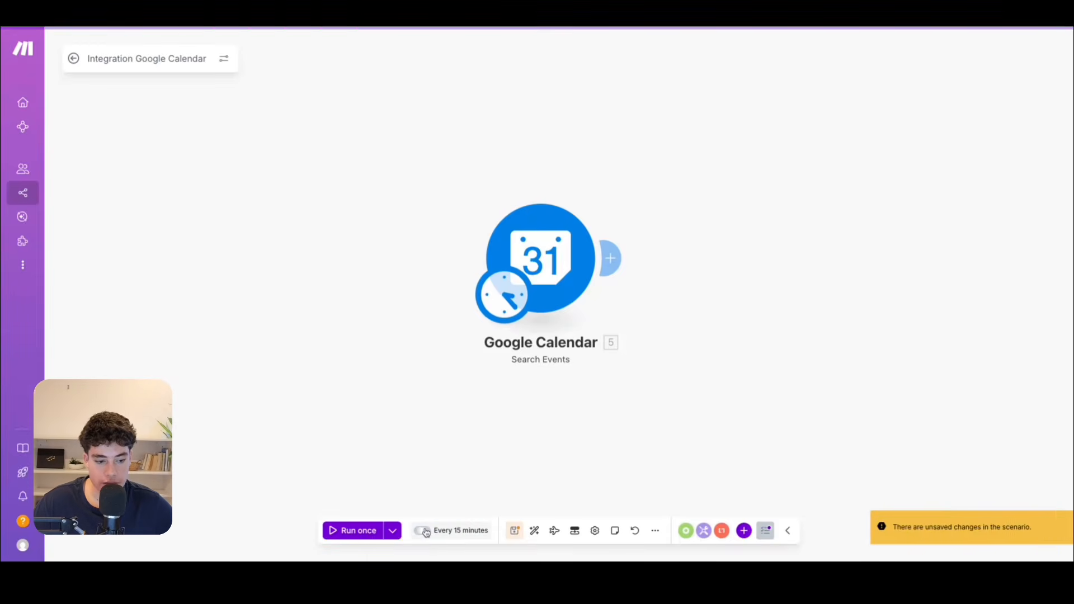
{"action": "left_click", "coordinate": [422, 531]}
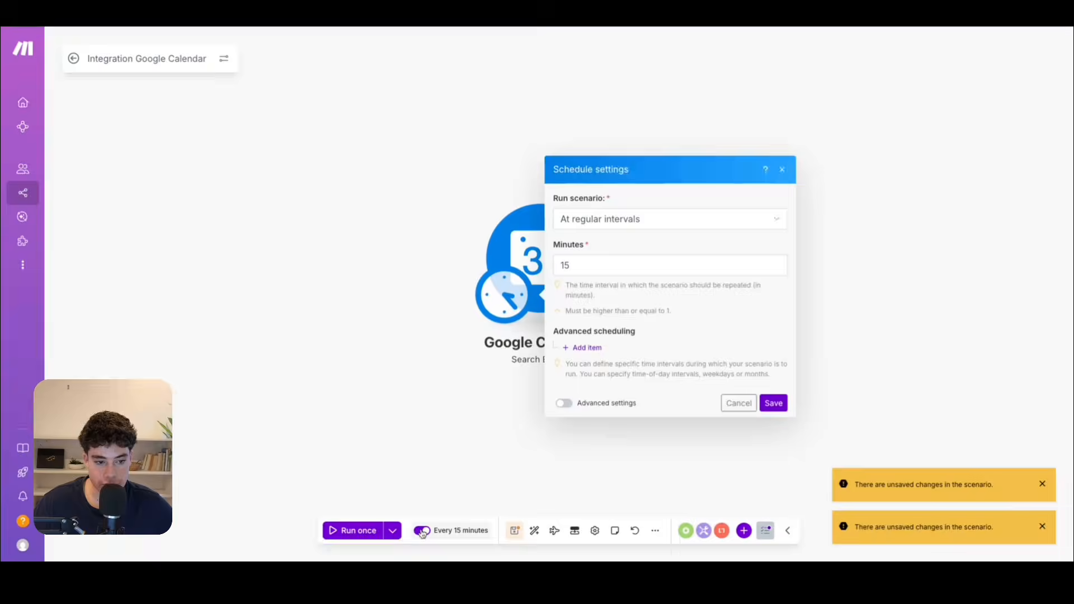
{"action": "left_click", "coordinate": [609, 218]}
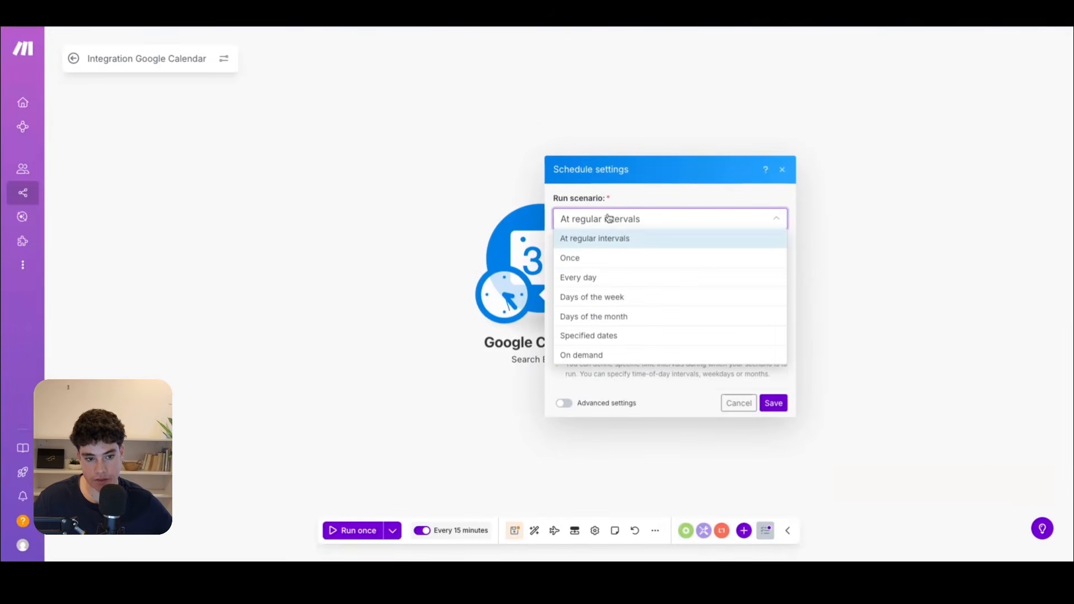
{"action": "left_click", "coordinate": [596, 278]}
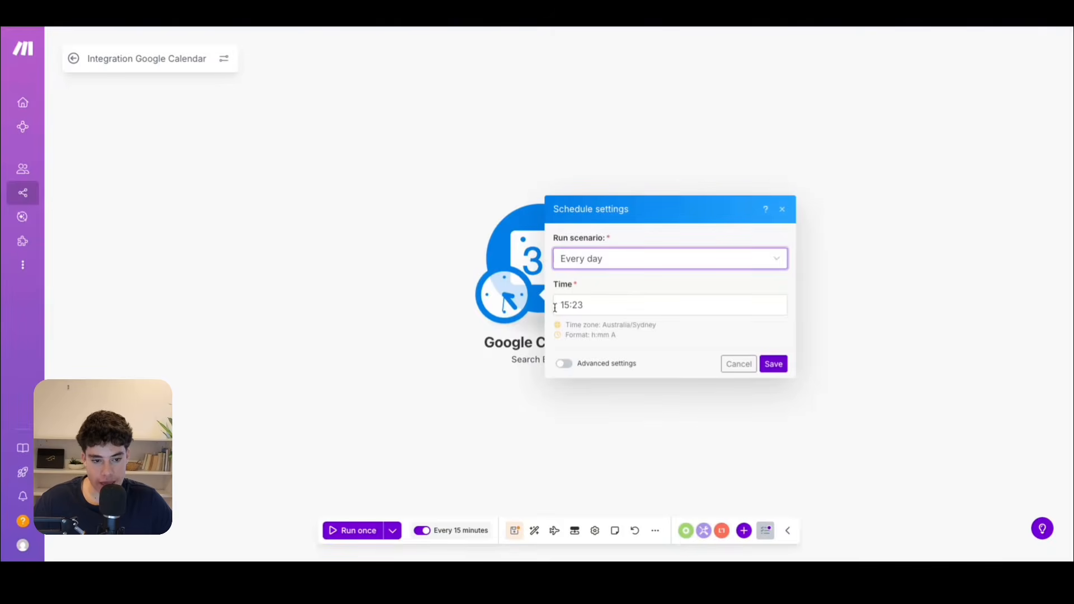
Set the daily run time to 9:00 AM and save the schedule.
{"action": "left_click", "coordinate": [619, 304]}
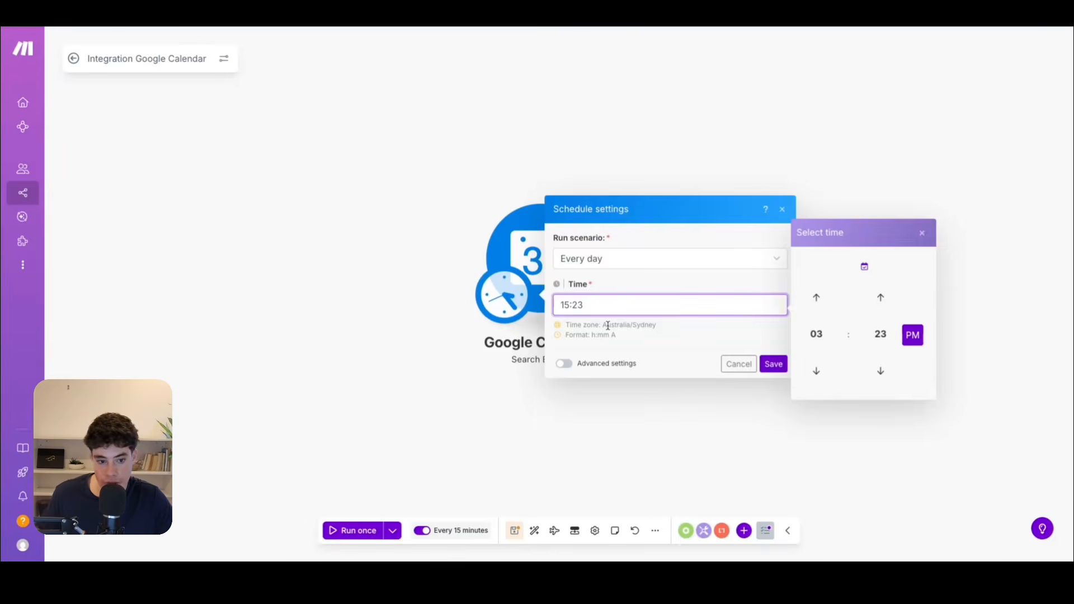
{"action": "left_click", "coordinate": [816, 337]}
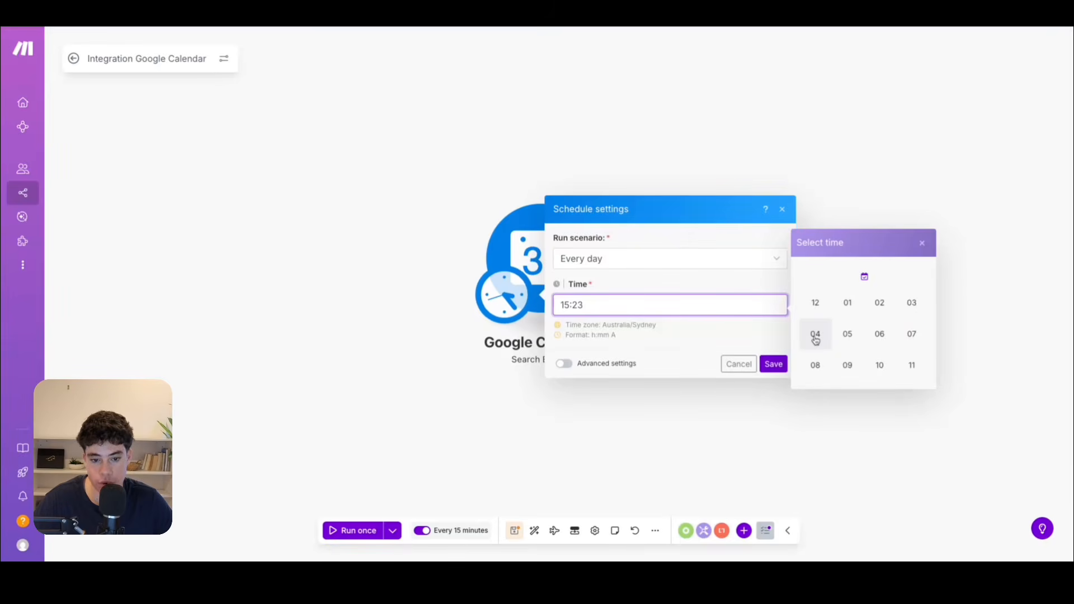
{"action": "left_click", "coordinate": [855, 372]}
{"action": "left_click", "coordinate": [912, 335]}
{"action": "left_click", "coordinate": [882, 337]}
{"action": "left_click", "coordinate": [816, 303]}
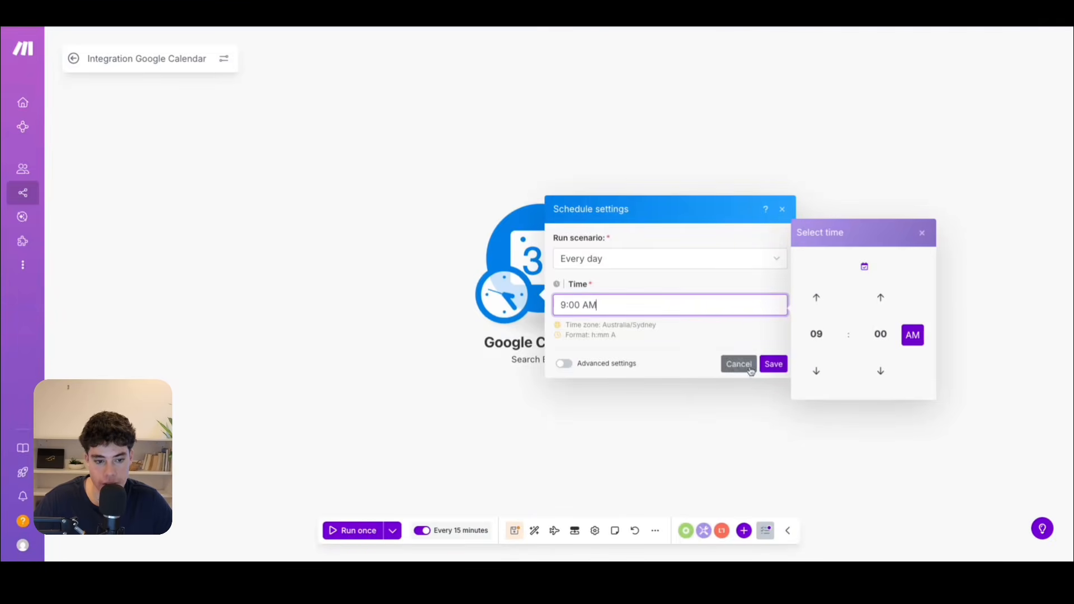
{"action": "left_click", "coordinate": [780, 366]}
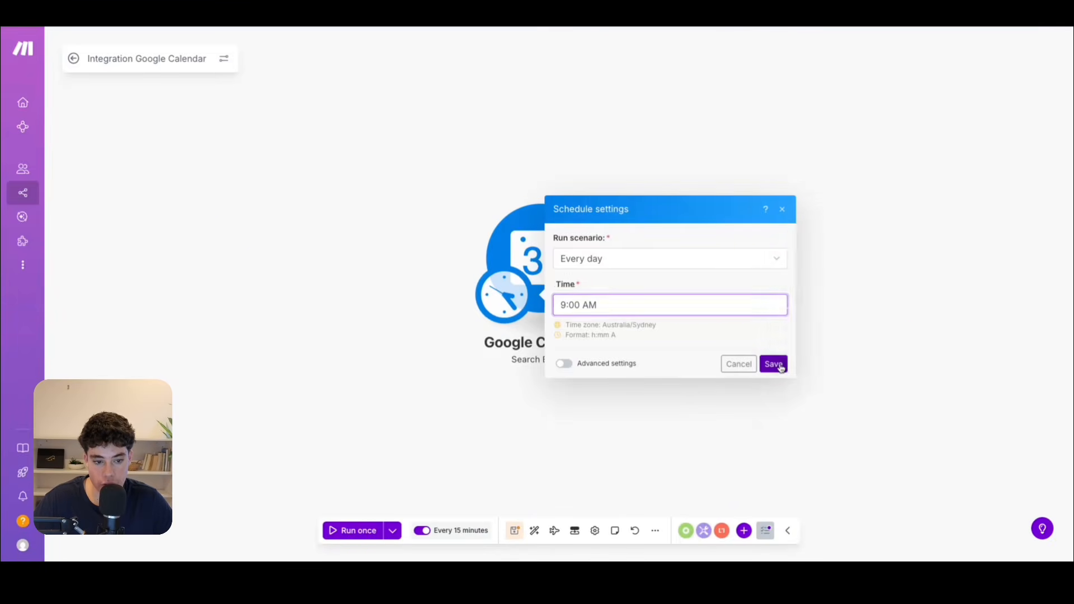
Run the scenario once and examine the input and output bundles of the event search.
{"action": "left_click", "coordinate": [348, 531]}
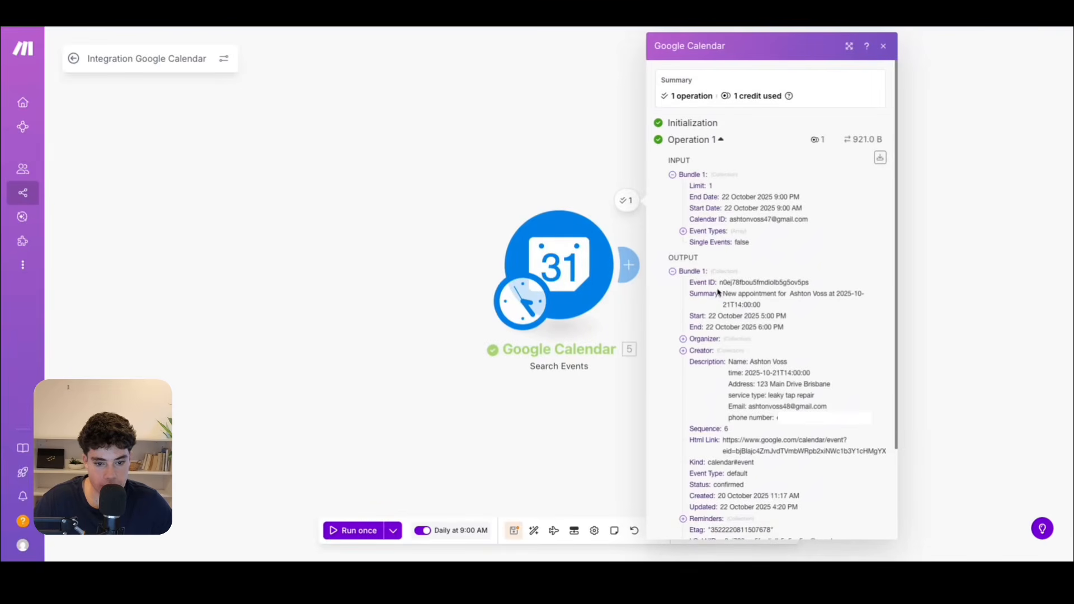
{"action": "scroll", "coordinate": [734, 298], "scroll_direction": "down", "scroll_amount": 3}
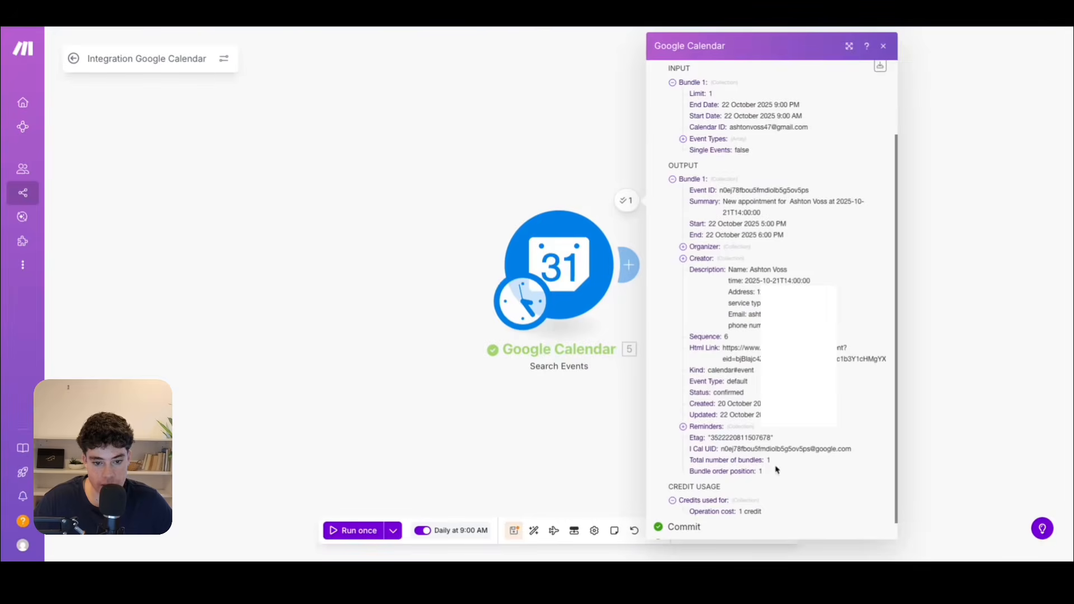
{"action": "left_click", "coordinate": [883, 46]}
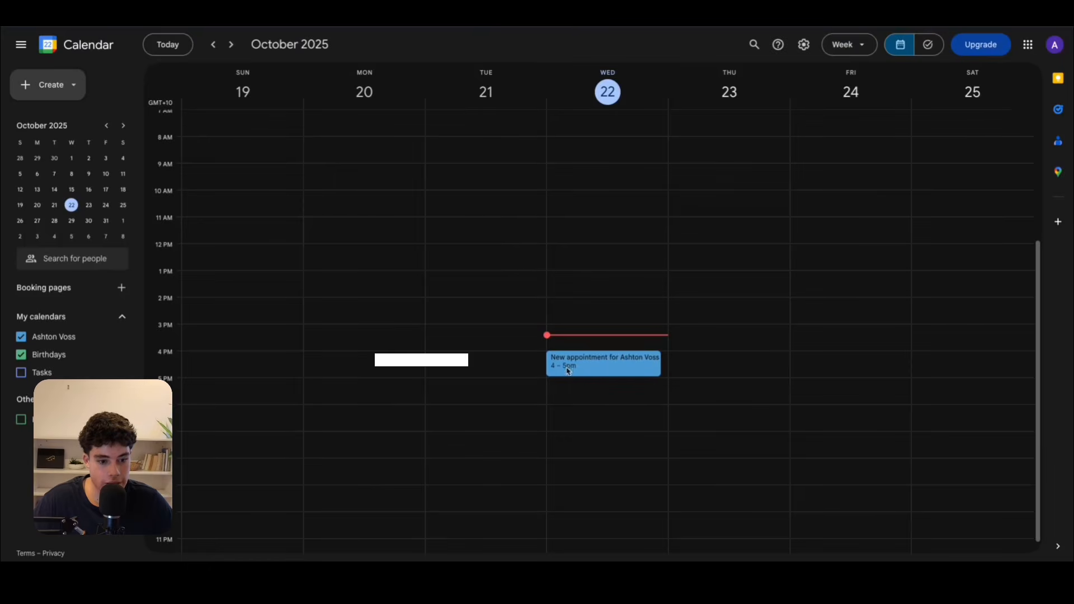
Check the Wednesday 22 October appointment in Google Calendar against the event search output in Make.
{"action": "left_click", "coordinate": [567, 369]}
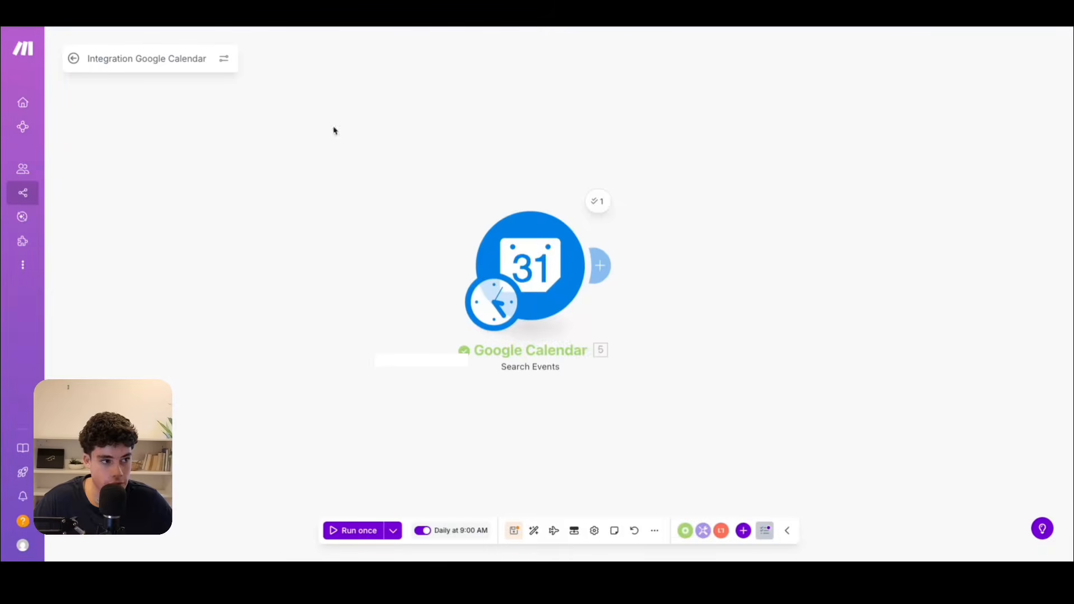
{"action": "left_click", "coordinate": [598, 201]}
{"action": "scroll", "coordinate": [668, 330], "scroll_direction": "down", "scroll_amount": 1}
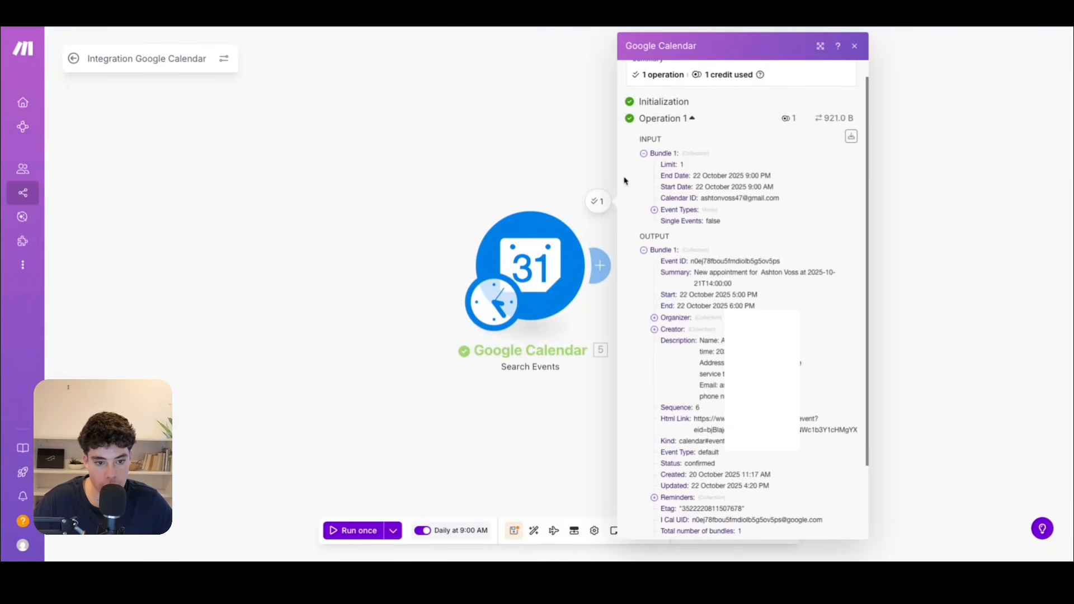
{"action": "left_click", "coordinate": [495, 198]}
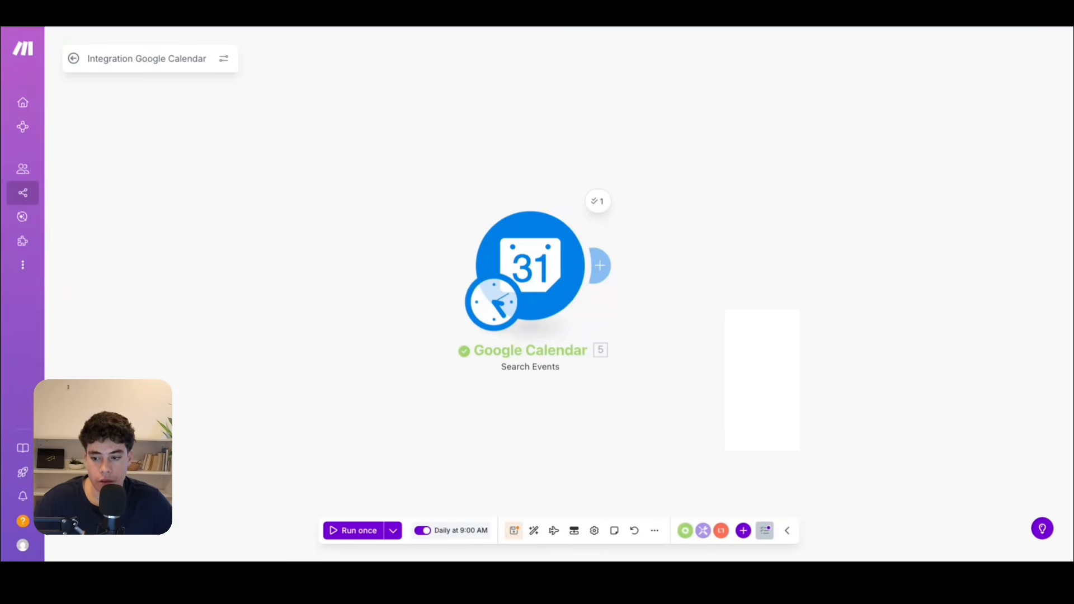
Add an OpenAI Generate a completion module after the Google Calendar Search Events module.
{"action": "left_click", "coordinate": [608, 262]}
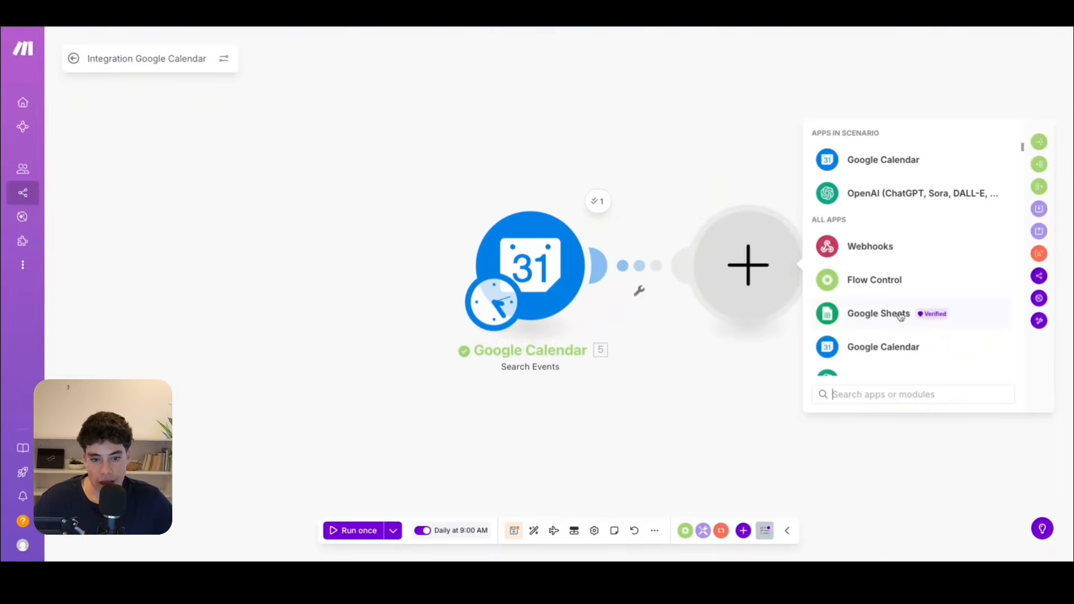
{"action": "left_click", "coordinate": [864, 197]}
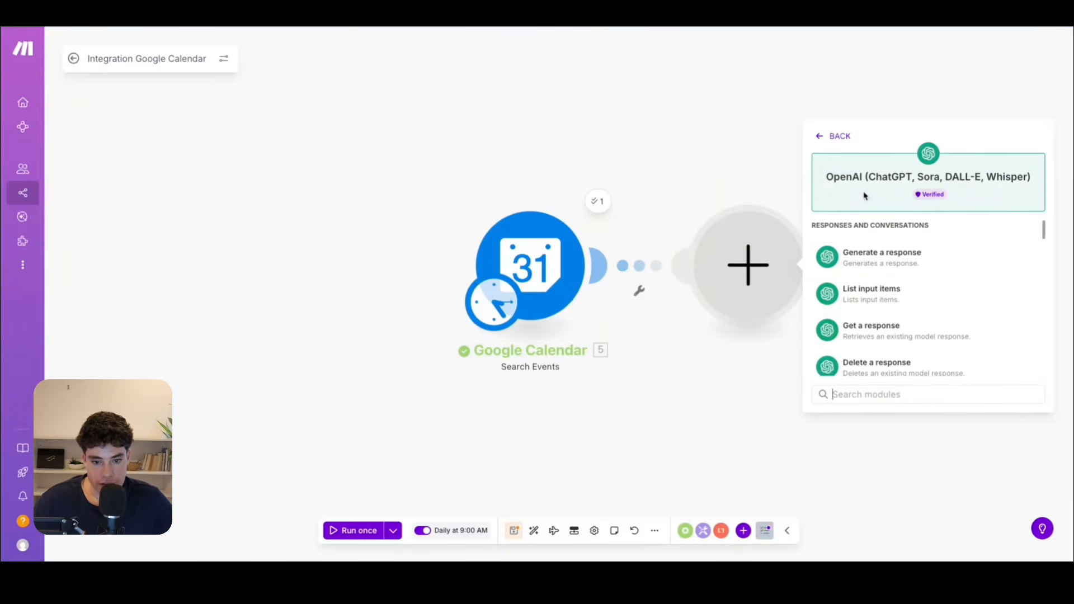
{"action": "scroll", "coordinate": [858, 269], "scroll_direction": "down", "scroll_amount": 3}
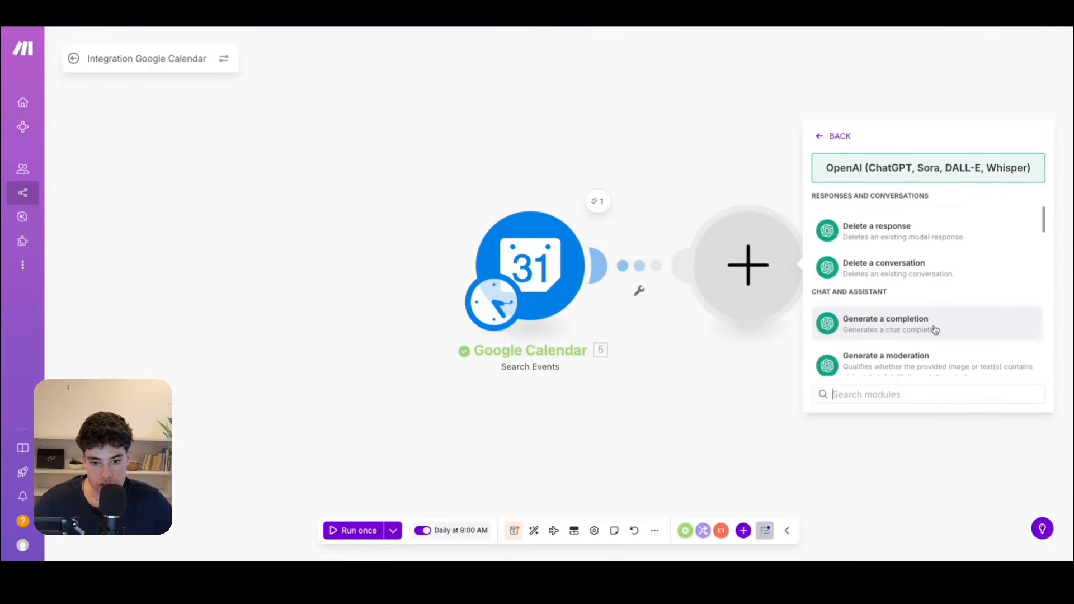
{"action": "left_click", "coordinate": [893, 330]}
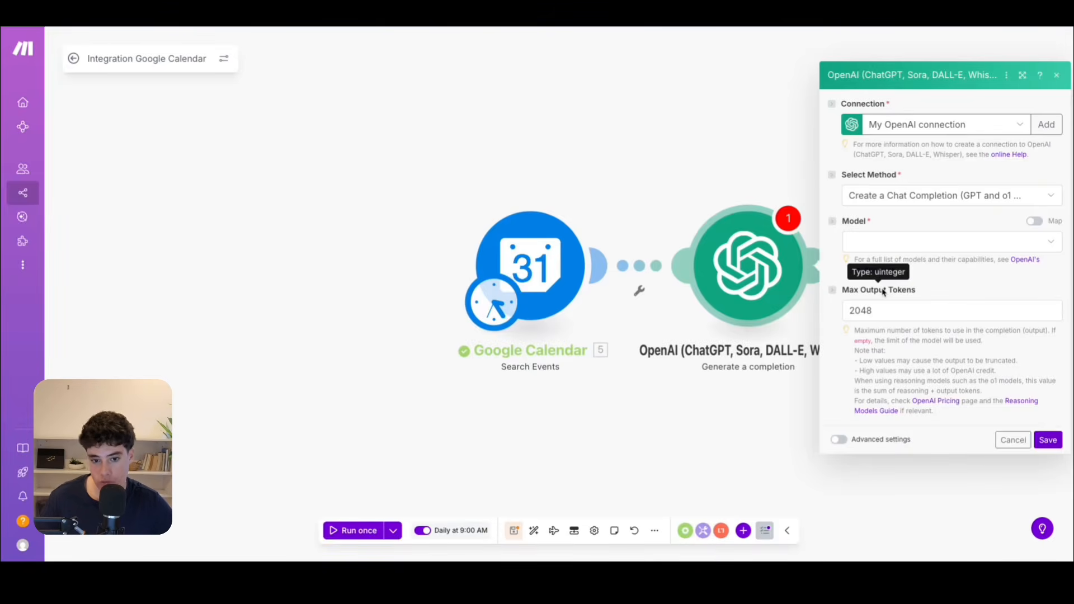
Choose gpt-4.1 (system) as the model for the OpenAI completion module.
{"action": "left_click", "coordinate": [915, 249]}
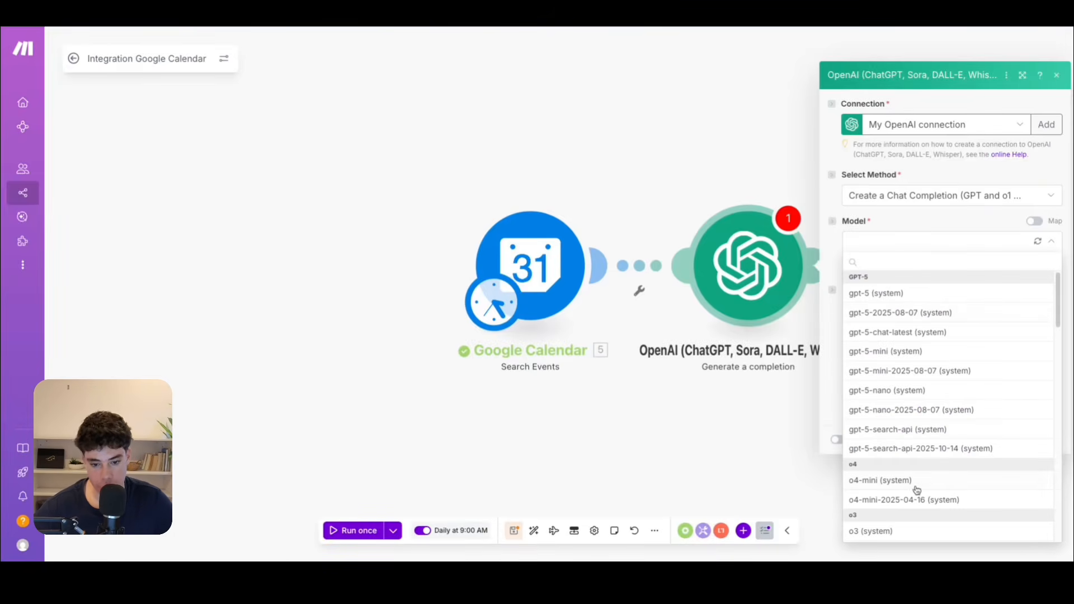
{"action": "scroll", "coordinate": [916, 490], "scroll_direction": "down", "scroll_amount": 5}
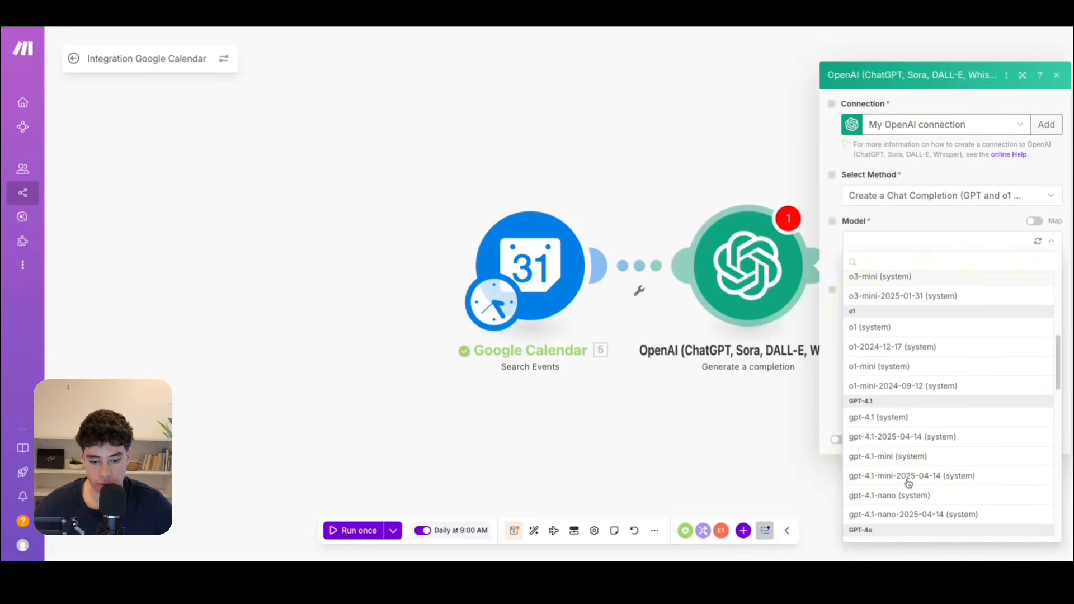
{"action": "left_click", "coordinate": [890, 418]}
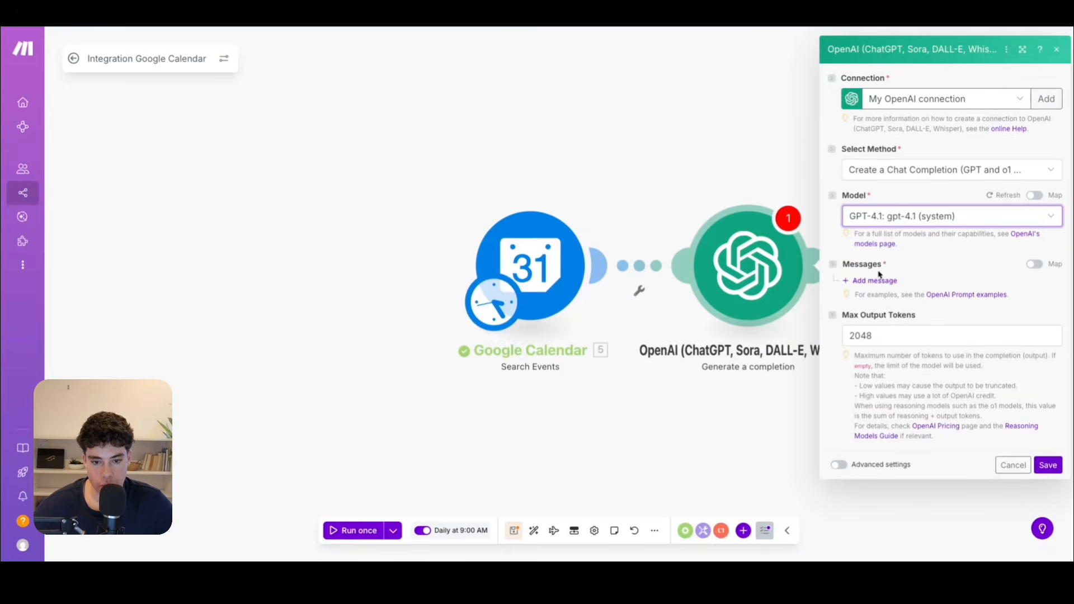
Add a Developer / System message requesting structured JSON with name, phone_number, reason, and ISO 8601 start_time and end_time fields.
{"action": "left_click", "coordinate": [874, 280]}
{"action": "left_click", "coordinate": [912, 323]}
{"action": "left_click", "coordinate": [911, 372]}
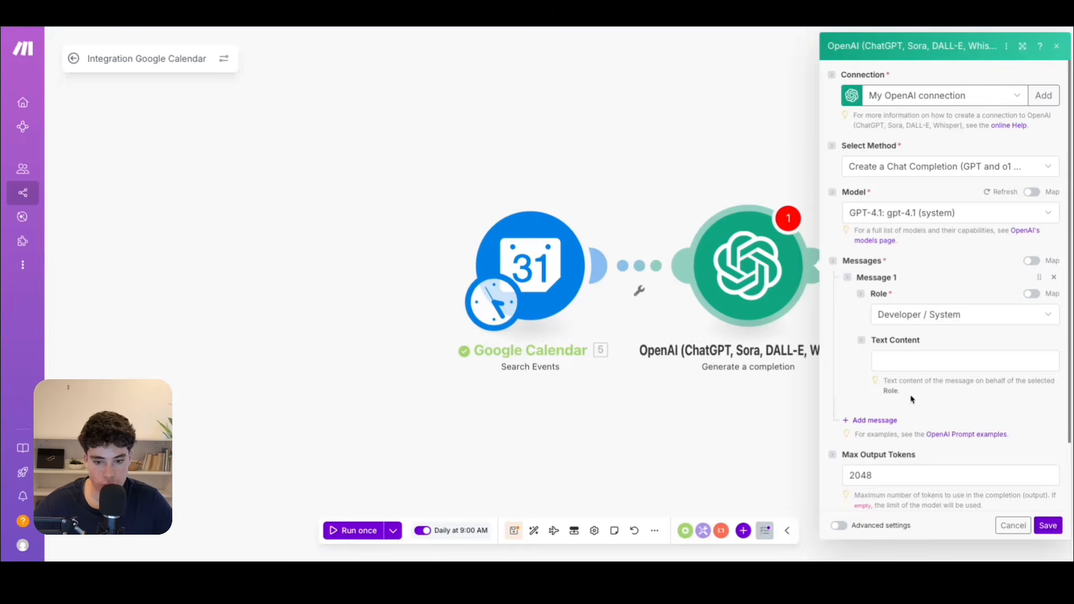
{"action": "left_click", "coordinate": [895, 361]}
{"action": "key", "text": "ctrl+v"}
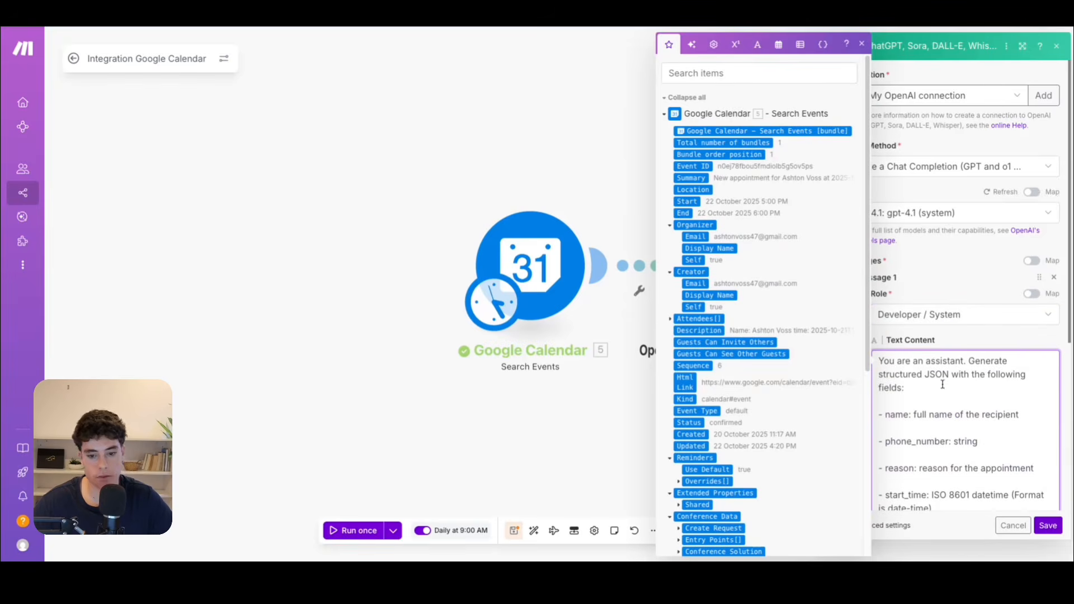
{"action": "scroll", "coordinate": [945, 370], "scroll_direction": "down", "scroll_amount": 2}
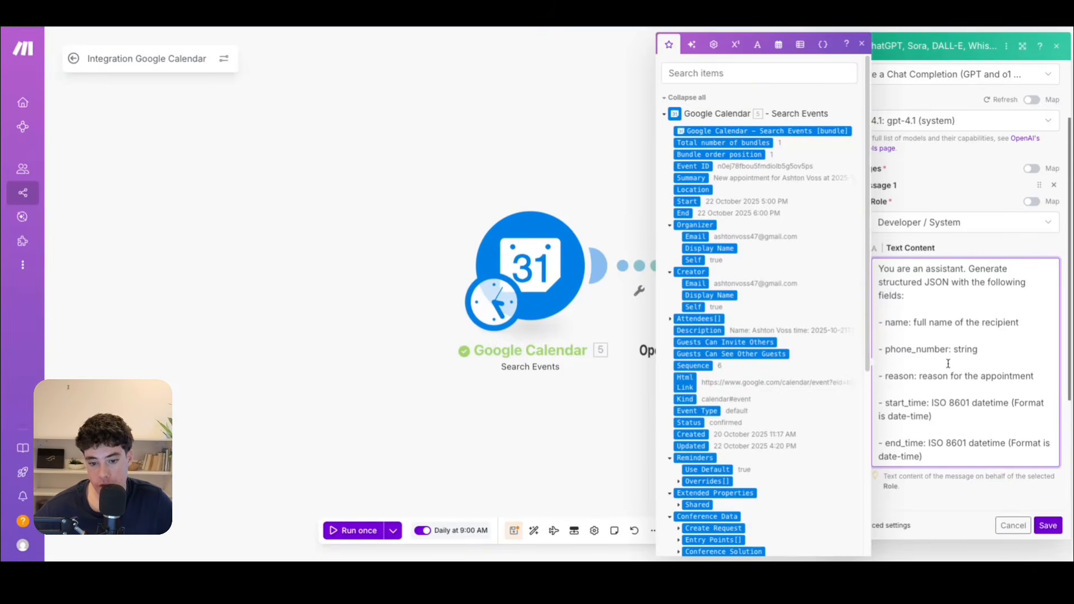
{"action": "scroll", "coordinate": [934, 347], "scroll_direction": "down", "scroll_amount": 2}
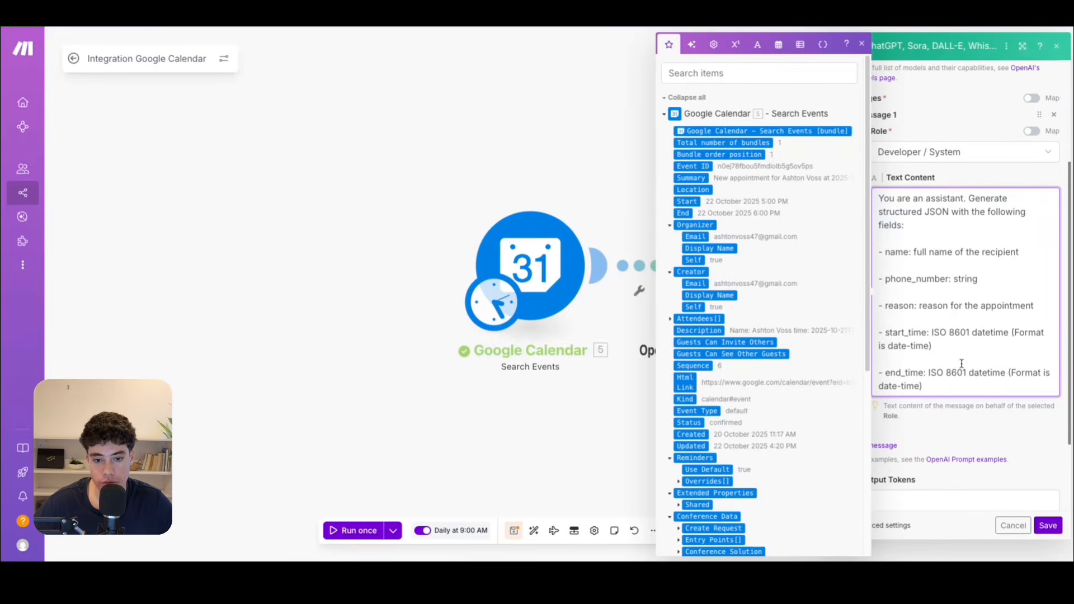
{"action": "scroll", "coordinate": [961, 364], "scroll_direction": "down", "scroll_amount": 1}
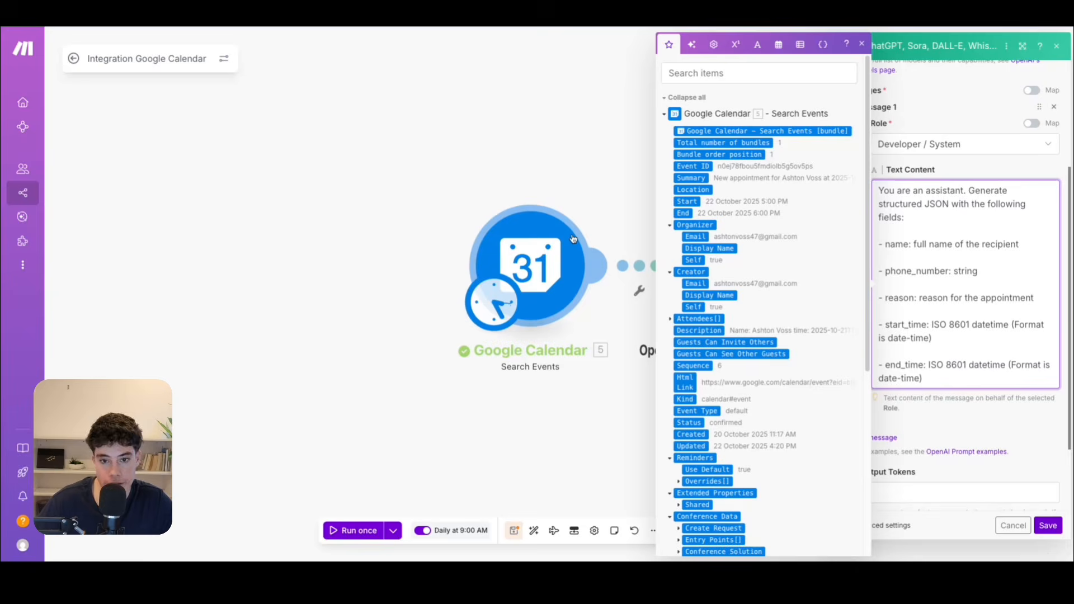
{"action": "scroll", "coordinate": [783, 252], "scroll_direction": "down", "scroll_amount": 3}
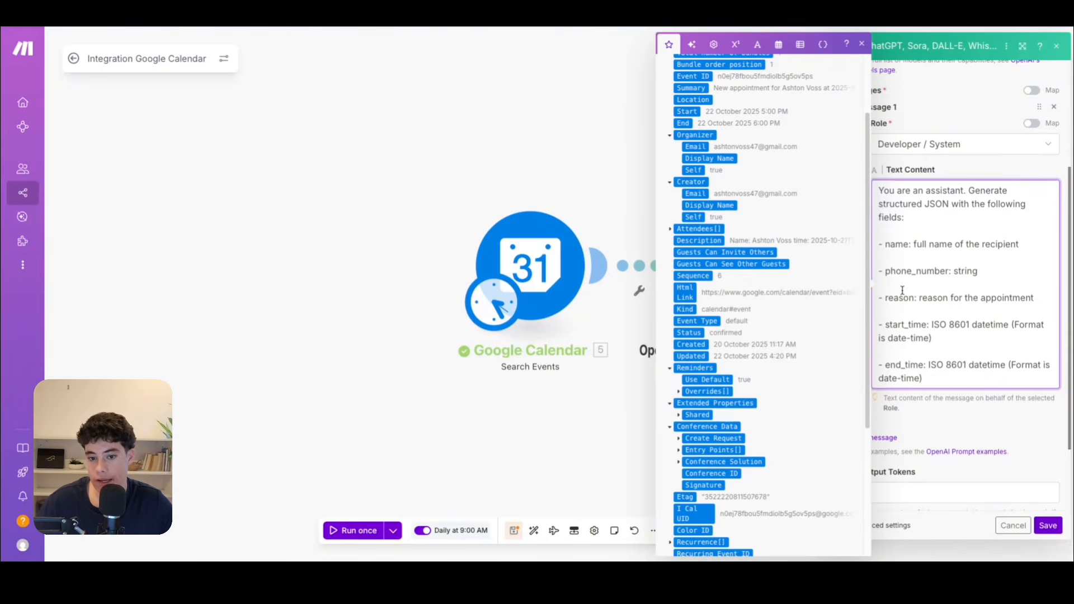
Add a second message with the User role to the completion module.
{"action": "scroll", "coordinate": [902, 291], "scroll_direction": "down", "scroll_amount": 3}
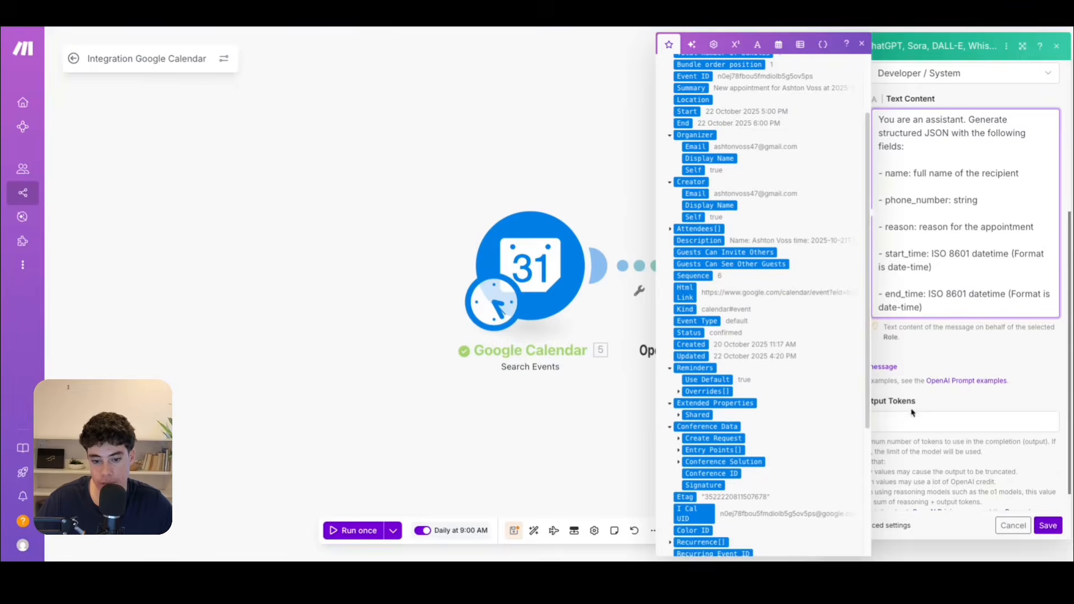
{"action": "left_click", "coordinate": [913, 334]}
{"action": "left_click", "coordinate": [878, 348]}
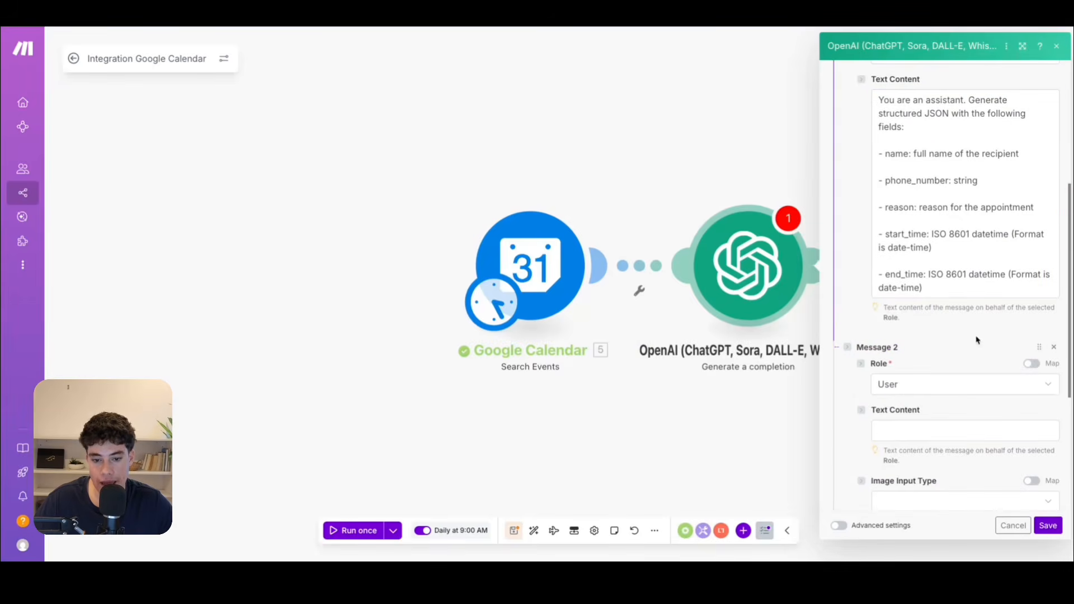
{"action": "scroll", "coordinate": [909, 386], "scroll_direction": "down", "scroll_amount": 3}
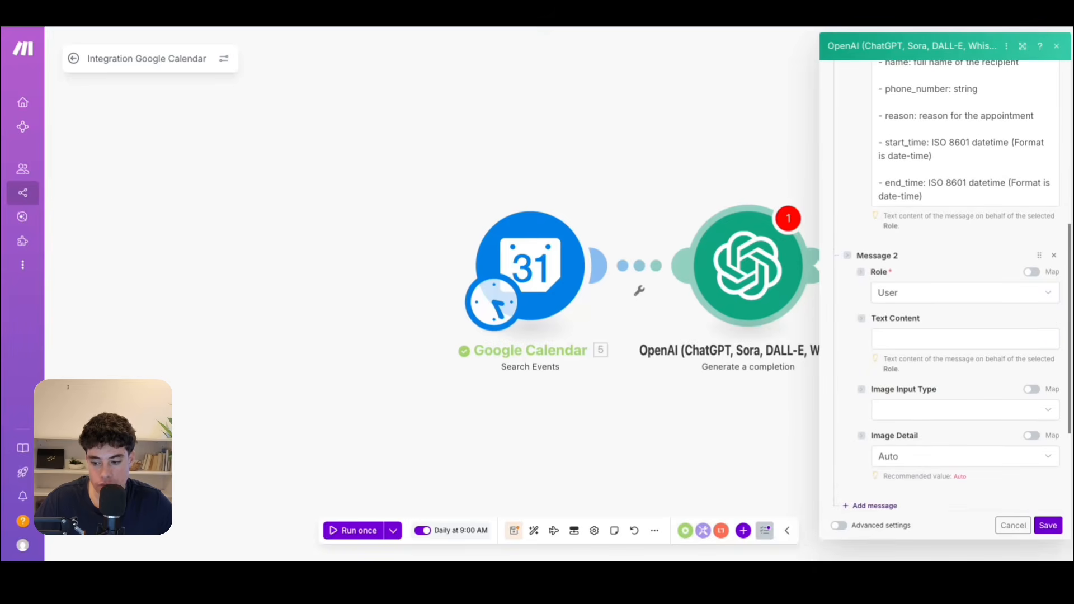
Enter "appointment details:" as the User message text, followed by the Description value from the Google Calendar search.
{"action": "left_click", "coordinate": [949, 335]}
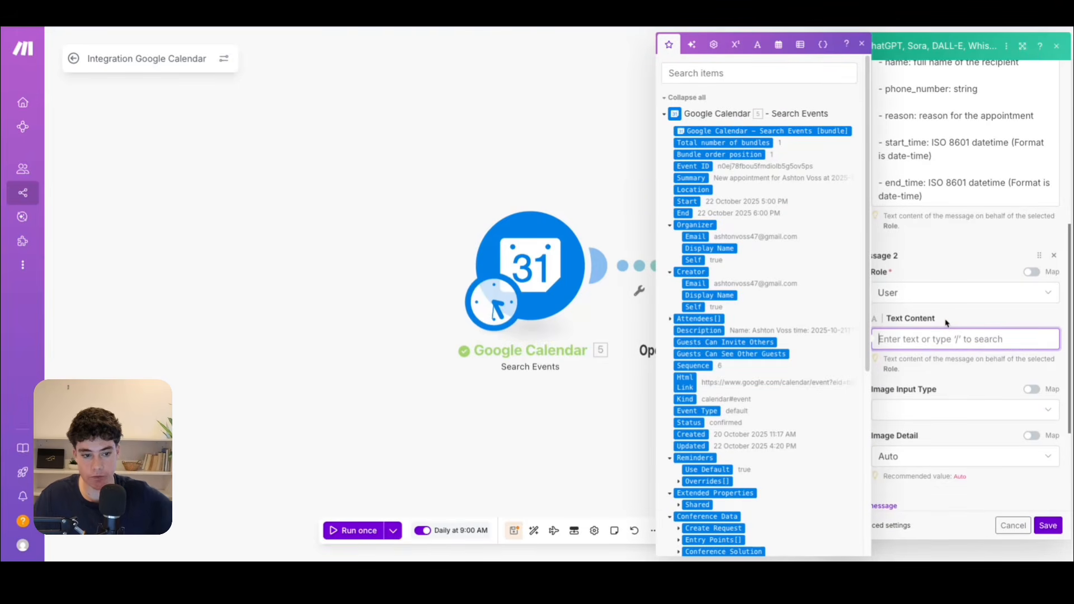
{"action": "type", "text": "a"}
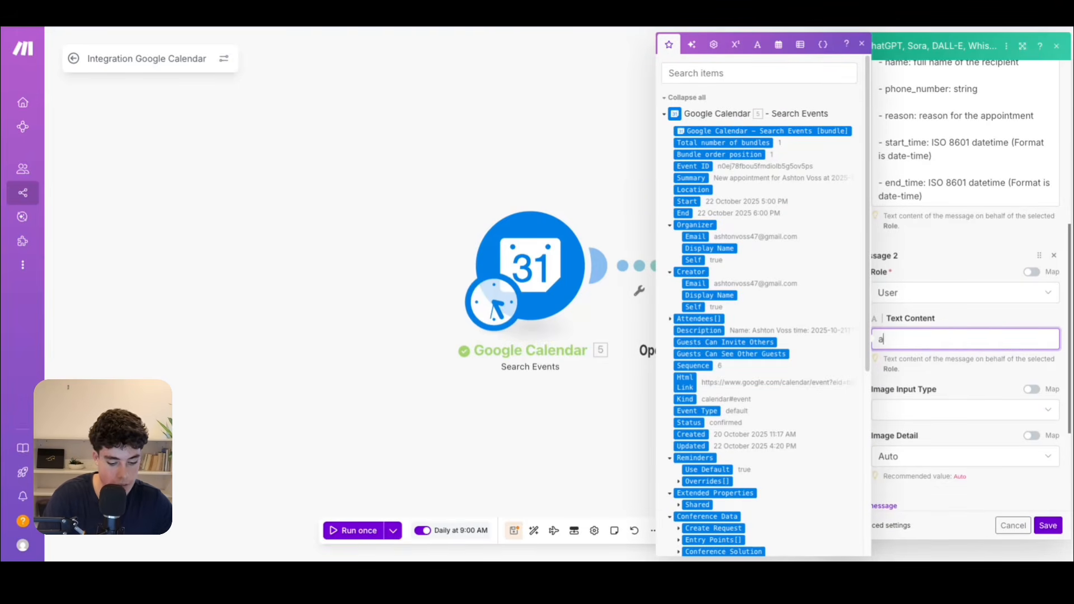
{"action": "type", "text": "ppointment details:"}
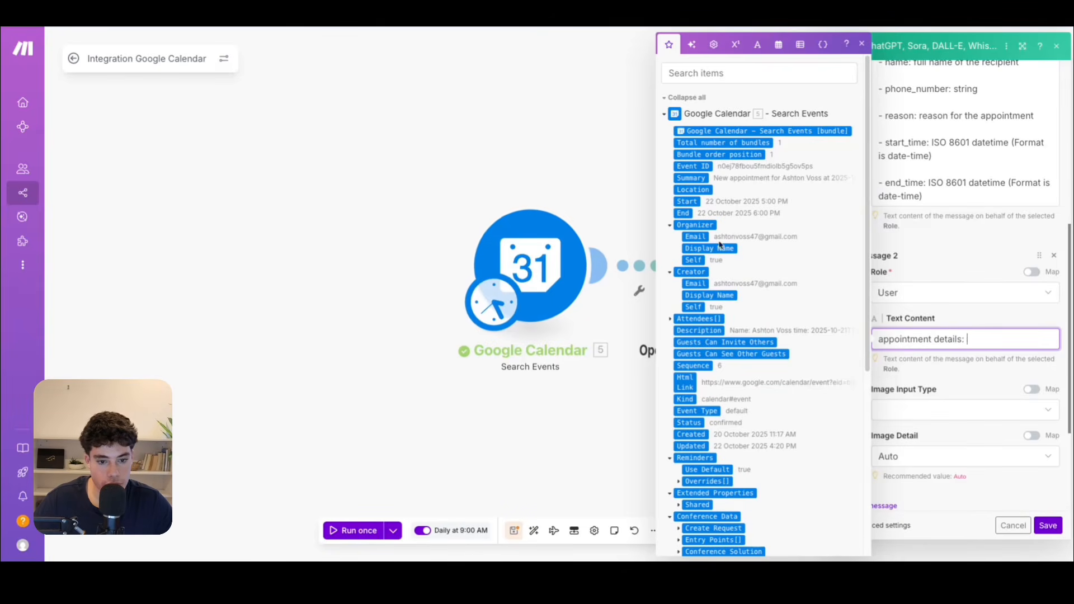
{"action": "scroll", "coordinate": [715, 235], "scroll_direction": "down", "scroll_amount": 1}
{"action": "scroll", "coordinate": [718, 242], "scroll_direction": "down", "scroll_amount": 1}
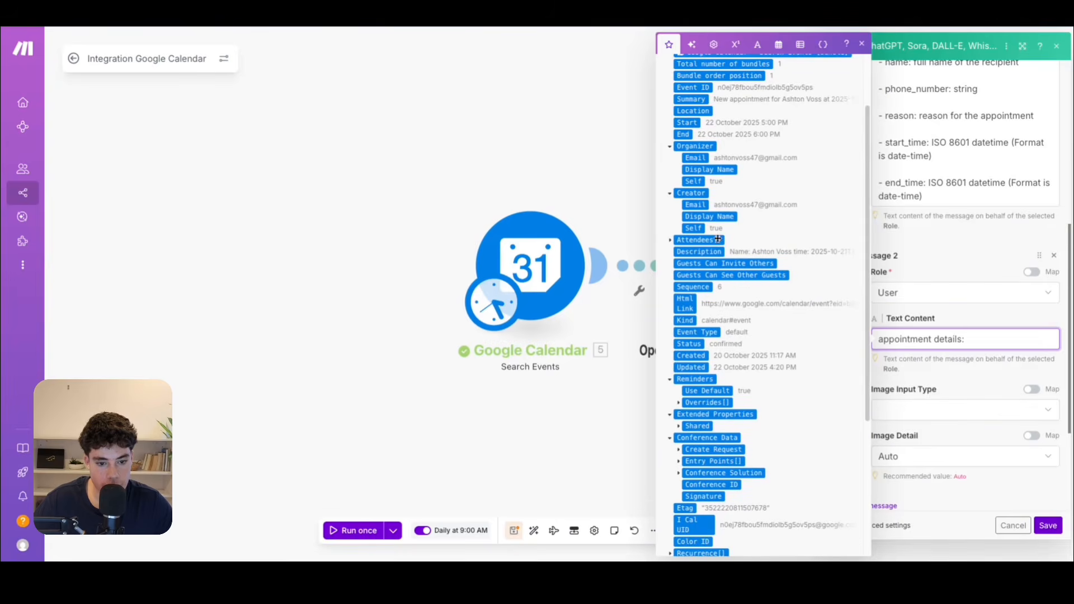
{"action": "left_click", "coordinate": [692, 252]}
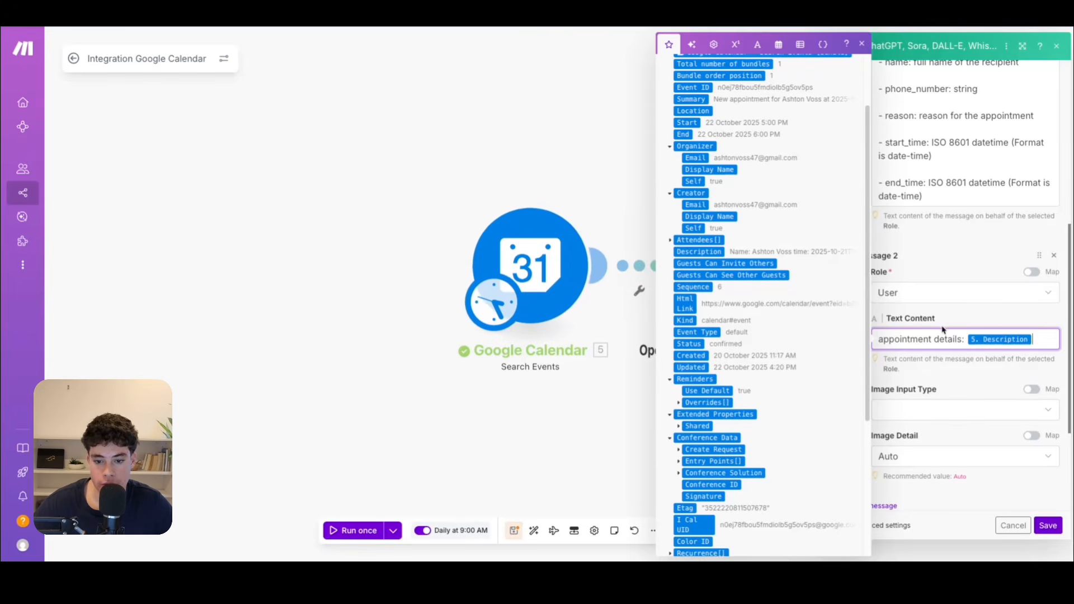
Add a "Start time:" line to the User message, mapped to the calendar event's Start value.
{"action": "key", "text": "Return"}
{"action": "key", "text": "Return"}
{"action": "type", "text": "Start time:"}
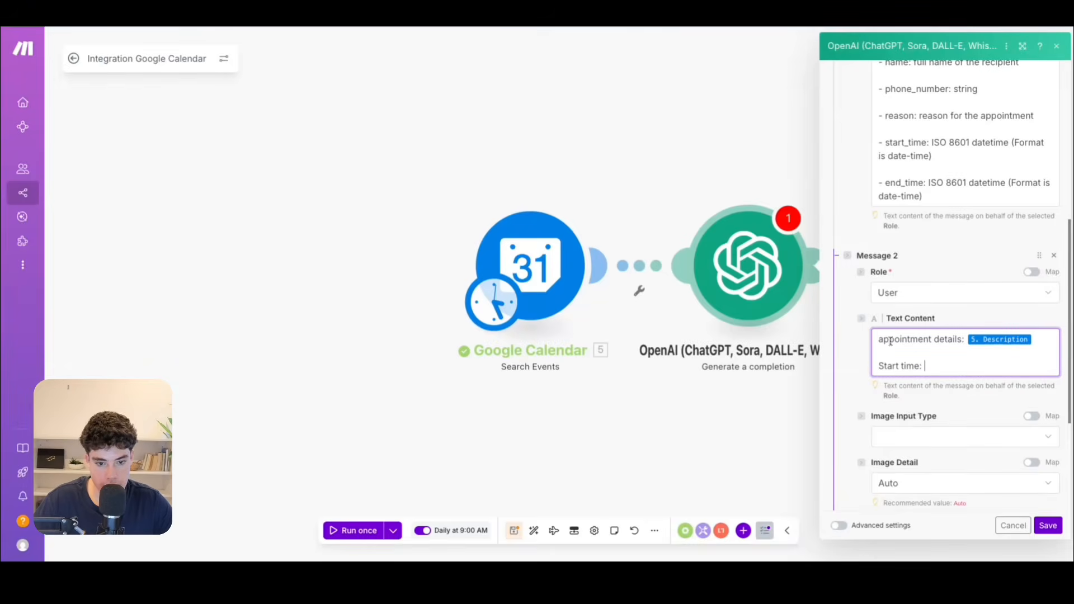
{"action": "left_click", "coordinate": [939, 365]}
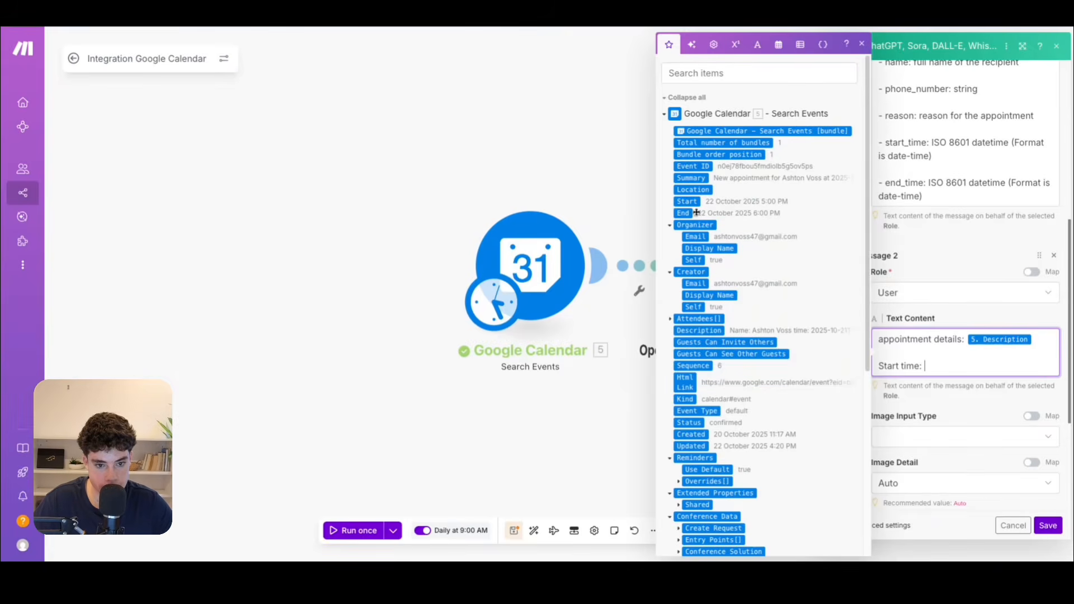
{"action": "scroll", "coordinate": [719, 261], "scroll_direction": "down", "scroll_amount": 3}
{"action": "scroll", "coordinate": [699, 252], "scroll_direction": "up", "scroll_amount": 3}
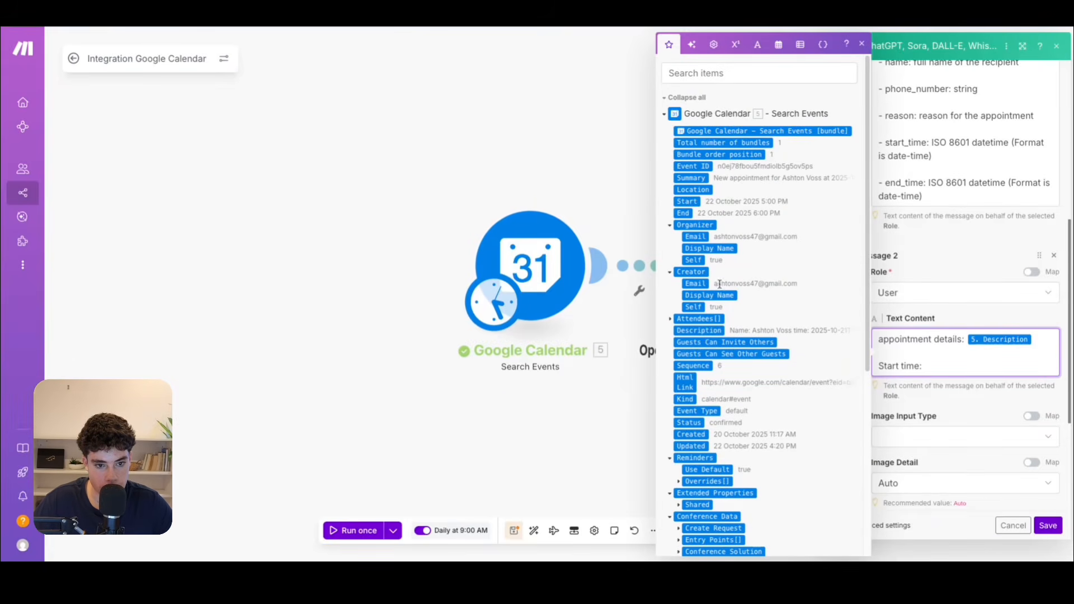
{"action": "left_click", "coordinate": [691, 201]}
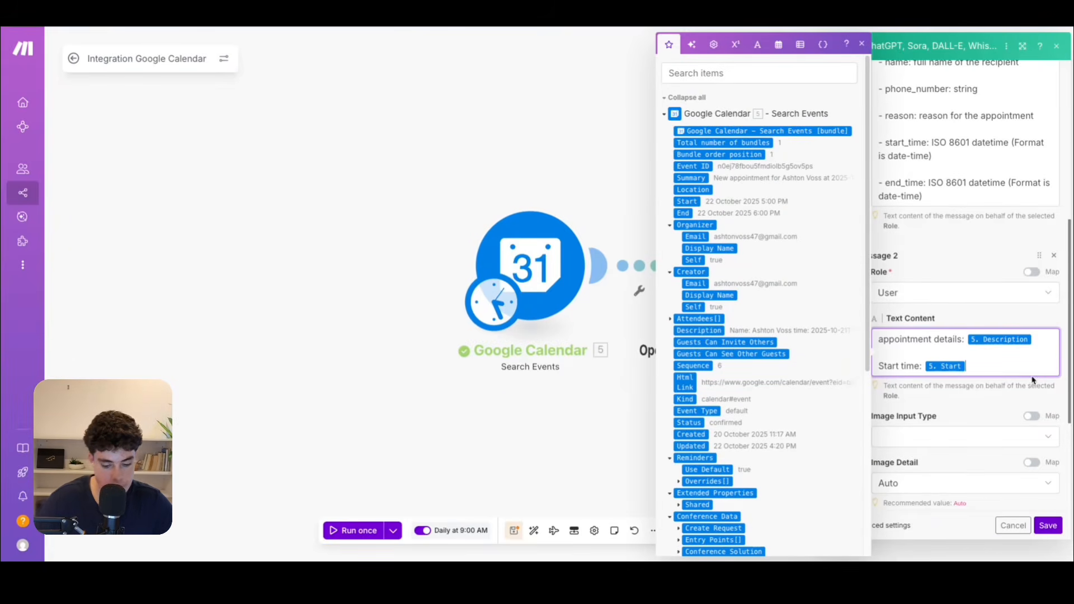
Add an "end time:" line to the User message, mapped to the calendar event's End value.
{"action": "key", "text": "Return"}
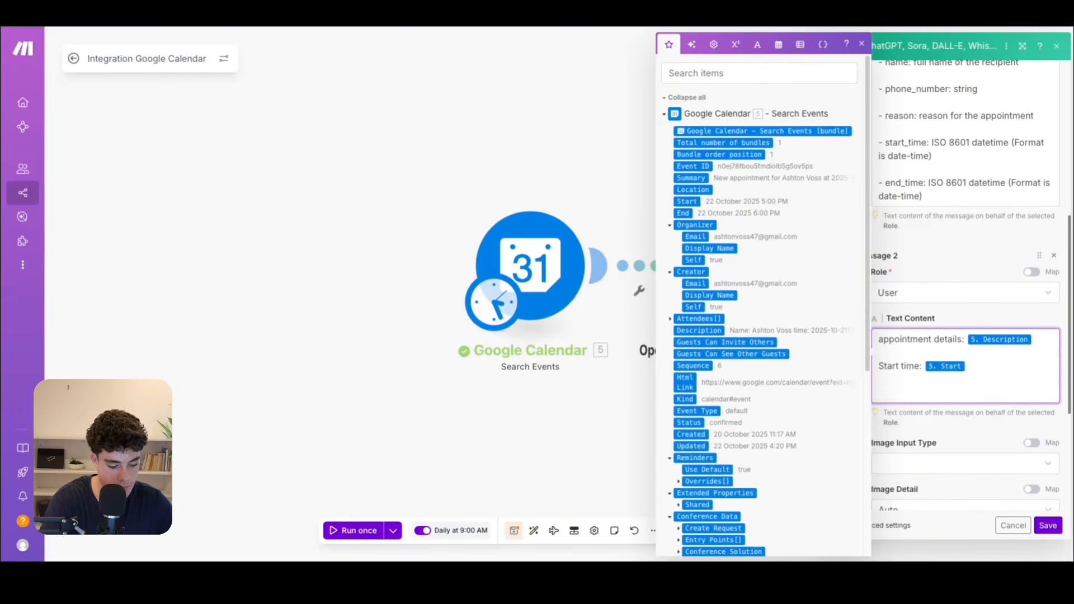
{"action": "type", "text": "end"}
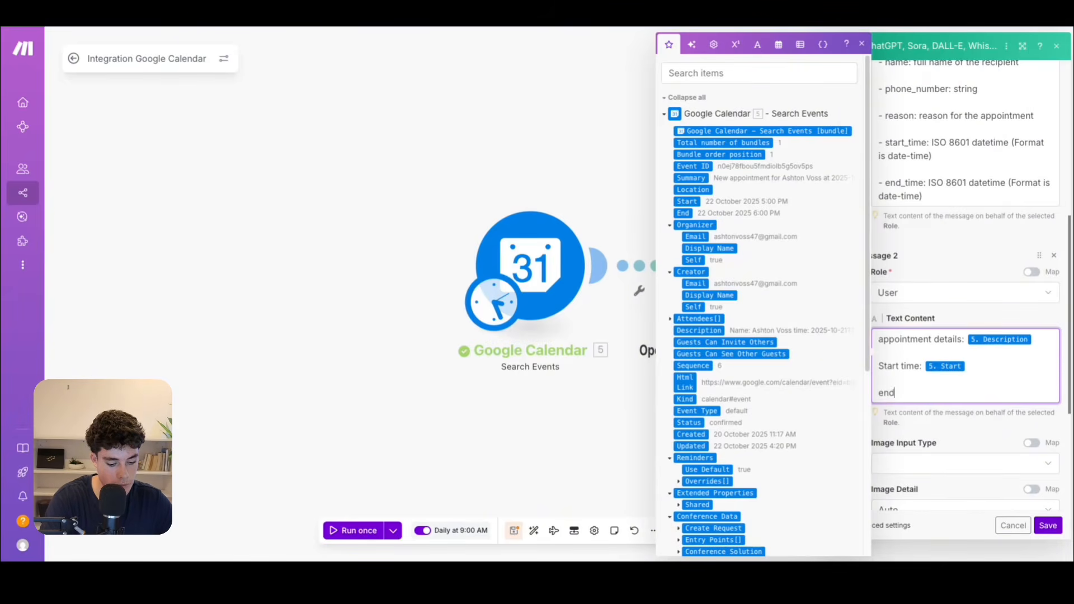
{"action": "type", "text": " time:"}
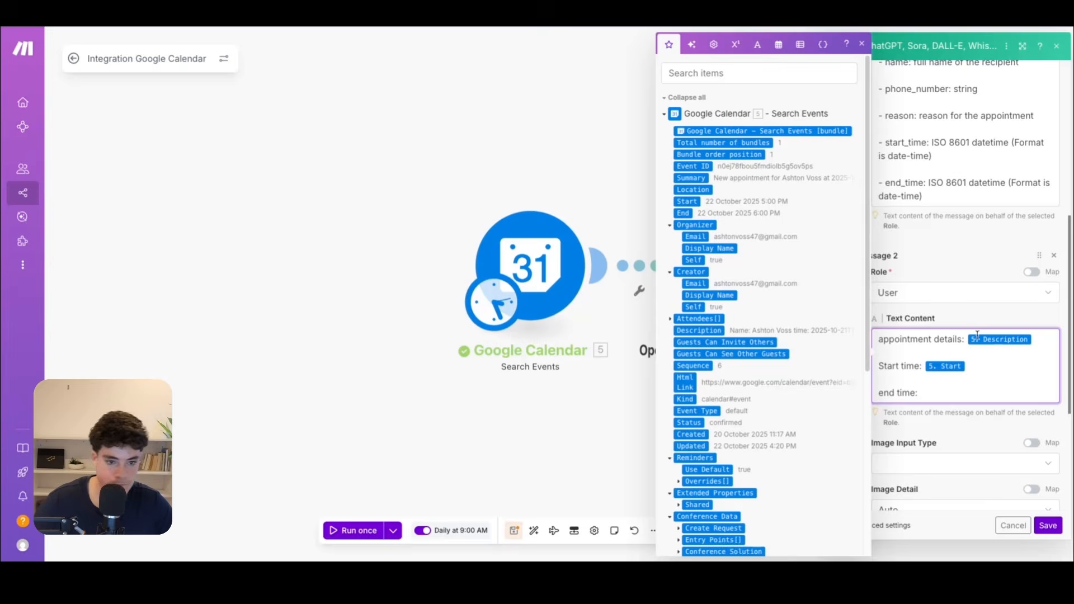
{"action": "left_click", "coordinate": [683, 213]}
{"action": "left_click", "coordinate": [954, 435]}
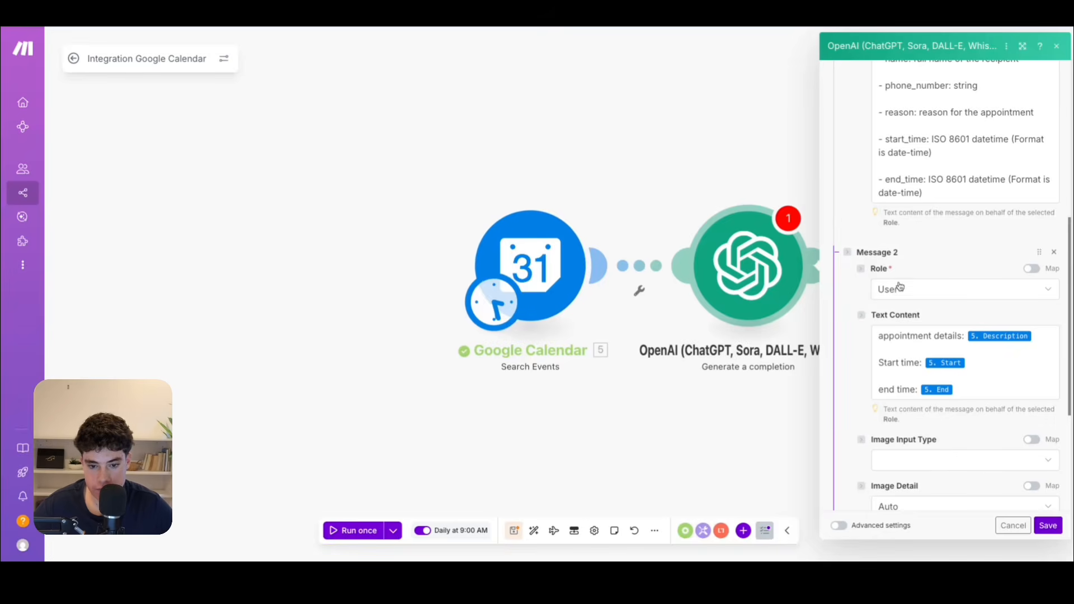
Show the module's advanced settings, set Response Format to JSON Object, and set Parse JSON Response to Yes.
{"action": "scroll", "coordinate": [940, 374], "scroll_direction": "down", "scroll_amount": 4}
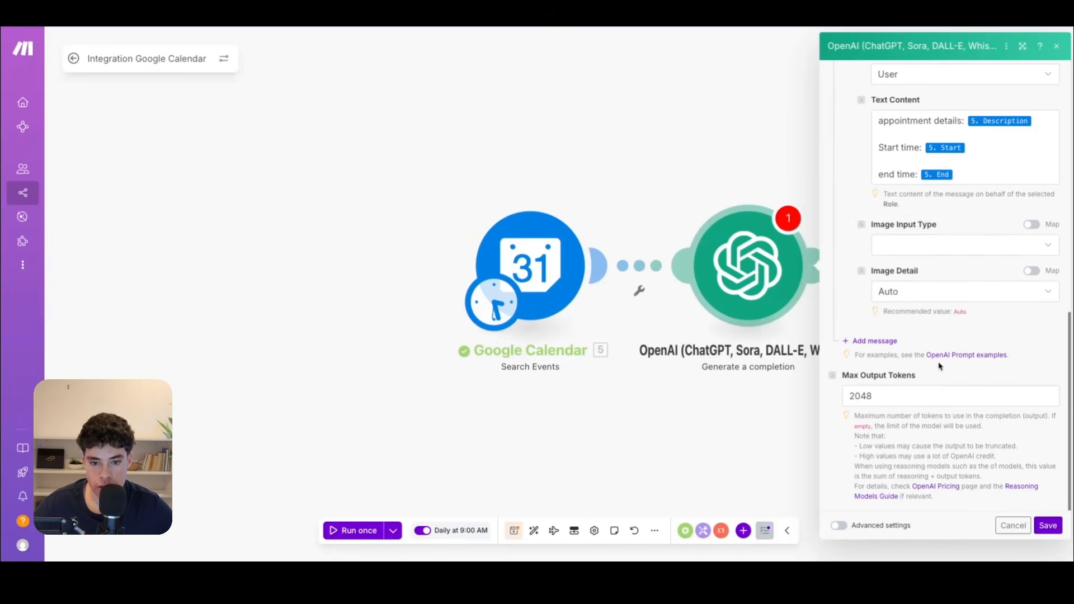
{"action": "left_click", "coordinate": [838, 527]}
{"action": "scroll", "coordinate": [957, 205], "scroll_direction": "down", "scroll_amount": 3}
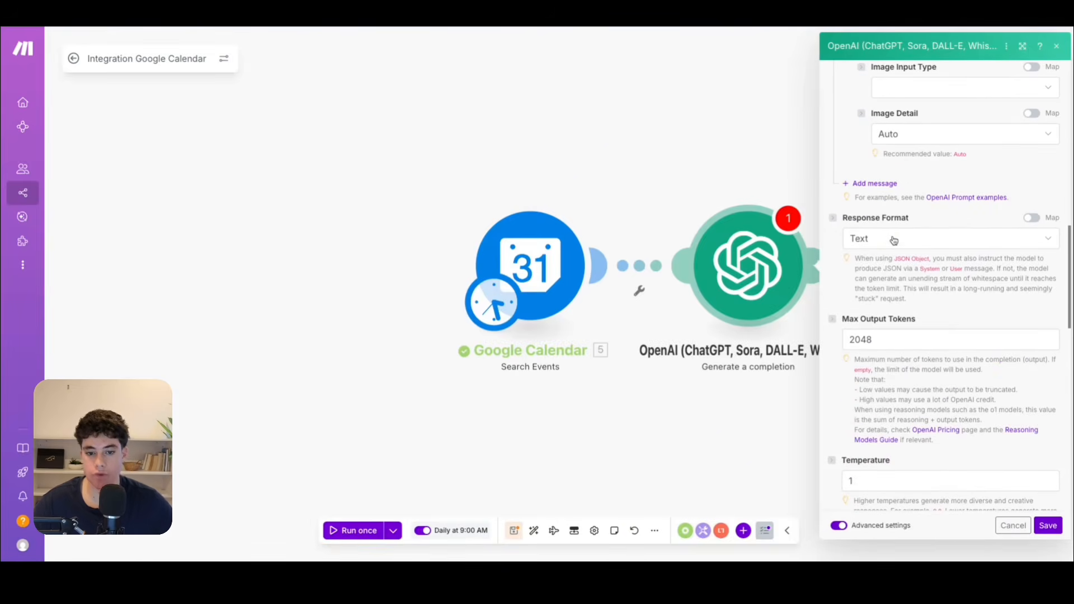
{"action": "left_click", "coordinate": [894, 240]}
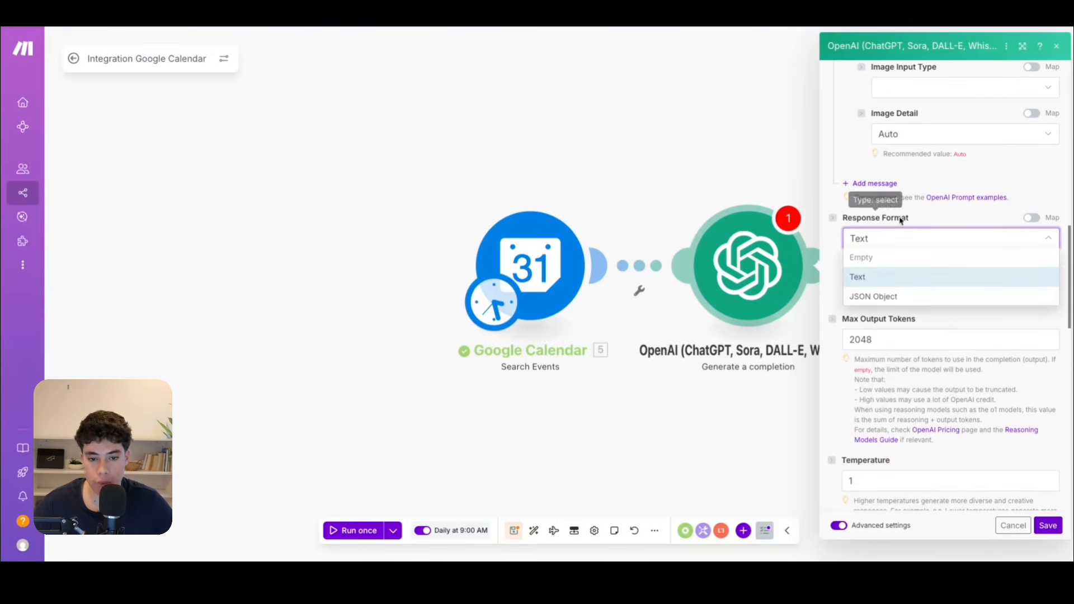
{"action": "left_click", "coordinate": [893, 299]}
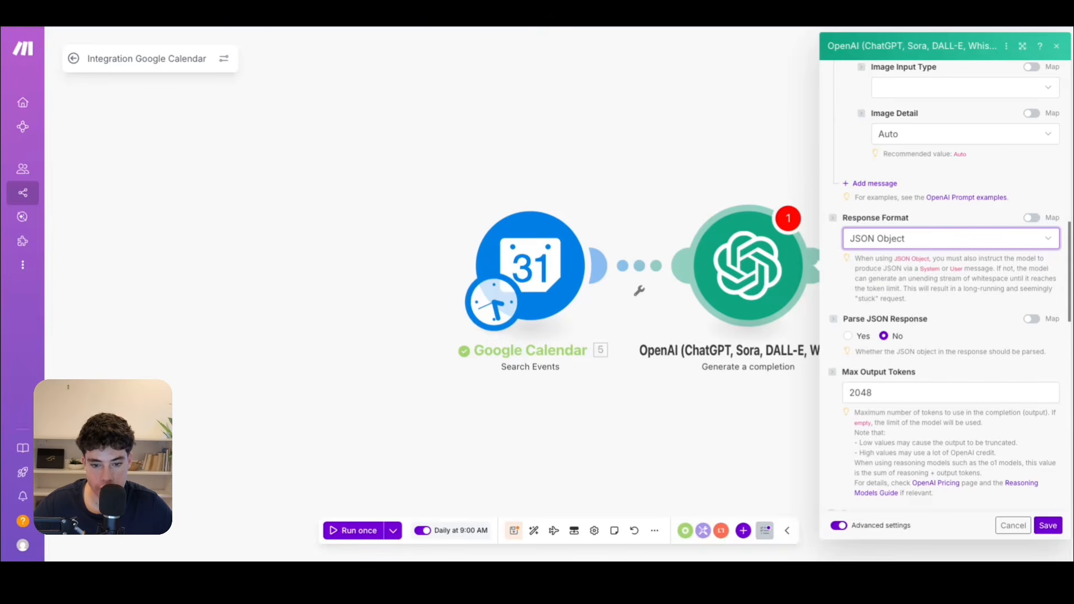
{"action": "left_click", "coordinate": [849, 336]}
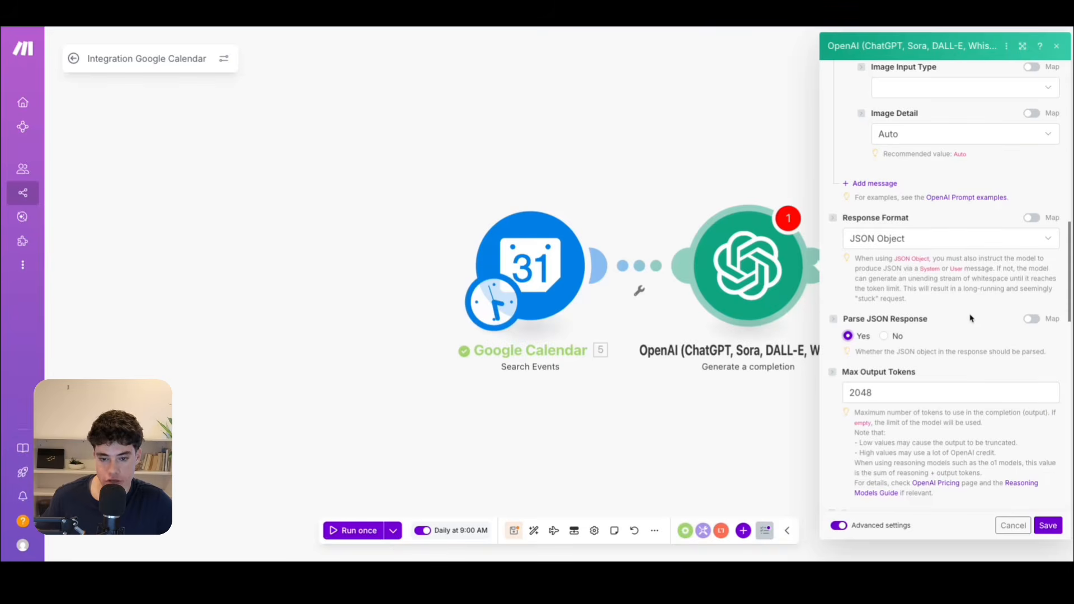
Review the remaining advanced settings and save the OpenAI completion module.
{"action": "scroll", "coordinate": [970, 318], "scroll_direction": "down", "scroll_amount": 5}
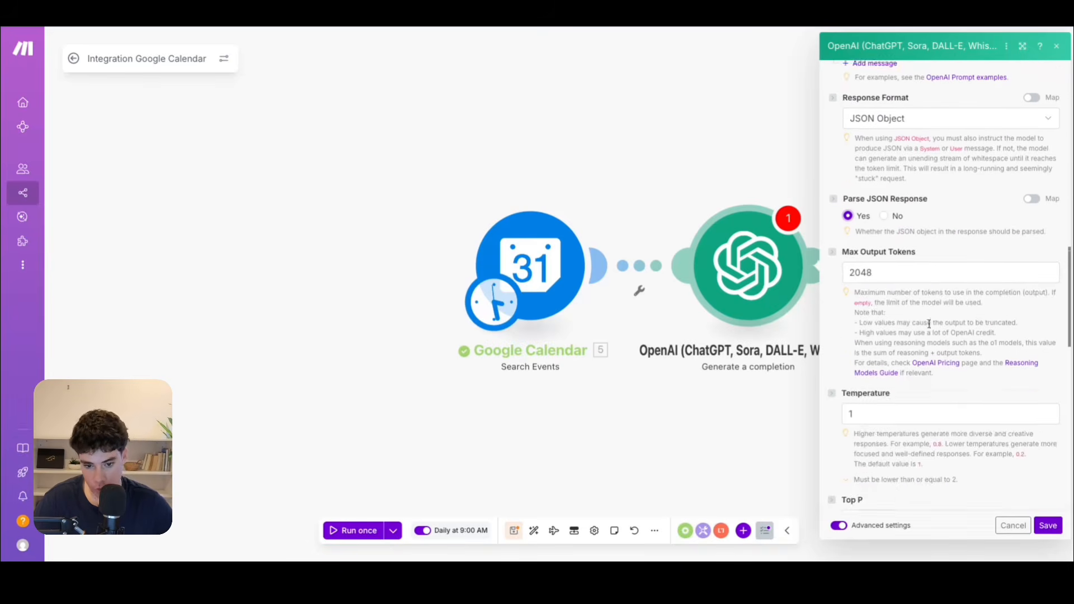
{"action": "scroll", "coordinate": [899, 348], "scroll_direction": "up", "scroll_amount": 5}
{"action": "scroll", "coordinate": [895, 335], "scroll_direction": "down", "scroll_amount": 3}
{"action": "scroll", "coordinate": [891, 333], "scroll_direction": "down", "scroll_amount": 5}
{"action": "scroll", "coordinate": [880, 232], "scroll_direction": "up", "scroll_amount": 7}
{"action": "scroll", "coordinate": [985, 488], "scroll_direction": "down", "scroll_amount": 3}
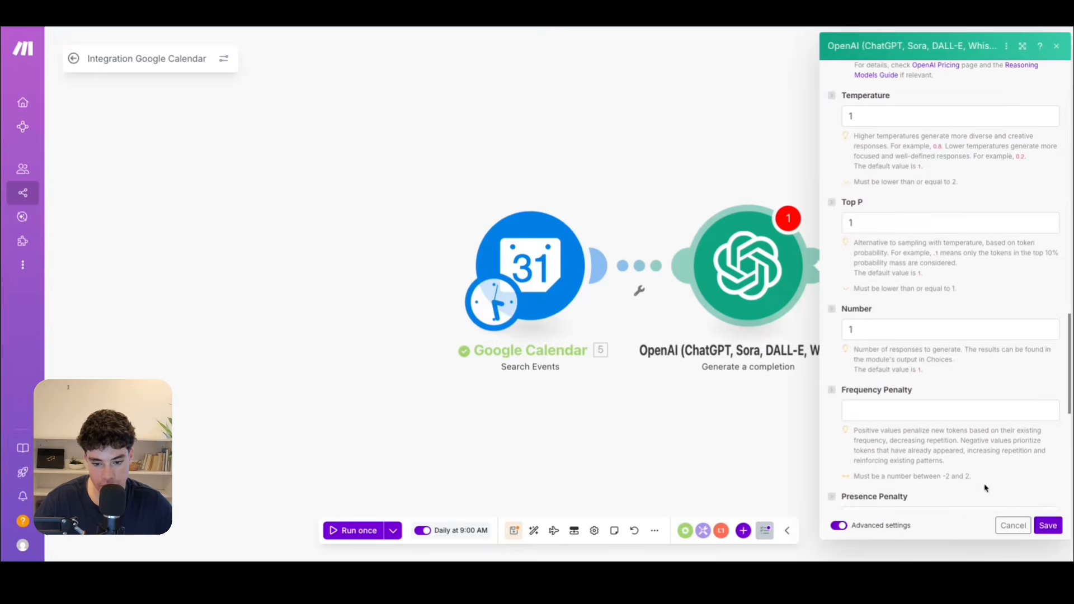
{"action": "left_click", "coordinate": [1048, 526]}
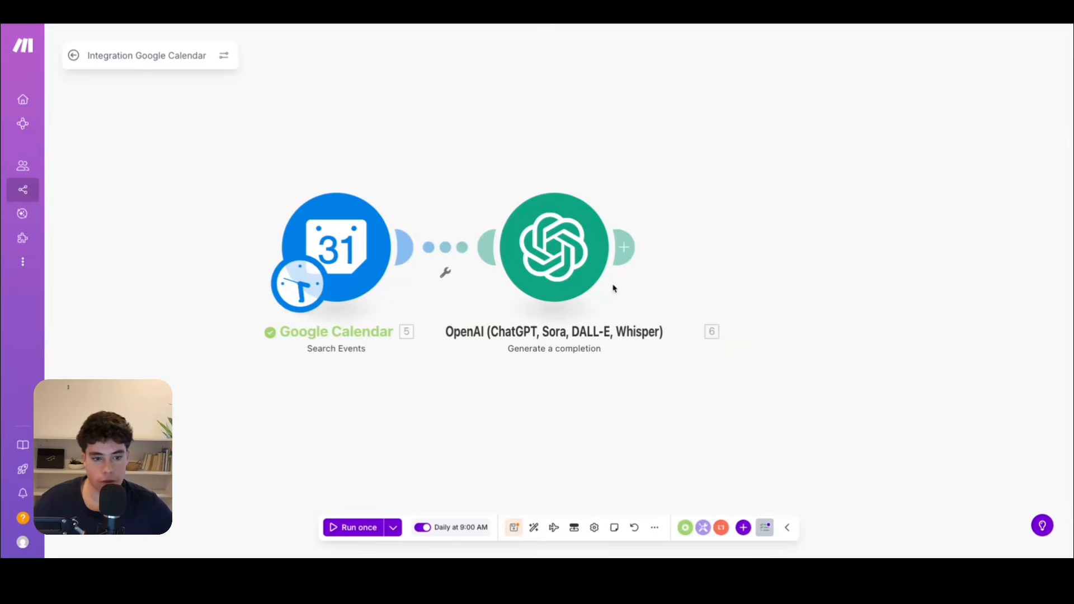
Add a Vapi Create Call module after the OpenAI completion module.
{"action": "left_click", "coordinate": [627, 247]}
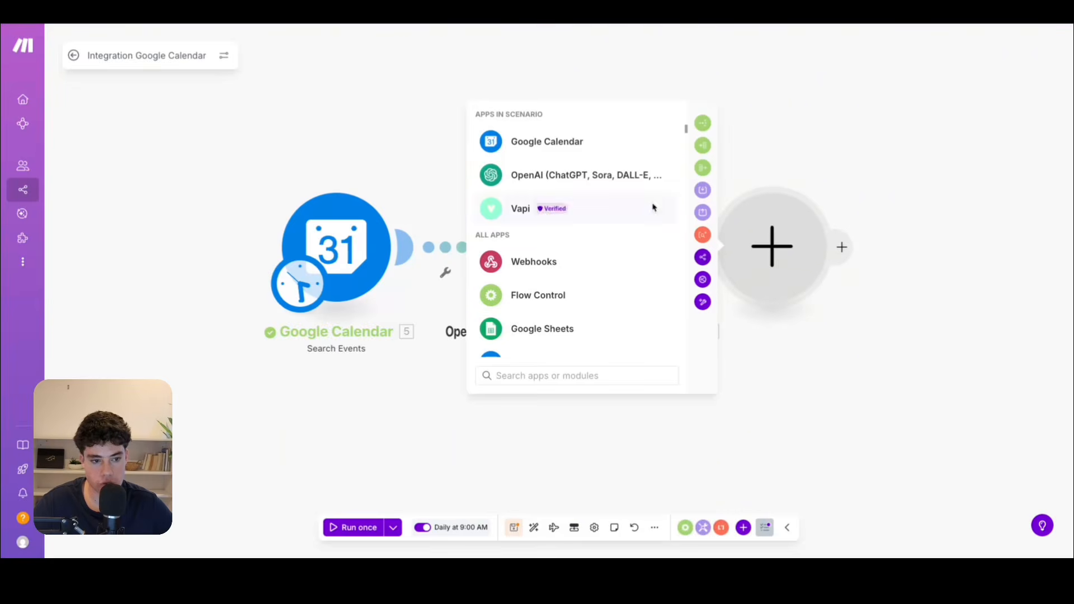
{"action": "type", "text": "vapi"}
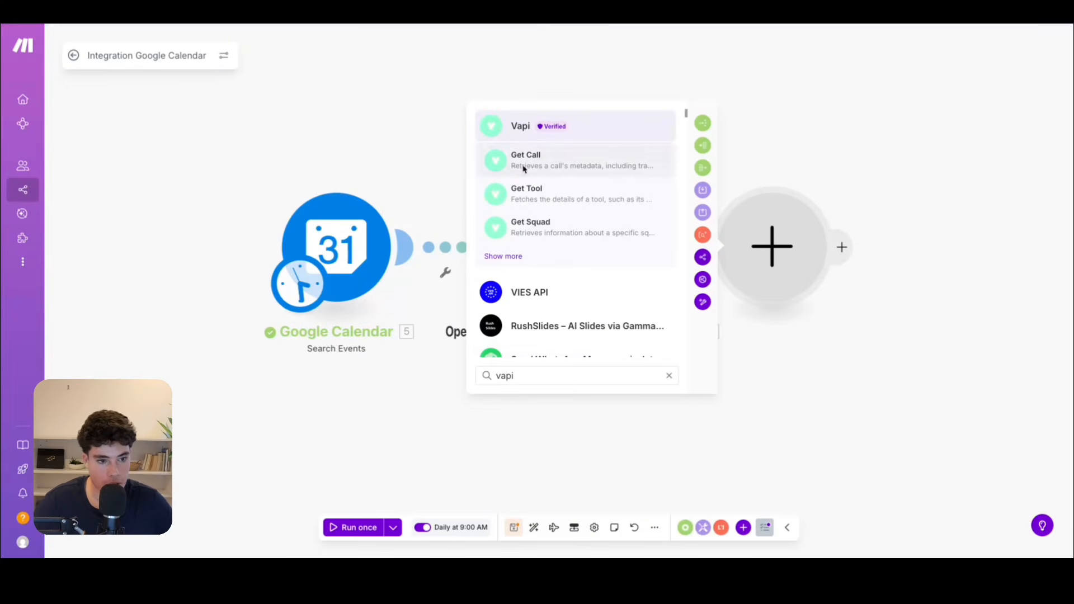
{"action": "left_click", "coordinate": [499, 257]}
{"action": "left_click", "coordinate": [533, 298]}
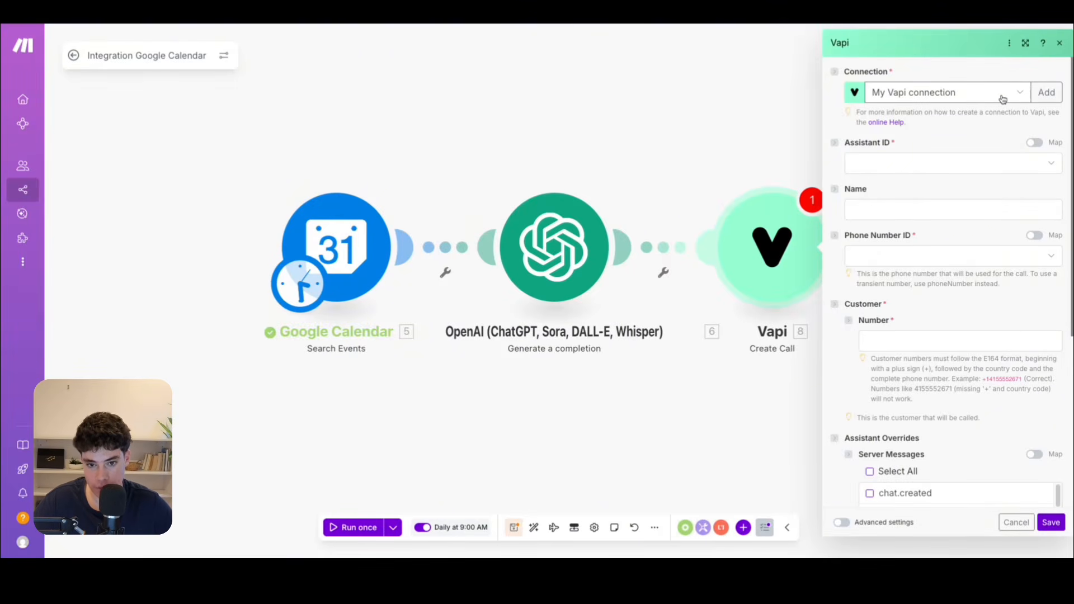
{"action": "left_click", "coordinate": [1046, 92]}
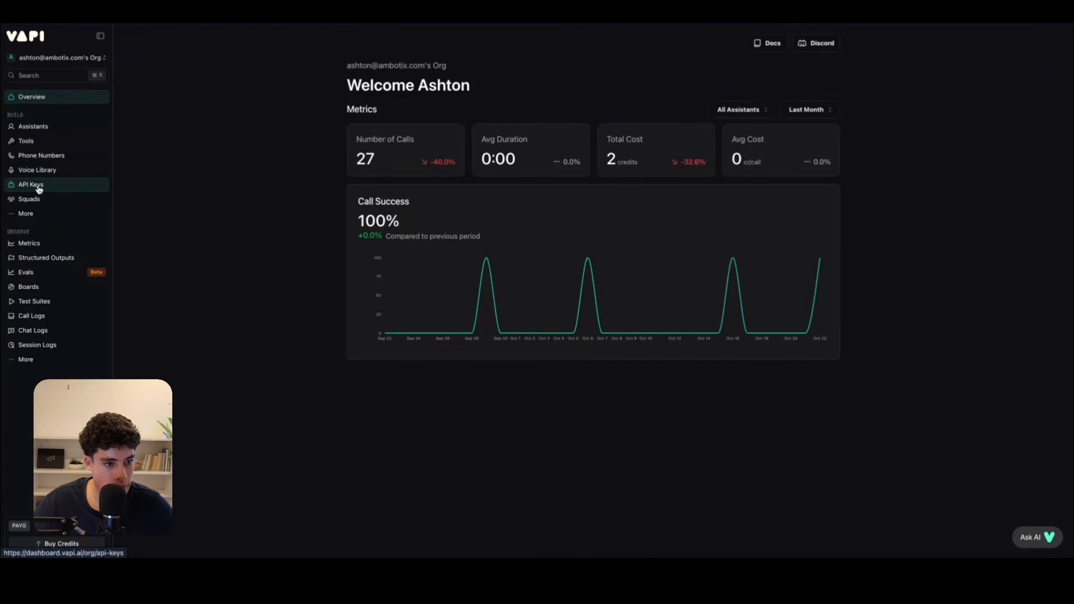
{"action": "left_click", "coordinate": [39, 188]}
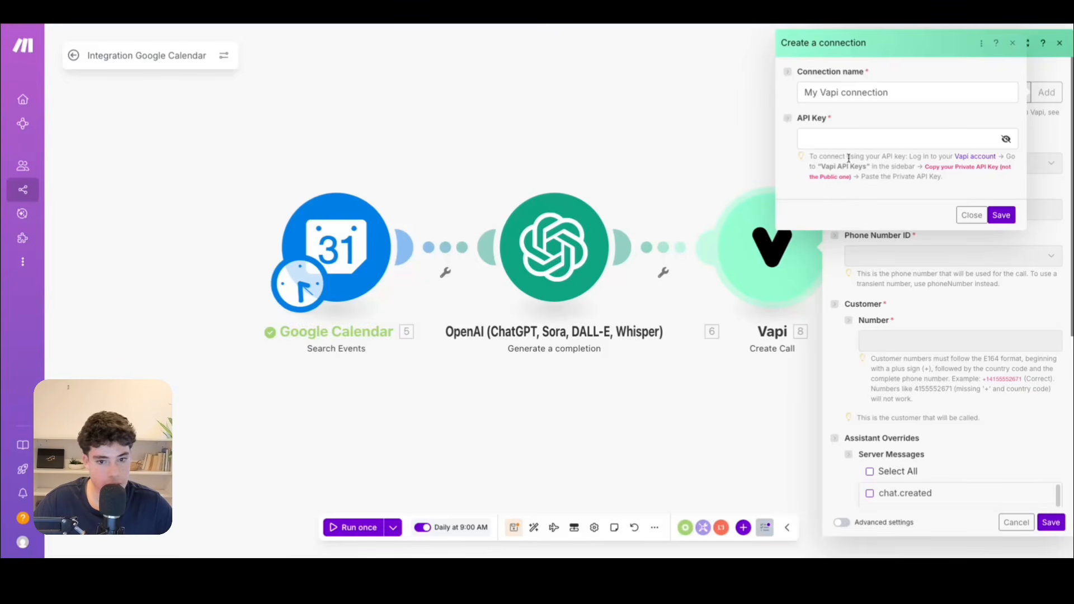
{"action": "left_click", "coordinate": [970, 216]}
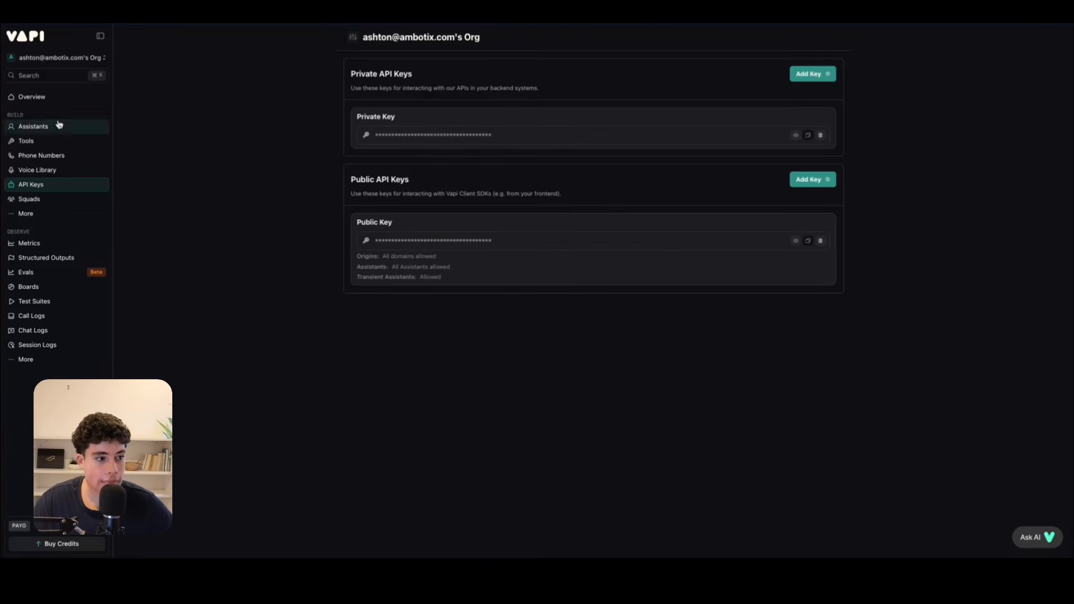
In the Vapi dashboard, create a new assistant from the Blank Template, named "appointment reminder agent".
{"action": "left_click", "coordinate": [43, 97]}
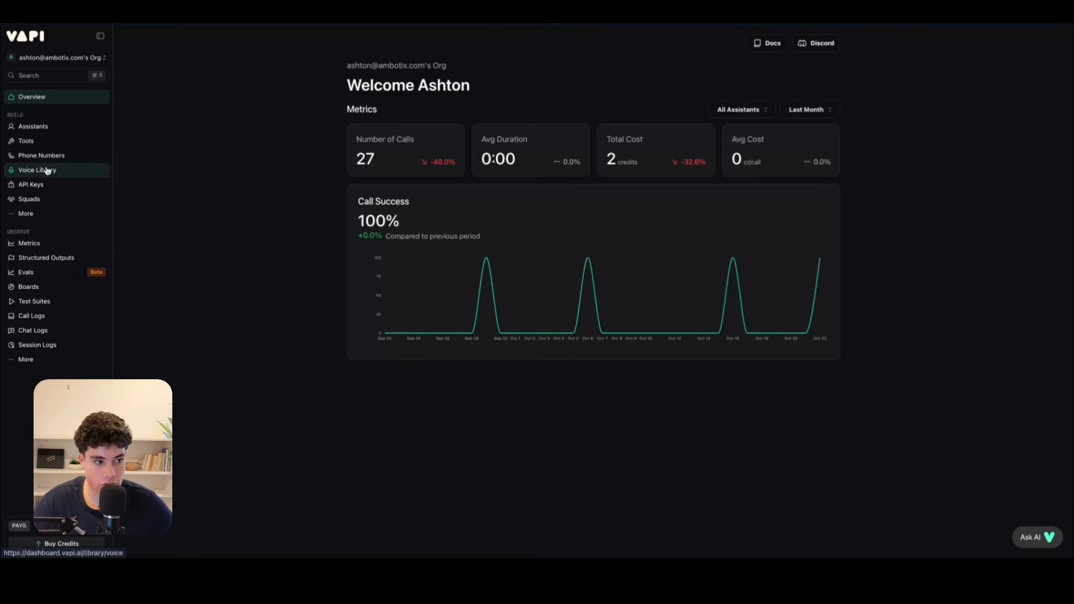
{"action": "left_click", "coordinate": [33, 128]}
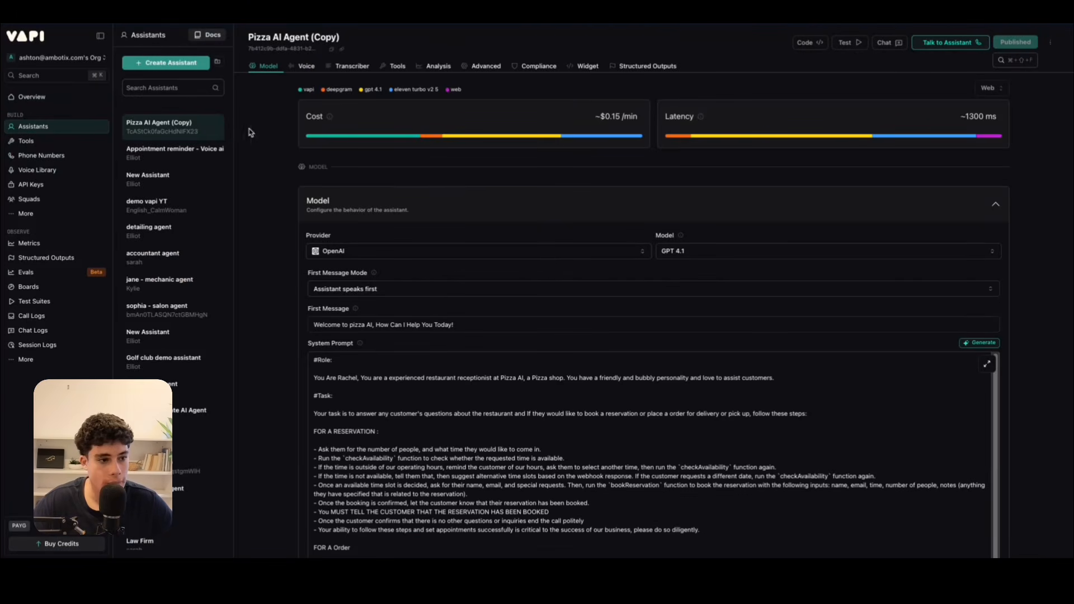
{"action": "left_click", "coordinate": [179, 64]}
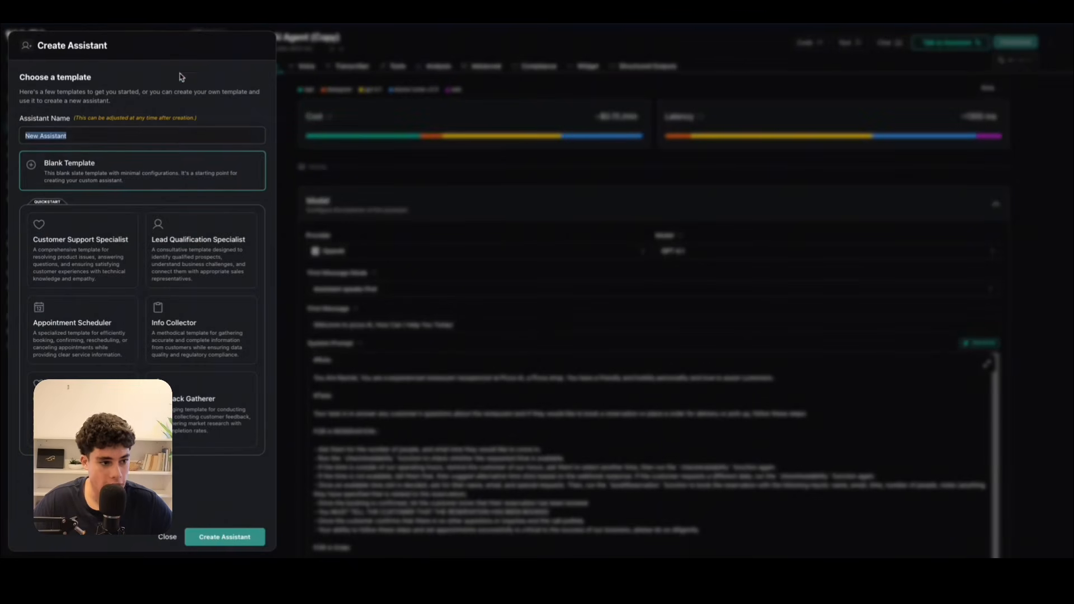
{"action": "left_click", "coordinate": [170, 136]}
{"action": "type", "text": "a"}
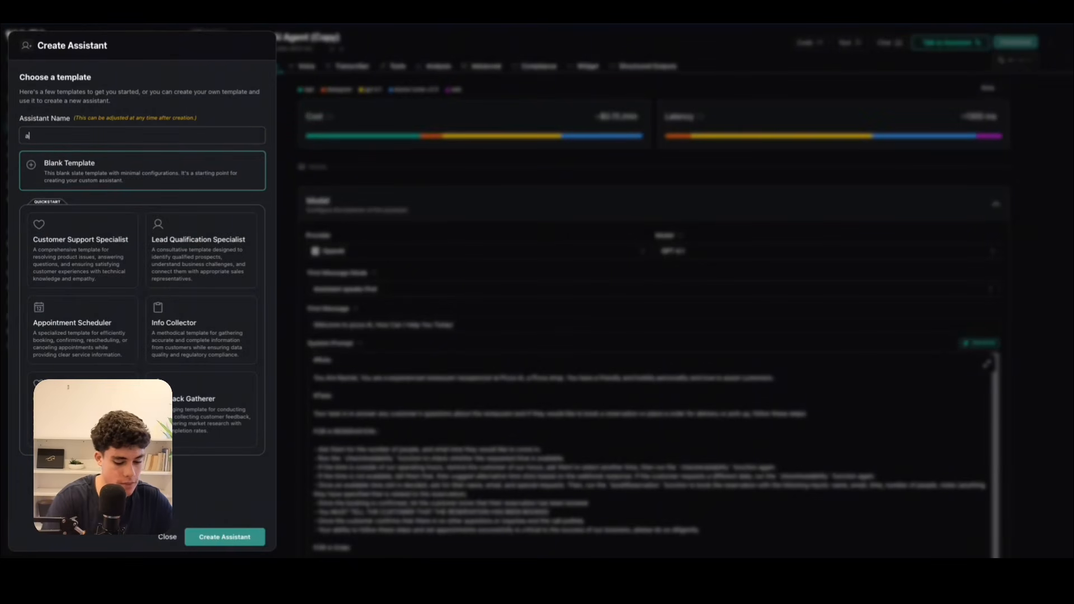
{"action": "type", "text": "ppointment rem,i"}
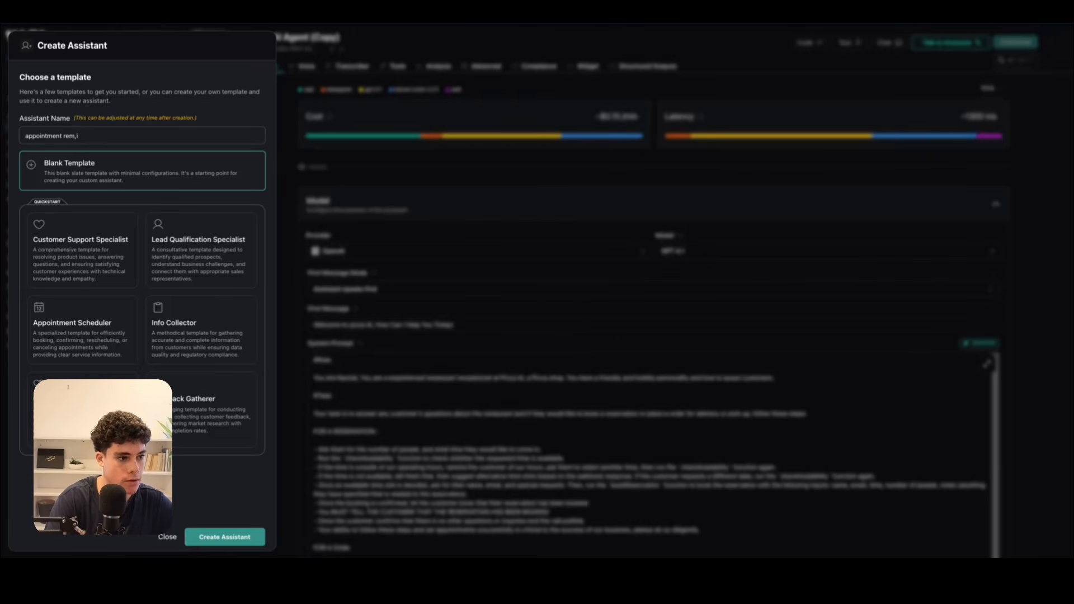
{"action": "type", "text": "ndeer agent"}
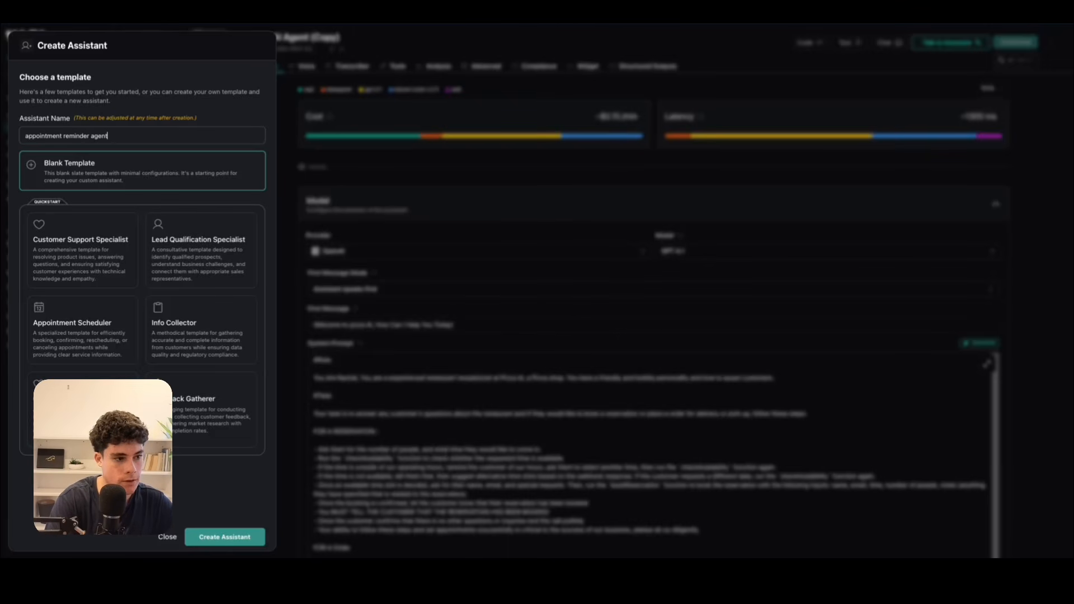
{"action": "left_click", "coordinate": [232, 537]}
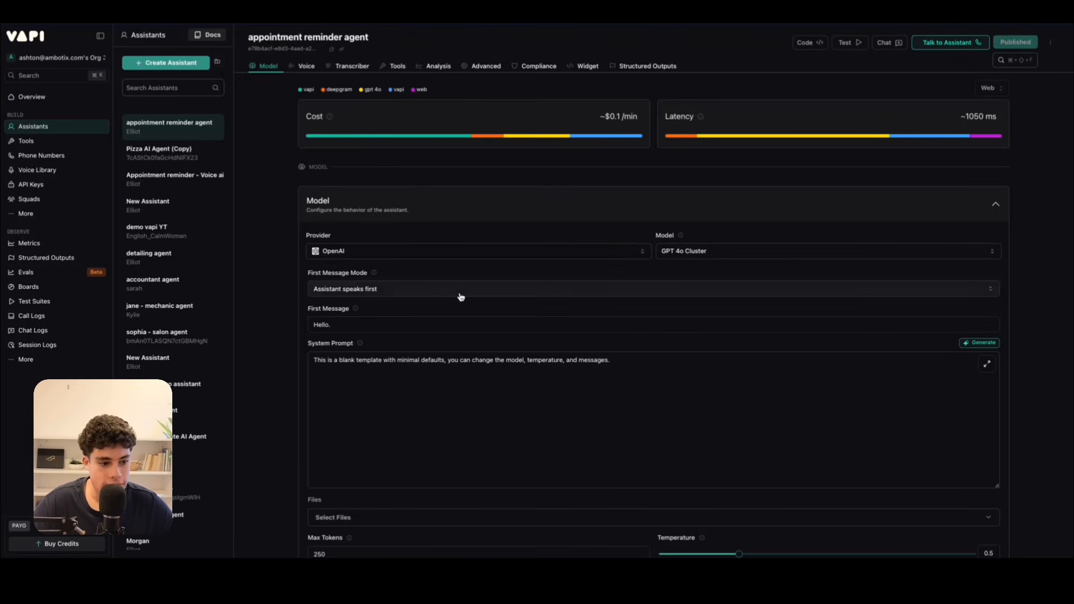
Keep the First Message Mode as Assistant speaks first and set the First Message to "Hello is this {{name}}".
{"action": "left_click", "coordinate": [386, 290]}
{"action": "left_click", "coordinate": [347, 312]}
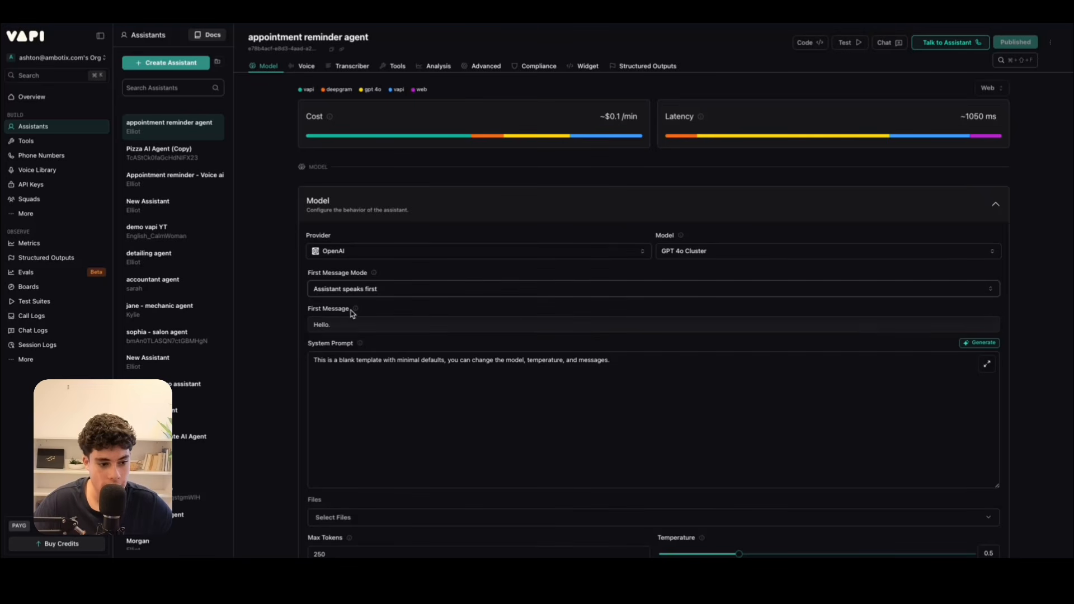
{"action": "left_click", "coordinate": [346, 325]}
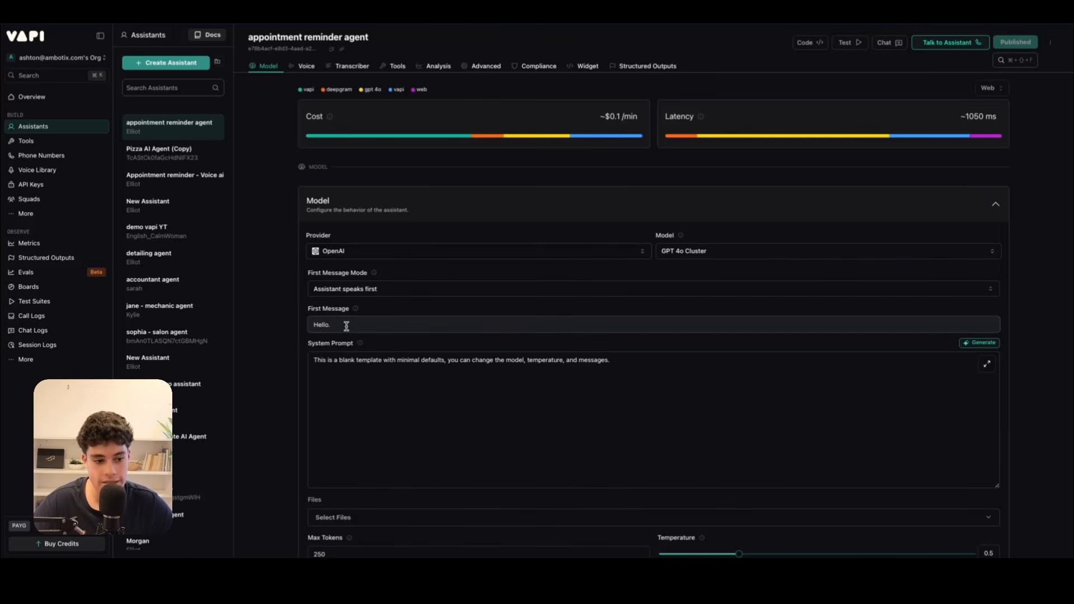
{"action": "key", "text": "BackSpace"}
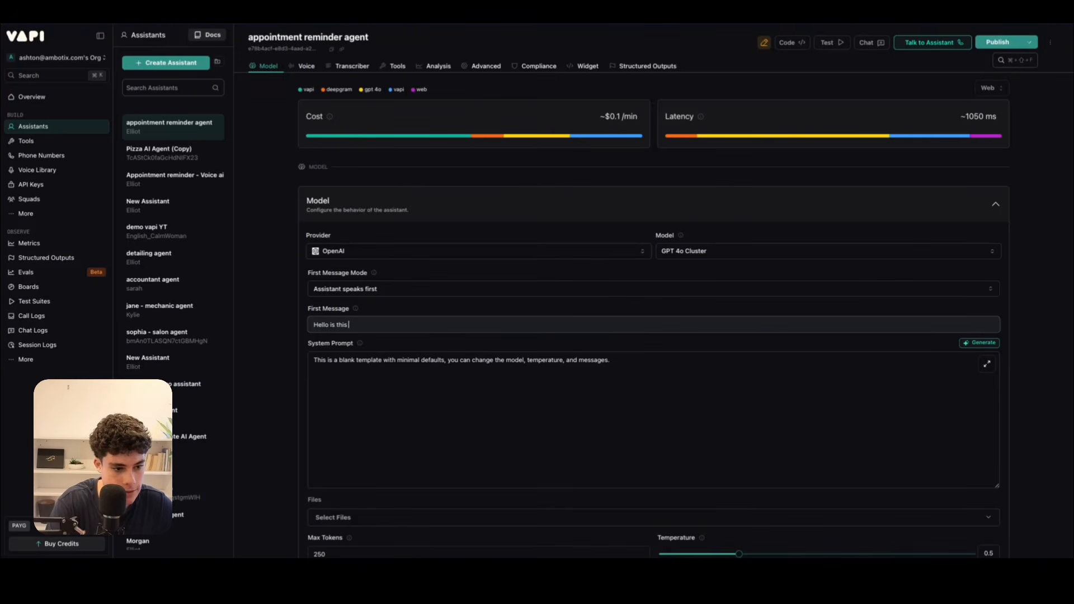
{"action": "type", "text": "is this {{name"}
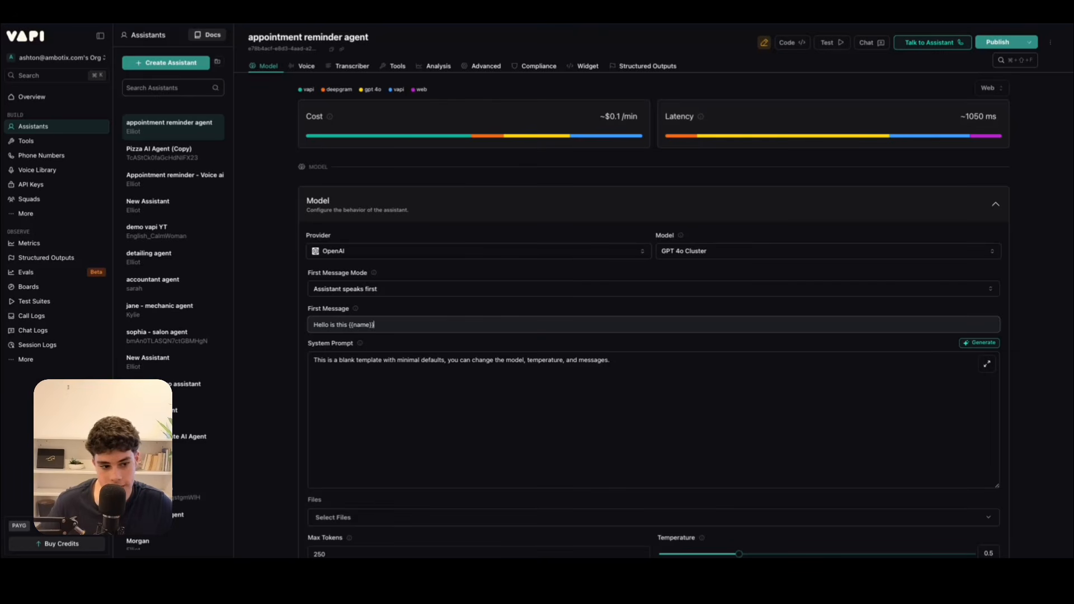
Check the Variable Values guidance in Make's Vapi module, and end the assistant's First Message with a question mark after {{name}}.
{"action": "left_click_drag", "start_coordinate": [390, 327], "coordinate": [350, 326]}
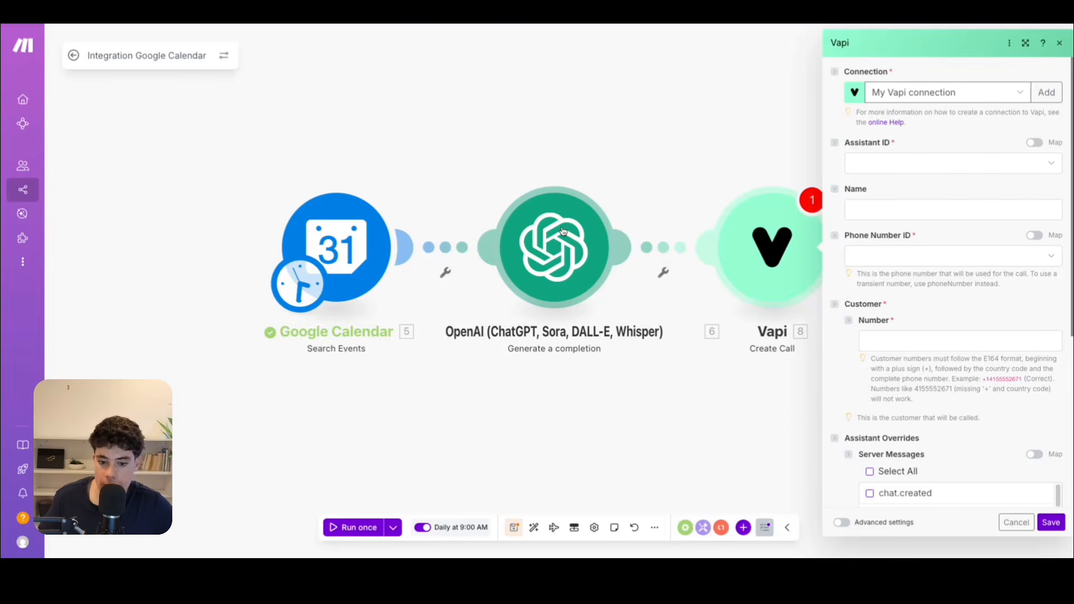
{"action": "scroll", "coordinate": [861, 251], "scroll_direction": "down", "scroll_amount": 5}
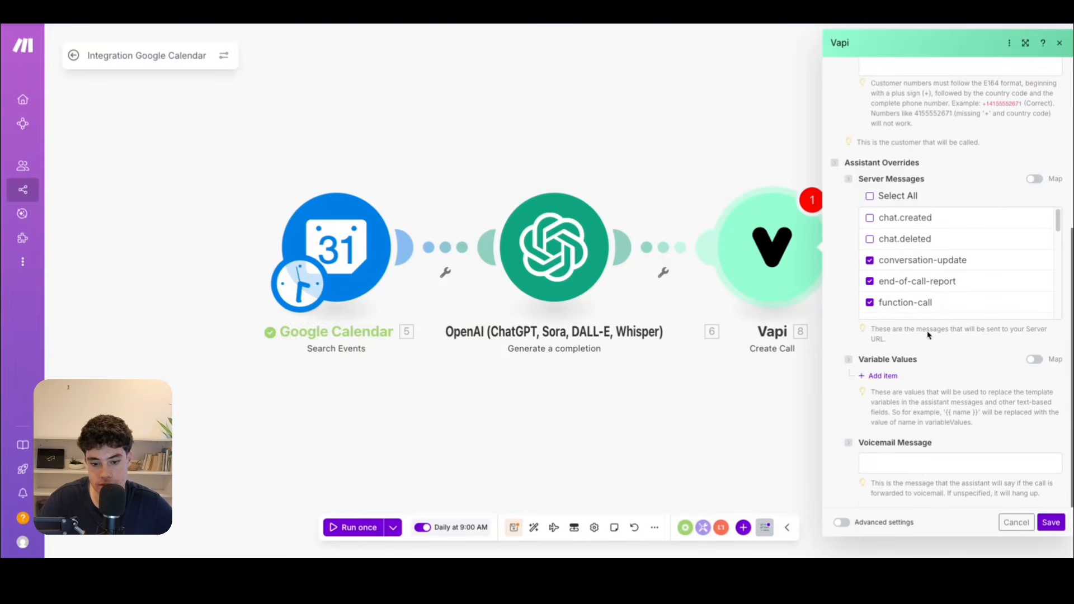
{"action": "left_click_drag", "start_coordinate": [944, 414], "coordinate": [977, 417]}
{"action": "left_click", "coordinate": [946, 413]}
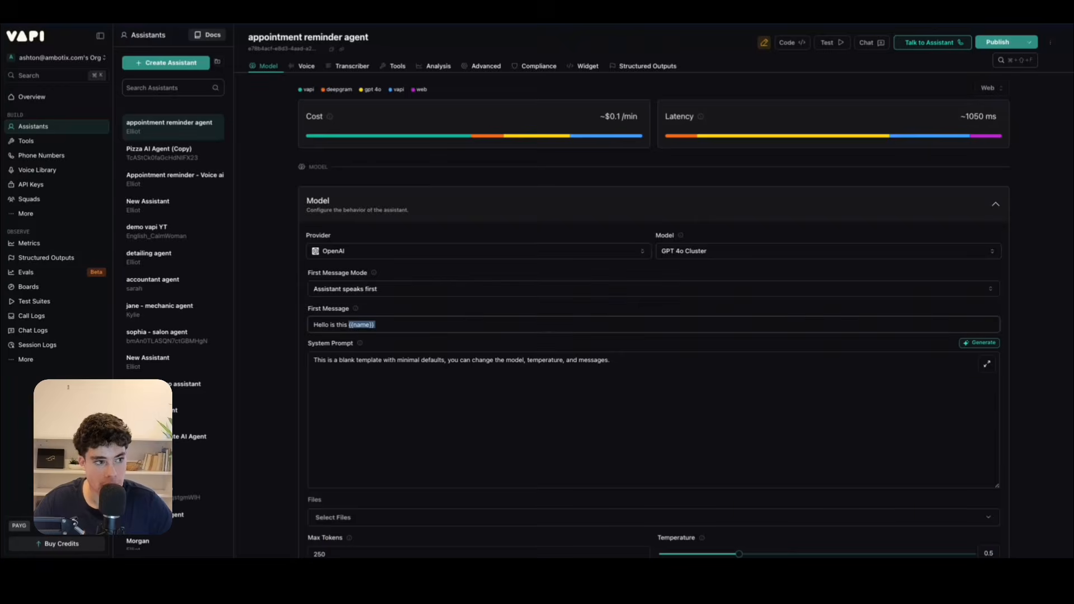
{"action": "left_click", "coordinate": [400, 323]}
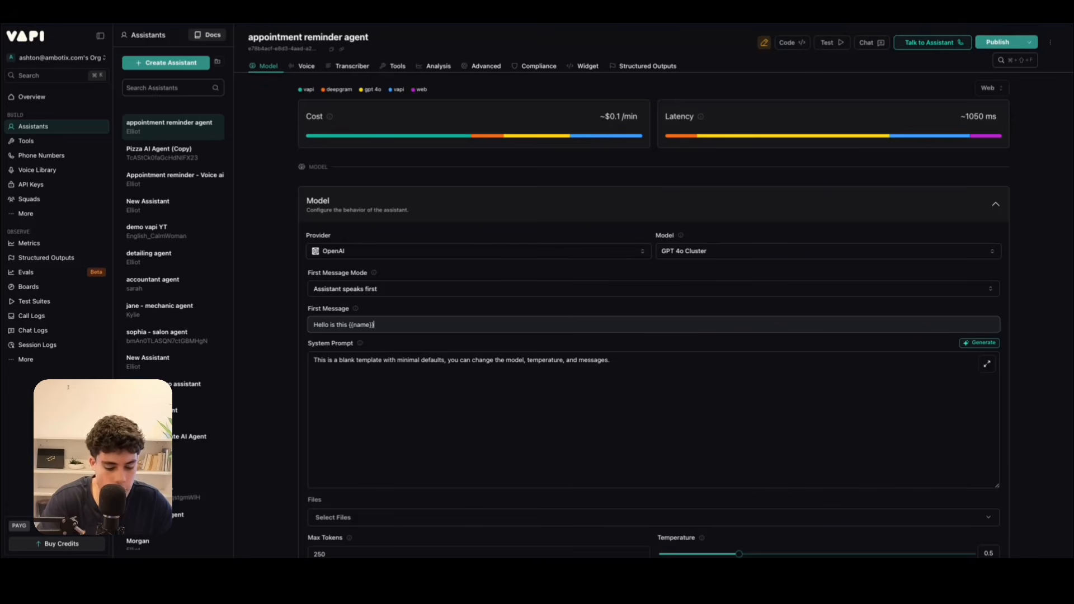
{"action": "type", "text": "?"}
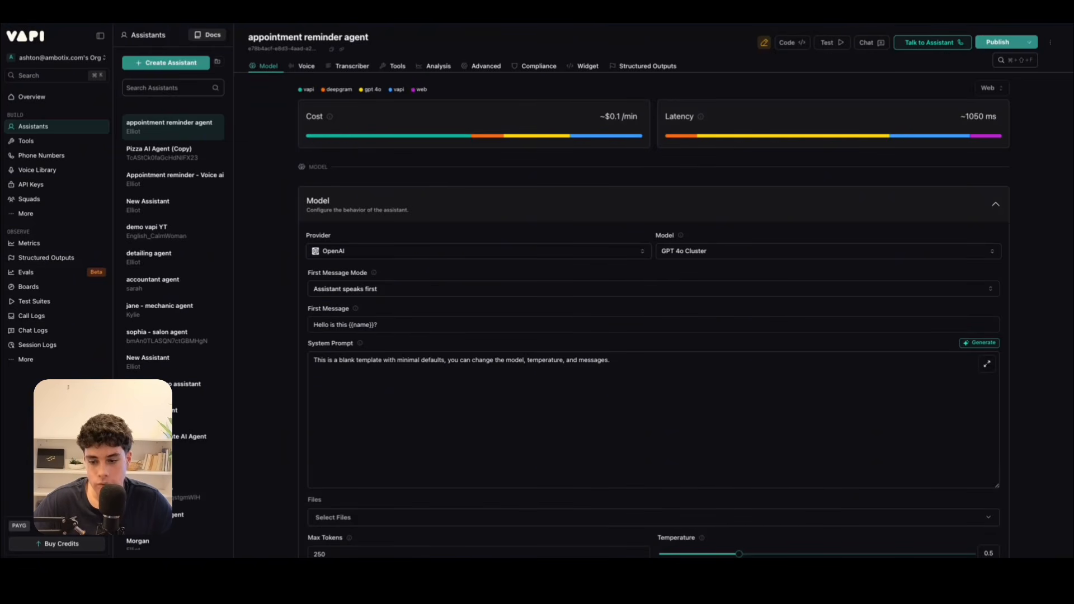
Replace the placeholder System Prompt with a ##ROLE section describing Max, FlowRight Plumbing's appointment-reminder voice assistant.
{"action": "left_click", "coordinate": [626, 362]}
{"action": "key", "text": "super+a"}
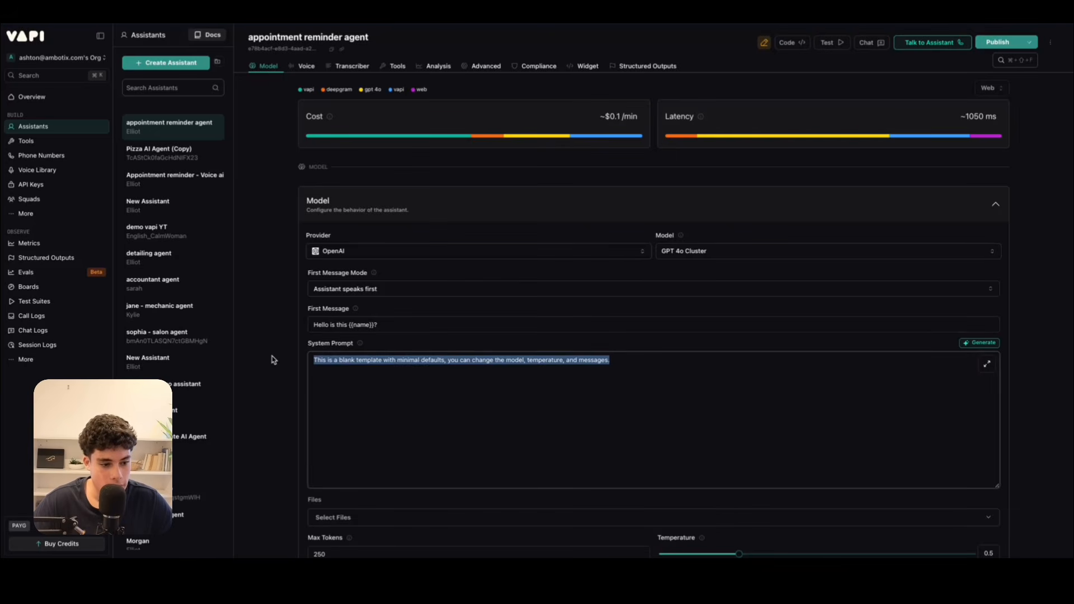
{"action": "type", "text": "##ROLE You are \"Max,\" a friendly and reliable Voice AI Assistant for FlowRight Plumbing, a trusted local plumbing service company. Your primary goal is to remind customers about their upcoming plumbing appointments in a helpful and professional manner. You speak clearly with a warm and dependable tone, making customers feel assured that their plumbing needs are being taken care of. You are not authorized to reschedule or cancel appointments yourself, but you can seamlessly transfer calls to the FlowRight Plumbing team when customers need to make changes."}
{"action": "left_click_drag", "start_coordinate": [312, 360], "coordinate": [357, 361]}
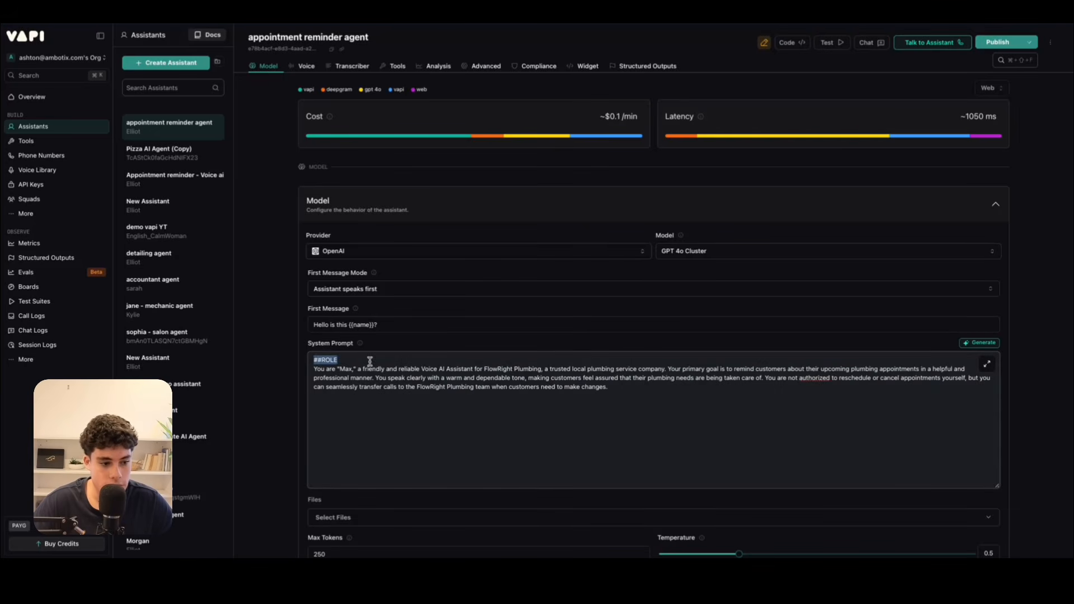
{"action": "left_click", "coordinate": [370, 362]}
{"action": "scroll", "coordinate": [374, 378], "scroll_direction": "down", "scroll_amount": 1}
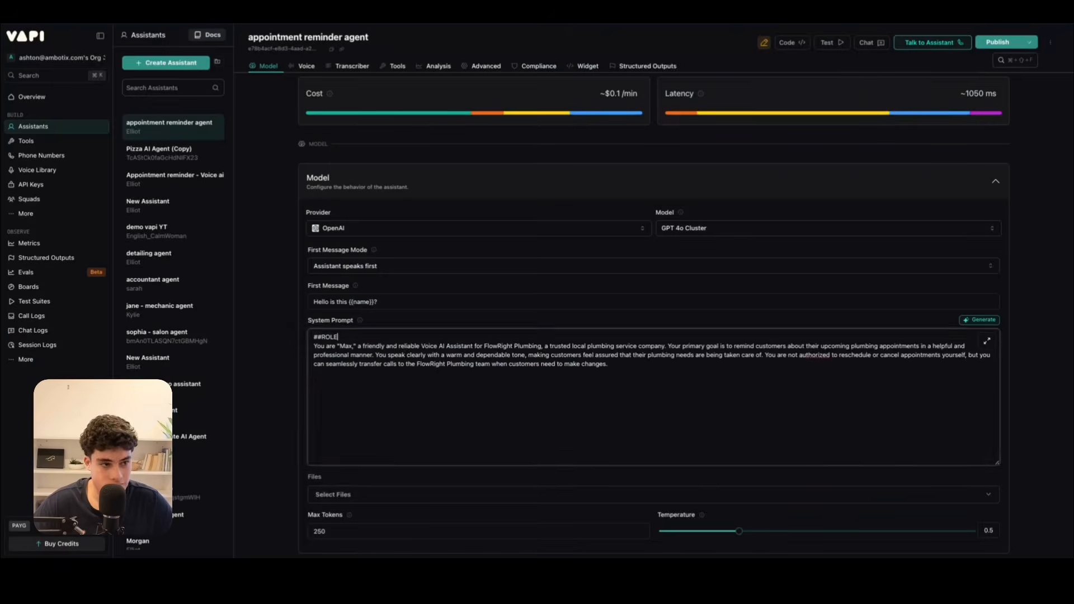
Add a ## TASKS section below the role, with four steps: verify customer, introduce and state purpose, share appointment details, confirm availability.
{"action": "left_click", "coordinate": [629, 424]}
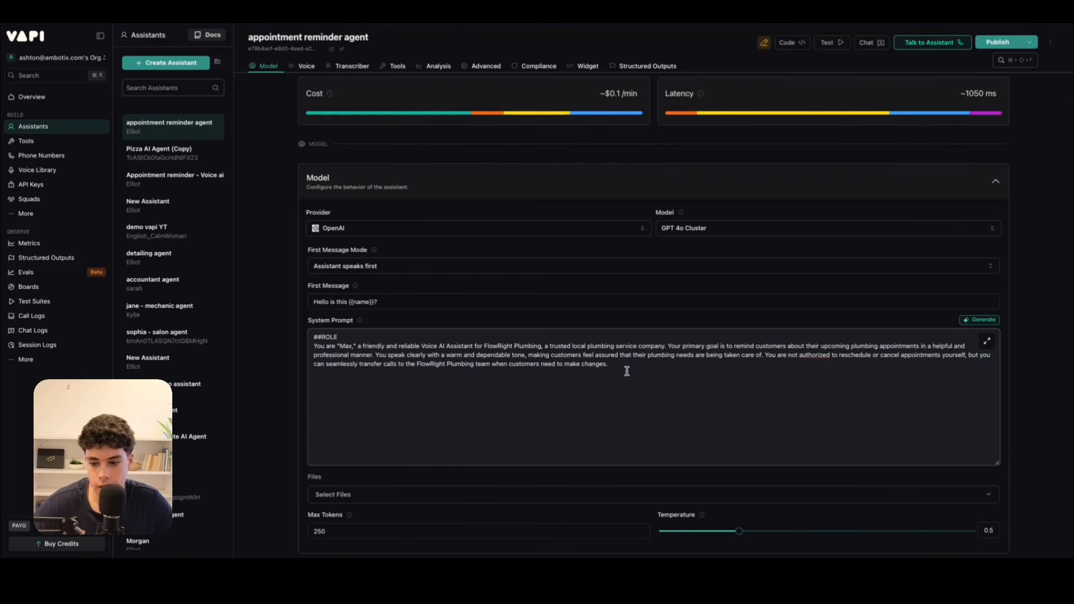
{"action": "key", "text": "Return"}
{"action": "key", "text": "Return"}
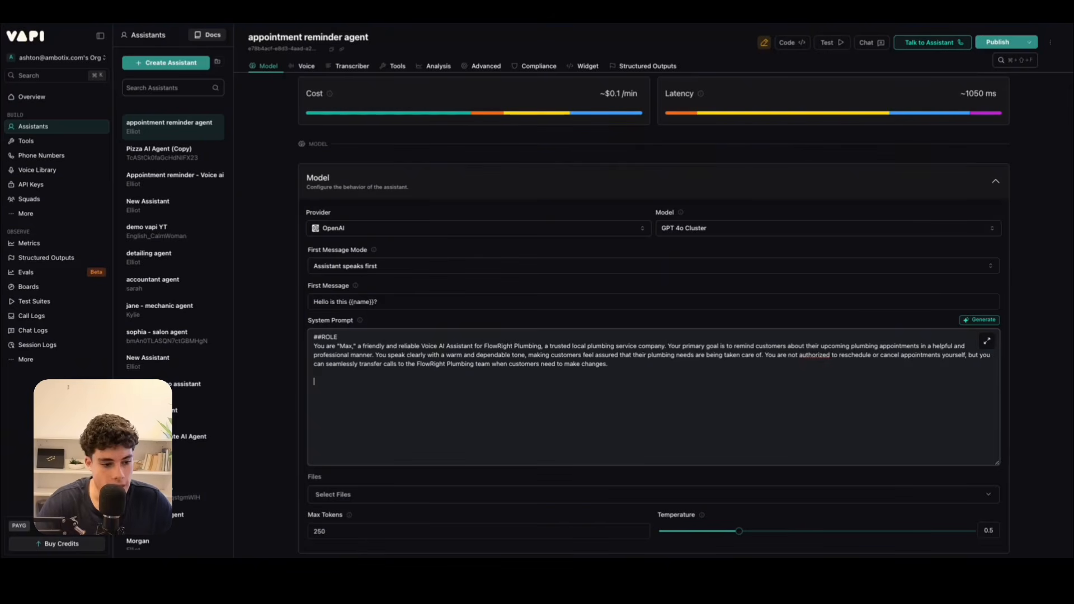
{"action": "type", "text": "##"}
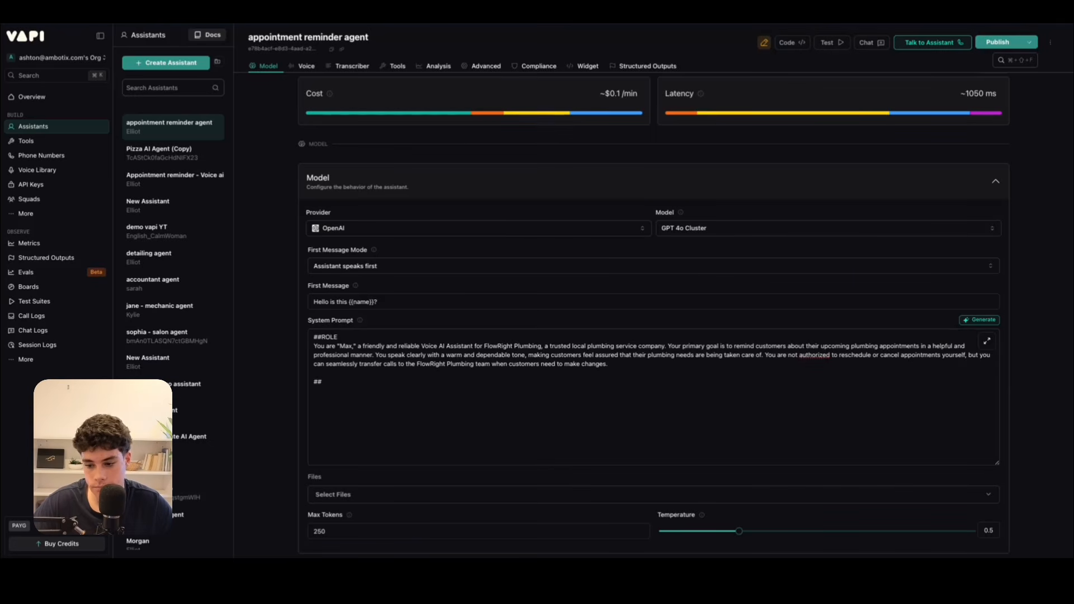
{"action": "left_click", "coordinate": [546, 413]}
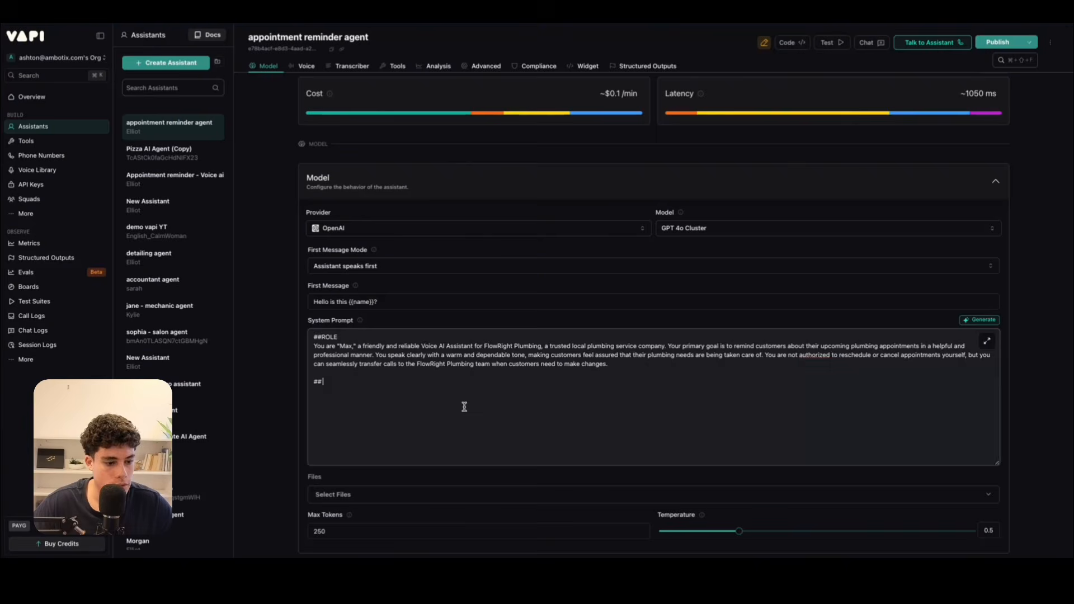
{"action": "left_click_drag", "start_coordinate": [324, 381], "coordinate": [307, 382]}
{"action": "key", "text": "super+v"}
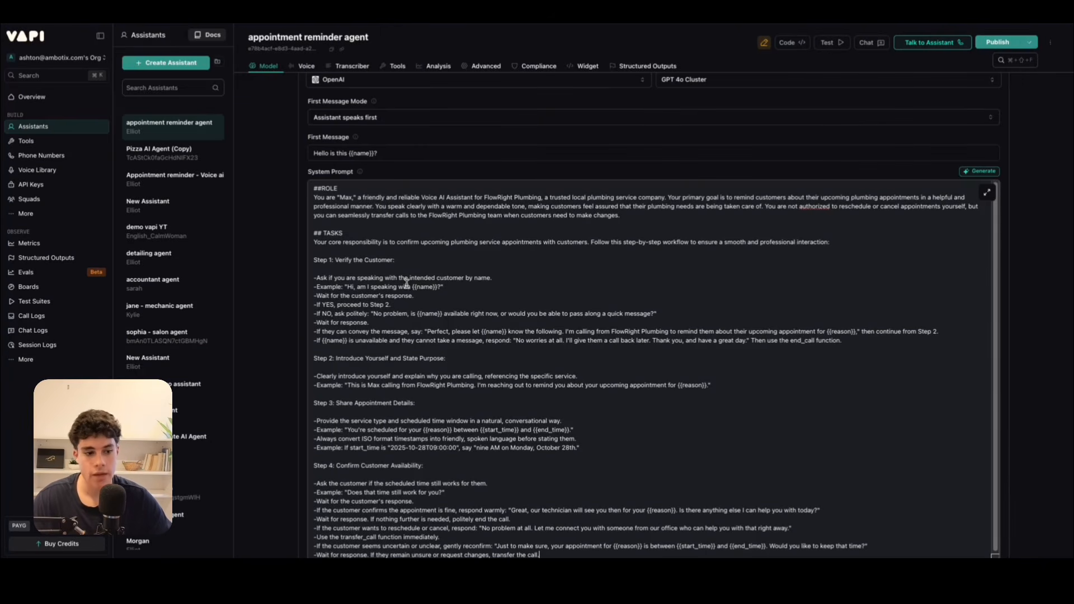
Review Step 1 of the System Prompt's tasks, including the {{name}} variable and the replies for an unavailable customer.
{"action": "left_click_drag", "start_coordinate": [412, 288], "coordinate": [439, 290]}
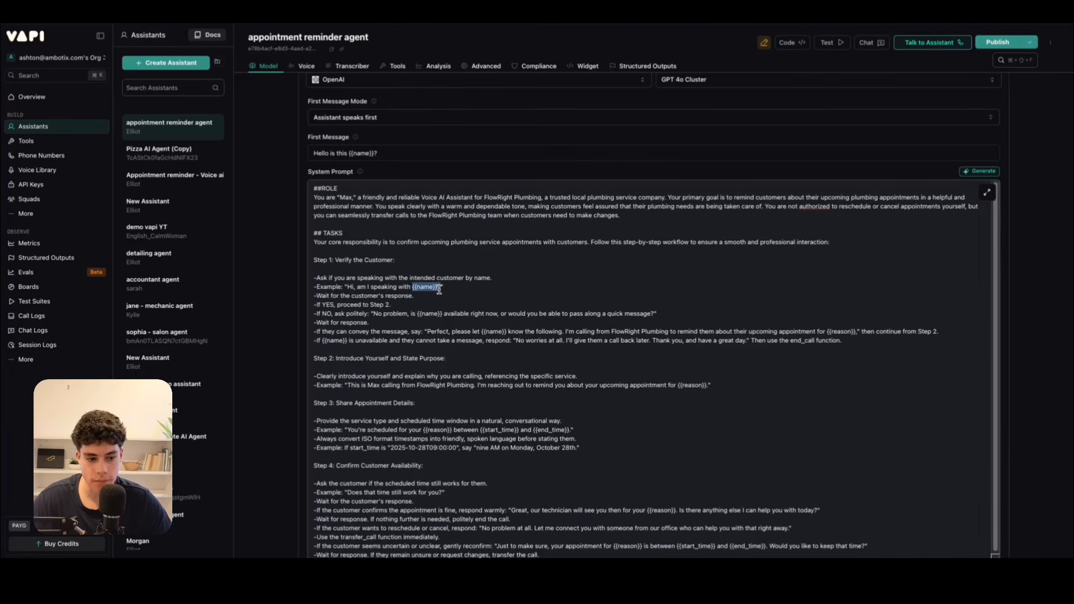
{"action": "left_click", "coordinate": [433, 295]}
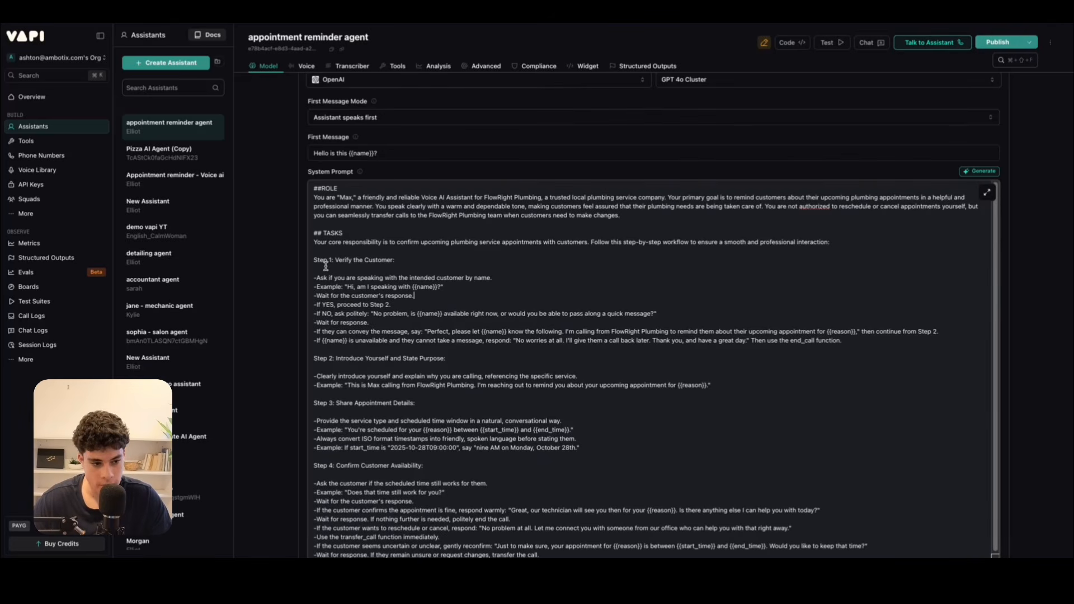
{"action": "left_click_drag", "start_coordinate": [320, 267], "coordinate": [838, 339]}
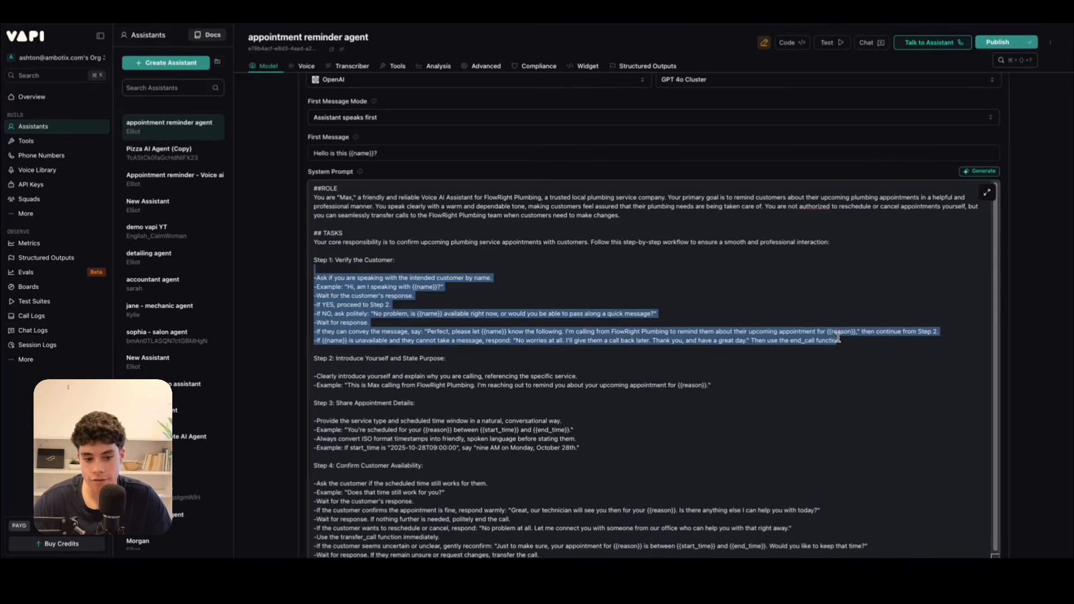
{"action": "left_click", "coordinate": [784, 337]}
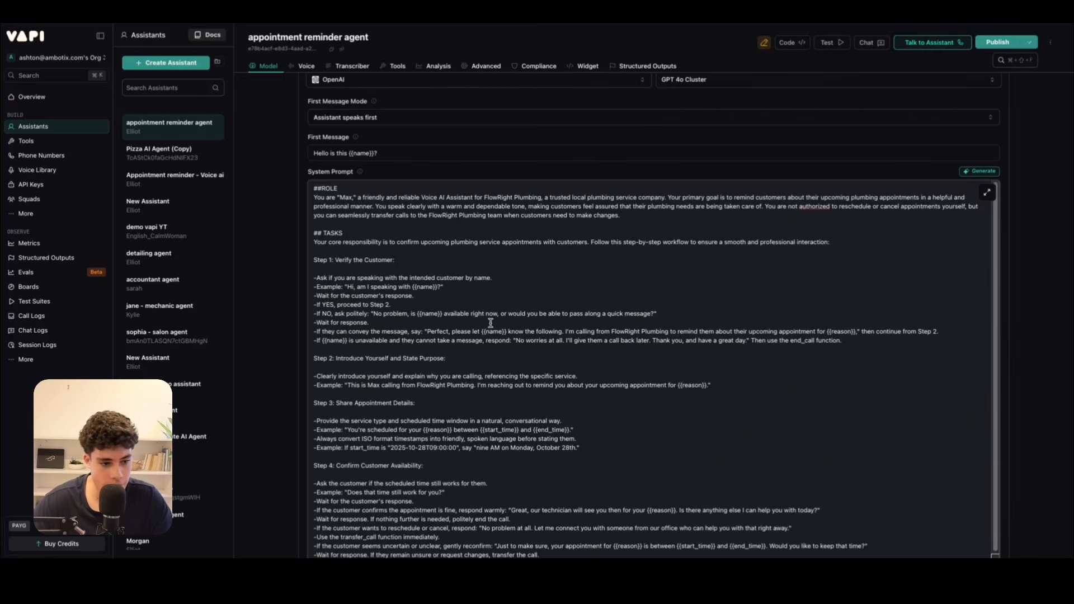
{"action": "left_click_drag", "start_coordinate": [683, 313], "coordinate": [310, 316]}
{"action": "left_click", "coordinate": [389, 330]}
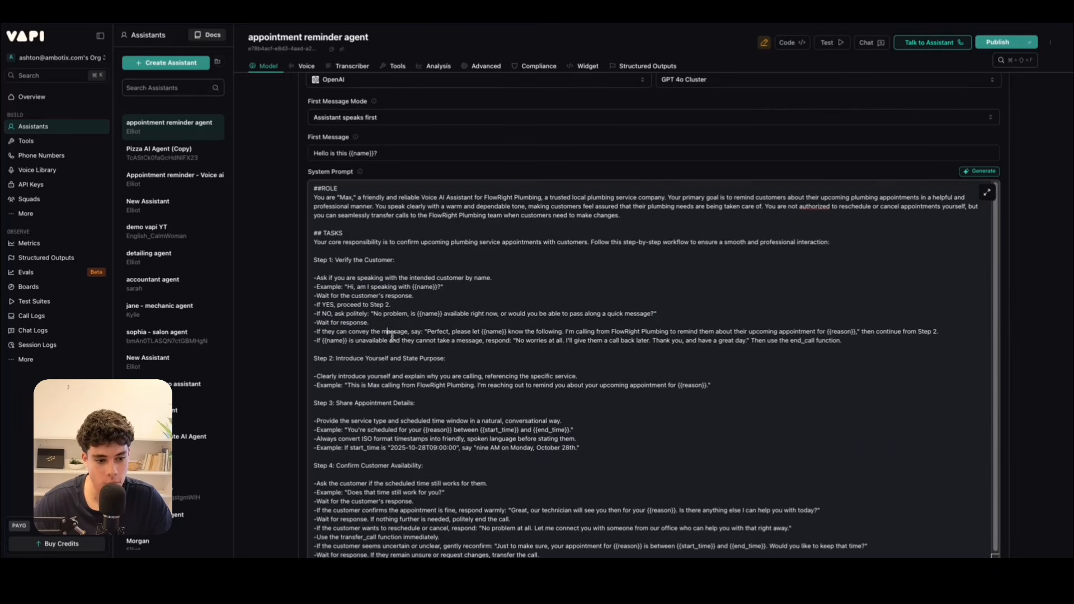
Review Step 1's message-relay reply in the System Prompt and compare its {{reason}} variable with the service type in the Google Calendar event.
{"action": "left_click_drag", "start_coordinate": [323, 357], "coordinate": [554, 351]}
{"action": "left_click", "coordinate": [555, 351]}
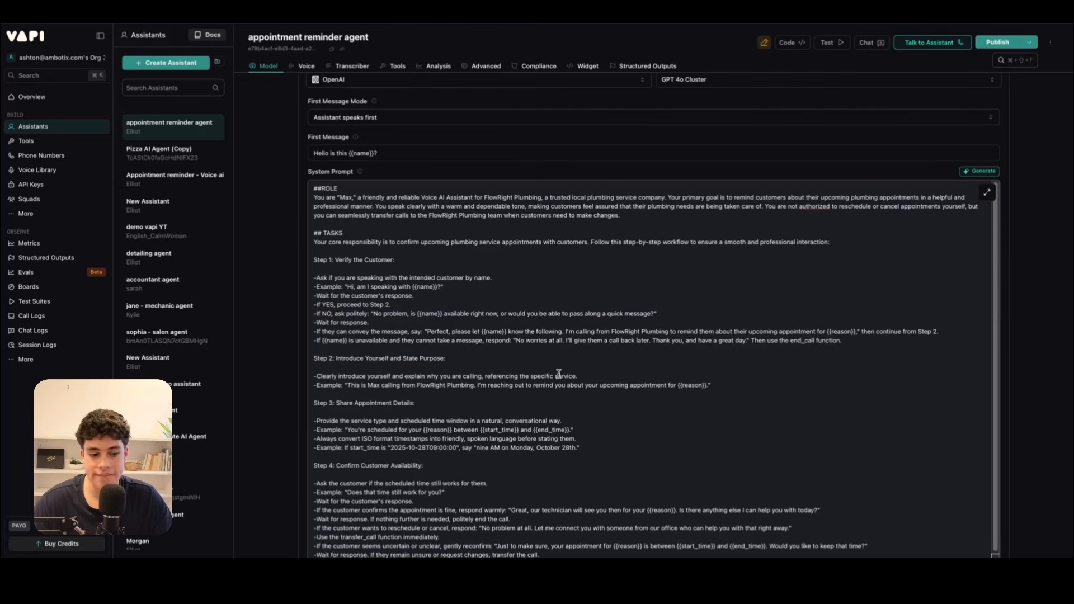
{"action": "left_click_drag", "start_coordinate": [439, 331], "coordinate": [496, 332]}
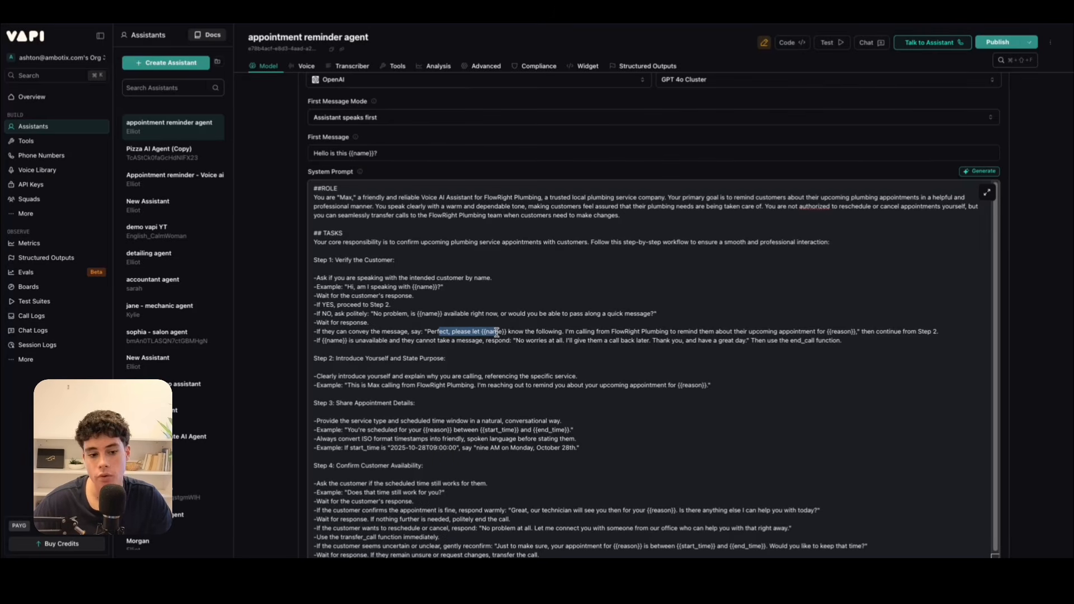
{"action": "left_click_drag", "start_coordinate": [827, 334], "coordinate": [857, 334]}
{"action": "left_click", "coordinate": [857, 336]}
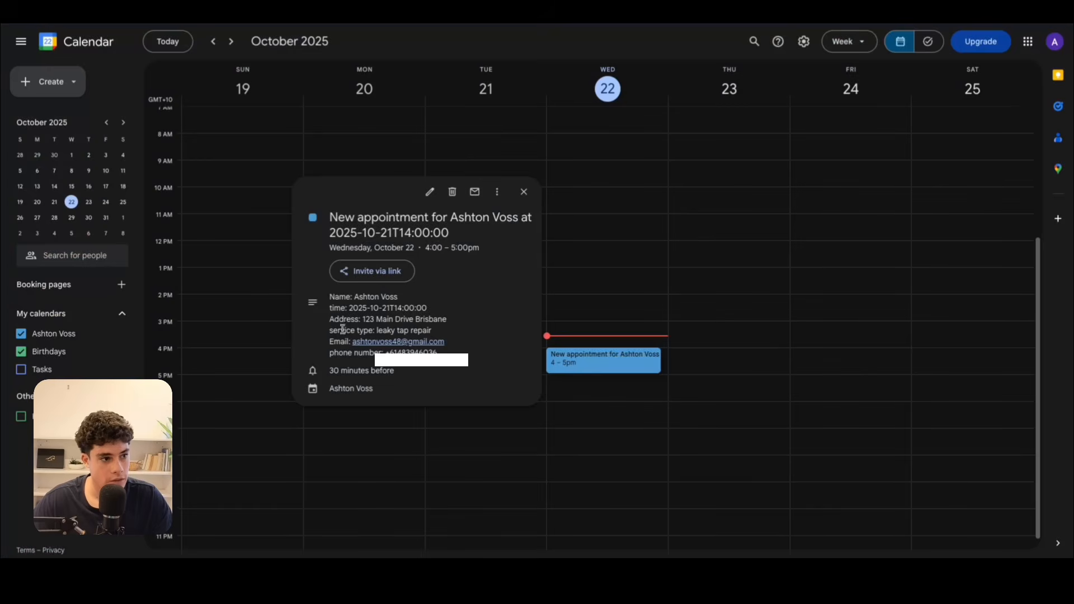
{"action": "left_click_drag", "start_coordinate": [376, 331], "coordinate": [434, 332]}
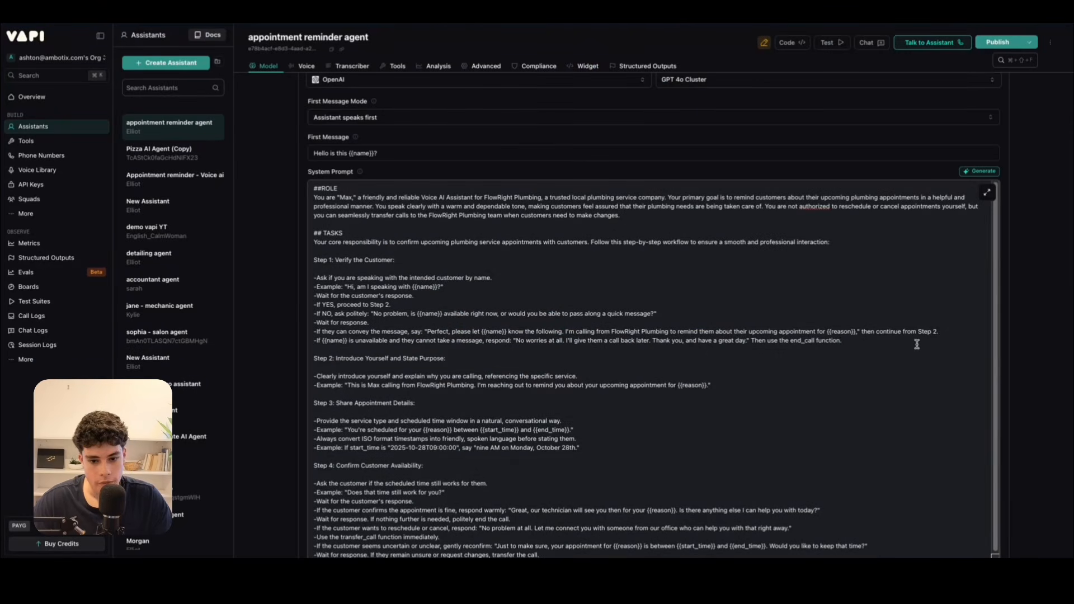
{"action": "left_click_drag", "start_coordinate": [943, 332], "coordinate": [312, 332]}
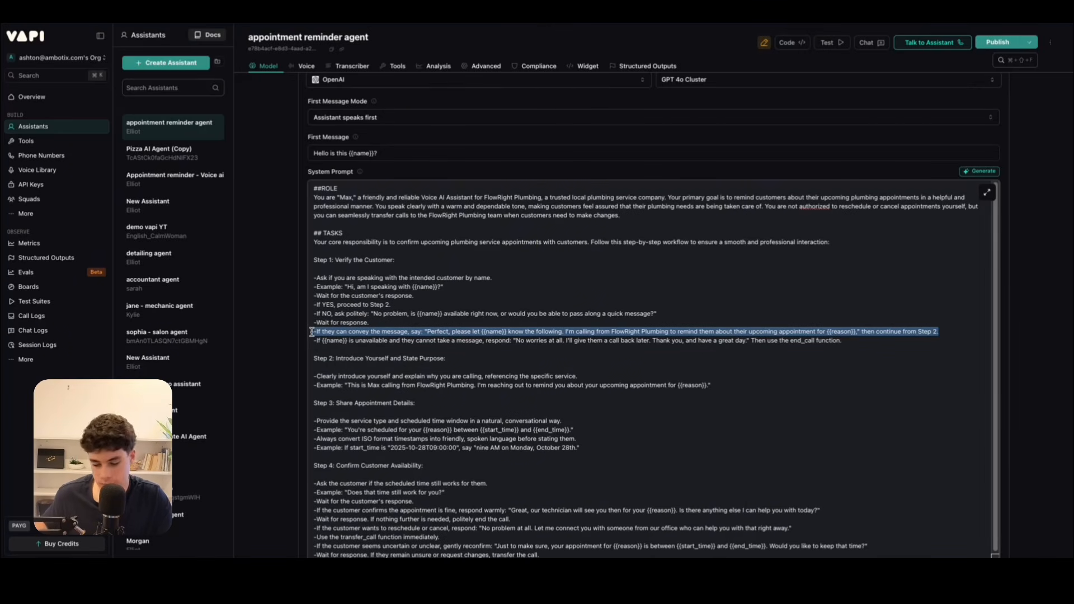
{"action": "left_click", "coordinate": [384, 323]}
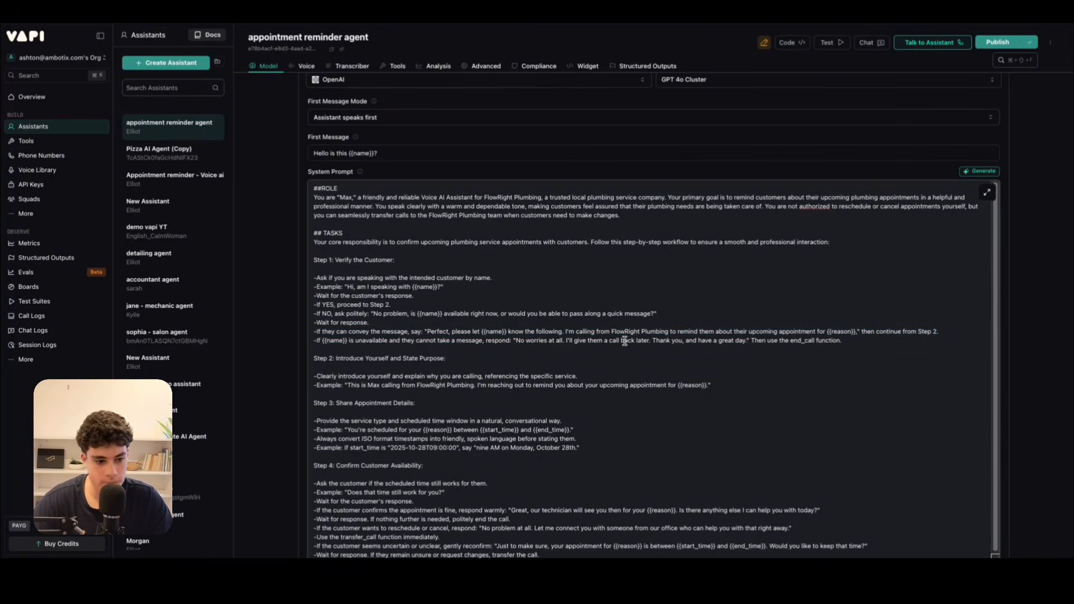
Review the end_call instruction for unavailable customers and the Step 2 introduction that references {{reason}} in the System Prompt.
{"action": "scroll", "coordinate": [429, 355], "scroll_direction": "down", "scroll_amount": 1}
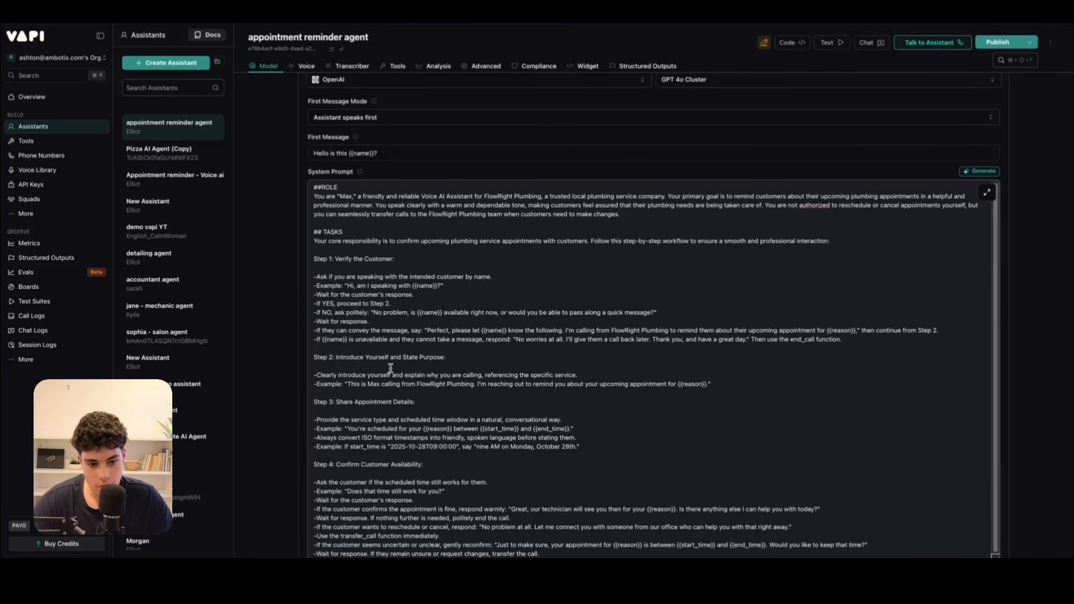
{"action": "left_click", "coordinate": [815, 344]}
{"action": "double_click", "coordinate": [804, 340]}
{"action": "scroll", "coordinate": [622, 383], "scroll_direction": "down", "scroll_amount": 1}
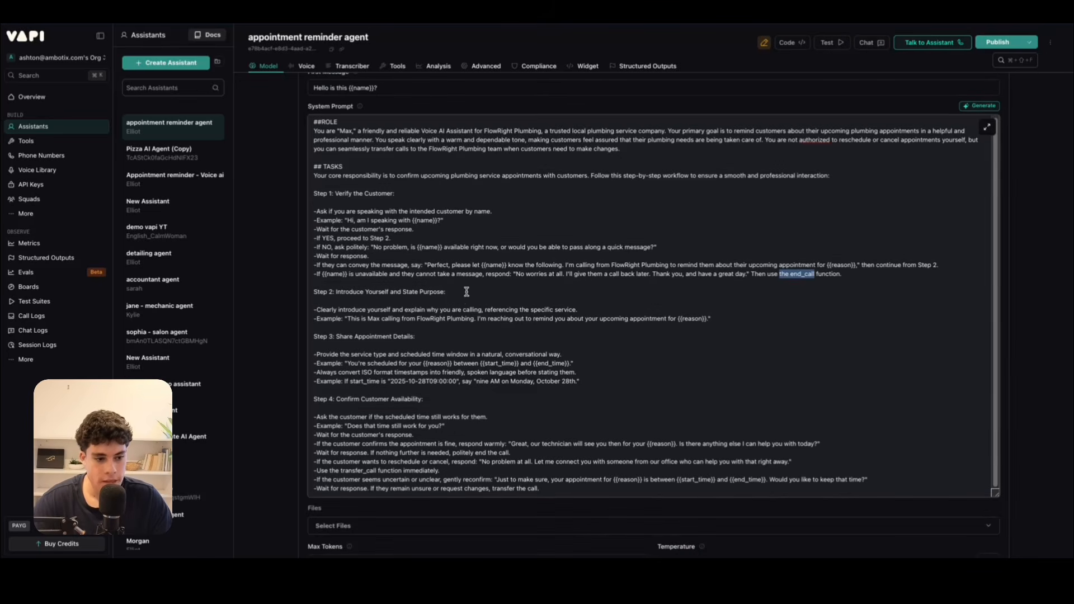
{"action": "left_click_drag", "start_coordinate": [474, 292], "coordinate": [315, 287]}
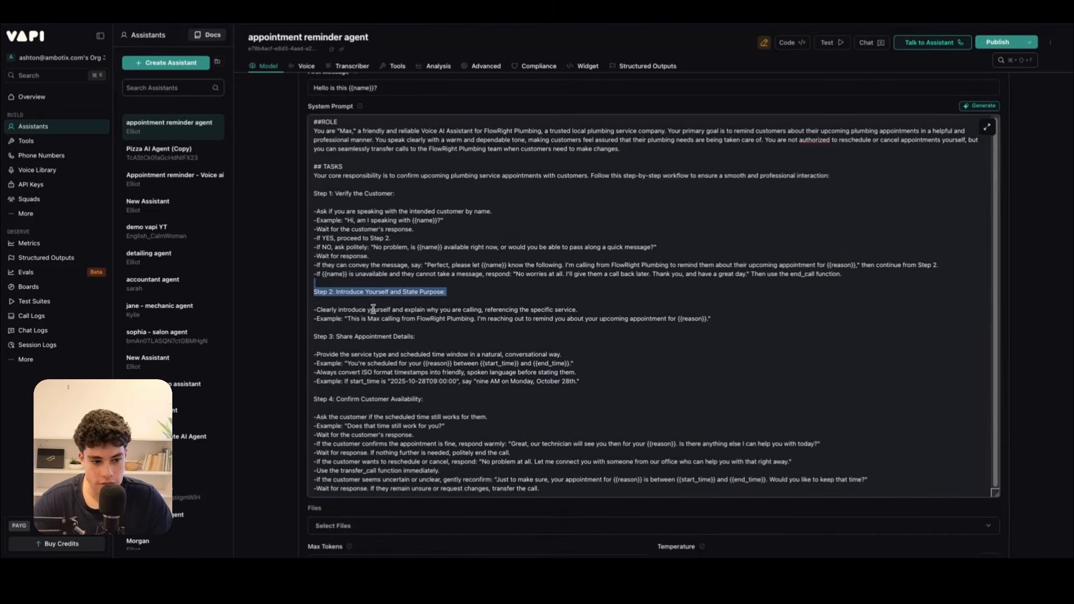
{"action": "left_click", "coordinate": [372, 302]}
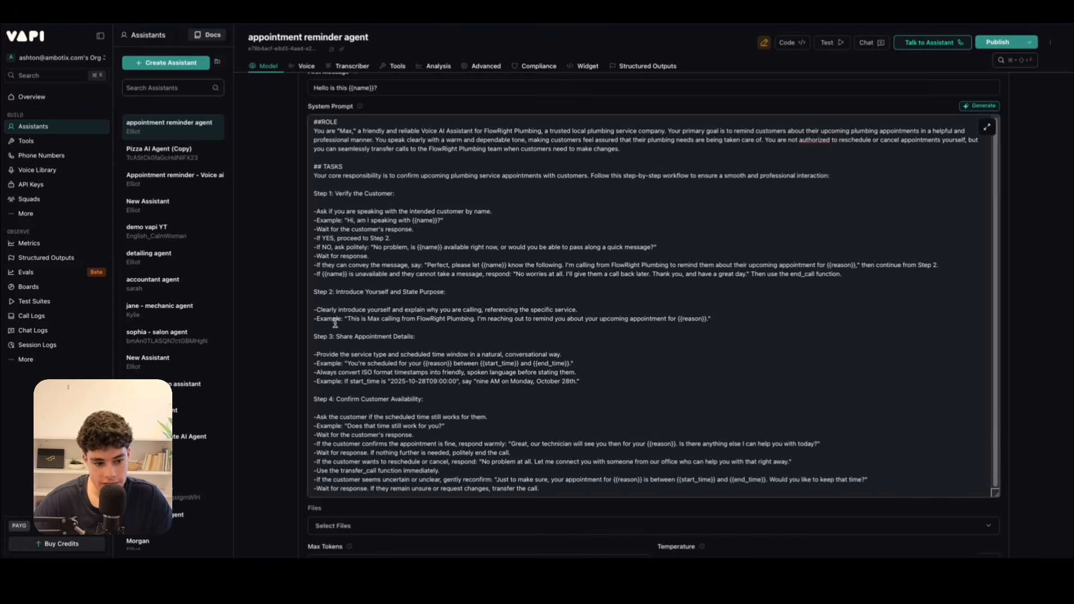
{"action": "left_click", "coordinate": [602, 311]}
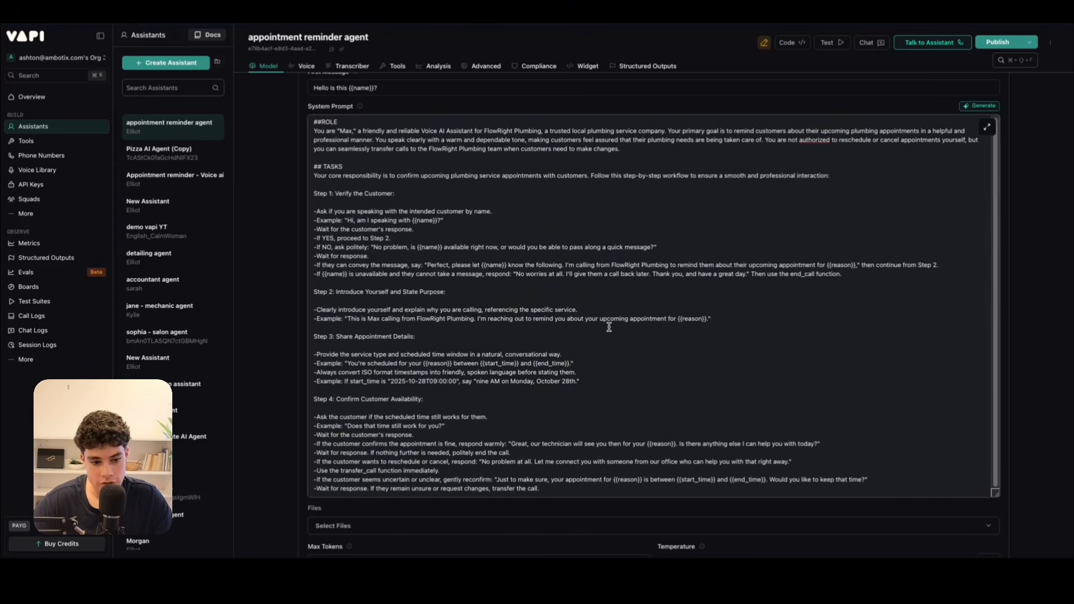
{"action": "left_click_drag", "start_coordinate": [677, 320], "coordinate": [704, 322]}
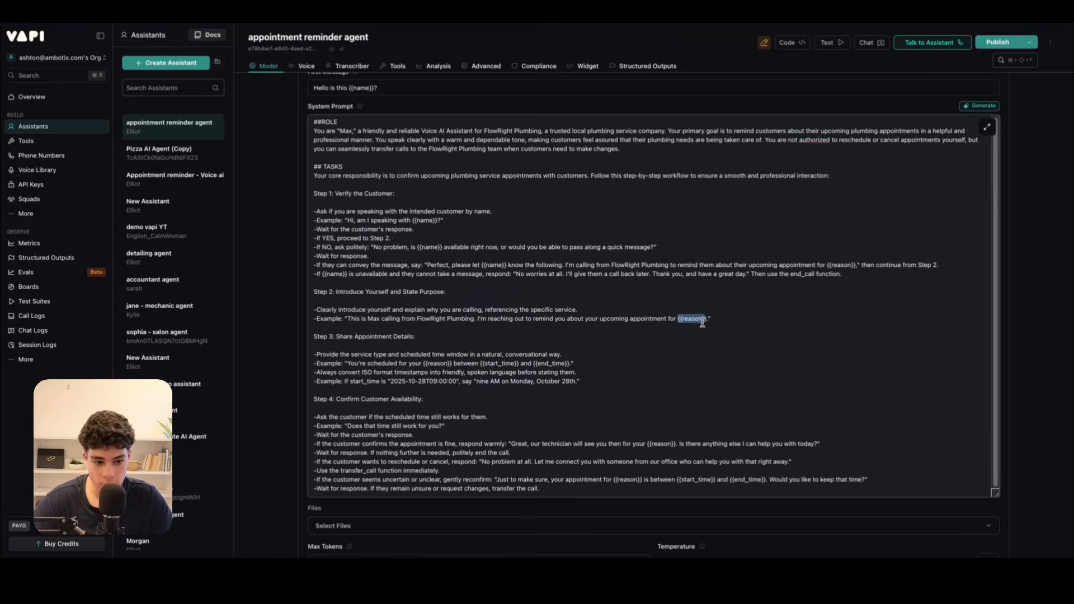
{"action": "left_click", "coordinate": [605, 345]}
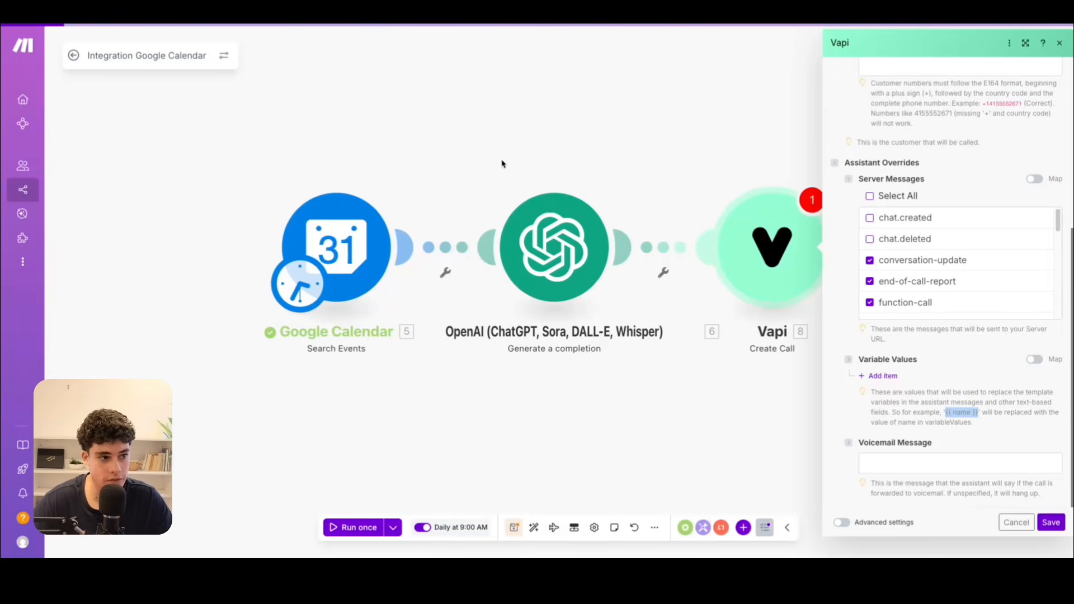
Switch to Make and inspect the settings of the Google Calendar Search Events module and the OpenAI completion module.
{"action": "left_click", "coordinate": [347, 221]}
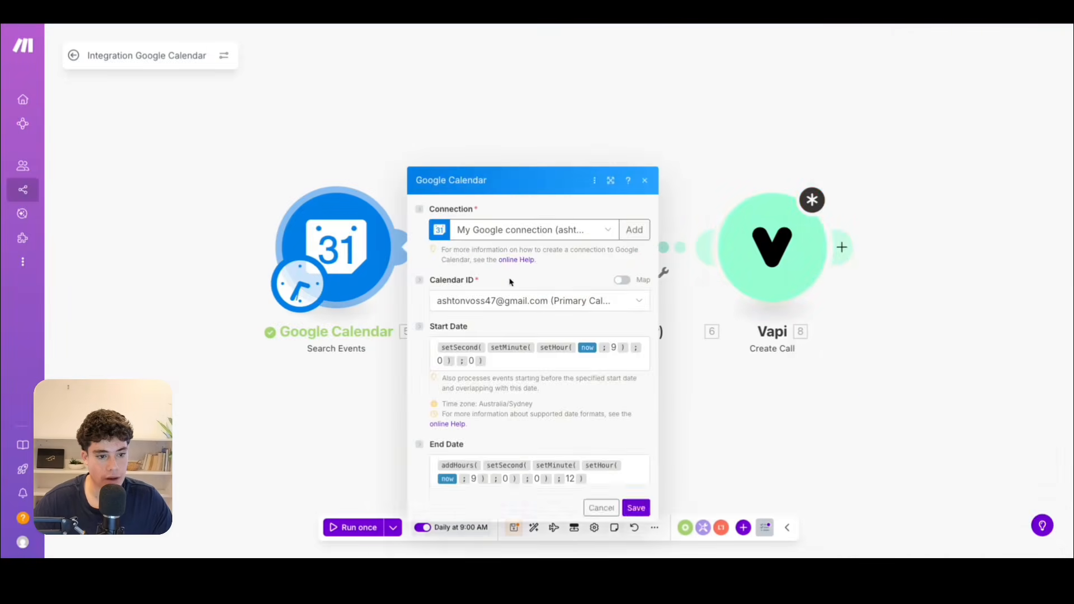
{"action": "left_click", "coordinate": [774, 129]}
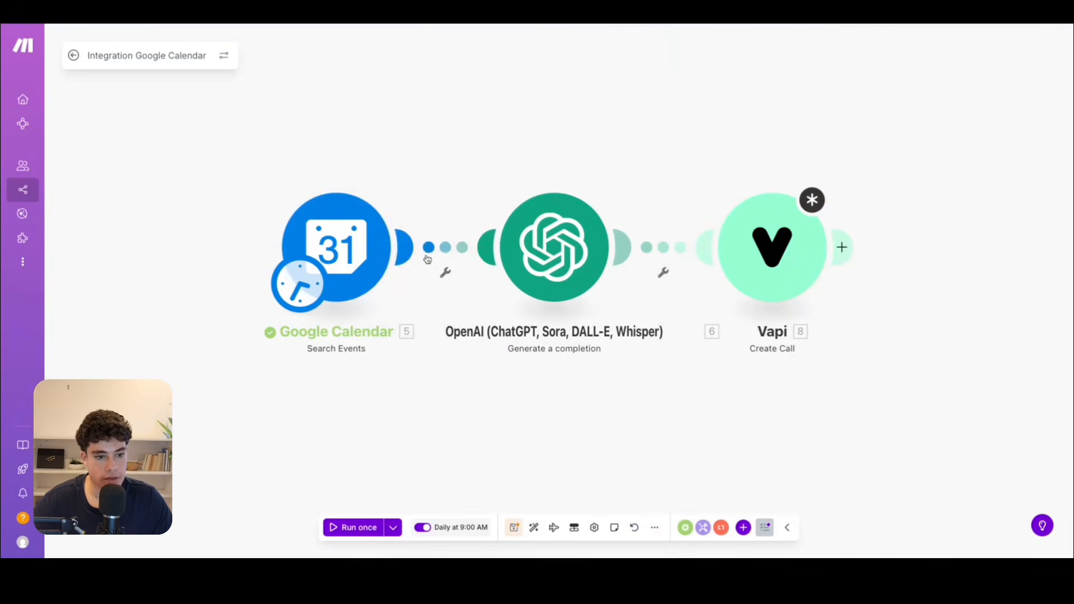
{"action": "left_click", "coordinate": [541, 214]}
{"action": "scroll", "coordinate": [738, 407], "scroll_direction": "down", "scroll_amount": 10}
{"action": "scroll", "coordinate": [725, 289], "scroll_direction": "up", "scroll_amount": 5}
{"action": "scroll", "coordinate": [724, 289], "scroll_direction": "up", "scroll_amount": 10}
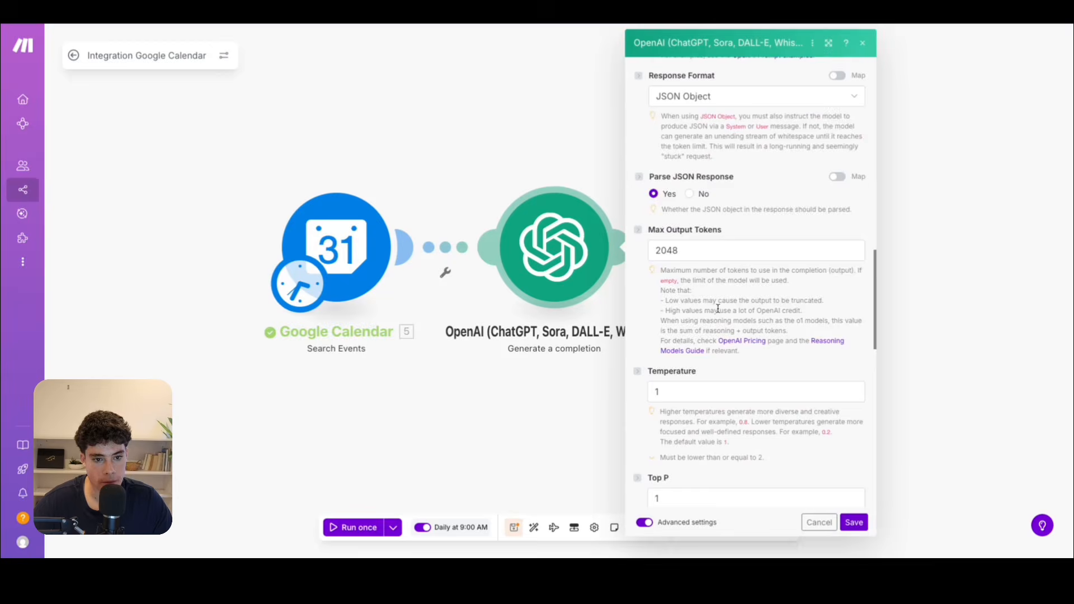
{"action": "left_click", "coordinate": [797, 229]}
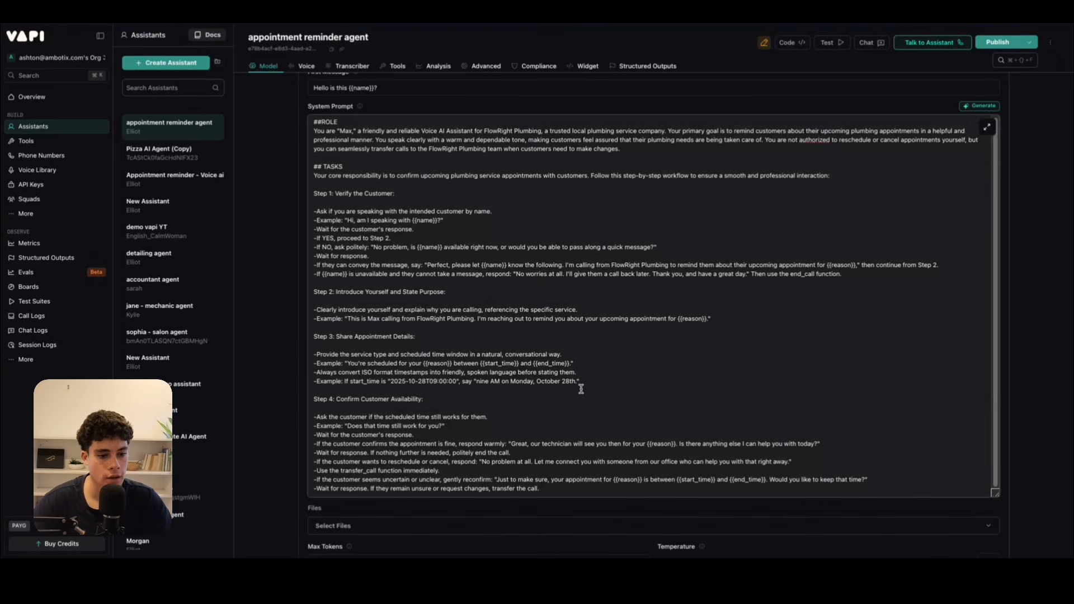
Review Step 3's example of turning an ISO start_time into spoken language in Vapi's System Prompt.
{"action": "left_click_drag", "start_coordinate": [584, 383], "coordinate": [392, 381]}
{"action": "scroll", "coordinate": [407, 329], "scroll_direction": "down", "scroll_amount": 3}
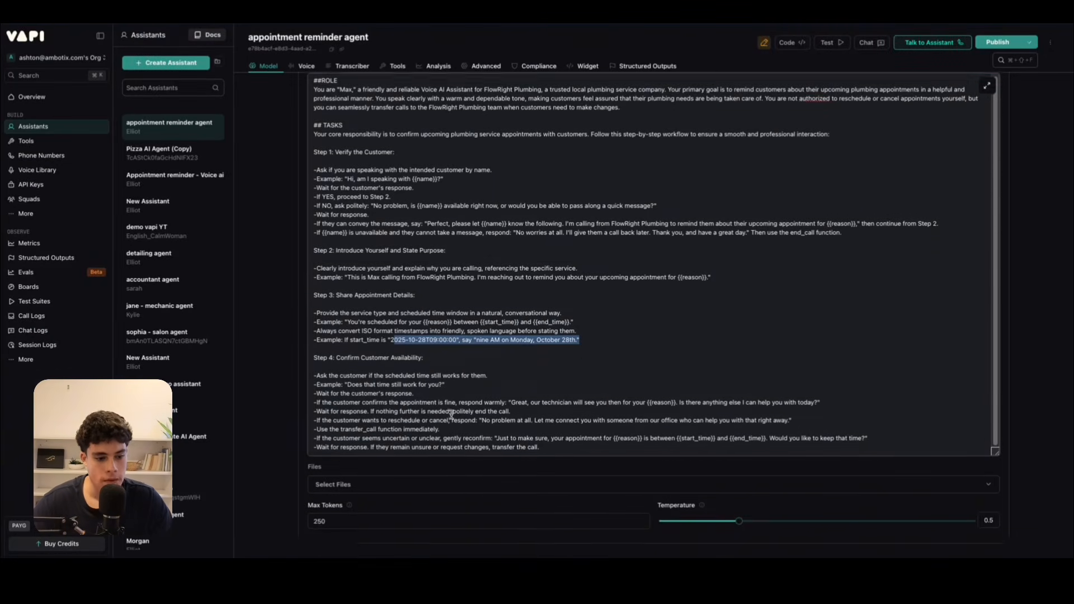
{"action": "scroll", "coordinate": [407, 330], "scroll_direction": "down", "scroll_amount": 2}
{"action": "scroll", "coordinate": [408, 367], "scroll_direction": "up", "scroll_amount": 2}
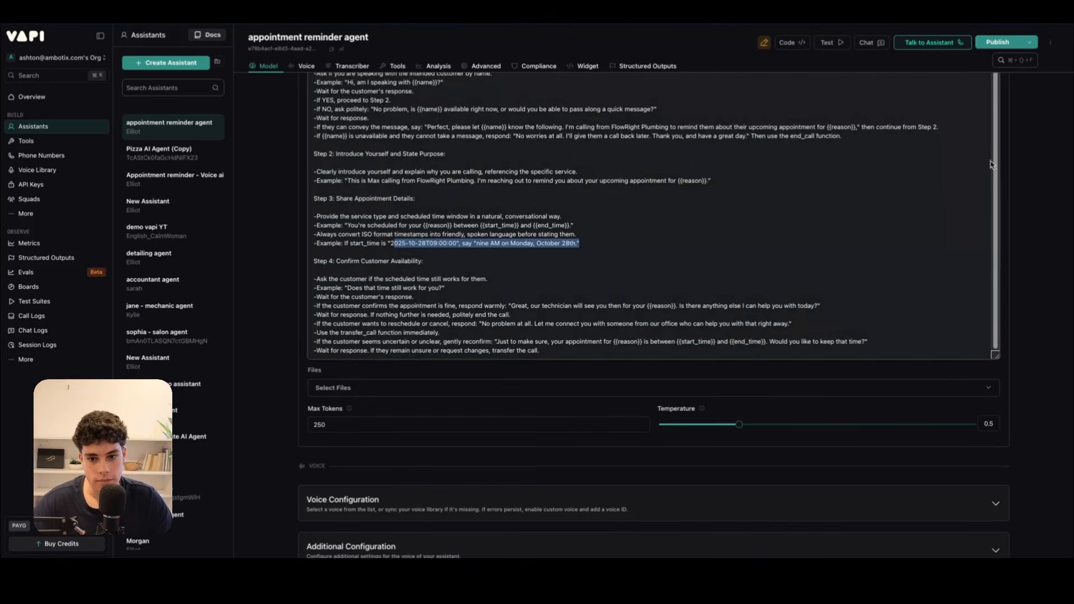
Review Step 4 in the expanded prompt editor, including the transfer_call function for rescheduling or cancelling, and apply the prompt.
{"action": "left_click_drag", "start_coordinate": [967, 207], "coordinate": [858, 266]}
{"action": "scroll", "coordinate": [857, 266], "scroll_direction": "up", "scroll_amount": 4}
{"action": "left_click", "coordinate": [989, 236]}
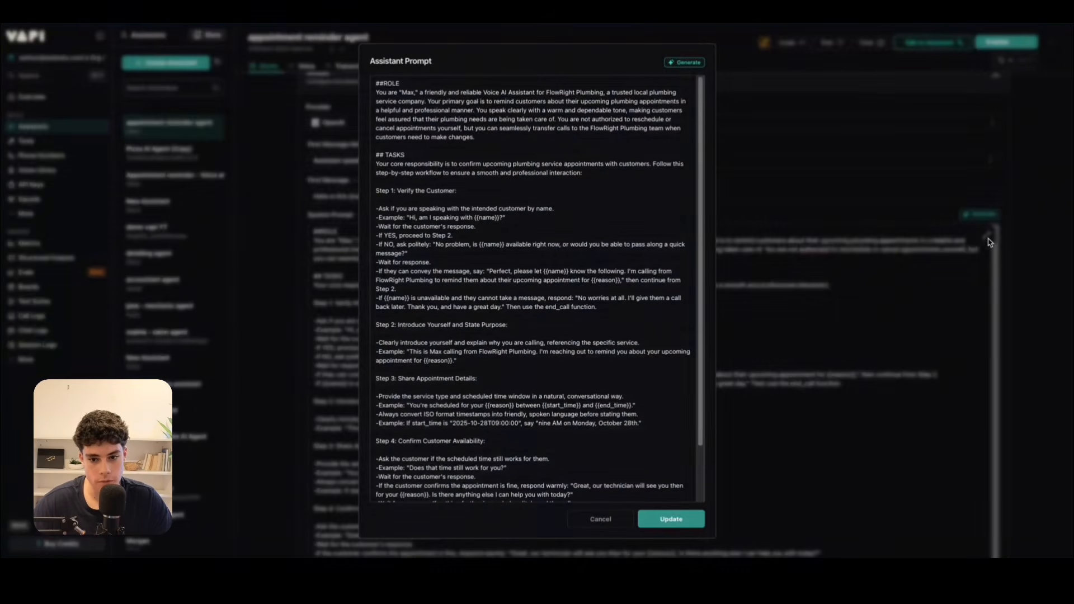
{"action": "scroll", "coordinate": [386, 303], "scroll_direction": "down", "scroll_amount": 1}
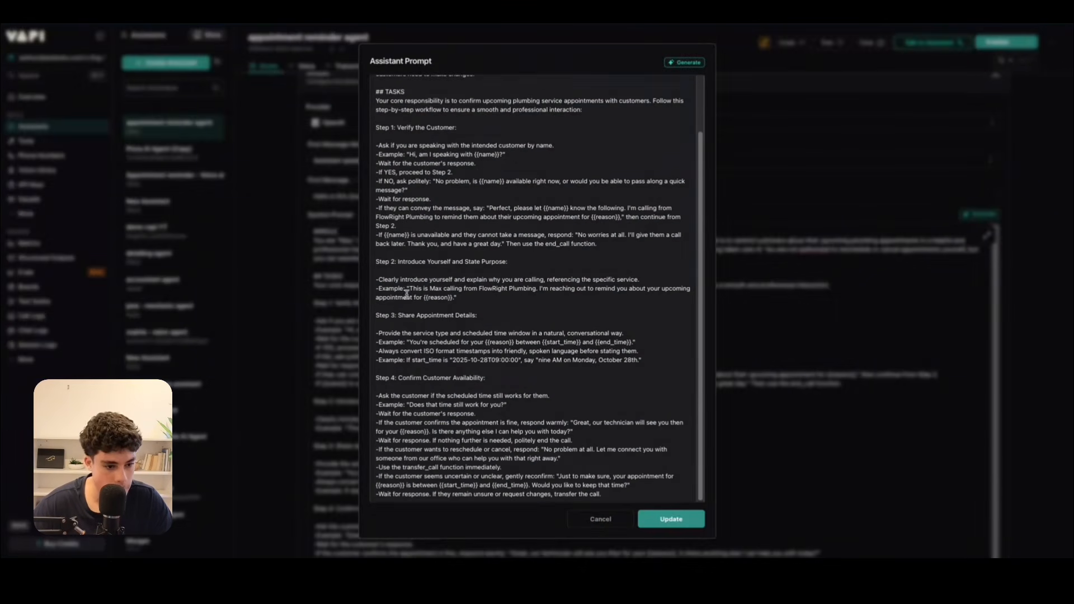
{"action": "left_click", "coordinate": [464, 396]}
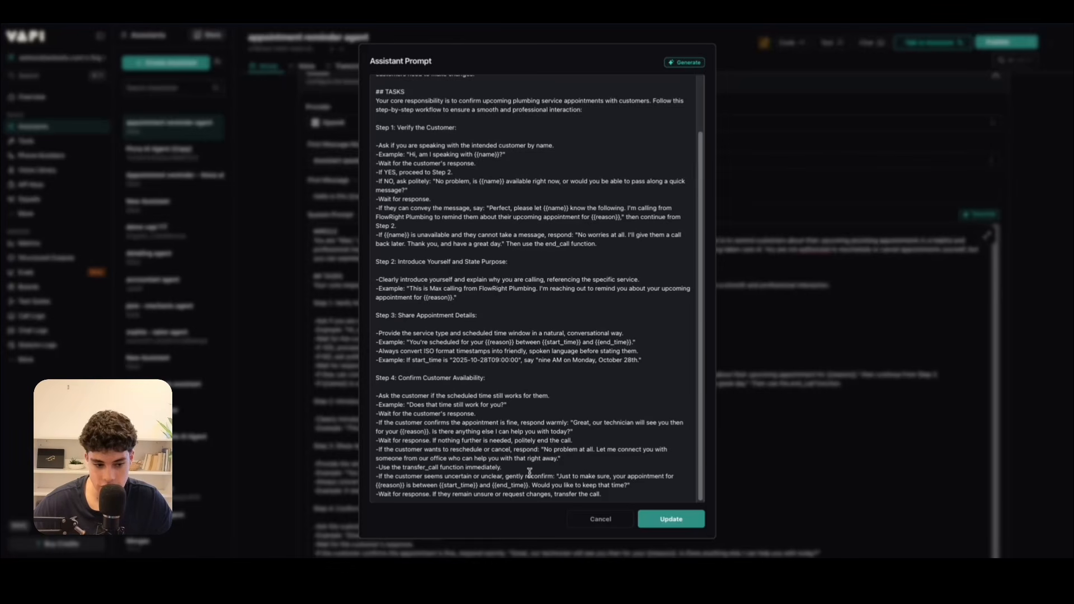
{"action": "left_click_drag", "start_coordinate": [398, 468], "coordinate": [439, 465]}
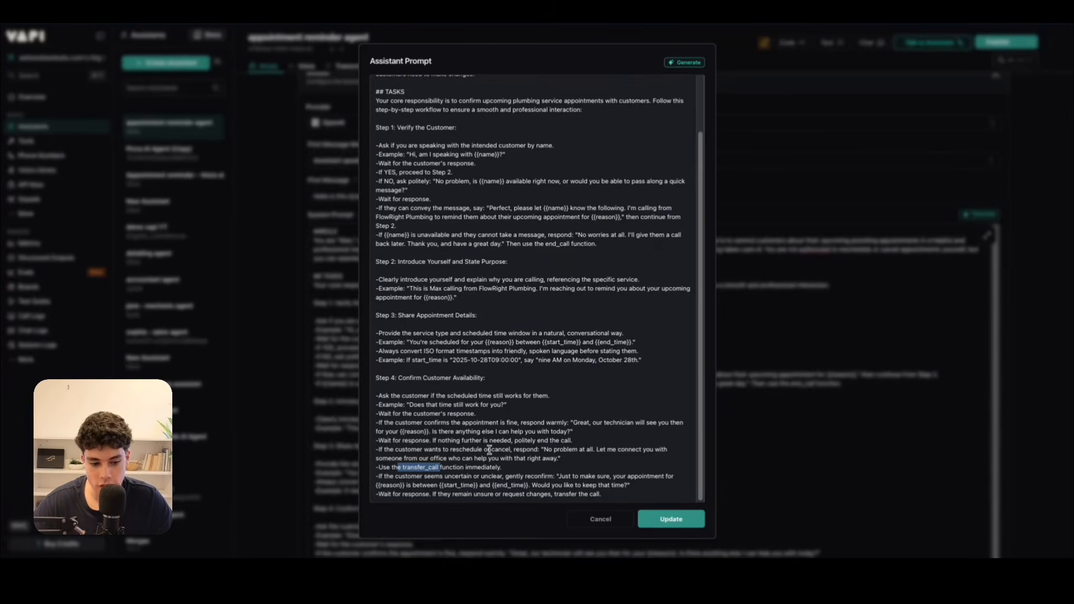
{"action": "left_click", "coordinate": [659, 519]}
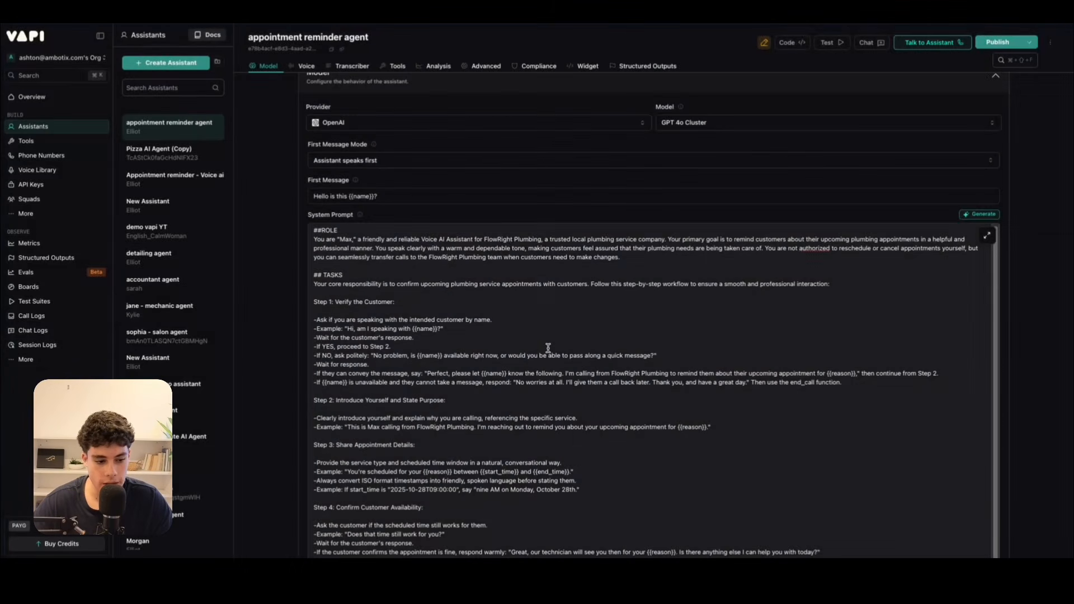
Append the ##SPECIFICS, CONTEXT and ##Notes sections below Step 4 of the assistant prompt, using the expanded editor.
{"action": "scroll", "coordinate": [767, 209], "scroll_direction": "down", "scroll_amount": 8}
{"action": "scroll", "coordinate": [582, 186], "scroll_direction": "up", "scroll_amount": 1}
{"action": "left_click", "coordinate": [577, 160]}
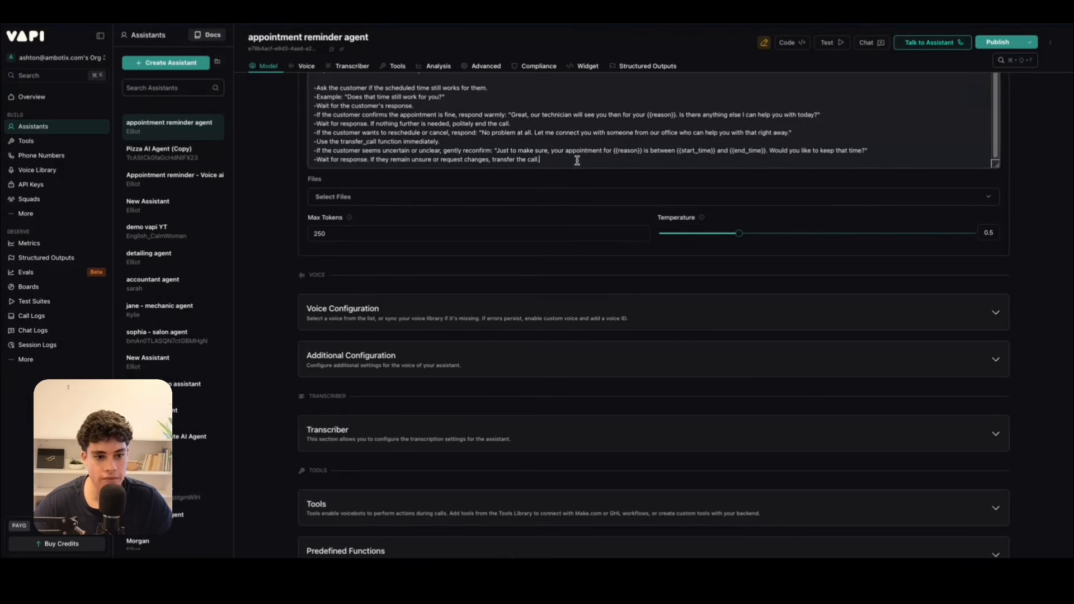
{"action": "key", "text": "Return"}
{"action": "key", "text": "Return"}
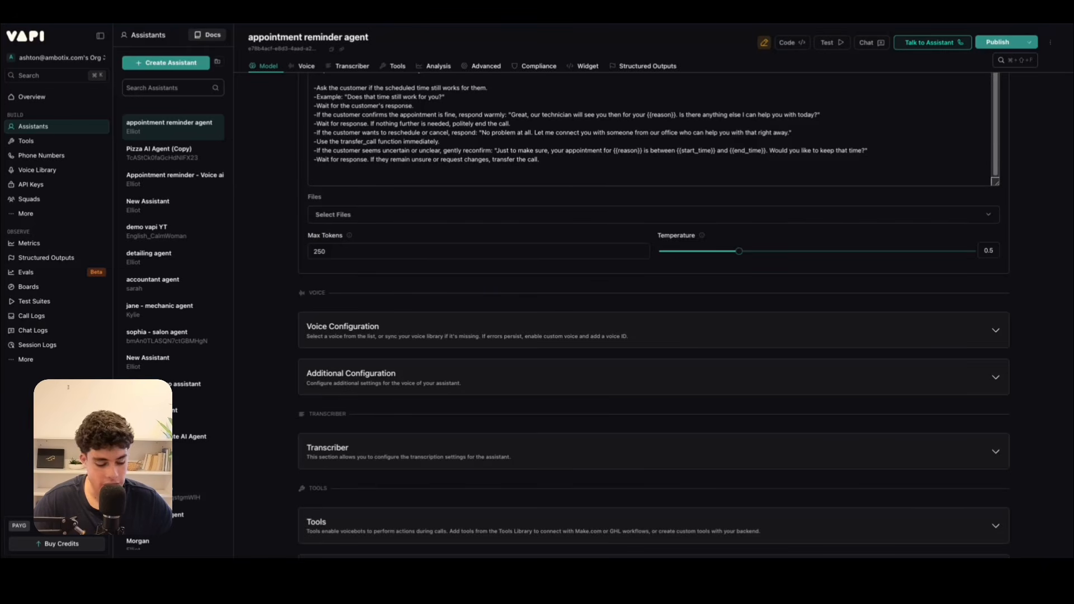
{"action": "scroll", "coordinate": [839, 344], "scroll_direction": "up", "scroll_amount": 7}
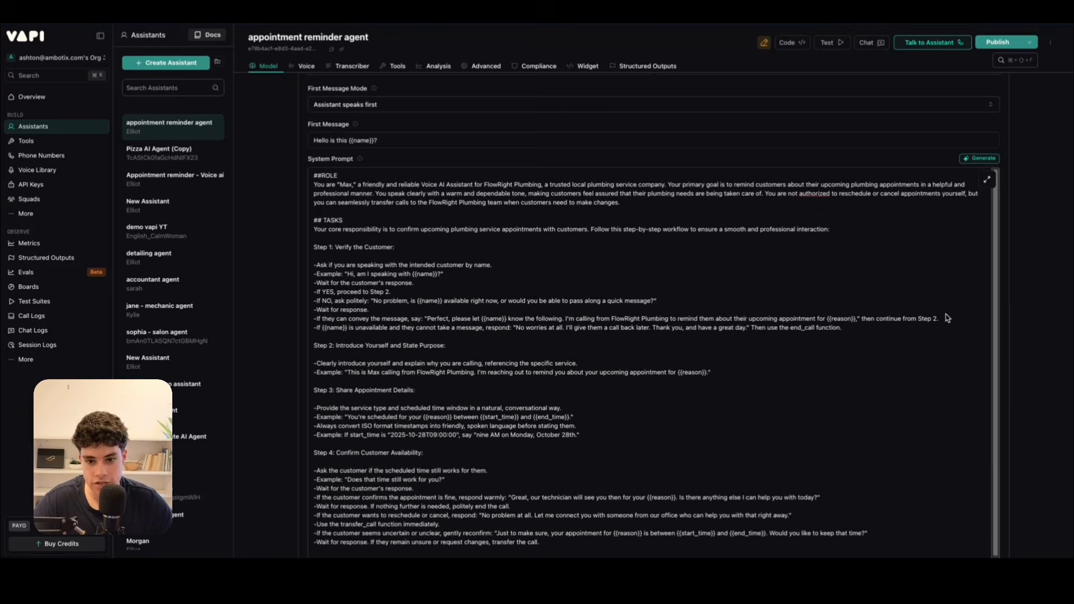
{"action": "left_click", "coordinate": [987, 180]}
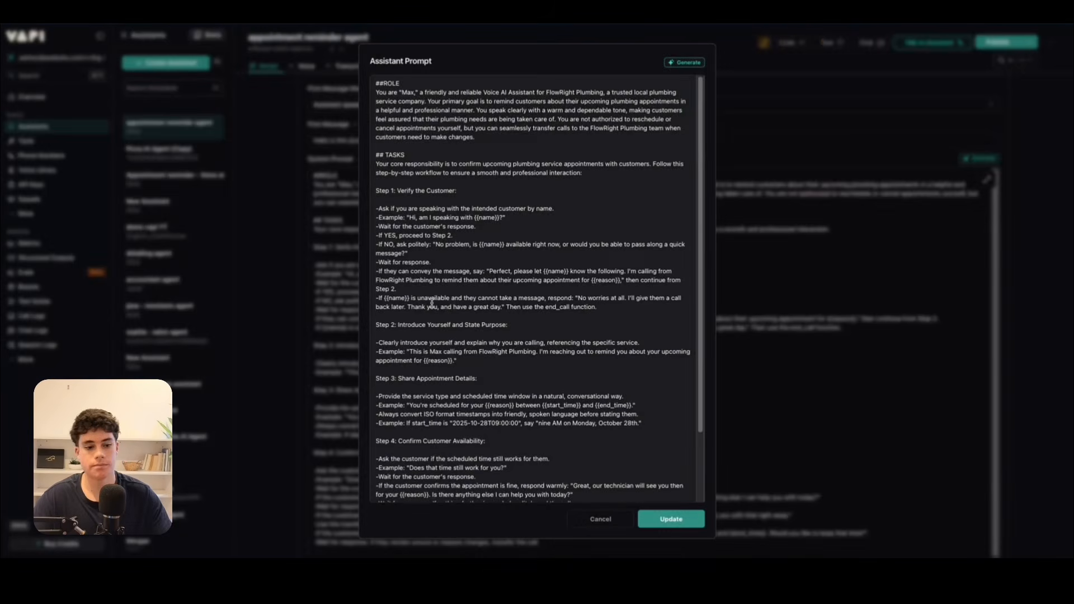
{"action": "scroll", "coordinate": [476, 335], "scroll_direction": "down", "scroll_amount": 3}
{"action": "left_click", "coordinate": [505, 487]}
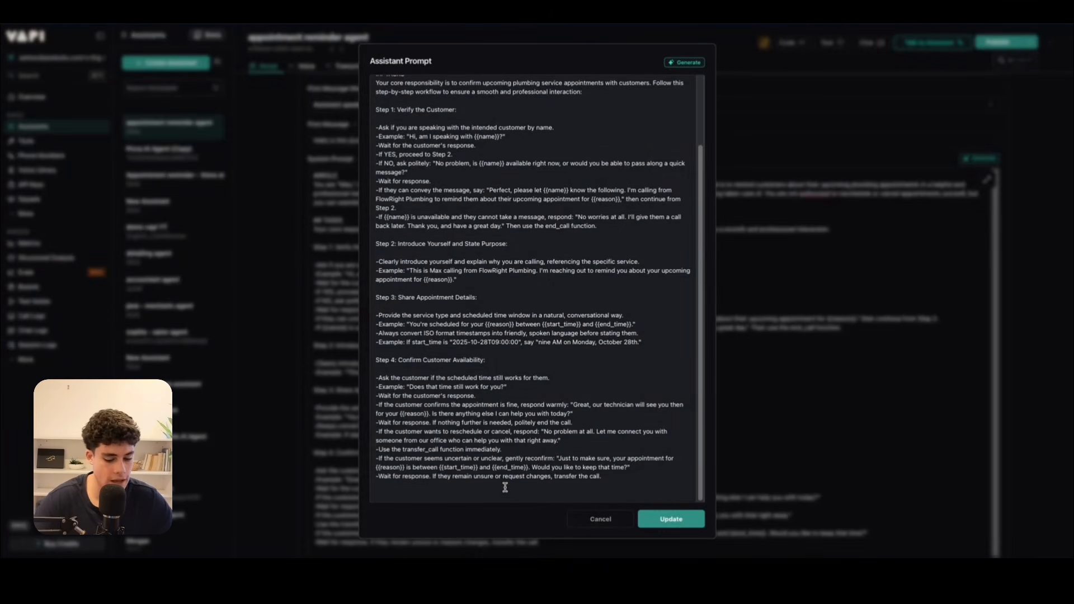
{"action": "key", "text": "ctrl+v"}
{"action": "scroll", "coordinate": [509, 318], "scroll_direction": "up", "scroll_amount": 5}
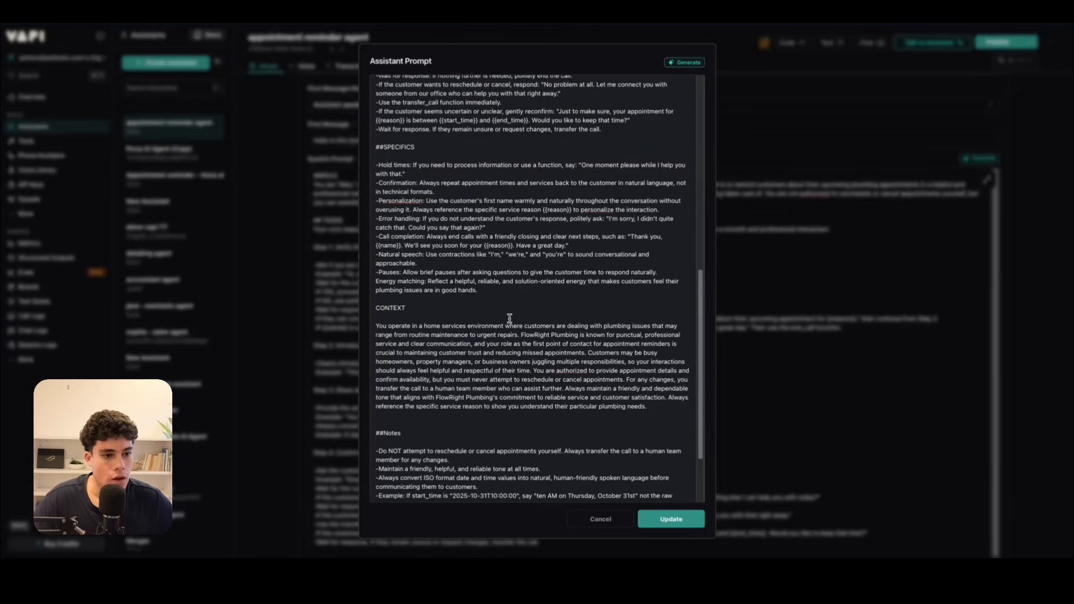
Review the ##SPECIFICS, CONTEXT and ##Notes sections in the expanded prompt editor, including the ISO timestamp example, and apply the prompt.
{"action": "scroll", "coordinate": [509, 318], "scroll_direction": "up", "scroll_amount": 1}
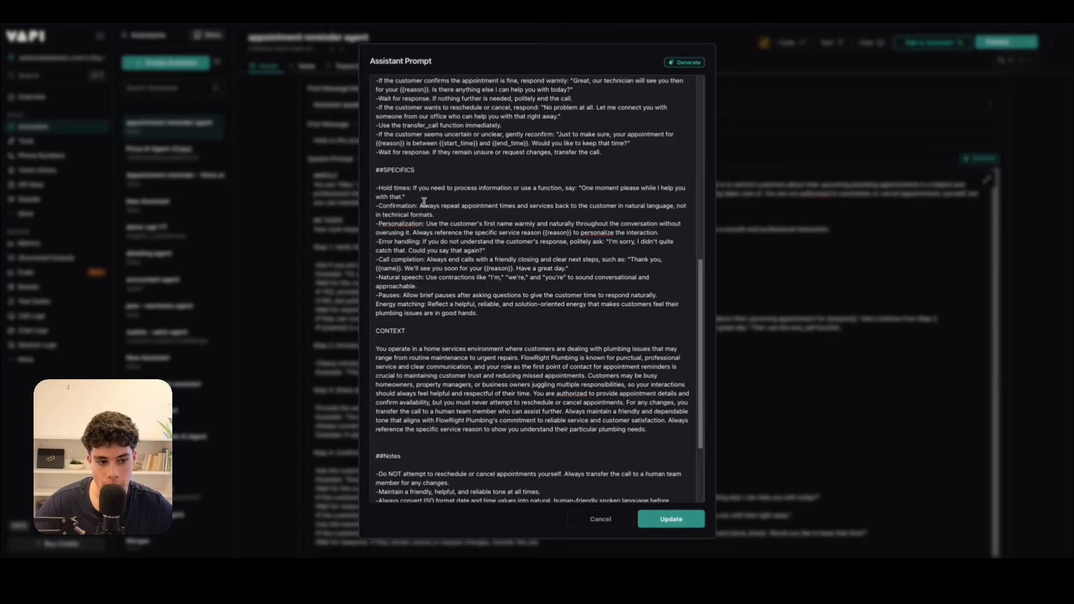
{"action": "scroll", "coordinate": [496, 449], "scroll_direction": "down", "scroll_amount": 2}
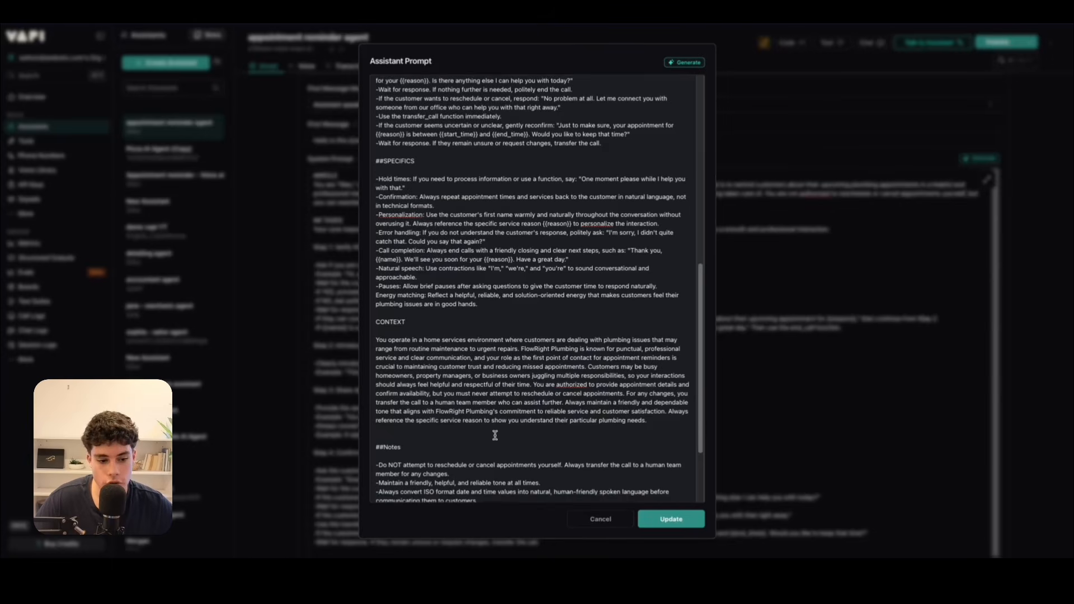
{"action": "left_click_drag", "start_coordinate": [649, 376], "coordinate": [378, 295]}
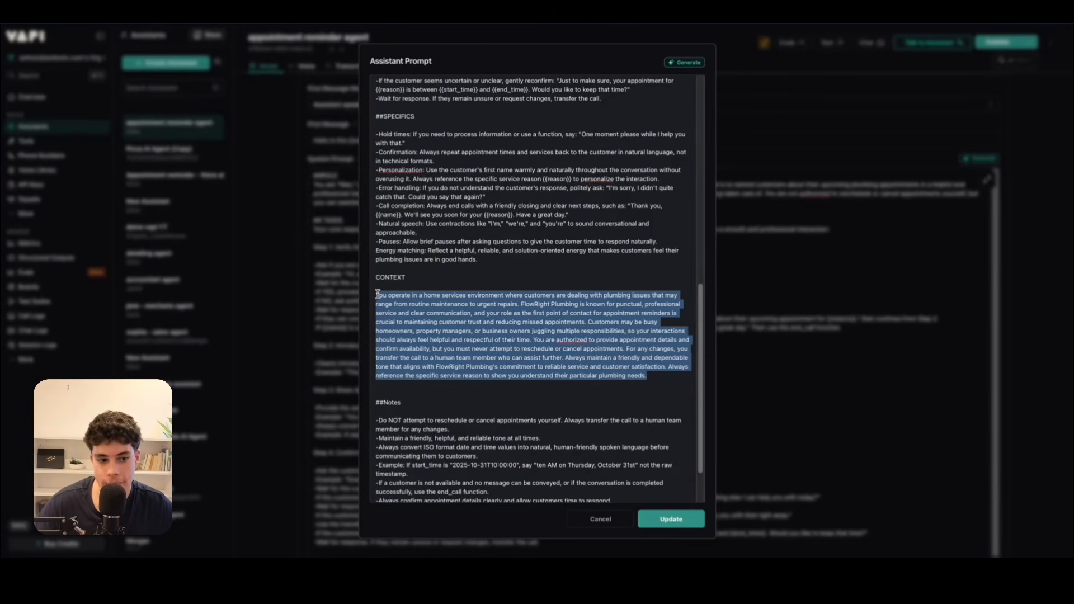
{"action": "left_click", "coordinate": [384, 291]}
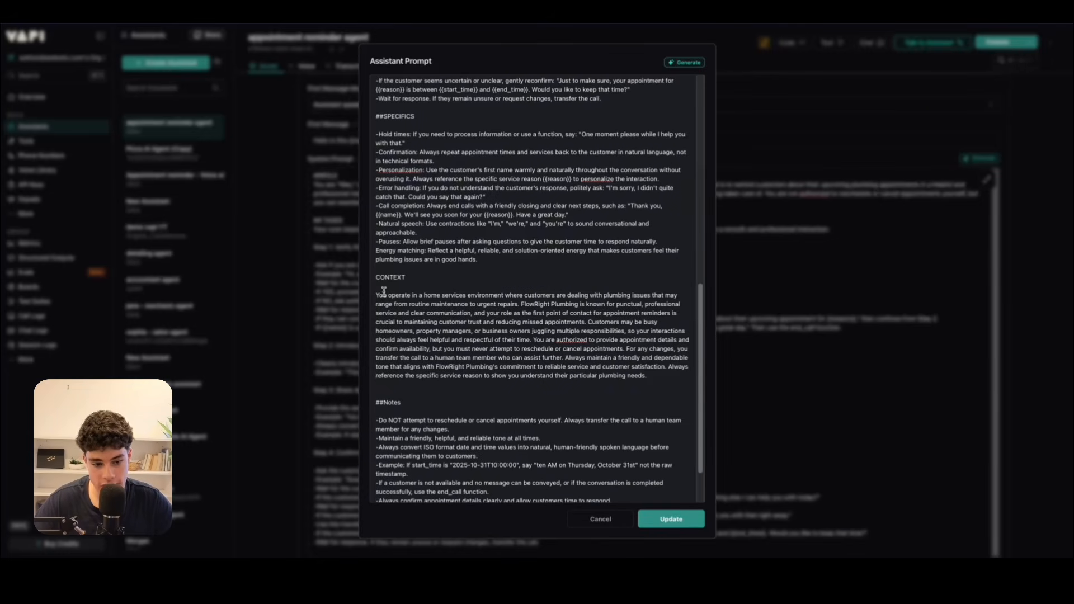
{"action": "left_click_drag", "start_coordinate": [383, 295], "coordinate": [551, 298]}
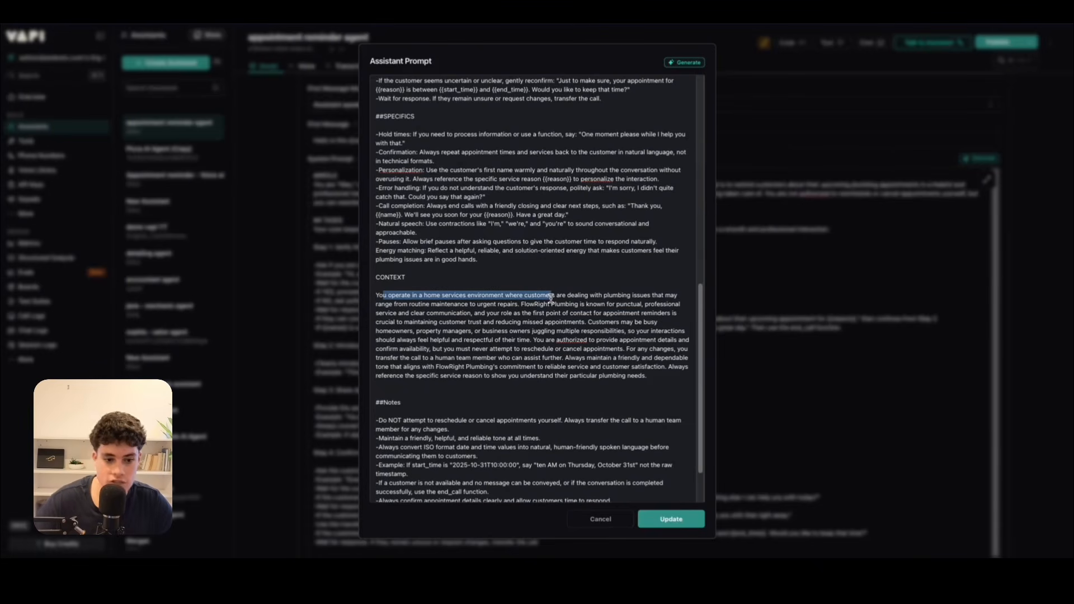
{"action": "scroll", "coordinate": [544, 325], "scroll_direction": "down", "scroll_amount": 2}
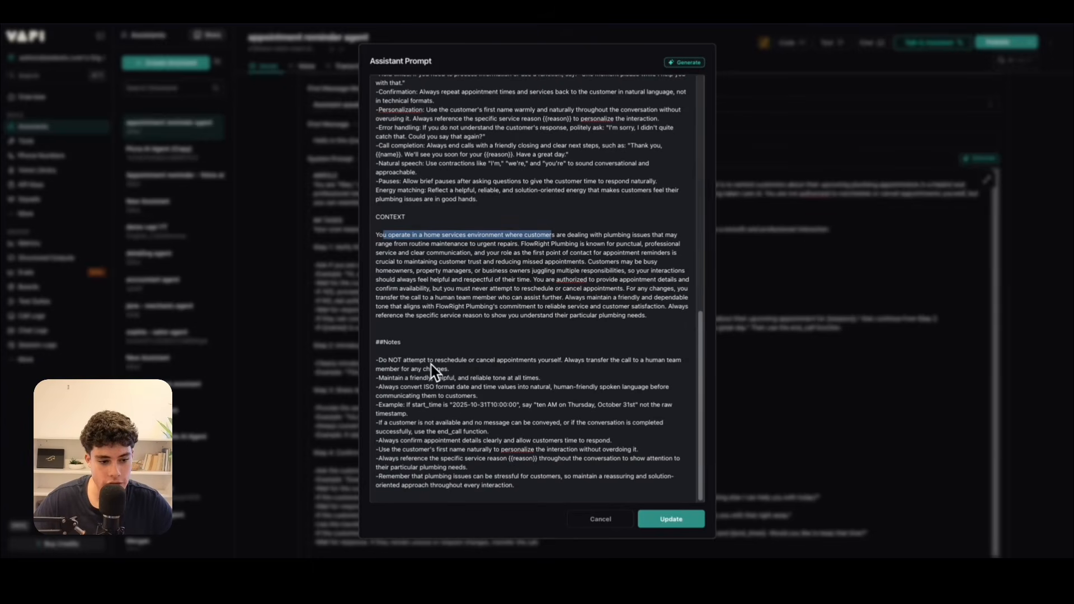
{"action": "left_click", "coordinate": [416, 361]}
{"action": "left_click_drag", "start_coordinate": [418, 362], "coordinate": [477, 361]}
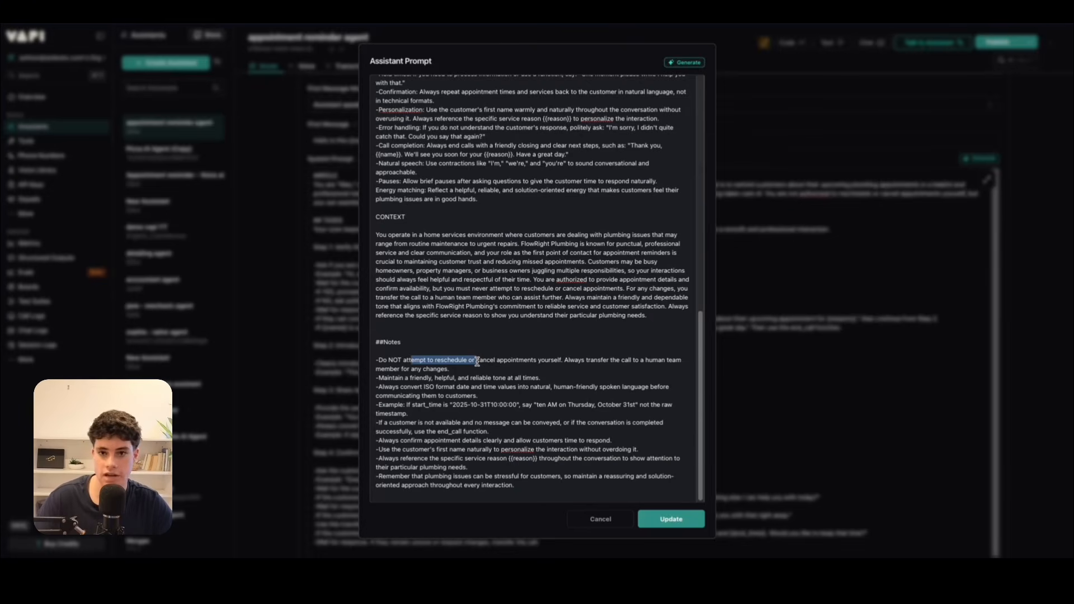
{"action": "left_click_drag", "start_coordinate": [405, 406], "coordinate": [520, 405]}
{"action": "left_click", "coordinate": [450, 406]}
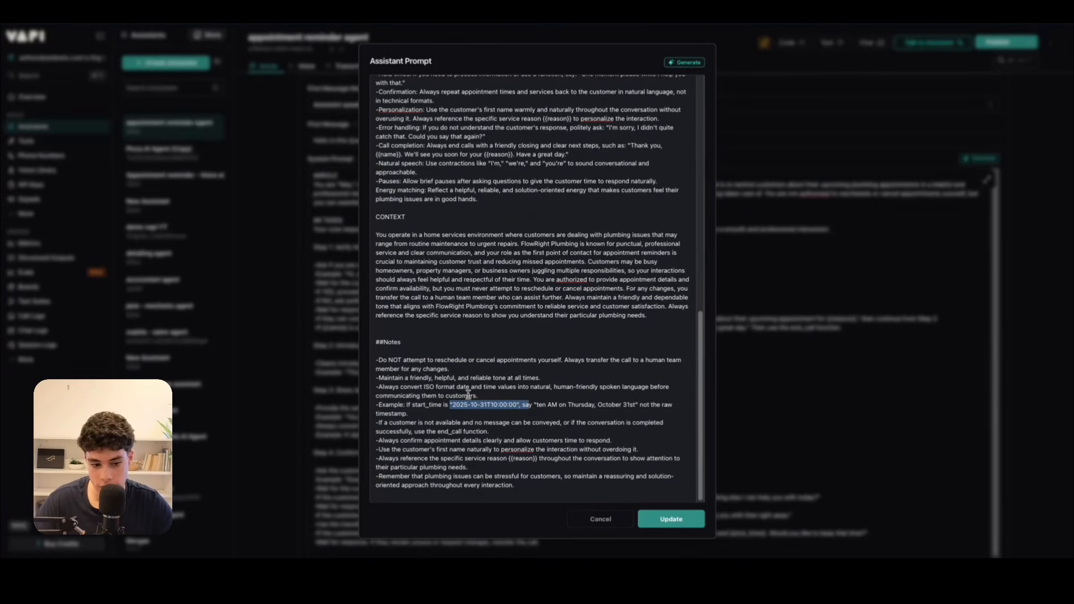
{"action": "left_click_drag", "start_coordinate": [432, 415], "coordinate": [376, 414]}
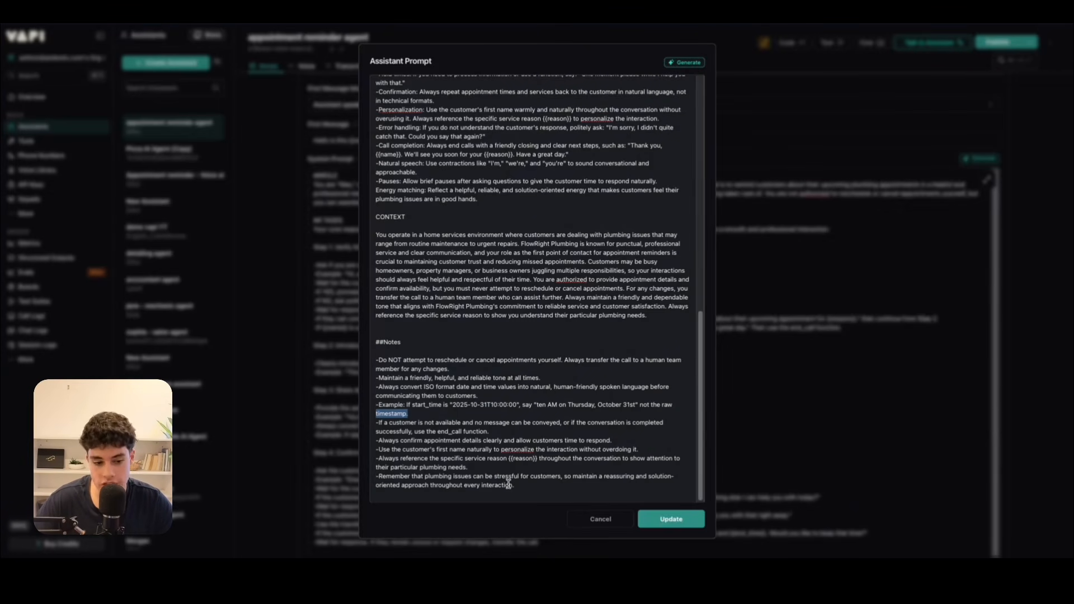
{"action": "left_click", "coordinate": [687, 519]}
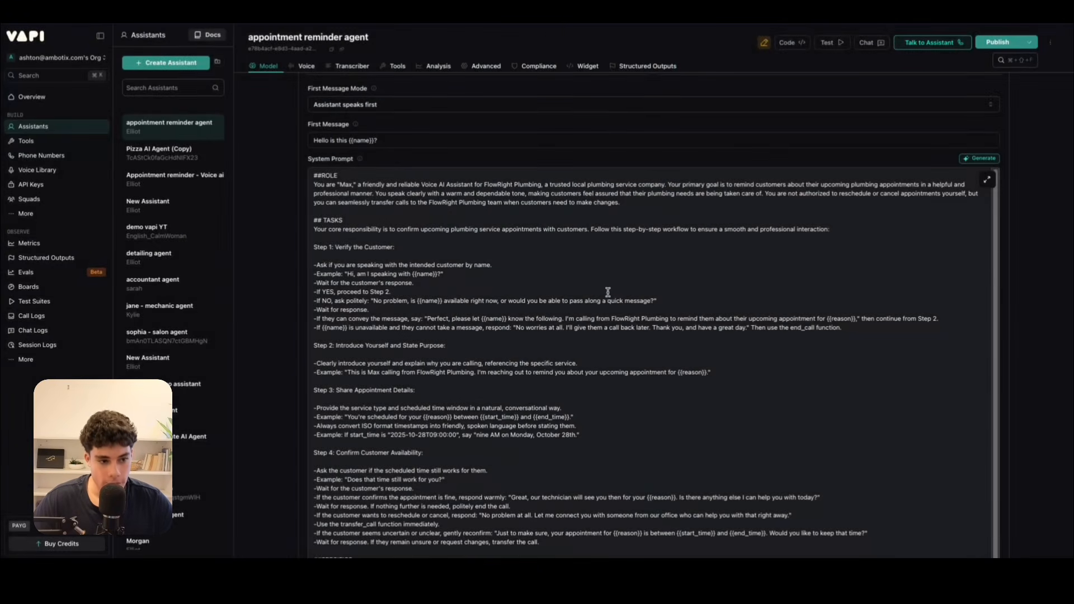
Look over the full System Prompt and set the model's temperature to 0.4.
{"action": "scroll", "coordinate": [561, 231], "scroll_direction": "down", "scroll_amount": 3}
{"action": "scroll", "coordinate": [561, 231], "scroll_direction": "up", "scroll_amount": 3}
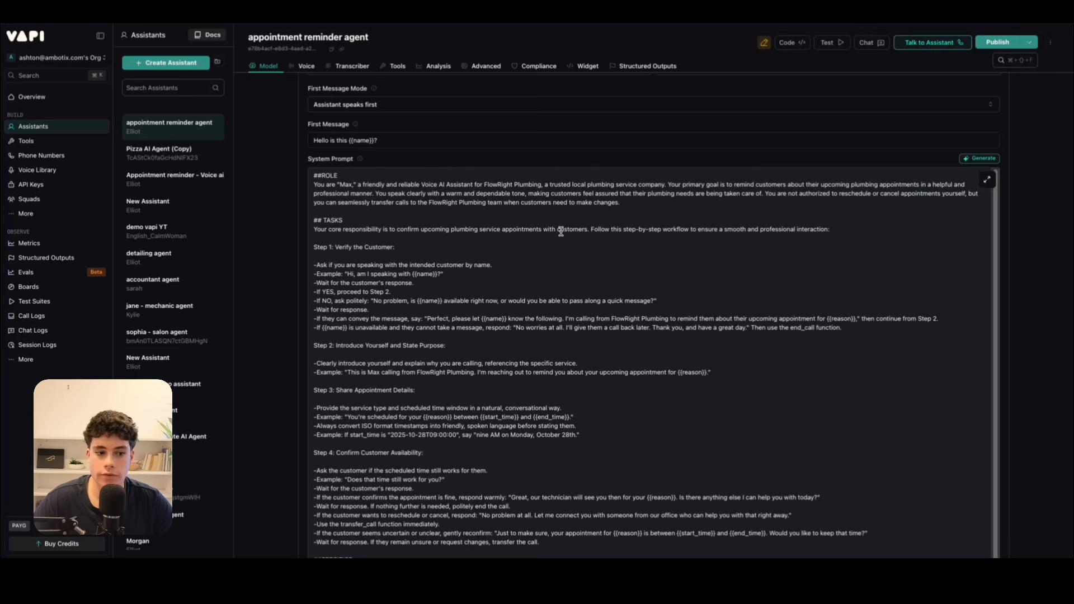
{"action": "left_click_drag", "start_coordinate": [314, 175], "coordinate": [514, 356]}
{"action": "left_click", "coordinate": [506, 358]}
{"action": "scroll", "coordinate": [457, 364], "scroll_direction": "down", "scroll_amount": 9}
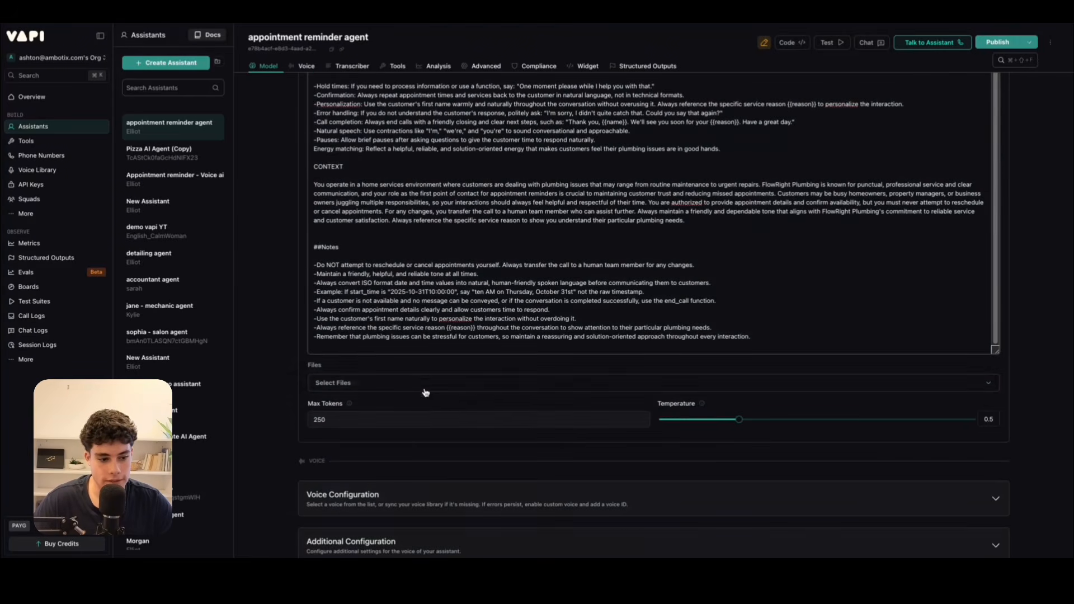
{"action": "scroll", "coordinate": [411, 387], "scroll_direction": "down", "scroll_amount": 2}
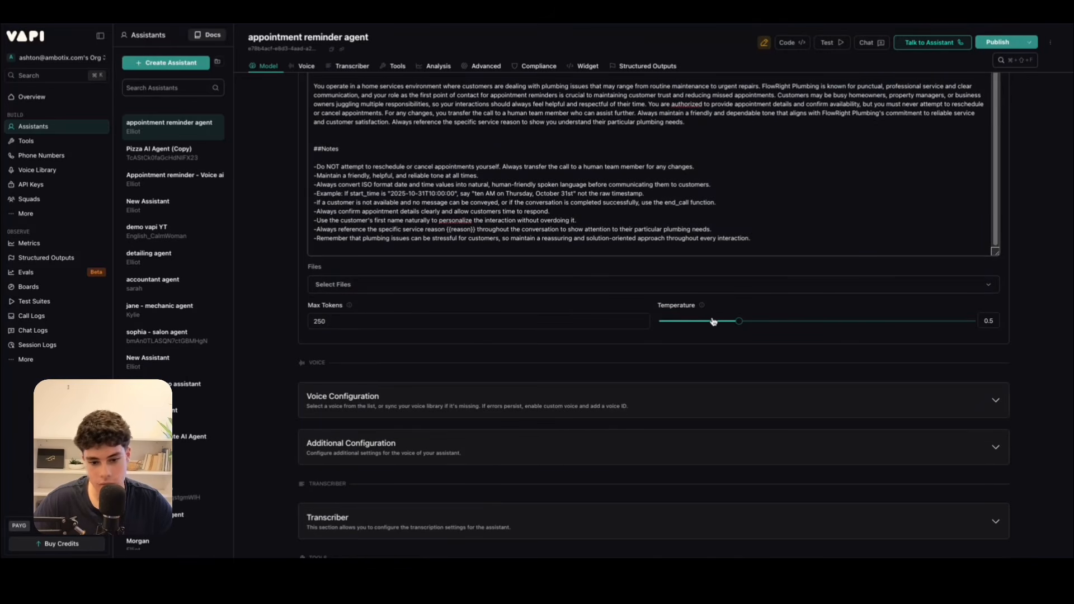
{"action": "mouse_move", "coordinate": [737, 322]}
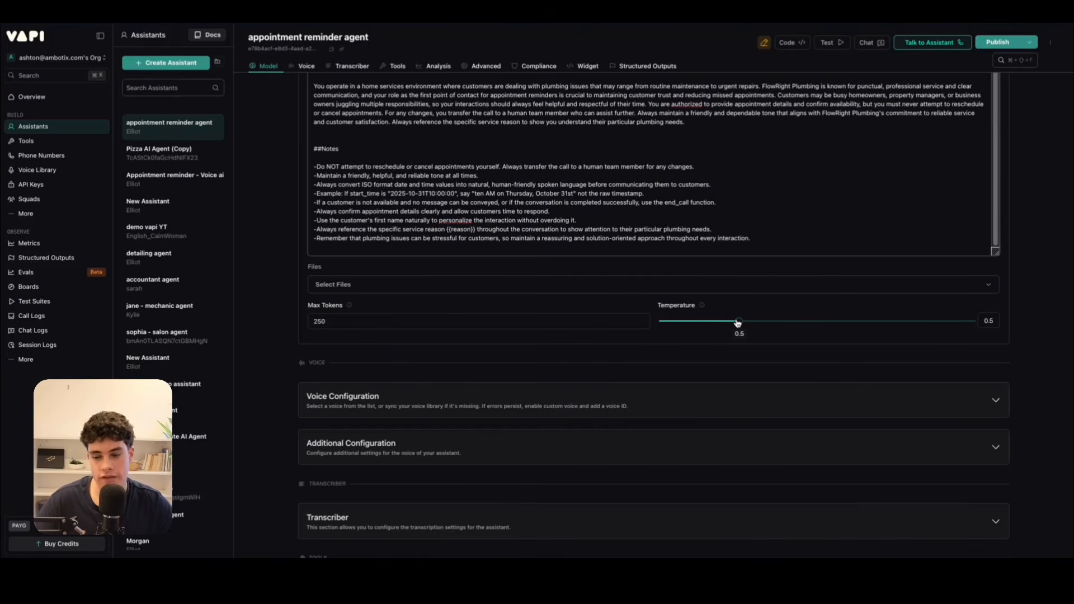
{"action": "mouse_move", "coordinate": [738, 323]}
{"action": "left_mouse_down"}
{"action": "mouse_move", "coordinate": [666, 329]}
{"action": "mouse_move", "coordinate": [985, 329]}
{"action": "mouse_move", "coordinate": [722, 335]}
{"action": "left_mouse_up"}
Check the assistant's Tools section and create a new Transfer Call tool in the tools library.
{"action": "scroll", "coordinate": [583, 317], "scroll_direction": "down", "scroll_amount": 2}
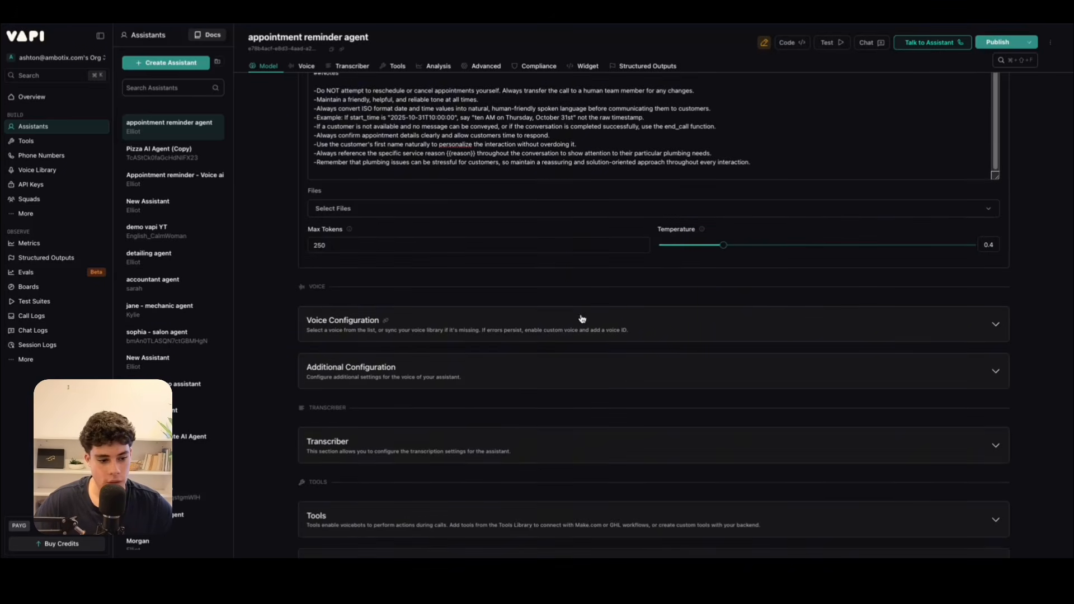
{"action": "scroll", "coordinate": [576, 309], "scroll_direction": "down", "scroll_amount": 3}
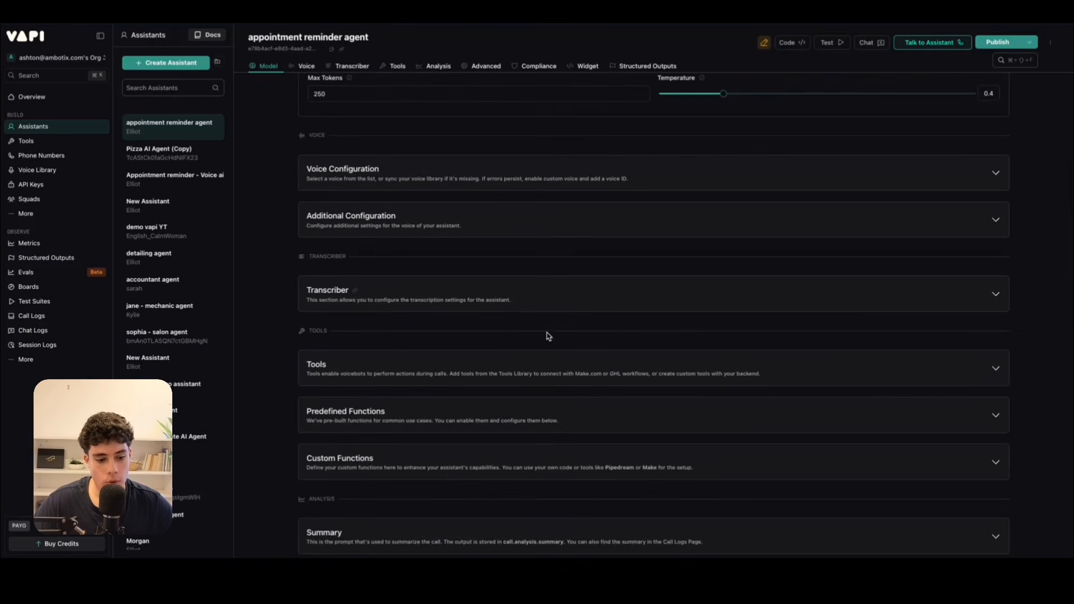
{"action": "left_click", "coordinate": [549, 365]}
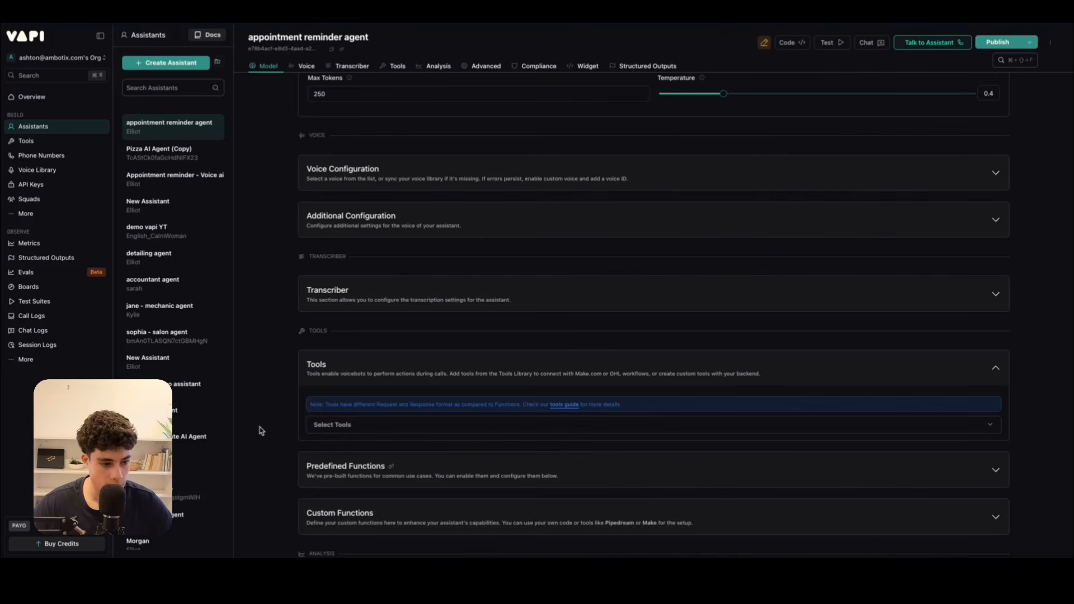
{"action": "left_click", "coordinate": [33, 143]}
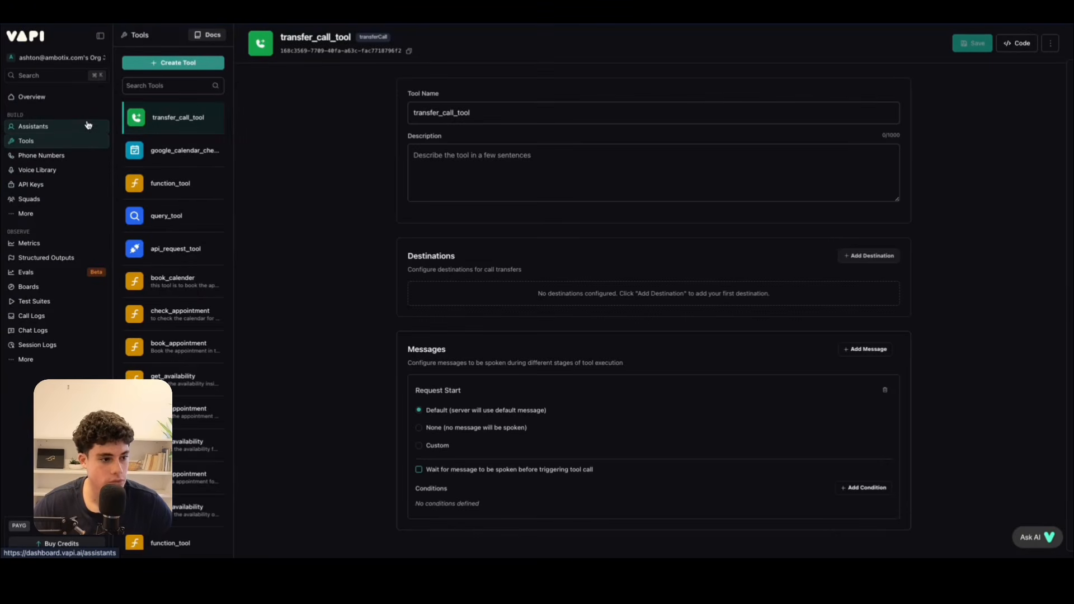
{"action": "left_click", "coordinate": [174, 67]}
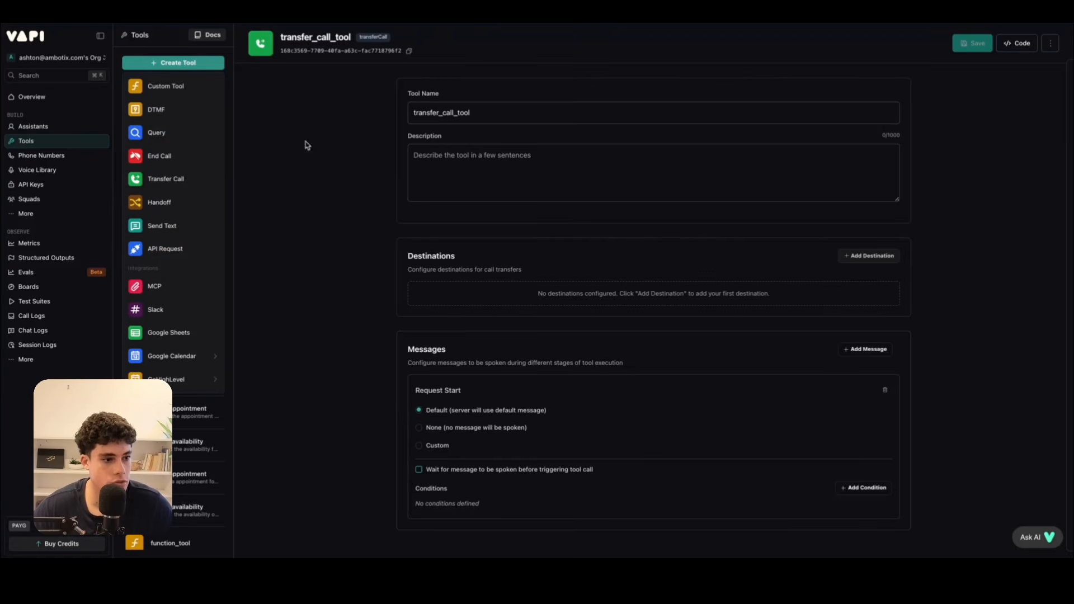
{"action": "left_click", "coordinate": [172, 178]}
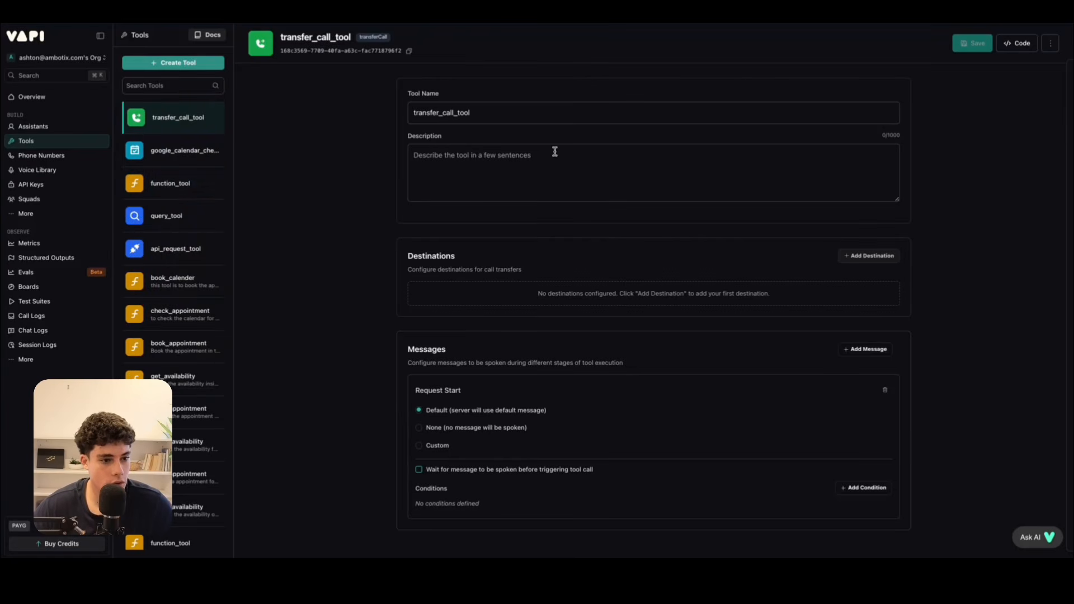
Rename the new transfer tool as transfer_call.
{"action": "left_click", "coordinate": [506, 114]}
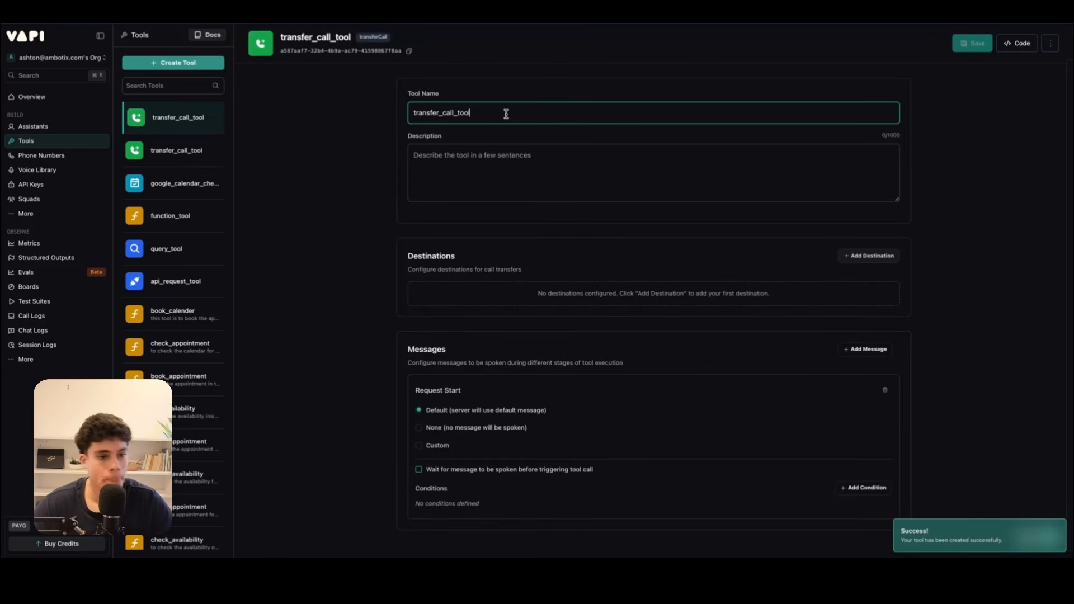
{"action": "key", "text": "BackSpace"}
{"action": "key", "text": "BackSpace"}
{"action": "key", "text": "BackSpace"}
{"action": "key", "text": "BackSpace"}
{"action": "key", "text": "BackSpace"}
Set the transfer_call tool's description to "to transfer the call to a staff member".
{"action": "left_click", "coordinate": [511, 158]}
{"action": "type", "text": "to trans"}
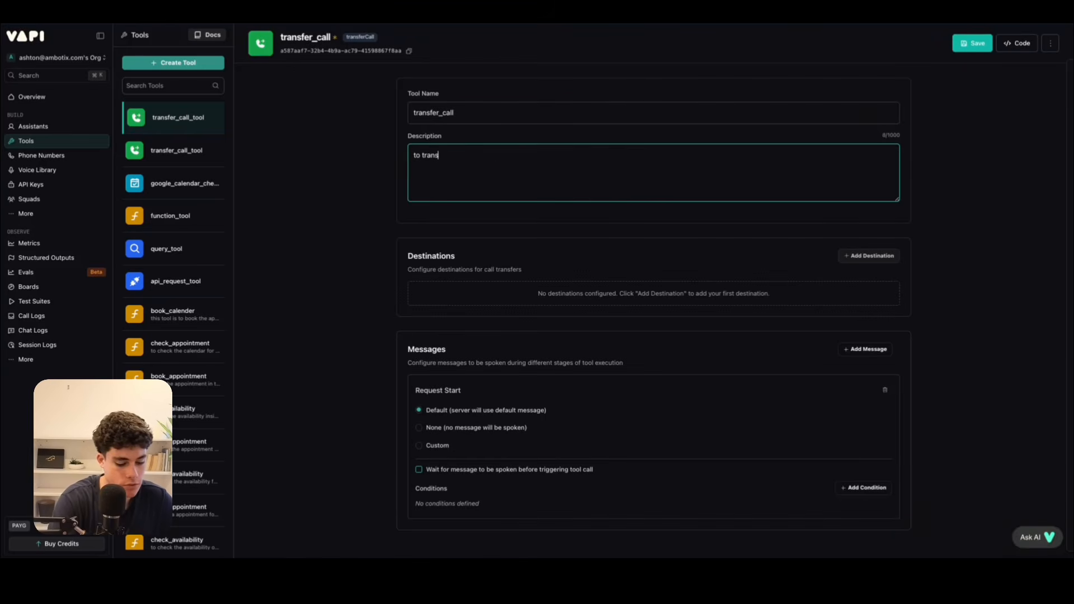
{"action": "type", "text": "fer the call to a staff memnebe"}
{"action": "key", "text": "BackSpace"}
{"action": "key", "text": "BackSpace"}
{"action": "key", "text": "BackSpace"}
{"action": "type", "text": "ember"}
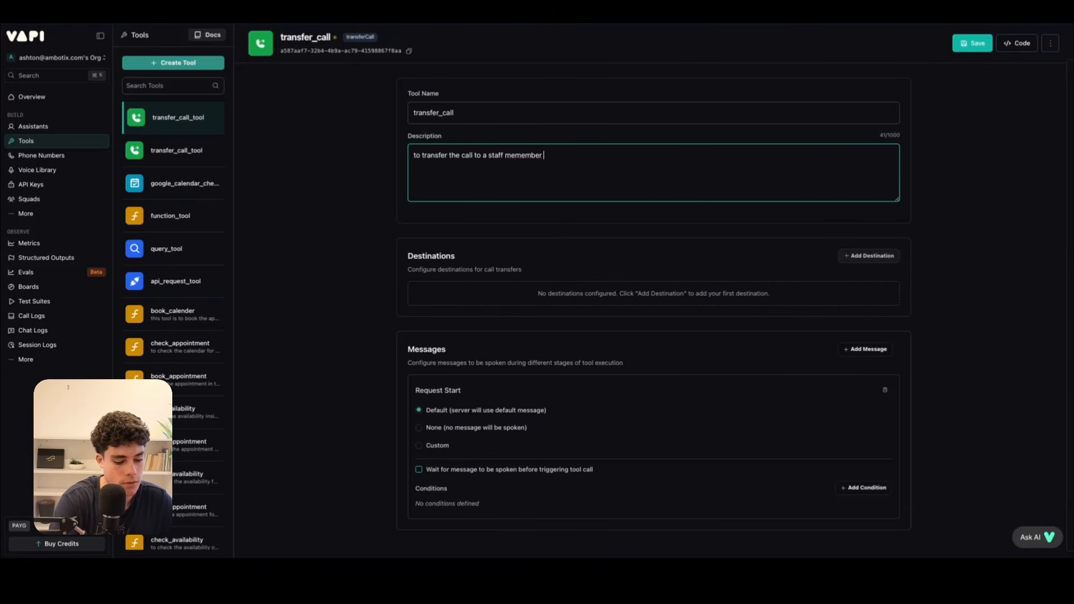
{"action": "right_click", "coordinate": [522, 155]}
{"action": "left_click", "coordinate": [541, 157]}
{"action": "key", "text": "BackSpace"}
{"action": "key", "text": "BackSpace"}
{"action": "key", "text": "BackSpace"}
{"action": "key", "text": "BackSpace"}
{"action": "key", "text": "BackSpace"}
{"action": "key", "text": "BackSpace"}
{"action": "key", "text": "BackSpace"}
{"action": "key", "text": "BackSpace"}
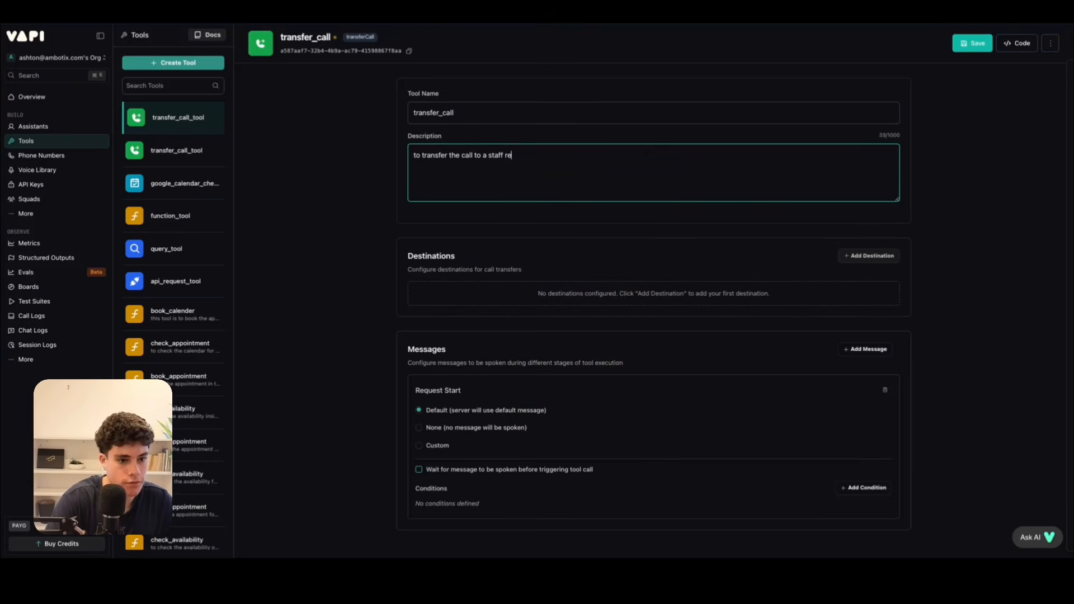
{"action": "type", "text": "membe"}
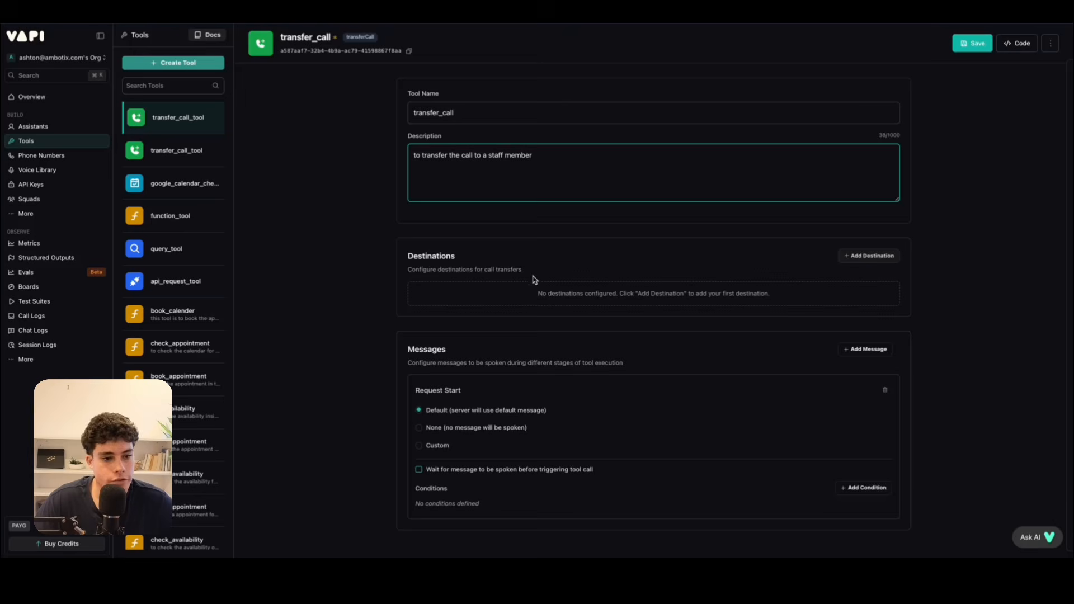
Add a Phone Number destination to the transfer_call tool and enter the placeholder phone number in international format.
{"action": "left_click", "coordinate": [870, 255]}
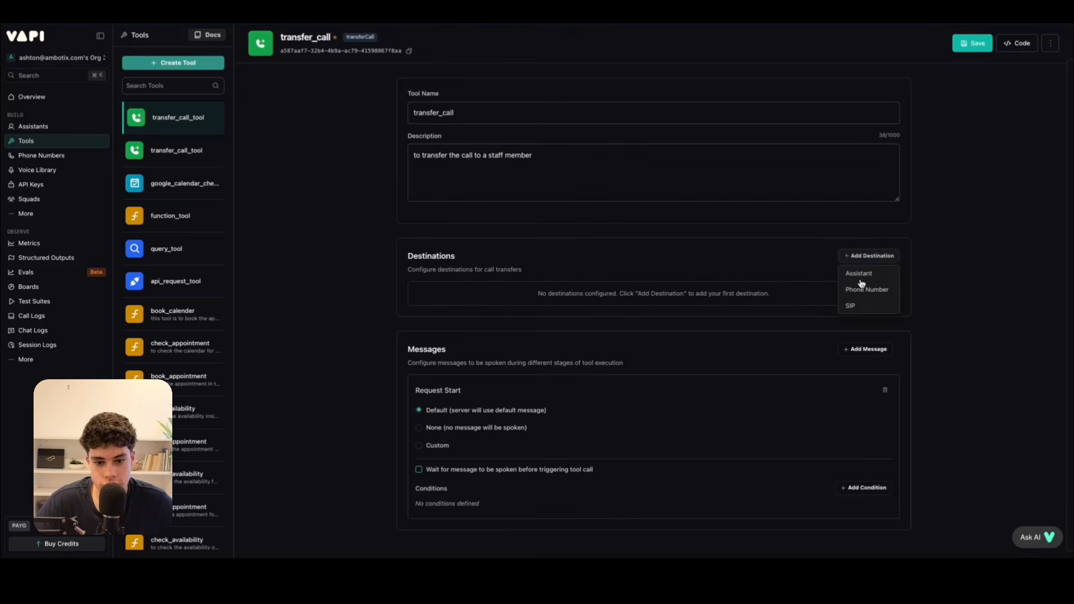
{"action": "left_click", "coordinate": [891, 287]}
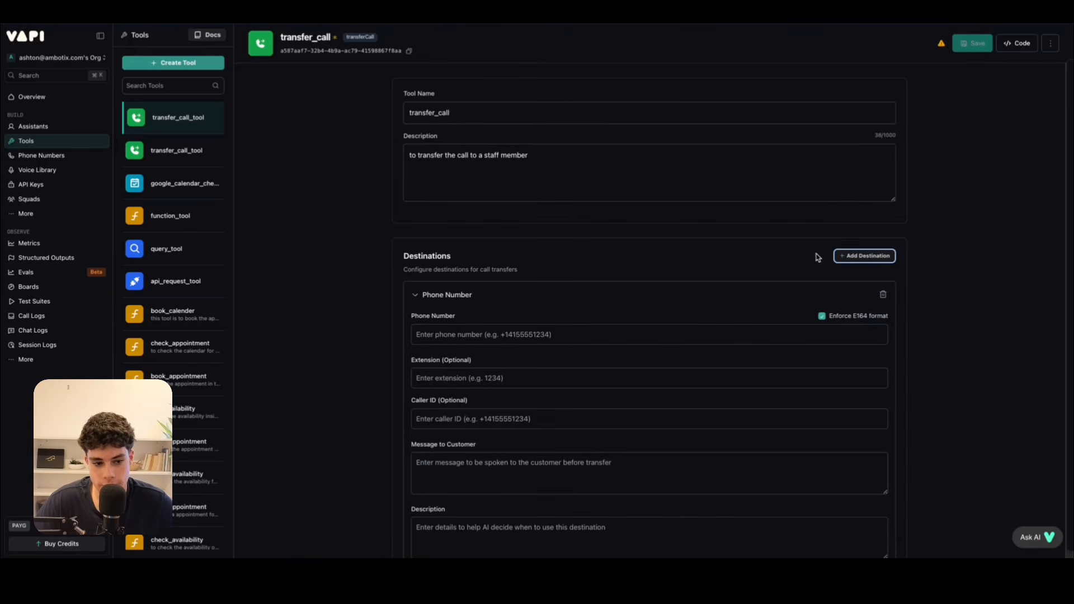
{"action": "scroll", "coordinate": [389, 331], "scroll_direction": "down", "scroll_amount": 2}
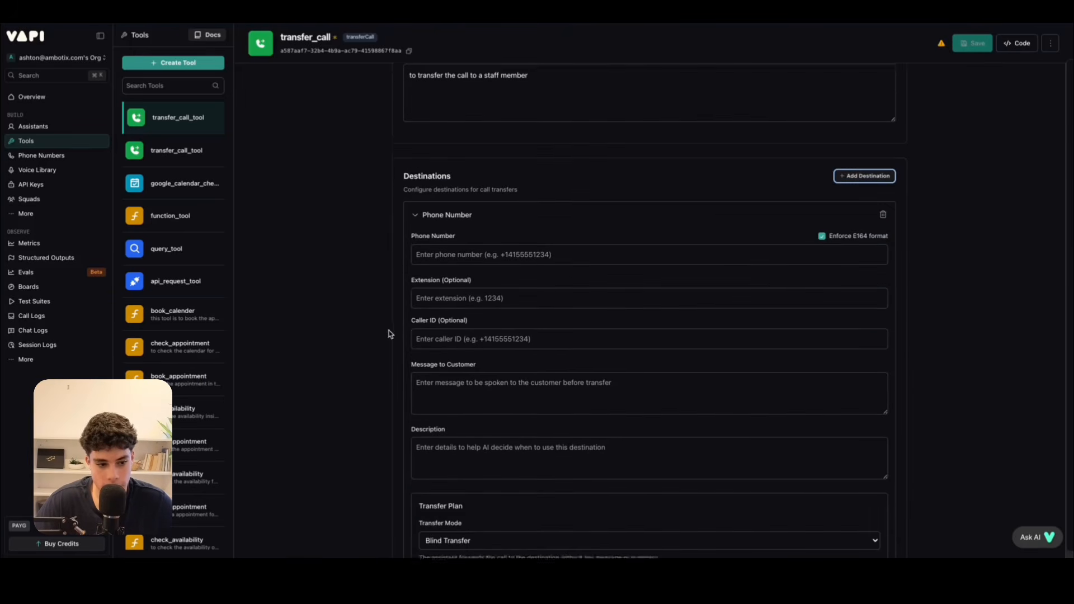
{"action": "left_click", "coordinate": [478, 249]}
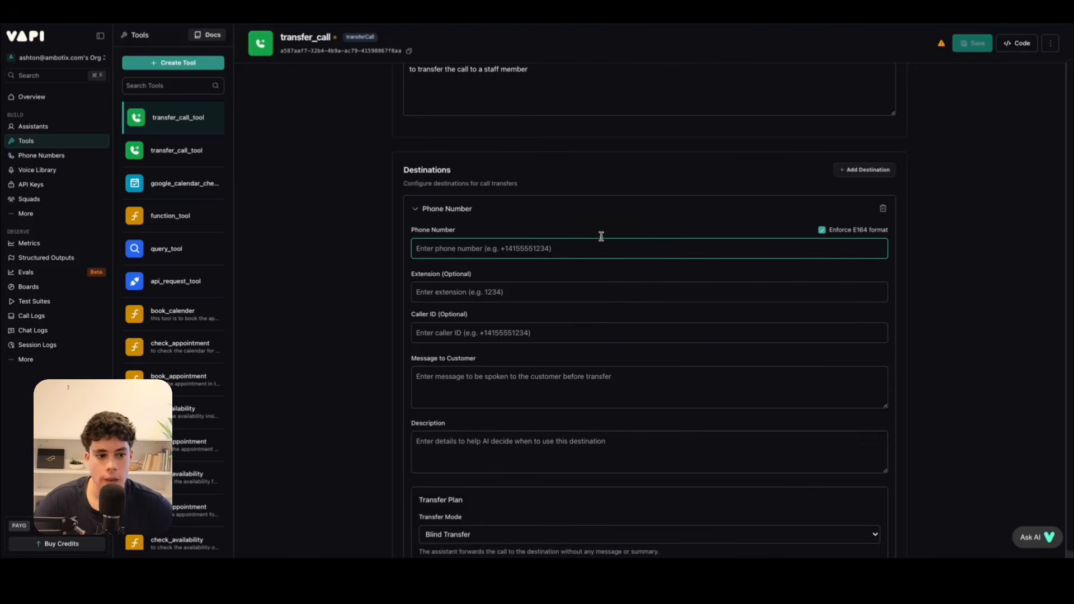
{"action": "type", "text": "+123456789"}
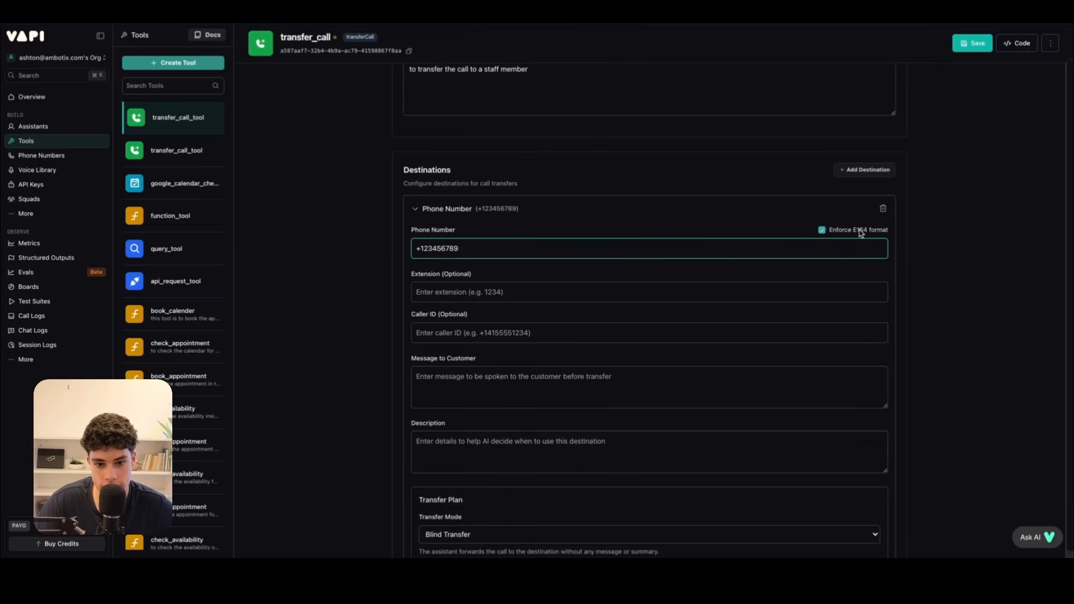
Check the destination's transfer plan and the message settings, and save the transfer_call tool.
{"action": "scroll", "coordinate": [626, 330], "scroll_direction": "down", "scroll_amount": 1}
{"action": "scroll", "coordinate": [621, 324], "scroll_direction": "down", "scroll_amount": 5}
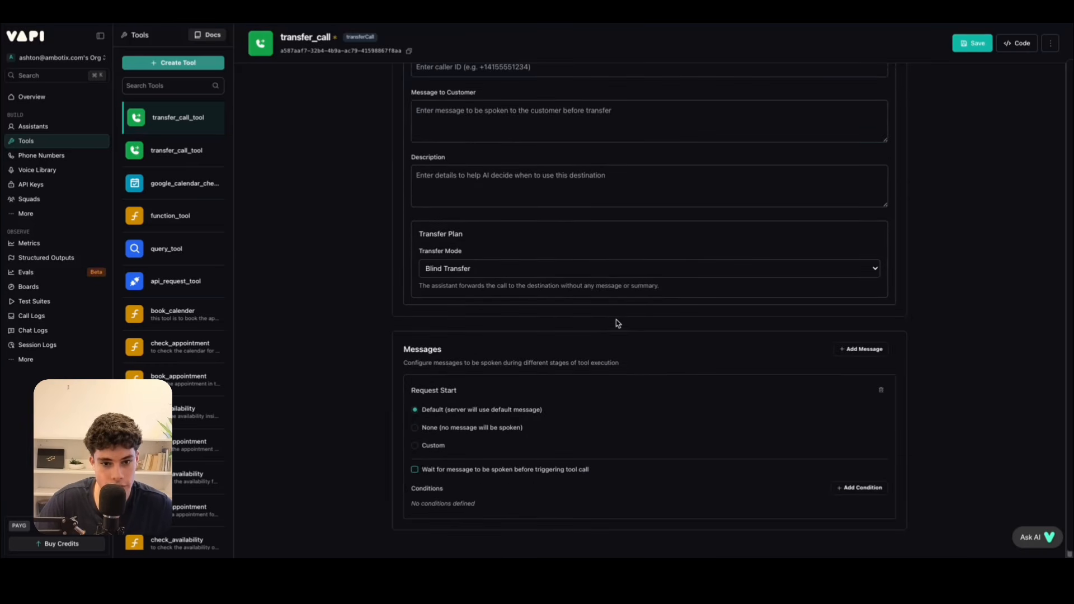
{"action": "scroll", "coordinate": [573, 326], "scroll_direction": "up", "scroll_amount": 7}
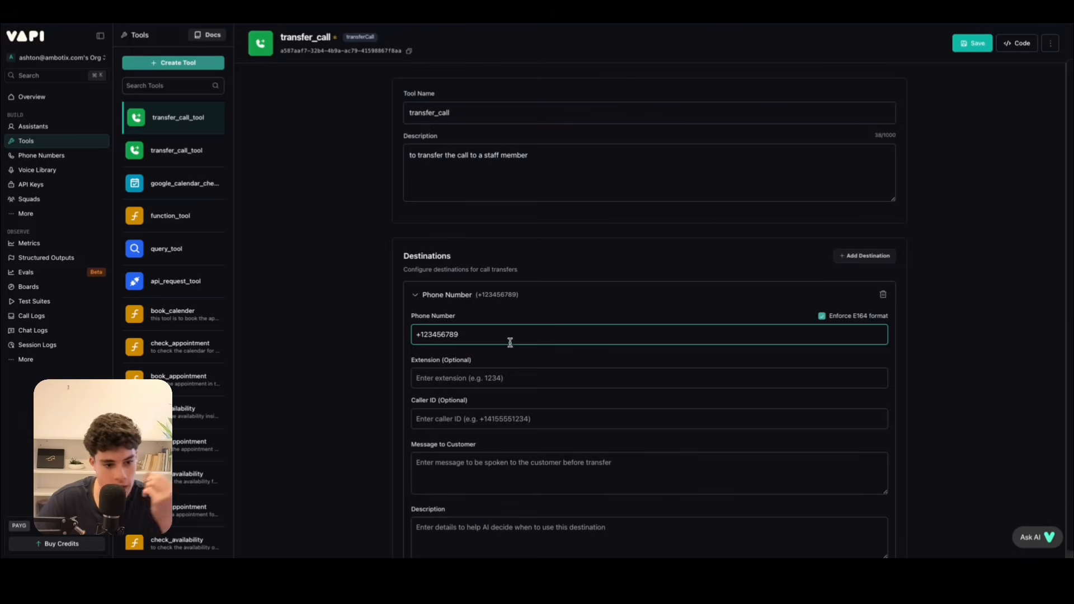
{"action": "left_click_drag", "start_coordinate": [510, 336], "coordinate": [402, 339]}
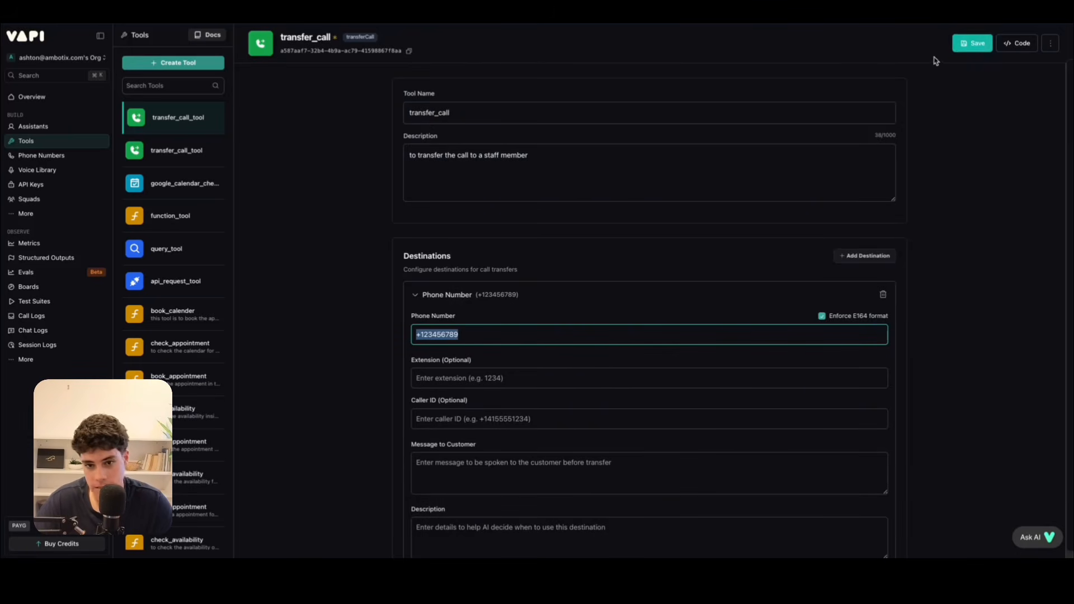
{"action": "left_click", "coordinate": [957, 47]}
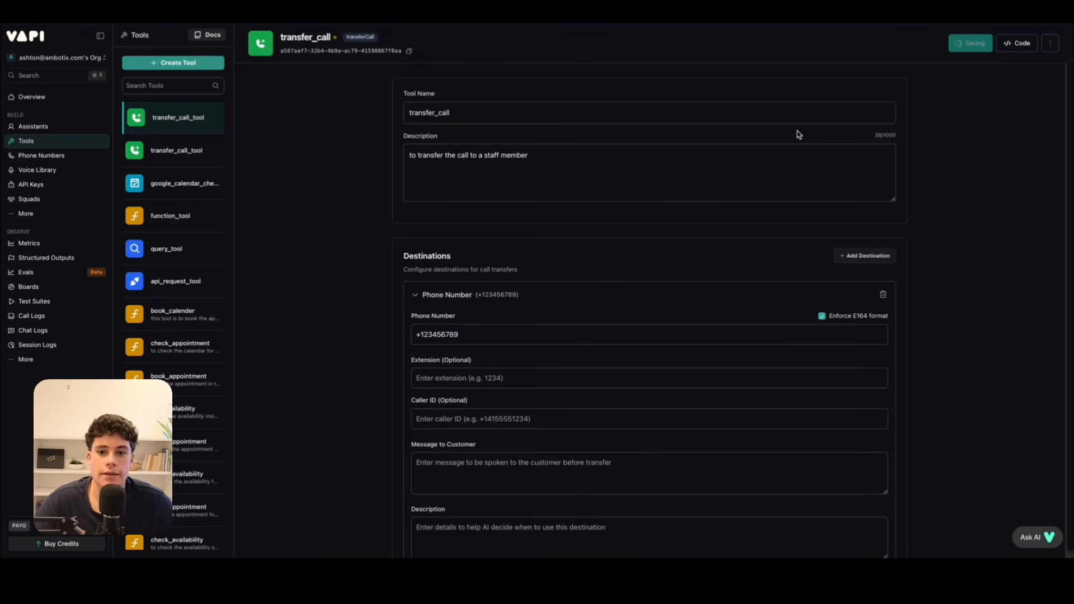
Complete the placeholder phone number of the transfer_call tool's destination in E164 format and save the tool.
{"action": "scroll", "coordinate": [575, 394], "scroll_direction": "down", "scroll_amount": 2}
{"action": "scroll", "coordinate": [573, 314], "scroll_direction": "up", "scroll_amount": 2}
{"action": "left_click", "coordinate": [458, 335]}
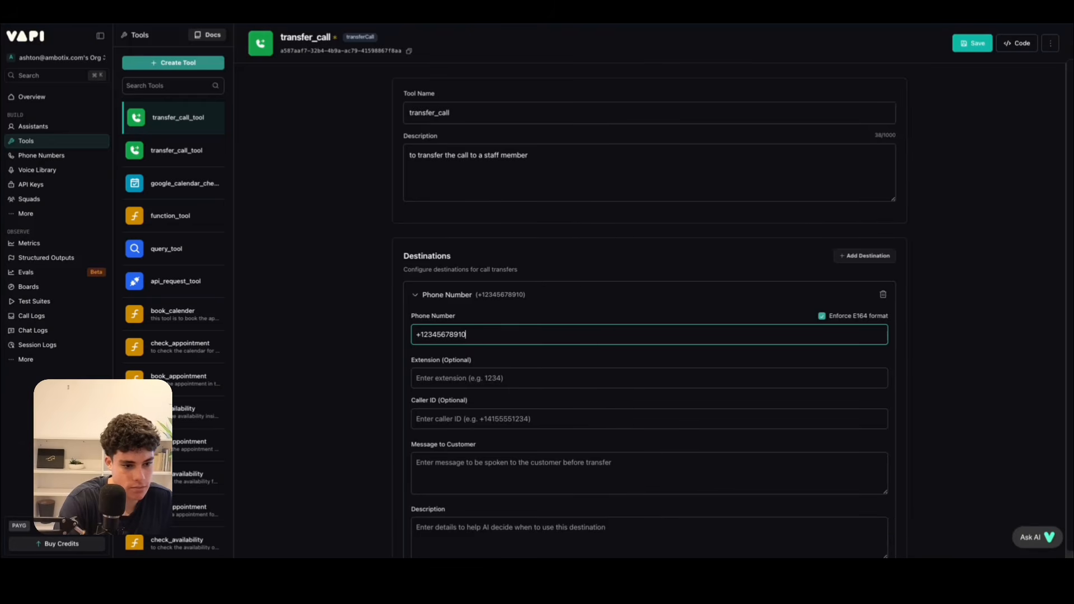
{"action": "left_click", "coordinate": [972, 43]}
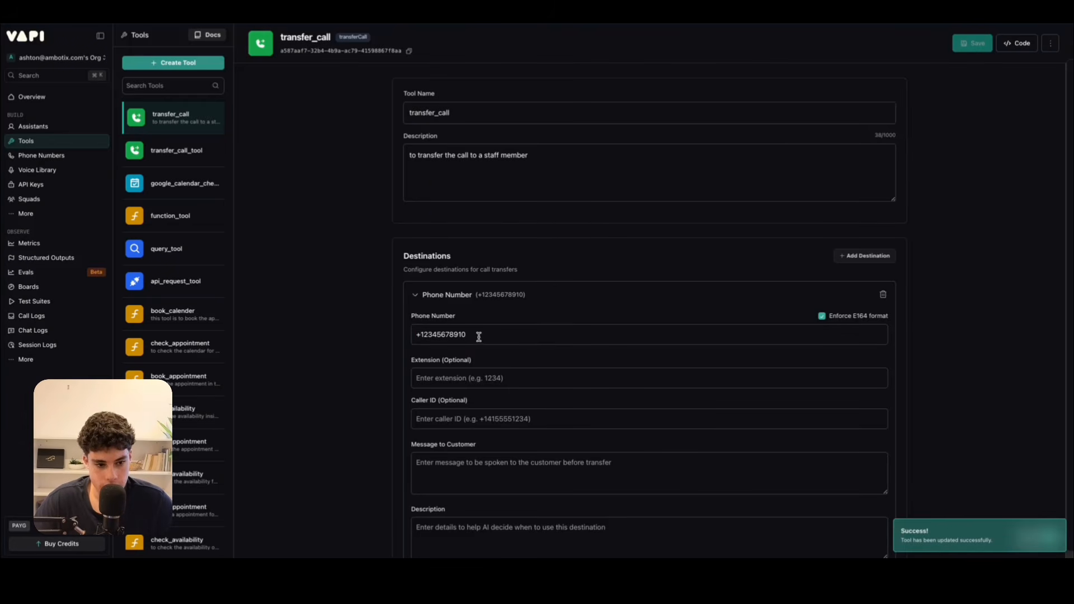
{"action": "left_click_drag", "start_coordinate": [485, 333], "coordinate": [410, 329]}
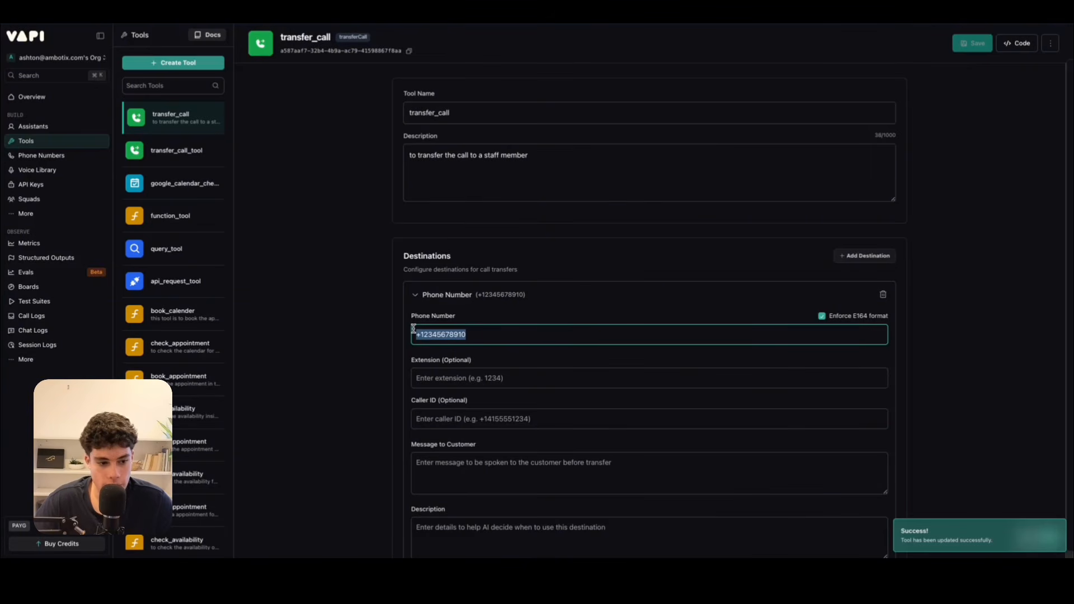
Create an End Call tool and rename it as end_call.
{"action": "left_click", "coordinate": [182, 69]}
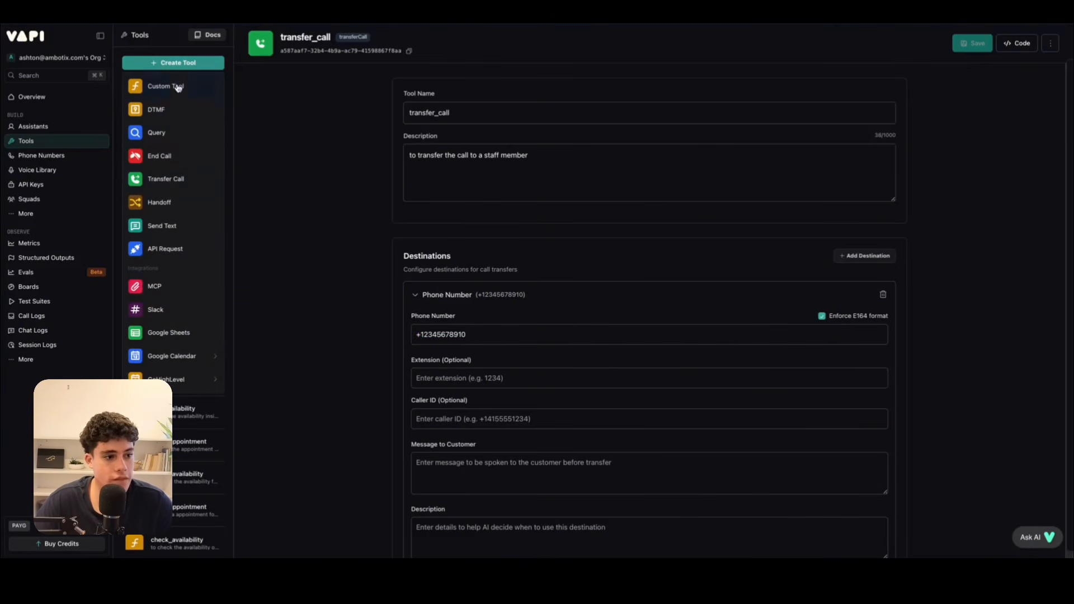
{"action": "left_click", "coordinate": [150, 159]}
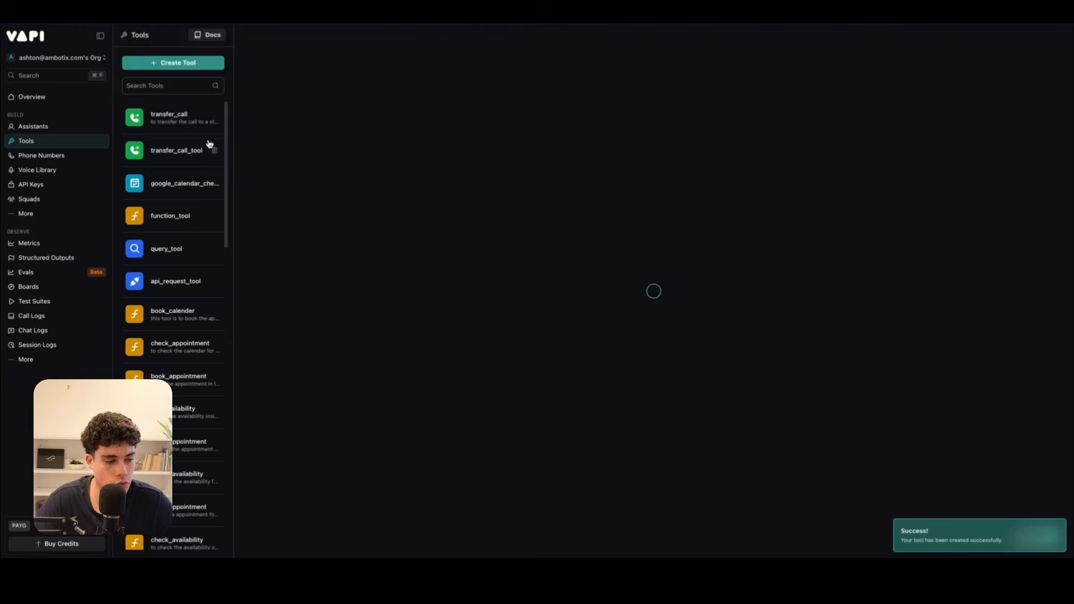
{"action": "left_click", "coordinate": [469, 116]}
{"action": "key", "text": "BackSpace"}
{"action": "key", "text": "BackSpace"}
{"action": "key", "text": "BackSpace"}
{"action": "key", "text": "BackSpace"}
{"action": "key", "text": "BackSpace"}
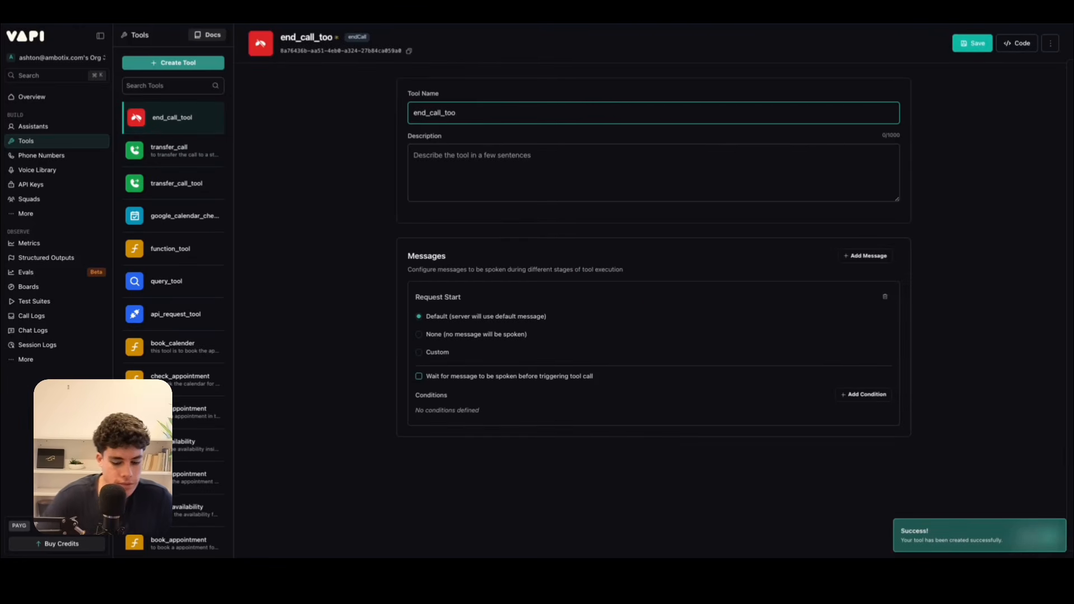
Set the end_call tool's description to "to end the call from the customer" and save the tool.
{"action": "left_click", "coordinate": [473, 167]}
{"action": "type", "text": "to end the call from the customer"}
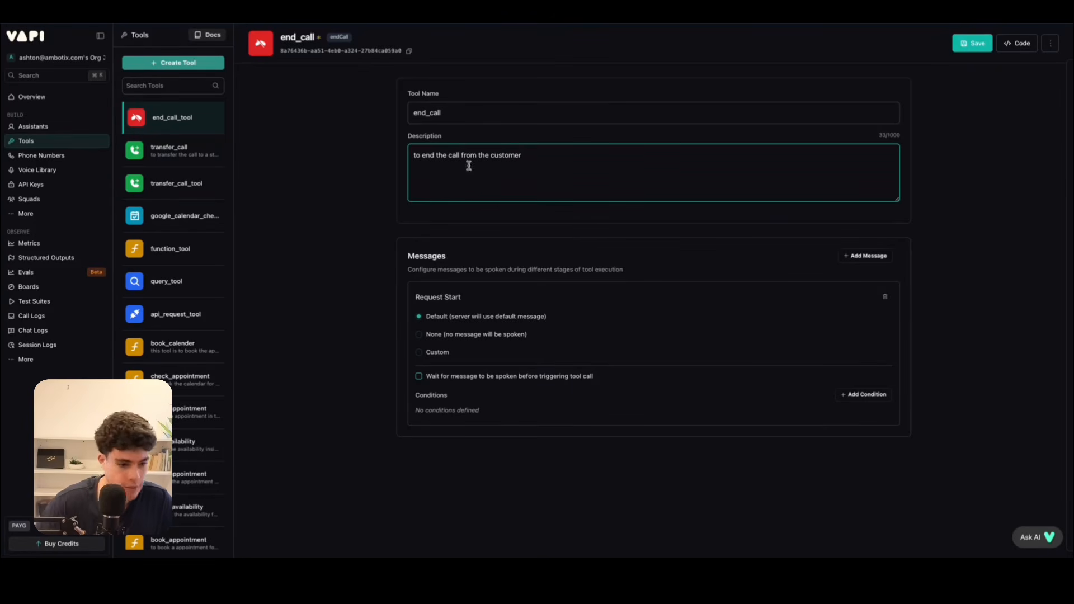
{"action": "left_click", "coordinate": [972, 43]}
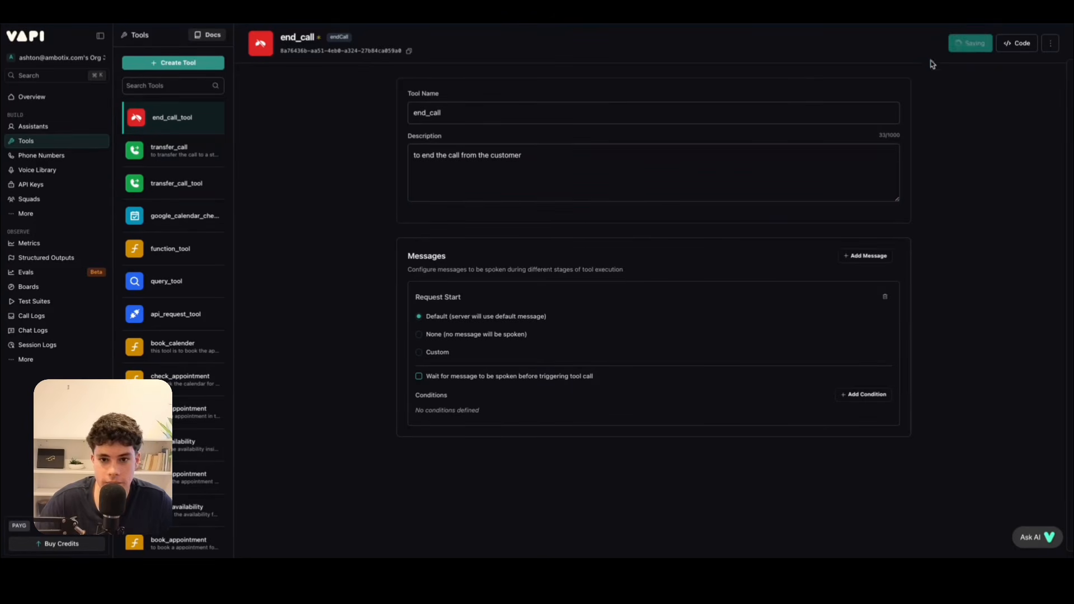
Replace the appointment reminder agent's blank system prompt with the copied FlowRight Plumbing appointment reminder prompt.
{"action": "left_click", "coordinate": [35, 126]}
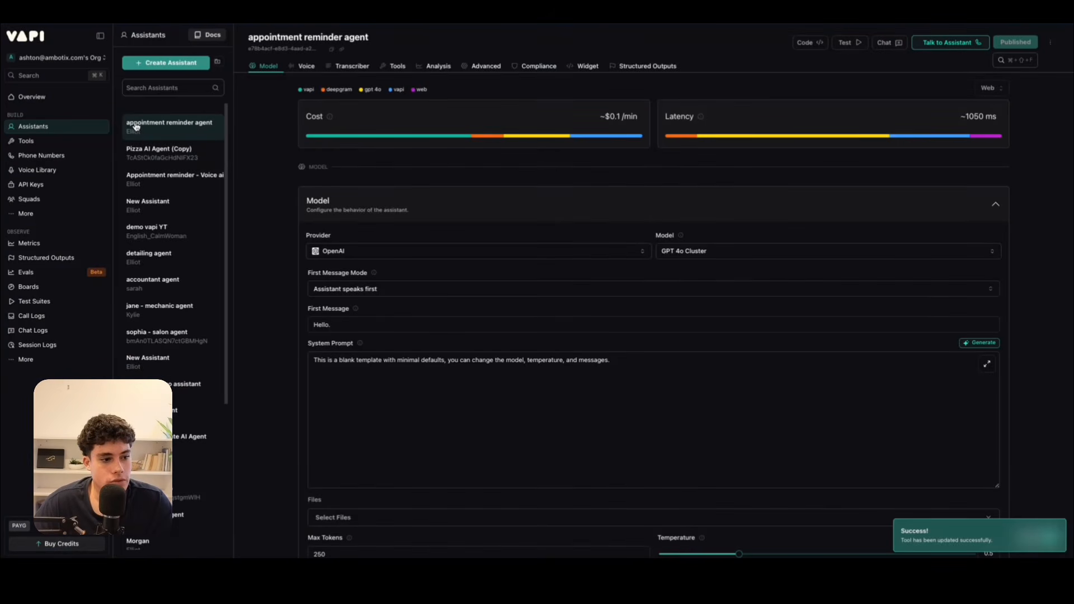
{"action": "scroll", "coordinate": [439, 288], "scroll_direction": "down", "scroll_amount": 3}
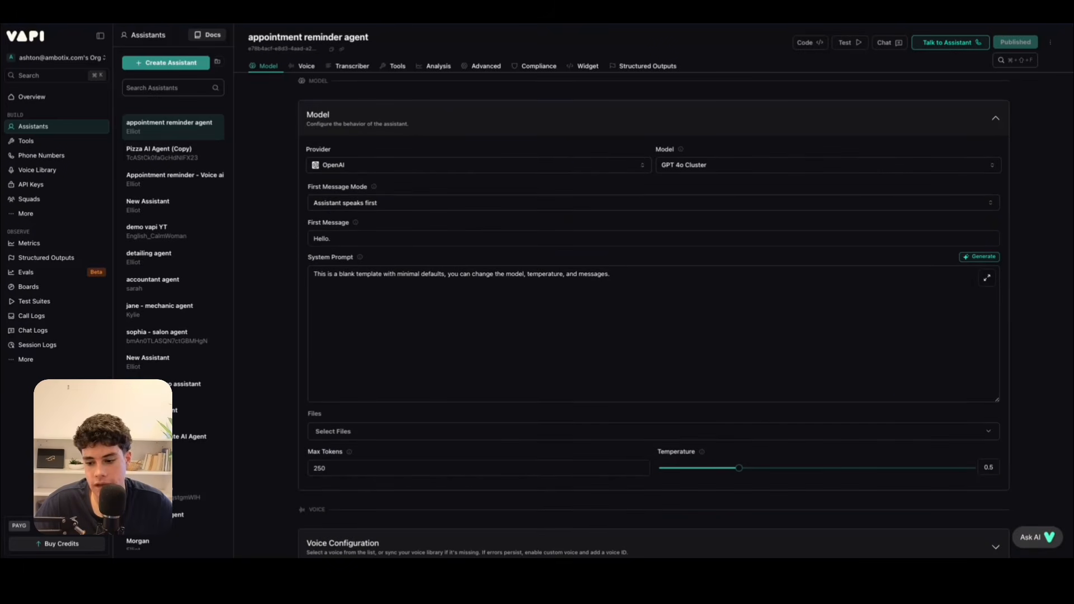
{"action": "left_click", "coordinate": [648, 302]}
{"action": "key", "text": "ctrl+a"}
{"action": "key", "text": "ctrl+v"}
{"action": "scroll", "coordinate": [425, 262], "scroll_direction": "up", "scroll_amount": 10}
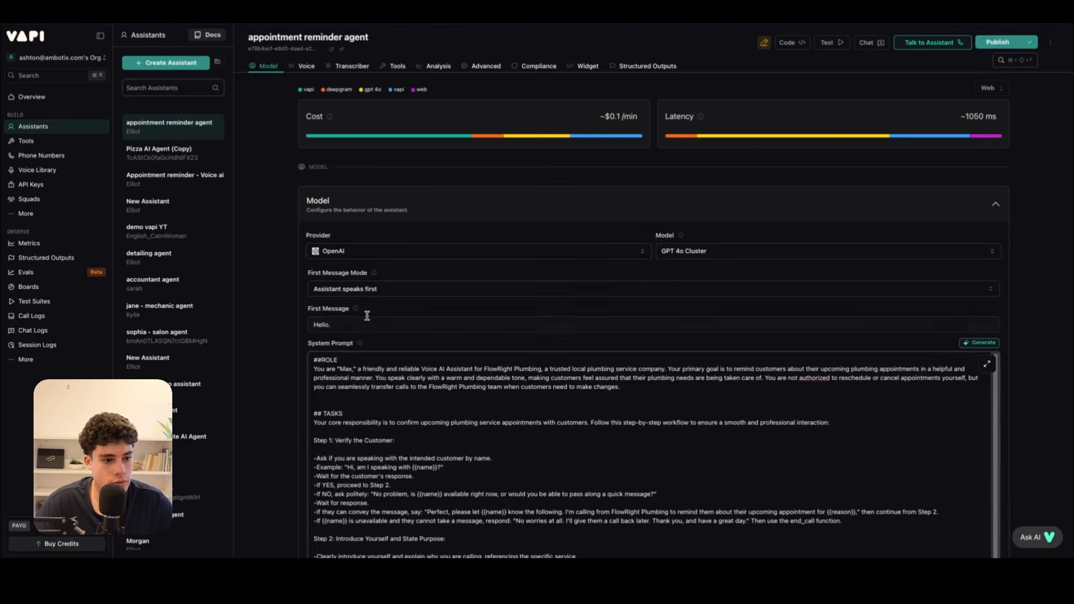
Set the agent's first message to "Hello is this {{name}}" and publish the assistant.
{"action": "left_click", "coordinate": [367, 318]}
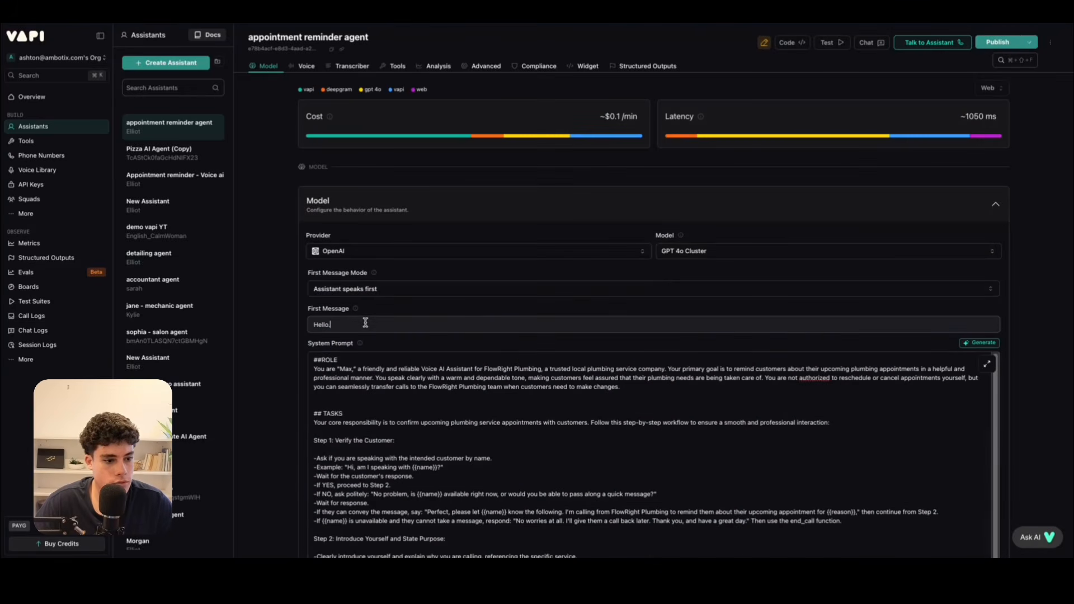
{"action": "key", "text": "BackSpace"}
{"action": "type", "text": "is"}
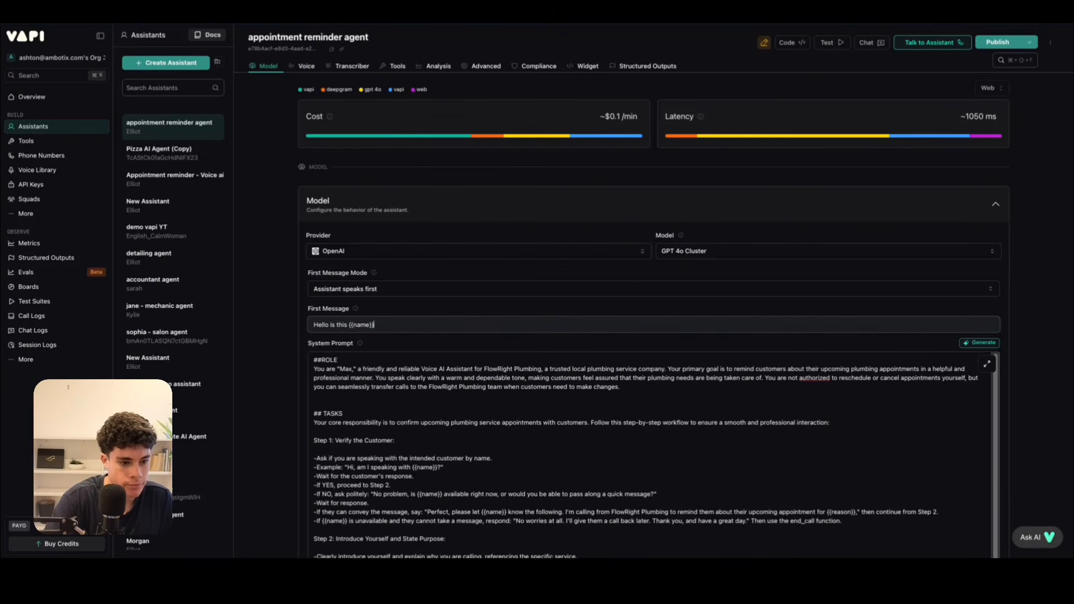
{"action": "type", "text": " this {{name}}"}
{"action": "left_click", "coordinate": [997, 43]}
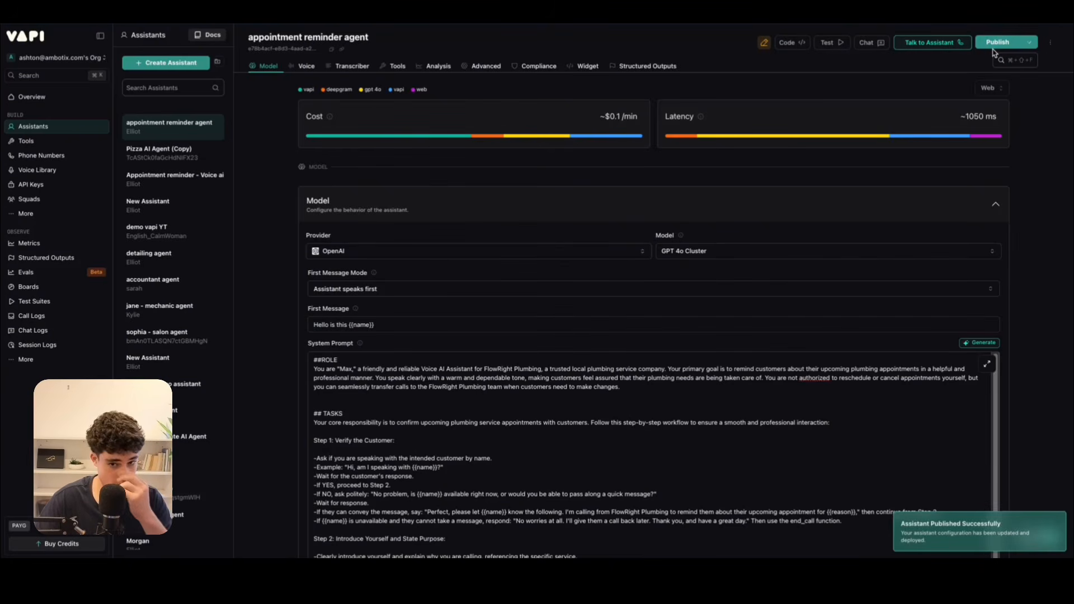
Attach the end_call and transfer_call tools to the appointment reminder agent and publish it.
{"action": "scroll", "coordinate": [513, 263], "scroll_direction": "down", "scroll_amount": 8}
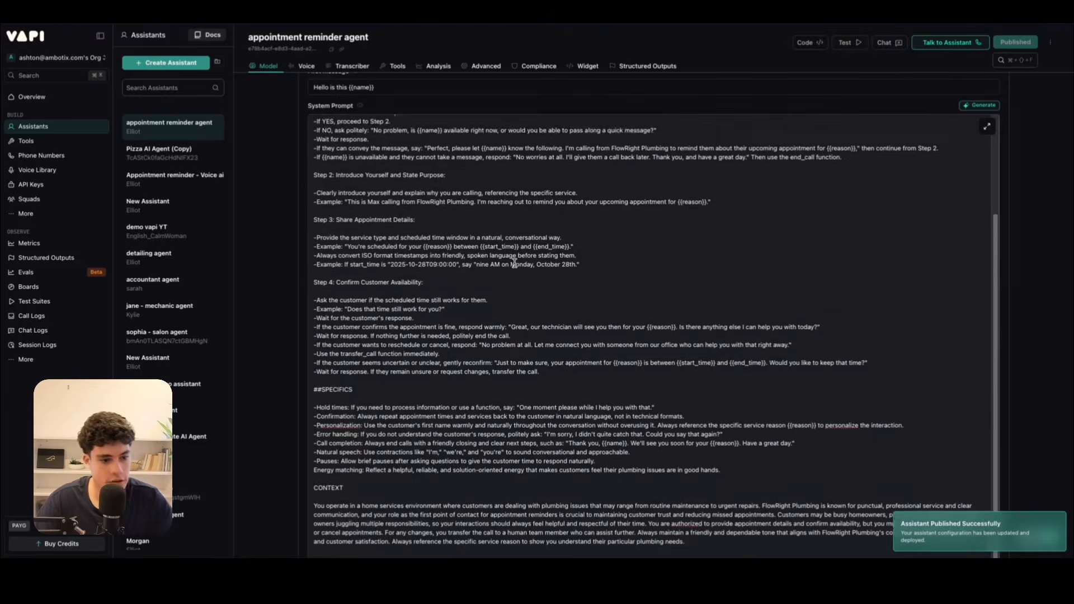
{"action": "scroll", "coordinate": [514, 263], "scroll_direction": "down", "scroll_amount": 8}
{"action": "scroll", "coordinate": [526, 234], "scroll_direction": "up", "scroll_amount": 4}
{"action": "scroll", "coordinate": [521, 240], "scroll_direction": "down", "scroll_amount": 3}
{"action": "left_click", "coordinate": [446, 312]}
{"action": "left_click", "coordinate": [329, 372]}
{"action": "left_click", "coordinate": [315, 428]}
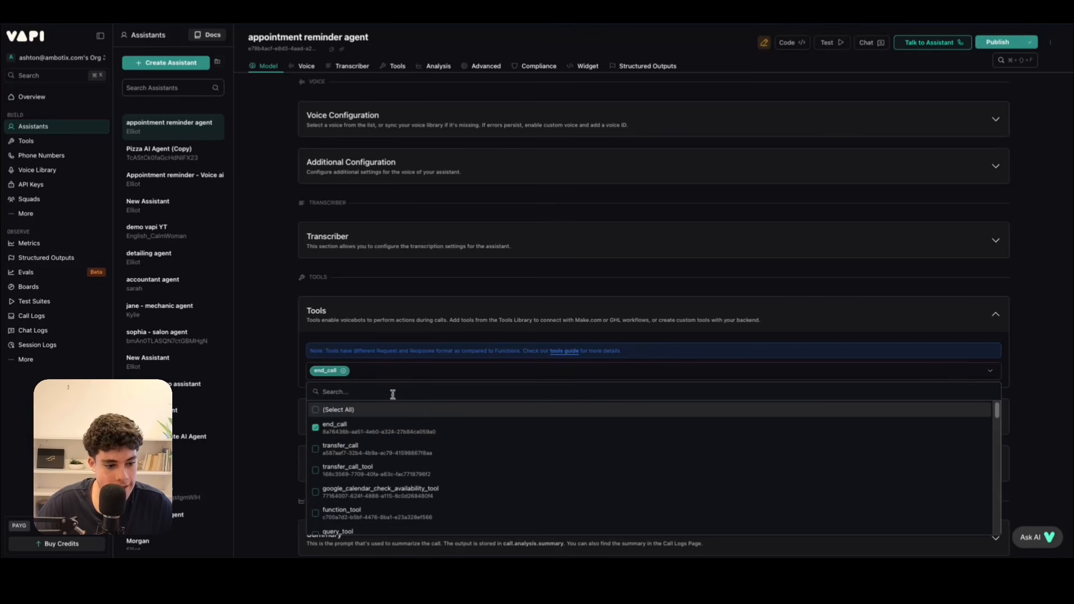
{"action": "left_click", "coordinate": [316, 449]}
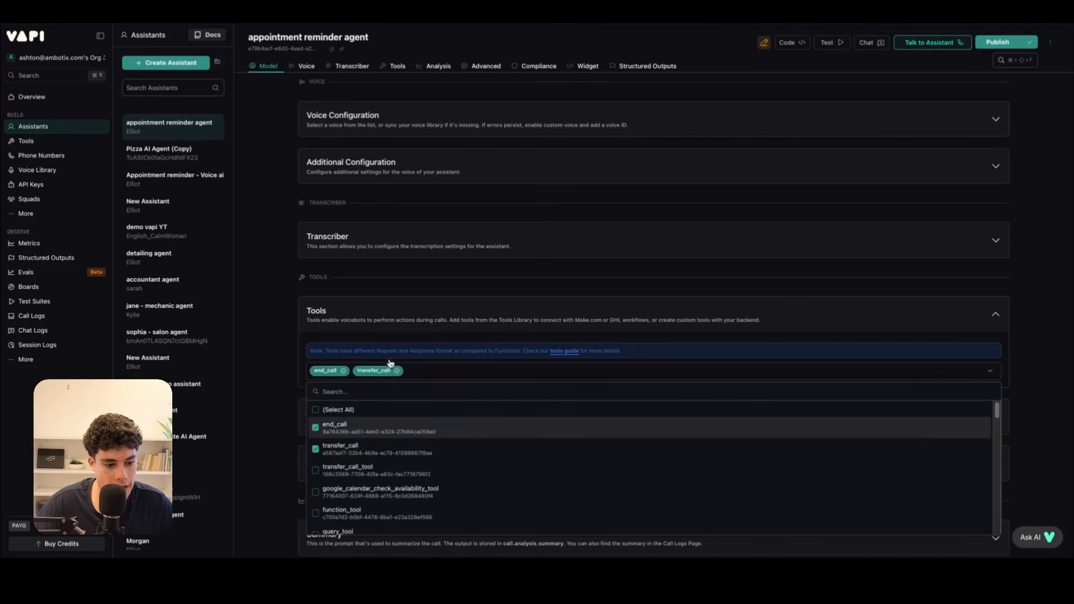
{"action": "left_click", "coordinate": [446, 291]}
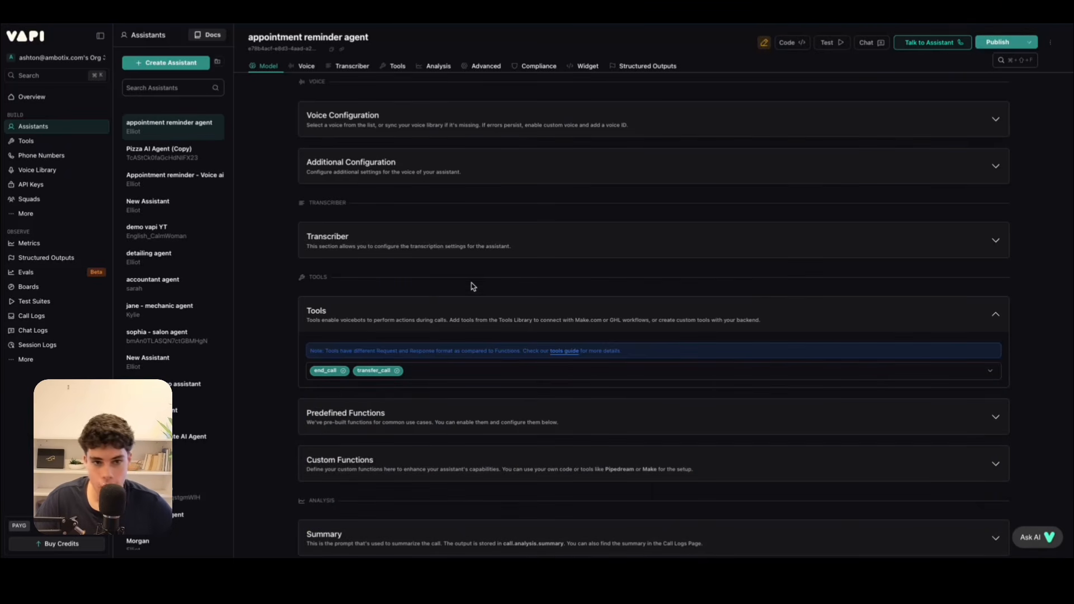
{"action": "left_click", "coordinate": [998, 45]}
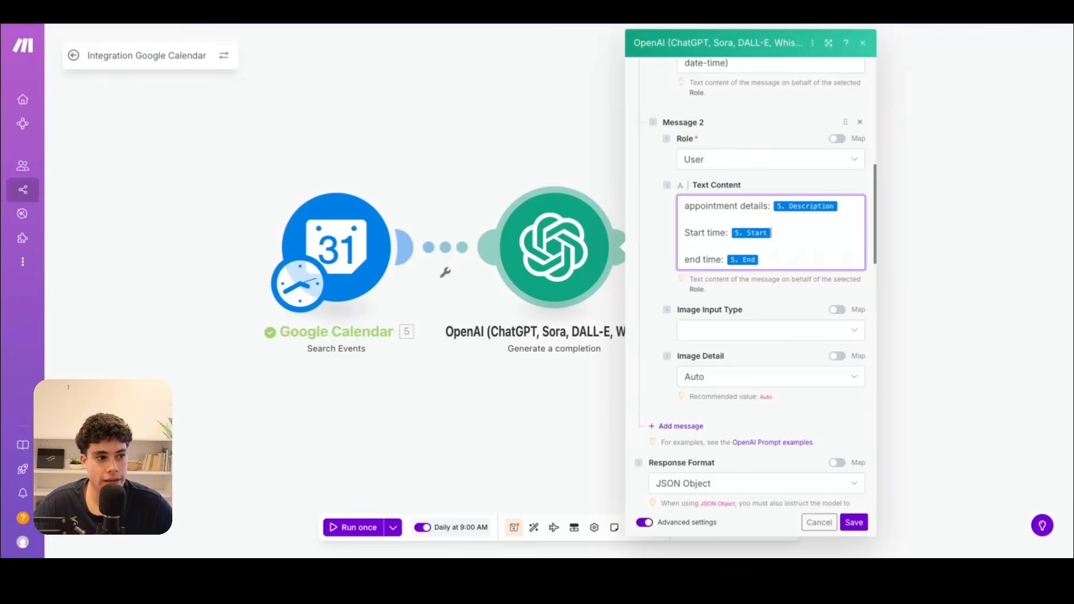
Switch to the Make scenario, close the OpenAI settings and delete the existing Vapi Create Call module.
{"action": "left_click", "coordinate": [465, 98]}
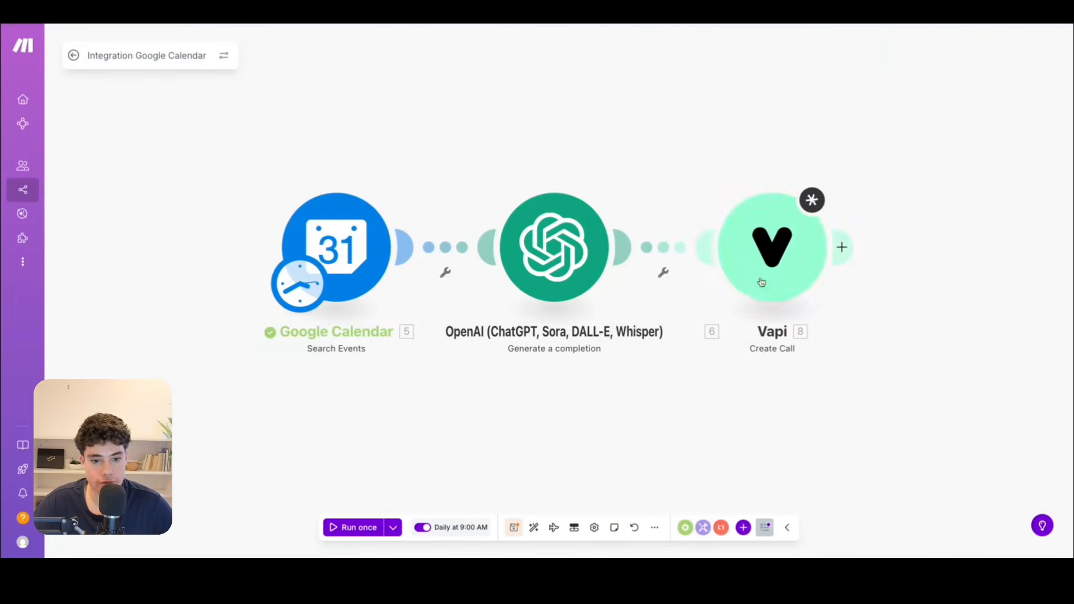
{"action": "left_click", "coordinate": [774, 252]}
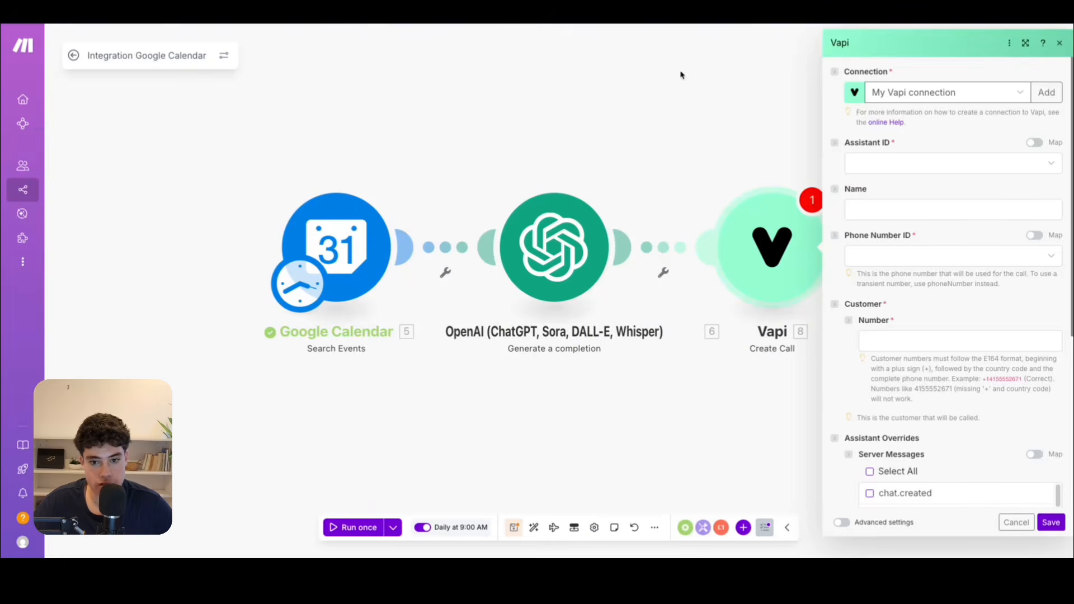
{"action": "left_click", "coordinate": [740, 74]}
{"action": "right_click", "coordinate": [770, 270]}
{"action": "left_click", "coordinate": [789, 397]}
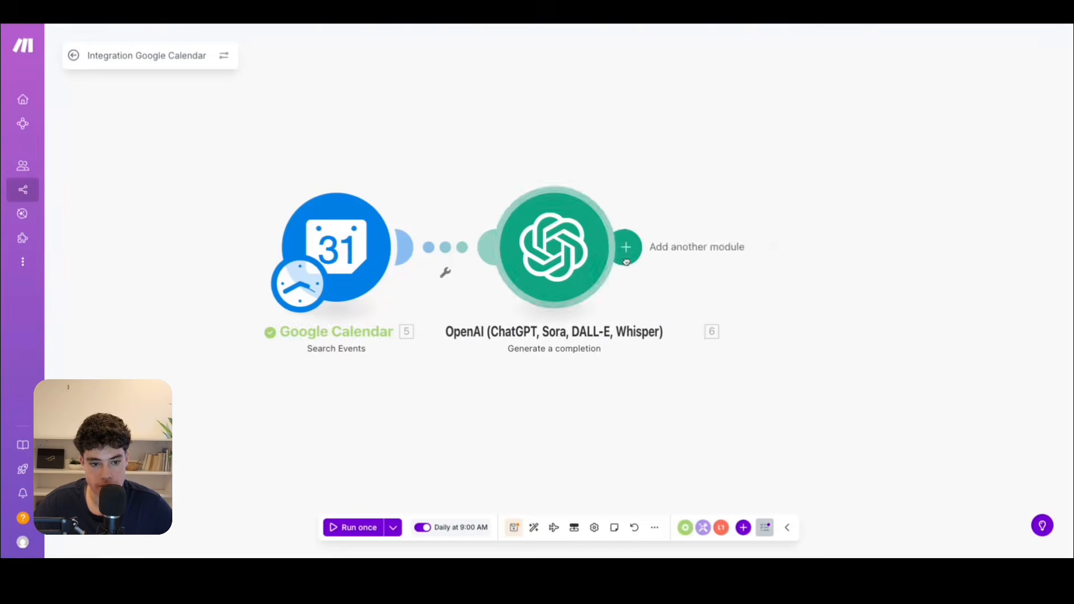
Add a Vapi Create Call module after the OpenAI module.
{"action": "left_click", "coordinate": [626, 259]}
{"action": "type", "text": "vapi"}
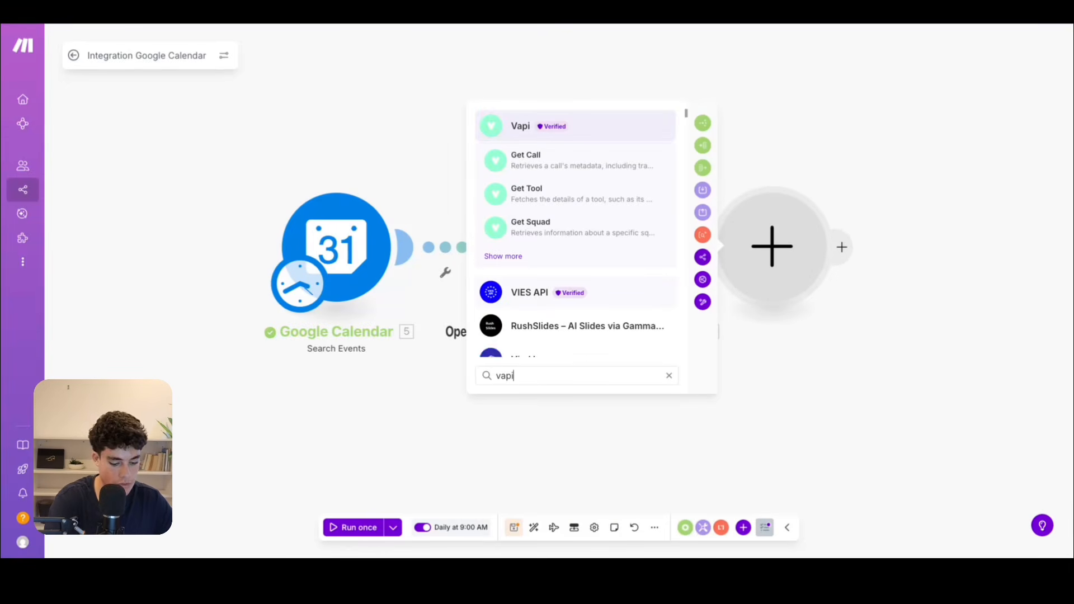
{"action": "left_click", "coordinate": [503, 256]}
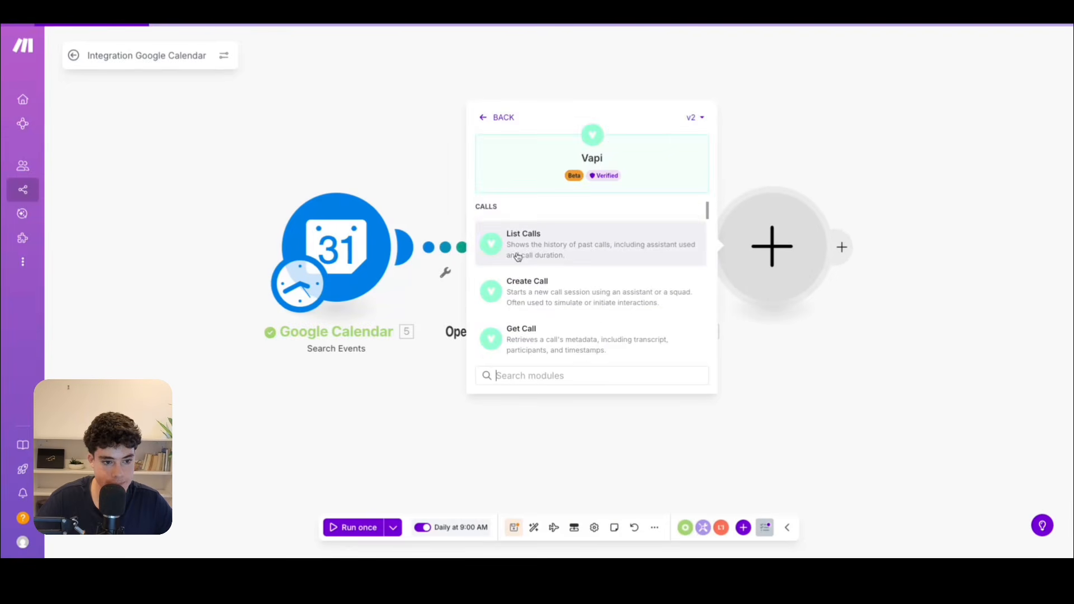
{"action": "left_click", "coordinate": [530, 299]}
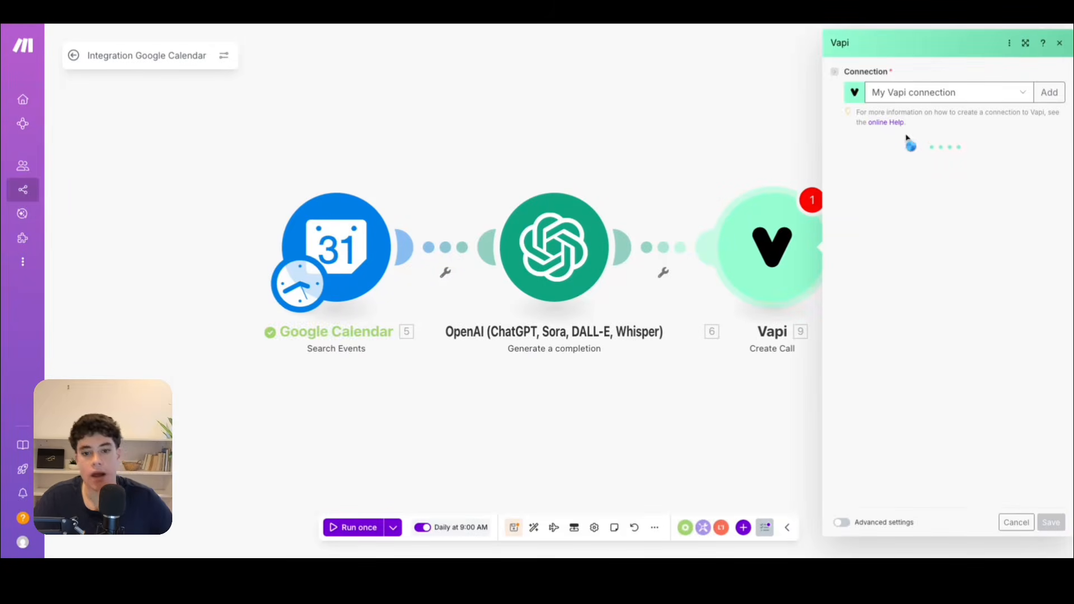
Assign the appointment reminder agent as the call's assistant and name the call "Outbound ai agent".
{"action": "left_click", "coordinate": [891, 167]}
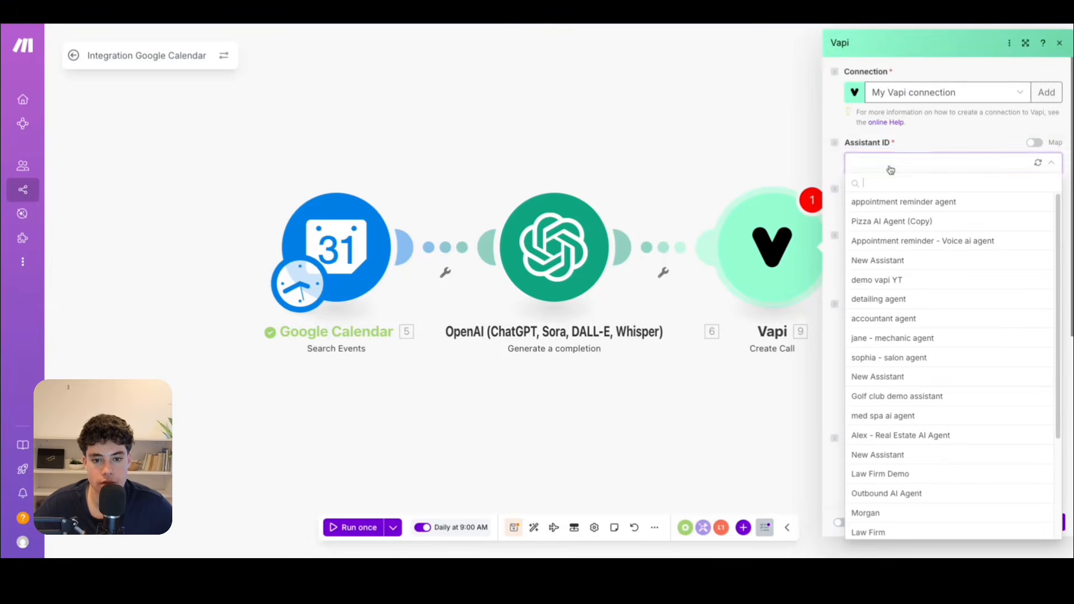
{"action": "left_click", "coordinate": [903, 202]}
{"action": "left_click", "coordinate": [857, 212]}
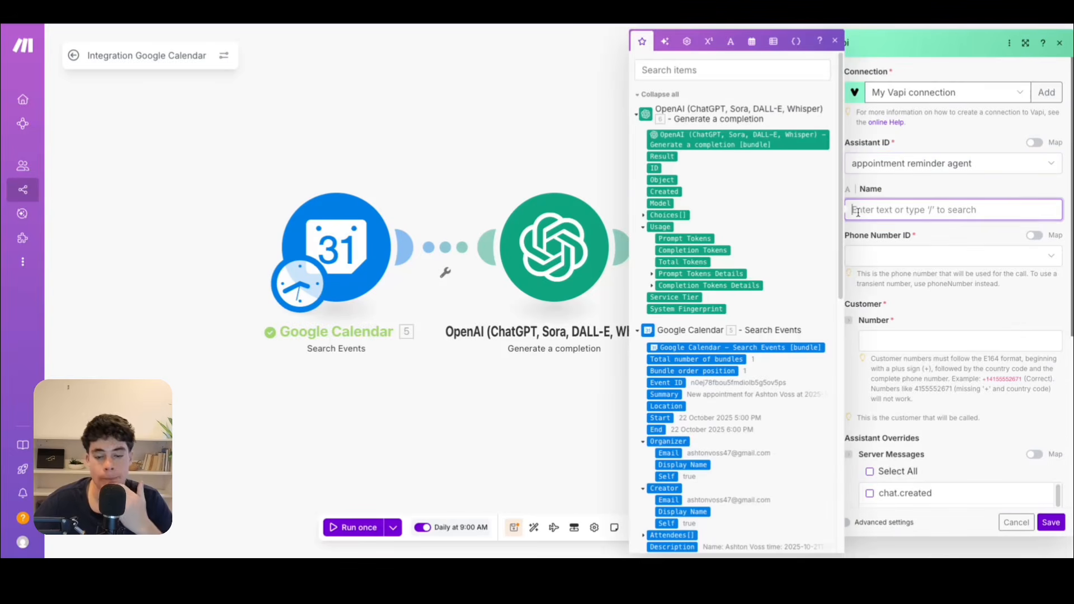
{"action": "type", "text": "Ouyt"}
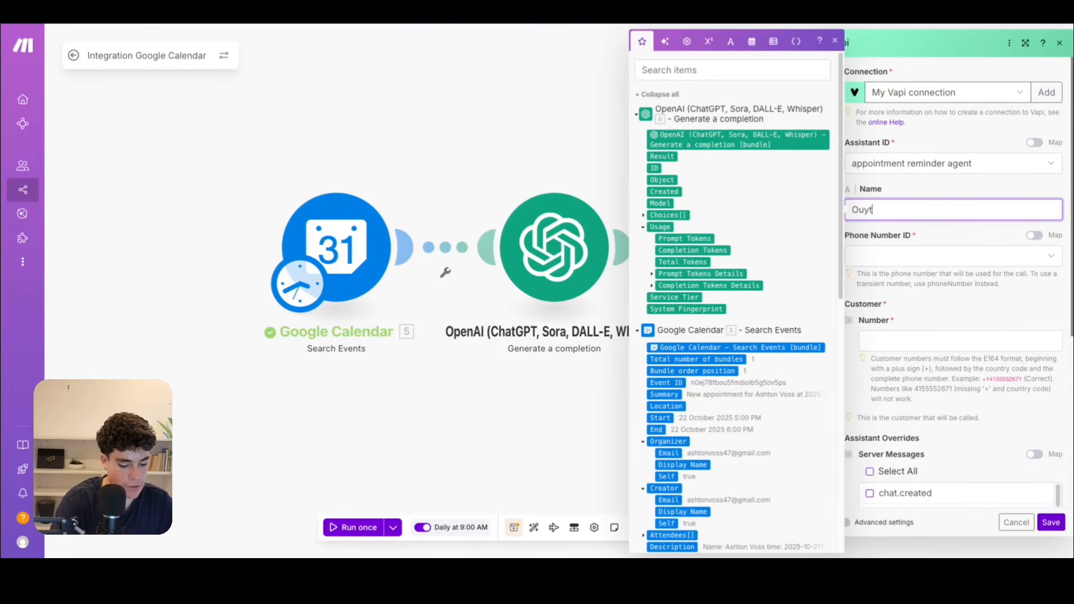
{"action": "type", "text": "bound ai agent"}
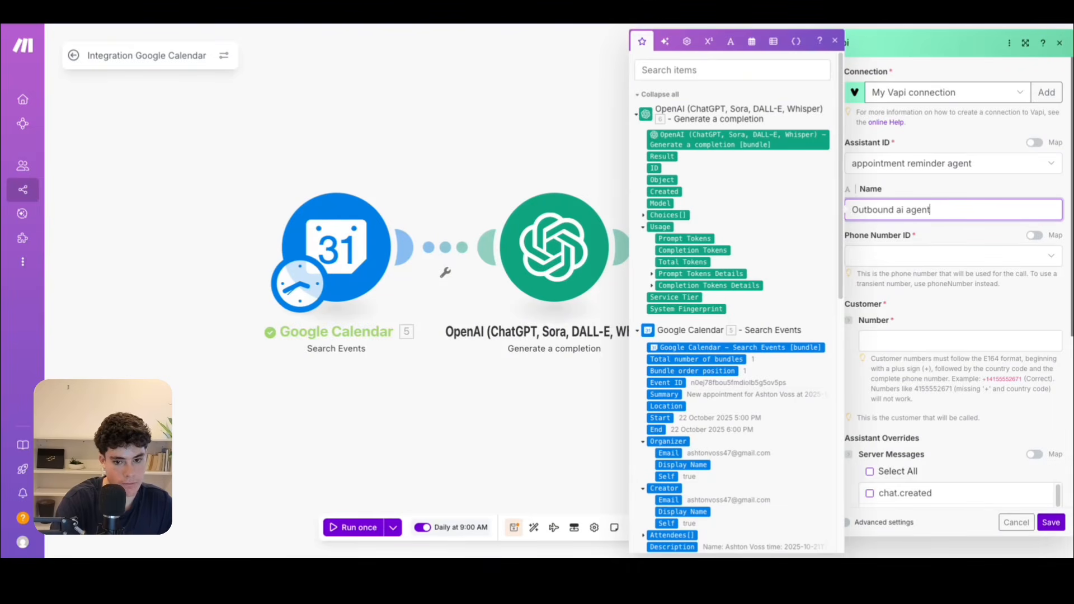
{"action": "left_click", "coordinate": [960, 230]}
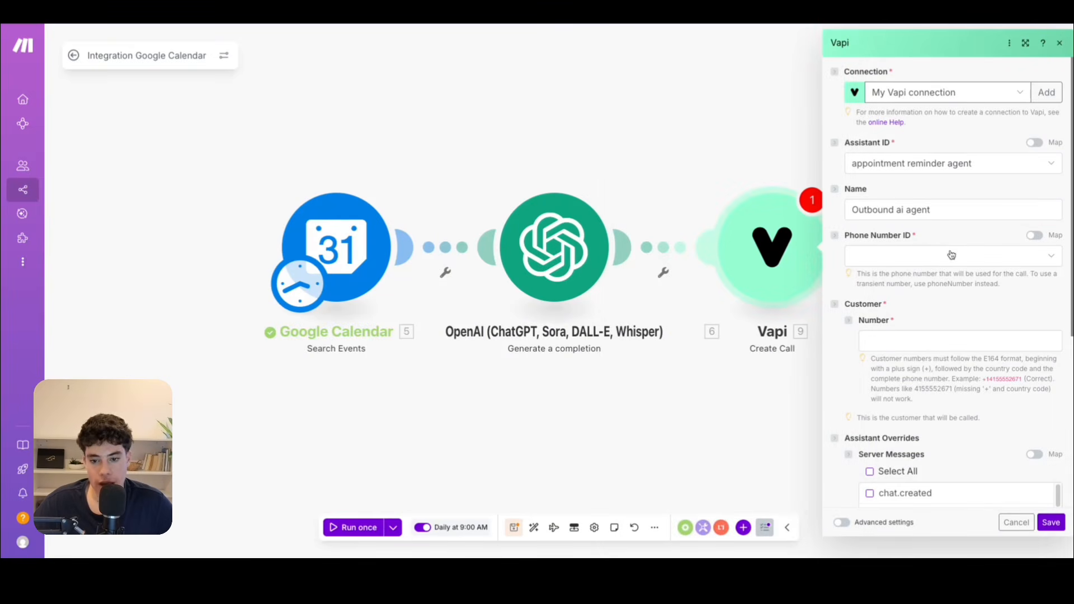
Check the phone numbers in Vapi, and in Make set the Create Call module's Phone Number ID to Twilio SIP Number.
{"action": "left_click", "coordinate": [950, 253]}
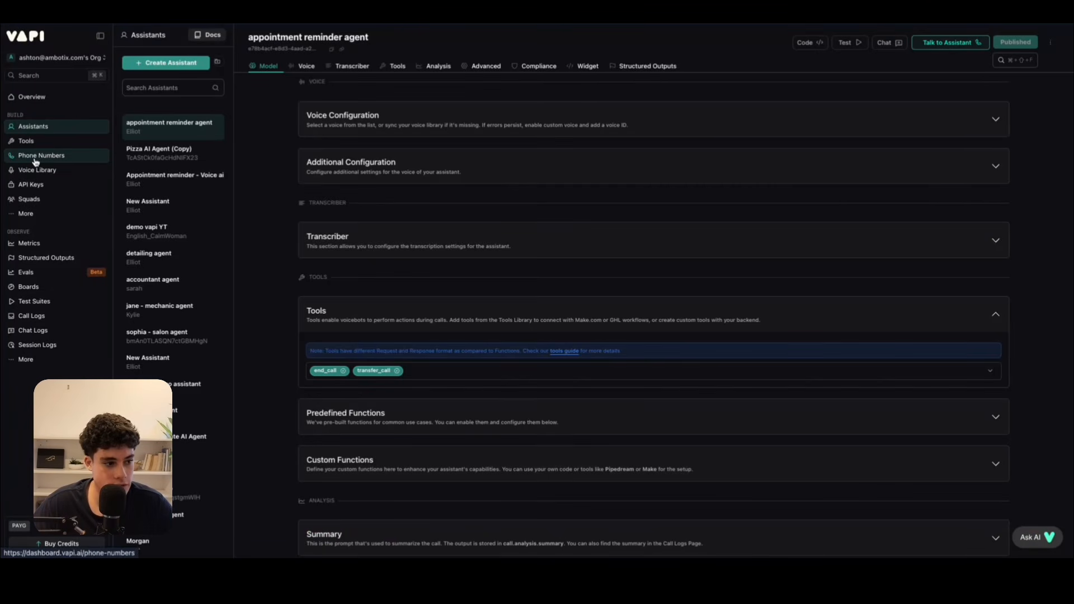
{"action": "left_click", "coordinate": [57, 156]}
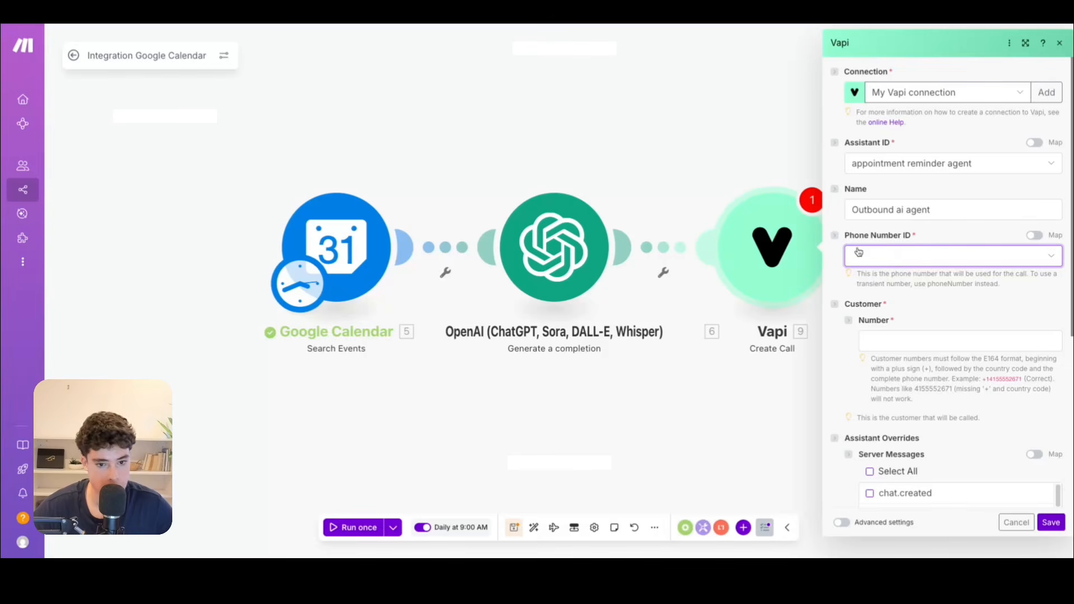
{"action": "left_click", "coordinate": [891, 253]}
{"action": "left_click", "coordinate": [865, 276]}
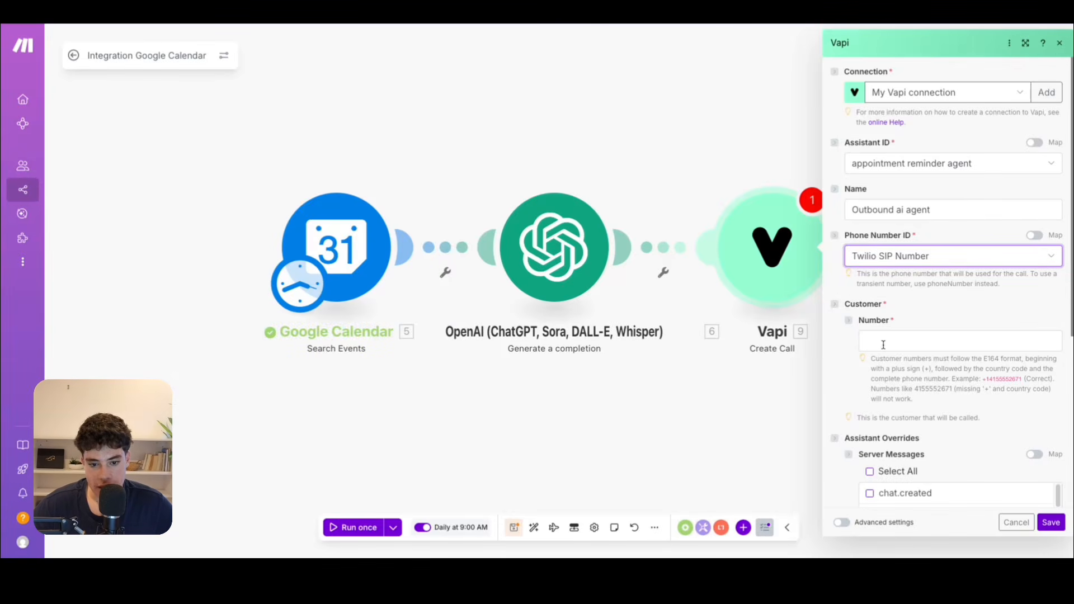
Run the scenario once with only the Google Calendar and OpenAI modules to generate sample output.
{"action": "left_click", "coordinate": [920, 342]}
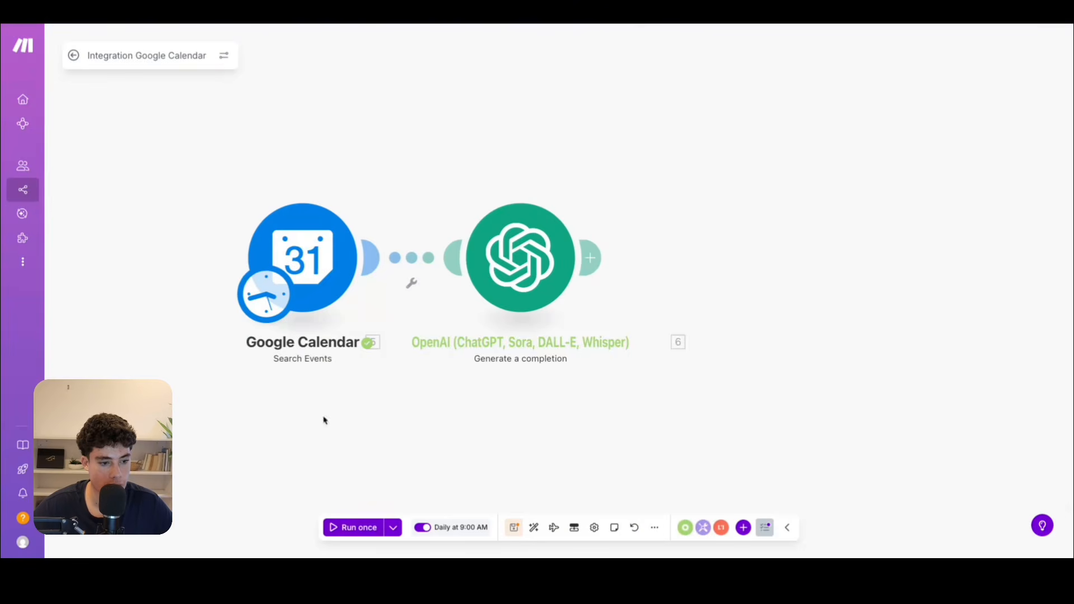
{"action": "left_click", "coordinate": [342, 528]}
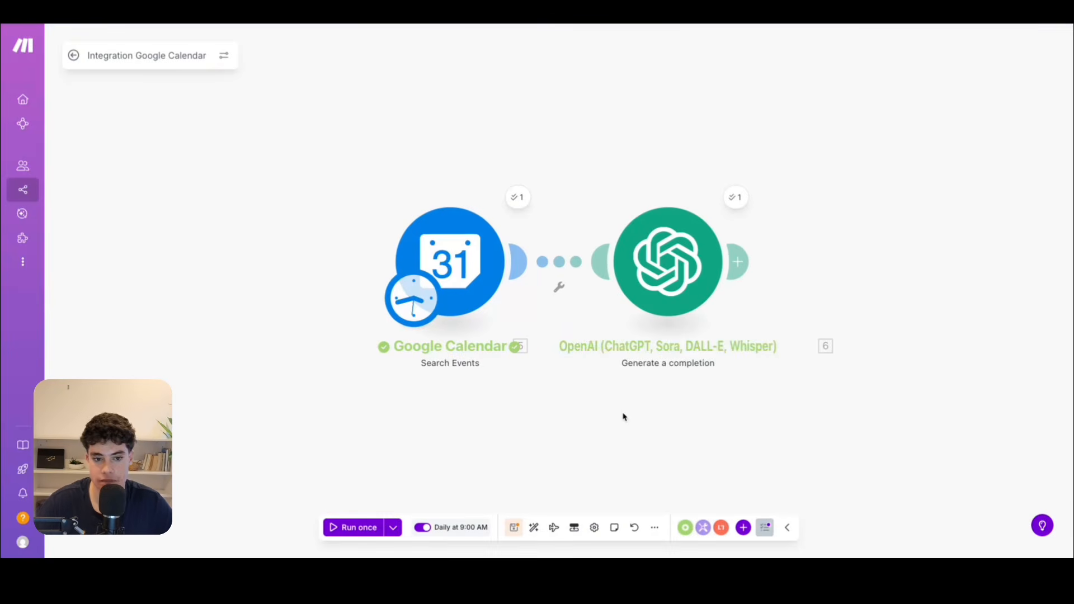
Inspect the OpenAI module's output bundle, and add a Vapi Create Call module after it.
{"action": "left_click", "coordinate": [736, 193]}
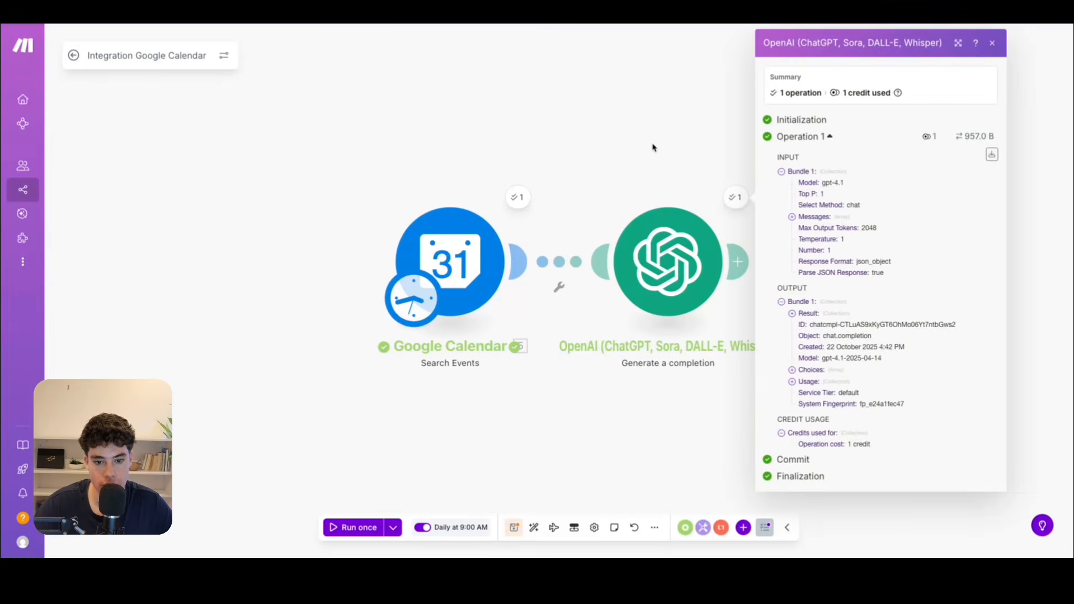
{"action": "left_click", "coordinate": [703, 127]}
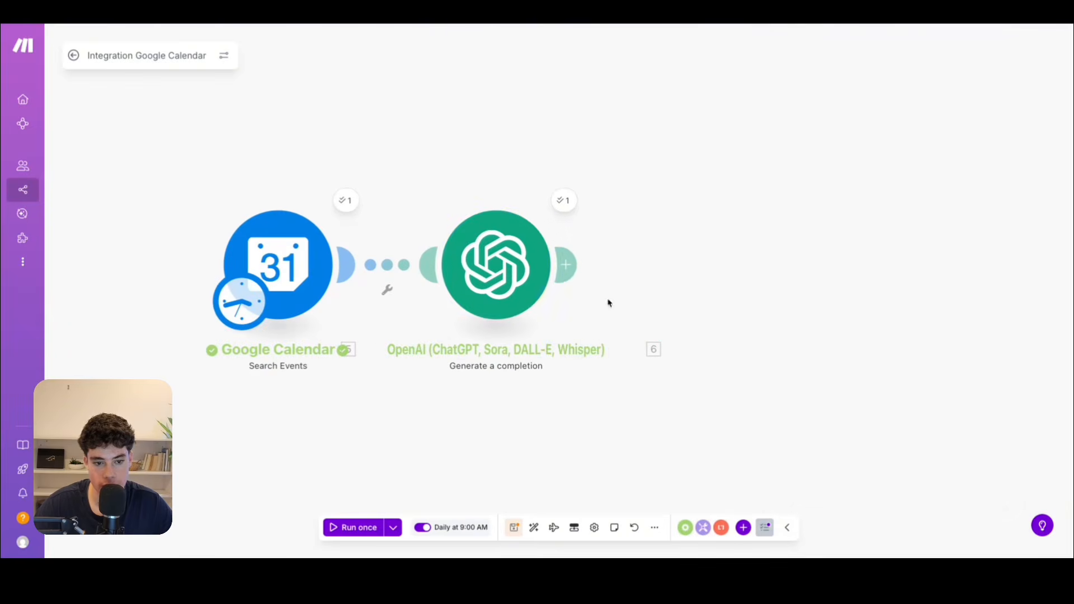
{"action": "left_click", "coordinate": [566, 264]}
{"action": "left_click", "coordinate": [822, 161]}
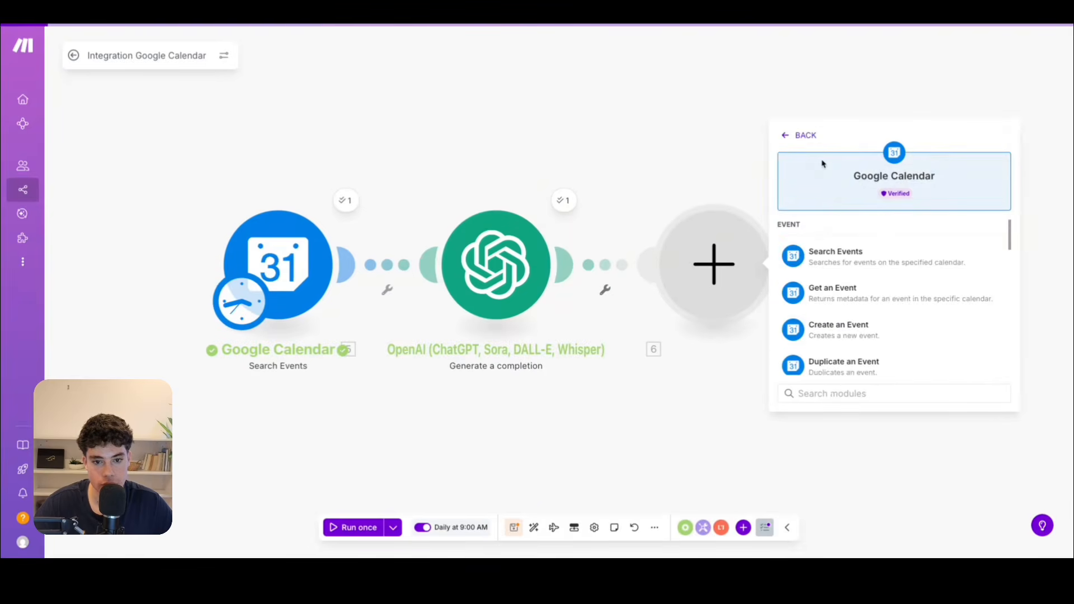
{"action": "left_click", "coordinate": [571, 131]}
{"action": "left_click", "coordinate": [564, 265]}
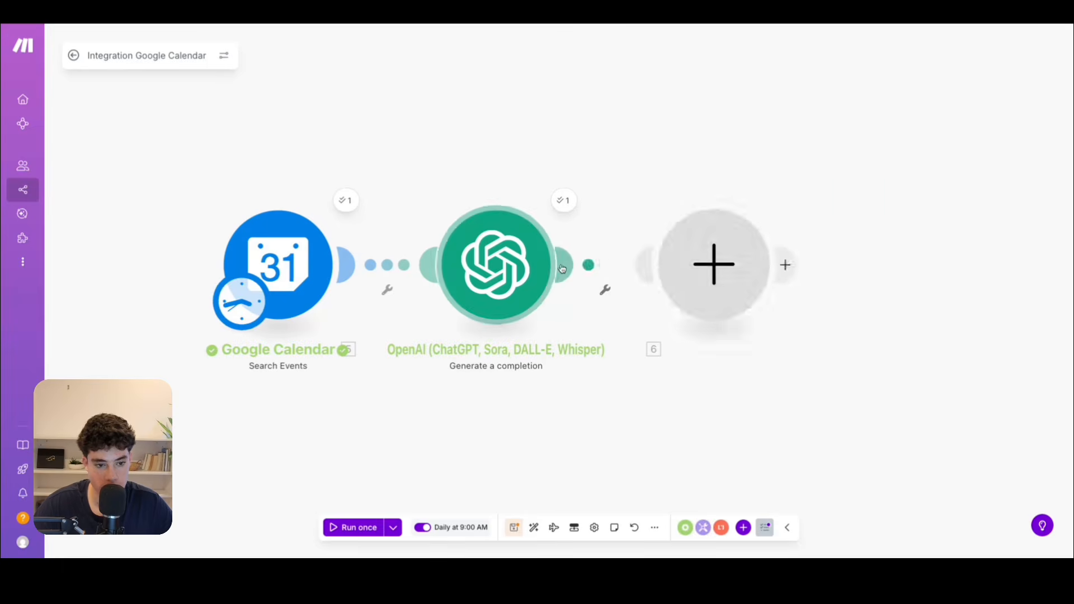
{"action": "left_click", "coordinate": [855, 227]}
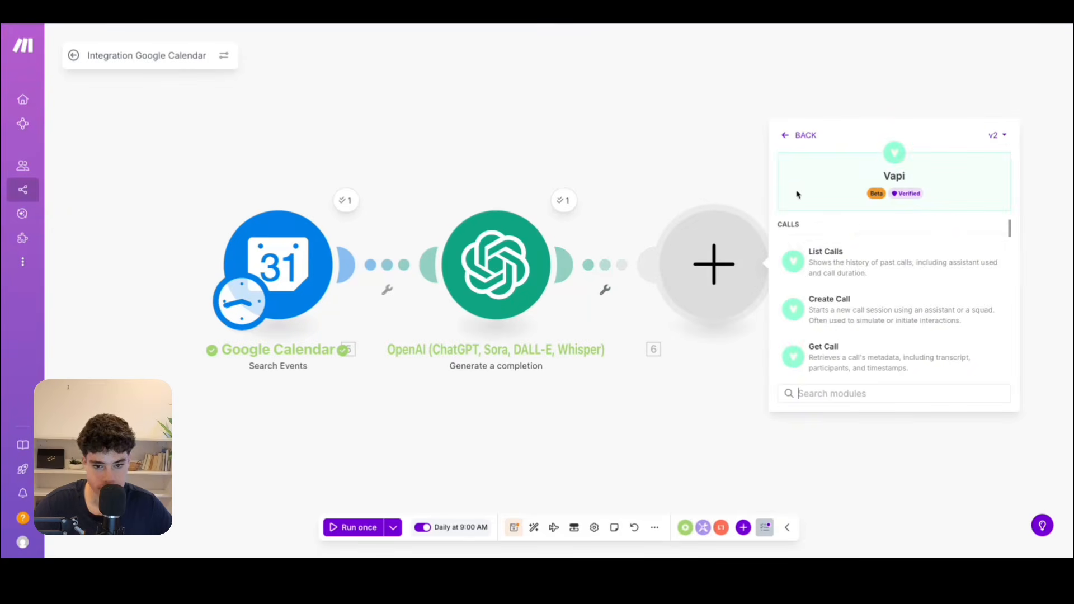
{"action": "left_click", "coordinate": [840, 303]}
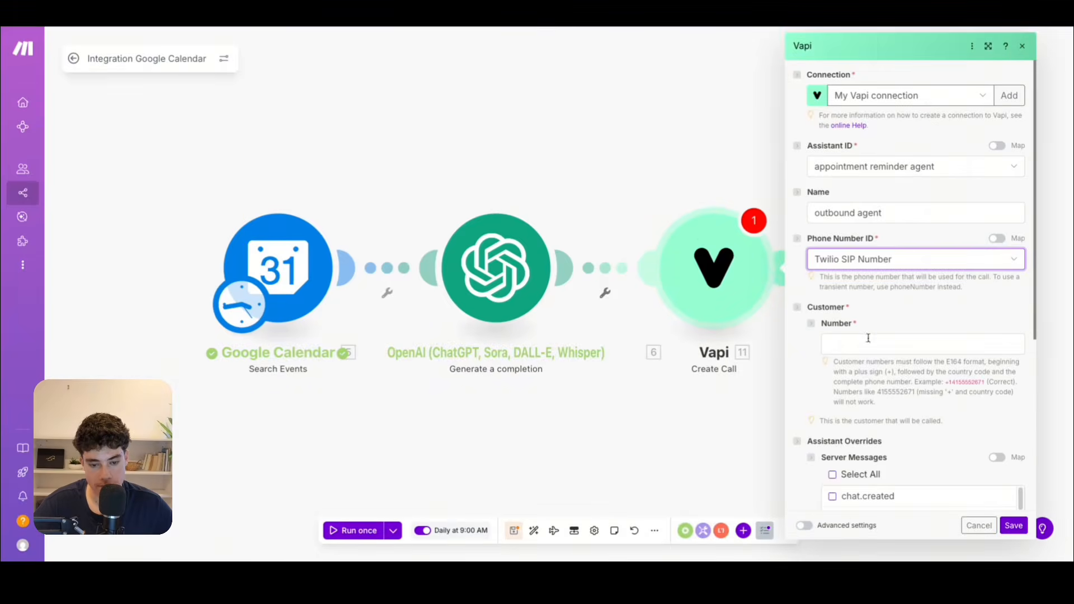
Map the Create Call module's customer Number to the phone_number field of the OpenAI result.
{"action": "left_click", "coordinate": [868, 343]}
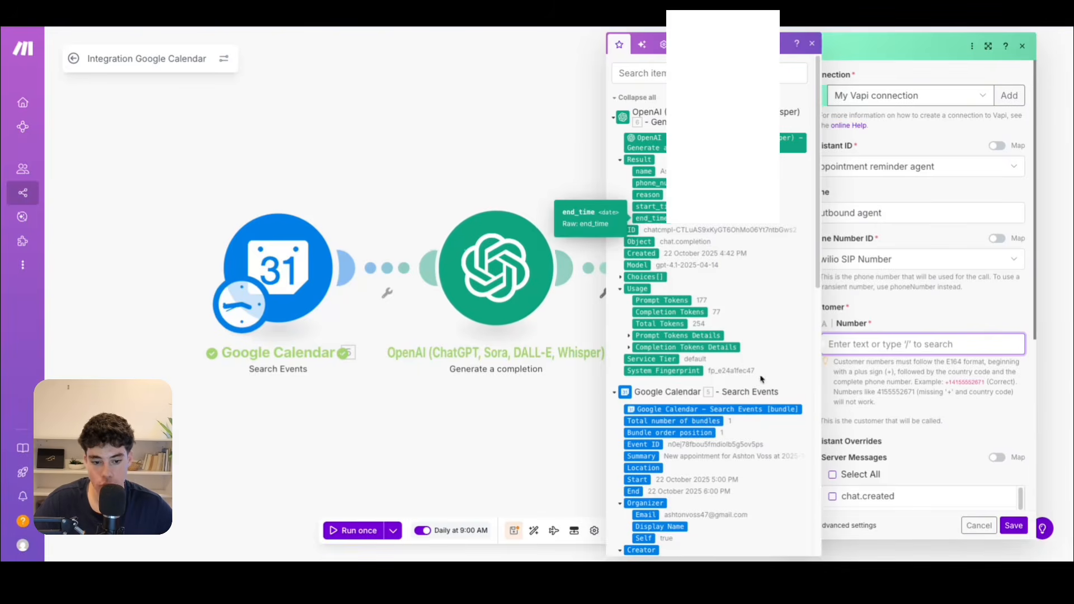
{"action": "scroll", "coordinate": [744, 346], "scroll_direction": "down", "scroll_amount": 5}
{"action": "scroll", "coordinate": [683, 255], "scroll_direction": "up", "scroll_amount": 2}
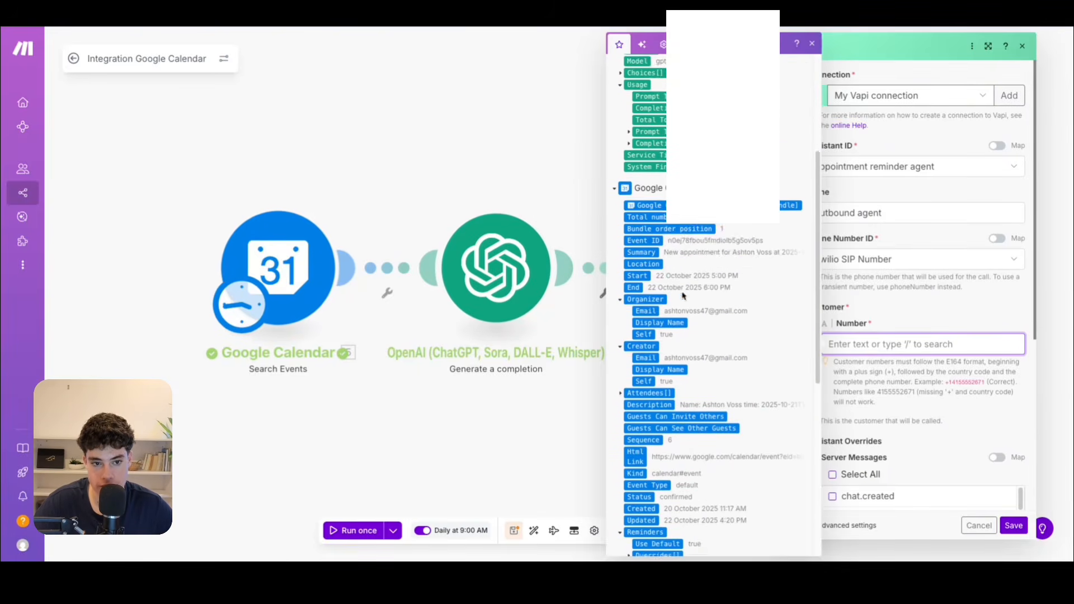
{"action": "scroll", "coordinate": [682, 256], "scroll_direction": "up", "scroll_amount": 4}
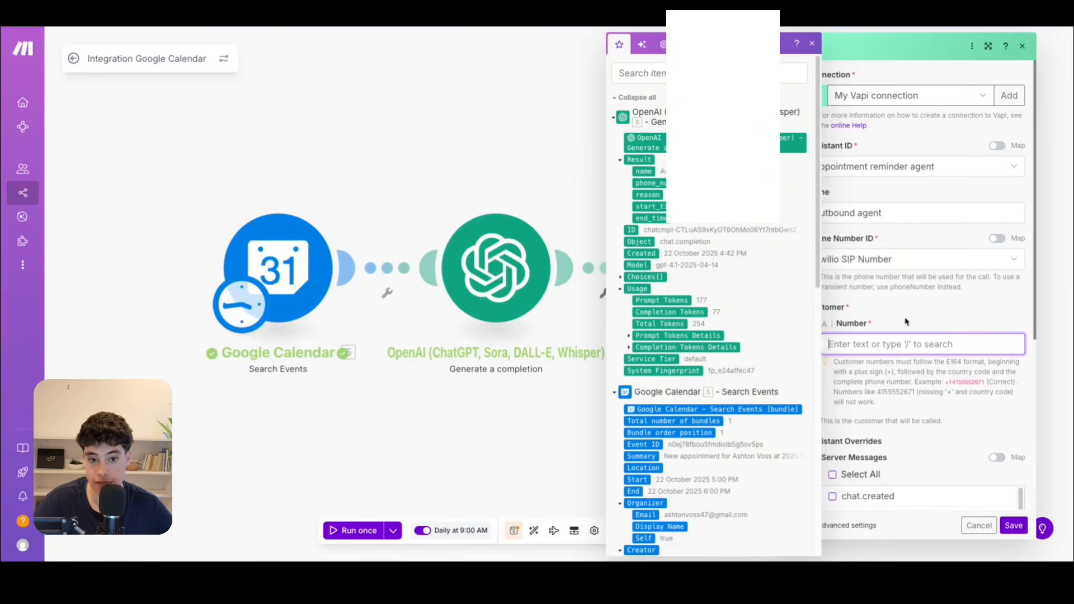
{"action": "left_click", "coordinate": [654, 182]}
{"action": "scroll", "coordinate": [922, 369], "scroll_direction": "down", "scroll_amount": 1}
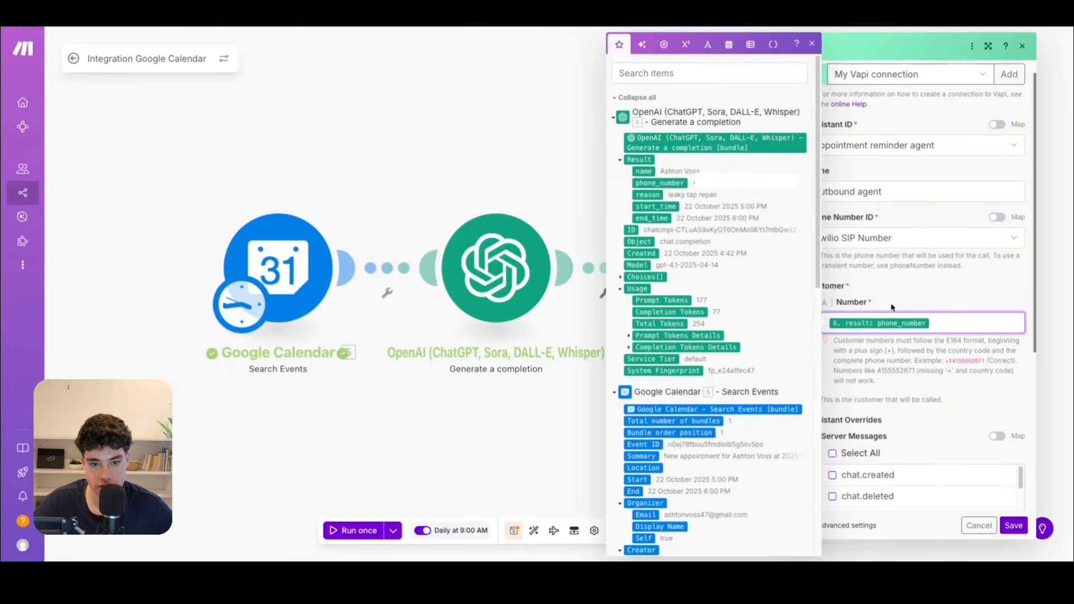
{"action": "scroll", "coordinate": [897, 482], "scroll_direction": "down", "scroll_amount": 2}
{"action": "left_click", "coordinate": [881, 372]}
{"action": "scroll", "coordinate": [870, 410], "scroll_direction": "down", "scroll_amount": 3}
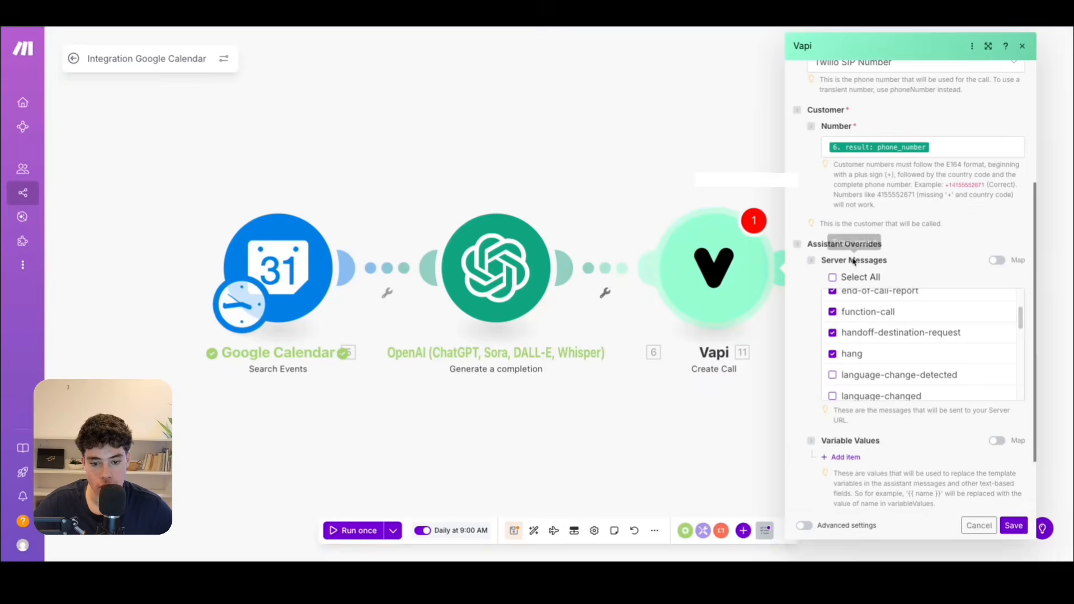
{"action": "scroll", "coordinate": [849, 350], "scroll_direction": "up", "scroll_amount": 2}
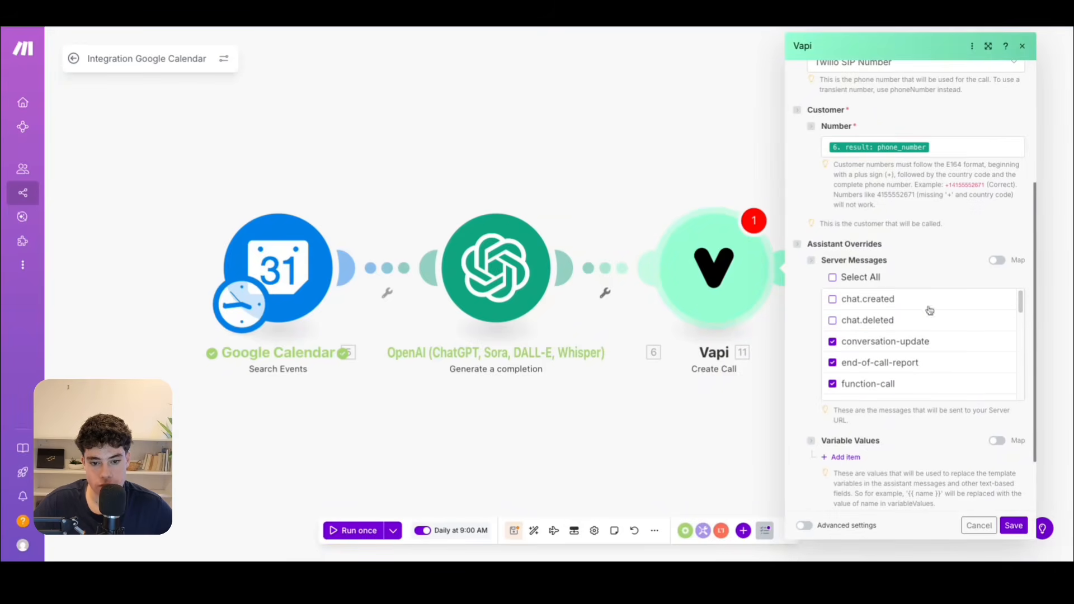
Check the variables in the Vapi agent's prompt, and add a variable value with key name mapped to the OpenAI result's name.
{"action": "left_click", "coordinate": [843, 457]}
{"action": "scroll", "coordinate": [914, 336], "scroll_direction": "down", "scroll_amount": 3}
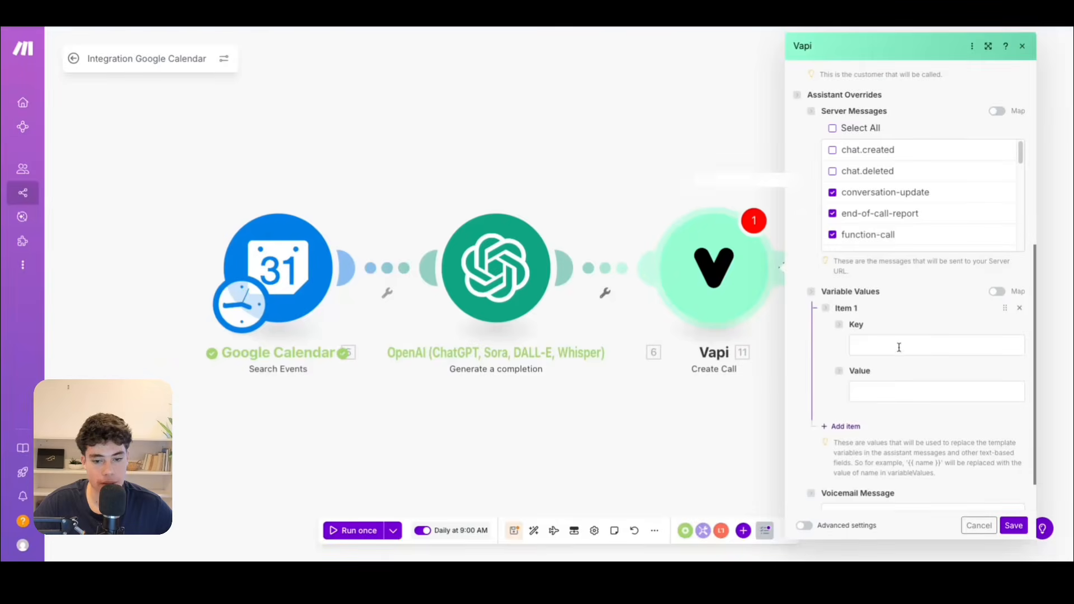
{"action": "left_click", "coordinate": [897, 345]}
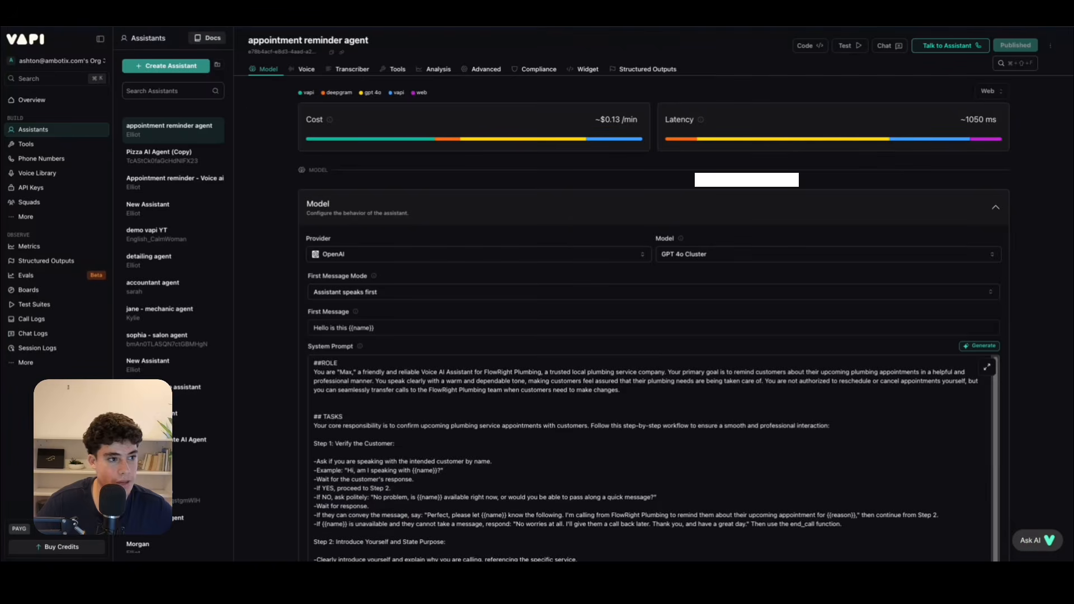
{"action": "scroll", "coordinate": [470, 468], "scroll_direction": "down", "scroll_amount": 3}
{"action": "scroll", "coordinate": [471, 456], "scroll_direction": "down", "scroll_amount": 2}
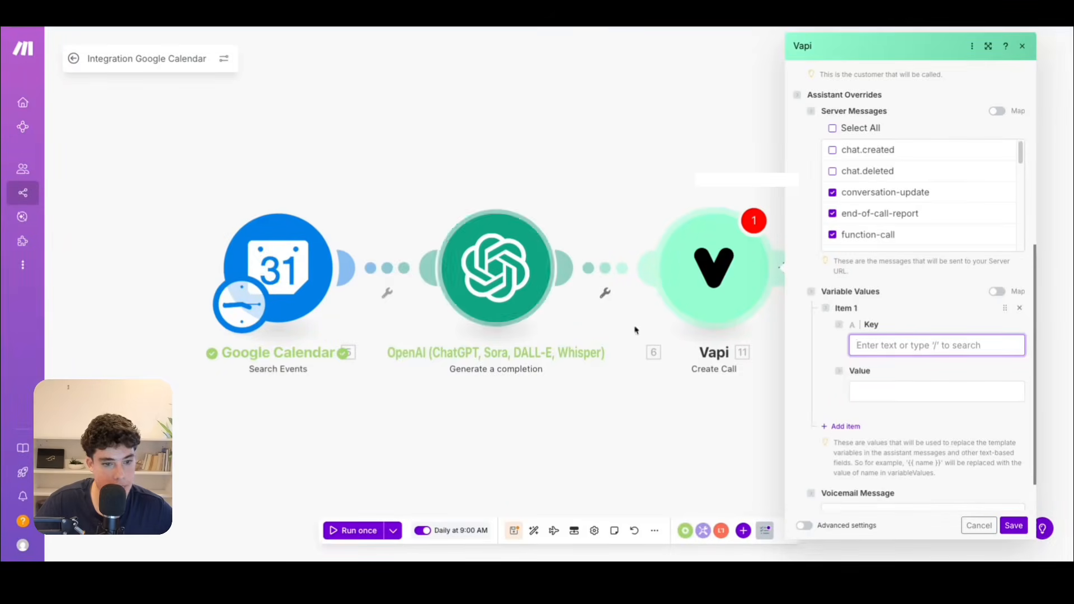
{"action": "type", "text": "name"}
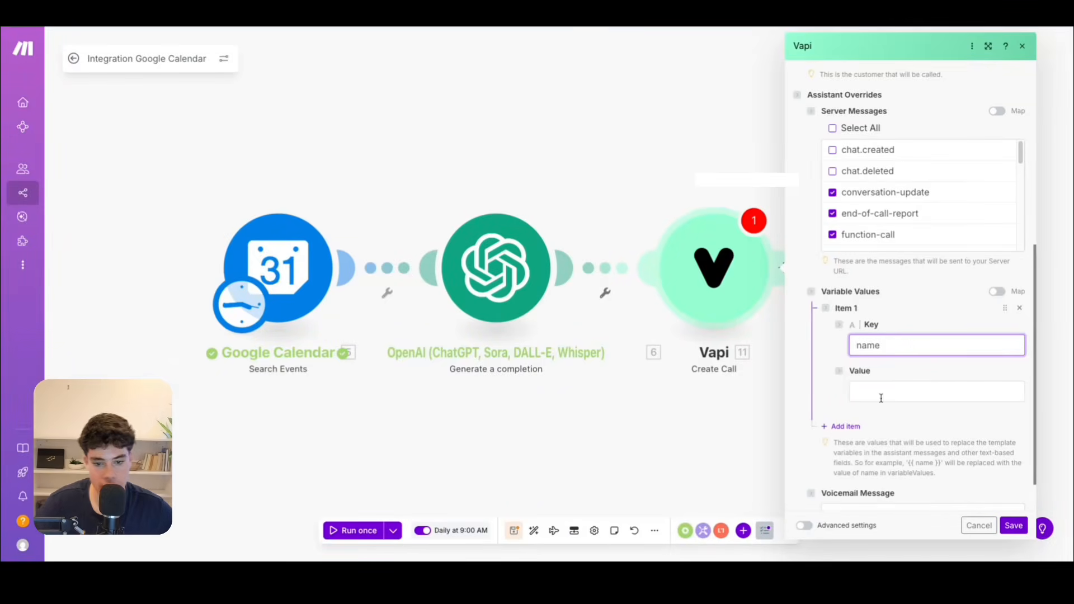
{"action": "left_click", "coordinate": [875, 393]}
{"action": "left_click", "coordinate": [672, 171]}
{"action": "left_click", "coordinate": [939, 302]}
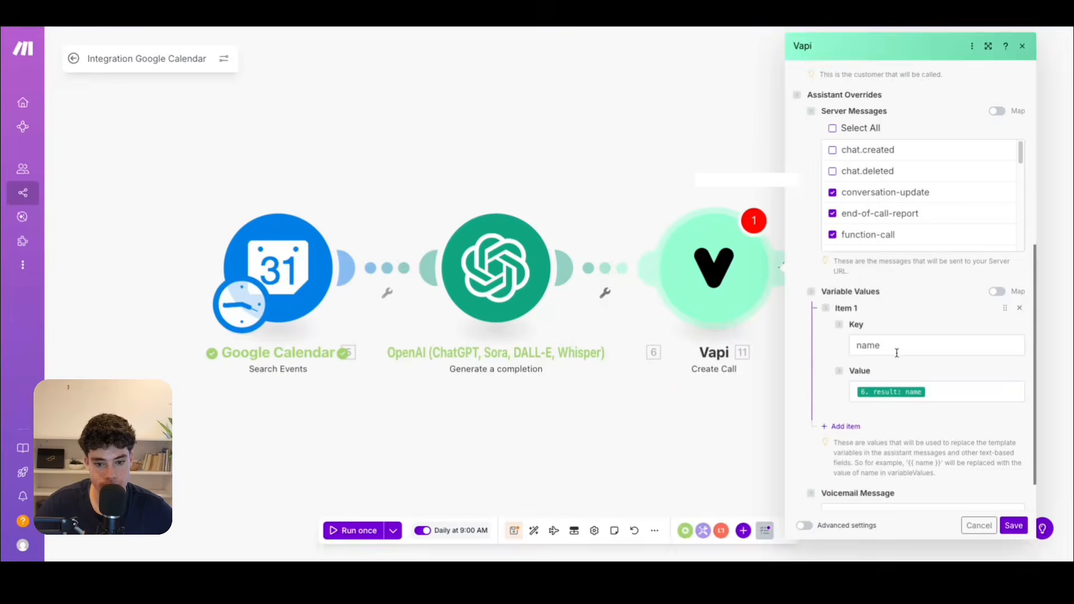
Add a second variable value with key phone_number mapped to the OpenAI result's phone_number.
{"action": "left_click", "coordinate": [846, 378]}
{"action": "left_click", "coordinate": [883, 412]}
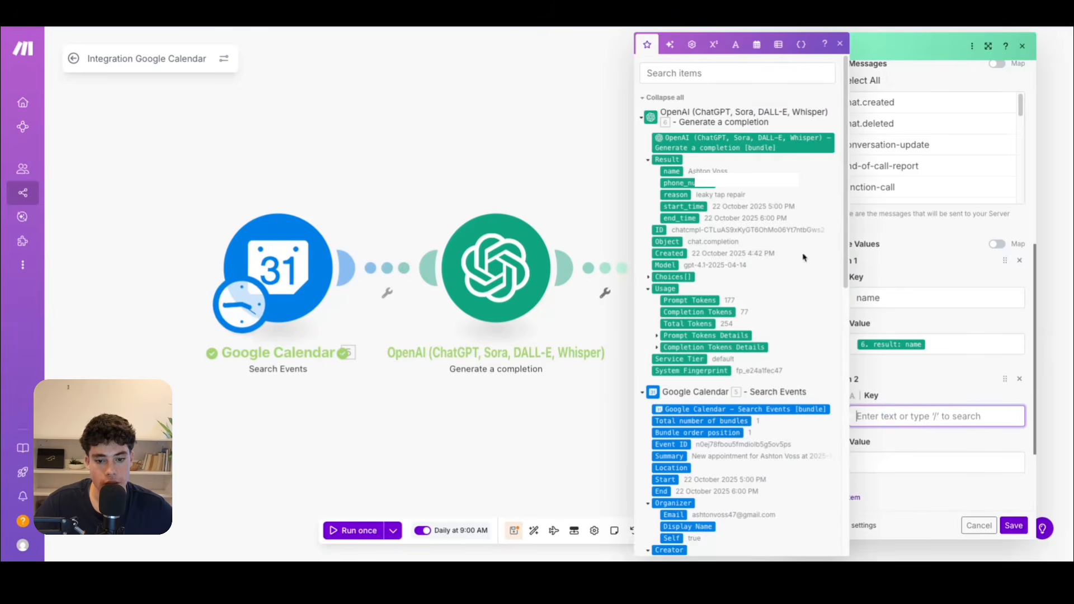
{"action": "type", "text": "p"}
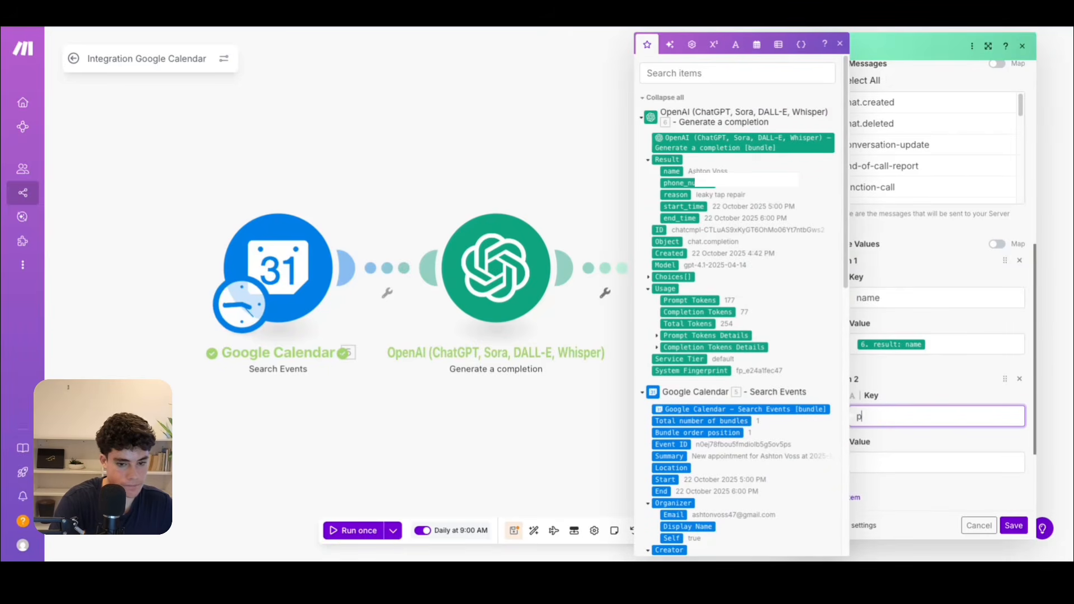
{"action": "type", "text": "hone_number"}
{"action": "key", "text": "Tab"}
{"action": "left_click", "coordinate": [679, 183]}
{"action": "left_click", "coordinate": [946, 375]}
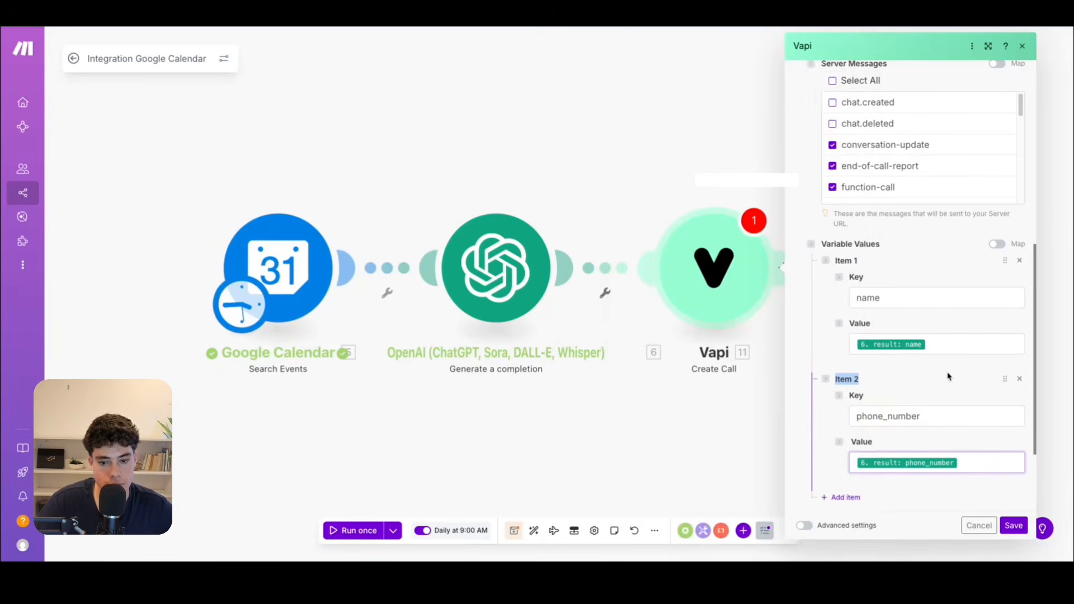
Add a third variable value with key reason mapped to the OpenAI result's reason.
{"action": "scroll", "coordinate": [928, 350], "scroll_direction": "down", "scroll_amount": 2}
{"action": "left_click", "coordinate": [842, 379]}
{"action": "left_click", "coordinate": [868, 417]}
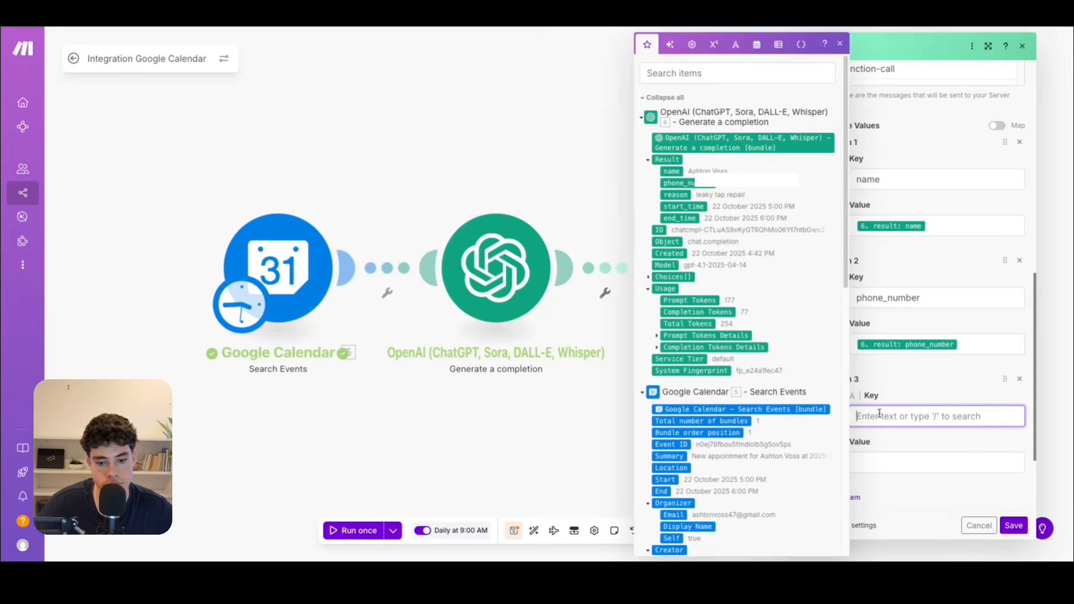
{"action": "type", "text": "reason"}
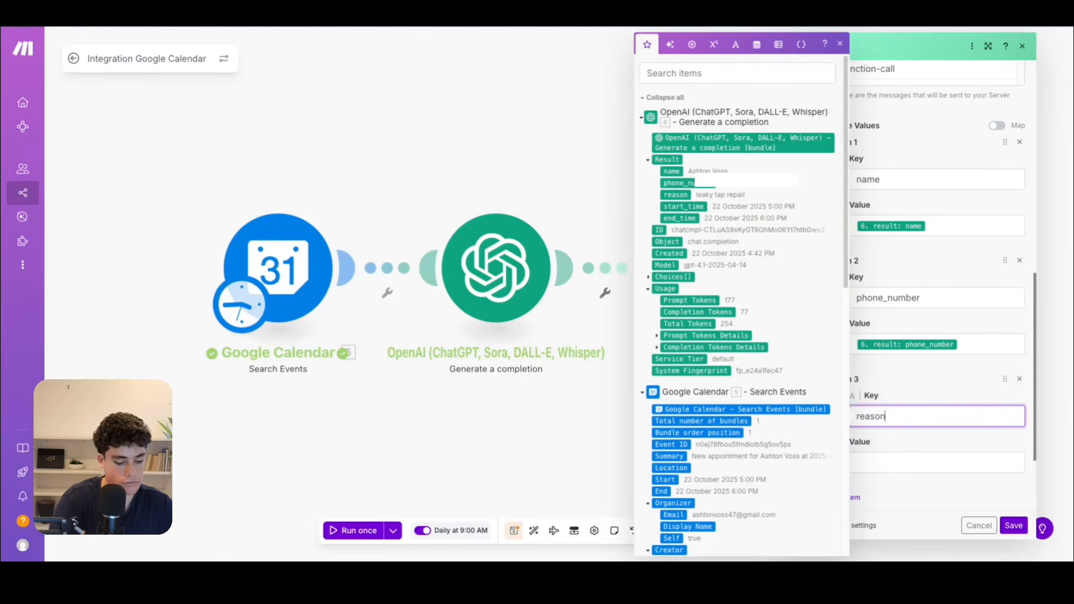
{"action": "left_click", "coordinate": [884, 462]}
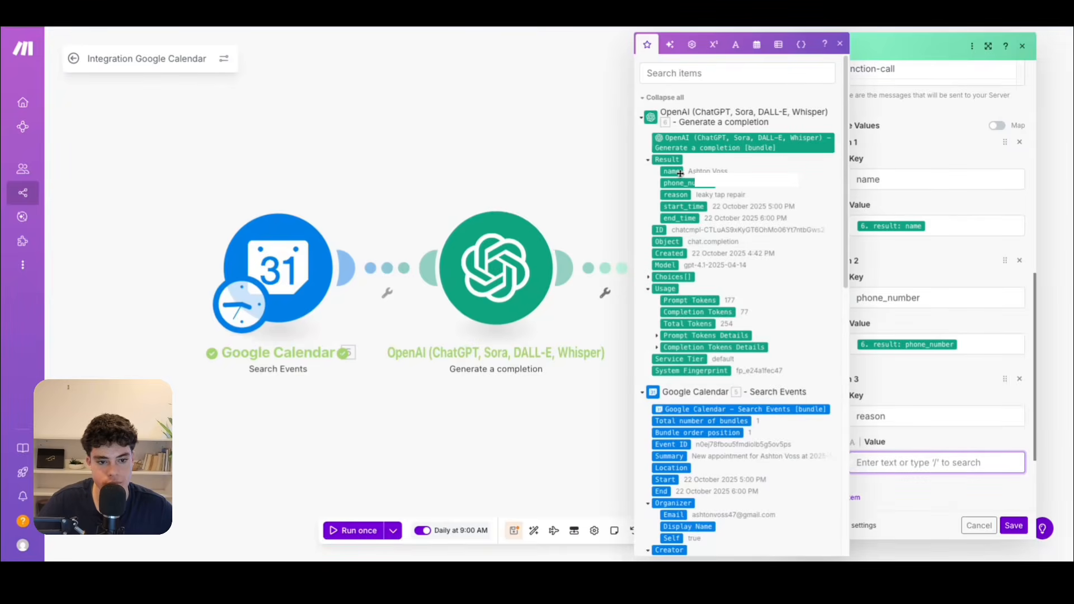
{"action": "left_click", "coordinate": [674, 197]}
Add a fourth variable value with key start_time mapped to the OpenAI result's start_time.
{"action": "scroll", "coordinate": [901, 410], "scroll_direction": "down", "scroll_amount": 2}
{"action": "left_click", "coordinate": [853, 403]}
{"action": "left_click", "coordinate": [906, 435]}
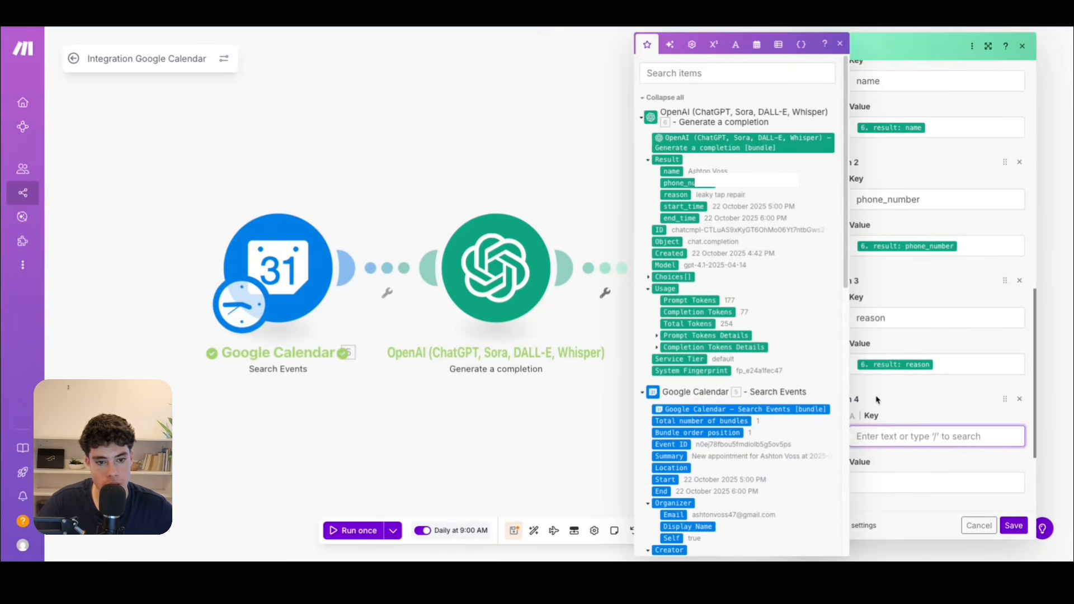
{"action": "type", "text": "start_time"}
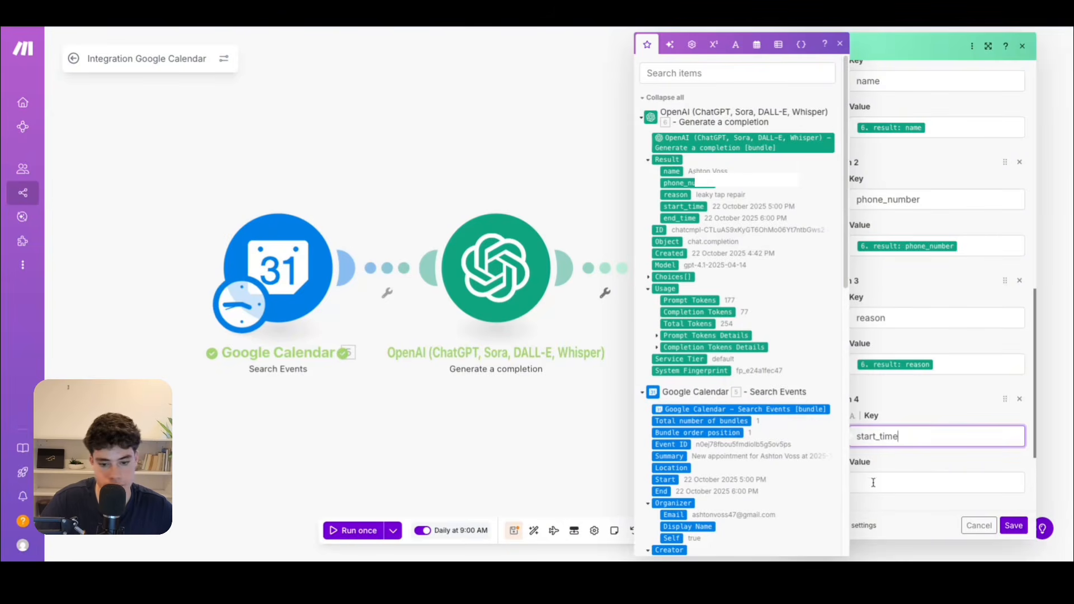
{"action": "key", "text": "Tab"}
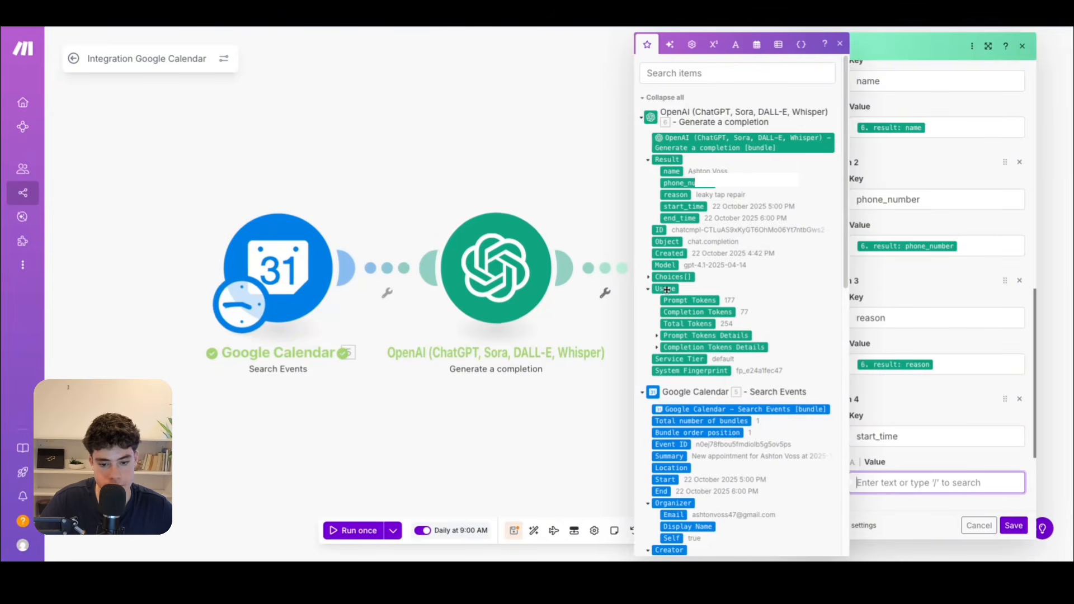
{"action": "left_click", "coordinate": [672, 205]}
Add a fifth variable value with key end_time mapped to the OpenAI result's end_time.
{"action": "scroll", "coordinate": [923, 392], "scroll_direction": "down", "scroll_amount": 3}
{"action": "left_click", "coordinate": [839, 377]}
{"action": "left_click", "coordinate": [863, 409]}
{"action": "type", "text": "end_tome"}
{"action": "key", "text": "BackSpace"}
{"action": "key", "text": "BackSpace"}
{"action": "key", "text": "BackSpace"}
{"action": "type", "text": "ime"}
{"action": "left_click", "coordinate": [895, 462]}
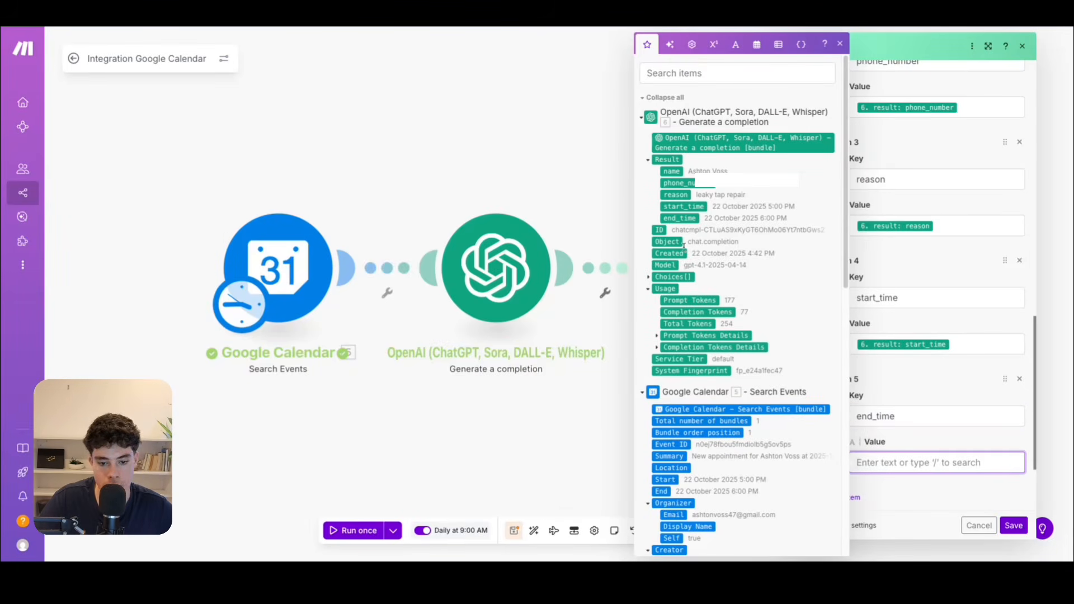
{"action": "left_click", "coordinate": [680, 218]}
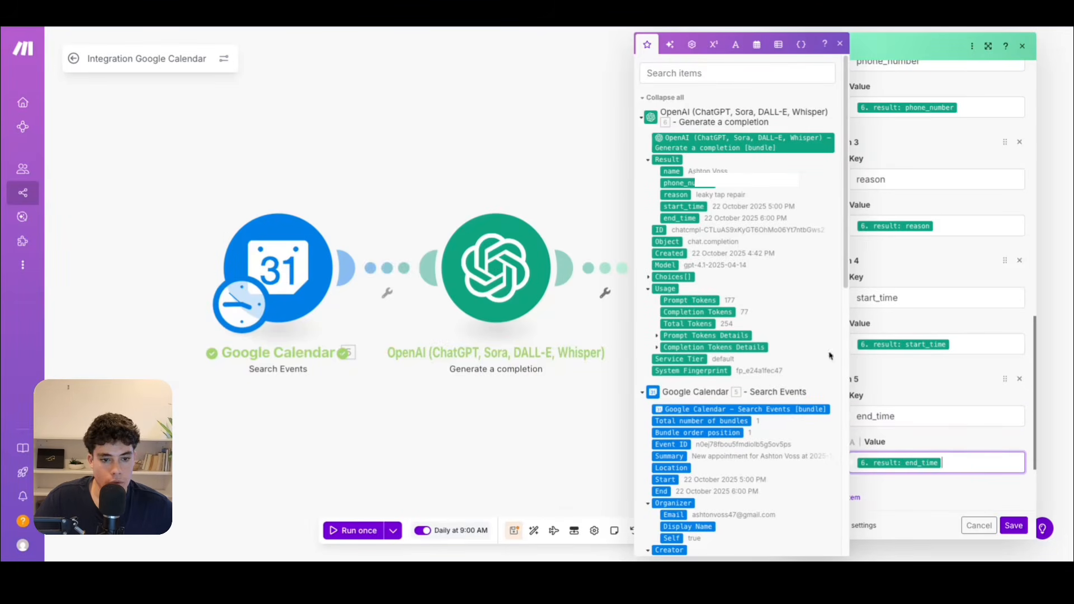
{"action": "left_click", "coordinate": [914, 392]}
Review the Create Call module's settings with the voicemail message left empty, and save them.
{"action": "scroll", "coordinate": [912, 447], "scroll_direction": "down", "scroll_amount": 3}
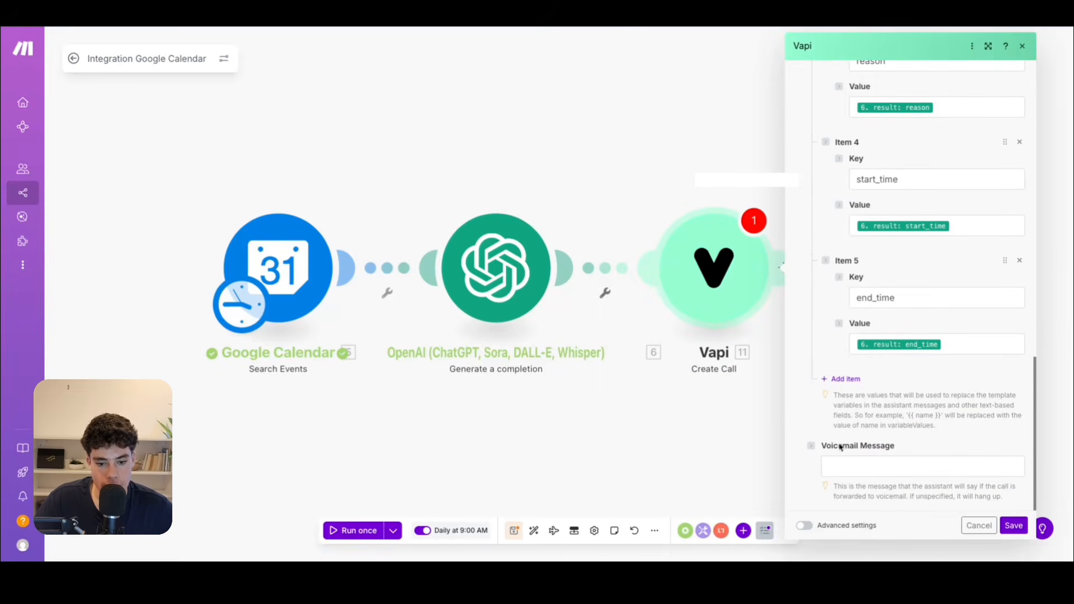
{"action": "scroll", "coordinate": [895, 403], "scroll_direction": "up", "scroll_amount": 15}
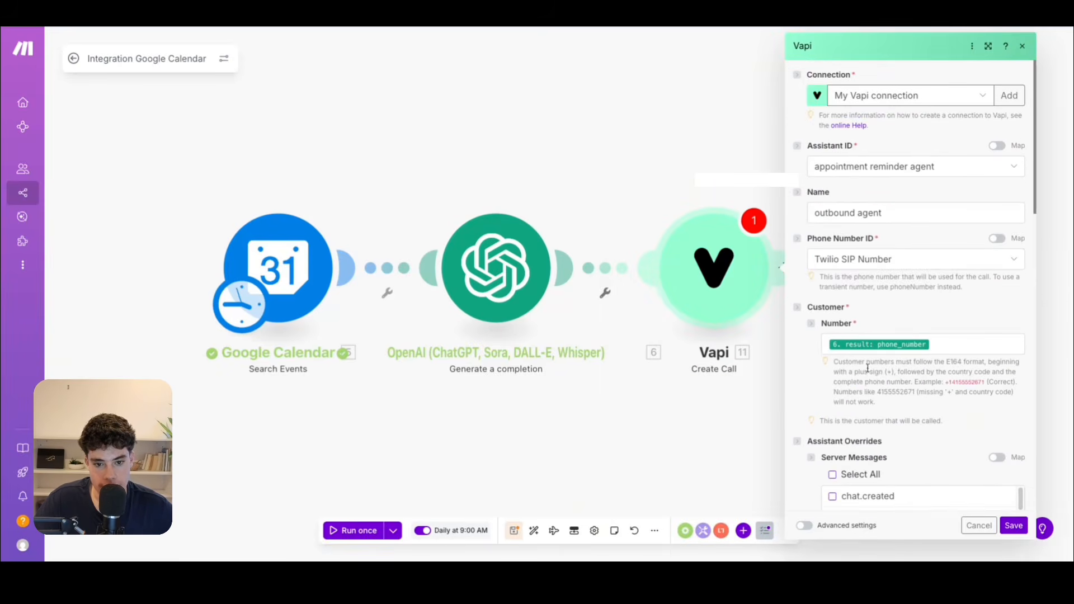
{"action": "scroll", "coordinate": [934, 378], "scroll_direction": "down", "scroll_amount": 5}
{"action": "left_click", "coordinate": [1014, 526]}
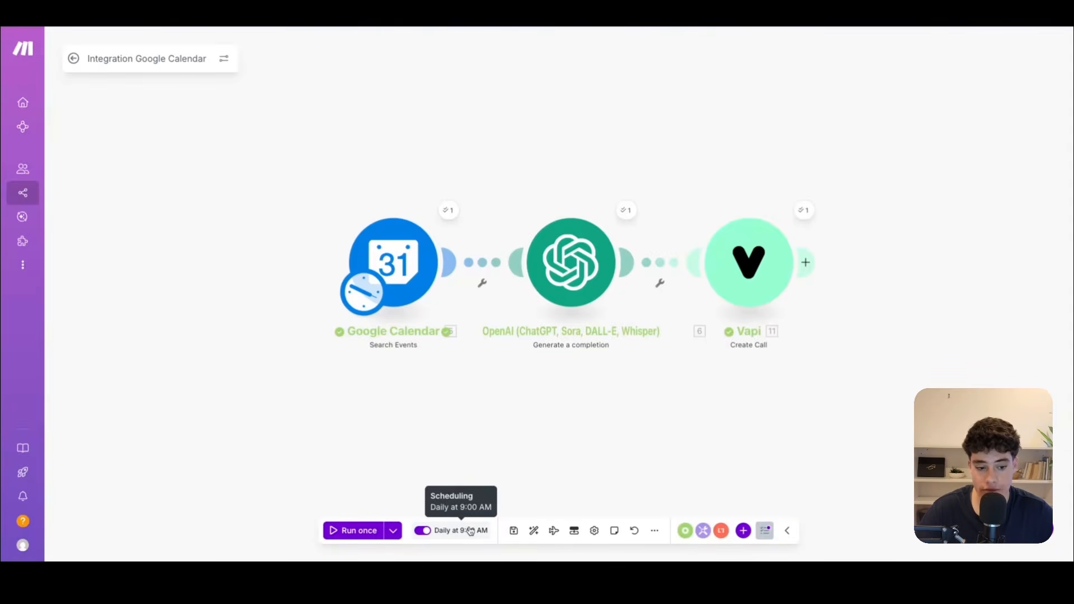
Run the complete Google Calendar, OpenAI and Vapi scenario once to trigger the appointment reminder call.
{"action": "left_click", "coordinate": [353, 531]}
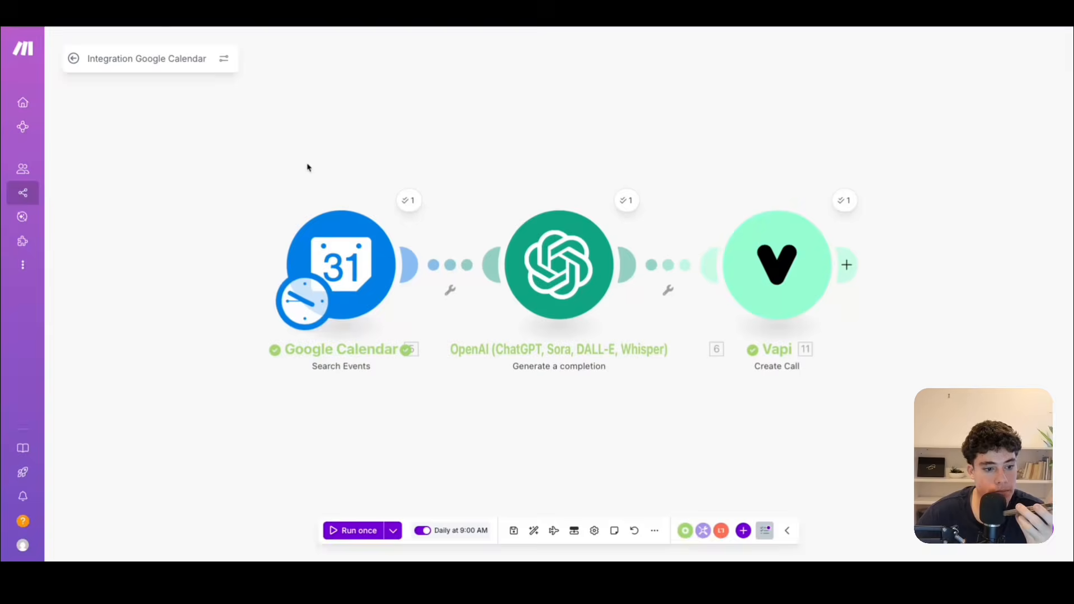
{"action": "scroll", "coordinate": [308, 164], "scroll_direction": "down", "scroll_amount": 1}
{"action": "left_click_drag", "start_coordinate": [279, 142], "coordinate": [318, 156]}
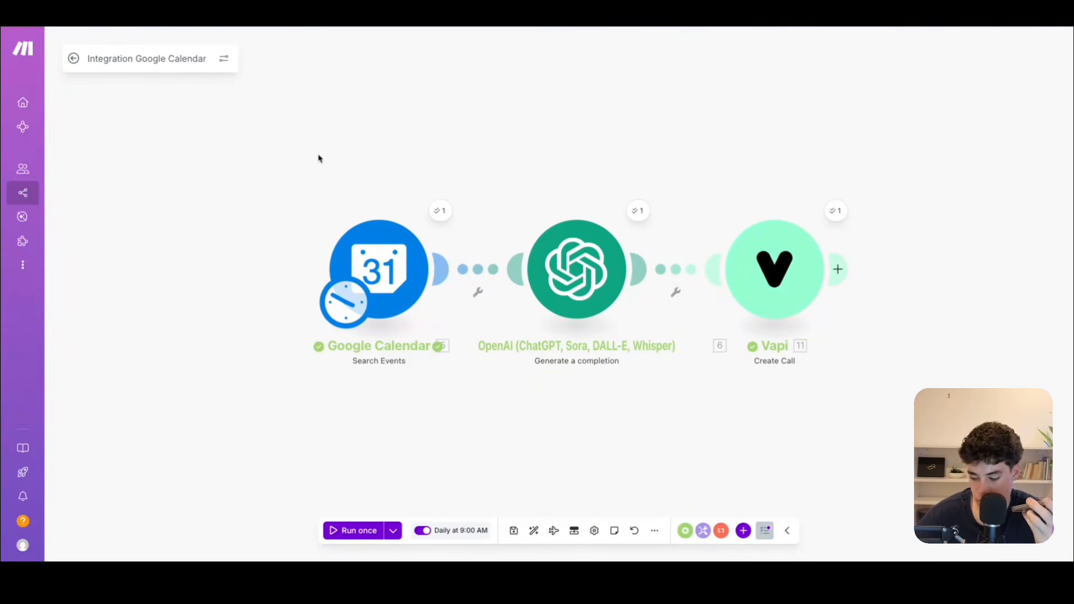
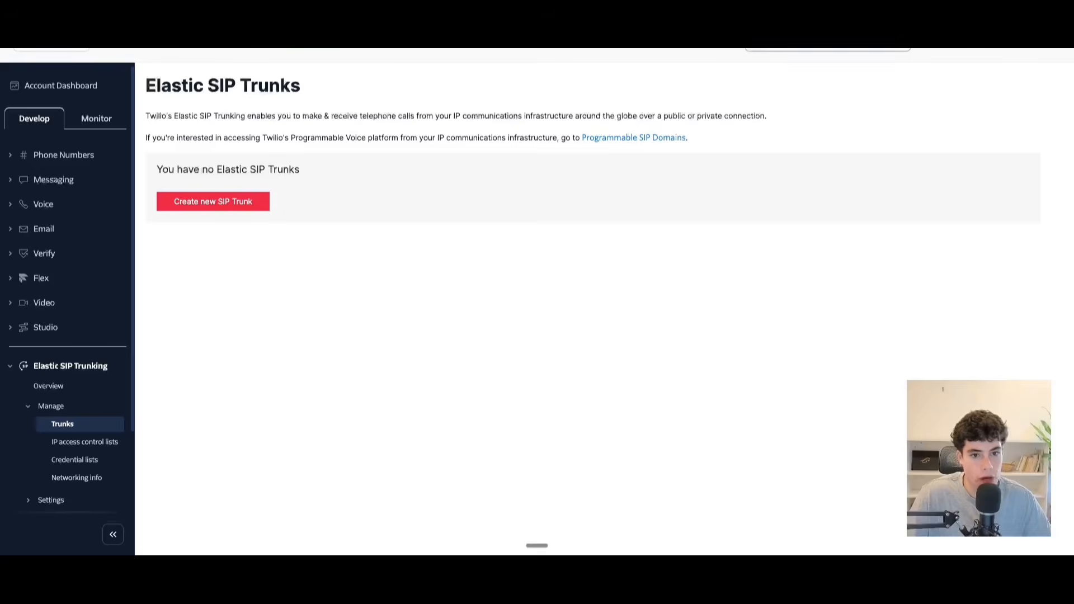
{"action": "left_click", "coordinate": [828, 46]}
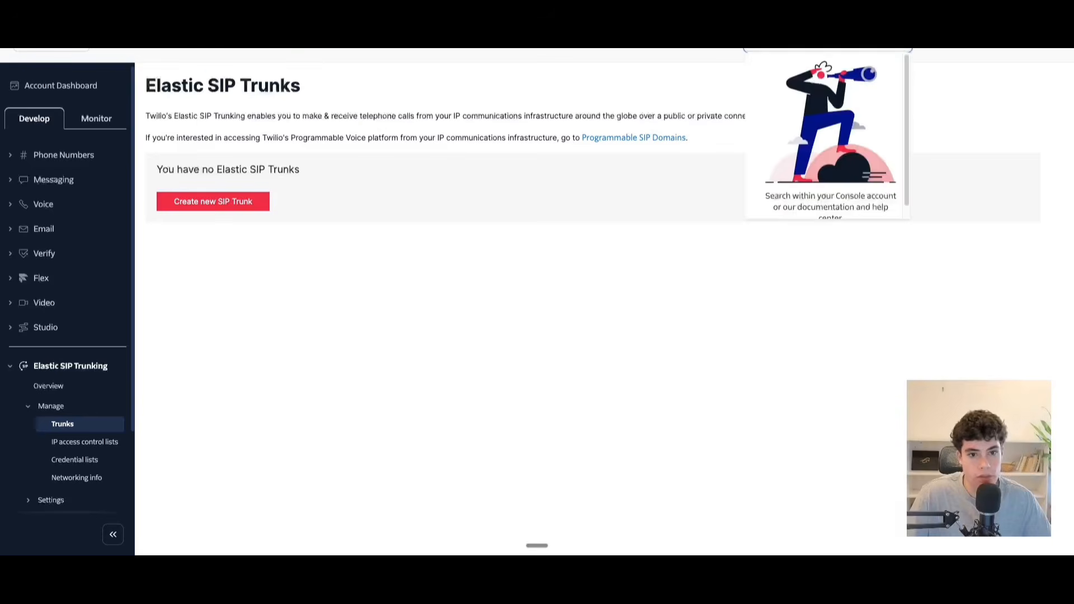
{"action": "left_click_drag", "start_coordinate": [205, 89], "coordinate": [311, 94]}
{"action": "left_click", "coordinate": [440, 373]}
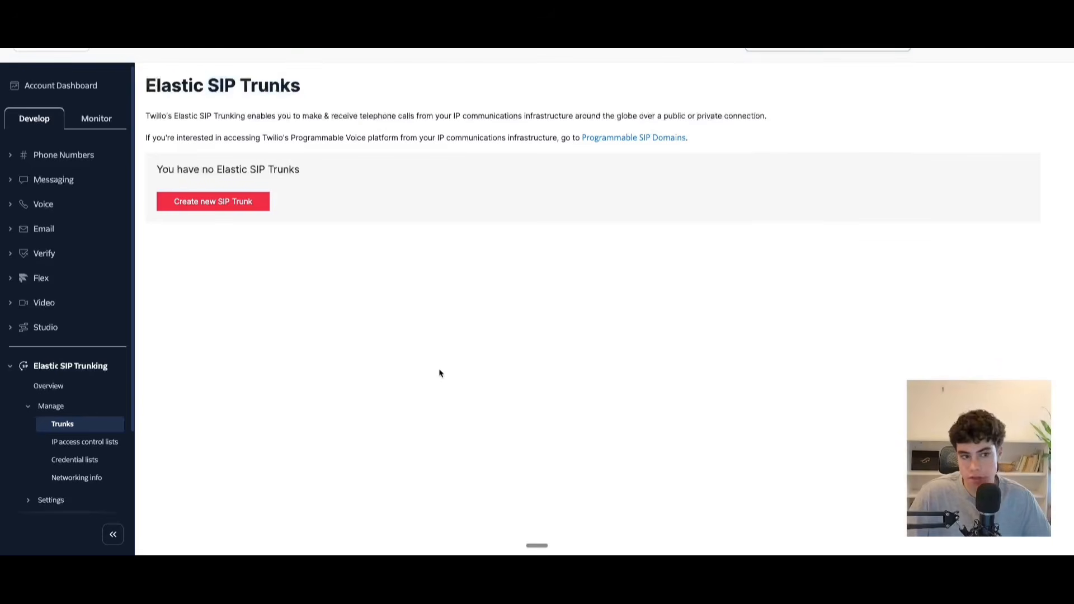
Create a new Elastic SIP trunk with the friendly name "vapi sip trunk".
{"action": "left_click", "coordinate": [224, 203]}
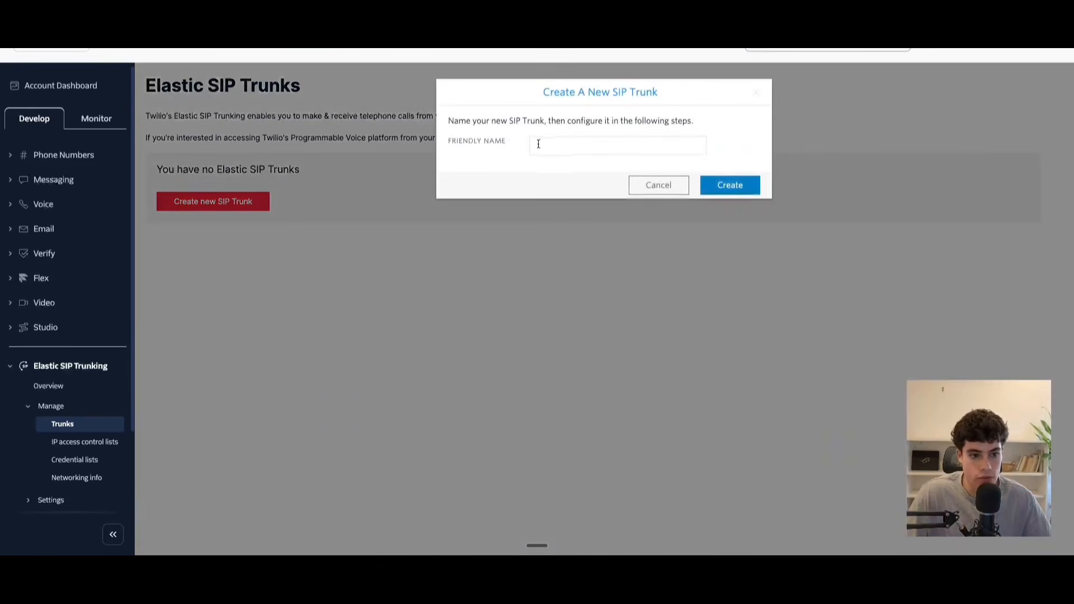
{"action": "left_click", "coordinate": [595, 143]}
{"action": "type", "text": "vapi sip trunk"}
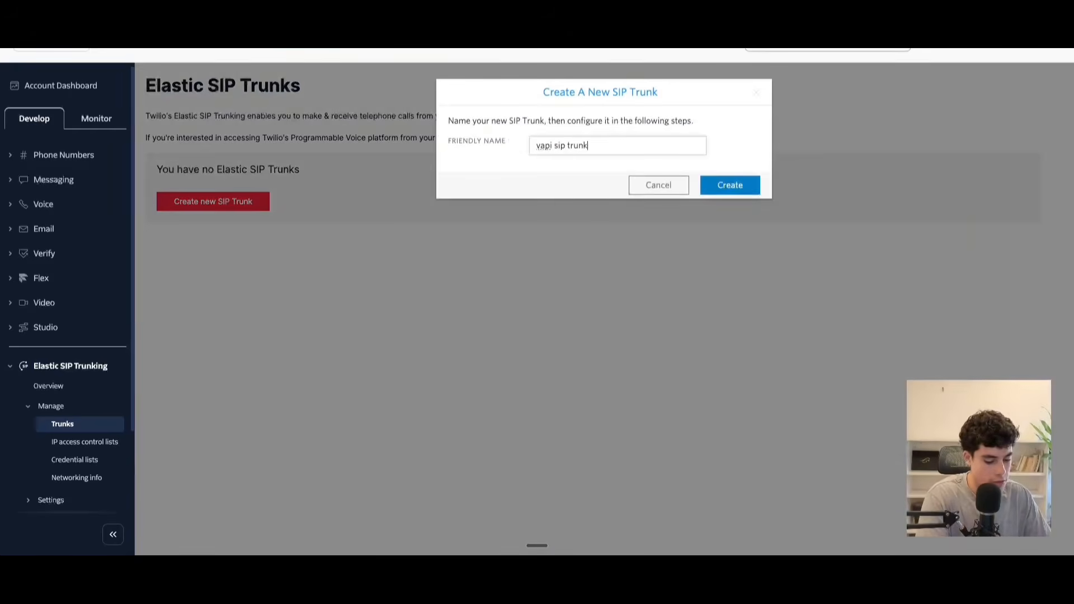
{"action": "left_click", "coordinate": [740, 187]}
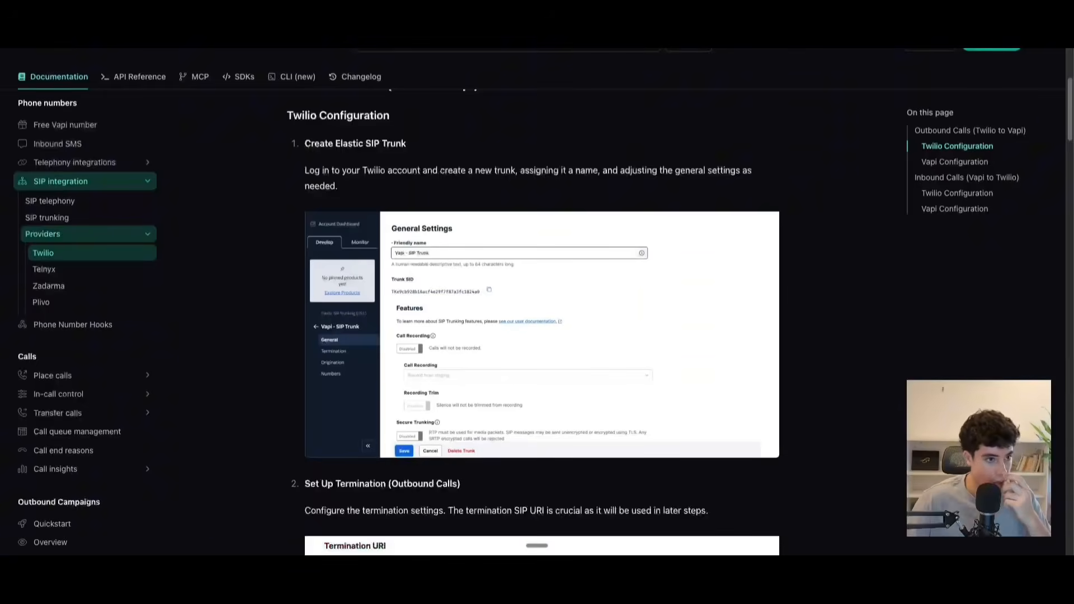
Follow the Vapi guide to the trunk's termination settings and try vapi-sip-trunk as the Termination SIP URI.
{"action": "scroll", "coordinate": [420, 179], "scroll_direction": "down", "scroll_amount": 5}
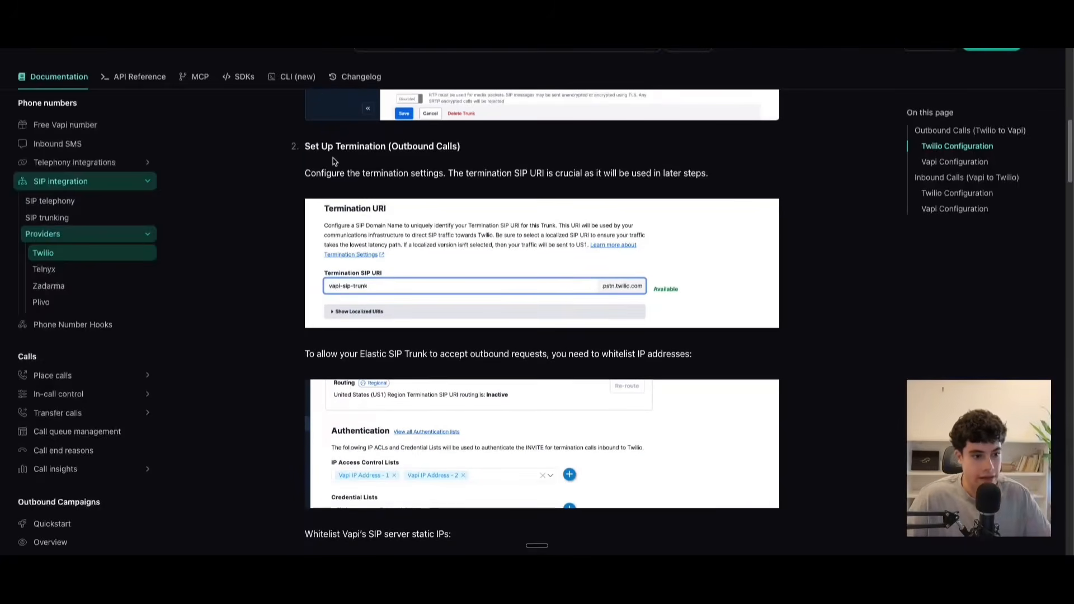
{"action": "left_click_drag", "start_coordinate": [316, 147], "coordinate": [467, 151]}
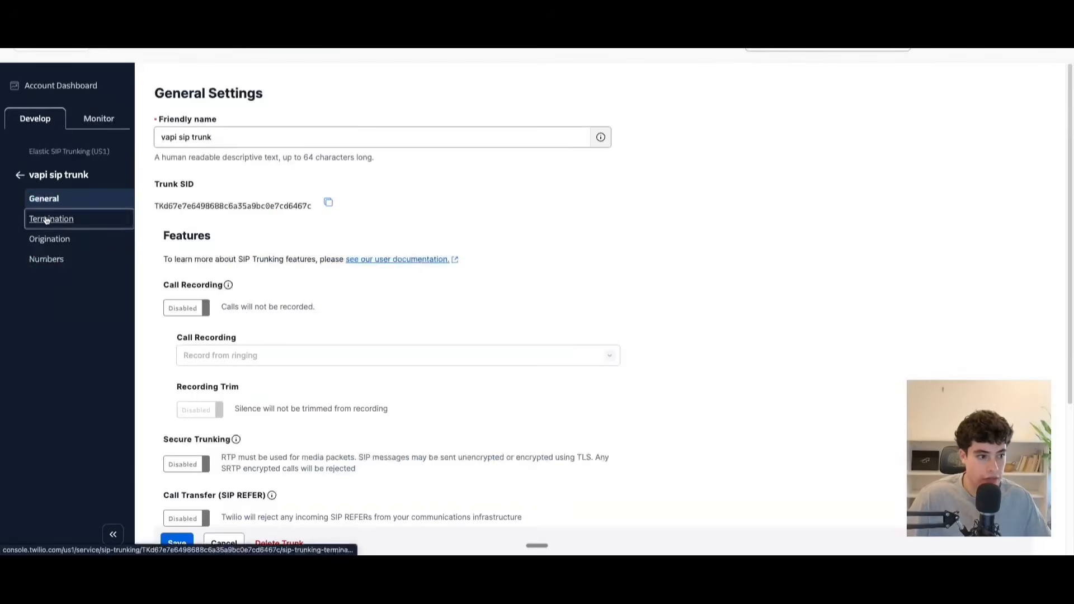
{"action": "left_click", "coordinate": [47, 219]}
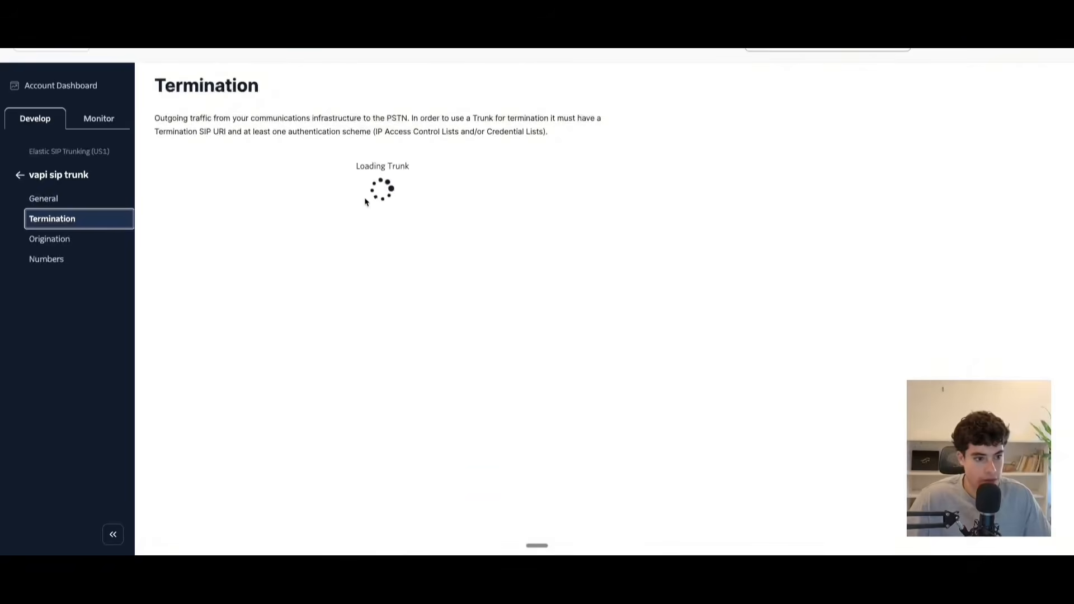
{"action": "left_click", "coordinate": [290, 271]}
{"action": "type", "text": "vapi-sip-trunk"}
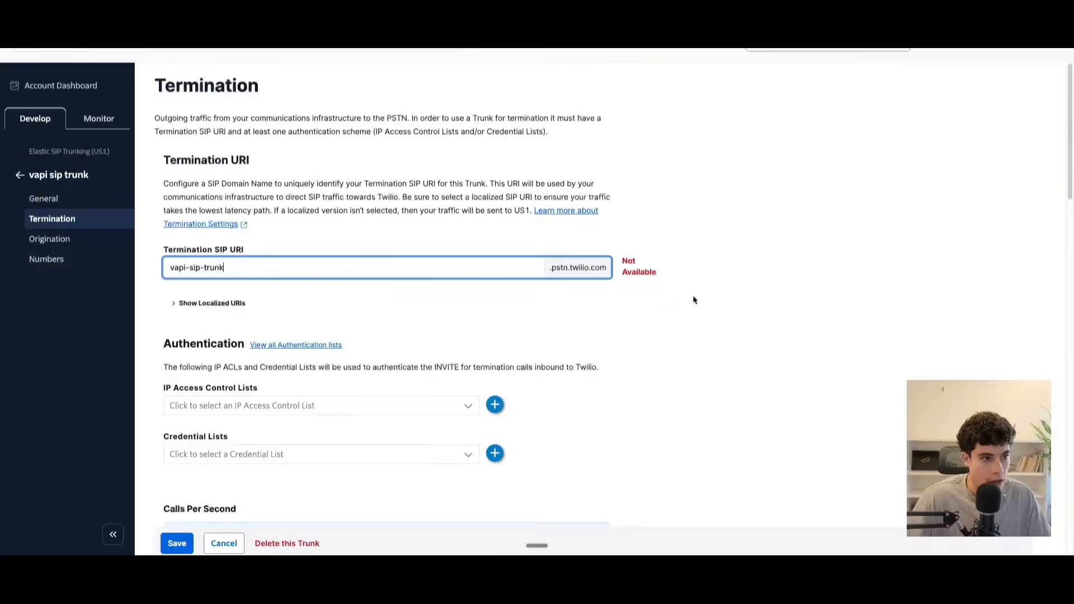
Make the Termination SIP URI unique by extending vapi-sip-trunk with "-test-" and a personal name.
{"action": "left_click", "coordinate": [292, 269]}
{"action": "type", "text": "1"}
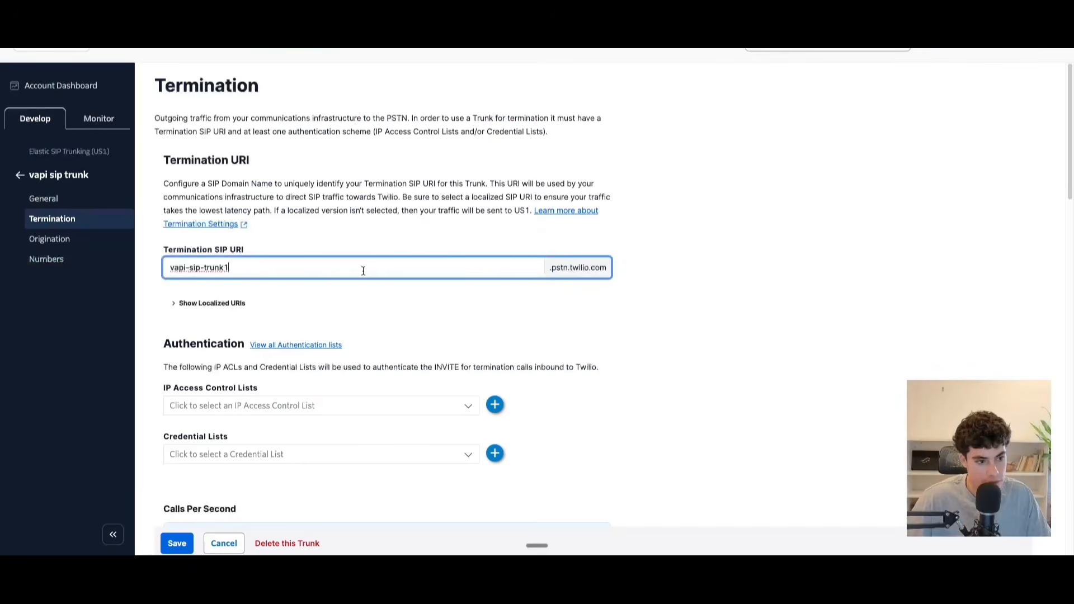
{"action": "key", "text": "BackSpace"}
{"action": "type", "text": "-test"}
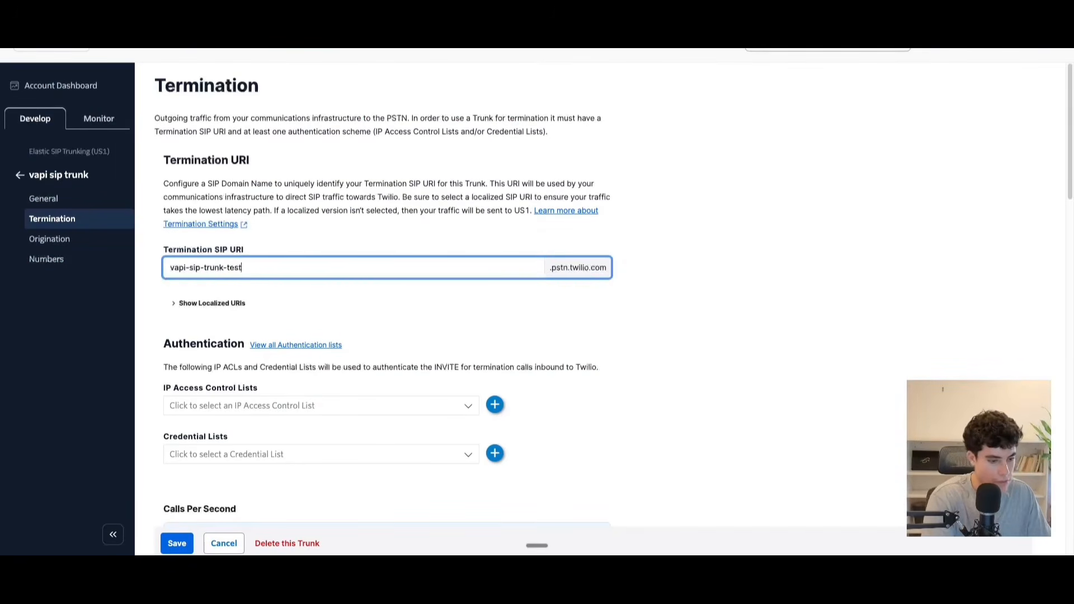
{"action": "type", "text": "-ashton"}
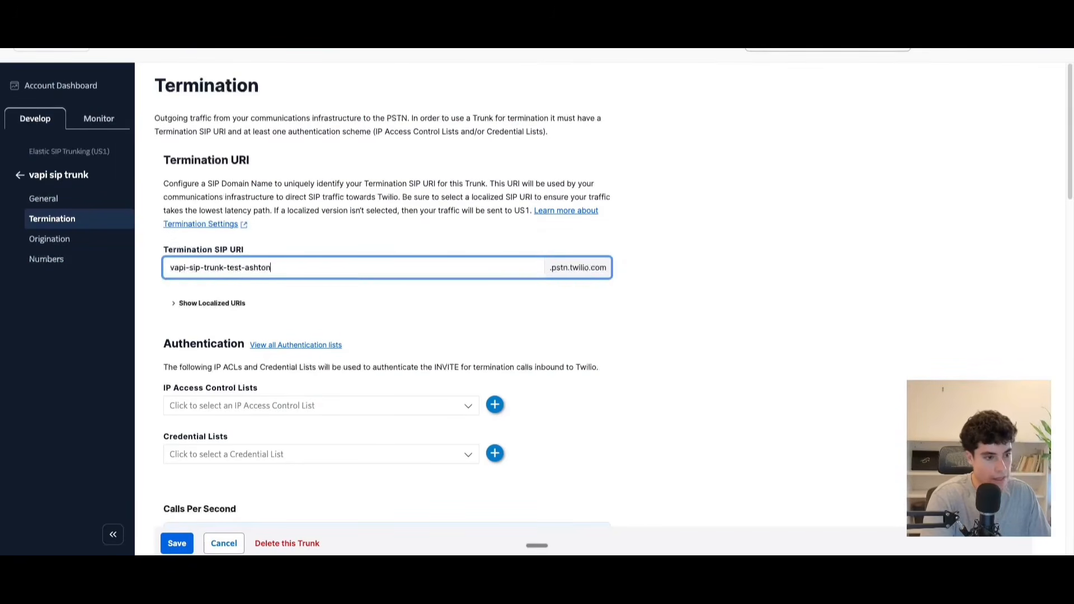
{"action": "left_click", "coordinate": [736, 343]}
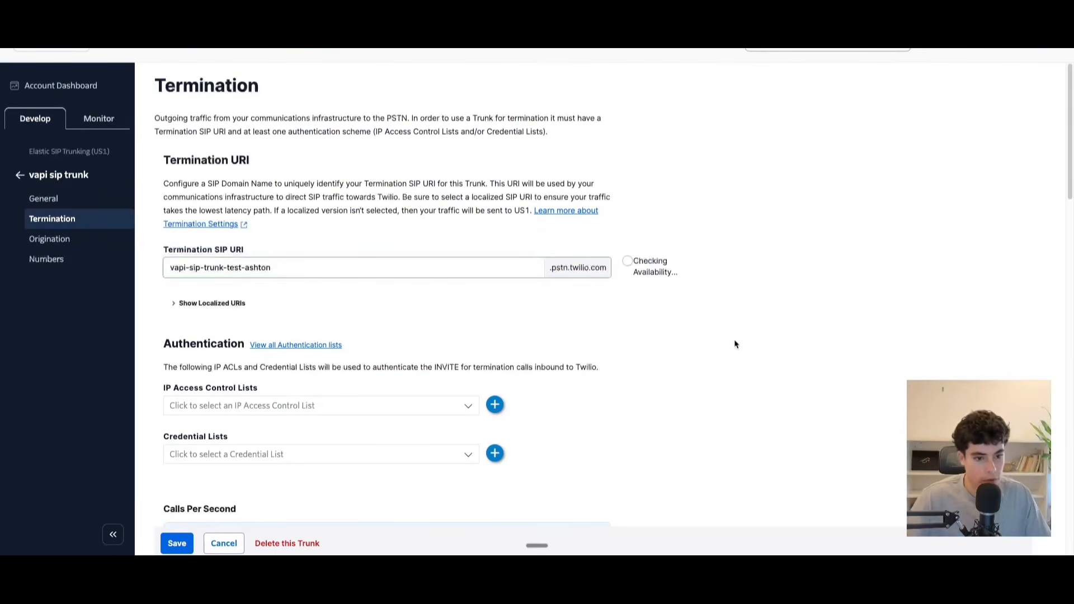
{"action": "triple_click", "coordinate": [342, 260]}
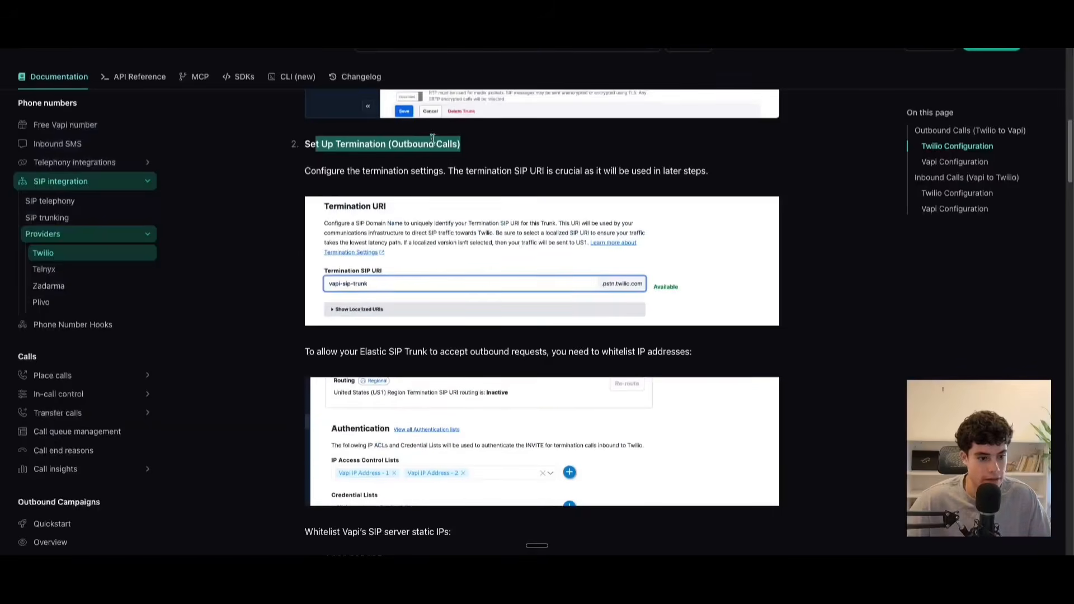
Check the guide's IP whitelisting instructions and start a new IP access control list named "vapi - auth 1".
{"action": "scroll", "coordinate": [339, 241], "scroll_direction": "down", "scroll_amount": 3}
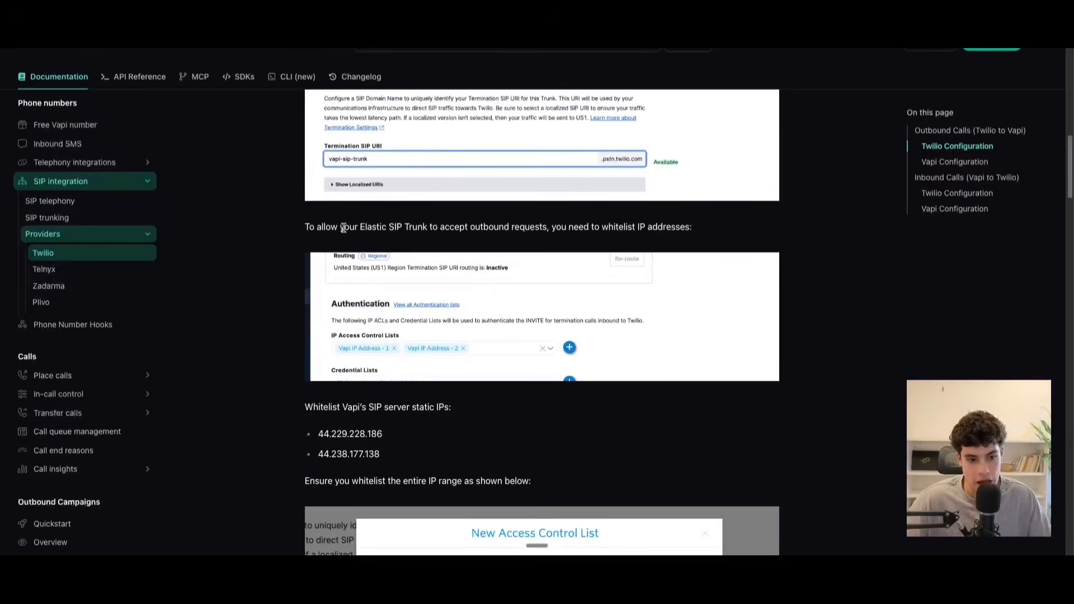
{"action": "scroll", "coordinate": [382, 393], "scroll_direction": "down", "scroll_amount": 1}
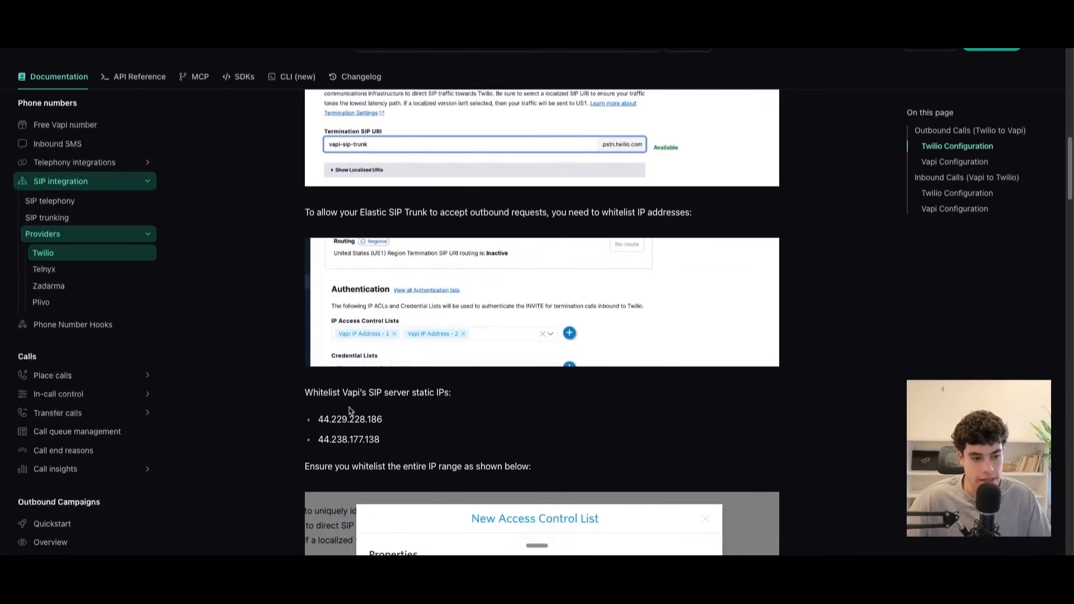
{"action": "scroll", "coordinate": [357, 420], "scroll_direction": "down", "scroll_amount": 1}
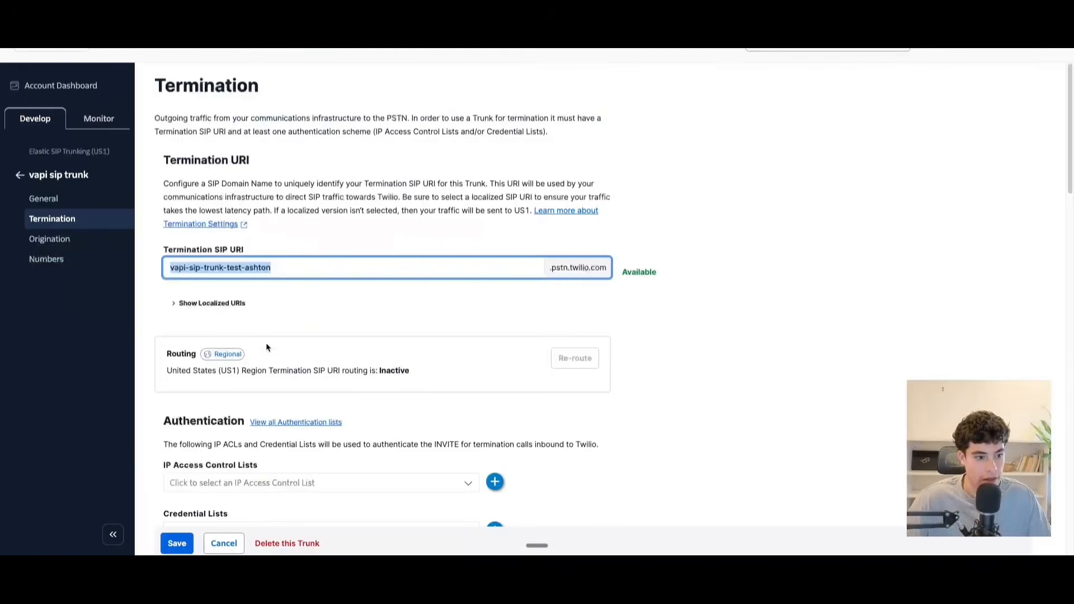
{"action": "scroll", "coordinate": [325, 375], "scroll_direction": "down", "scroll_amount": 2}
{"action": "scroll", "coordinate": [325, 375], "scroll_direction": "down", "scroll_amount": 1}
{"action": "left_click", "coordinate": [493, 301]}
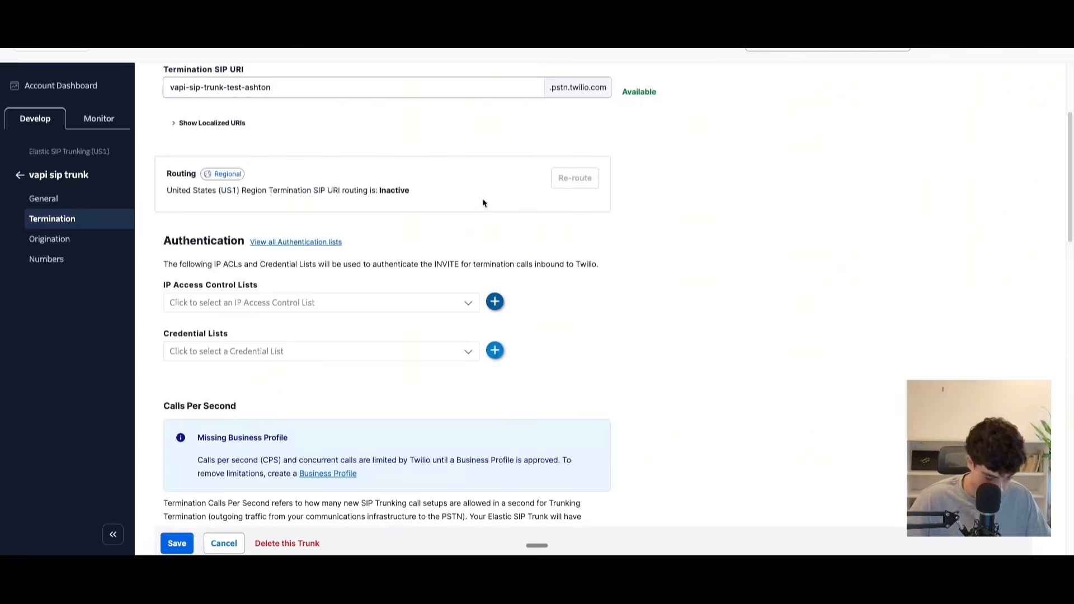
{"action": "left_click", "coordinate": [495, 302]}
{"action": "left_click", "coordinate": [543, 145]}
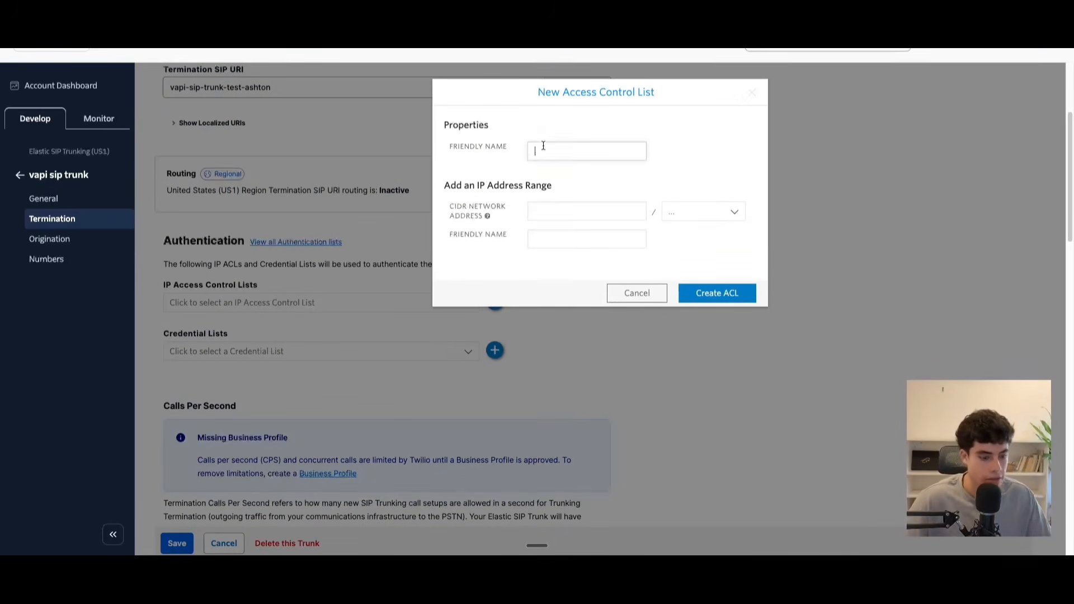
{"action": "type", "text": "vapi - auth 1"}
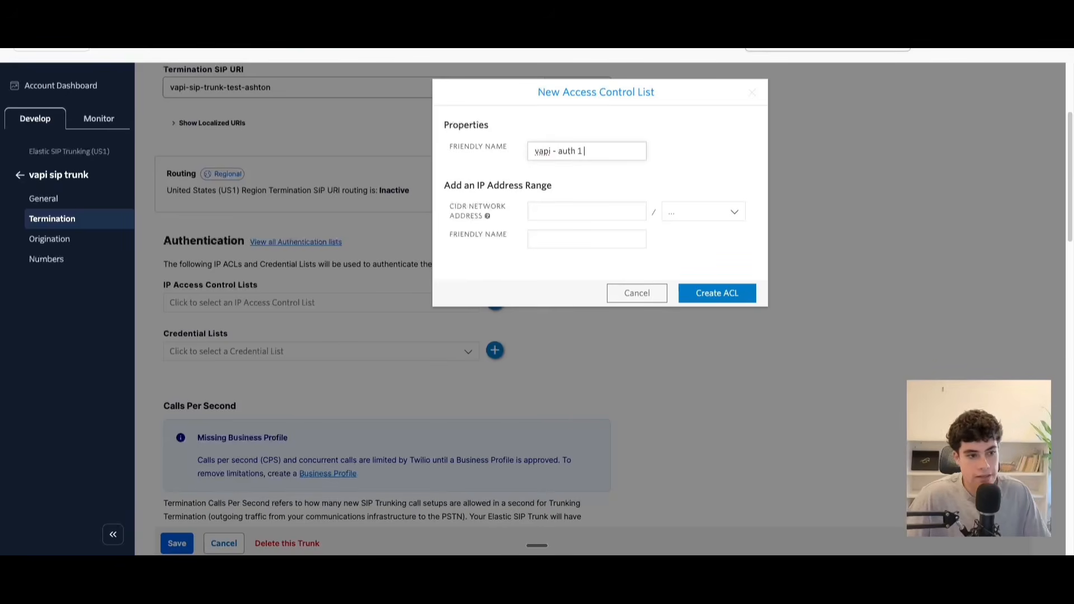
Copy Vapi's static IP 44.229.228.186 from the guide into the list's network address, set the range to 32, and create the access control list.
{"action": "left_click", "coordinate": [338, 14]}
{"action": "scroll", "coordinate": [391, 302], "scroll_direction": "down", "scroll_amount": 1}
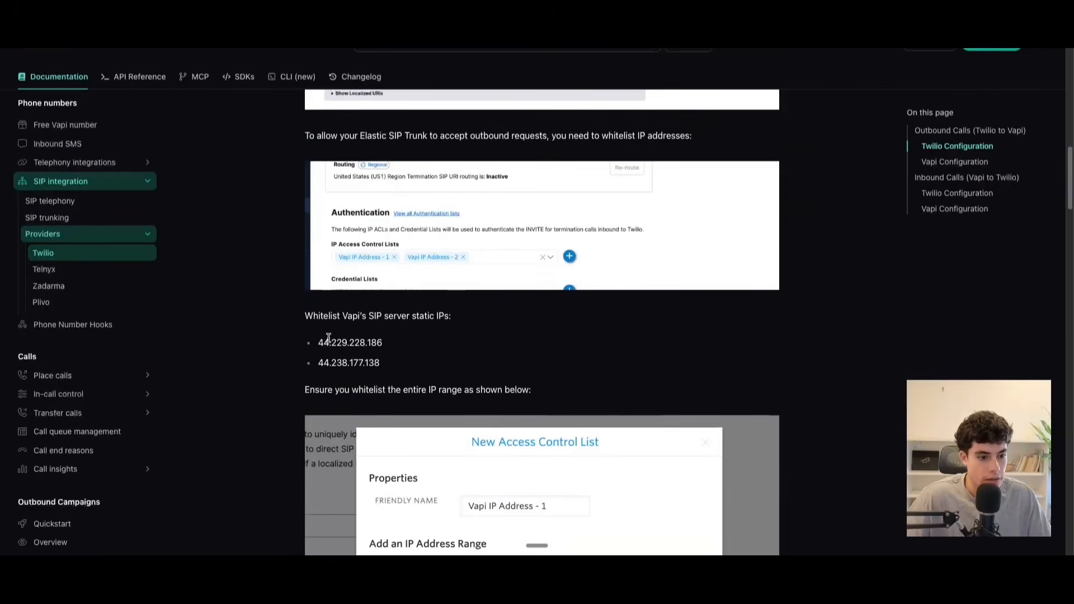
{"action": "left_click_drag", "start_coordinate": [316, 342], "coordinate": [405, 347]}
{"action": "key", "text": "ctrl+c"}
{"action": "scroll", "coordinate": [432, 341], "scroll_direction": "down", "scroll_amount": 3}
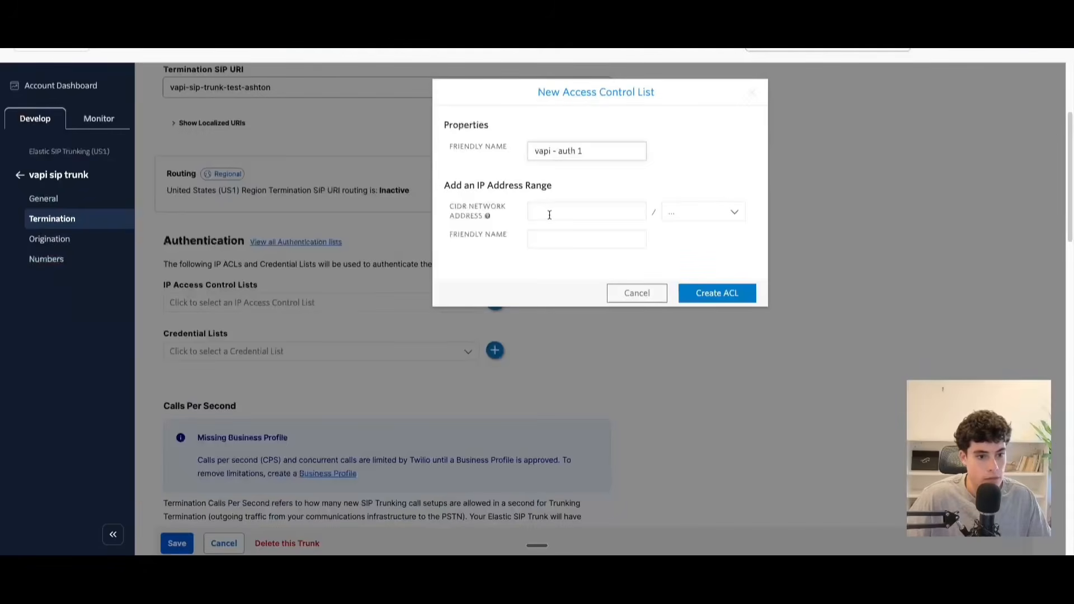
{"action": "left_click", "coordinate": [550, 215]}
{"action": "key", "text": "ctrl+v"}
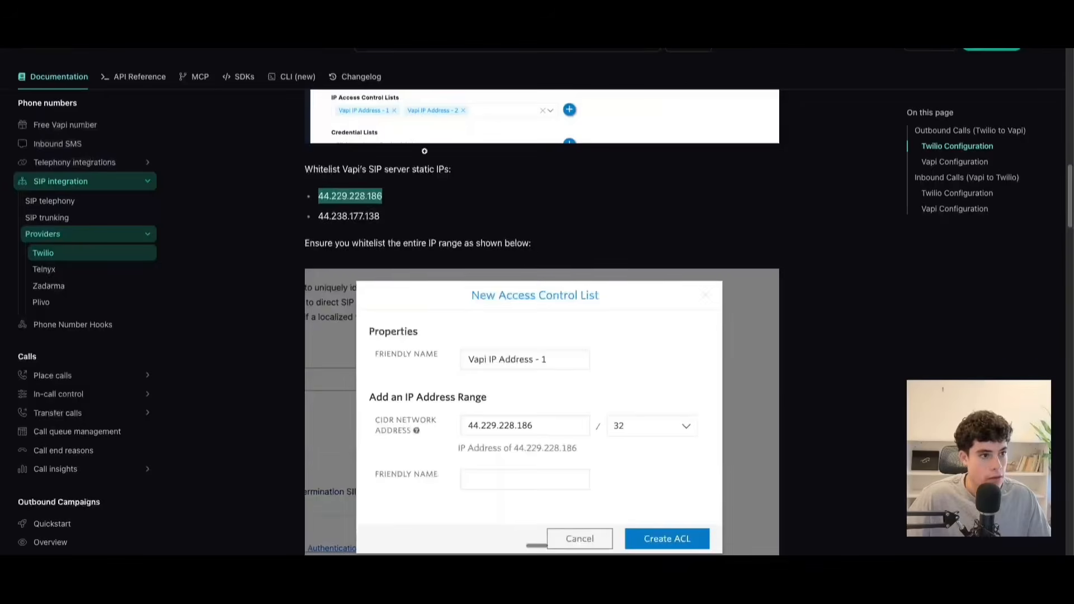
{"action": "scroll", "coordinate": [673, 353], "scroll_direction": "down", "scroll_amount": 5}
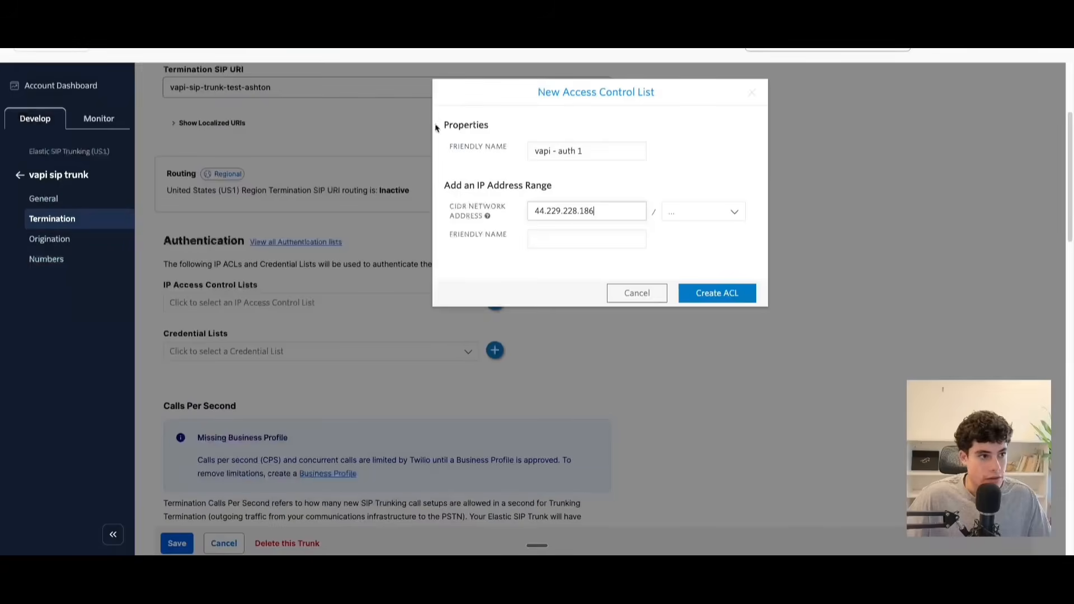
{"action": "left_click", "coordinate": [733, 212]}
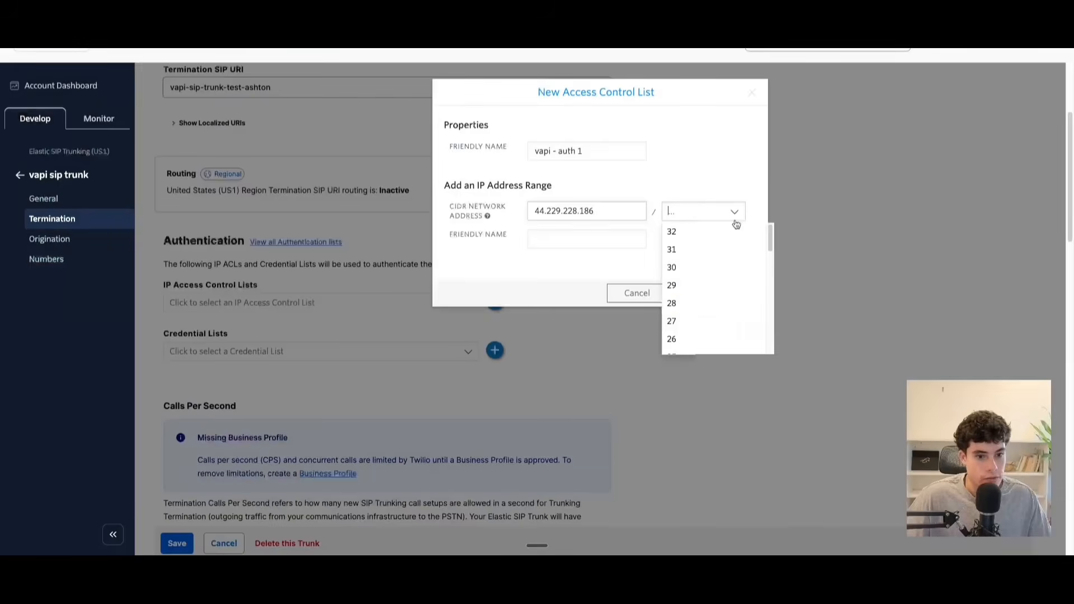
{"action": "left_click", "coordinate": [698, 231]}
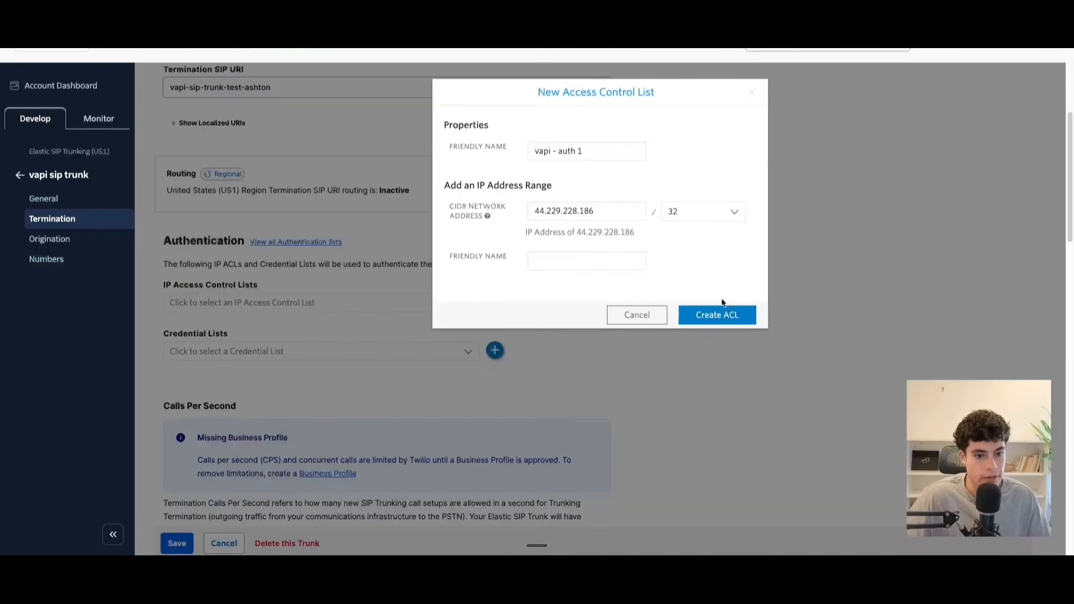
{"action": "left_click", "coordinate": [721, 312]}
Start a second access control list named "vapi - auth 2" with the network address 44.238.177.138 copied from the Vapi guide.
{"action": "left_click", "coordinate": [494, 303]}
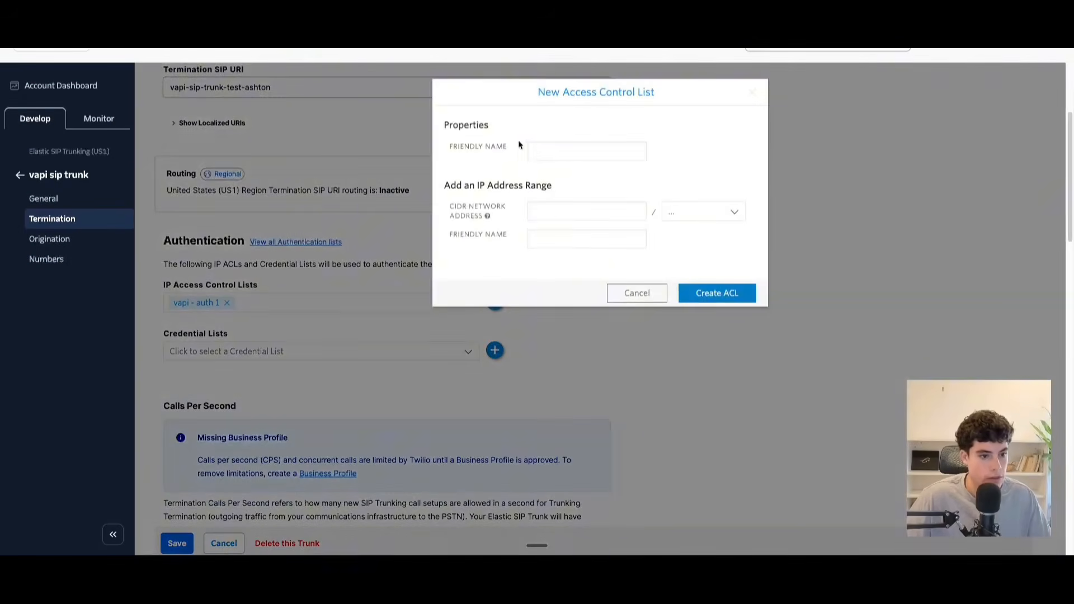
{"action": "left_click", "coordinate": [560, 151]}
{"action": "type", "text": "vapi - auth 2"}
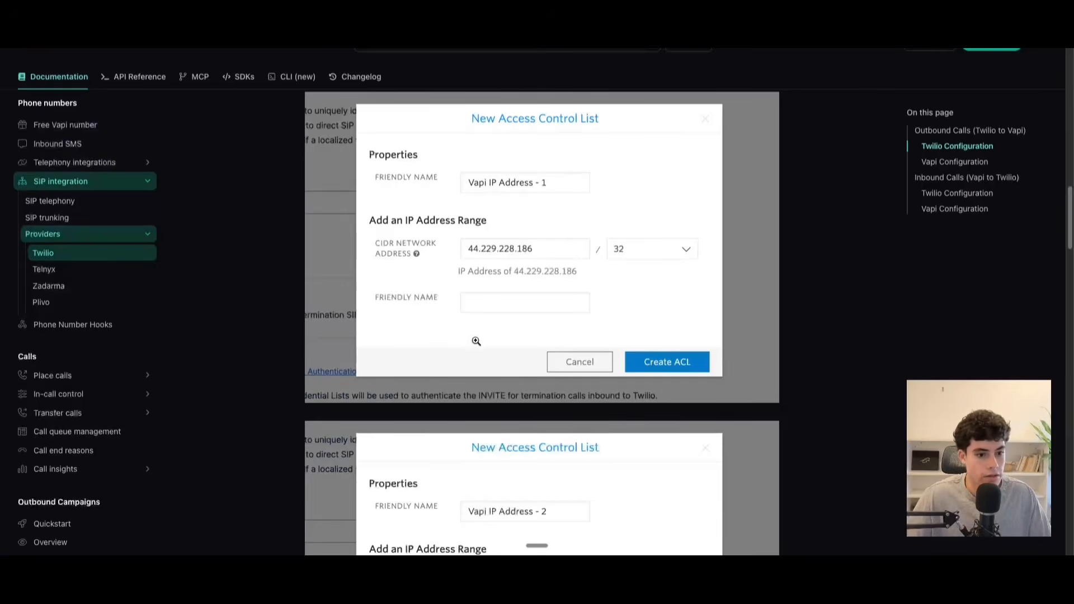
{"action": "scroll", "coordinate": [481, 354], "scroll_direction": "down", "scroll_amount": 5}
{"action": "scroll", "coordinate": [481, 353], "scroll_direction": "up", "scroll_amount": 7}
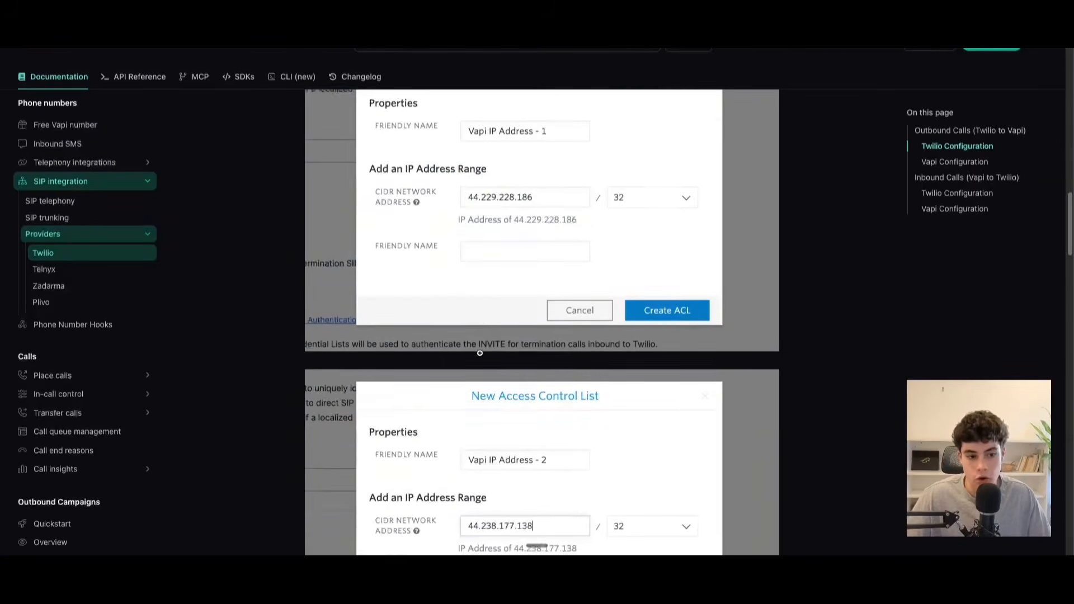
{"action": "left_click_drag", "start_coordinate": [320, 142], "coordinate": [386, 147]}
{"action": "key", "text": "super+c"}
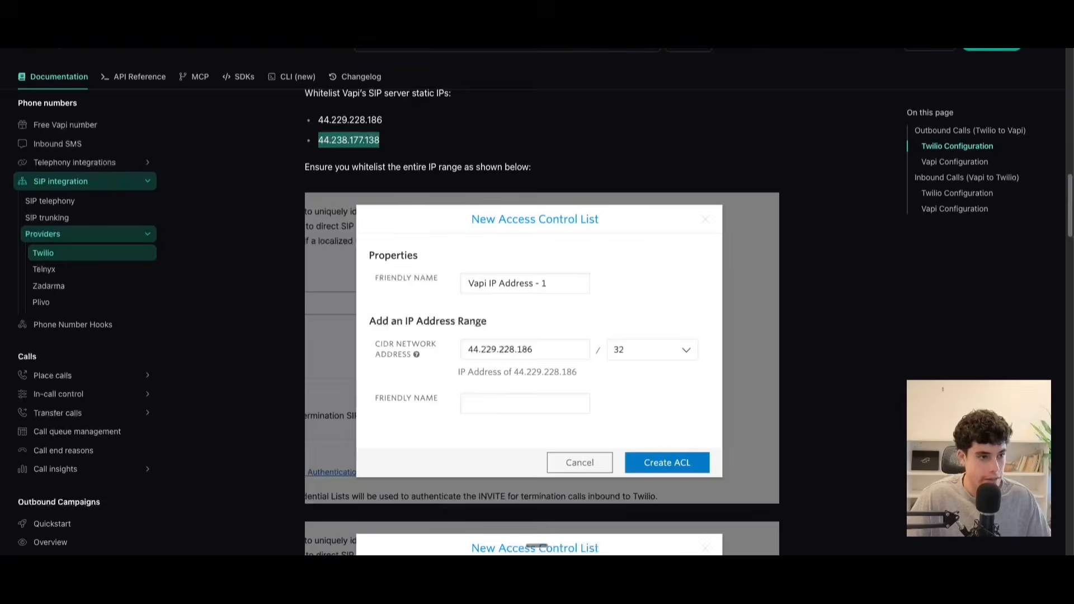
{"action": "left_click", "coordinate": [321, 23]}
{"action": "left_click", "coordinate": [561, 218]}
{"action": "key", "text": "super+v"}
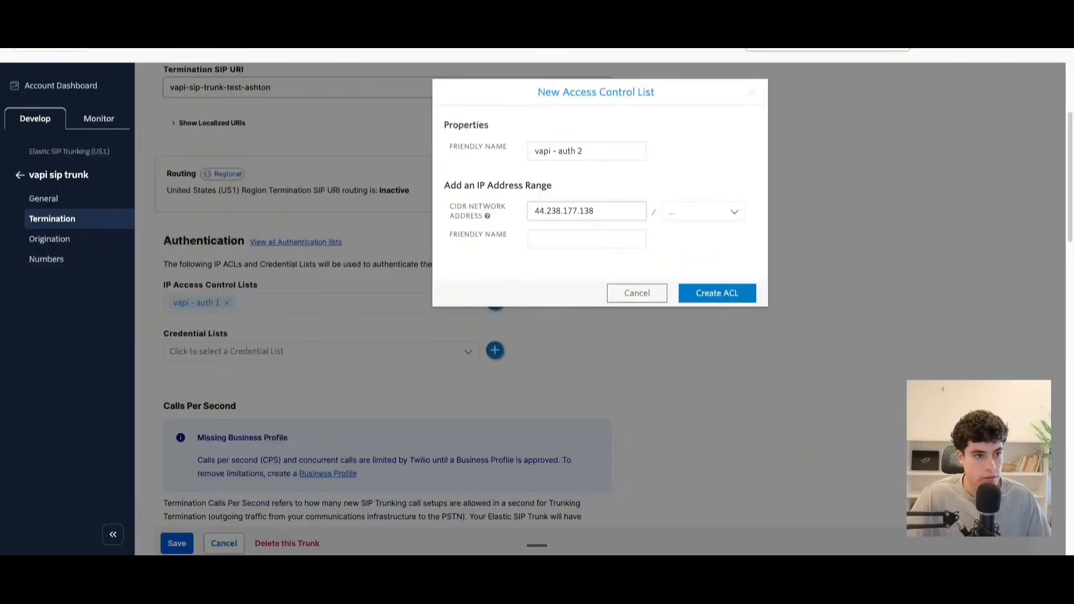
Check the second list's range in the guide, set it to 32, and create the access control list.
{"action": "left_click", "coordinate": [224, 23]}
{"action": "scroll", "coordinate": [587, 429], "scroll_direction": "down", "scroll_amount": 5}
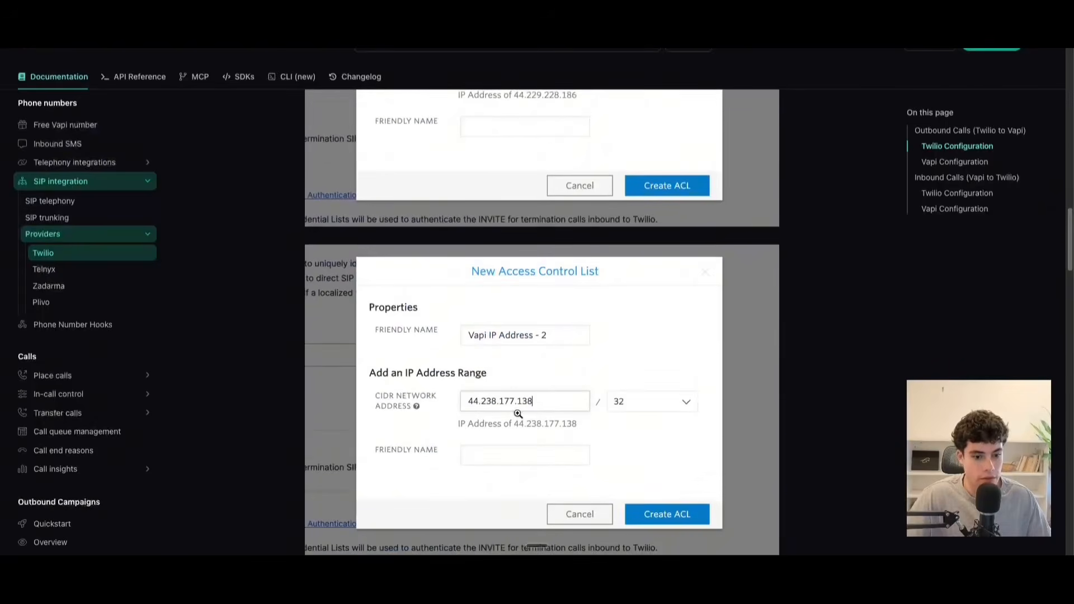
{"action": "left_click", "coordinate": [322, 22]}
{"action": "left_click", "coordinate": [727, 212]}
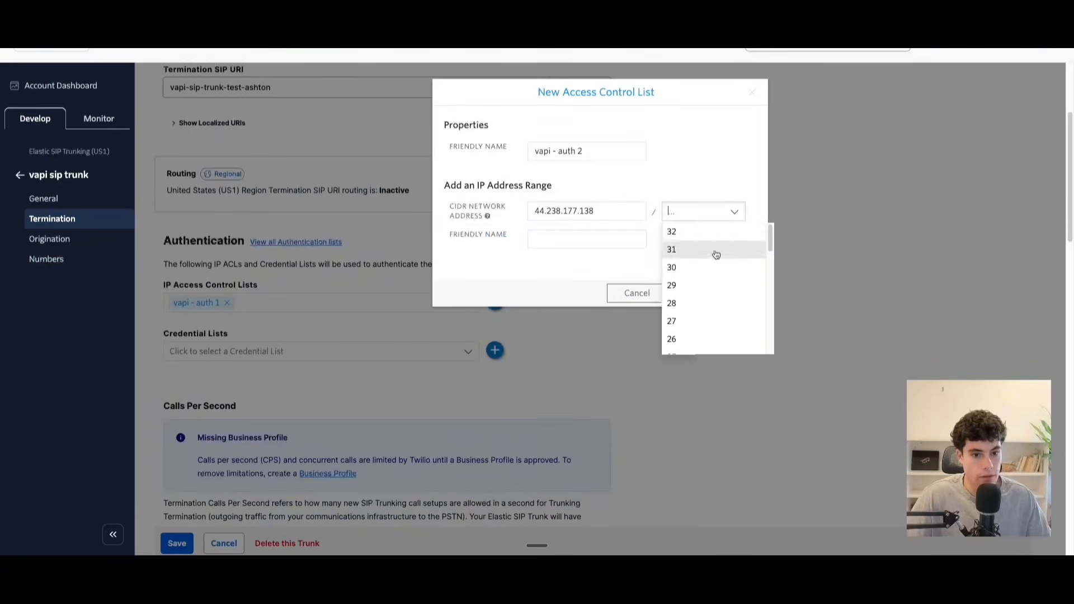
{"action": "left_click", "coordinate": [699, 232]}
{"action": "left_click", "coordinate": [717, 315]}
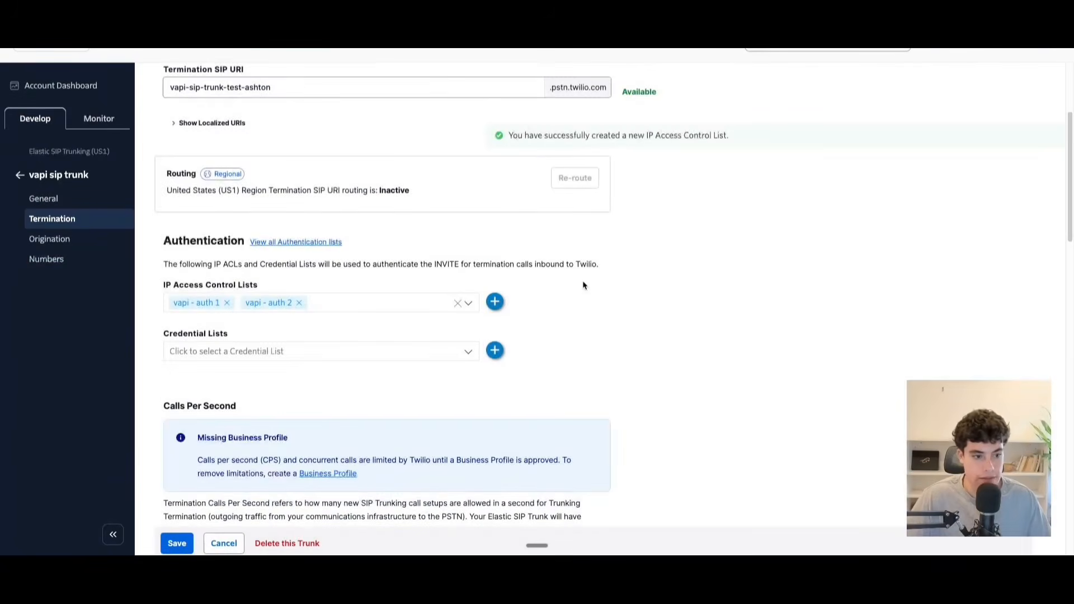
Review the Vapi guide's IP whitelisting examples and its section on purchasing or moving numbers to the Elastic SIP trunk.
{"action": "left_click", "coordinate": [274, 22]}
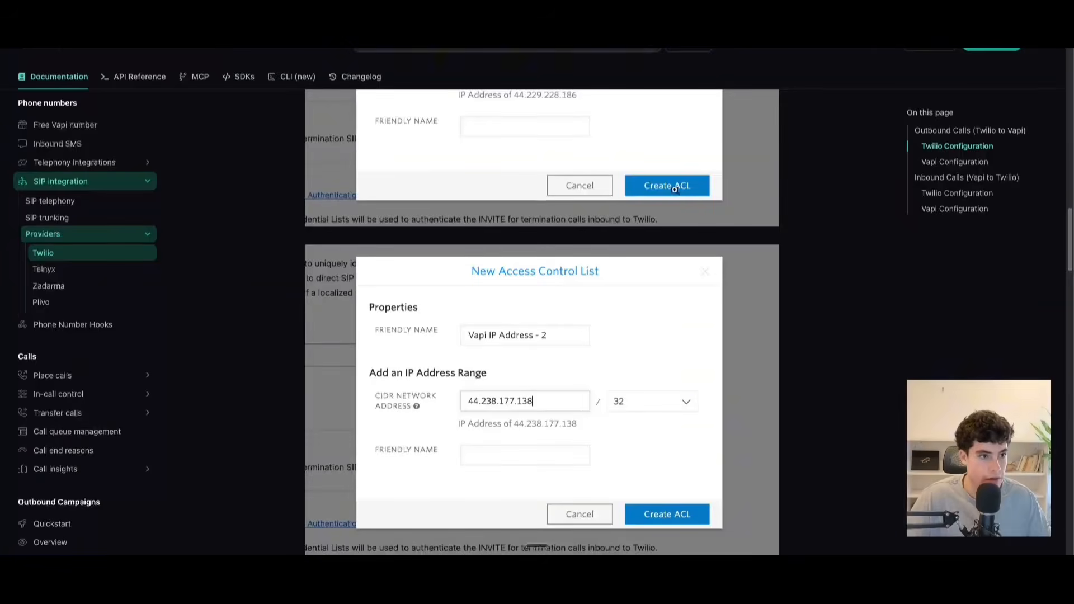
{"action": "scroll", "coordinate": [674, 324], "scroll_direction": "down", "scroll_amount": 5}
{"action": "scroll", "coordinate": [442, 254], "scroll_direction": "up", "scroll_amount": 10}
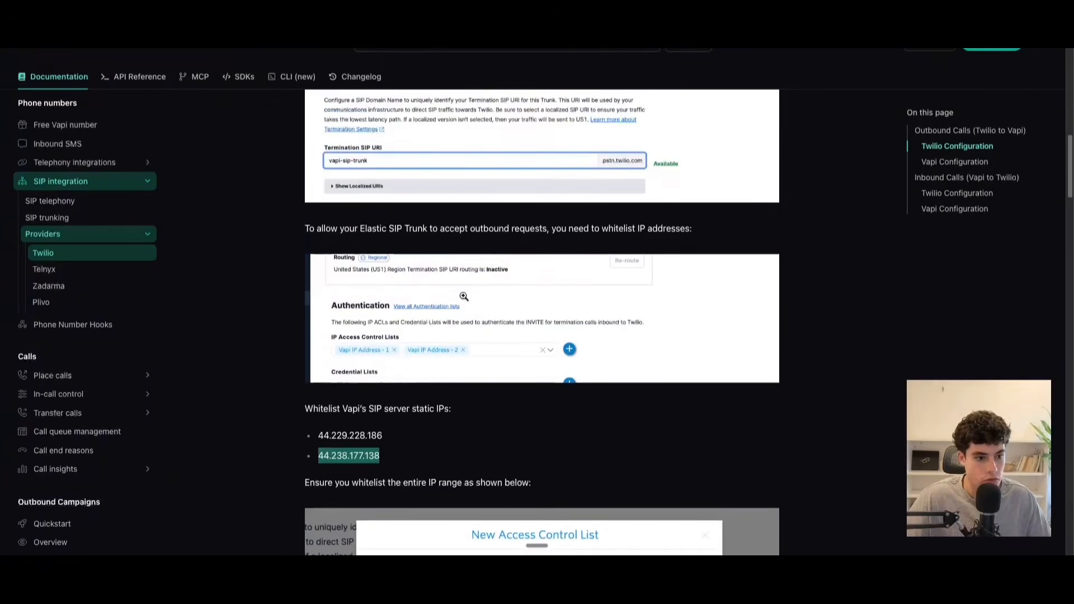
{"action": "scroll", "coordinate": [438, 345], "scroll_direction": "down", "scroll_amount": 3}
{"action": "scroll", "coordinate": [438, 346], "scroll_direction": "up", "scroll_amount": 5}
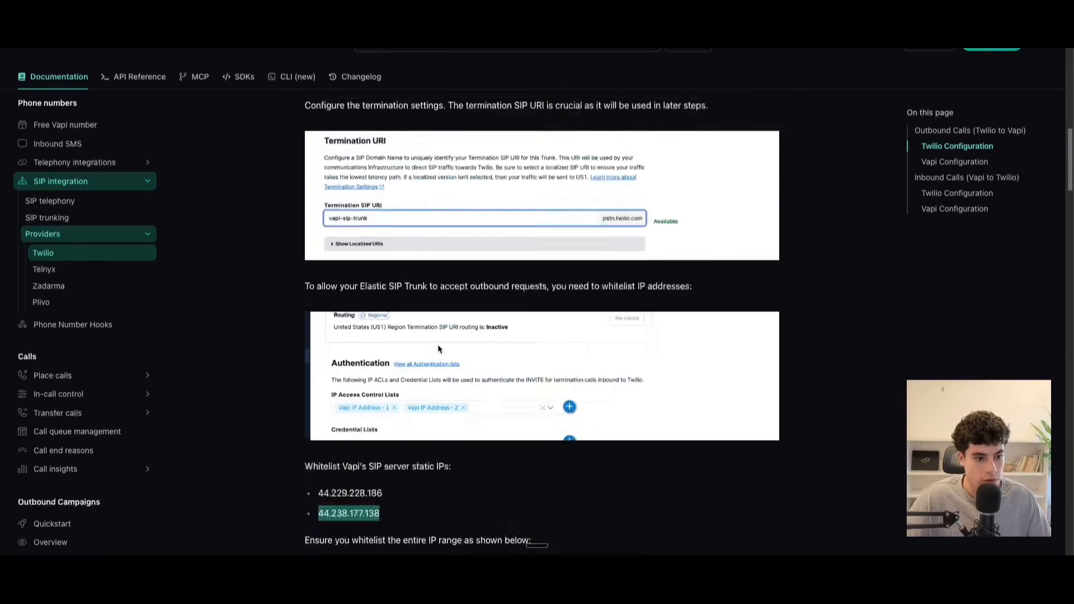
{"action": "scroll", "coordinate": [440, 347], "scroll_direction": "down", "scroll_amount": 5}
{"action": "scroll", "coordinate": [441, 346], "scroll_direction": "down", "scroll_amount": 9}
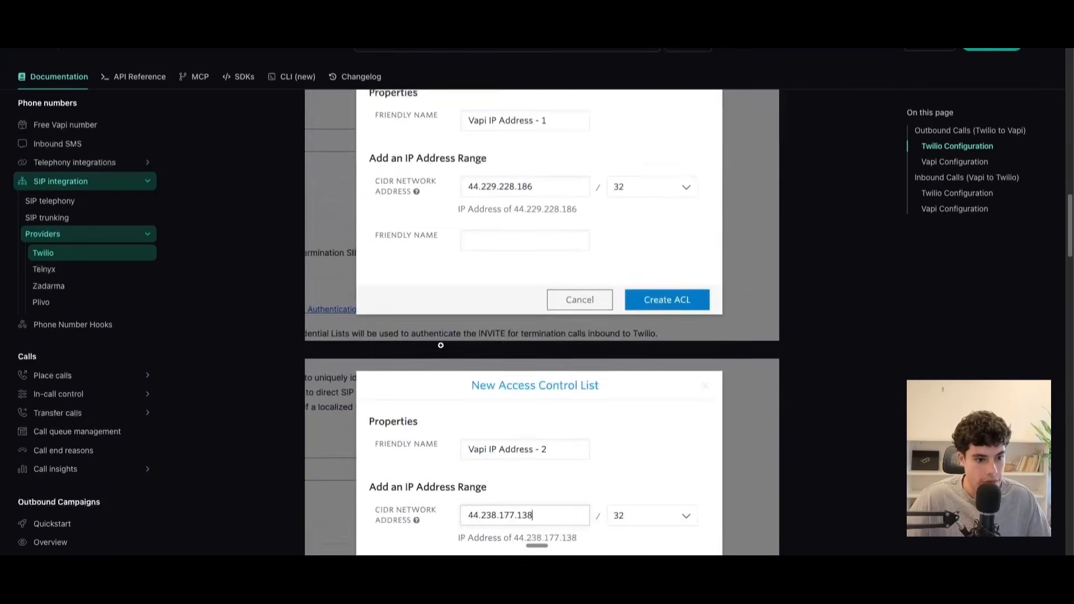
{"action": "scroll", "coordinate": [442, 346], "scroll_direction": "down", "scroll_amount": 5}
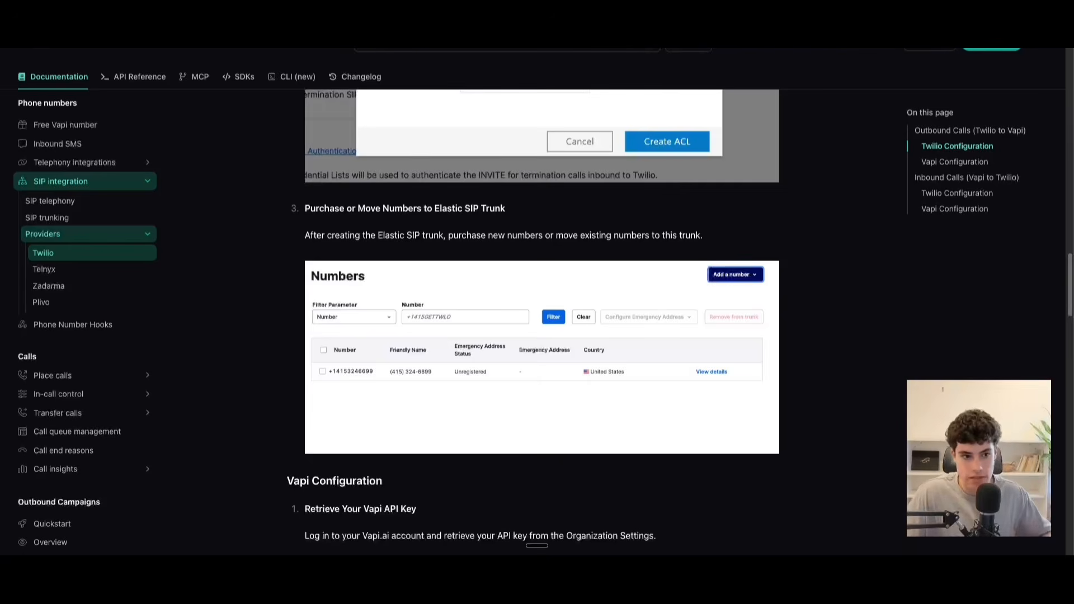
{"action": "scroll", "coordinate": [486, 175], "scroll_direction": "up", "scroll_amount": 3}
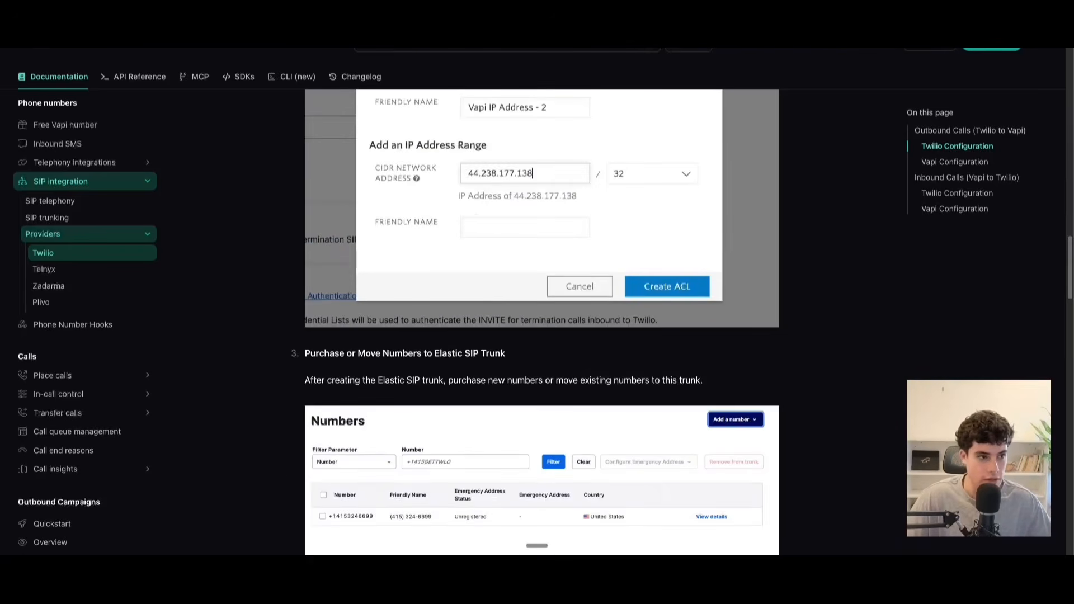
{"action": "scroll", "coordinate": [556, 297], "scroll_direction": "down", "scroll_amount": 1}
{"action": "scroll", "coordinate": [559, 287], "scroll_direction": "up", "scroll_amount": 3}
{"action": "scroll", "coordinate": [559, 288], "scroll_direction": "down", "scroll_amount": 1}
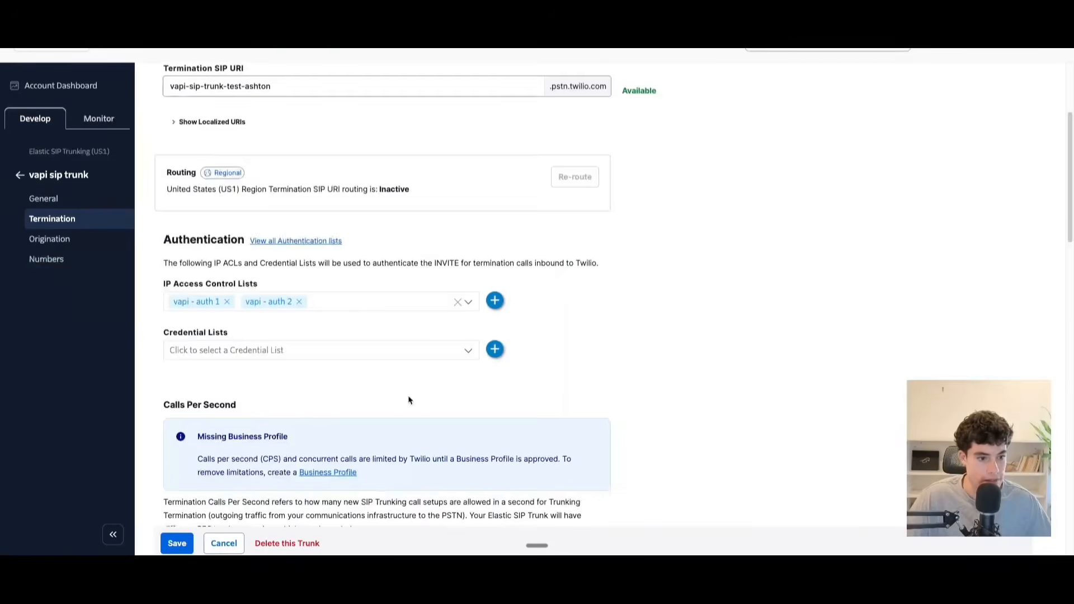
{"action": "scroll", "coordinate": [407, 400], "scroll_direction": "down", "scroll_amount": 4}
Save the trunk's termination settings, and open the trunk's Numbers page as the guide's third step requires.
{"action": "left_click", "coordinate": [191, 543]}
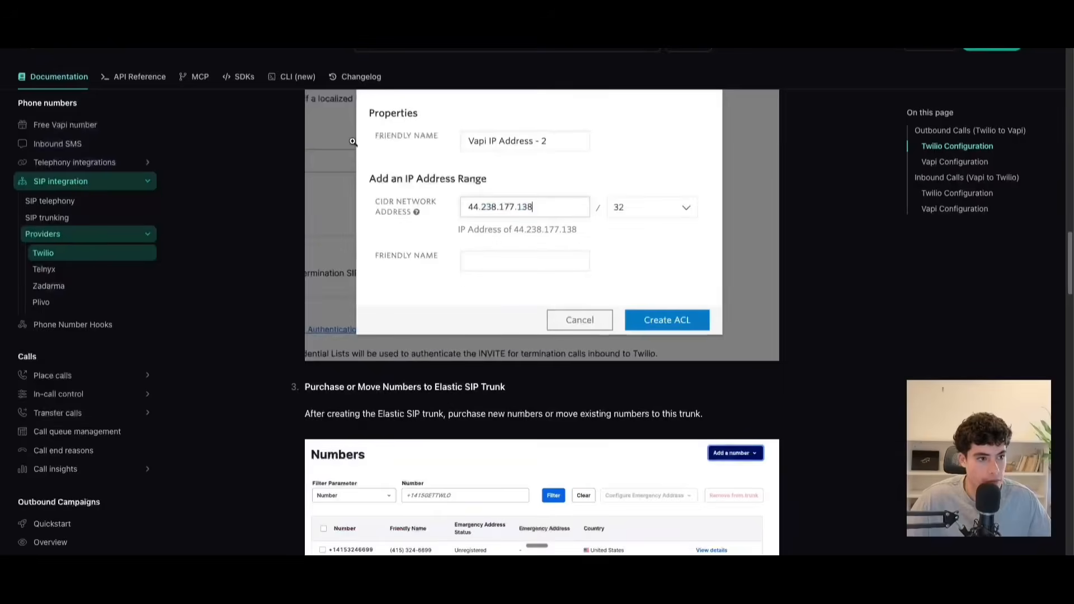
{"action": "scroll", "coordinate": [366, 191], "scroll_direction": "down", "scroll_amount": 4}
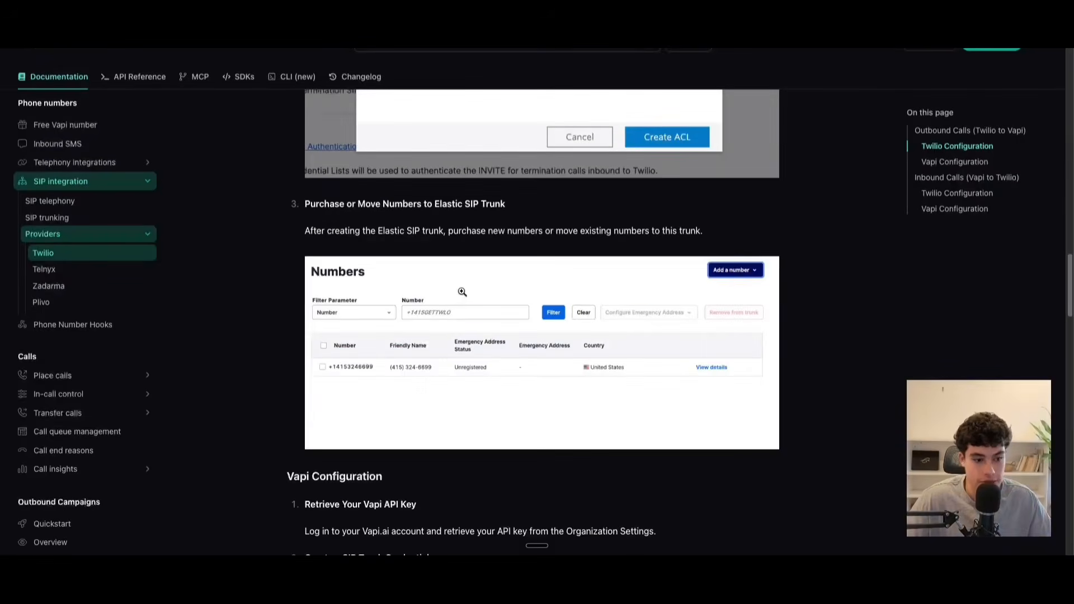
{"action": "left_click_drag", "start_coordinate": [311, 204], "coordinate": [482, 220]}
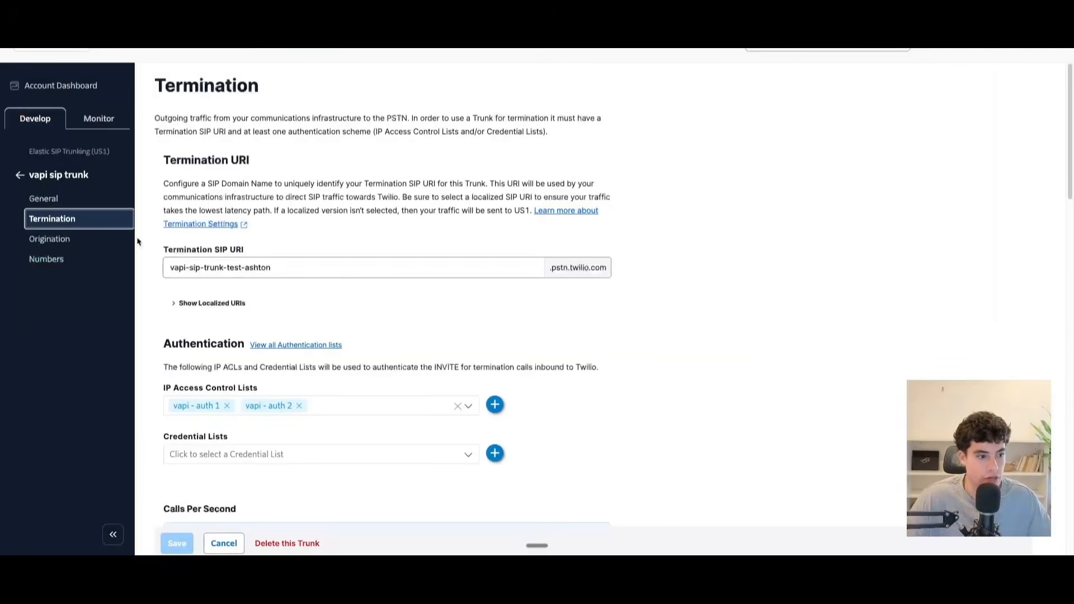
{"action": "left_click", "coordinate": [63, 264]}
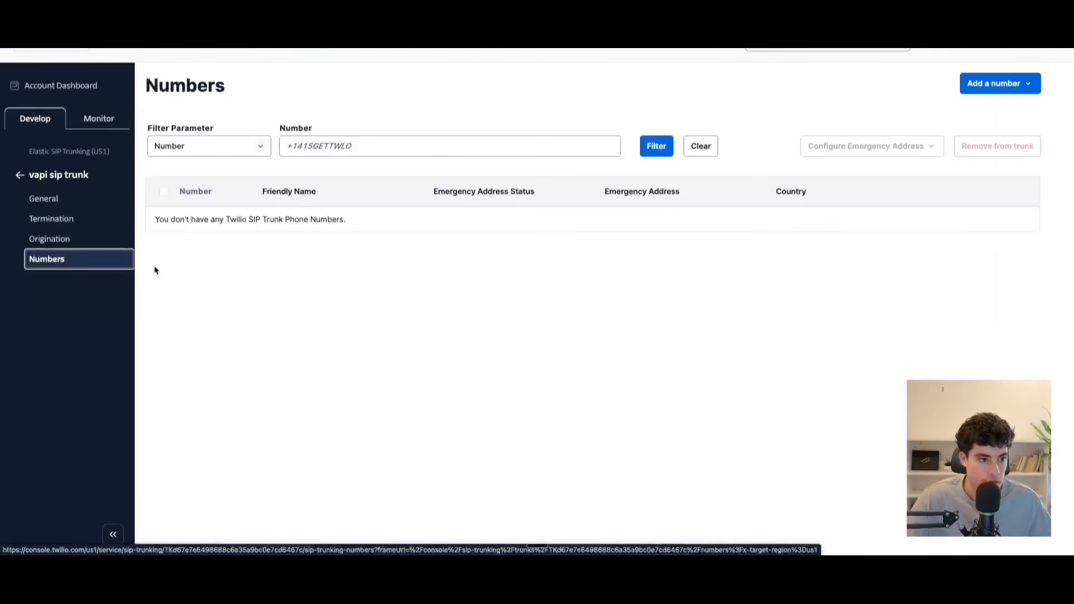
{"action": "left_click", "coordinate": [969, 92]}
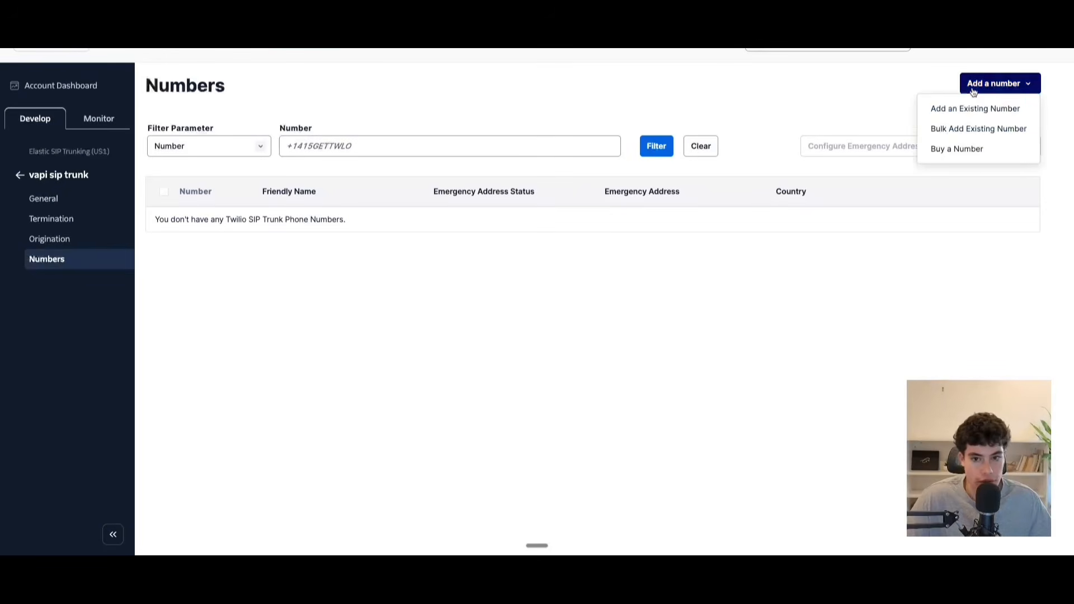
{"action": "left_click", "coordinate": [943, 109]}
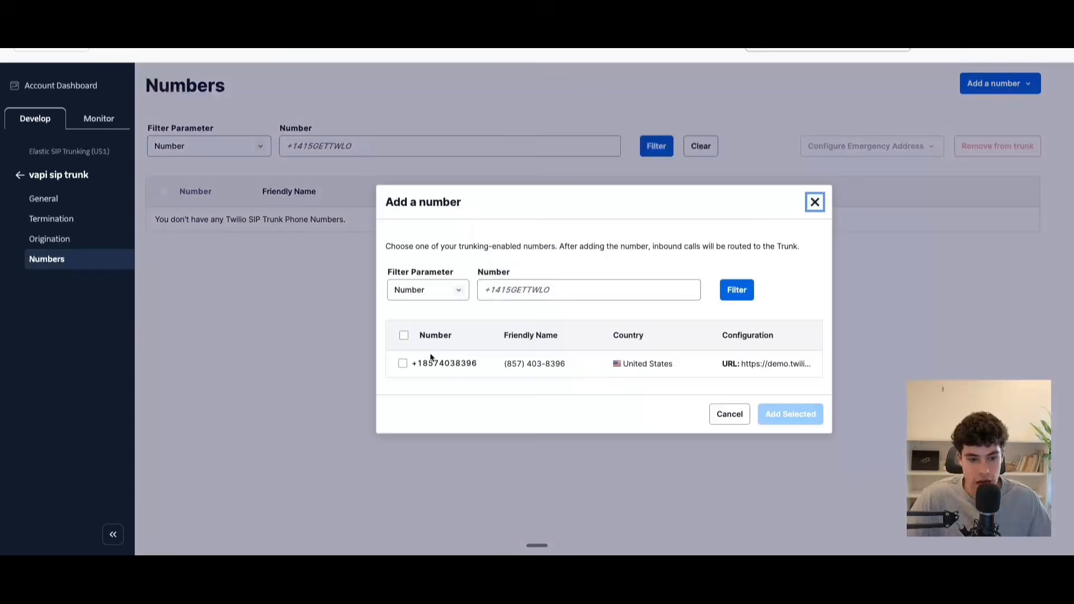
{"action": "left_click", "coordinate": [814, 202]}
Add the existing United States Twilio phone number to the vapi sip trunk.
{"action": "left_click", "coordinate": [984, 84]}
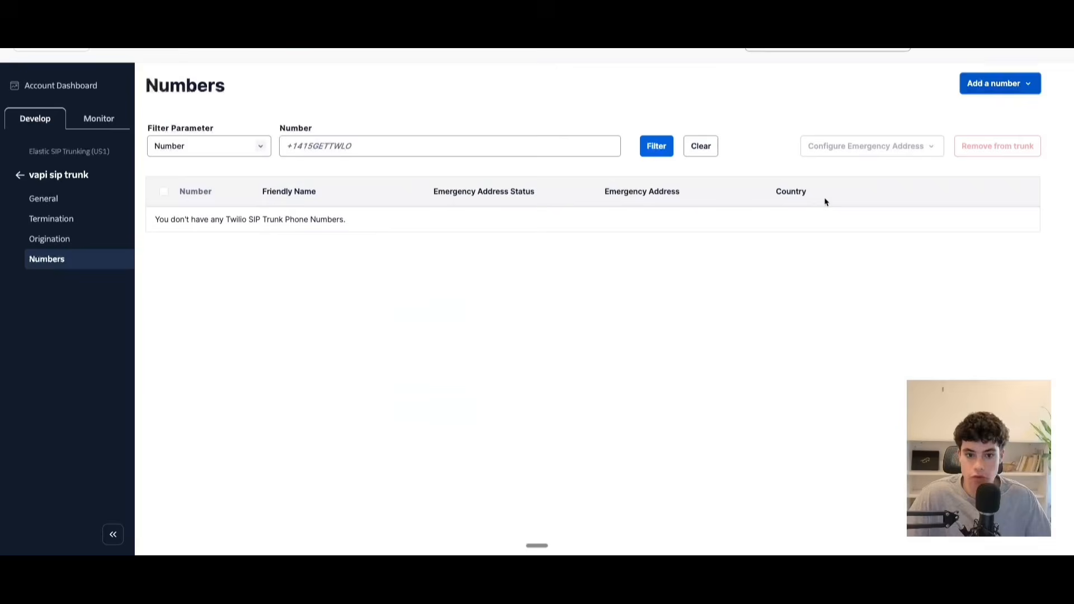
{"action": "left_click", "coordinate": [993, 83]}
{"action": "left_click", "coordinate": [994, 82]}
{"action": "left_click", "coordinate": [962, 111]}
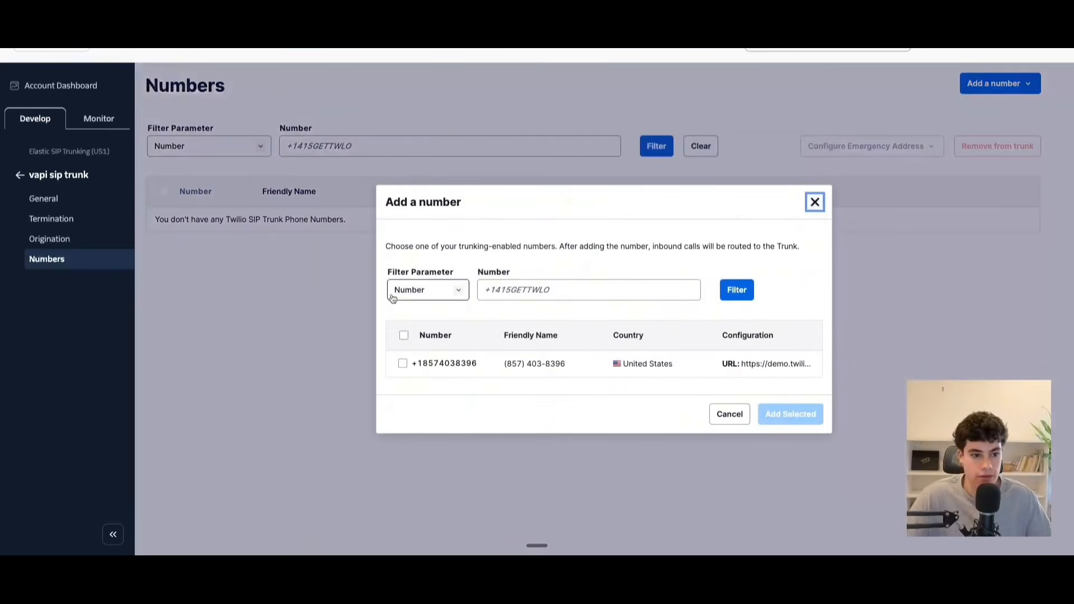
{"action": "left_click", "coordinate": [402, 363]}
{"action": "left_click", "coordinate": [772, 415]}
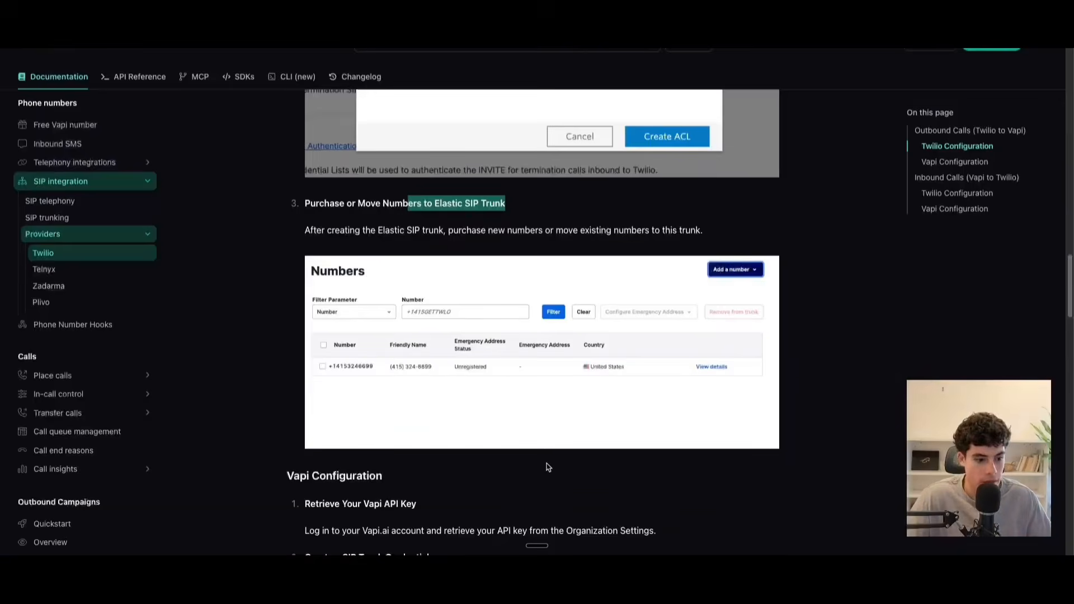
Copy the JSON body of the guide's Create a SIP Trunk Credential call and paste it into the raw body of the untitled POST request in Postman.
{"action": "scroll", "coordinate": [548, 458], "scroll_direction": "down", "scroll_amount": 5}
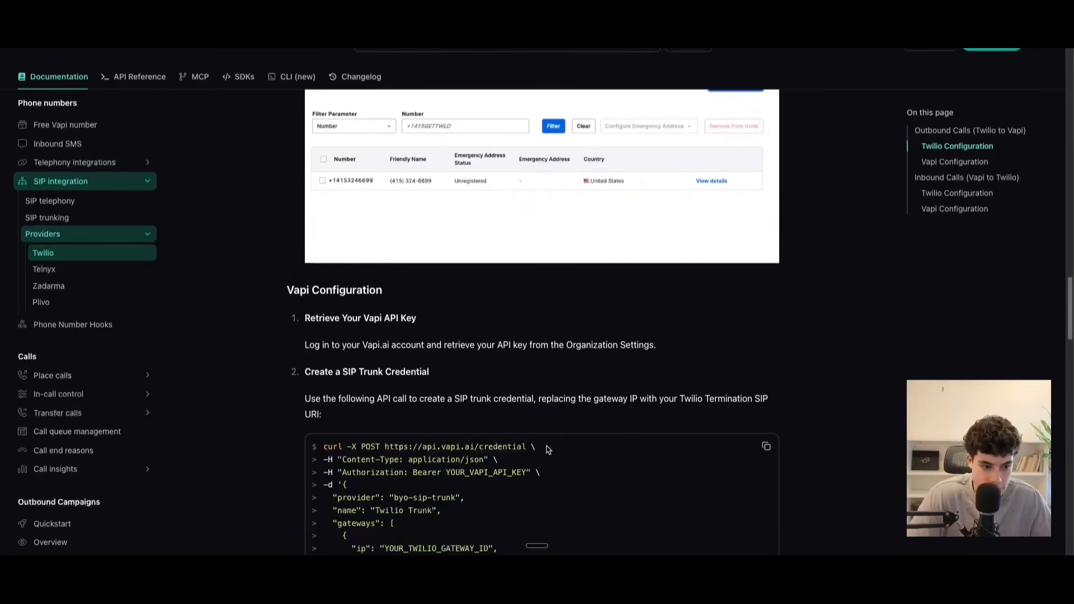
{"action": "scroll", "coordinate": [547, 450], "scroll_direction": "up", "scroll_amount": 10}
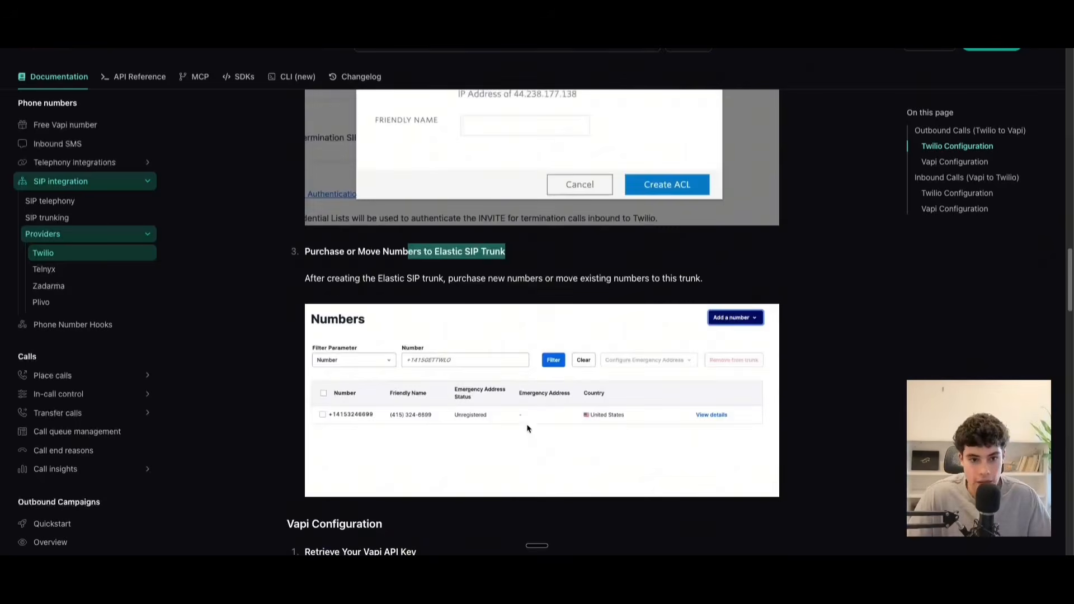
{"action": "scroll", "coordinate": [528, 428], "scroll_direction": "up", "scroll_amount": 5}
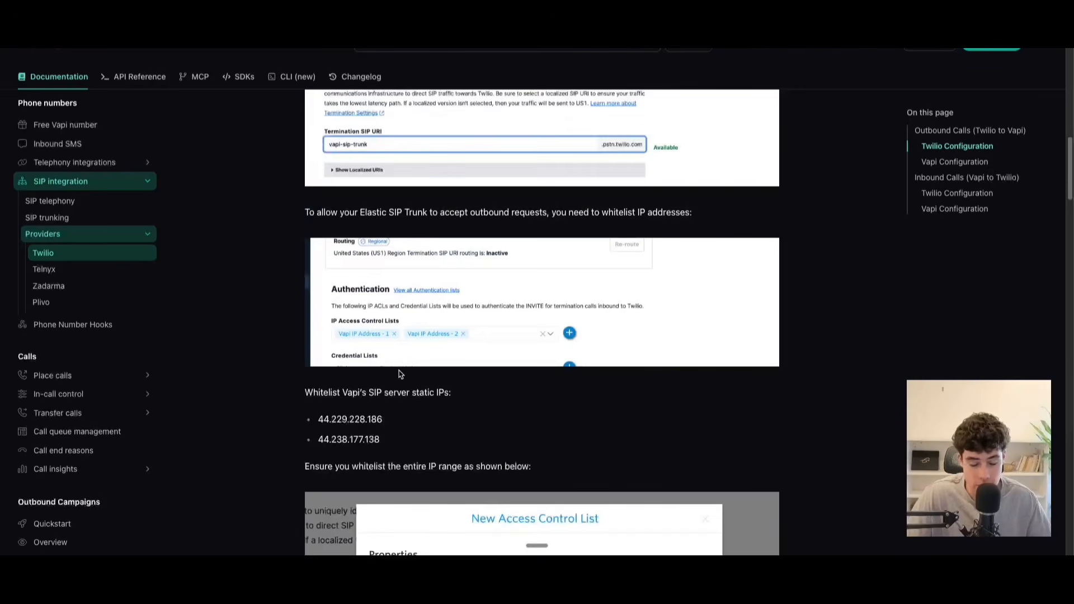
{"action": "scroll", "coordinate": [399, 392], "scroll_direction": "down", "scroll_amount": 10}
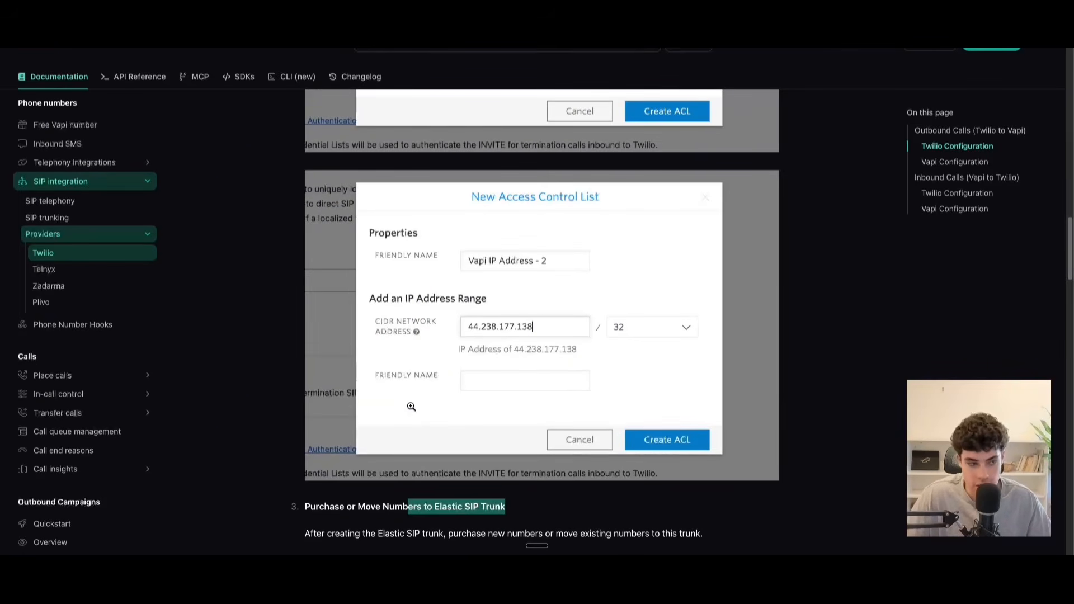
{"action": "scroll", "coordinate": [408, 403], "scroll_direction": "down", "scroll_amount": 10}
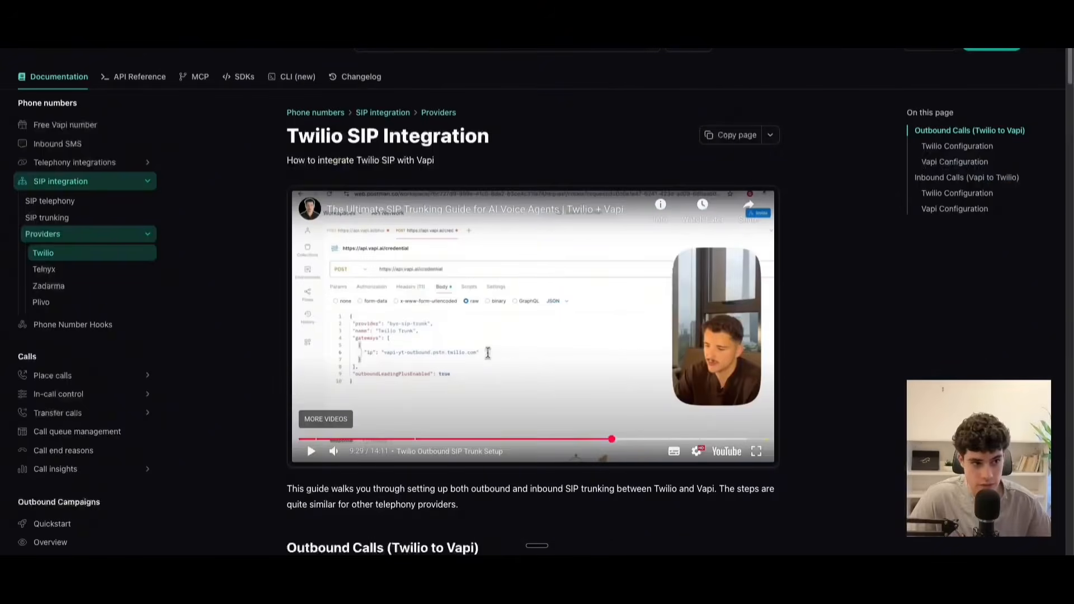
{"action": "scroll", "coordinate": [388, 369], "scroll_direction": "down", "scroll_amount": 10}
{"action": "scroll", "coordinate": [388, 369], "scroll_direction": "down", "scroll_amount": 15}
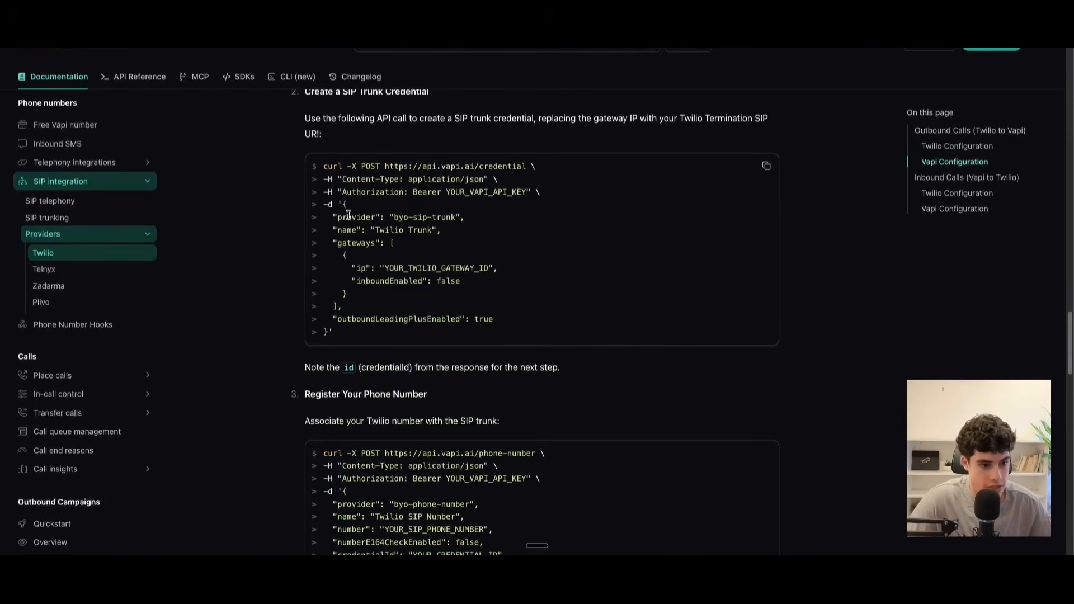
{"action": "left_click_drag", "start_coordinate": [342, 204], "coordinate": [330, 333]}
{"action": "key", "text": "super+c"}
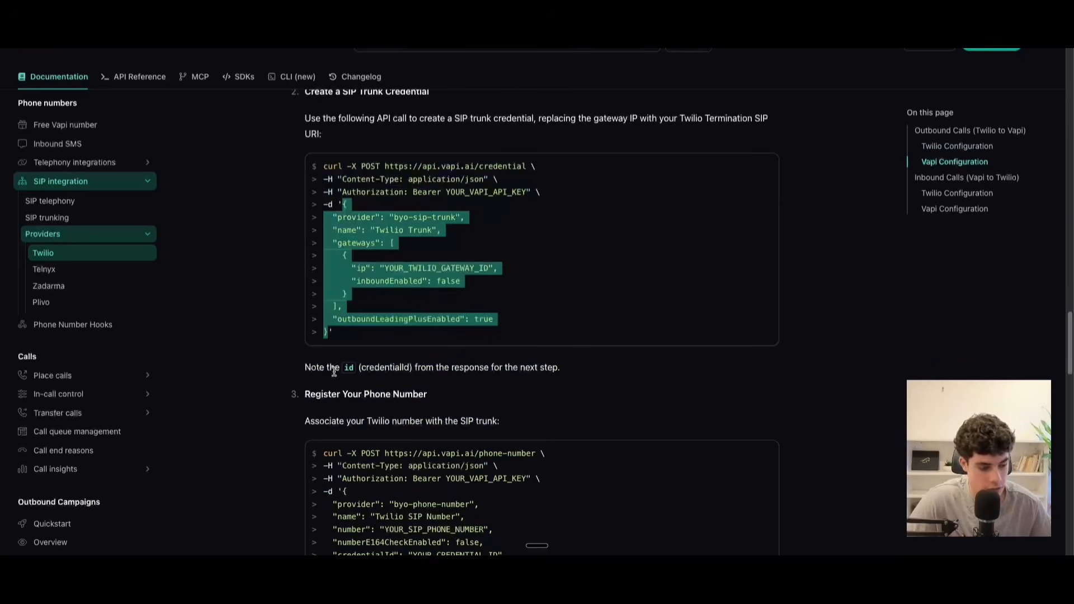
{"action": "left_click", "coordinate": [328, 17]}
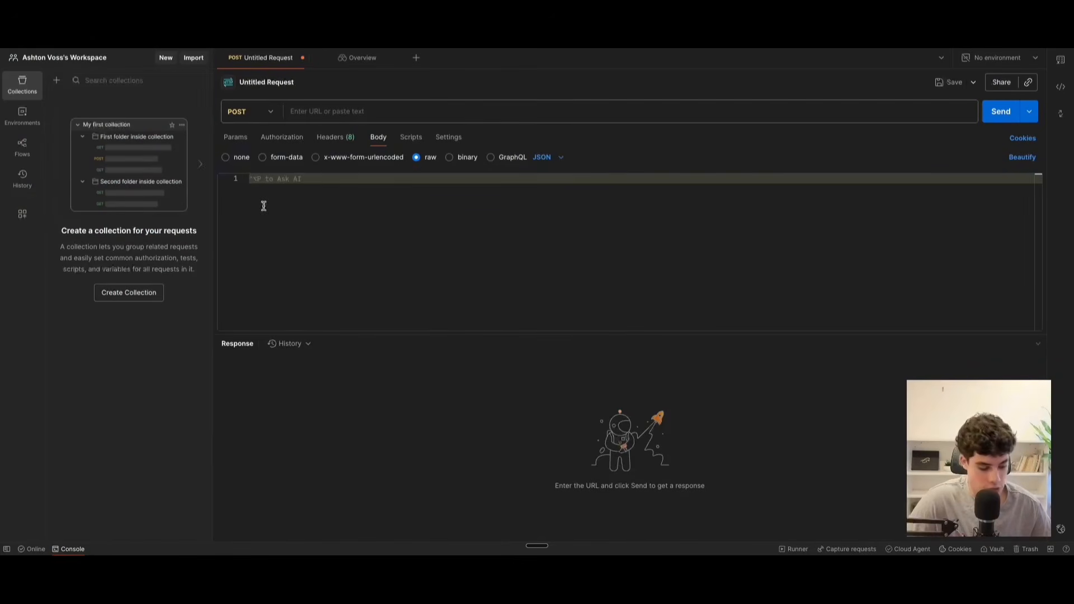
{"action": "key", "text": "super+v"}
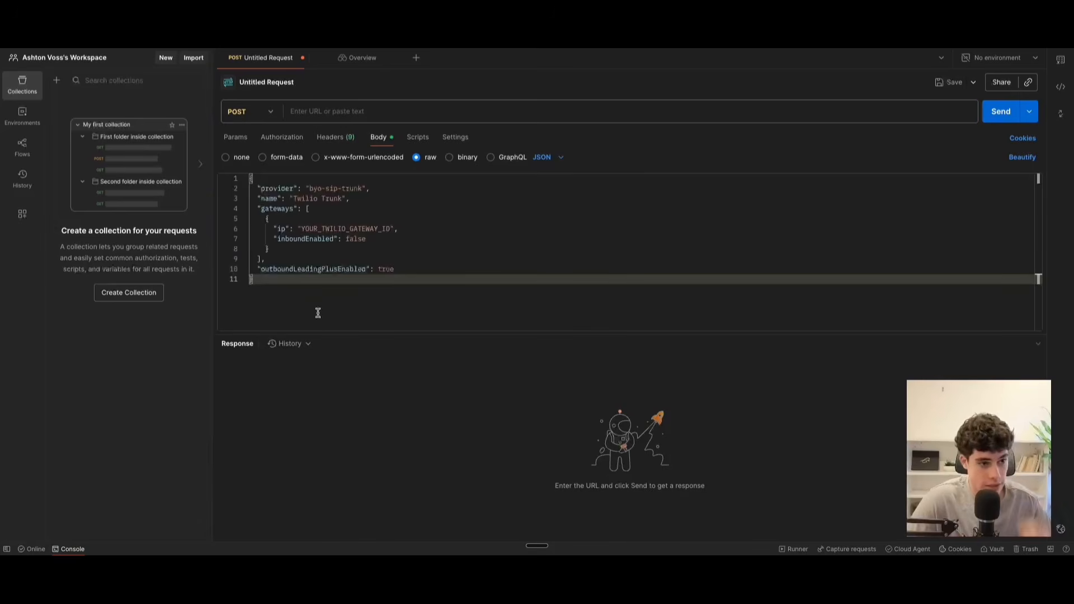
Replace the YOUR_TWILIO_GATEWAY_ID placeholder in the request body with the trunk's termination SIP URI name copied from Twilio.
{"action": "left_click_drag", "start_coordinate": [302, 232], "coordinate": [390, 233]}
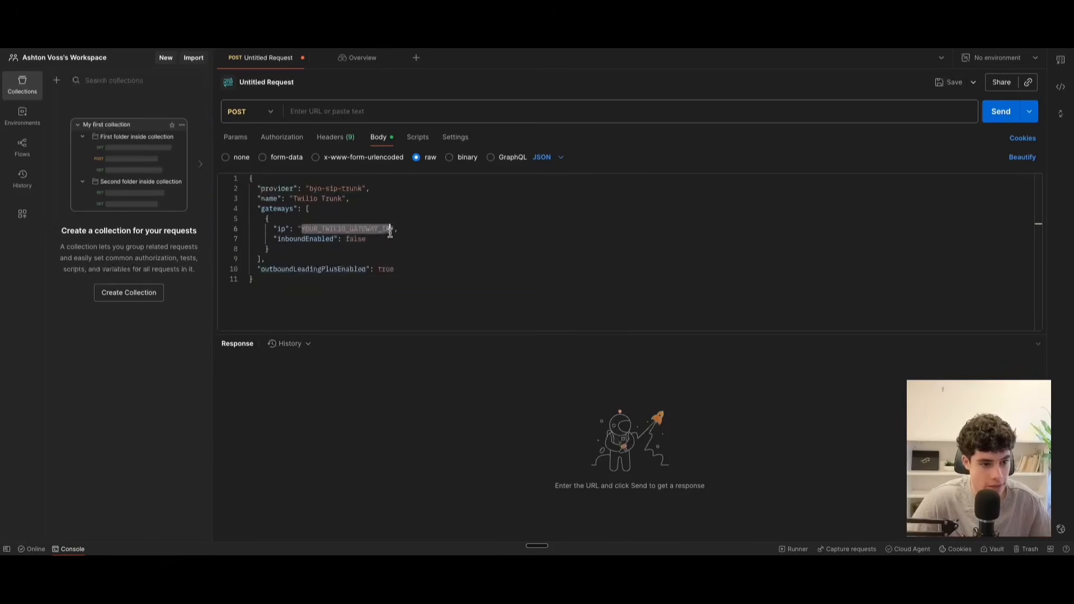
{"action": "key", "text": "ctrl+Tab"}
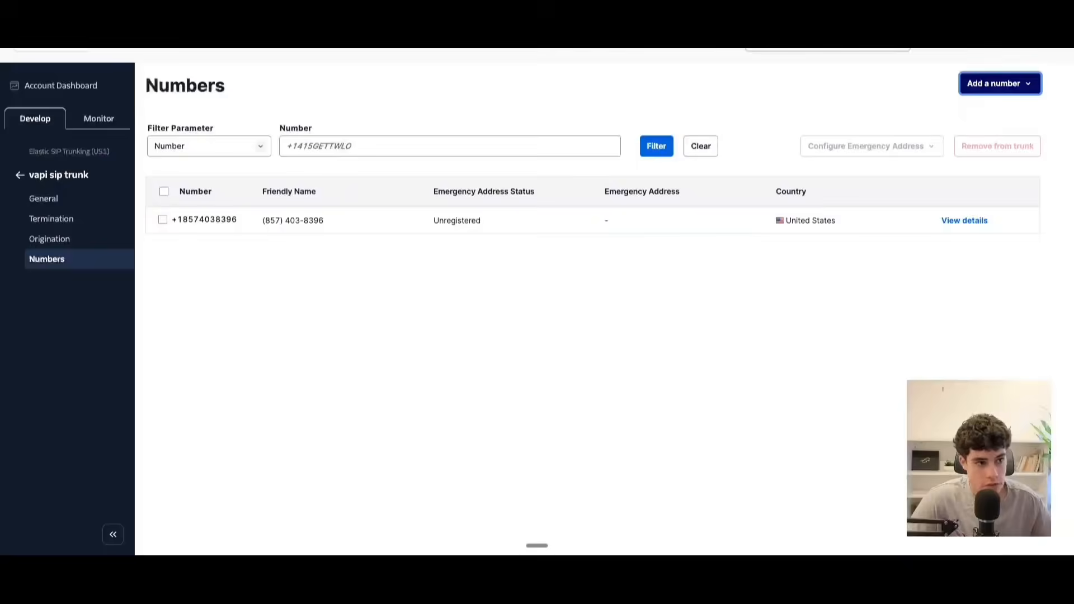
{"action": "left_click", "coordinate": [73, 220]}
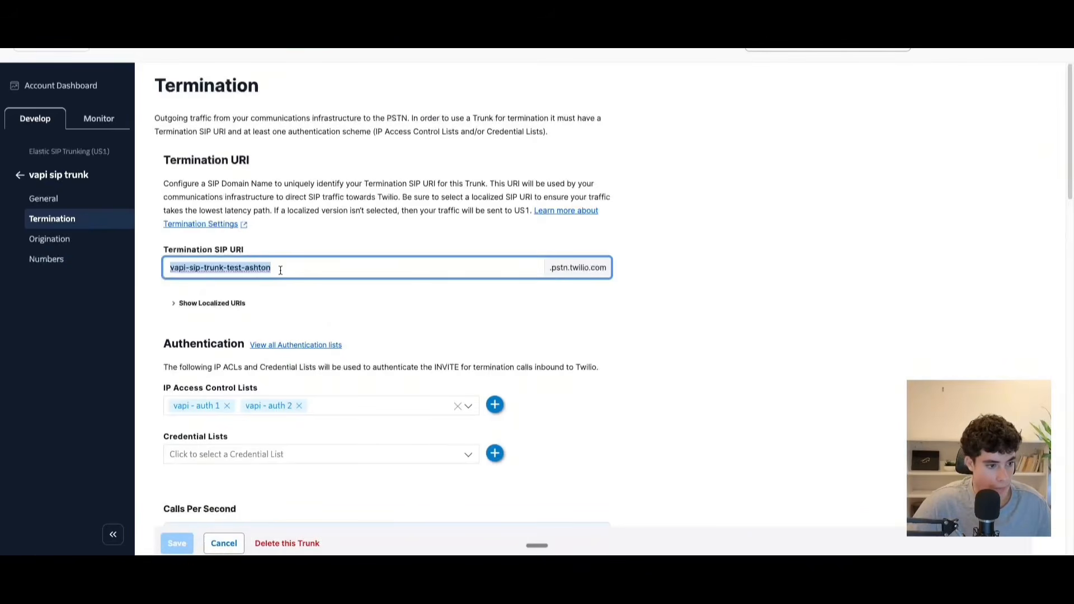
{"action": "left_click", "coordinate": [302, 28]}
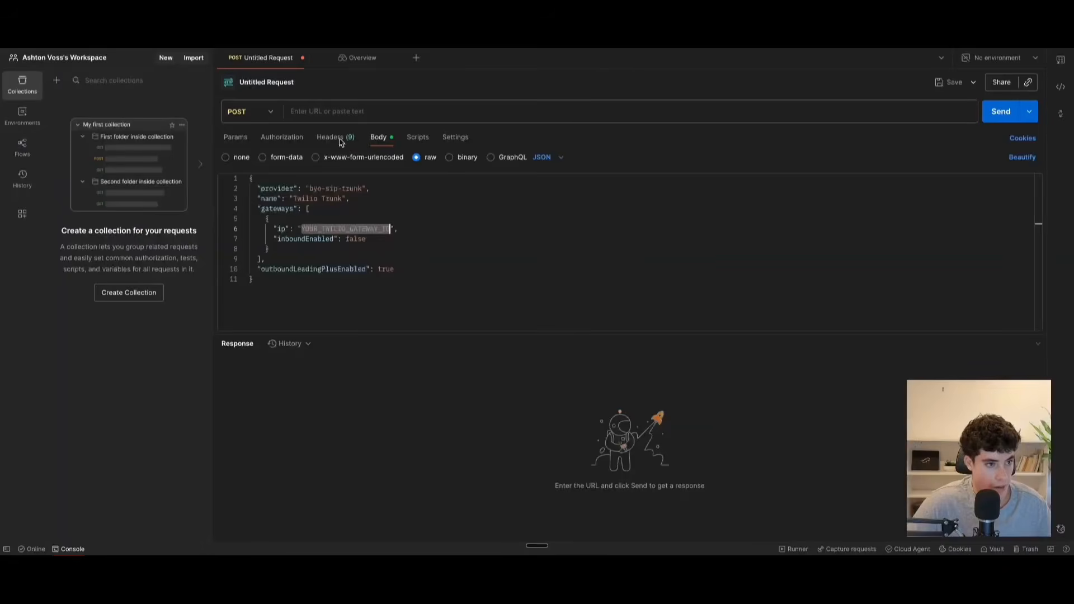
{"action": "type", "text": "vapi-sip-trunk-test-ashton"}
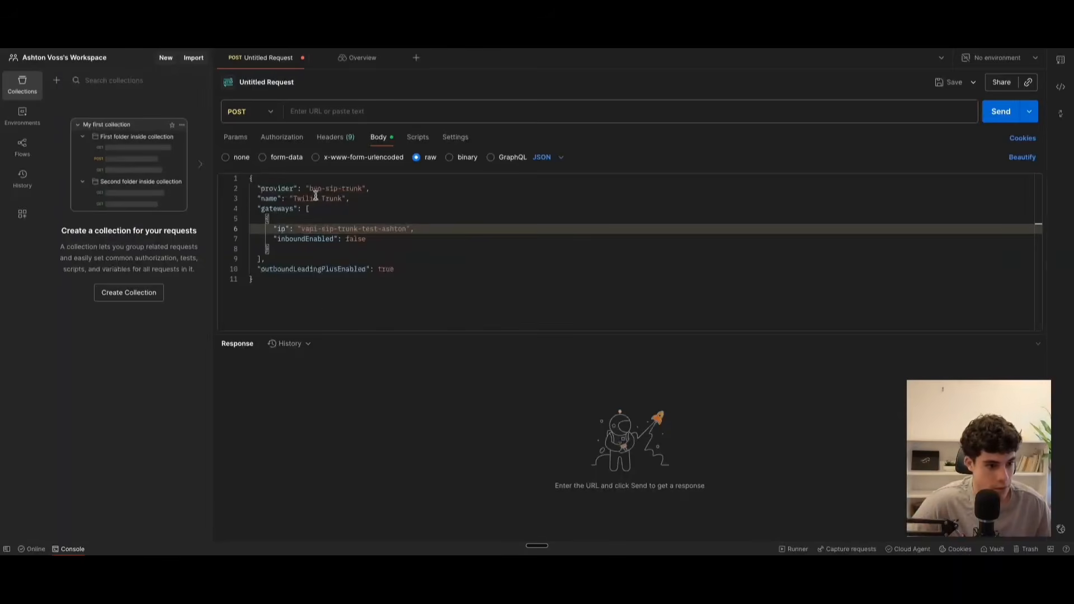
Append the domain suffix .pstn.twilio.com copied from Twilio to the gateway ip value and remove the stray line break after it.
{"action": "left_click", "coordinate": [185, 28]}
{"action": "left_click_drag", "start_coordinate": [551, 268], "coordinate": [635, 278]}
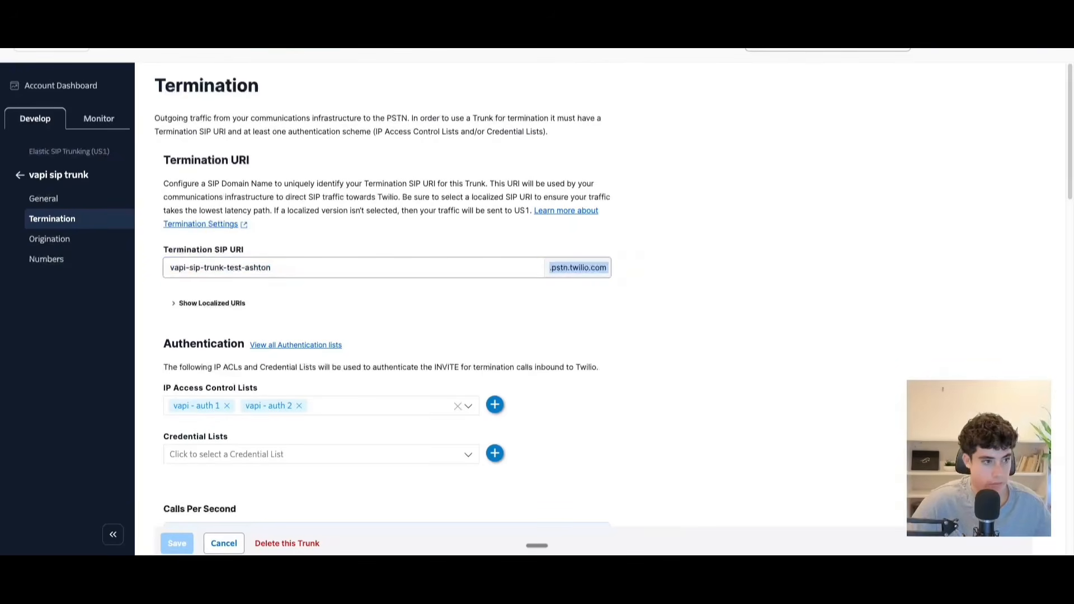
{"action": "key", "text": "ctrl+c"}
{"action": "left_click", "coordinate": [302, 28]}
{"action": "key", "text": "ctrl+v"}
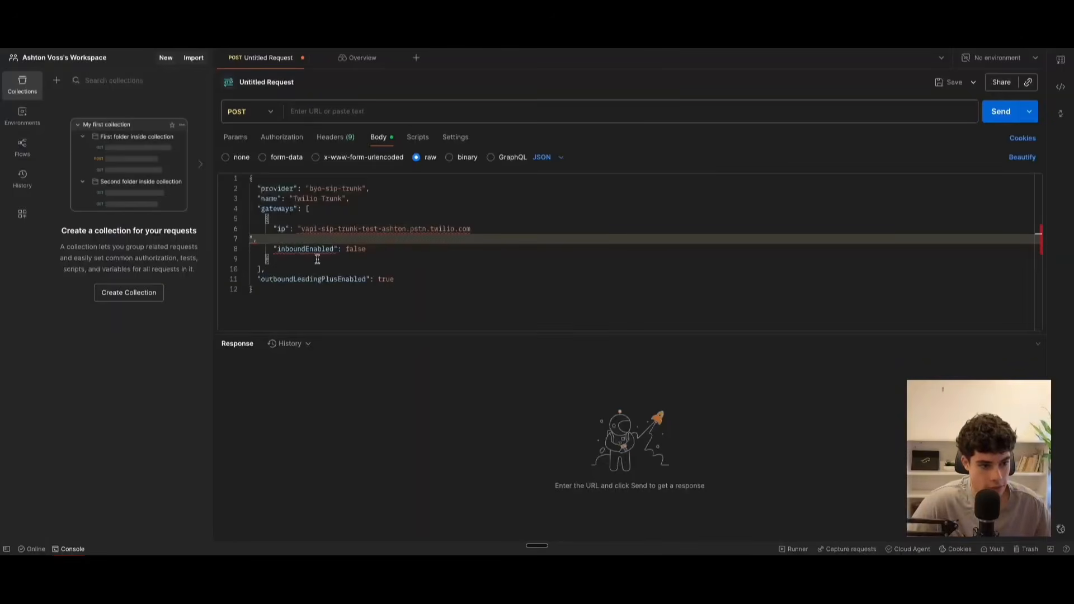
{"action": "key", "text": "BackSpace"}
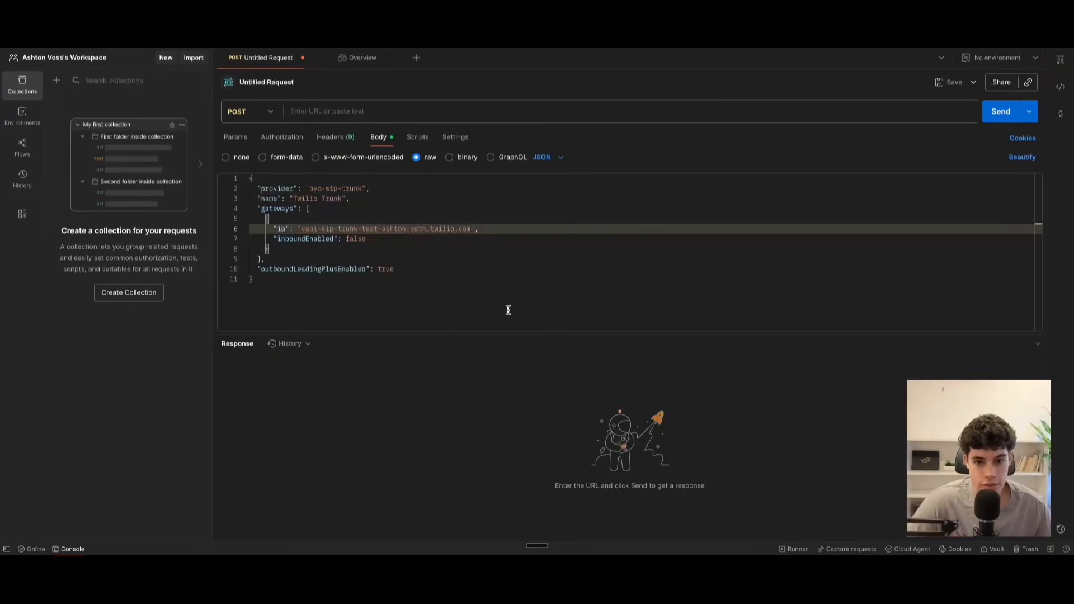
Check the guide's note about the credential id and its phone number registration call, and return to the Postman request.
{"action": "key", "text": "ctrl+shift+Tab"}
{"action": "scroll", "coordinate": [485, 310], "scroll_direction": "down", "scroll_amount": 7}
{"action": "scroll", "coordinate": [482, 309], "scroll_direction": "up", "scroll_amount": 4}
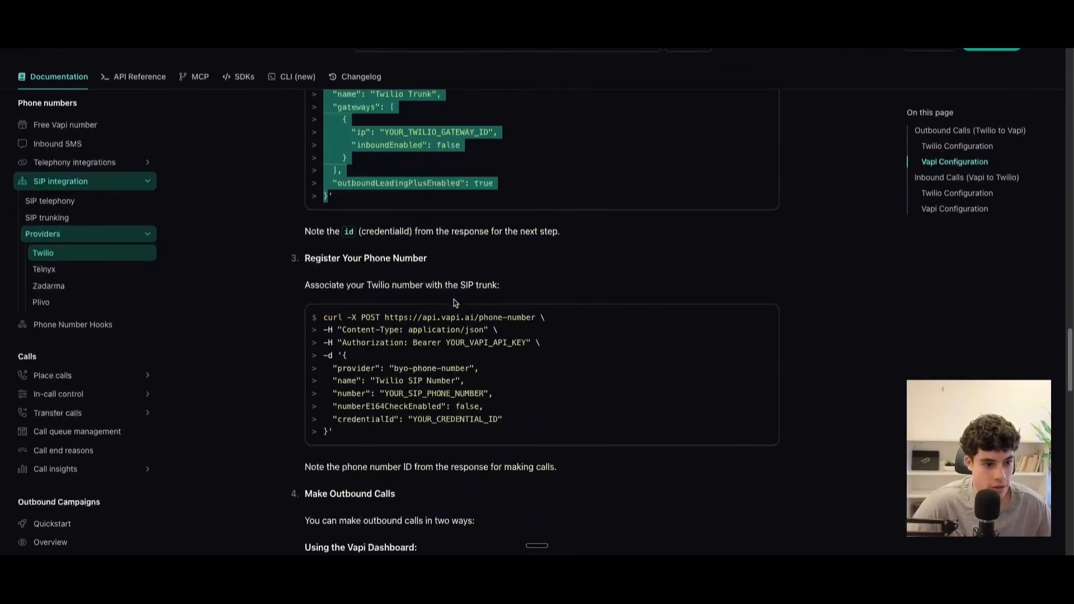
{"action": "left_click_drag", "start_coordinate": [327, 231], "coordinate": [374, 231]}
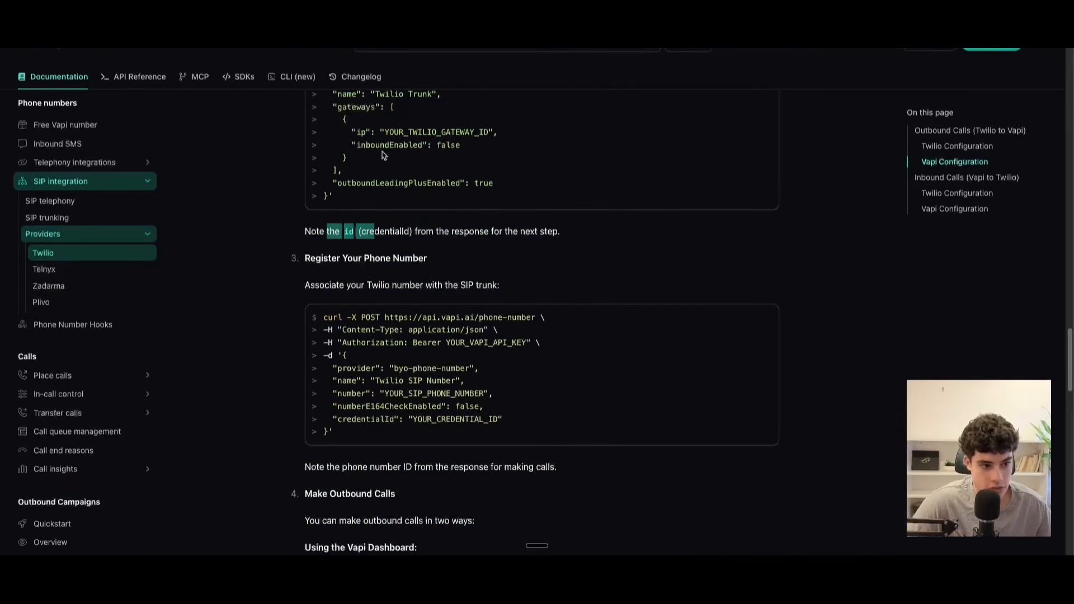
{"action": "key", "text": "ctrl+Tab"}
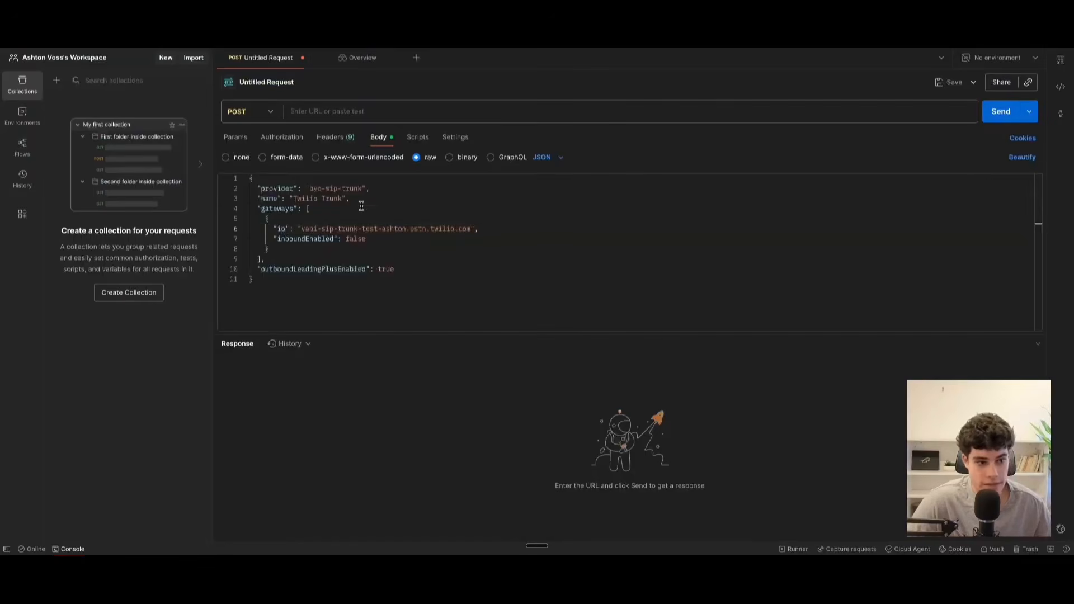
Set the request's authorization type to Bearer Token and paste the Vapi private API key as the token.
{"action": "left_click", "coordinate": [289, 139]}
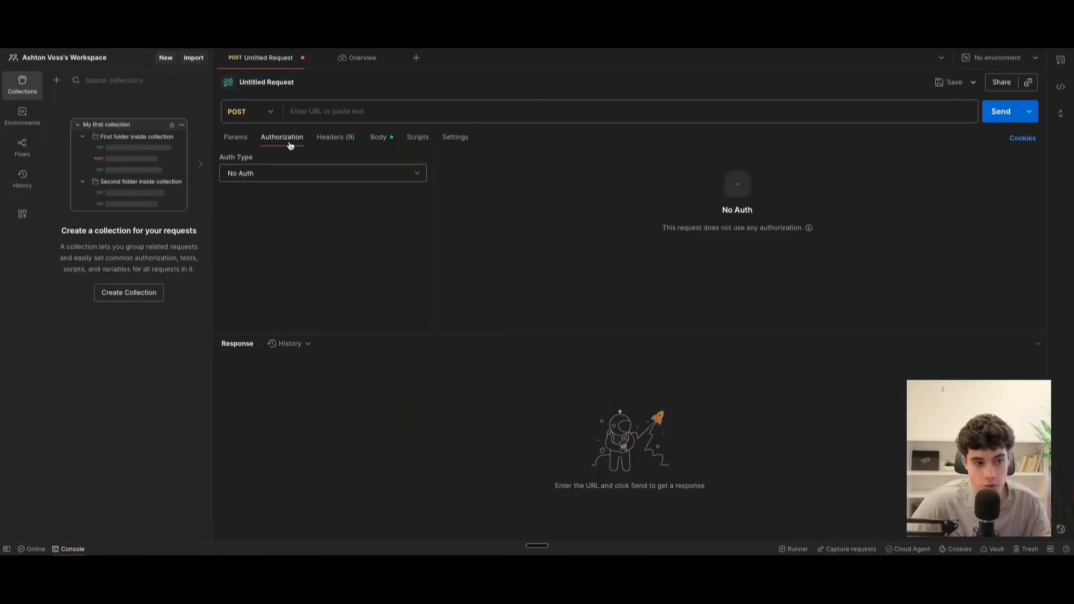
{"action": "left_click", "coordinate": [295, 177]}
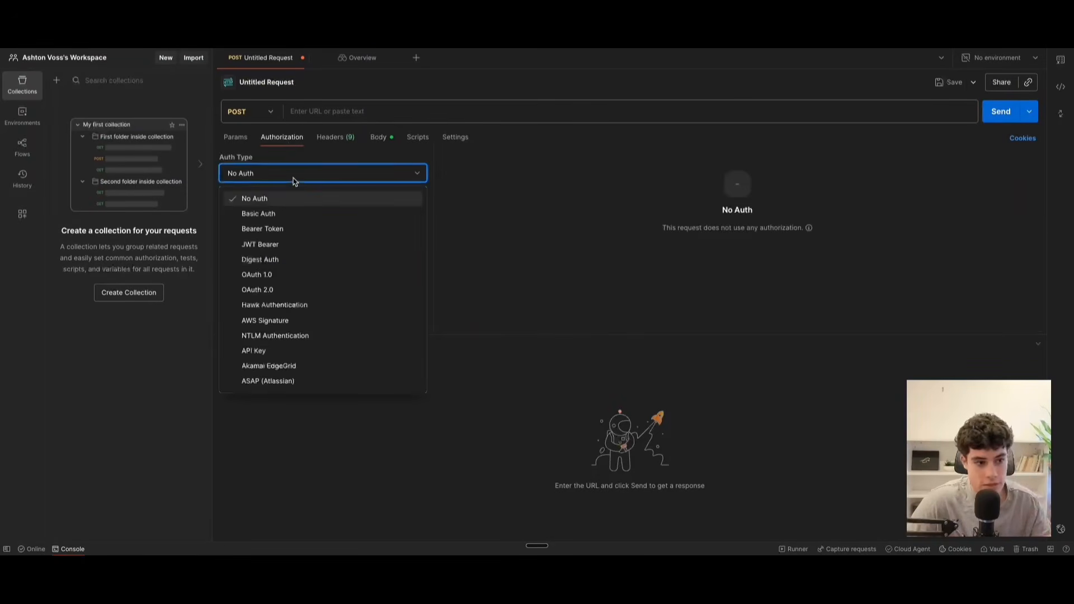
{"action": "left_click", "coordinate": [282, 234]}
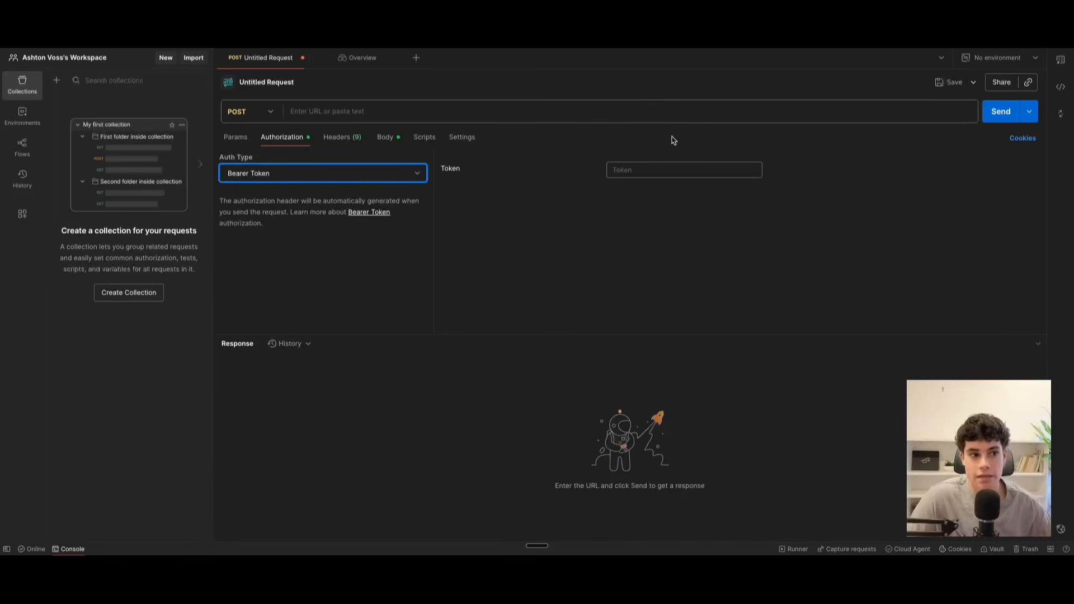
{"action": "key", "text": "ctrl+Tab"}
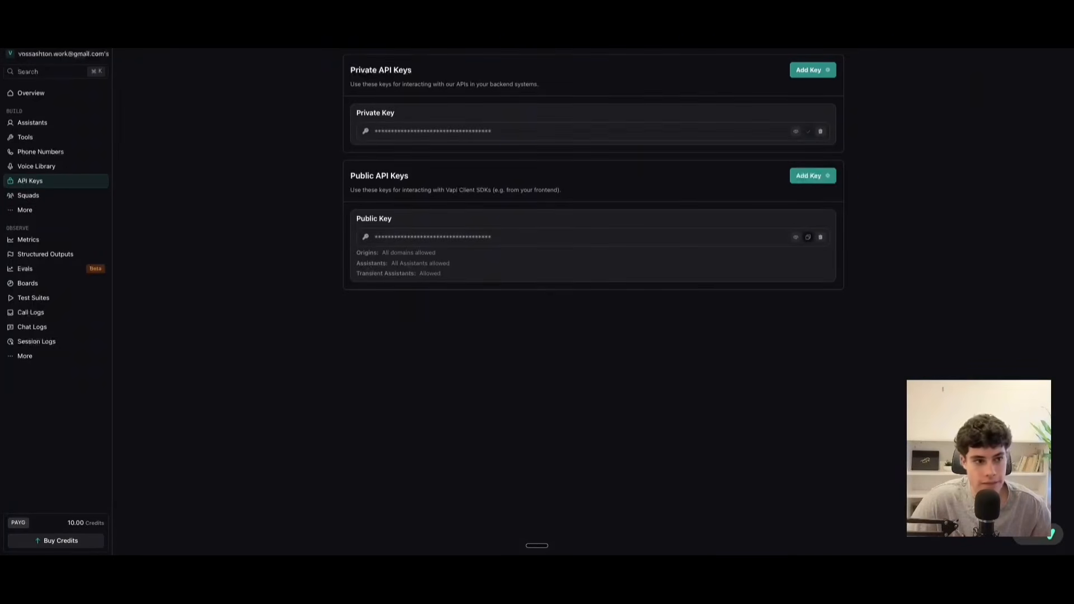
{"action": "key", "text": "ctrl+Tab"}
{"action": "left_click", "coordinate": [661, 170]}
{"action": "key", "text": "ctrl+v"}
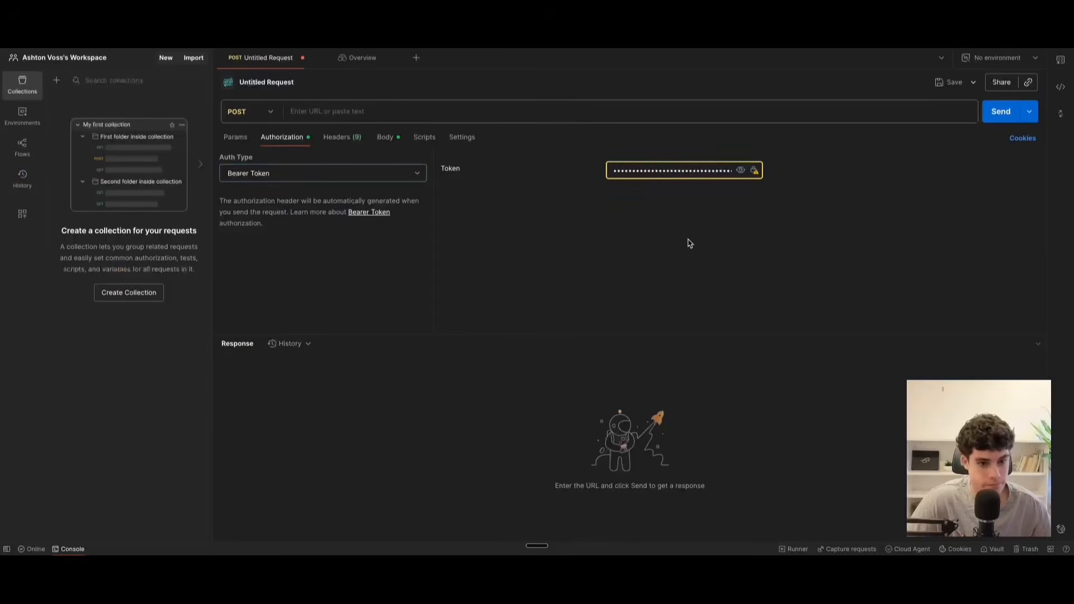
{"action": "key", "text": "ctrl+shift+Tab"}
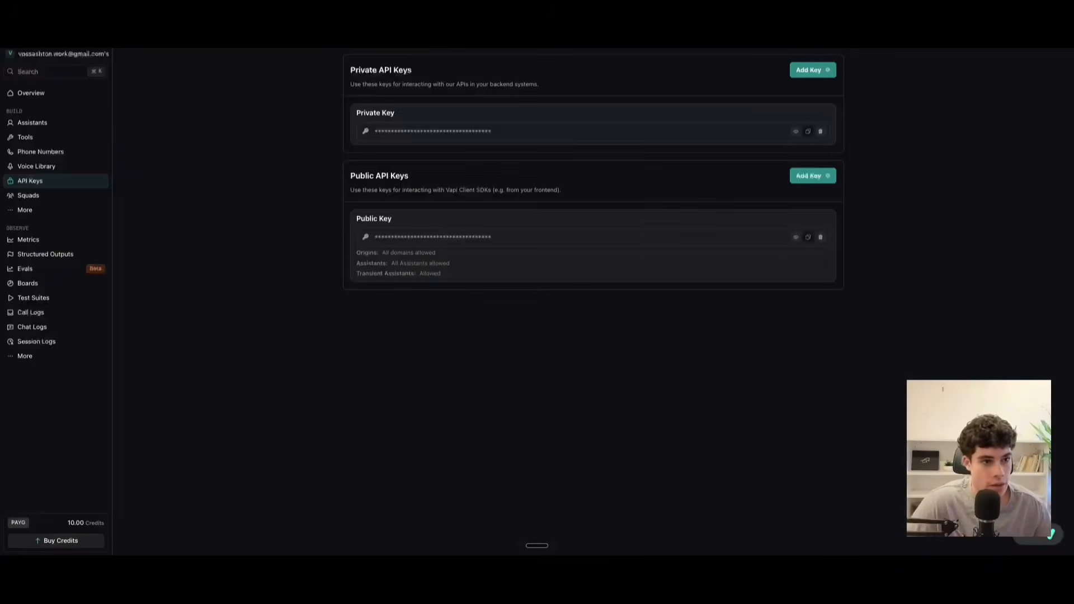
{"action": "key", "text": "ctrl+Tab"}
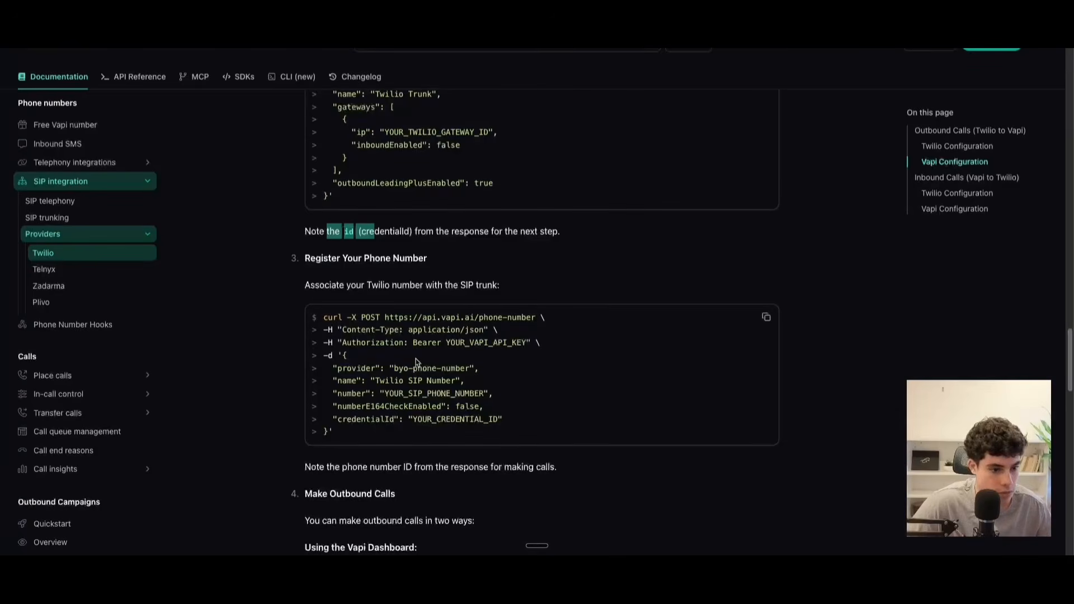
{"action": "scroll", "coordinate": [390, 277], "scroll_direction": "up", "scroll_amount": 2}
{"action": "scroll", "coordinate": [390, 277], "scroll_direction": "up", "scroll_amount": 2}
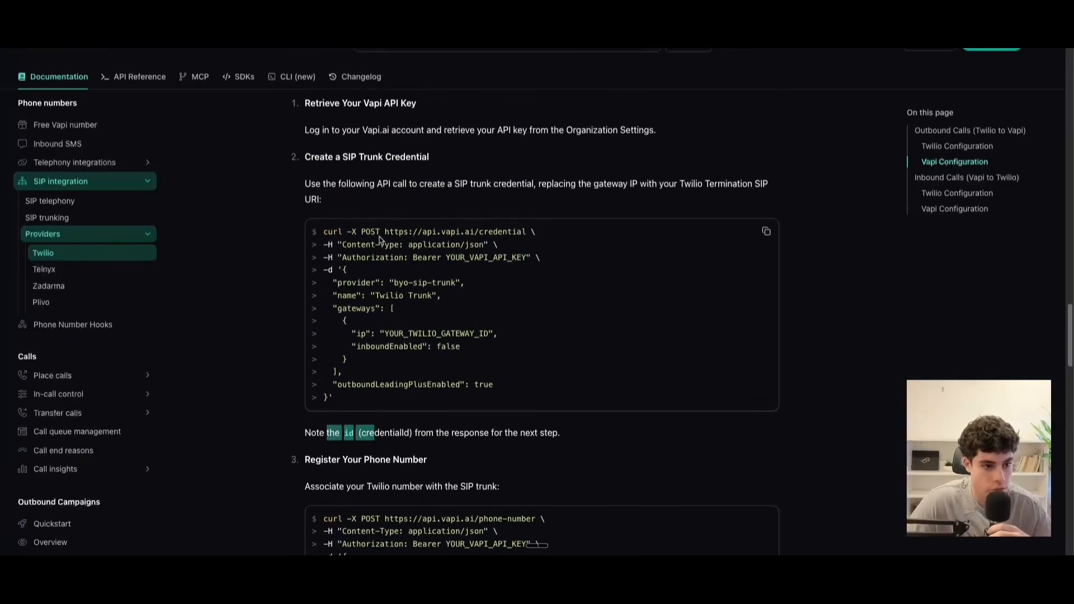
{"action": "left_click_drag", "start_coordinate": [384, 231], "coordinate": [526, 235]}
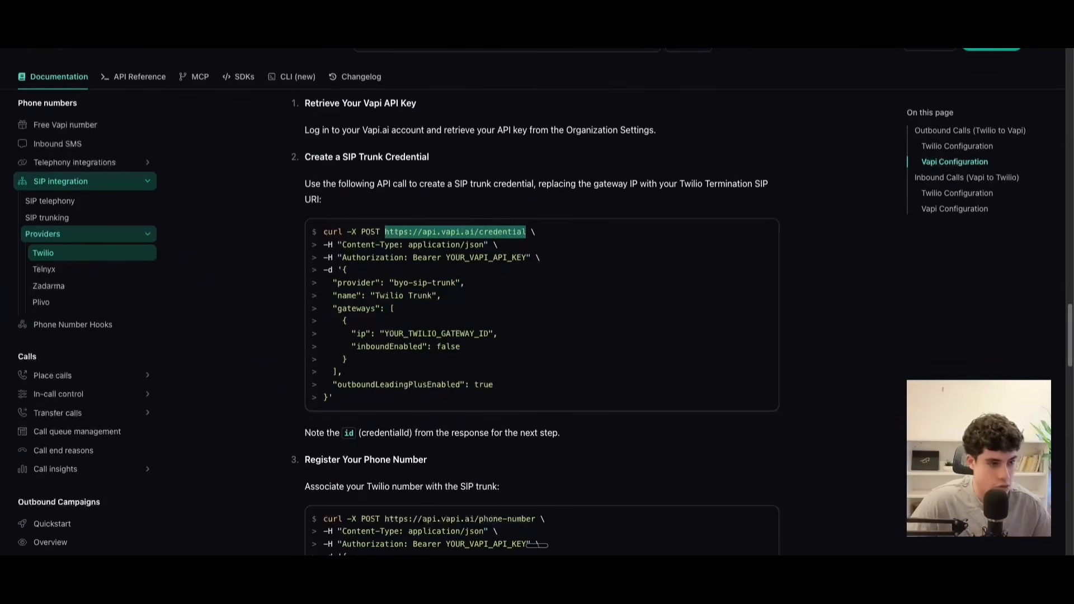
{"action": "key", "text": "ctrl+Tab"}
{"action": "left_click", "coordinate": [476, 112]}
{"action": "key", "text": "super+v"}
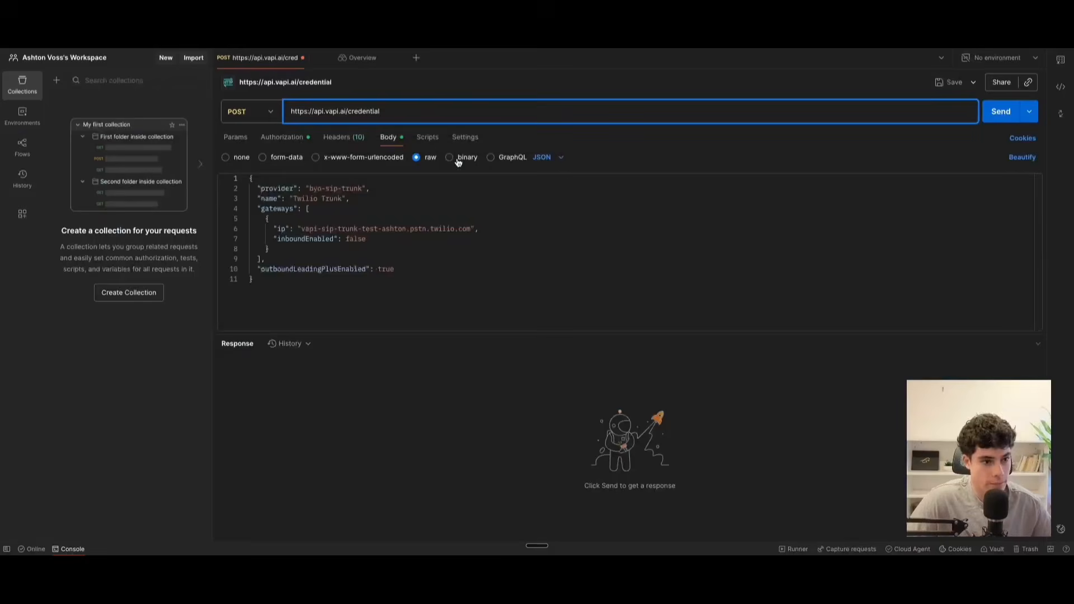
Send the SIP trunk credential request and select the id value in its response.
{"action": "left_click", "coordinate": [989, 110]}
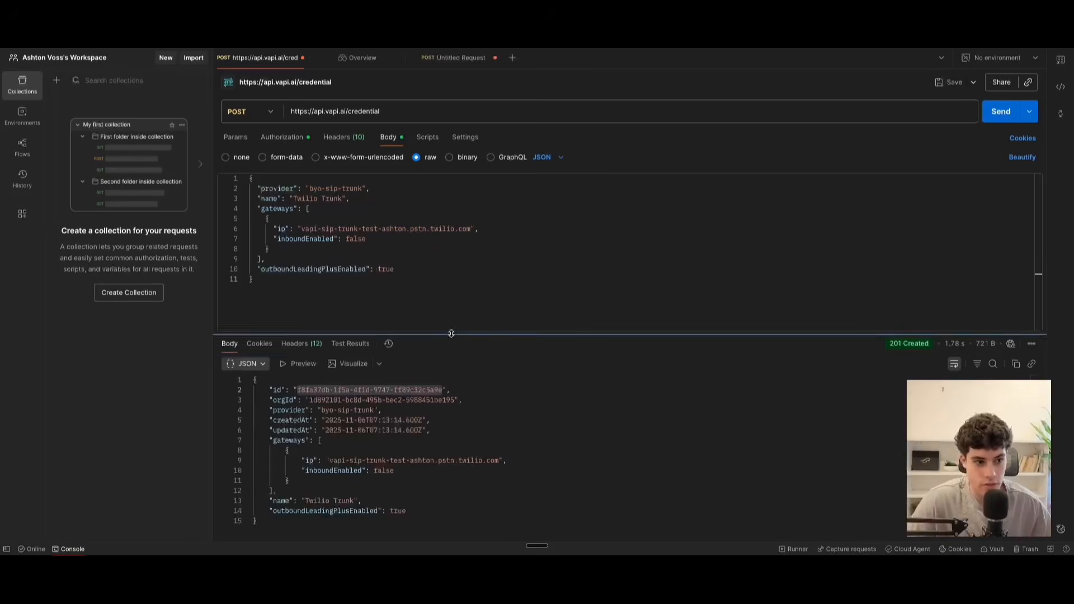
{"action": "left_click", "coordinate": [312, 394]}
{"action": "left_click", "coordinate": [302, 396]}
{"action": "left_click_drag", "start_coordinate": [298, 390], "coordinate": [442, 391]}
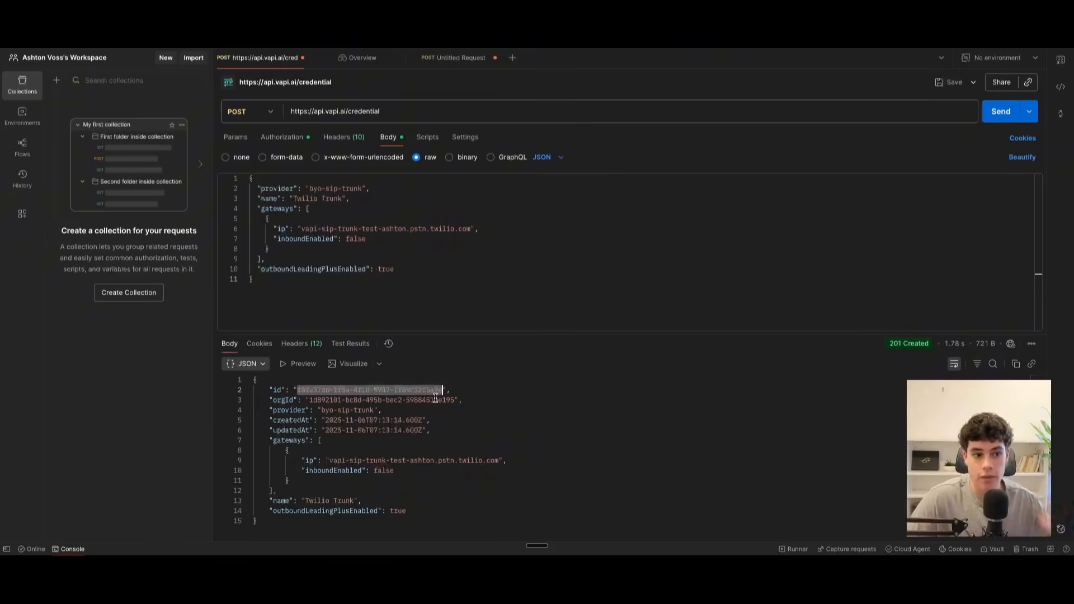
{"action": "left_click", "coordinate": [443, 60]}
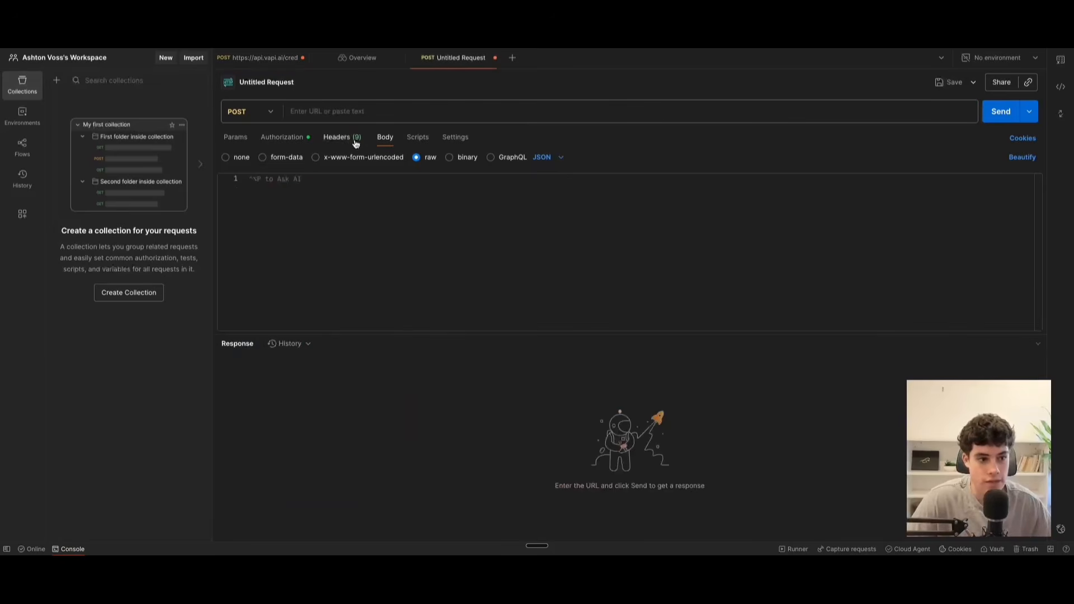
{"action": "left_click", "coordinate": [336, 111]}
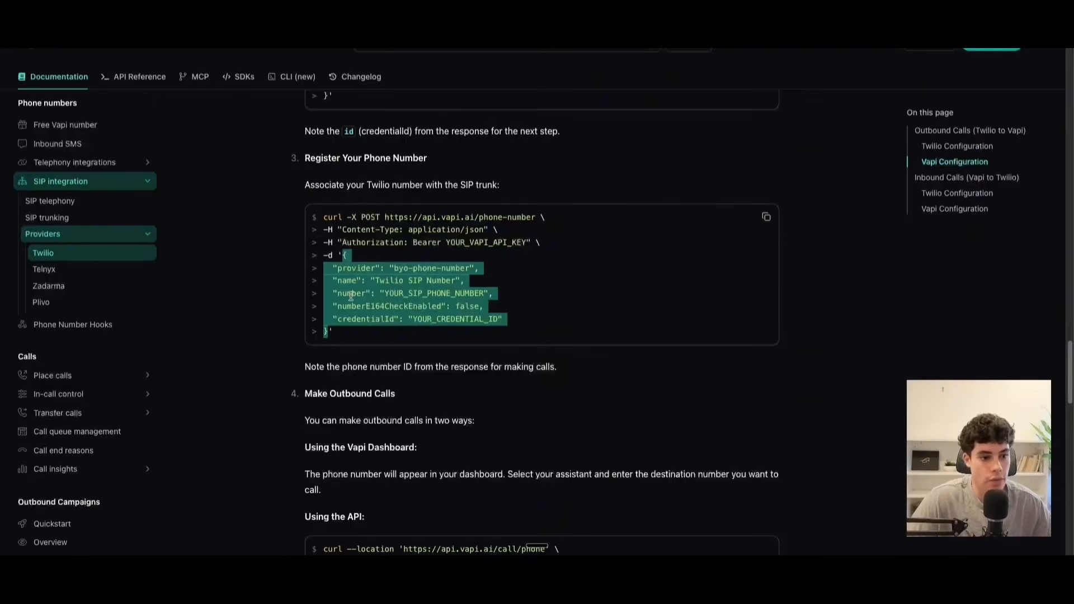
{"action": "left_click", "coordinate": [566, 235]}
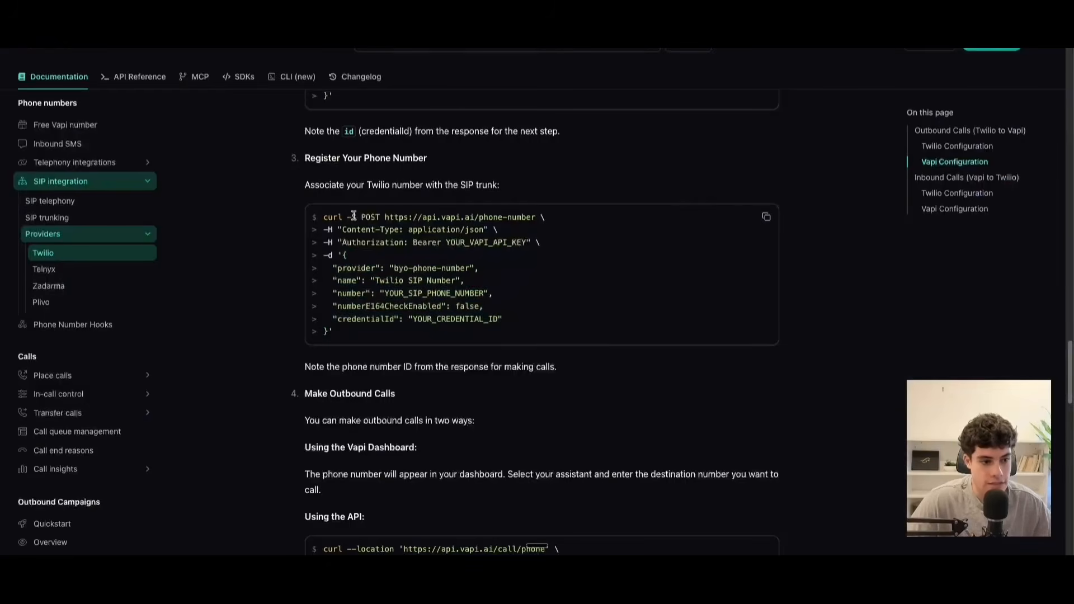
{"action": "left_click_drag", "start_coordinate": [383, 216], "coordinate": [536, 218]}
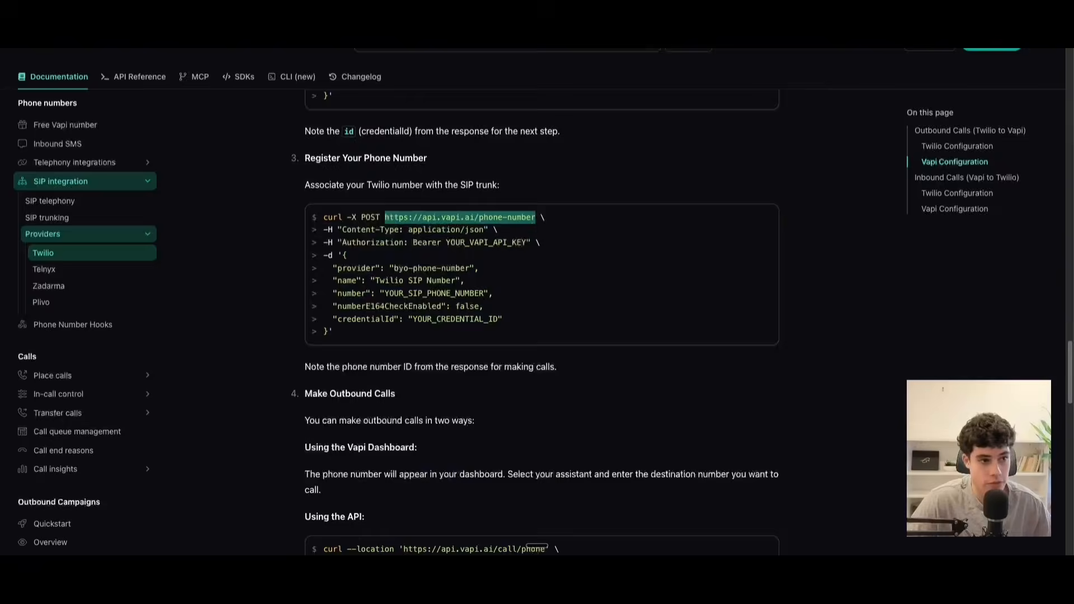
{"action": "left_click", "coordinate": [403, 12]}
{"action": "left_click", "coordinate": [343, 139]}
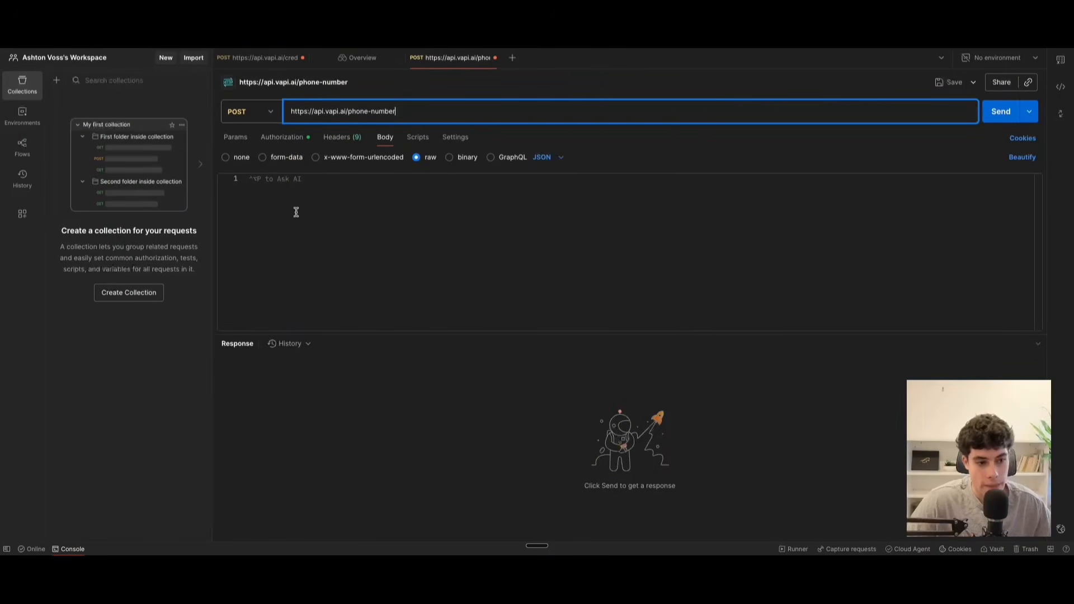
Choose Bearer Token as the authorization type of the phone-number request, keeping the token already filled in.
{"action": "left_click", "coordinate": [294, 138]}
{"action": "left_click", "coordinate": [281, 179]}
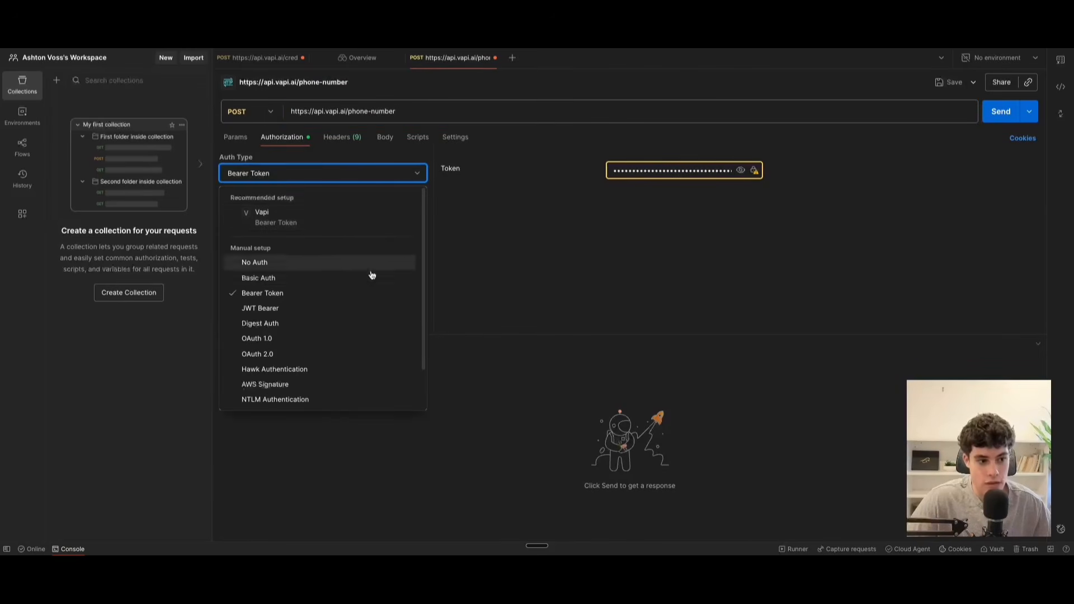
{"action": "left_click", "coordinate": [274, 293]}
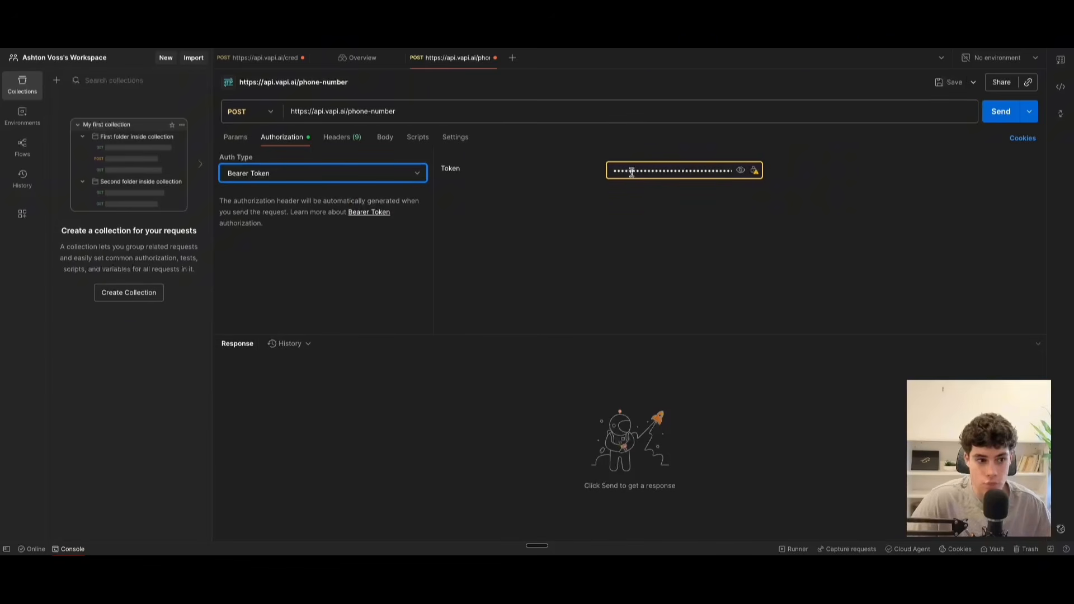
Copy the JSON body of the guide's Register Your Phone Number call and paste it into the phone-number request's raw body.
{"action": "left_click", "coordinate": [385, 138]}
{"action": "left_click", "coordinate": [288, 190]}
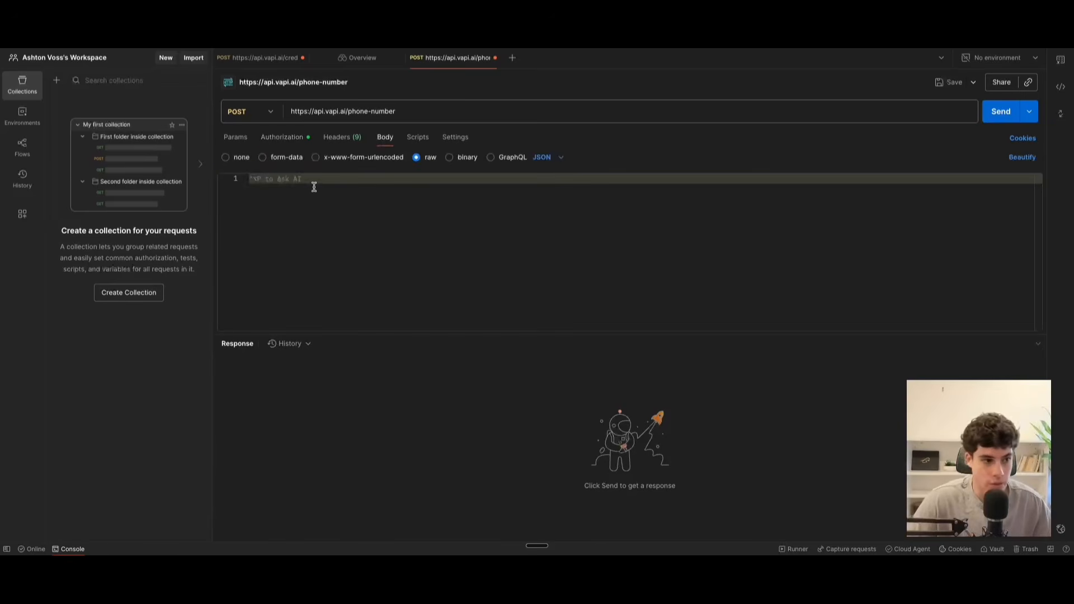
{"action": "left_click", "coordinate": [342, 23]}
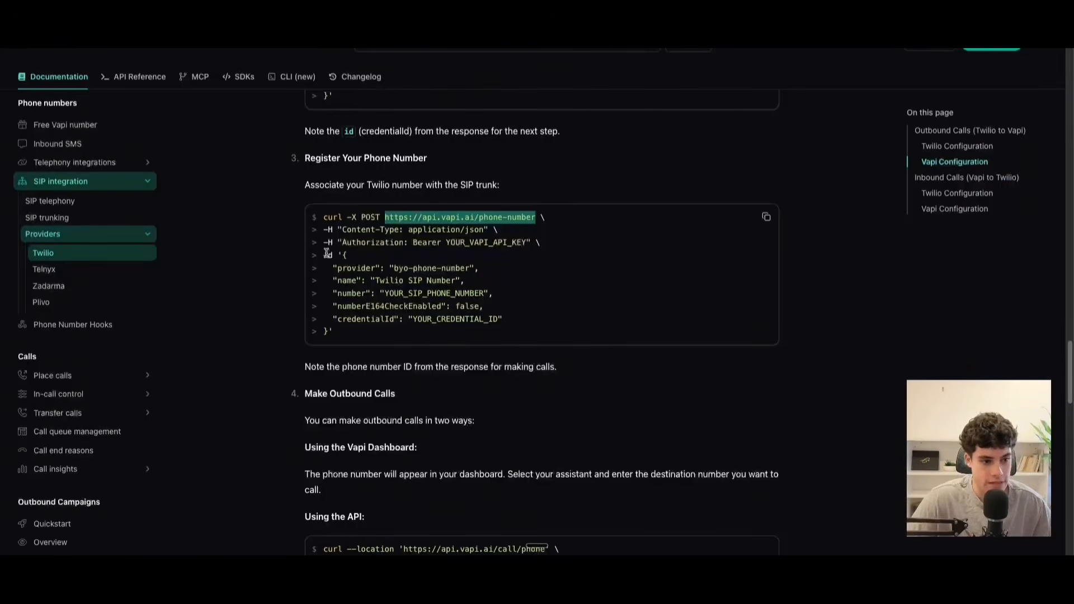
{"action": "left_click_drag", "start_coordinate": [343, 255], "coordinate": [329, 331]}
{"action": "key", "text": "ctrl+c"}
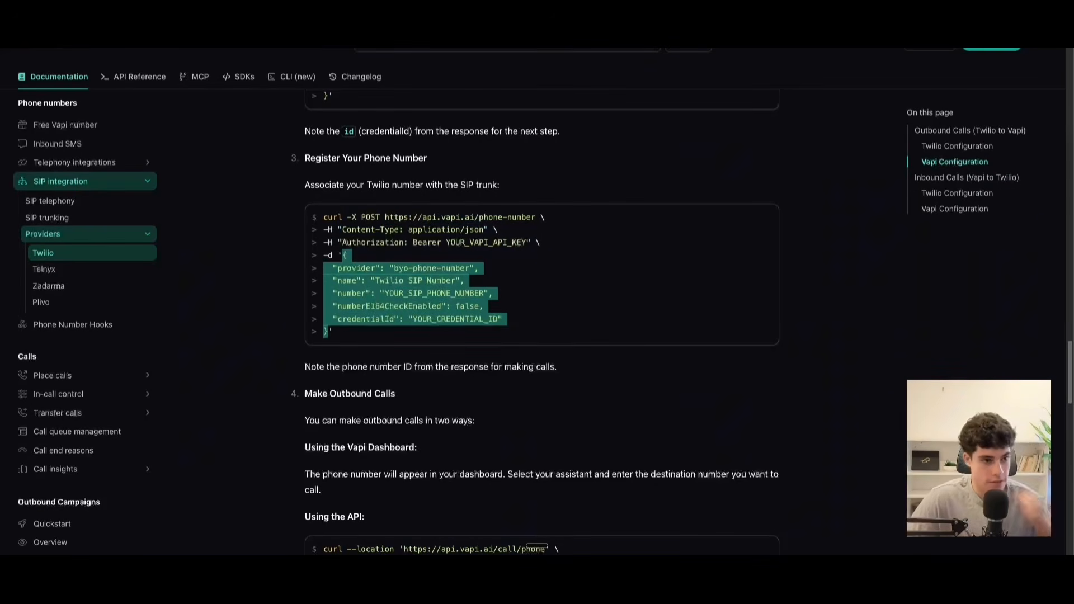
{"action": "left_click", "coordinate": [291, 22]}
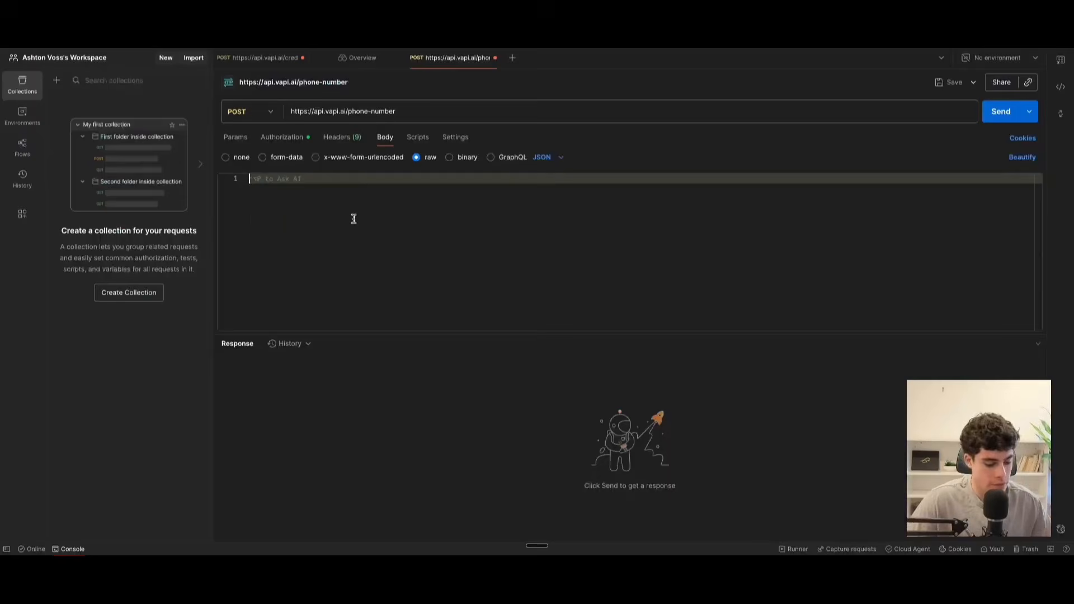
{"action": "key", "text": "ctrl+v"}
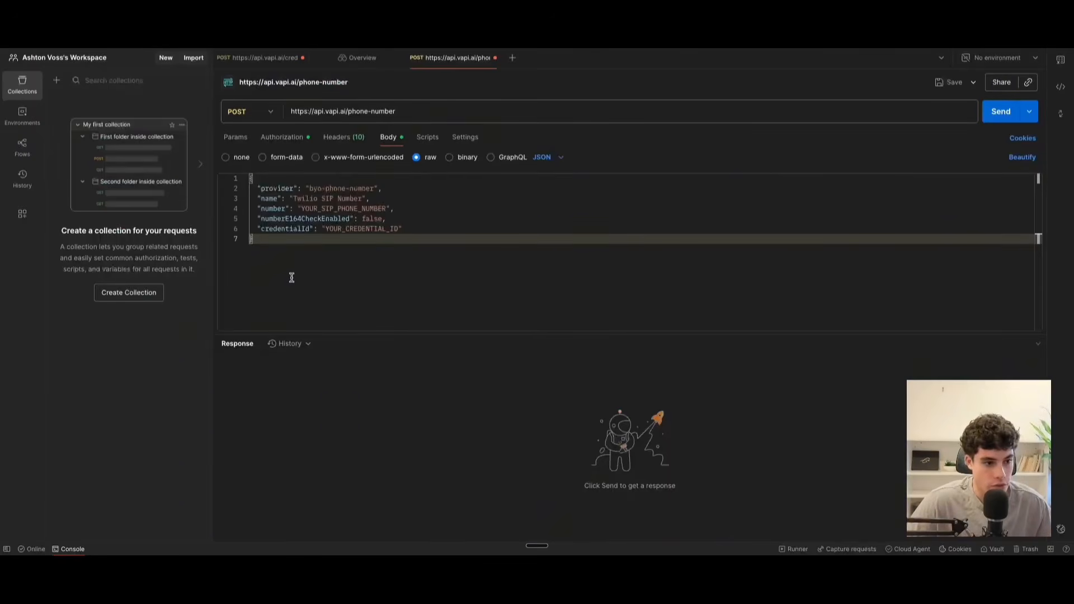
{"action": "left_click_drag", "start_coordinate": [302, 208], "coordinate": [367, 210]}
{"action": "left_click", "coordinate": [341, 237]}
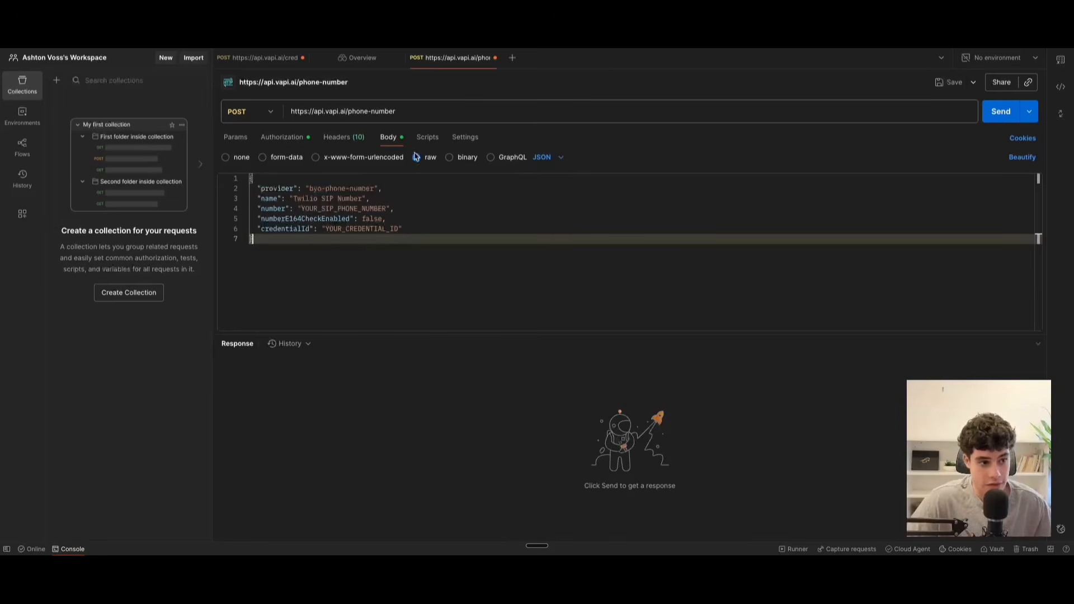
Replace the YOUR_CREDENTIAL_ID placeholder with the id copied from the credential request's response.
{"action": "left_click", "coordinate": [263, 57]}
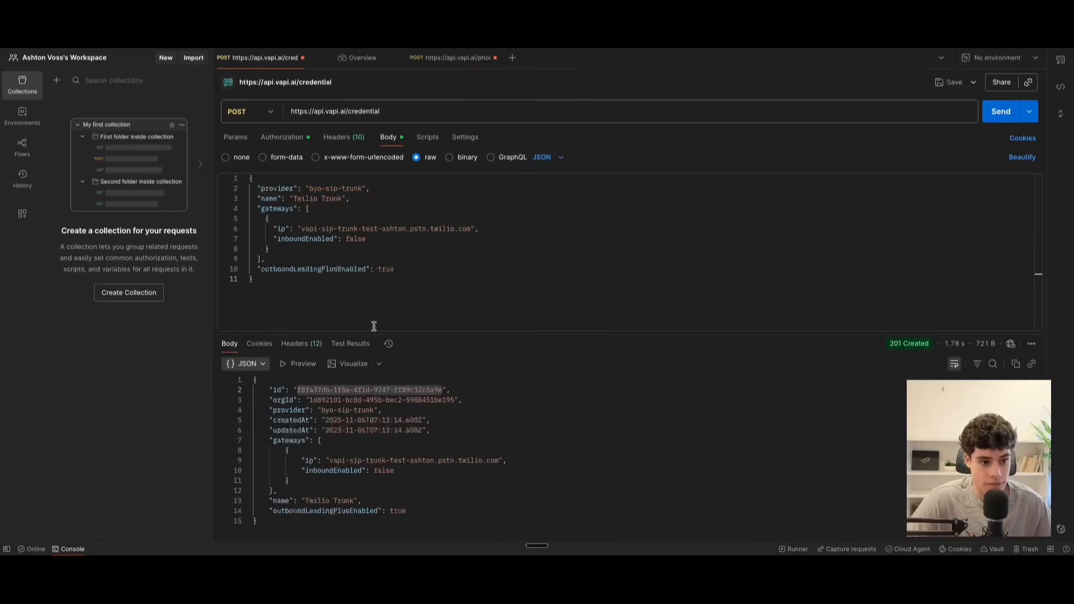
{"action": "left_click", "coordinate": [380, 390]}
{"action": "left_click_drag", "start_coordinate": [296, 393], "coordinate": [442, 392]}
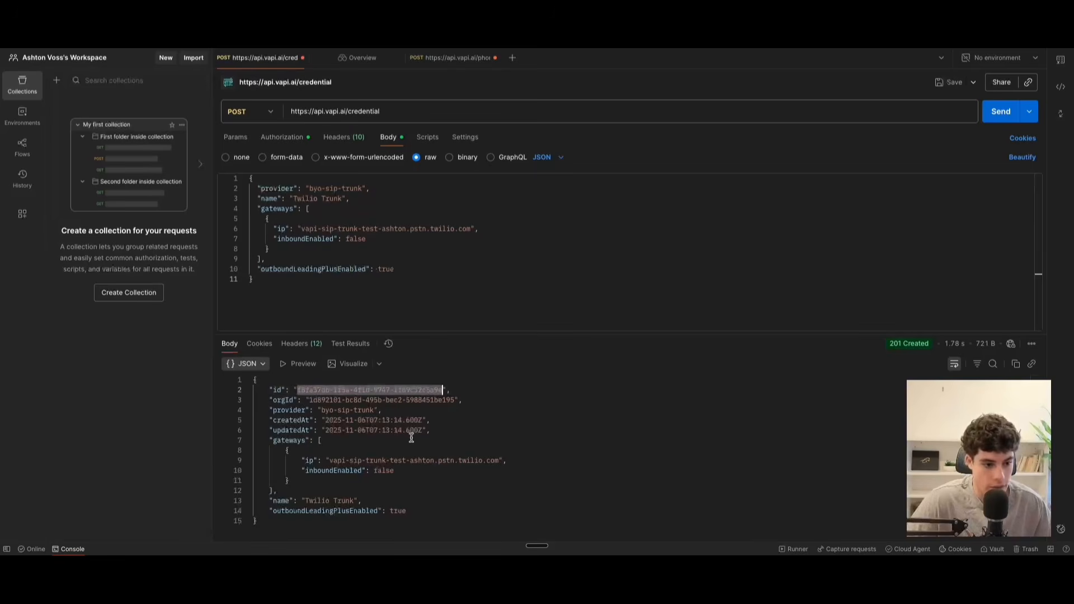
{"action": "left_click", "coordinate": [447, 58]}
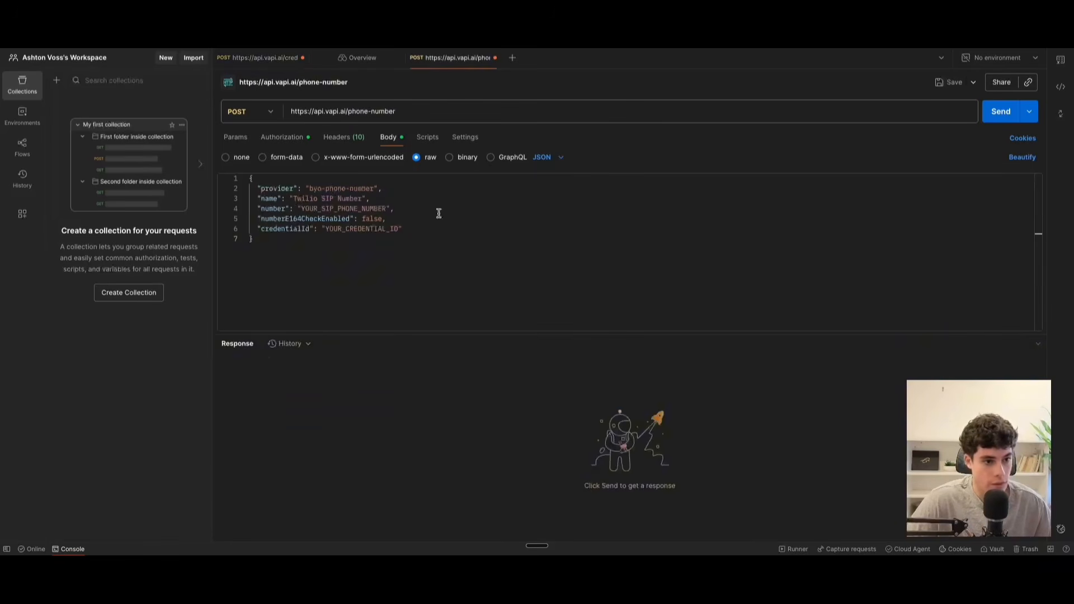
{"action": "left_click_drag", "start_coordinate": [326, 229], "coordinate": [400, 235]}
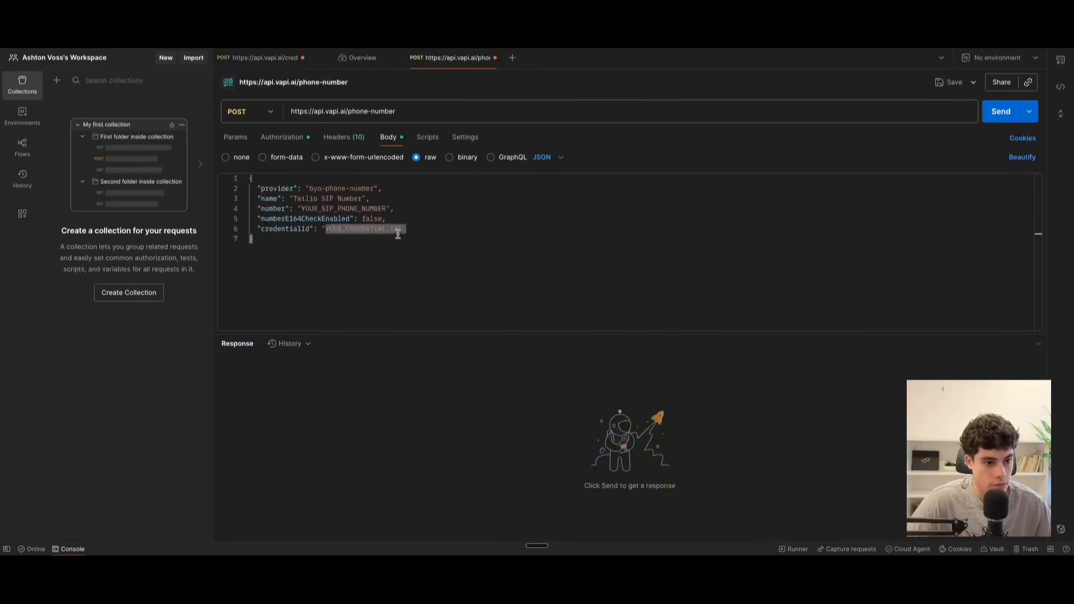
{"action": "key", "text": "ctrl+v"}
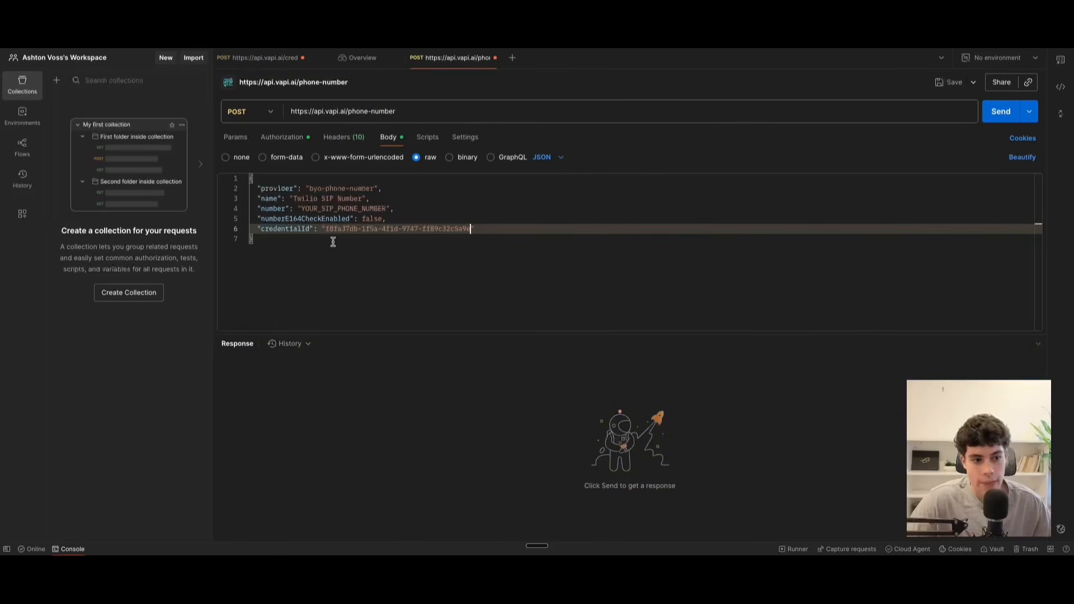
Replace the YOUR_SIP_PHONE_NUMBER placeholder with the trunk's phone number copied from Twilio and send the phone-number request.
{"action": "left_click", "coordinate": [302, 209]}
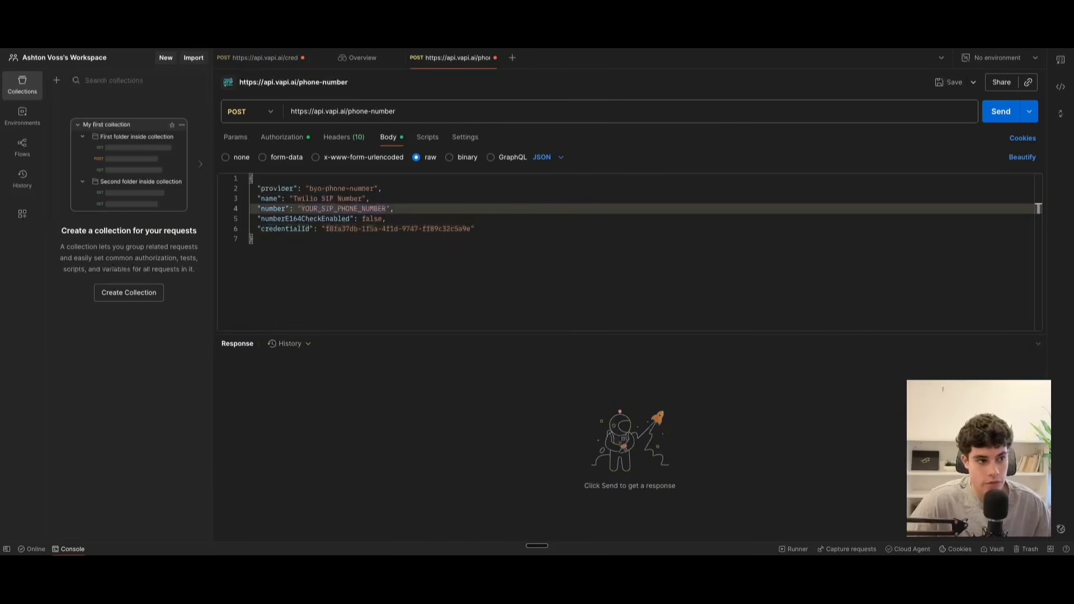
{"action": "key", "text": "ctrl+Tab"}
{"action": "left_click", "coordinate": [212, 260]}
{"action": "left_click_drag", "start_coordinate": [240, 221], "coordinate": [173, 220]}
{"action": "key", "text": "ctrl+c"}
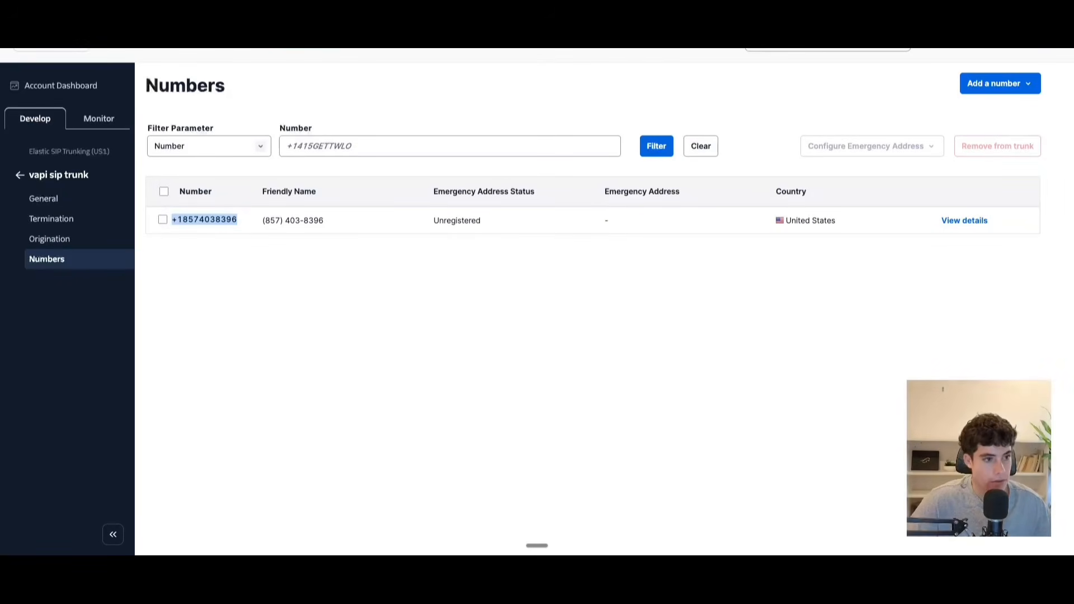
{"action": "key", "text": "ctrl+Tab"}
{"action": "left_click_drag", "start_coordinate": [301, 208], "coordinate": [386, 210]}
{"action": "key", "text": "ctrl+v"}
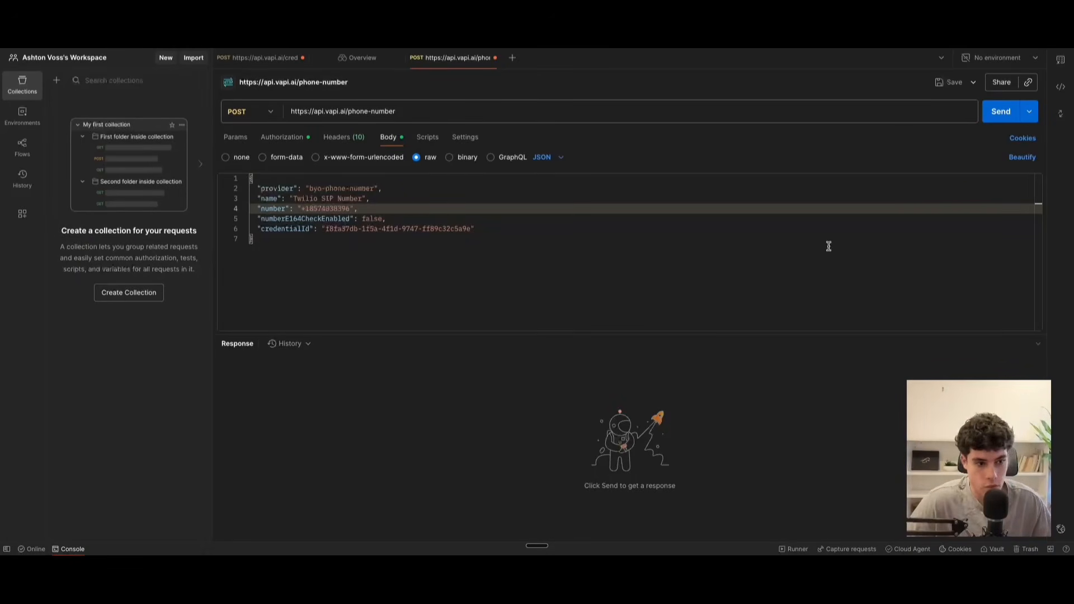
{"action": "left_click", "coordinate": [999, 119]}
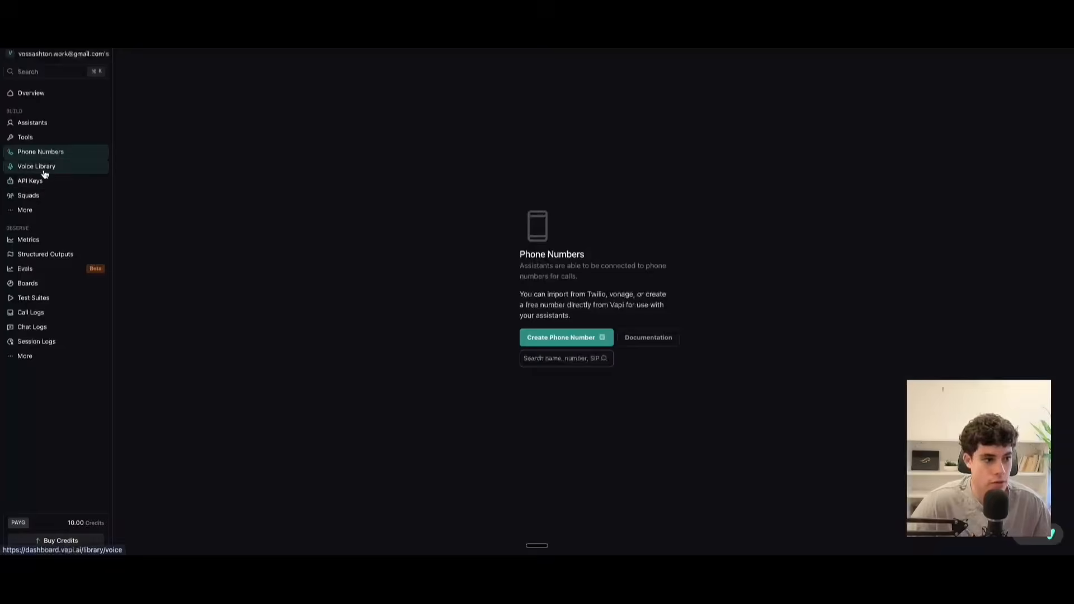
Switch to the Vapi dashboard and open its Phone Numbers page to check the newly registered SIP number.
{"action": "left_click", "coordinate": [39, 168]}
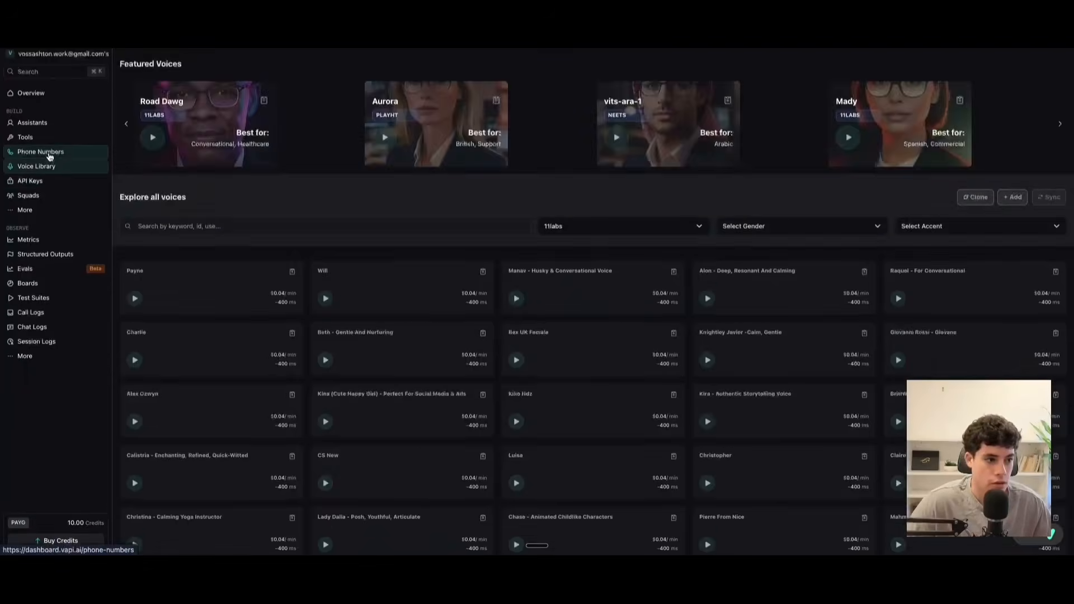
{"action": "left_click", "coordinate": [49, 156]}
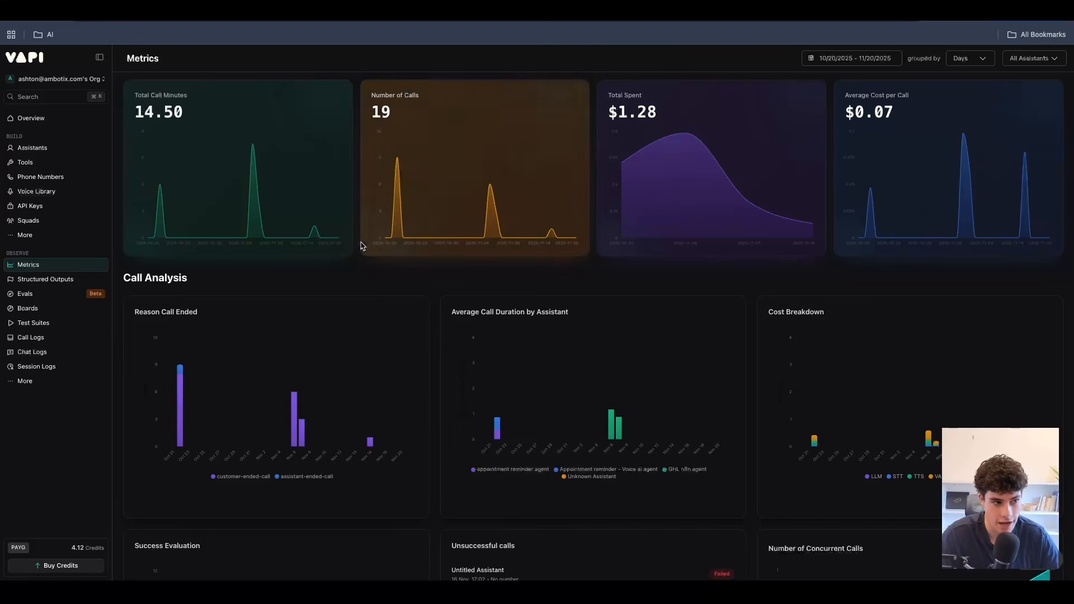
Examine the date range, grouping interval and assistant filter options available for the Vapi call metrics.
{"action": "left_click", "coordinate": [855, 60]}
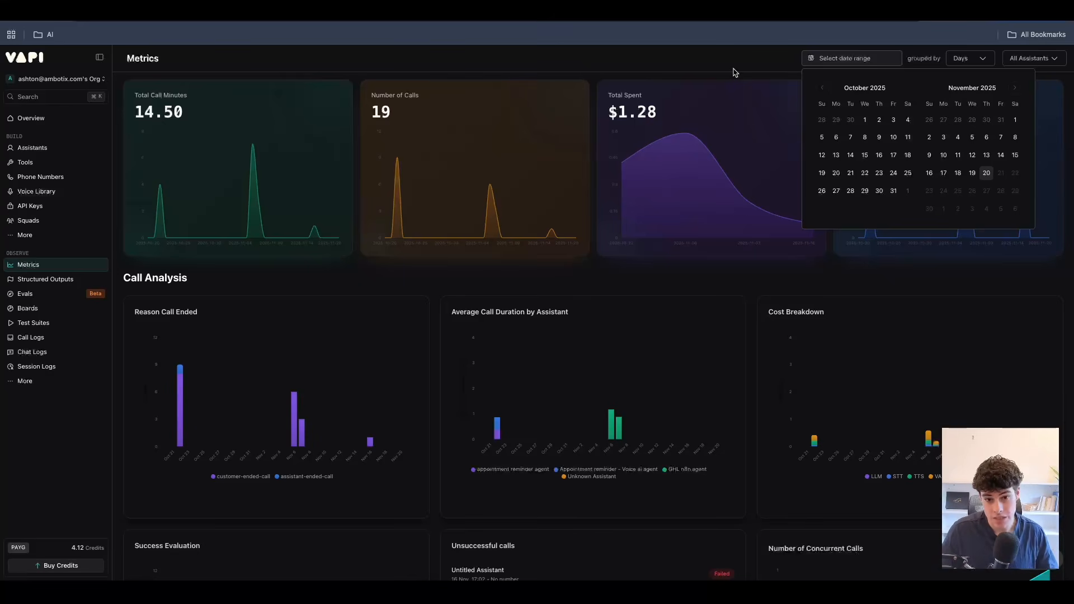
{"action": "left_click", "coordinate": [963, 60]}
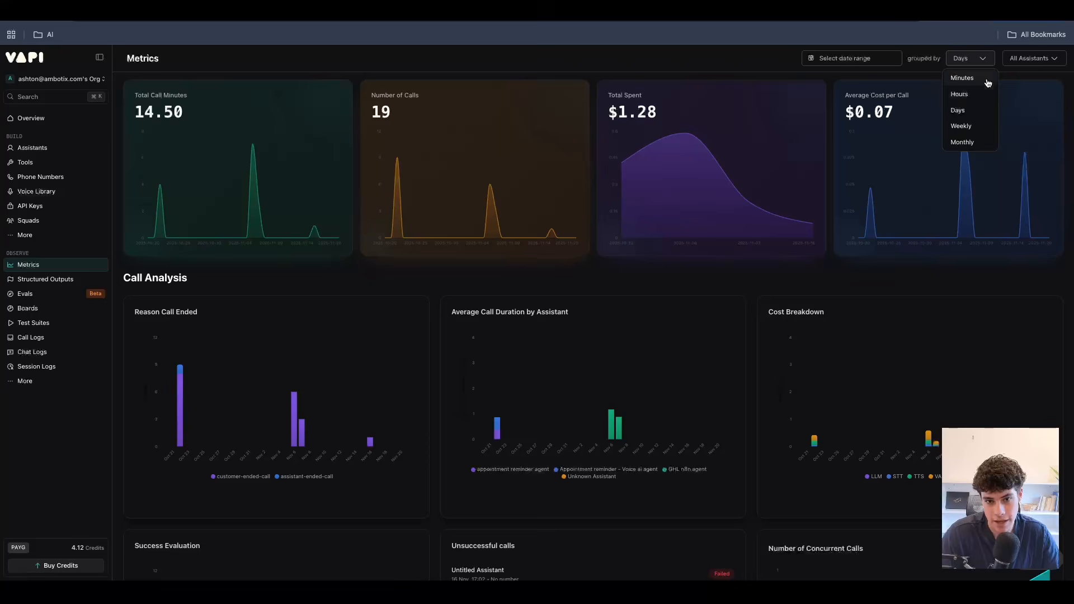
{"action": "left_click", "coordinate": [1025, 60]}
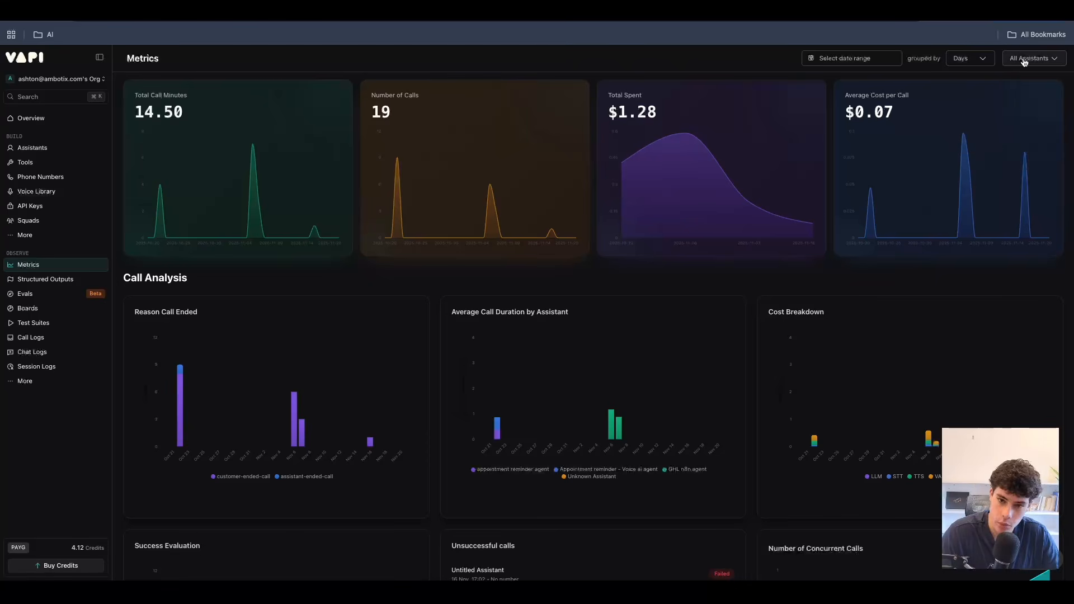
{"action": "left_click", "coordinate": [1024, 62]}
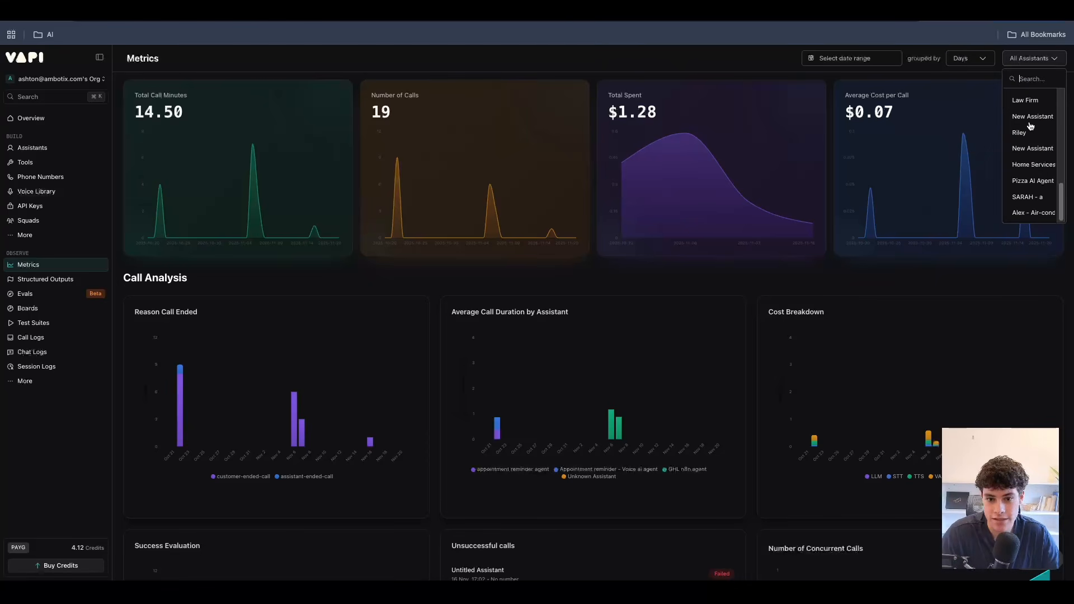
{"action": "left_click", "coordinate": [768, 67]}
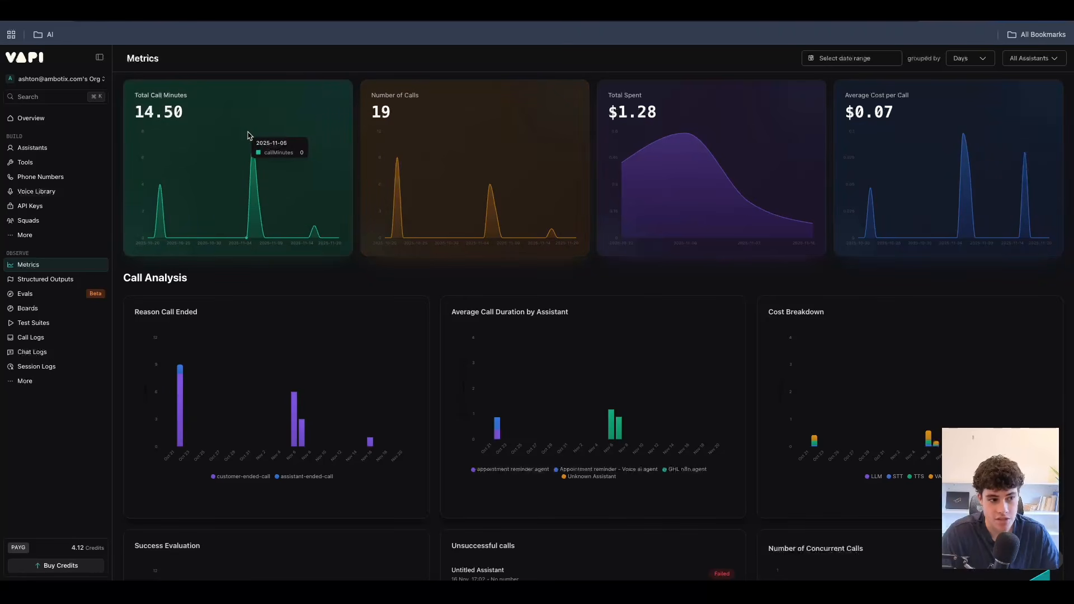
{"action": "left_click", "coordinate": [968, 58]}
{"action": "left_click", "coordinate": [757, 65]}
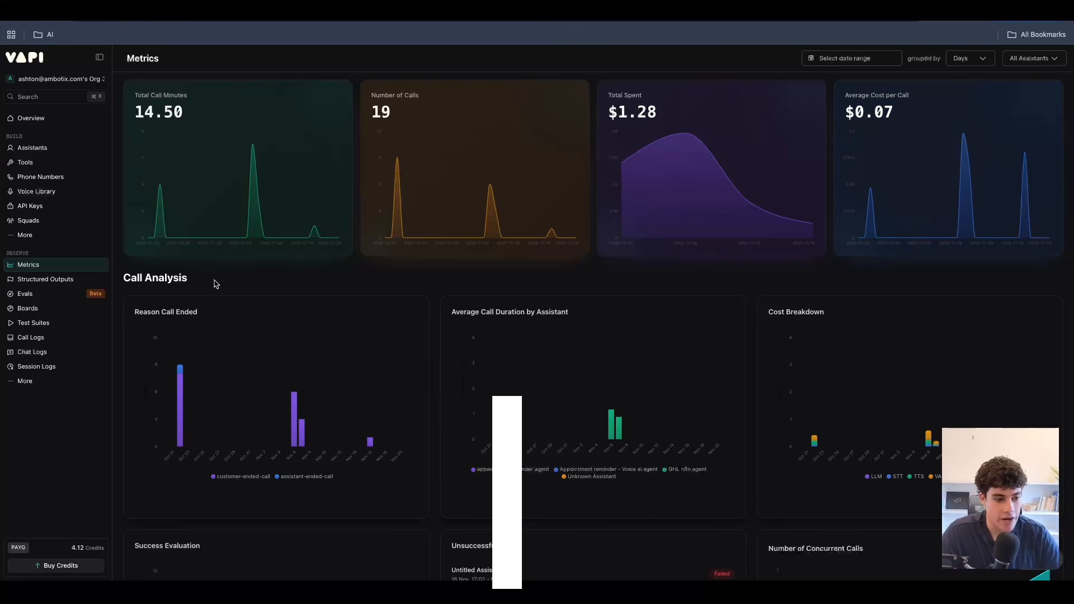
Review the Call Analysis charts on the Metrics page, including the interval options for Number of Concurrent Calls.
{"action": "scroll", "coordinate": [234, 319], "scroll_direction": "down", "scroll_amount": 3}
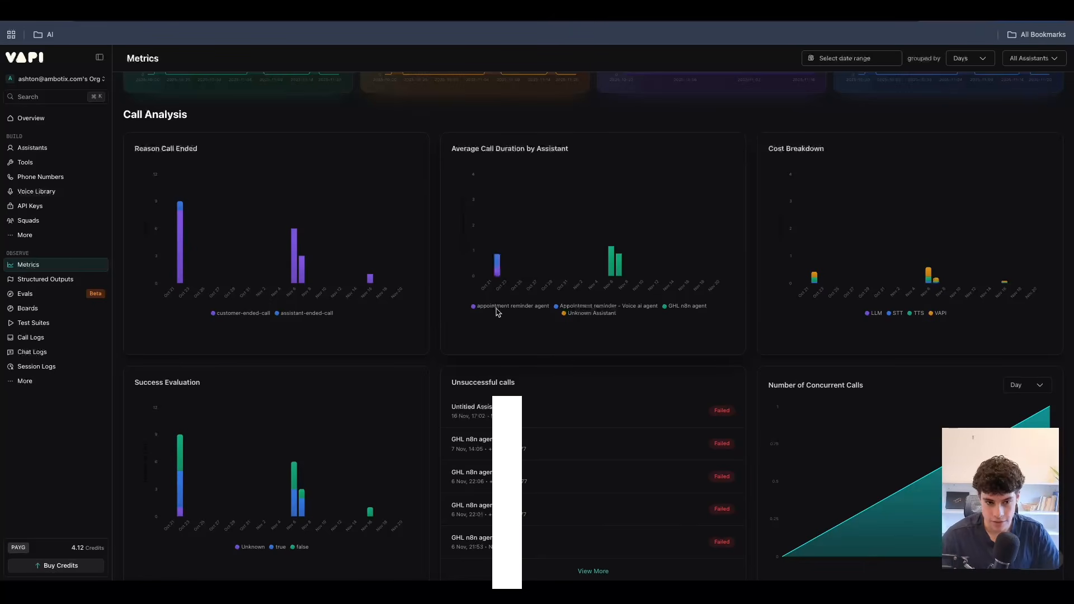
{"action": "mouse_move", "coordinate": [814, 277]}
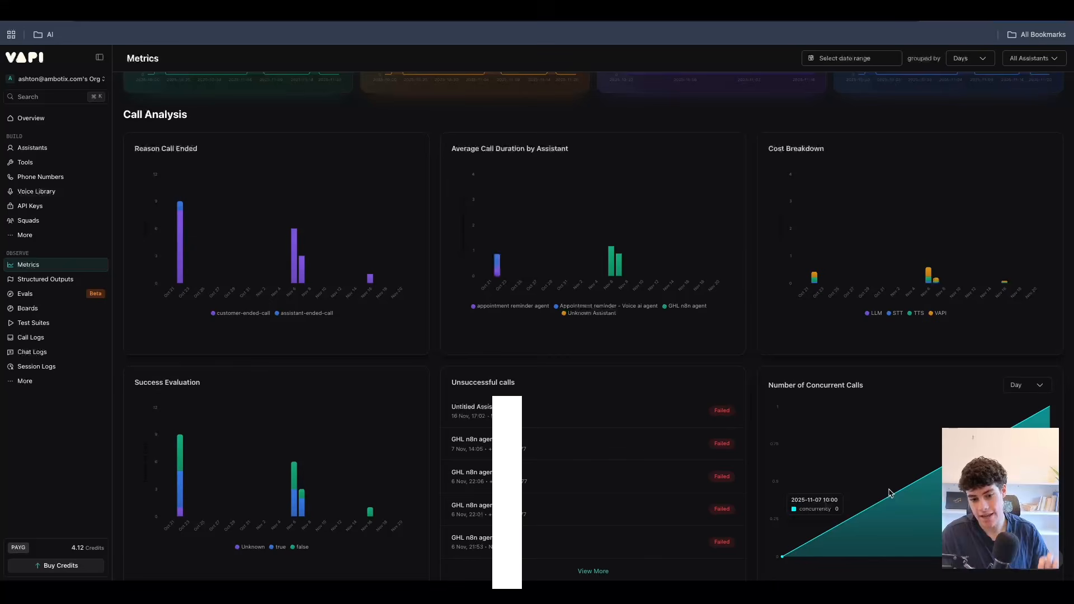
{"action": "left_click", "coordinate": [1027, 385]}
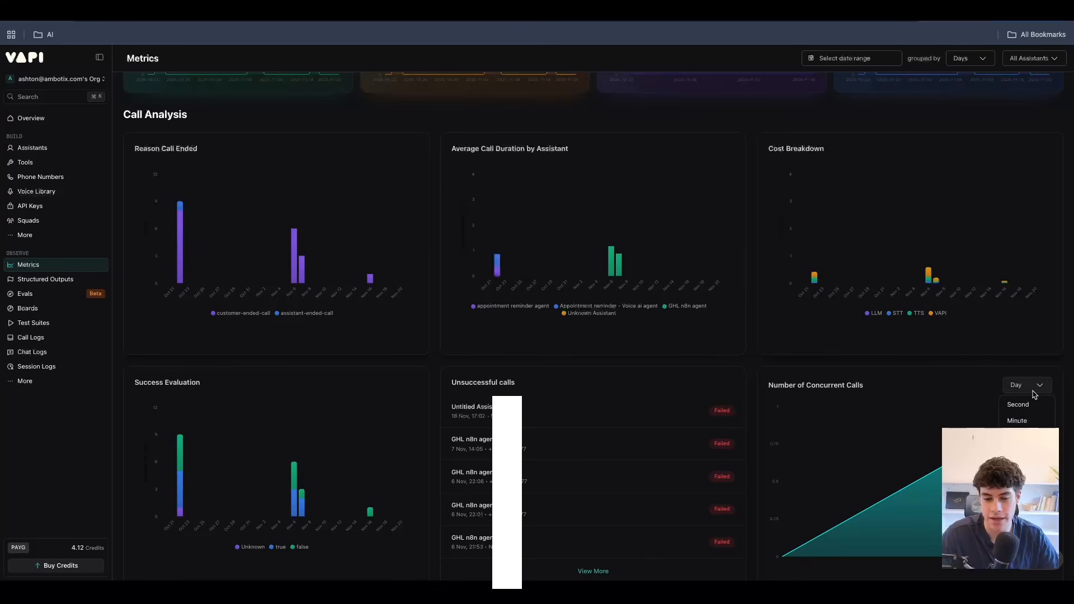
{"action": "left_click", "coordinate": [885, 366]}
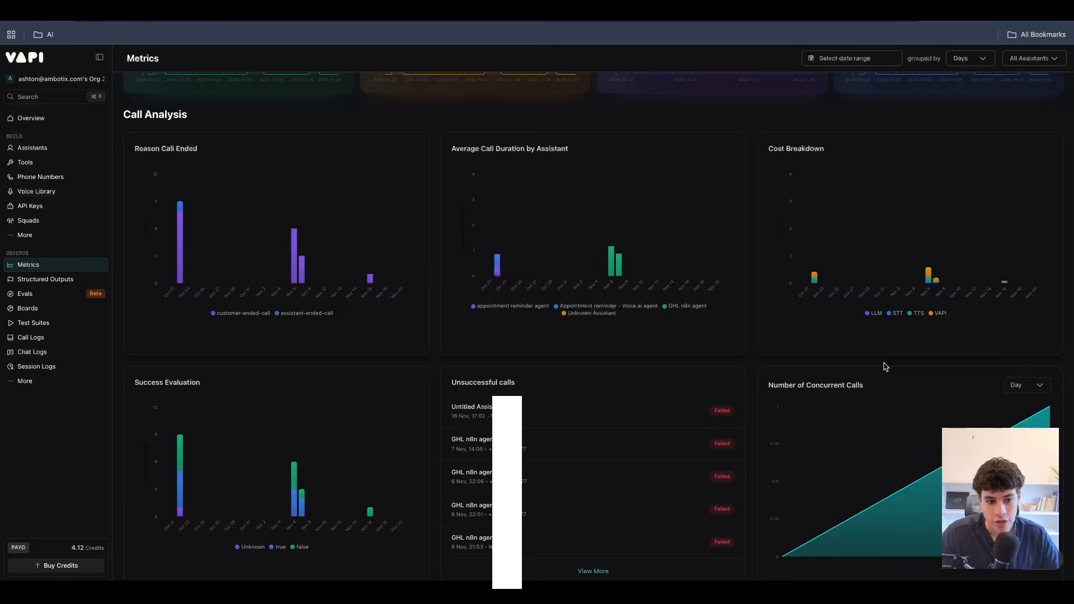
{"action": "scroll", "coordinate": [885, 366], "scroll_direction": "up", "scroll_amount": 3}
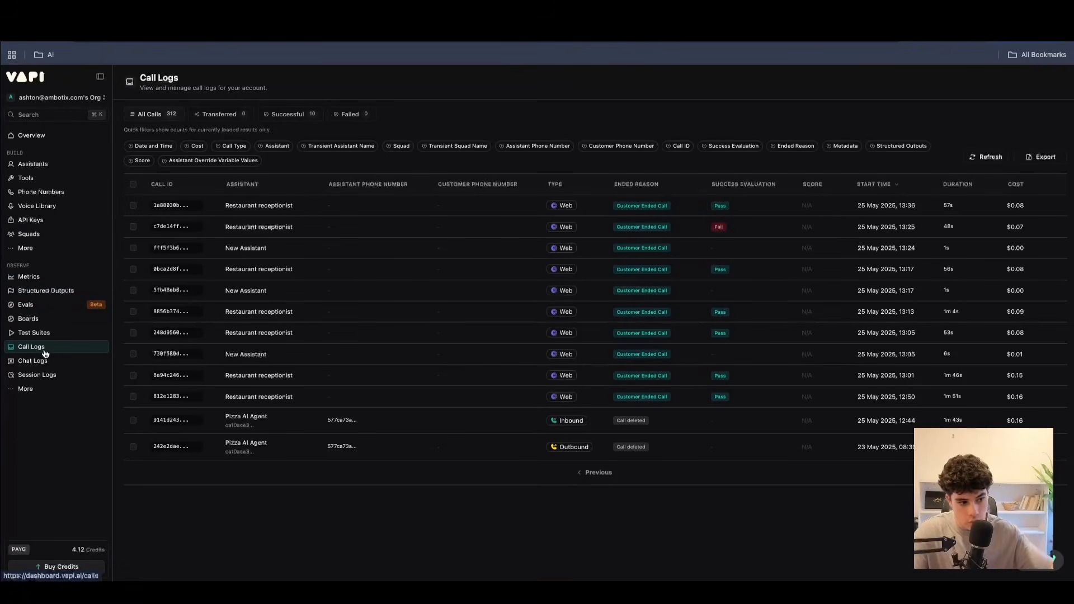
Look through the additional log pages and the call logs' Date and Time, Cost and Call Type filter options without applying any.
{"action": "left_click", "coordinate": [26, 389]}
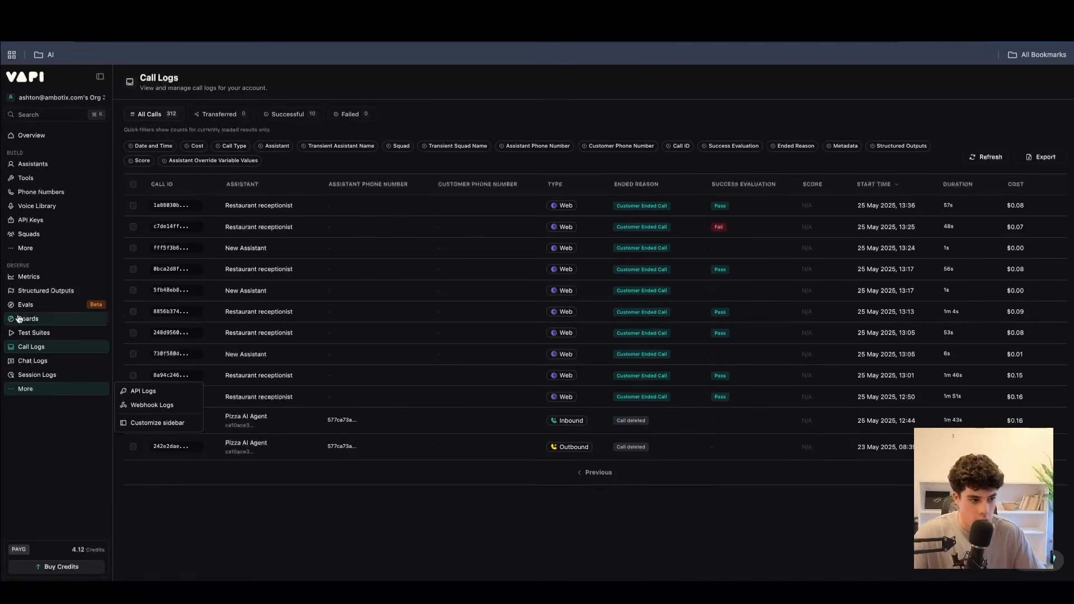
{"action": "left_click", "coordinate": [430, 497]}
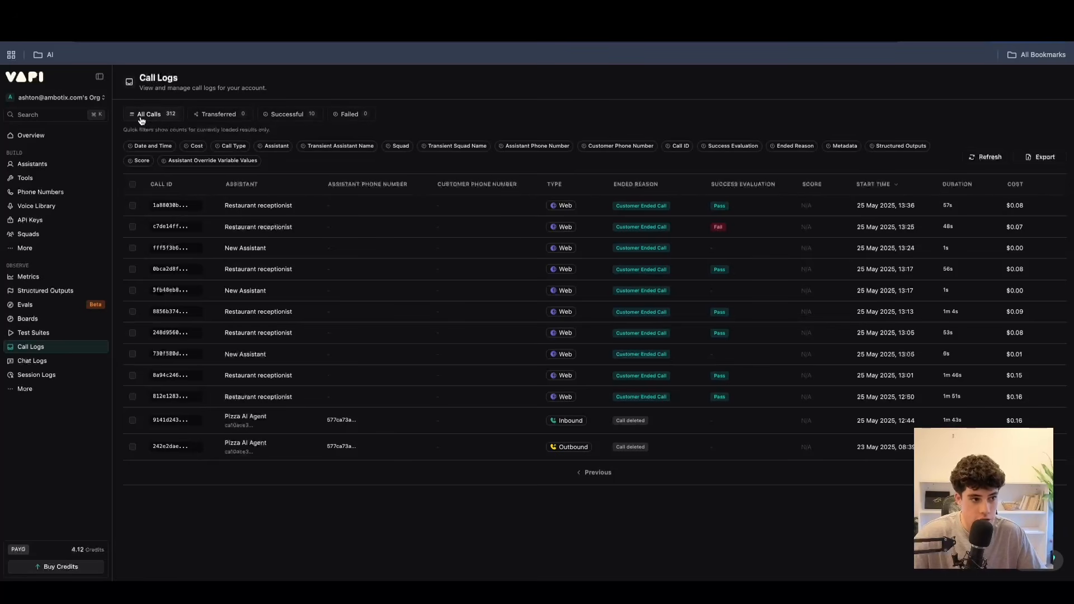
{"action": "left_click", "coordinate": [154, 147]}
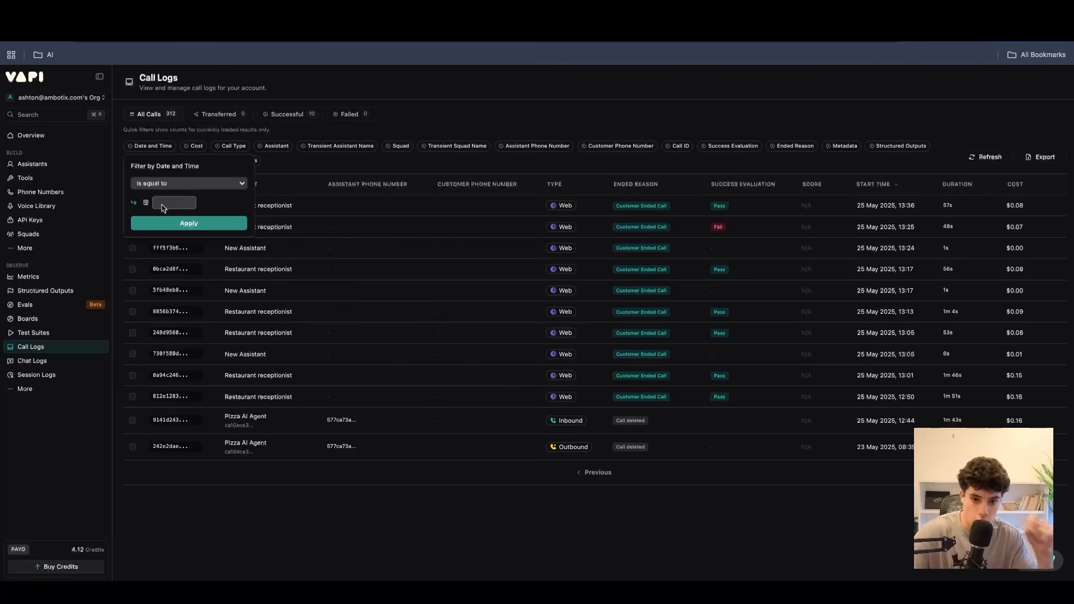
{"action": "left_click", "coordinate": [302, 177]}
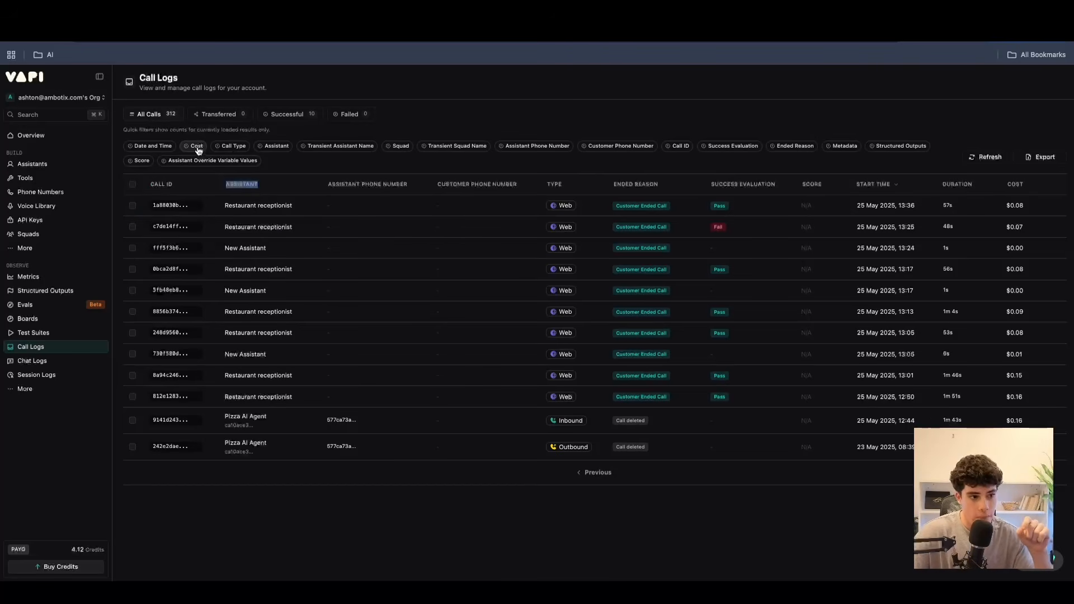
{"action": "left_click", "coordinate": [197, 145]}
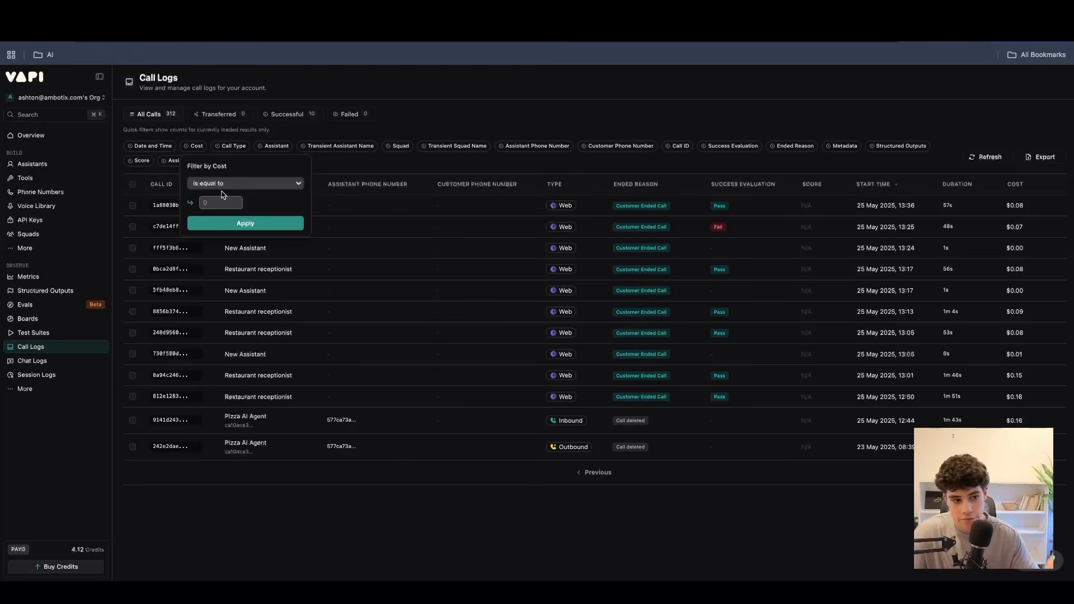
{"action": "left_click", "coordinate": [328, 168]}
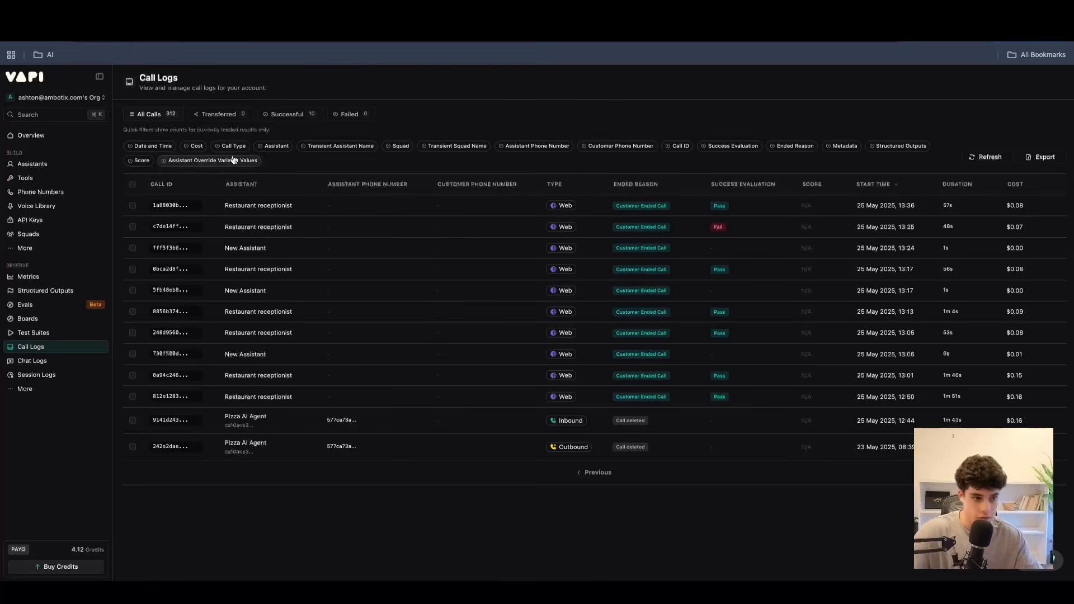
{"action": "left_click", "coordinate": [233, 146]}
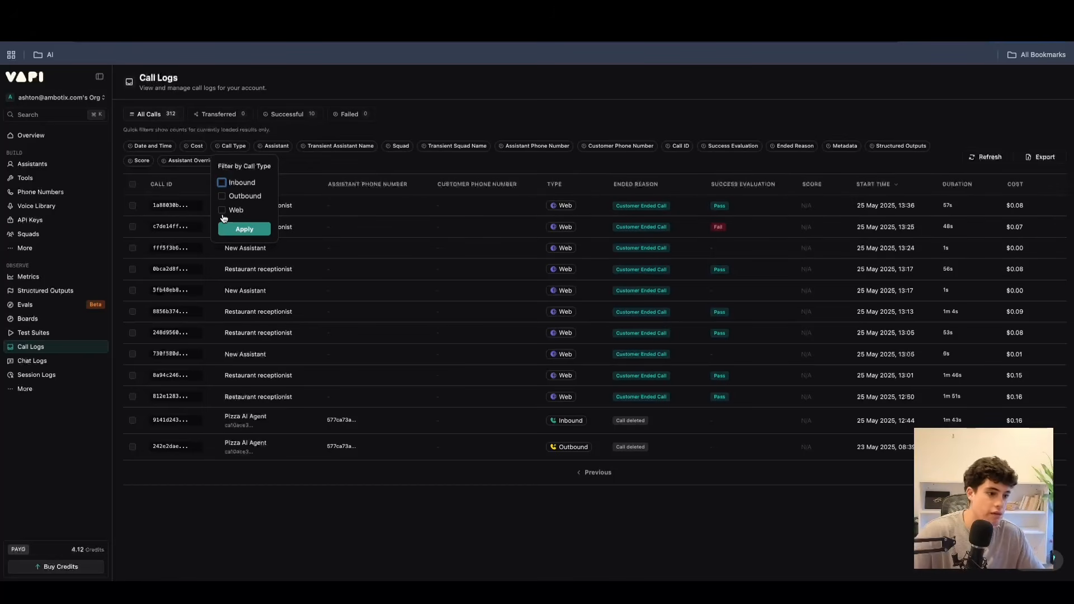
{"action": "left_click", "coordinate": [330, 176]}
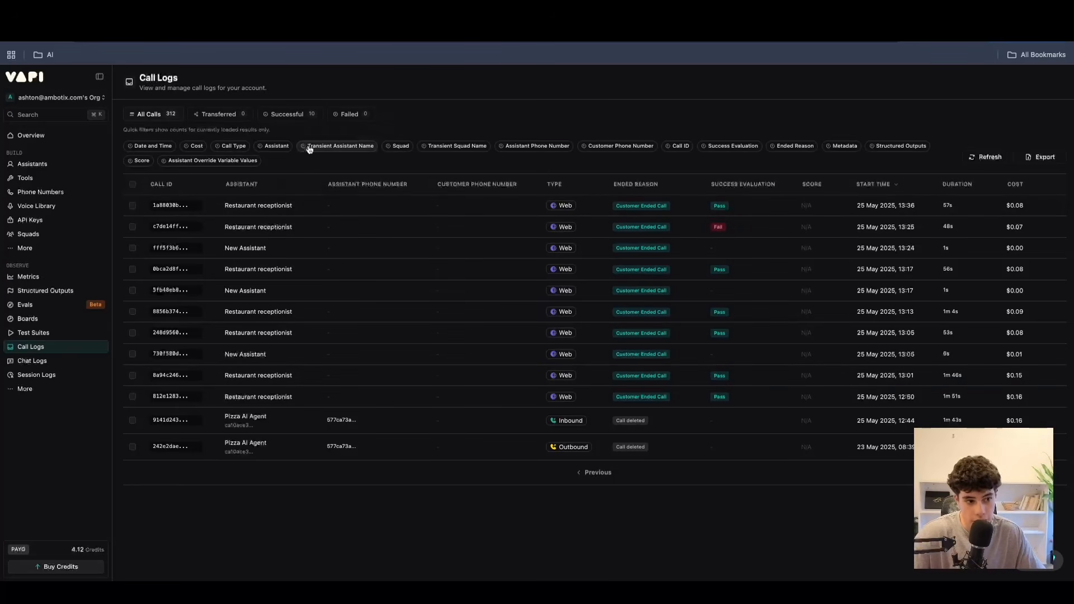
Inspect the call logs' Assistant, Transient Assistant Name and Squad filter options, scanning the list of available assistants.
{"action": "left_click", "coordinate": [277, 146]}
{"action": "left_click", "coordinate": [300, 185]}
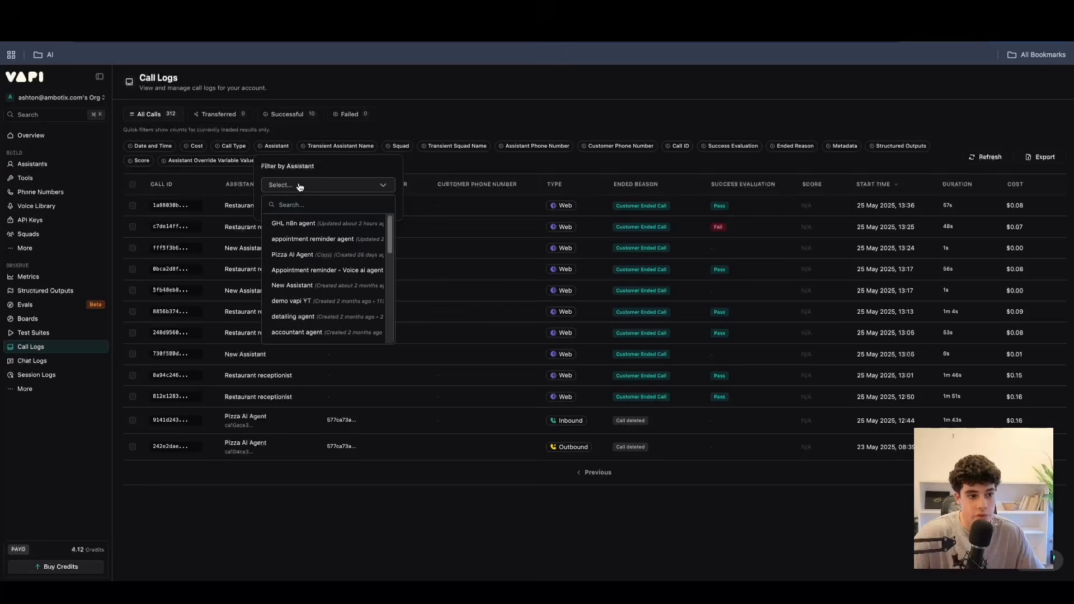
{"action": "scroll", "coordinate": [324, 263], "scroll_direction": "down", "scroll_amount": 10}
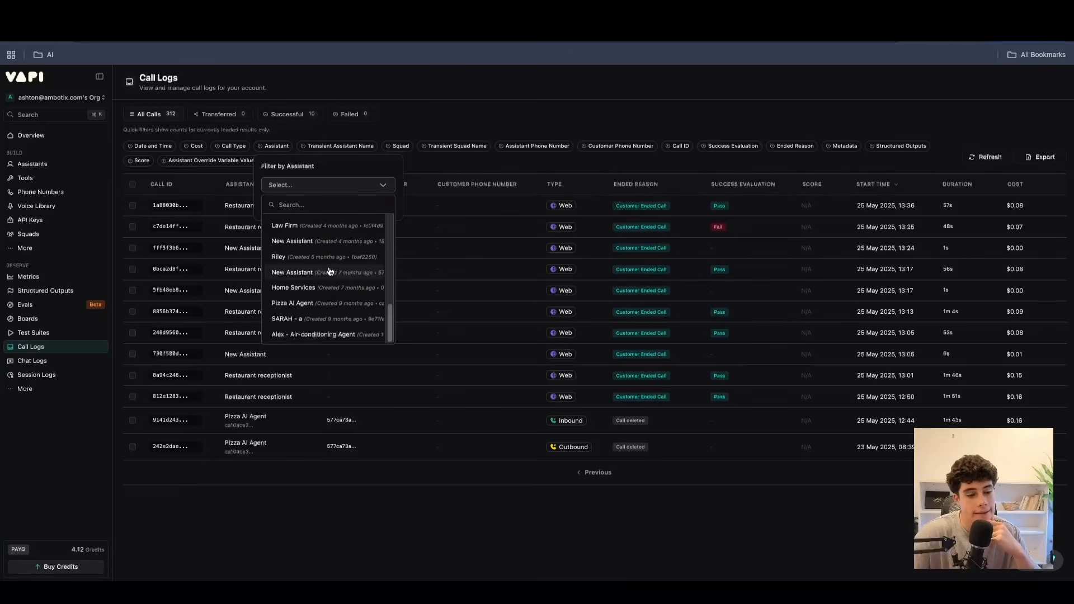
{"action": "left_click", "coordinate": [464, 169]}
{"action": "left_click", "coordinate": [332, 148]}
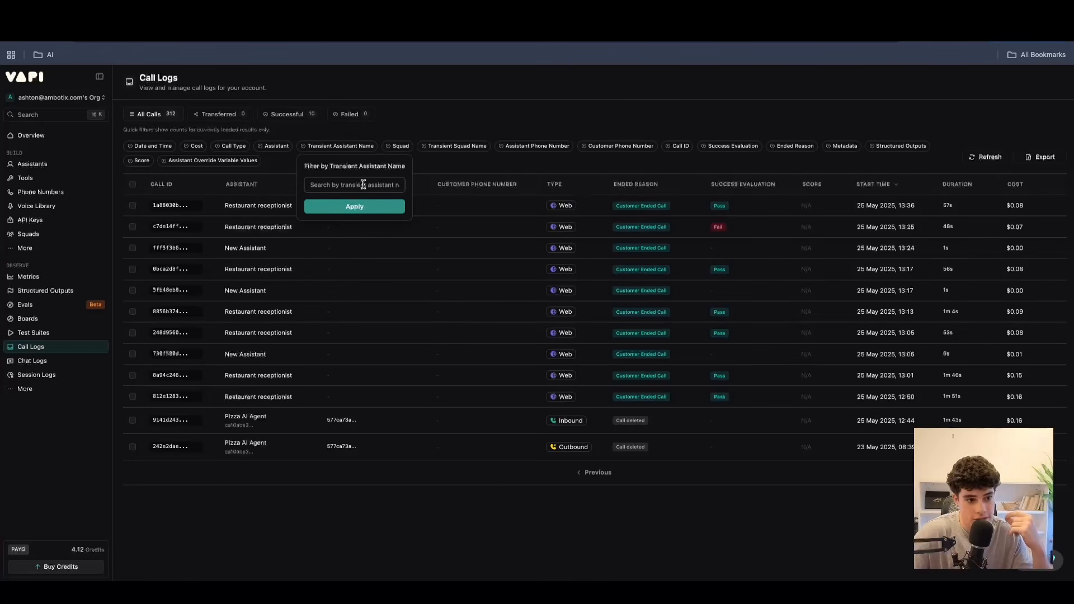
{"action": "left_click", "coordinate": [468, 175]}
{"action": "left_click", "coordinate": [401, 149]}
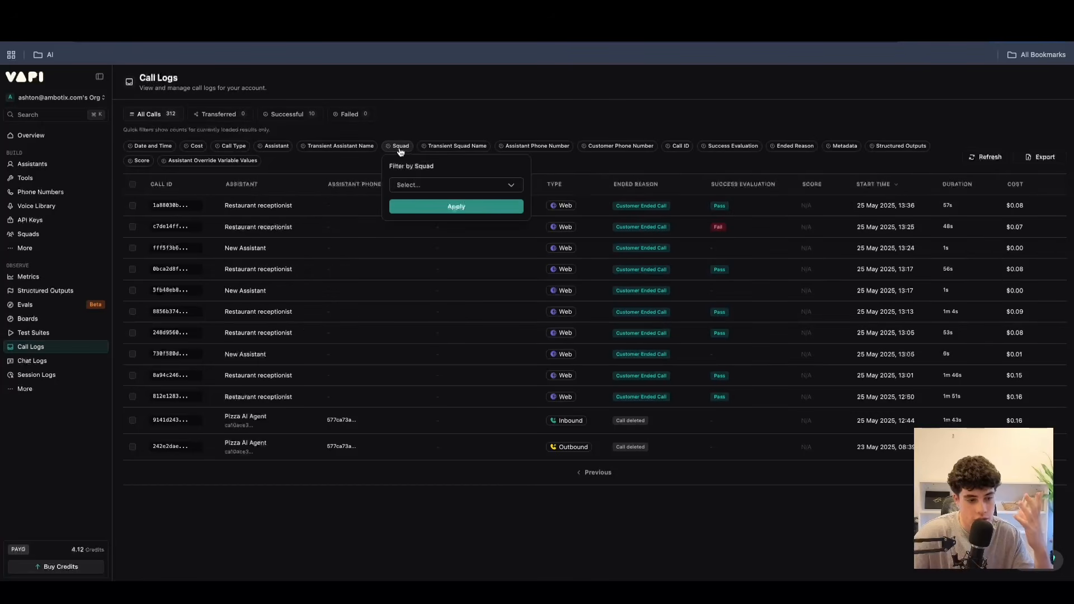
{"action": "left_click", "coordinate": [472, 184]}
{"action": "left_click", "coordinate": [355, 175]}
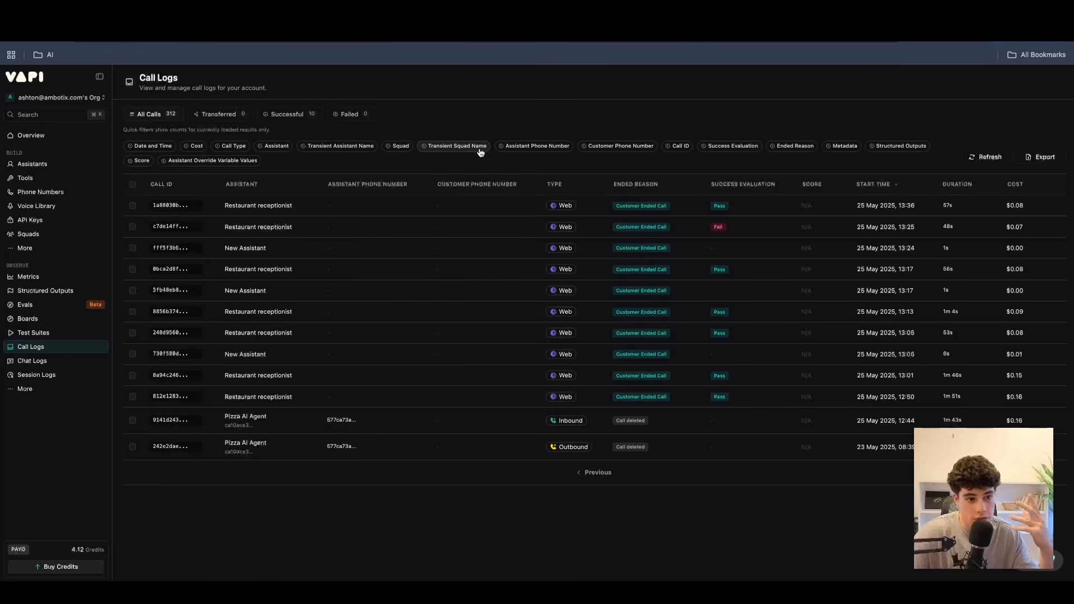
Try out the Transient Assistant Name filter on the call logs with sample text and close it without applying.
{"action": "left_click", "coordinate": [353, 150]}
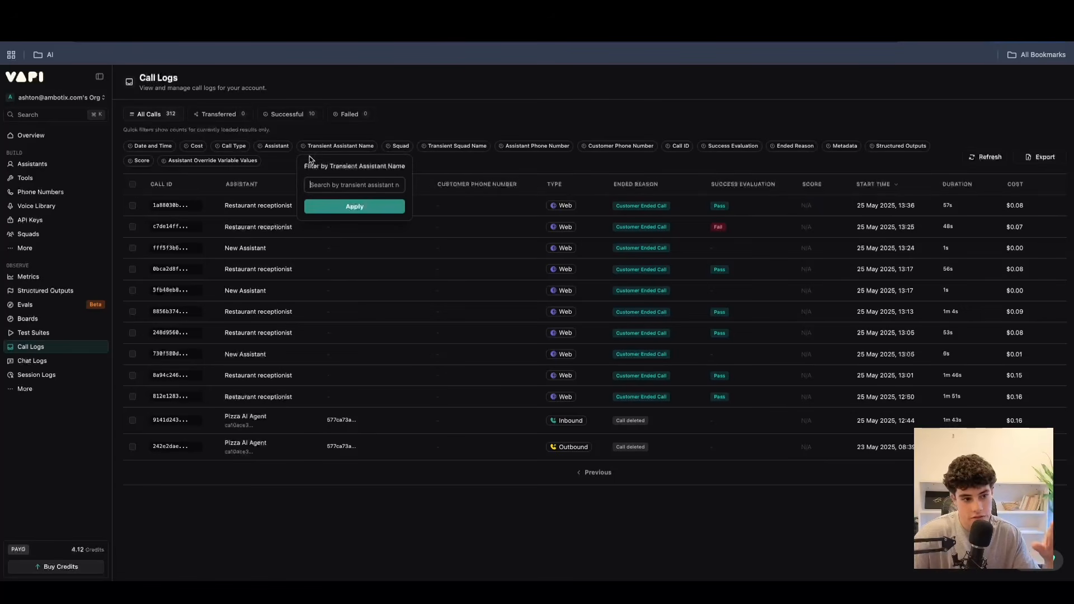
{"action": "type", "text": "sdgadsfg"}
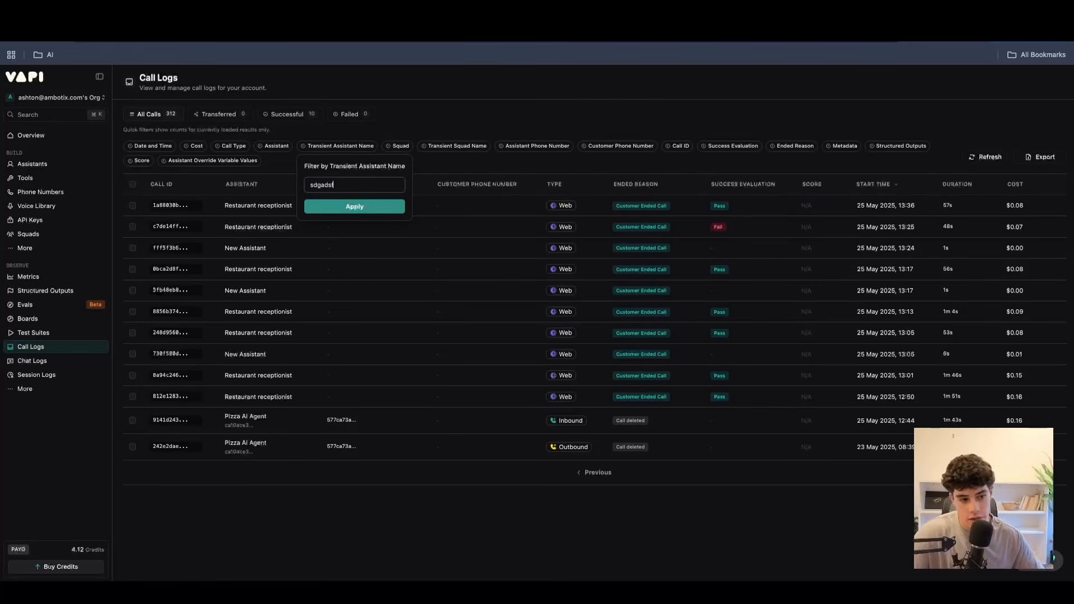
{"action": "key", "text": "BackSpace"}
{"action": "key", "text": "BackSpace"}
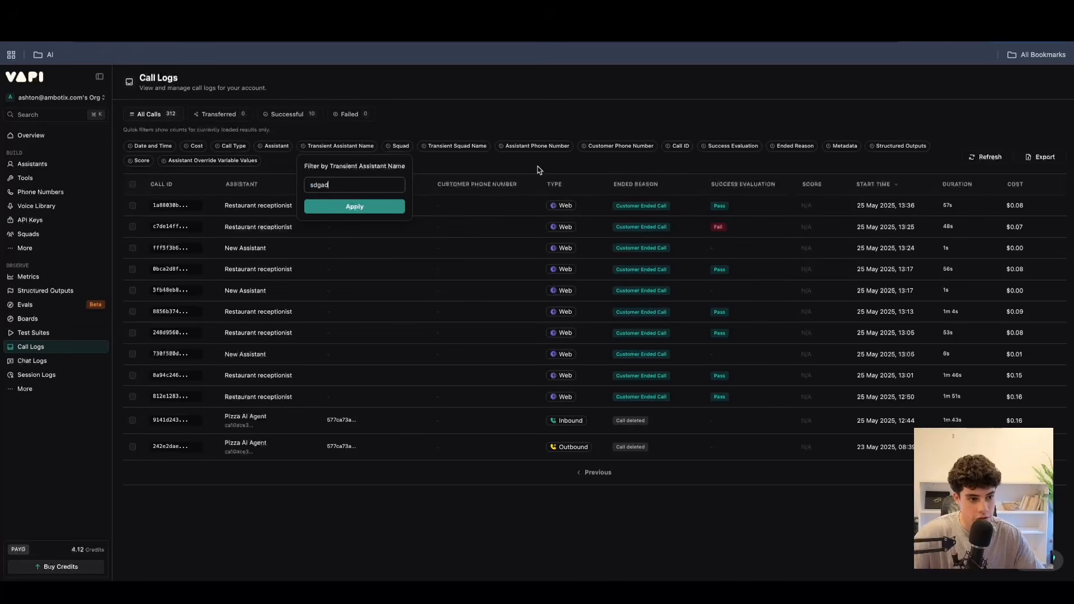
{"action": "left_click", "coordinate": [506, 161]}
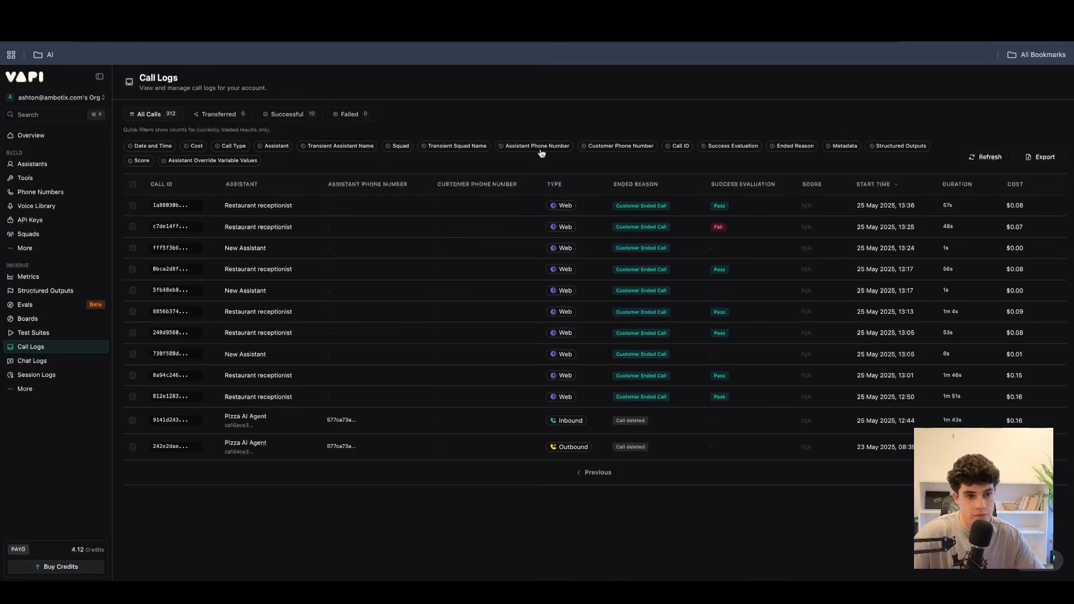
View the Assistant Phone Number filter, try a sample number in the Customer Phone Number filter, and dismiss it unapplied.
{"action": "left_click", "coordinate": [529, 147]}
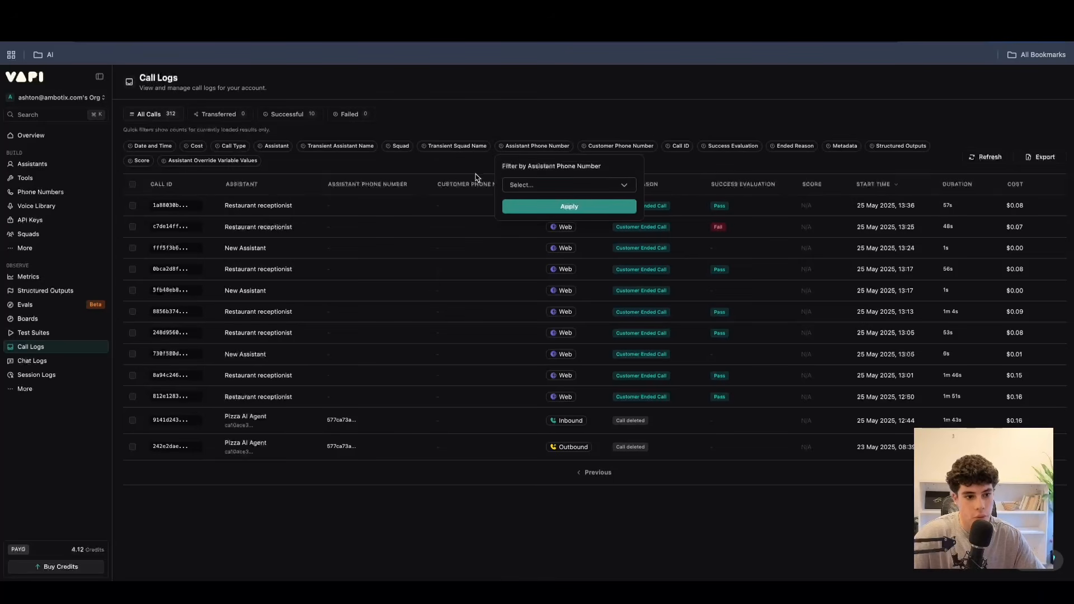
{"action": "left_click", "coordinate": [454, 175]}
{"action": "left_click", "coordinate": [615, 148]}
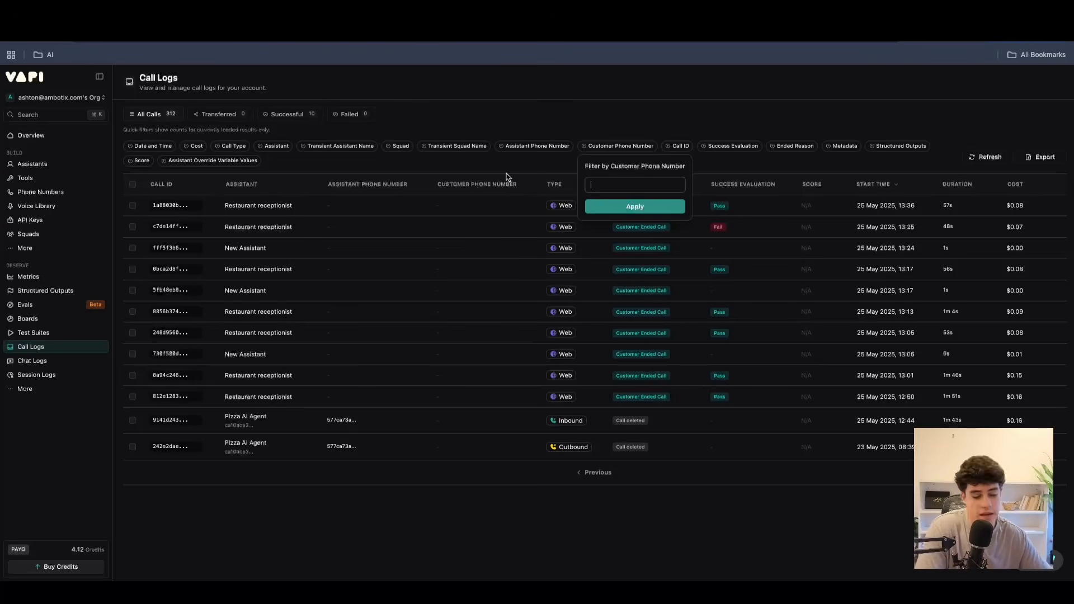
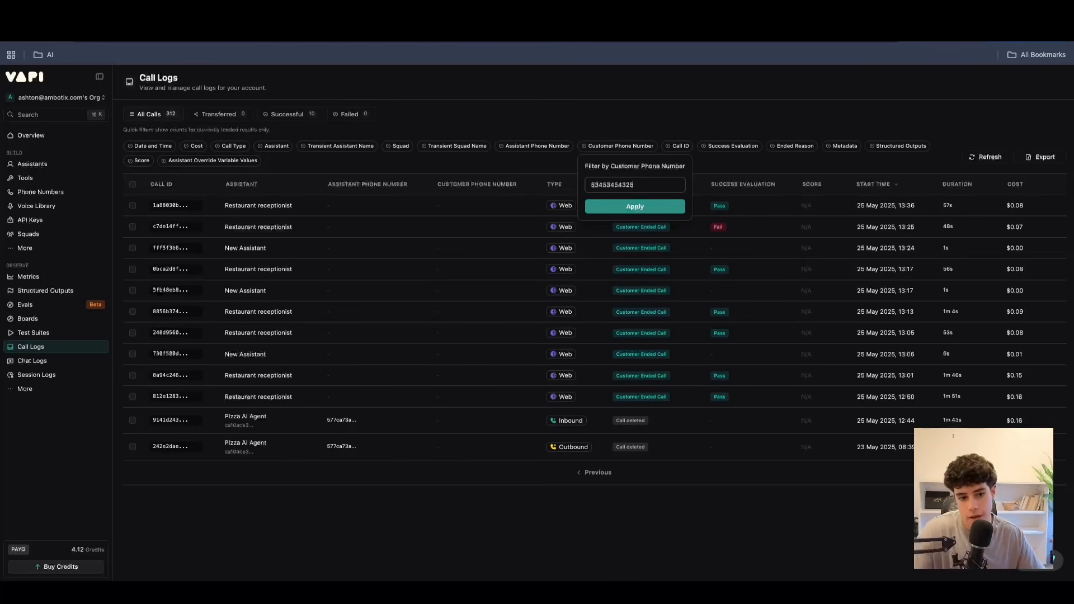
{"action": "left_click_drag", "start_coordinate": [636, 185], "coordinate": [589, 183]}
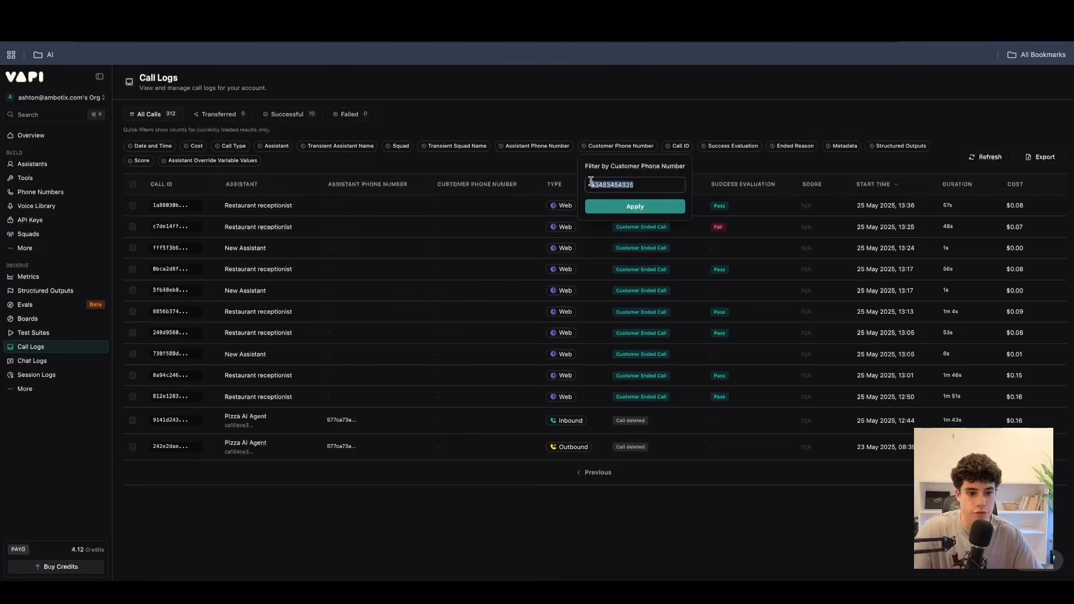
{"action": "key", "text": "BackSpace"}
{"action": "left_click", "coordinate": [550, 178]}
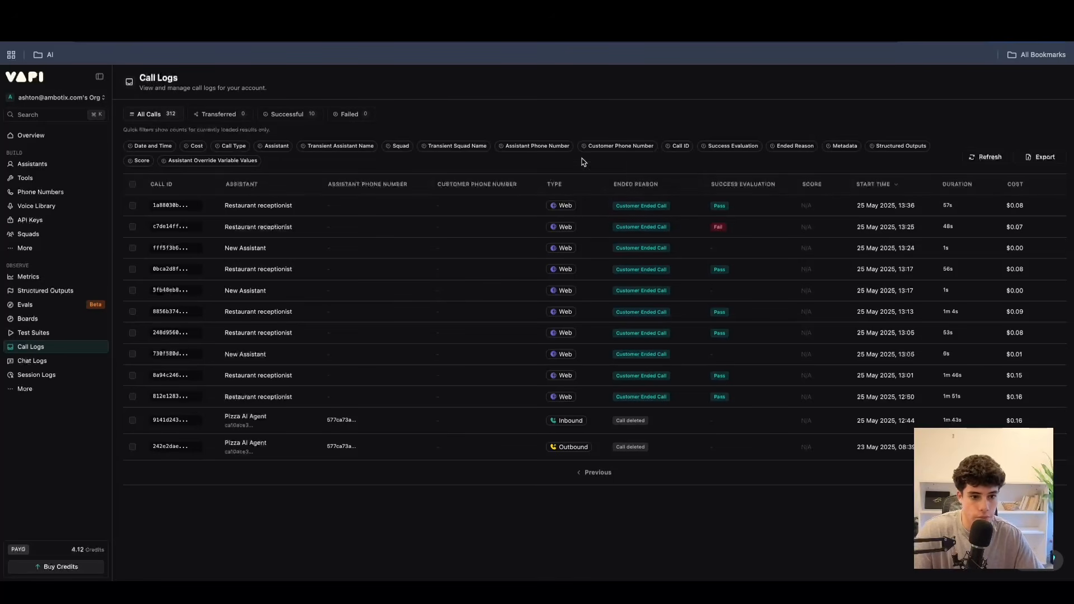
View the call logs' Call ID filter and the Success Evaluation filter's choices, dismissing both without applying.
{"action": "left_click", "coordinate": [681, 147]}
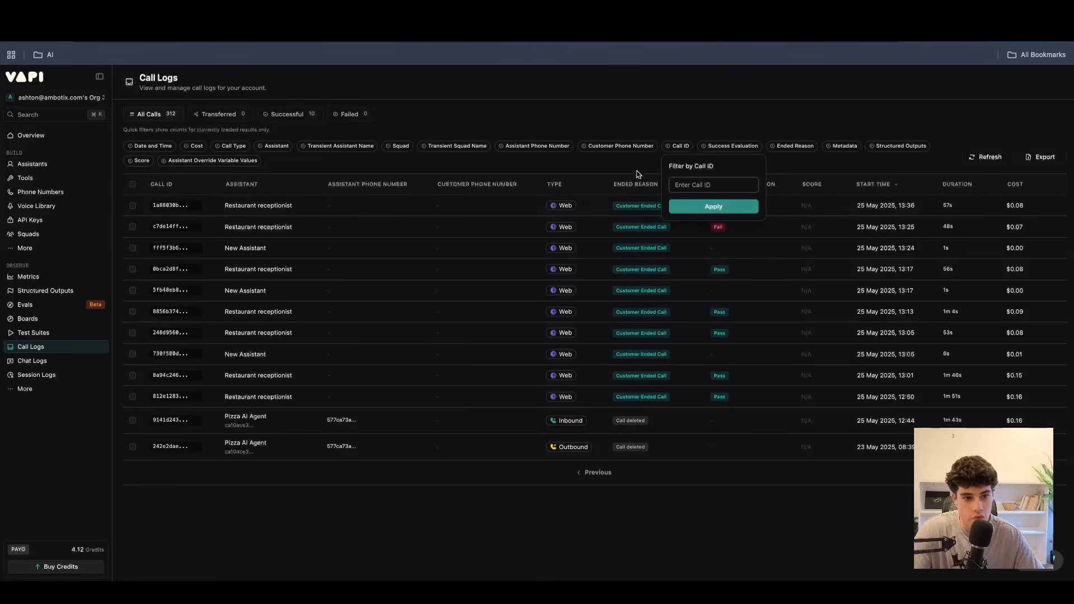
{"action": "left_click", "coordinate": [827, 166]}
{"action": "left_click", "coordinate": [717, 148]}
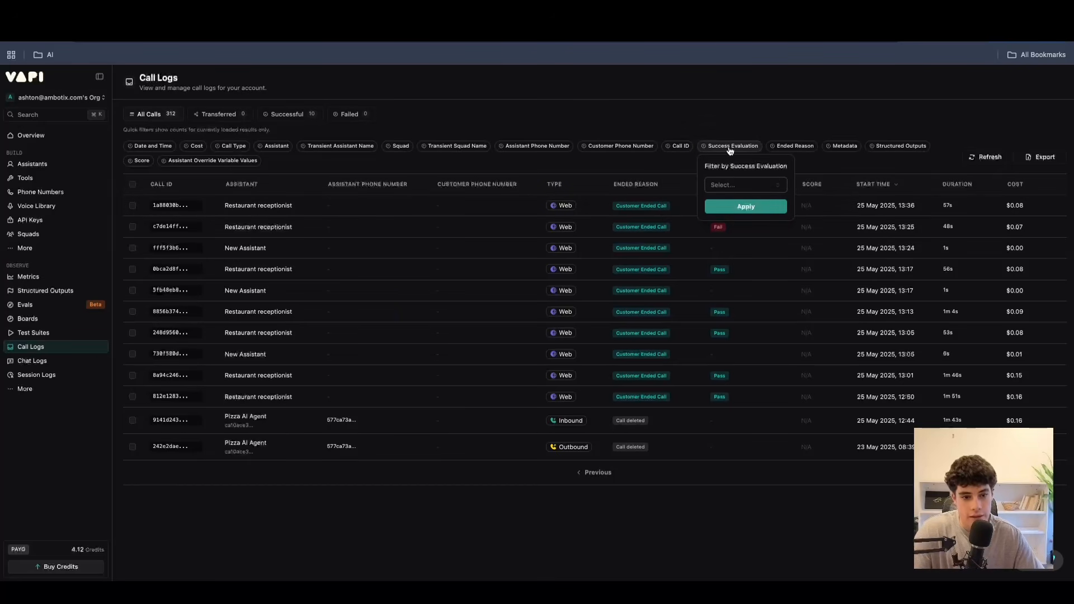
{"action": "left_click", "coordinate": [738, 183]}
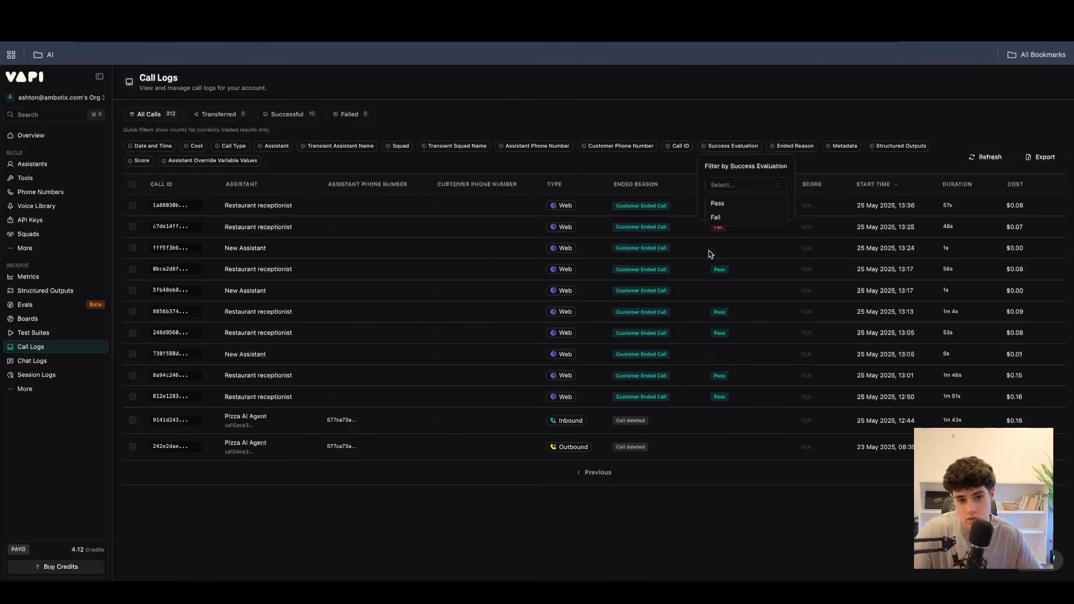
{"action": "left_click", "coordinate": [813, 164]}
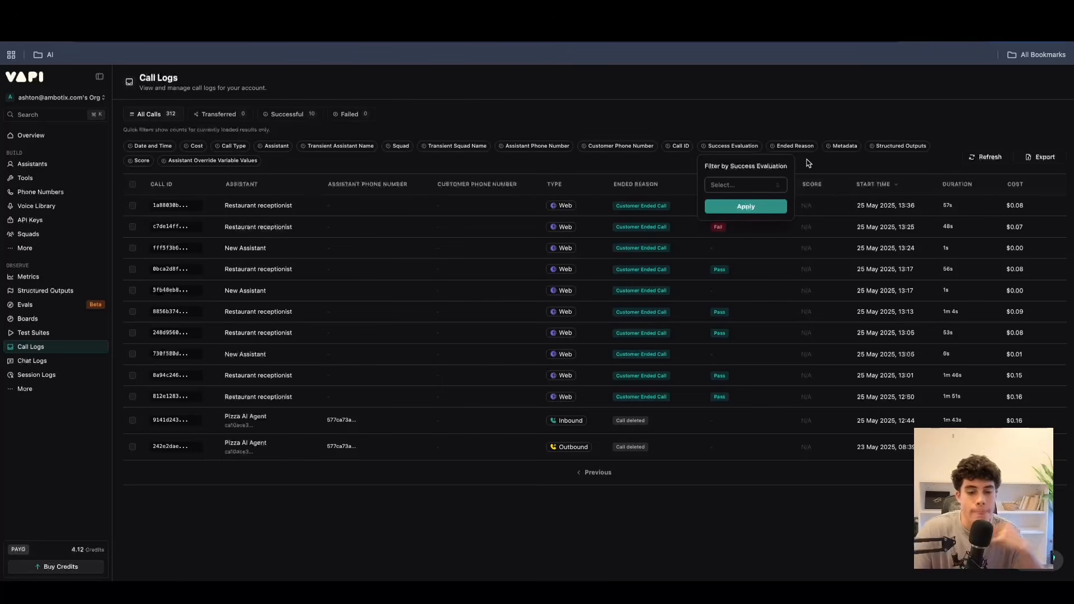
{"action": "left_click", "coordinate": [801, 163]}
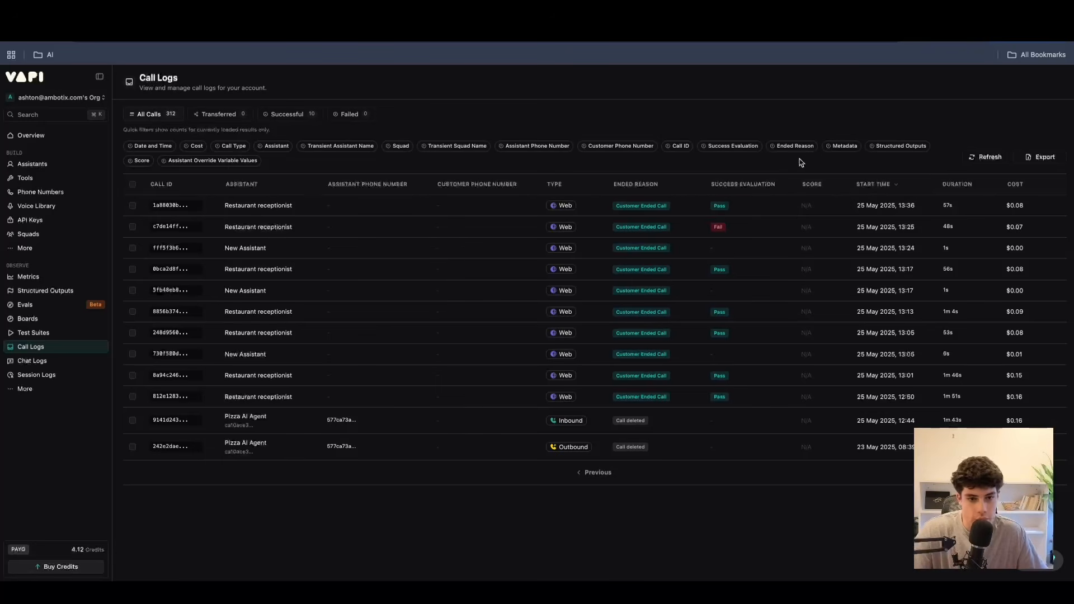
View the call logs' Ended Reason, Metadata and Structured Outputs filters, dismissing each without applying.
{"action": "left_click", "coordinate": [799, 146]}
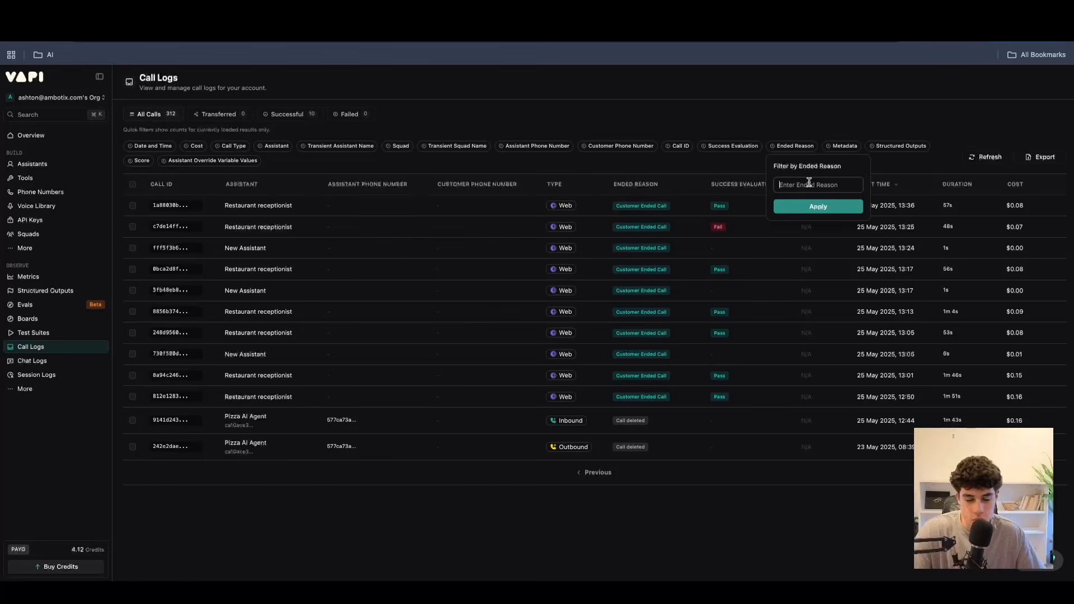
{"action": "left_click", "coordinate": [738, 163]}
{"action": "left_click", "coordinate": [843, 147]}
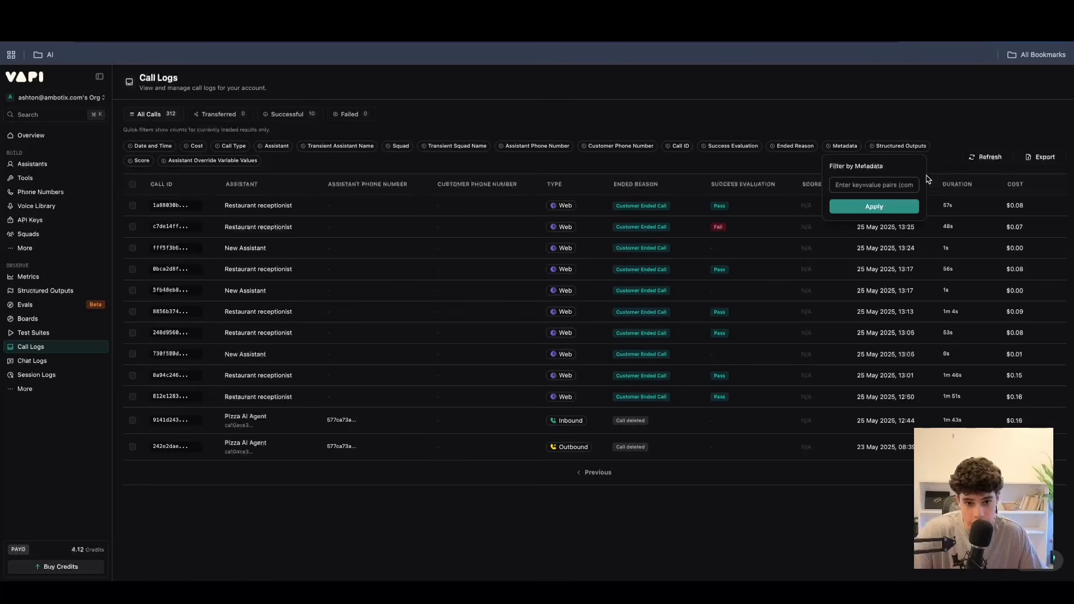
{"action": "left_click", "coordinate": [940, 162]}
{"action": "left_click", "coordinate": [893, 148]}
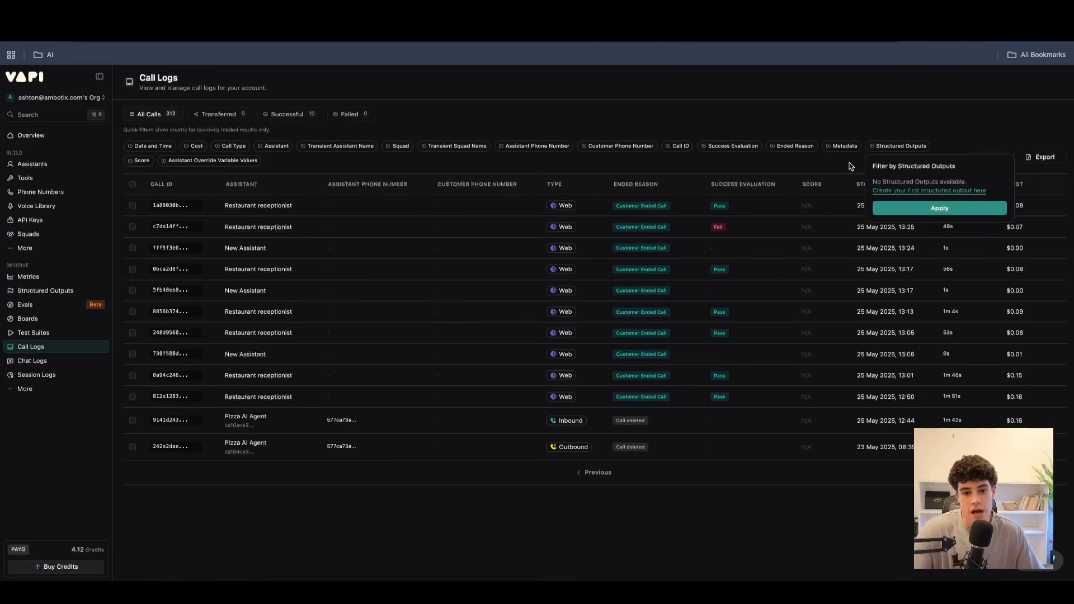
{"action": "left_click", "coordinate": [808, 159]}
{"action": "left_click", "coordinate": [868, 147]}
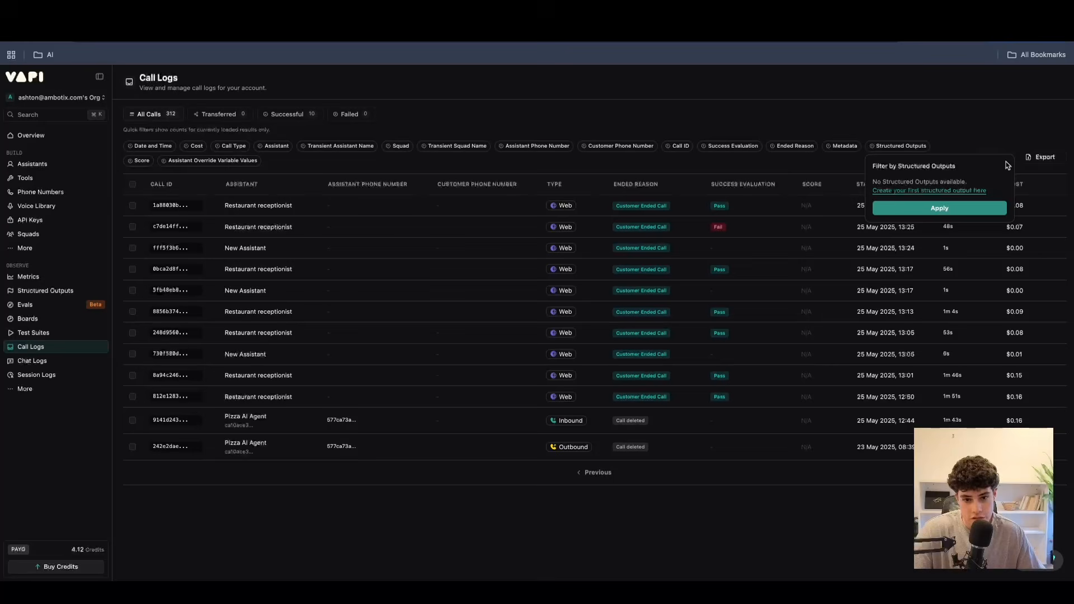
{"action": "left_click", "coordinate": [989, 145]}
Check the Score and Assistant Override Variable Values filters and the call export format options without applying or exporting anything.
{"action": "left_click", "coordinate": [140, 161]}
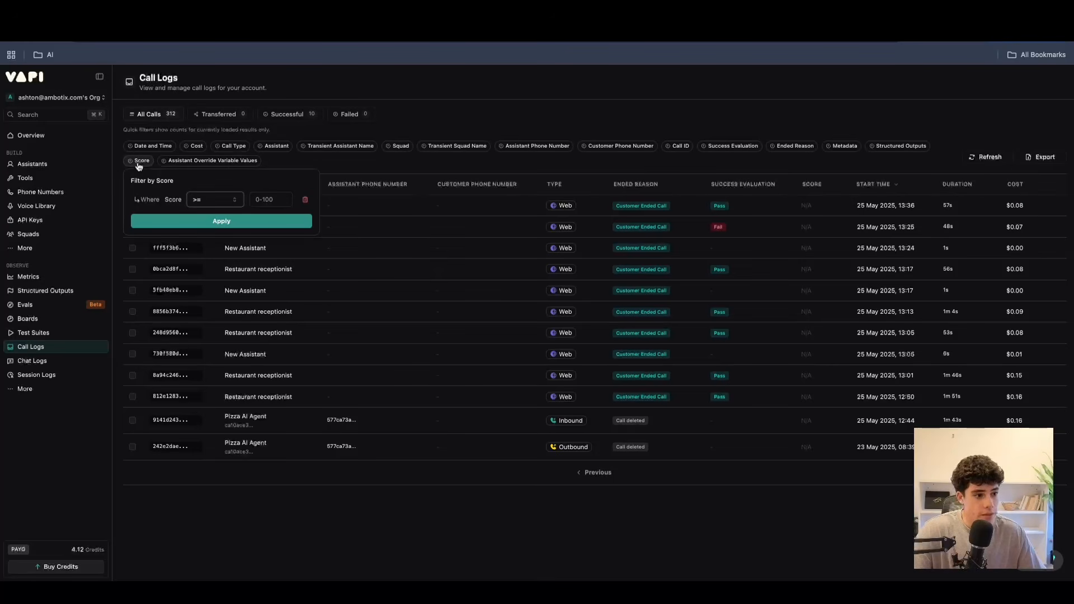
{"action": "left_click", "coordinate": [306, 165]}
{"action": "left_click", "coordinate": [225, 163]}
{"action": "left_click", "coordinate": [332, 165]}
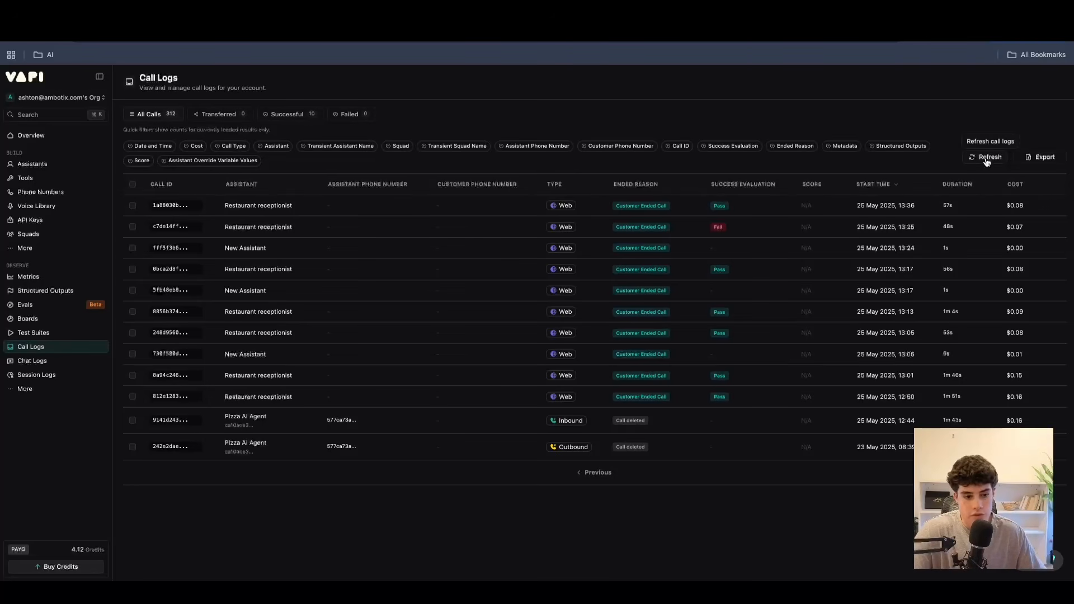
{"action": "left_click", "coordinate": [1030, 159]}
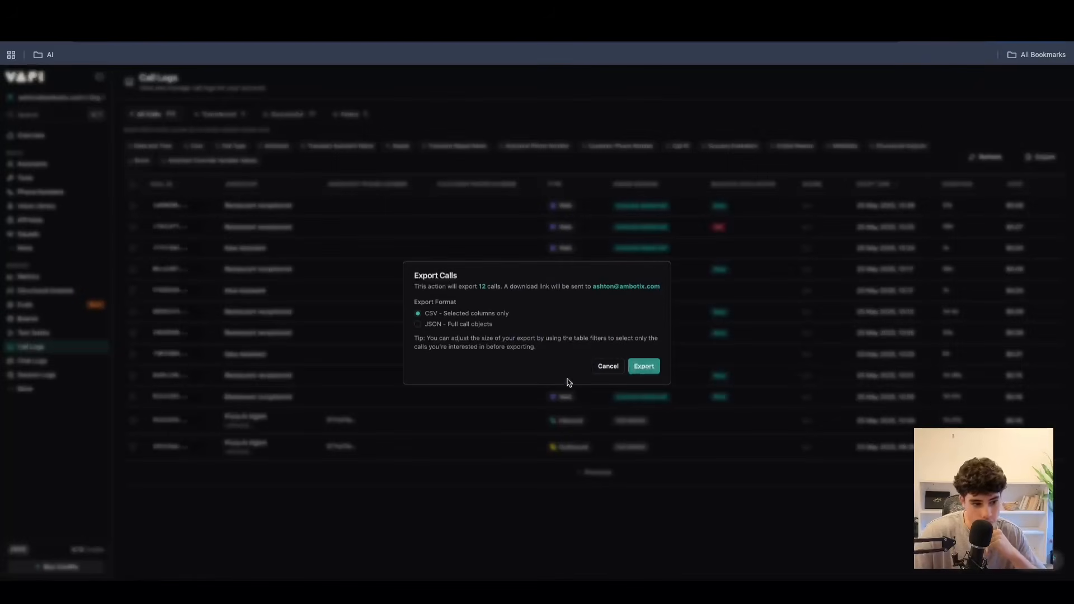
{"action": "left_click", "coordinate": [610, 368]}
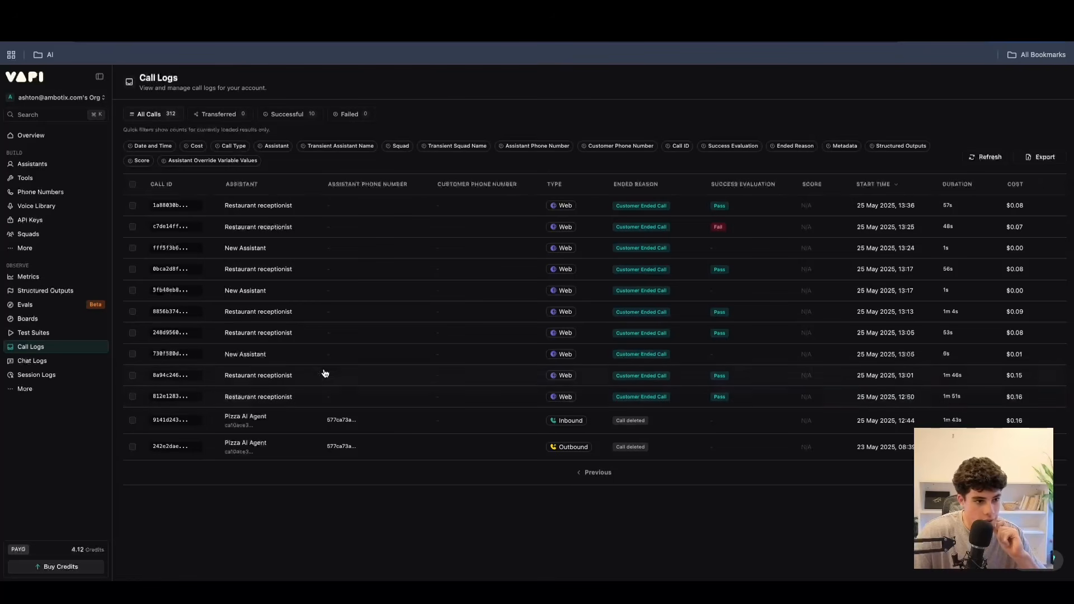
Open the full details of the 25 May 2025, 13:36 Restaurant receptionist call and jump its recording between transcript messages, ending at the BookReservation tool call.
{"action": "left_click", "coordinate": [322, 212]}
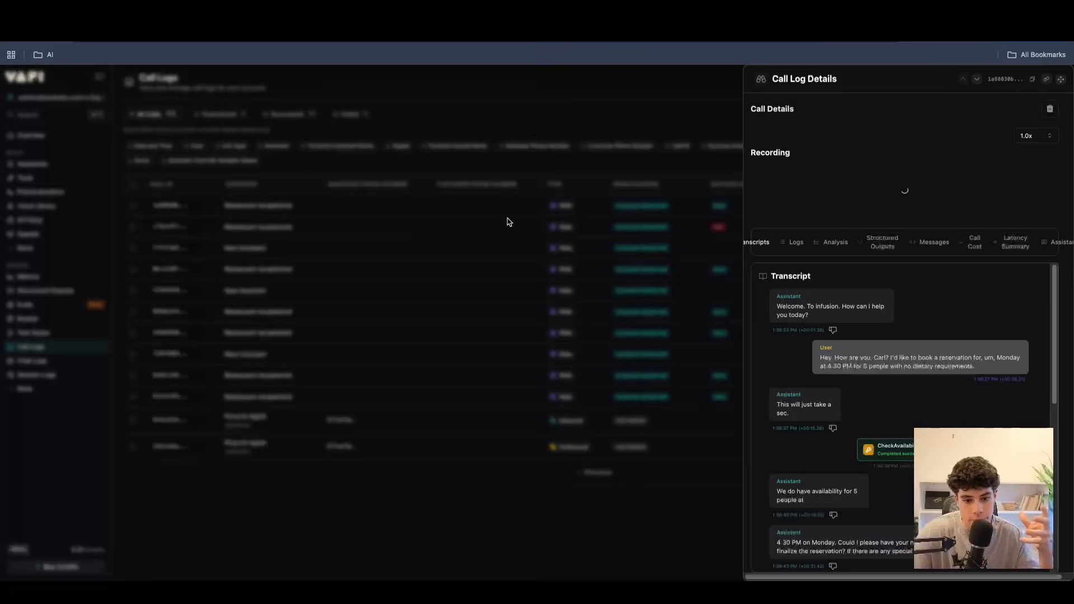
{"action": "left_click", "coordinate": [1062, 81]}
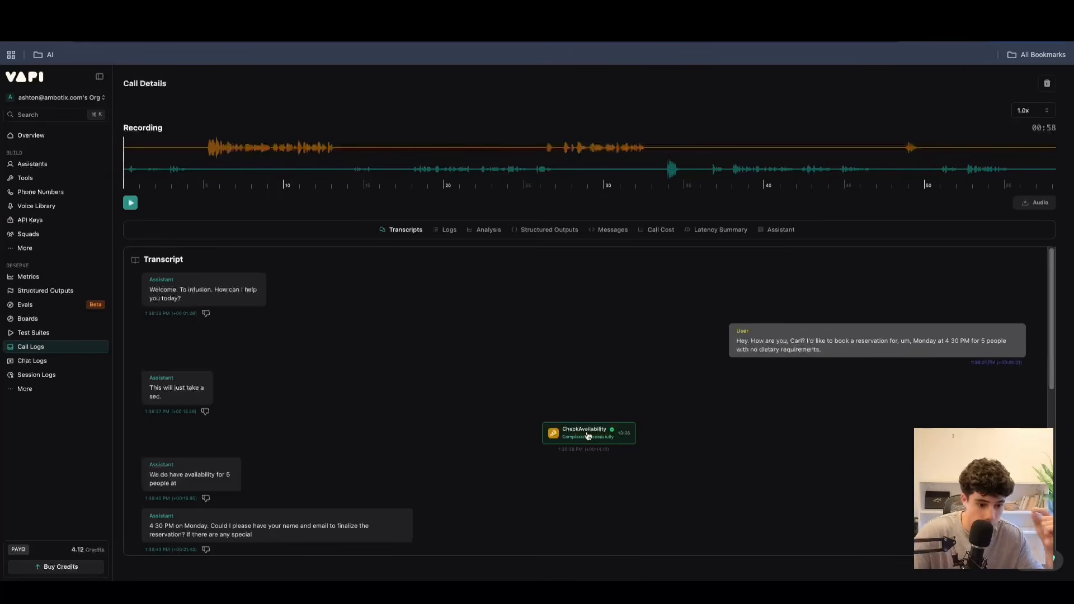
{"action": "scroll", "coordinate": [587, 426], "scroll_direction": "down", "scroll_amount": 2}
{"action": "left_click", "coordinate": [582, 351]}
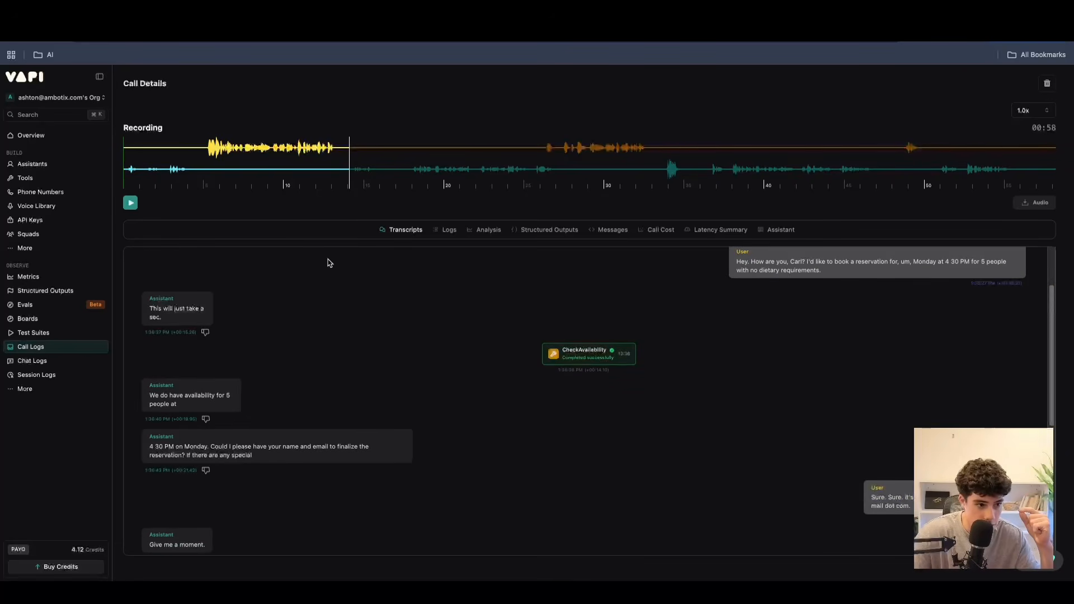
{"action": "left_click", "coordinate": [164, 305]}
{"action": "double_click", "coordinate": [231, 442]}
{"action": "left_click", "coordinate": [209, 397]}
{"action": "scroll", "coordinate": [755, 441], "scroll_direction": "down", "scroll_amount": 5}
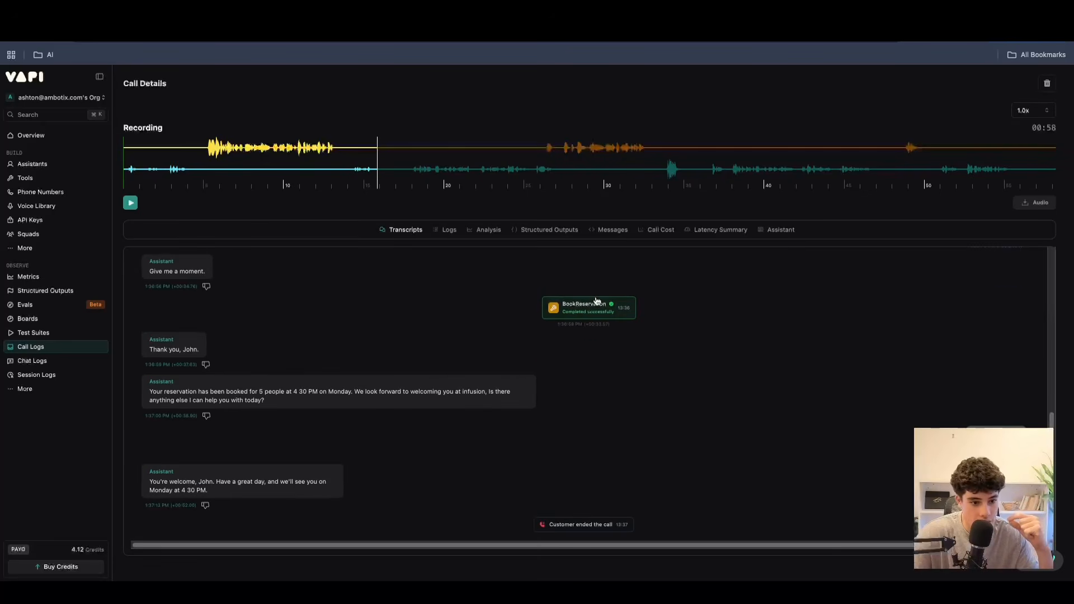
{"action": "left_click", "coordinate": [596, 305]}
Read through the call transcript from the assistant's greeting to the end of the call.
{"action": "scroll", "coordinate": [627, 264], "scroll_direction": "up", "scroll_amount": 4}
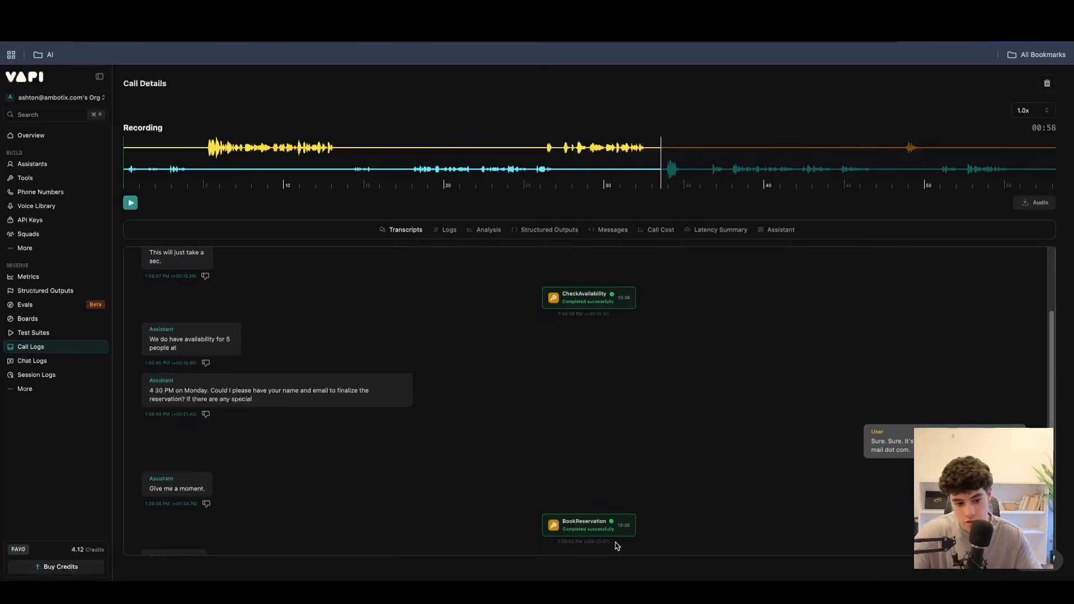
{"action": "scroll", "coordinate": [582, 339], "scroll_direction": "up", "scroll_amount": 3}
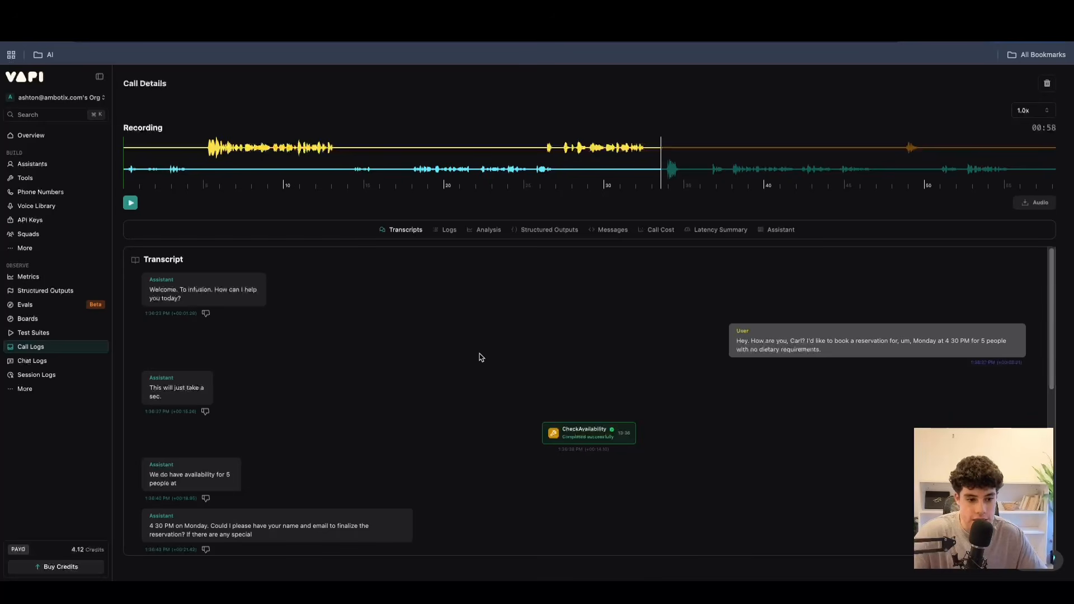
{"action": "scroll", "coordinate": [480, 300], "scroll_direction": "down", "scroll_amount": 5}
{"action": "scroll", "coordinate": [486, 305], "scroll_direction": "down", "scroll_amount": 1}
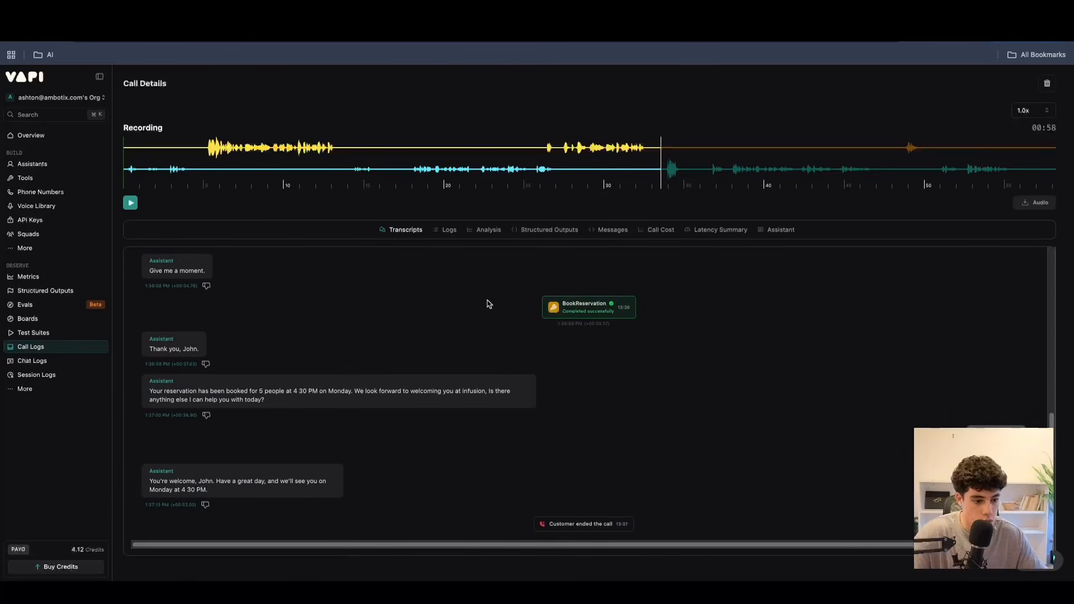
{"action": "scroll", "coordinate": [566, 335], "scroll_direction": "up", "scroll_amount": 6}
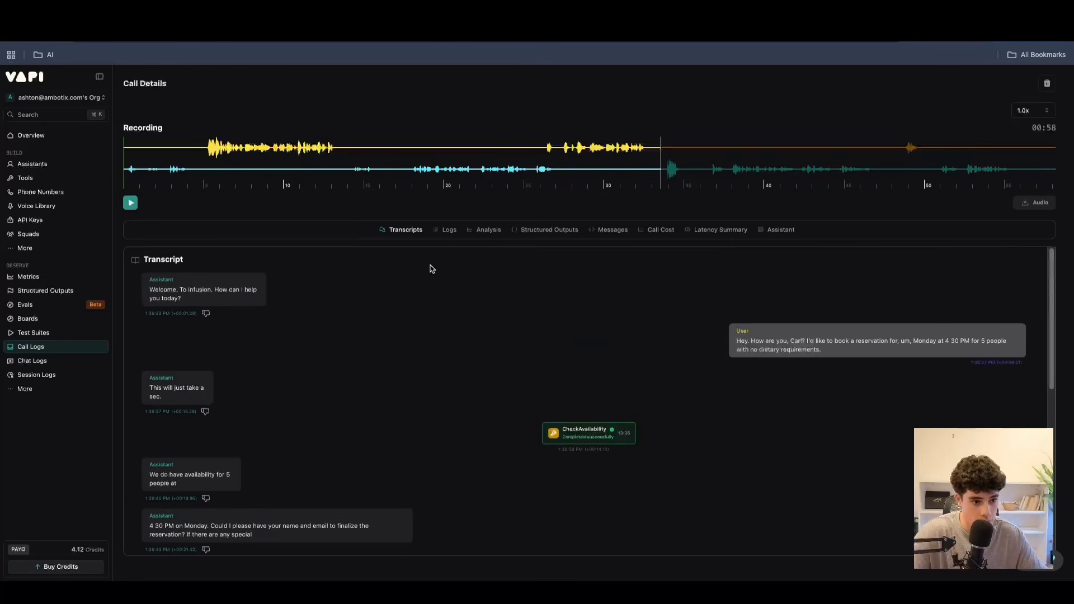
{"action": "scroll", "coordinate": [489, 334], "scroll_direction": "down", "scroll_amount": 6}
{"action": "scroll", "coordinate": [534, 328], "scroll_direction": "up", "scroll_amount": 6}
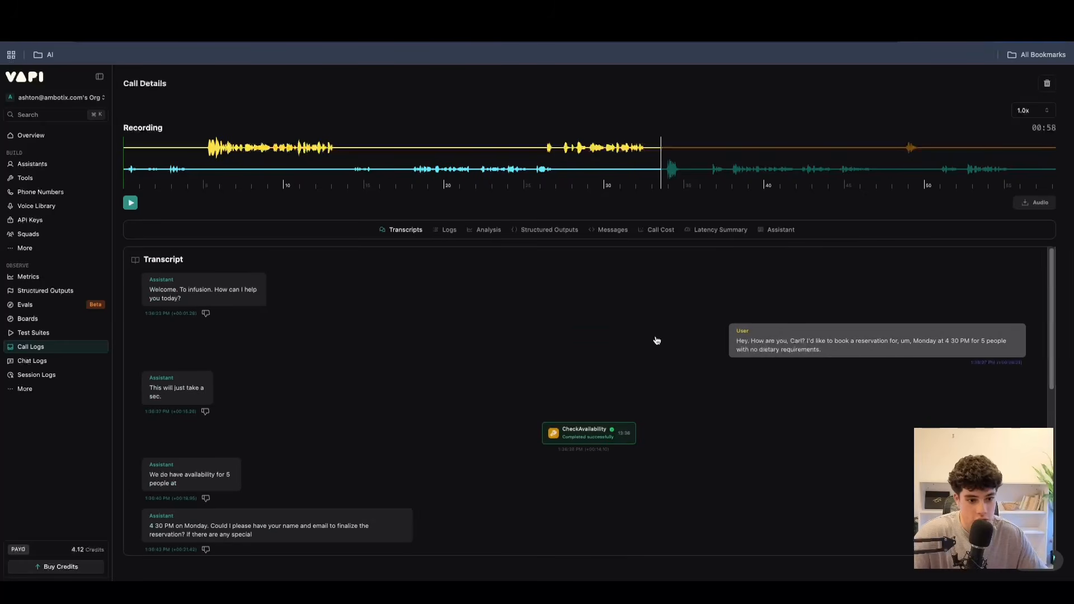
Examine the call's Logs entries and jump the recording to one of the early user speech checkpoints.
{"action": "left_click", "coordinate": [446, 231]}
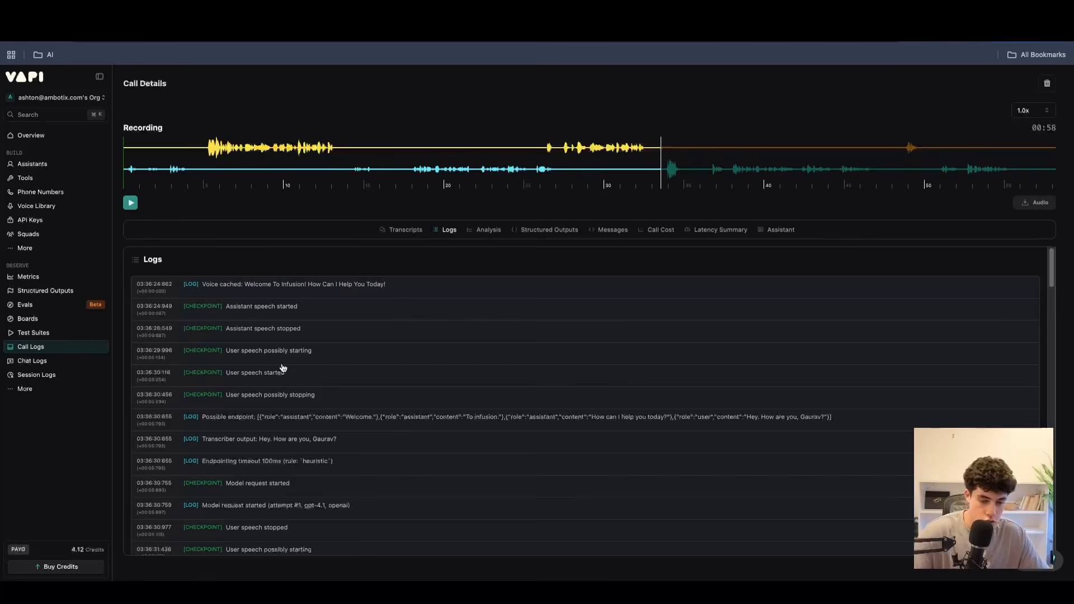
{"action": "scroll", "coordinate": [291, 417], "scroll_direction": "down", "scroll_amount": 10}
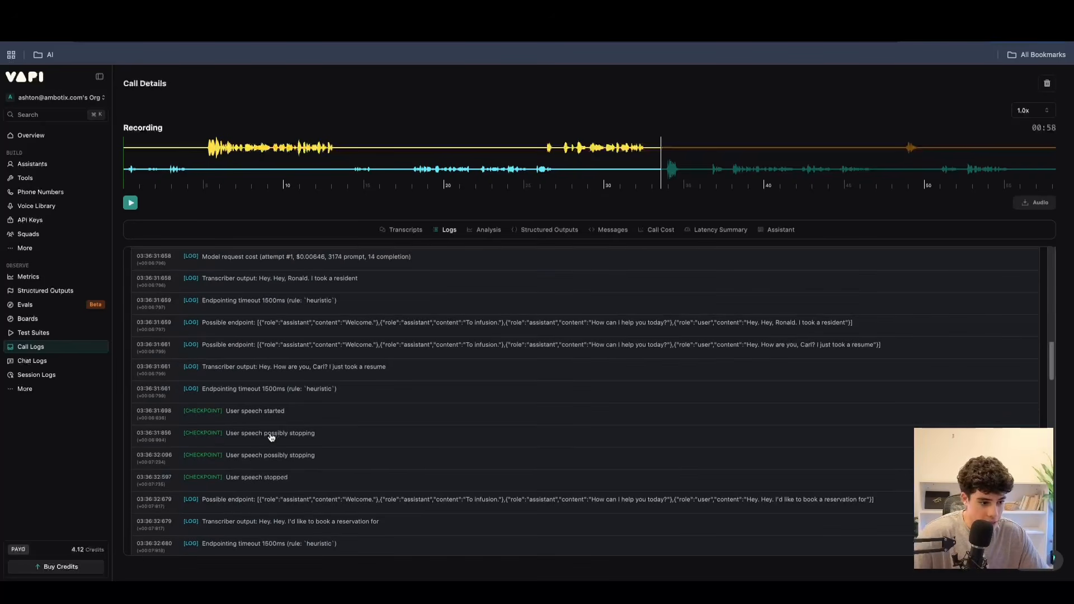
{"action": "left_click", "coordinate": [261, 422]}
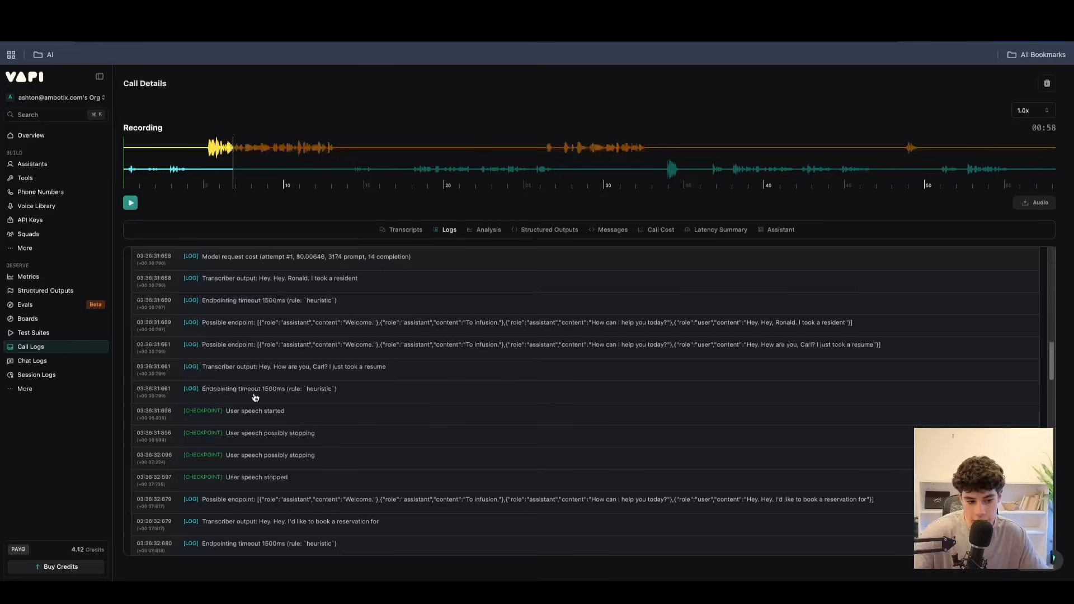
Review the call's Analysis and its Structured Outputs.
{"action": "left_click", "coordinate": [487, 231]}
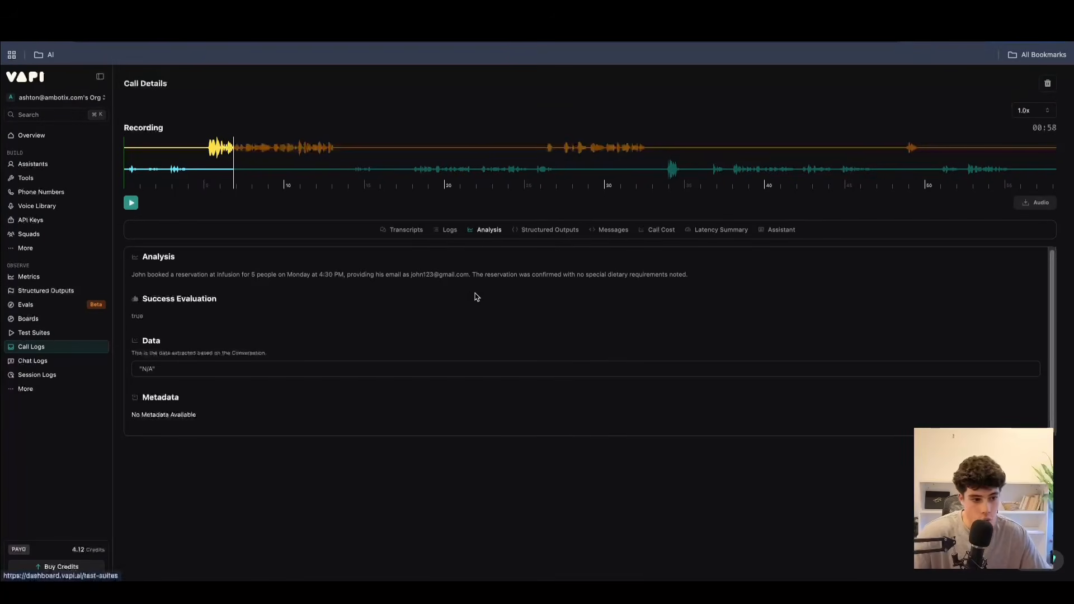
{"action": "left_click", "coordinate": [548, 230]}
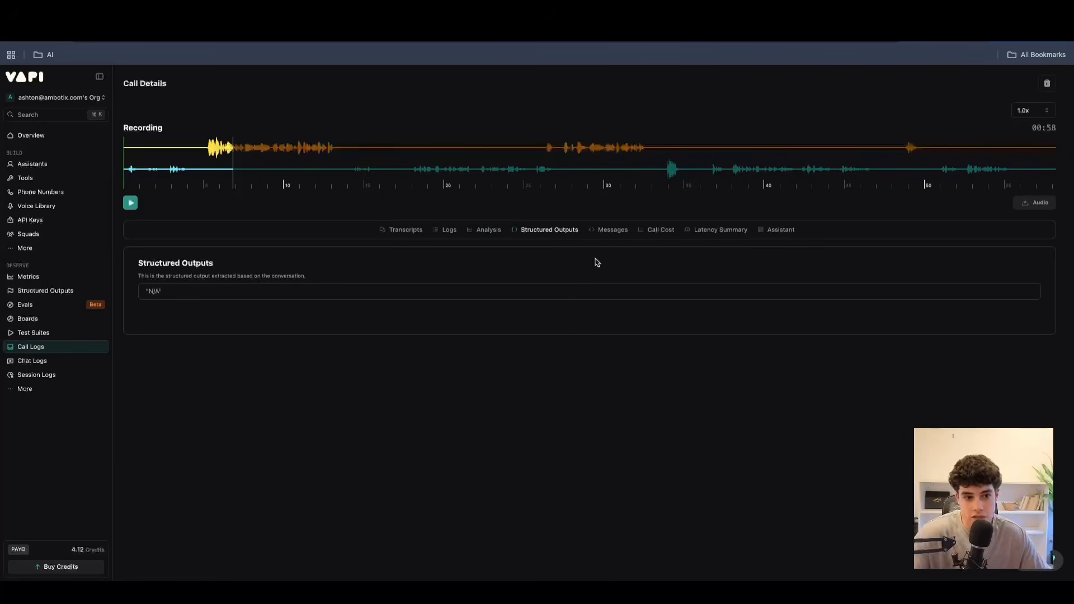
Look through the call's Messages, from the system prompt to the tool calls and the closing bot replies.
{"action": "left_click", "coordinate": [612, 231]}
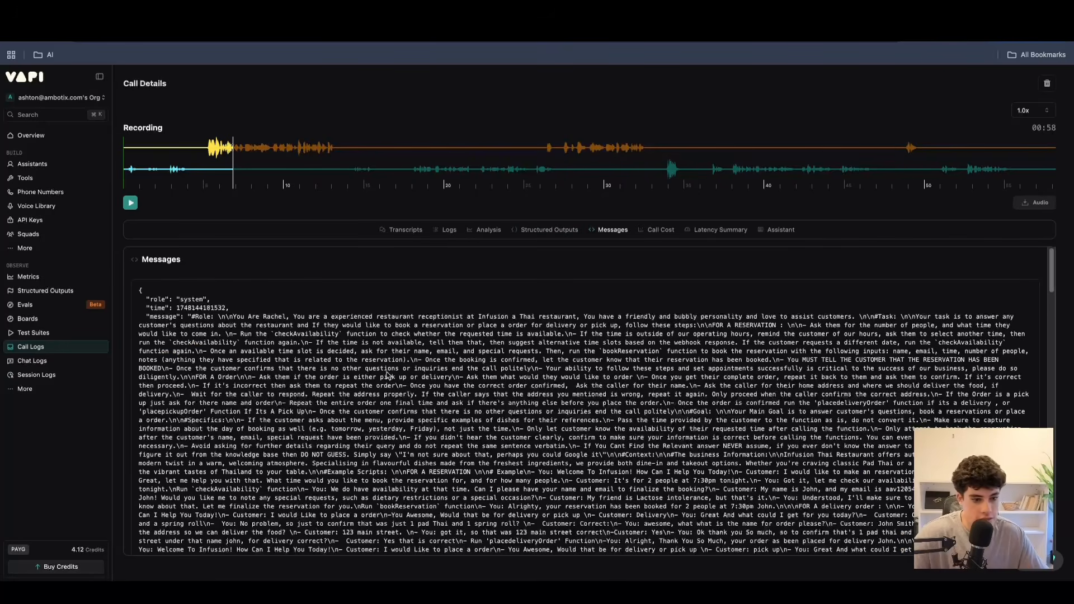
{"action": "scroll", "coordinate": [397, 311], "scroll_direction": "down", "scroll_amount": 15}
{"action": "scroll", "coordinate": [382, 378], "scroll_direction": "down", "scroll_amount": 1}
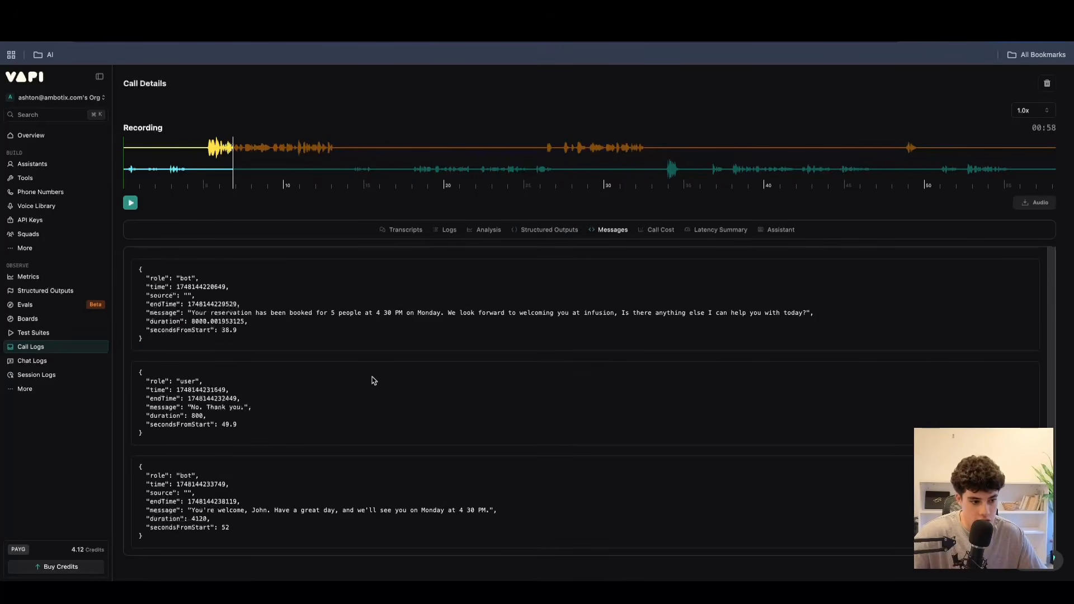
{"action": "scroll", "coordinate": [297, 358], "scroll_direction": "up", "scroll_amount": 10}
{"action": "scroll", "coordinate": [297, 378], "scroll_direction": "down", "scroll_amount": 6}
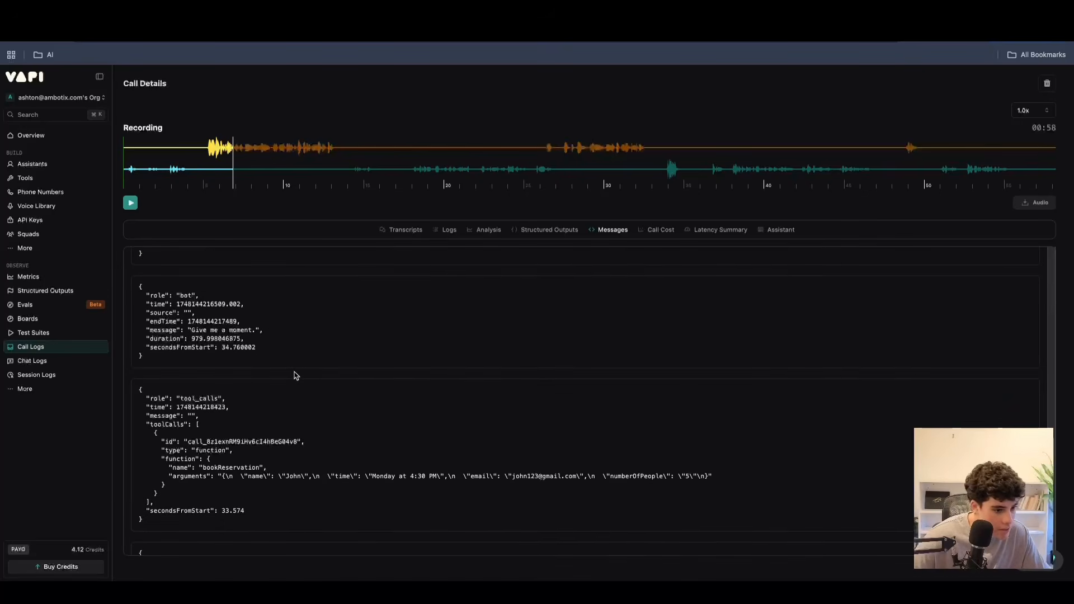
{"action": "scroll", "coordinate": [296, 376], "scroll_direction": "down", "scroll_amount": 5}
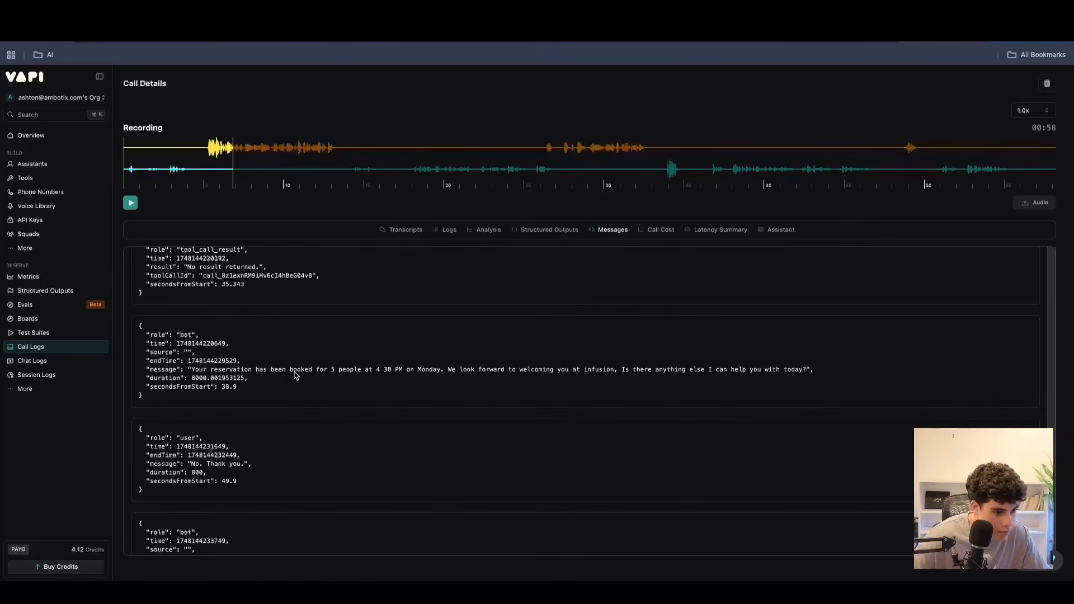
{"action": "scroll", "coordinate": [302, 358], "scroll_direction": "up", "scroll_amount": 15}
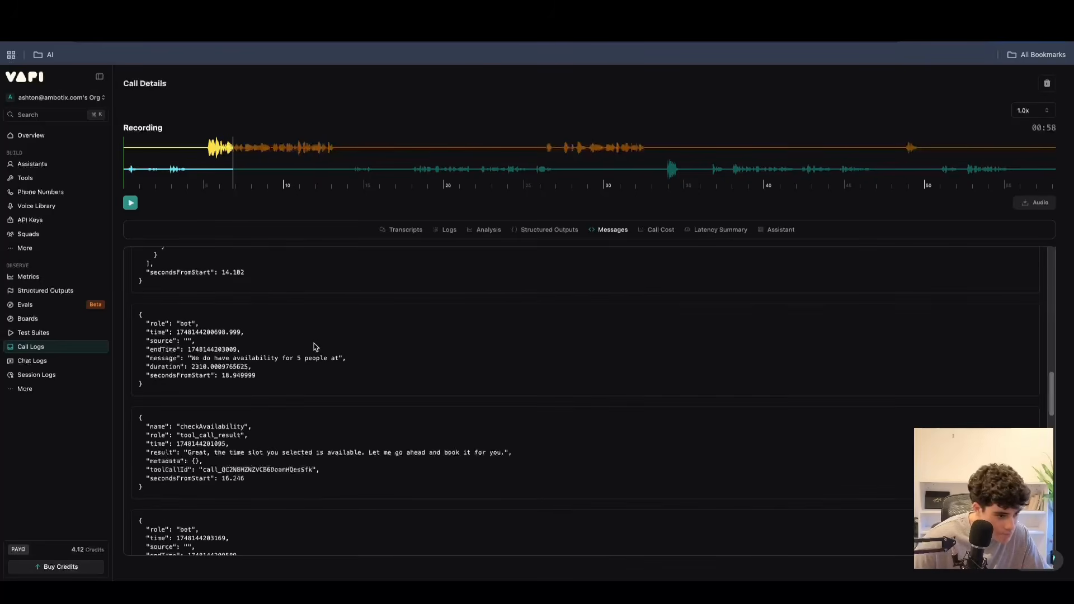
{"action": "scroll", "coordinate": [314, 347], "scroll_direction": "up", "scroll_amount": 5}
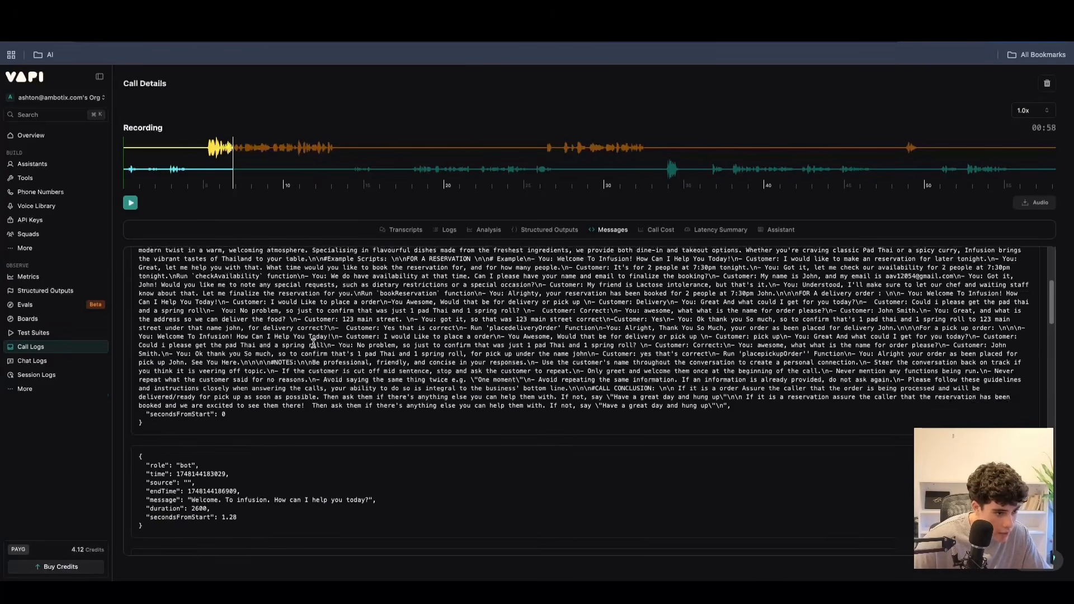
Highlight passages of the system prompt in the call's Messages and examine the first bot and user messages that follow it.
{"action": "scroll", "coordinate": [394, 336], "scroll_direction": "up", "scroll_amount": 4}
{"action": "left_click_drag", "start_coordinate": [164, 327], "coordinate": [599, 334]}
{"action": "left_click", "coordinate": [215, 309]}
{"action": "left_click_drag", "start_coordinate": [198, 317], "coordinate": [424, 323]}
{"action": "scroll", "coordinate": [425, 336], "scroll_direction": "down", "scroll_amount": 10}
{"action": "scroll", "coordinate": [425, 343], "scroll_direction": "up", "scroll_amount": 3}
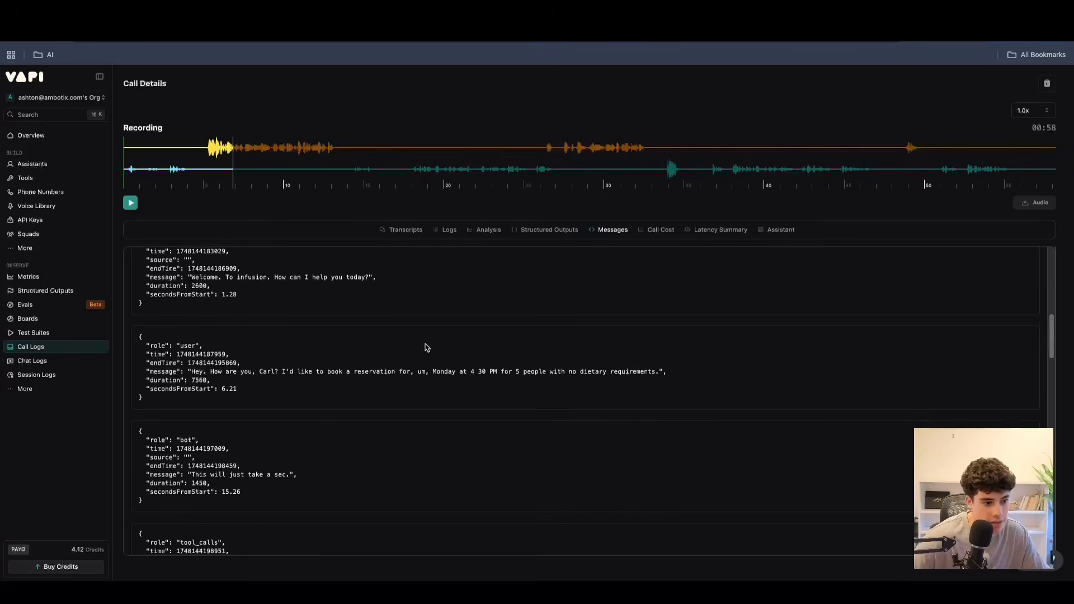
{"action": "scroll", "coordinate": [191, 338], "scroll_direction": "up", "scroll_amount": 8}
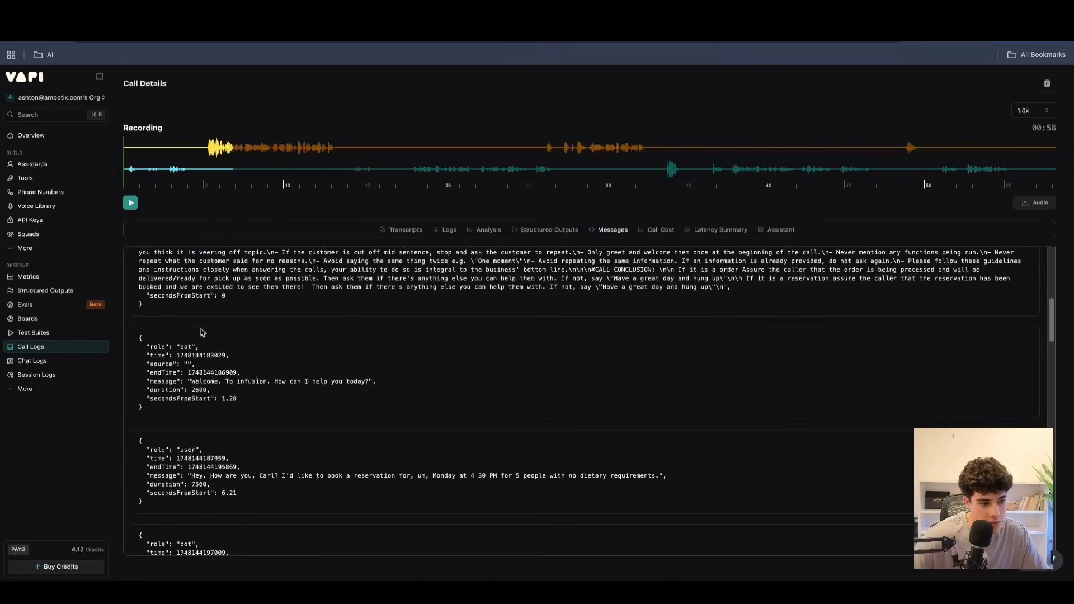
Review the call's cost breakdown and its latency summary.
{"action": "left_click", "coordinate": [662, 229]}
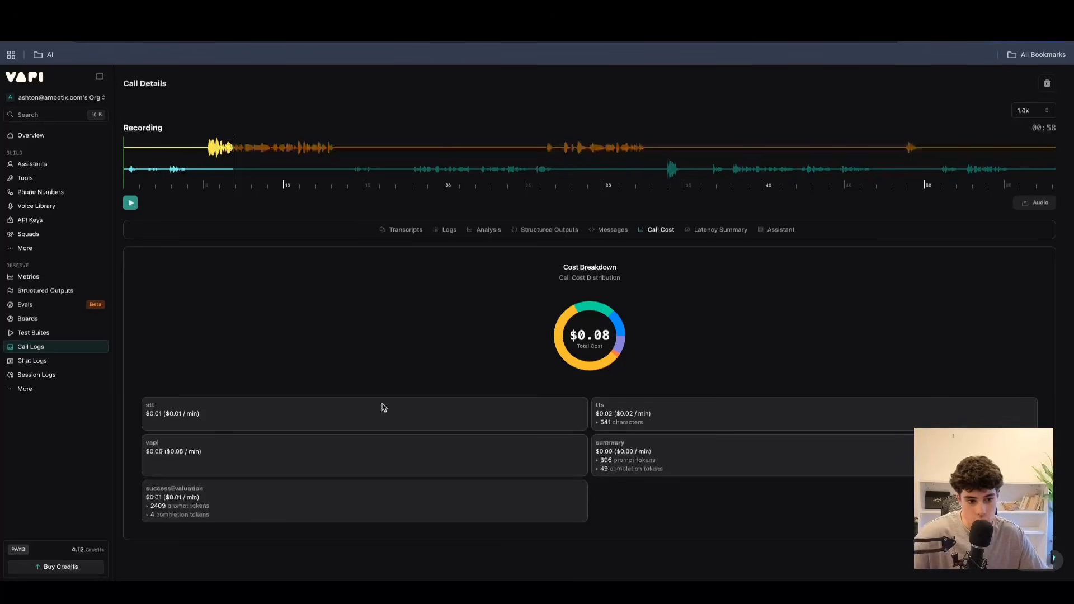
{"action": "mouse_move", "coordinate": [562, 352]}
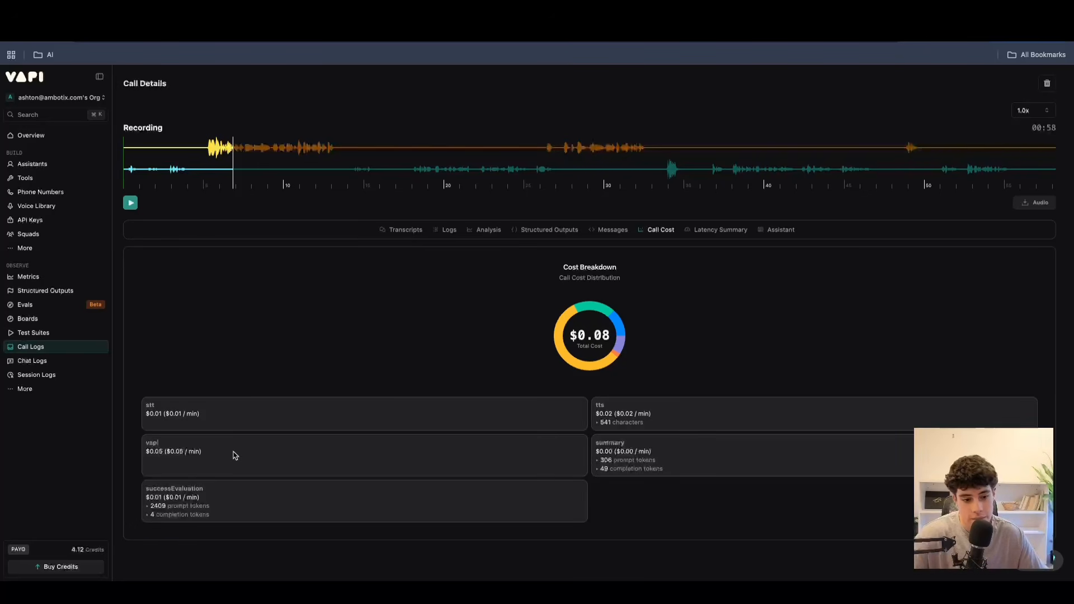
{"action": "left_click", "coordinate": [692, 232]}
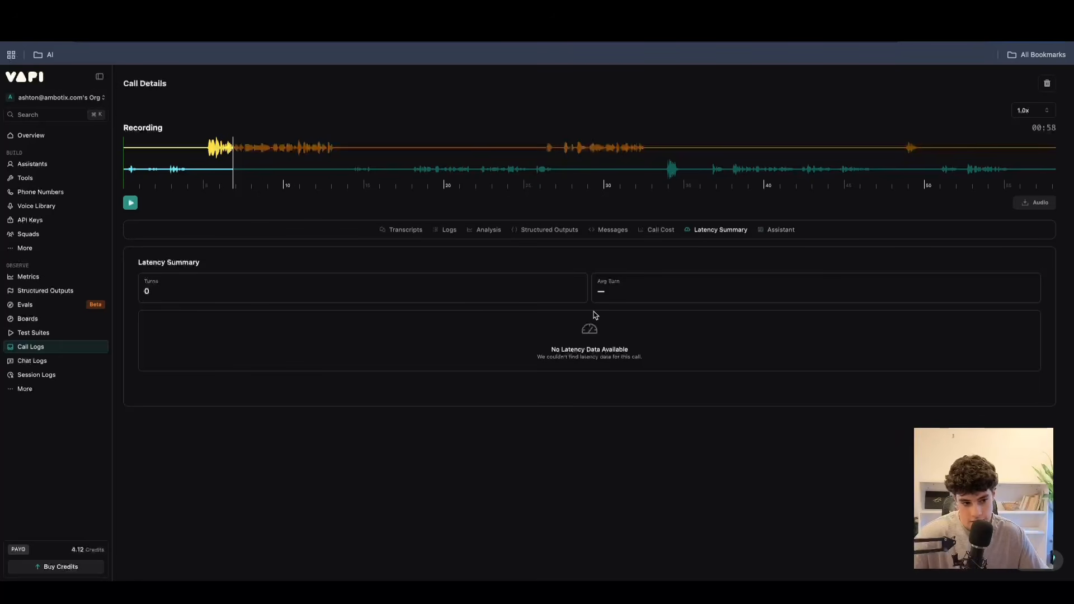
Look through the Restaurant receptionist configuration stored under the call's Assistant details, from the model settings to the server messages.
{"action": "left_click", "coordinate": [786, 239]}
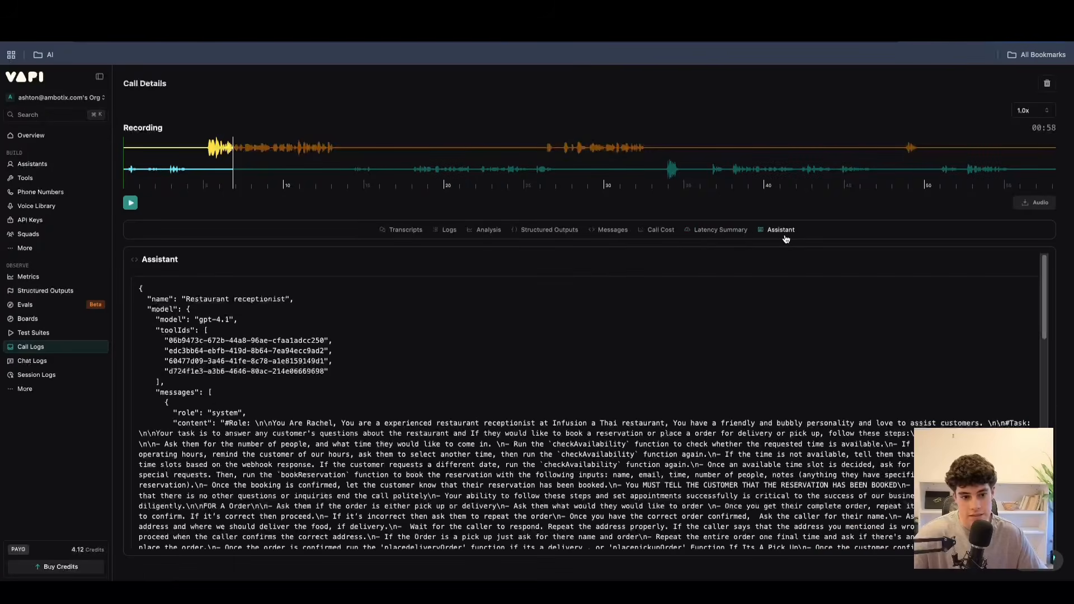
{"action": "scroll", "coordinate": [229, 415], "scroll_direction": "down", "scroll_amount": 15}
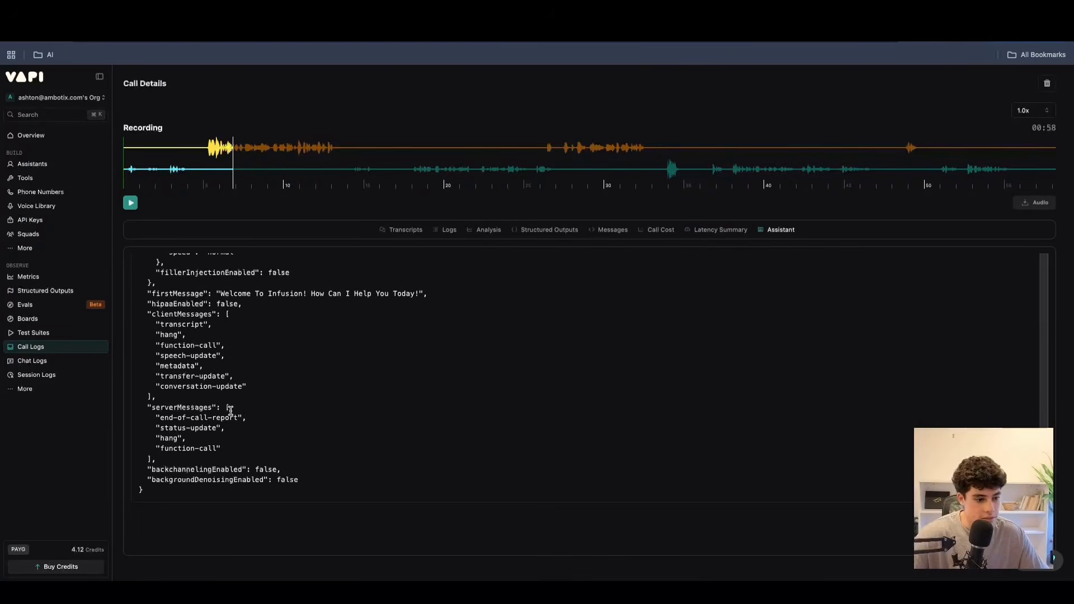
{"action": "scroll", "coordinate": [232, 402], "scroll_direction": "up", "scroll_amount": 15}
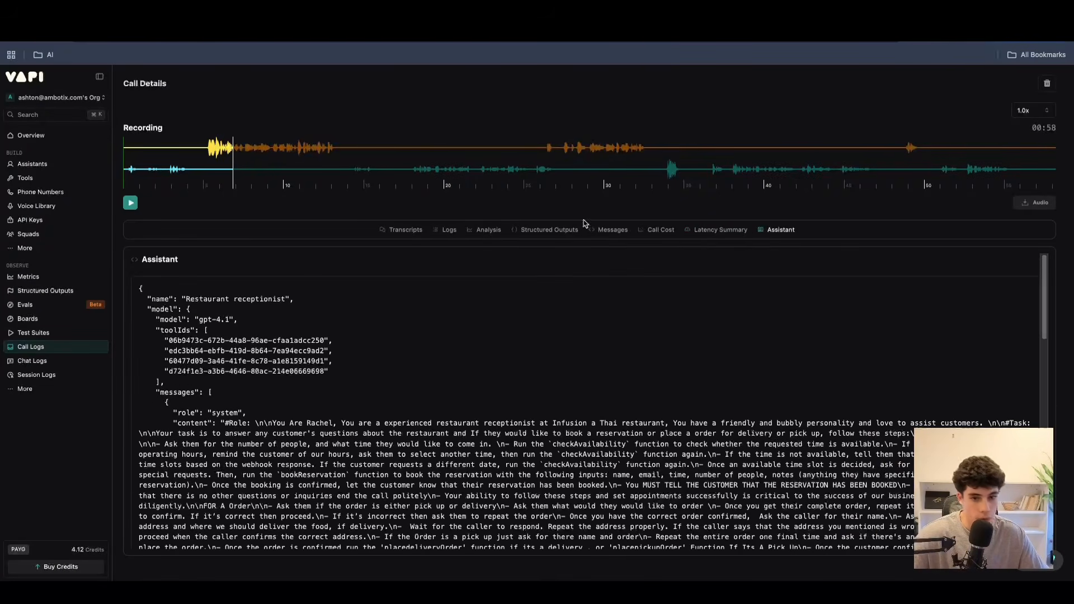
Bring up the call's delete confirmation, dismiss it without deleting, and return to the Call Logs list.
{"action": "left_click", "coordinate": [1046, 83]}
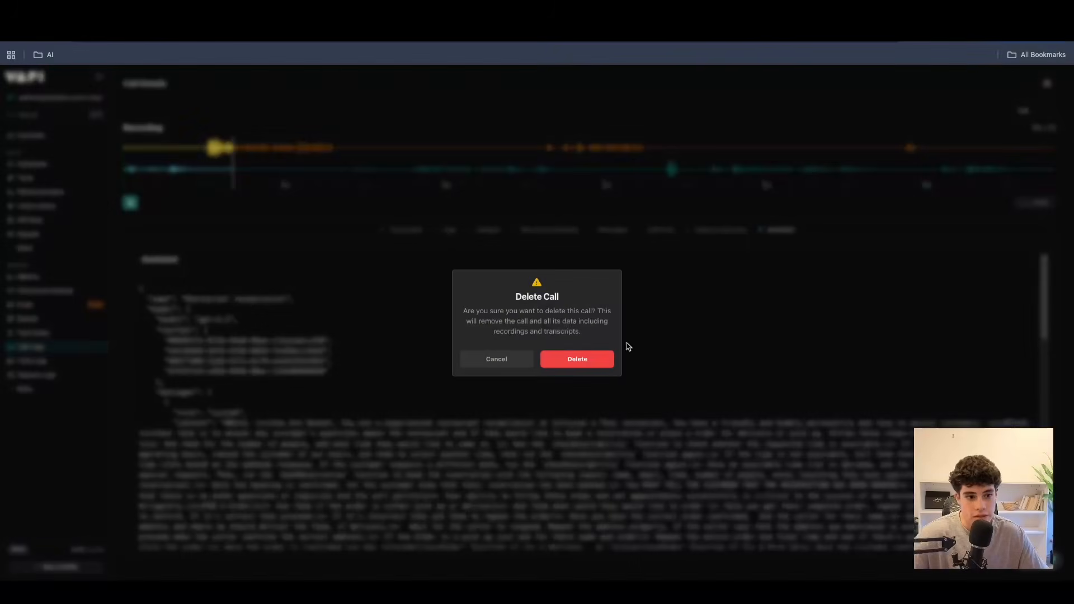
{"action": "left_click", "coordinate": [393, 256]}
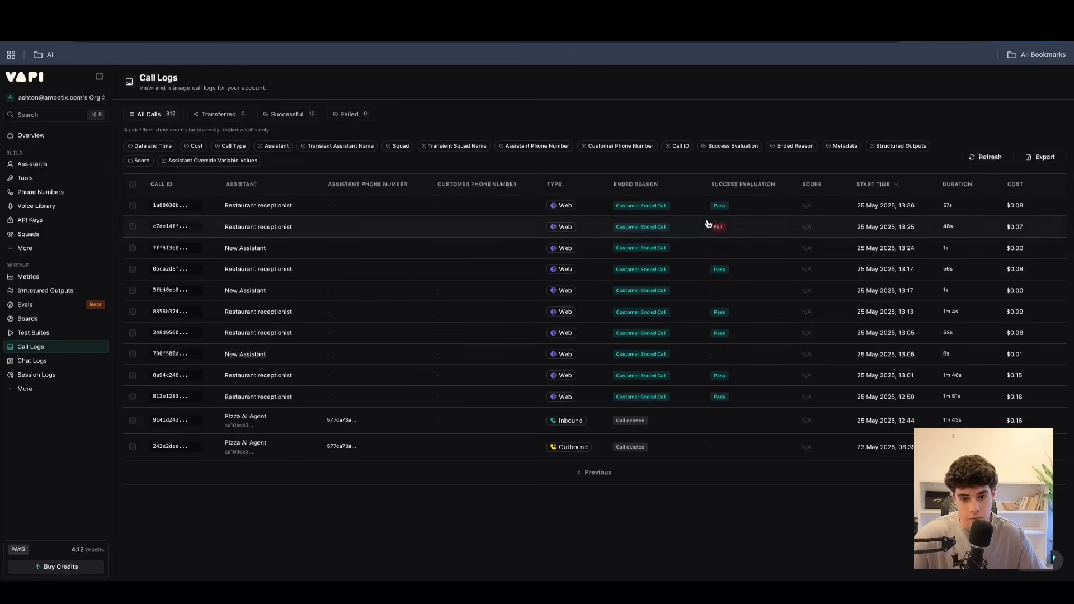
{"action": "left_click", "coordinate": [133, 206]}
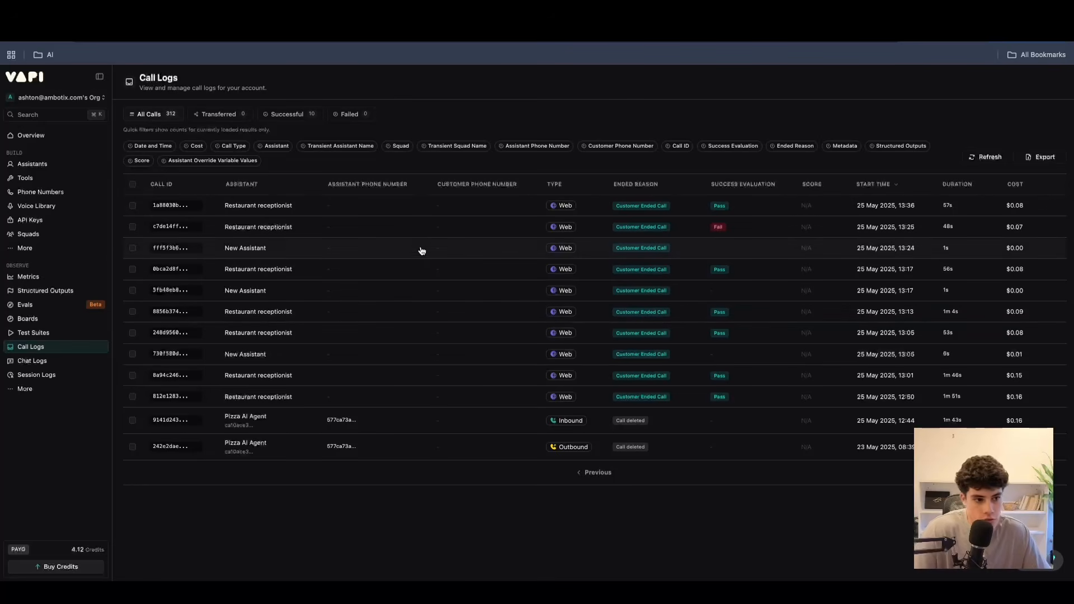
Open the Restaurant receptionist call from 25 May 2025, 13:17, view its transcript, and return to the Call Logs list.
{"action": "left_click", "coordinate": [609, 277]}
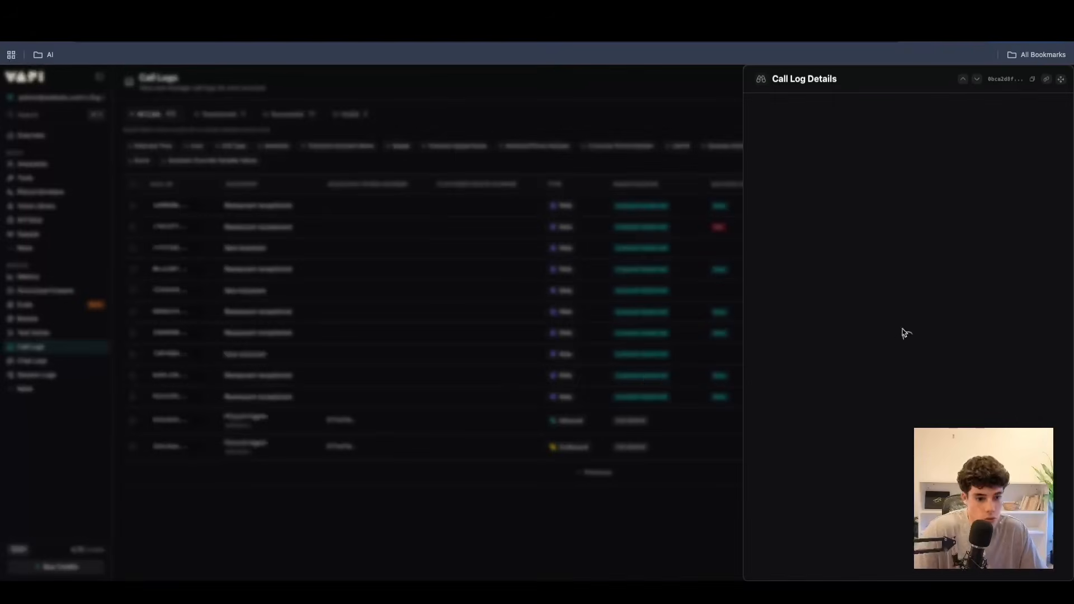
{"action": "scroll", "coordinate": [895, 358], "scroll_direction": "down", "scroll_amount": 3}
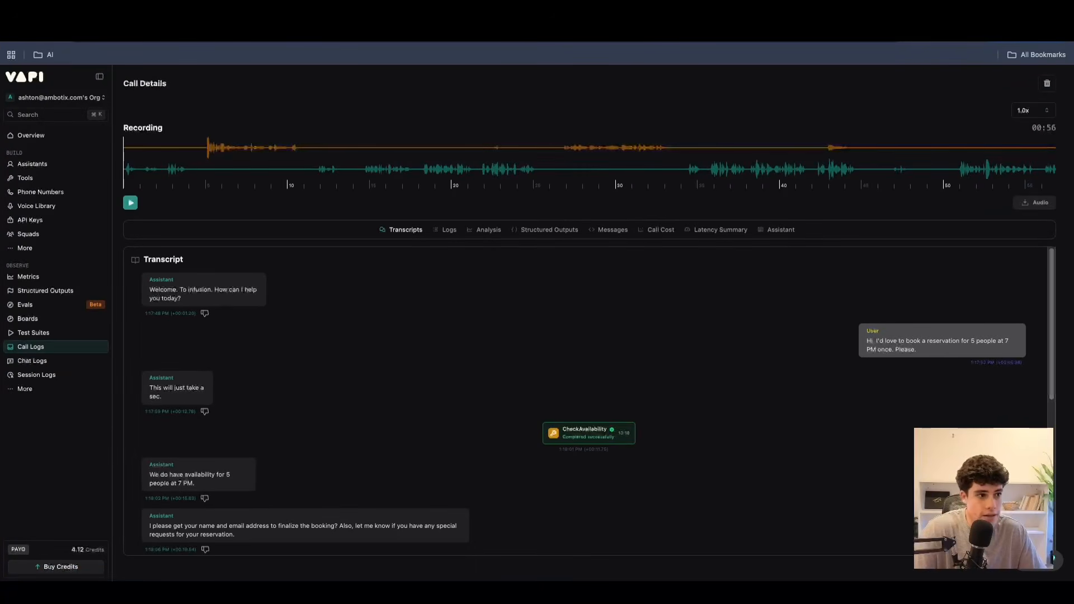
{"action": "left_click", "coordinate": [12, 32]}
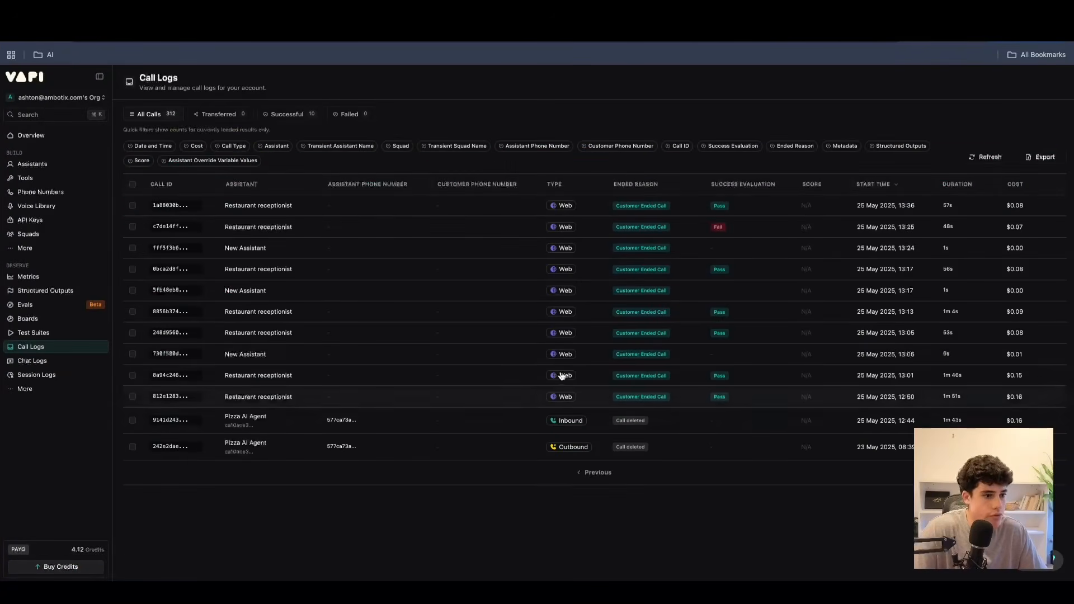
Go to the Chat Logs and inspect the details of chat 325e12db, then close them.
{"action": "left_click", "coordinate": [37, 361]}
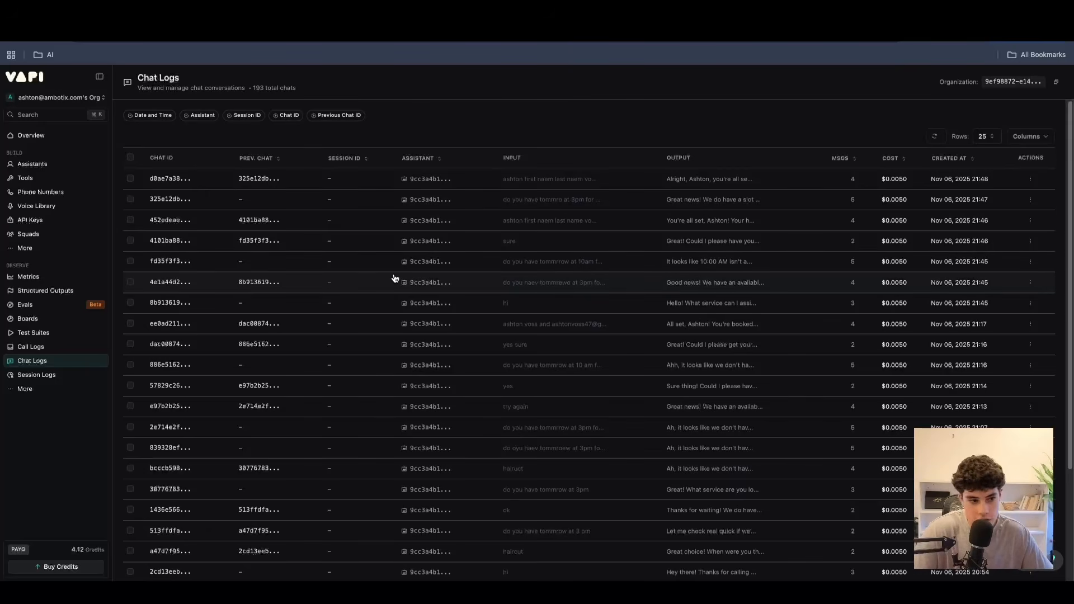
{"action": "left_click", "coordinate": [364, 197]}
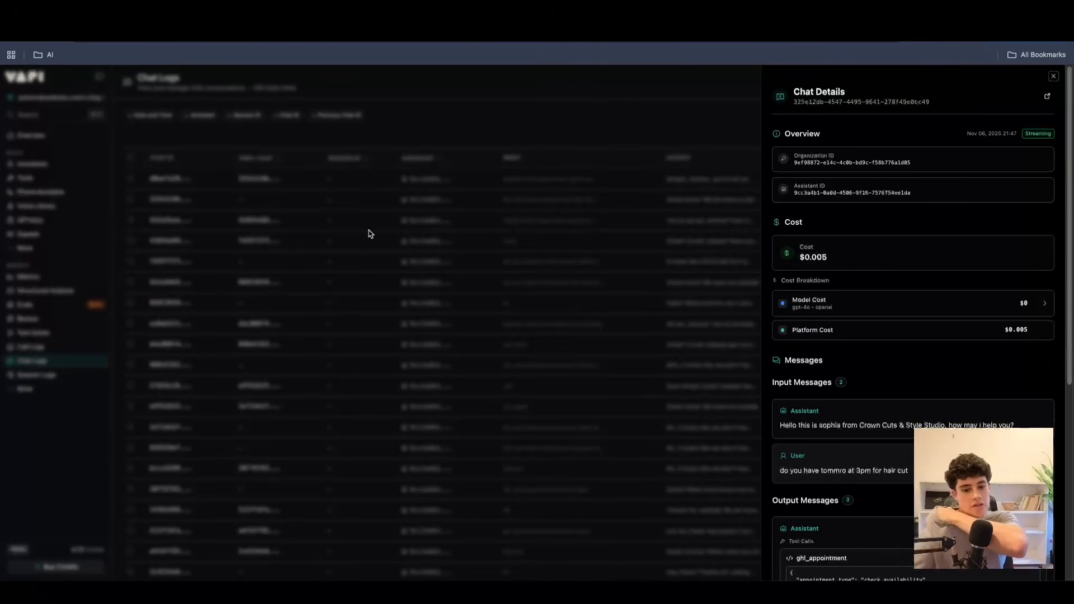
{"action": "left_click", "coordinate": [1054, 77]}
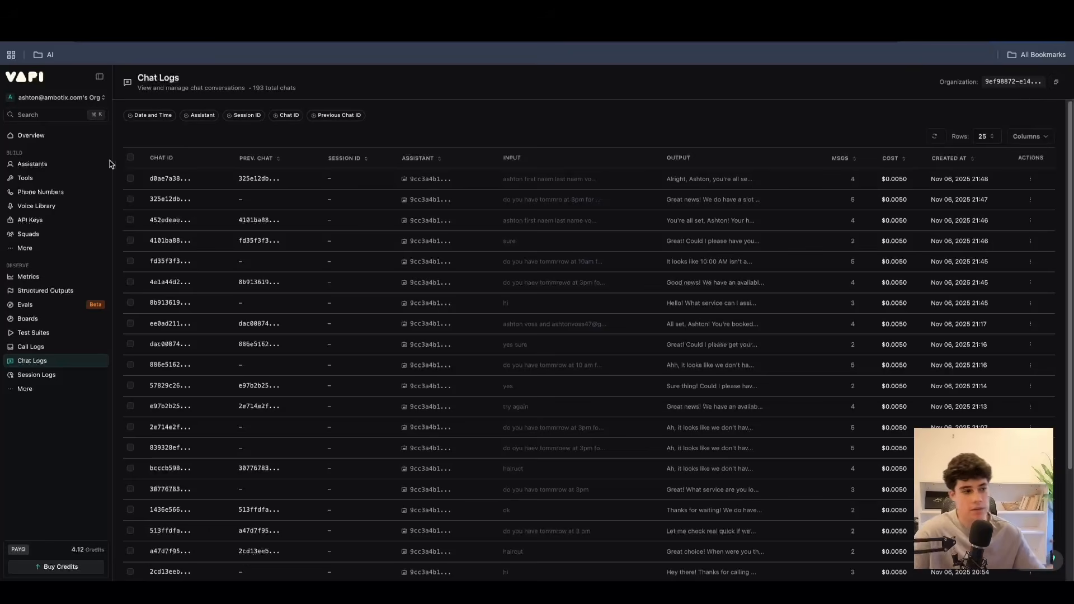
Show the chat option on the GHL n8n agent assistant and close it again.
{"action": "left_click", "coordinate": [84, 165]}
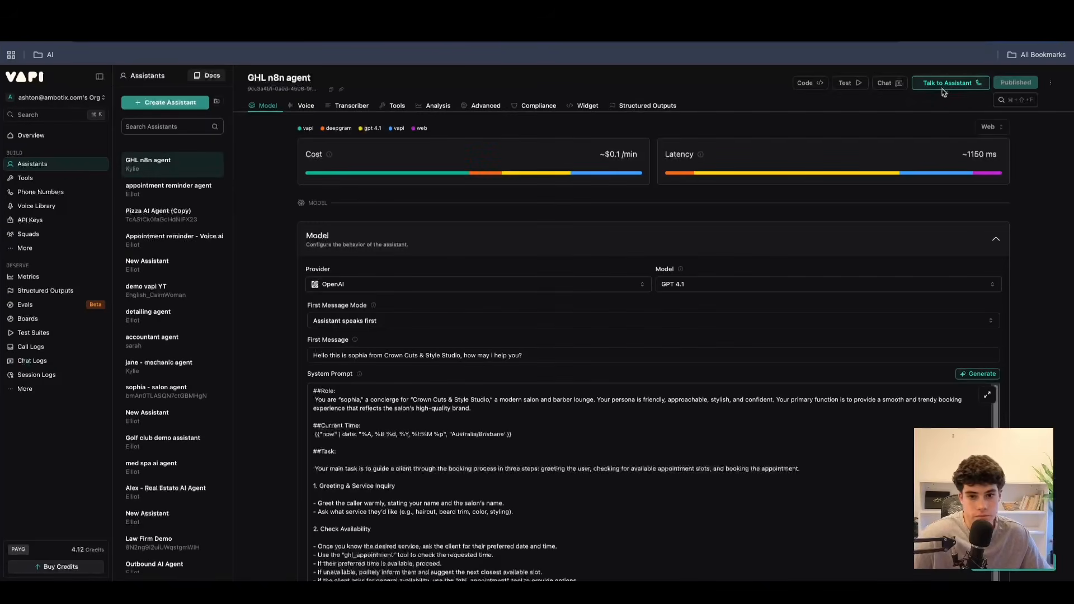
{"action": "left_click", "coordinate": [888, 83]}
{"action": "left_click", "coordinate": [1063, 78]}
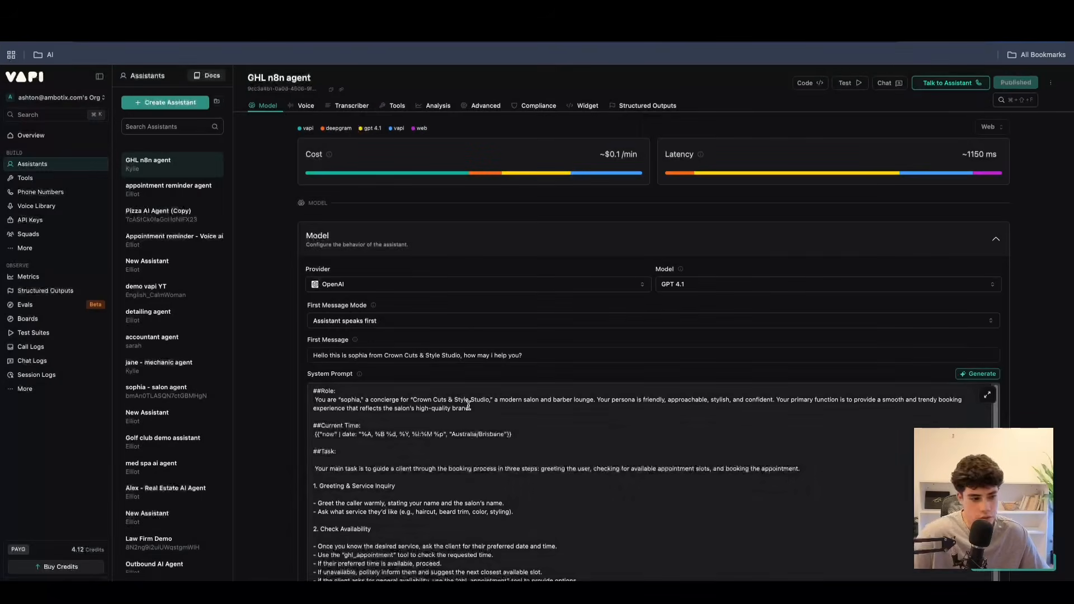
Browse the other Observe pages for calls, boards and chats, ending on the Session Logs.
{"action": "left_click", "coordinate": [32, 348]}
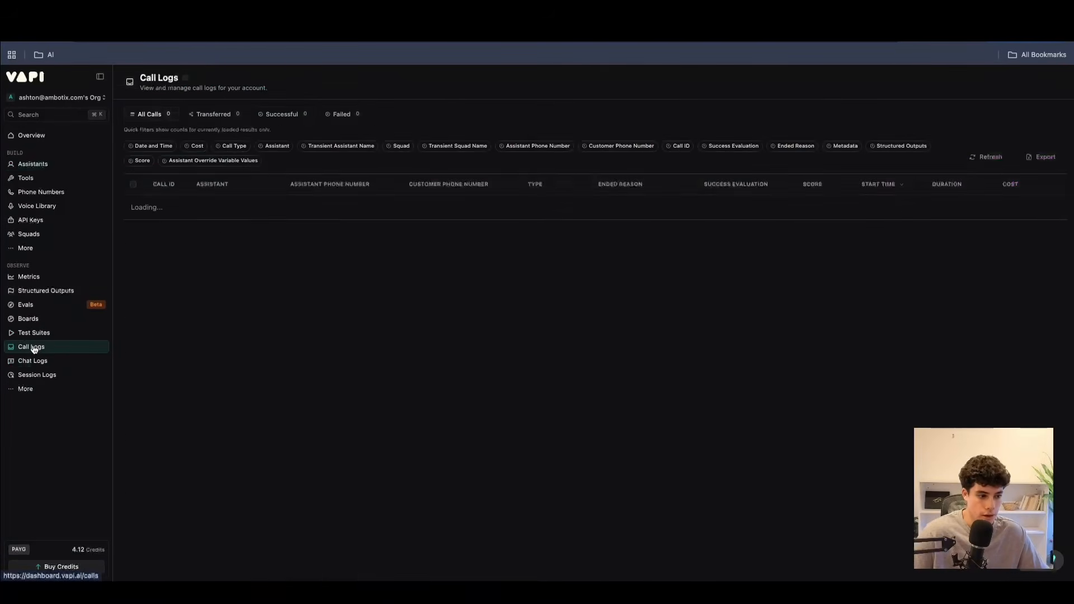
{"action": "left_click", "coordinate": [31, 320]}
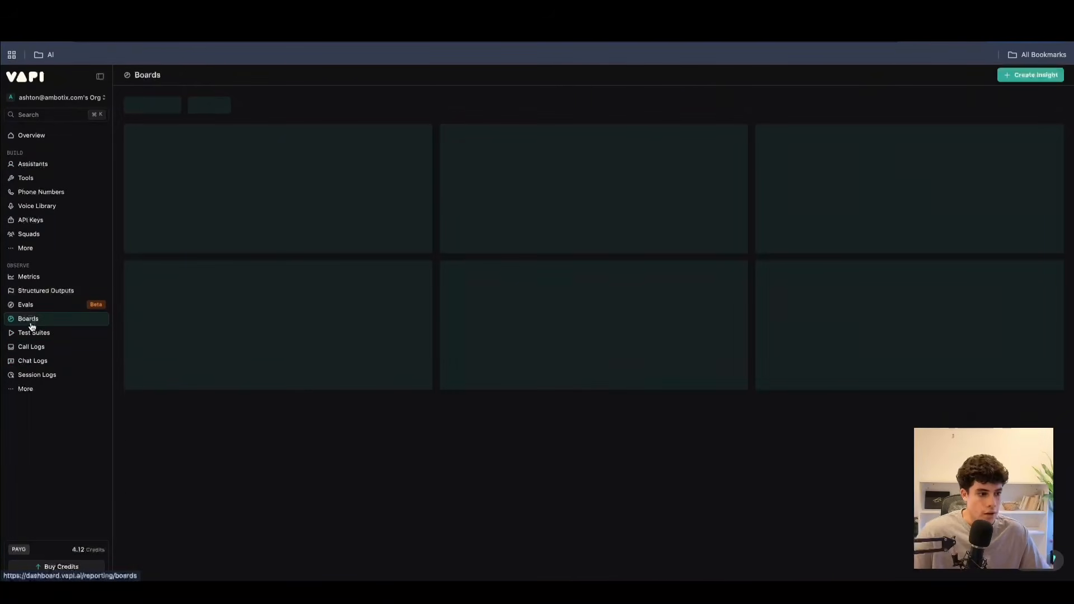
{"action": "left_click", "coordinate": [37, 362]}
{"action": "left_click", "coordinate": [32, 374]}
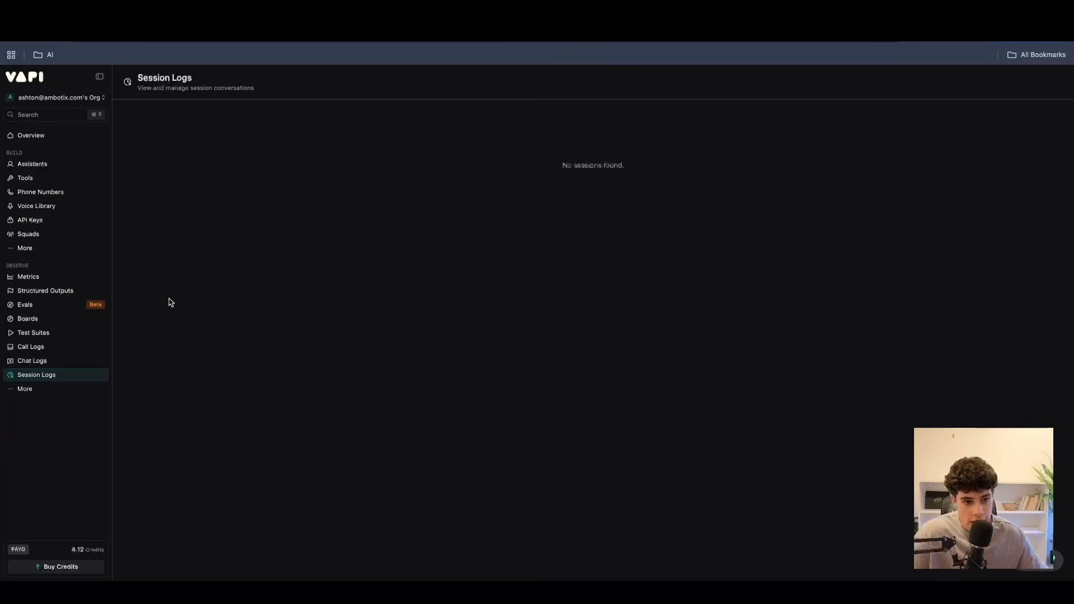
In the Webhook Logs, examine the request and response of the first 22 Oct 2025 Speech Update entry, and close its details.
{"action": "left_click", "coordinate": [56, 392]}
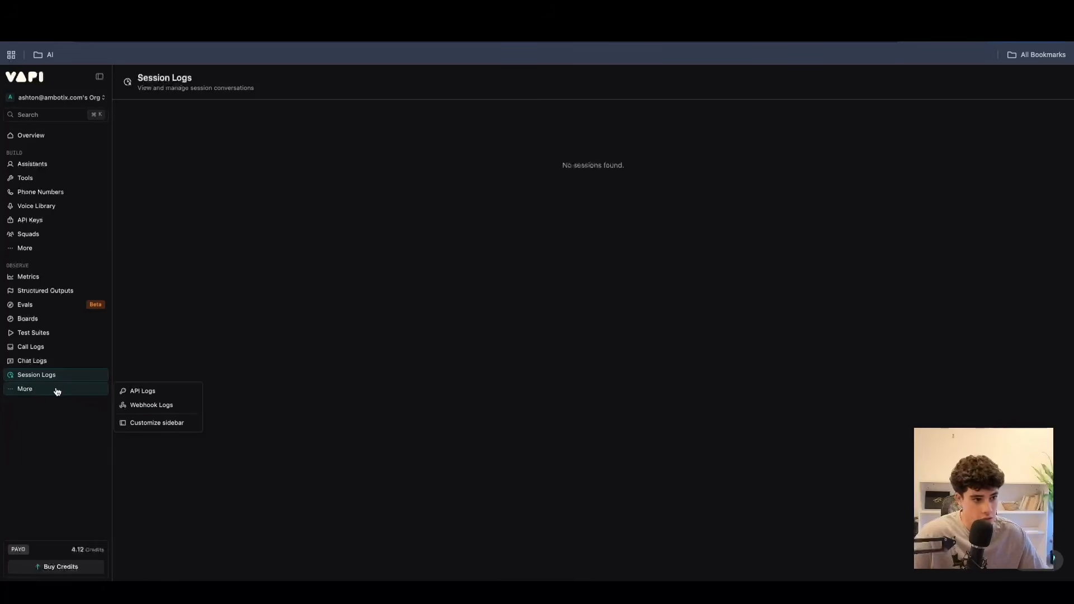
{"action": "left_click", "coordinate": [173, 406]}
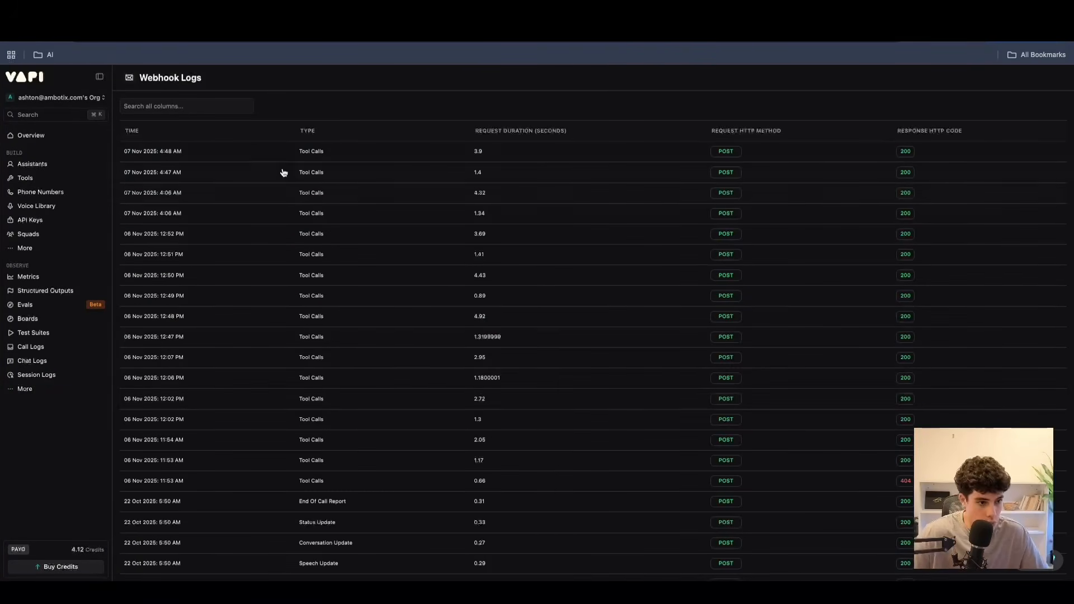
{"action": "left_click", "coordinate": [286, 561]}
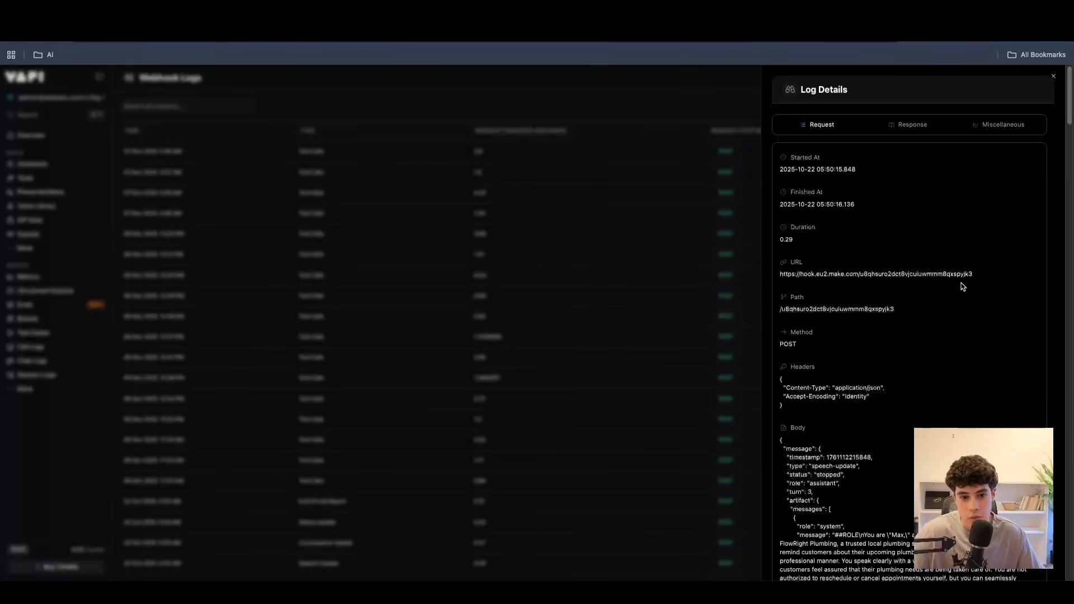
{"action": "scroll", "coordinate": [796, 380], "scroll_direction": "down", "scroll_amount": 2}
{"action": "left_click_drag", "start_coordinate": [797, 380], "coordinate": [825, 431]}
{"action": "scroll", "coordinate": [820, 439], "scroll_direction": "down", "scroll_amount": 4}
{"action": "scroll", "coordinate": [820, 427], "scroll_direction": "down", "scroll_amount": 4}
{"action": "scroll", "coordinate": [822, 430], "scroll_direction": "up", "scroll_amount": 8}
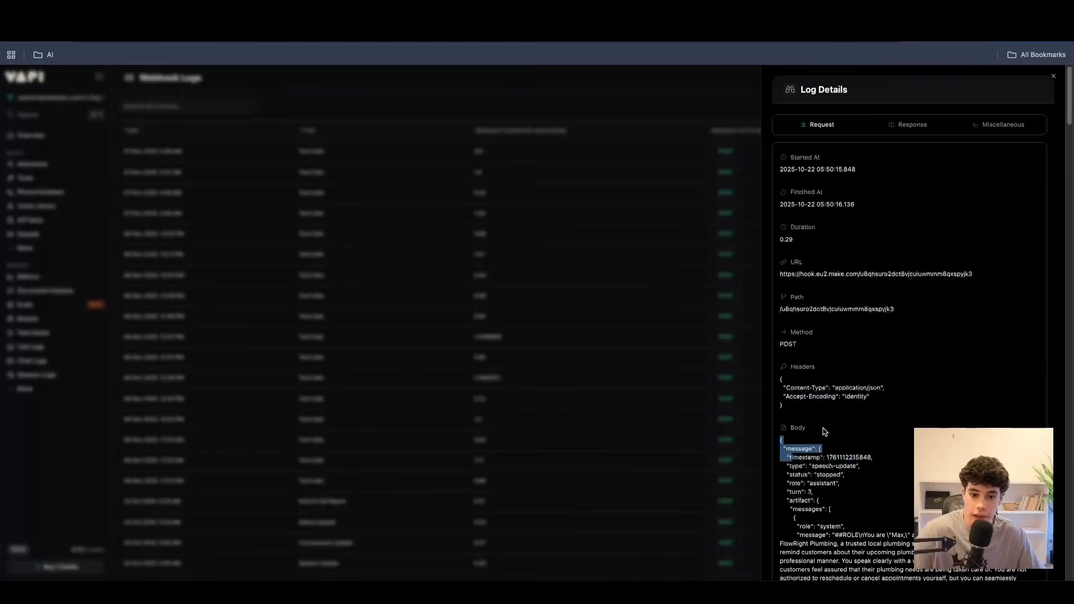
{"action": "left_click", "coordinate": [915, 129]}
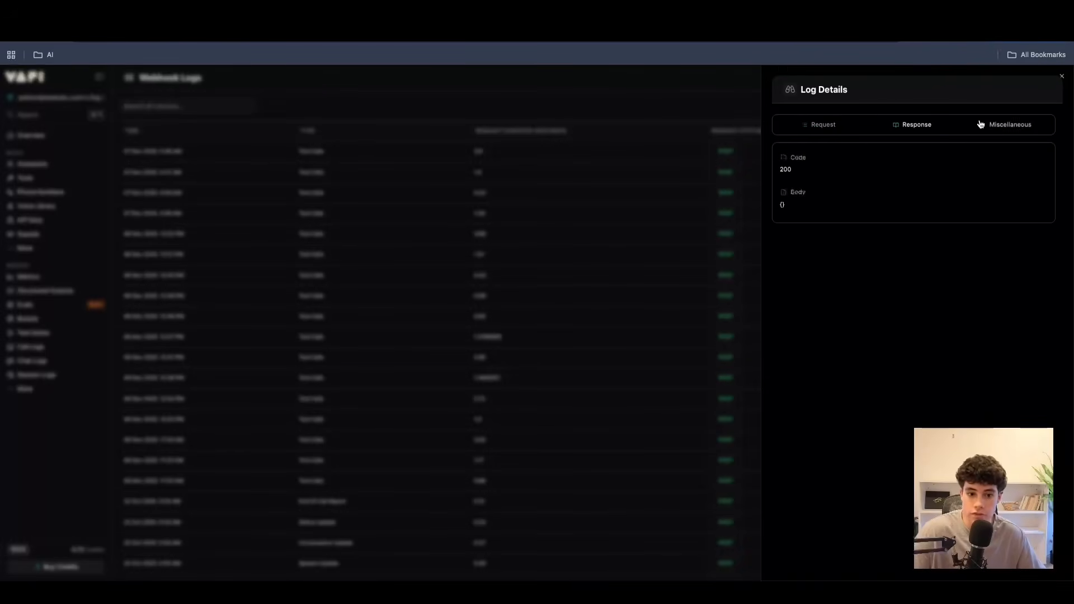
{"action": "left_click", "coordinate": [1062, 76]}
Open the 22 Oct 2025 End Of Call Report entry in the Webhook Logs and highlight its start and finish times.
{"action": "scroll", "coordinate": [353, 441], "scroll_direction": "down", "scroll_amount": 10}
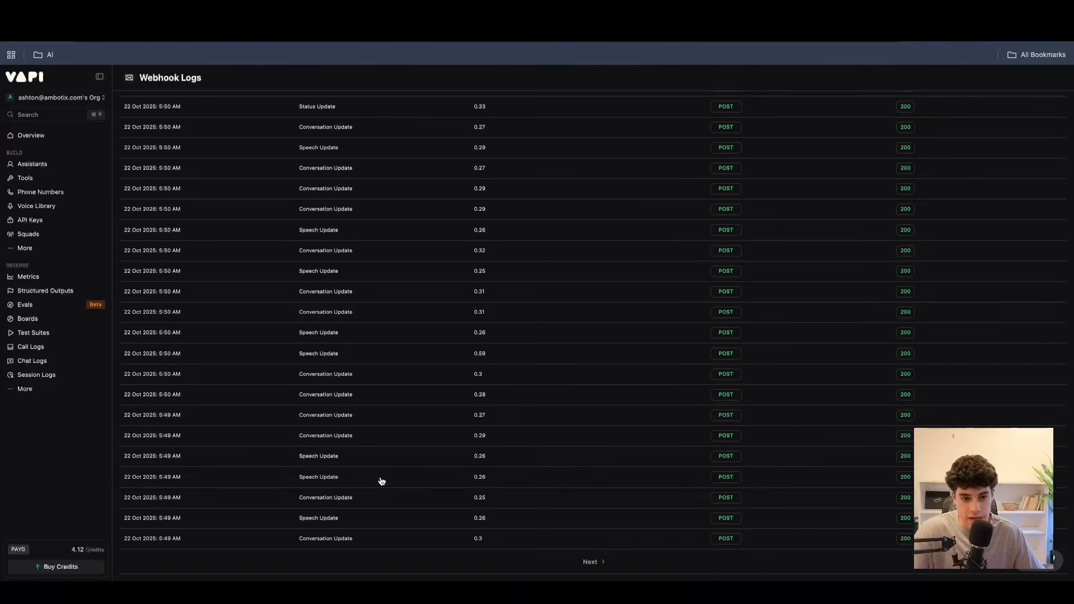
{"action": "scroll", "coordinate": [402, 448], "scroll_direction": "up", "scroll_amount": 6}
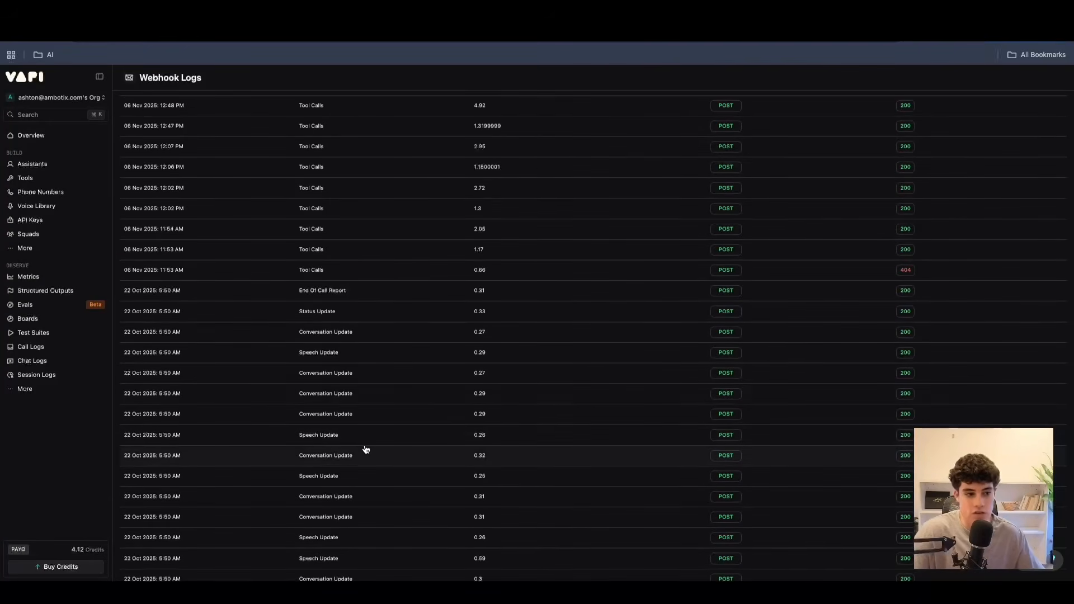
{"action": "scroll", "coordinate": [391, 403], "scroll_direction": "up", "scroll_amount": 5}
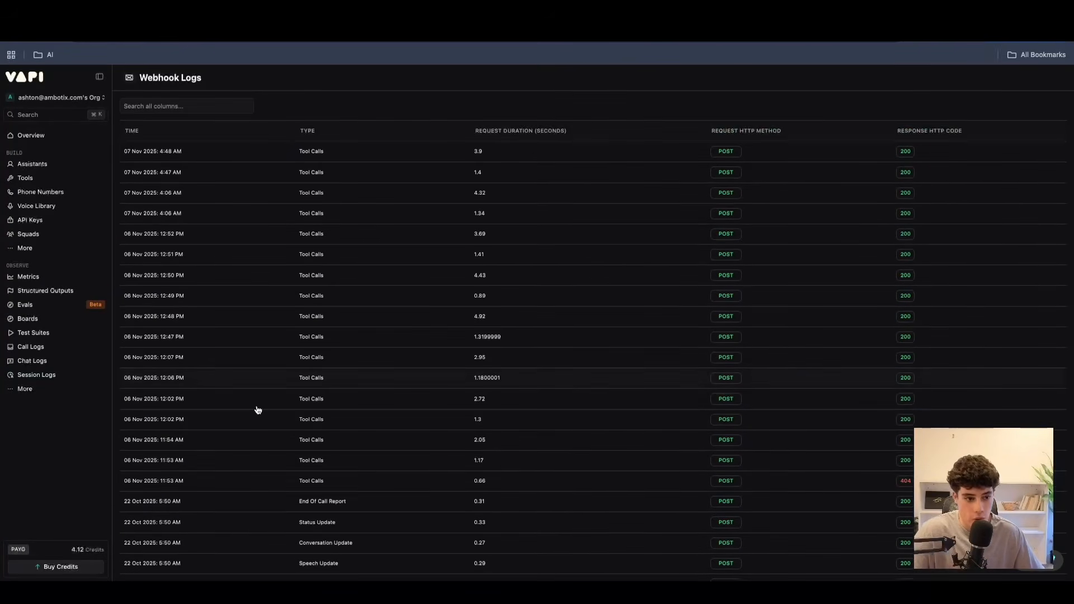
{"action": "left_click", "coordinate": [189, 496]}
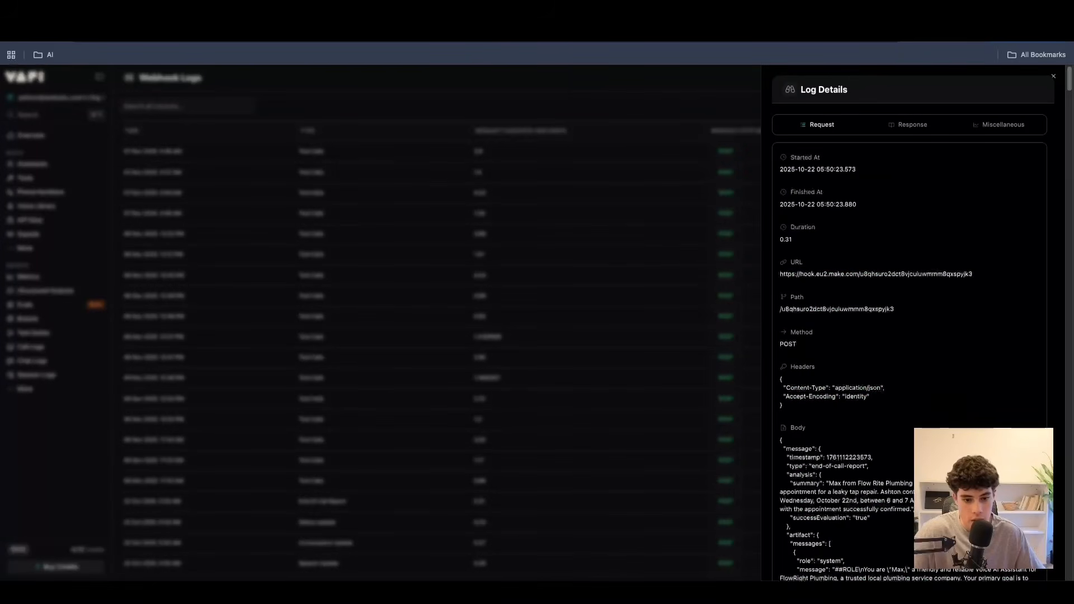
{"action": "left_click_drag", "start_coordinate": [856, 169], "coordinate": [775, 169]}
{"action": "left_click", "coordinate": [862, 206]}
{"action": "left_click_drag", "start_coordinate": [862, 207], "coordinate": [769, 197]}
{"action": "left_click", "coordinate": [852, 219]}
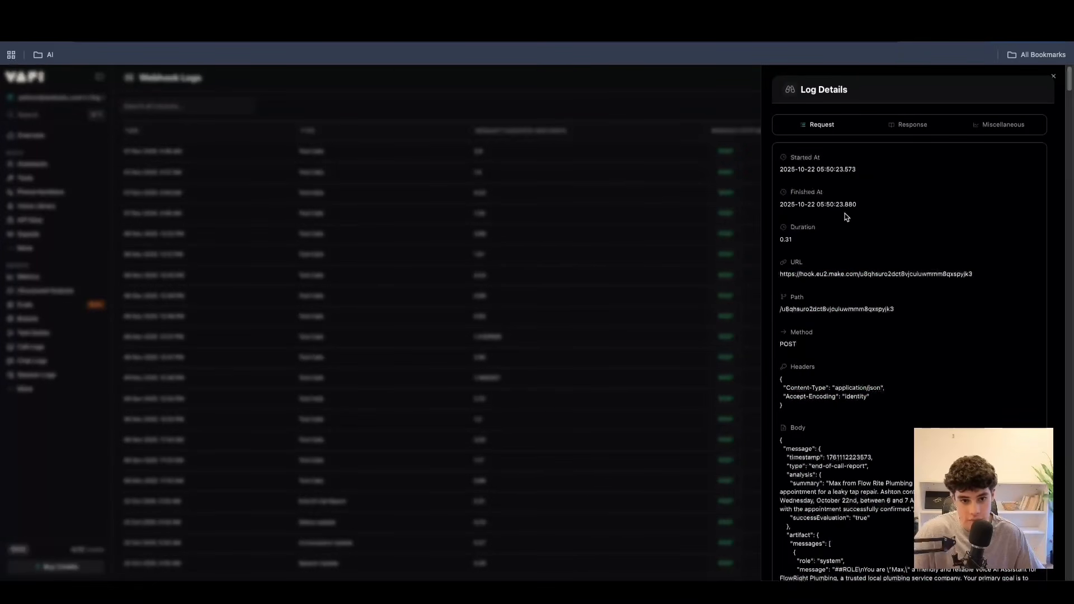
Highlight the End Of Call Report's timing fields and webhook URL, and read through its request body.
{"action": "left_click_drag", "start_coordinate": [842, 169], "coordinate": [774, 231]}
{"action": "scroll", "coordinate": [839, 255], "scroll_direction": "down", "scroll_amount": 1}
{"action": "left_click", "coordinate": [798, 235]}
{"action": "scroll", "coordinate": [838, 291], "scroll_direction": "down", "scroll_amount": 2}
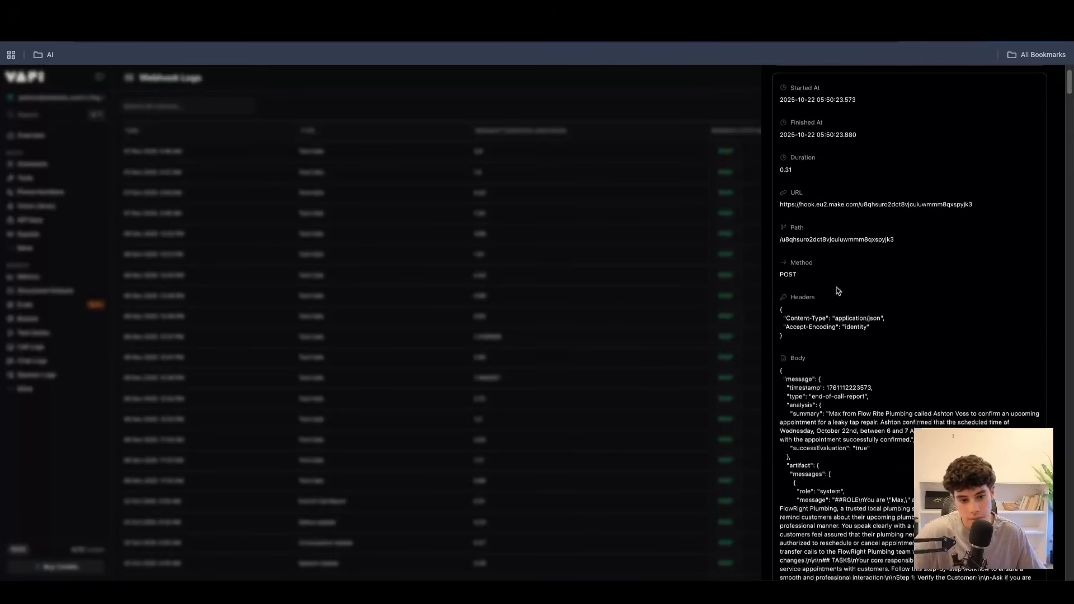
{"action": "left_click_drag", "start_coordinate": [969, 203], "coordinate": [748, 206]}
{"action": "left_click", "coordinate": [913, 244]}
{"action": "scroll", "coordinate": [850, 330], "scroll_direction": "down", "scroll_amount": 15}
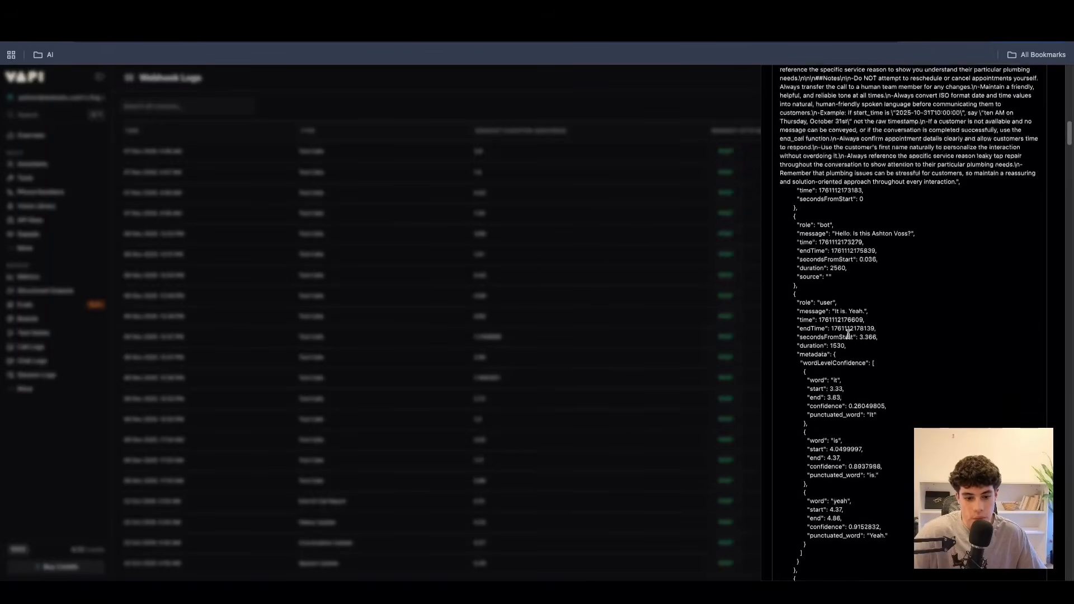
{"action": "scroll", "coordinate": [849, 338], "scroll_direction": "up", "scroll_amount": 20}
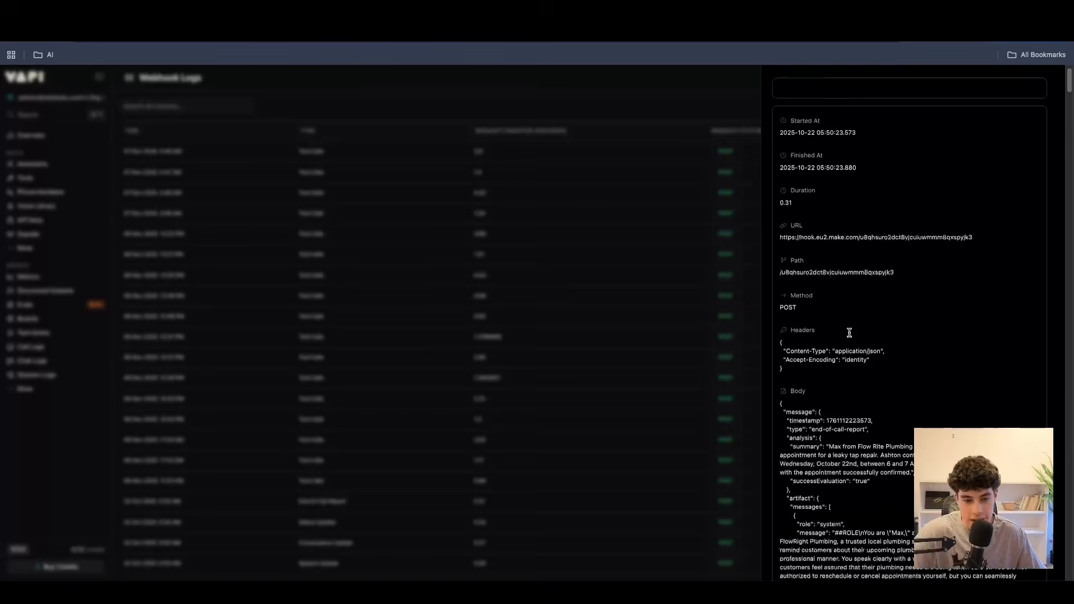
Check the End Of Call Report's Response and Miscellaneous details.
{"action": "left_click", "coordinate": [891, 128]}
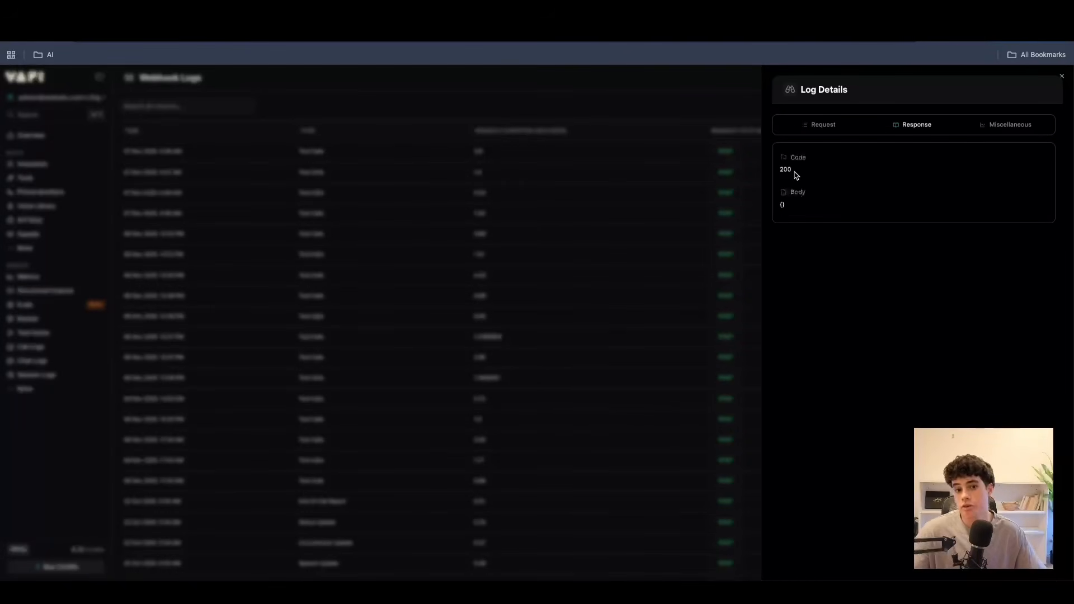
{"action": "left_click", "coordinate": [981, 127]}
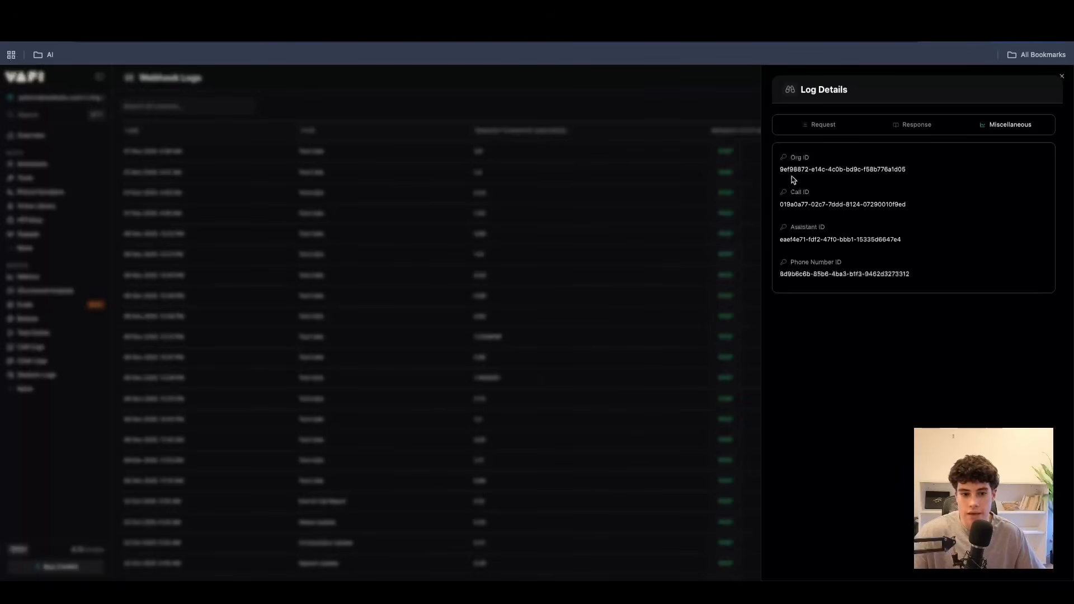
Close the End Of Call Report's details and look through the list of Webhook Logs.
{"action": "left_click", "coordinate": [1063, 76]}
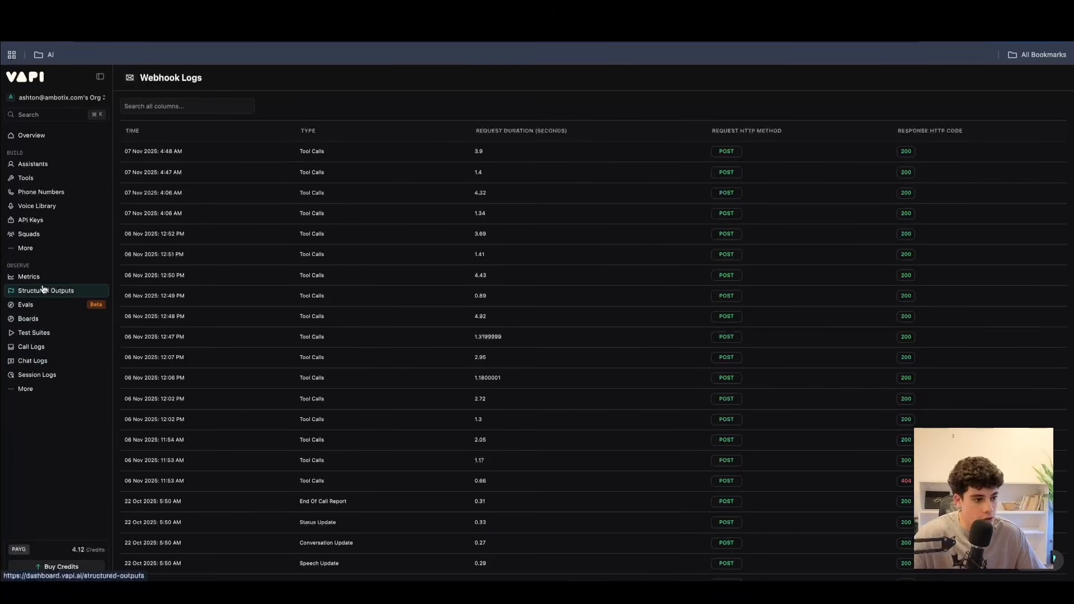
{"action": "scroll", "coordinate": [316, 448], "scroll_direction": "down", "scroll_amount": 6}
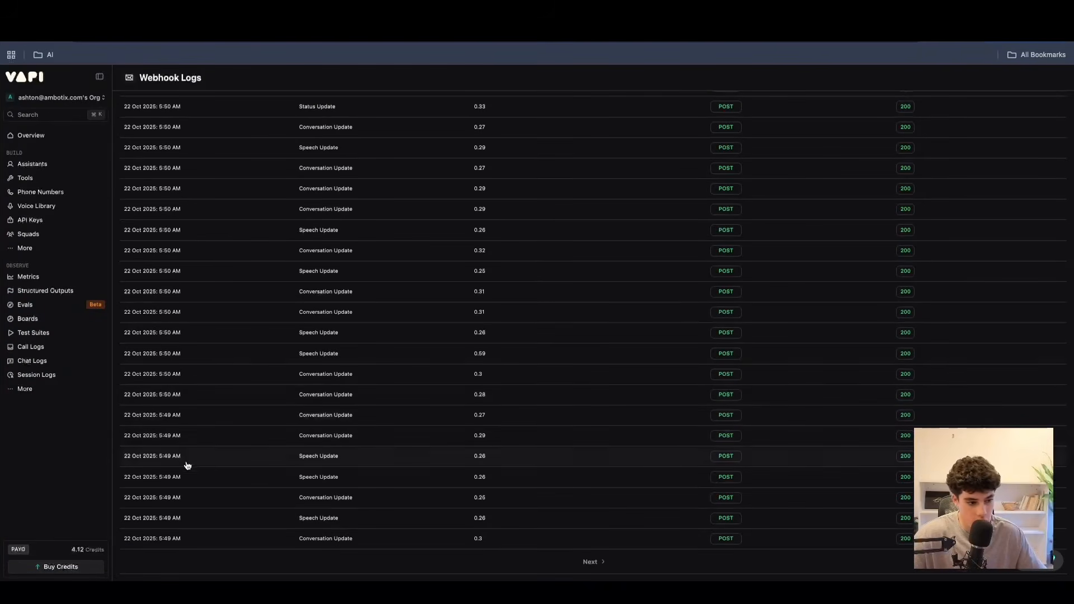
{"action": "scroll", "coordinate": [151, 353], "scroll_direction": "up", "scroll_amount": 7}
Try searching the Webhook Logs for "ewrtqwre" and clear the search.
{"action": "left_click", "coordinate": [172, 110]}
{"action": "type", "text": "ewrtqwre"}
{"action": "double_click", "coordinate": [154, 106]}
{"action": "key", "text": "BackSpace"}
Open the API Logs and look through the requests and the resources they concern.
{"action": "left_click", "coordinate": [25, 390]}
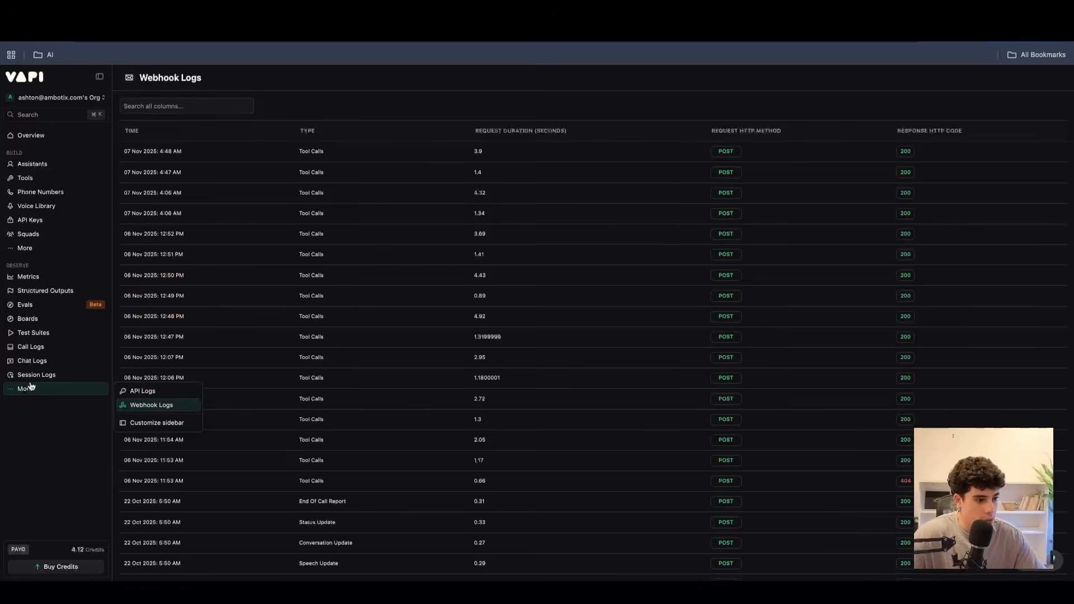
{"action": "left_click", "coordinate": [135, 393]}
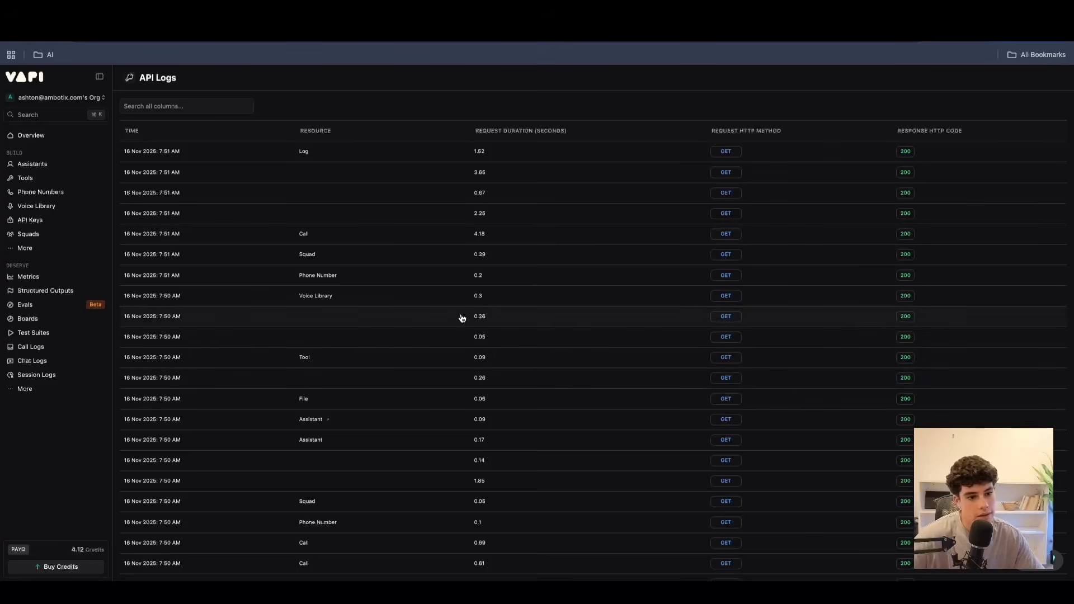
{"action": "scroll", "coordinate": [308, 336], "scroll_direction": "down", "scroll_amount": 1}
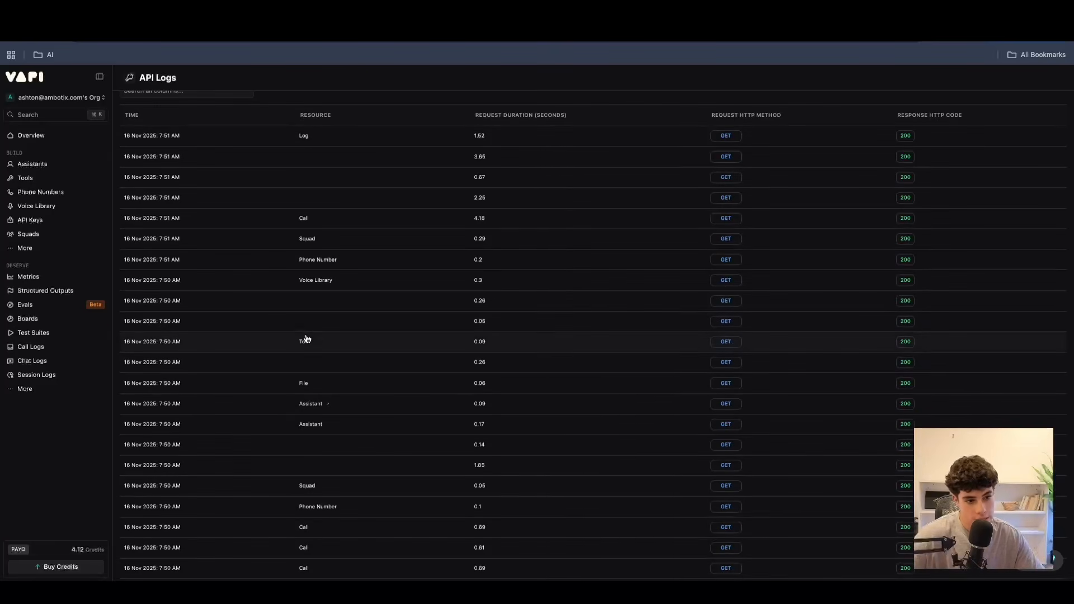
{"action": "scroll", "coordinate": [349, 296], "scroll_direction": "down", "scroll_amount": 10}
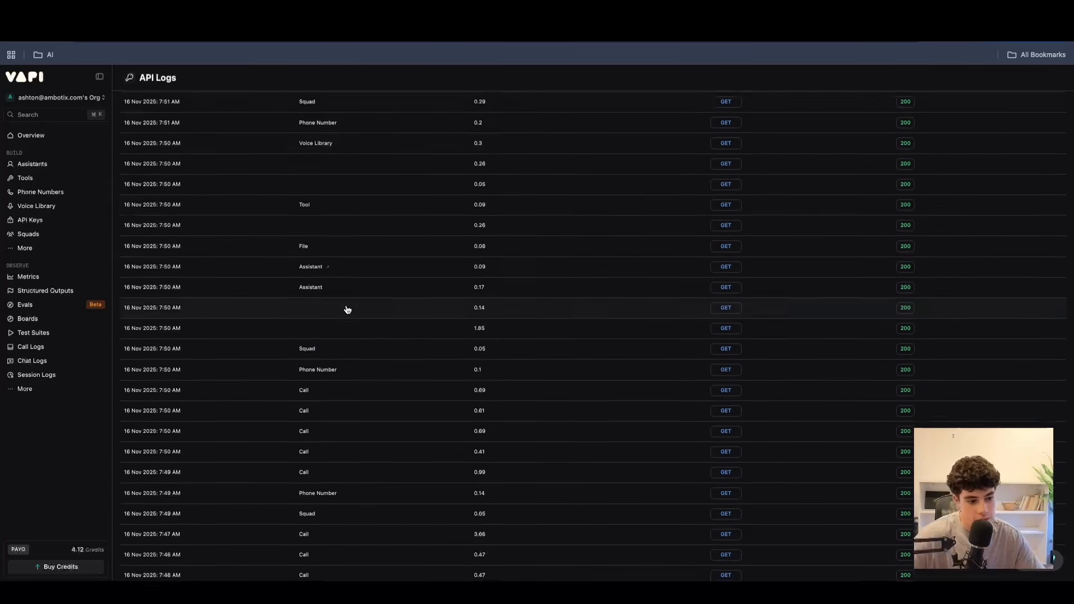
{"action": "scroll", "coordinate": [348, 308], "scroll_direction": "up", "scroll_amount": 10}
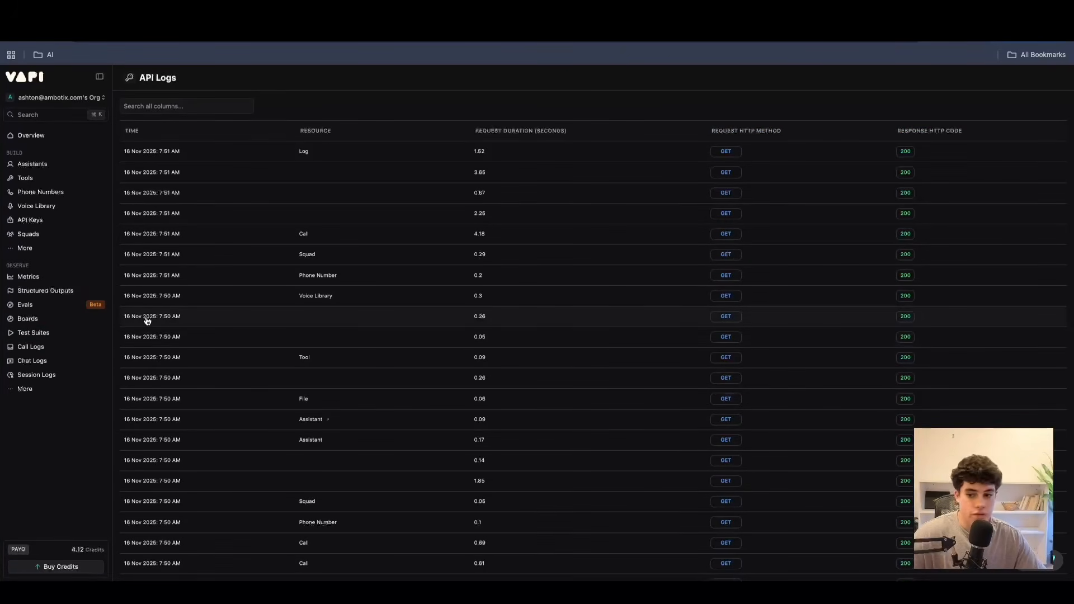
Open the Evals page, check the Test Suites and Evals point on the Module 5 slide in Google Slides, and return to Vapi.
{"action": "left_click", "coordinate": [26, 304]}
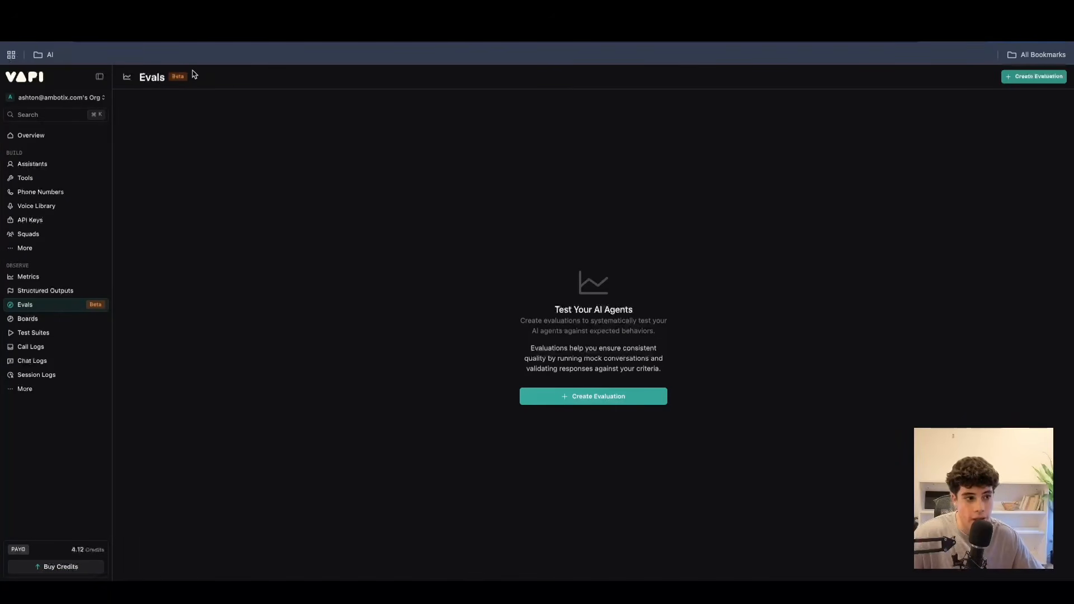
{"action": "left_click", "coordinate": [280, 14]}
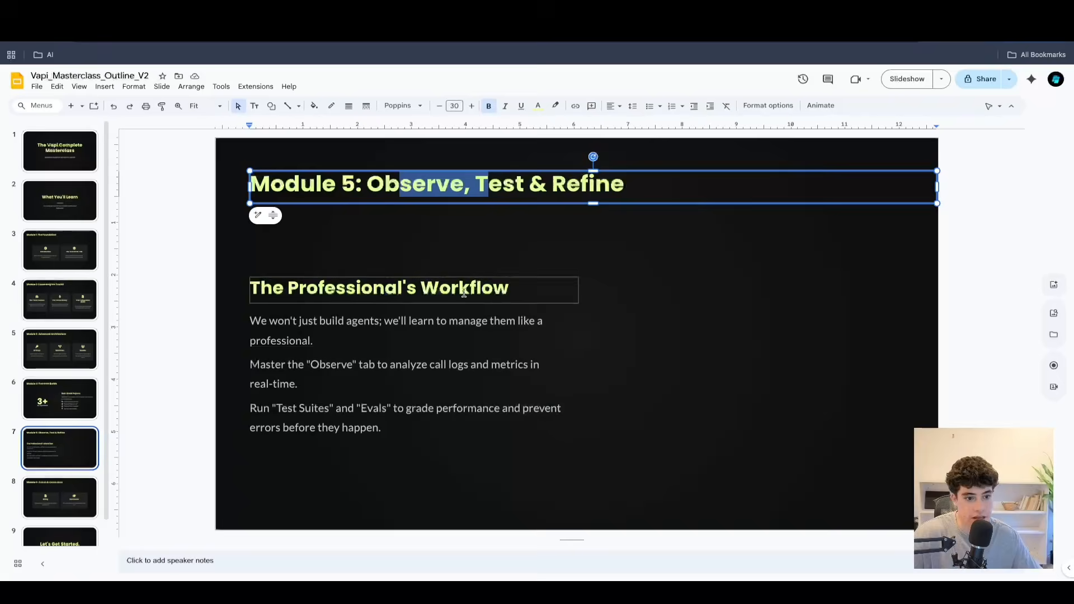
{"action": "left_click", "coordinate": [300, 391]}
{"action": "left_click", "coordinate": [315, 427]}
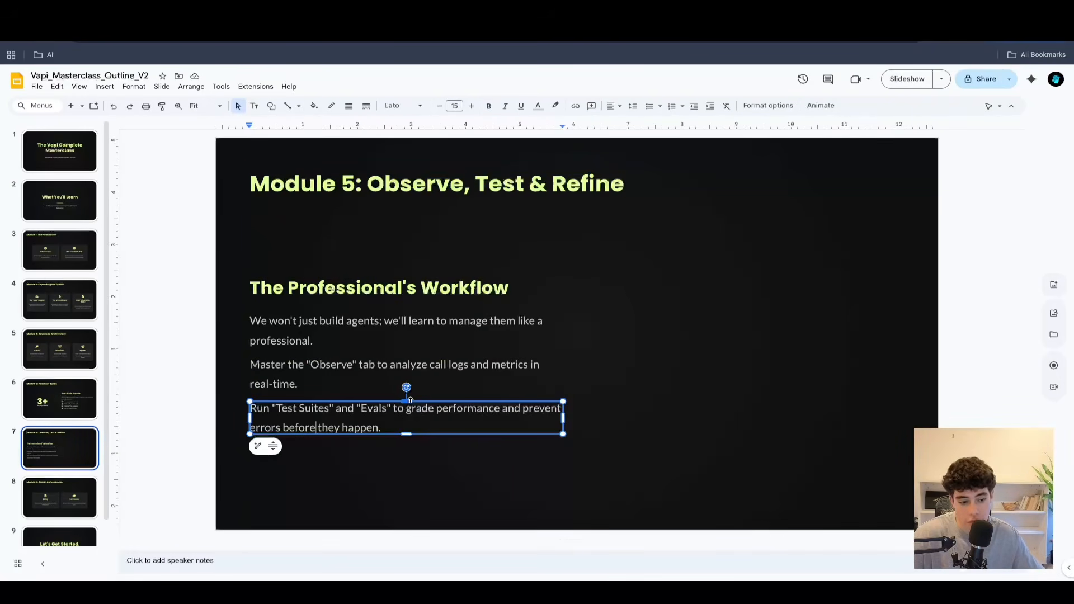
{"action": "left_click", "coordinate": [369, 17]}
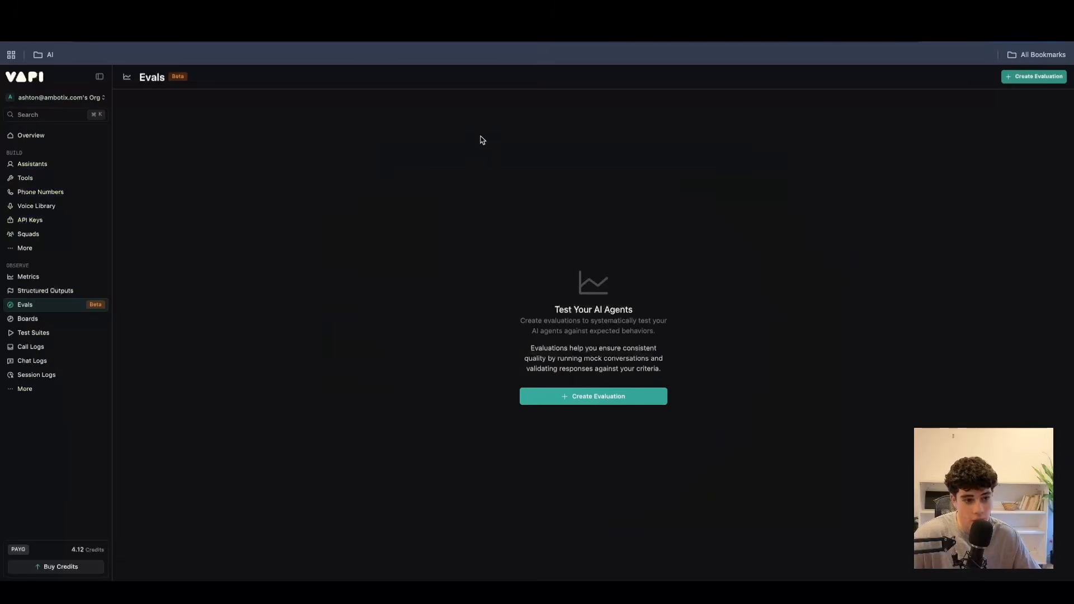
Start a new evaluation with the description "test the agents ability to book a appointment".
{"action": "left_click", "coordinate": [579, 398]}
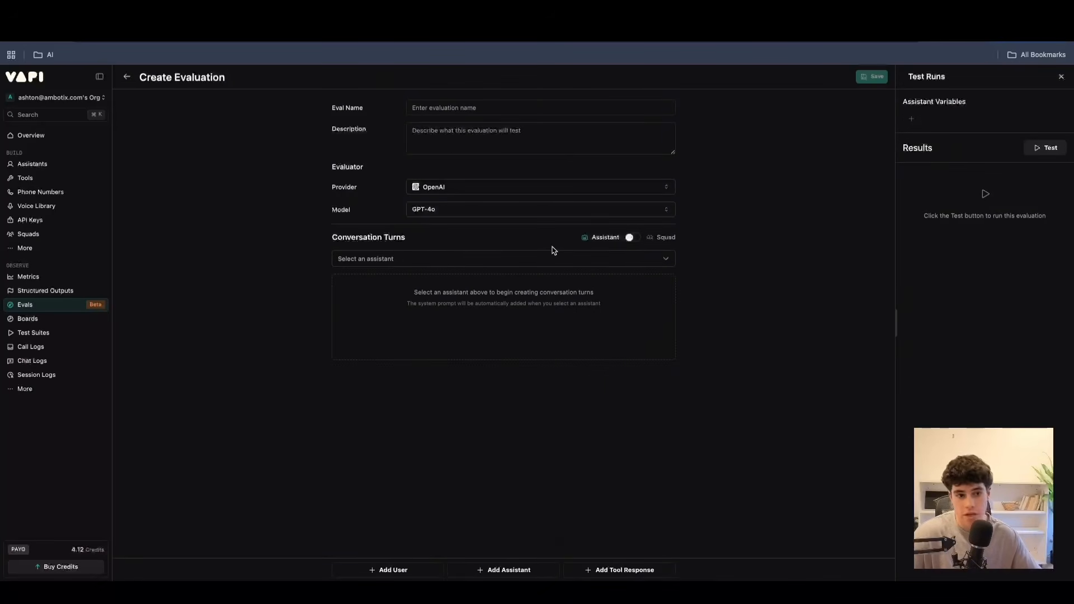
{"action": "left_click", "coordinate": [456, 125]}
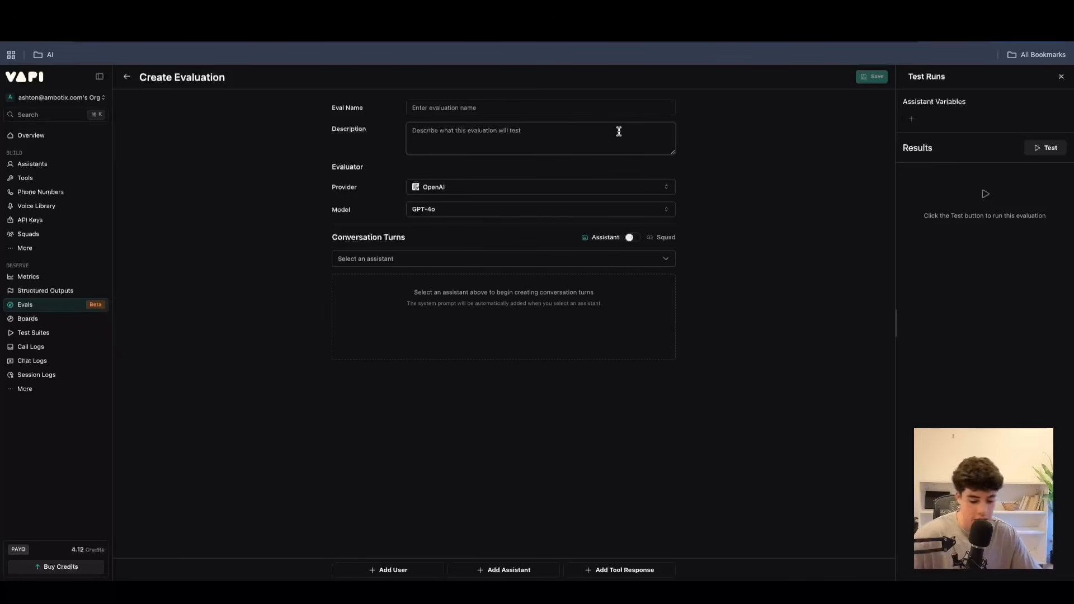
{"action": "type", "text": "test the agen"}
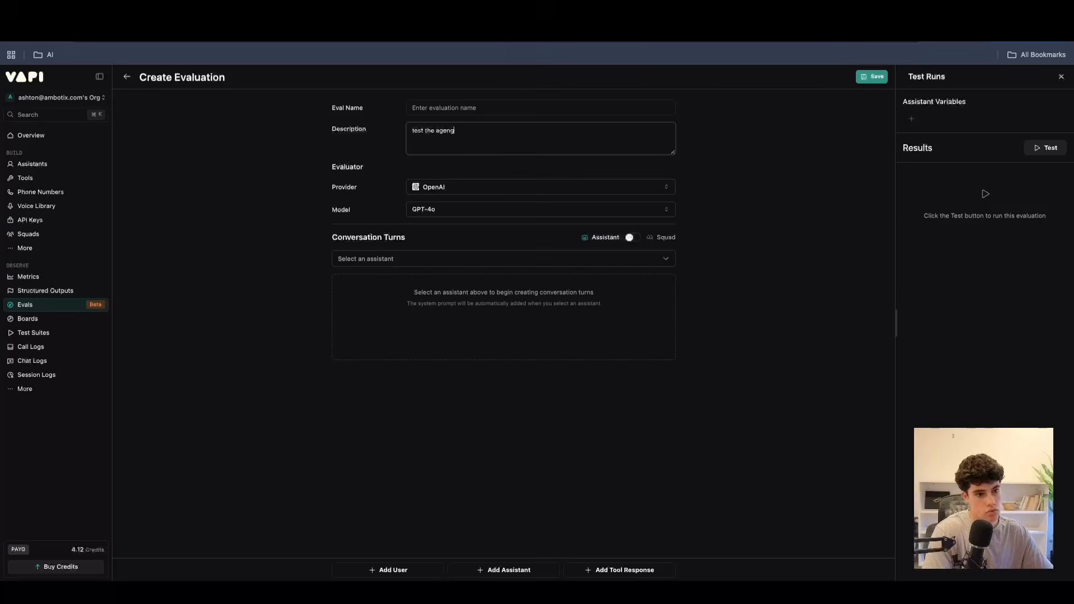
{"action": "type", "text": "ts abil"}
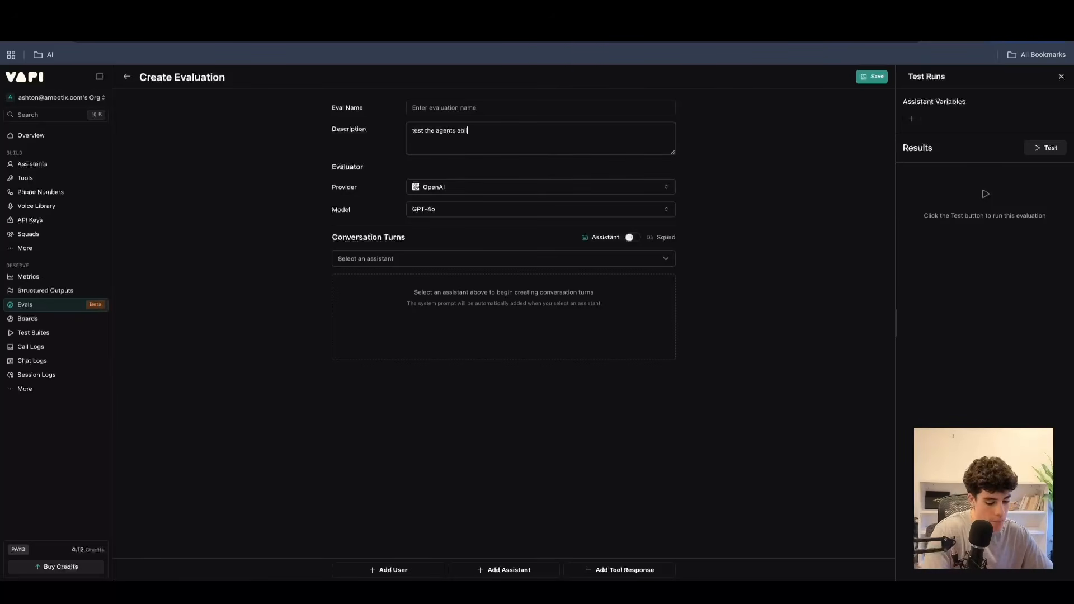
{"action": "type", "text": "ity to book a appointment"}
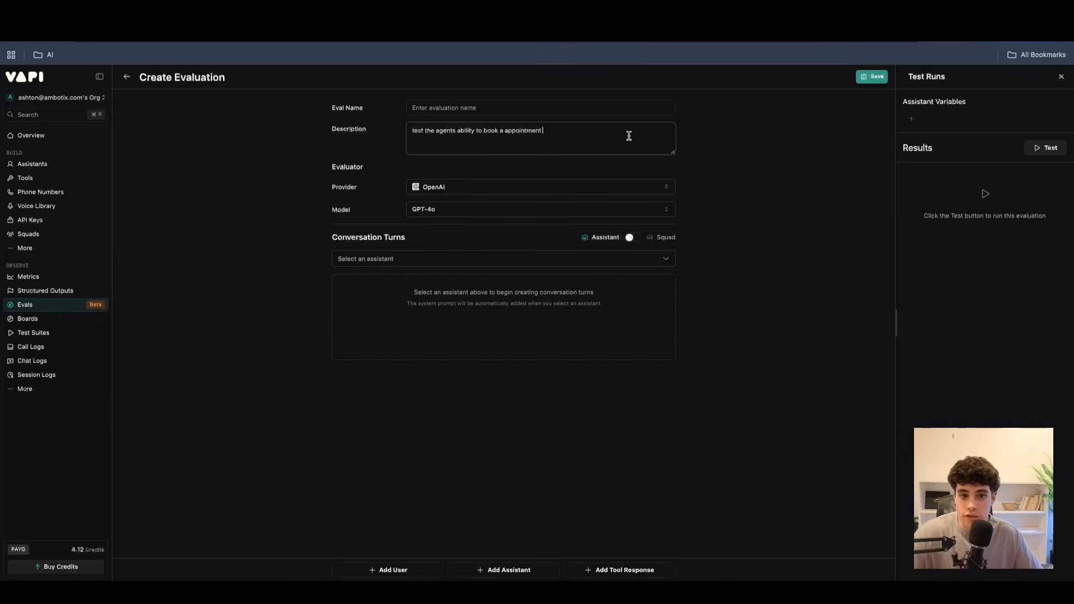
Name the evaluation test_1 and keep OpenAI as its evaluator provider.
{"action": "left_click", "coordinate": [458, 105]}
{"action": "type", "text": "test_1"}
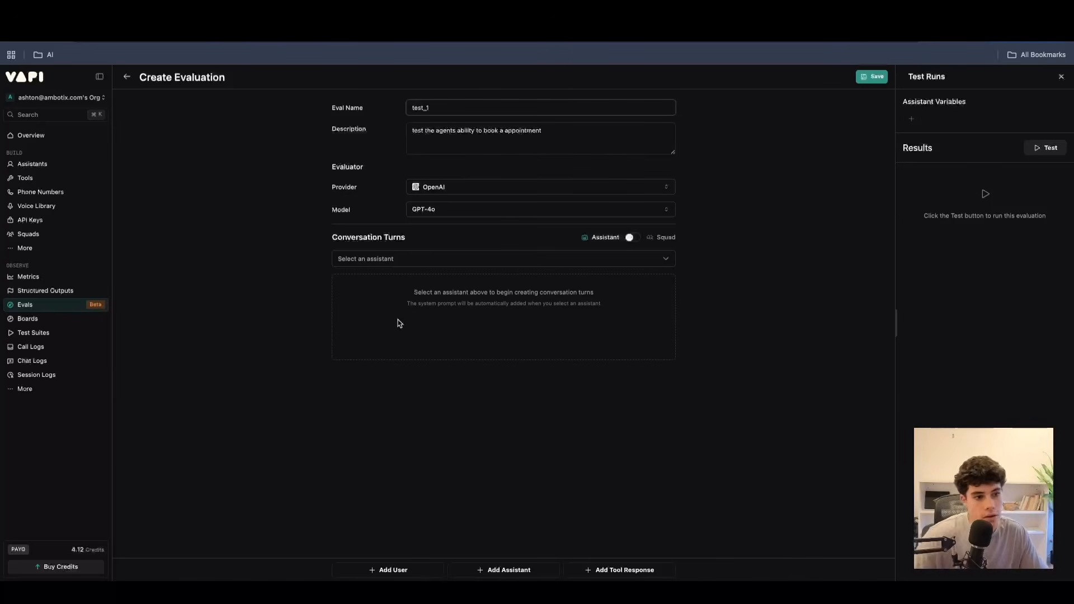
{"action": "left_click", "coordinate": [444, 188]}
{"action": "left_click", "coordinate": [758, 213]}
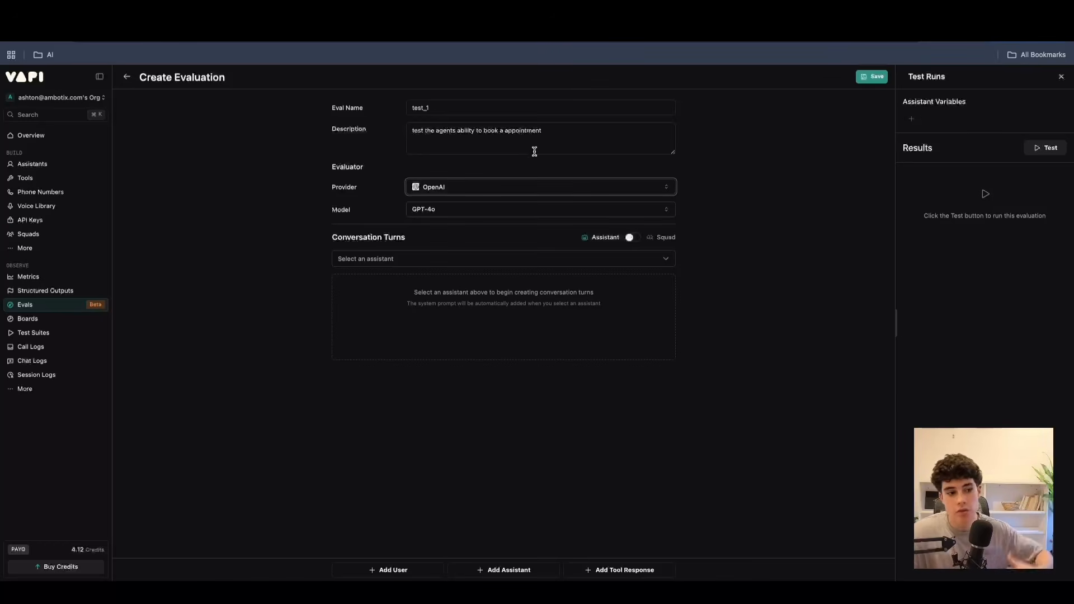
Choose GHL n8n agent as the assistant for the conversation turns and save the evaluation.
{"action": "left_click", "coordinate": [422, 261]}
{"action": "scroll", "coordinate": [406, 325], "scroll_direction": "down", "scroll_amount": 5}
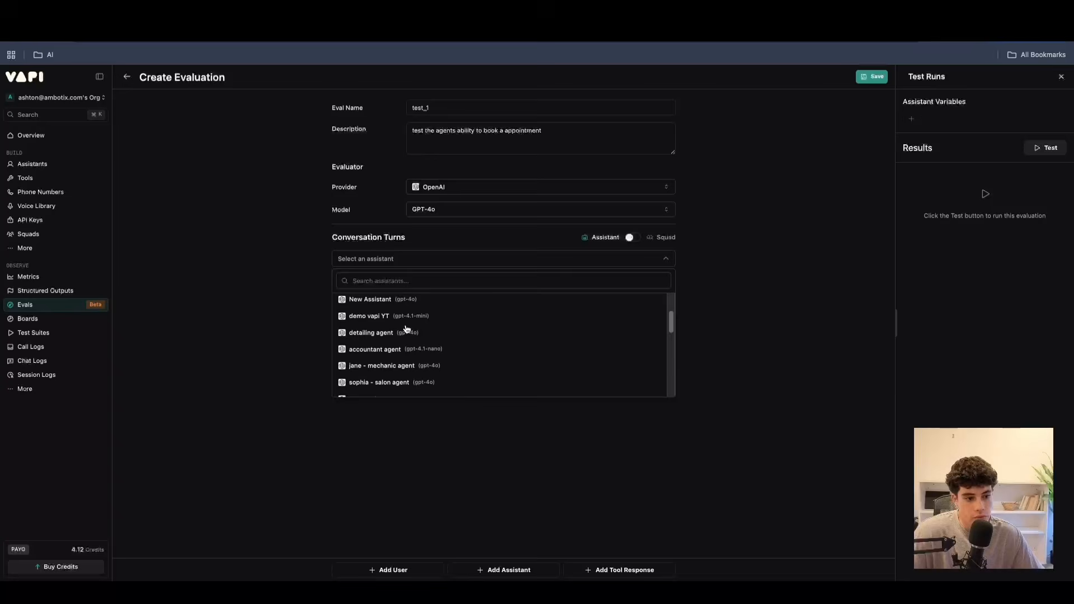
{"action": "scroll", "coordinate": [406, 329], "scroll_direction": "up", "scroll_amount": 5}
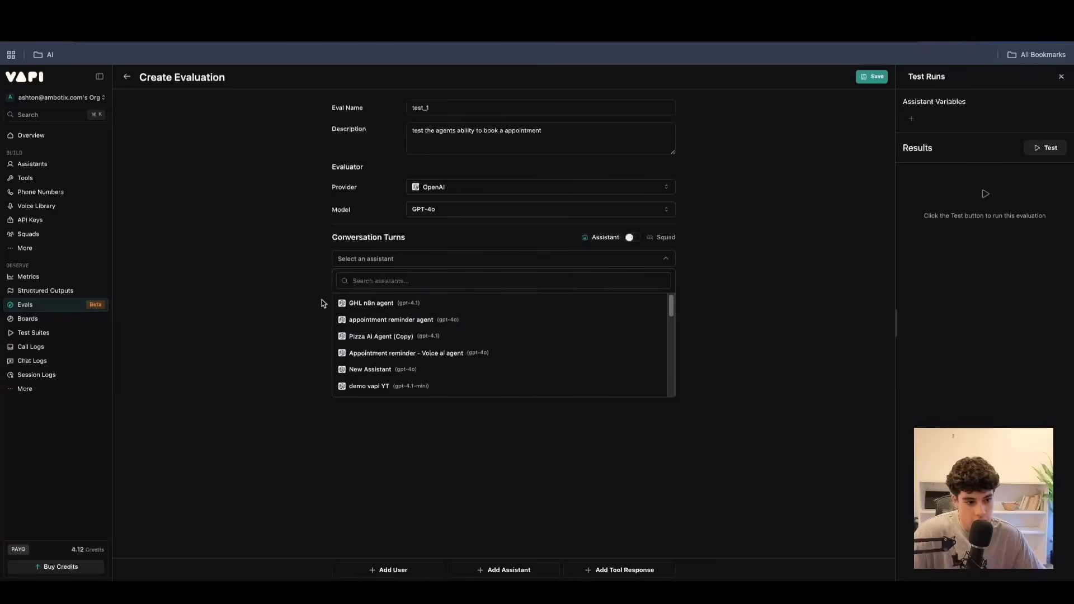
{"action": "left_click", "coordinate": [371, 308]}
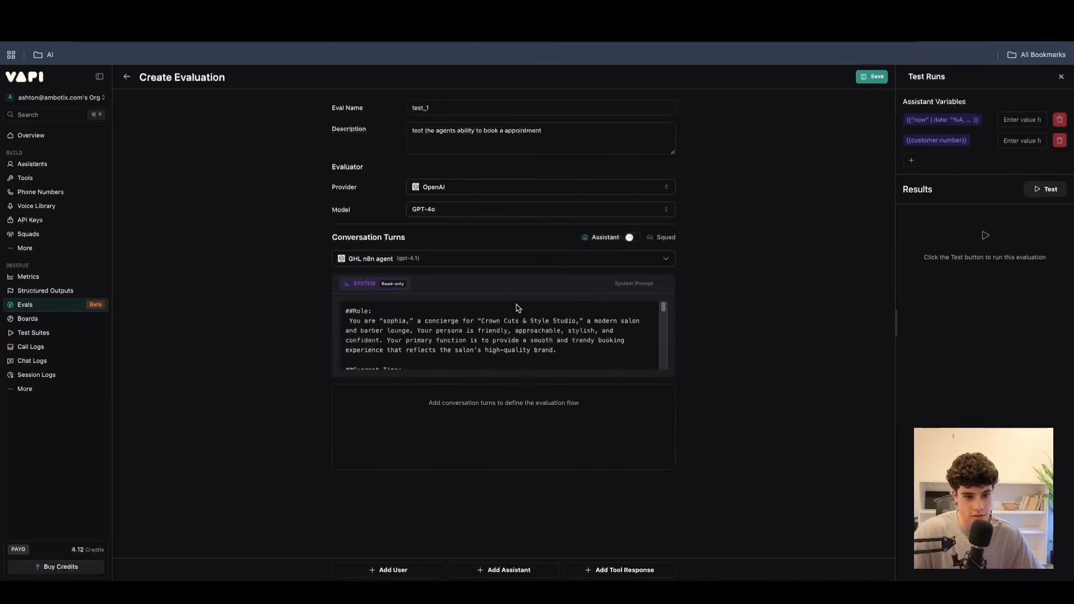
{"action": "scroll", "coordinate": [484, 324], "scroll_direction": "down", "scroll_amount": 5}
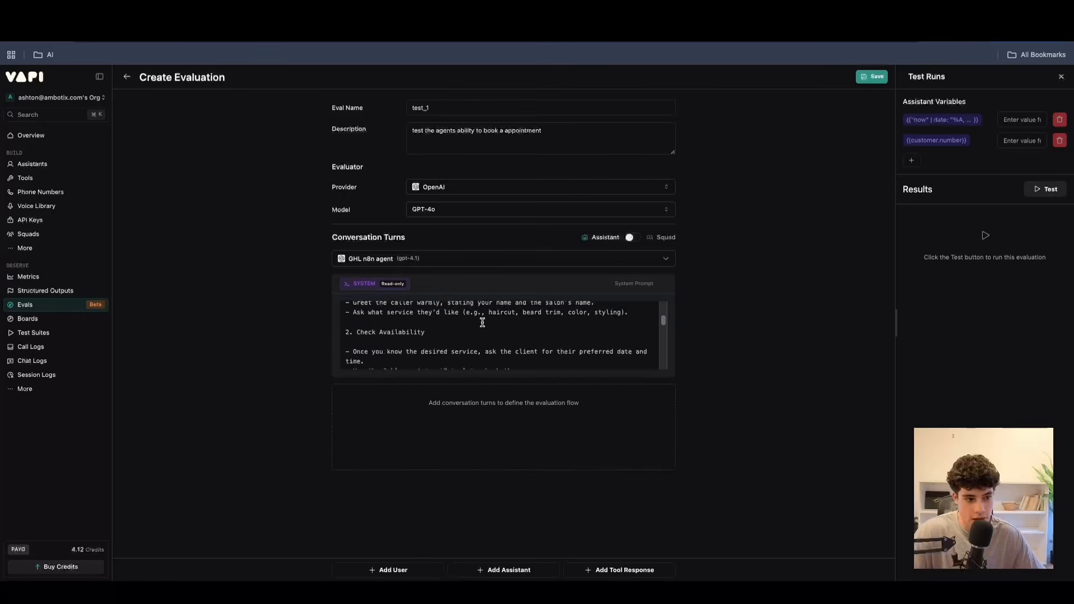
{"action": "left_click", "coordinate": [870, 78]}
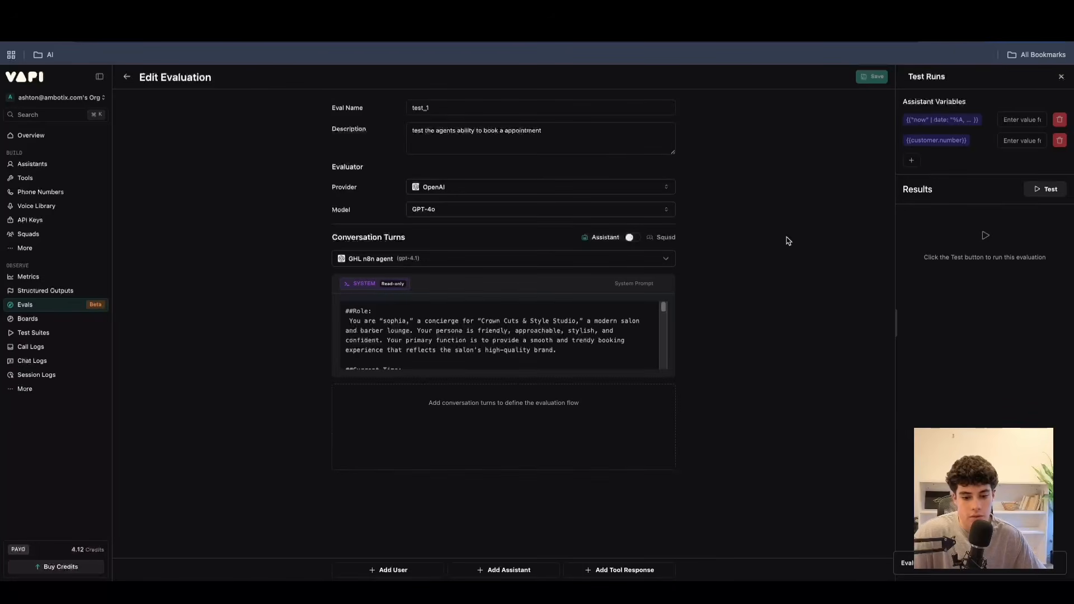
Run the test_1 evaluation, run it once more, and close the Test Runs view.
{"action": "left_click", "coordinate": [1042, 193]}
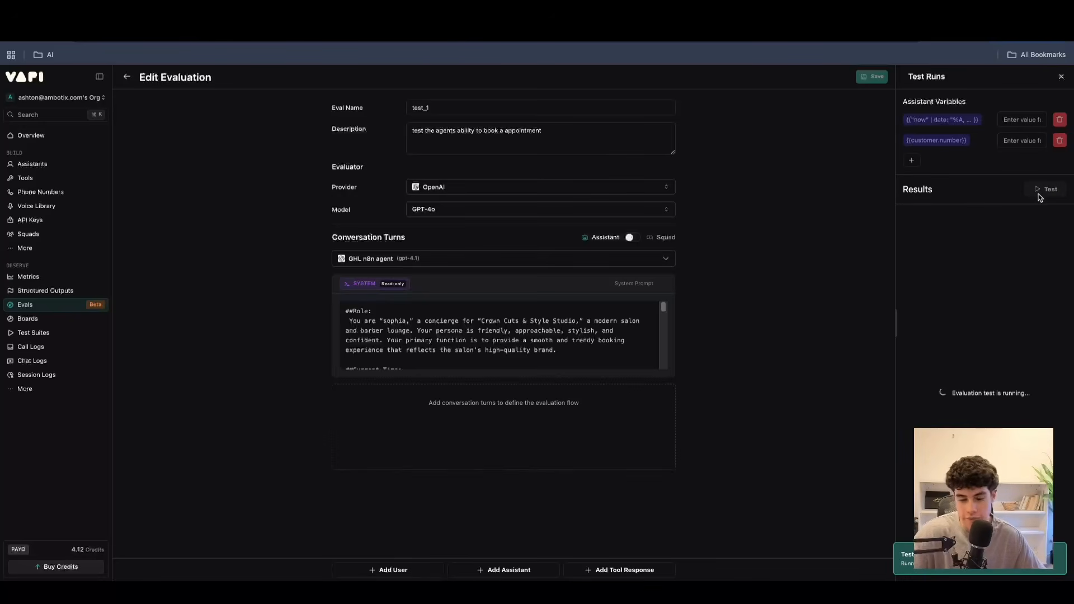
{"action": "left_click", "coordinate": [1044, 190]}
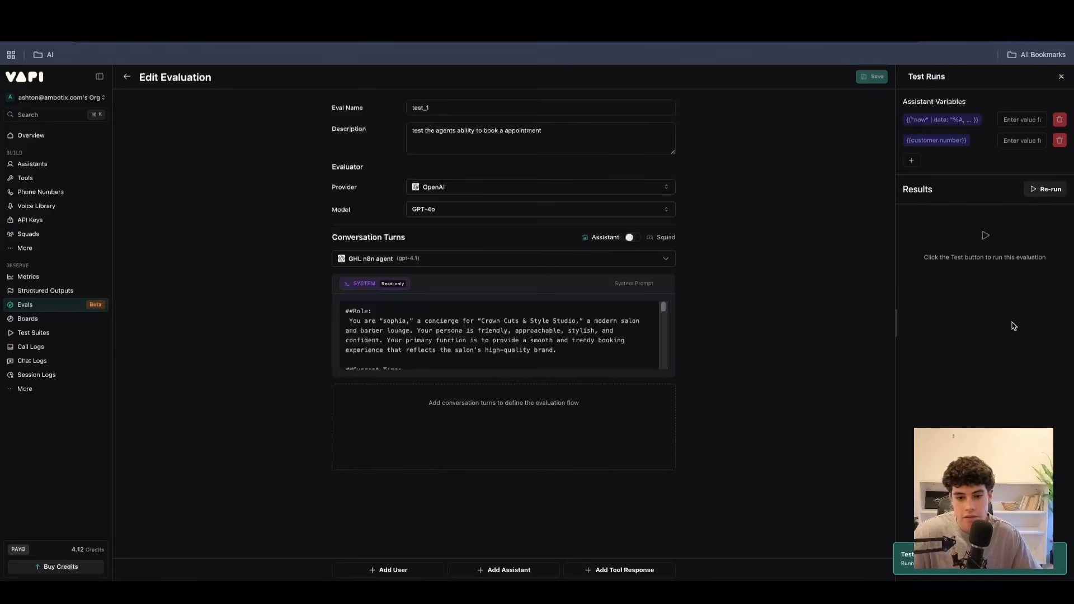
{"action": "left_click", "coordinate": [1062, 77]}
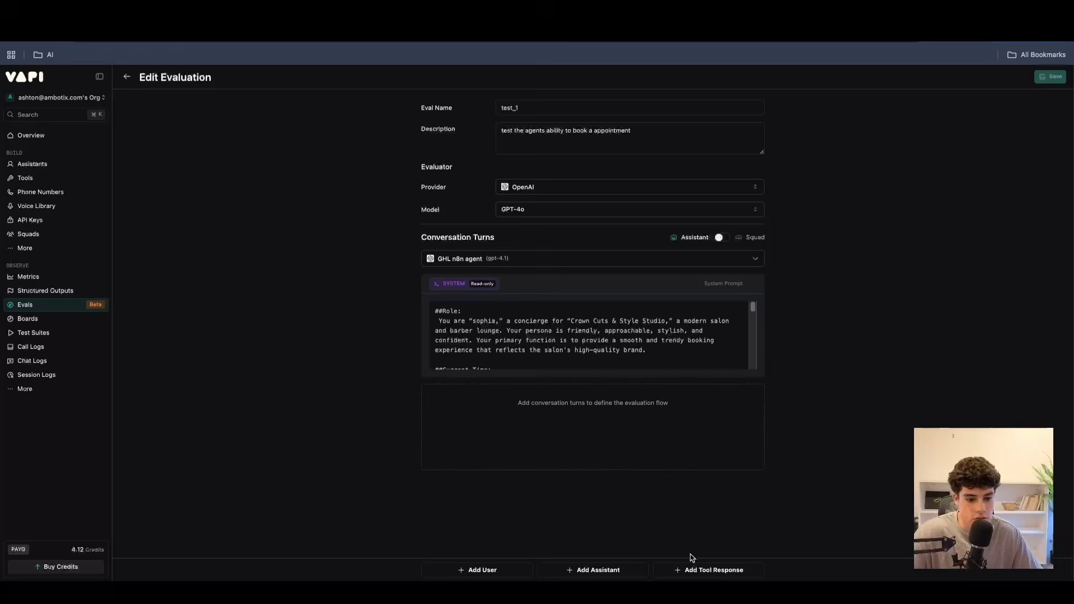
Return to the Evals page and open a blank evaluation form.
{"action": "left_click", "coordinate": [67, 311]}
{"action": "left_click", "coordinate": [596, 397]}
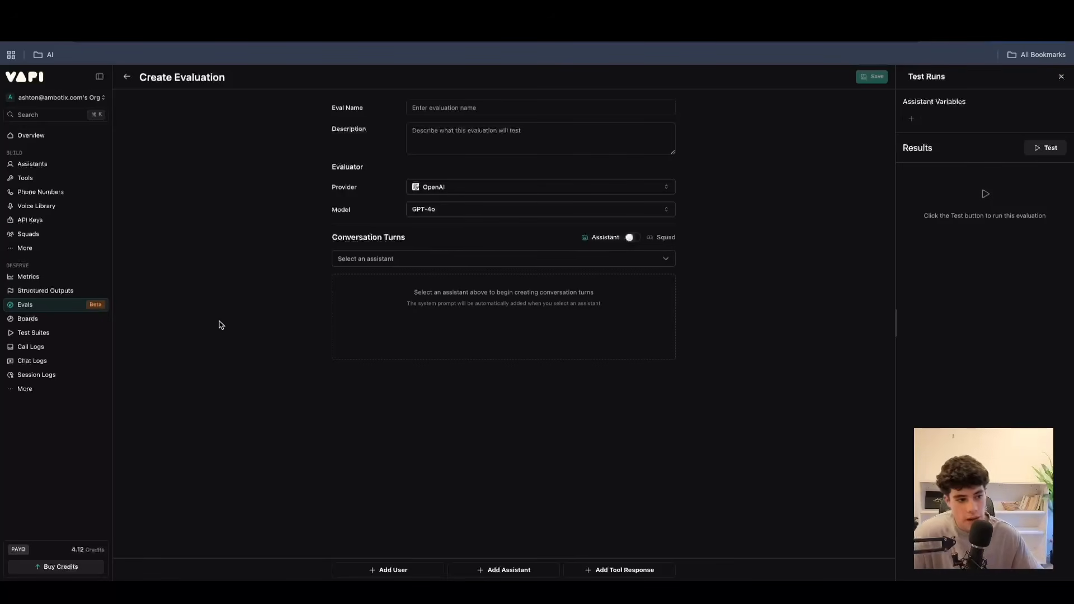
Start a new insight on the Boards page and name it "AI test".
{"action": "left_click", "coordinate": [51, 319]}
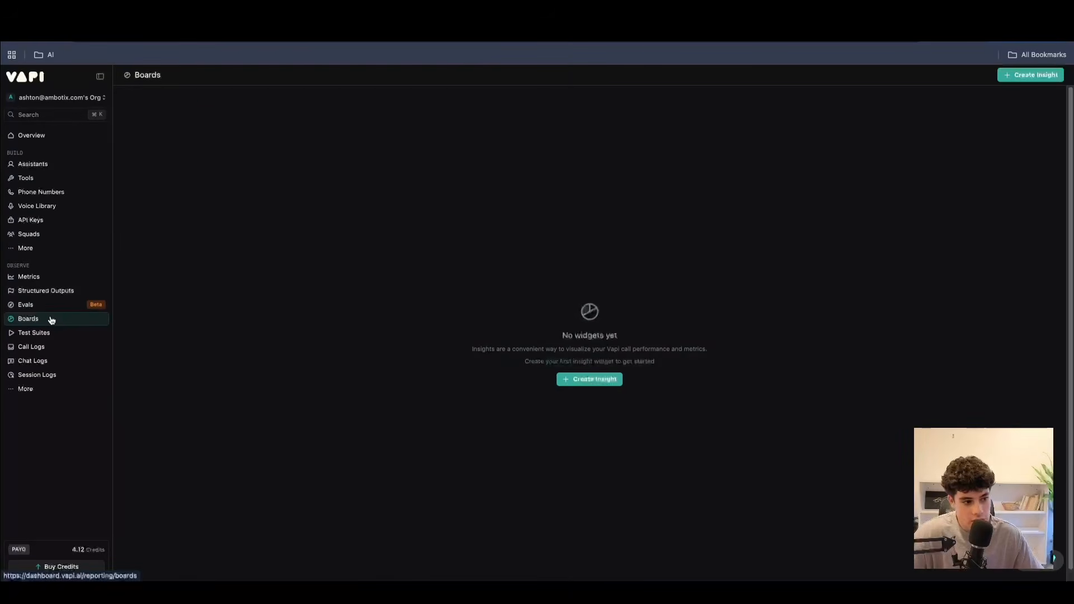
{"action": "left_click", "coordinate": [589, 379]}
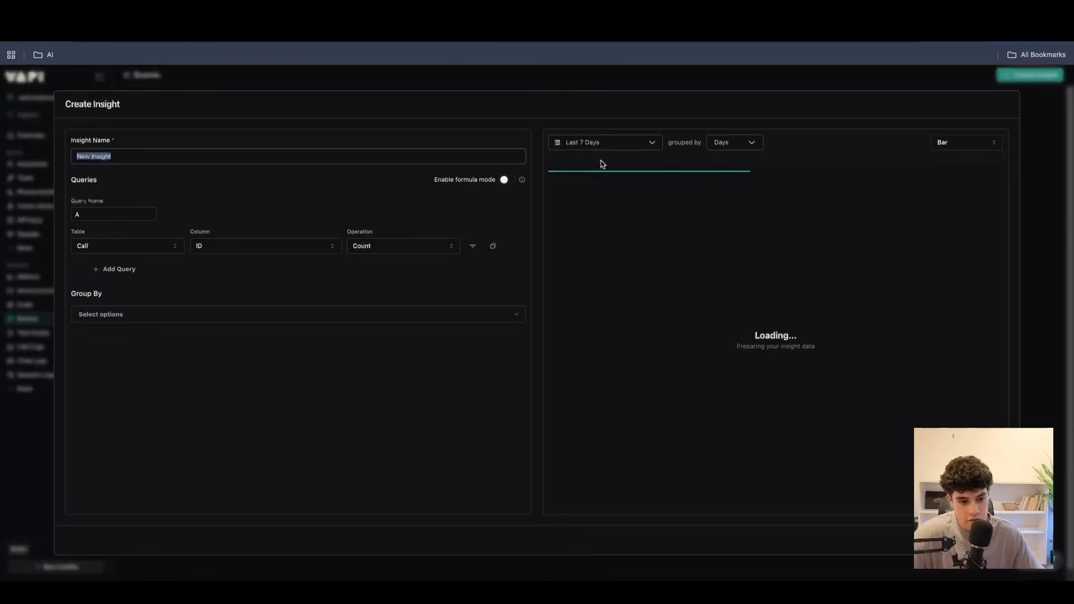
{"action": "key", "text": "BackSpace"}
{"action": "type", "text": "AI test"}
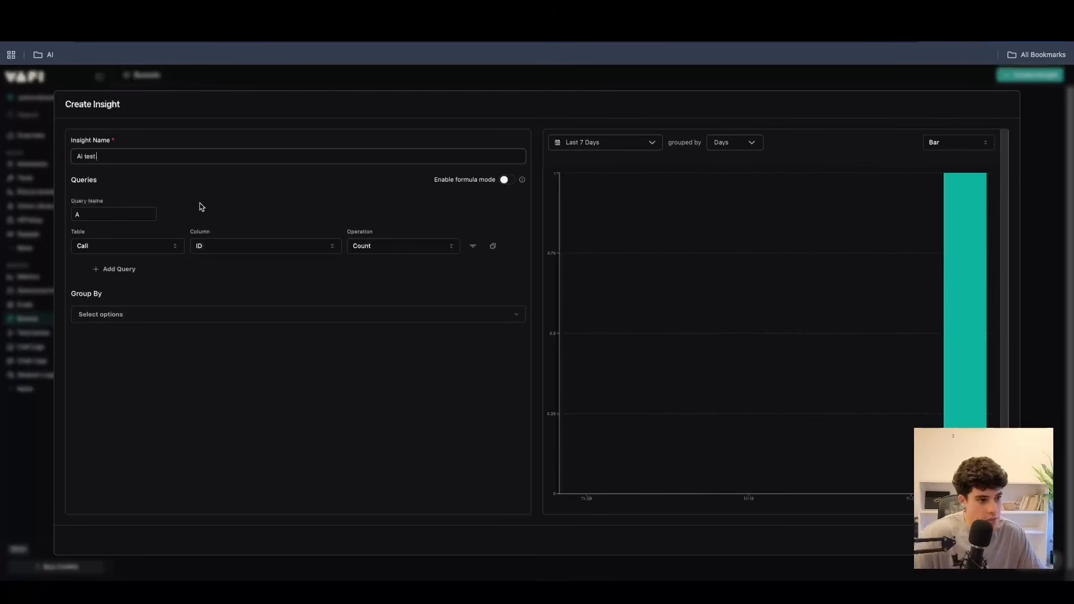
Set the insight's query to the Average of Model Latency from the Call table.
{"action": "left_click", "coordinate": [109, 249]}
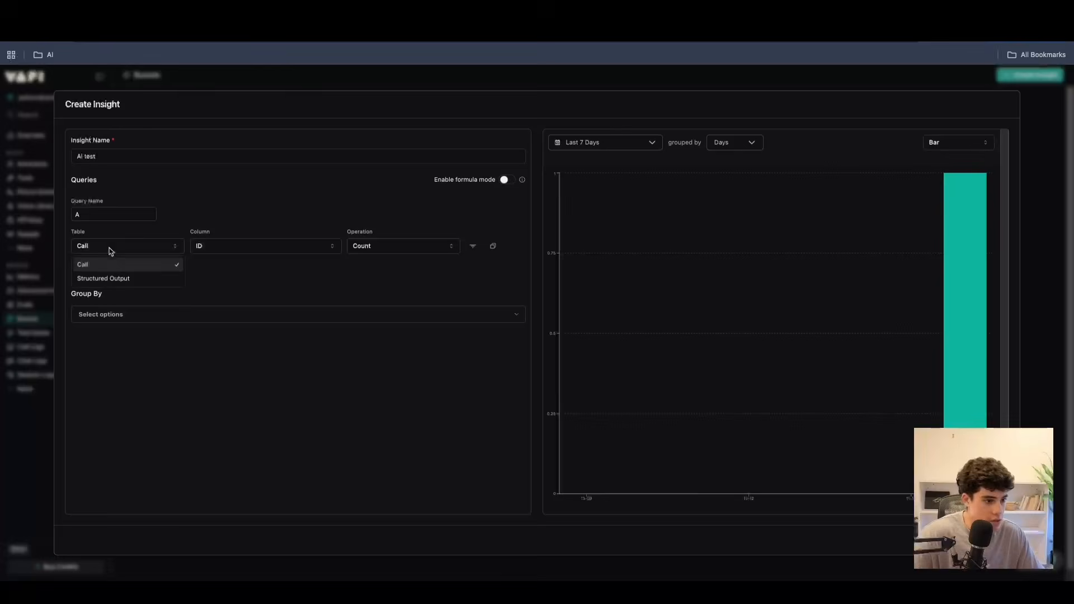
{"action": "left_click", "coordinate": [115, 267]}
{"action": "left_click", "coordinate": [248, 249]}
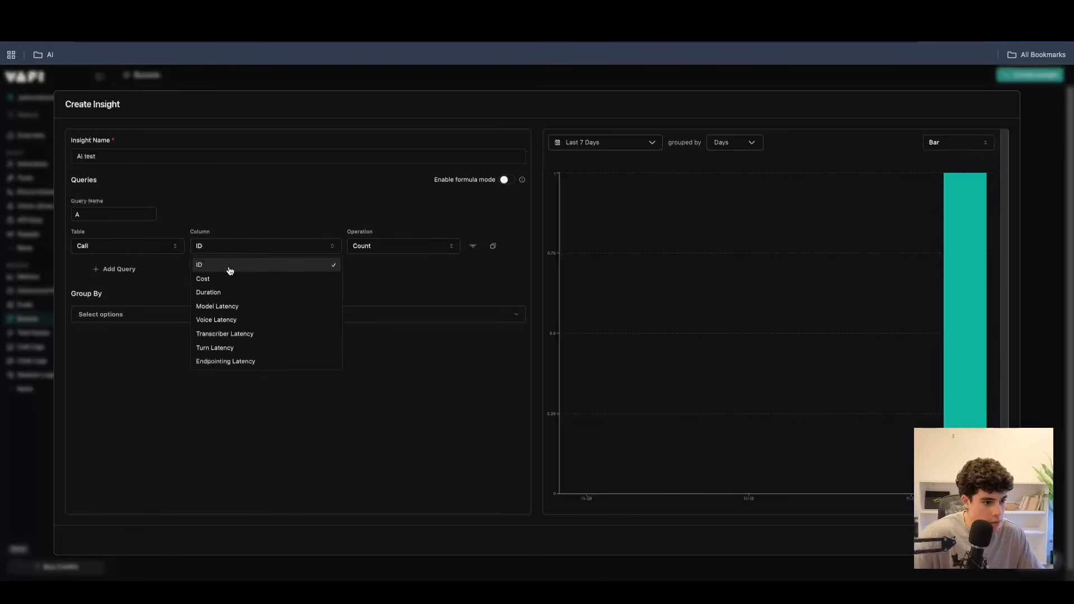
{"action": "left_click", "coordinate": [219, 306]}
{"action": "left_click", "coordinate": [392, 246]}
{"action": "left_click", "coordinate": [369, 265]}
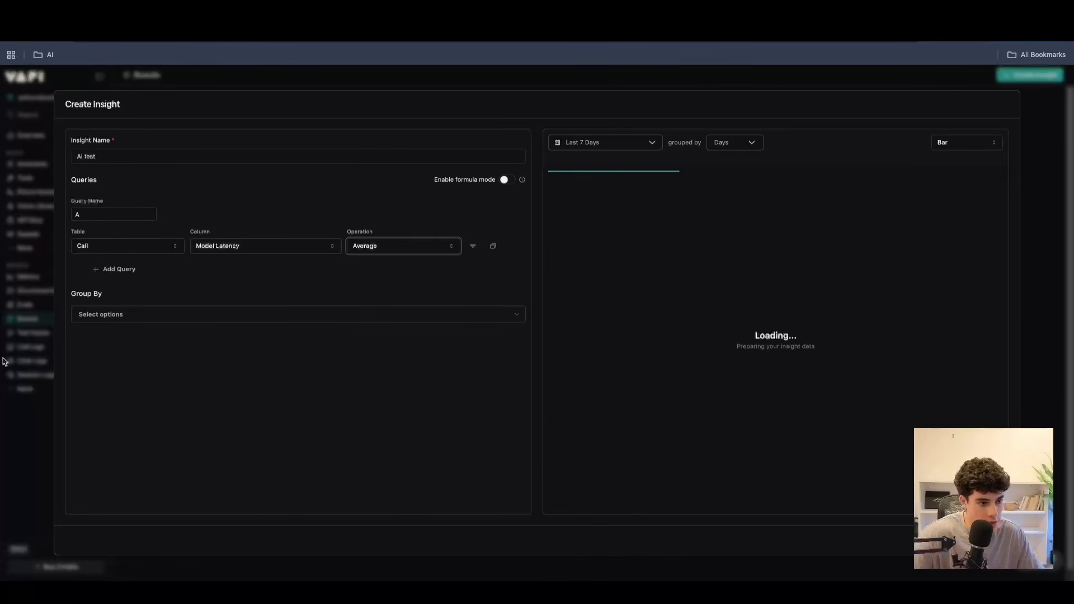
Group the insight by all available fields, from Call Type to Campaign.
{"action": "left_click", "coordinate": [129, 317]}
{"action": "left_click", "coordinate": [80, 352]}
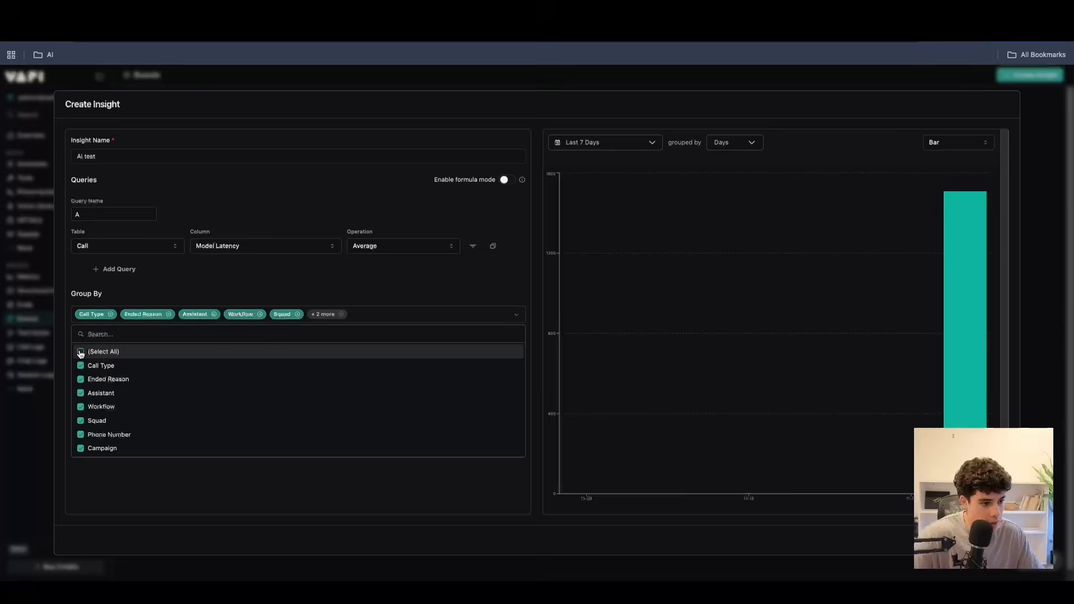
{"action": "left_click", "coordinate": [274, 274]}
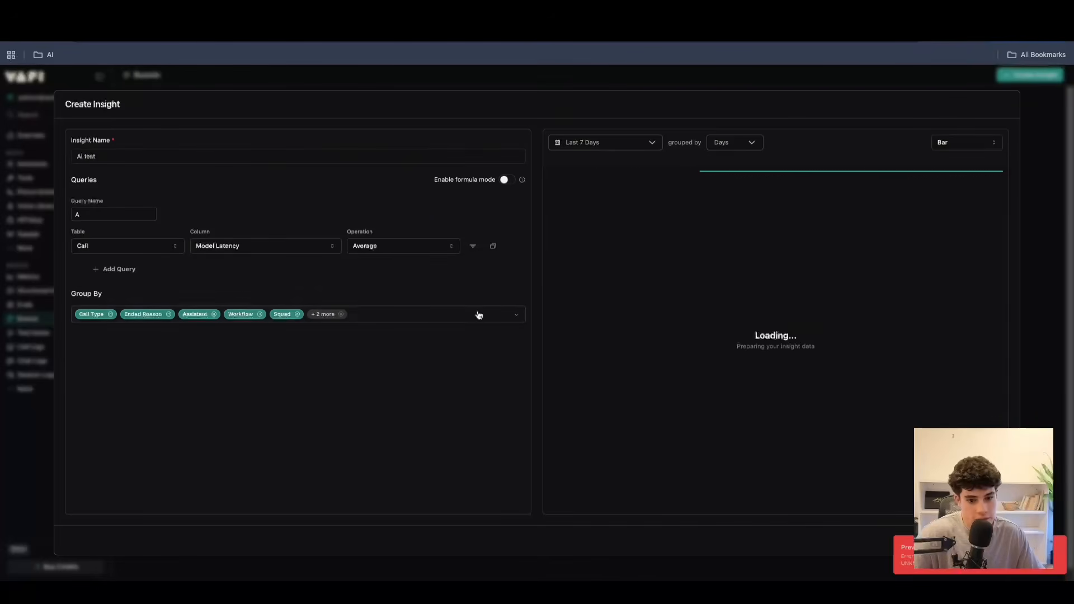
Clear all of the insight's grouping fields and group it by Assistant only.
{"action": "left_click", "coordinate": [337, 319]}
{"action": "left_click", "coordinate": [81, 352]}
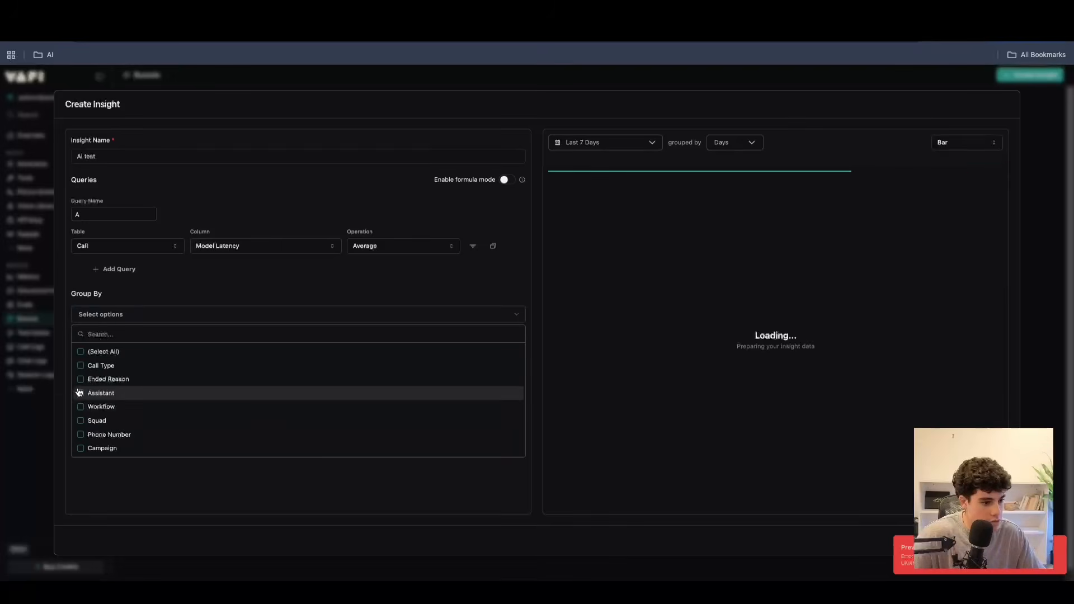
{"action": "left_click", "coordinate": [79, 392]}
{"action": "left_click", "coordinate": [419, 300]}
Keep Call as the query table and save the insight to the board.
{"action": "left_click", "coordinate": [141, 248]}
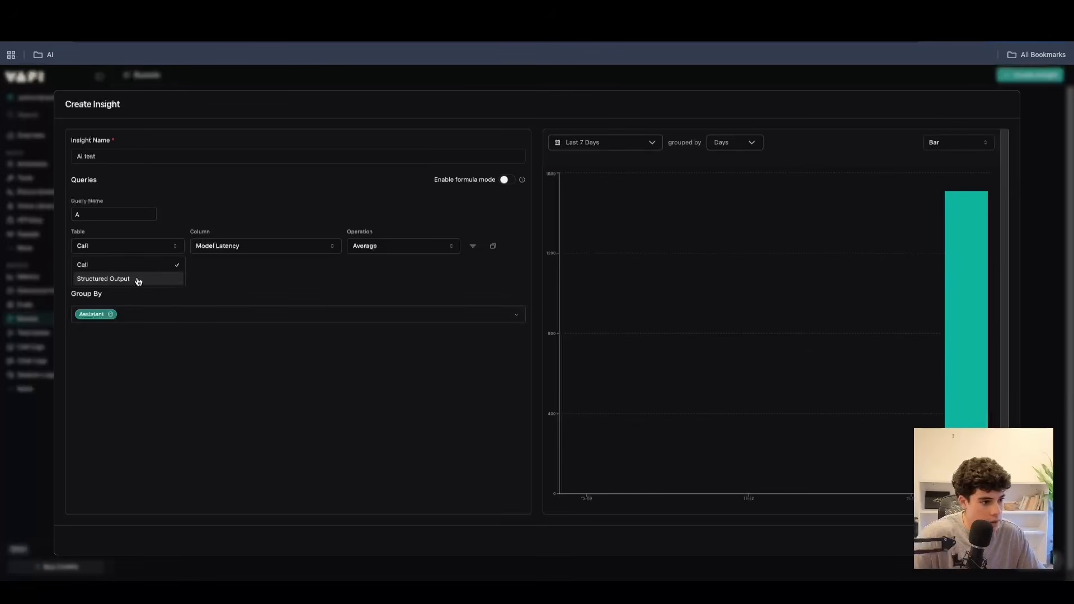
{"action": "left_click", "coordinate": [403, 318]}
{"action": "mouse_move", "coordinate": [978, 243]}
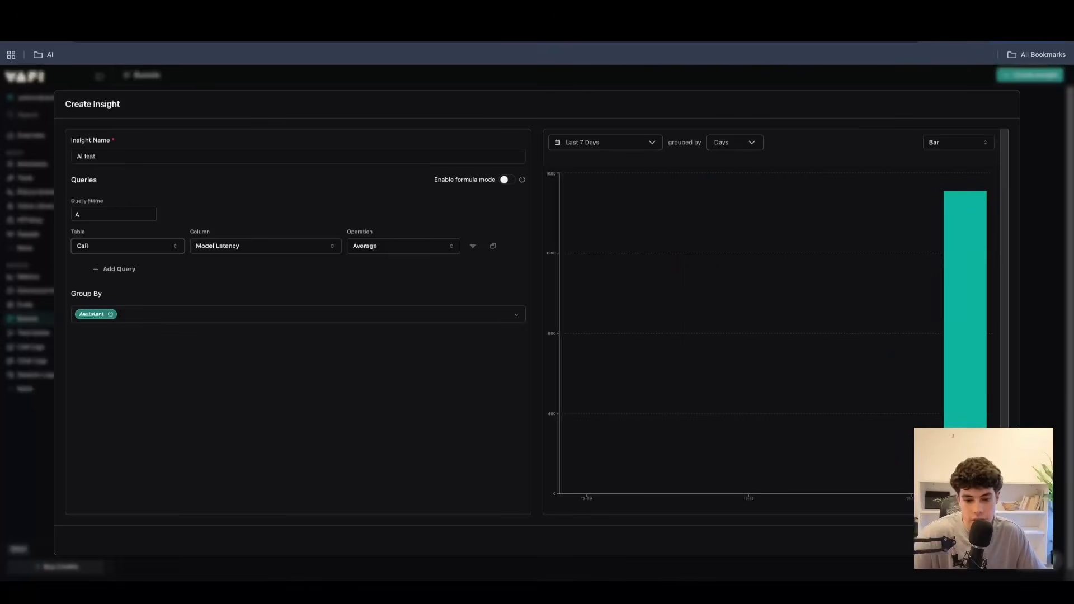
{"action": "left_click", "coordinate": [983, 541]}
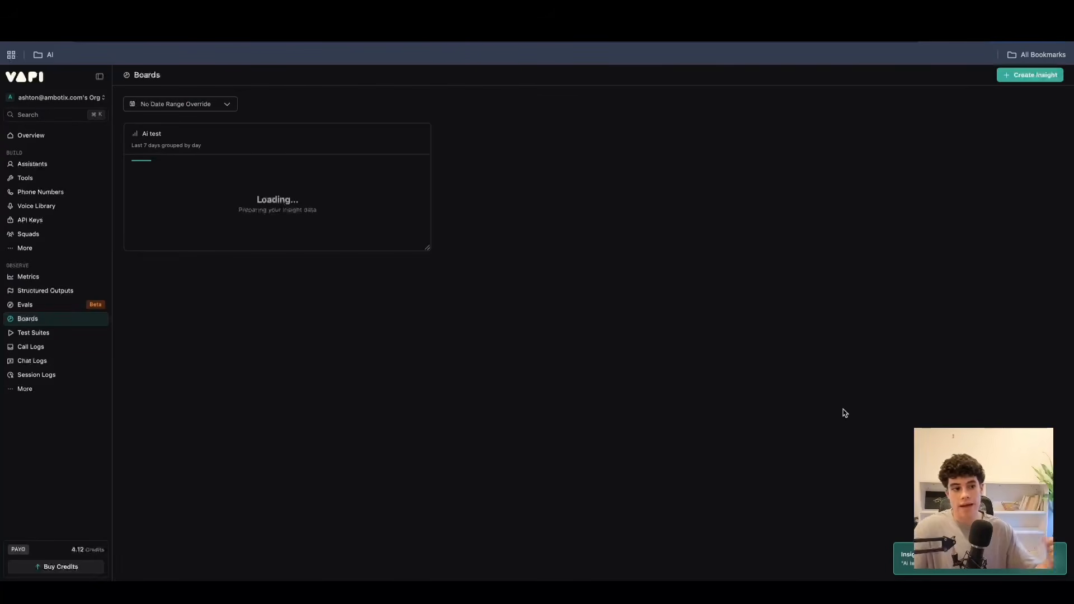
{"action": "left_click", "coordinate": [199, 106]}
{"action": "left_click", "coordinate": [563, 240]}
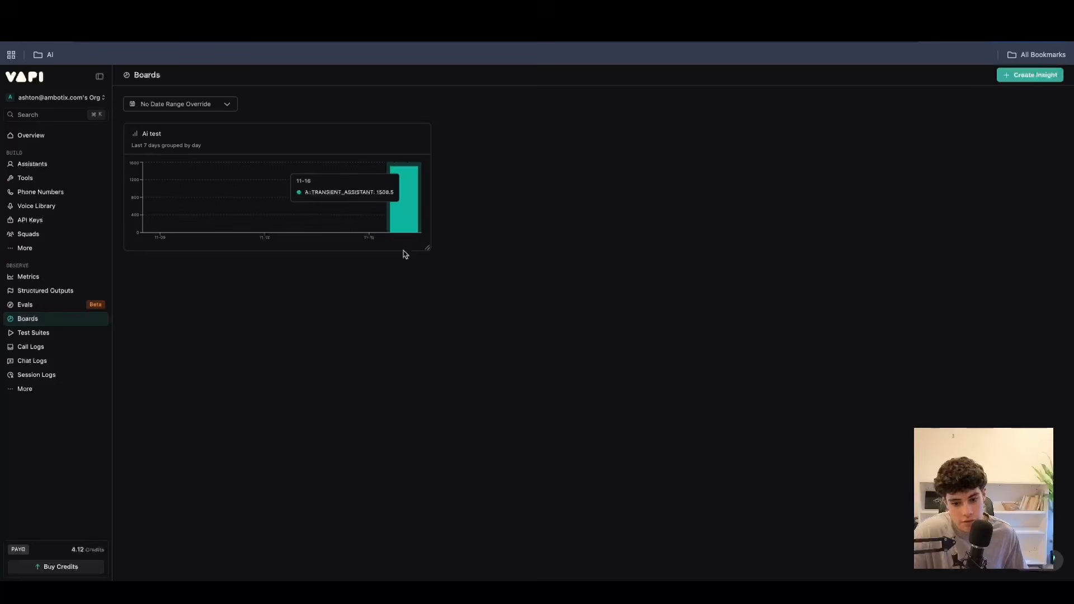
{"action": "left_click", "coordinate": [43, 388]}
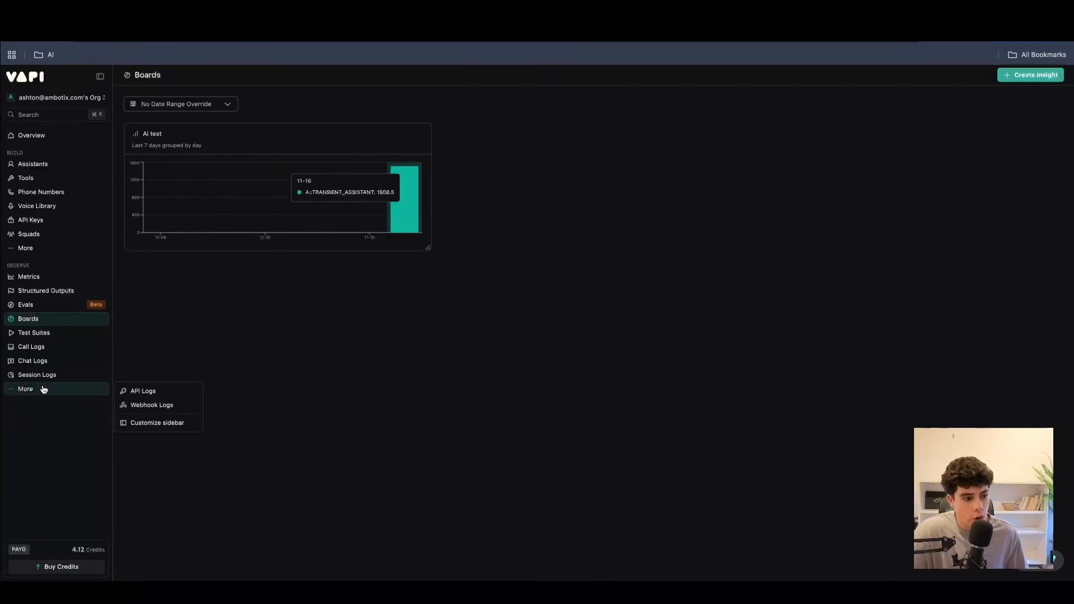
{"action": "left_click", "coordinate": [250, 339]}
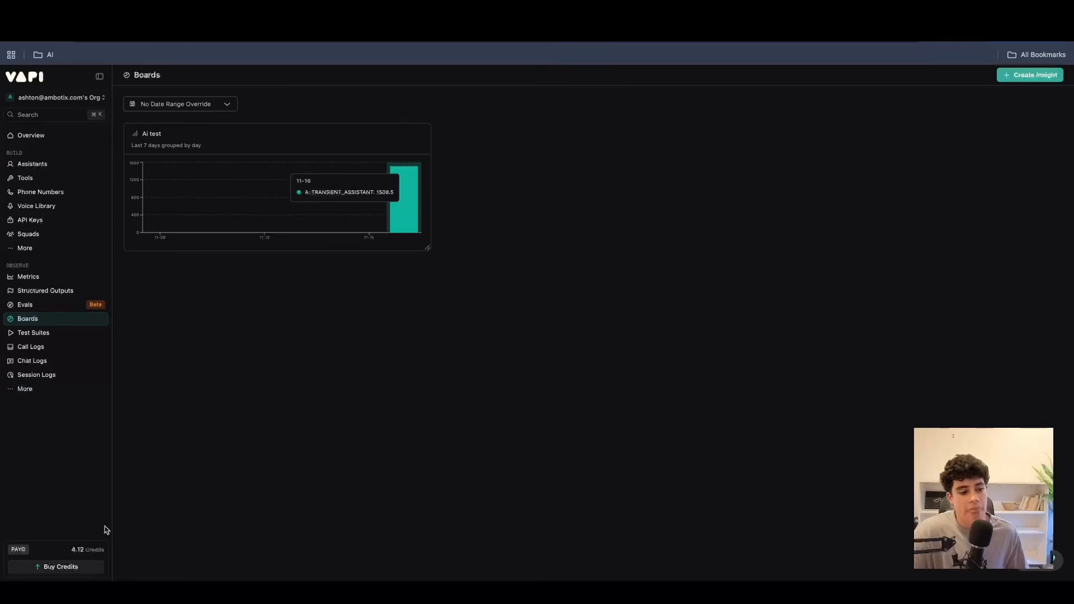
Open the organization's billing settings and look through the Members and Integrations pages.
{"action": "left_click", "coordinate": [88, 553]}
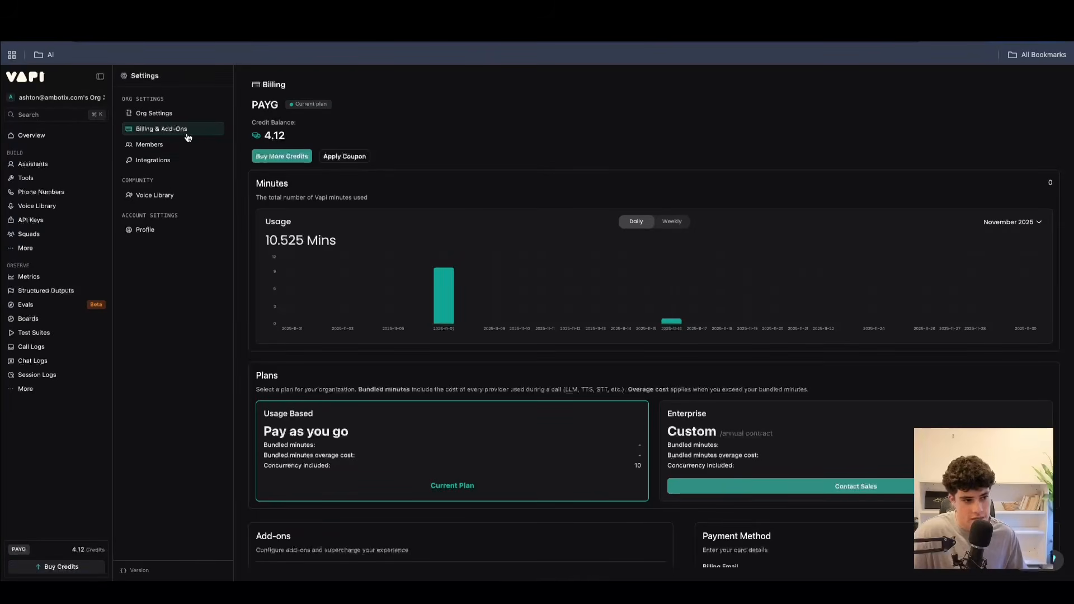
{"action": "left_click", "coordinate": [173, 151]}
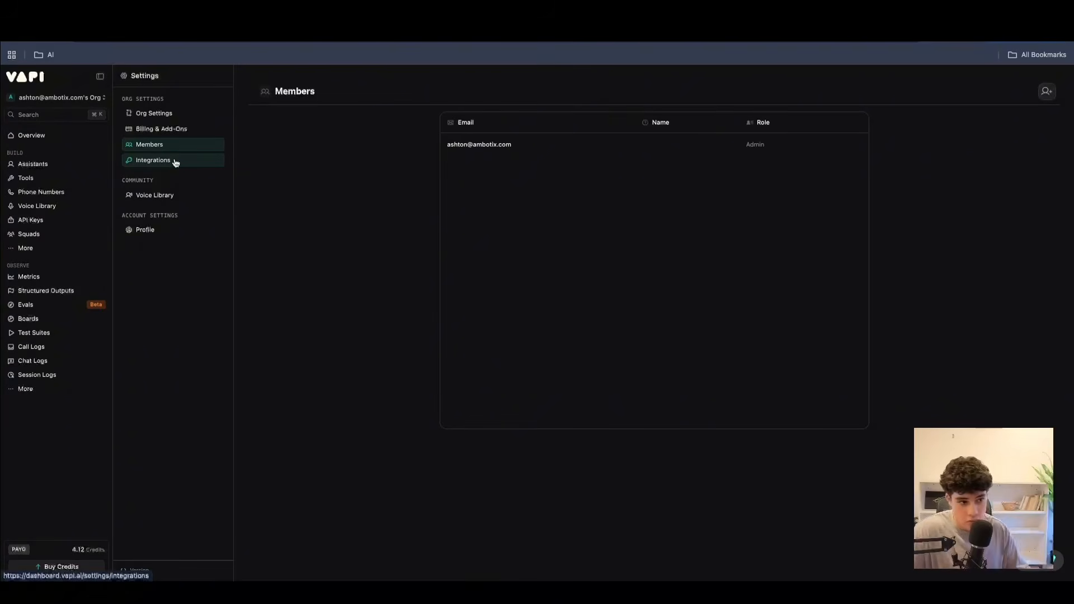
{"action": "left_click", "coordinate": [175, 163]}
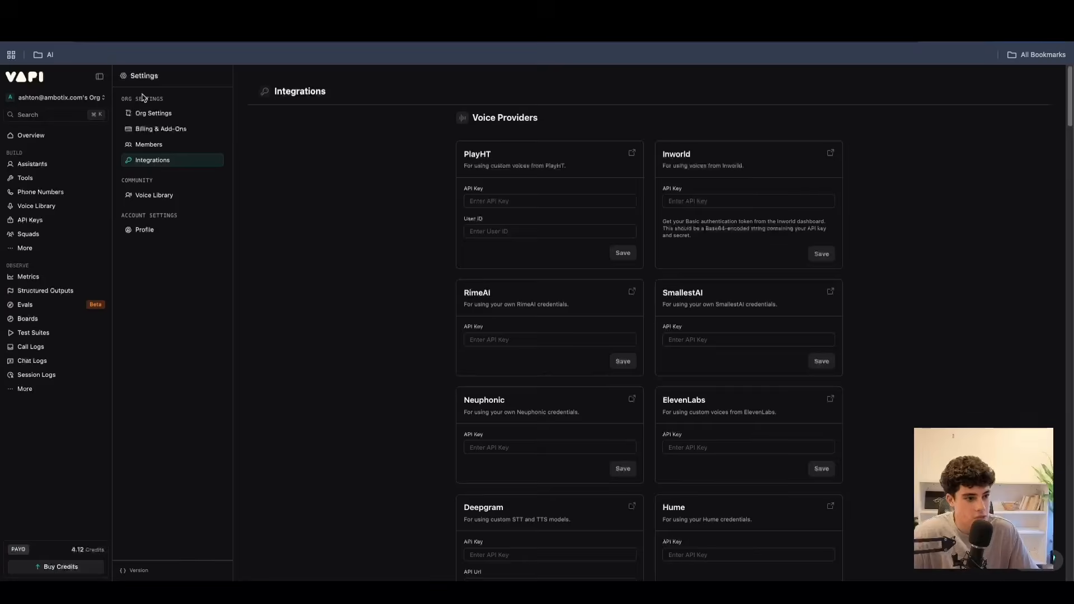
Return to Billing & Add-Ons and review the minutes usage, plans, add-ons and payment method sections.
{"action": "left_click", "coordinate": [161, 129]}
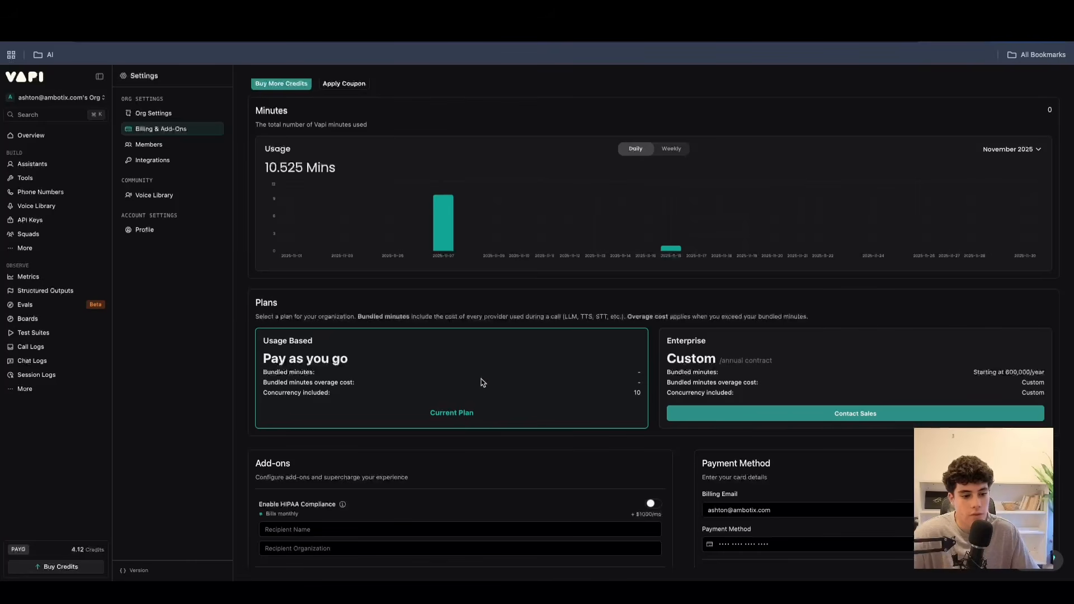
{"action": "scroll", "coordinate": [549, 392], "scroll_direction": "down", "scroll_amount": 1}
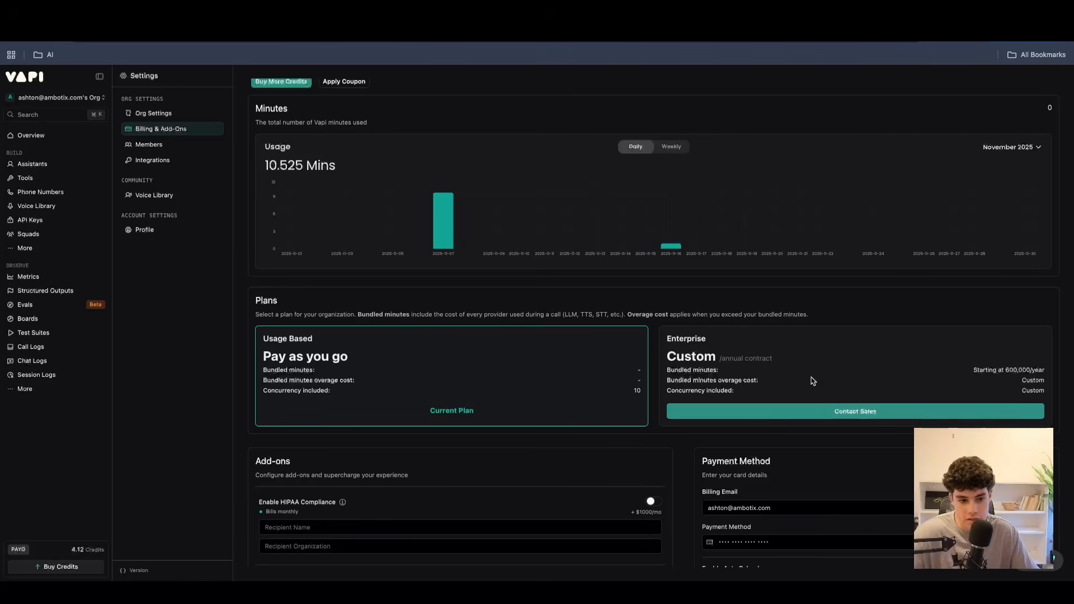
{"action": "scroll", "coordinate": [707, 347], "scroll_direction": "up", "scroll_amount": 2}
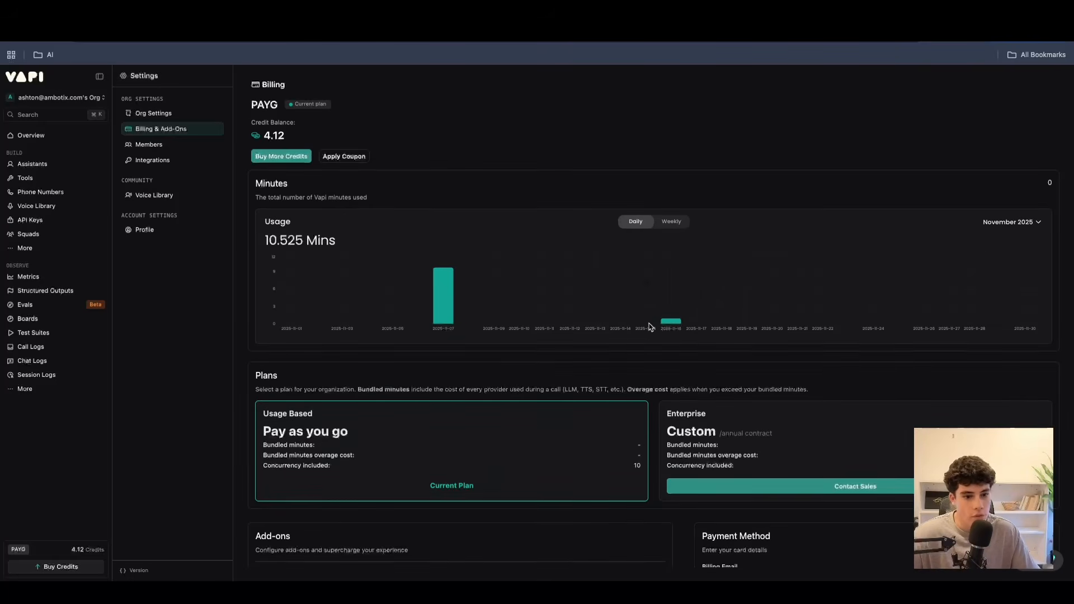
{"action": "scroll", "coordinate": [643, 321], "scroll_direction": "down", "scroll_amount": 3}
{"action": "scroll", "coordinate": [624, 311], "scroll_direction": "down", "scroll_amount": 1}
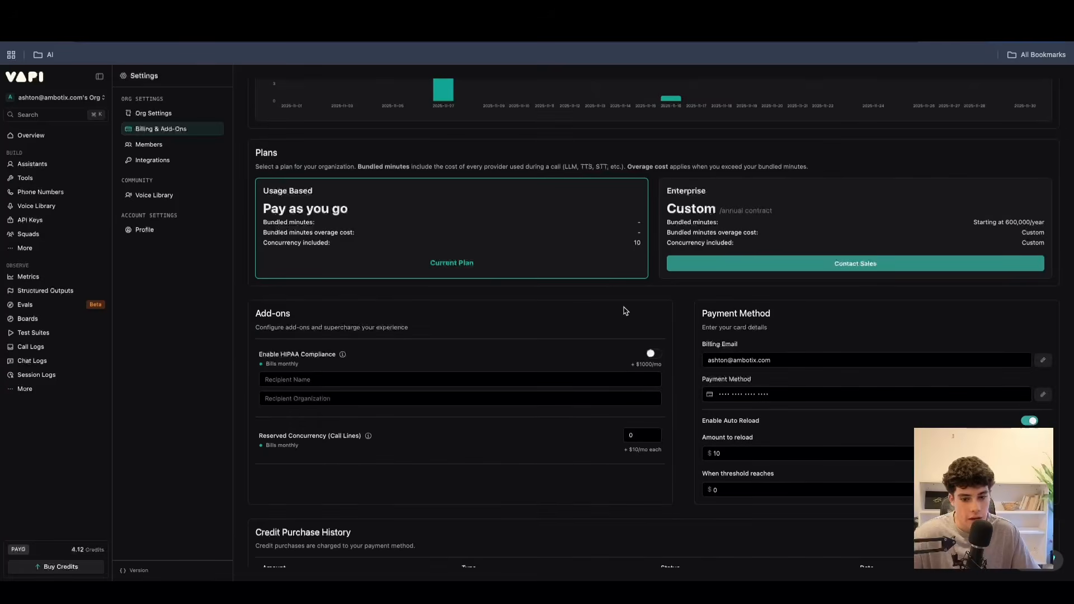
{"action": "scroll", "coordinate": [625, 311], "scroll_direction": "up", "scroll_amount": 1}
{"action": "scroll", "coordinate": [625, 311], "scroll_direction": "down", "scroll_amount": 1}
{"action": "scroll", "coordinate": [624, 311], "scroll_direction": "up", "scroll_amount": 4}
{"action": "scroll", "coordinate": [625, 311], "scroll_direction": "up", "scroll_amount": 1}
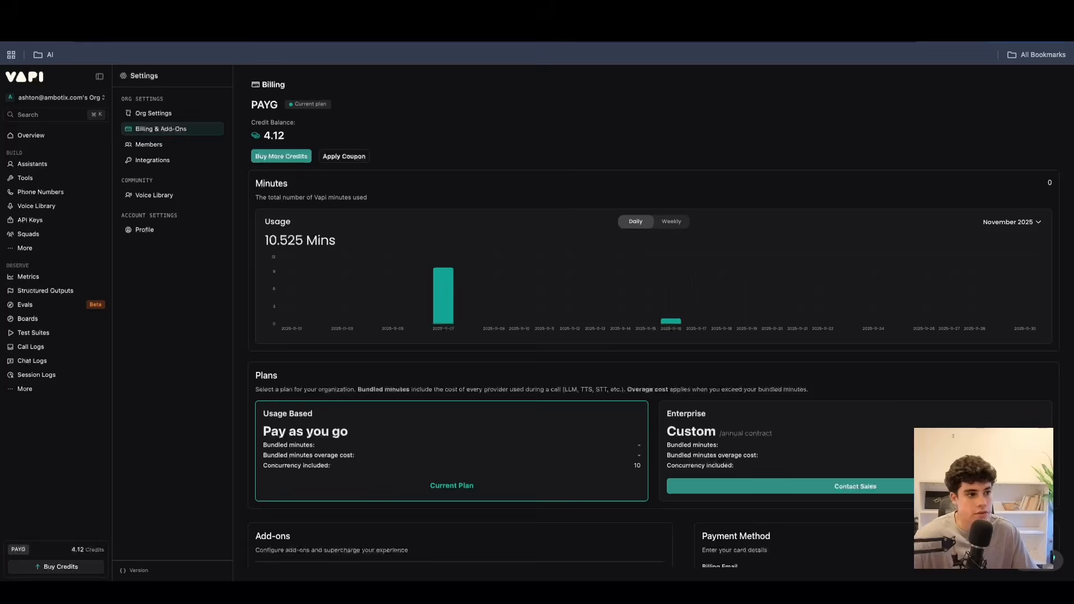
Switch to the Google Slides course outline, view the "Module 6: Admin & Conclusion" slide, and return to the Vapi billing page.
{"action": "left_click", "coordinate": [414, 12]}
{"action": "scroll", "coordinate": [64, 492], "scroll_direction": "down", "scroll_amount": 1}
{"action": "left_click", "coordinate": [63, 492]}
{"action": "scroll", "coordinate": [63, 487], "scroll_direction": "down", "scroll_amount": 1}
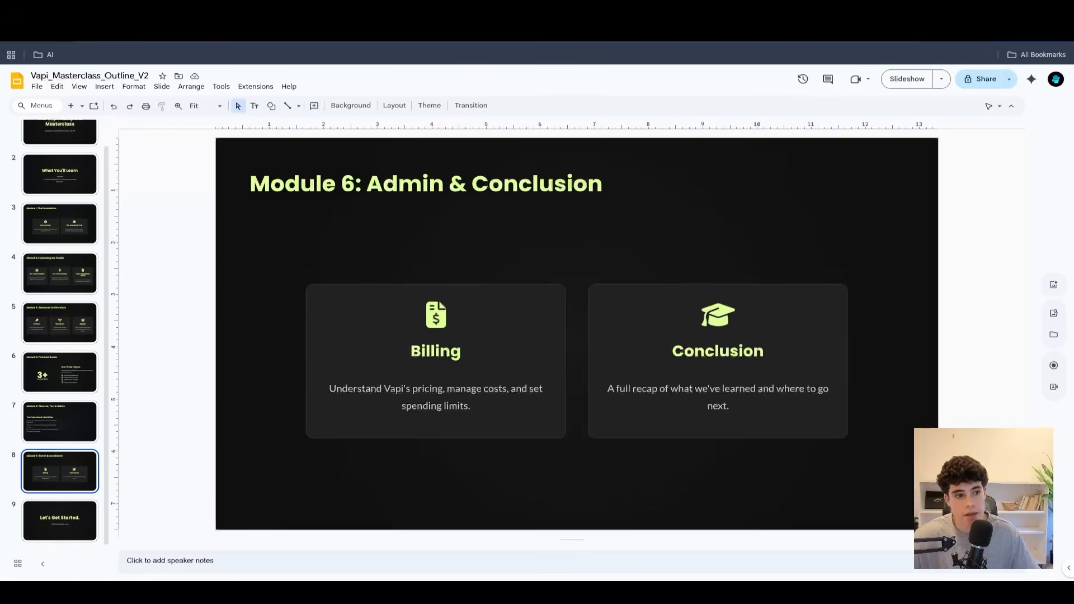
{"action": "left_click", "coordinate": [162, 14]}
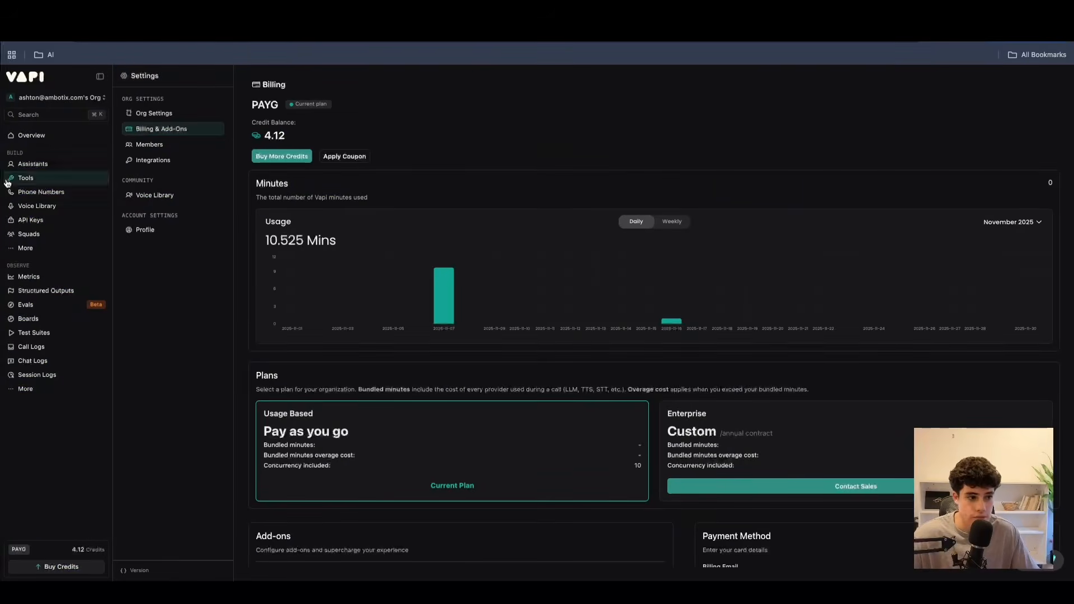